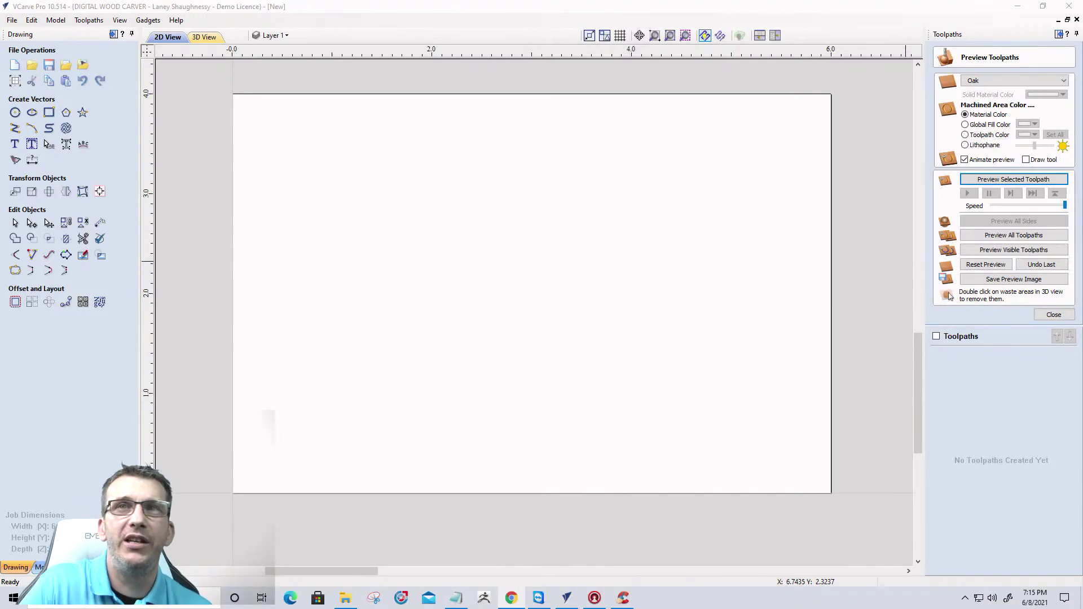
Review the job's size, Z zero, datum and resolution settings, and accept the job setup.
left_click(15, 81)
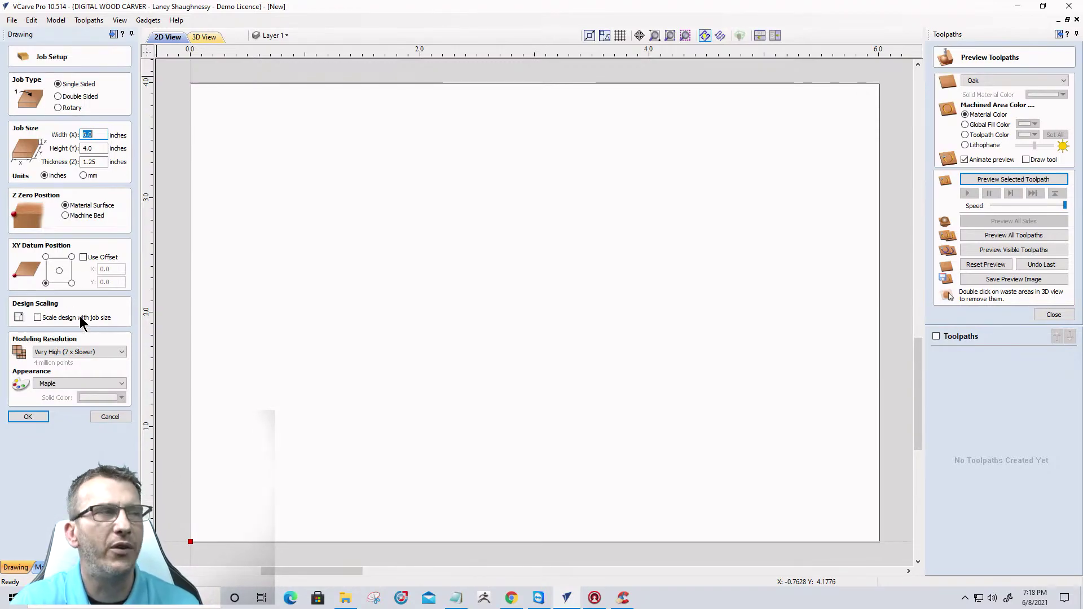
left_click(34, 415)
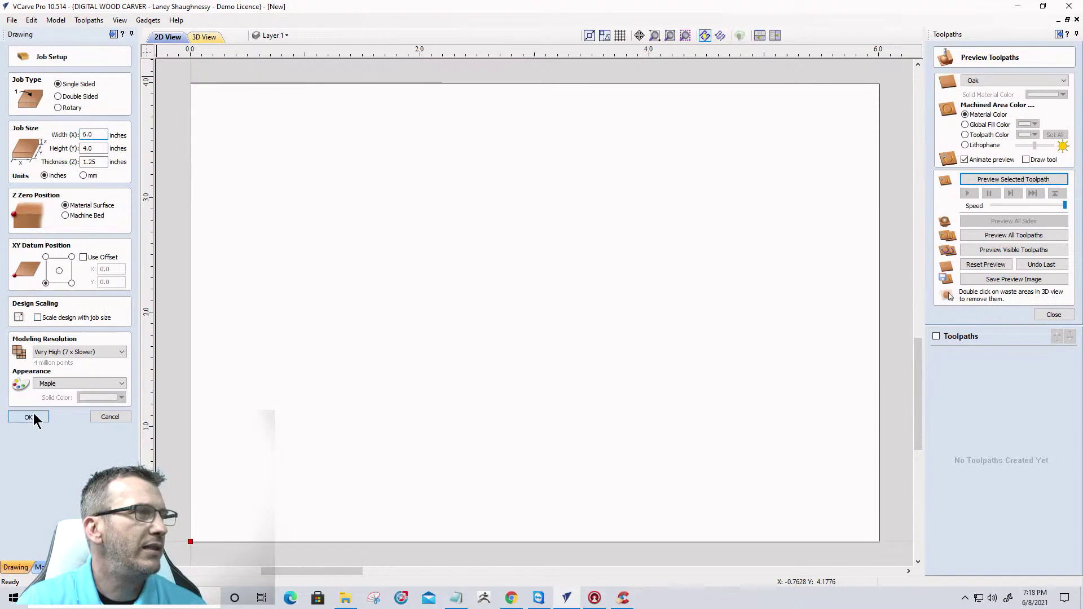
scroll(379, 358, "up", 5)
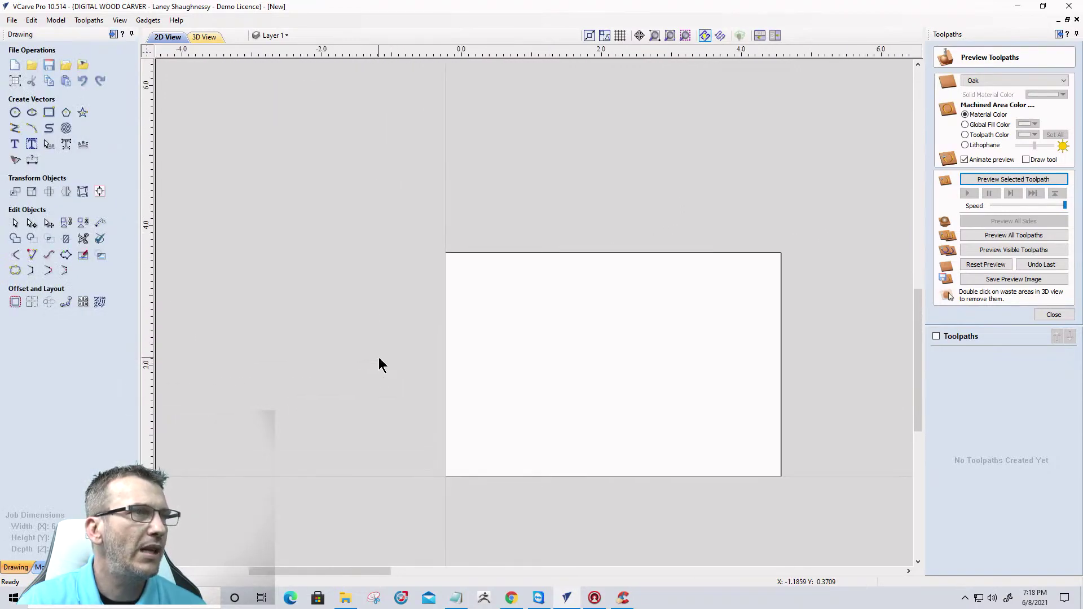
scroll(570, 344, "down", 2)
scroll(569, 345, "up", 2)
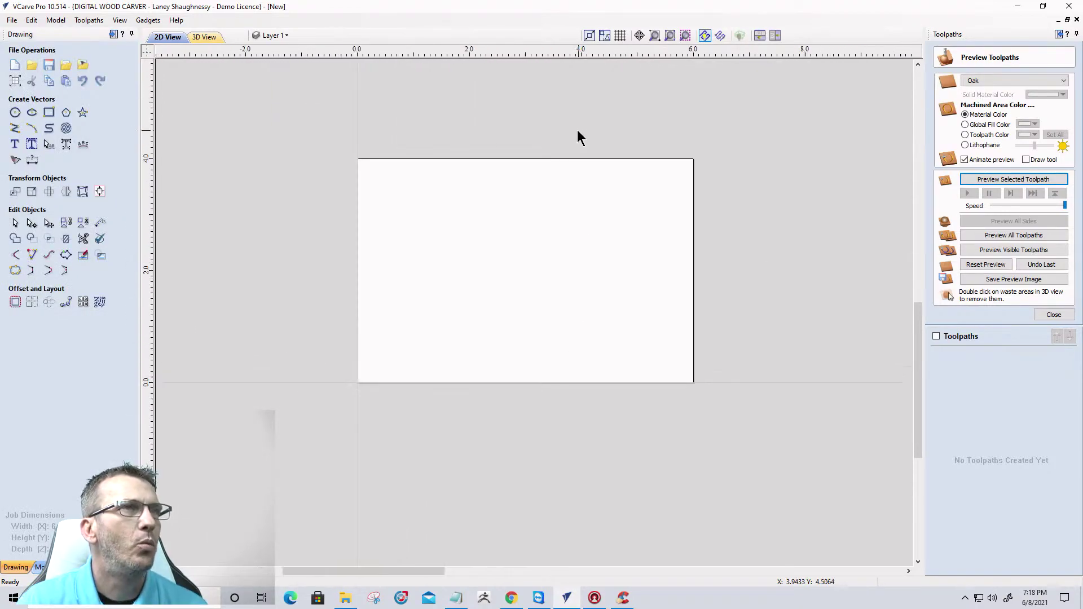
scroll(570, 116, "up", 2)
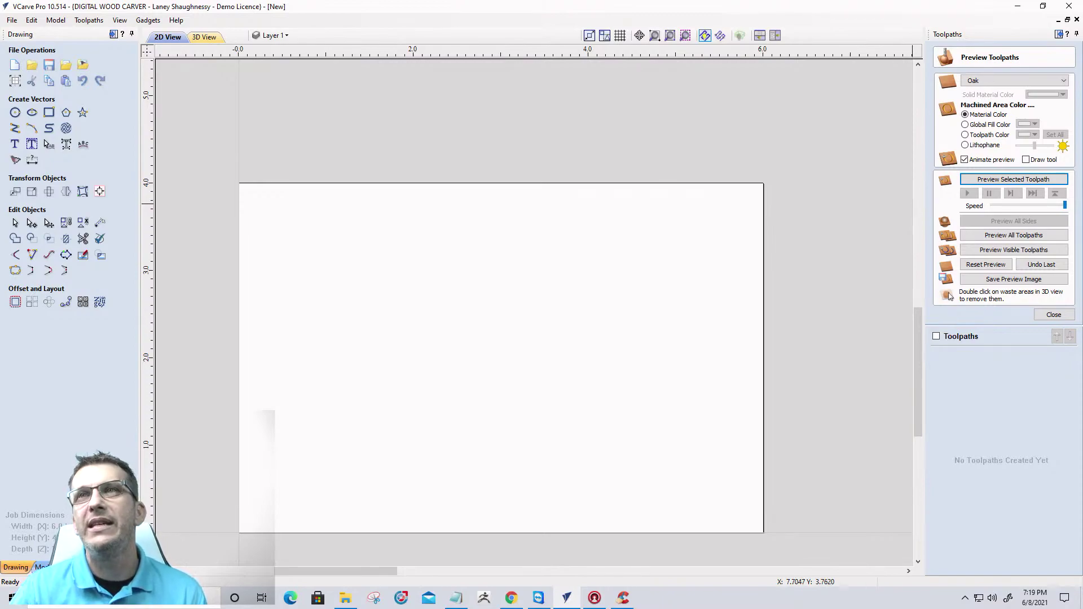
Switch to the browser, maximize it, and view the eBay listing for 1/4 x 1/4 x 1/8 inch neodymium block magnets.
key("alt+Tab")
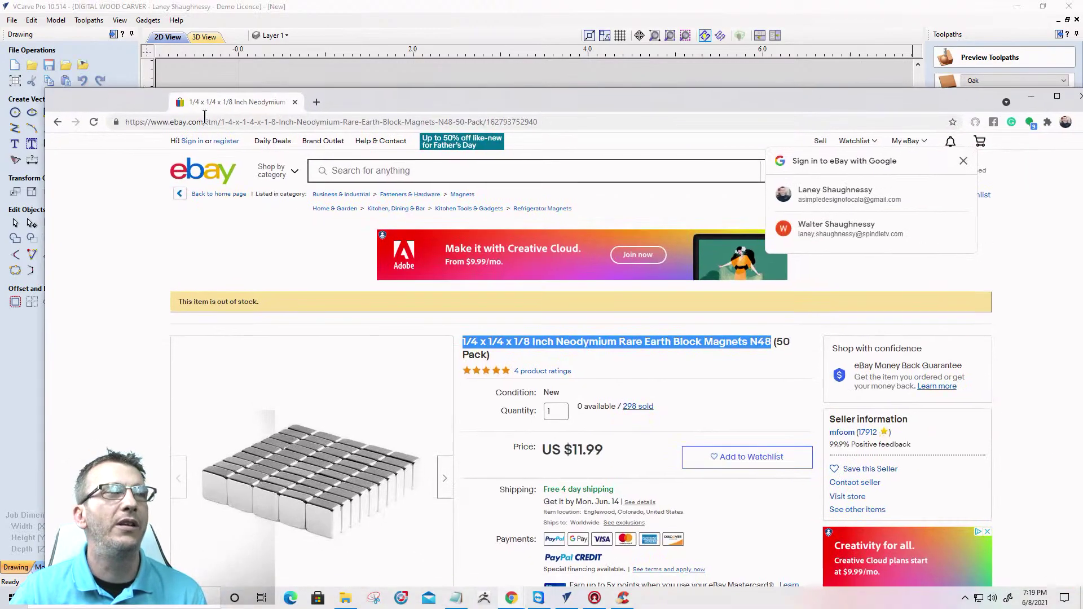
key("super+Up")
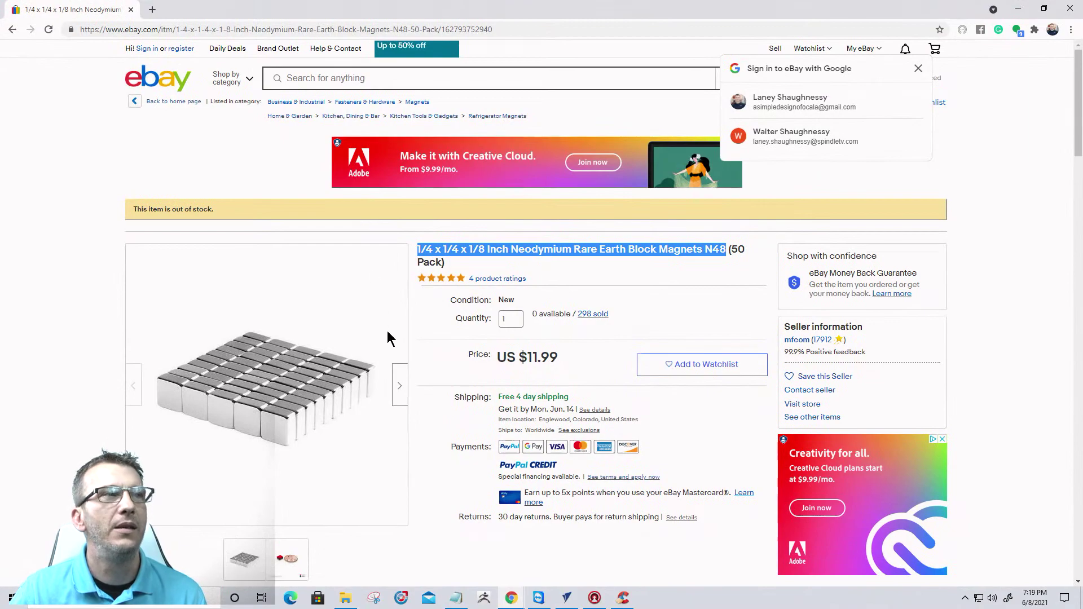
left_click(32, 207)
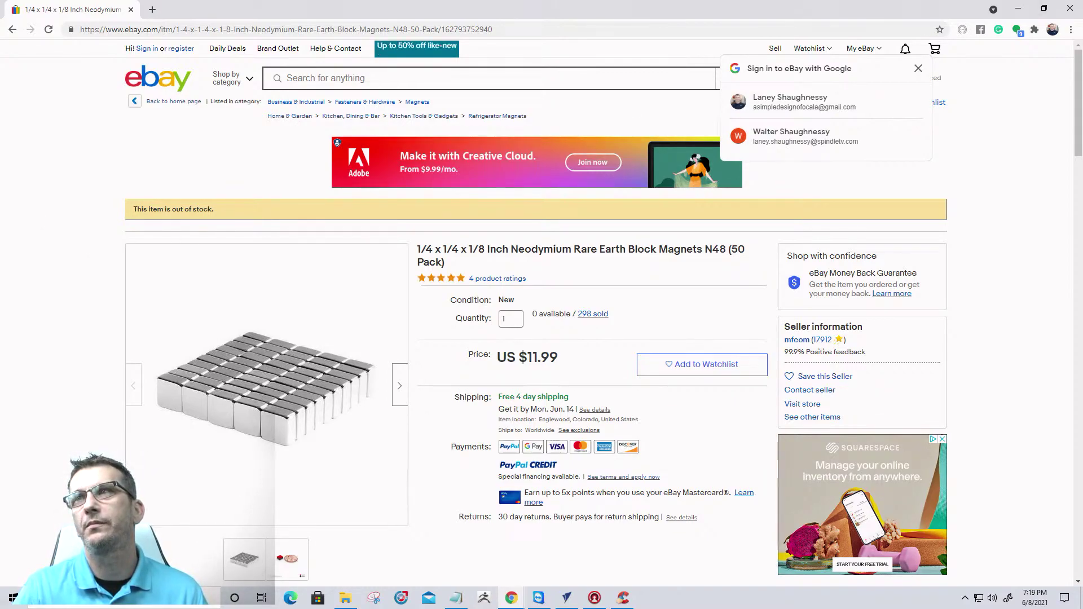
Bring up the Amazing Magnets Q125B-N52 product page and display the photo of the magnet.
left_click_drag(812, 192, 357, 21)
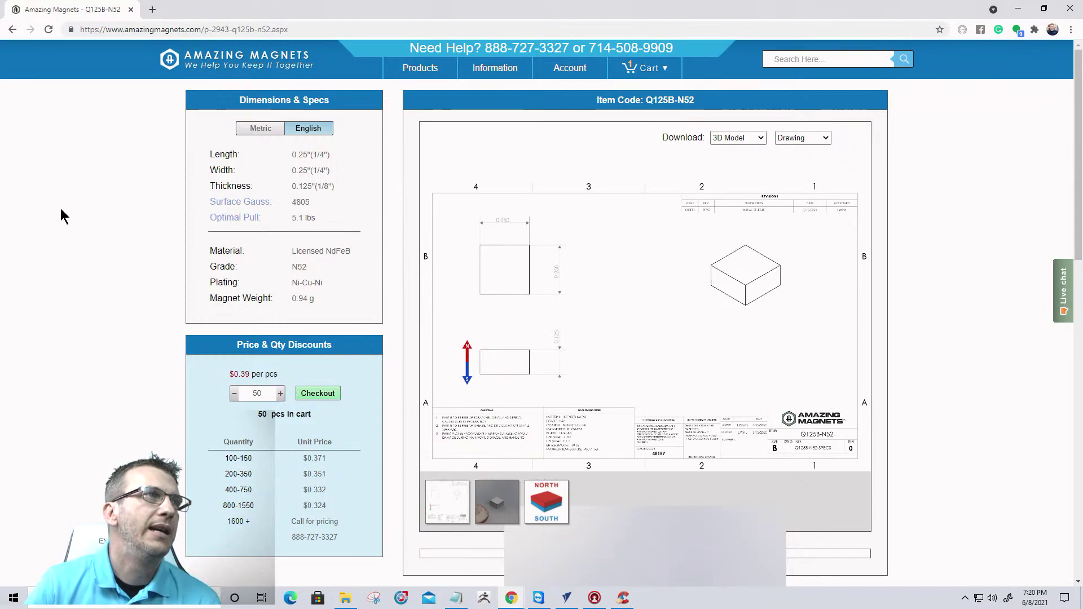
mouse_move(640, 67)
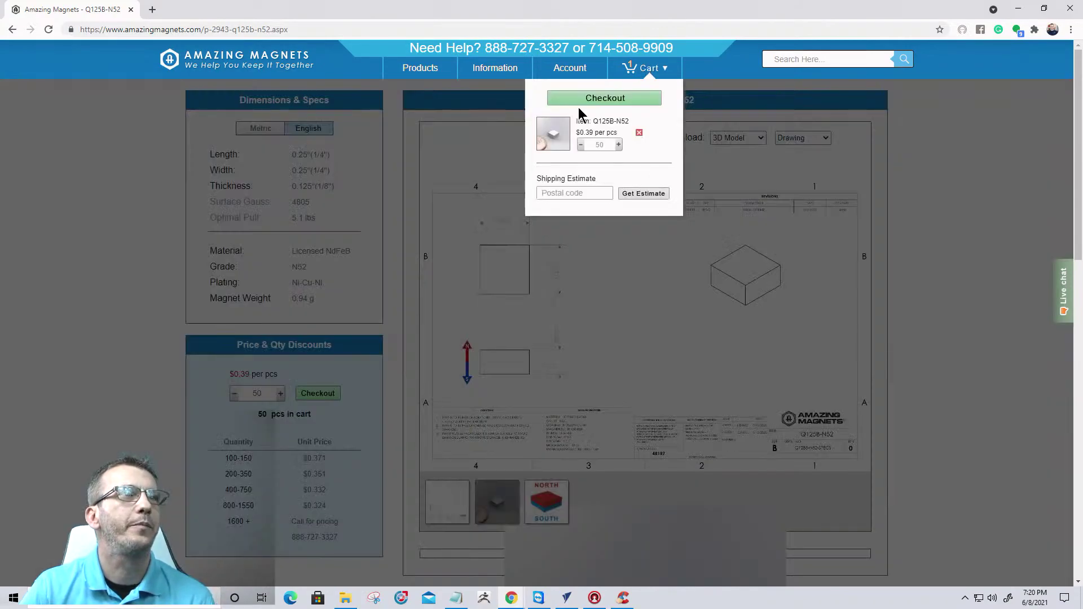
left_click(556, 134)
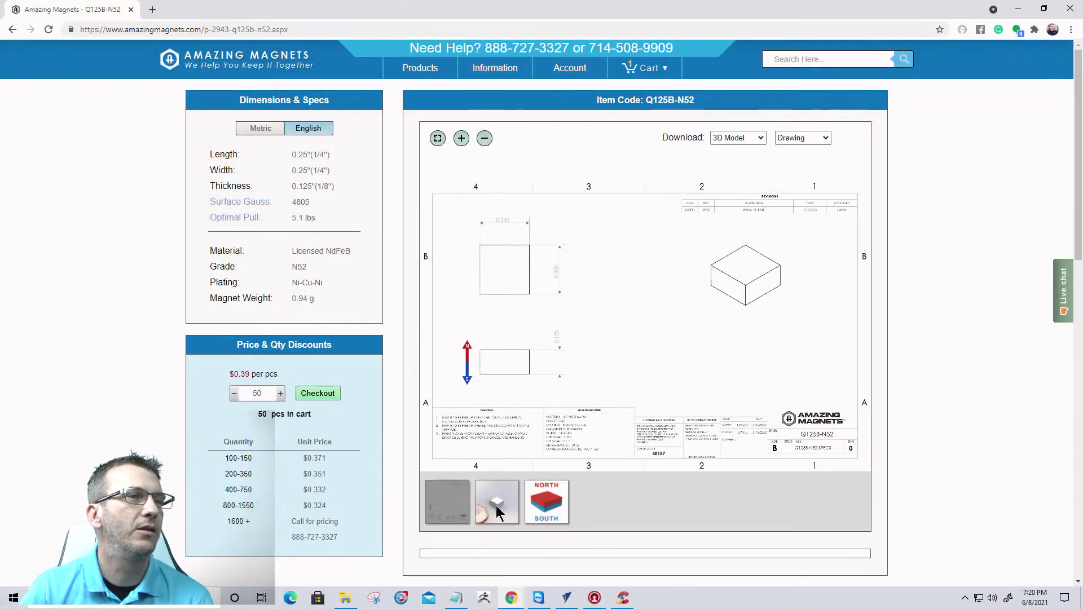
left_click(496, 508)
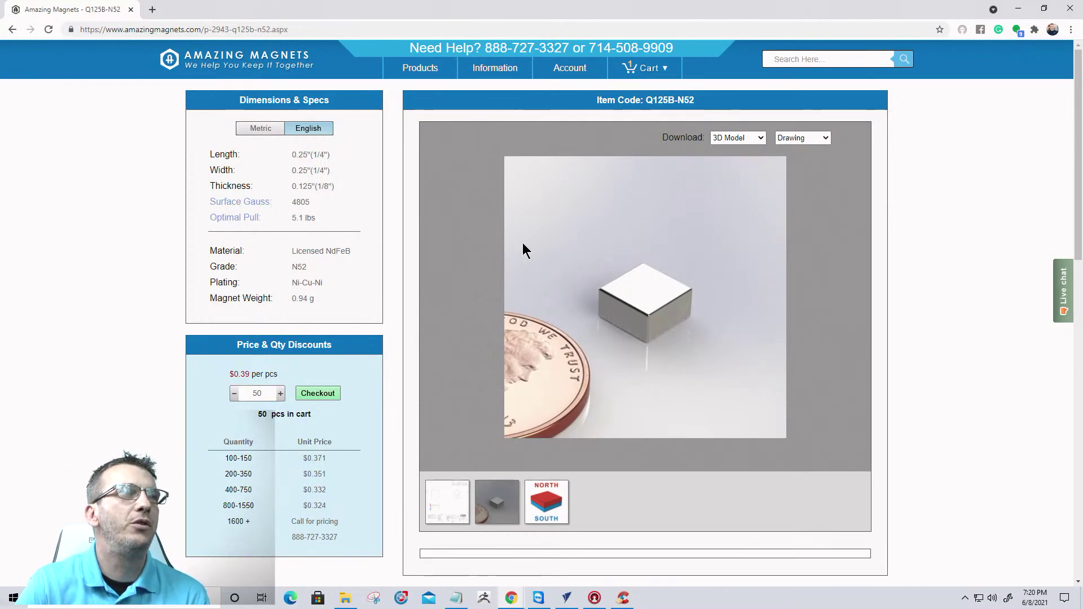
Review the Q125B-N52 magnet order in the shopping cart, and return to its product page.
mouse_move(642, 65)
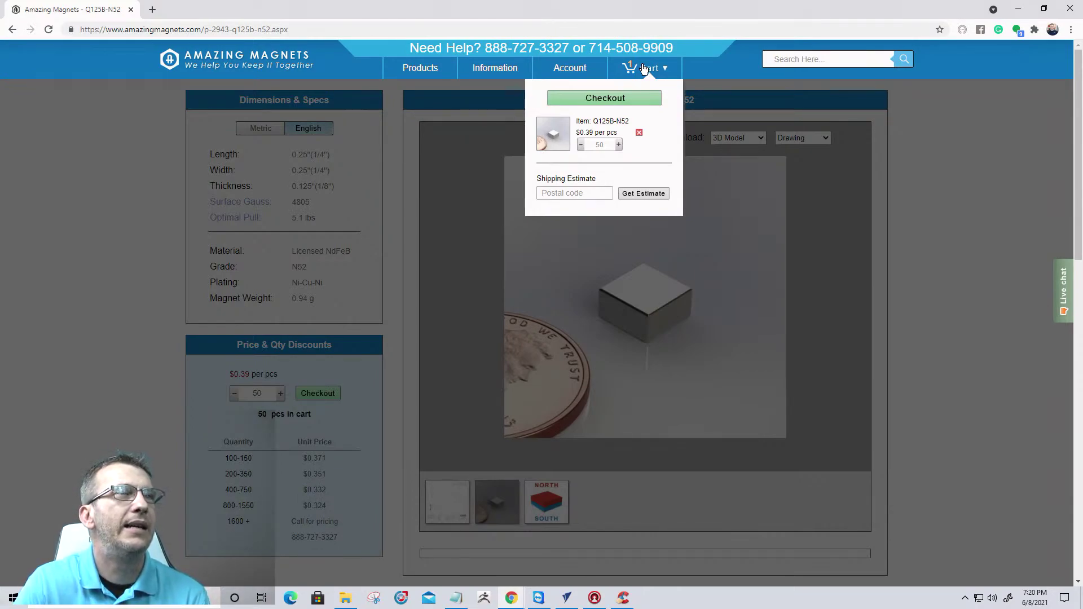
left_click(609, 98)
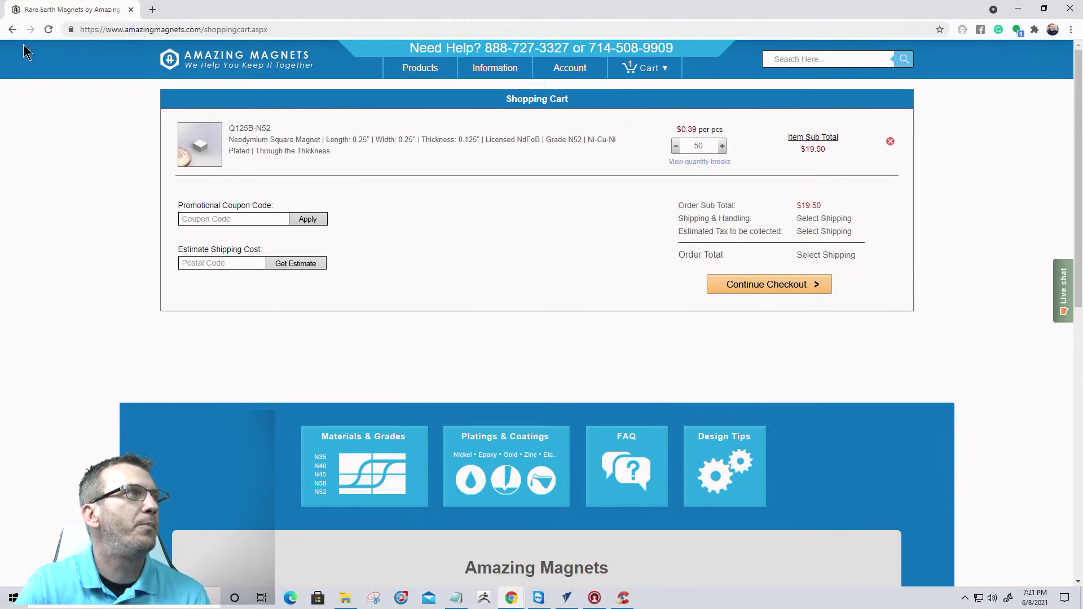
left_click(12, 29)
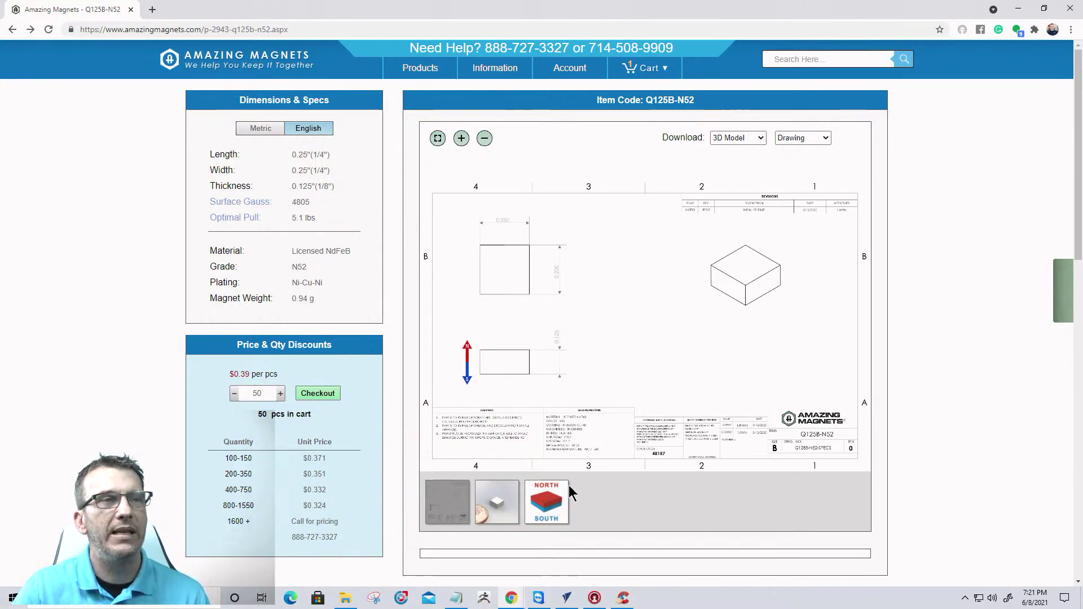
Show the north/south polarity photo on totalElement's N48 block magnet page and compare with the Amazing Magnets specifications.
scroll(543, 395, "down", 1)
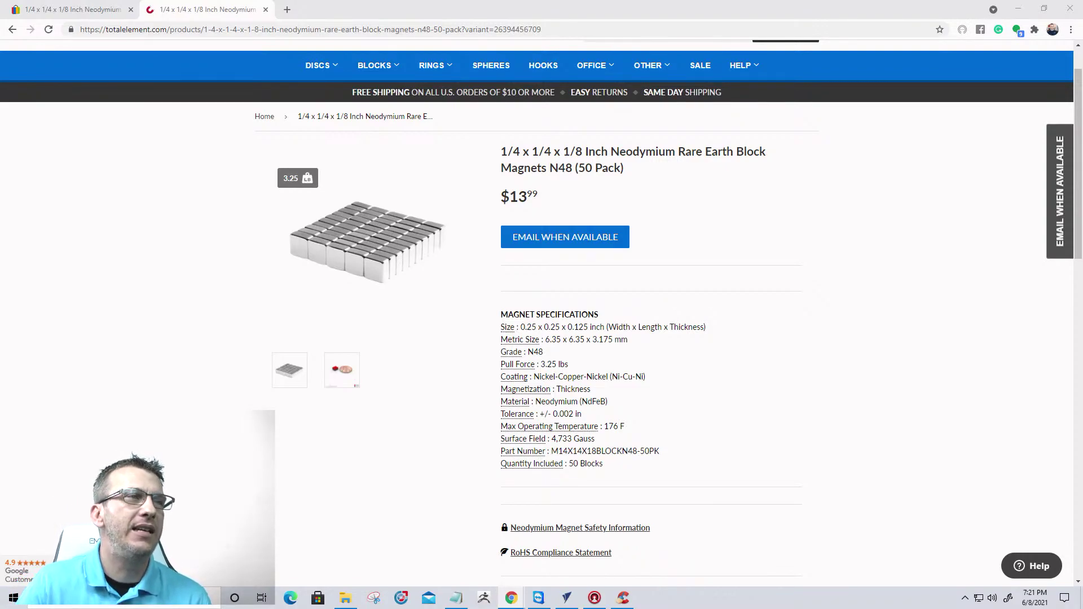
left_click(342, 381)
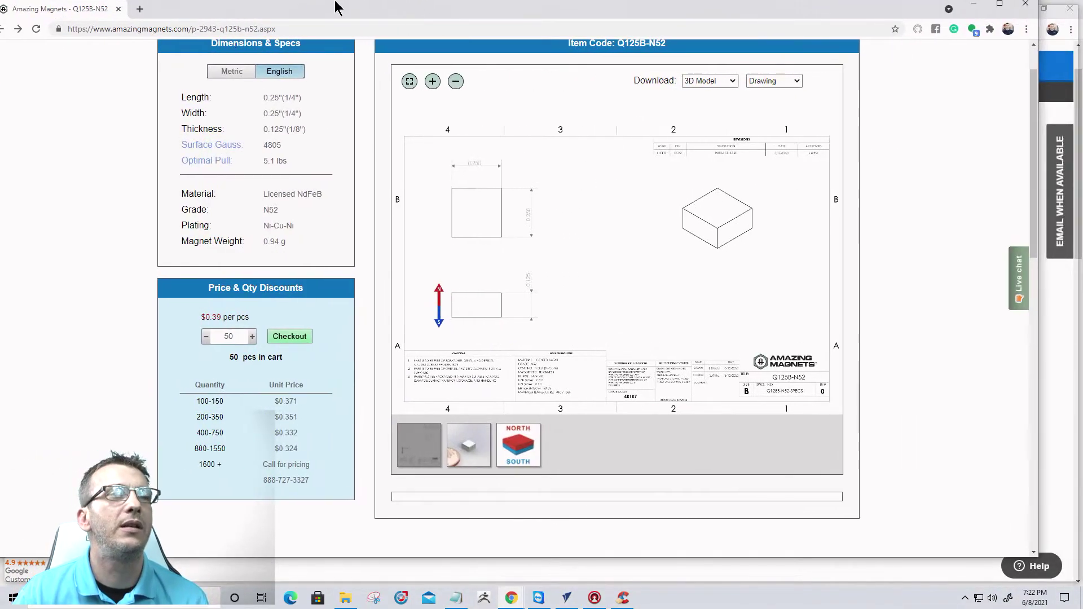
scroll(312, 229, "up", 1)
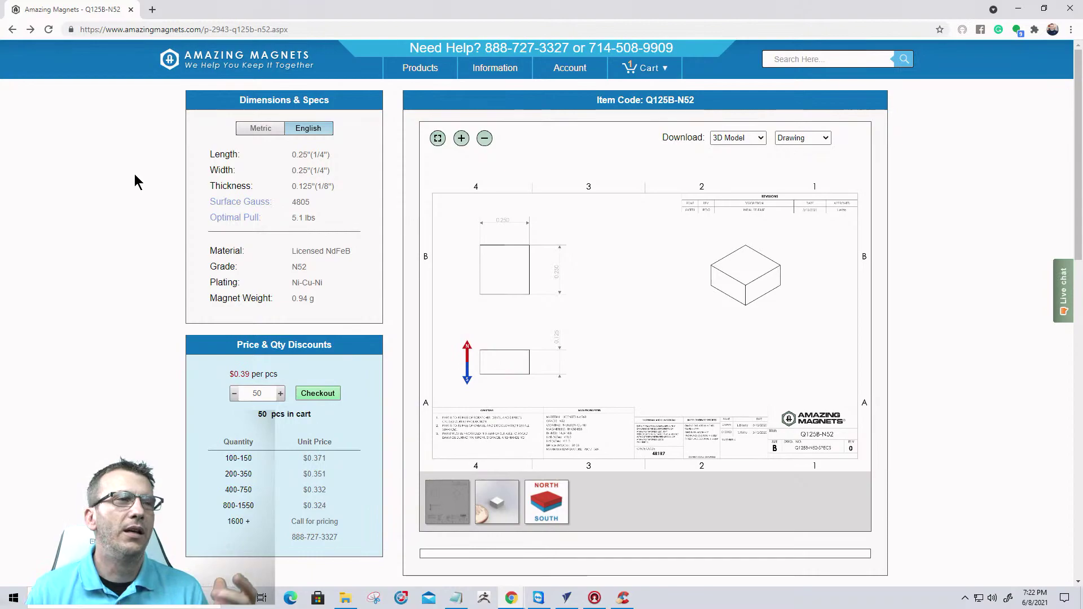
Move the Amazing Magnets window aside, show totalElement's magnet pack photo, and return to VCarve Pro.
left_click_drag(353, 9, 946, 9)
left_click_drag(1082, 16, 347, 15)
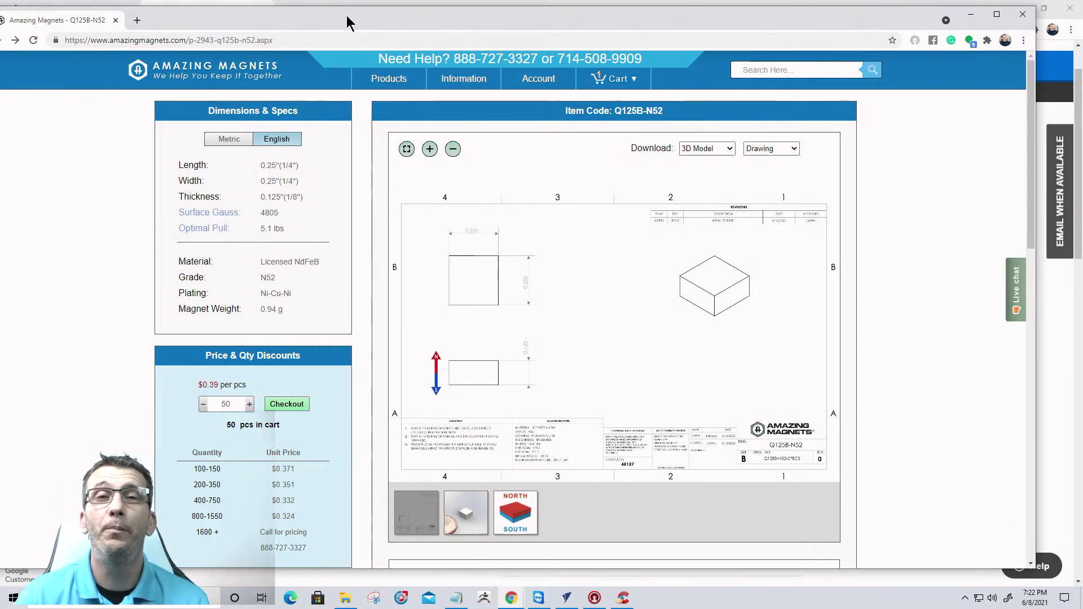
left_click_drag(346, 15, 1082, 25)
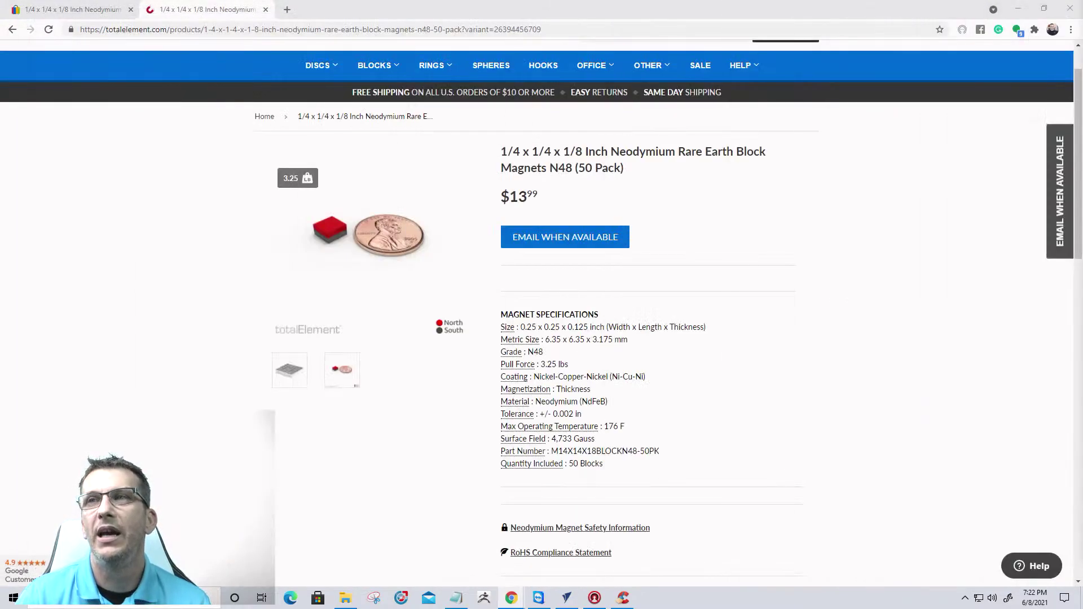
left_click(285, 377)
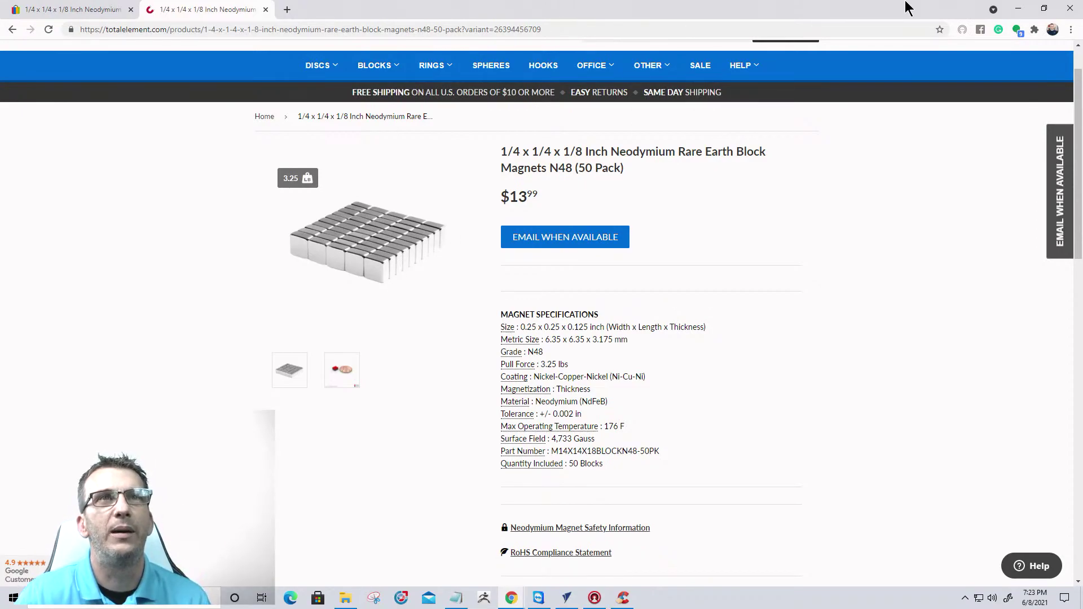
left_click(1019, 9)
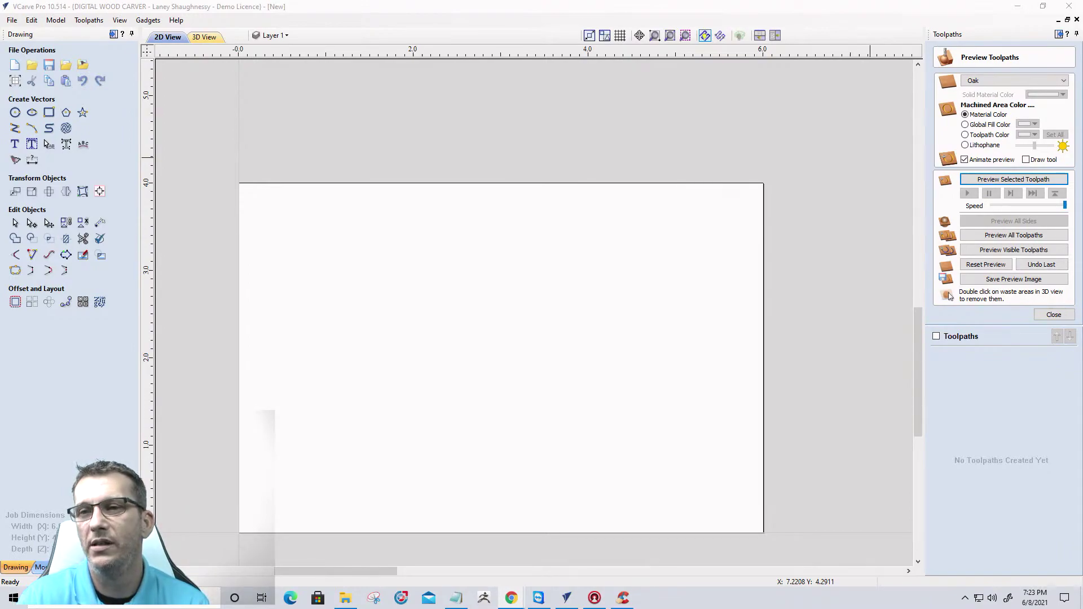
Switch back to the browser and copy the web address of totalElement's N48 block magnet page.
left_click(511, 598)
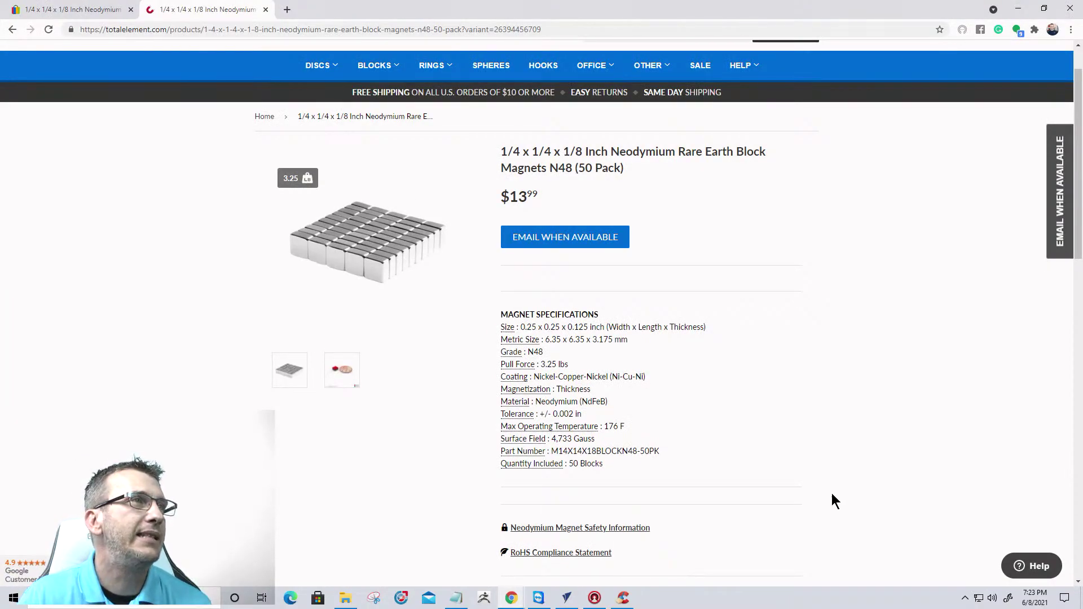
left_click(224, 26)
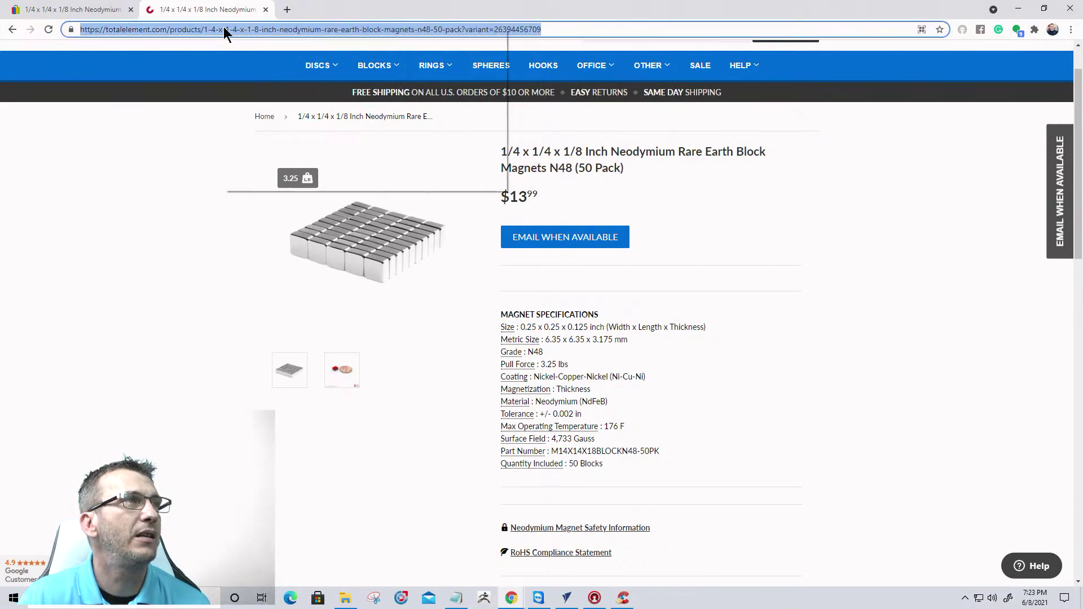
right_click(223, 26)
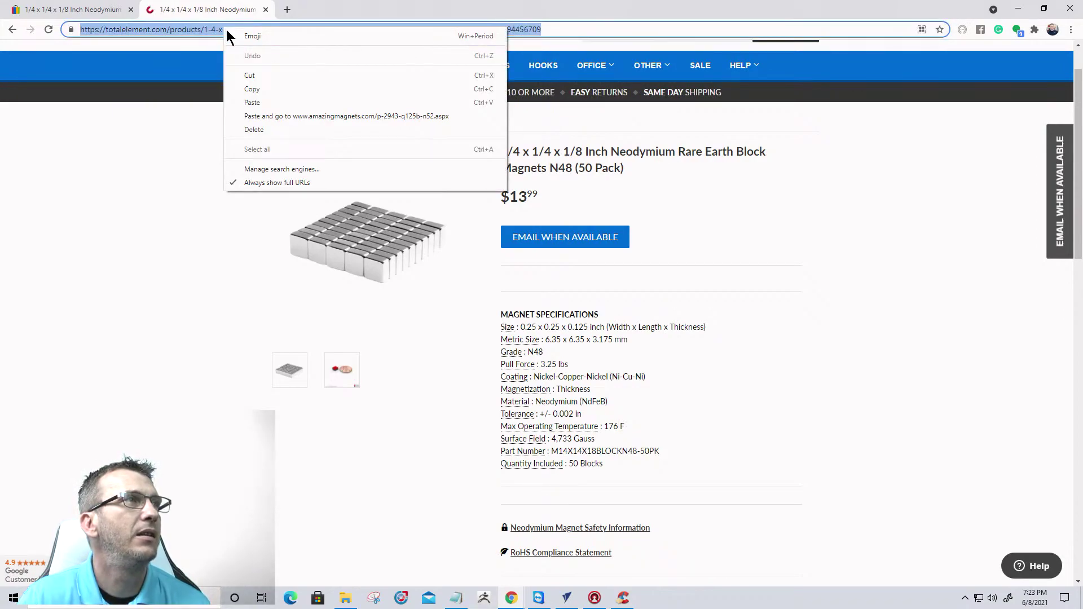
left_click(243, 89)
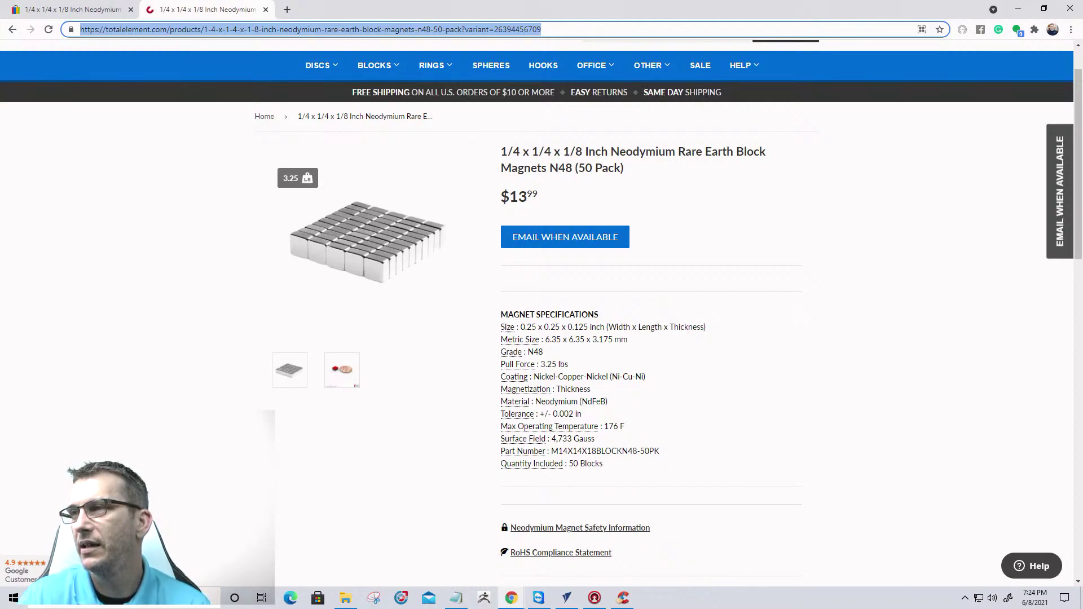
key("alt+Tab")
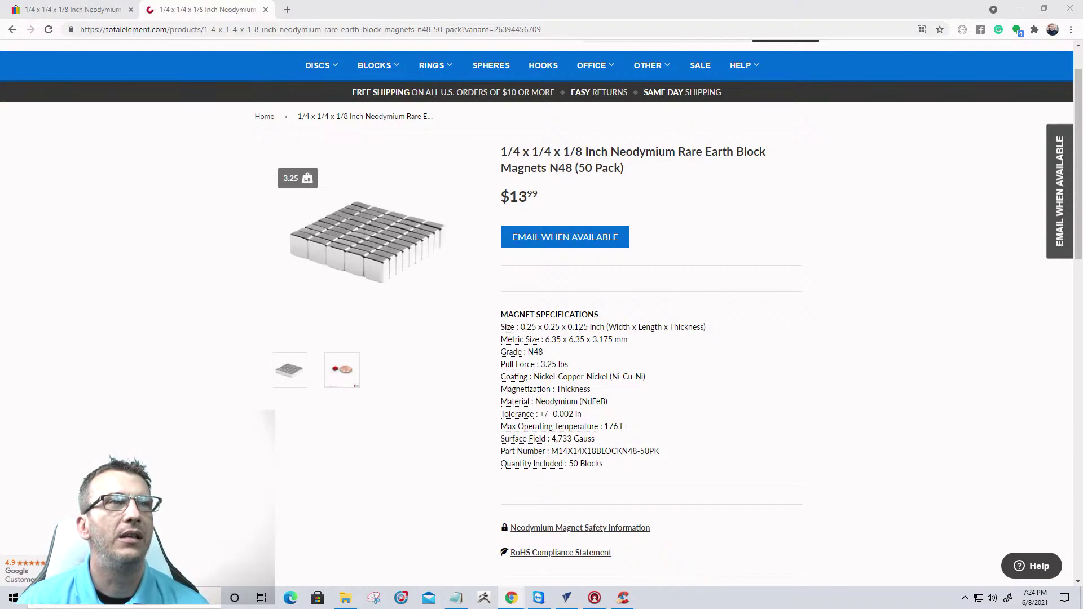
Return to VCarve Pro and draw a rectangle across the board's full width, about 6 by 2.85 inches.
left_click(1021, 9)
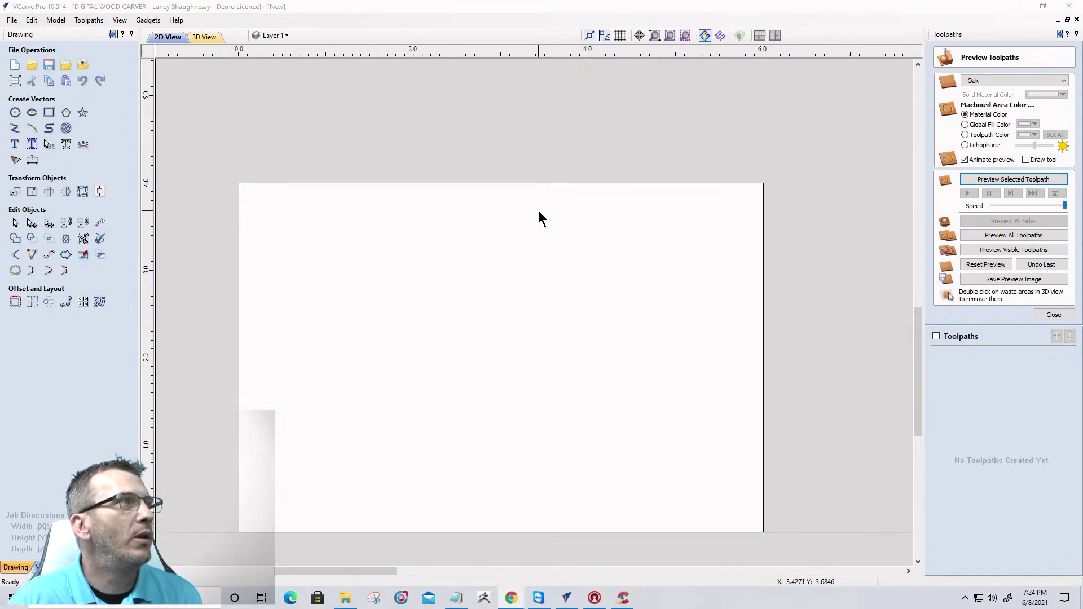
scroll(538, 211, "down", 1)
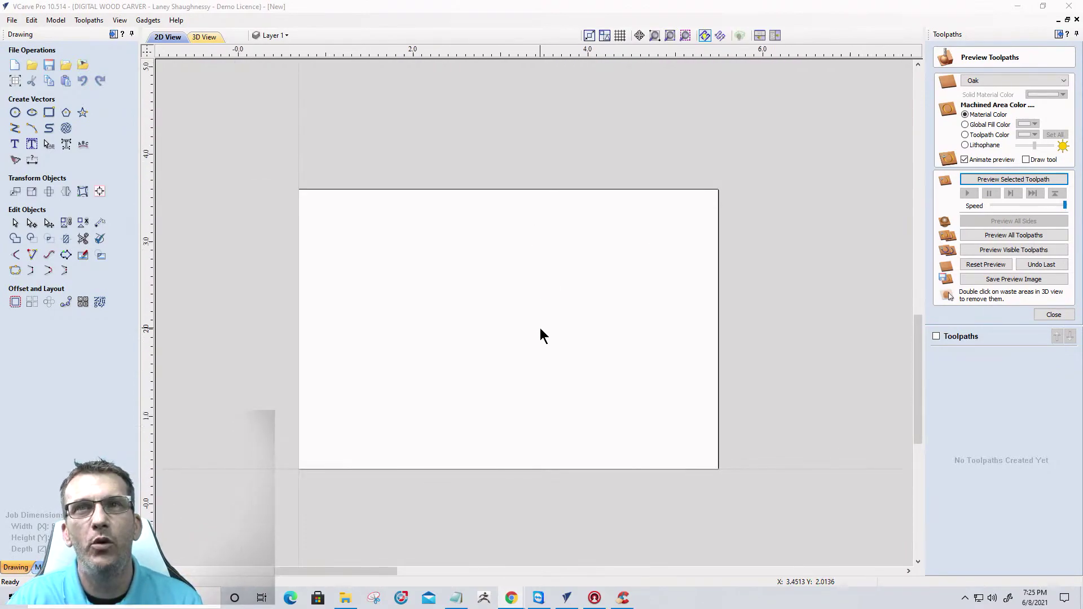
scroll(541, 327, "up", 2)
scroll(663, 270, "down", 2)
scroll(506, 314, "up", 2)
scroll(363, 305, "down", 1)
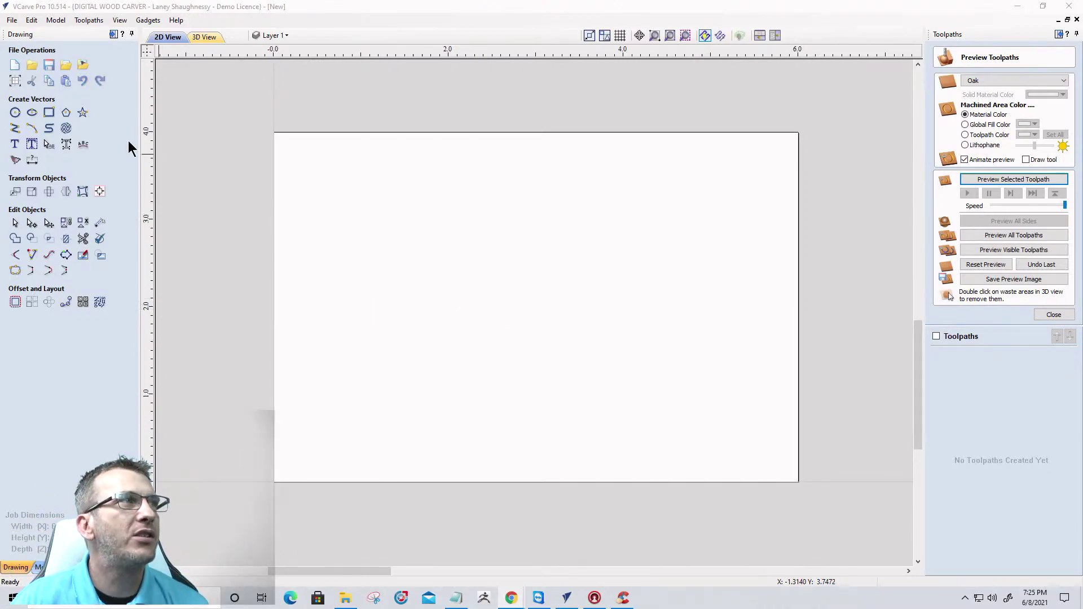
left_click(47, 113)
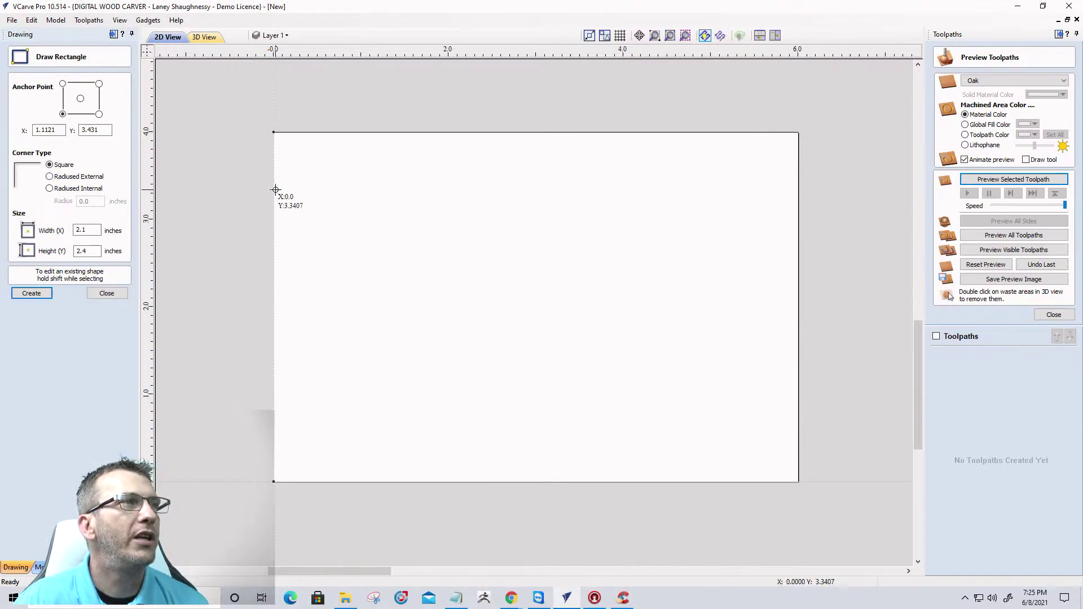
left_click_drag(275, 185, 799, 435)
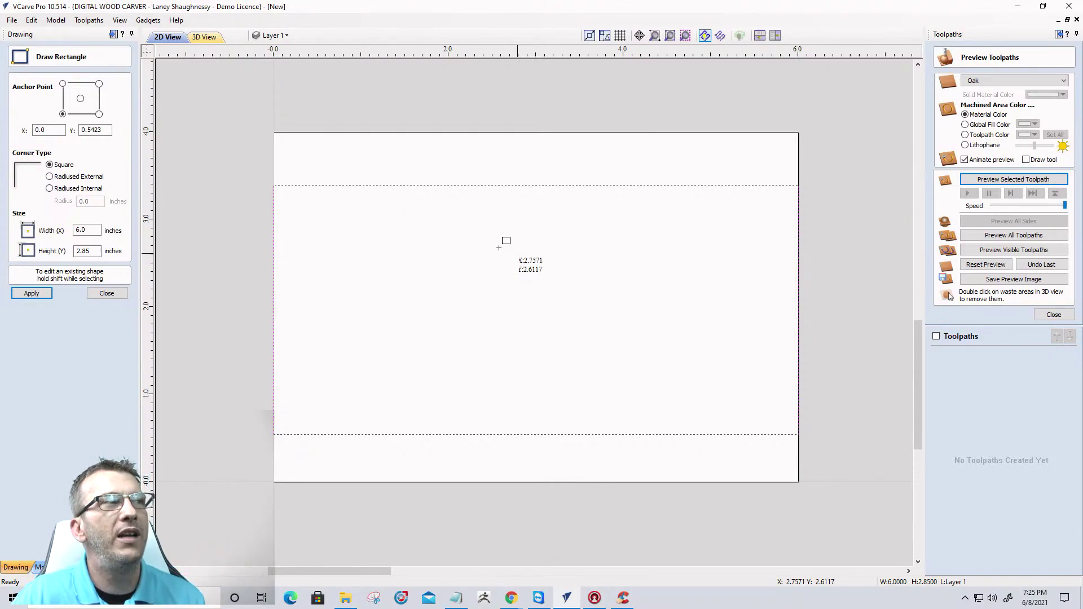
Set the rectangle's height to 3.25 inches and give it external radiused corners of 0.375 inches.
double_click(84, 251)
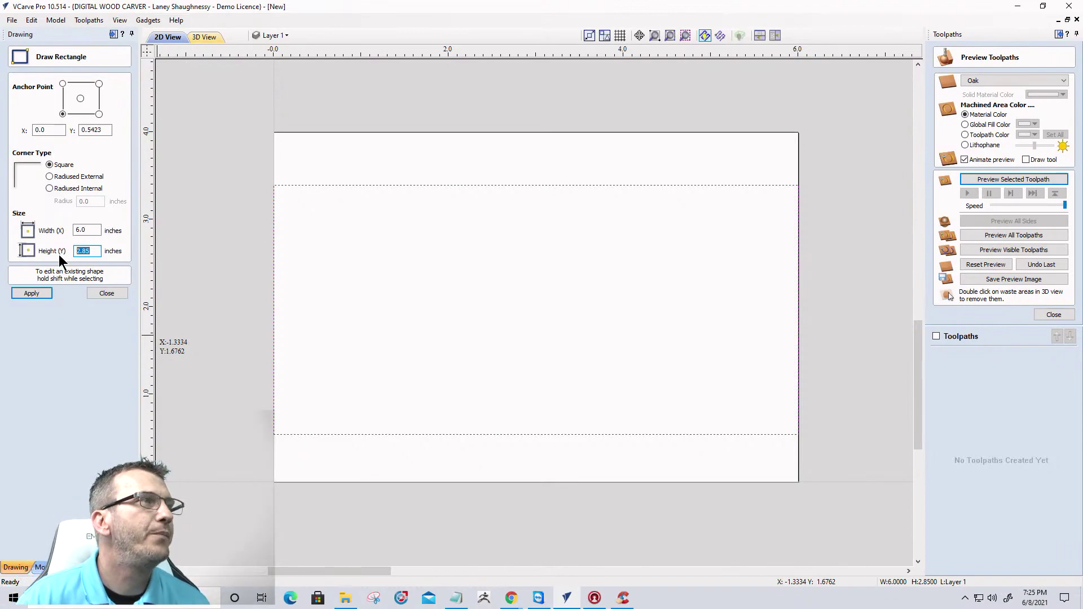
left_click_drag(93, 249, 52, 246)
type("3.25")
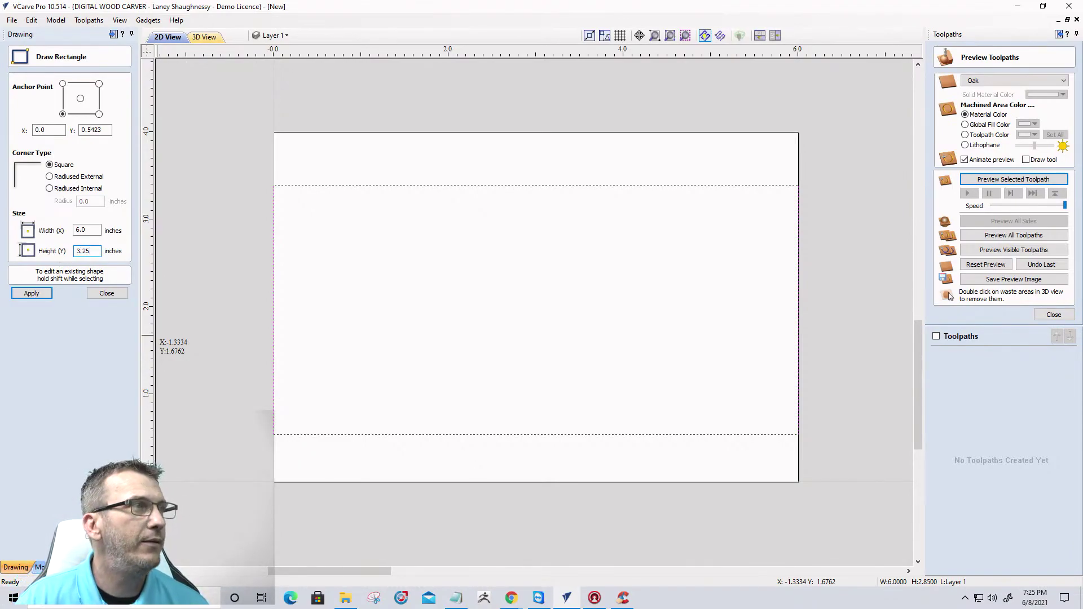
left_click(49, 176)
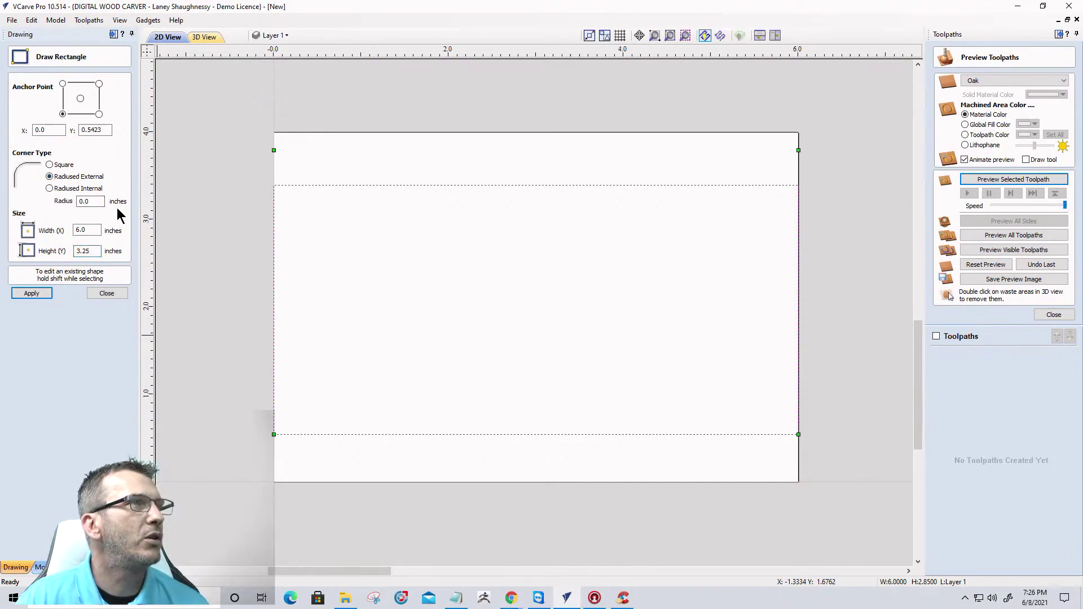
left_click_drag(102, 202, 68, 197)
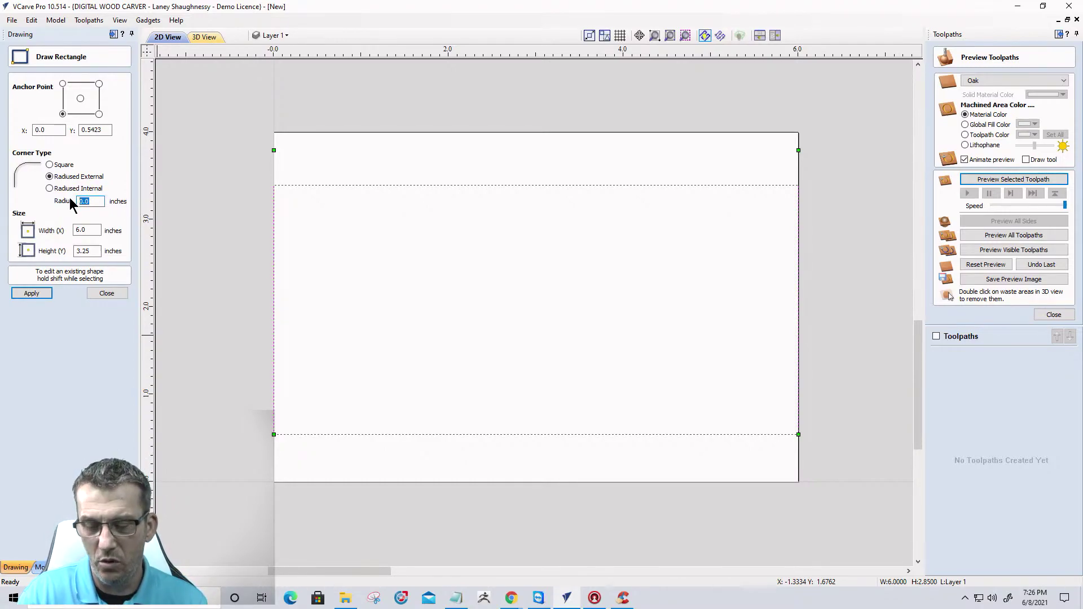
type("3")
key("BackSpace")
type(".375")
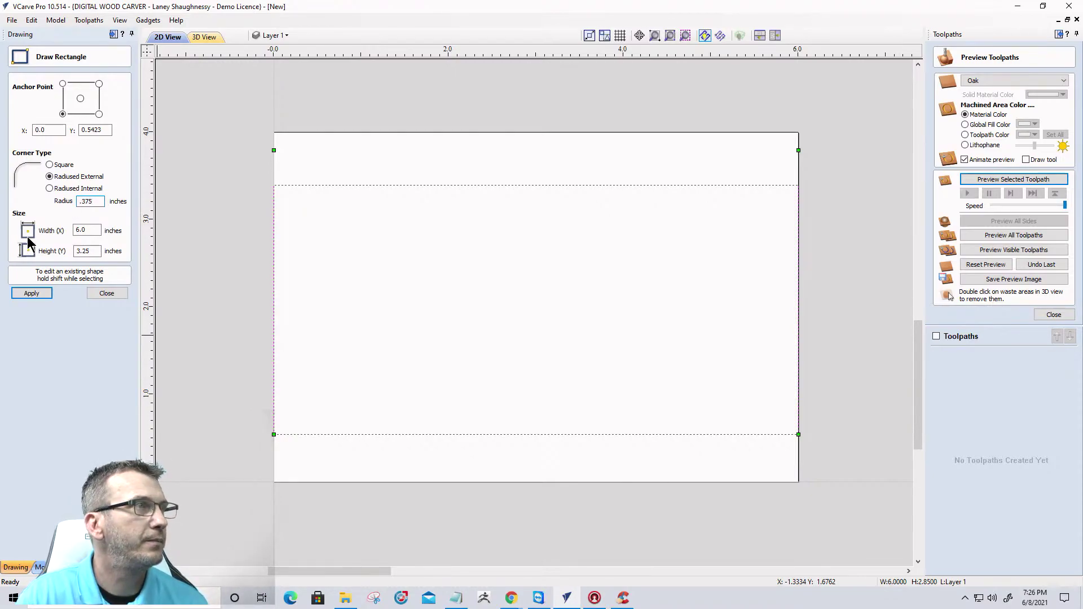
left_click(29, 294)
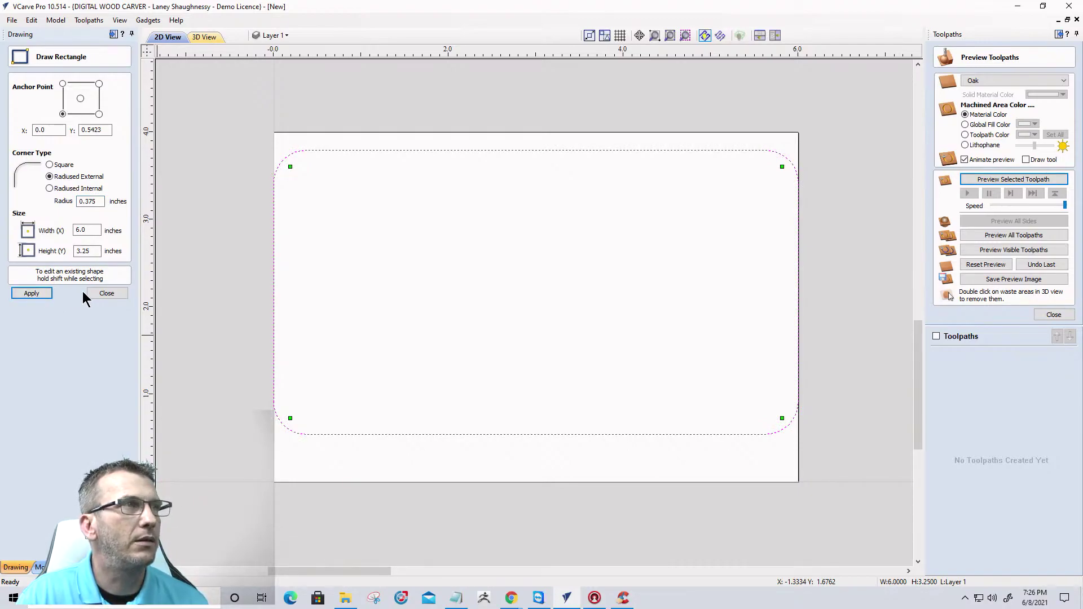
left_click(103, 293)
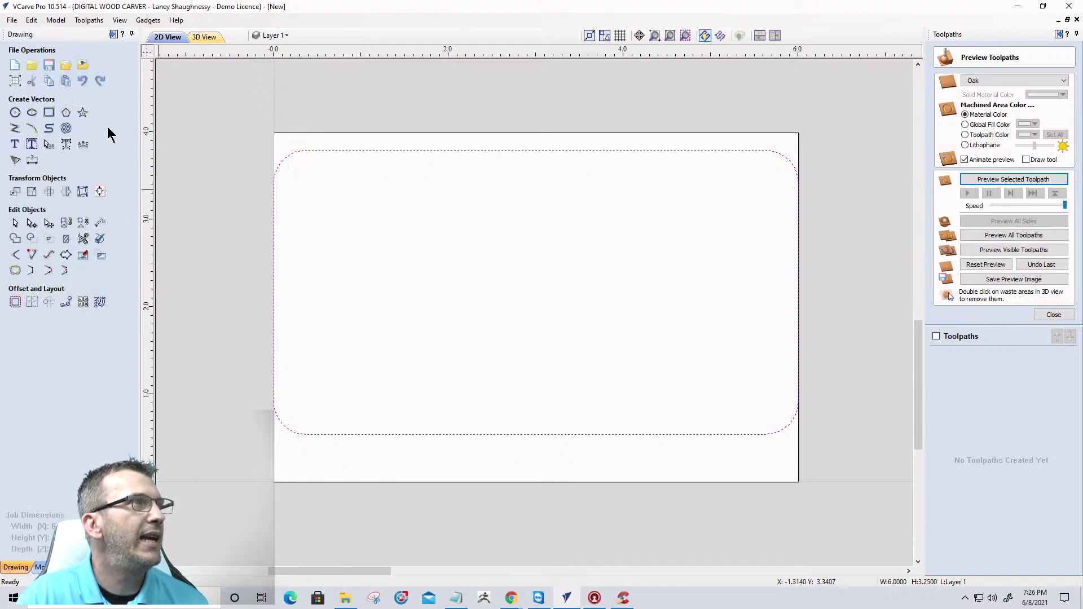
Center the rounded rectangle on the material in both directions and deselect it.
left_click(106, 198)
left_click(78, 95)
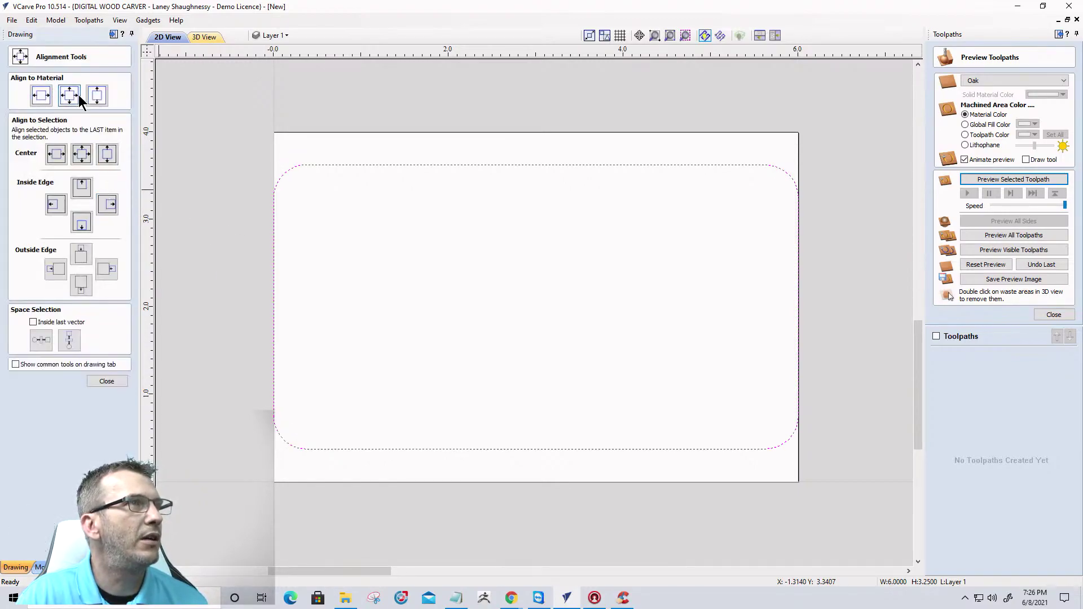
left_click(252, 422)
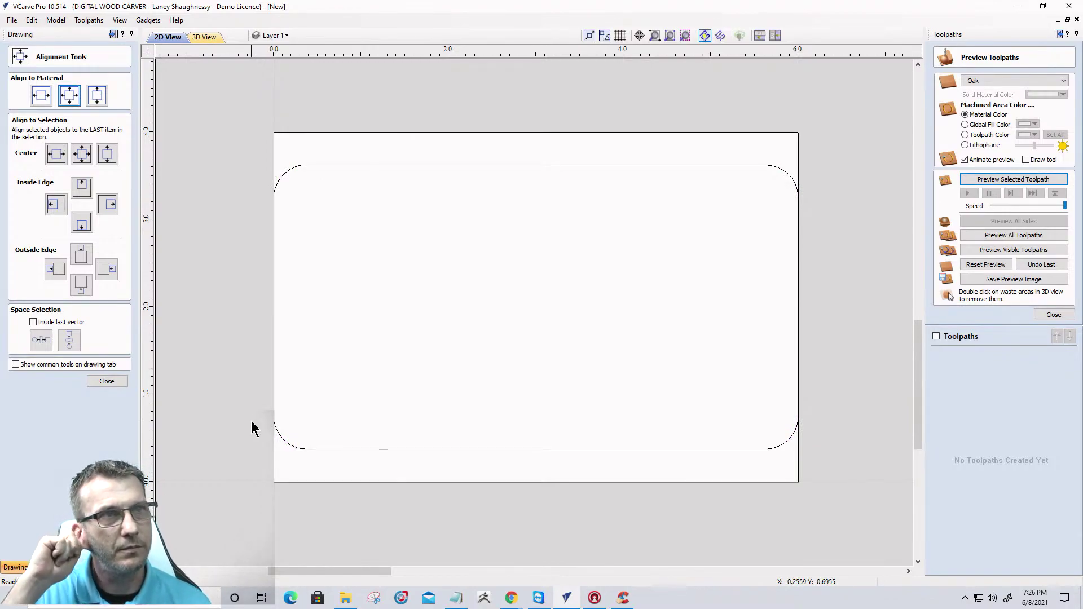
left_click(107, 381)
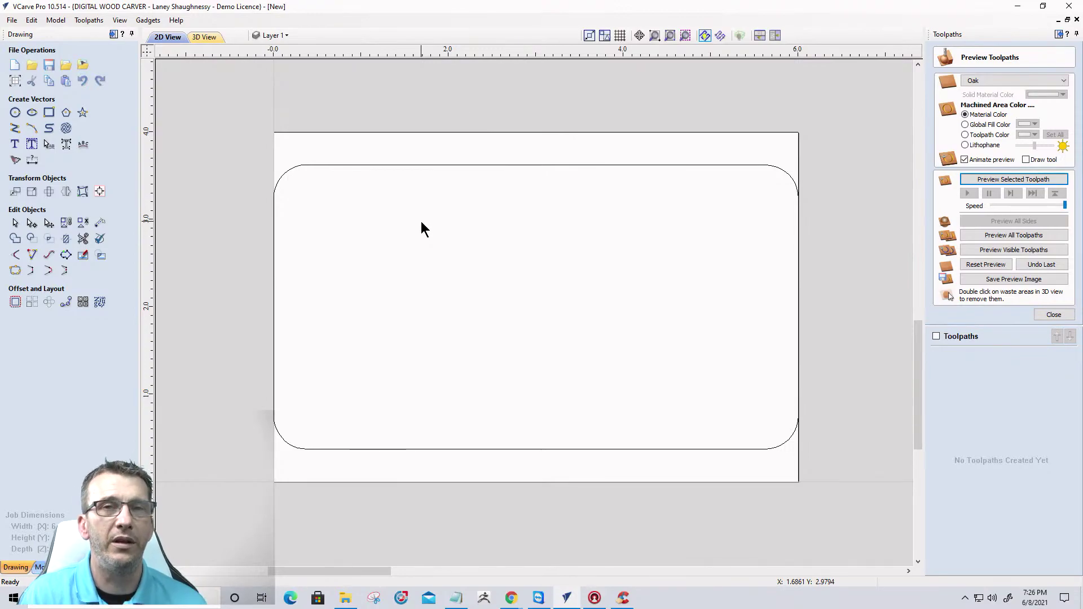
Offset the rounded rectangle inwards by 0.375 inches with sharp offset corners enabled.
left_click(395, 165)
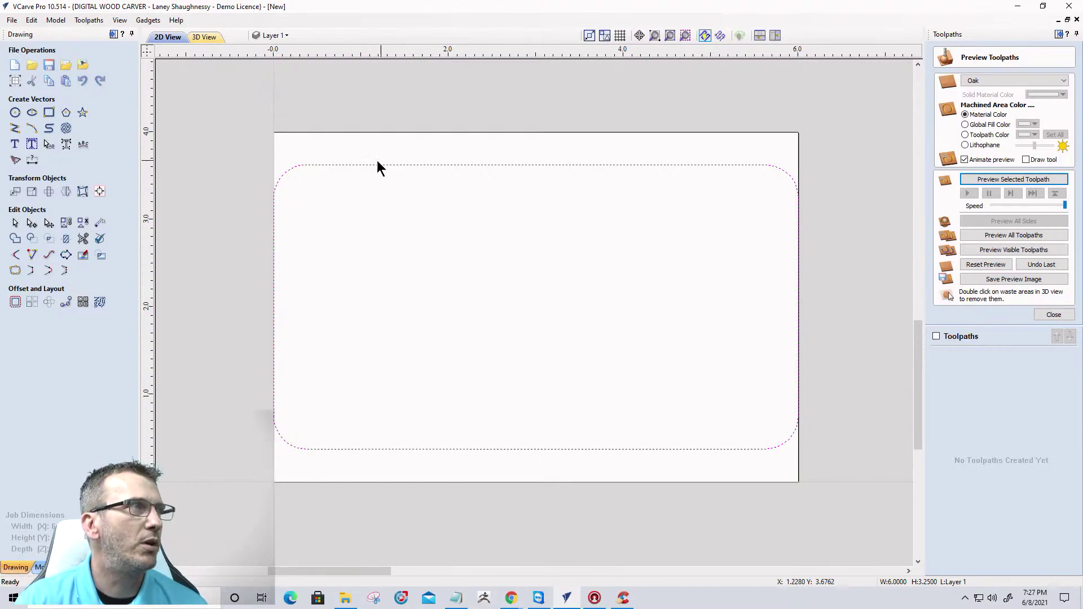
left_click(13, 305)
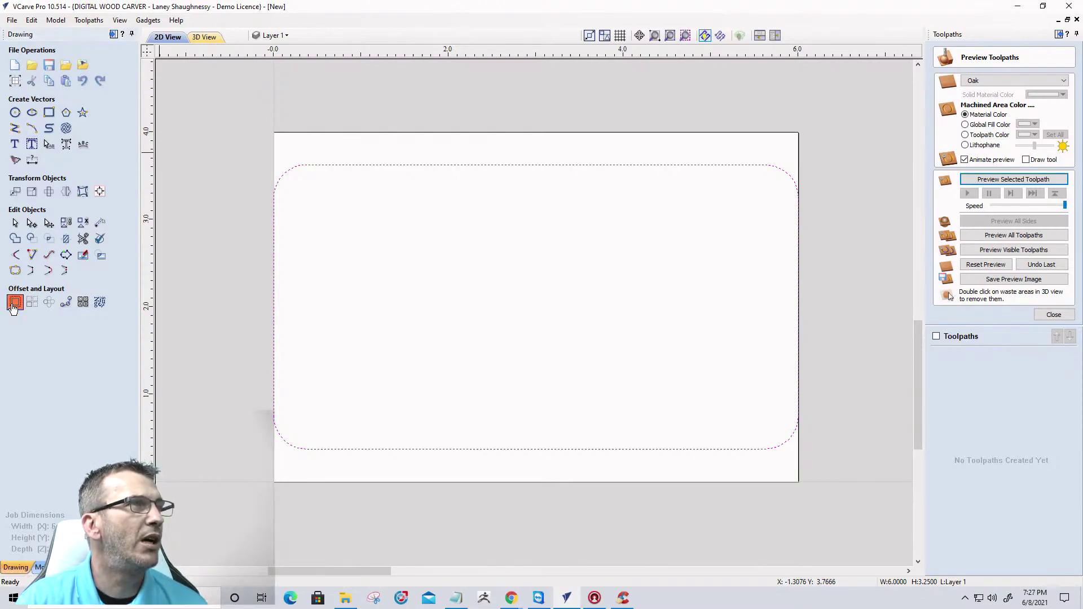
left_click_drag(68, 146, 40, 148)
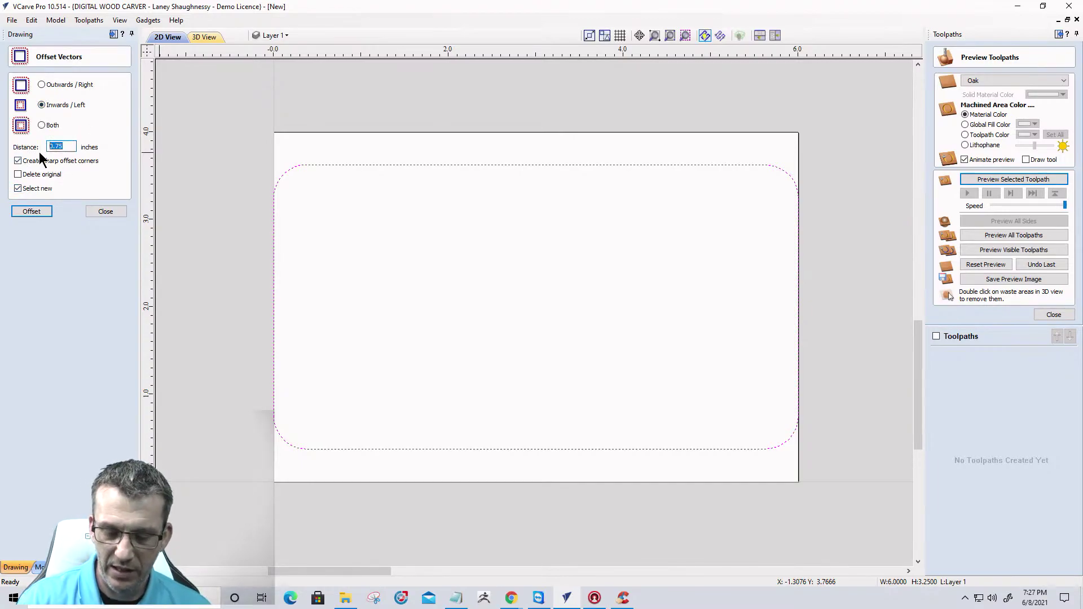
type(".375")
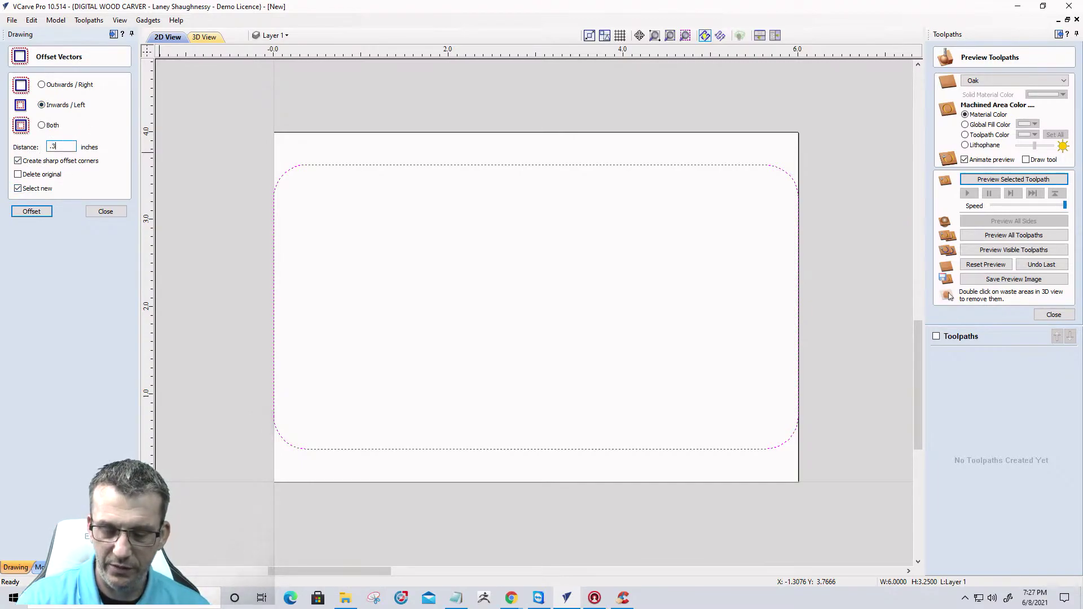
left_click(31, 211)
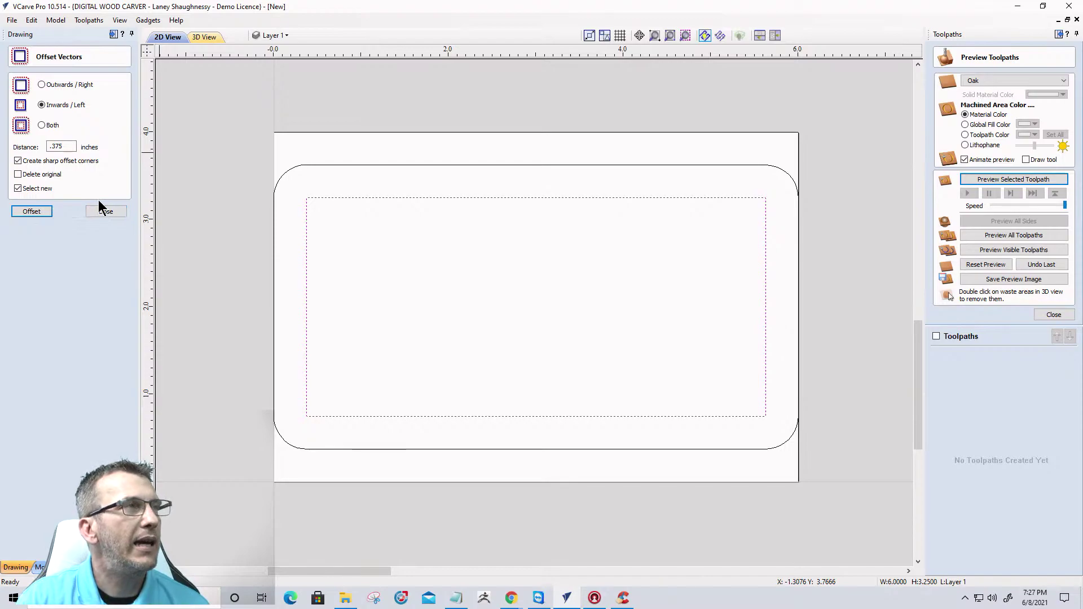
Undo the offset, repeat it inwards without sharp offset corners, and inspect a corner of the inner rectangle up close.
key("ctrl+z")
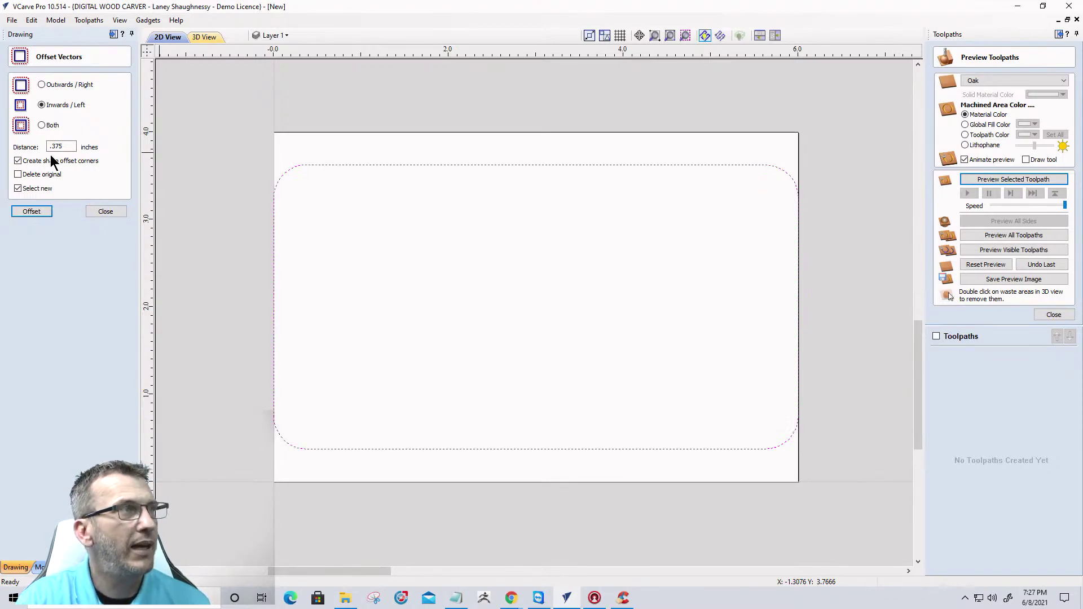
left_click(18, 161)
left_click(32, 212)
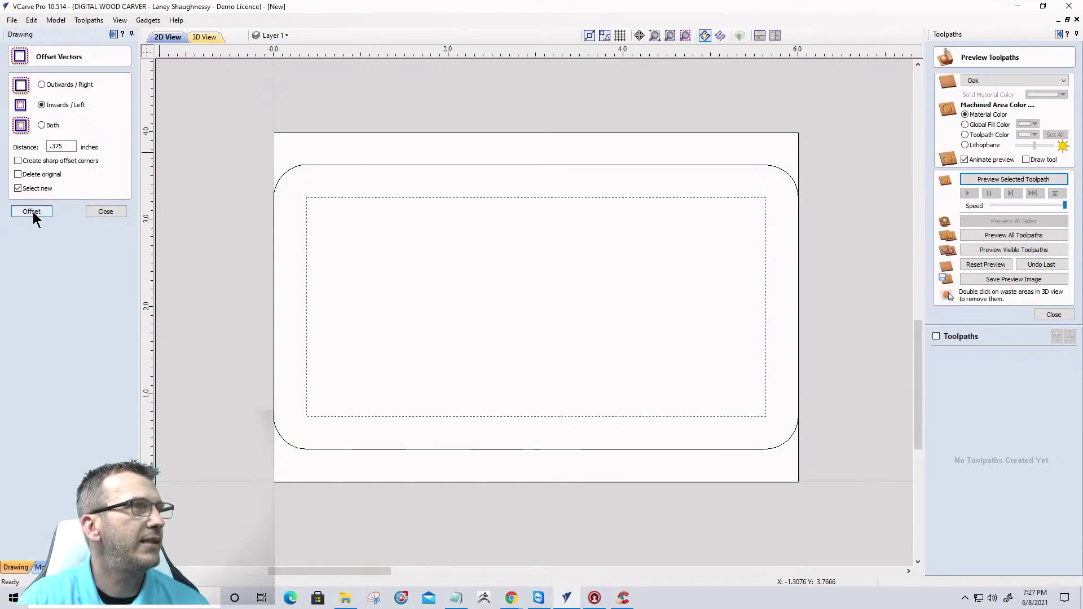
scroll(313, 198, "up", 8)
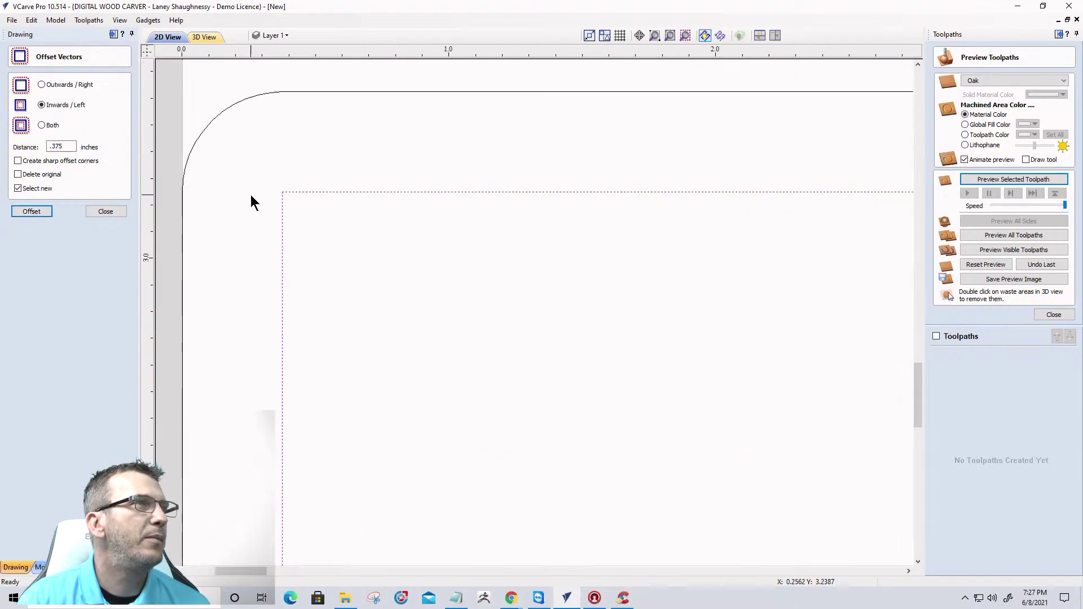
scroll(339, 187, "down", 8)
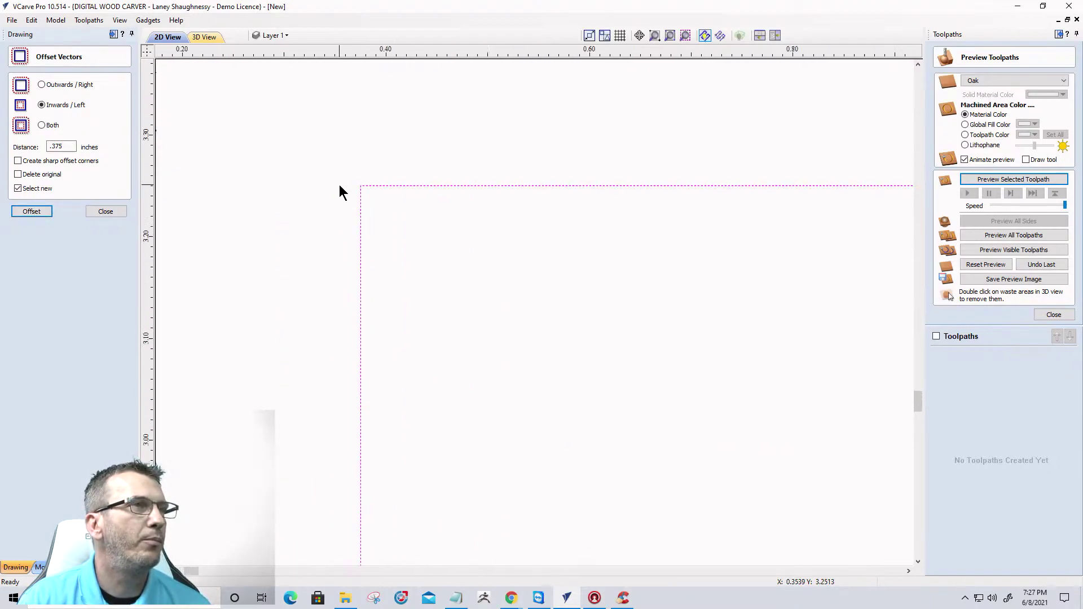
scroll(342, 187, "down", 2)
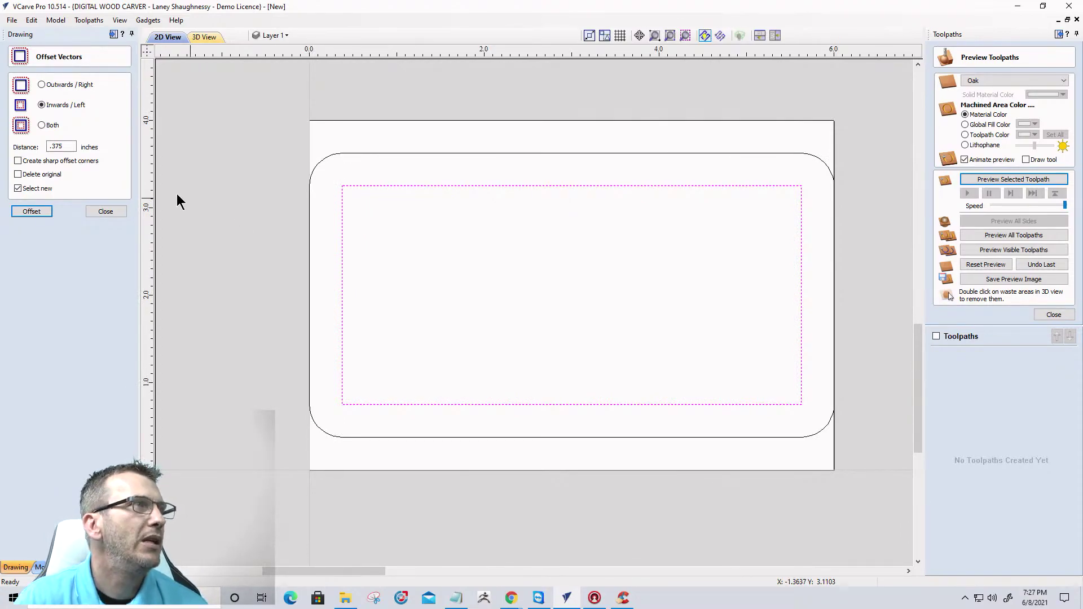
left_click(99, 214)
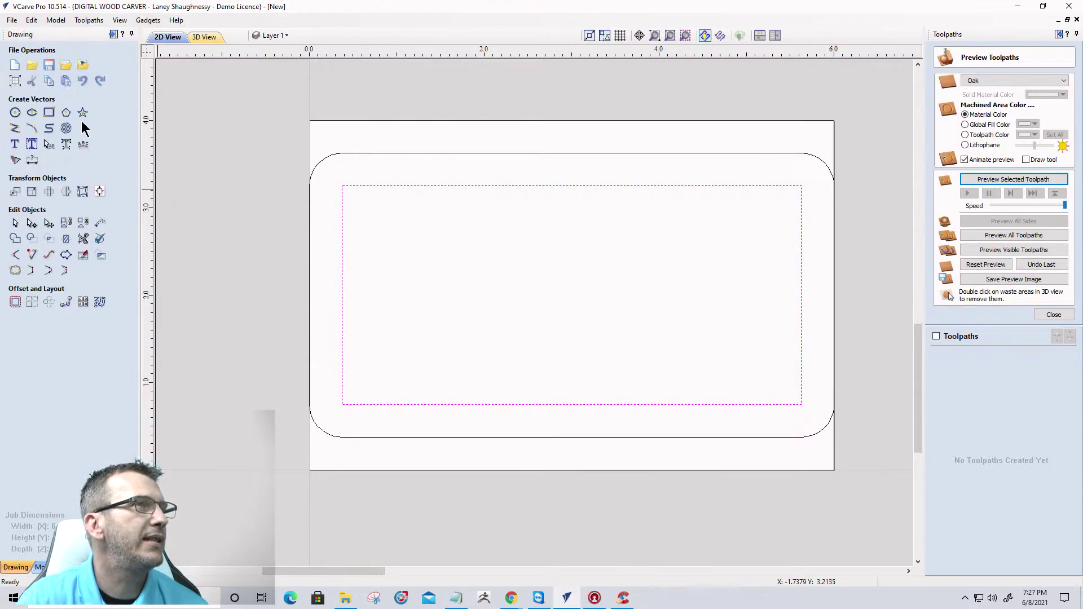
Round all four corners of the inner rectangle with normal fillets of 0.125 inch radius.
left_click(16, 255)
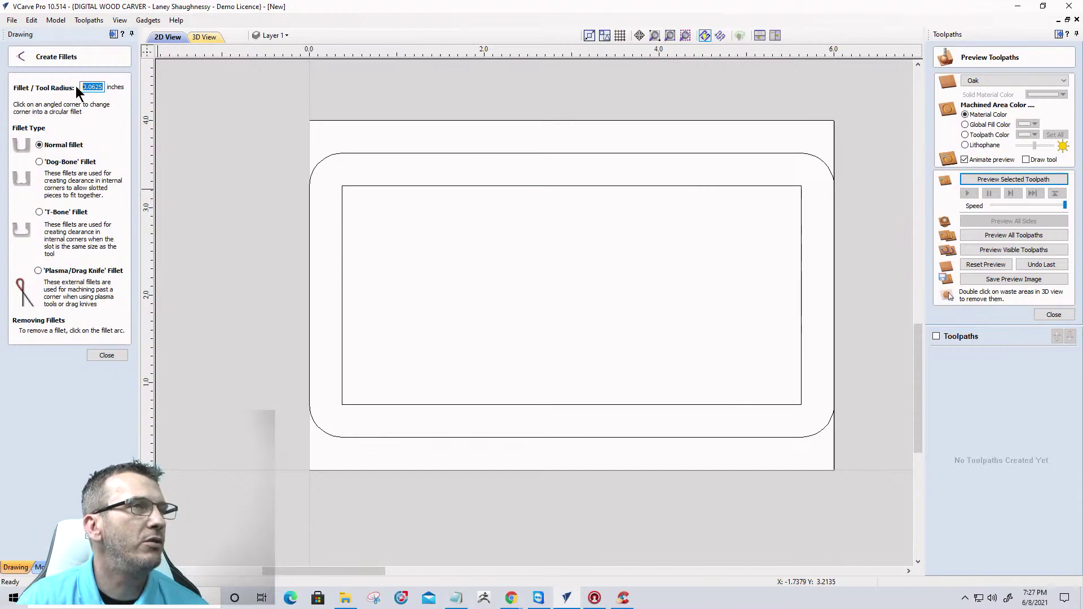
type(".125")
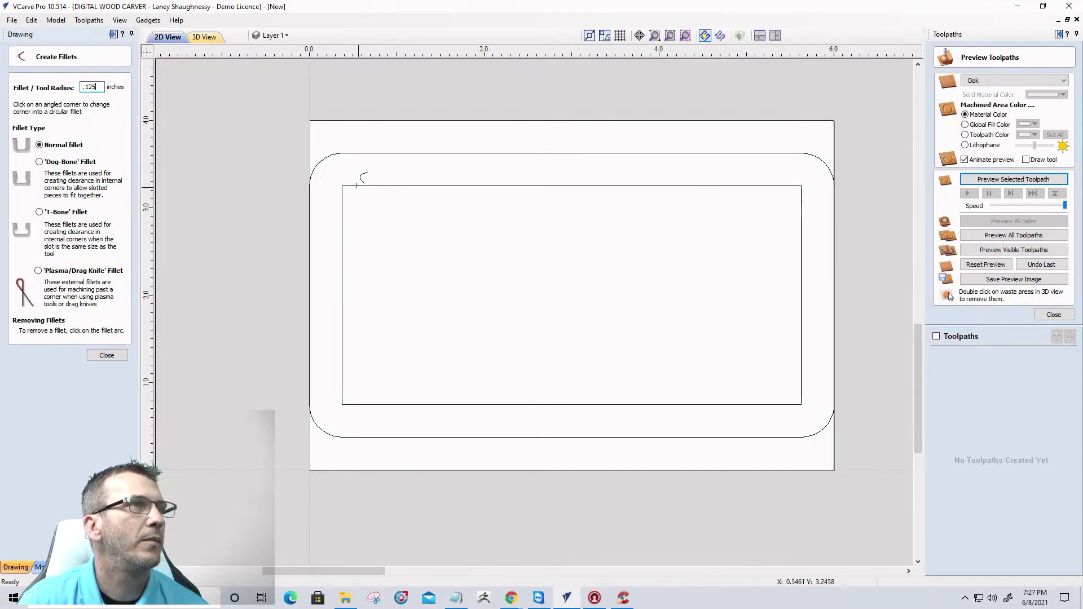
left_click(342, 186)
left_click(342, 404)
left_click(802, 404)
left_click(801, 185)
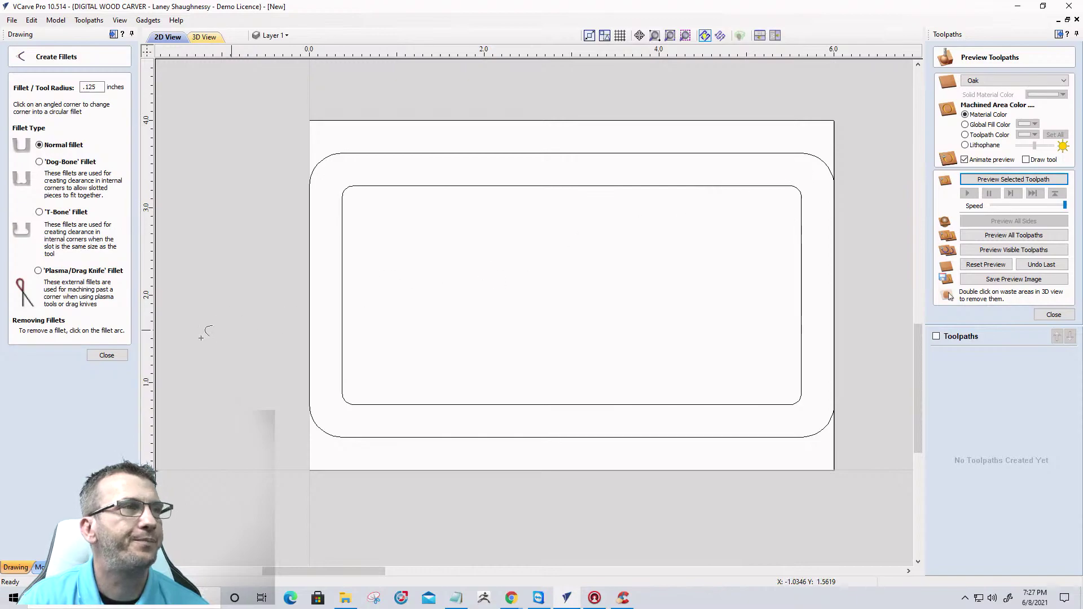
left_click(102, 356)
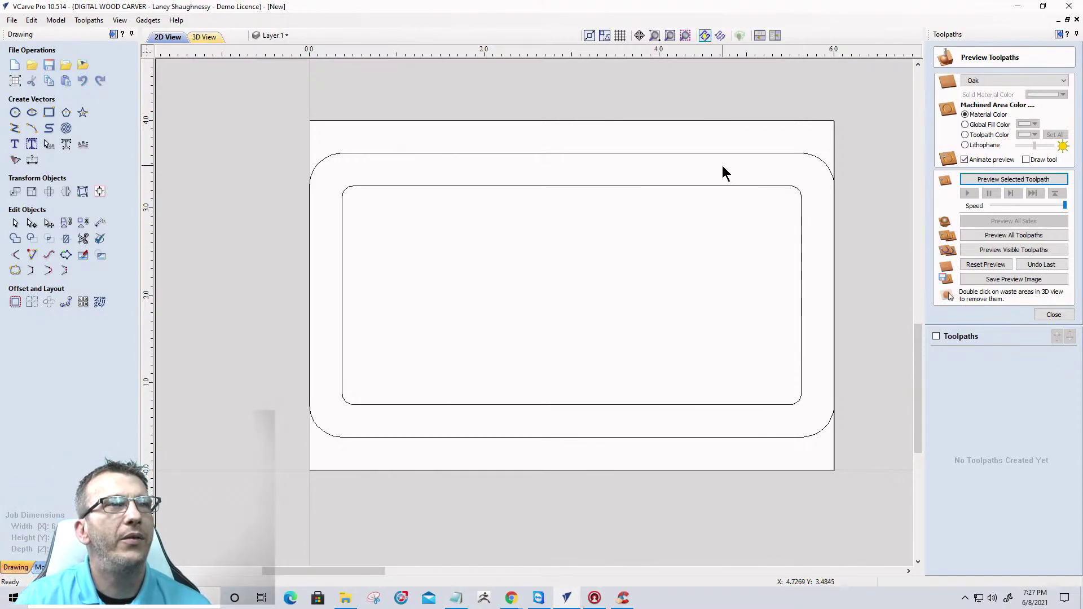
Select the inner filleted rectangle and show its transform handles.
left_click(802, 234)
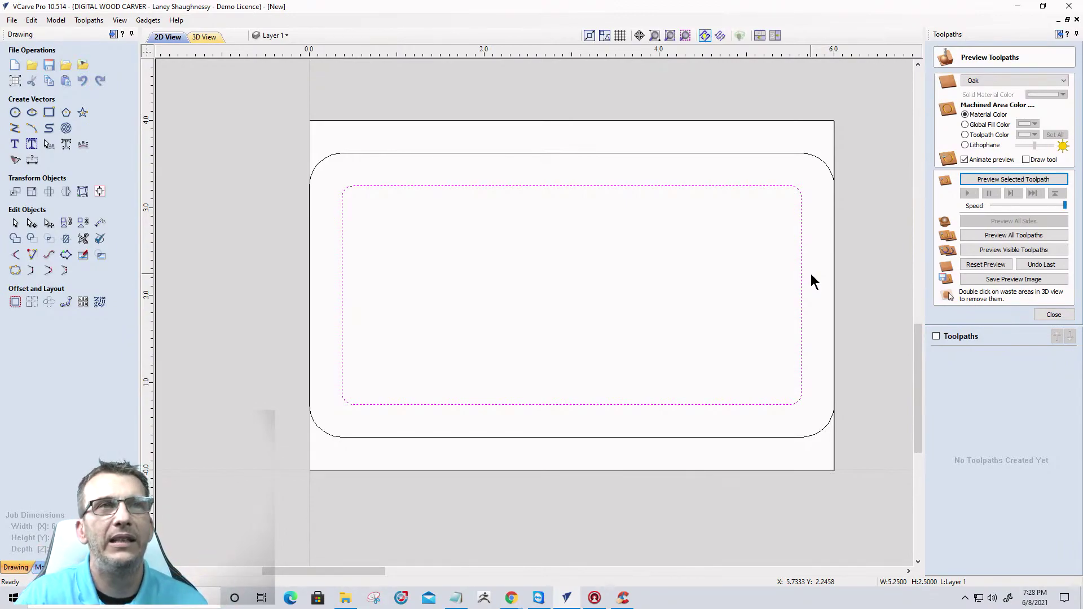
left_click(801, 279)
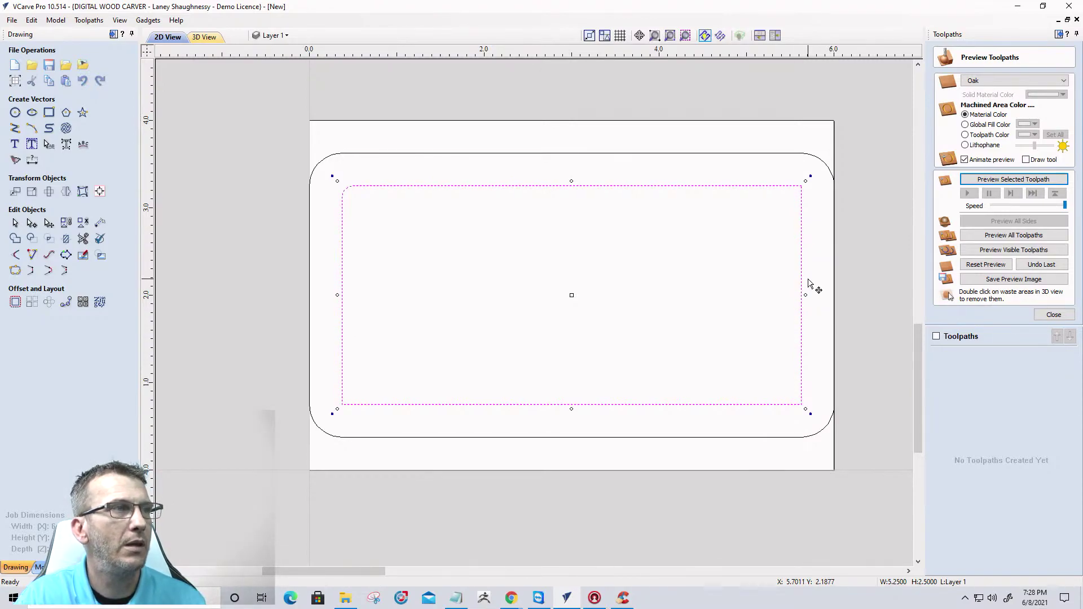
left_click(31, 193)
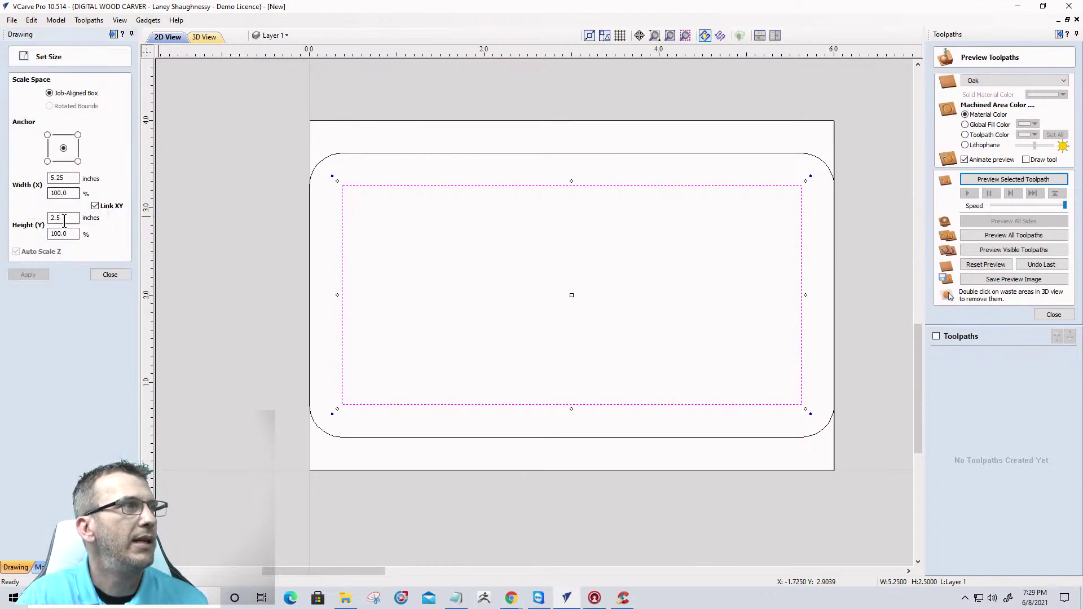
left_click_drag(66, 178, 54, 177)
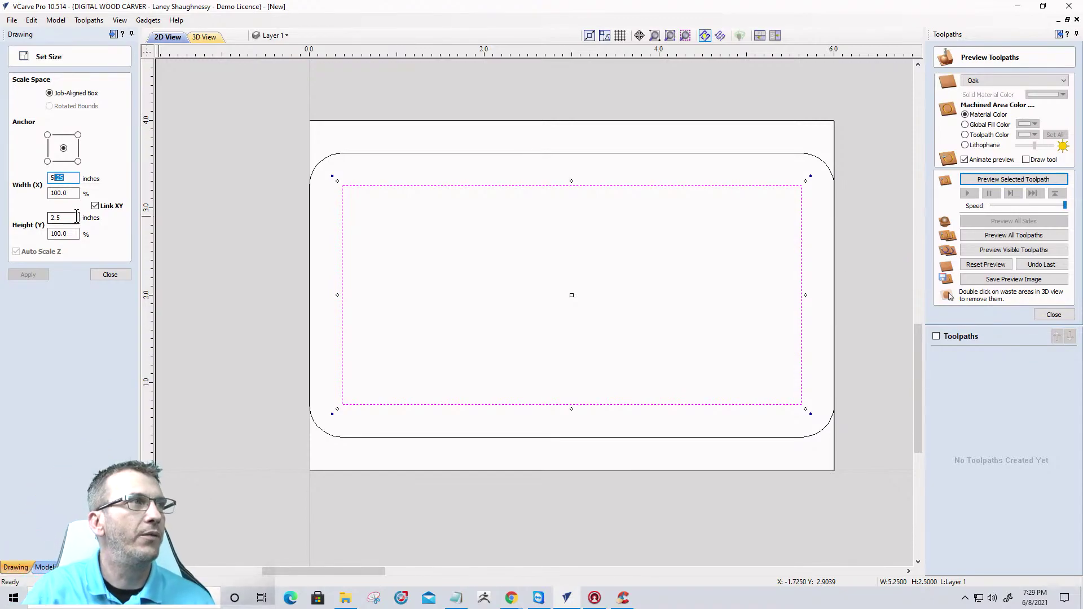
key("BackSpace")
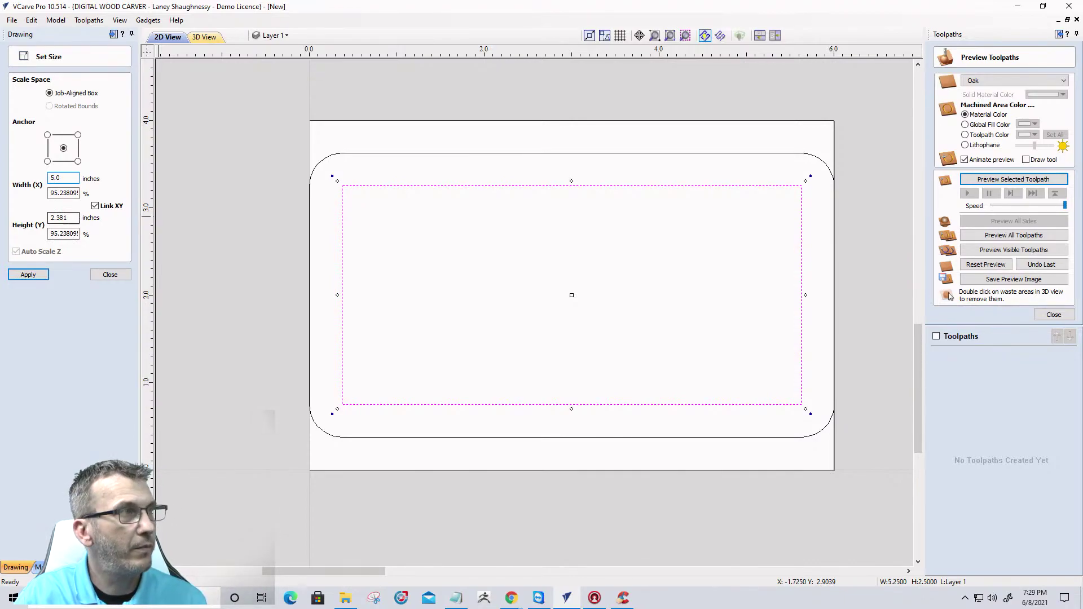
left_click(109, 276)
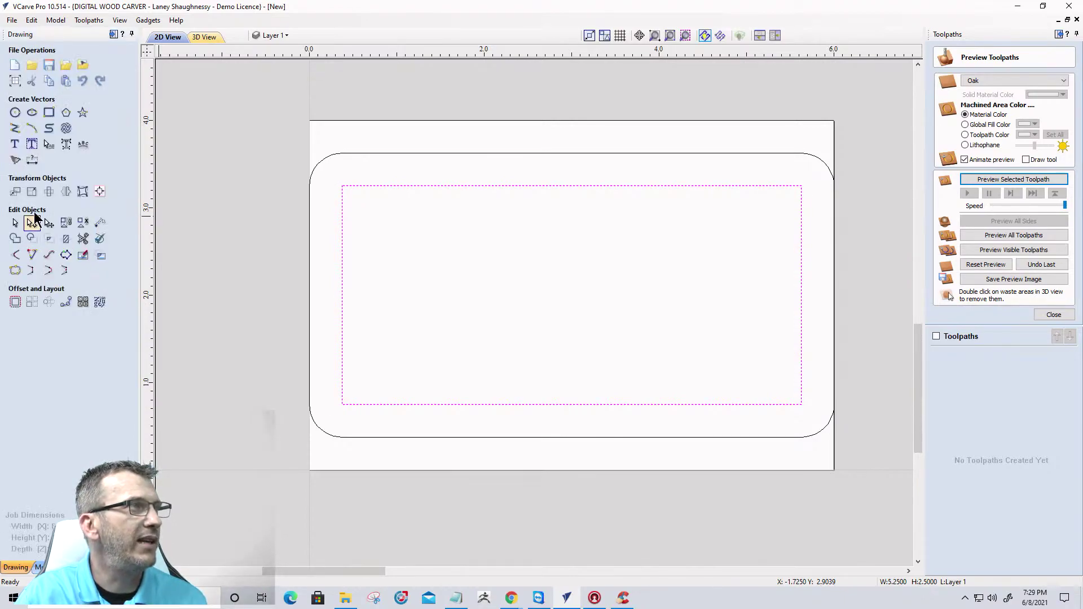
Set the inner rectangle's width to 5.0 inches with the X/Y link turned off.
left_click(31, 191)
left_click(95, 206)
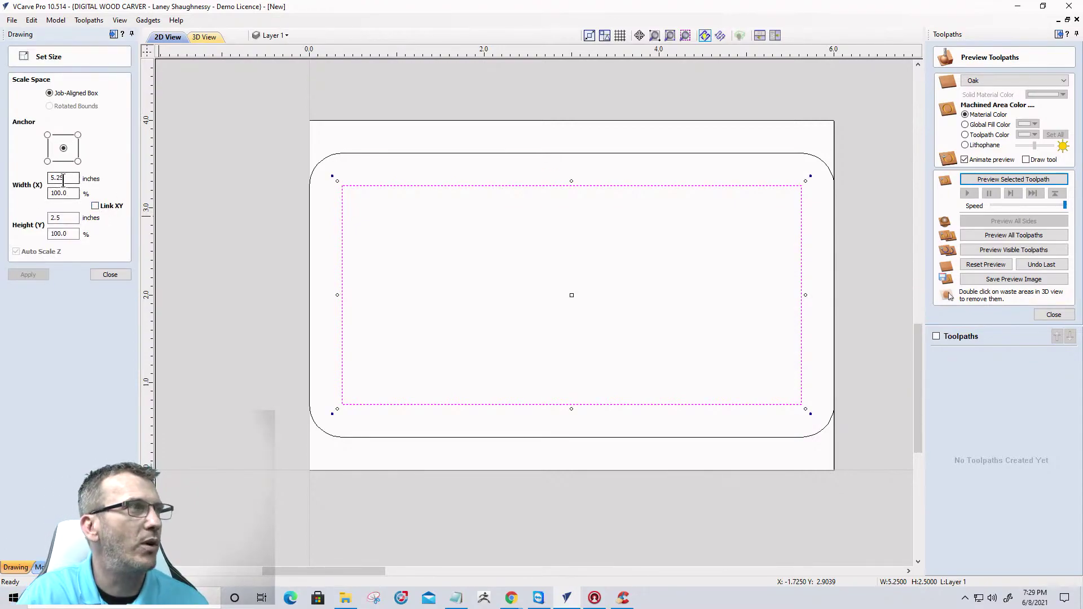
left_click_drag(57, 177, 95, 186)
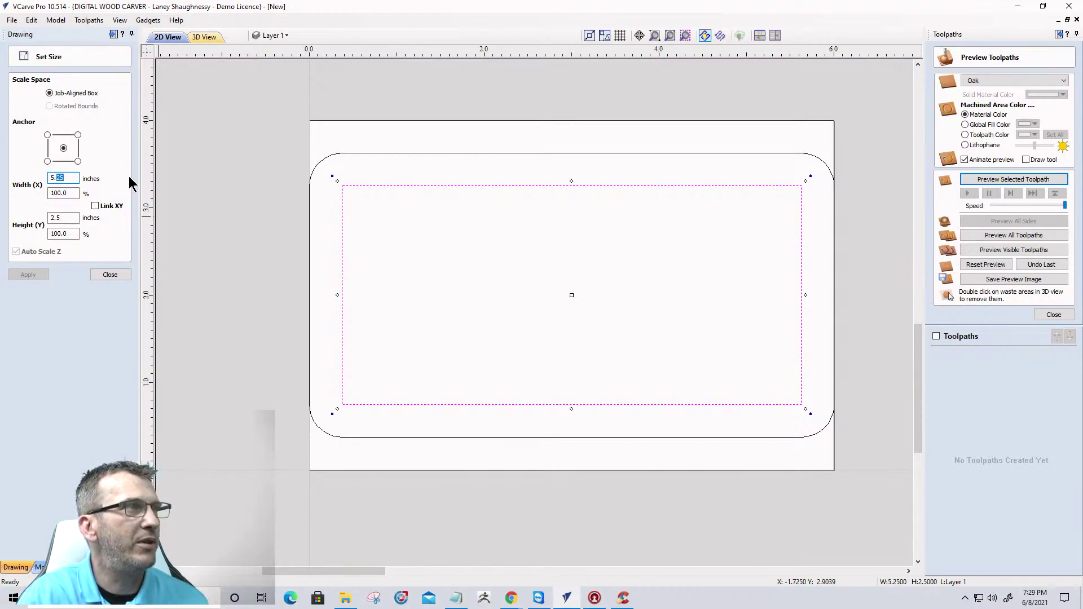
type("0")
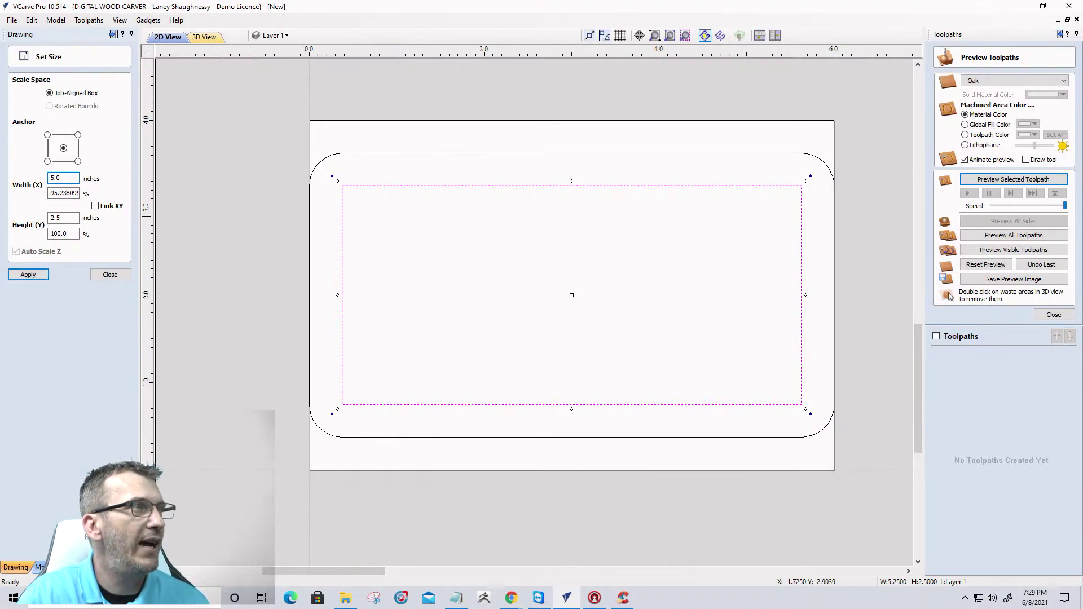
left_click(22, 272)
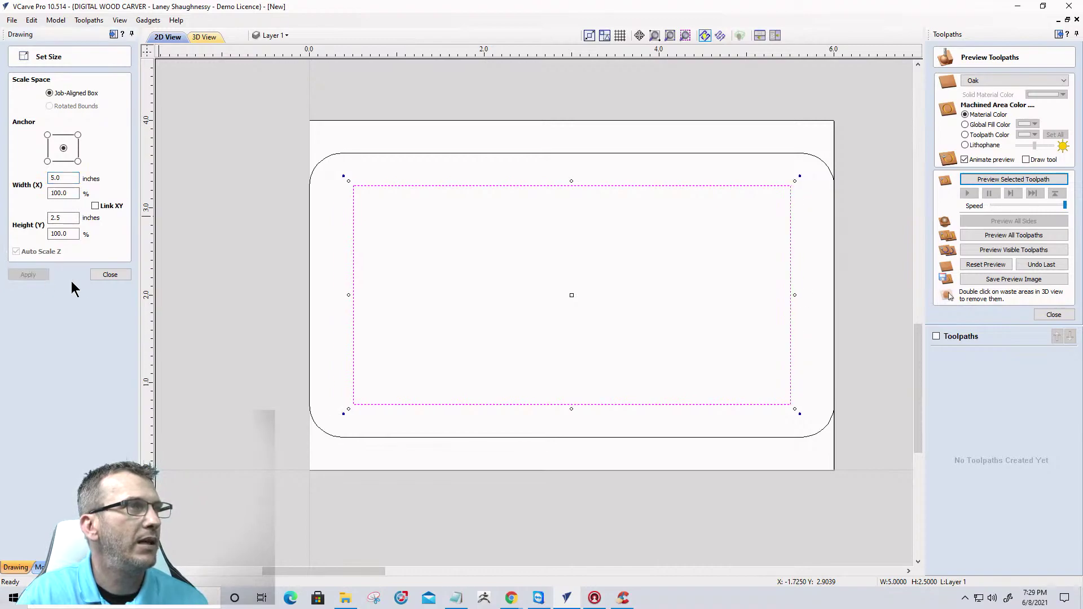
Round all four corners of the resized inner rectangle with normal fillets of 0.125 inch radius.
left_click(109, 275)
left_click(15, 255)
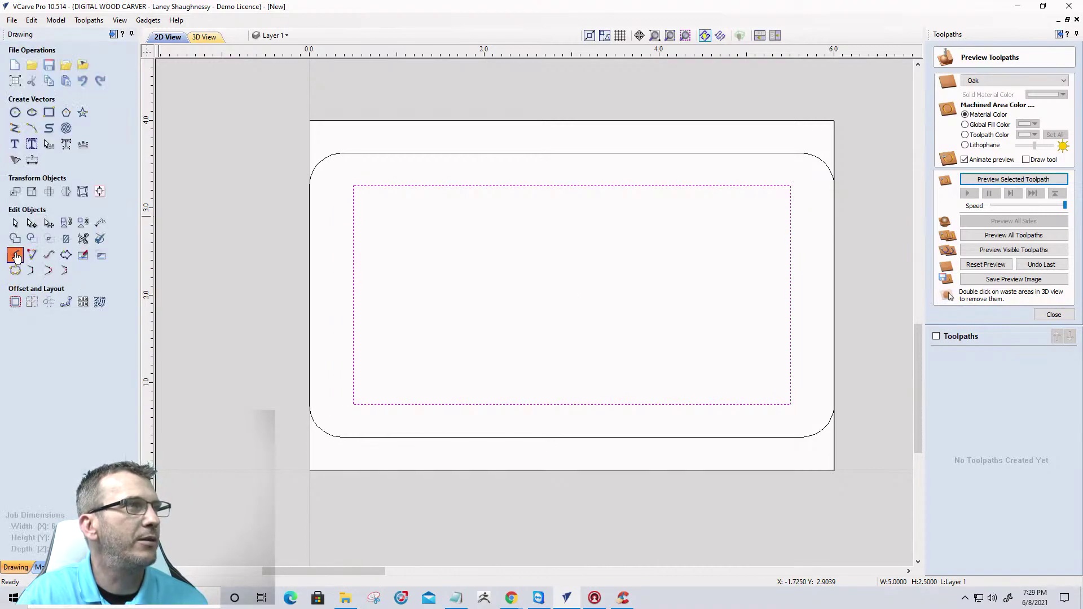
left_click(354, 187)
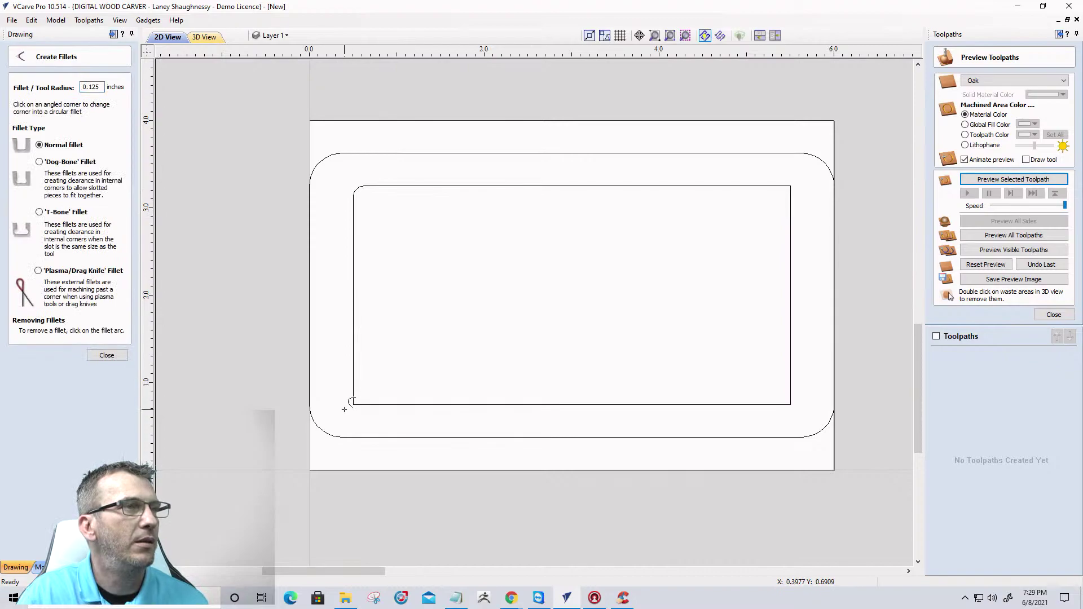
left_click(353, 405)
left_click(791, 186)
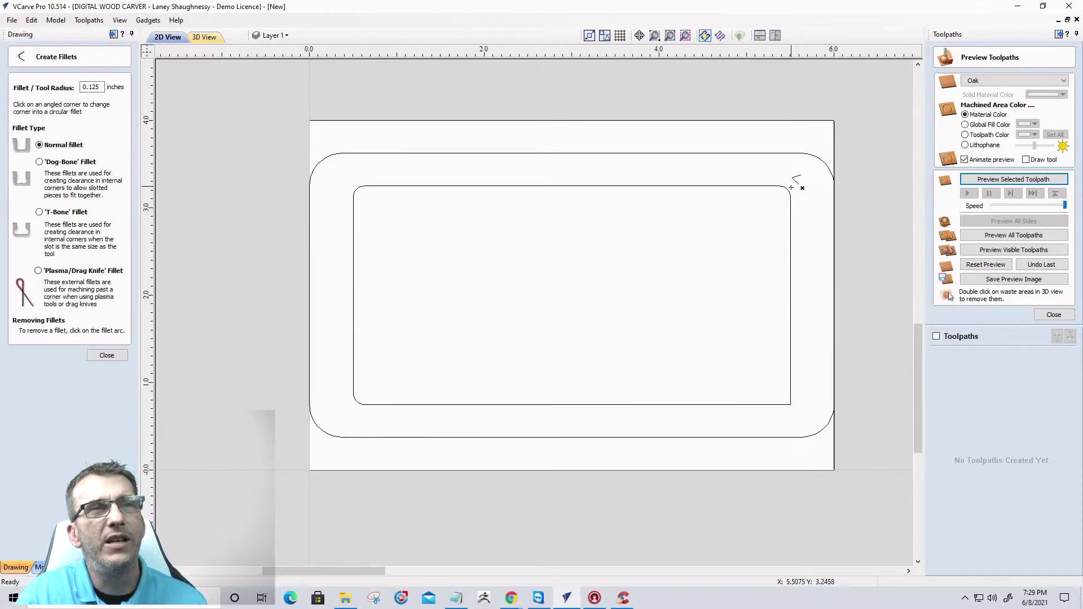
left_click(790, 404)
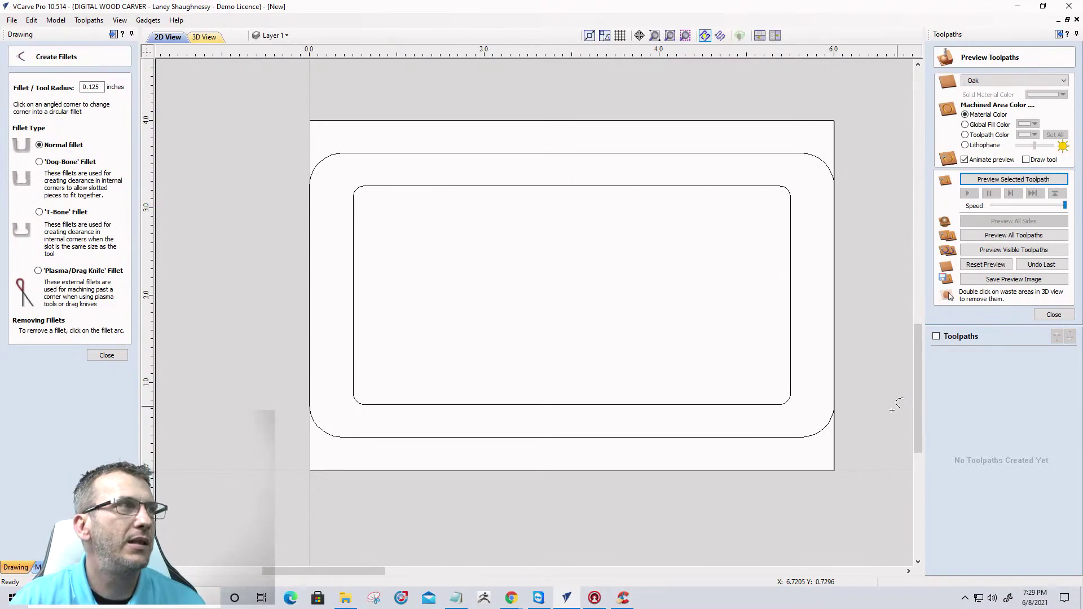
left_click(97, 355)
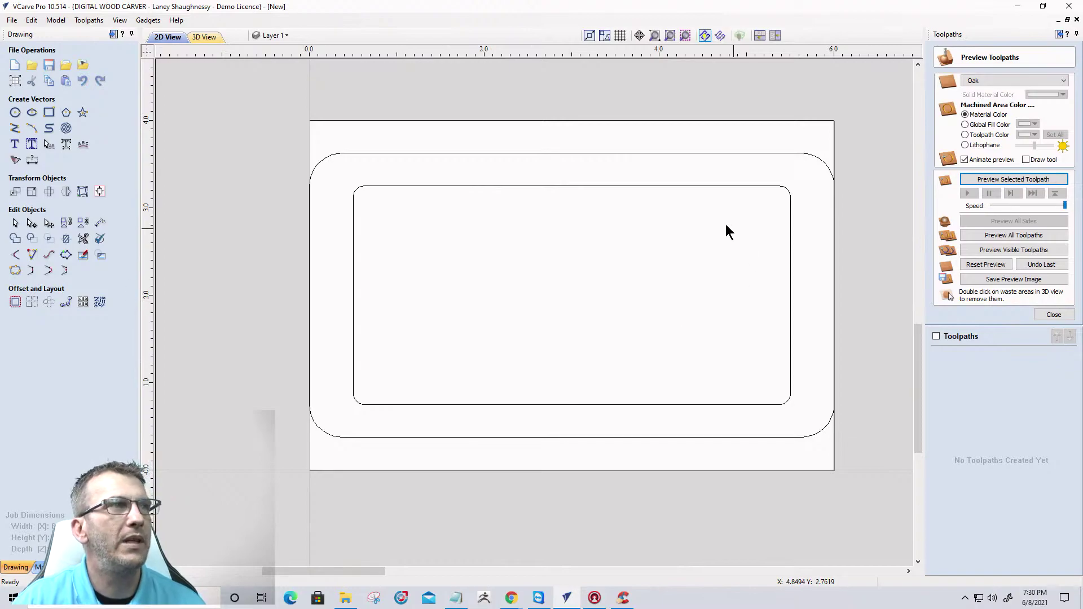
Draw a narrow upright rectangle about 0.05 by 0.45 inch in the border between the inner rectangle and the outline's right edge.
scroll(707, 214, "up", 1)
scroll(706, 214, "down", 2)
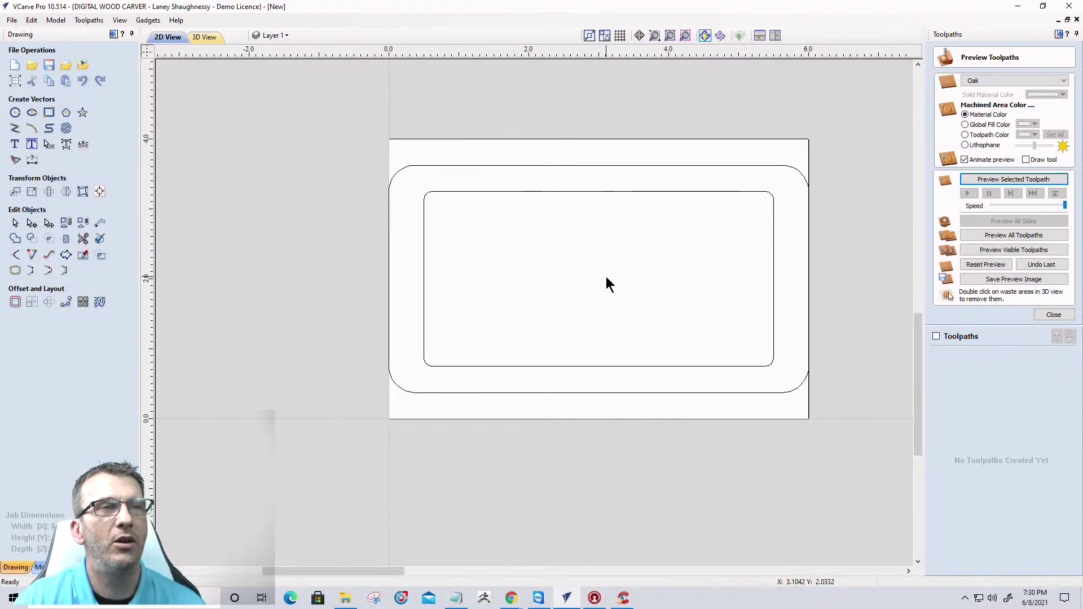
scroll(801, 237, "up", 4)
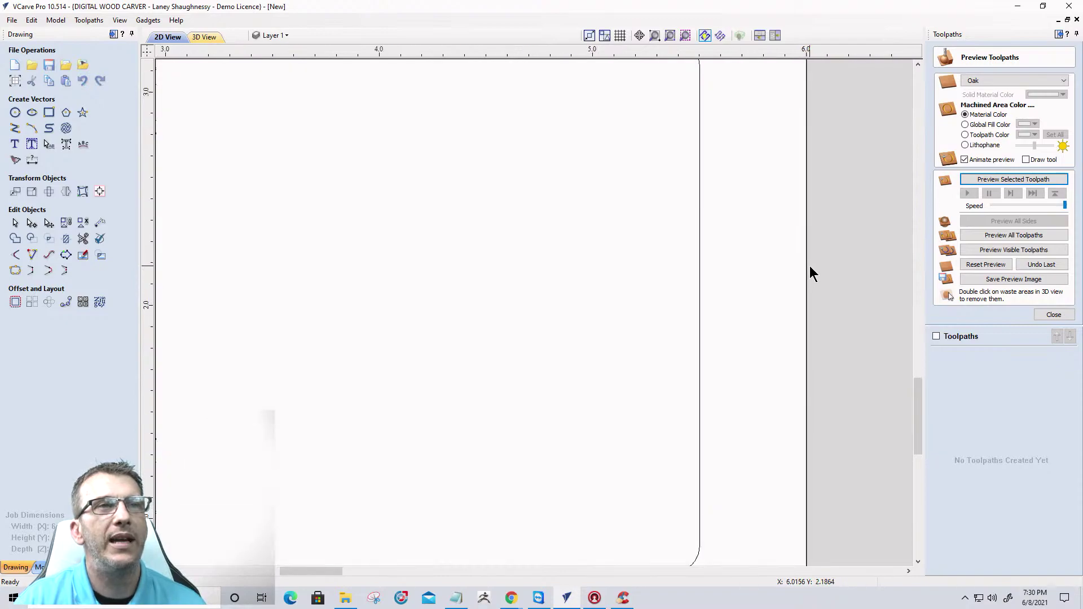
scroll(757, 218, "down", 3)
scroll(778, 268, "up", 2)
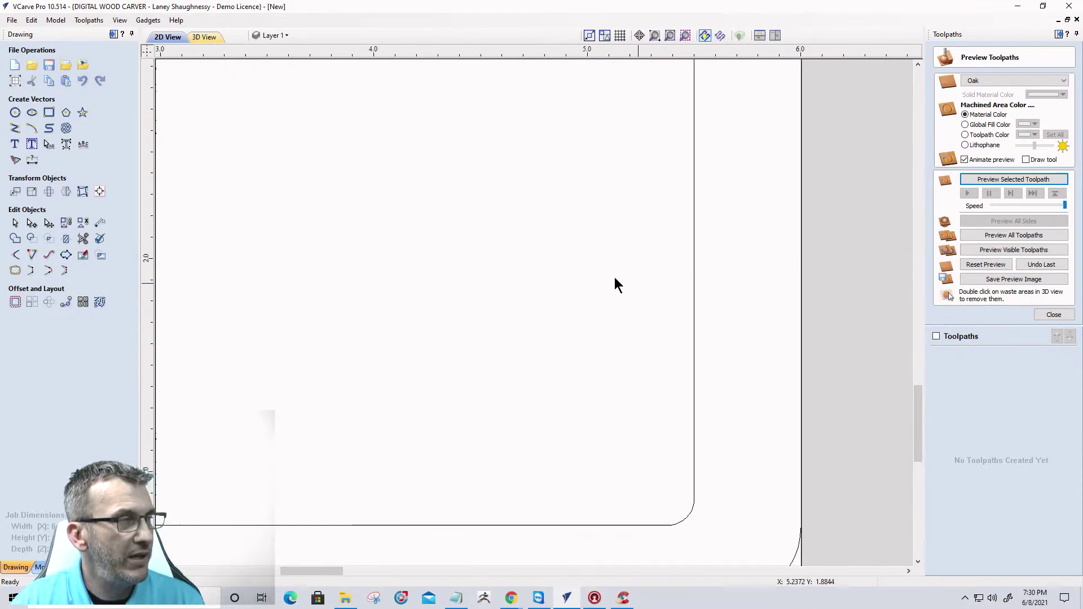
left_click(49, 112)
left_click_drag(757, 170, 764, 267)
Give the small border rectangle square corners, a width of 0.13 inch and a height of 0.305 inch.
left_click(49, 164)
double_click(76, 230)
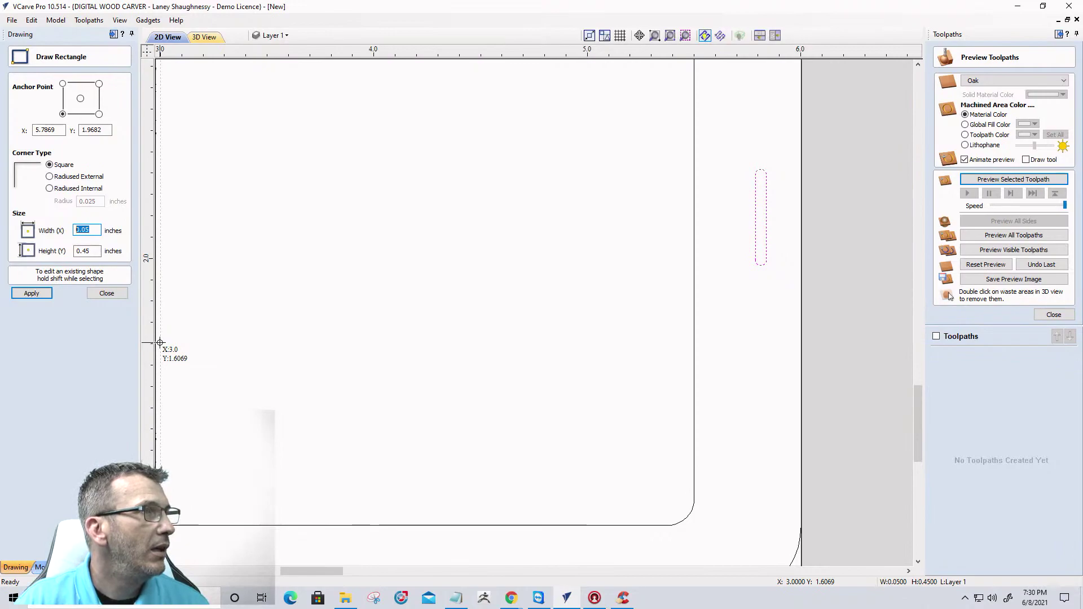
key("Tab")
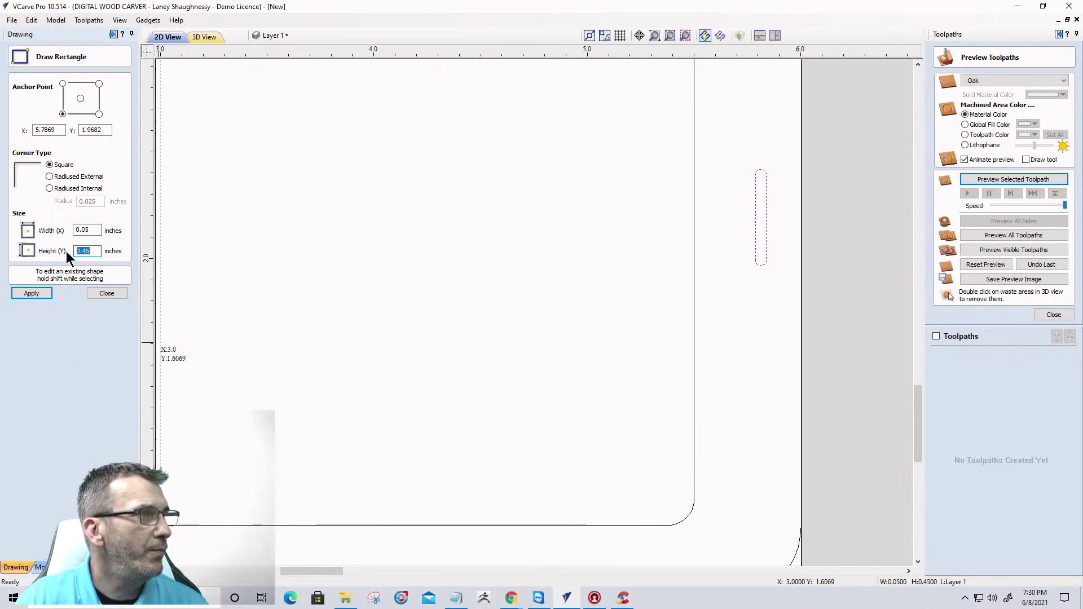
type(".305")
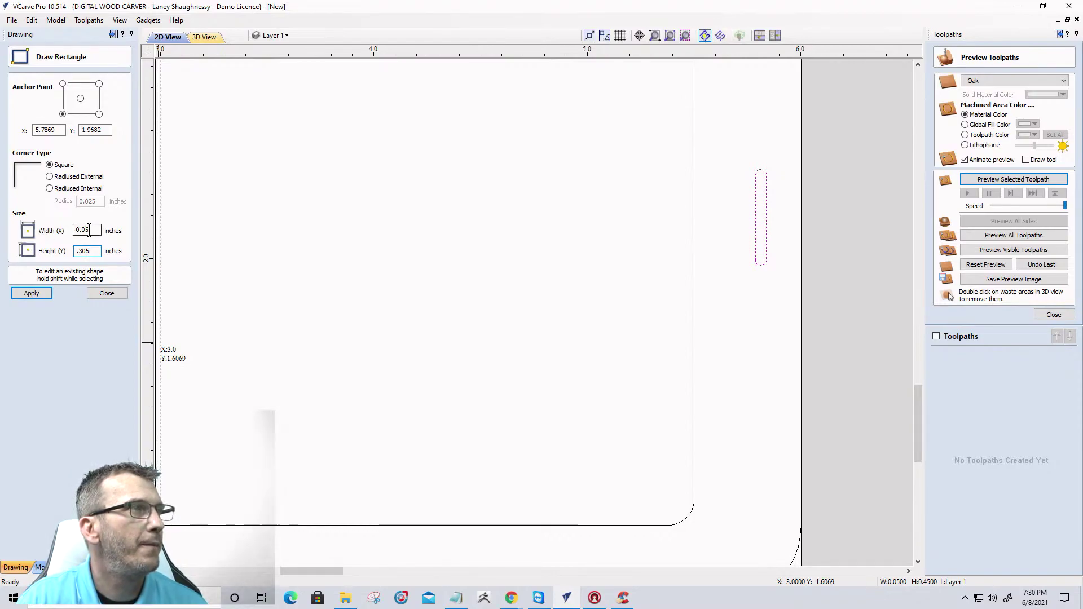
left_click_drag(89, 230, 73, 230)
type(".1")
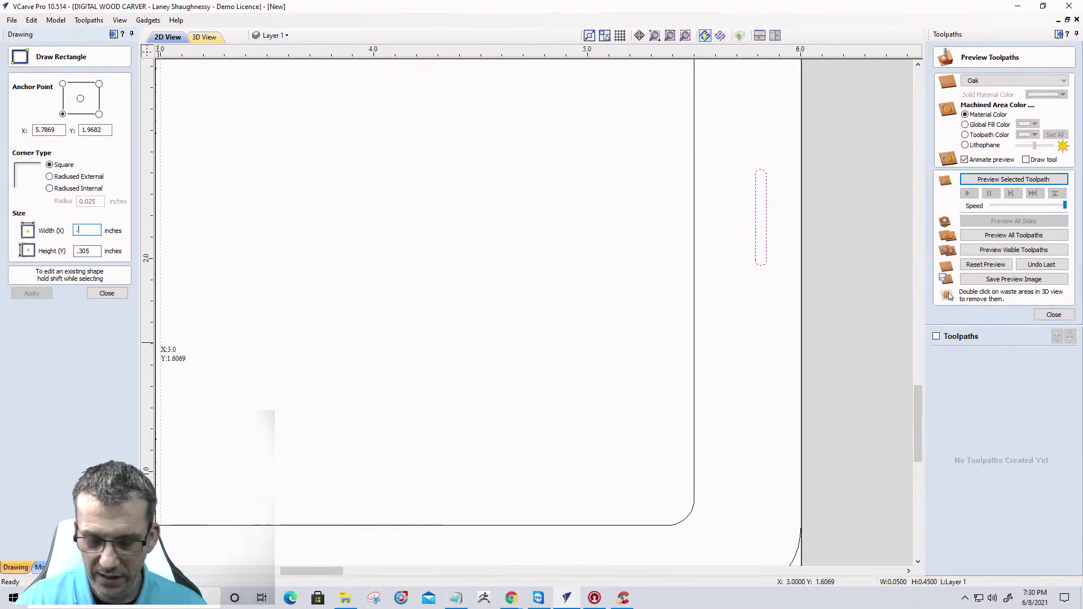
type("3")
left_click(32, 293)
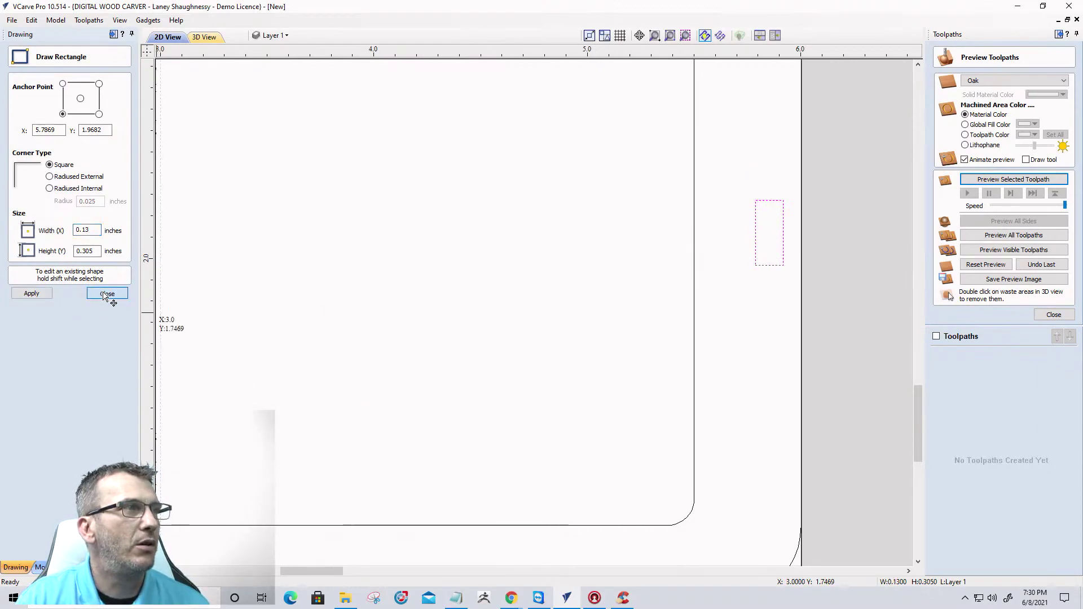
left_click(107, 294)
Move the small magnet rectangle left to roughly the middle of the right border strip.
left_click(757, 234)
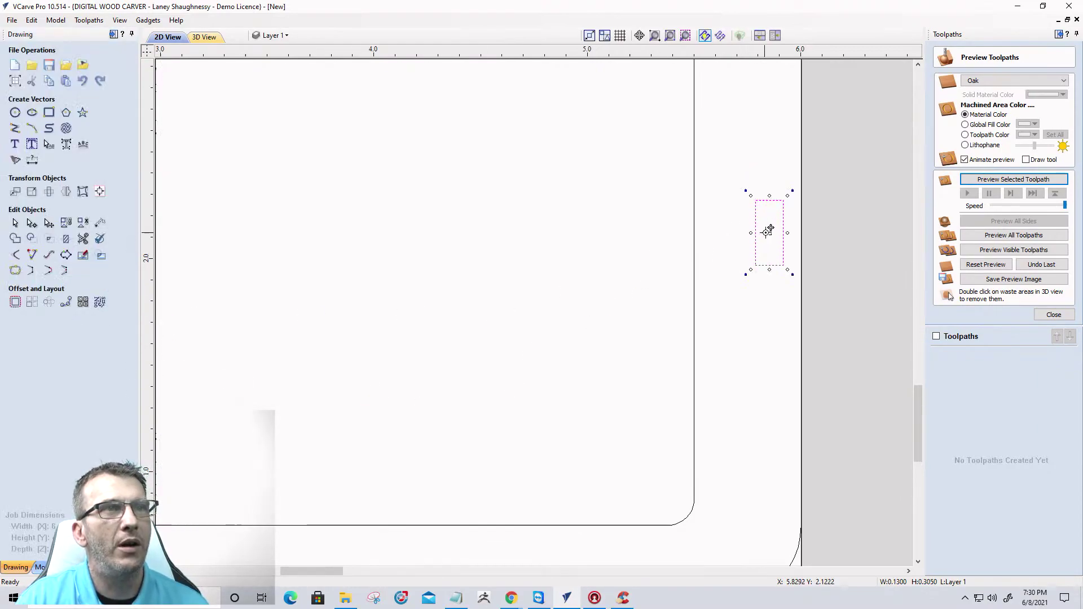
left_click_drag(773, 230, 746, 231)
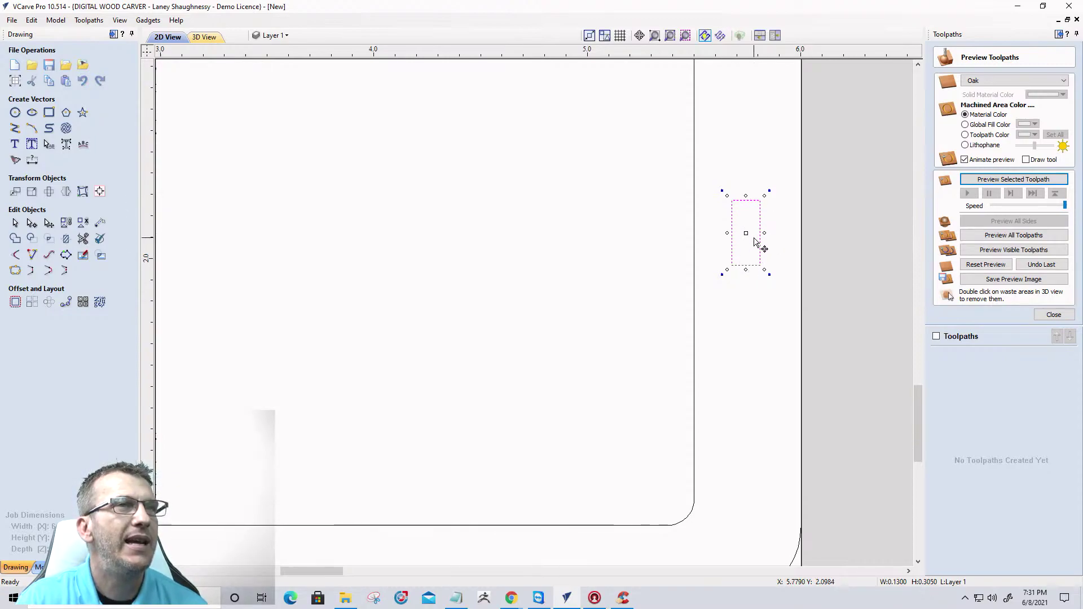
scroll(755, 242, "down", 3)
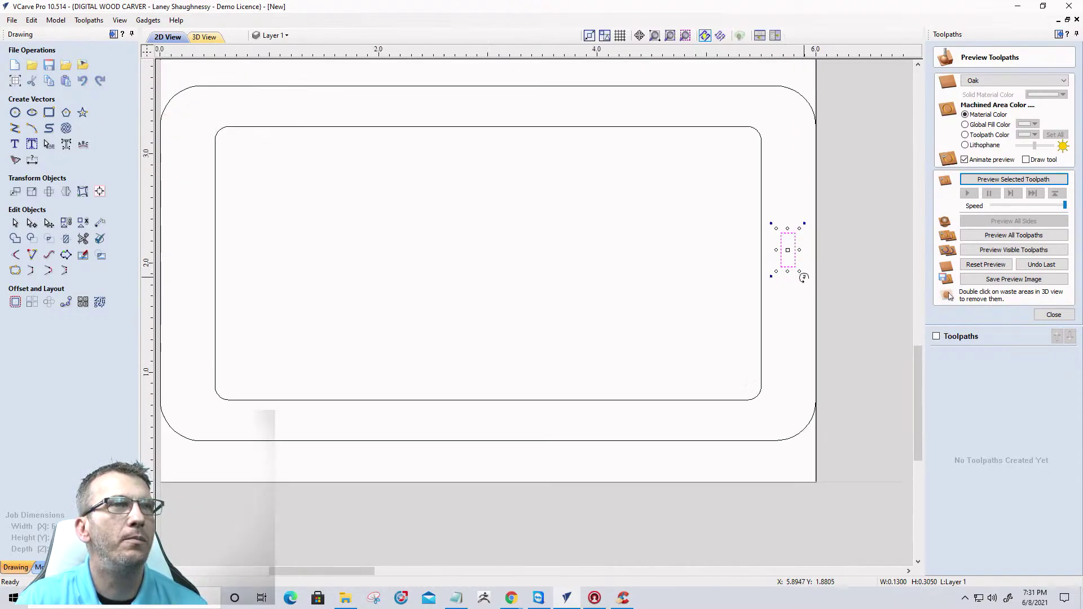
scroll(804, 275, "down", 2)
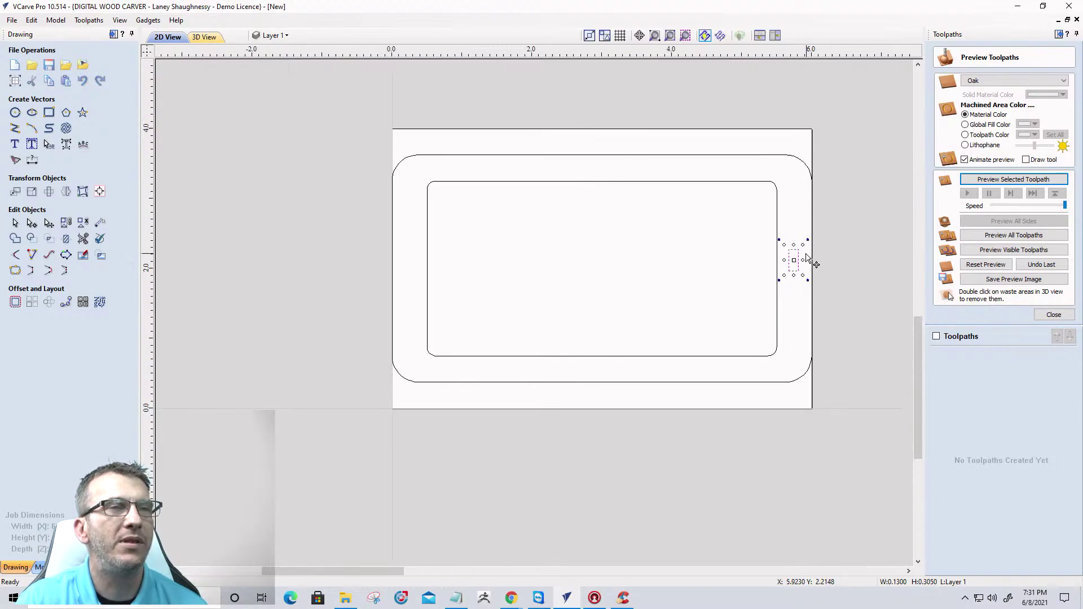
Center the small magnet rectangle vertically on the material.
left_click_drag(755, 231, 849, 337)
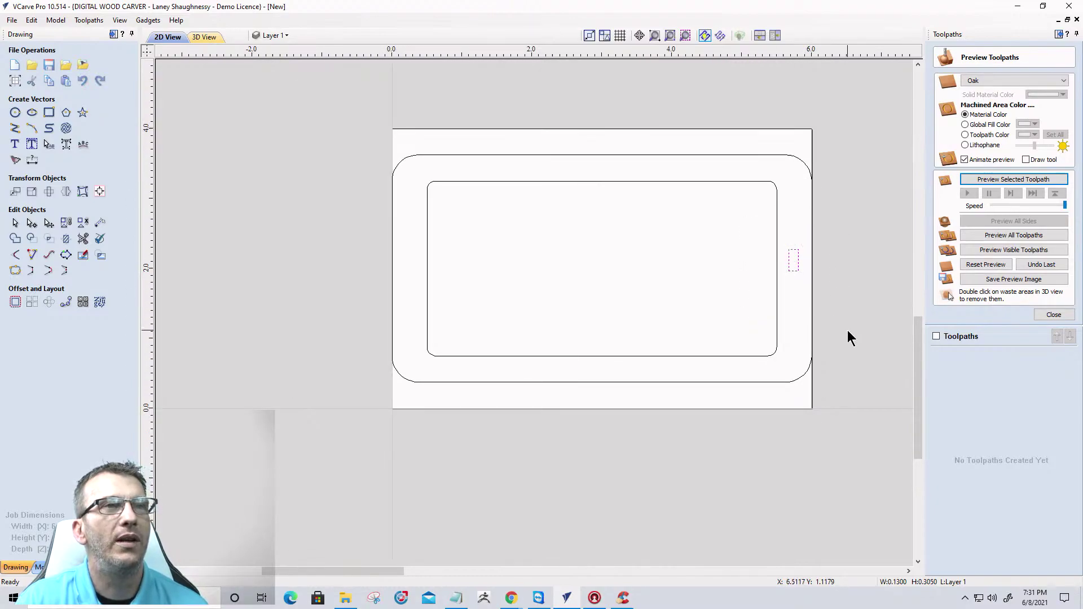
left_click(99, 191)
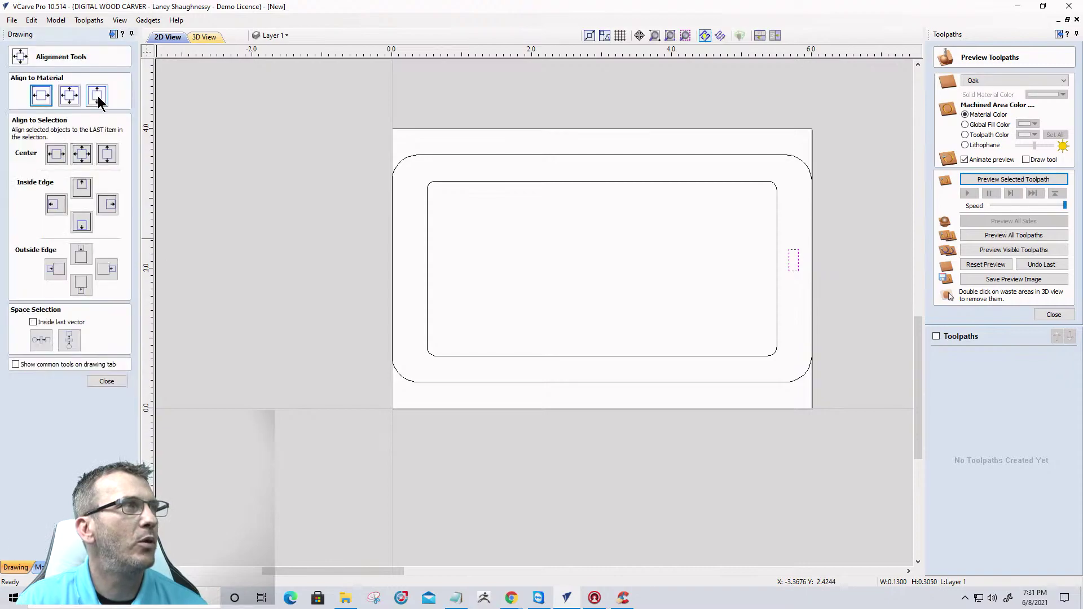
left_click(96, 98)
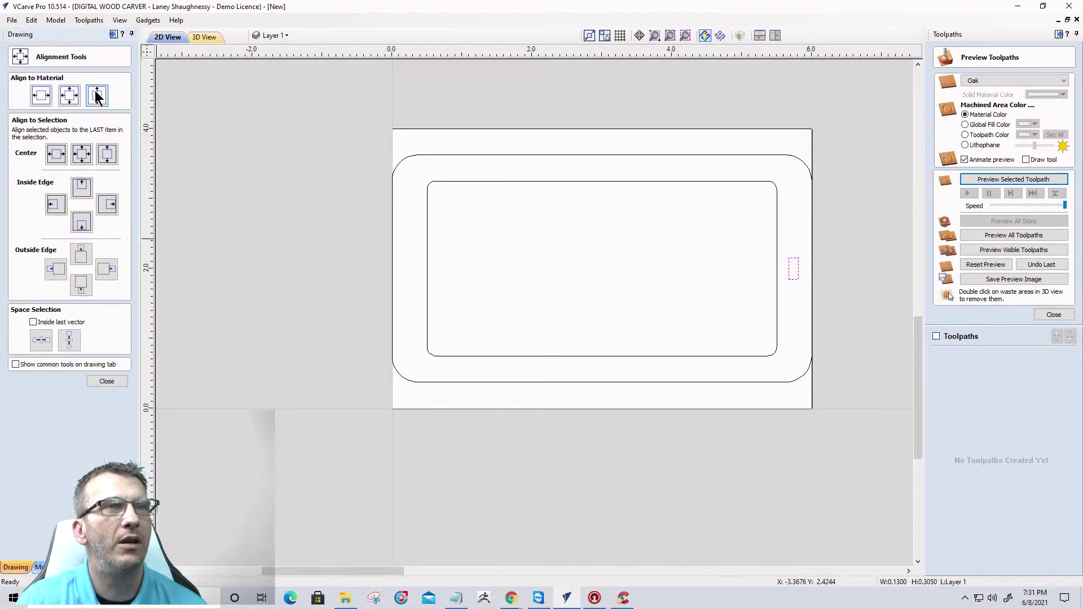
scroll(801, 278, "up", 5)
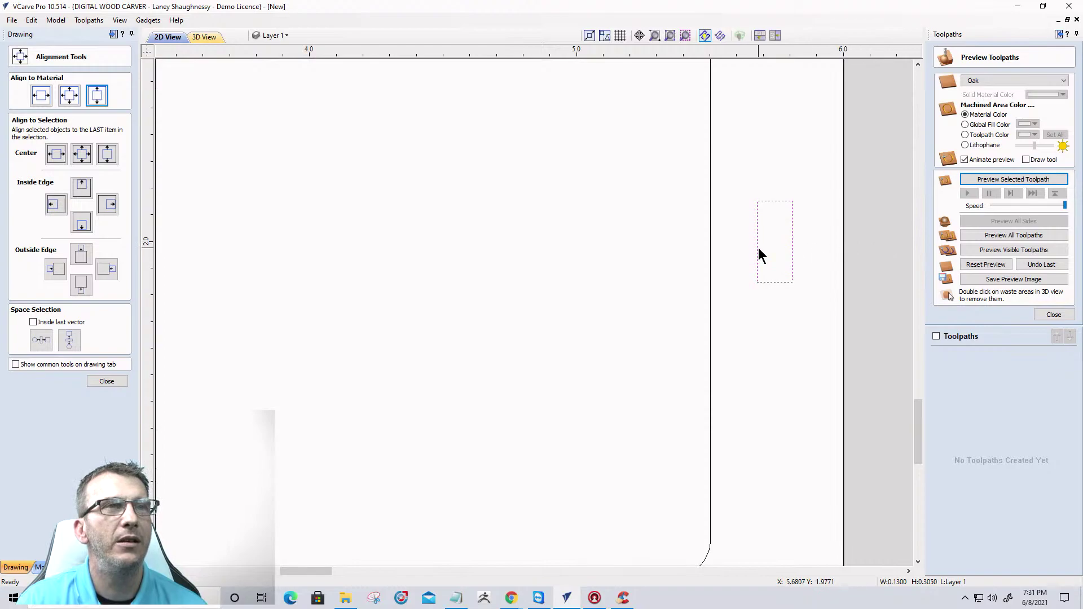
left_click(95, 382)
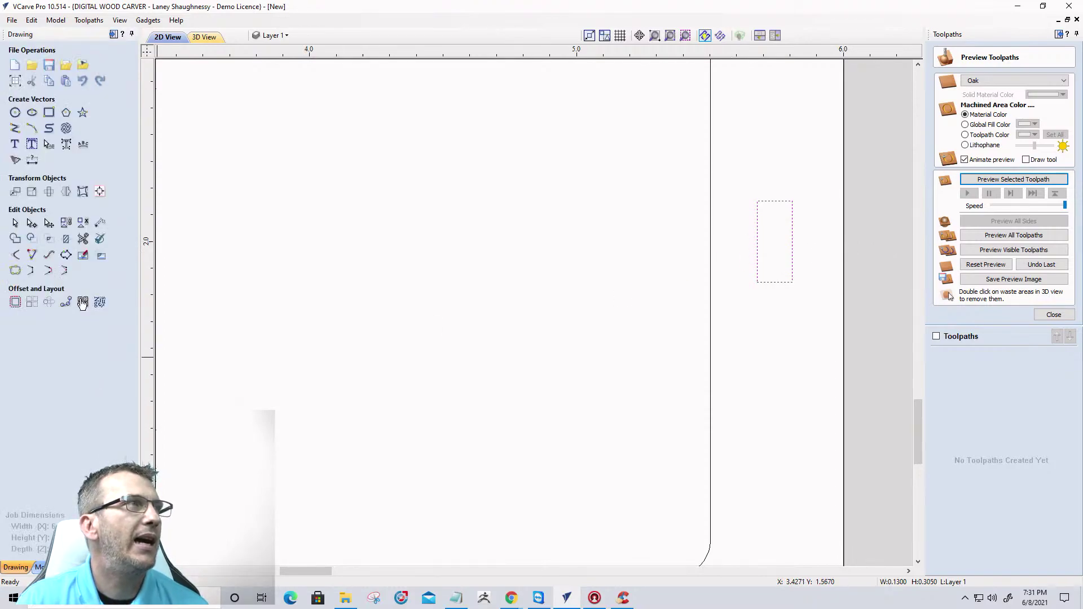
Draw a helper rectangle 0.5 inch wide and about 0.61 inch high around the magnet rectangle, spanning the right border from inner to outer edge.
left_click(49, 113)
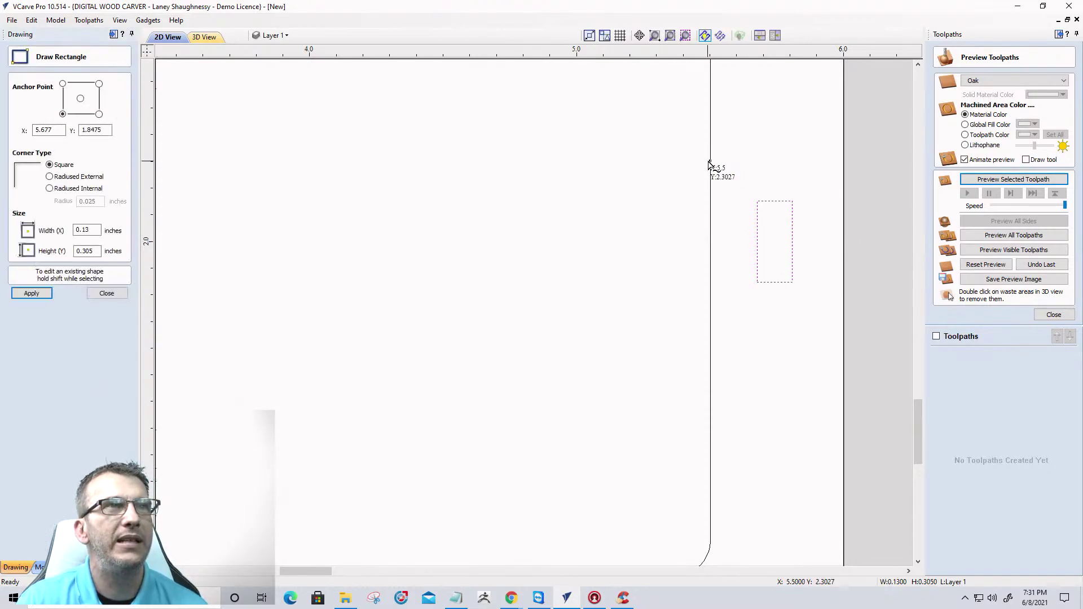
left_click_drag(711, 163, 843, 325)
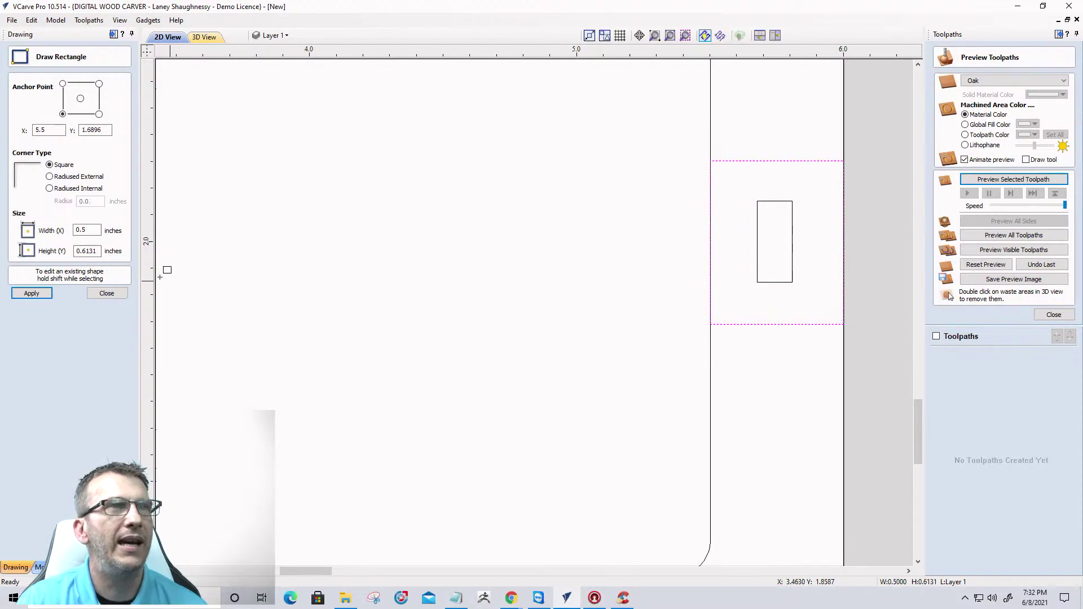
left_click(106, 294)
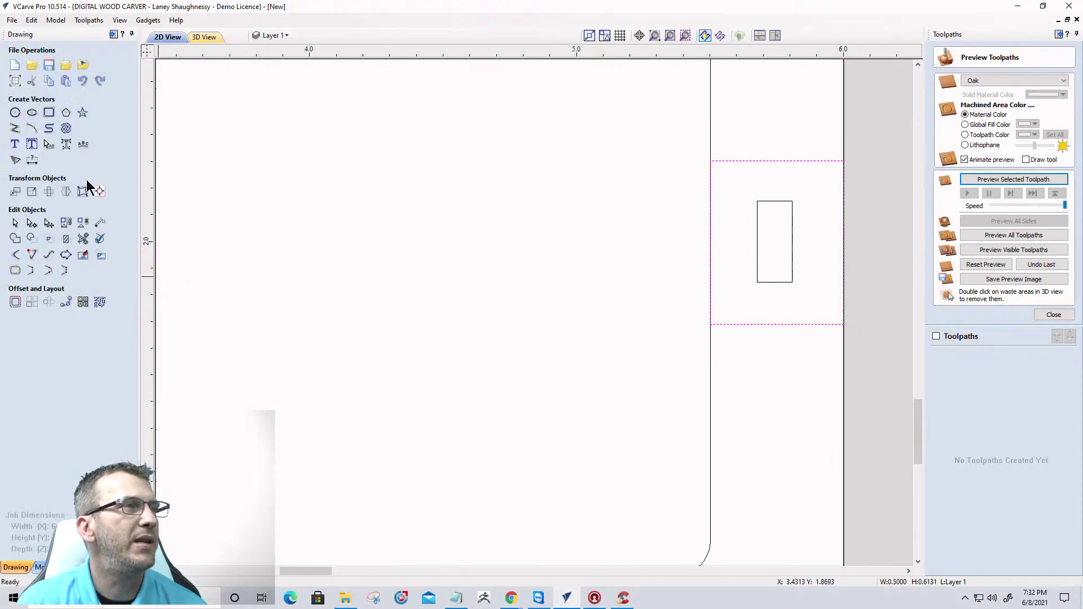
Center the magnet rectangle horizontally within the helper rectangle, and delete the helper rectangle.
key("Escape")
left_click(770, 201)
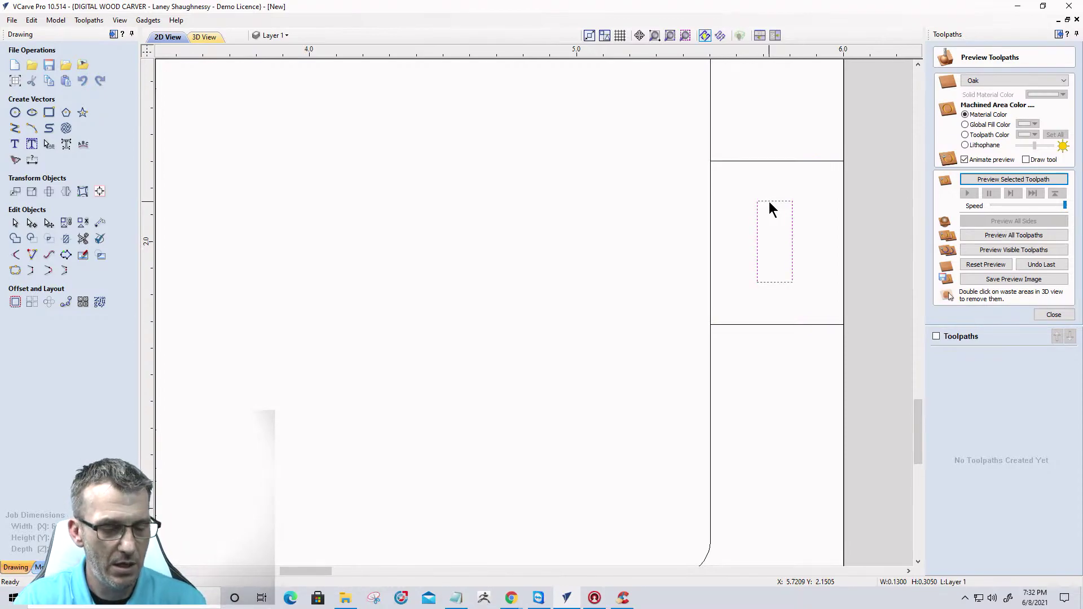
left_click(771, 161, "shift")
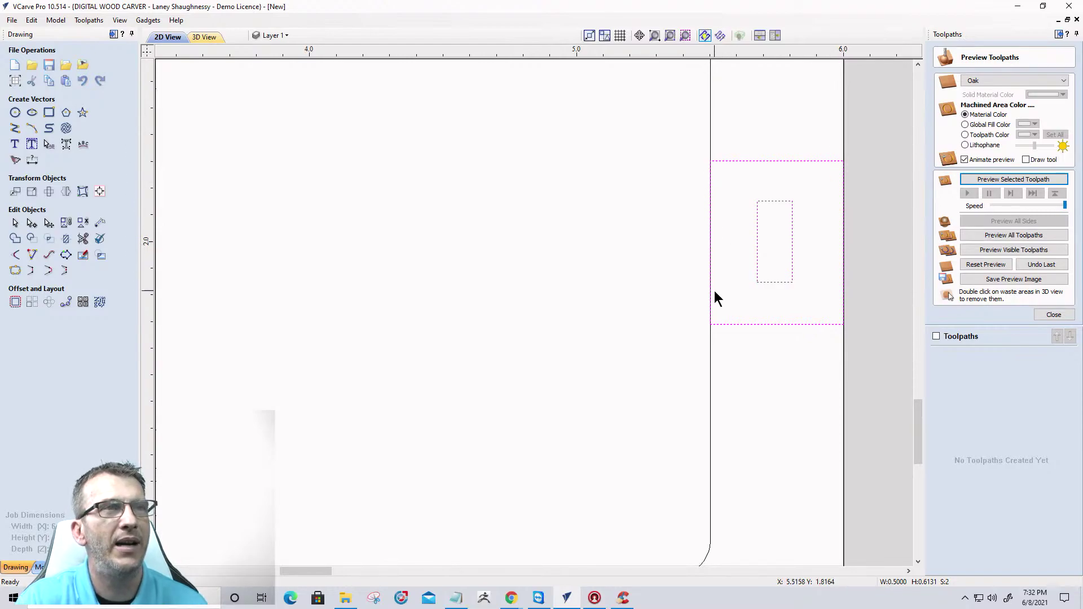
left_click(99, 192)
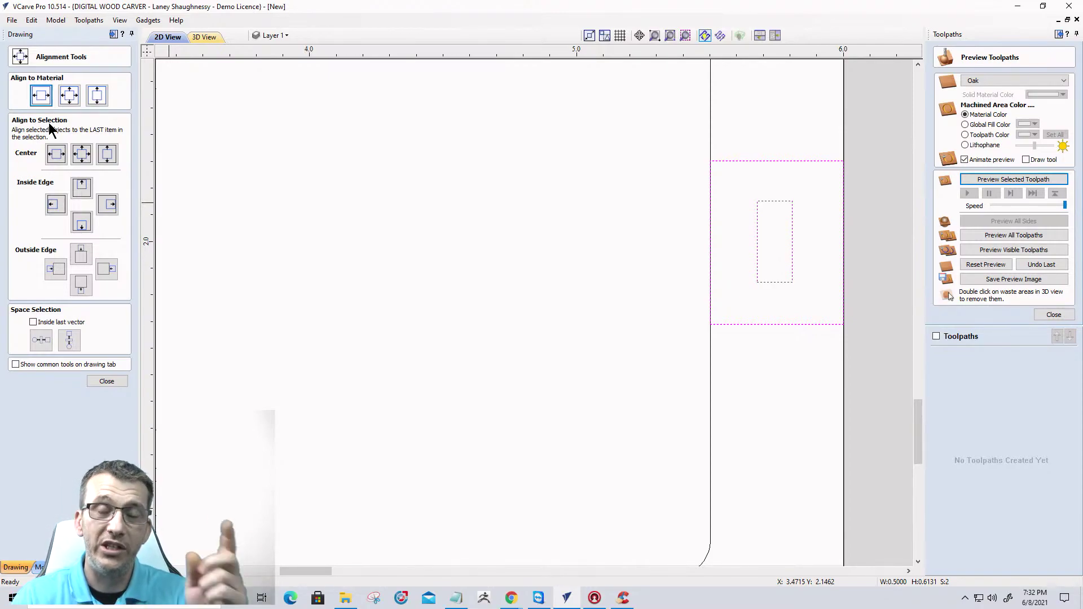
left_click(56, 154)
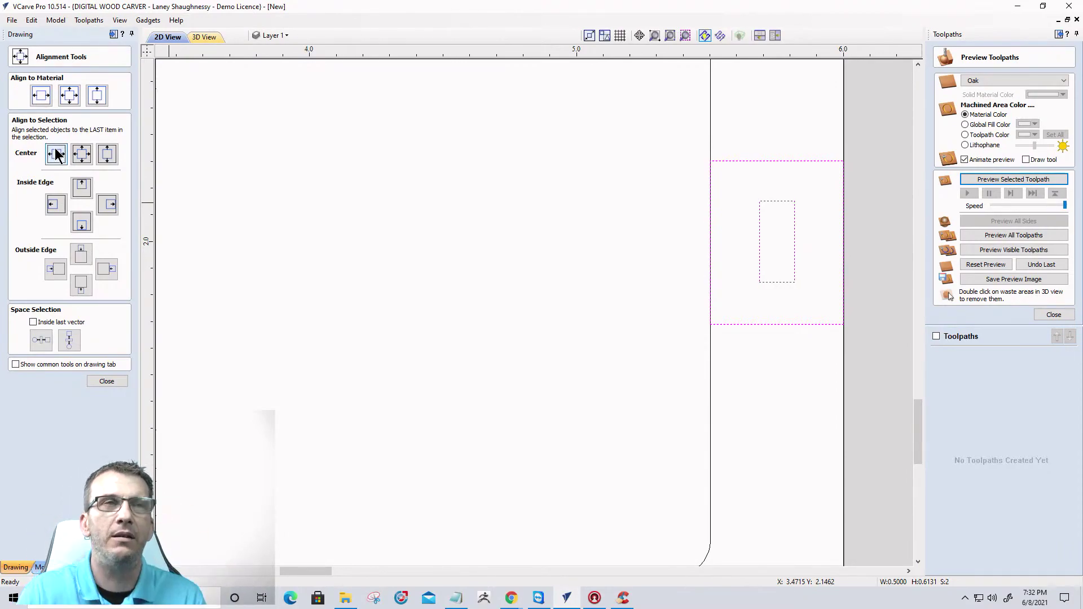
left_click(107, 381)
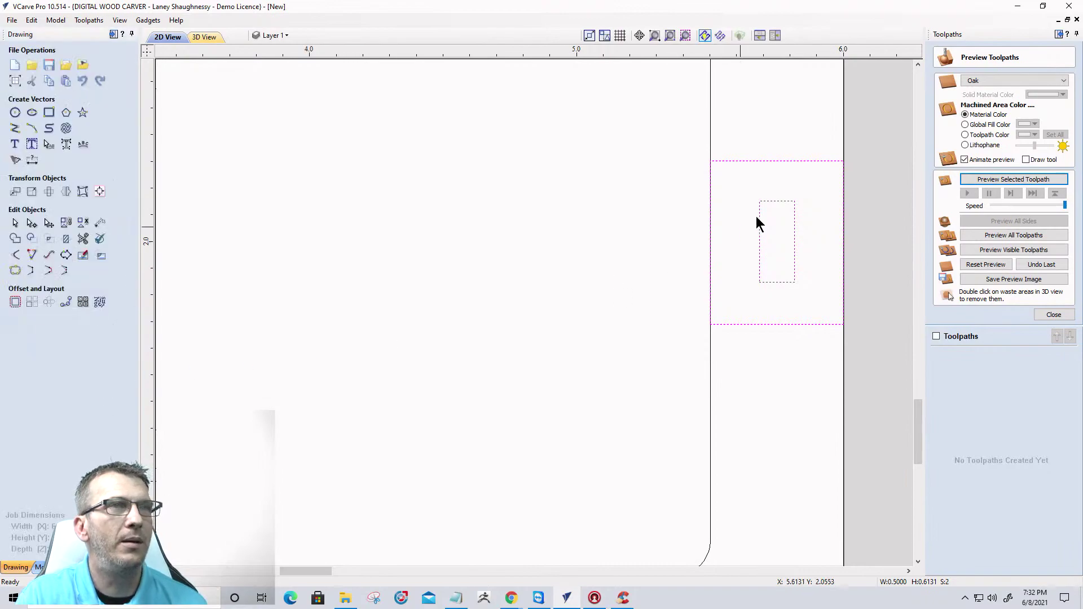
left_click(757, 161)
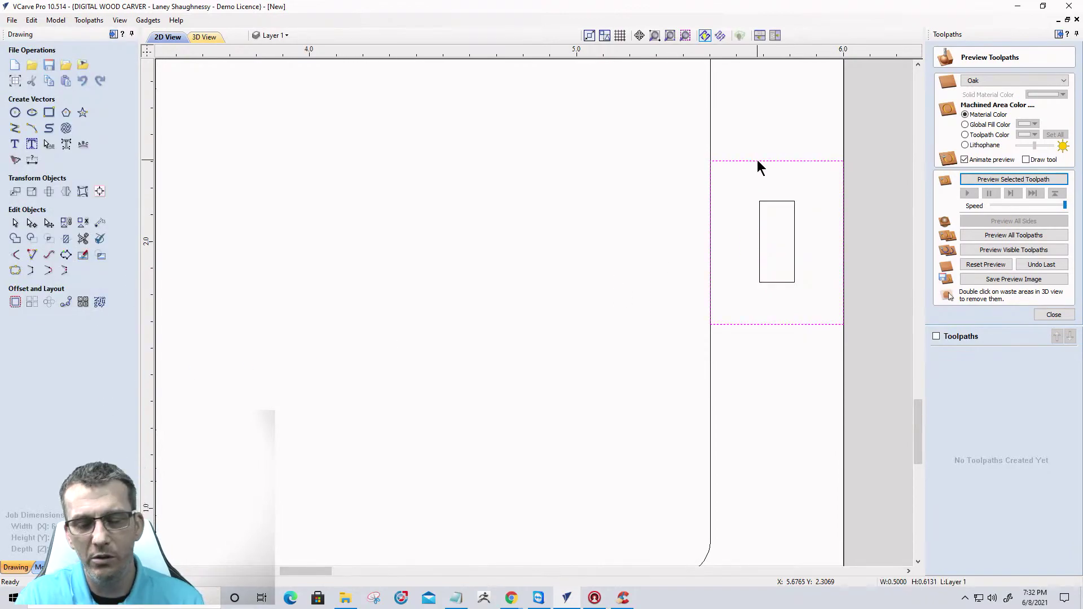
key("Delete")
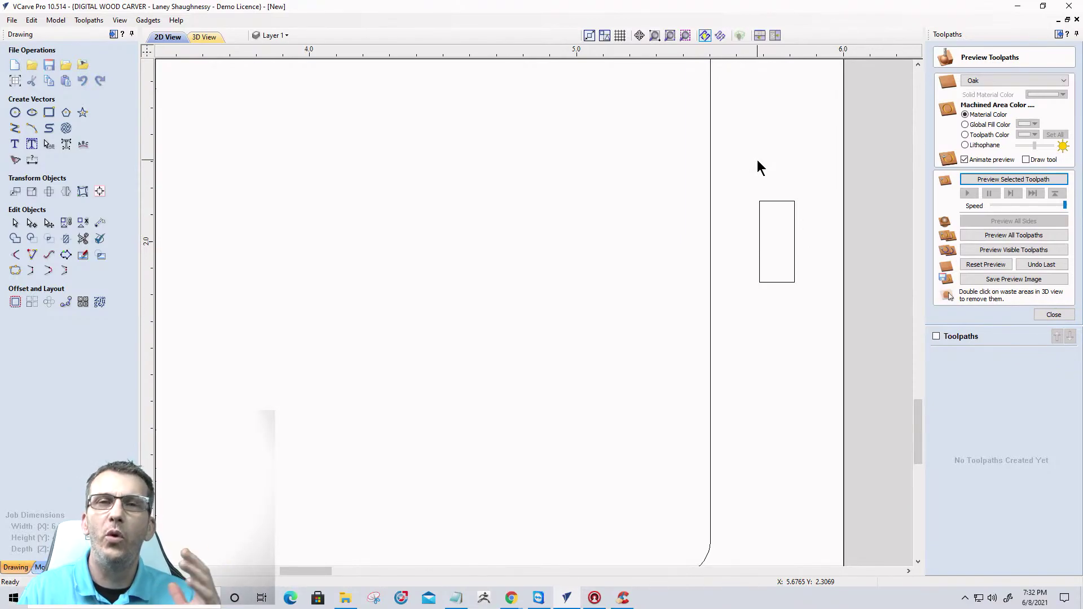
Create a mirrored copy of the right border's magnet rectangle on the left border, flipped horizontally about the job center.
scroll(787, 189, "down", 4)
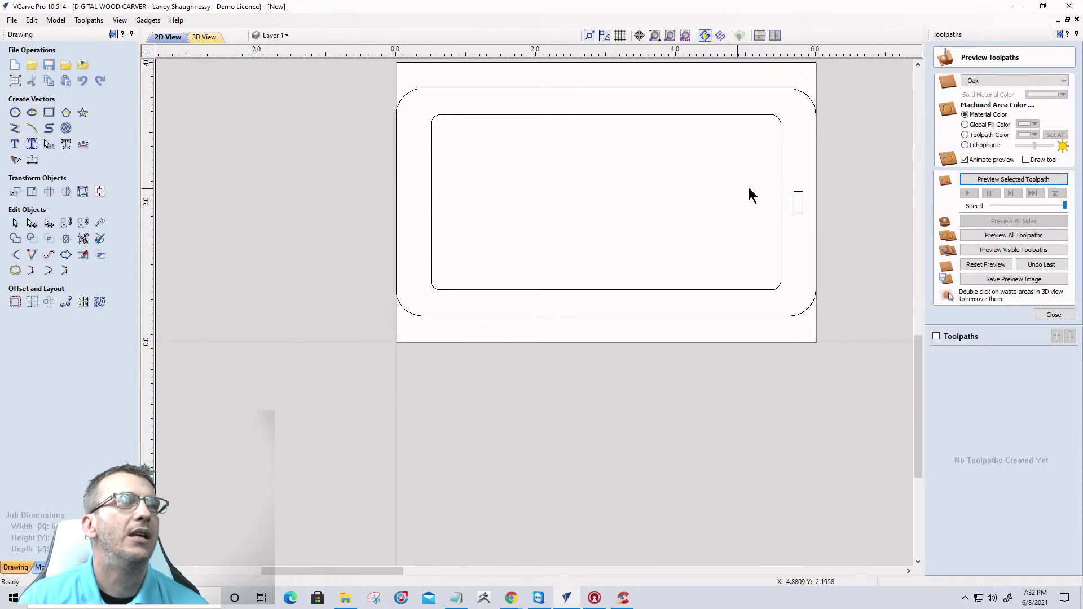
left_click(798, 193)
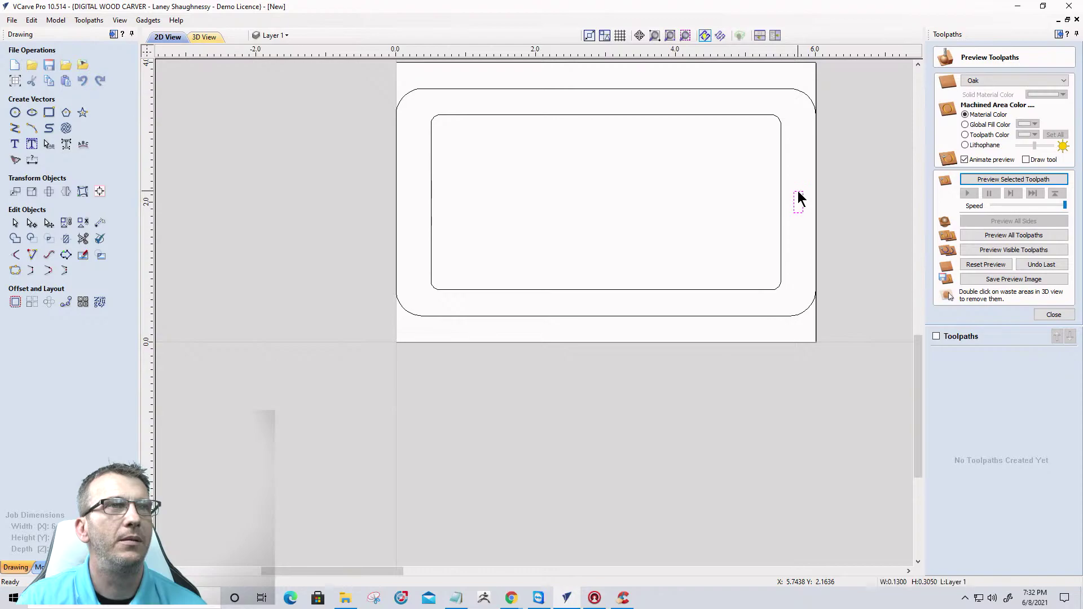
left_click(65, 192)
left_click(19, 255)
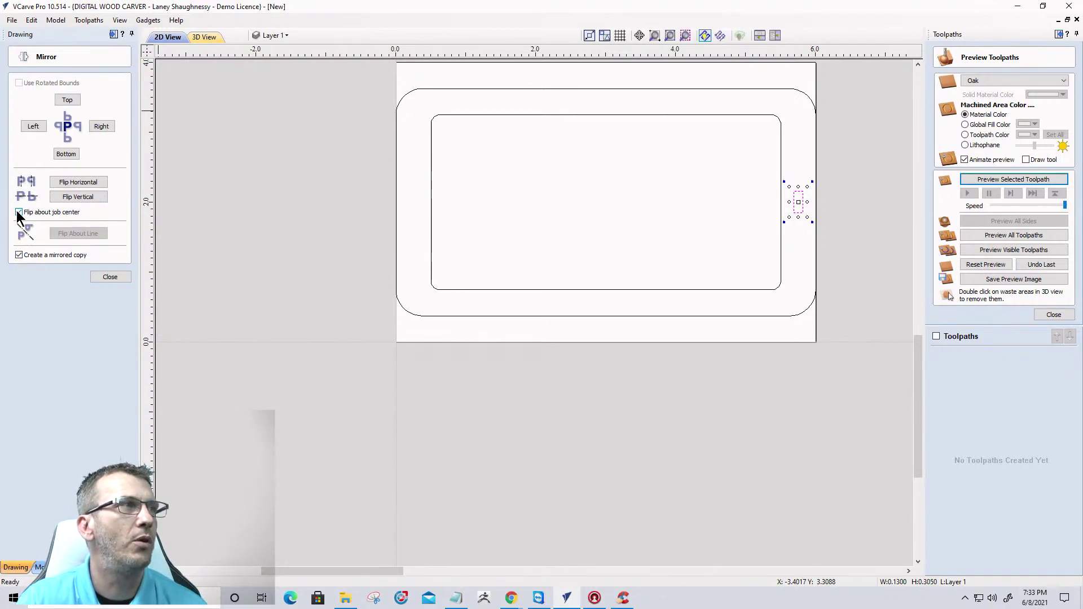
left_click(80, 181)
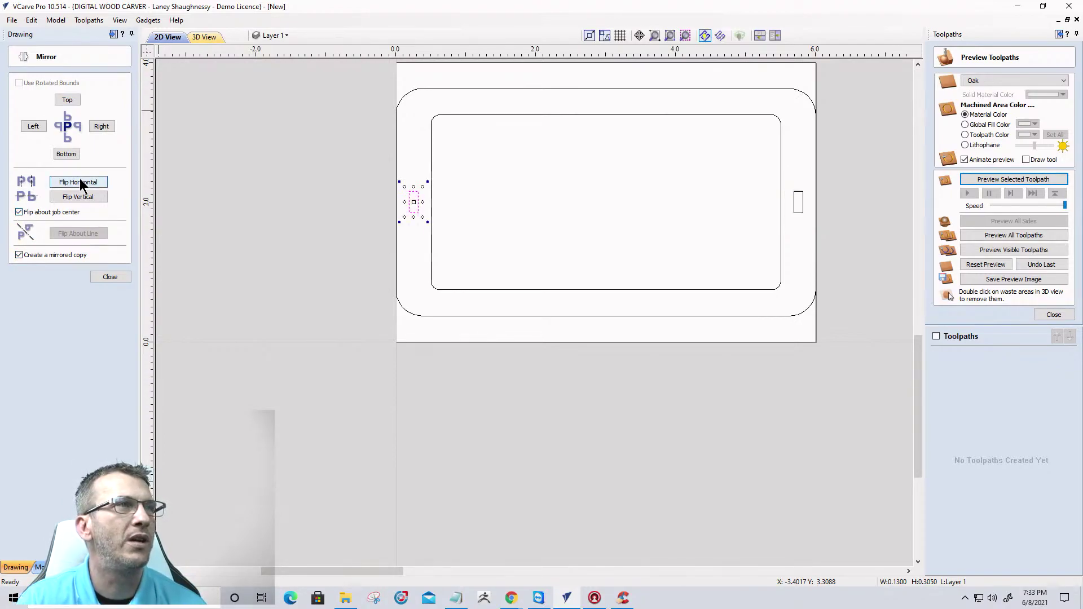
left_click(111, 277)
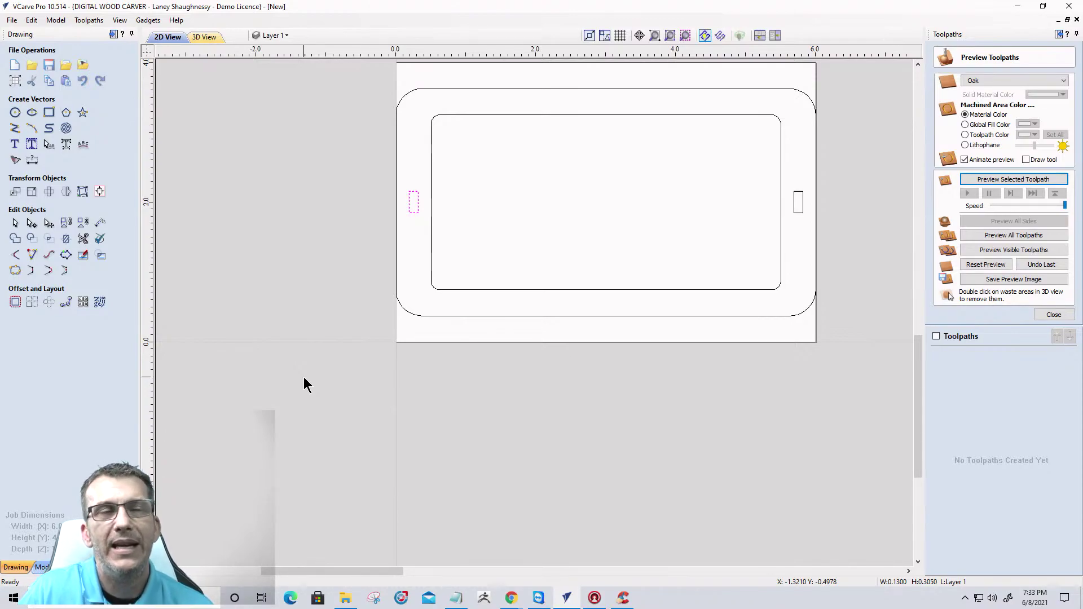
Draw a square-cornered rectangle about 1.72 by 1.02 inches in the empty area beside the material's left edge.
scroll(438, 461, "down", 1)
scroll(519, 483, "down", 1)
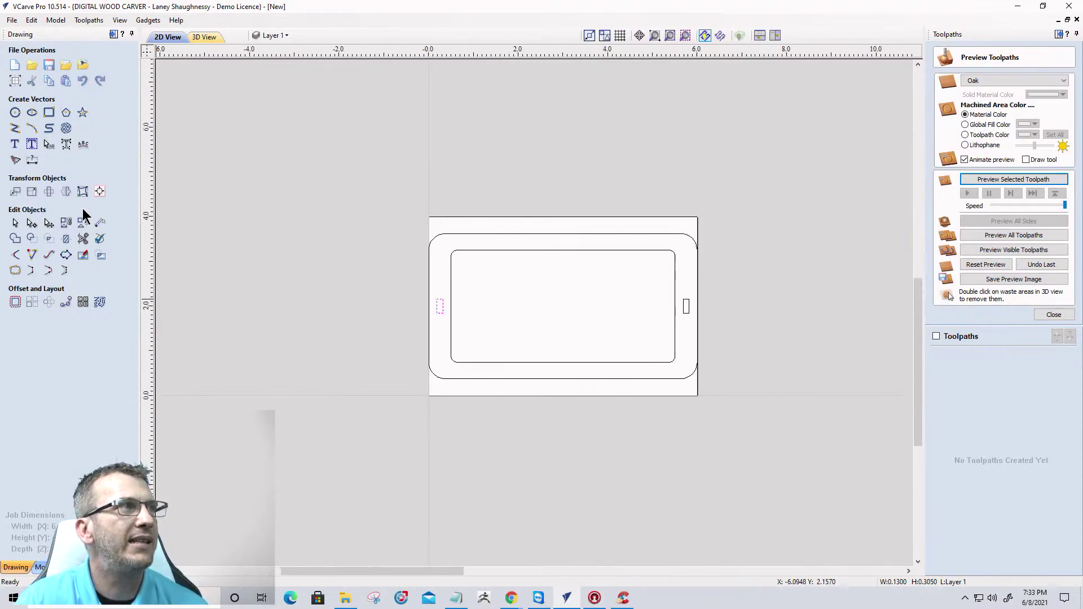
scroll(319, 313, "up", 2)
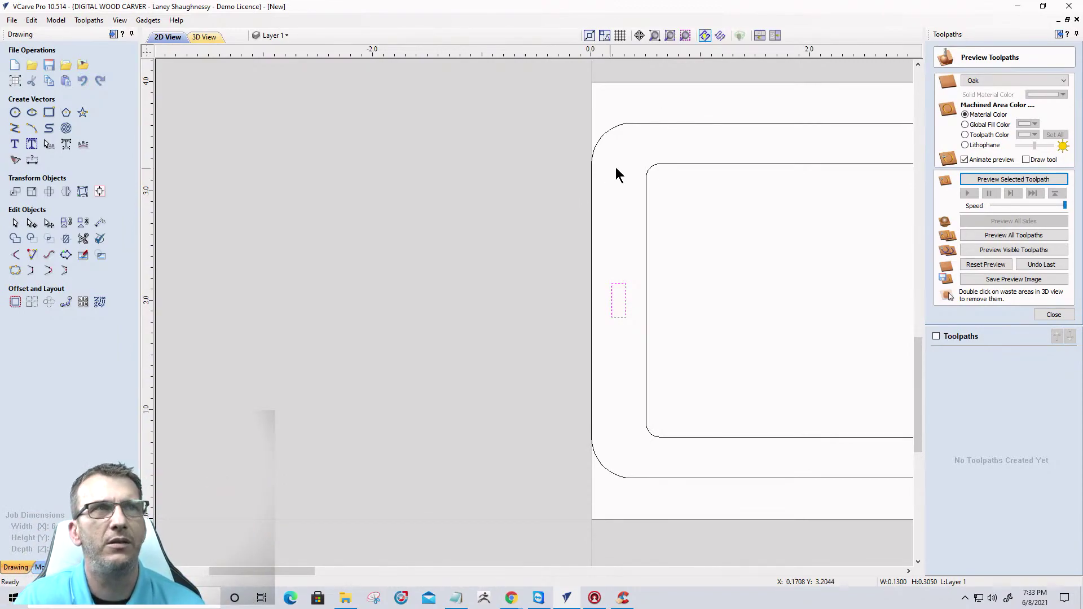
left_click(49, 112)
mouse_move(314, 189)
left_mouse_down()
mouse_move(334, 186)
mouse_move(455, 240)
mouse_move(433, 348)
mouse_move(500, 304)
left_mouse_up()
left_click(105, 292)
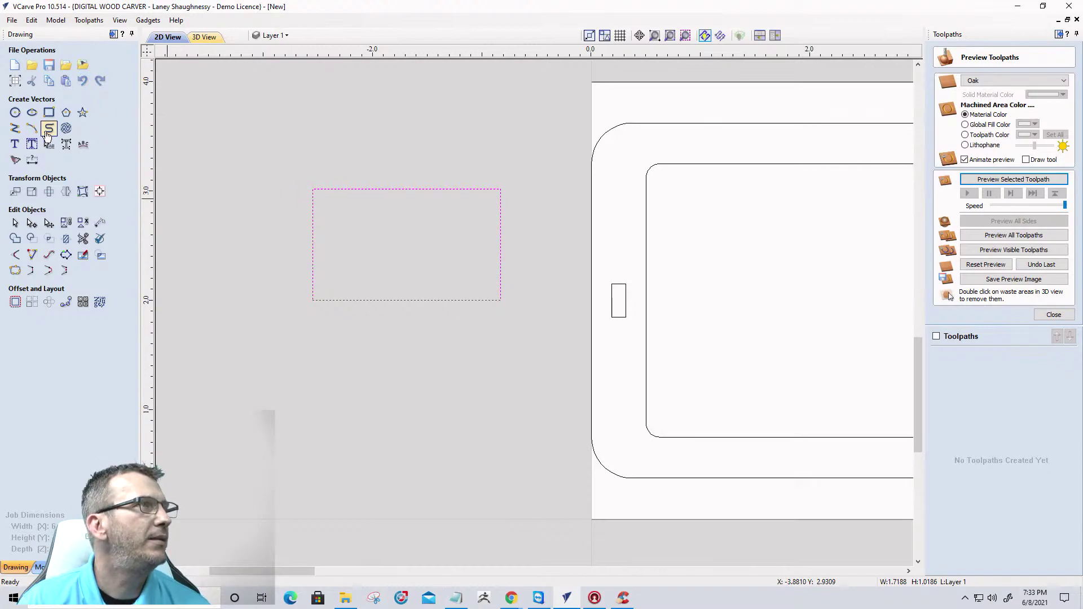
Draw a rectangle about 1.725 inches wide and 0.25 inch high directly on top of the large side rectangle.
left_click(49, 113)
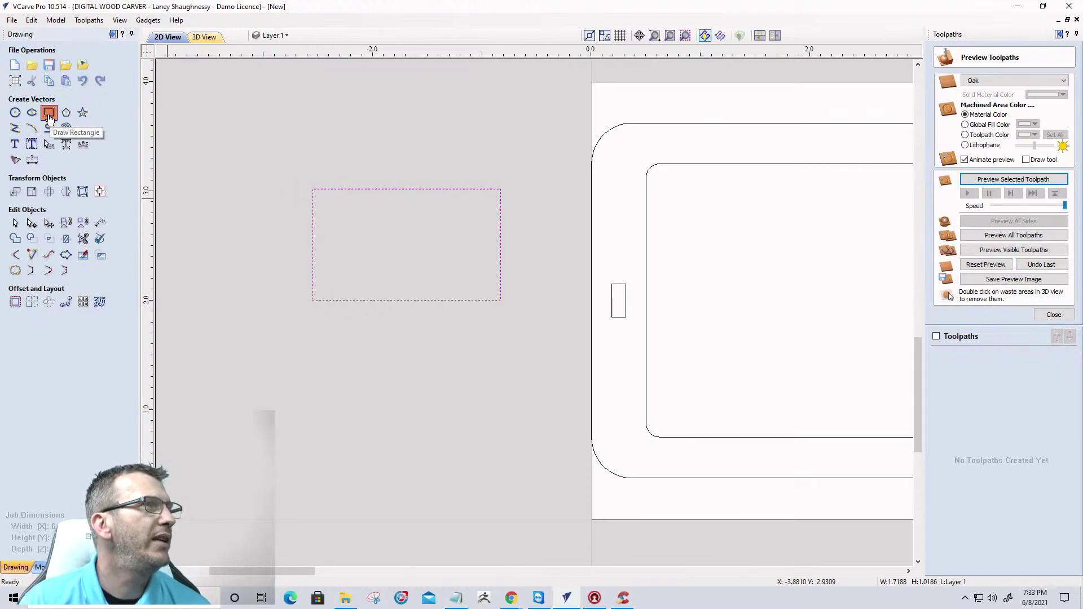
left_click_drag(312, 188, 501, 161)
scroll(394, 175, "up", 3)
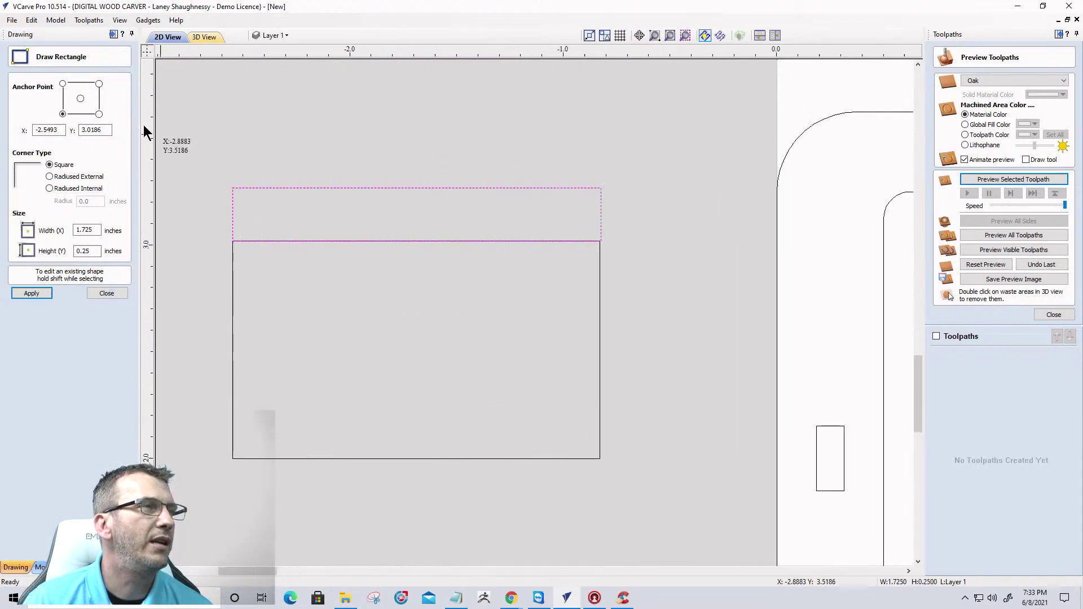
scroll(179, 266, "up", 3)
scroll(316, 167, "down", 1)
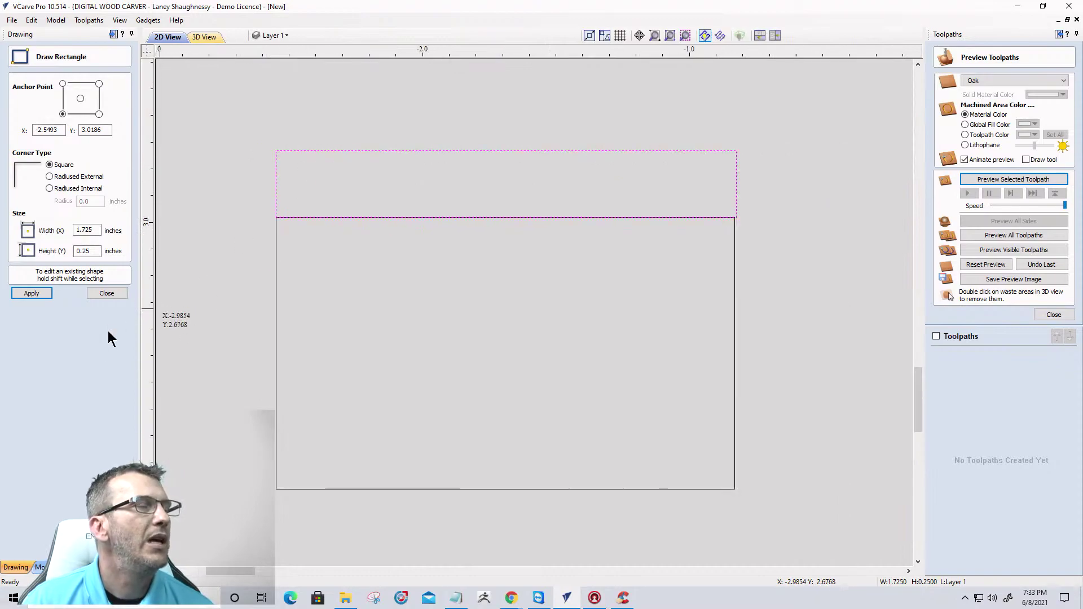
left_click(103, 294)
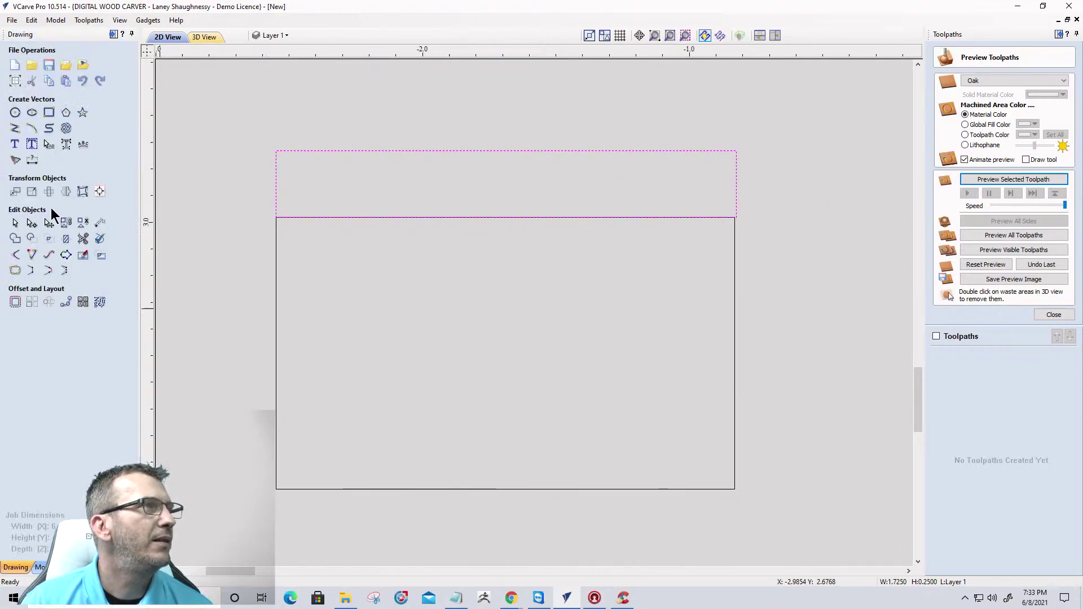
Draw a thin rectangle about 1.51 by 0.13 inches inside the upper strip, resting on its bottom edge.
left_click(48, 114)
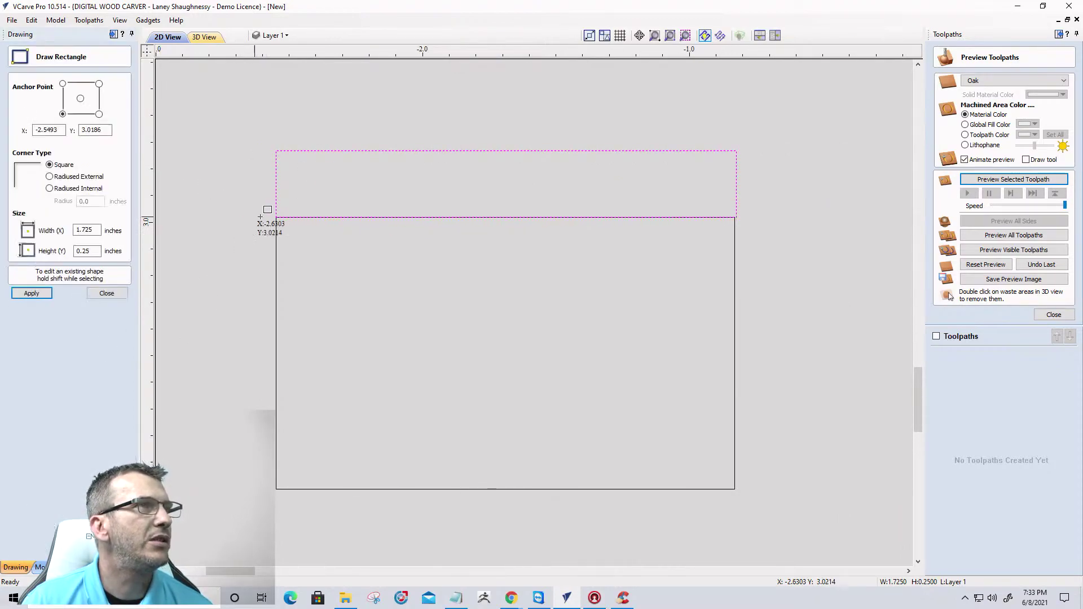
left_click(307, 219)
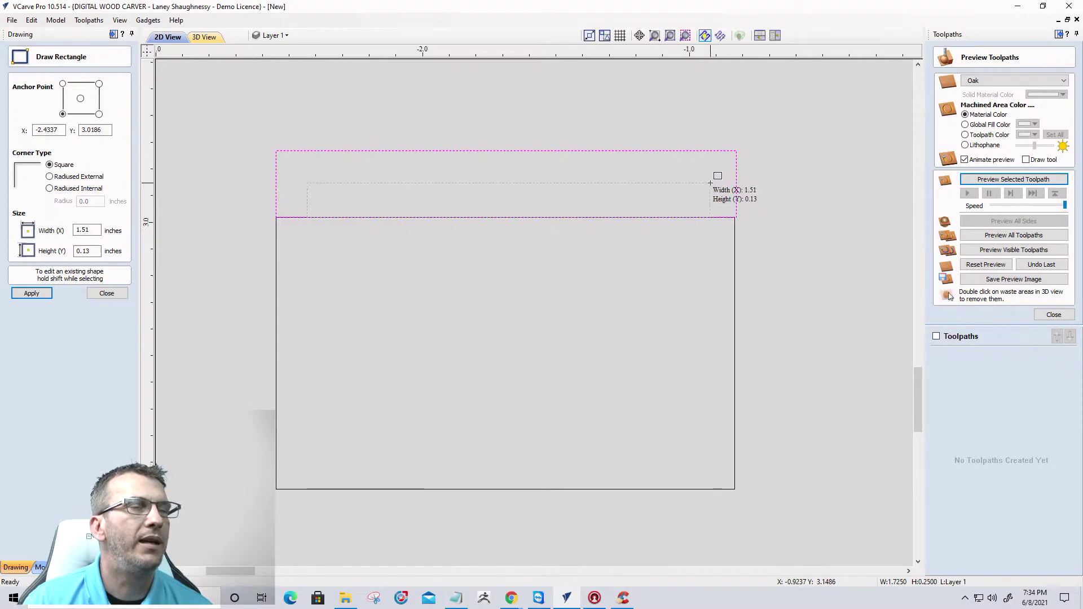
left_click(710, 182)
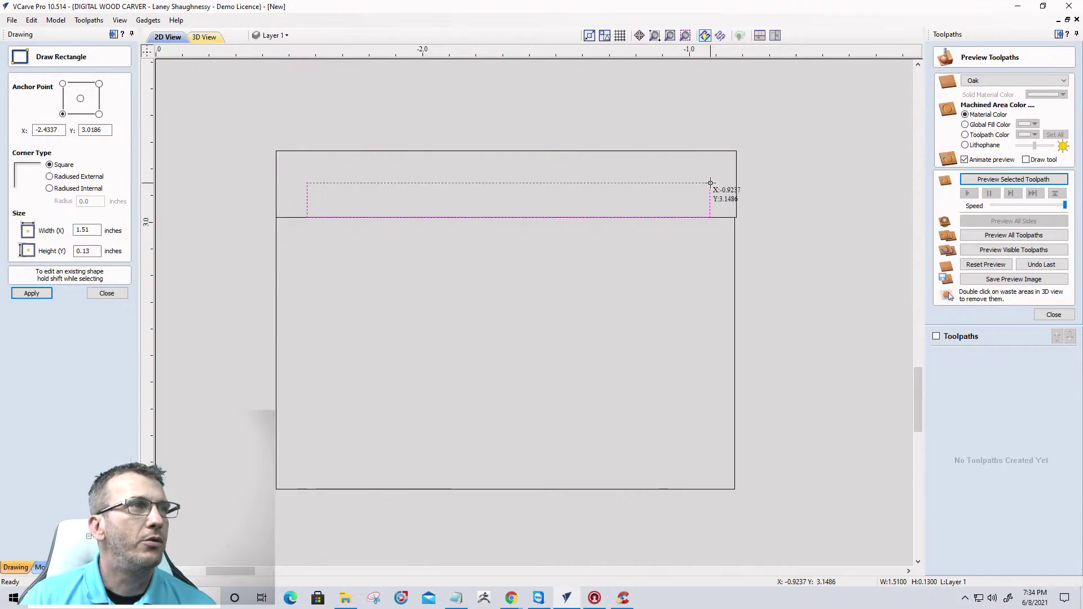
left_click(106, 293)
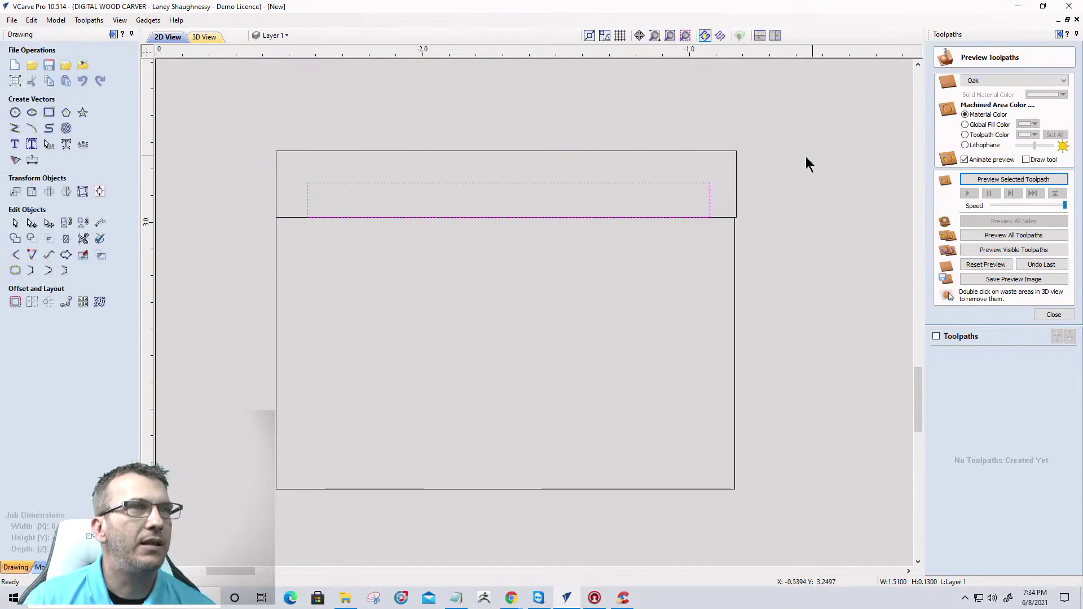
Stretch the upper strip's right edge inward to line up with the right edge of the large rectangle below.
left_click(737, 178)
scroll(737, 176, "up", 3)
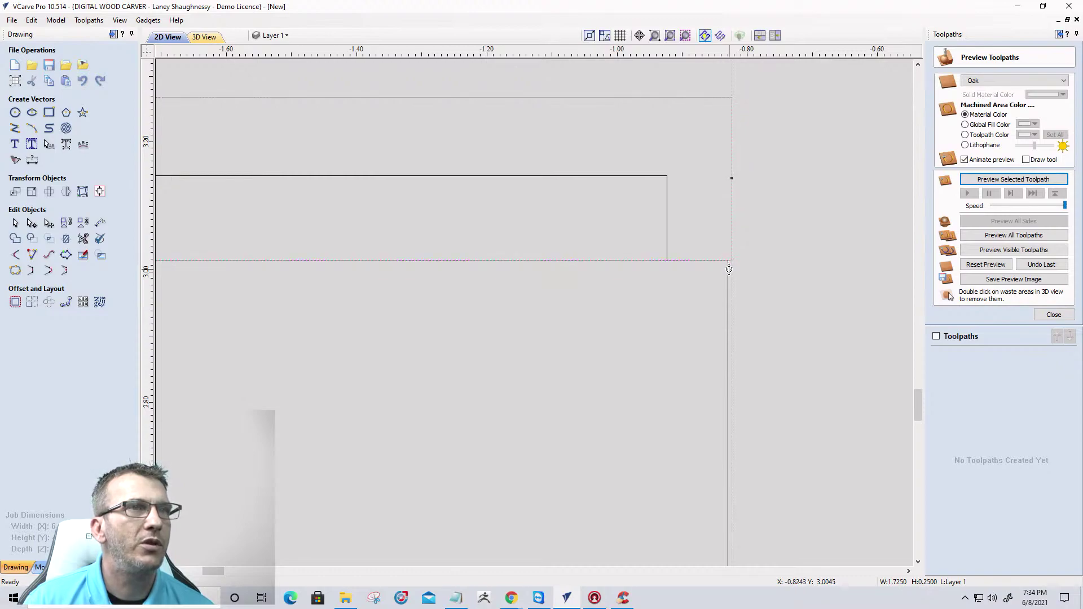
left_click_drag(741, 175, 729, 301)
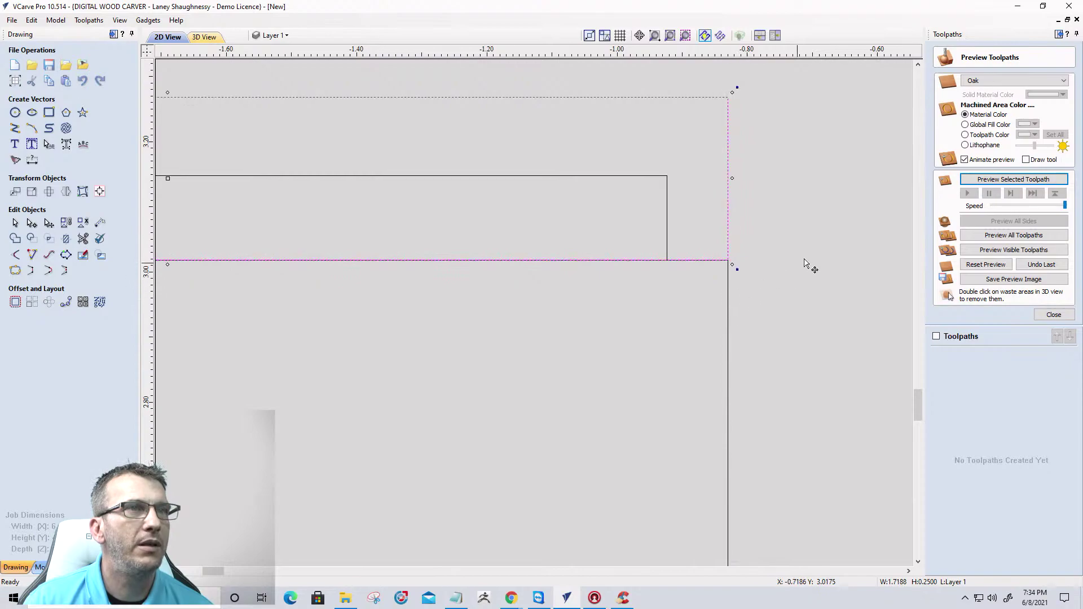
scroll(813, 259, "down", 3)
scroll(309, 220, "up", 1)
scroll(314, 206, "down", 2)
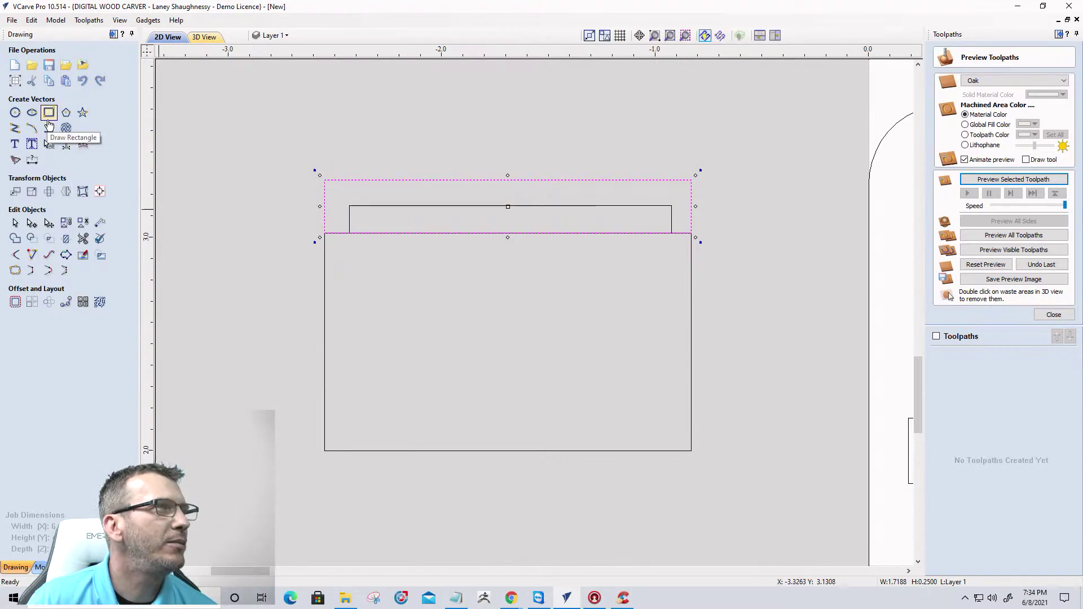
Draw a small rectangle about 0.116 by 0.125 inch between the strip's left edge midpoint and the thin rectangle's lower-left corner.
left_click(365, 217)
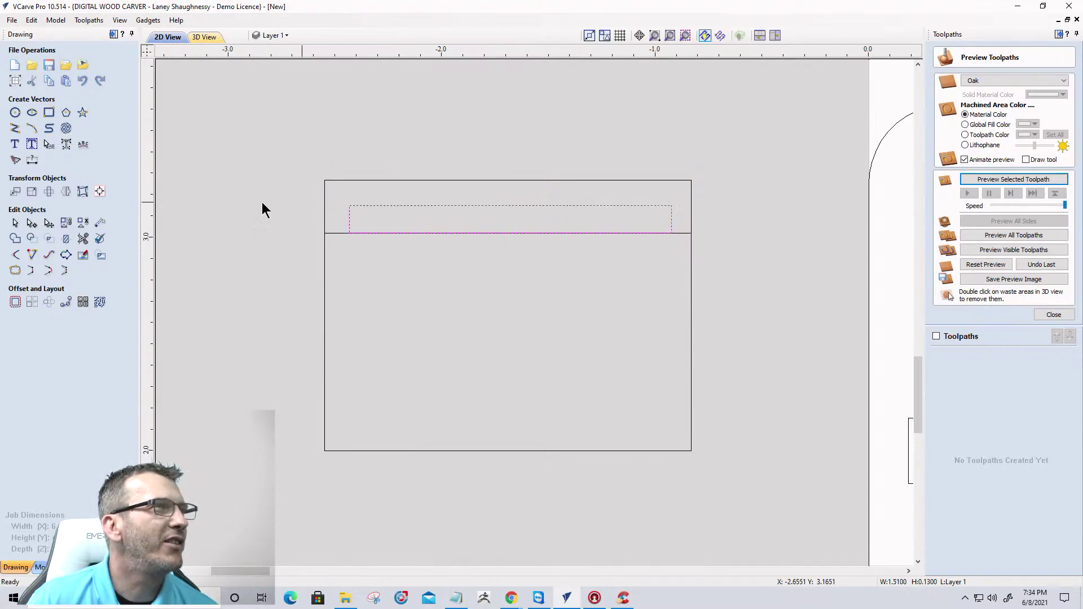
left_click(49, 112)
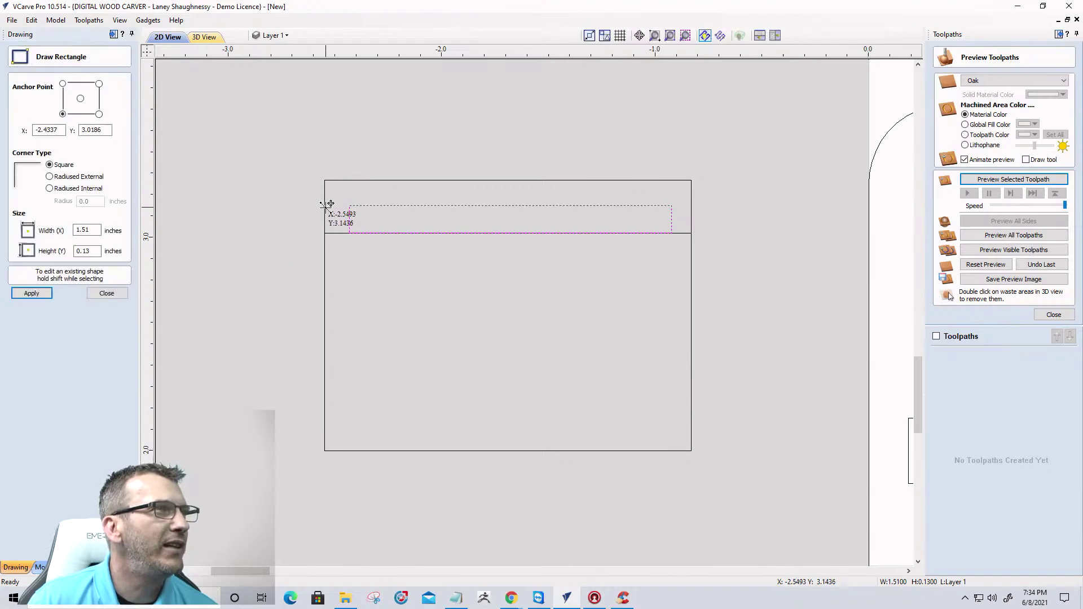
left_click_drag(325, 206, 349, 232)
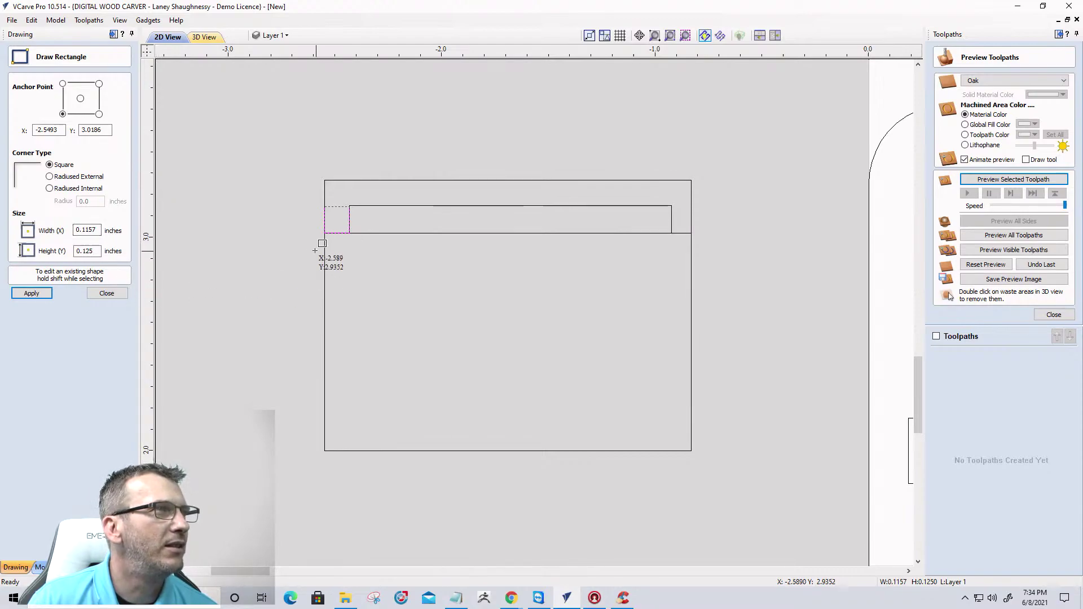
left_click(105, 294)
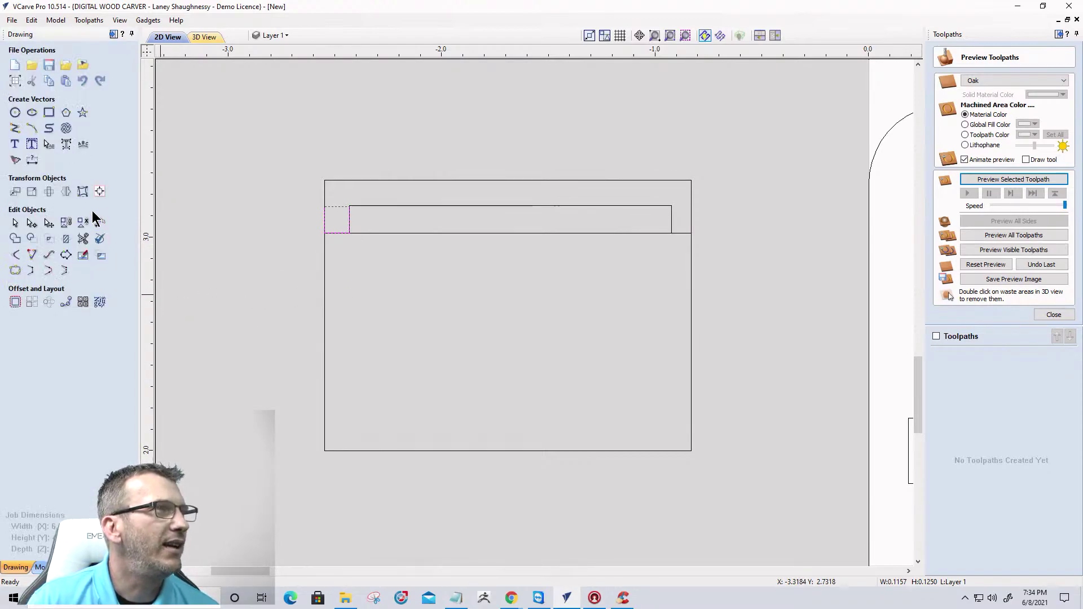
Draw a vertical center line about 0.55 inch long from the midpoint of the strip's top edge down into the large rectangle.
left_click(14, 128)
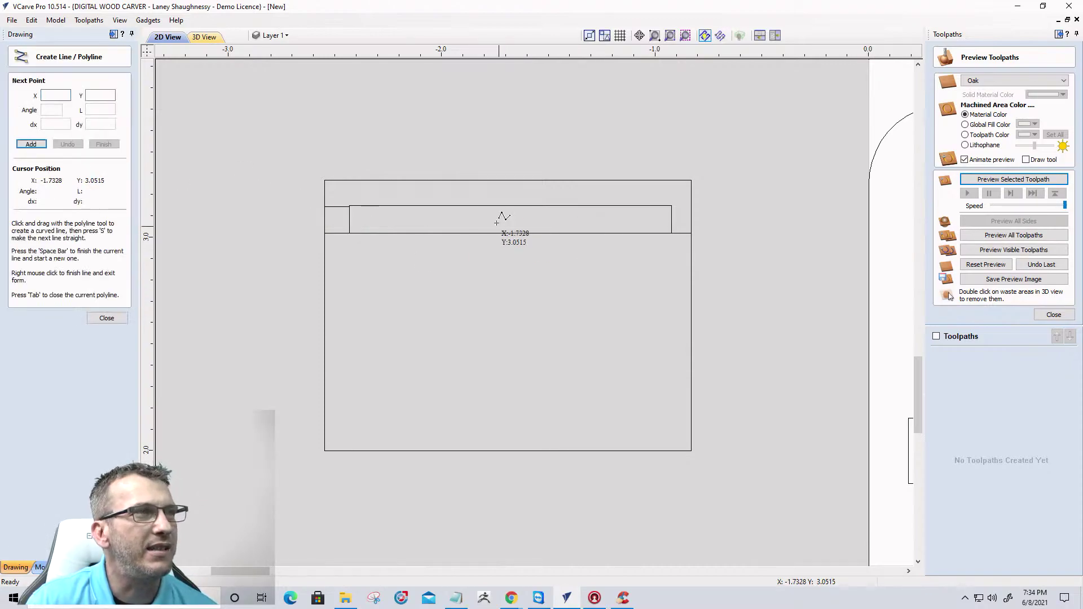
left_click(508, 180)
left_click(508, 298)
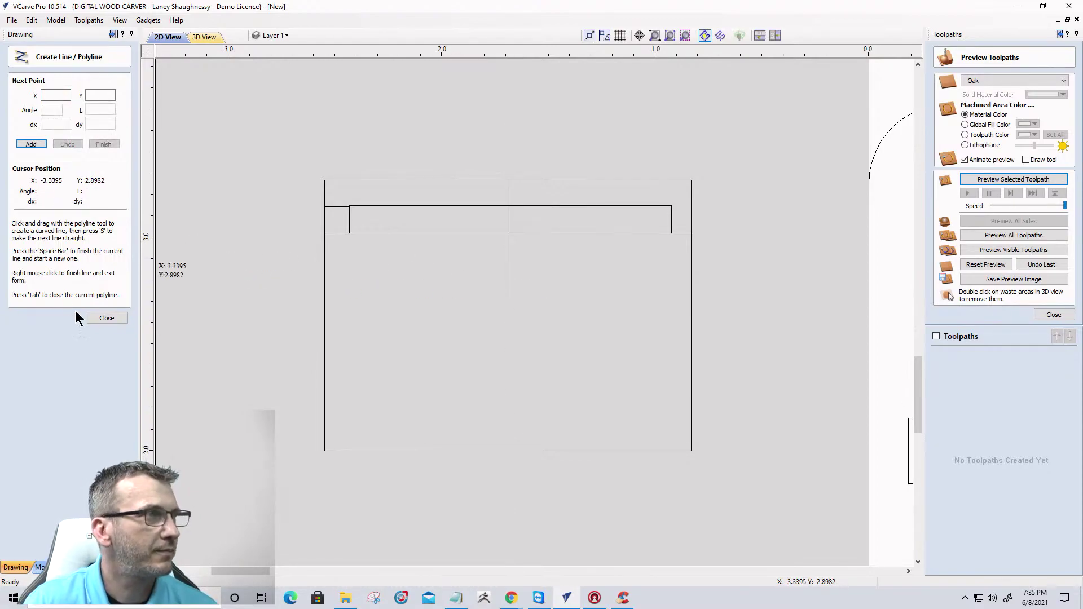
left_click(105, 317)
Create a mirrored copy of the small left-end rectangle about the vertical center line.
left_click(334, 206)
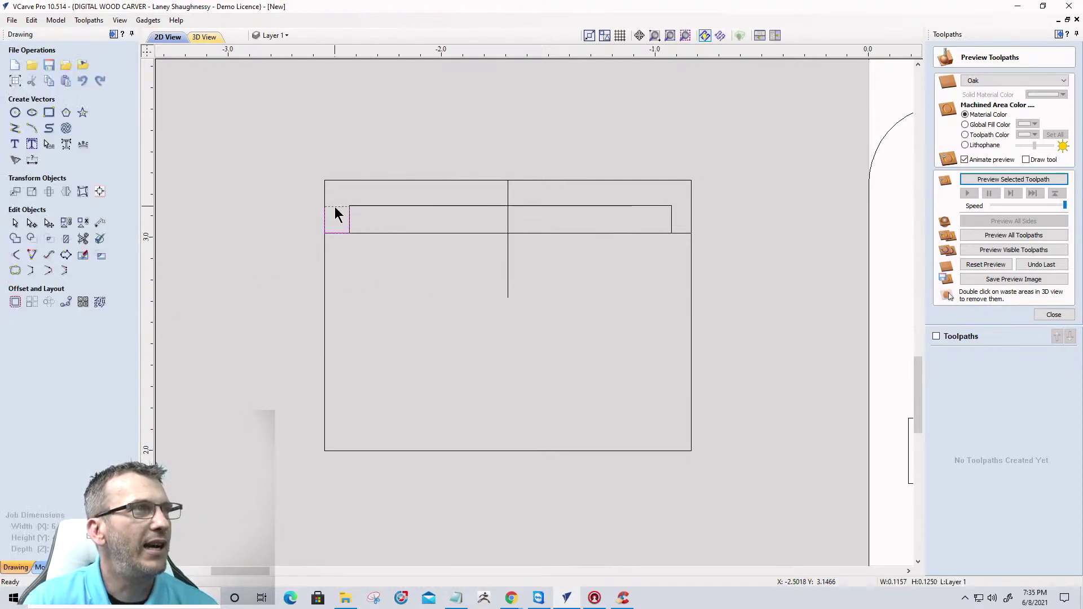
left_click(508, 192, "shift")
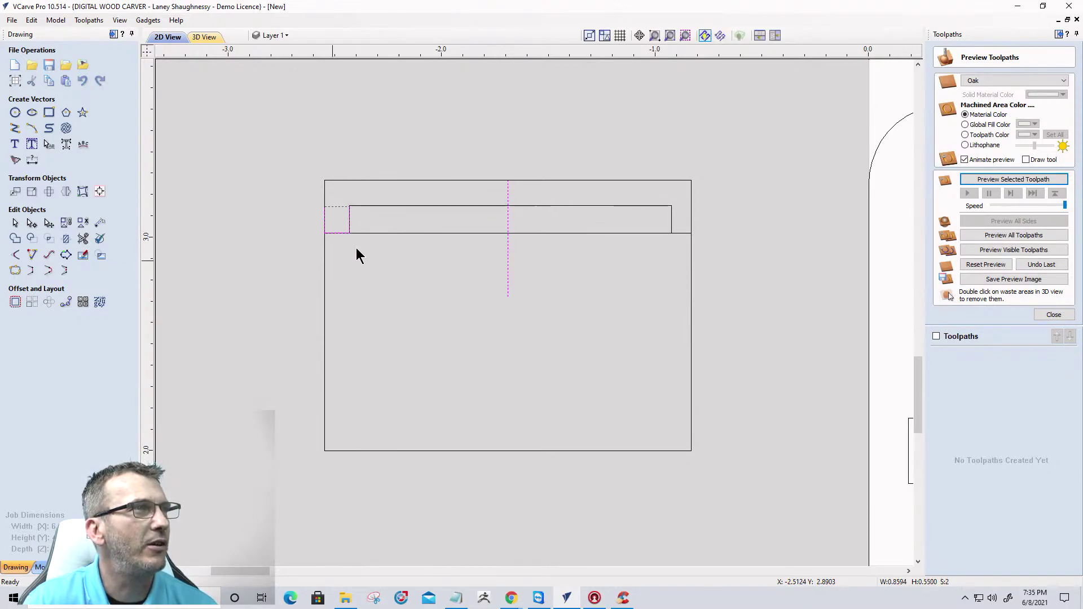
left_click(65, 192)
left_click(76, 236)
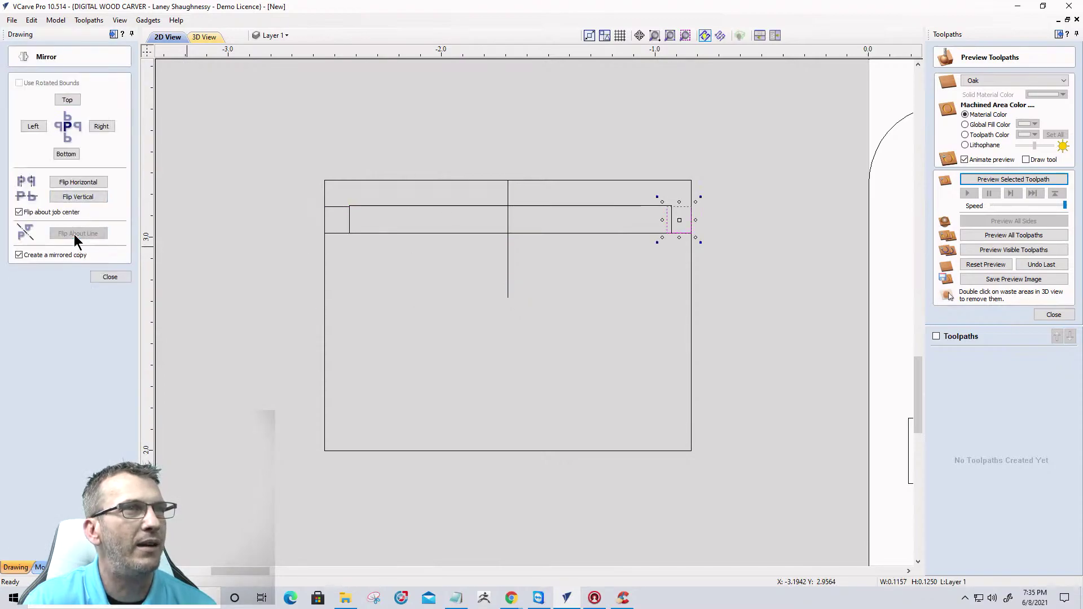
left_click(109, 277)
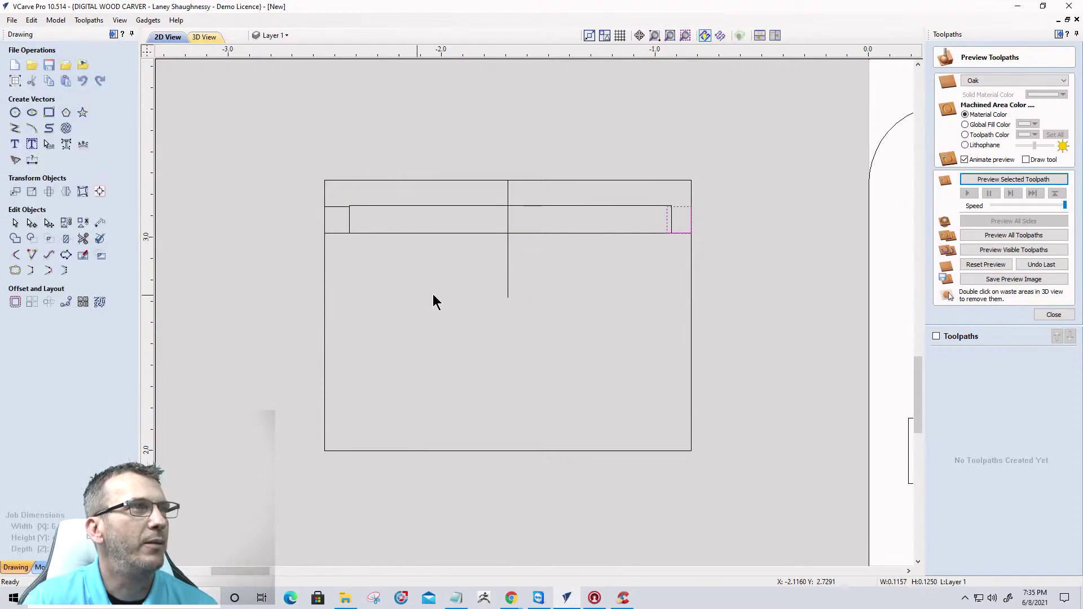
Delete the thin rectangle inside the upper strip.
key("Escape")
left_click(565, 206)
scroll(596, 204, "up", 2)
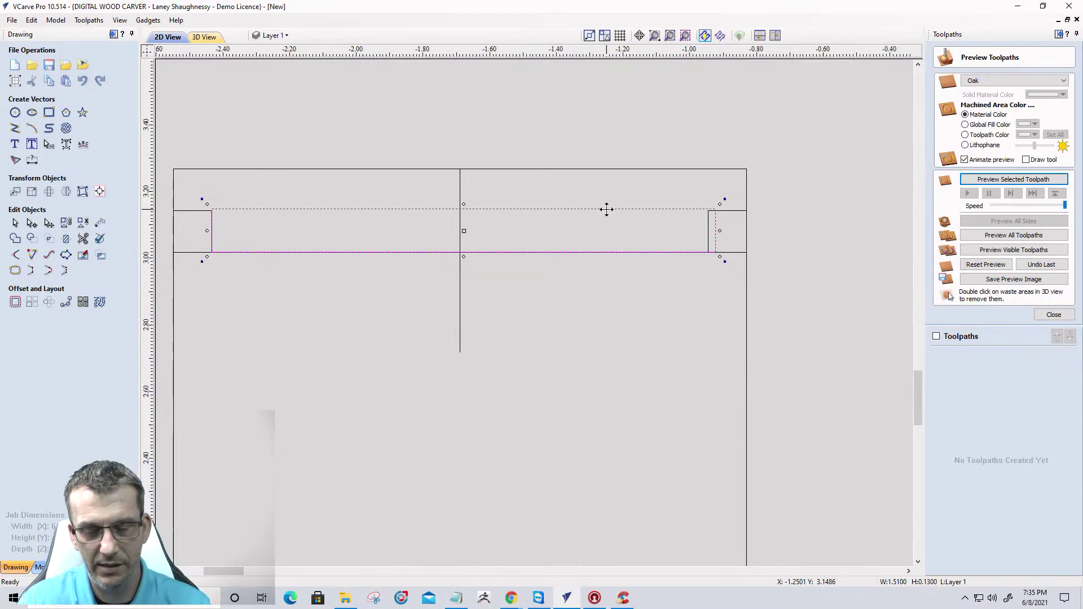
key("Delete")
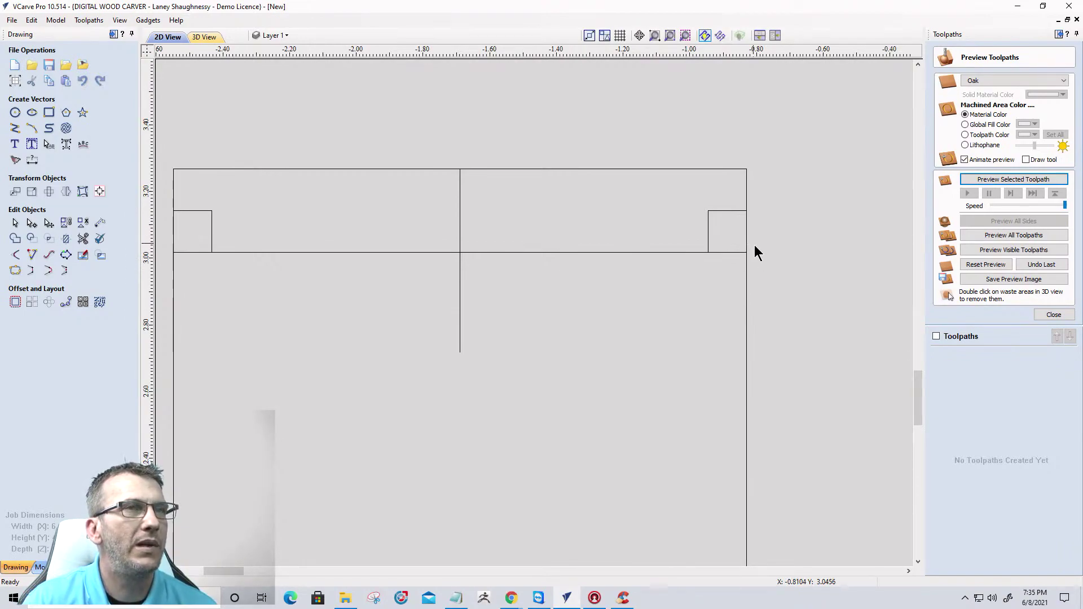
Try to trim the bottom edge of the small left-end rectangle with Interactive Vector Trim, and undo the trims.
scroll(755, 247, "down", 1)
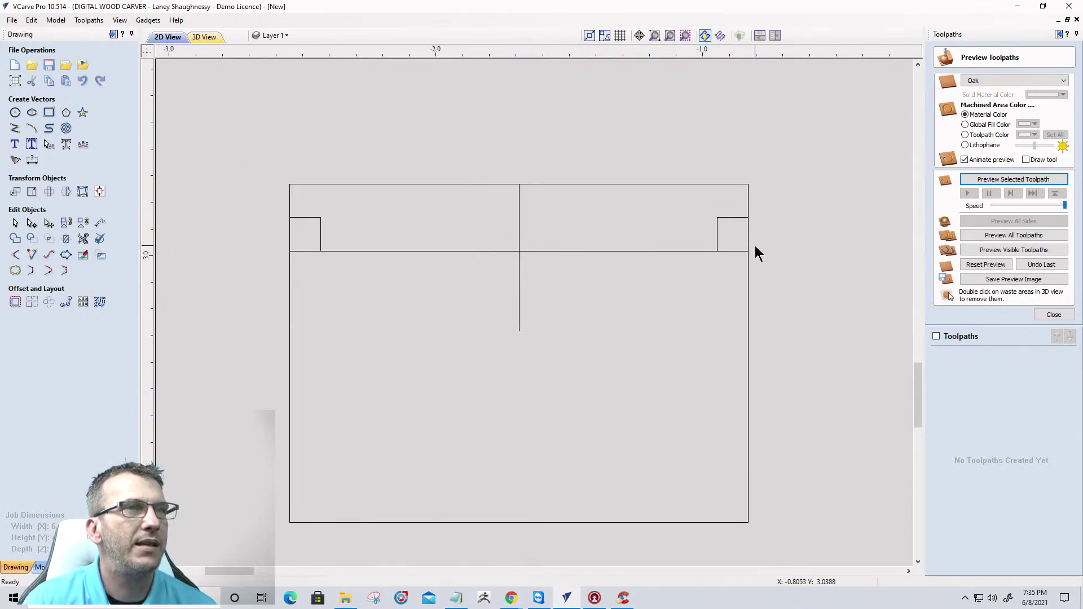
left_click(84, 240)
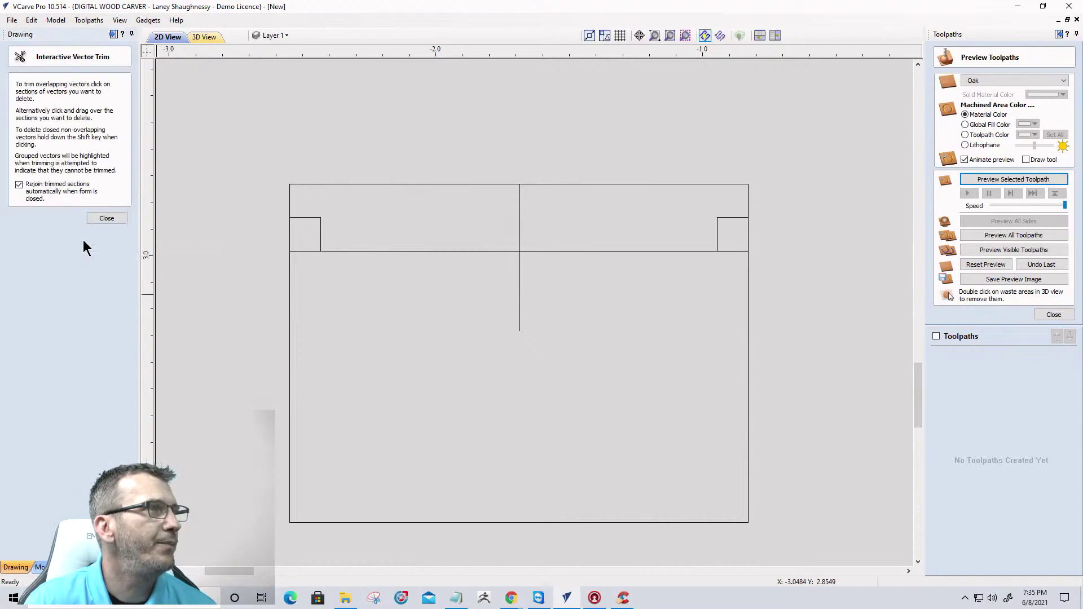
left_click(310, 251)
left_click(309, 251)
key("ctrl+z")
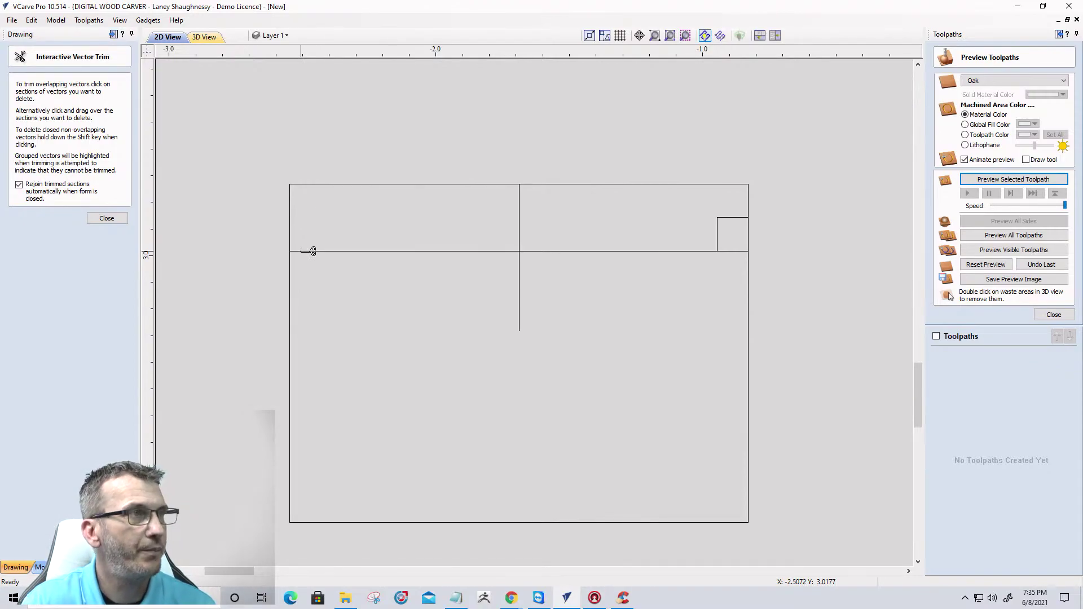
key("ctrl+z")
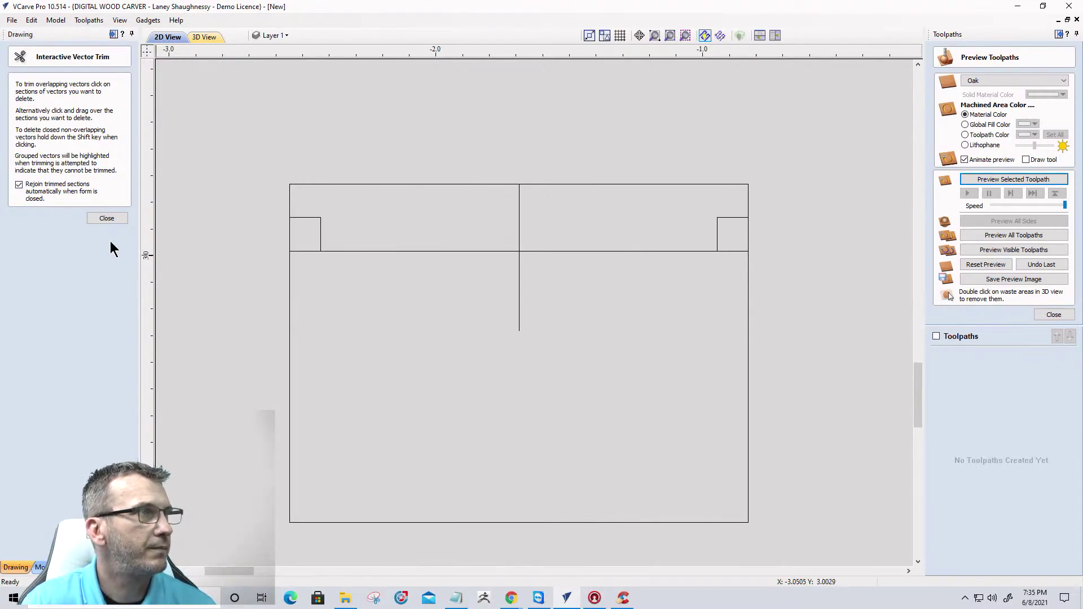
Stretch the small left-end and right-end rectangles downward so their bottom edges sit below the strip's bottom edge.
left_click(107, 218)
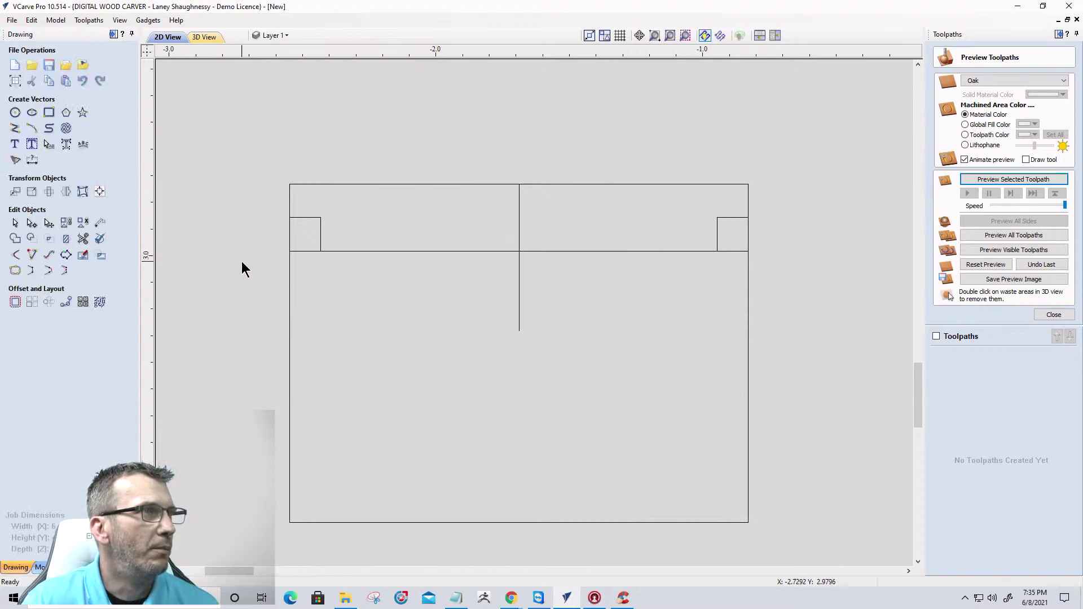
left_click(306, 250)
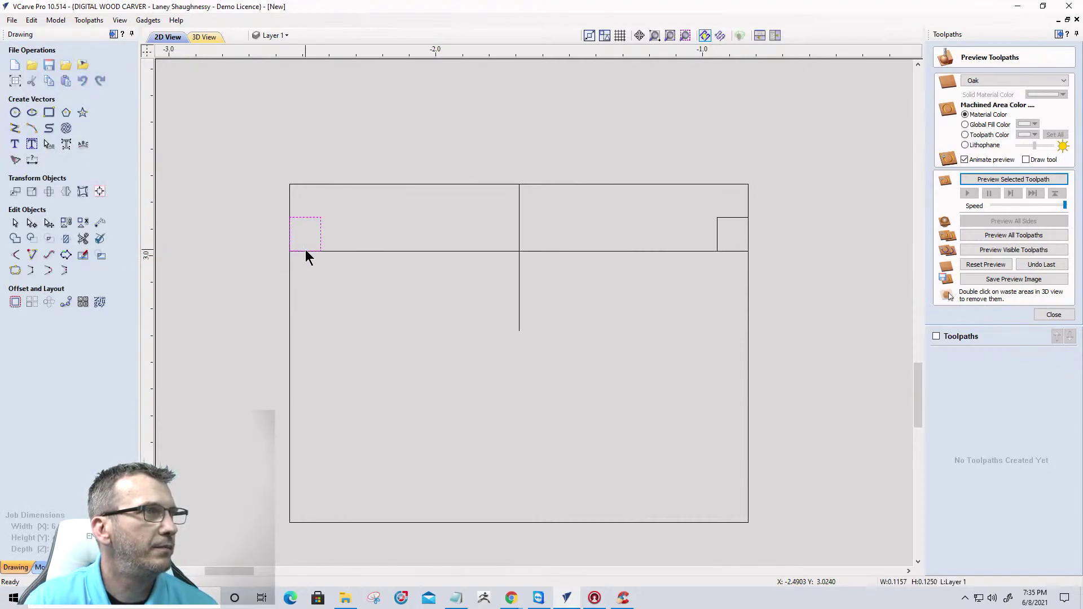
left_click_drag(305, 256, 304, 264)
left_click(732, 252)
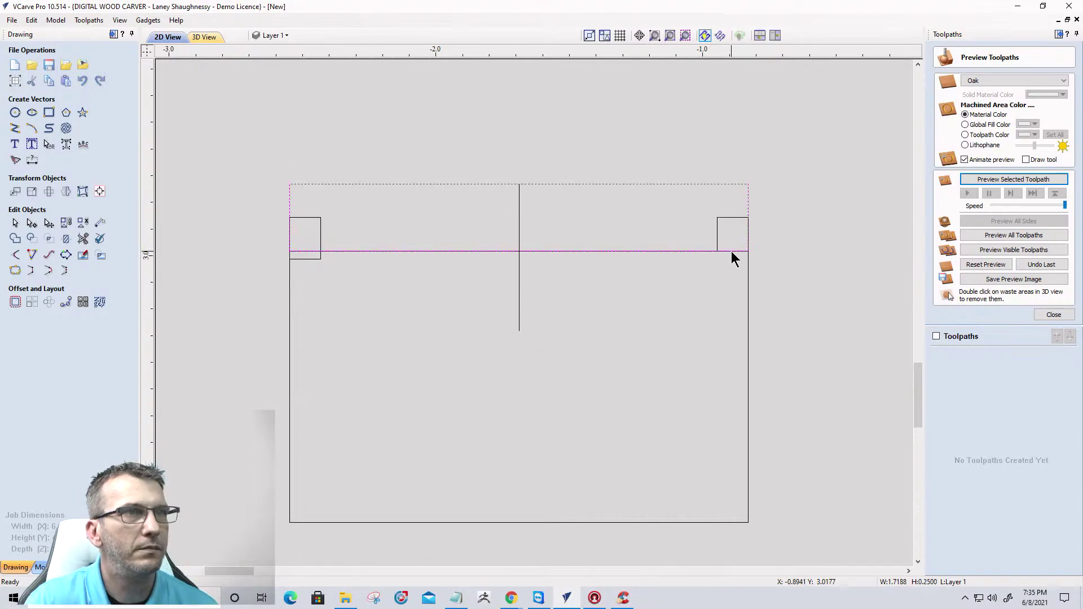
left_click(720, 241)
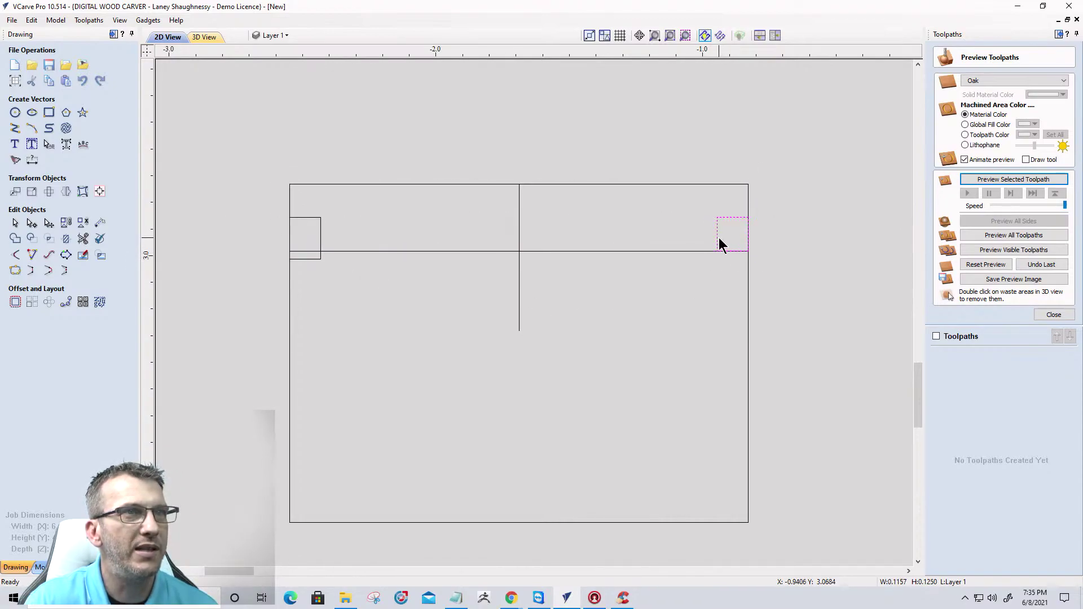
left_click_drag(734, 260, 735, 261)
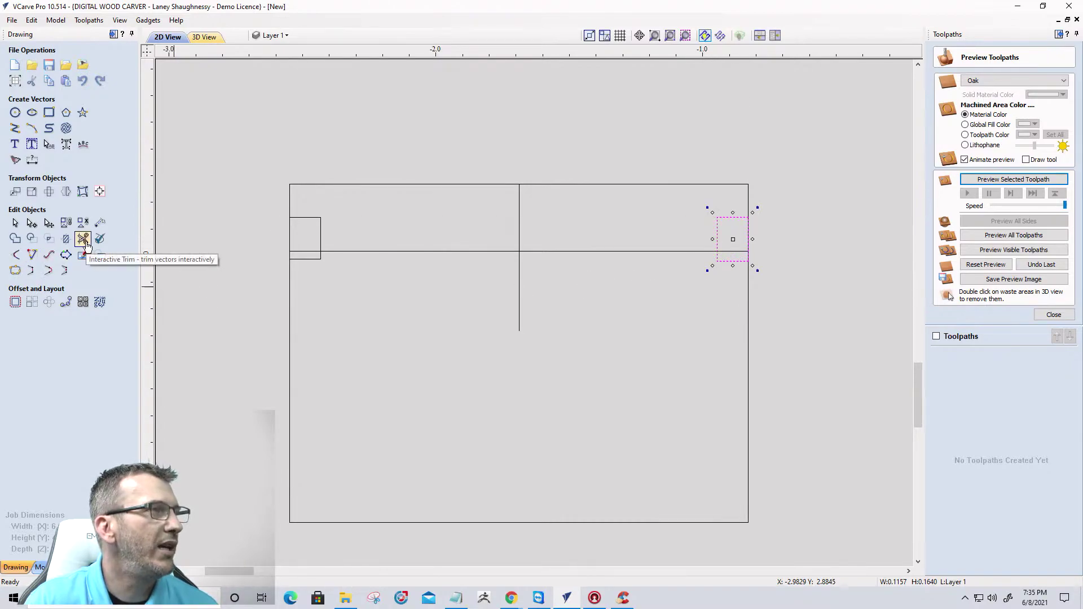
Try to trim the left-end rectangle into a notch, move the strip upward as a test, and undo the move.
left_click(83, 239)
left_click(306, 258)
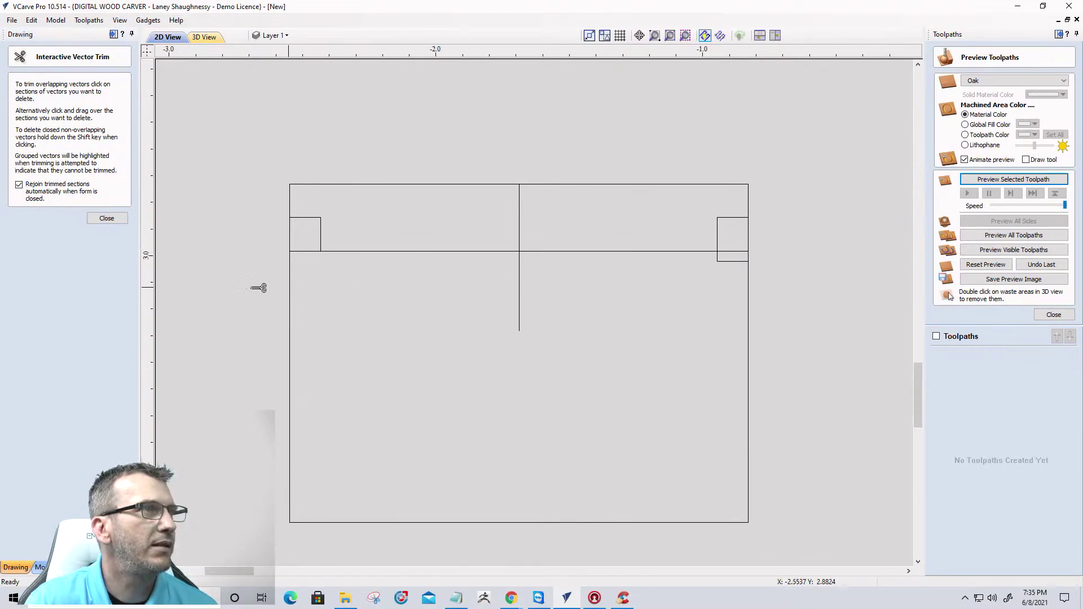
left_click(105, 219)
left_click(473, 184)
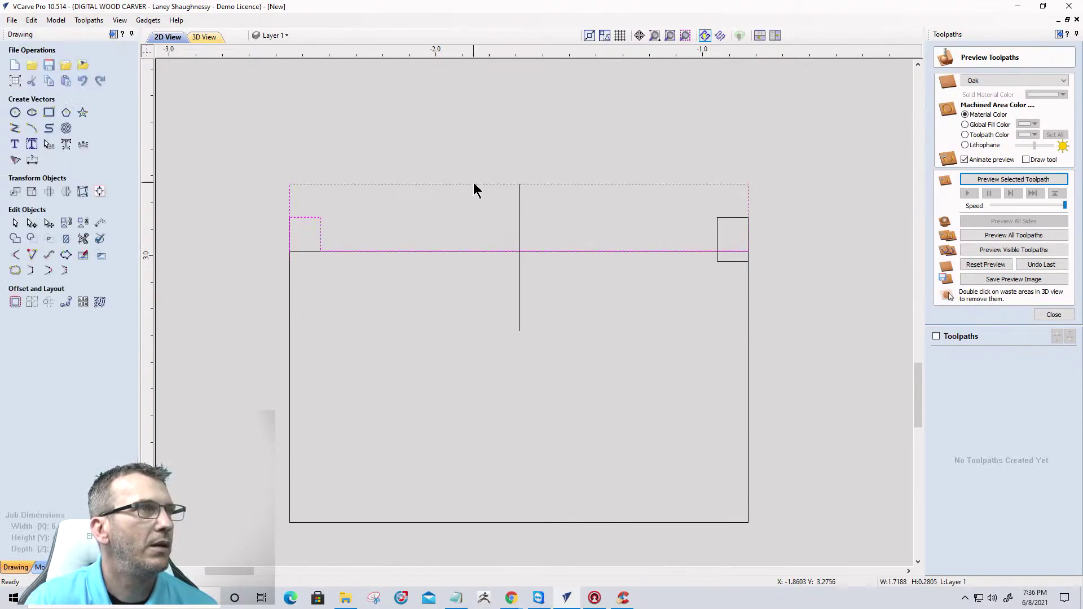
left_click_drag(473, 182, 473, 142)
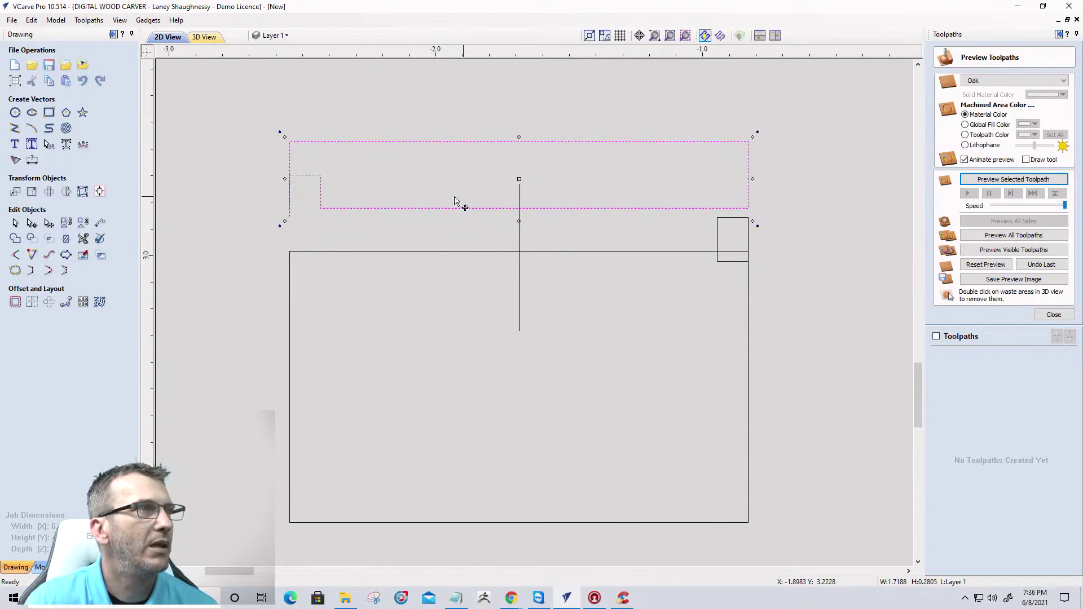
key("ctrl+z")
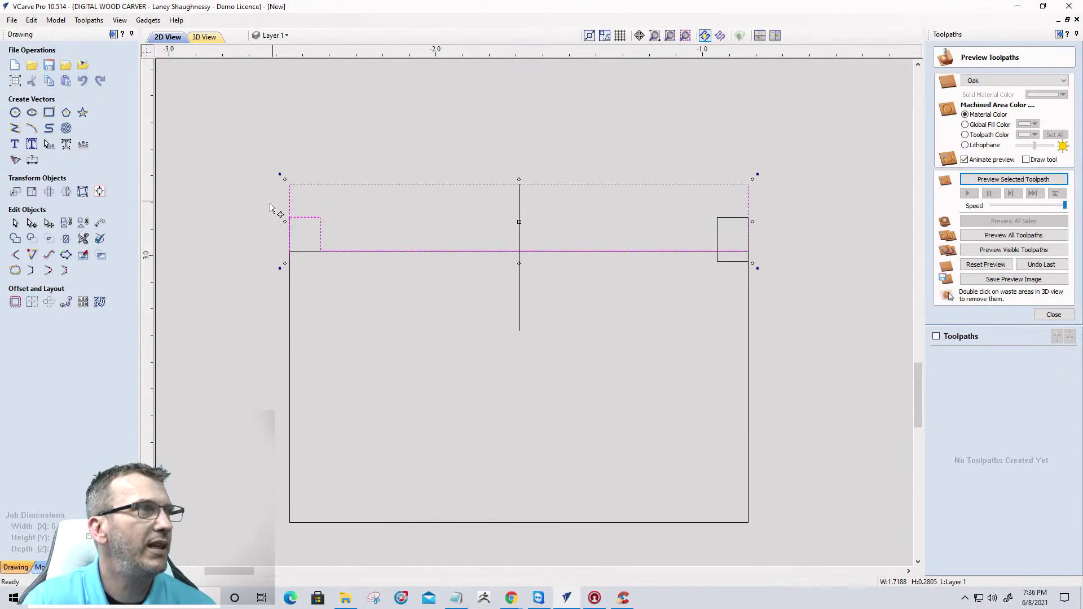
Try to trim the right-end rectangle into a matching notch with Interactive Vector Trim, and undo the trims at both ends.
left_click(83, 239)
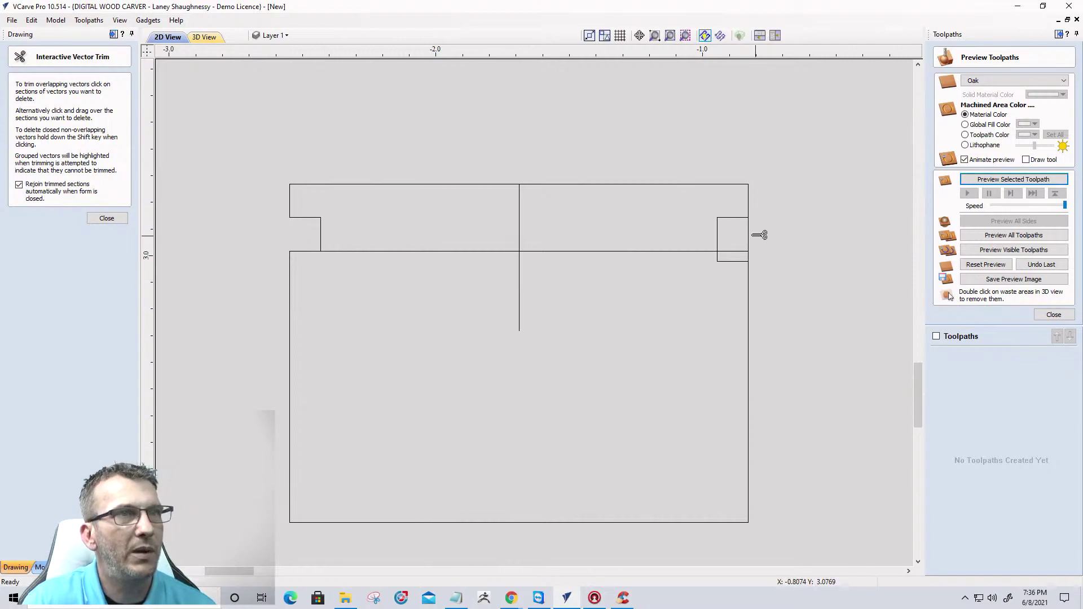
left_click(736, 262)
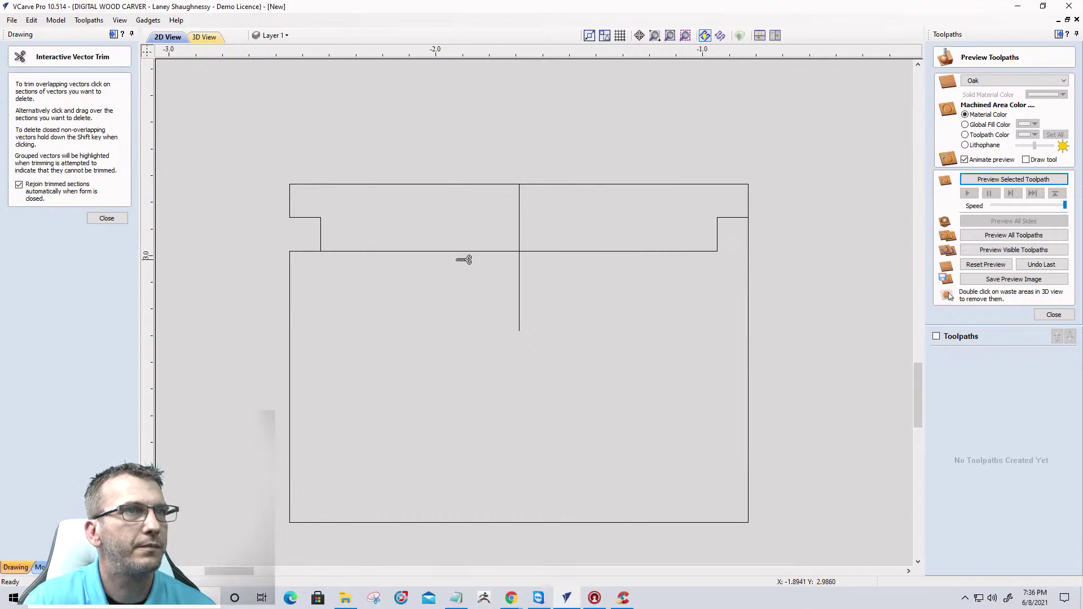
left_click(106, 219)
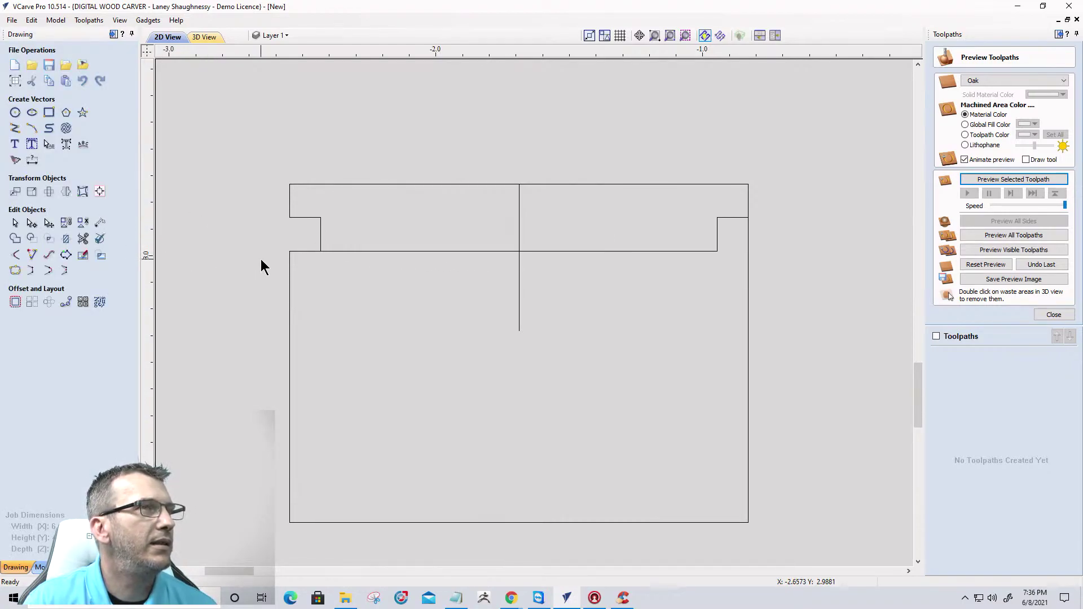
left_click(304, 252)
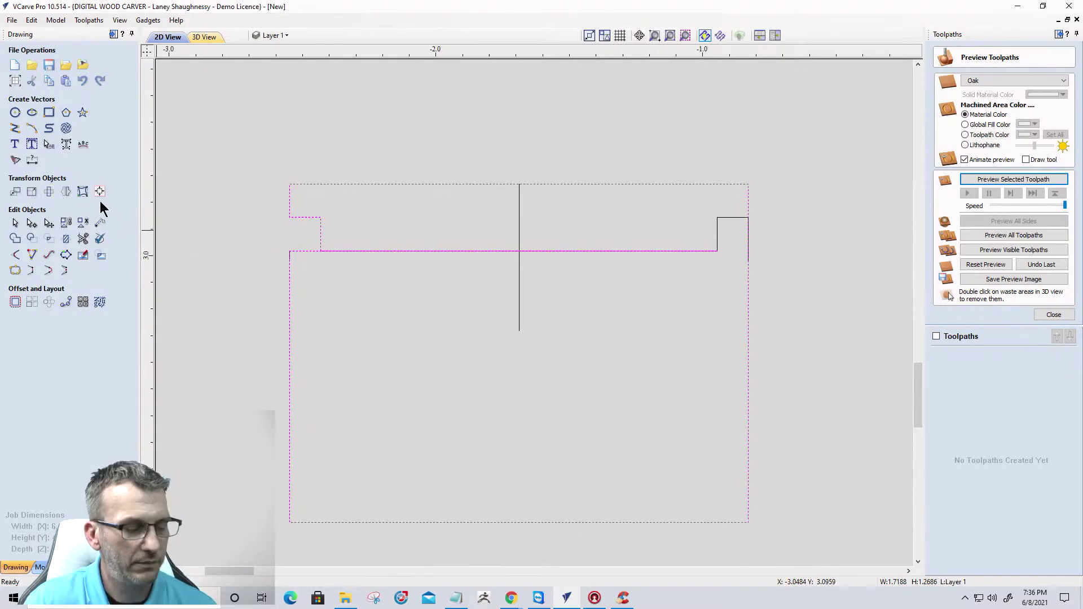
left_click(184, 201)
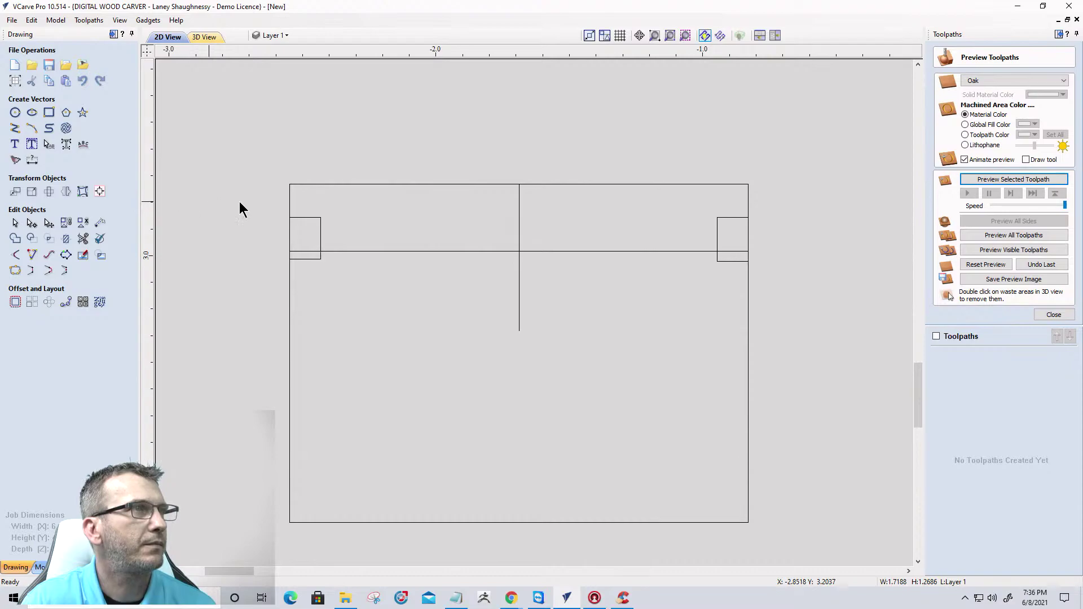
Move the strip, both end rectangles and the center line together upward, clear of the large rectangle's top edge.
left_click_drag(244, 236, 244, 237)
key("Up")
key("Up")
key("Up")
key("Up")
key("Up")
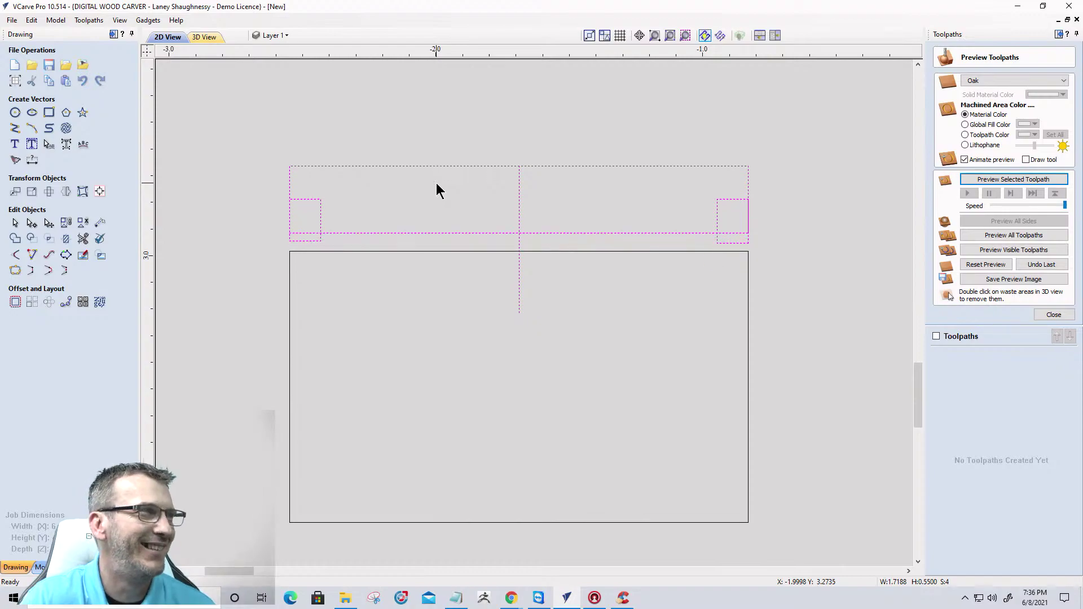
Try to trim the overlapping segments of the left-end rectangle and the strip's bottom edge with Interactive Vector Trim.
left_click(83, 239)
left_click(297, 242)
left_click(298, 232)
key("ctrl+z")
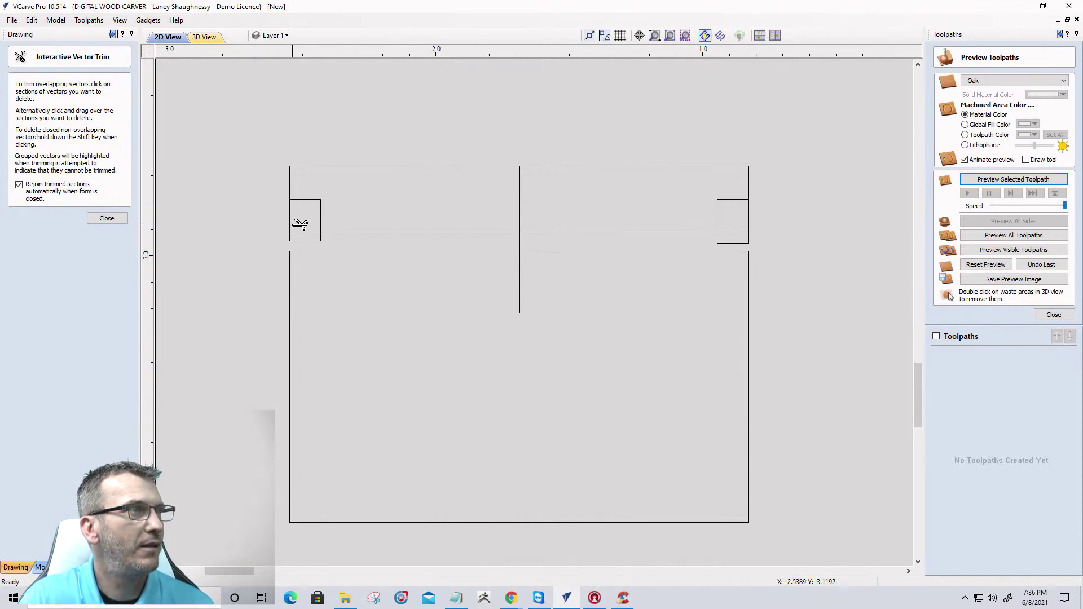
left_click(298, 233)
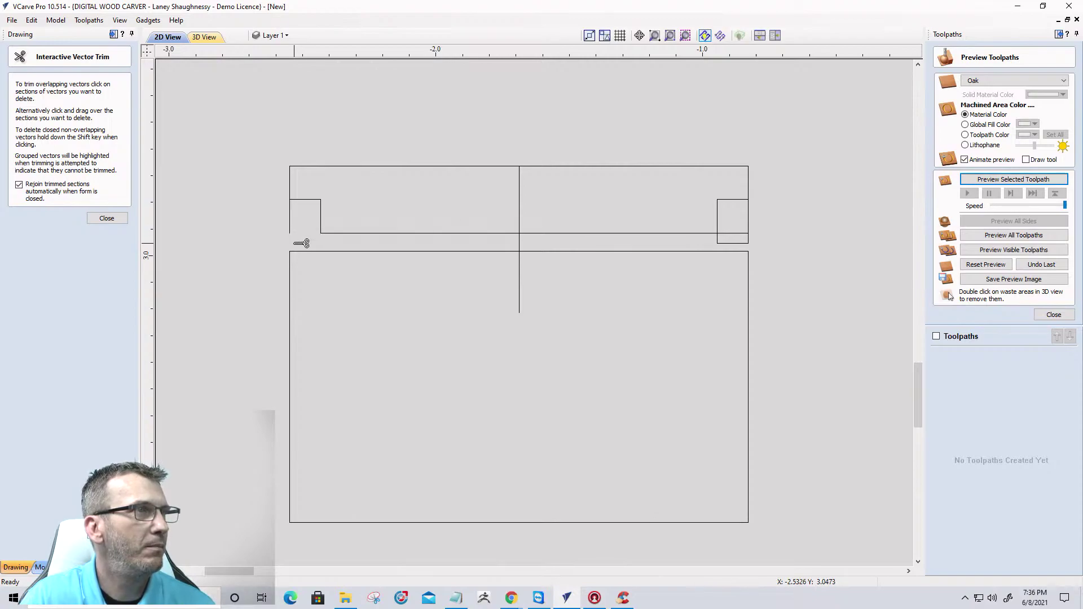
left_click(289, 219)
key("ctrl+z")
left_click(90, 220)
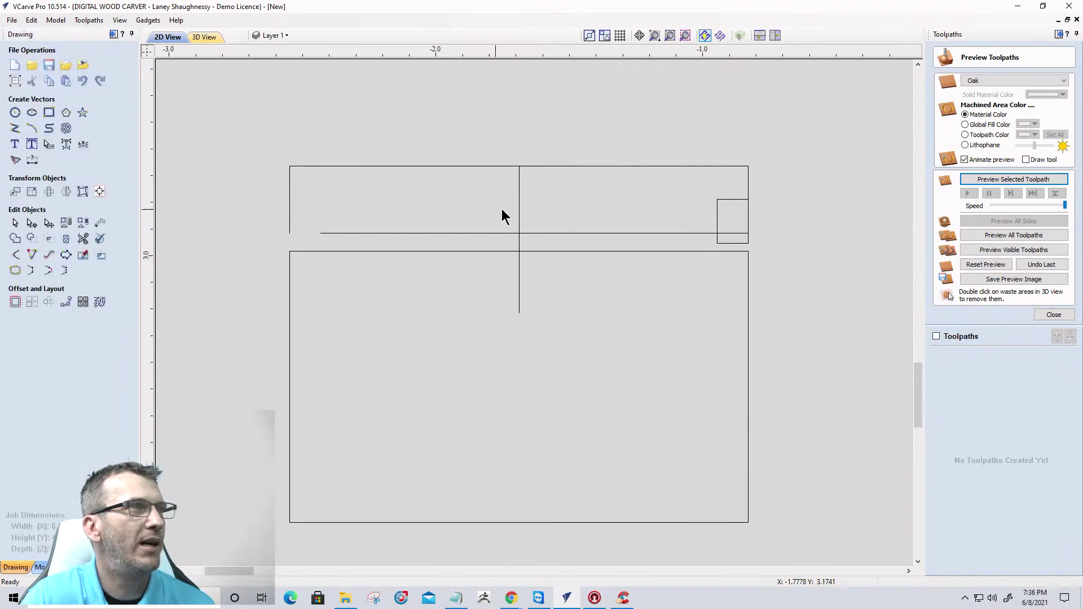
Try to delete the center line and trim the left notch's outer edge, and undo the trims.
left_click(518, 204)
key("Delete")
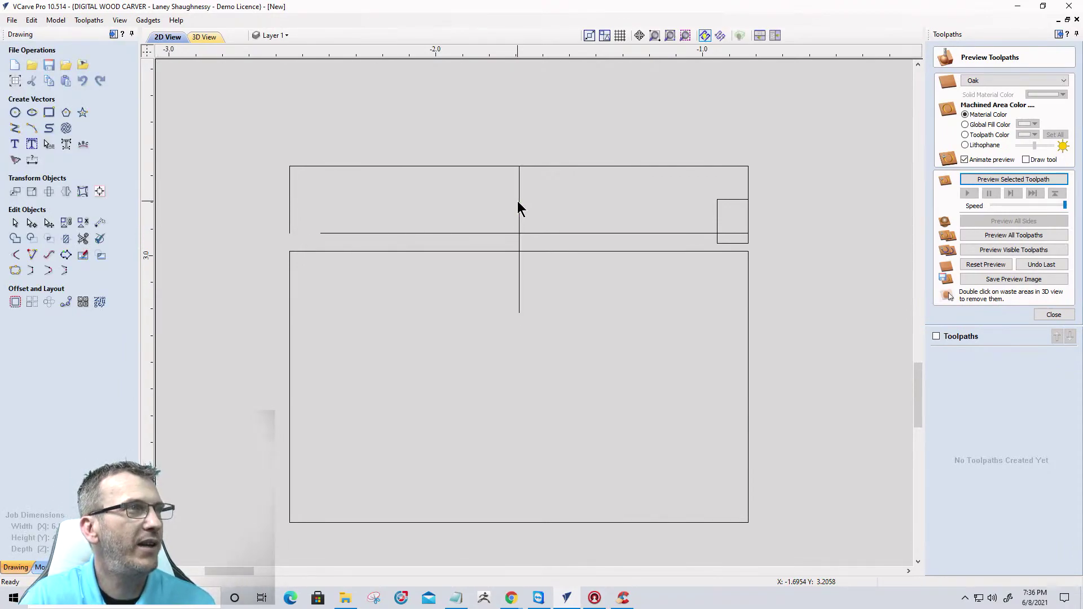
scroll(259, 205, "up", 10)
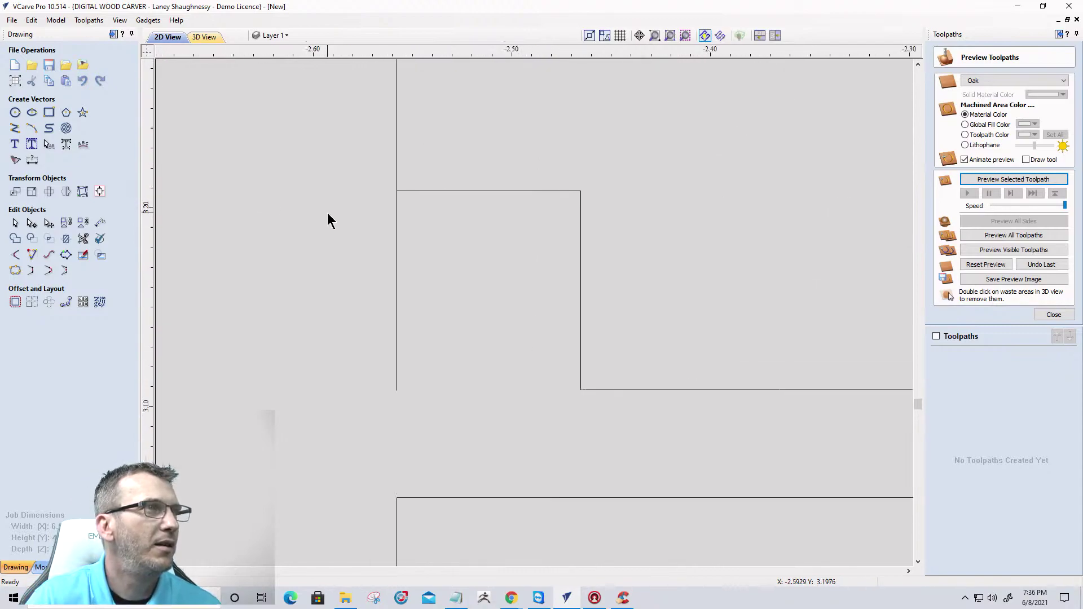
left_click(83, 239)
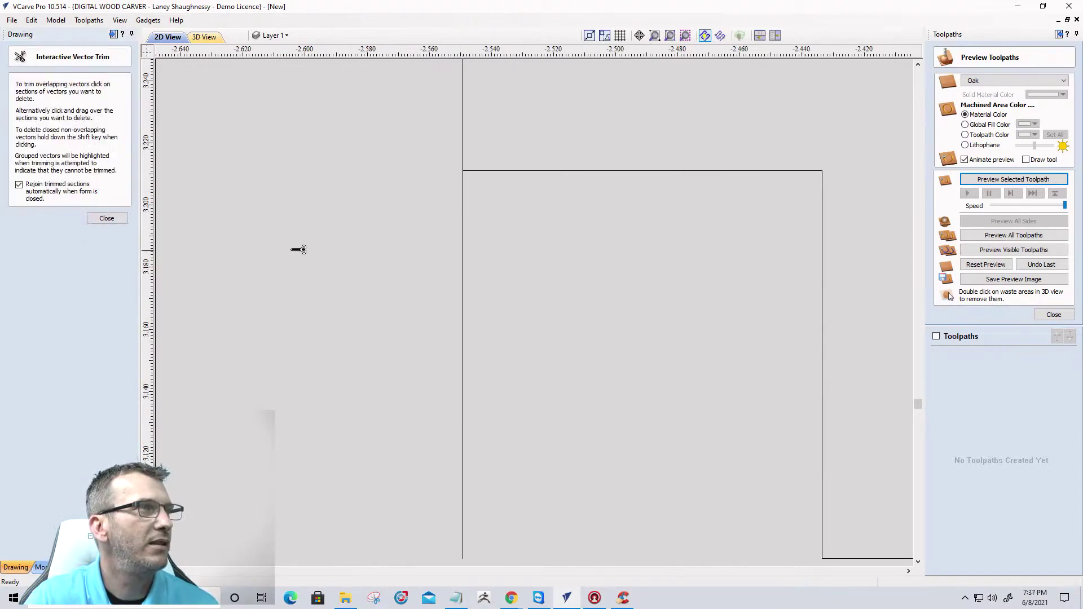
left_click(464, 218)
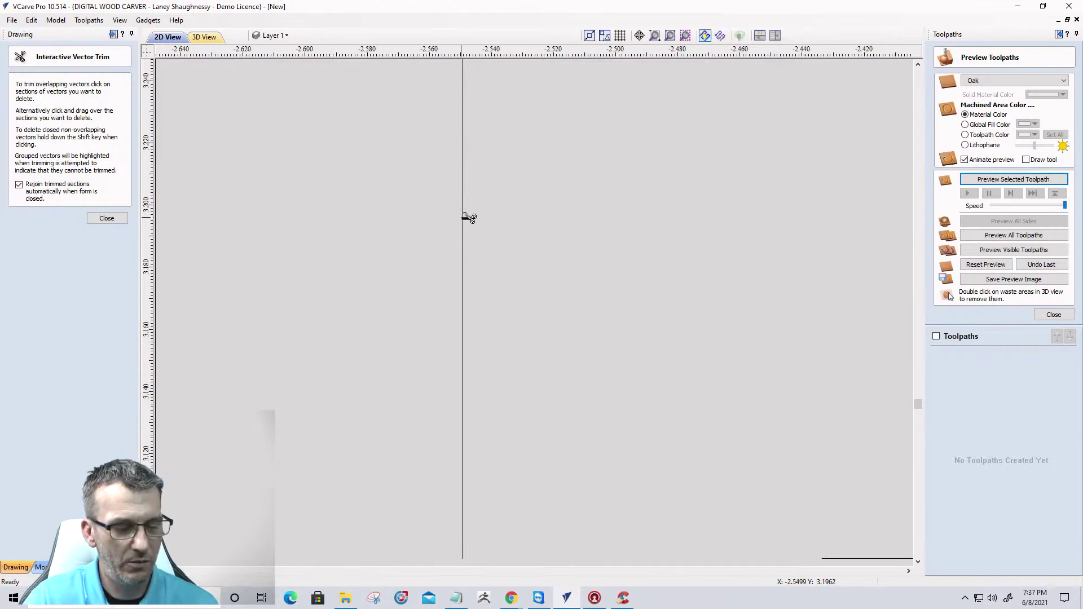
scroll(469, 169, "up", 3)
scroll(469, 169, "down", 8)
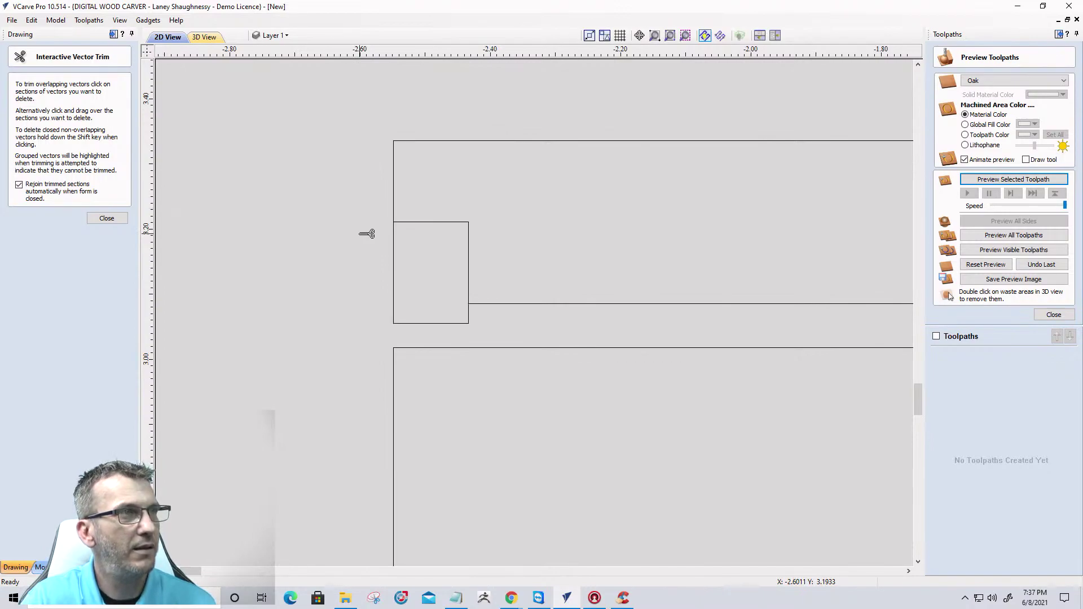
left_click(109, 223)
Stretch both end rectangles outward past the strip's ends, making the right one about 0.169 inch wide.
left_click(418, 323)
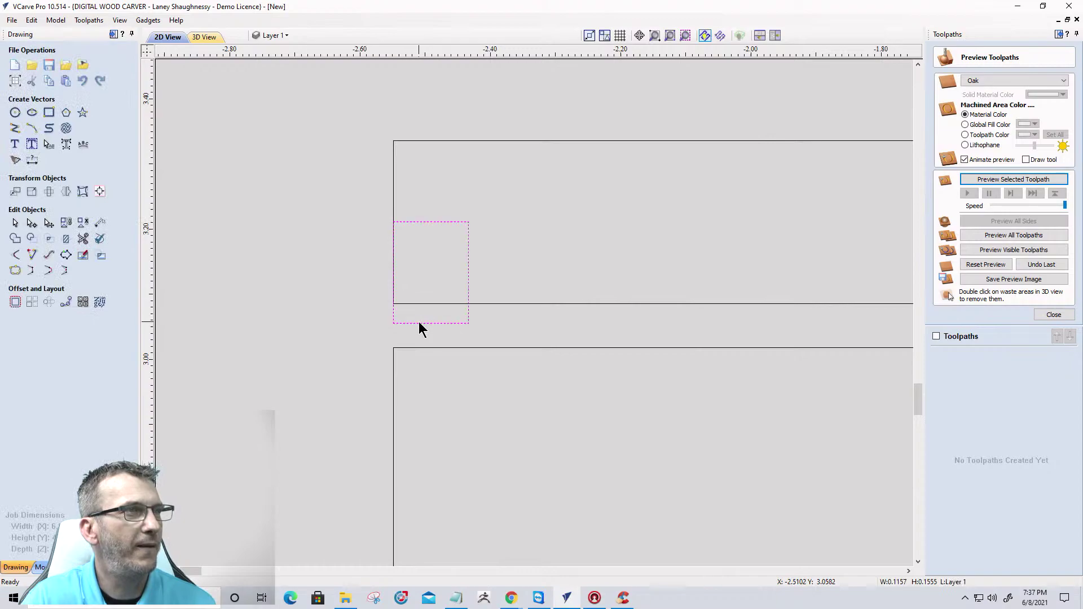
left_click_drag(389, 273, 375, 272)
scroll(286, 280, "down", 3)
left_click(762, 281)
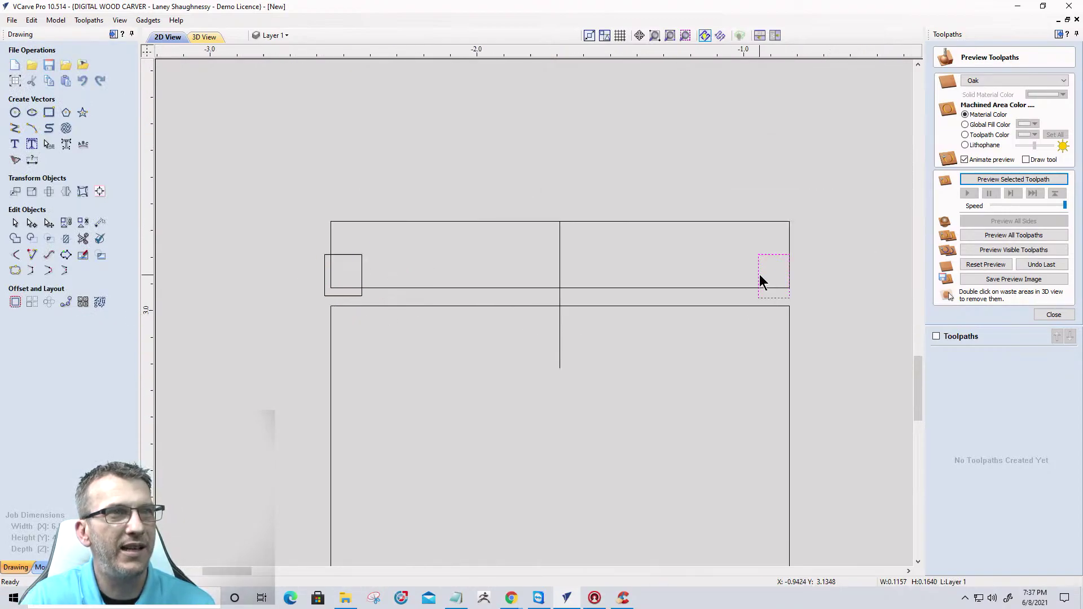
left_click_drag(797, 277, 800, 280)
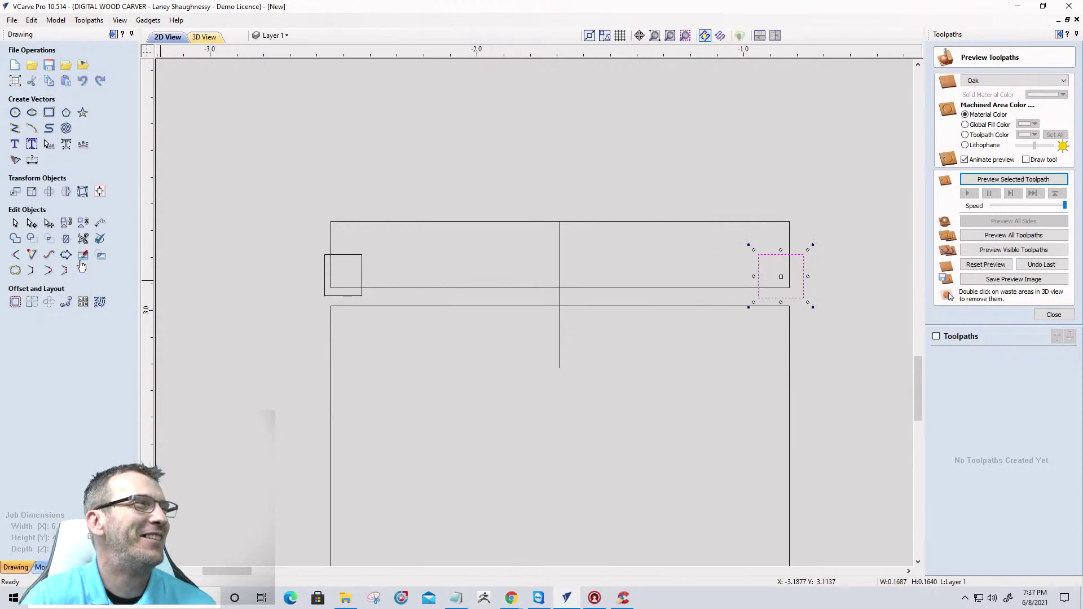
Trim away the overlapping segments at both ends of the strip to leave a rectangular notch under each end.
left_click(83, 239)
left_click(325, 277)
left_click(331, 274)
left_click(804, 279)
left_click(790, 273)
left_click(796, 298)
Trim away all segments of the vertical center line through the strip and the large rectangle.
left_click(563, 336)
left_click(562, 298)
left_click(563, 260)
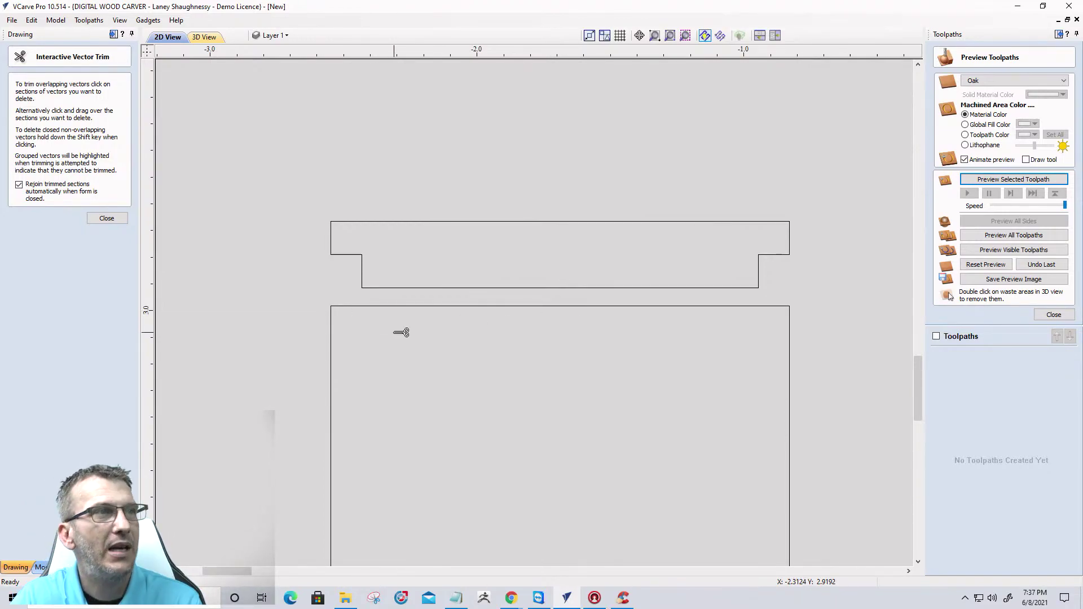
left_click(93, 218)
Nudge the notched strip down until its notch shoulders meet the large rectangle's top edge.
left_click(526, 307)
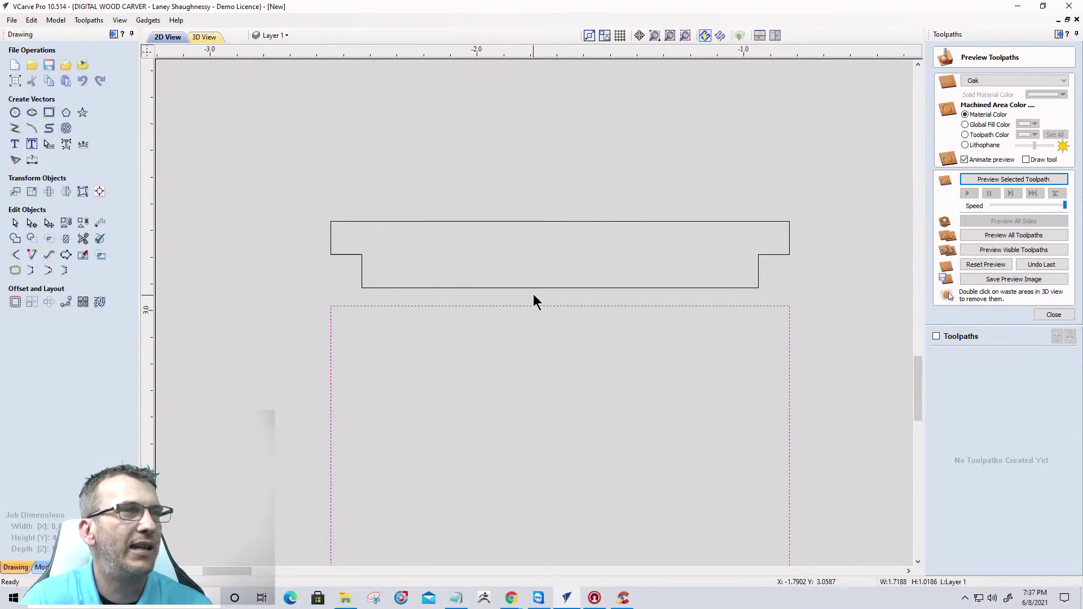
left_click(533, 289)
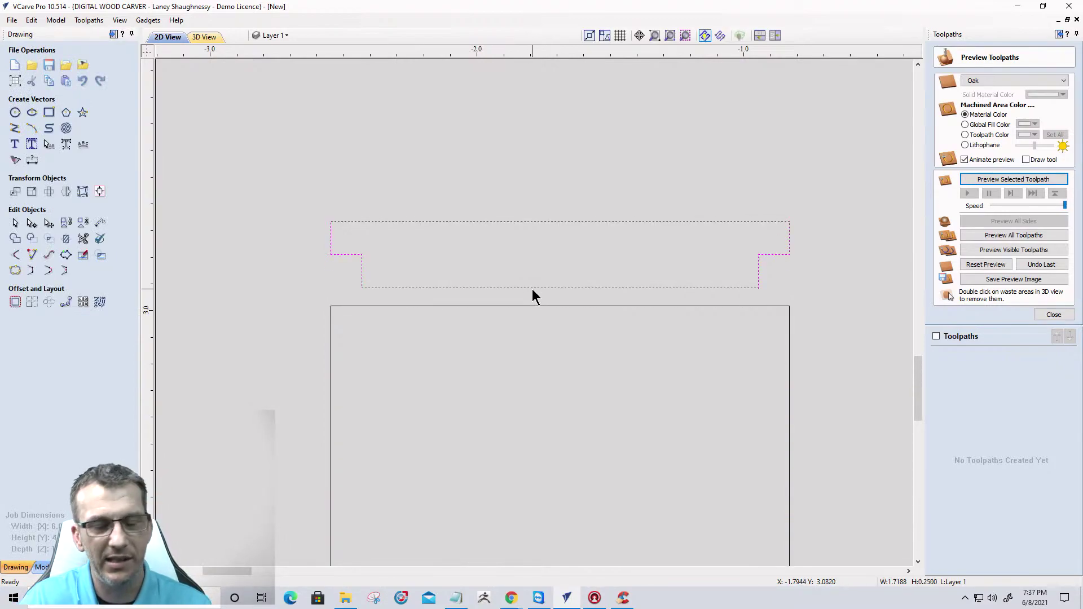
key("Down")
key("Down")
key("Down")
key("Down")
key("Down")
key("Down")
key("Down")
key("Down")
key("Down")
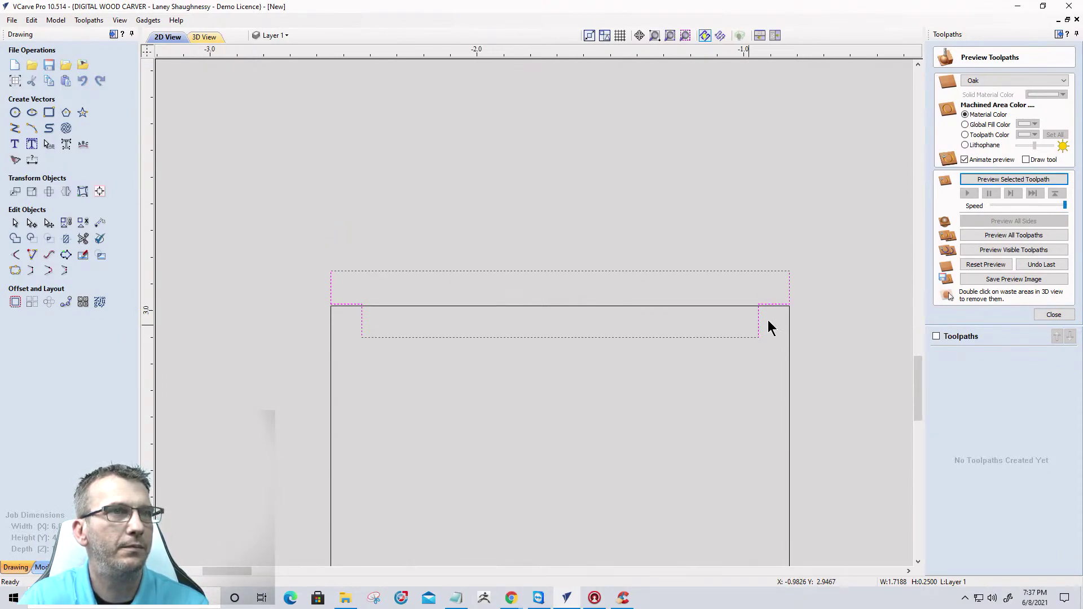
scroll(783, 307, "up", 5)
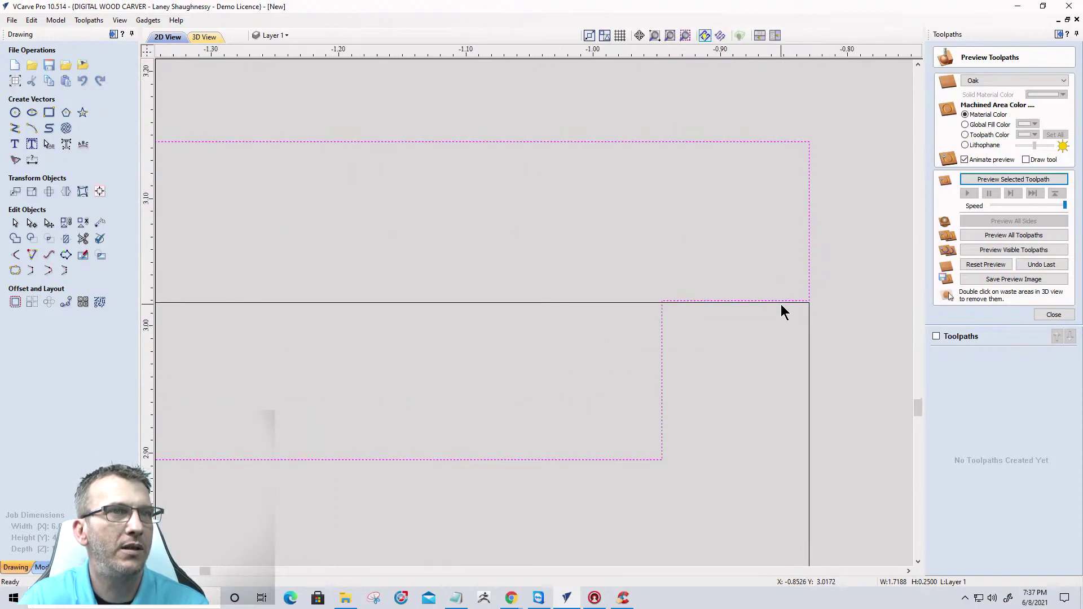
scroll(782, 307, "down", 4)
scroll(781, 307, "down", 1)
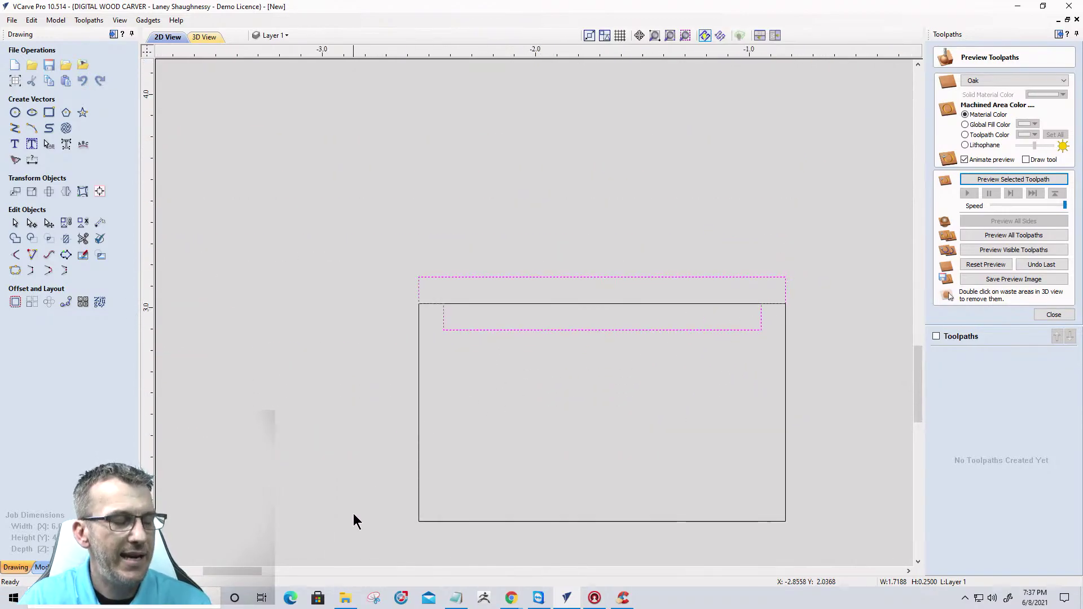
Trim the large rectangle with the notched strip as the boundary, clearing everything inside it to cut a matching recess.
left_click(418, 450)
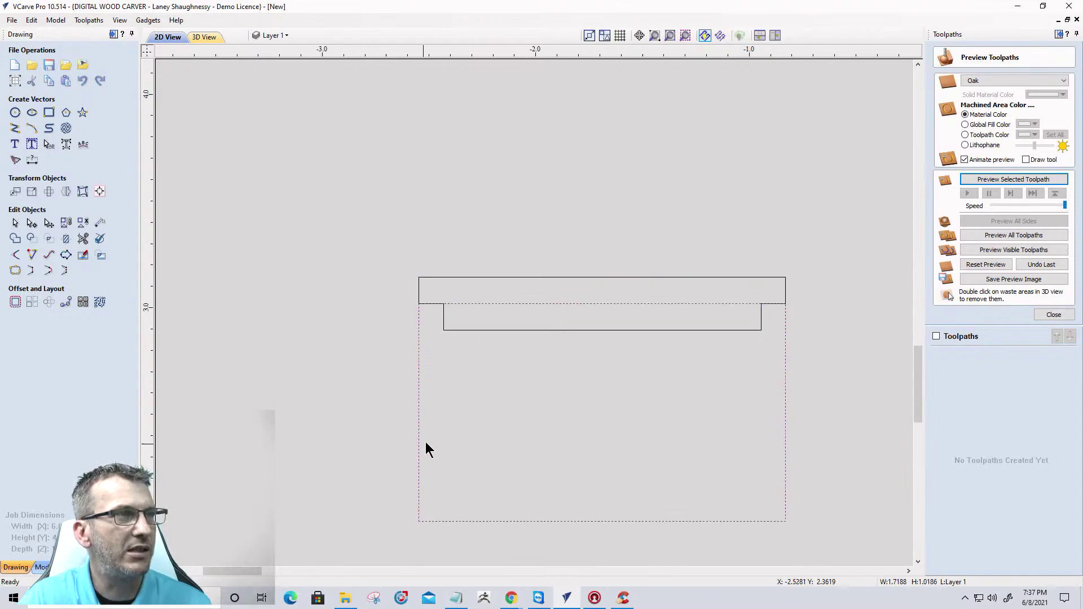
left_click(493, 330, "shift")
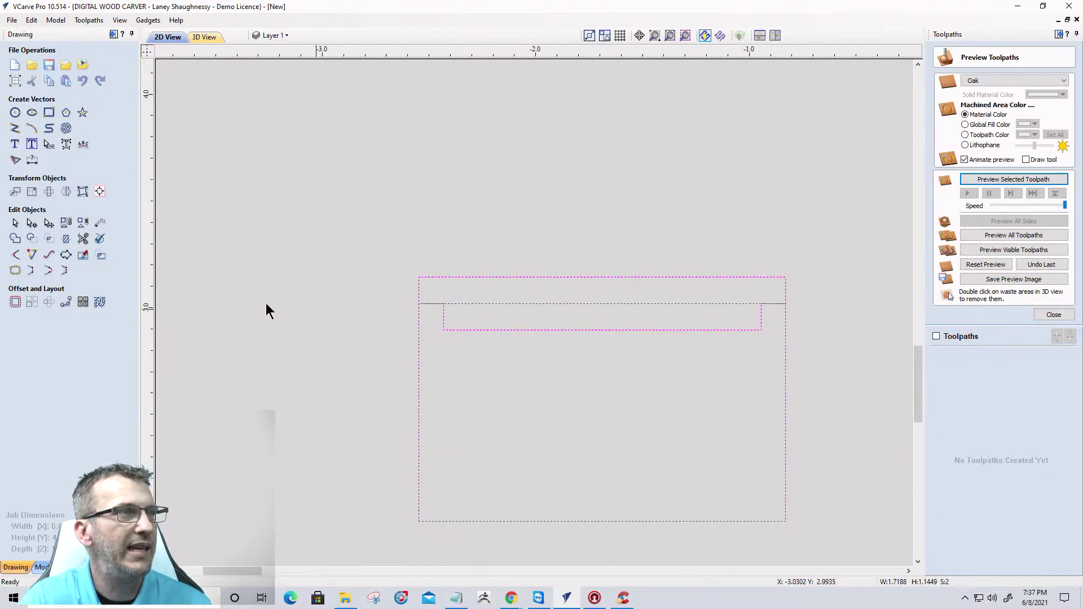
left_click(66, 240)
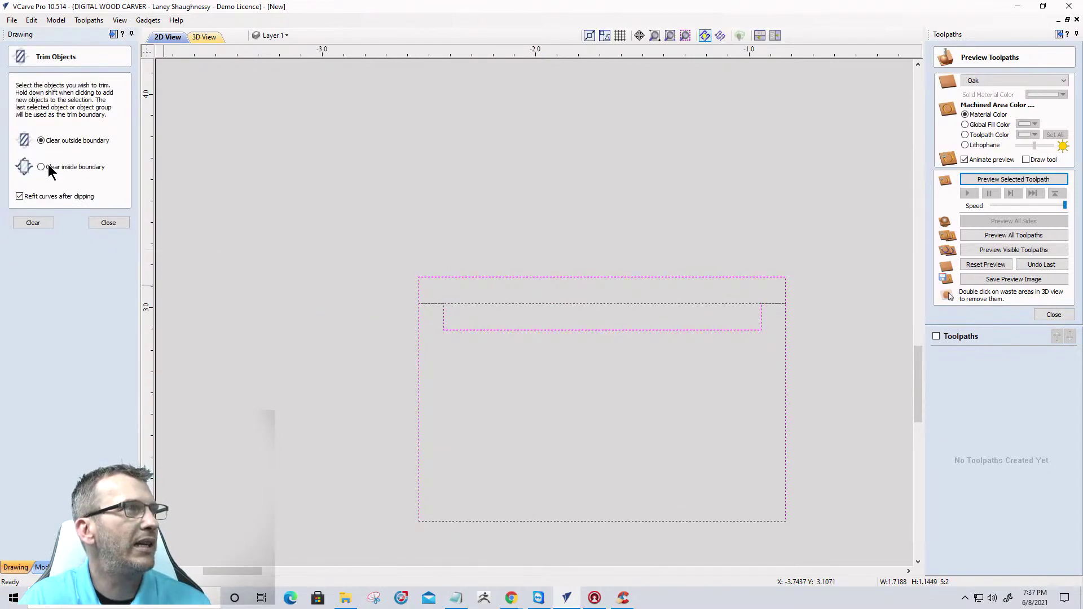
left_click(31, 222)
Nudge the notched lid upward until it is clear of the recess in the box.
left_click(574, 277)
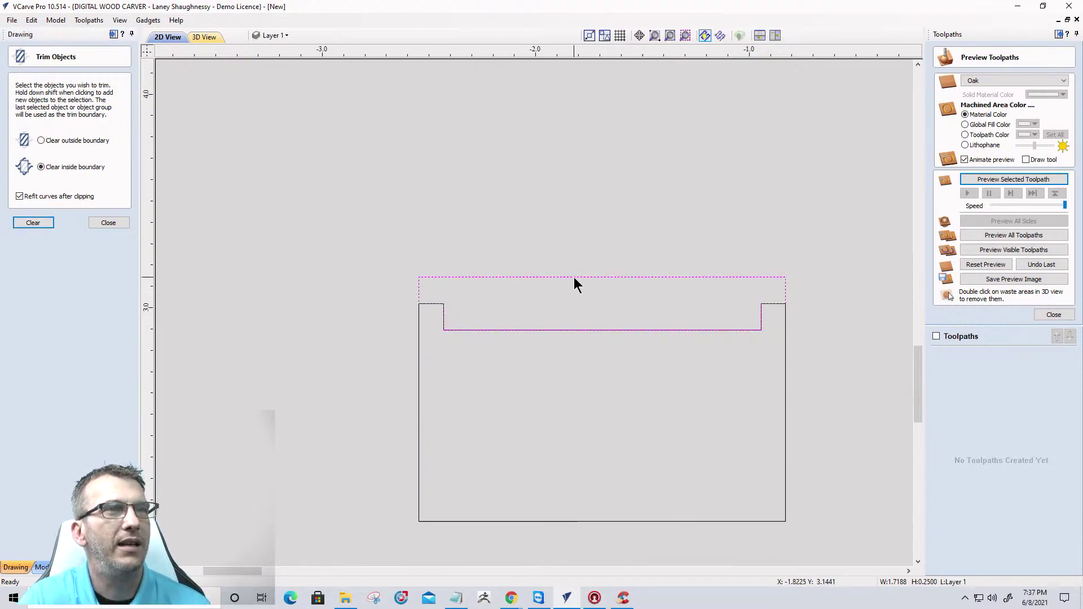
key("Up")
key("Up")
key("Up")
key("Up")
key("Up")
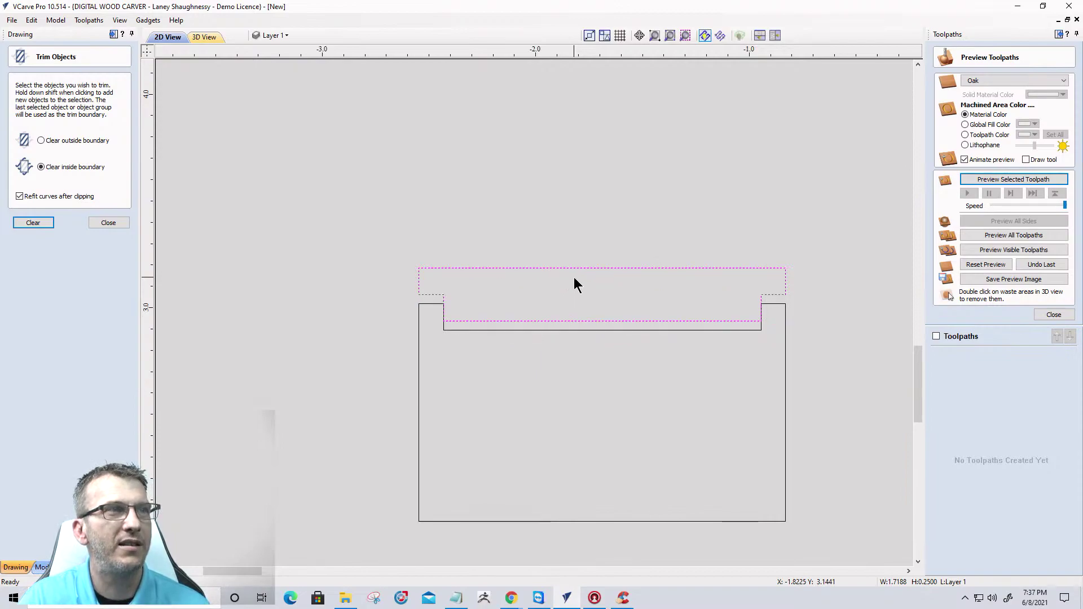
key("Up")
key("Up")
key("Up")
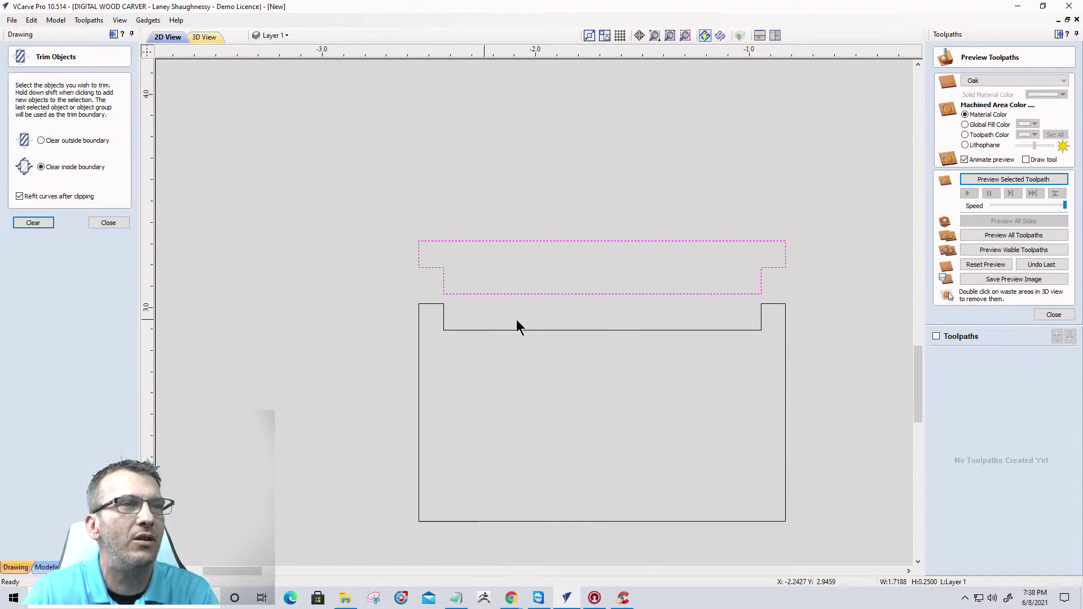
Nudge the lid back down until it seats fully in the box's recess.
left_click(587, 293)
key("Down")
key("Down")
key("Down")
key("Down")
key("Down")
key("Down")
key("Down")
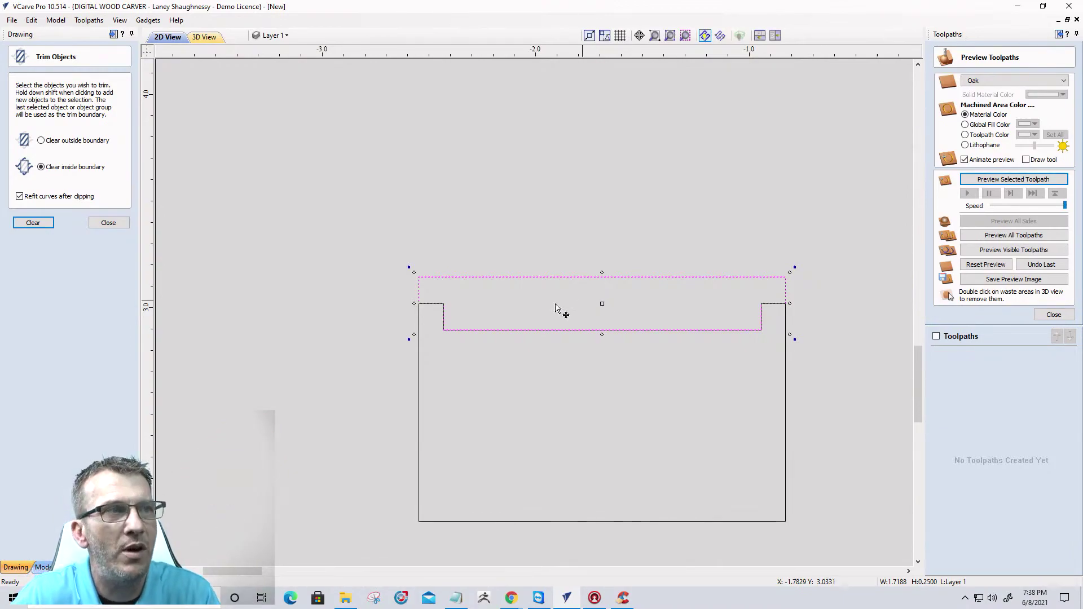
Raise the seated lid again to leave a visible gap above the box profile, and close the toolpath preview and trim forms.
left_click(787, 367)
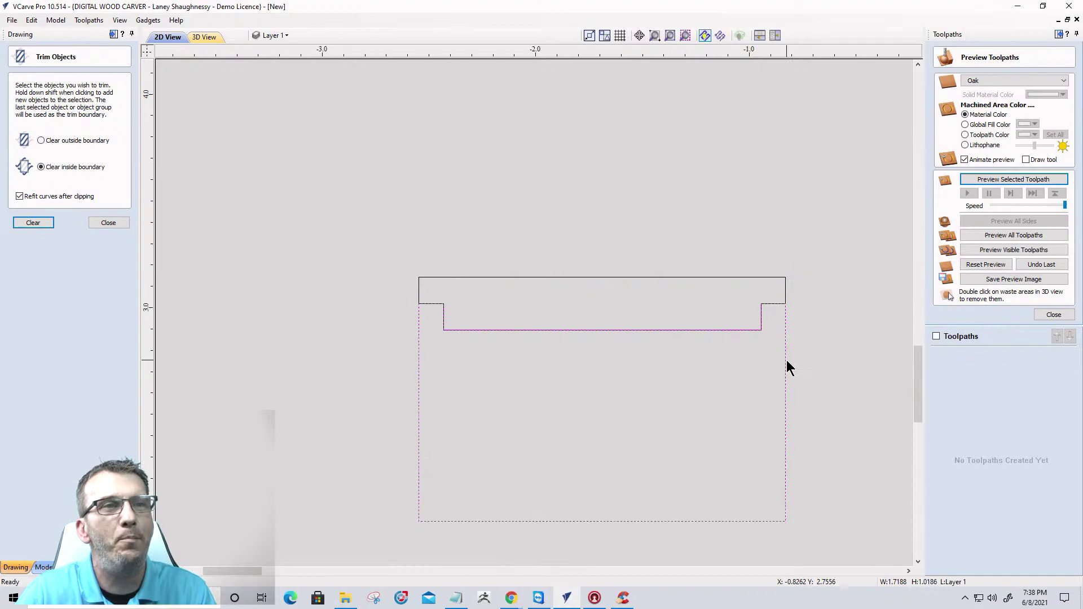
left_click(668, 277)
key("Up")
key("Up")
key("Up")
key("Up")
key("Up")
key("Up")
key("Up")
key("Up")
key("Up")
key("Up")
key("Up")
key("Up")
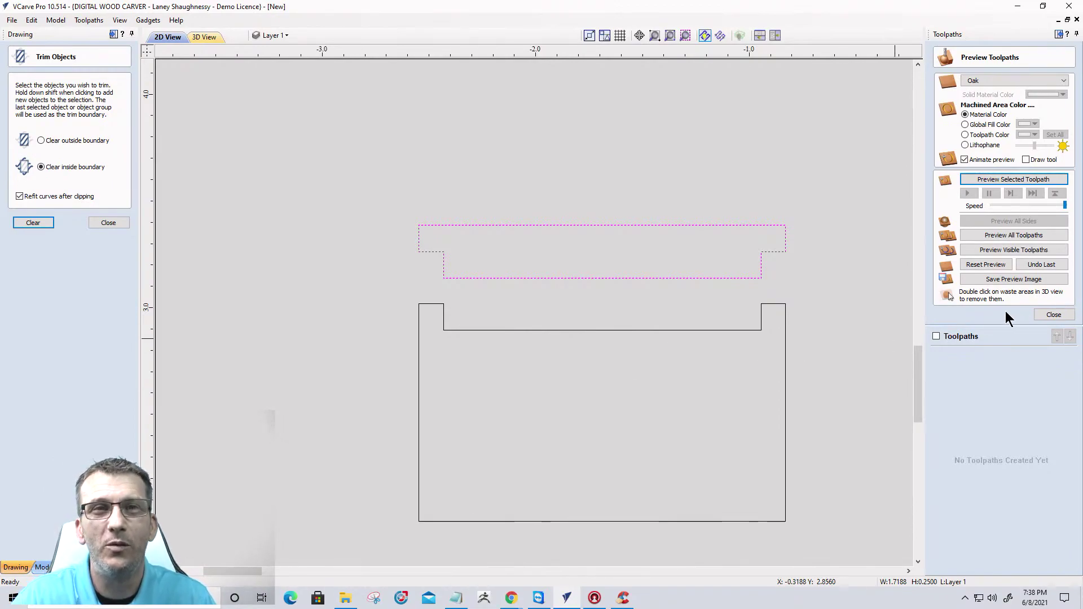
left_click(1047, 313)
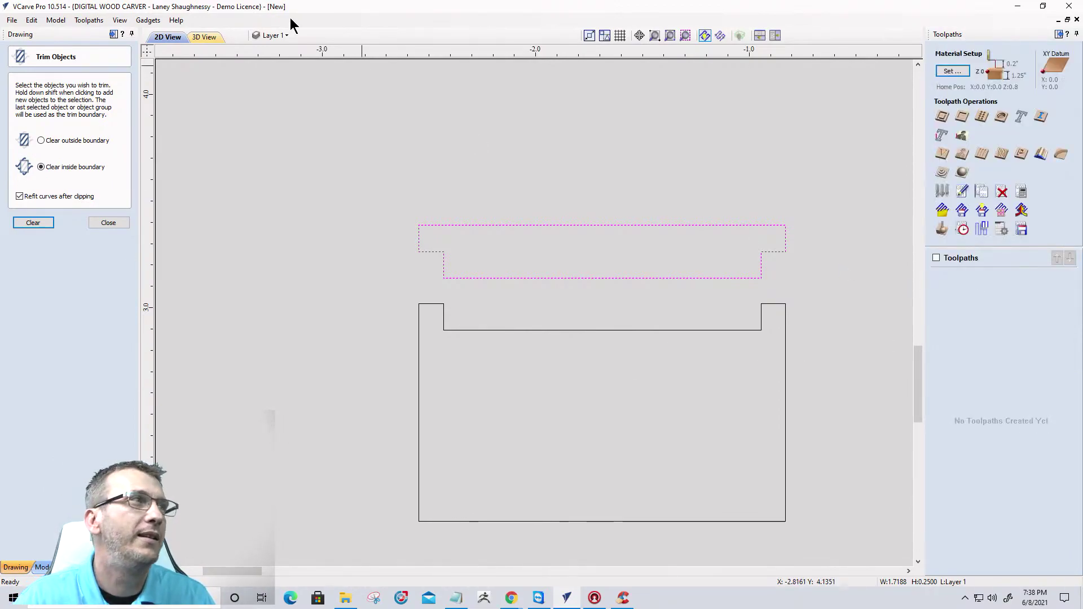
left_click(108, 224)
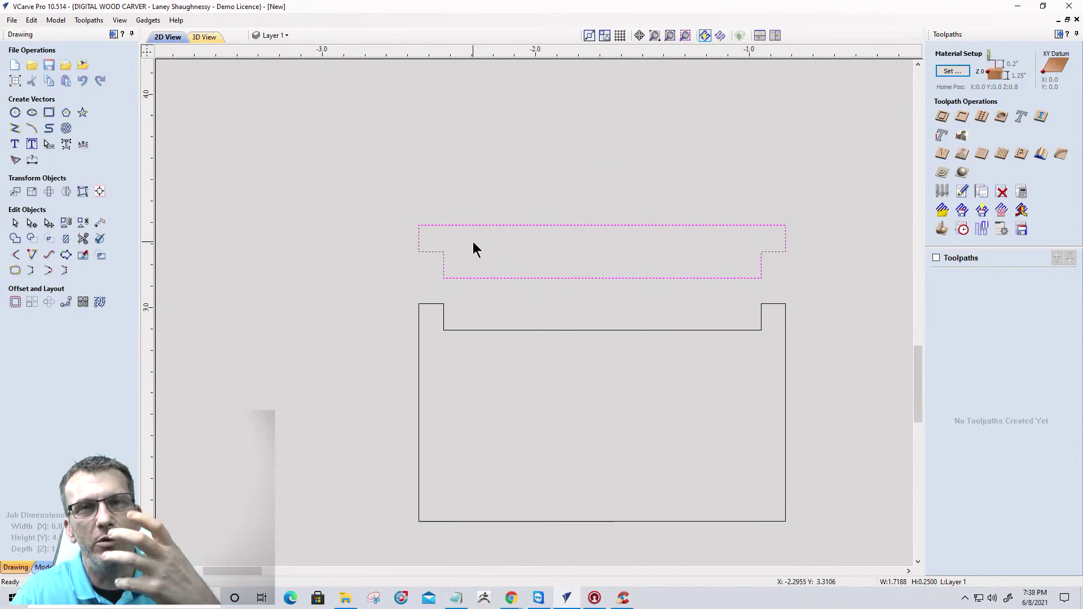
Draw a rectangle about 6.1 by 0.4 inch across the upper long edge of the rounded part.
scroll(473, 243, "up", 2)
scroll(473, 244, "down", 5)
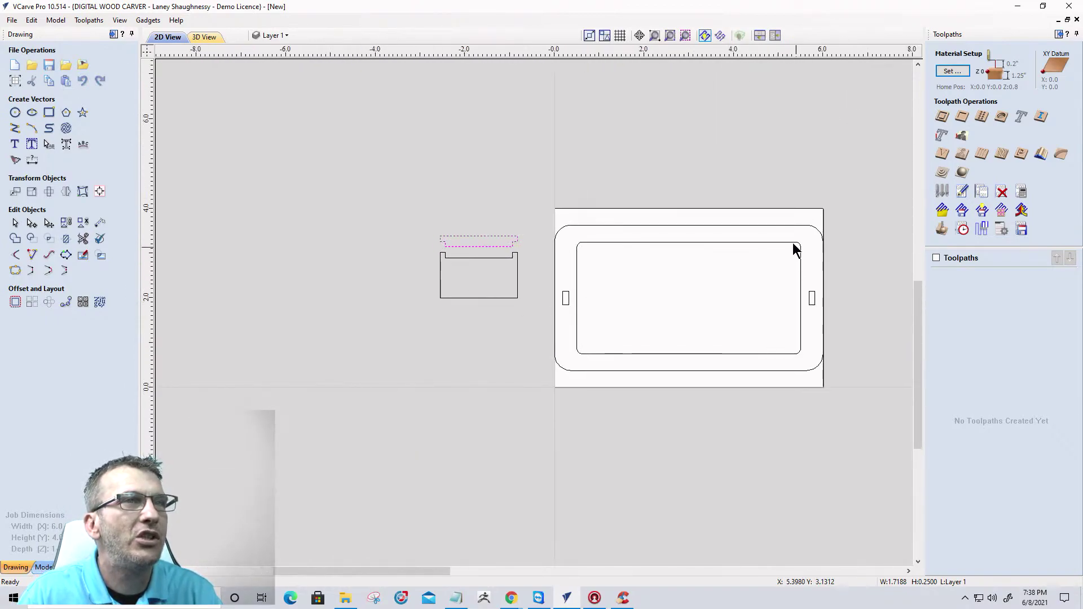
scroll(784, 225, "up", 2)
scroll(728, 262, "down", 1)
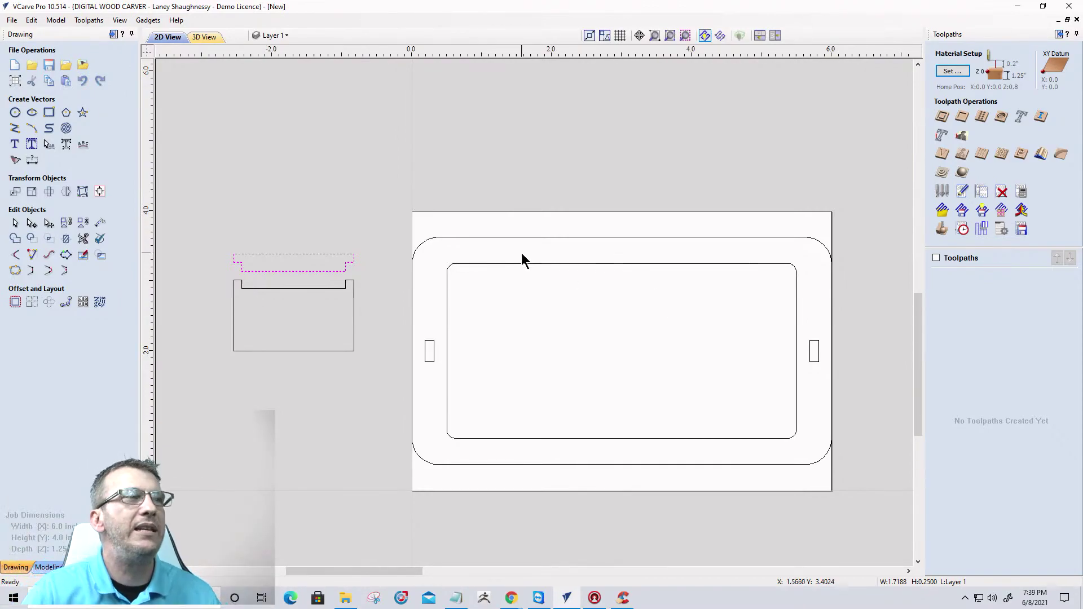
scroll(290, 265, "up", 5)
scroll(542, 246, "down", 6)
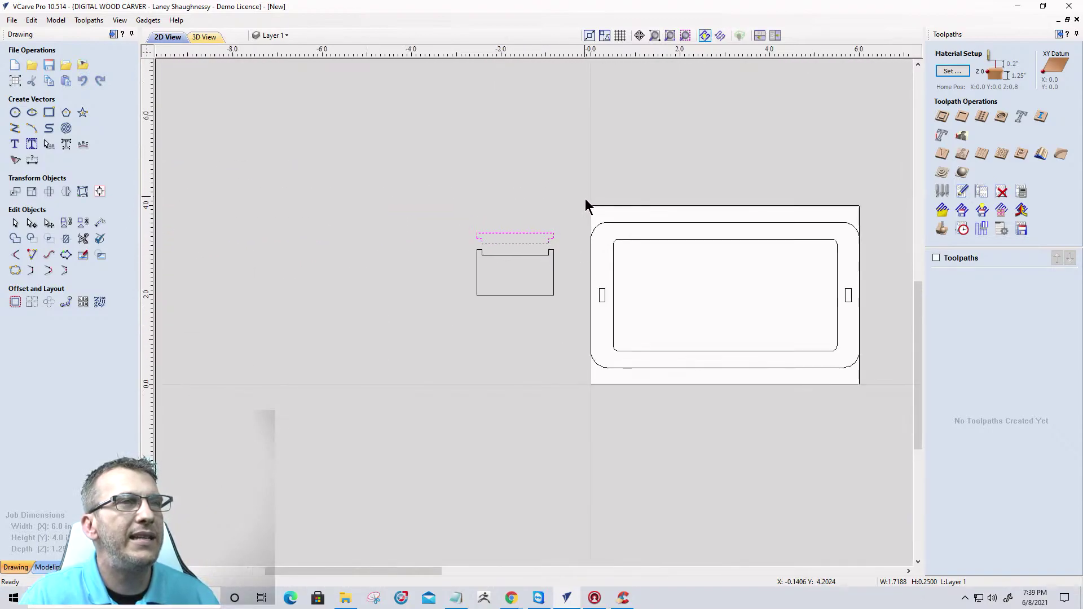
scroll(550, 203, "up", 2)
scroll(546, 195, "down", 1)
left_click(50, 113)
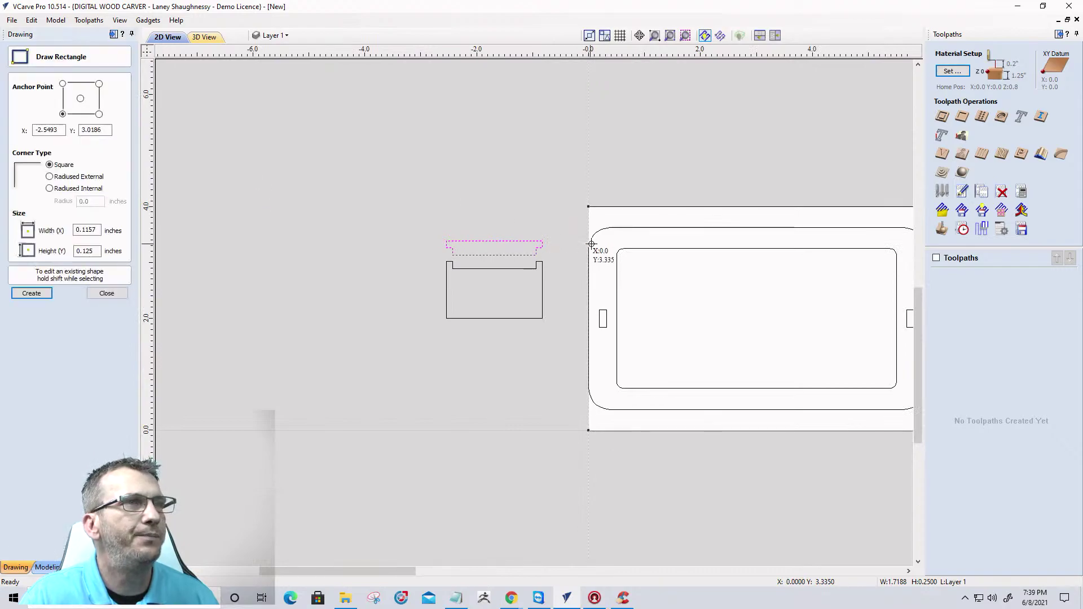
scroll(584, 231, "down", 2)
left_click_drag(588, 224, 807, 238)
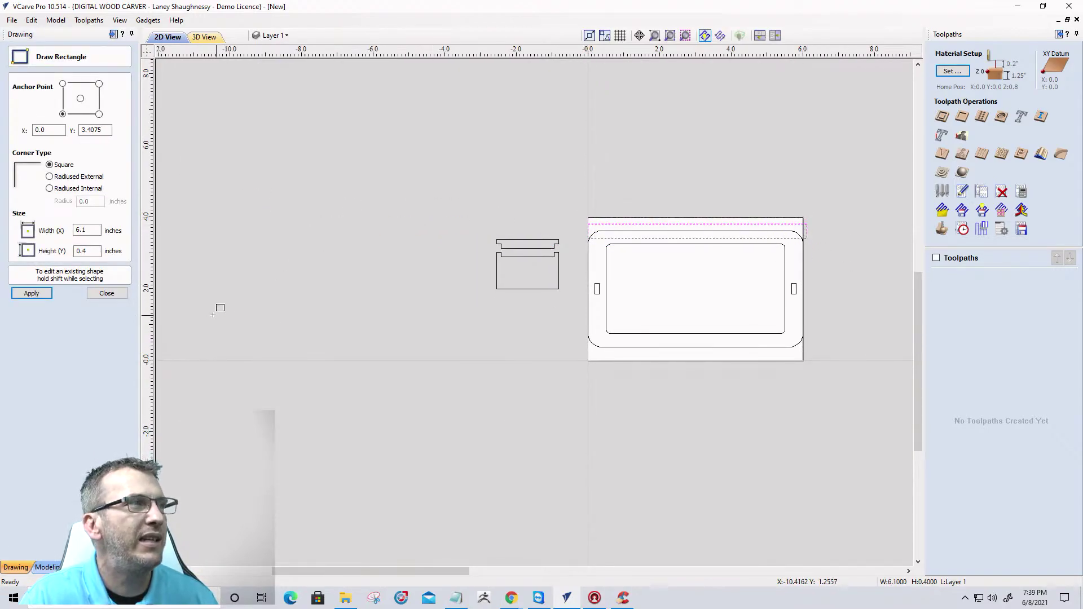
left_click(107, 293)
scroll(709, 210, "up", 2)
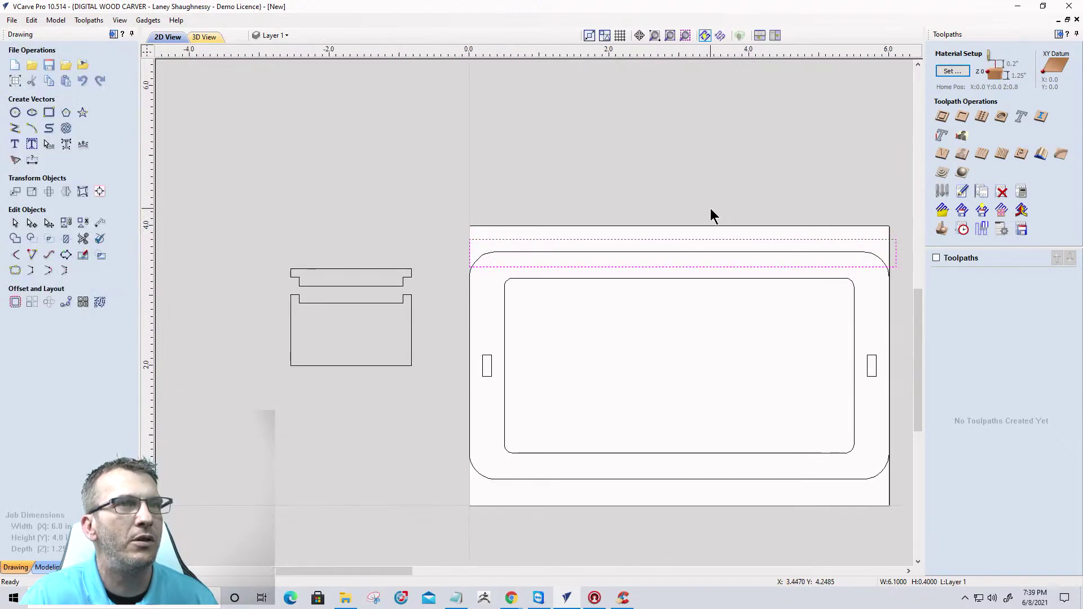
scroll(711, 213, "up", 1)
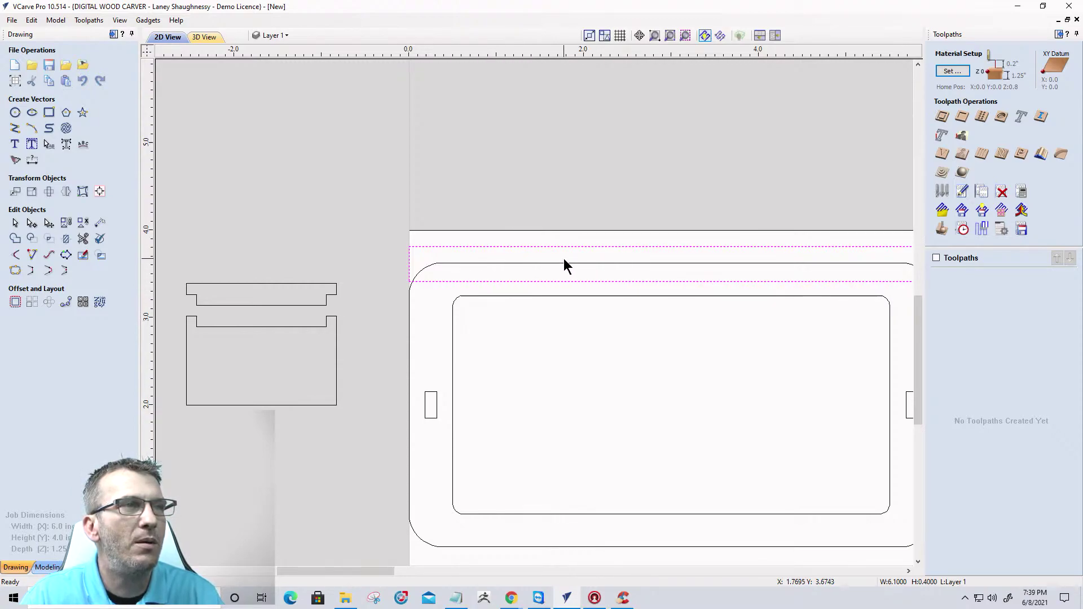
Draw a vertical reference line about 0.375 inch long across the upper wall, from the outer outline to the inner pocket.
left_click(614, 295)
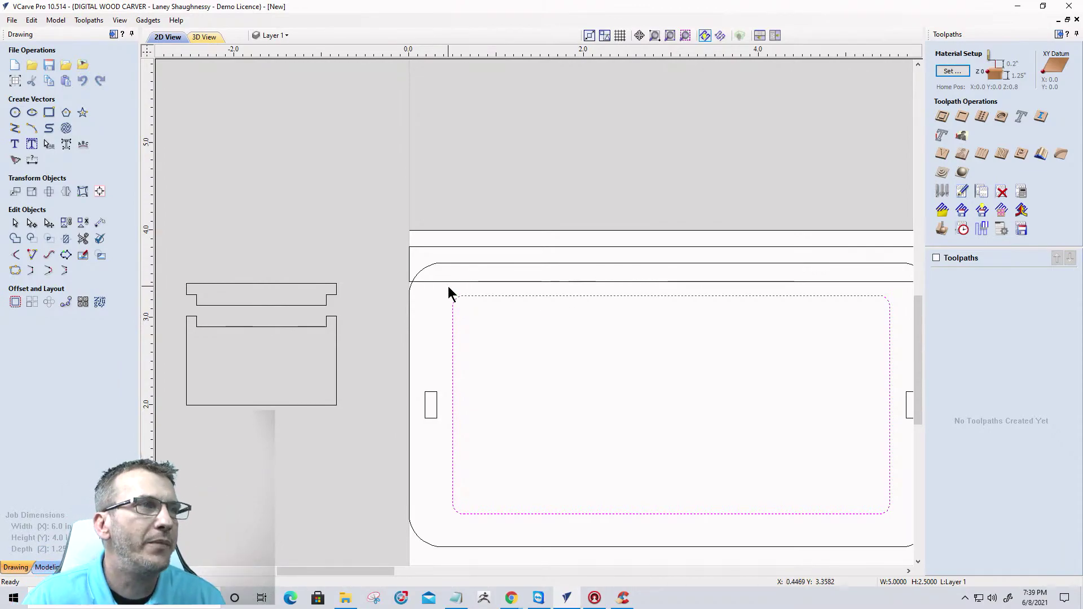
scroll(445, 289, "up", 2)
scroll(316, 243, "down", 4)
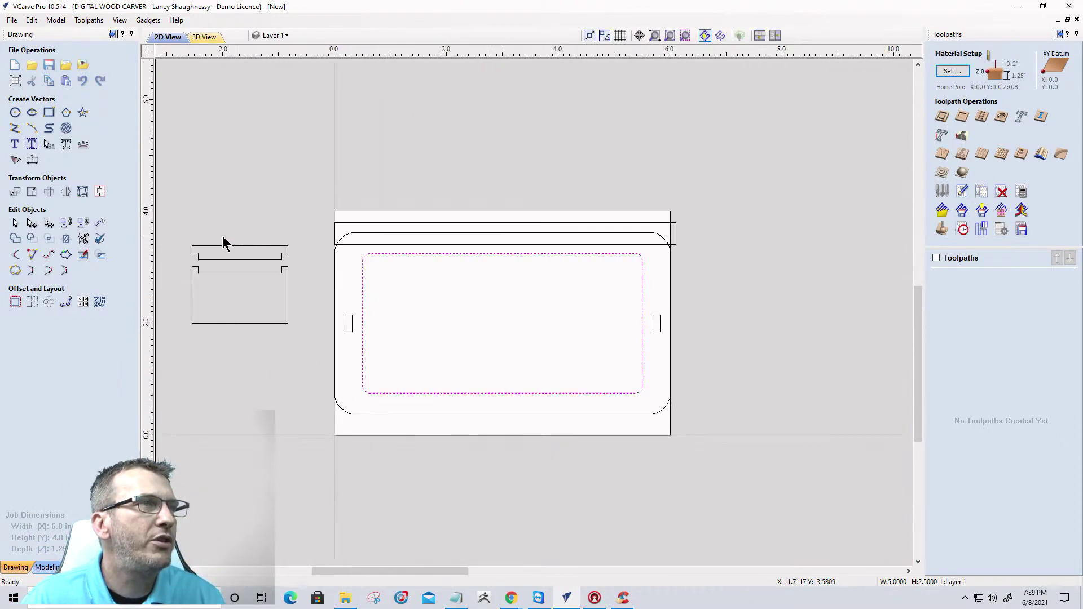
left_click(14, 129)
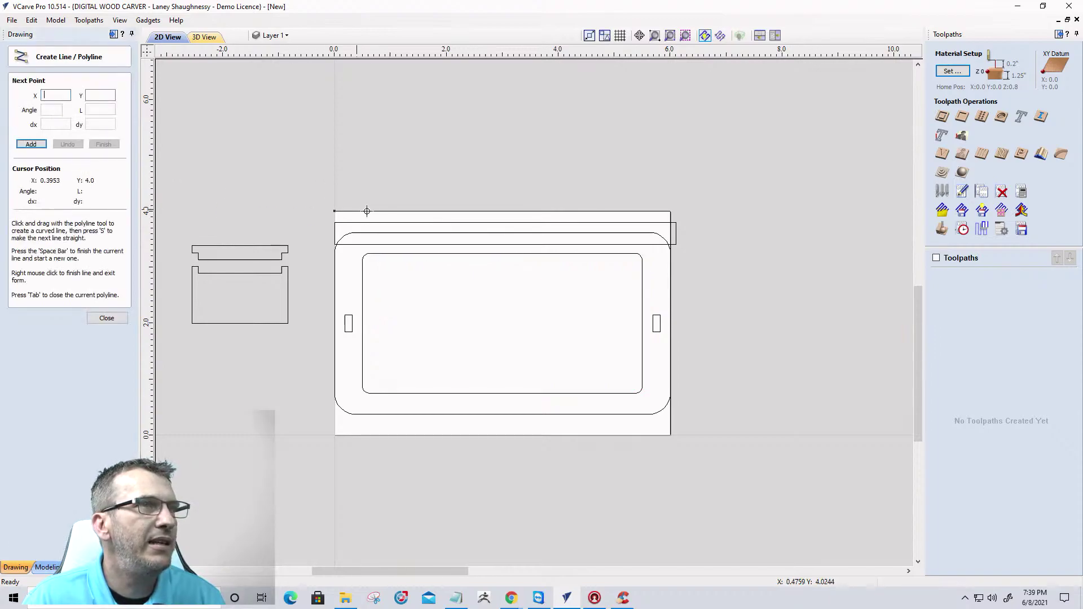
scroll(353, 211, "up", 4)
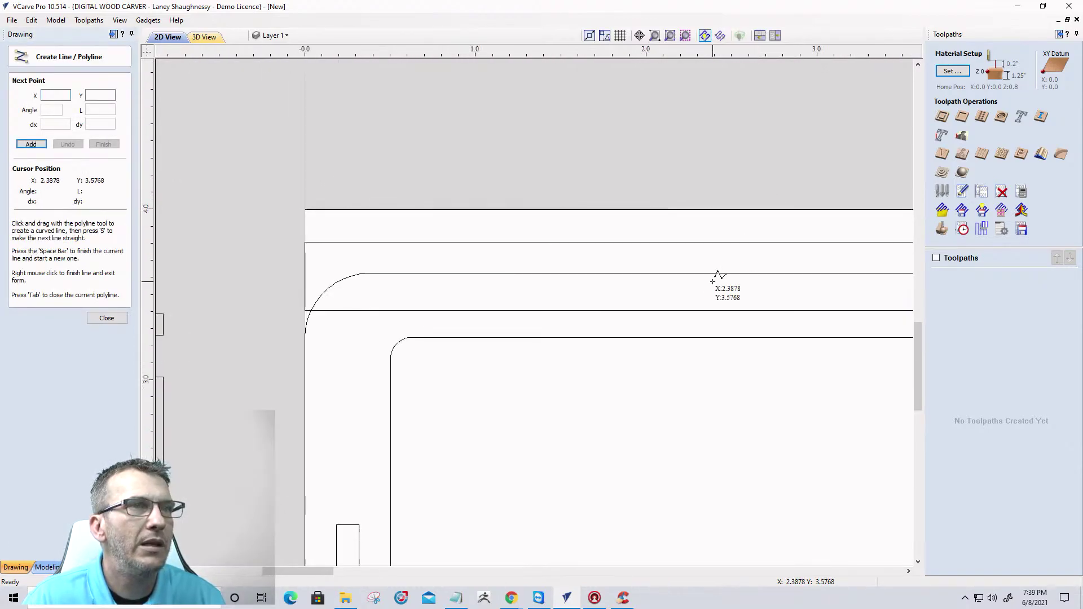
scroll(666, 271, "down", 1)
left_click(738, 274)
left_click(738, 325)
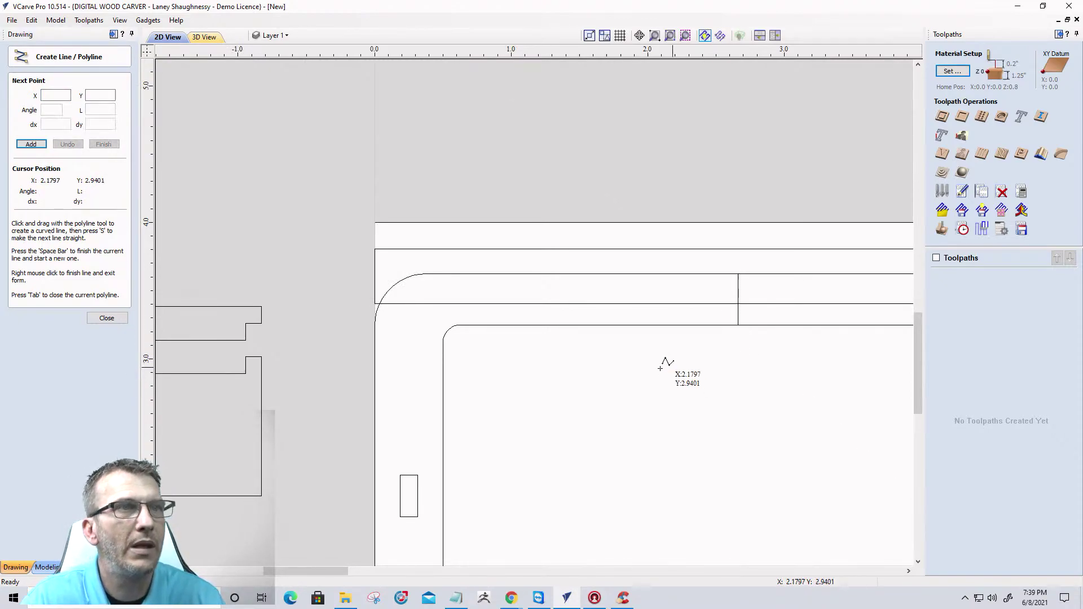
left_click(107, 318)
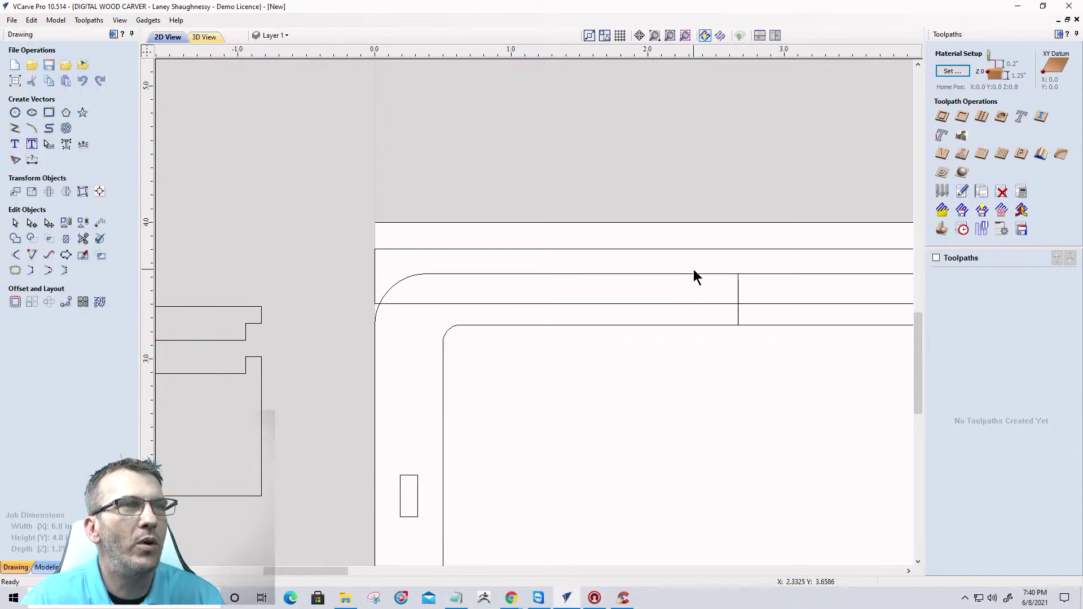
Move the long rectangle so the middle of its lower edge sits on the reference line's midpoint.
left_click(577, 249)
left_click(577, 249)
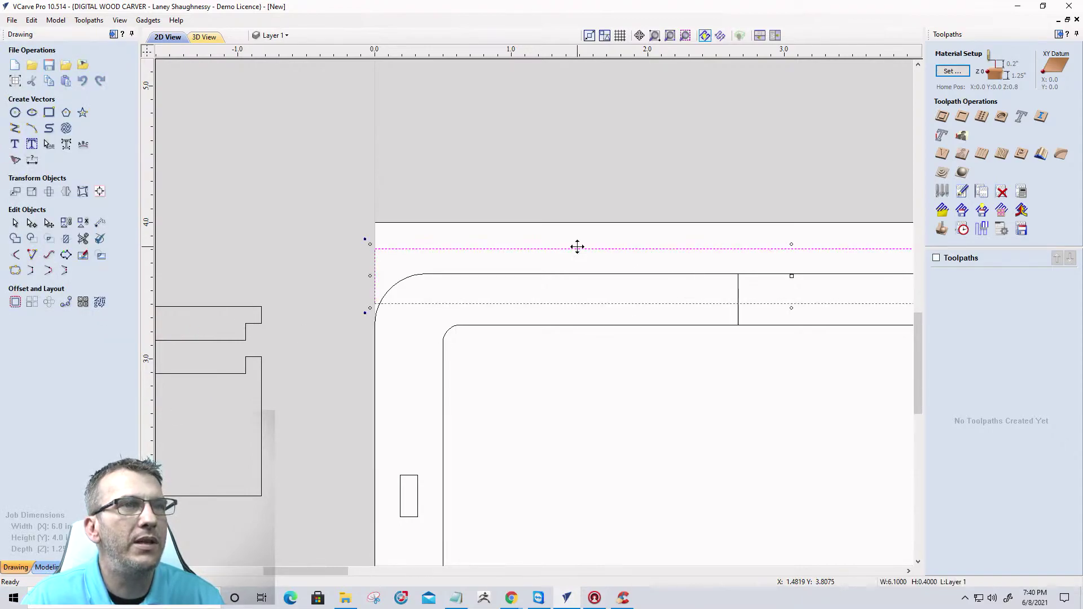
left_click_drag(793, 303, 737, 297)
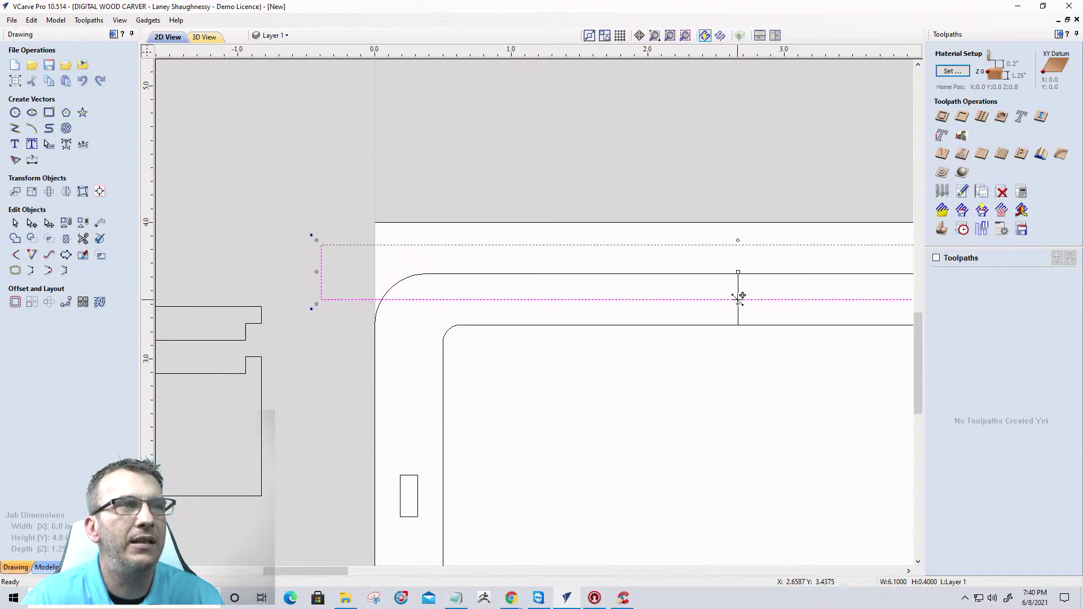
scroll(645, 297, "down", 4)
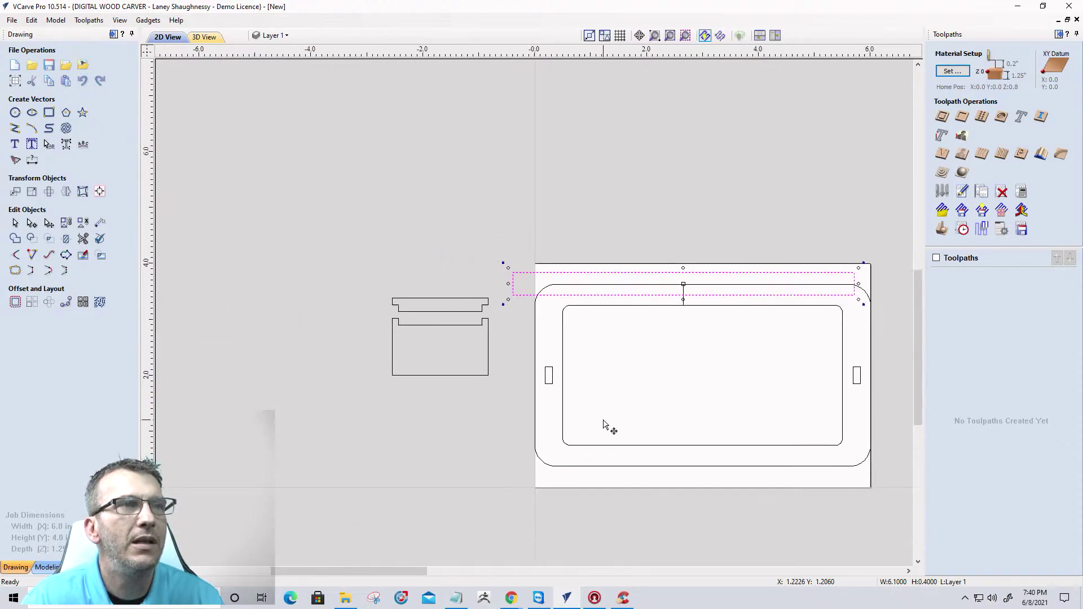
Center the long rectangle horizontally in the material and delete the vertical reference line.
left_click(99, 193)
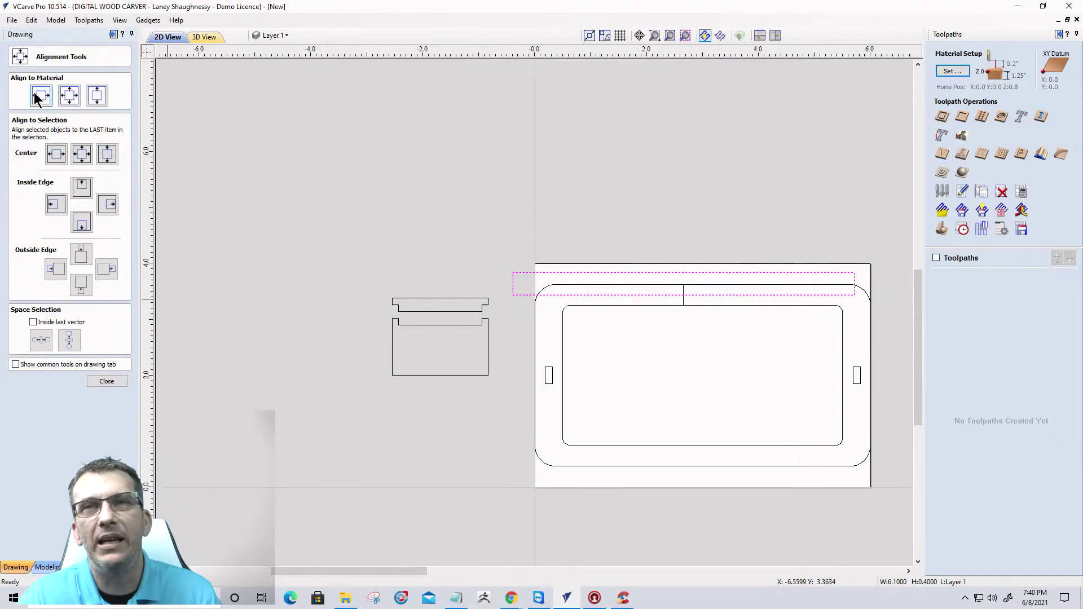
left_click(35, 97)
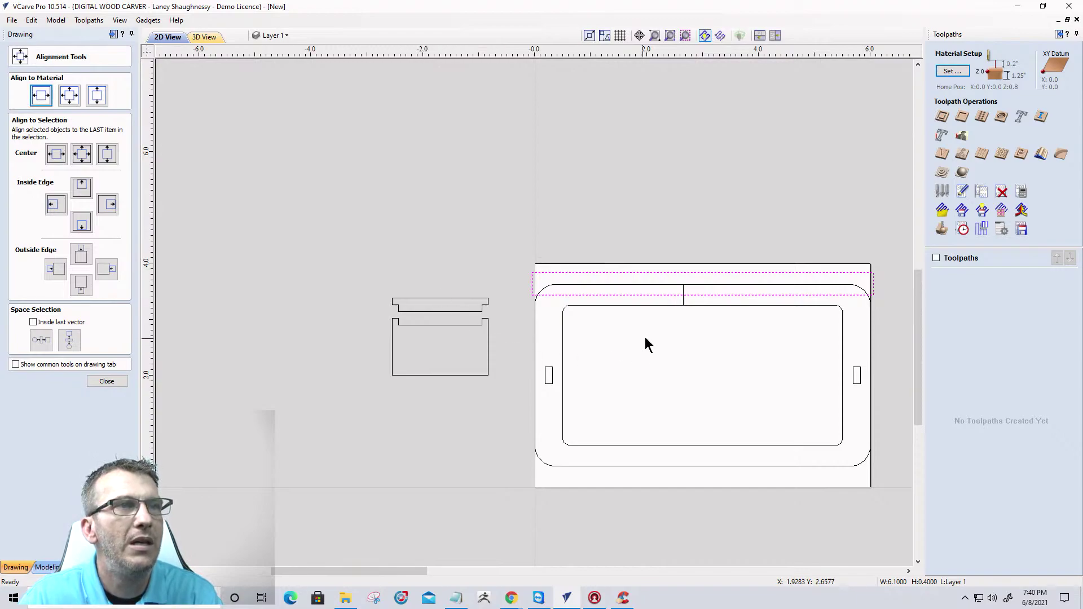
left_click(684, 301)
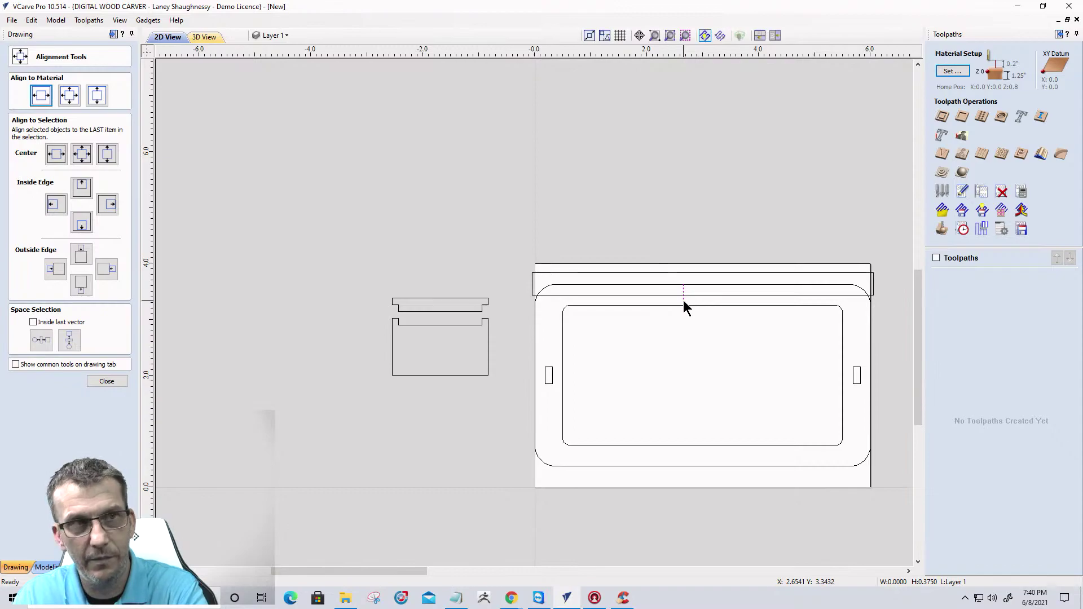
key("Delete")
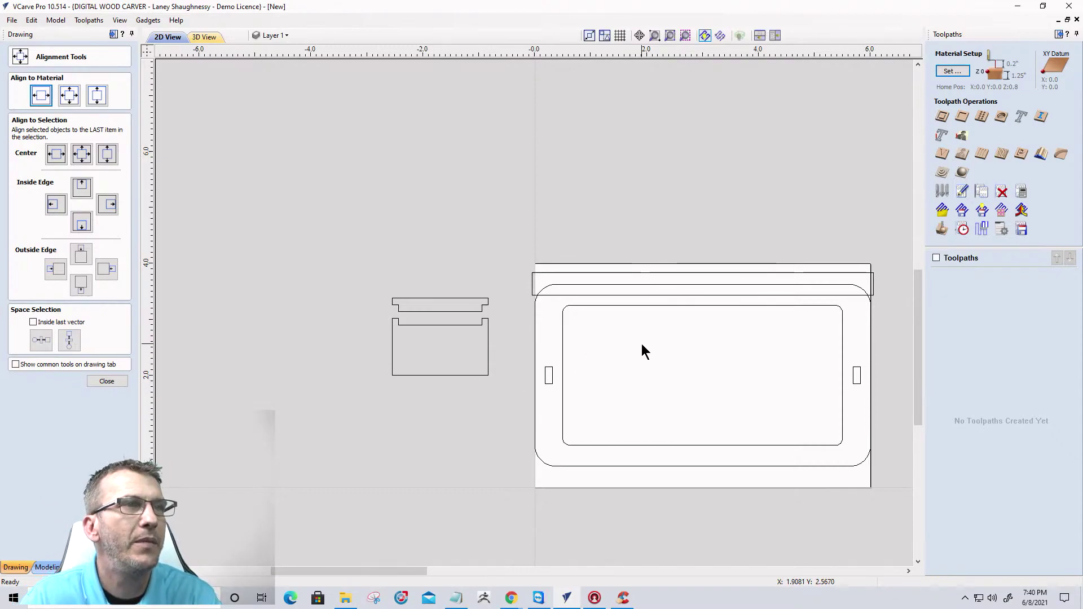
Create a vertically flipped mirror copy of the long rectangle about the job center, covering the opposite long edge.
scroll(653, 294, "up", 1)
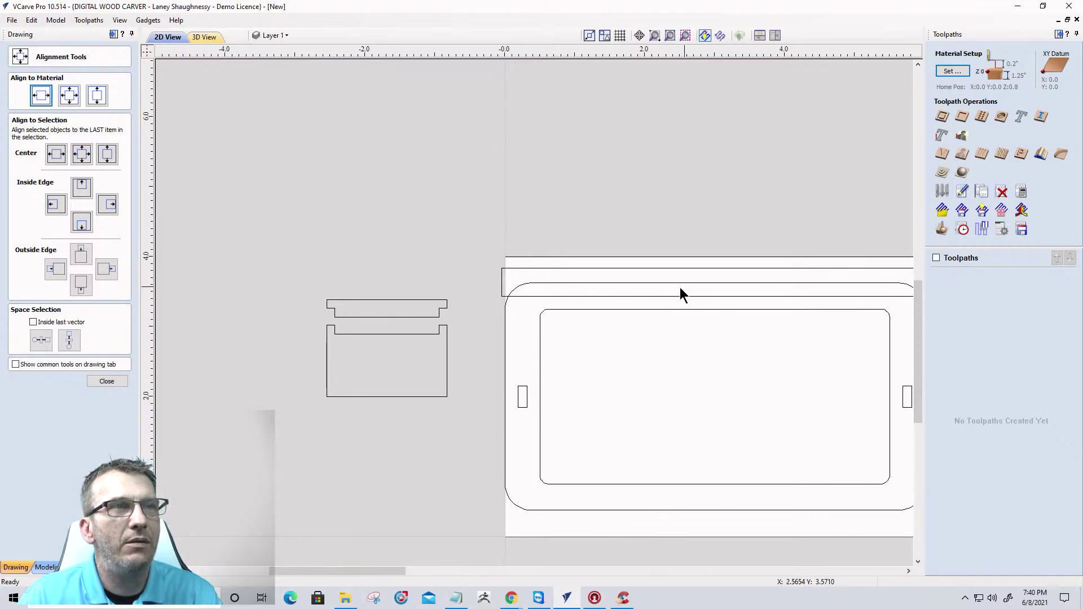
left_click(601, 269)
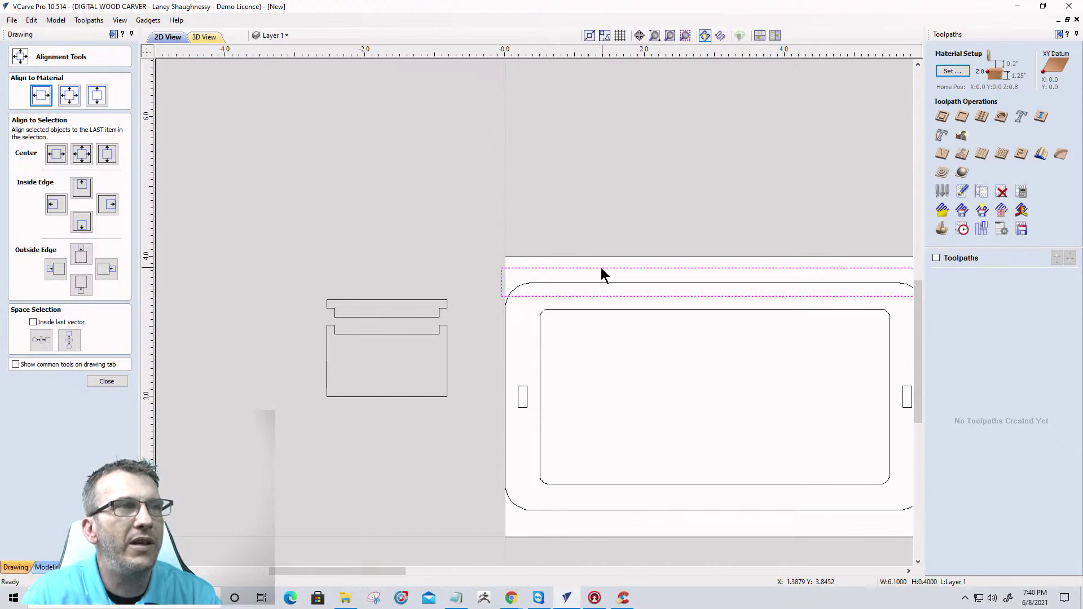
left_click(107, 382)
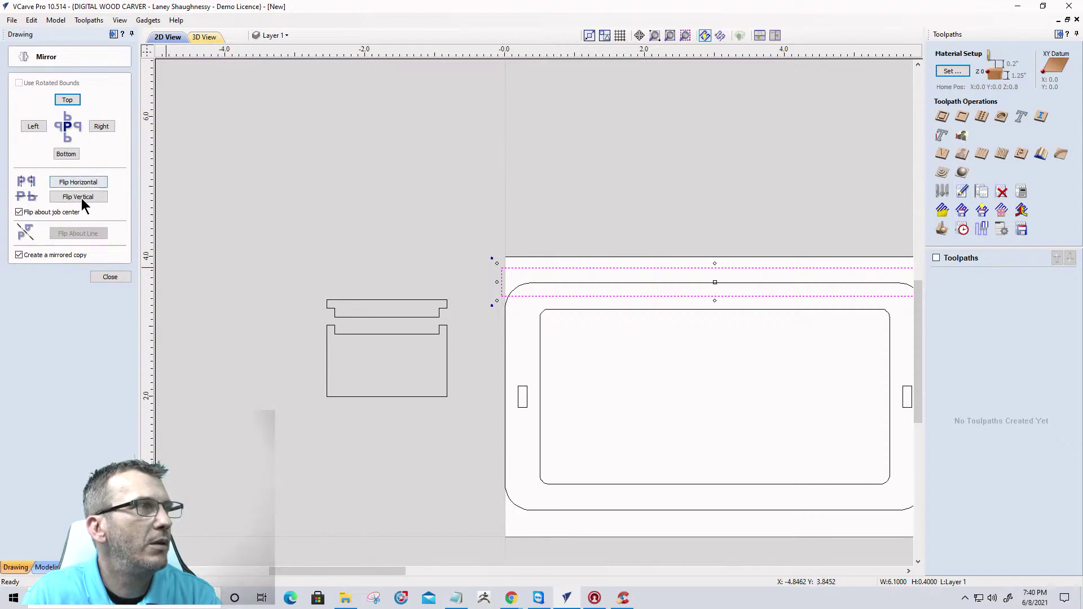
left_click(79, 197)
scroll(510, 240, "down", 2)
scroll(741, 404, "up", 1)
scroll(741, 404, "up", 1)
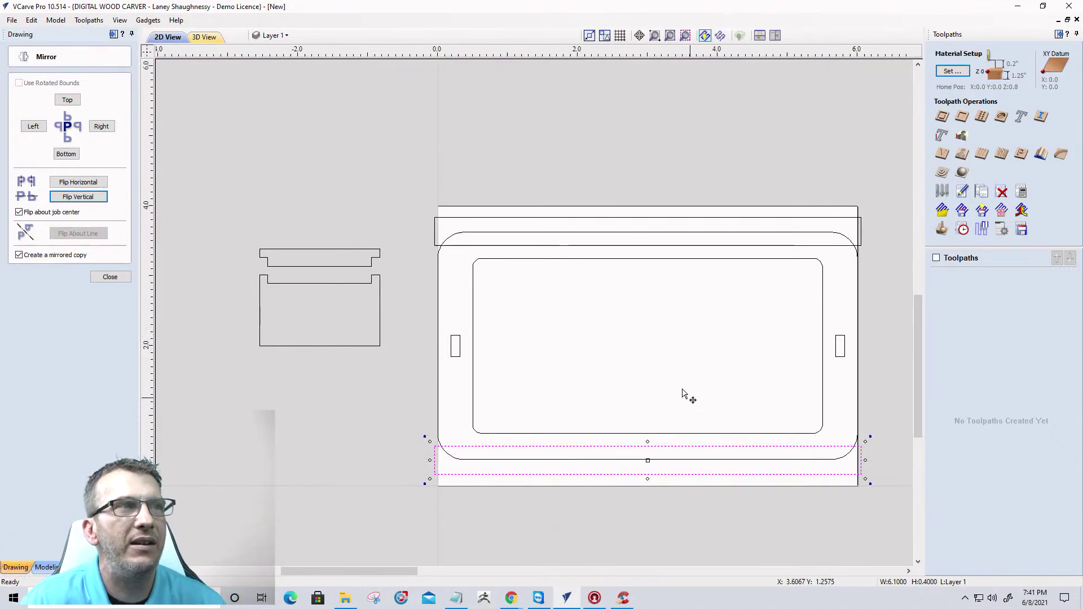
Draw a 6.1 x 2.875 inch square-cornered rectangle spanning the gap between the two long edge rectangles.
left_click(110, 276)
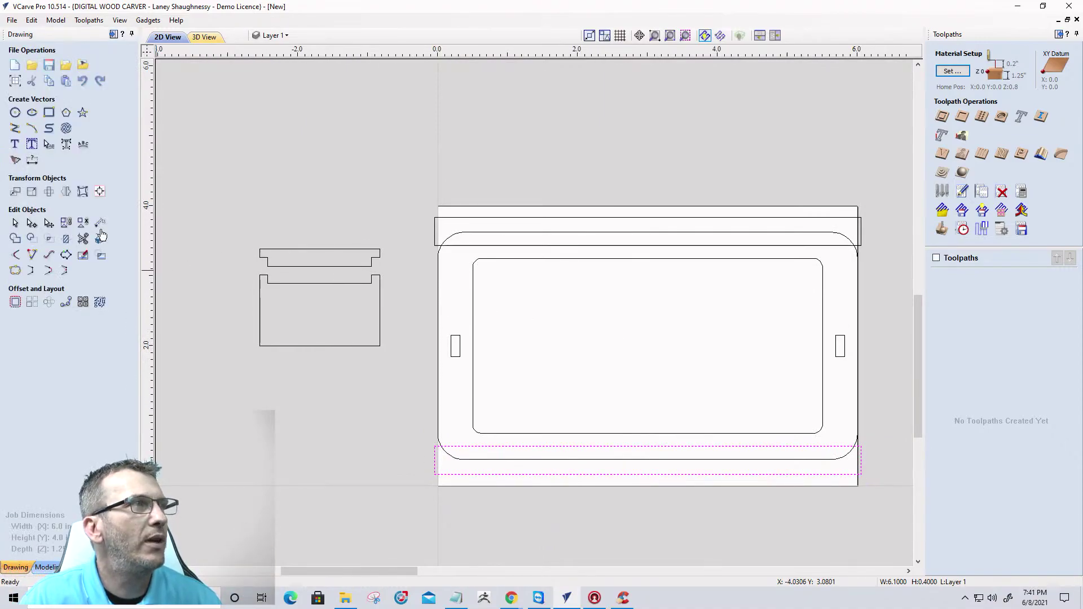
left_click(48, 112)
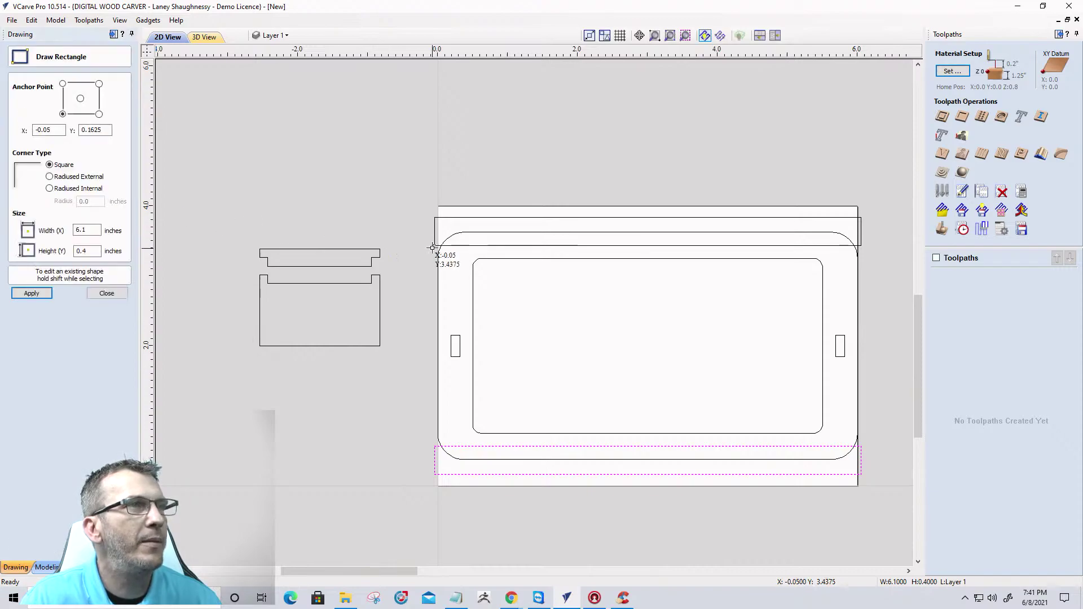
mouse_move(433, 245)
left_mouse_down()
mouse_move(621, 313)
mouse_move(861, 323)
mouse_move(881, 423)
mouse_move(862, 447)
left_mouse_up()
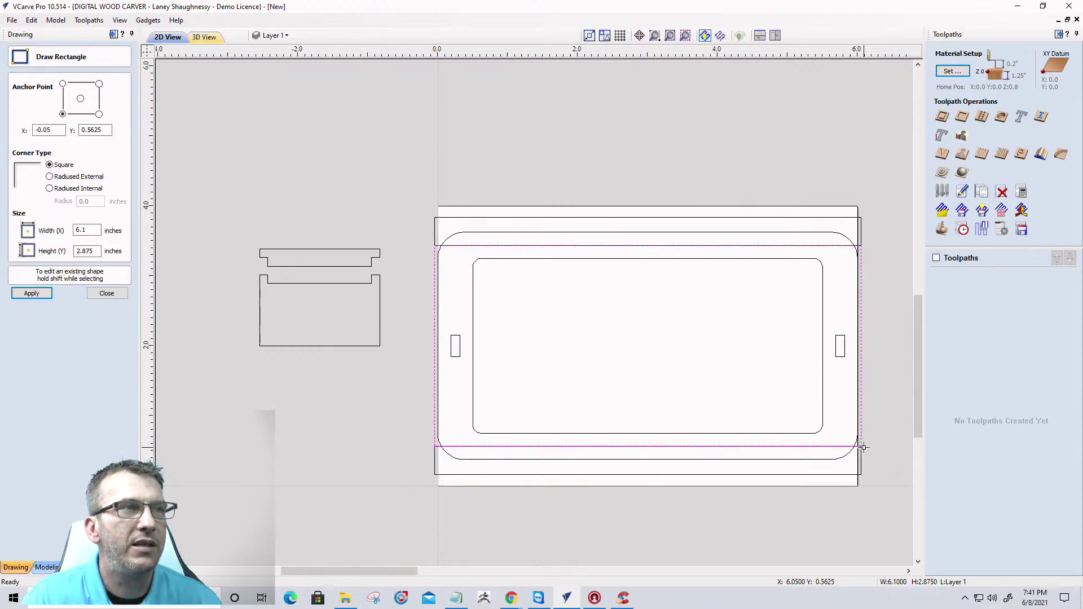
left_click(93, 296)
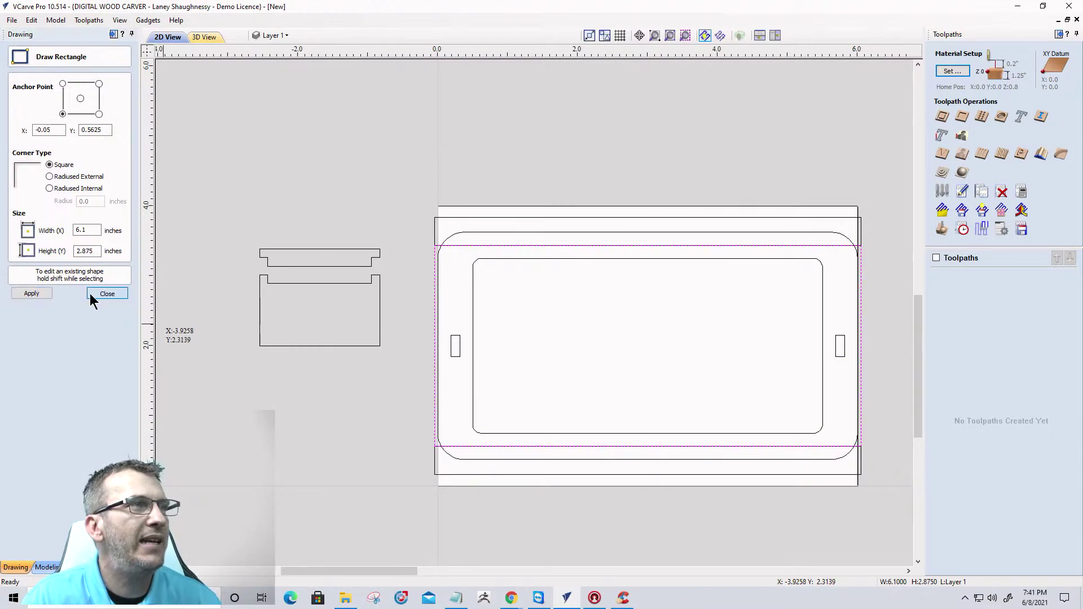
Delete the two long edge rectangles, leaving the wide rectangle between them.
left_click(434, 224)
key("Escape")
left_click(435, 474)
key("Delete")
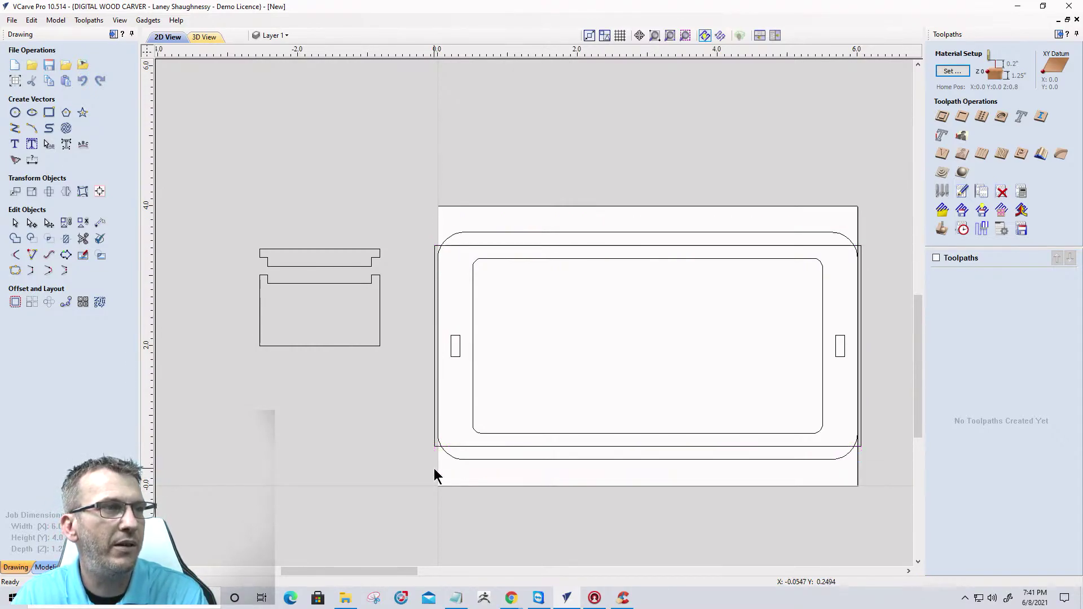
Examine the inner pocket and magnet pocket outlines, plus the notched lid and box profiles beside the material.
scroll(801, 516, "up", 1)
scroll(802, 516, "up", 1)
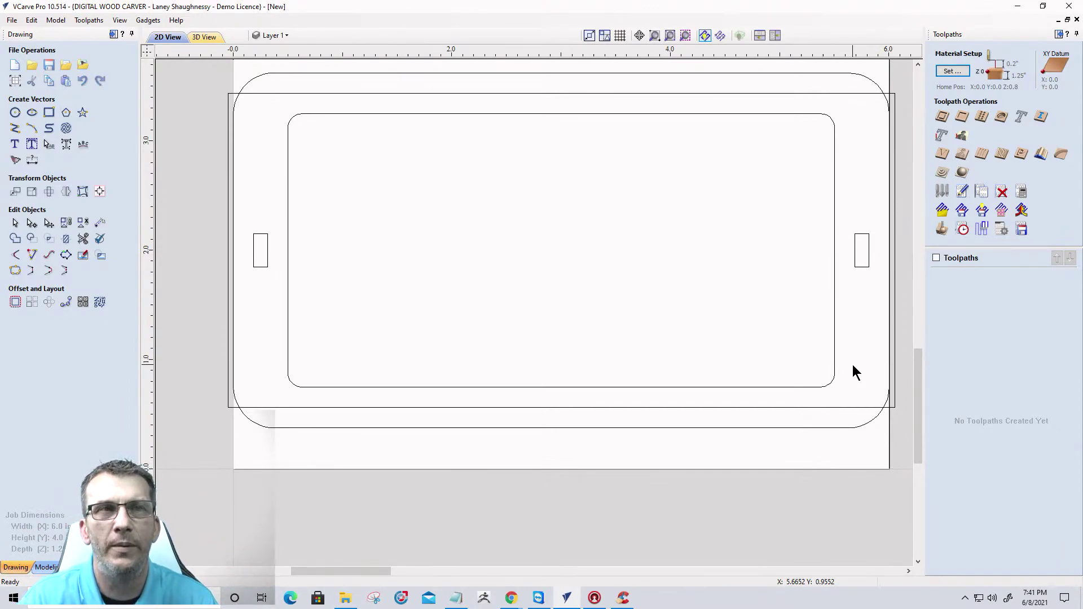
left_click(834, 204)
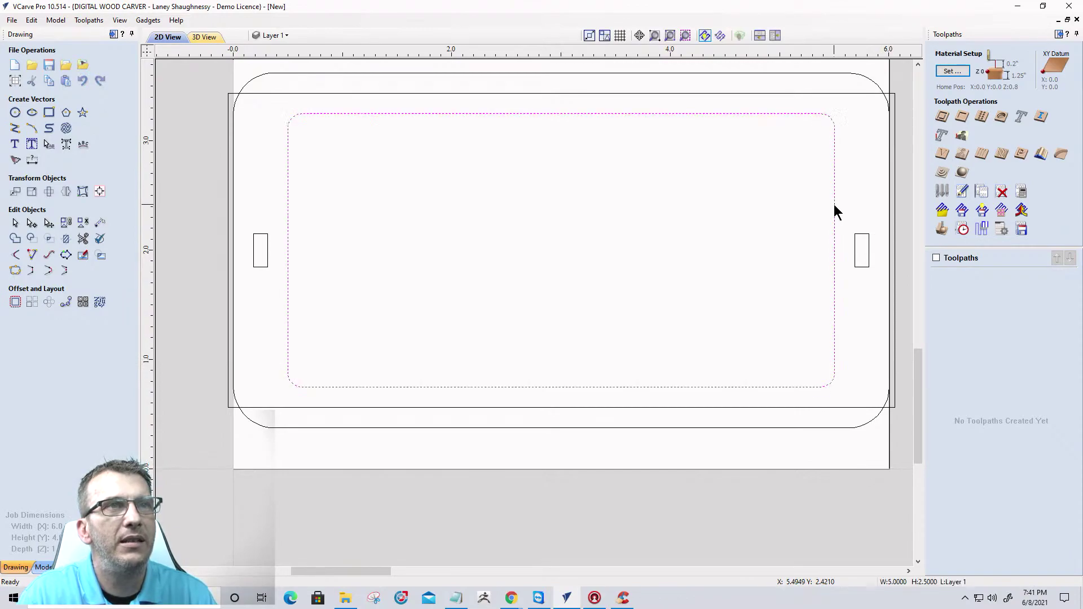
left_click(864, 233)
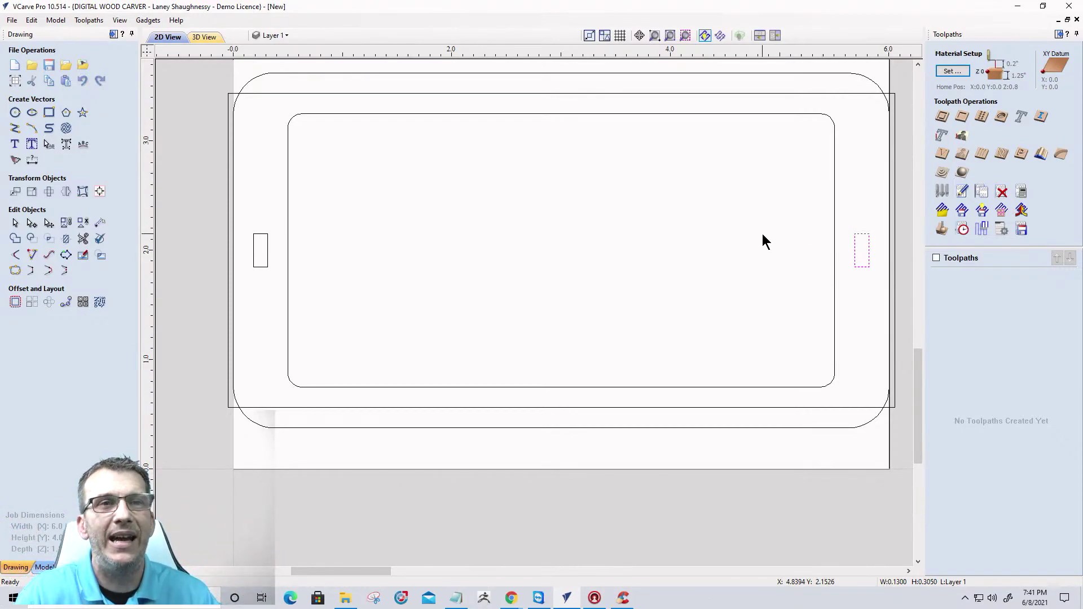
scroll(840, 266, "down", 2)
scroll(883, 238, "up", 1)
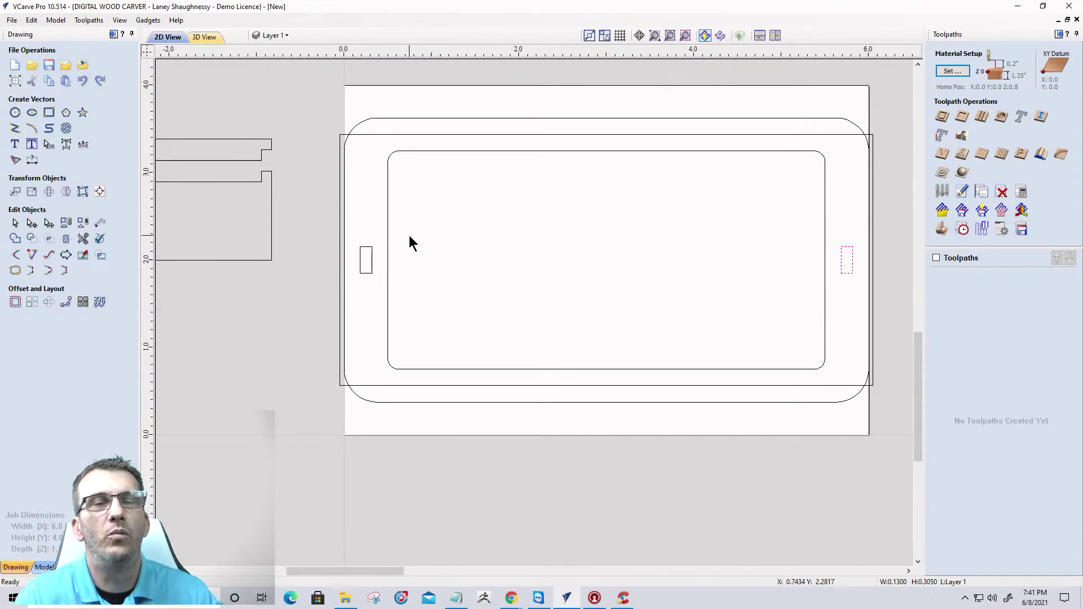
scroll(587, 283, "down", 2)
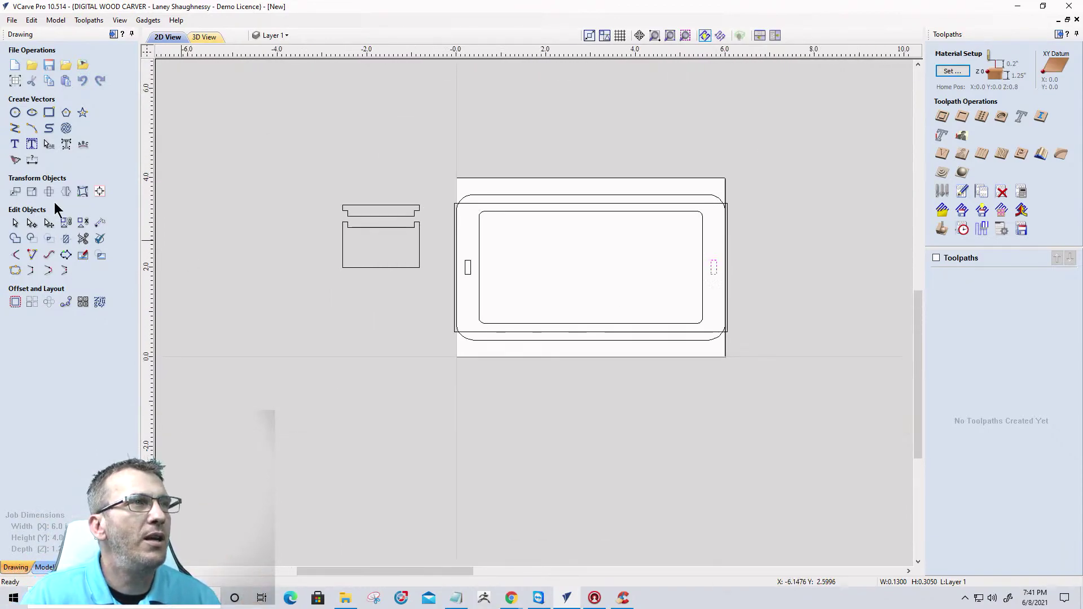
scroll(388, 208, "up", 6)
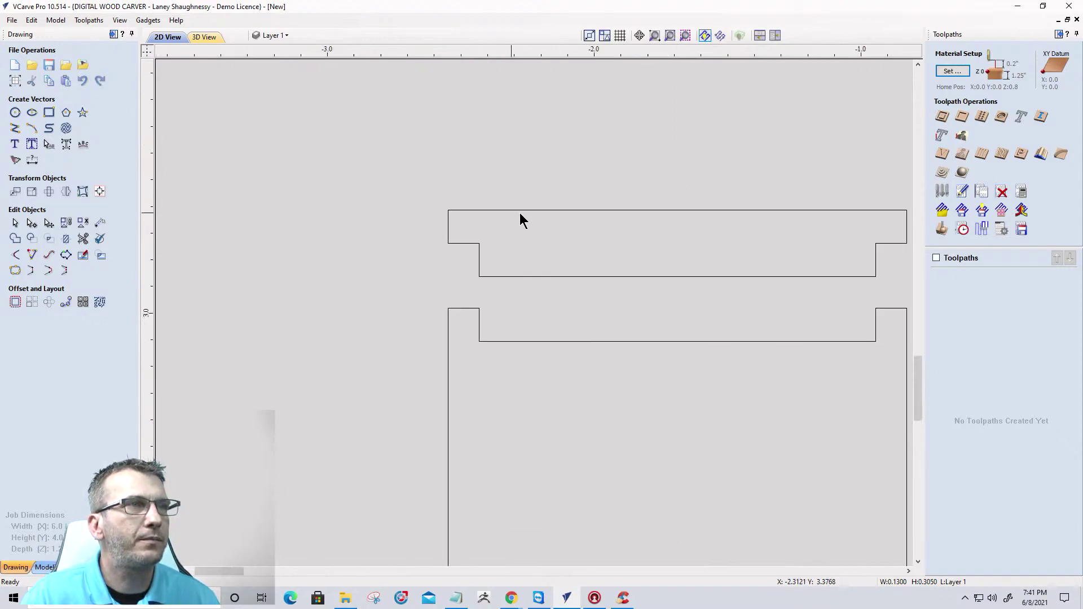
left_click(527, 211)
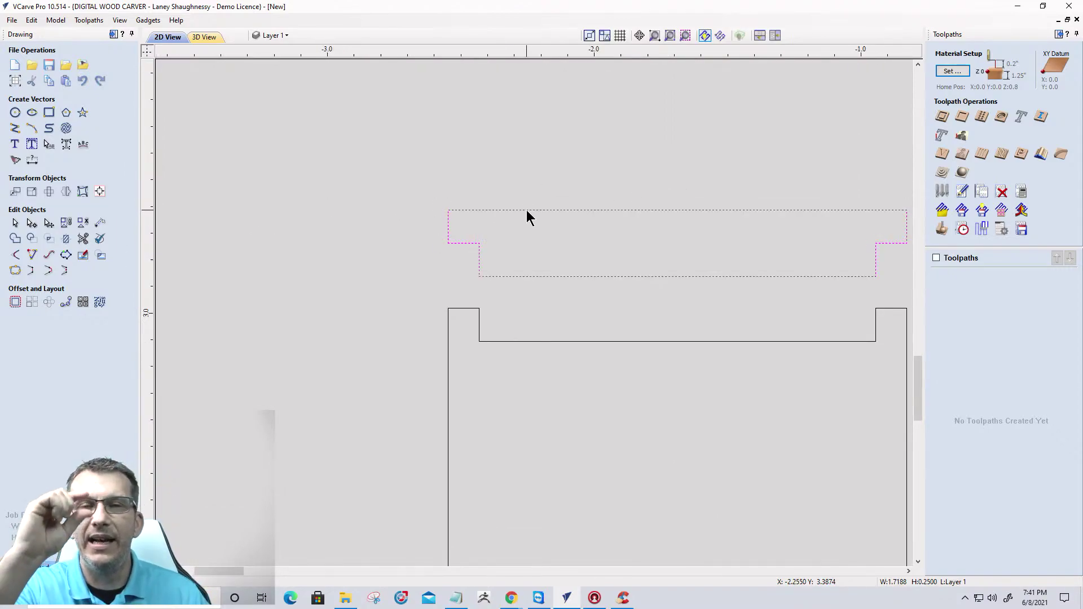
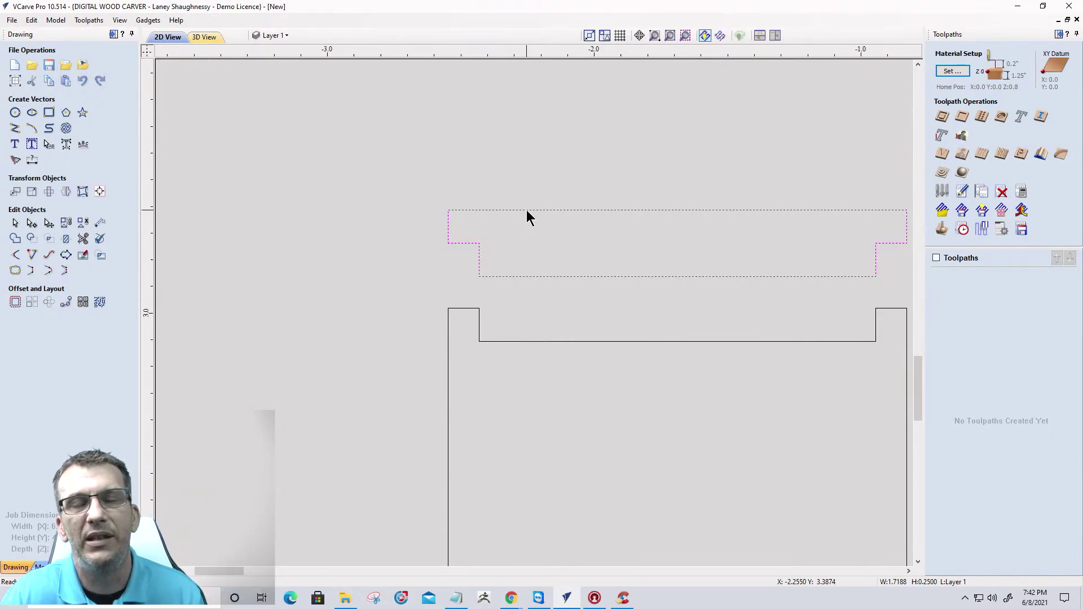
scroll(445, 218, "down", 1)
scroll(489, 225, "up", 3)
scroll(387, 203, "up", 1)
scroll(487, 249, "down", 1)
scroll(478, 238, "up", 1)
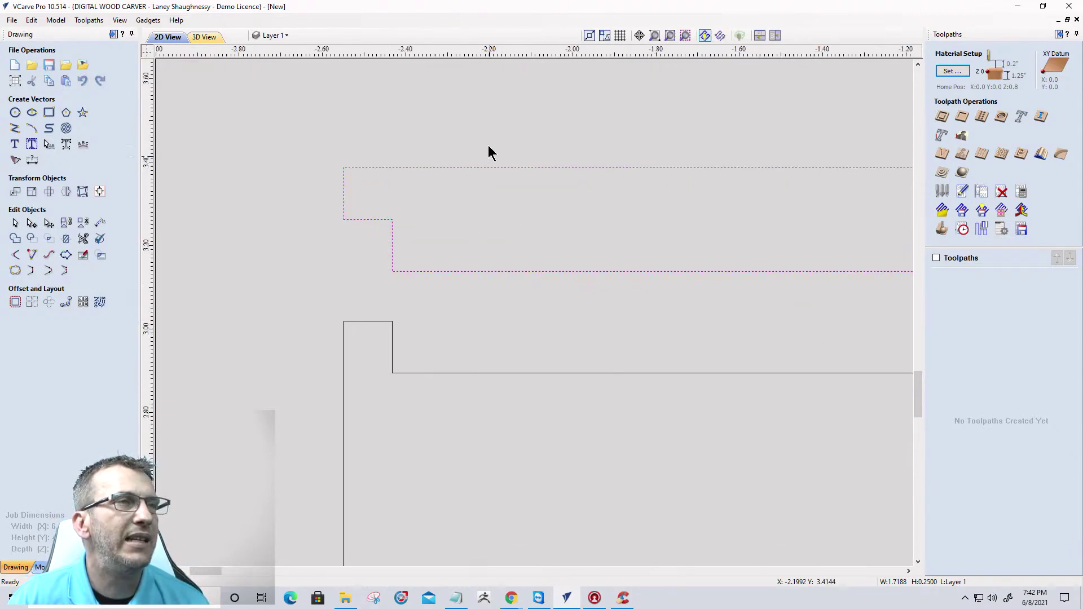
scroll(491, 263, "down", 1)
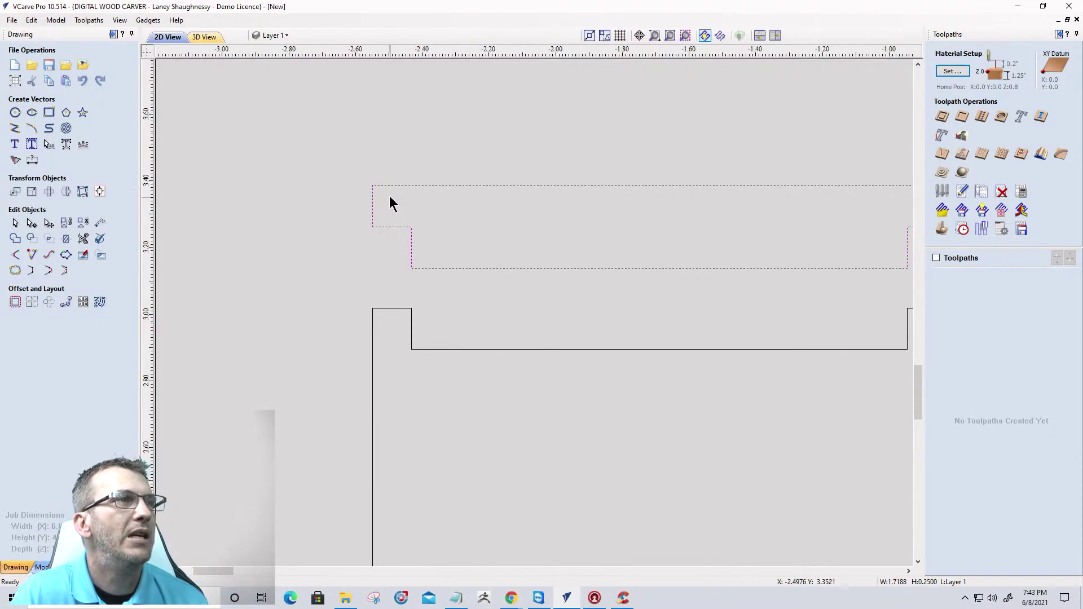
scroll(256, 270, "down", 3)
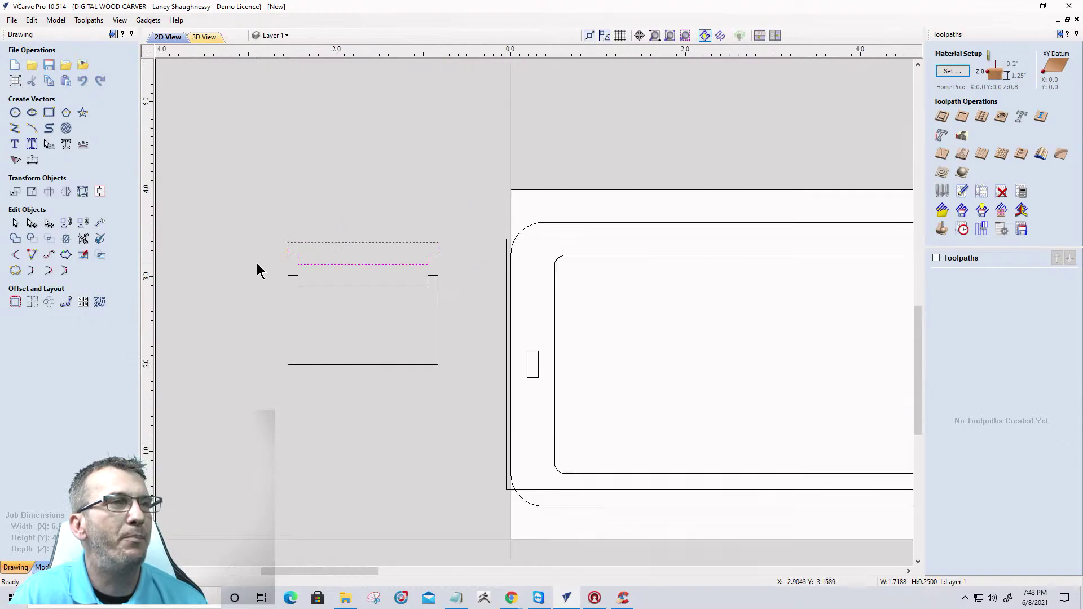
Calculate a pocket toolpath 0.1875 inches deep for the wide recess rectangle, using the 0.25 inch end mill and Offset clearing.
left_click(507, 250)
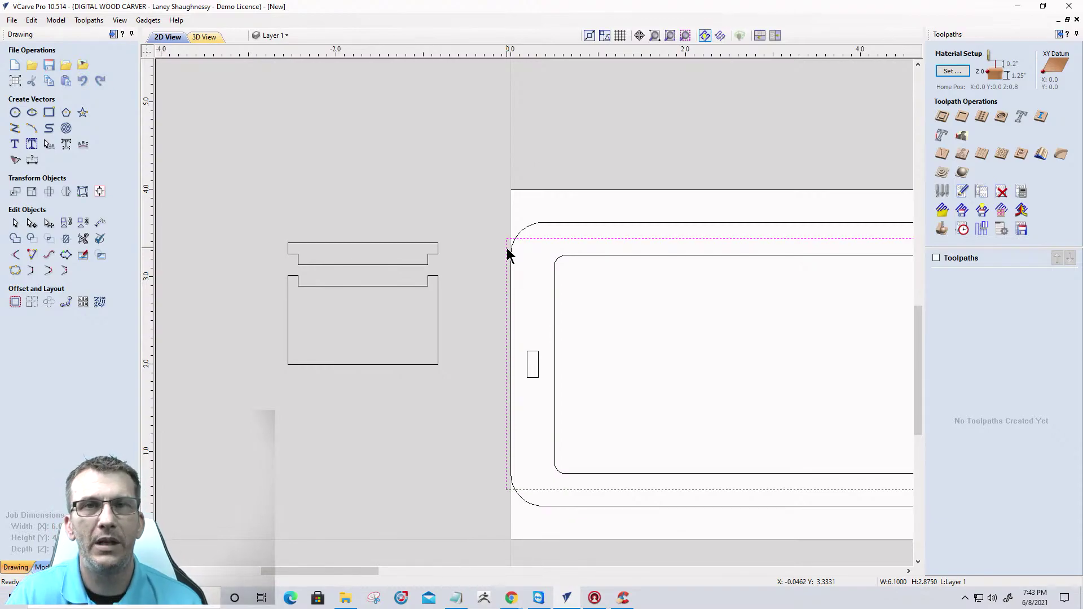
scroll(489, 269, "down", 2)
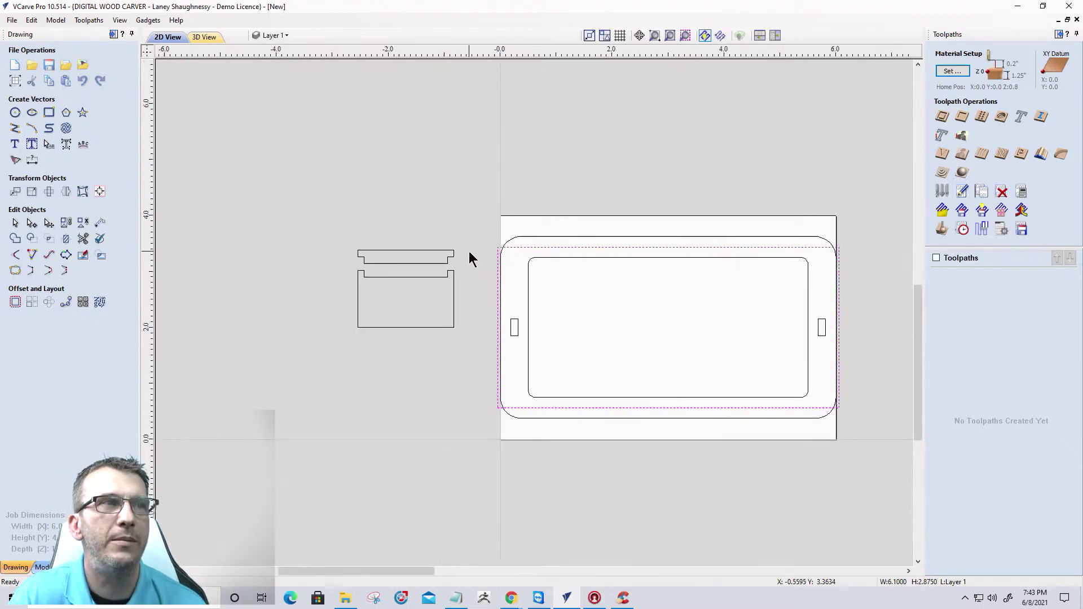
left_click(114, 36)
scroll(763, 339, "up", 1)
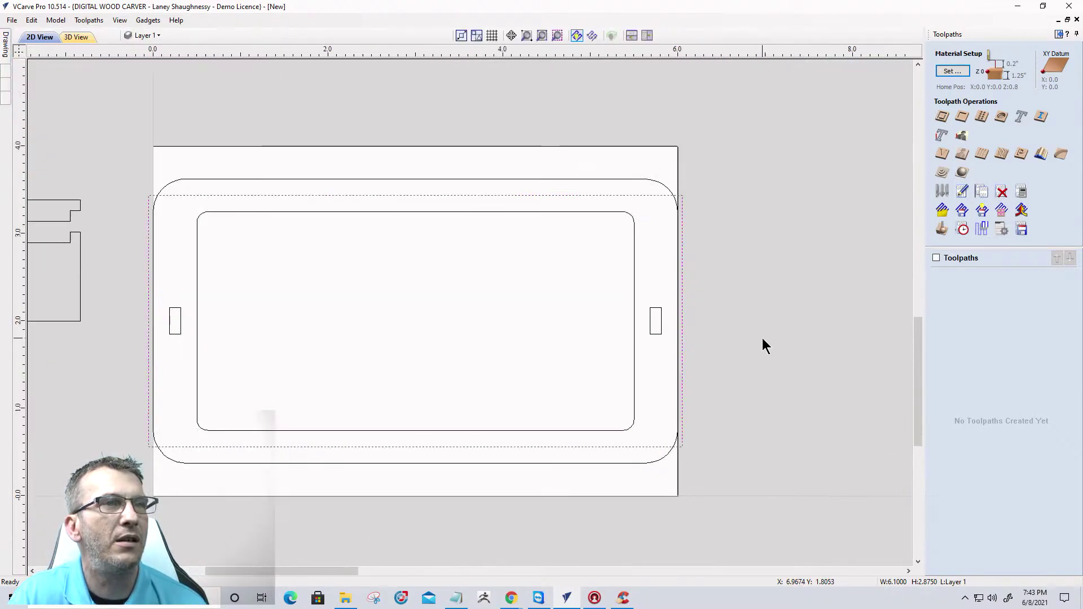
scroll(763, 346, "up", 1)
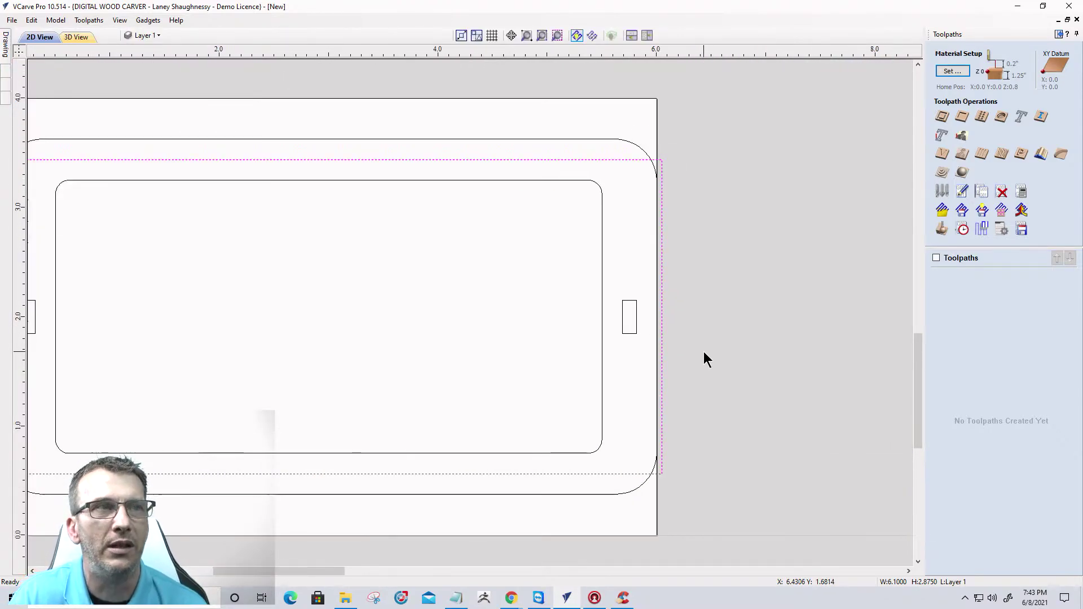
scroll(784, 354, "down", 1)
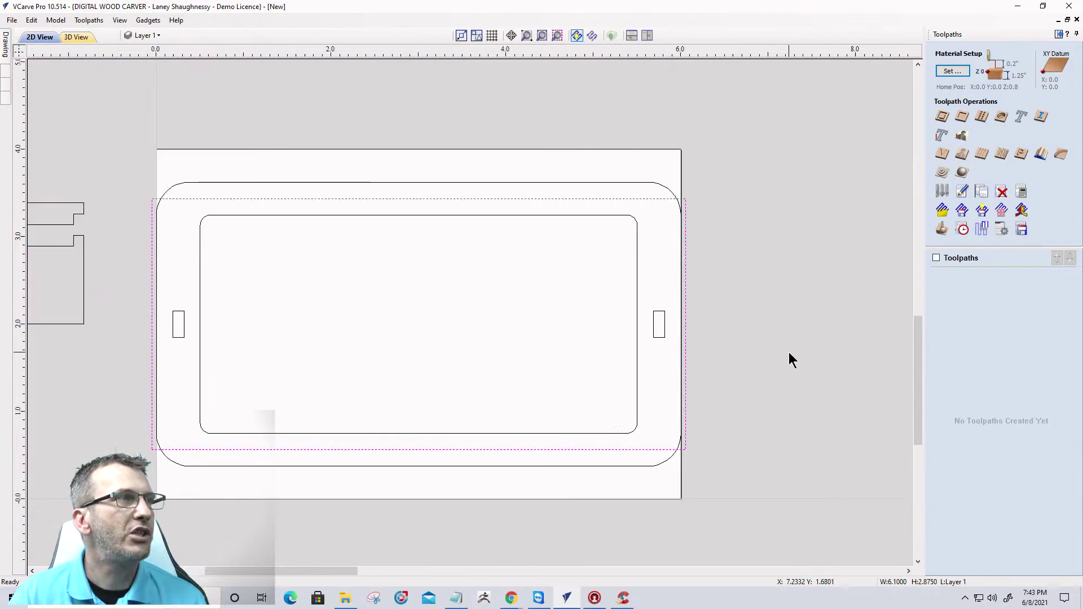
scroll(697, 275, "up", 4)
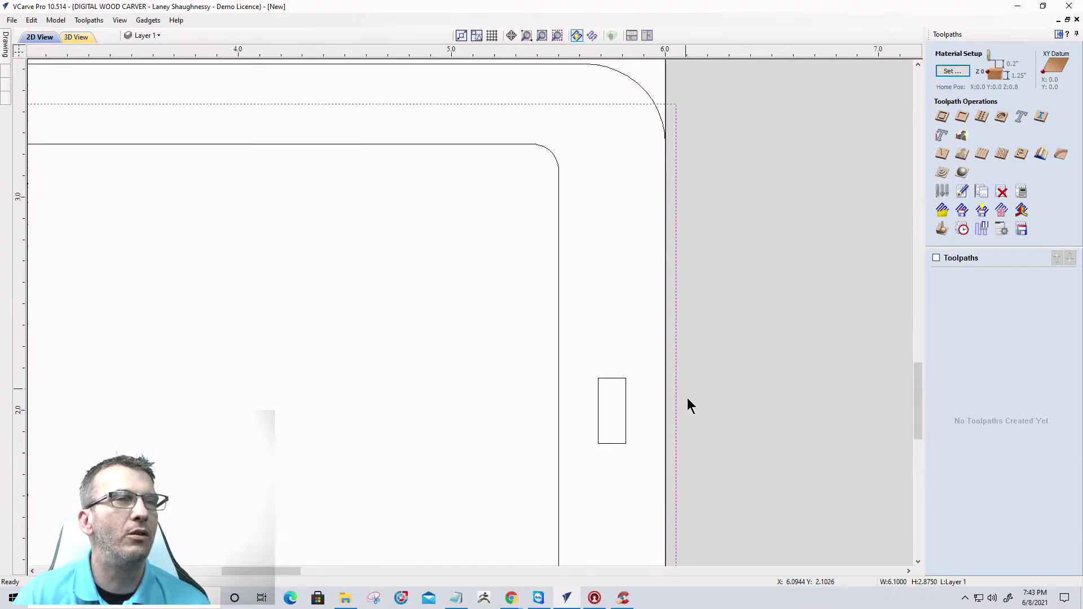
scroll(686, 389, "down", 4)
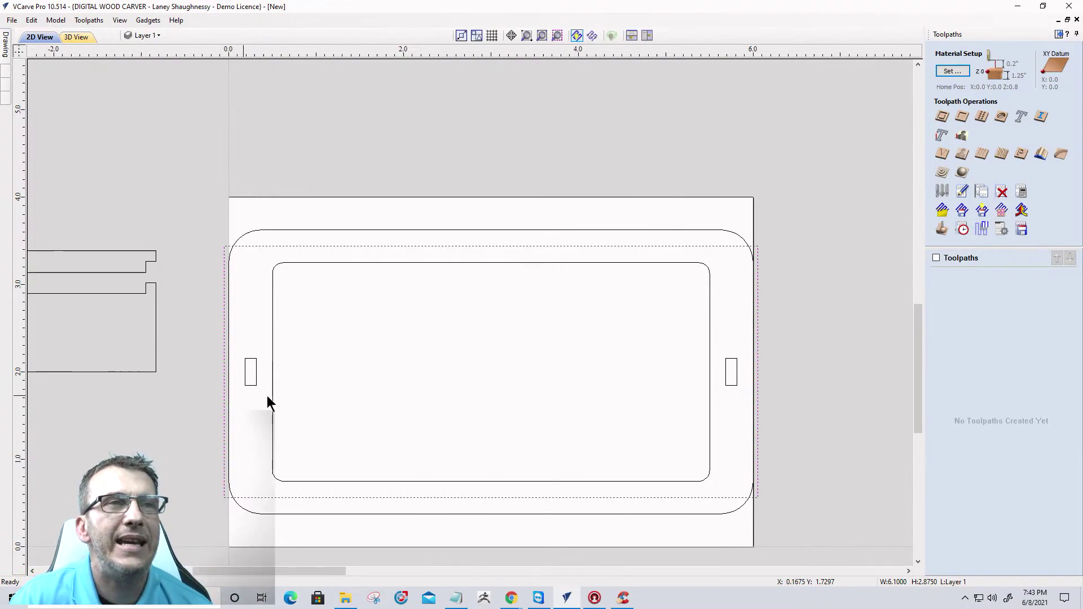
left_click(962, 117)
left_click_drag(1041, 99, 1006, 97)
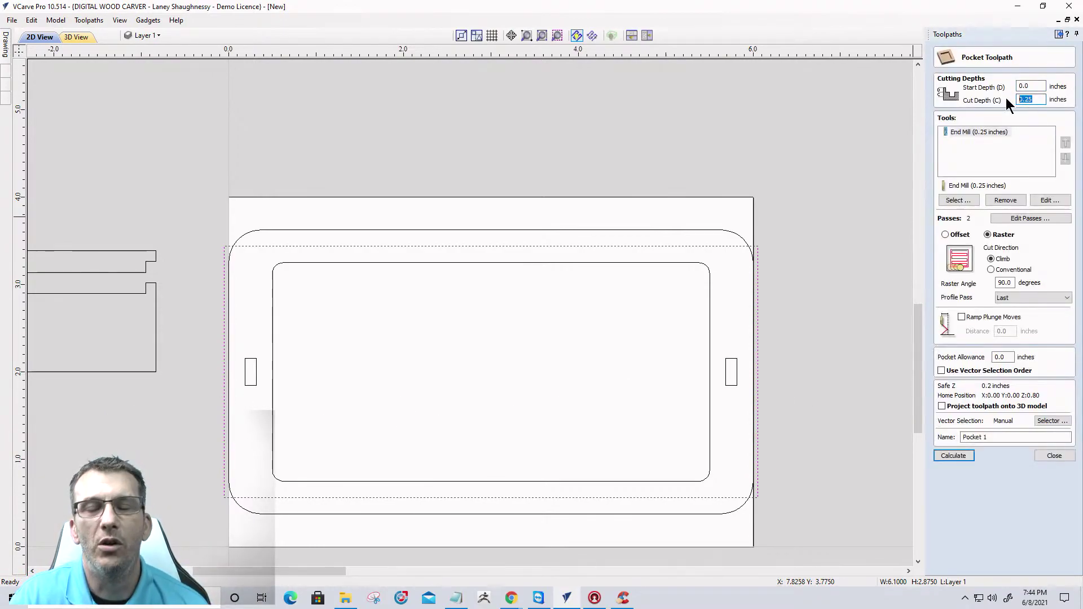
type(".1875")
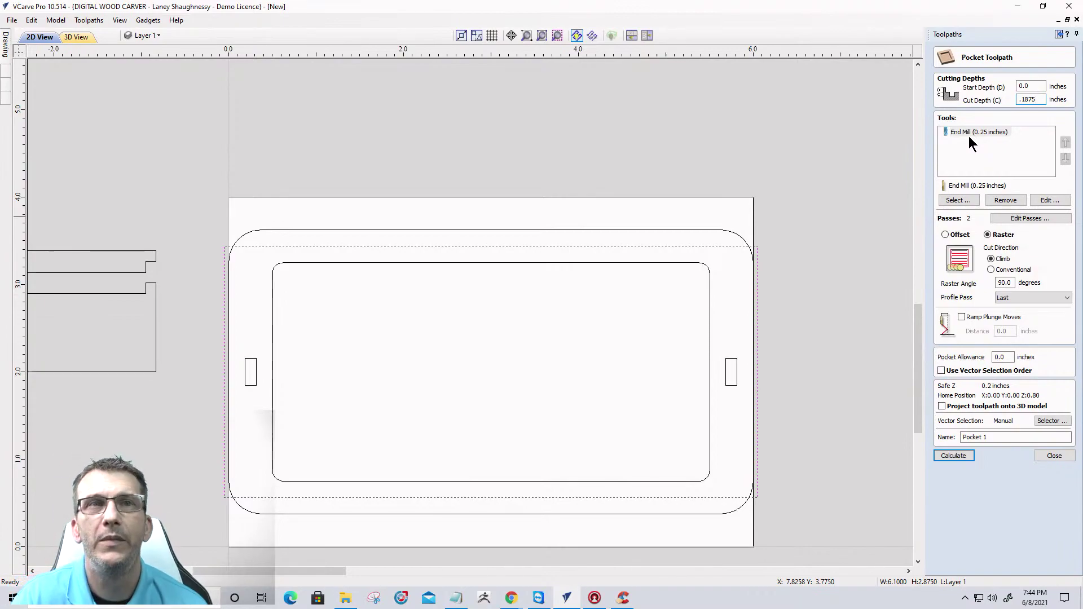
left_click(944, 235)
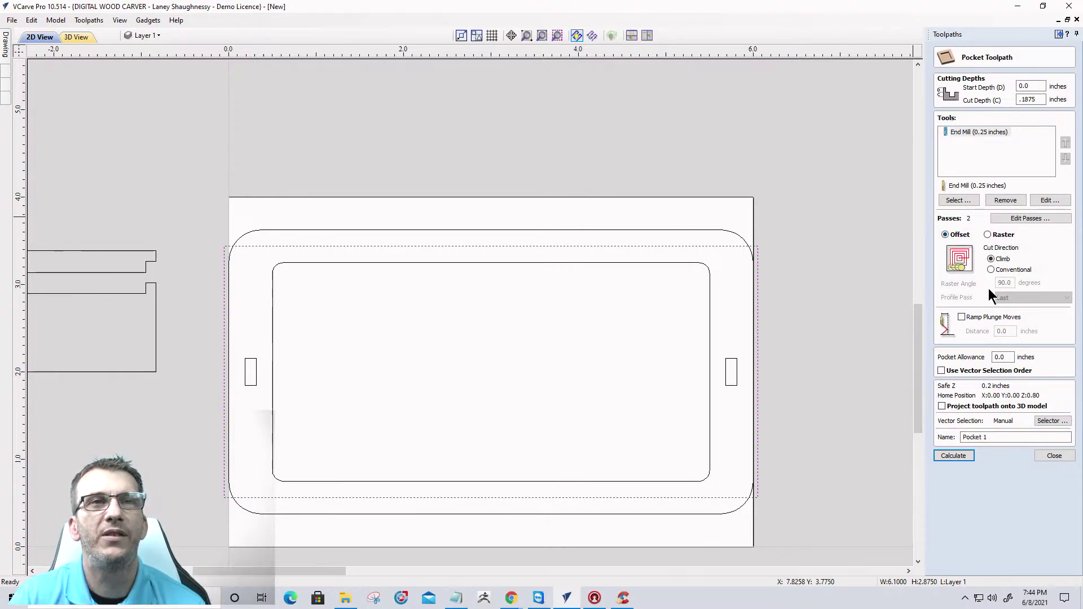
left_click(954, 456)
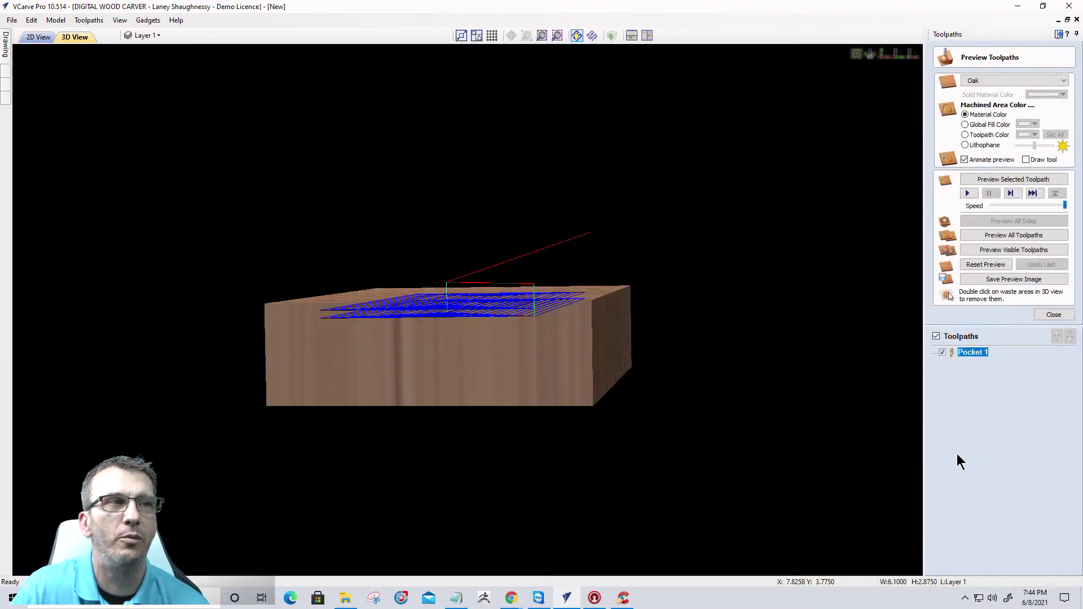
Preview the recess pocket toolpath on the oak block and examine the shoulders along both long edges.
left_click(1005, 180)
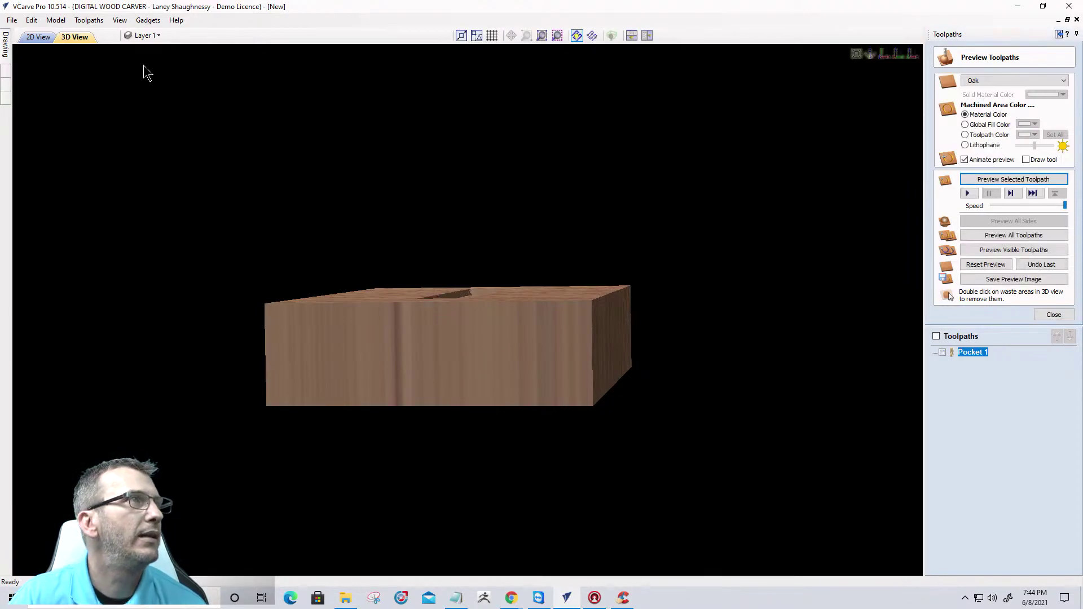
left_click(119, 22)
mouse_move(87, 20)
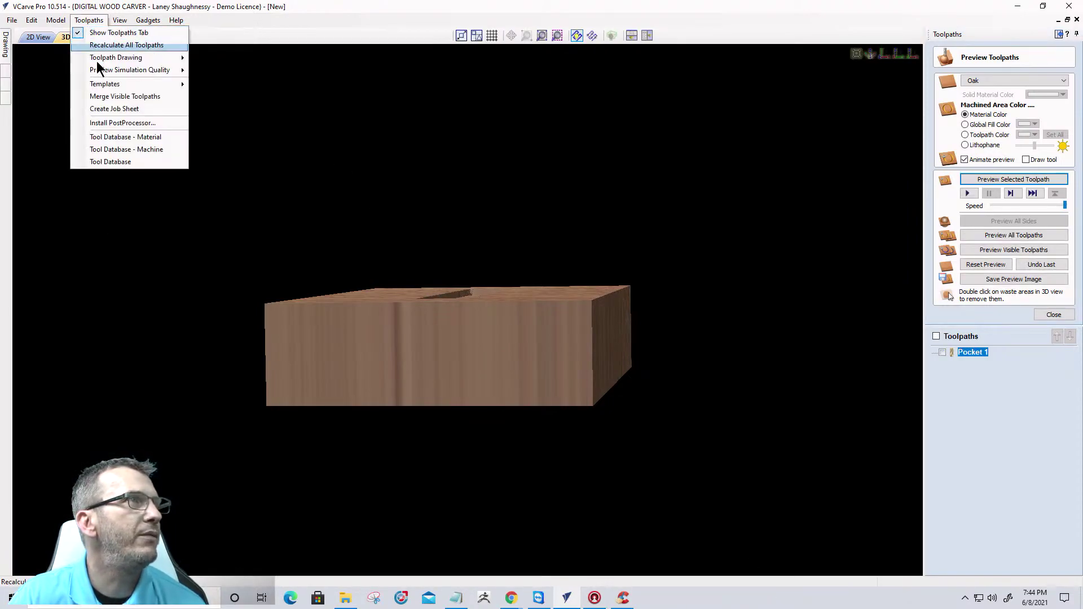
mouse_move(130, 70)
left_click(212, 84)
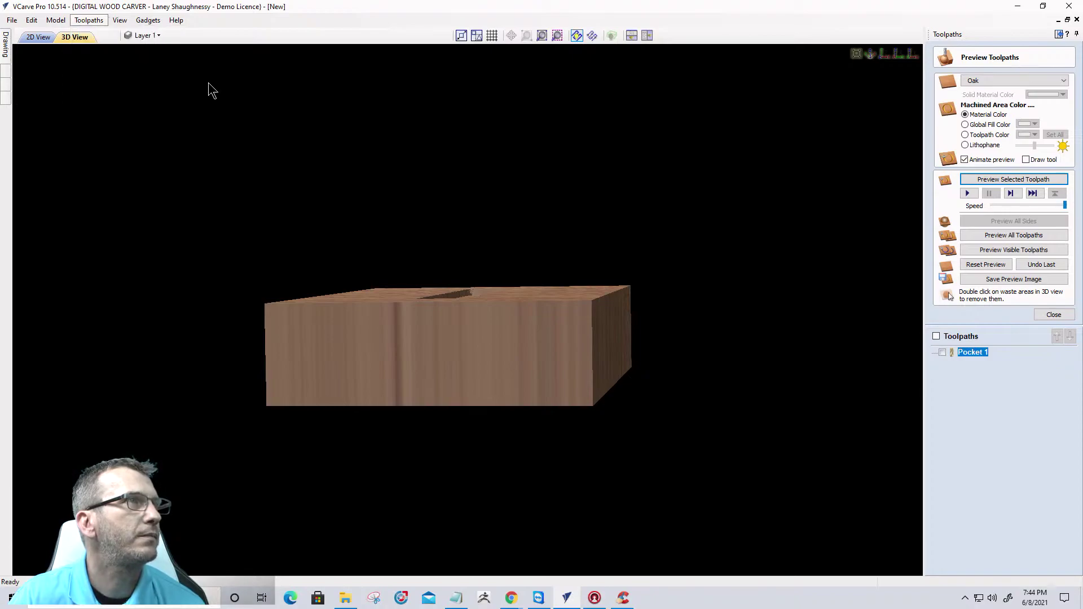
left_click_drag(476, 339, 471, 456)
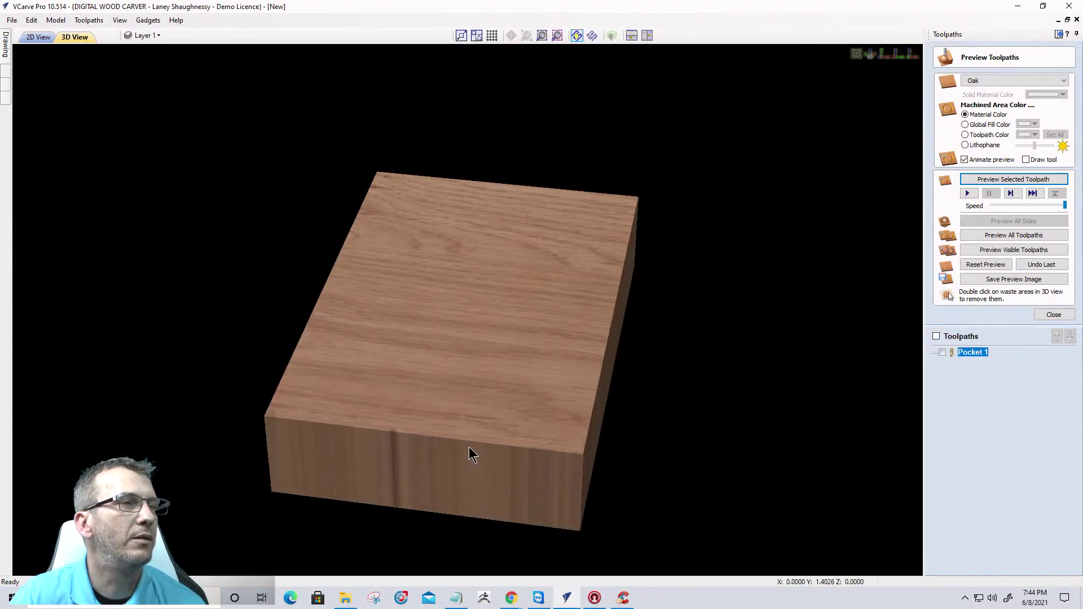
left_click(999, 179)
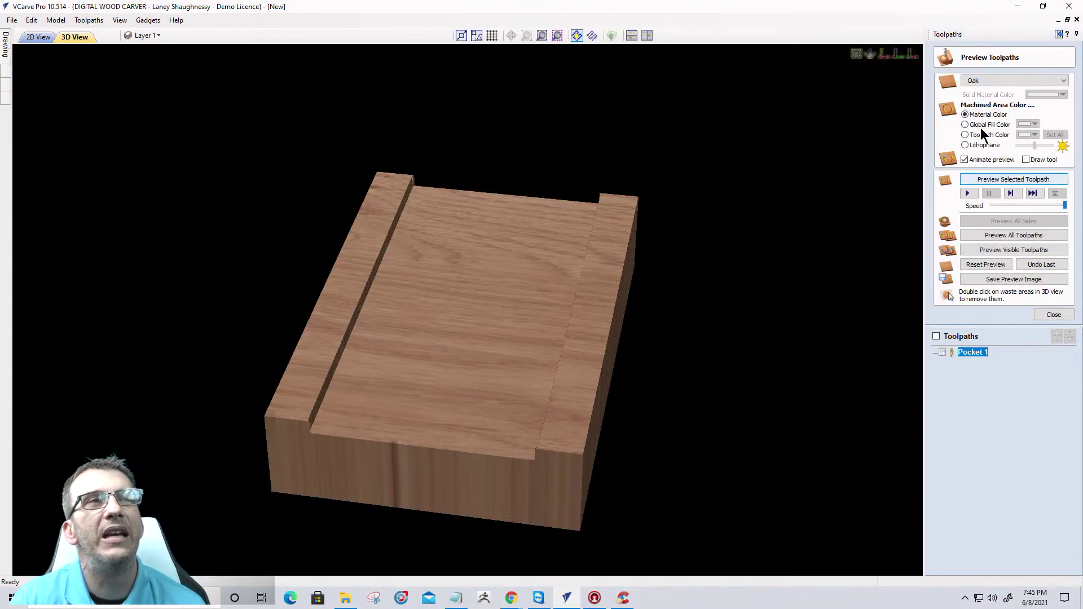
scroll(544, 213, "up", 3)
scroll(546, 211, "up", 2)
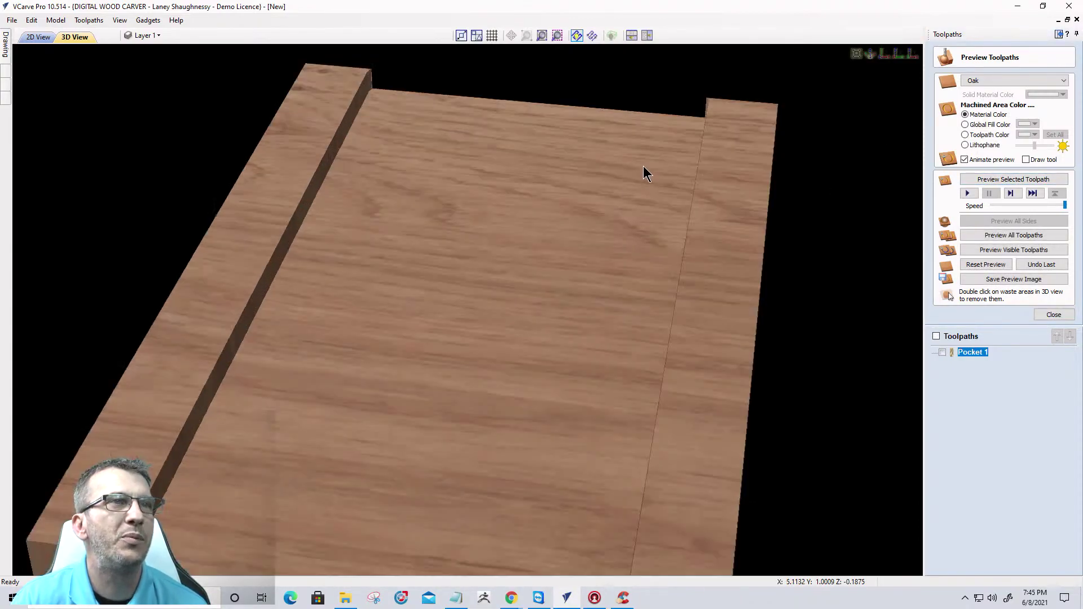
left_click_drag(604, 307, 564, 389)
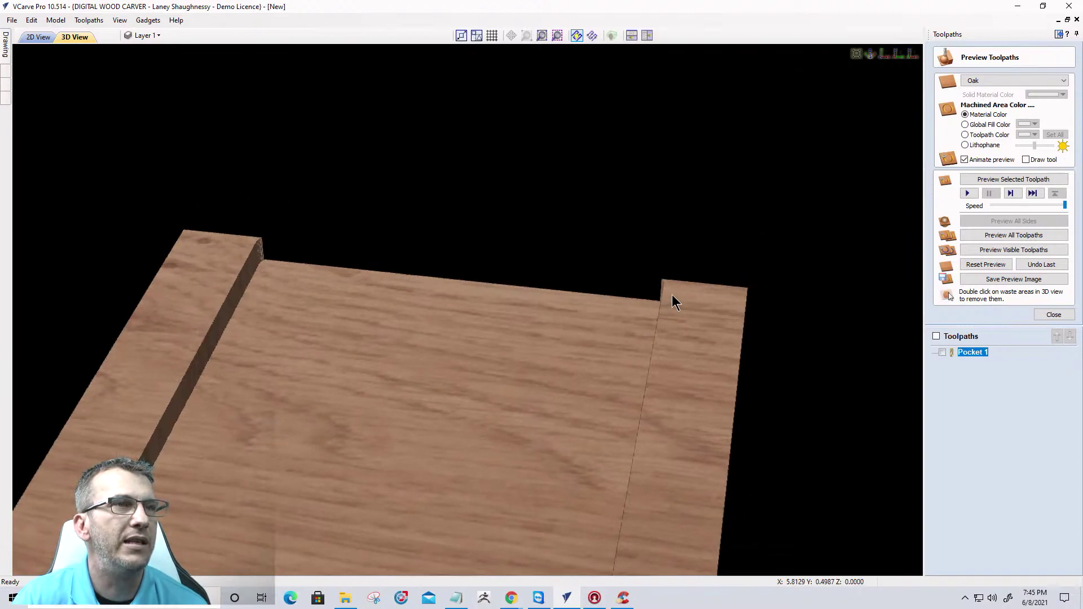
scroll(677, 299, "up", 2)
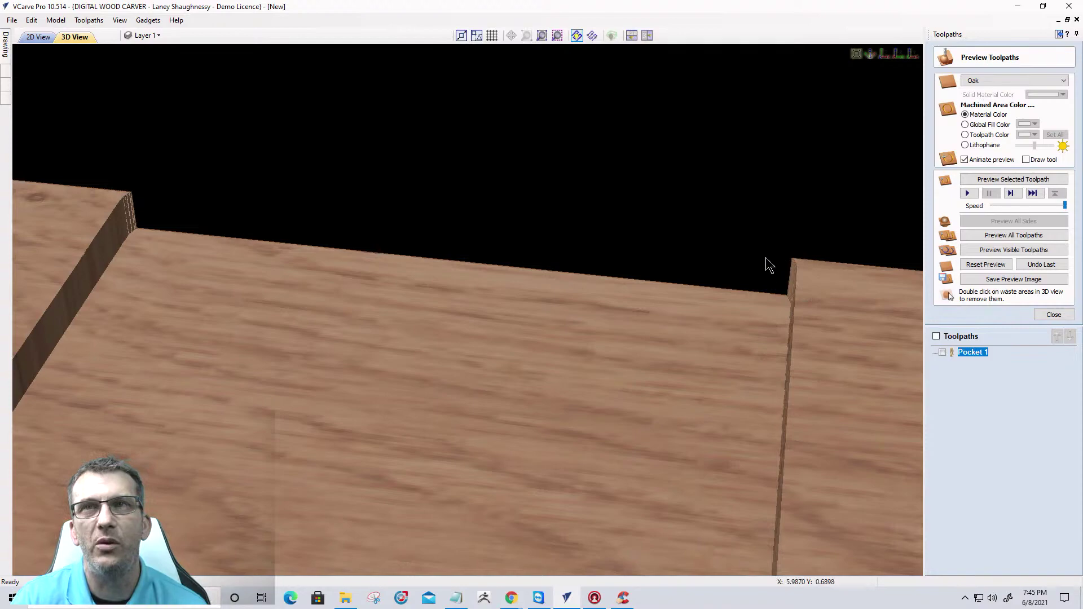
Widen the recess rectangle symmetrically past both short ends of the material to about 6.245 inches and recalculate its pocket toolpath.
left_click_drag(721, 321, 852, 394)
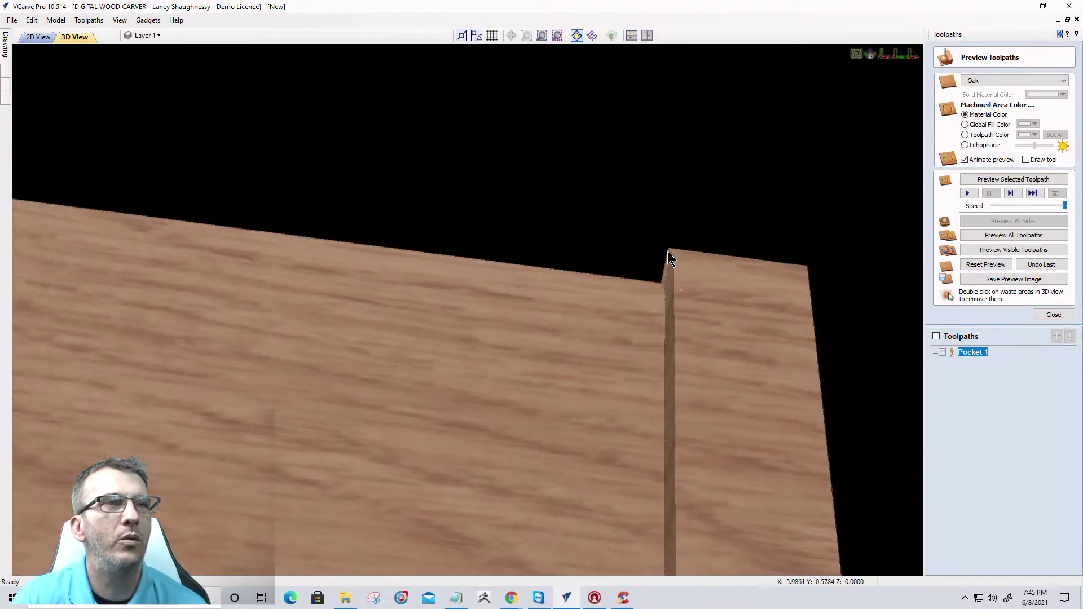
left_click(30, 39)
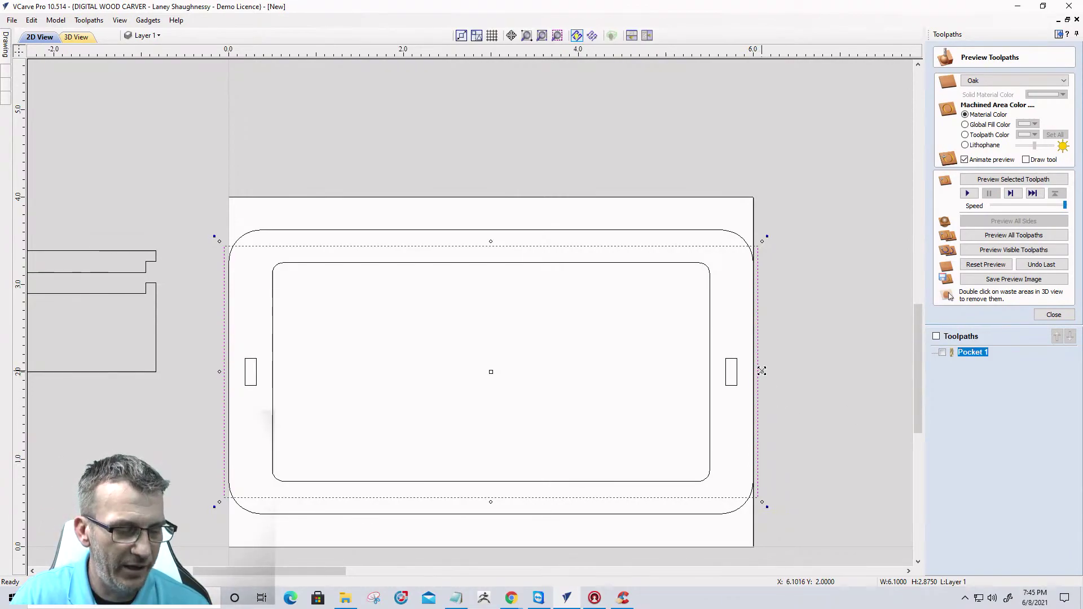
left_click_drag(762, 370, 764, 372)
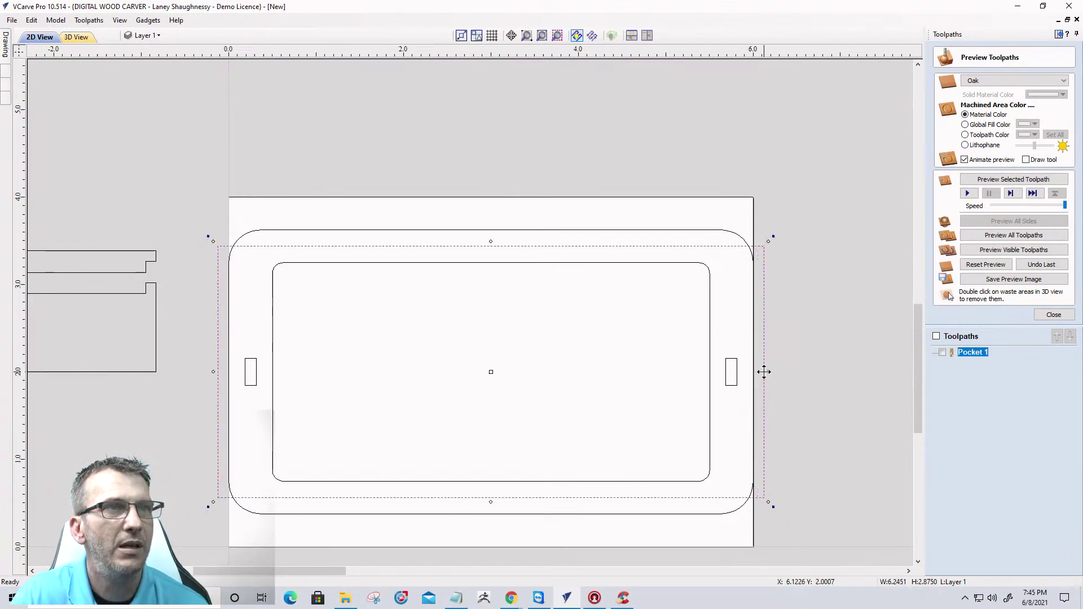
double_click(973, 352)
left_click(947, 455)
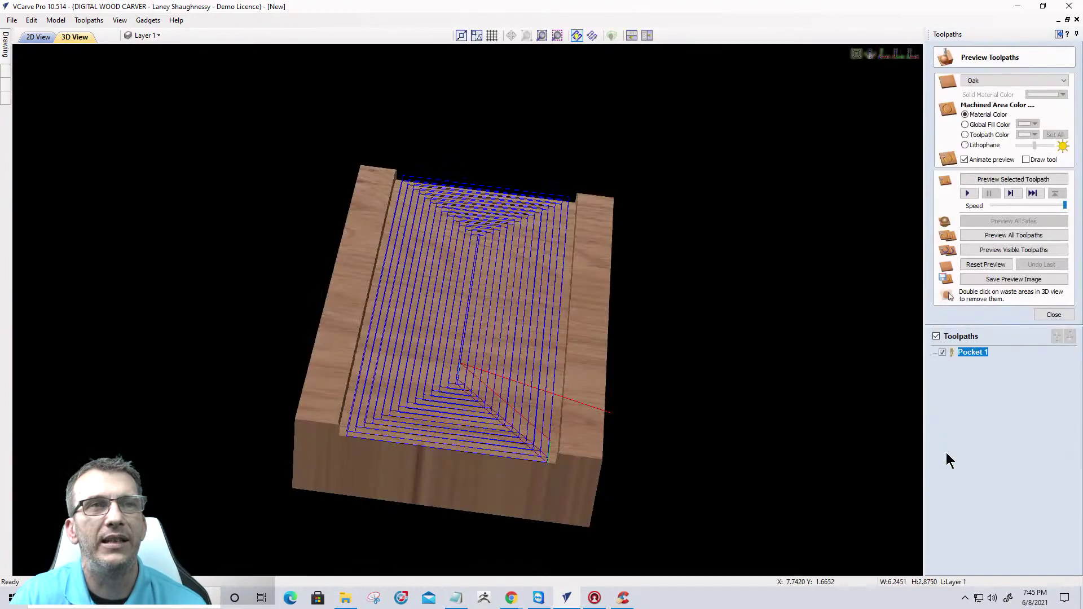
Preview the recalculated recess pocket on the oak block and examine the open ends and the shoulders along the long edges.
left_click(981, 181)
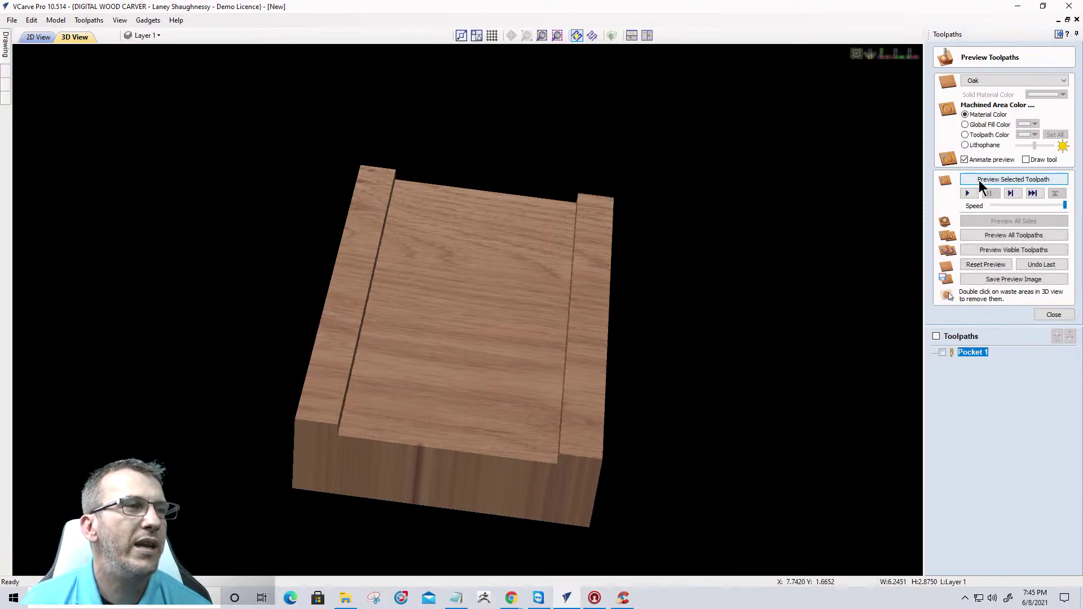
left_click_drag(545, 225, 553, 223)
left_click_drag(541, 294, 569, 364)
scroll(500, 342, "up", 5)
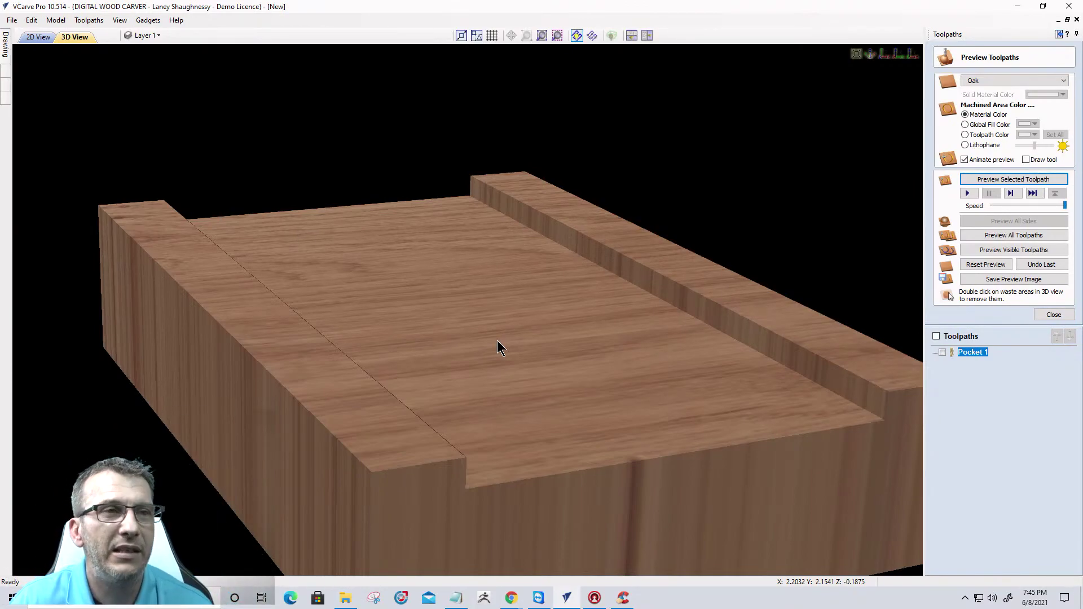
left_click_drag(647, 428, 537, 406)
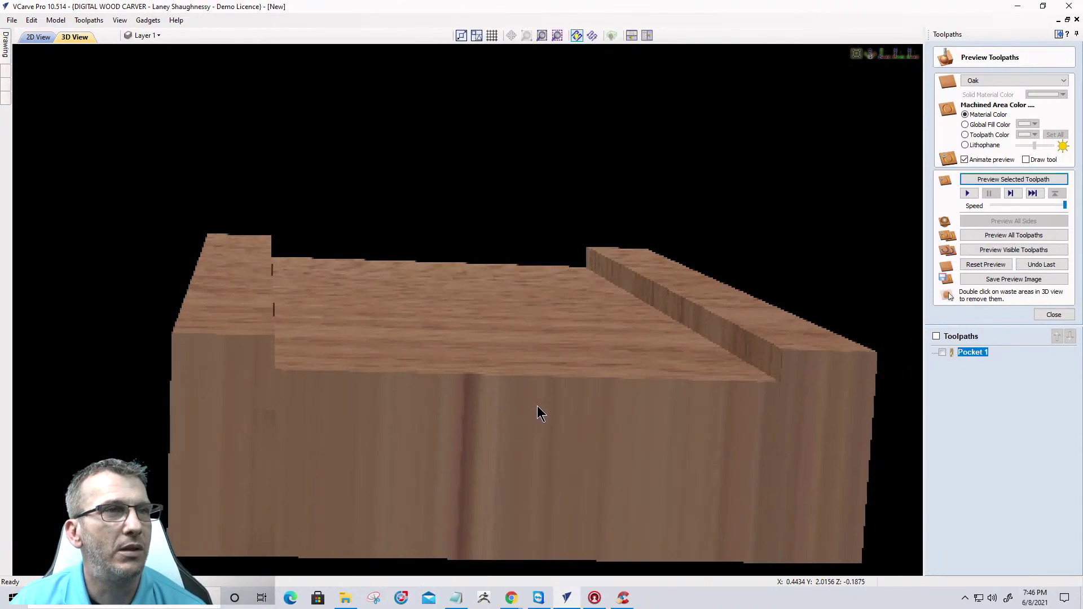
Calculate a pocket toolpath for the inner rounded rectangle with start depth 0.1875 and cut depth 0.875 inches, using the 0.25 inch end mill.
left_click(36, 38)
left_click(630, 262)
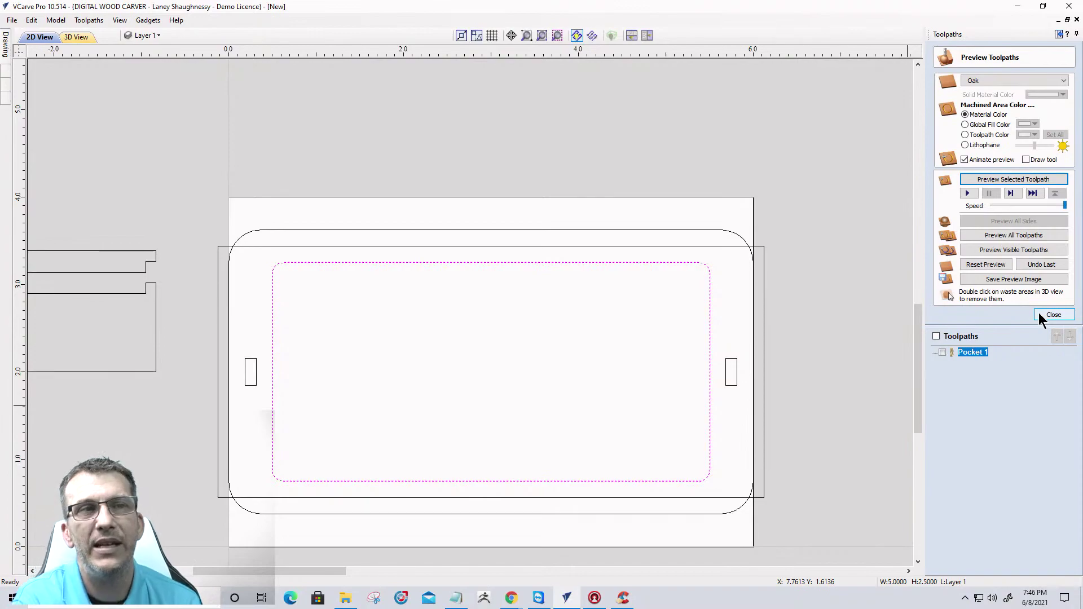
left_click(1053, 314)
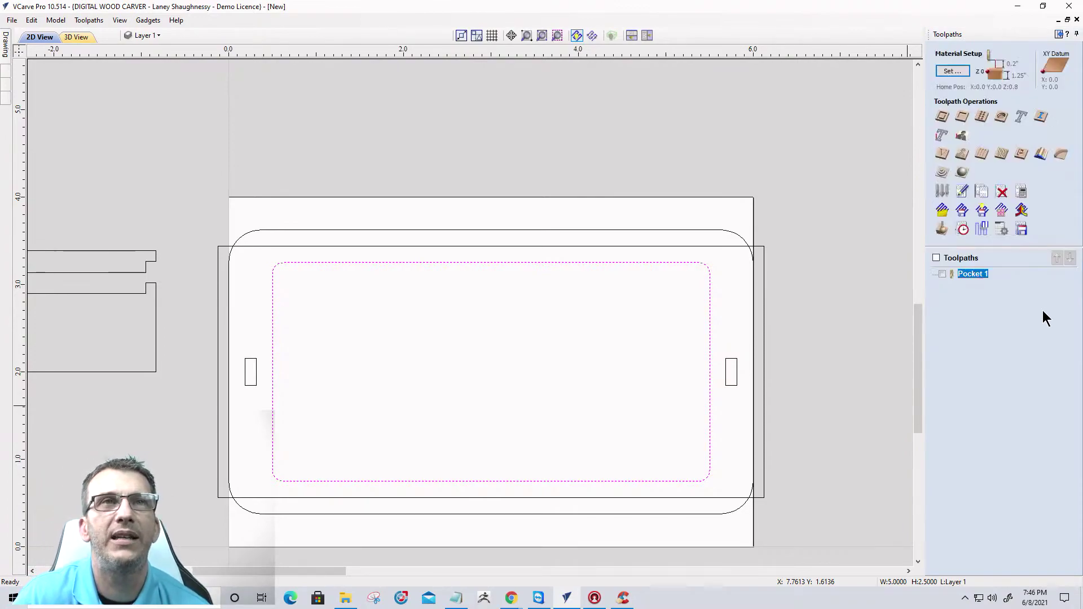
left_click(963, 118)
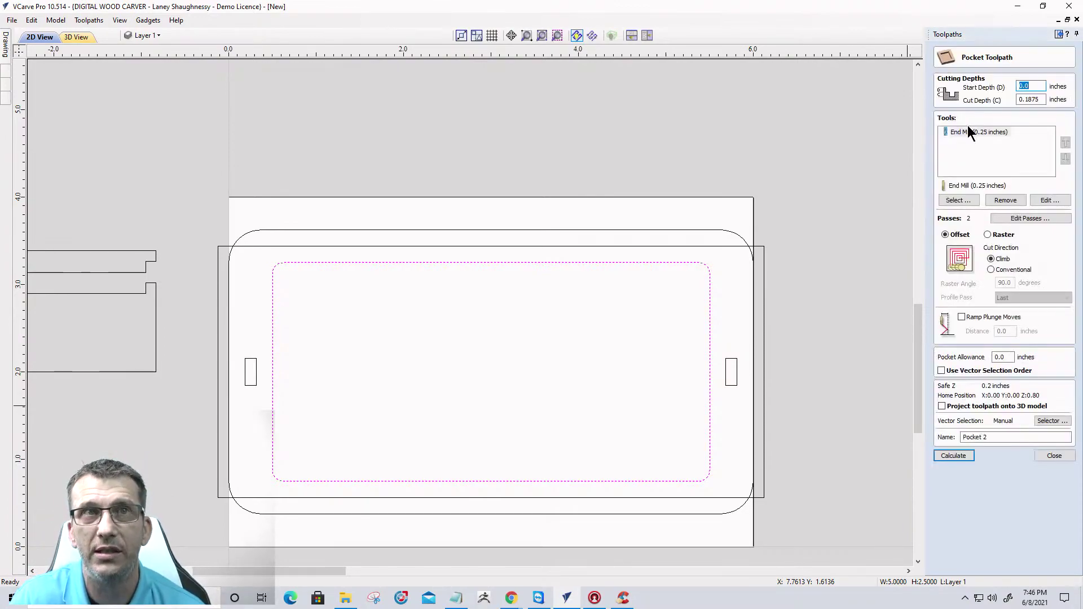
type(".1875")
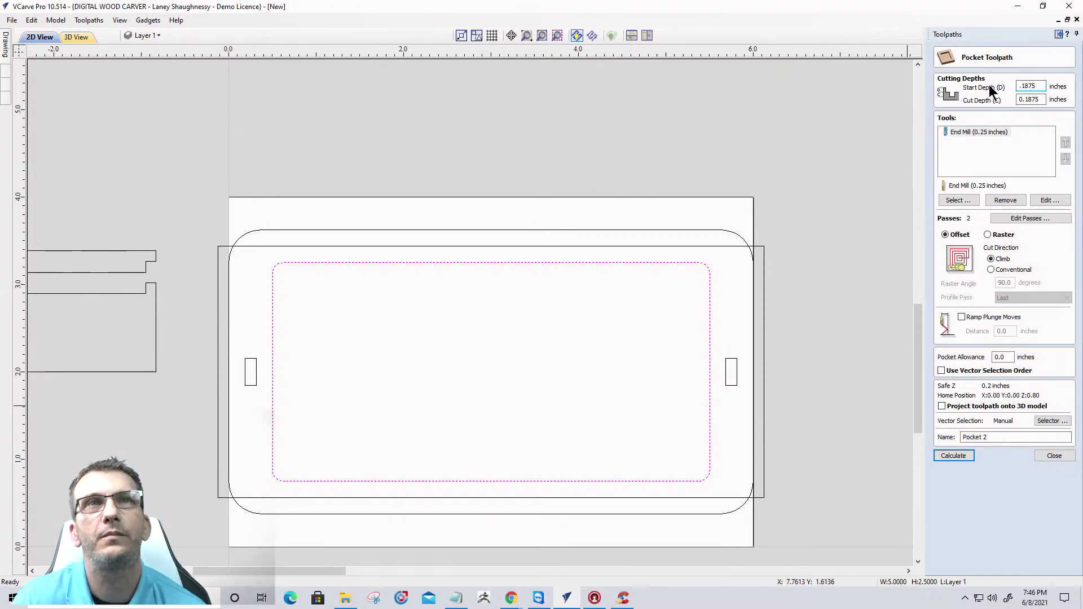
left_click(1014, 101)
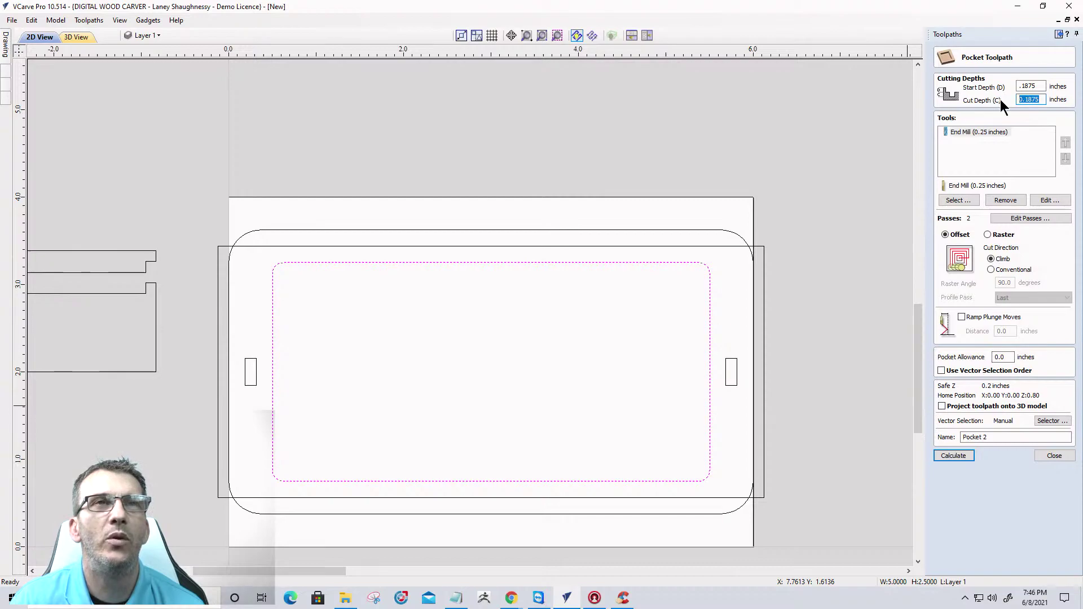
left_click_drag(1041, 86, 989, 98)
type("1")
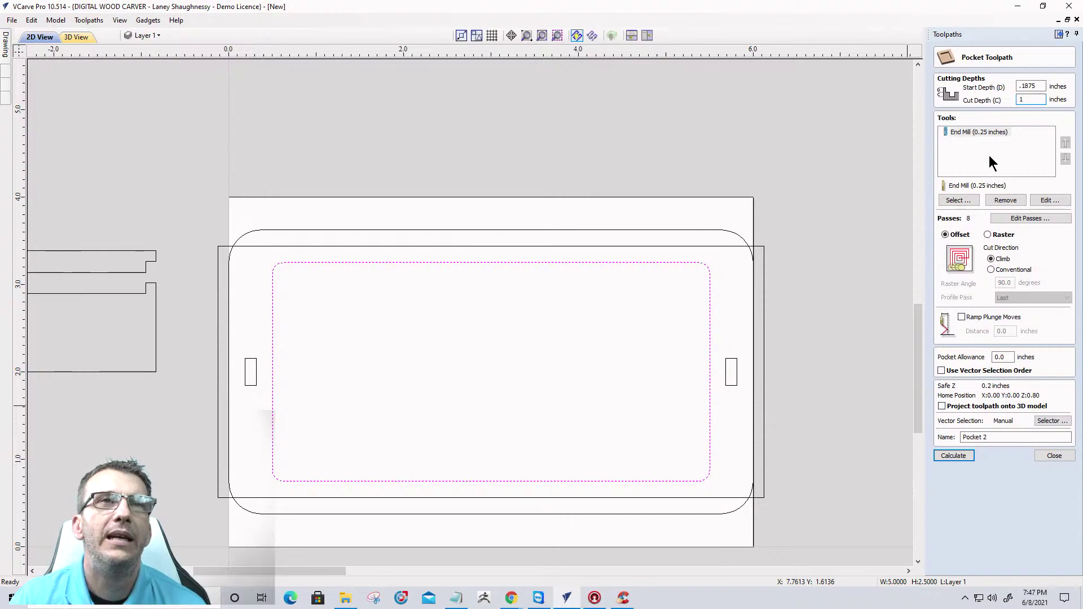
double_click(1023, 99)
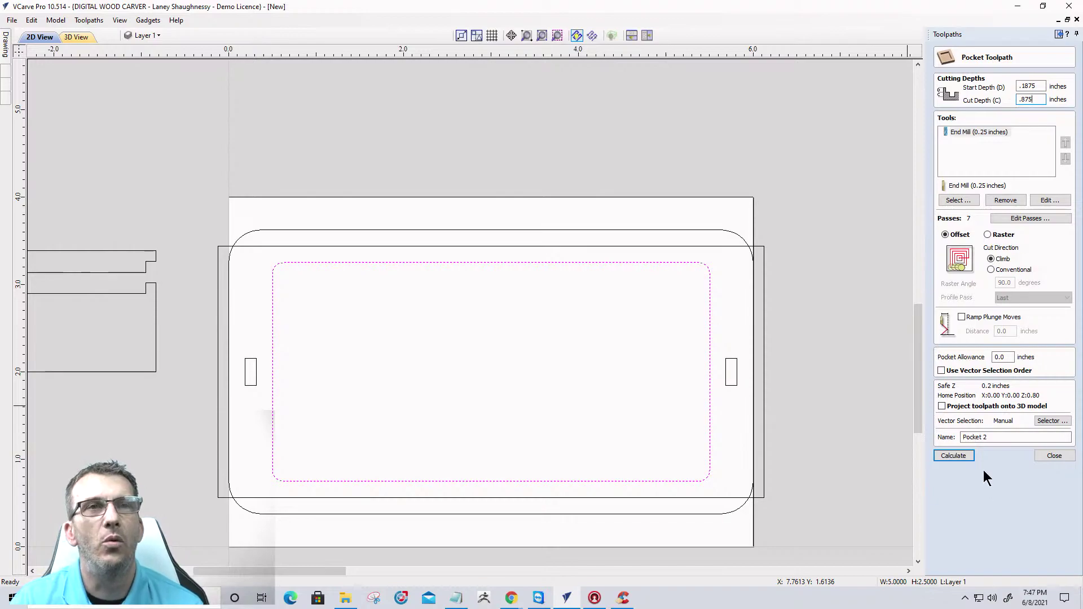
left_click(952, 456)
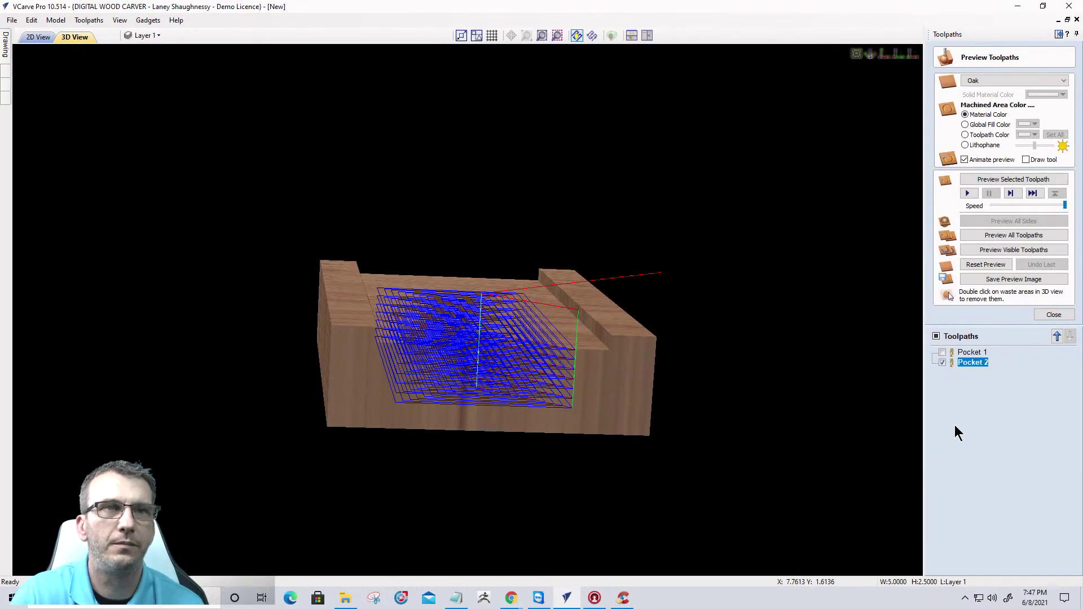
Preview the inner compartment's pocket toolpath and examine the cavity between the two shoulders.
left_click(1015, 249)
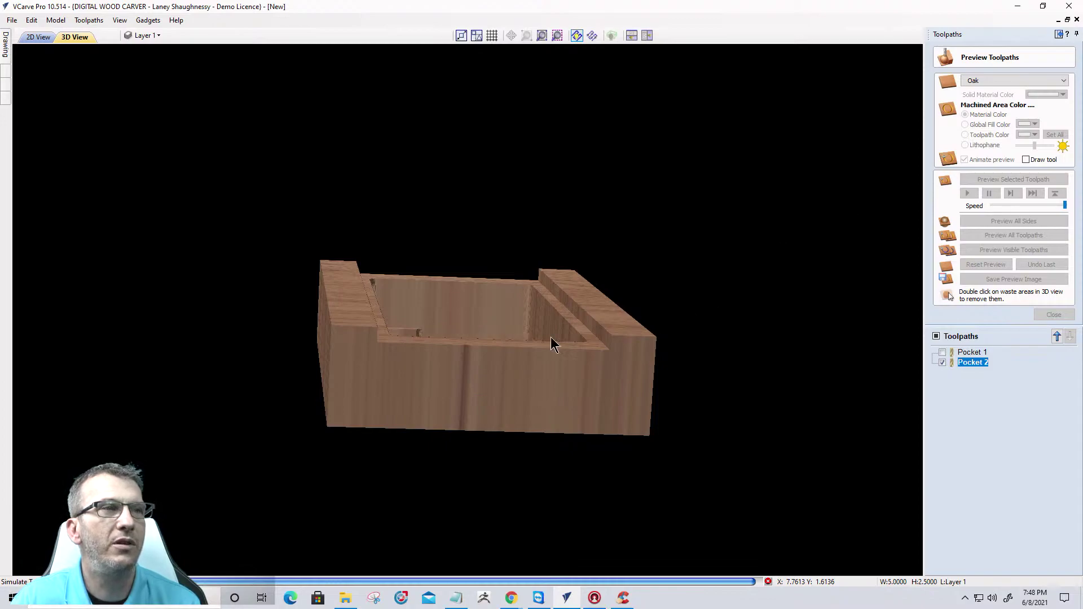
left_click_drag(413, 363, 483, 397)
scroll(482, 397, "up", 2)
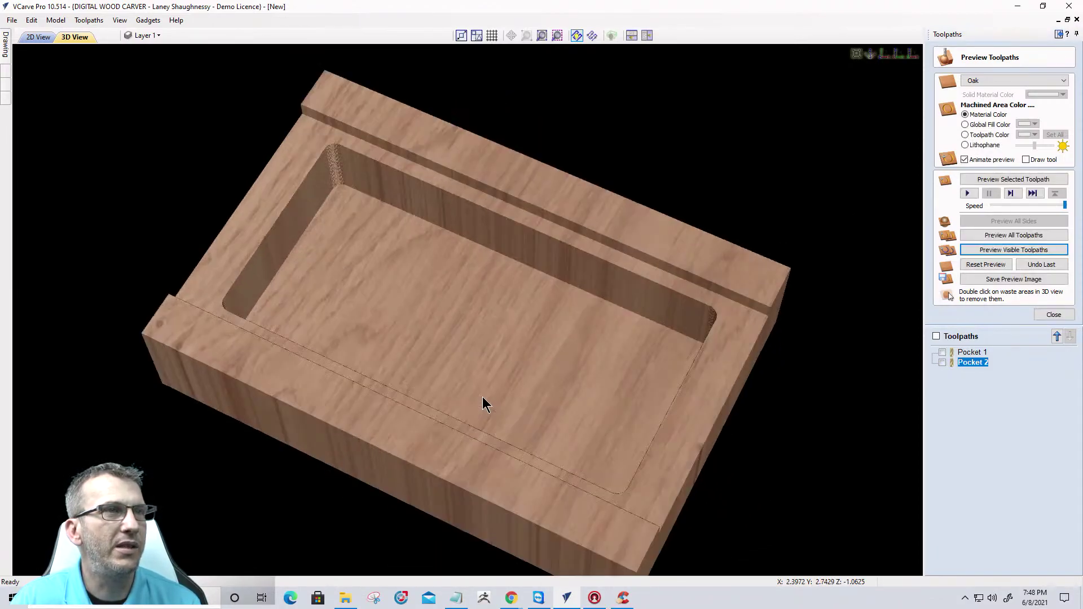
left_click_drag(512, 504, 587, 485)
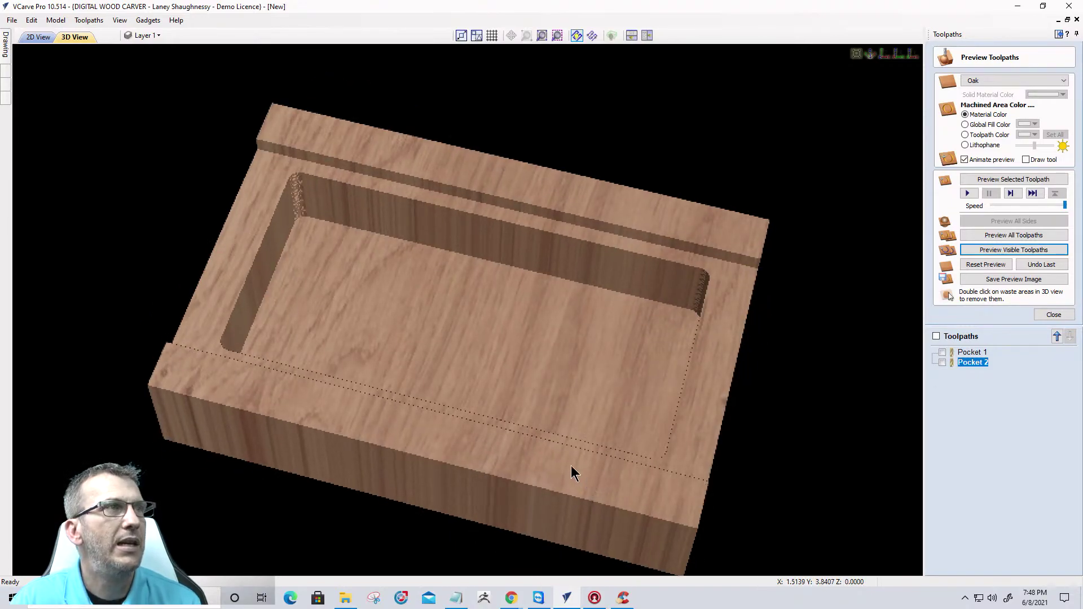
Set up a pocket toolpath for both small magnet rectangles, replacing its tool with the 0.125 inch end mill.
left_click(39, 37)
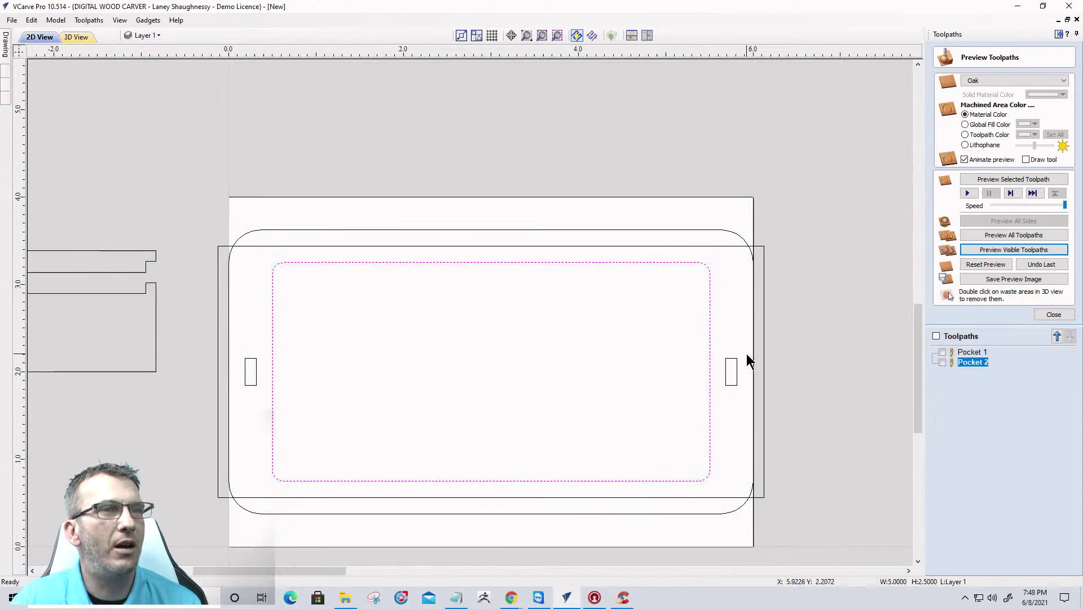
left_click(727, 367)
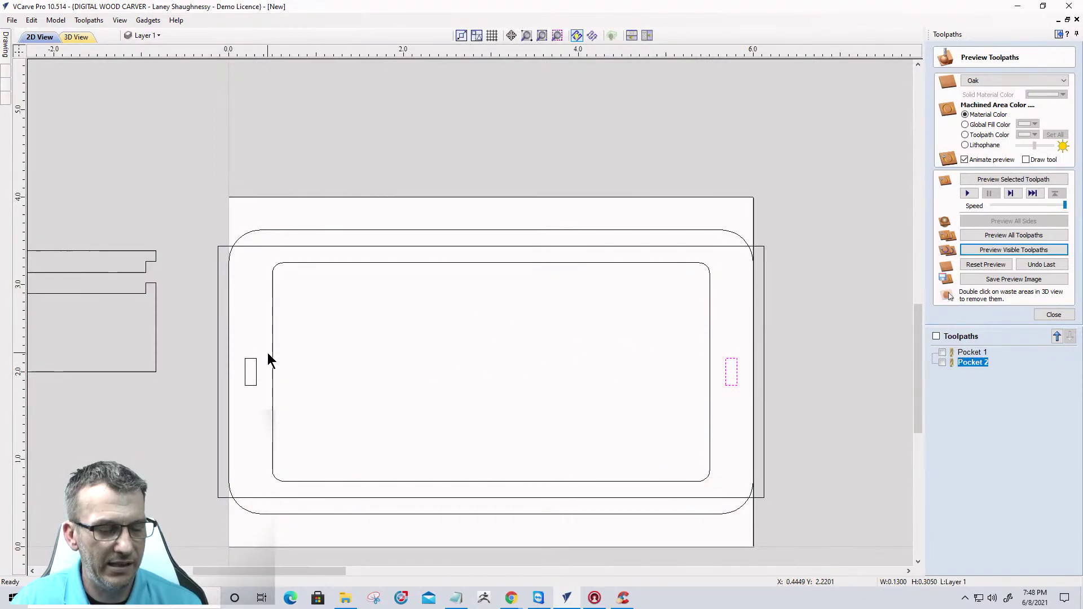
left_click_drag(219, 331, 268, 405, "shift")
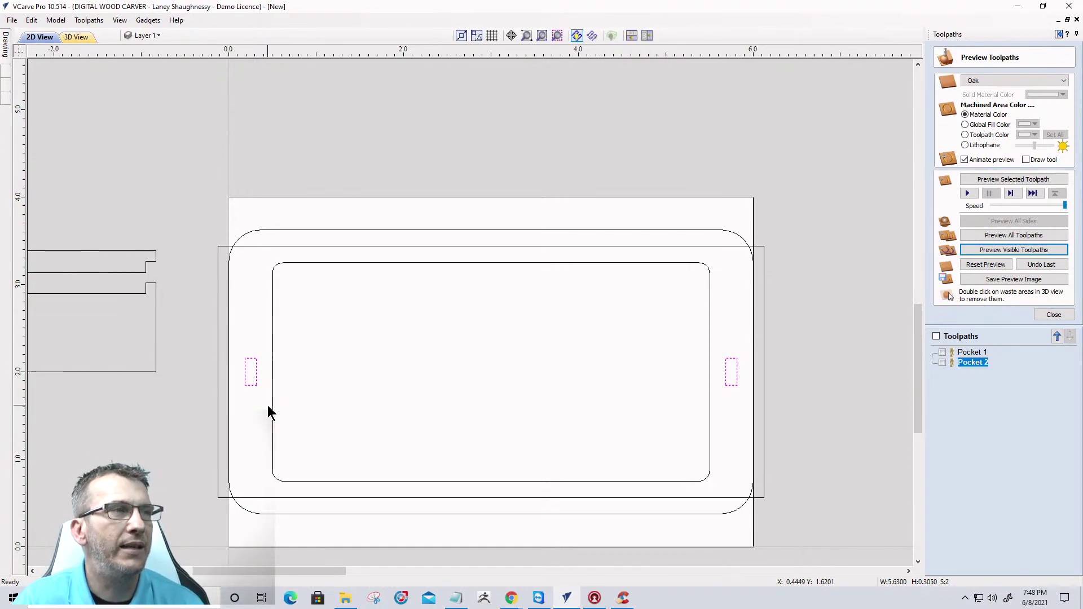
left_click(1047, 317)
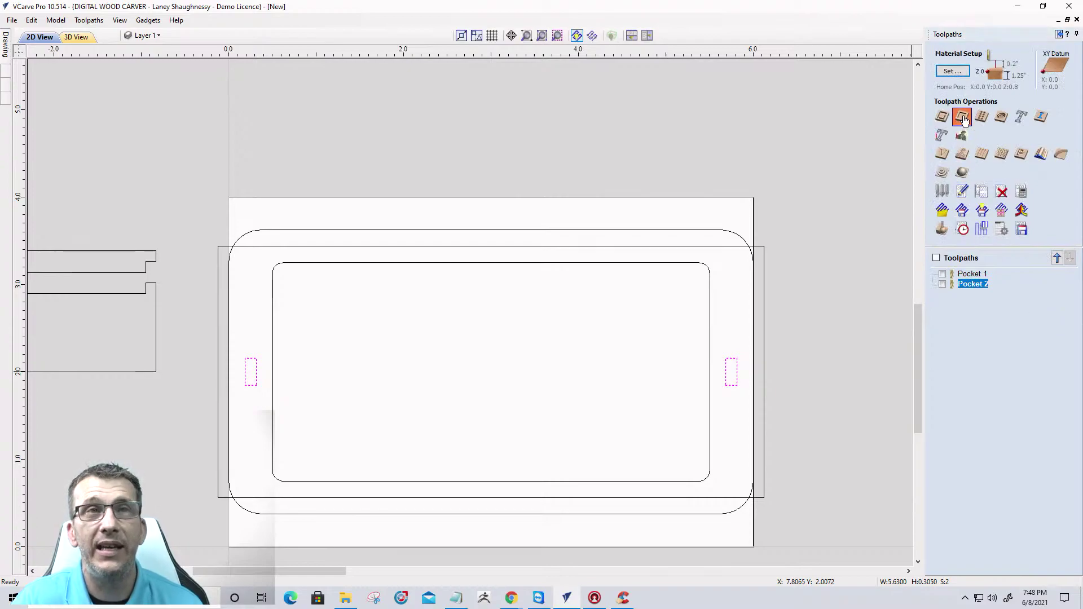
left_click(962, 117)
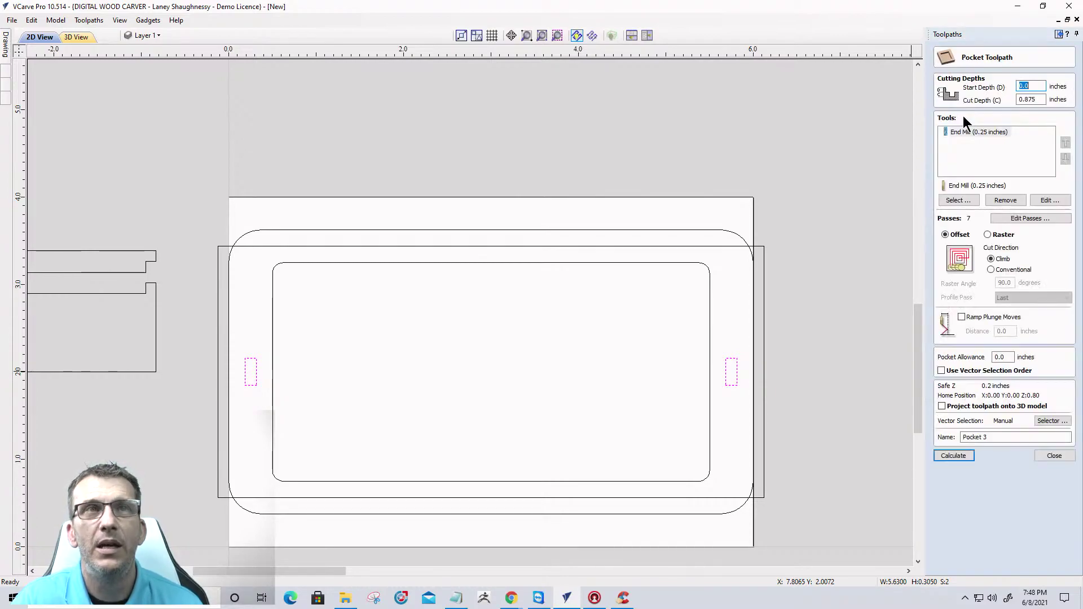
left_click(990, 131)
left_click(1000, 197)
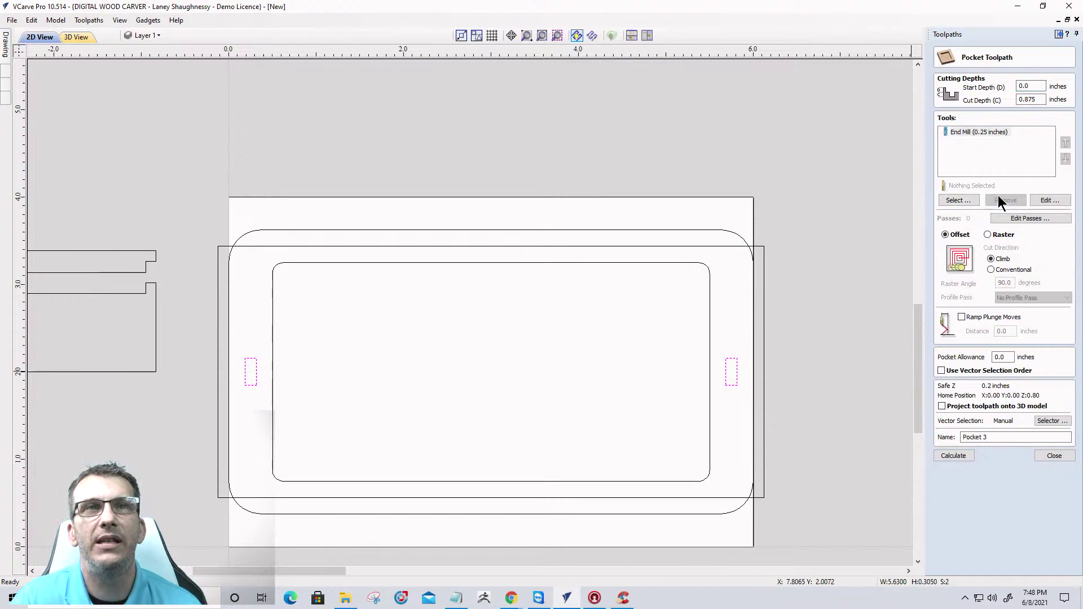
left_click(958, 201)
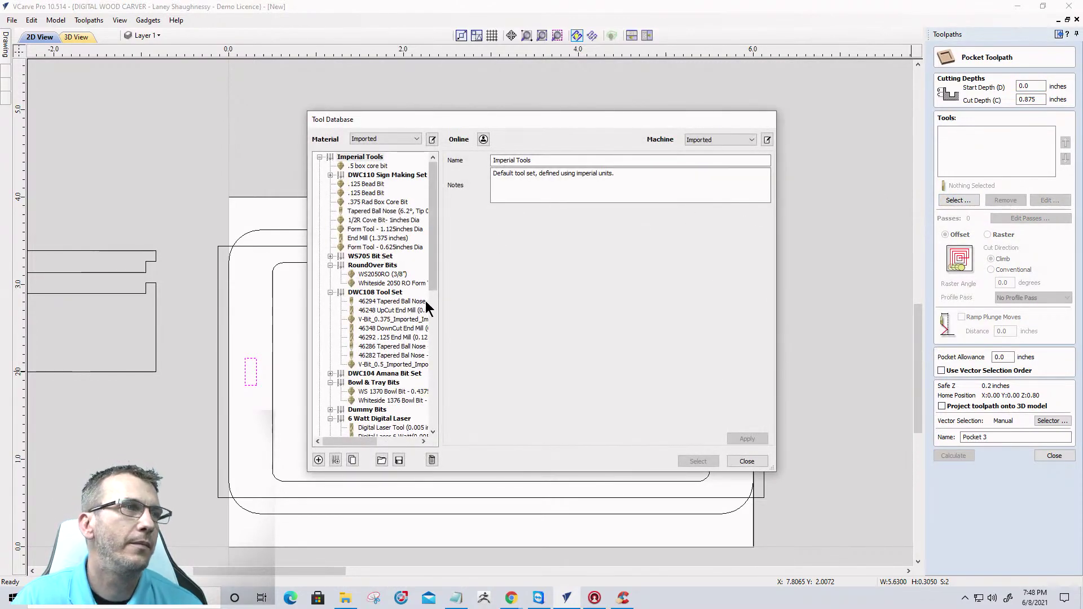
scroll(399, 336, "down", 4)
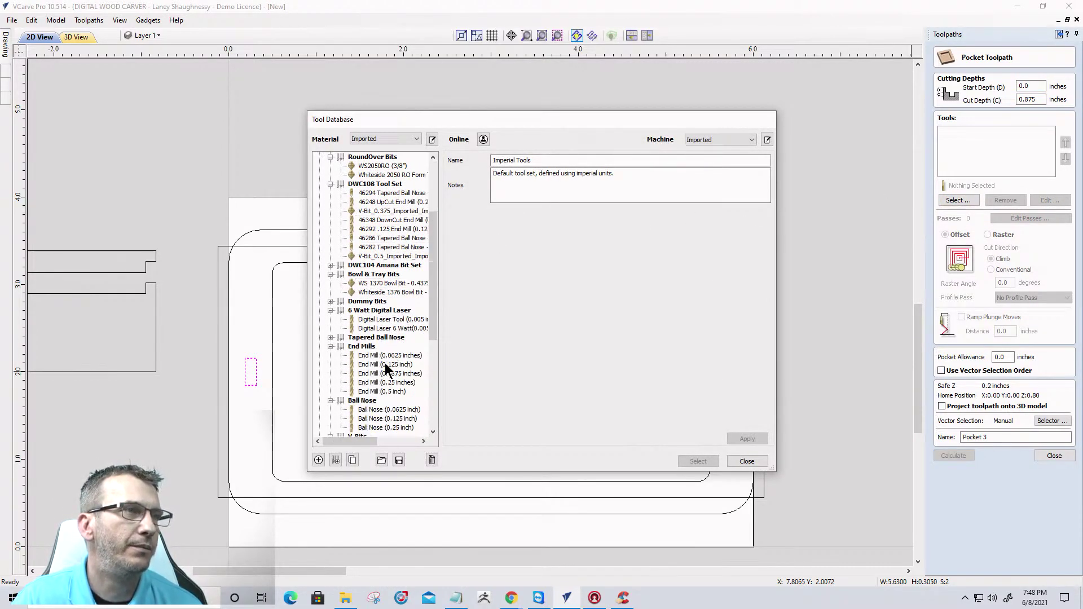
left_click(389, 364)
left_click(698, 462)
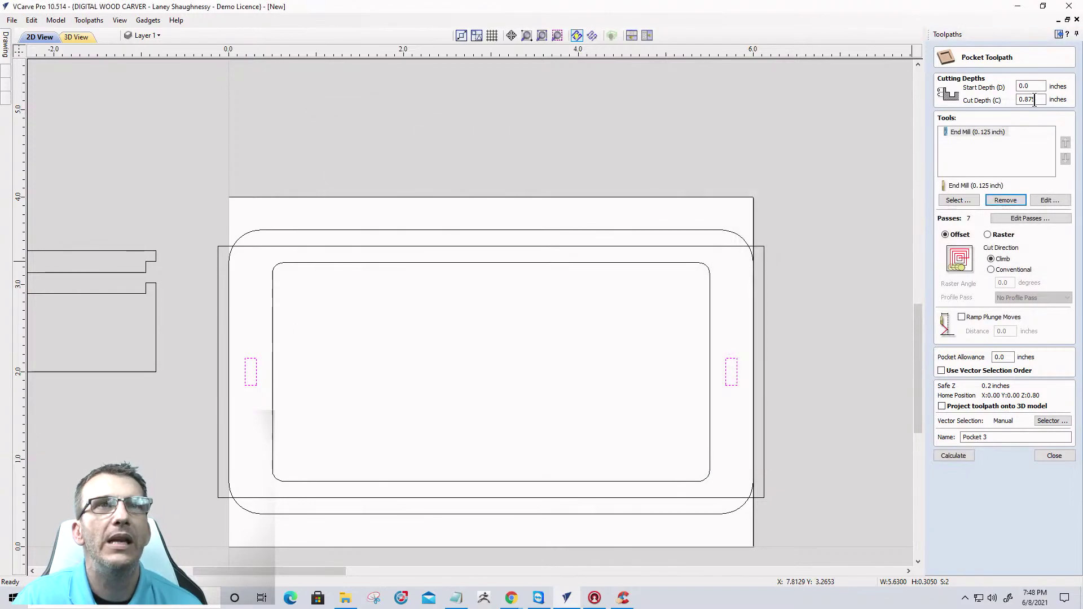
Set the magnet pockets' cut depth to 0.26 inches and calculate the toolpath.
left_click_drag(1038, 99, 1011, 105)
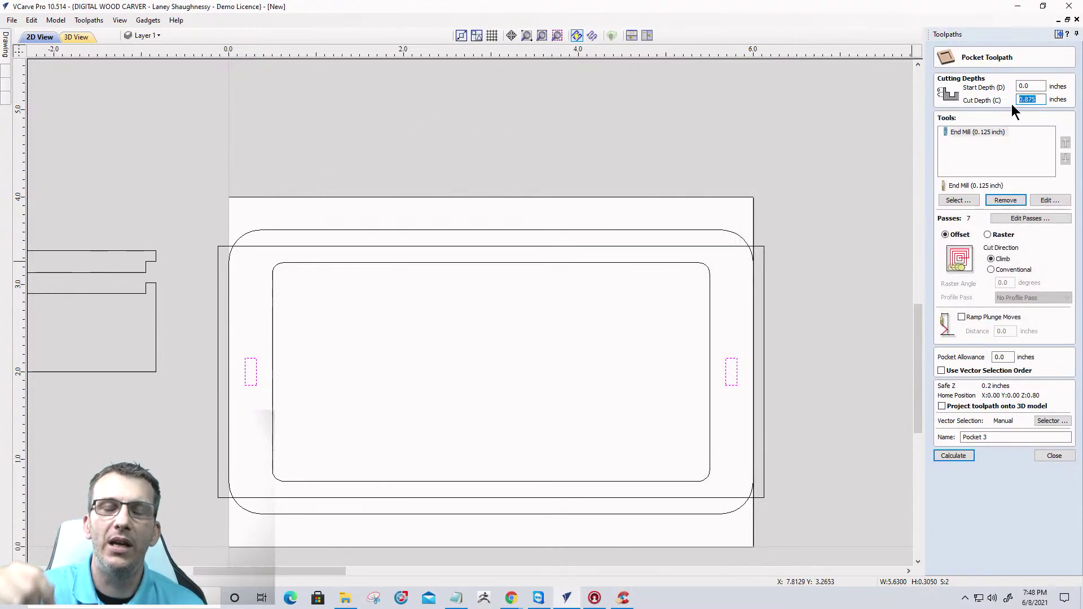
type(".26")
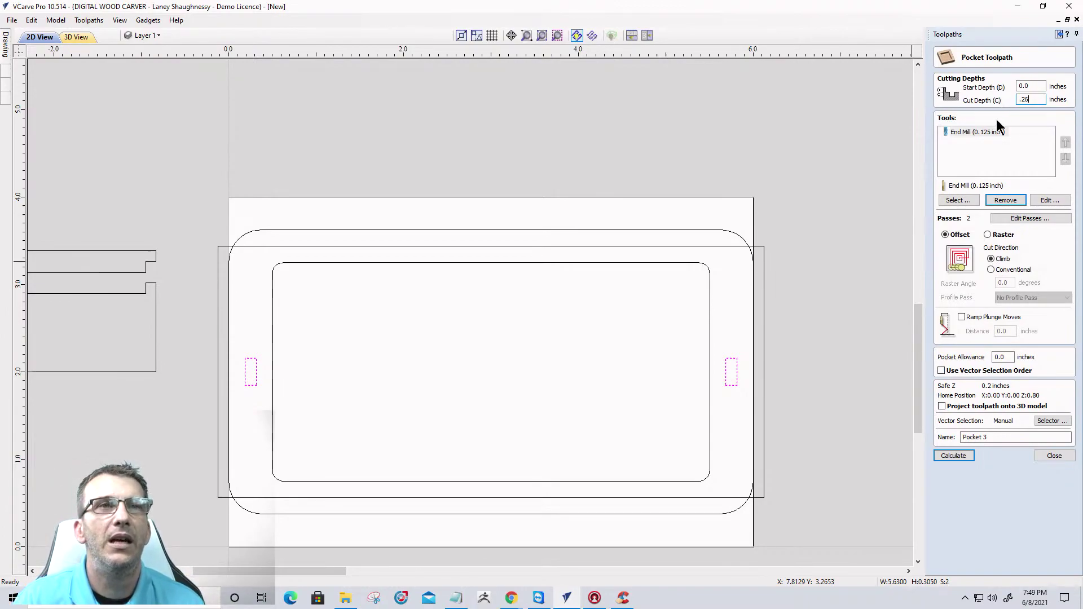
left_click(953, 456)
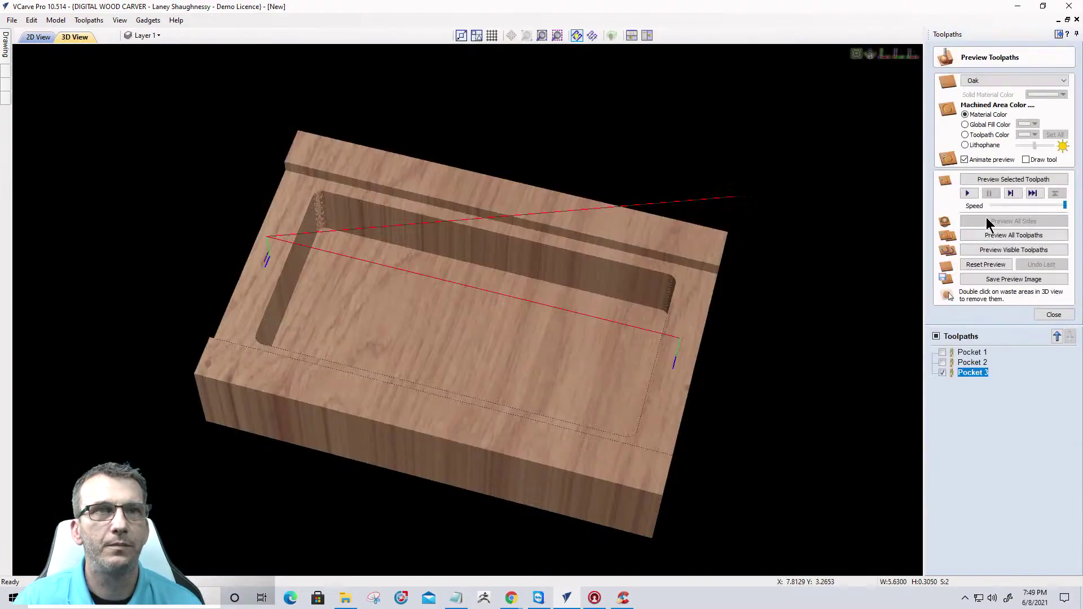
Preview the magnet pocket toolpath and examine the slots at both short ends of the box.
left_click(995, 181)
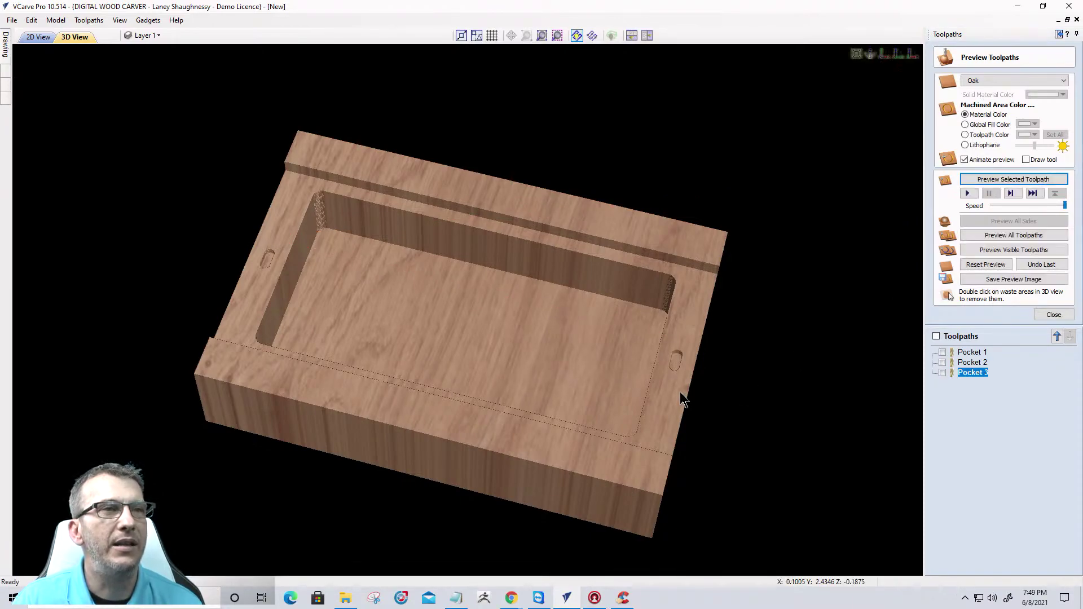
scroll(679, 392, "up", 1)
scroll(736, 418, "up", 1)
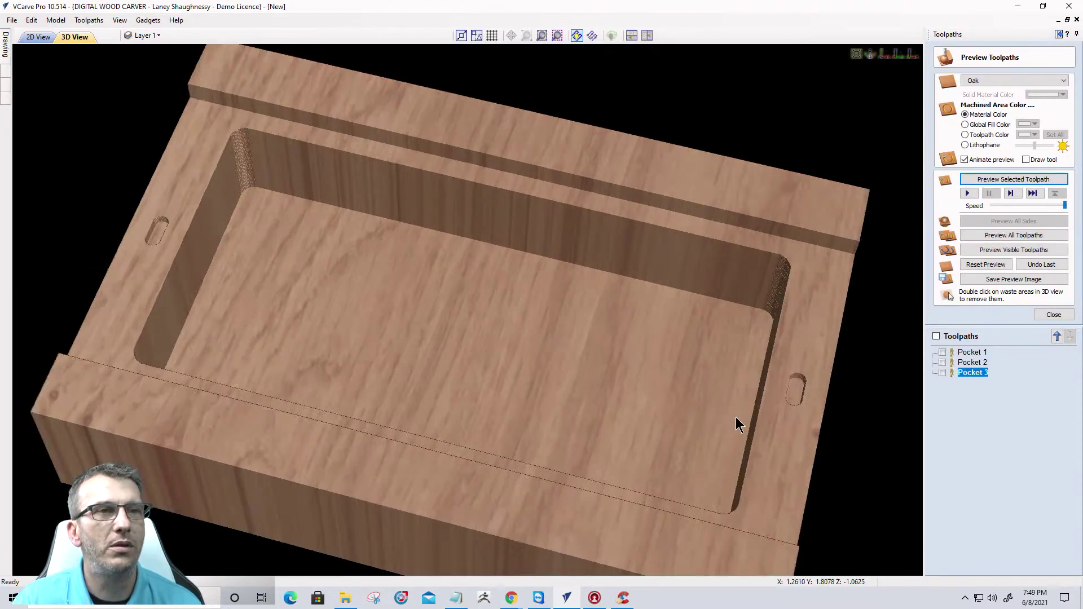
scroll(736, 418, "up", 1)
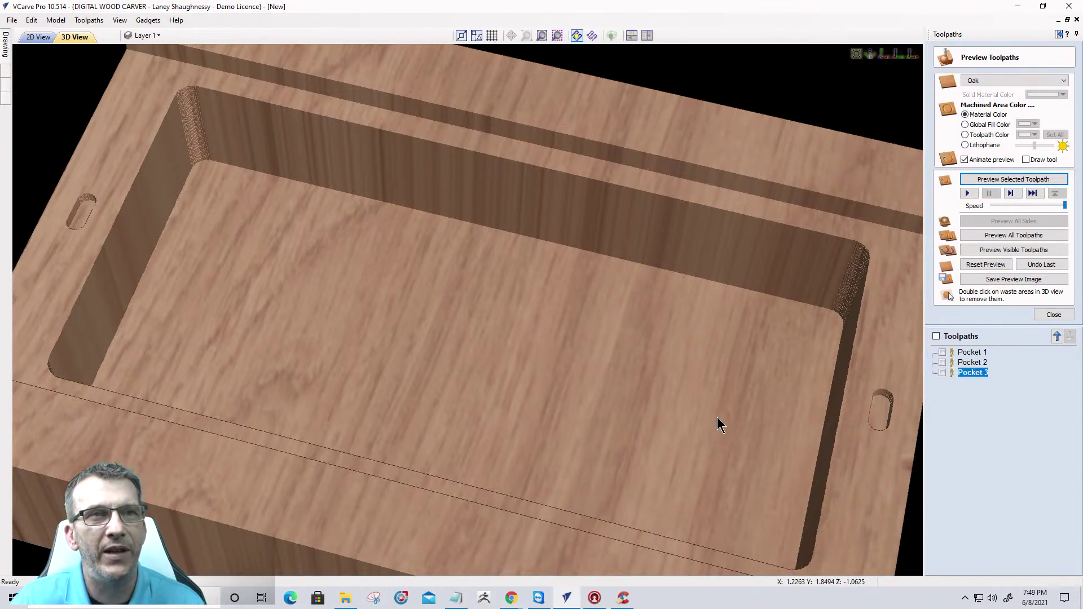
left_click_drag(669, 268, 742, 479)
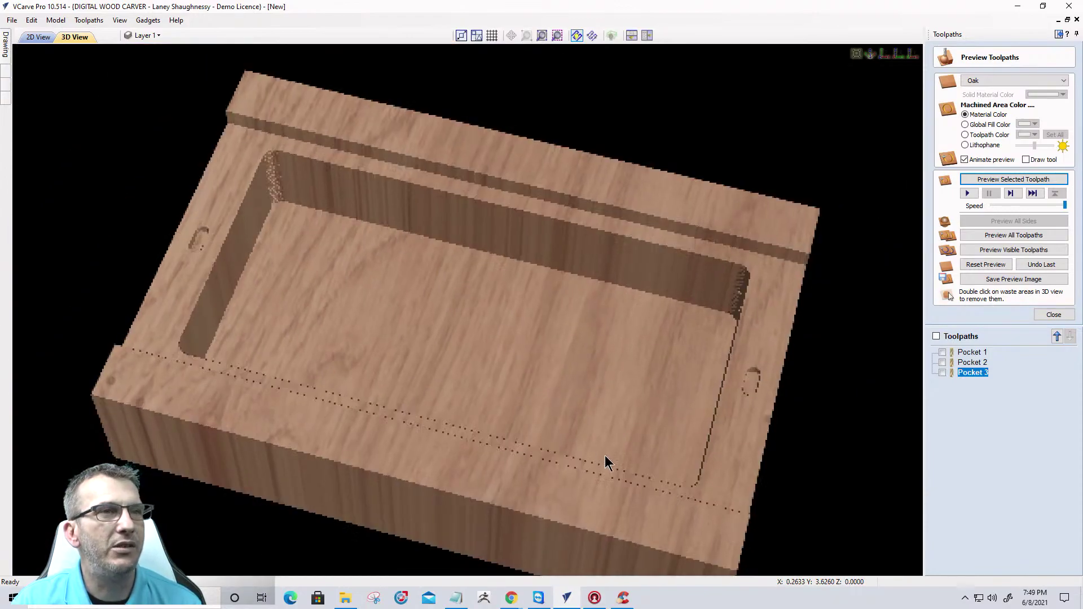
left_click_drag(605, 465, 773, 507)
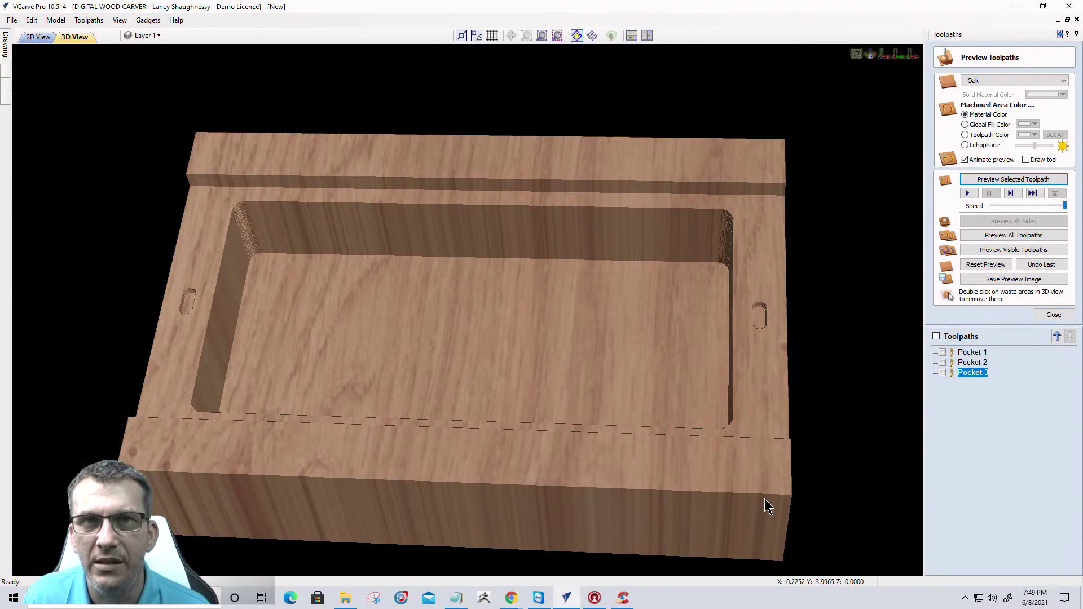
Review the box's vectors in the 2D view: outer outline, inner compartment, notch rectangle and both magnet rectangles.
left_click(39, 37)
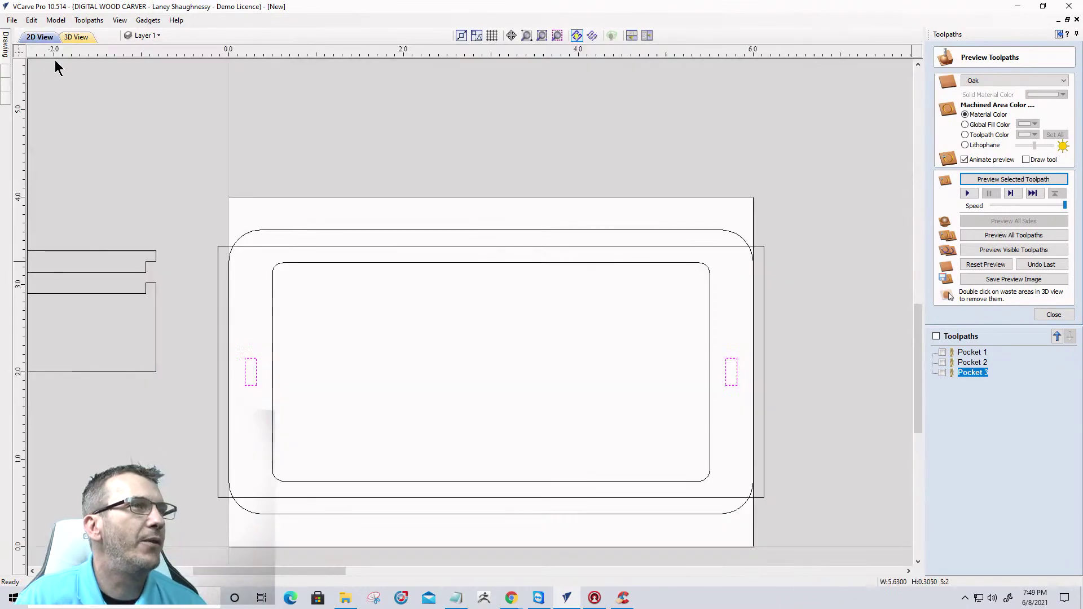
key("Escape")
left_click(628, 230)
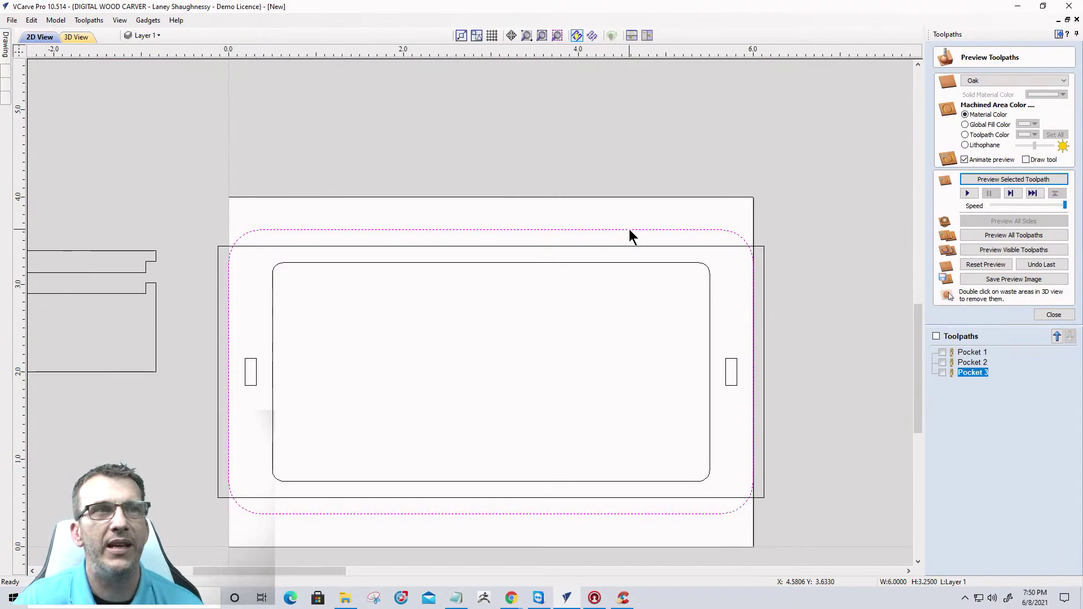
left_click(635, 263)
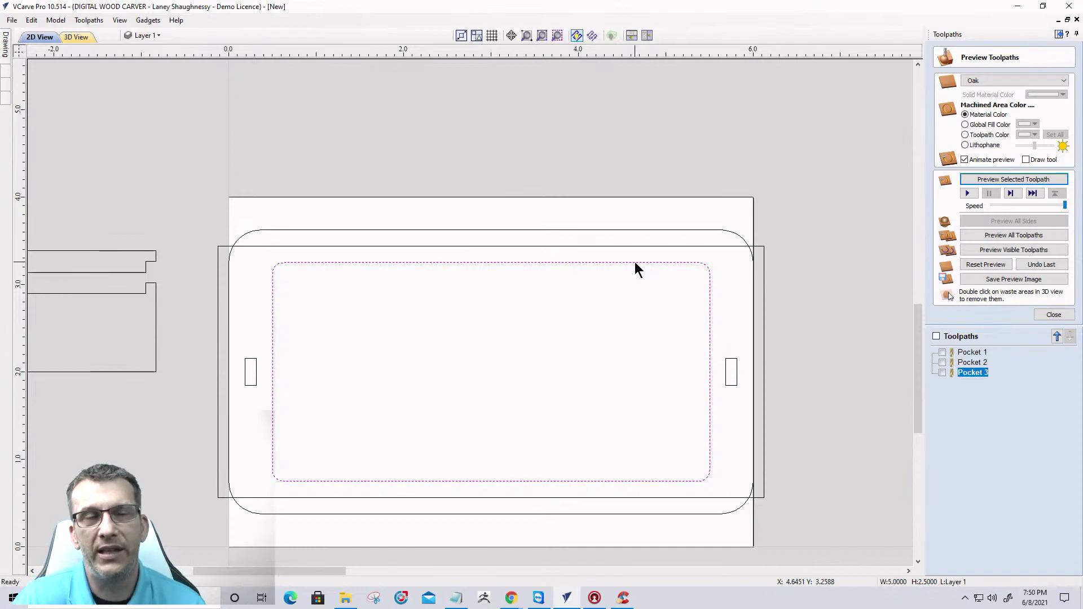
left_click(637, 246)
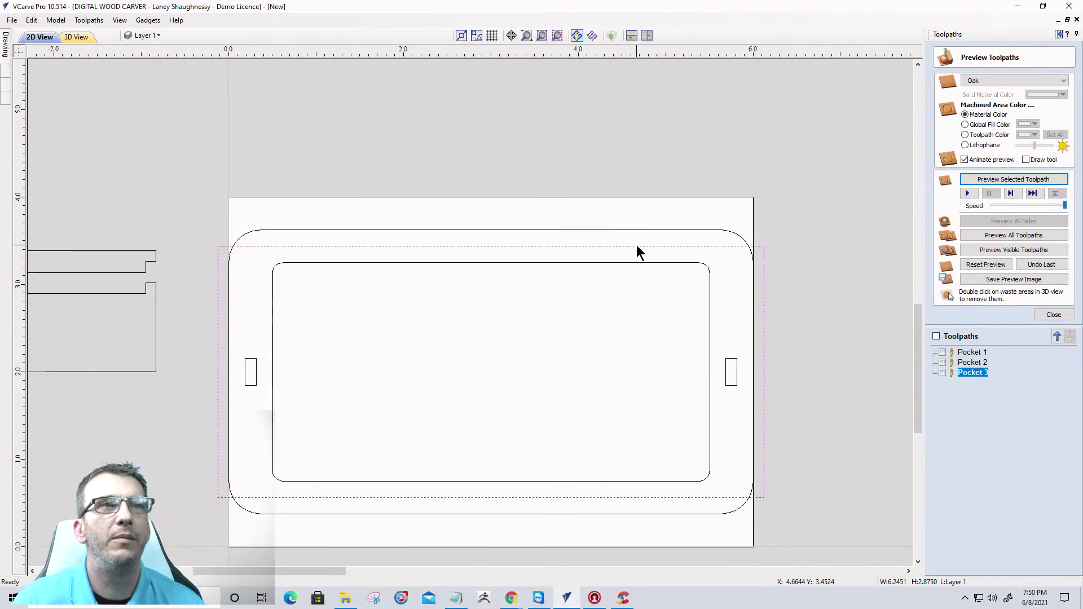
left_click(732, 359)
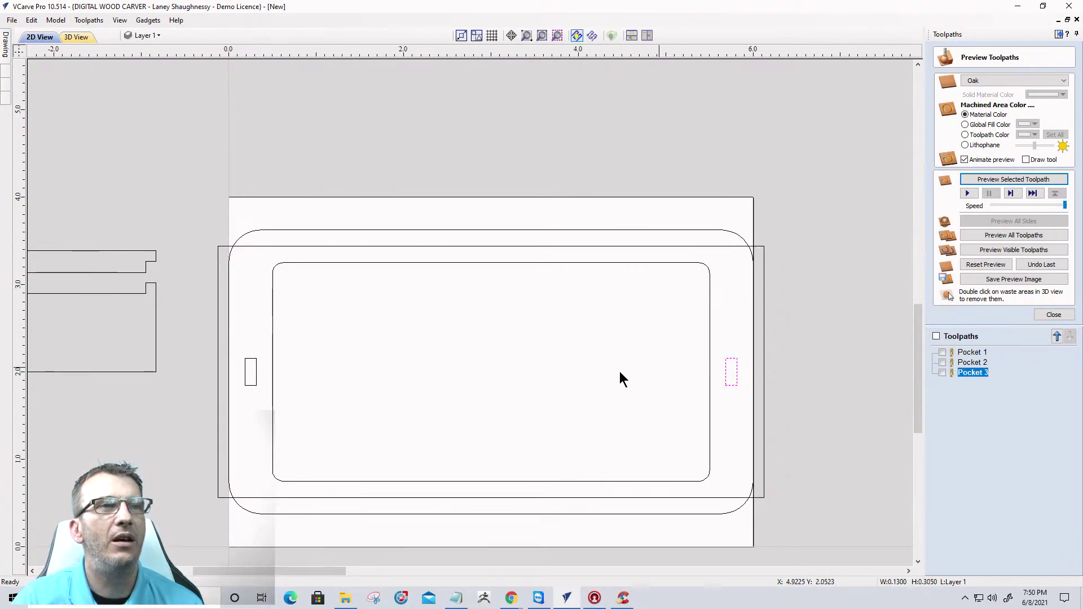
left_click(249, 361)
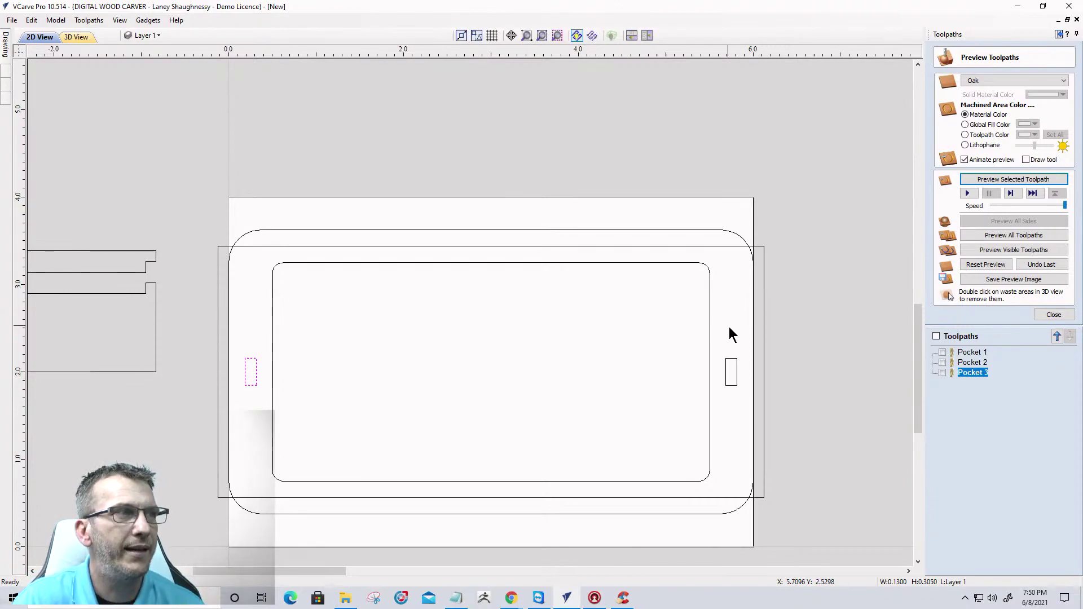
scroll(754, 341, "down", 1)
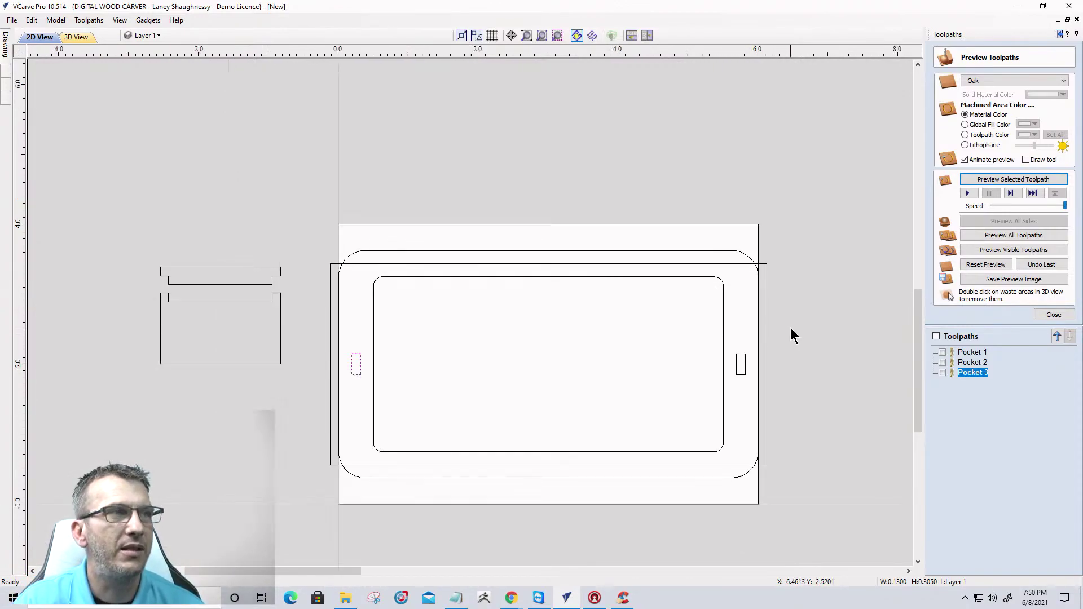
left_click_drag(817, 520, 306, 172)
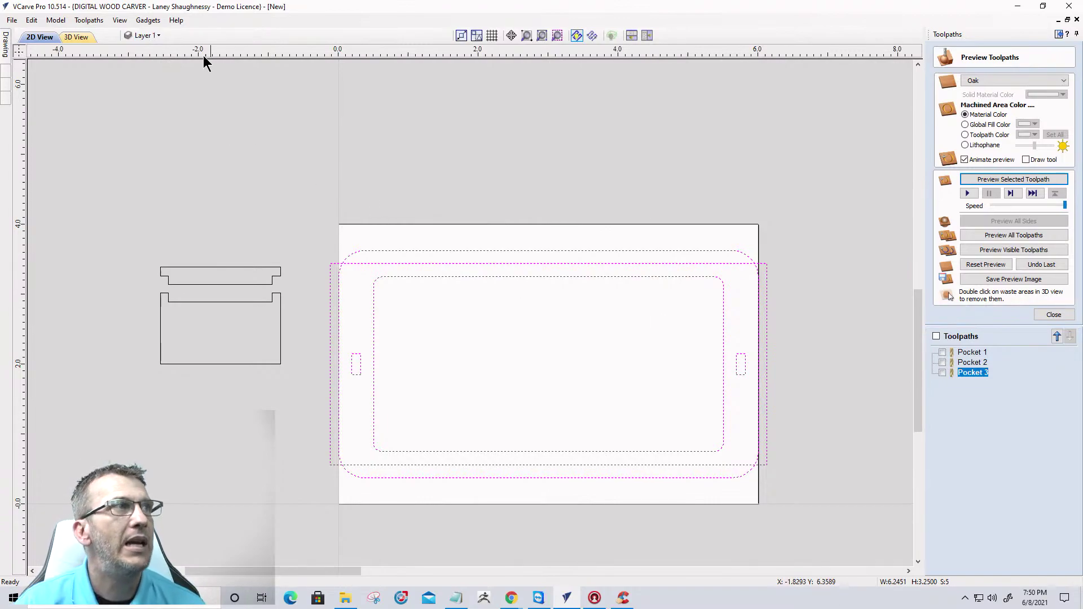
Add a second layer, set its vector colour to red, and make Layer 1 active again.
left_click(158, 38)
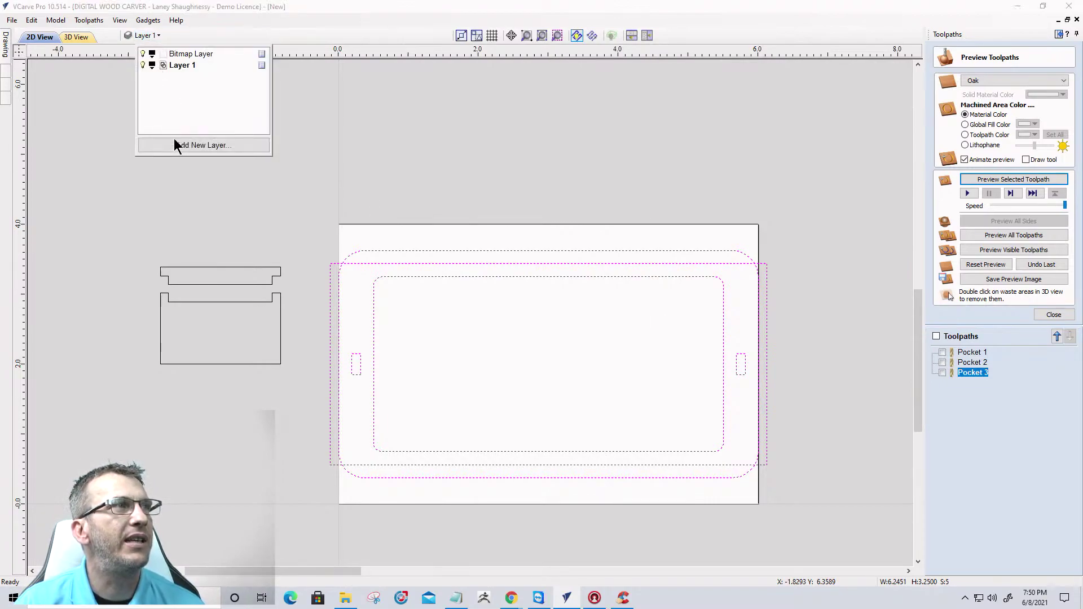
left_click(199, 143)
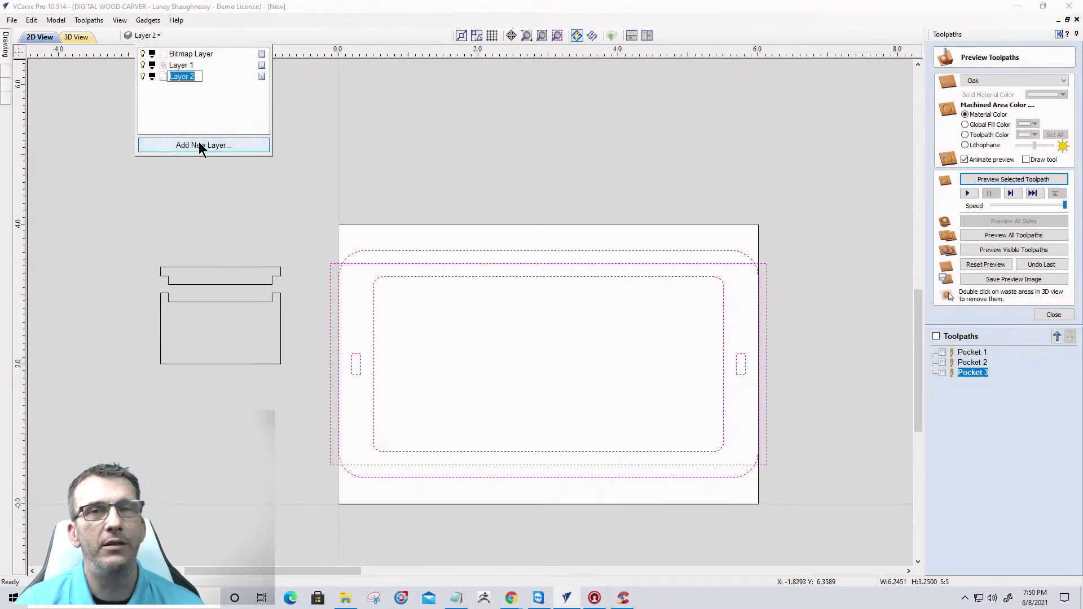
left_click(350, 180)
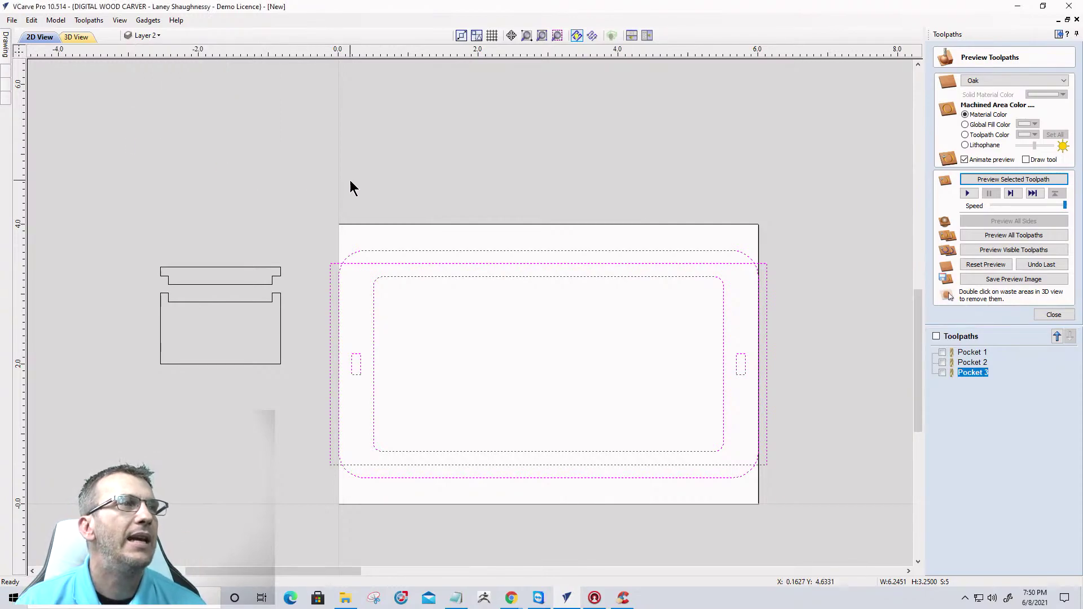
left_click(152, 36)
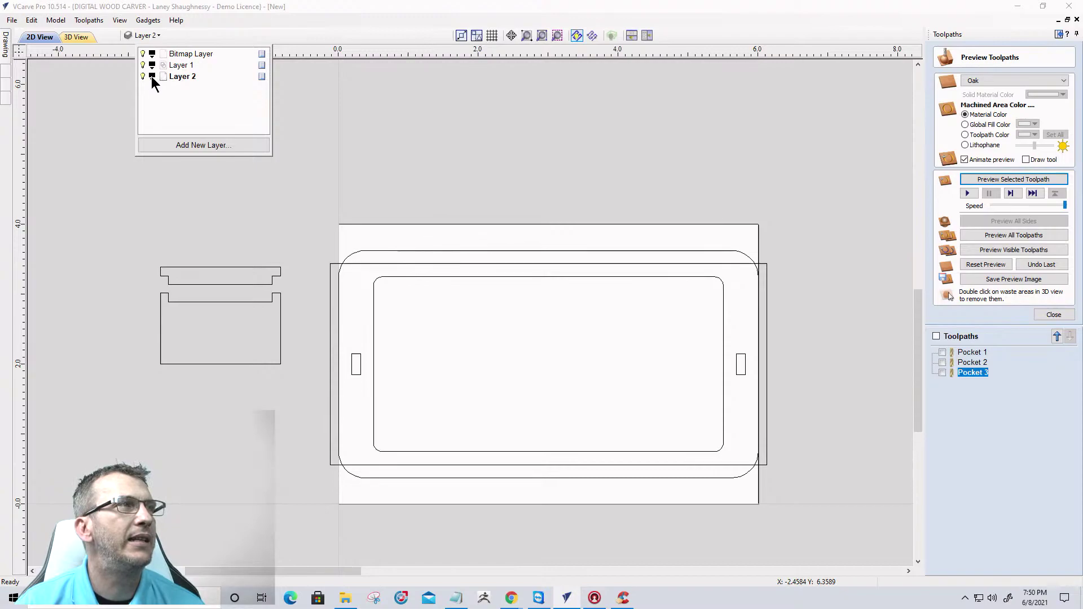
left_click(152, 77)
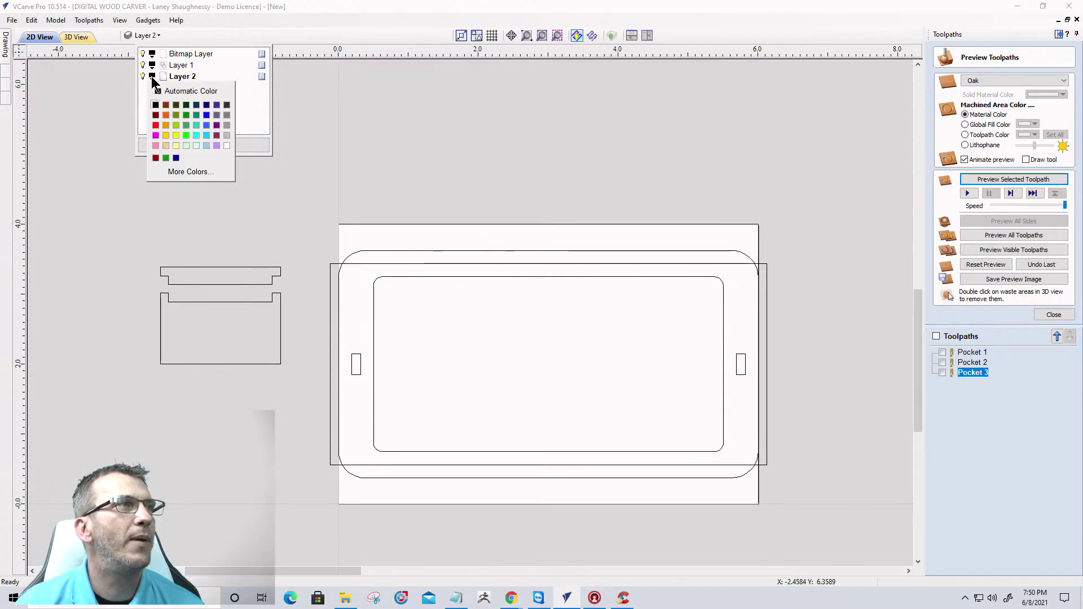
left_click(156, 125)
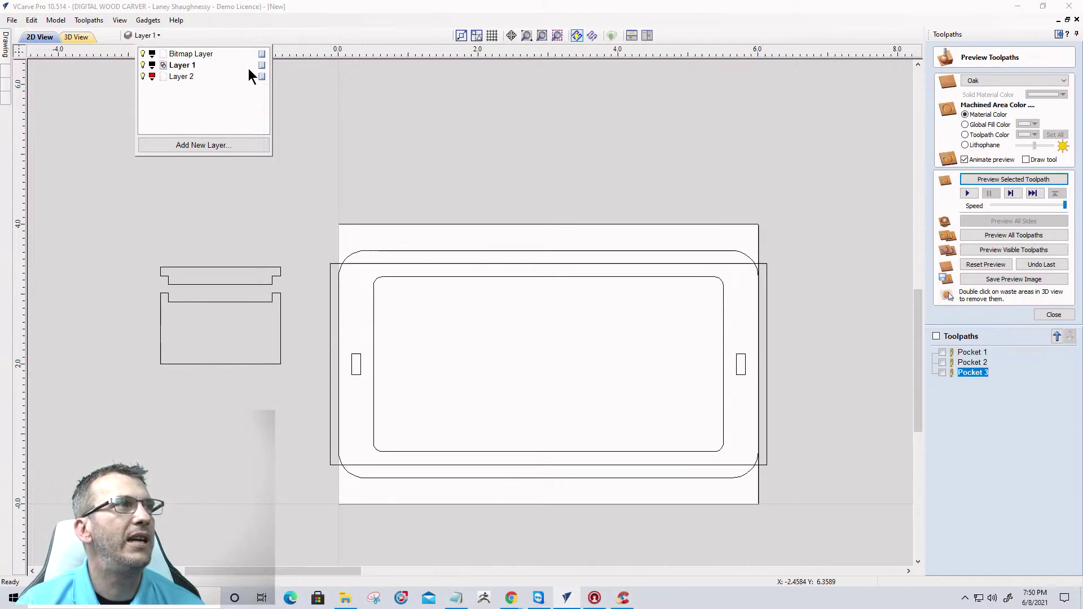
right_click(263, 65)
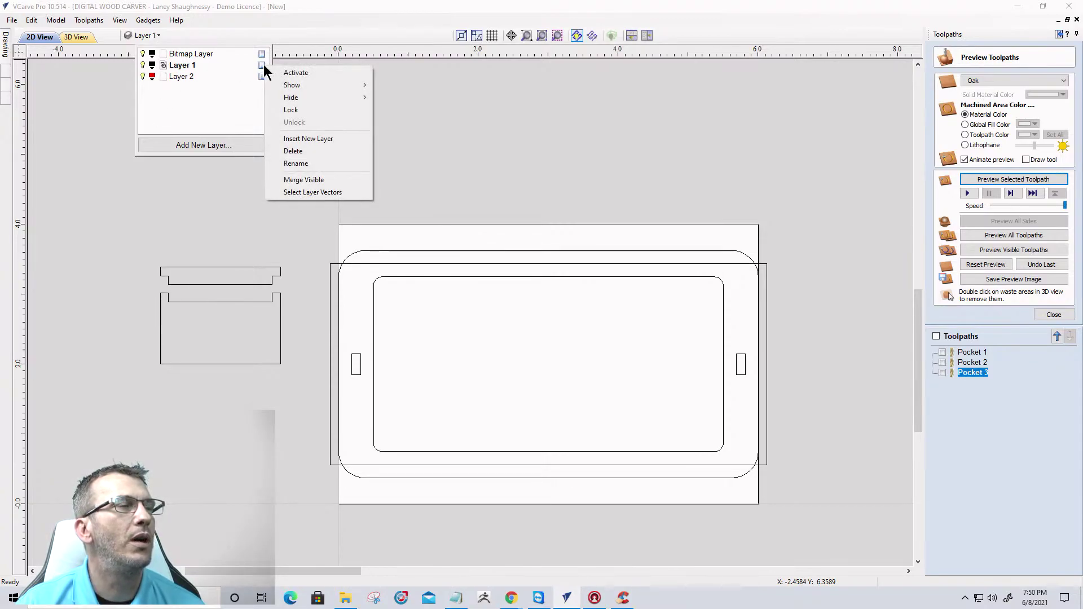
left_click(292, 111)
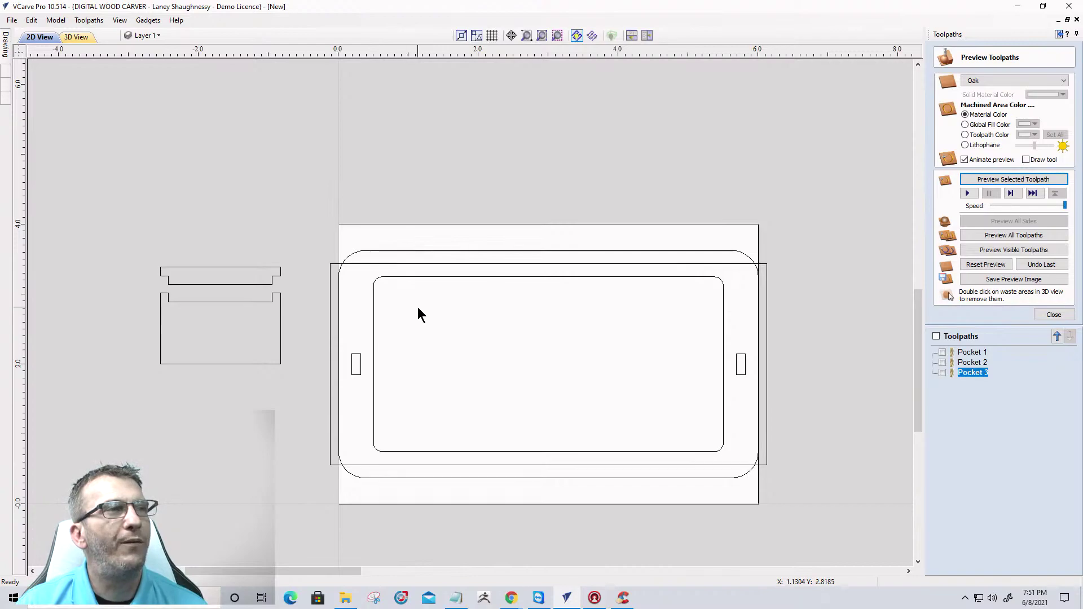
left_click(146, 37)
right_click(265, 66)
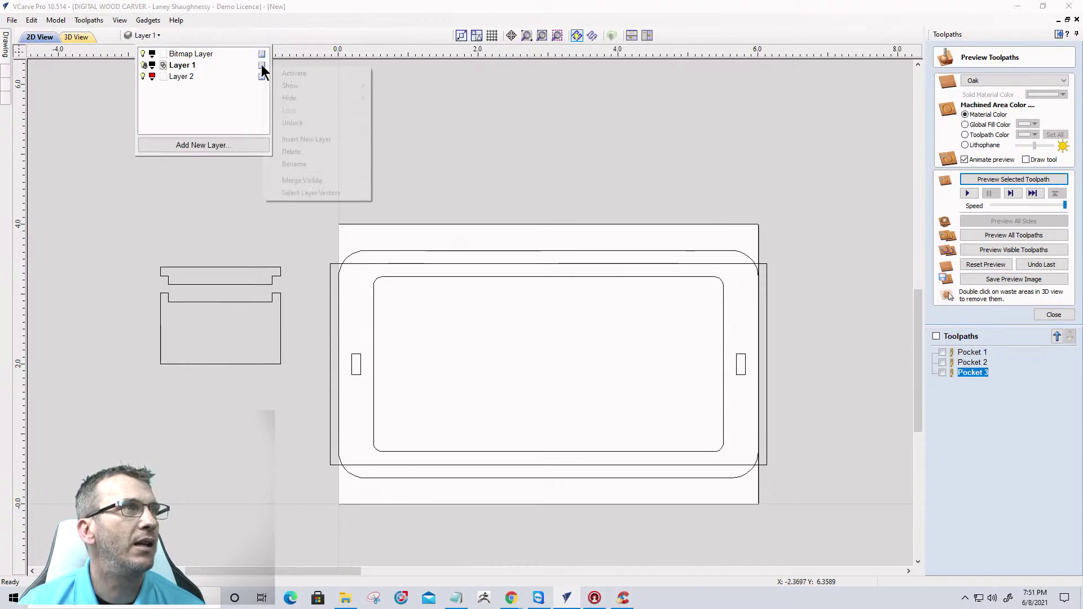
left_click(291, 123)
Copy the rounded outer box outline and both magnet rectangles from Layer 1 to Layer 2.
left_click(554, 251)
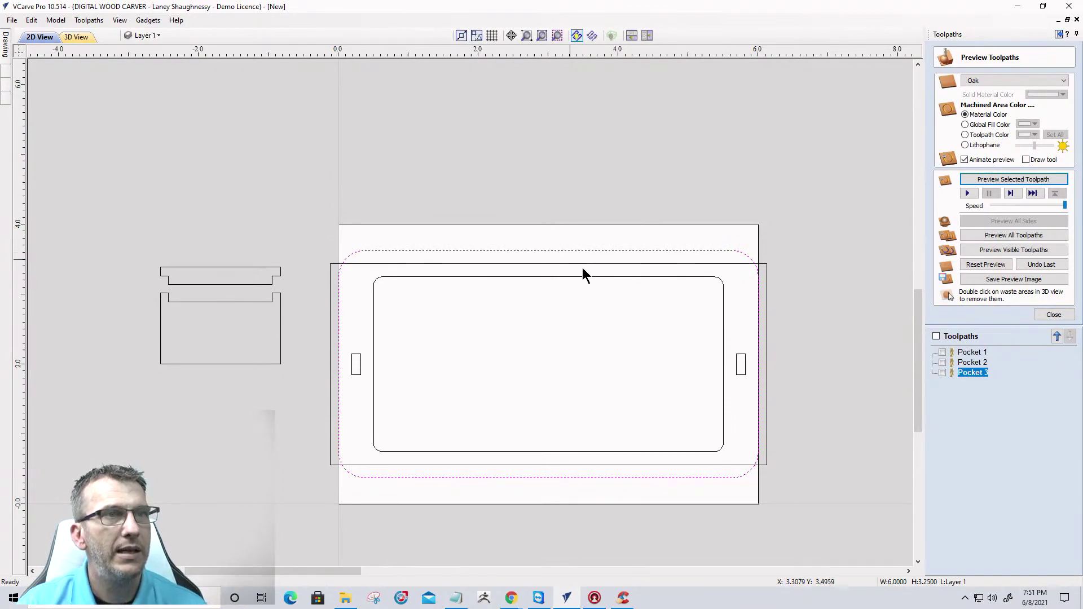
left_click(738, 358, "shift")
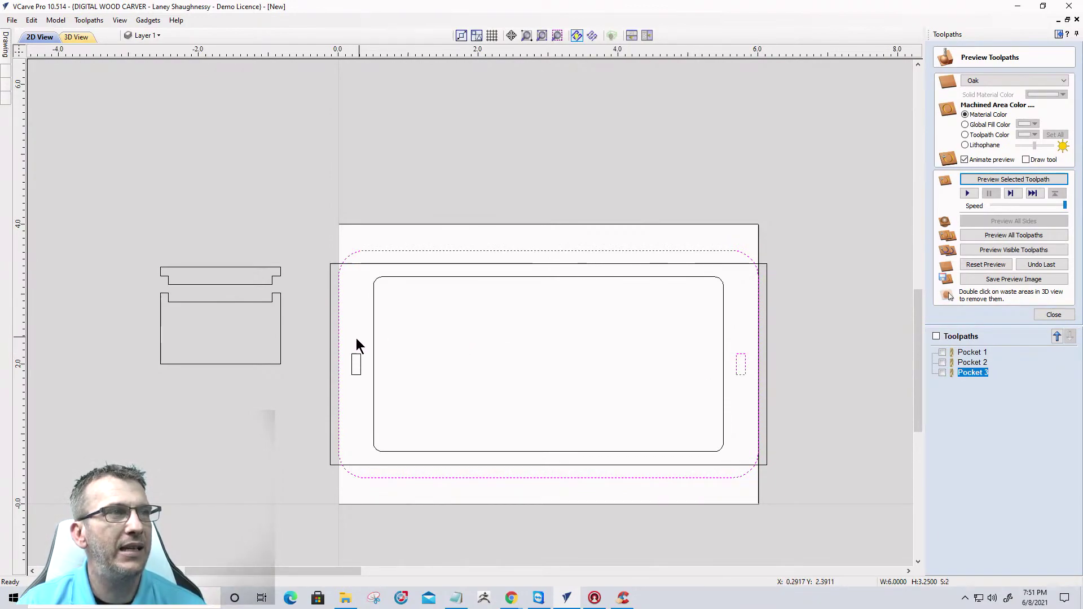
left_click(356, 361, "shift")
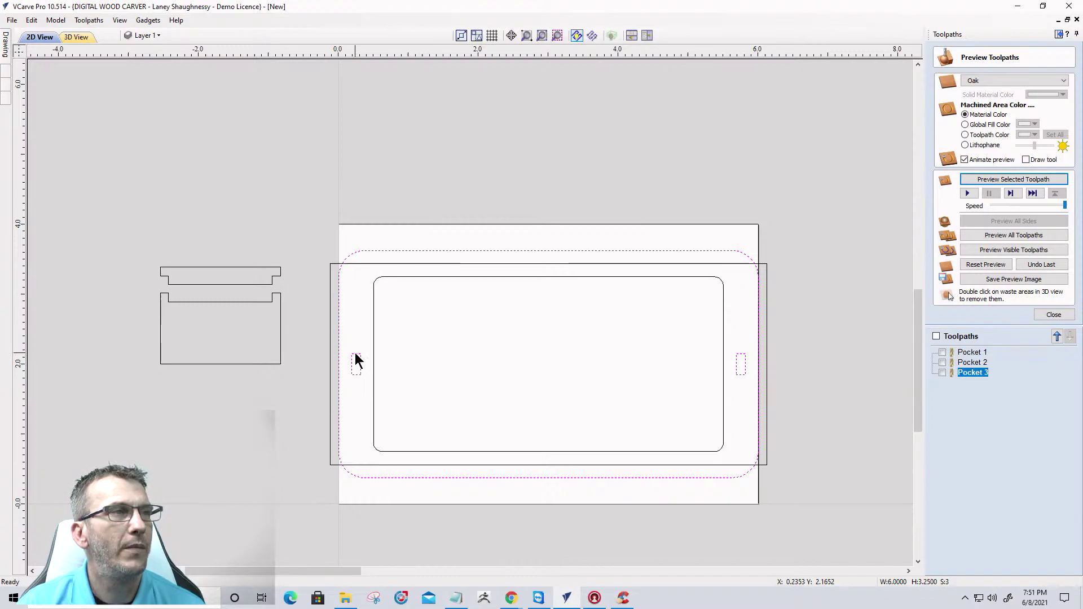
right_click(356, 354)
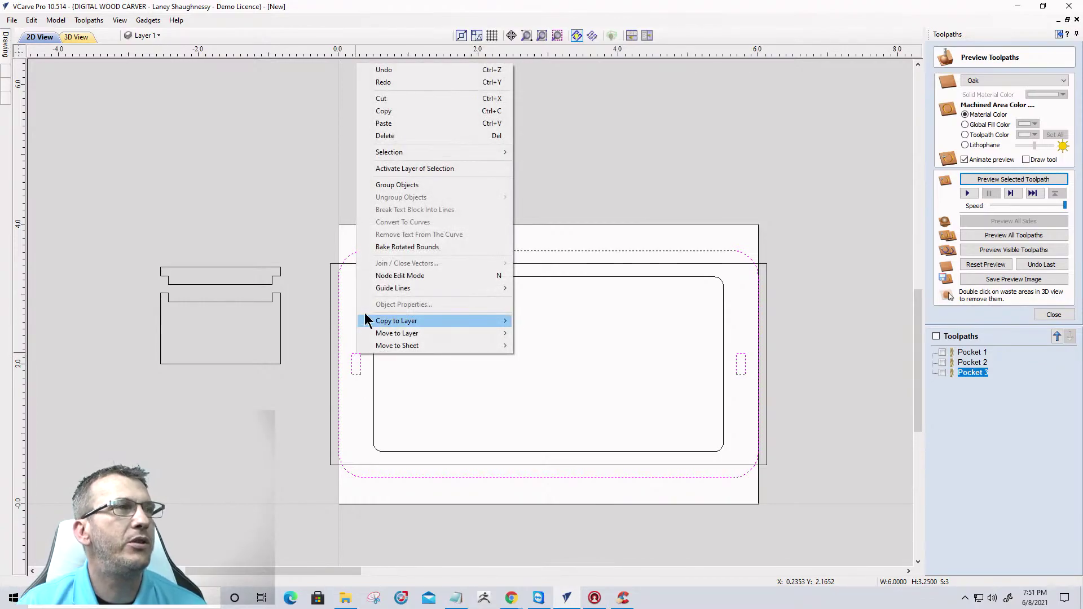
mouse_move(405, 321)
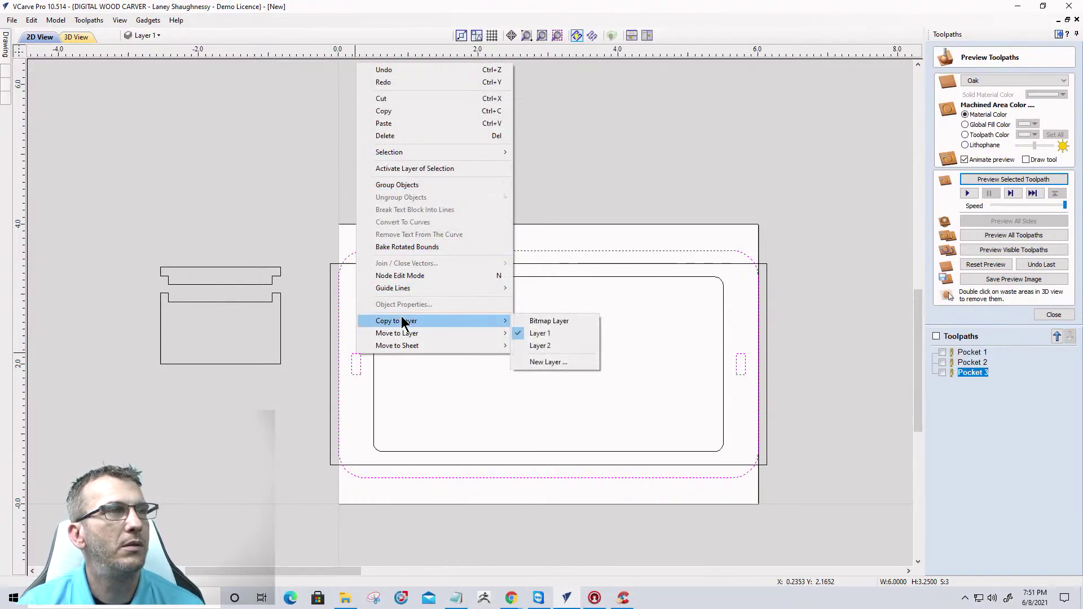
left_click(531, 346)
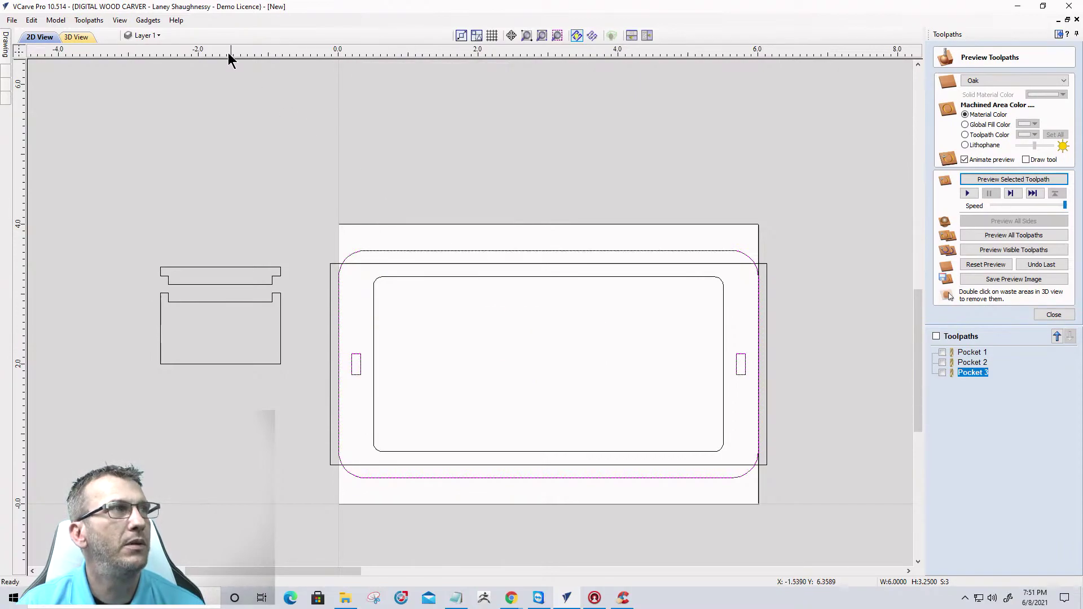
Lock Layer 1 to protect its original box vectors from editing.
left_click(180, 36)
right_click(261, 66)
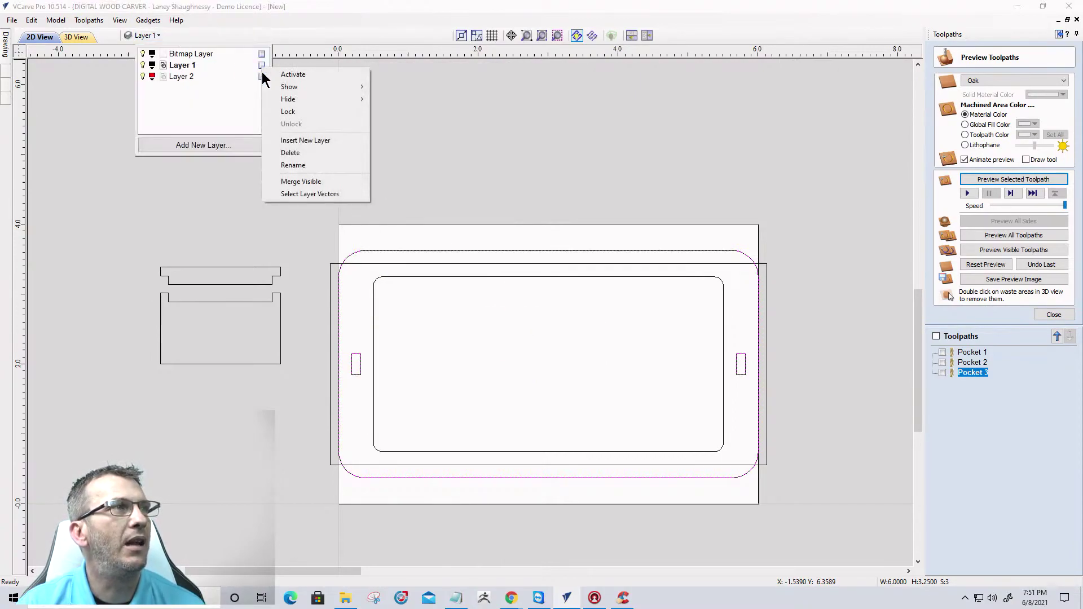
left_click(287, 112)
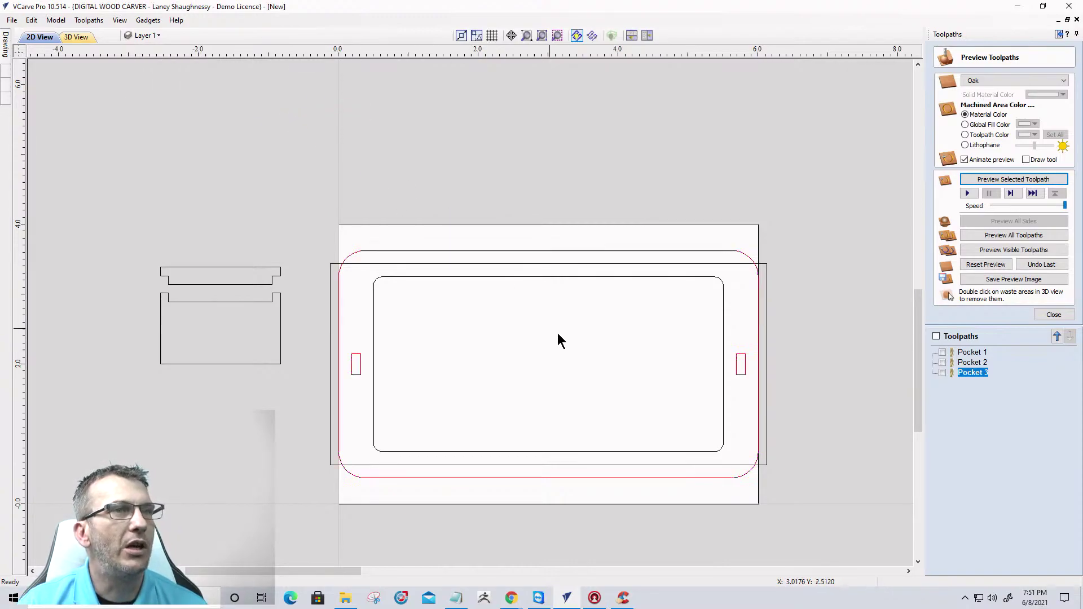
Examine the red copies of the outer outline and magnet rectangles against the black vectors on the locked layer.
scroll(720, 420, "down", 4)
scroll(703, 418, "up", 5)
scroll(788, 446, "up", 4)
scroll(793, 394, "up", 1)
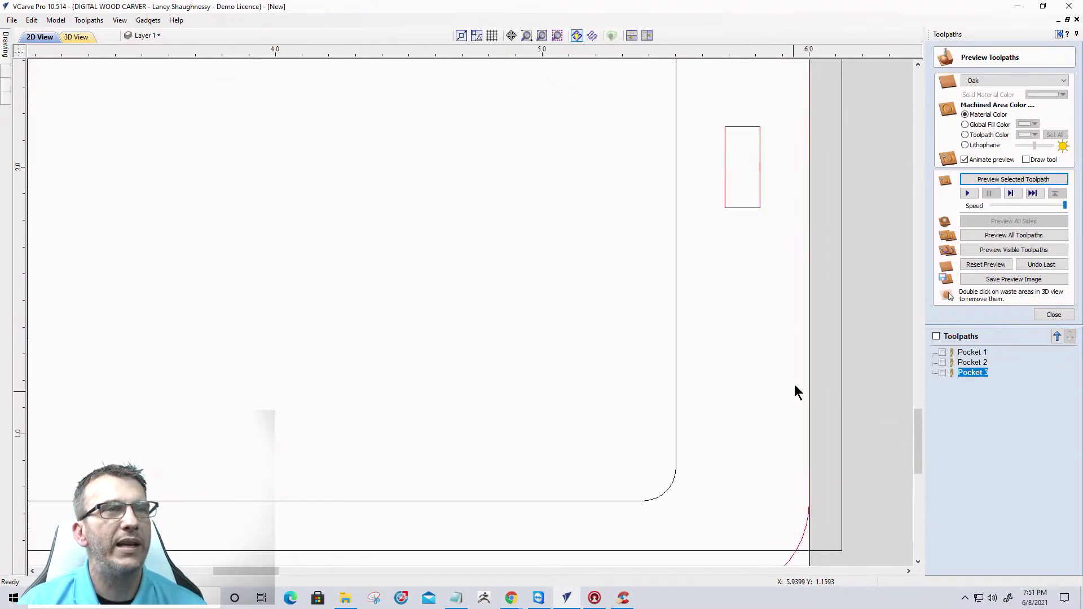
scroll(828, 287, "down", 4)
scroll(808, 175, "down", 1)
scroll(806, 210, "up", 3)
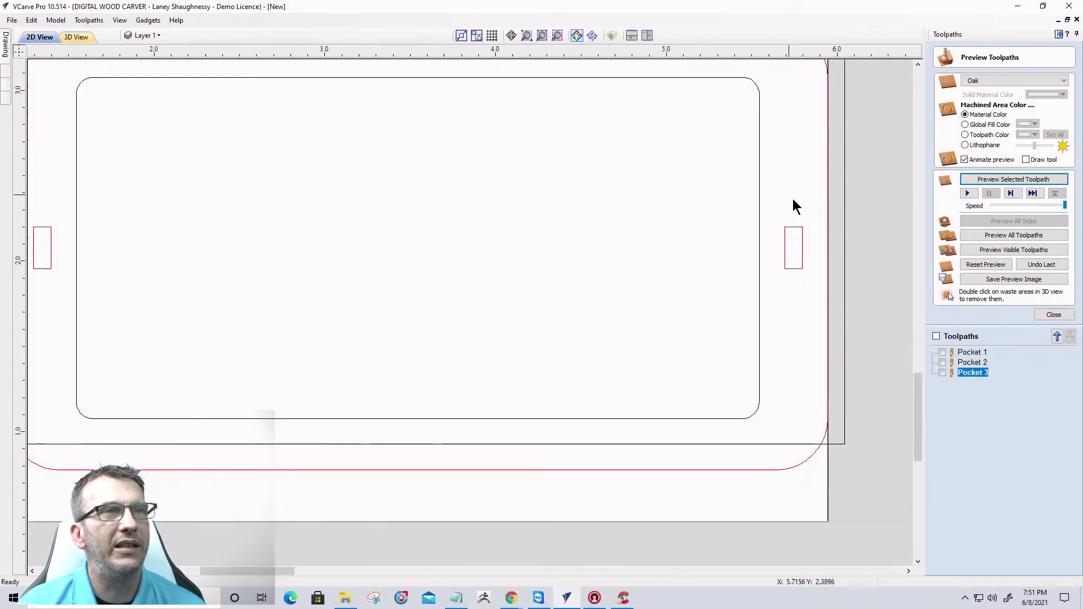
scroll(800, 215, "down", 2)
scroll(801, 213, "down", 3)
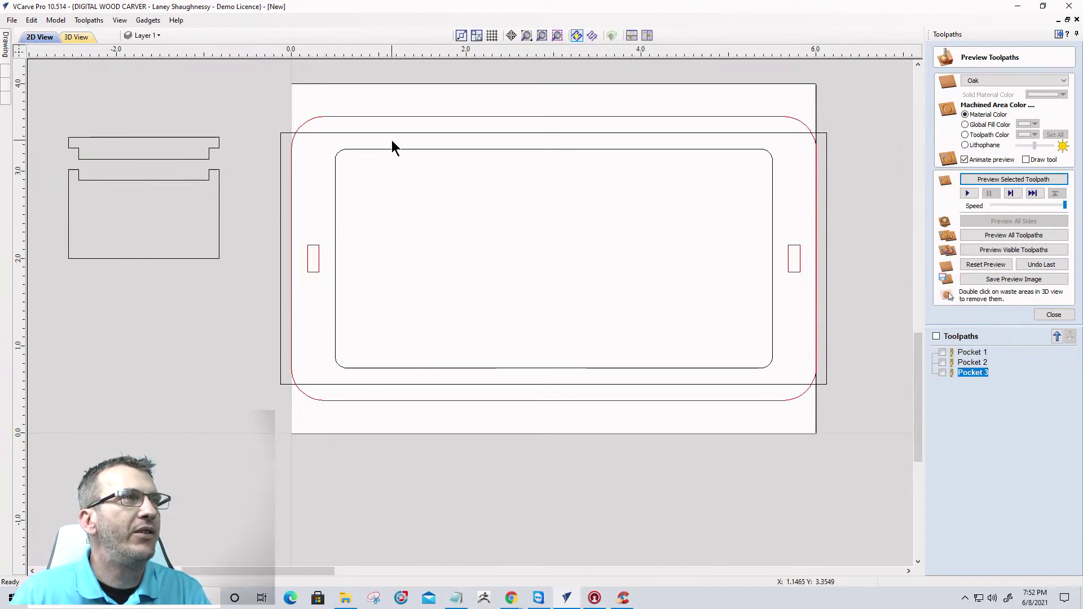
scroll(409, 164, "up", 1)
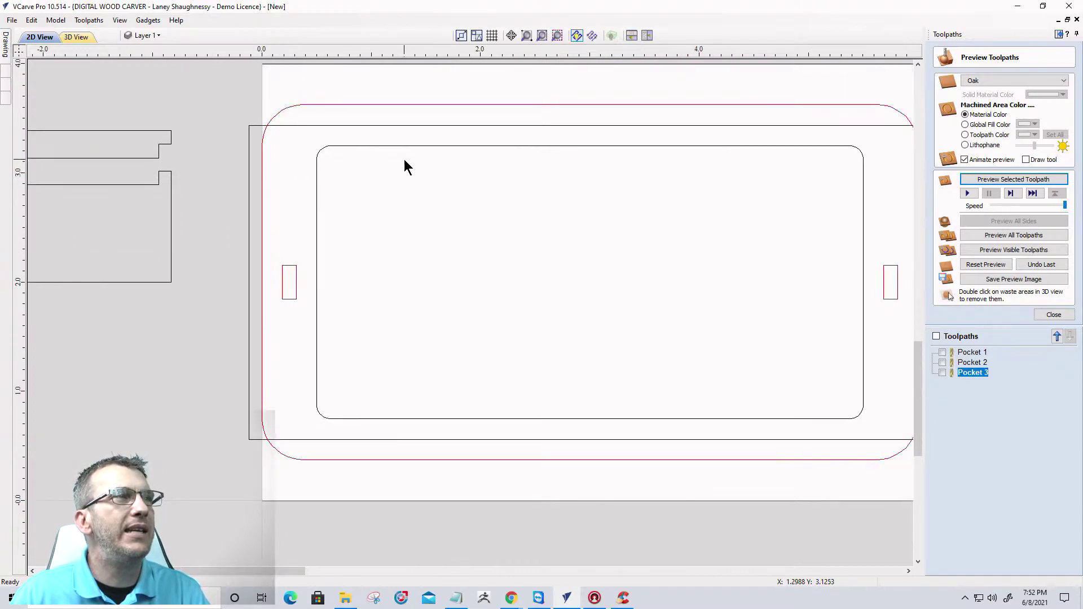
scroll(306, 163, "down", 1)
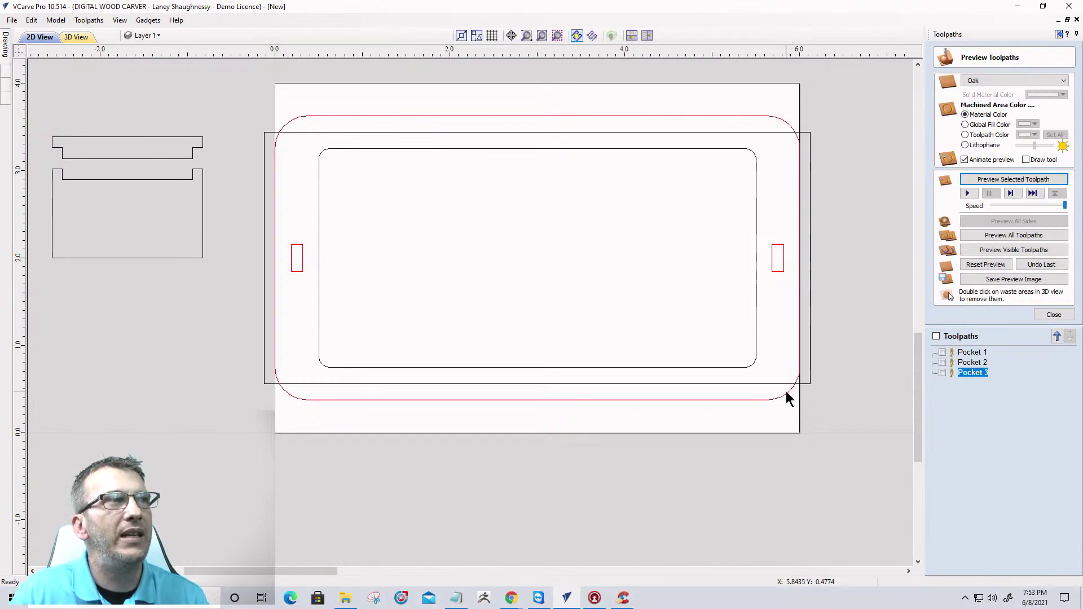
Make Layer 2 the active layer for the lid vectors.
left_click(5, 48)
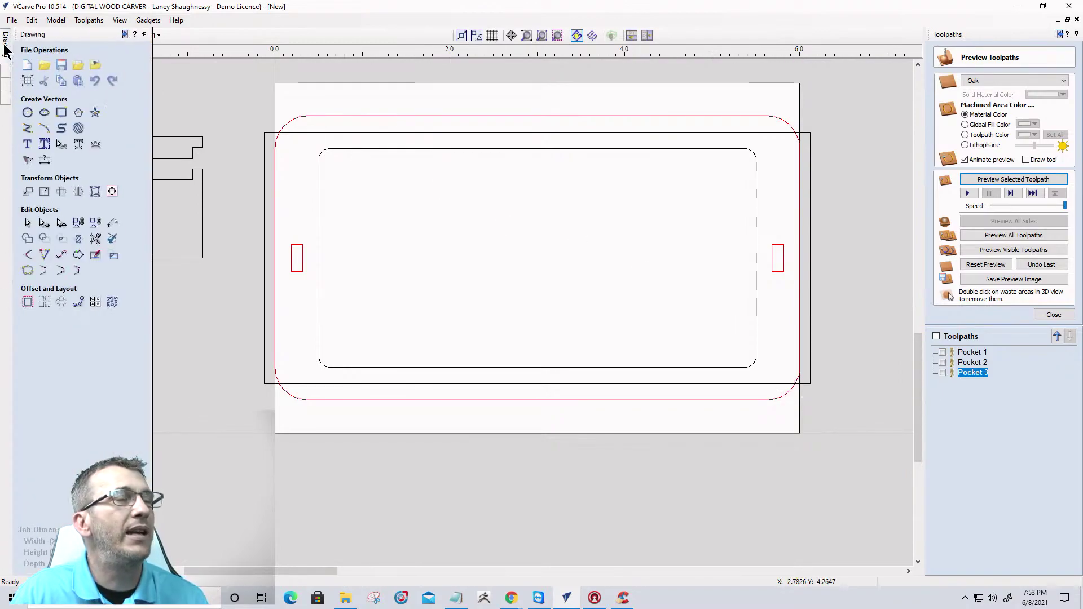
left_click(5, 48)
left_click(160, 35)
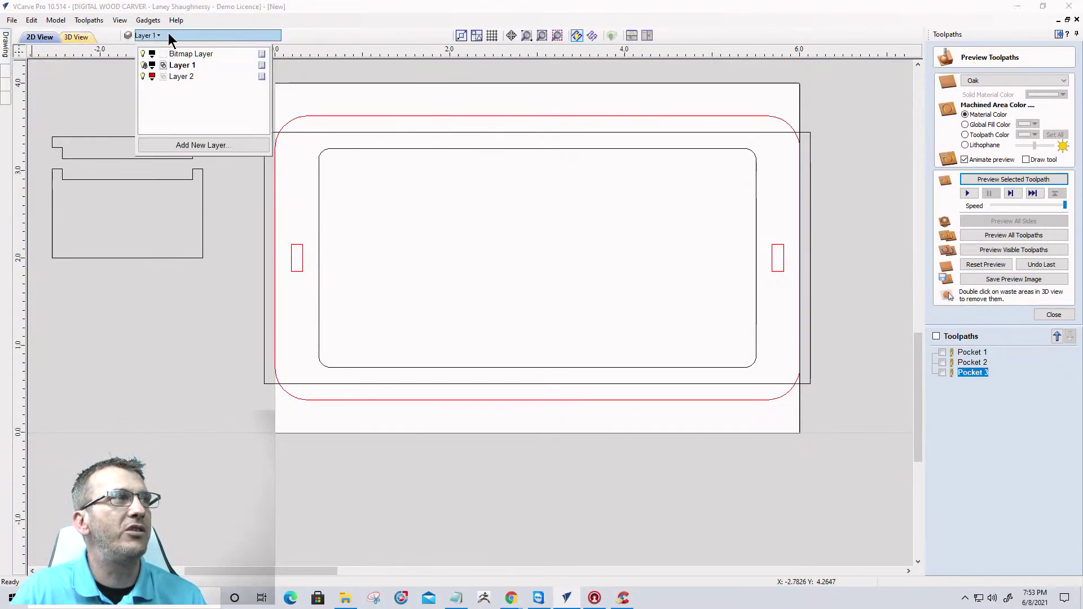
left_click(169, 78)
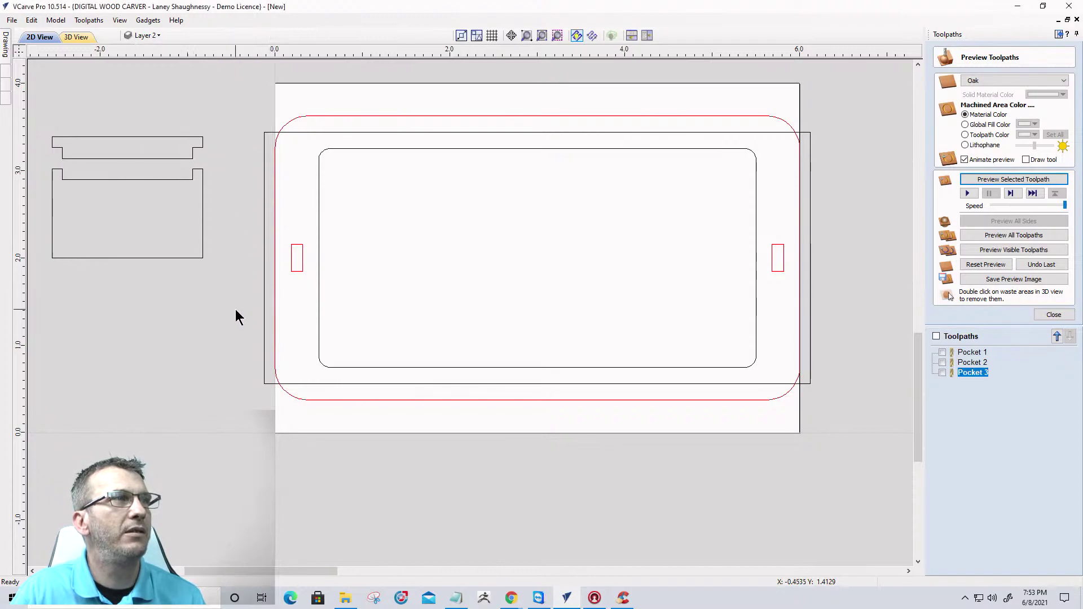
Draw a square-cornered rectangle about 6.25 x 0.3 inches along the outer box outline's upper edge, meeting the black rectangle's top side.
left_click(7, 48)
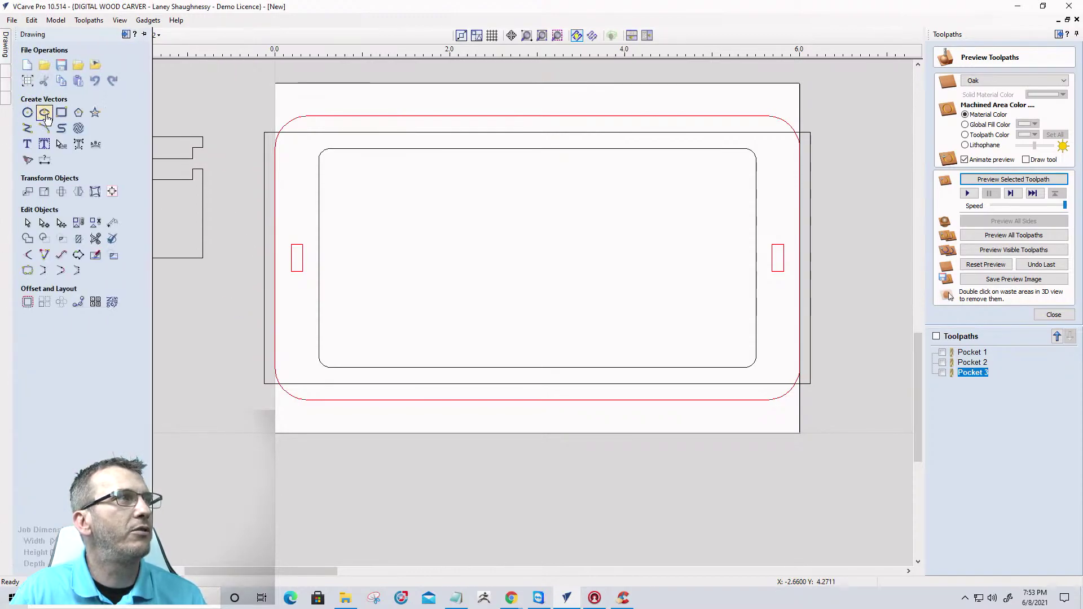
left_click(61, 112)
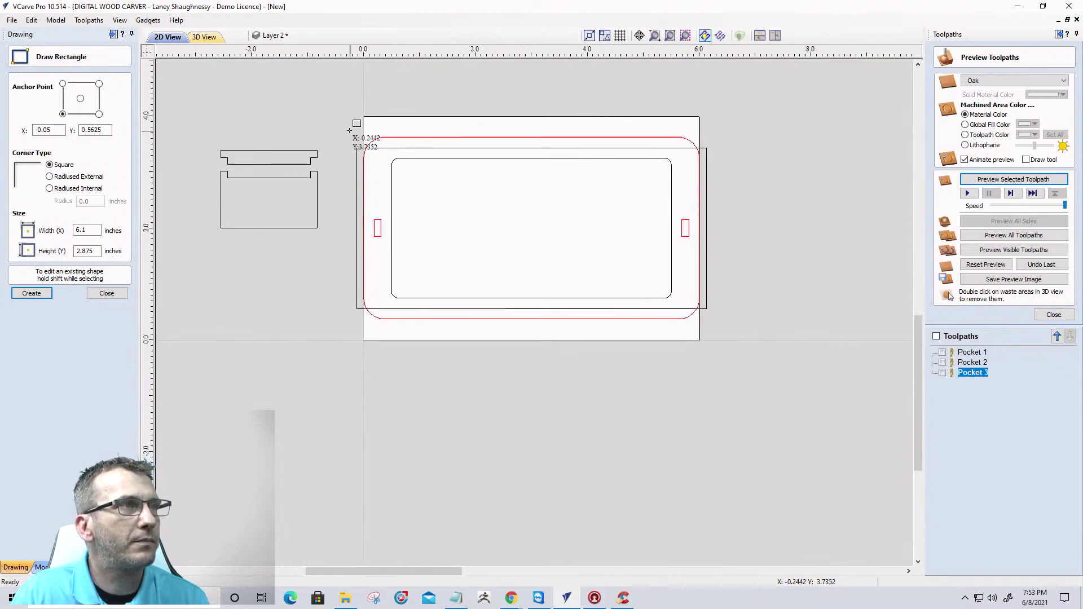
mouse_move(363, 147)
left_mouse_down()
mouse_move(380, 127)
mouse_move(508, 117)
mouse_move(687, 114)
mouse_move(707, 132)
left_mouse_up()
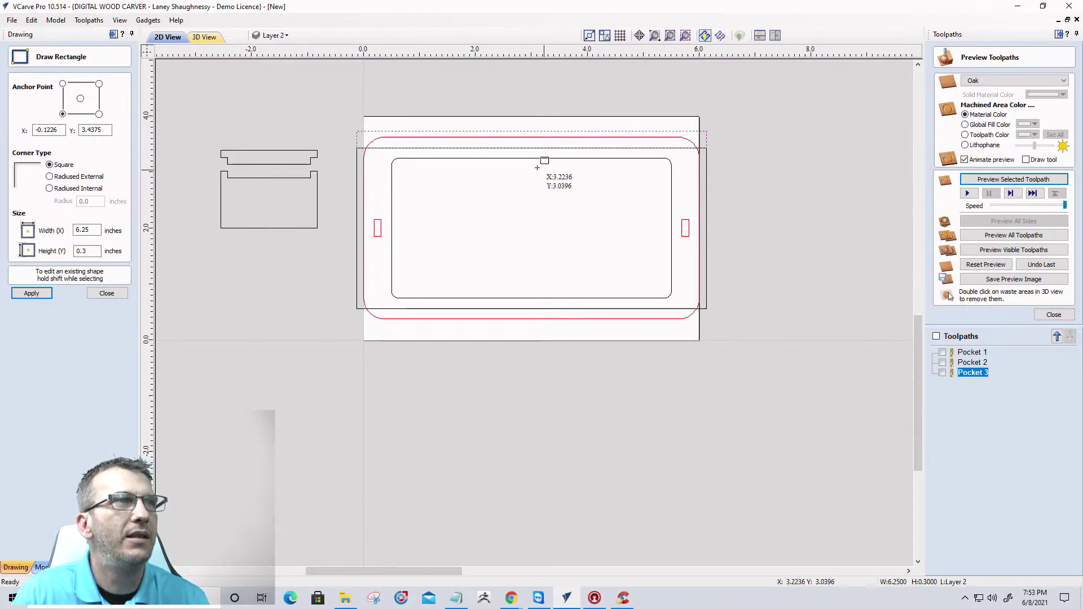
Place a matching 6.25 x 0.3 inch rectangle along the outline's lower edge, against the black rectangle's bottom side.
scroll(556, 183, "up", 5)
scroll(519, 188, "down", 4)
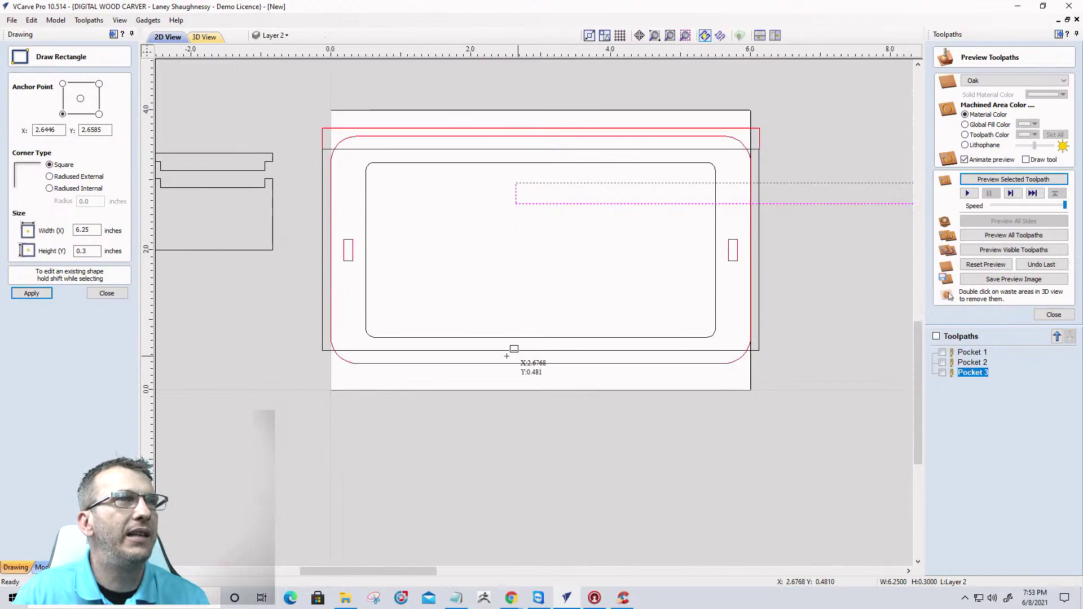
left_click(108, 293)
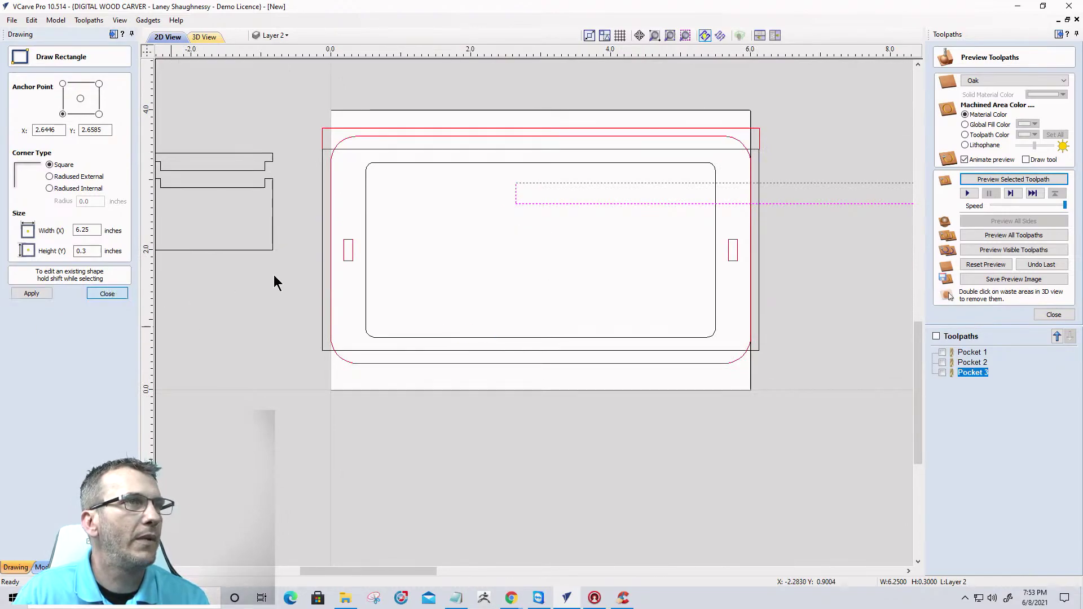
left_click_drag(515, 176, 323, 353)
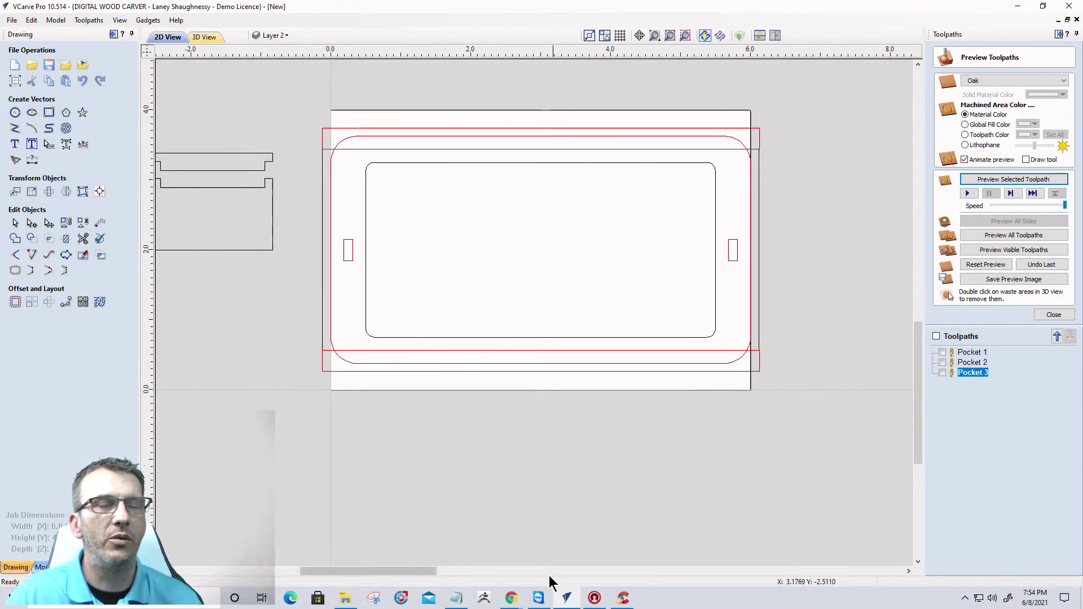
Open a second VCarve Pro window and create a new file in it.
right_click(569, 603)
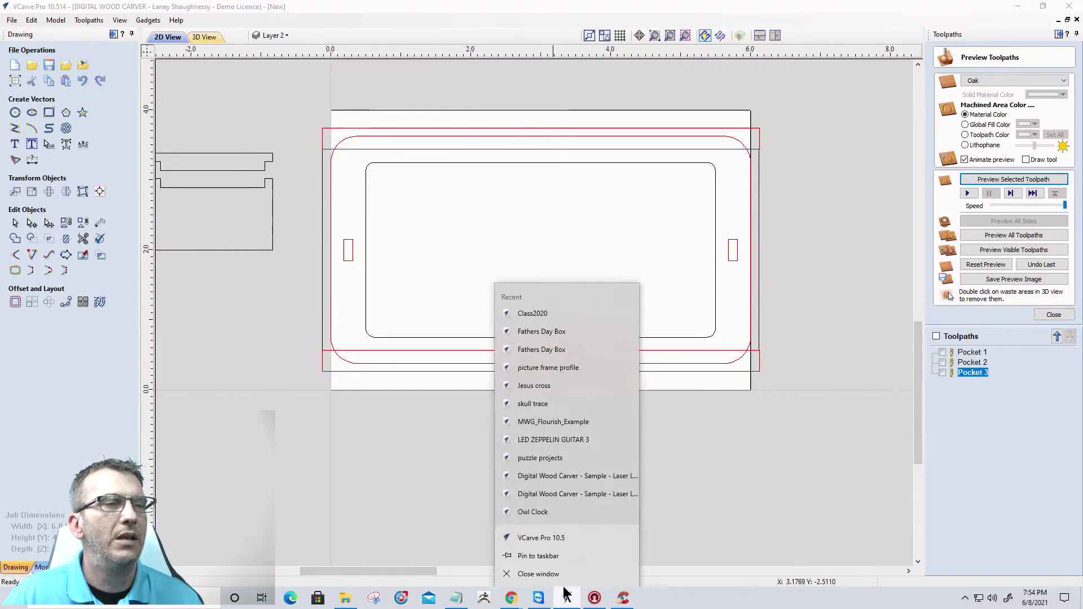
left_click(545, 534)
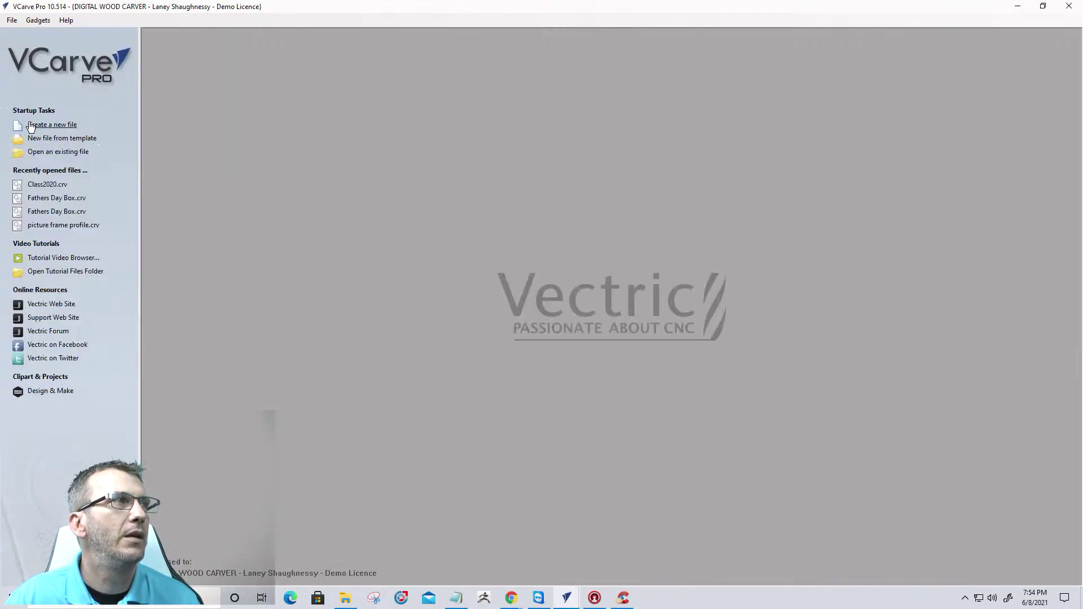
left_click(32, 126)
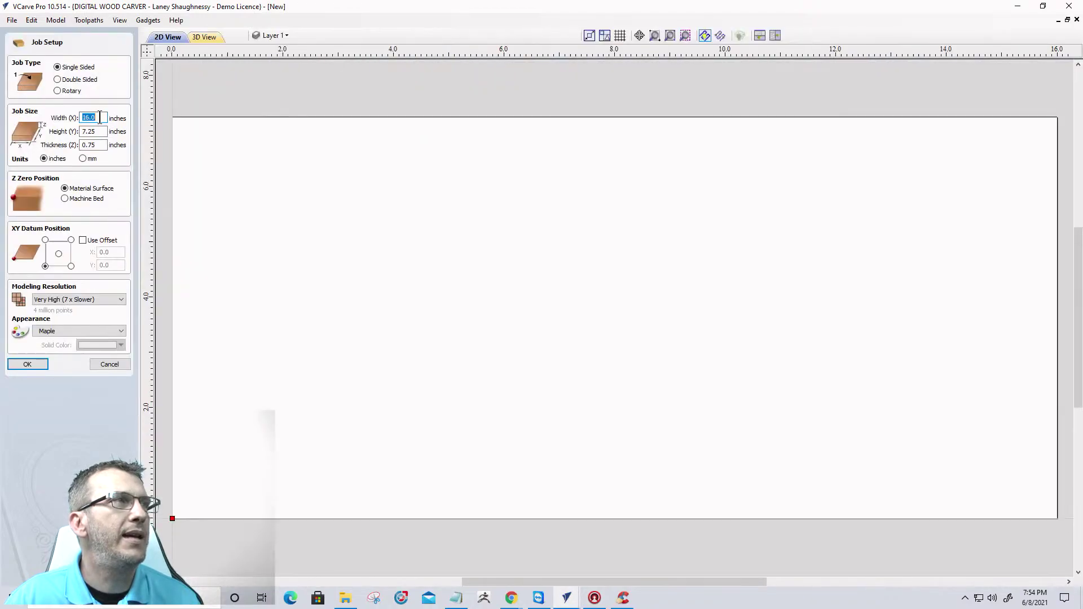
Set up the new job as 6 inches wide, 4 inches high and .375 inches thick.
type("6")
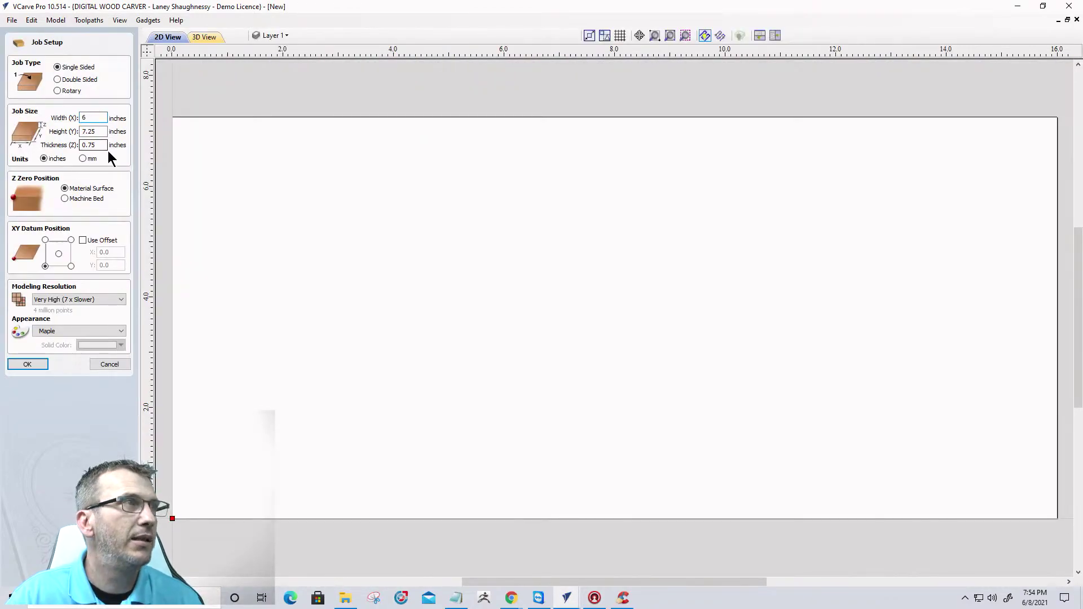
left_click(82, 131)
type("4")
key("Tab")
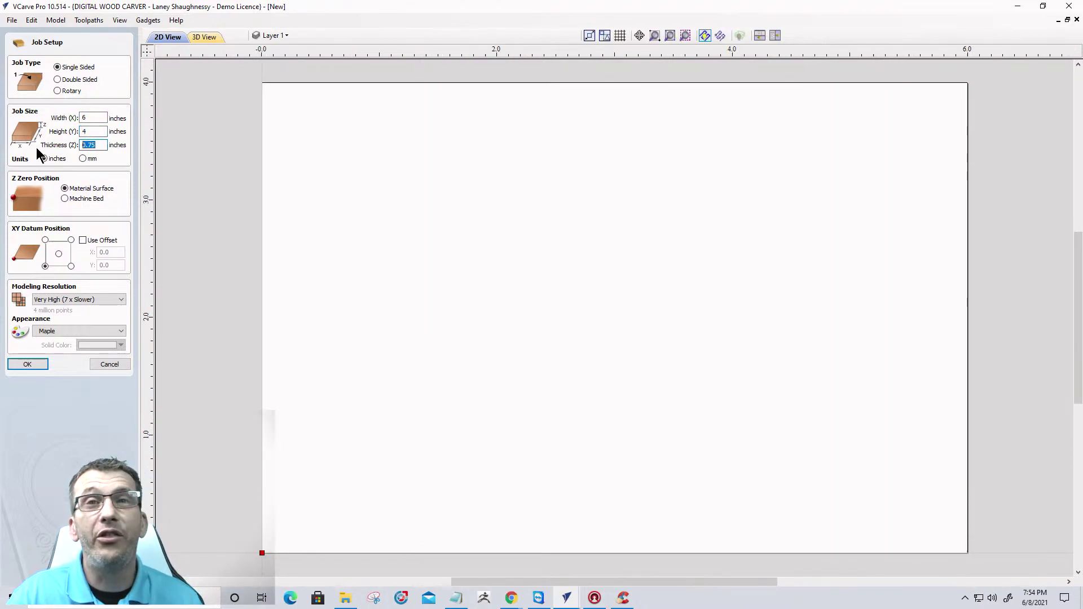
type(".375")
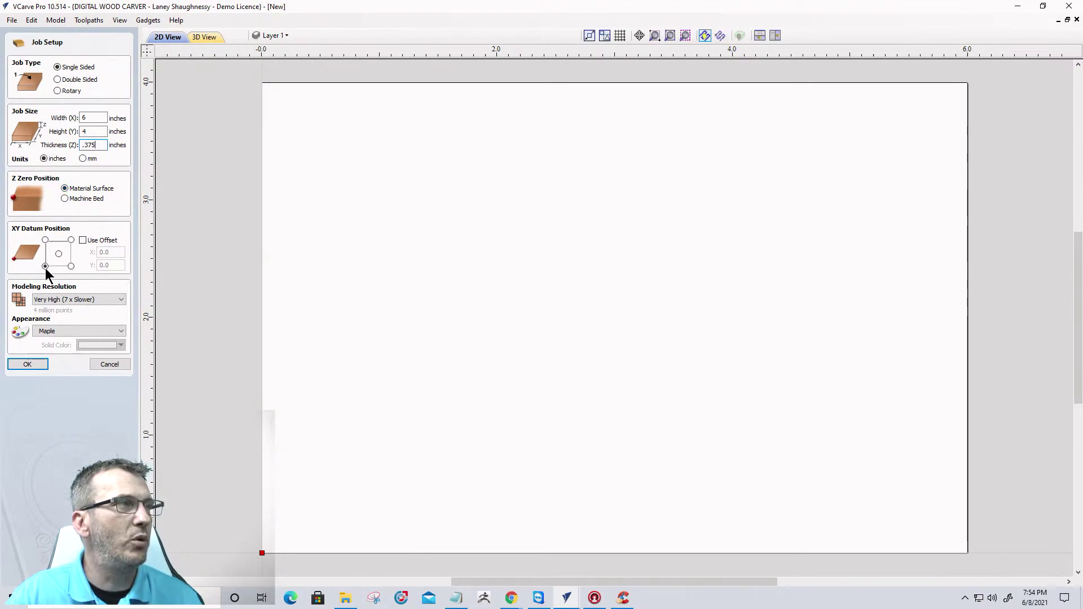
left_click(44, 364)
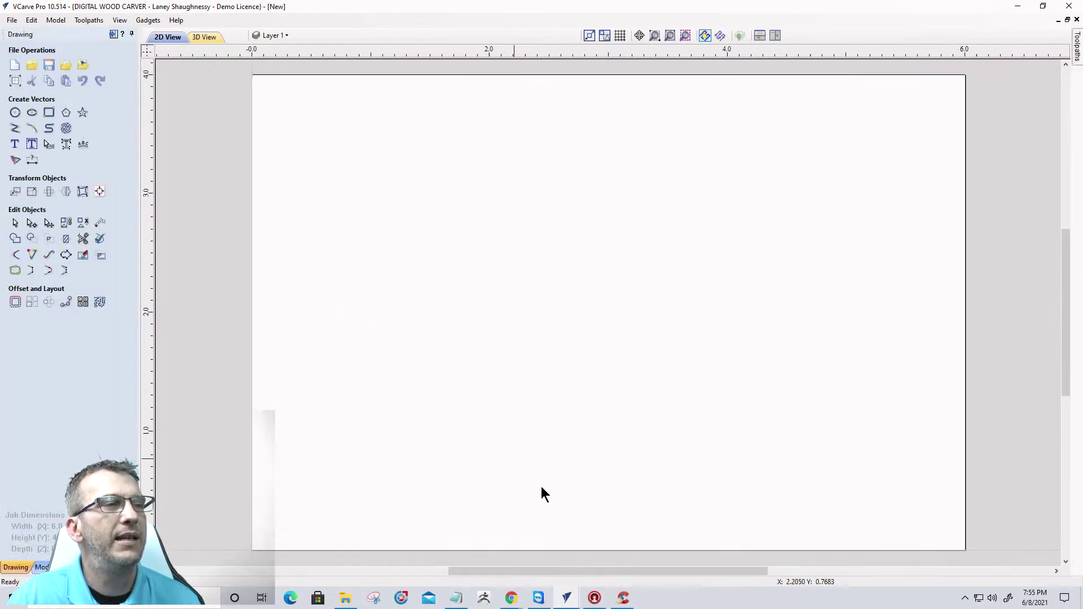
Switch back to the box file and copy the selected outline, magnet rectangles and two edge rectangles on Layer 2.
mouse_move(566, 598)
left_click(550, 573)
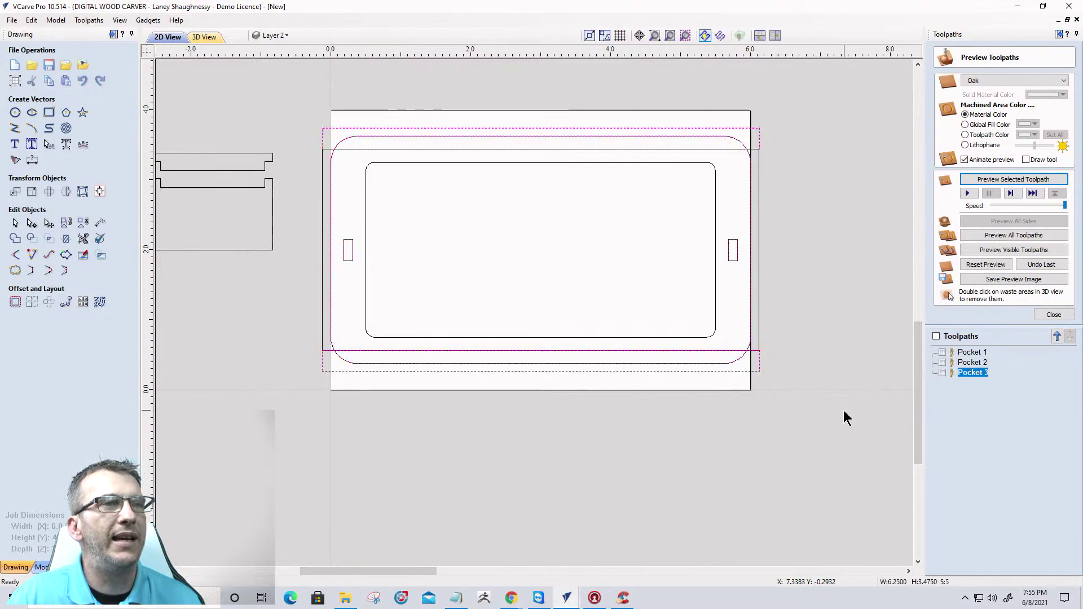
right_click(738, 260)
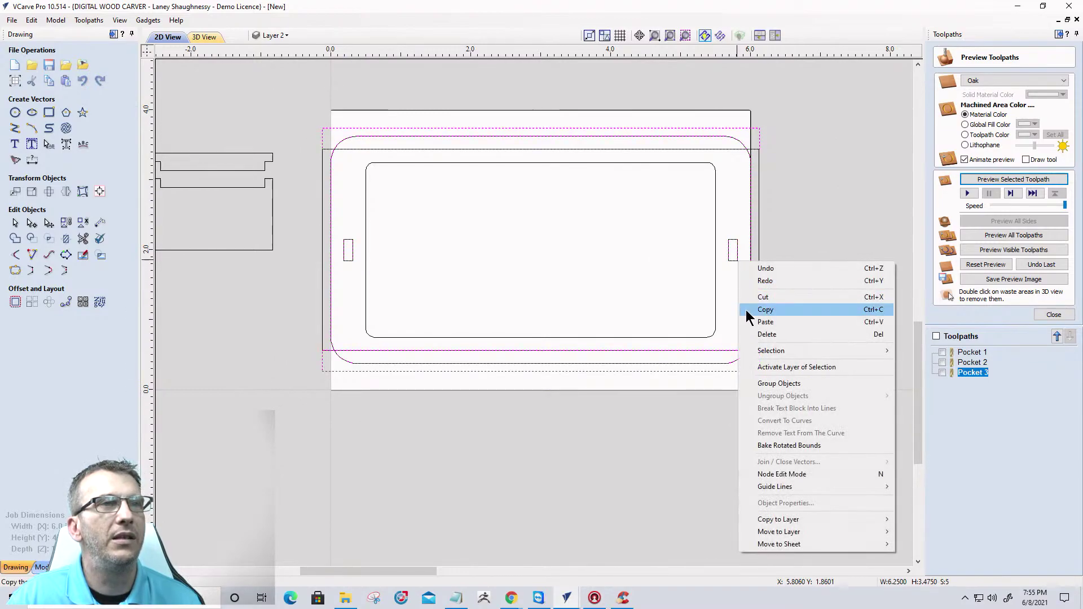
left_click(765, 310)
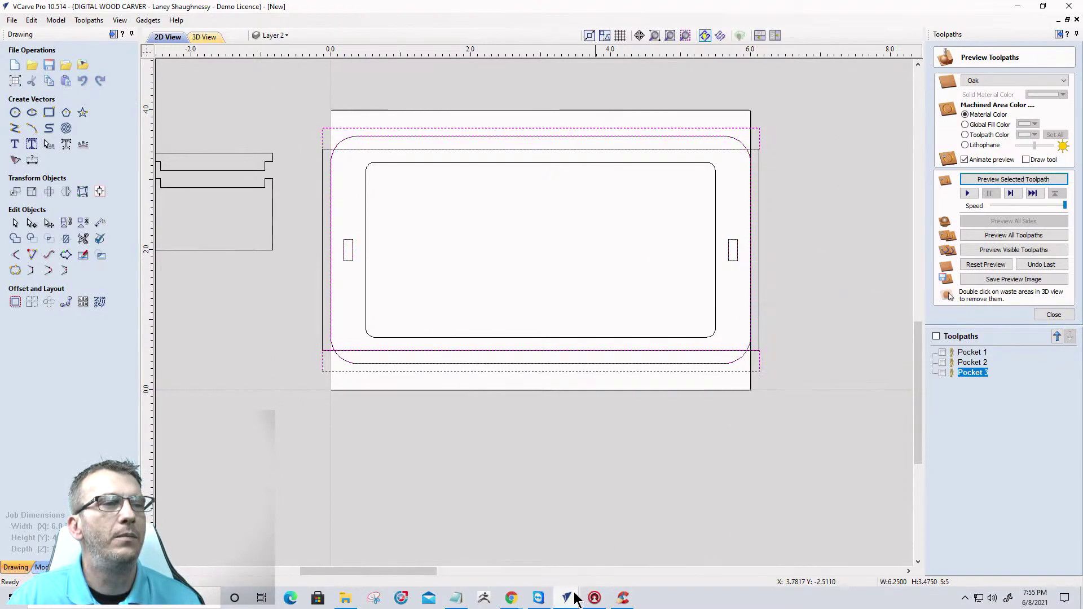
Paste the copied lid vectors into the new 6 x 4 inch job in the second VCarve Pro window.
mouse_move(579, 597)
left_click(595, 533)
right_click(466, 265)
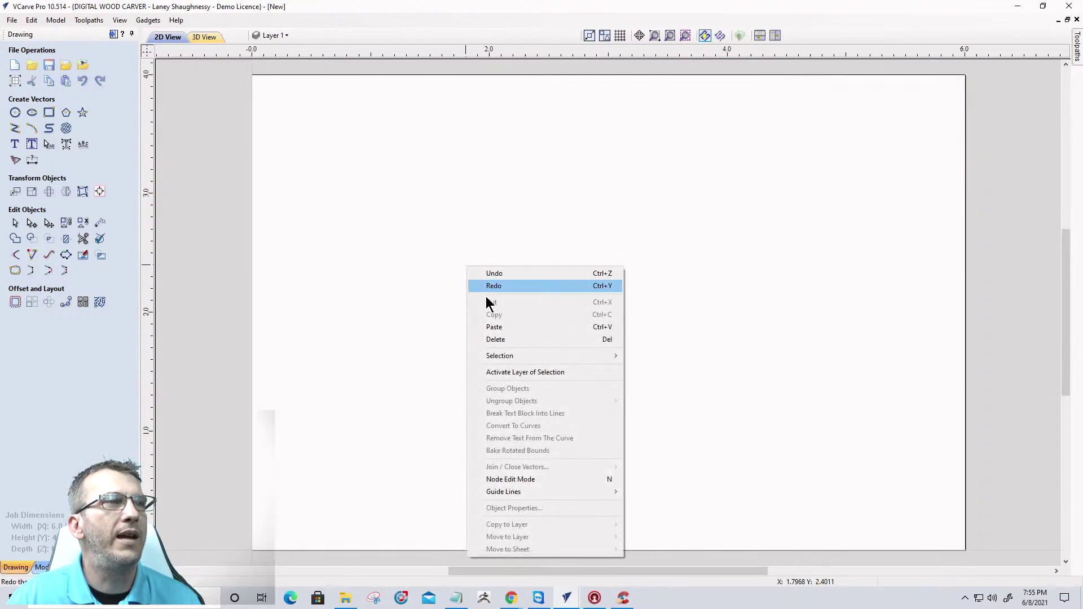
left_click(492, 327)
scroll(576, 314, "down", 2)
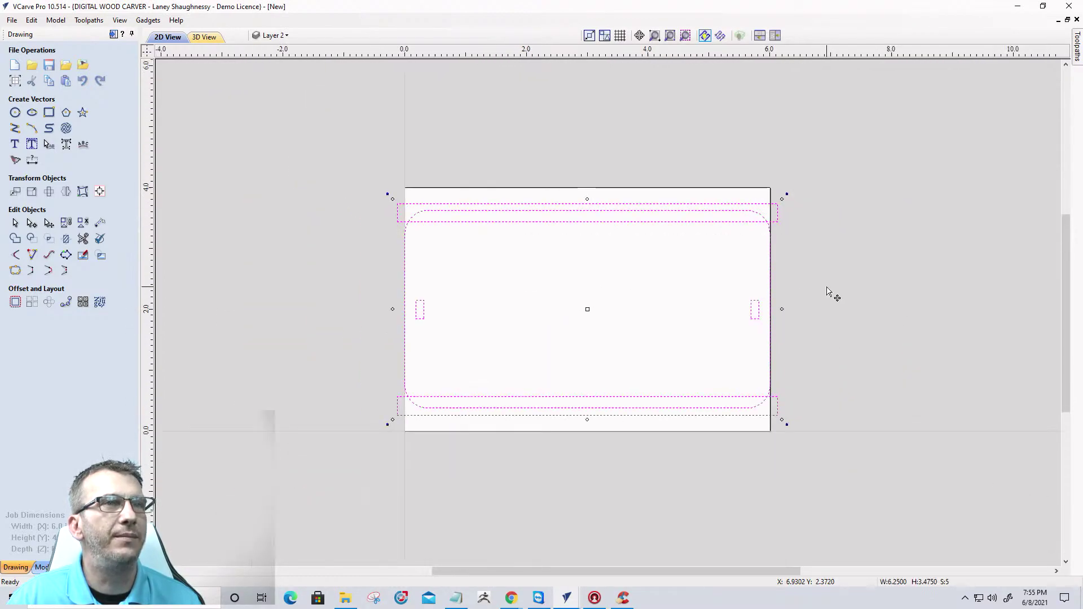
scroll(827, 287, "up", 2)
scroll(828, 287, "down", 1)
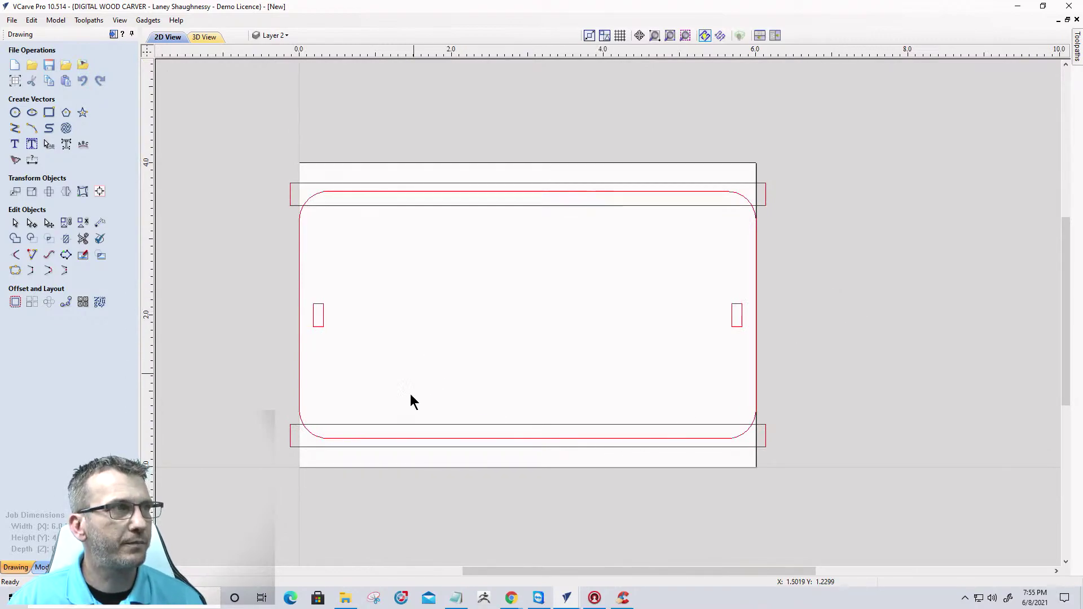
Return to the original box file and close its toolpath preview settings.
mouse_move(564, 595)
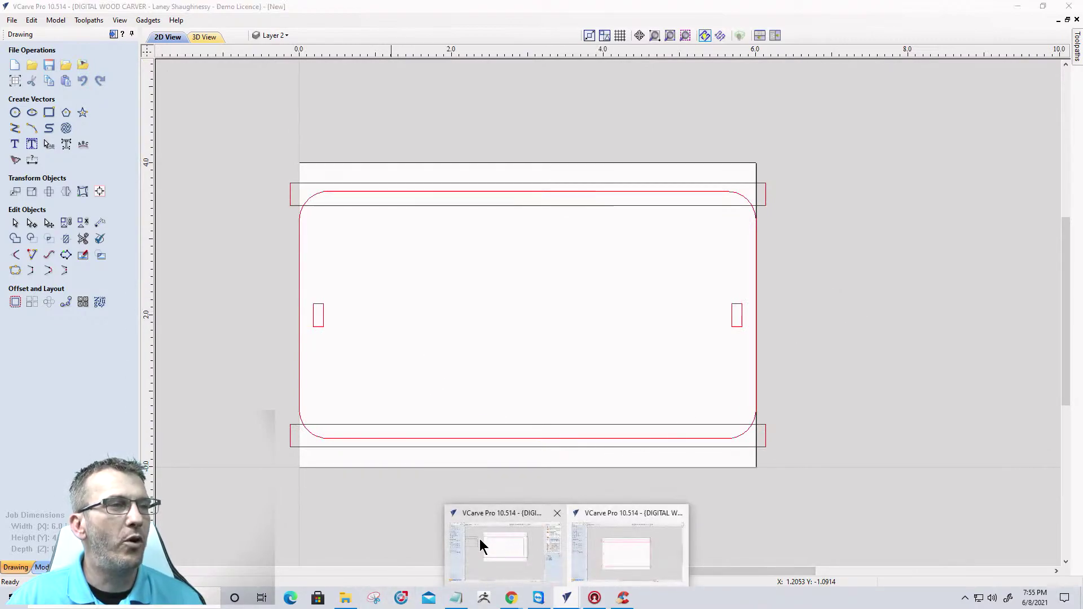
left_click(502, 556)
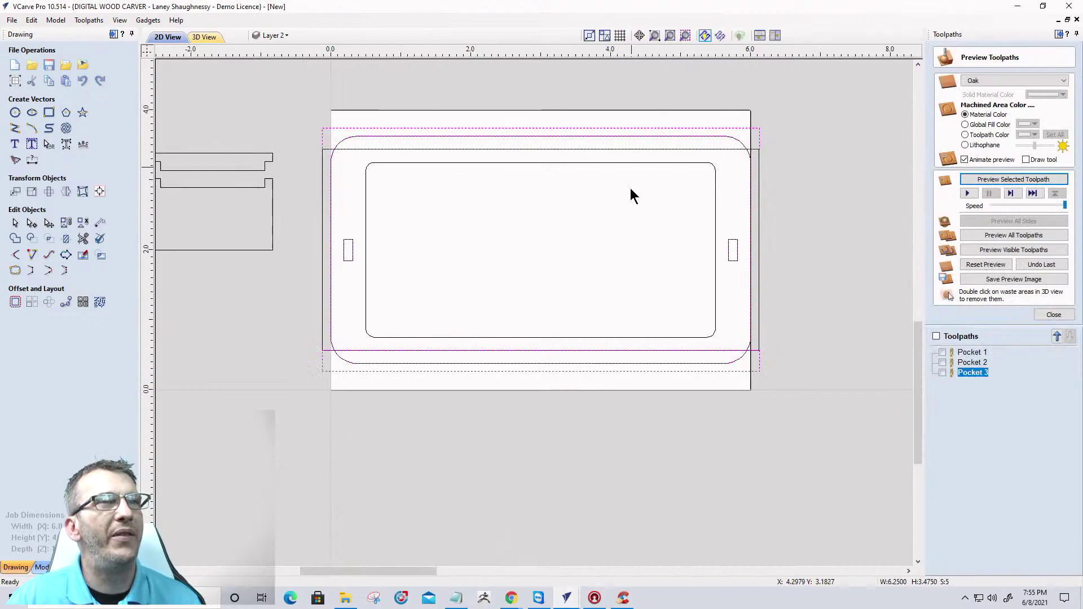
left_click(1043, 314)
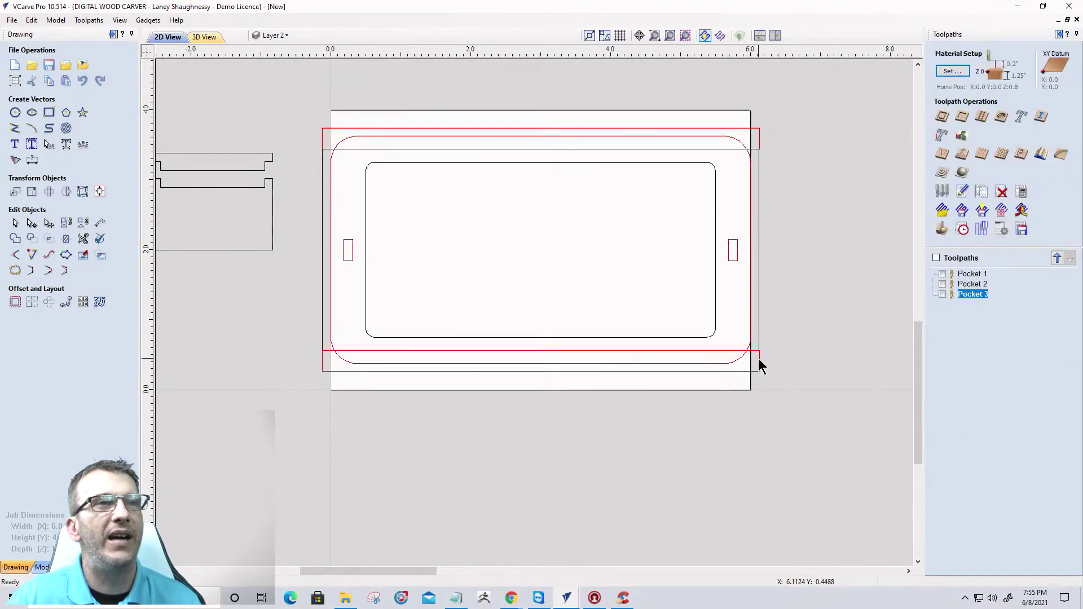
Hide Layer 2 and unlock Layer 1.
left_click(274, 35)
left_click(272, 76)
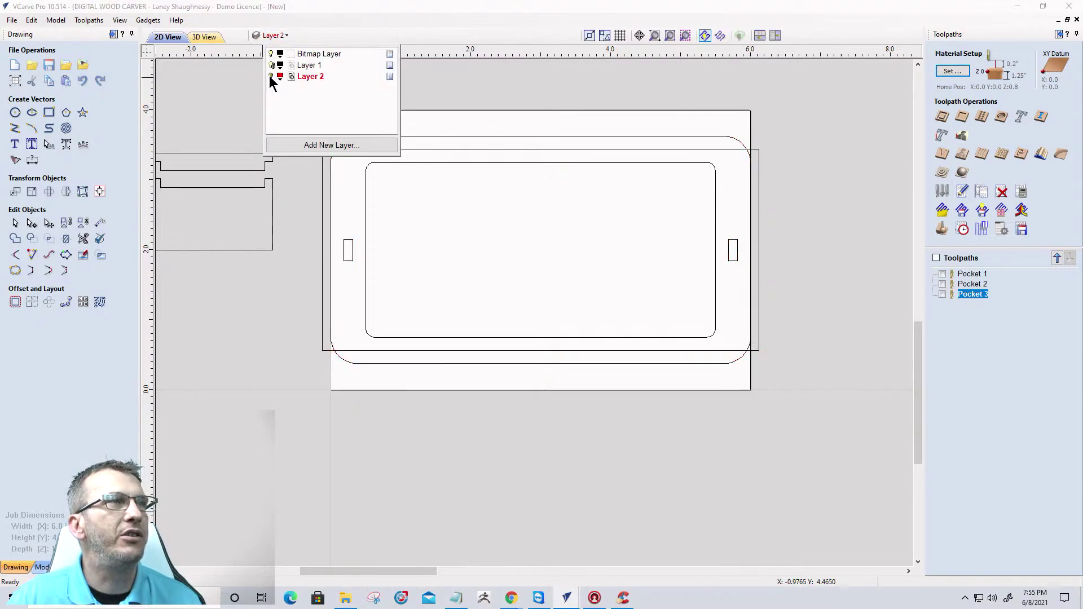
right_click(391, 66)
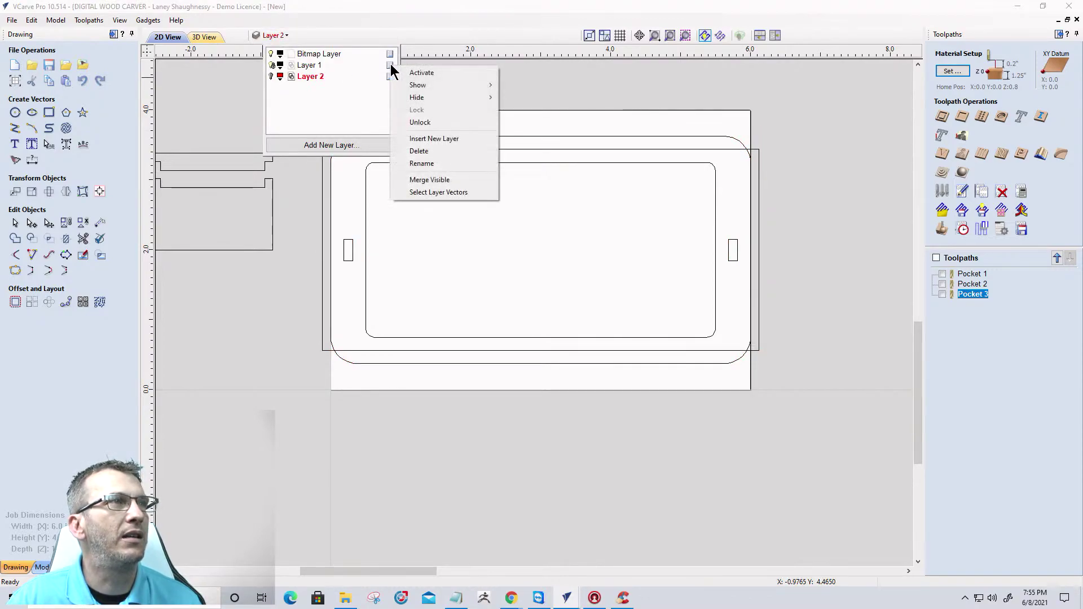
left_click(420, 122)
Start a 2D profile toolpath on the rounded outer box outline with a cut depth of 1.25 inches.
left_click(724, 136)
left_click(942, 117)
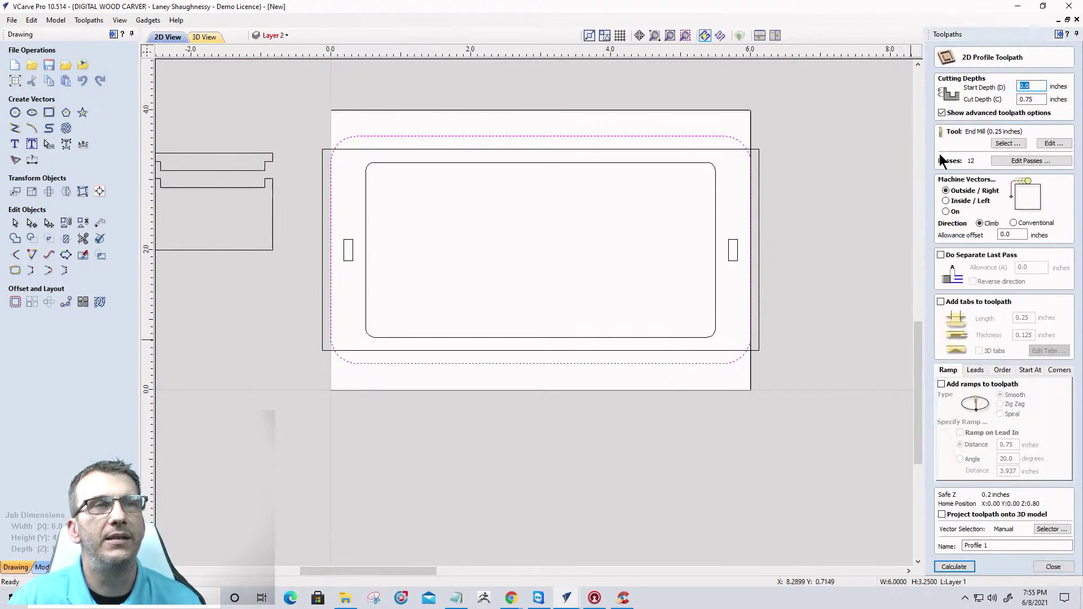
left_click_drag(1036, 101, 1004, 99)
type("1.25")
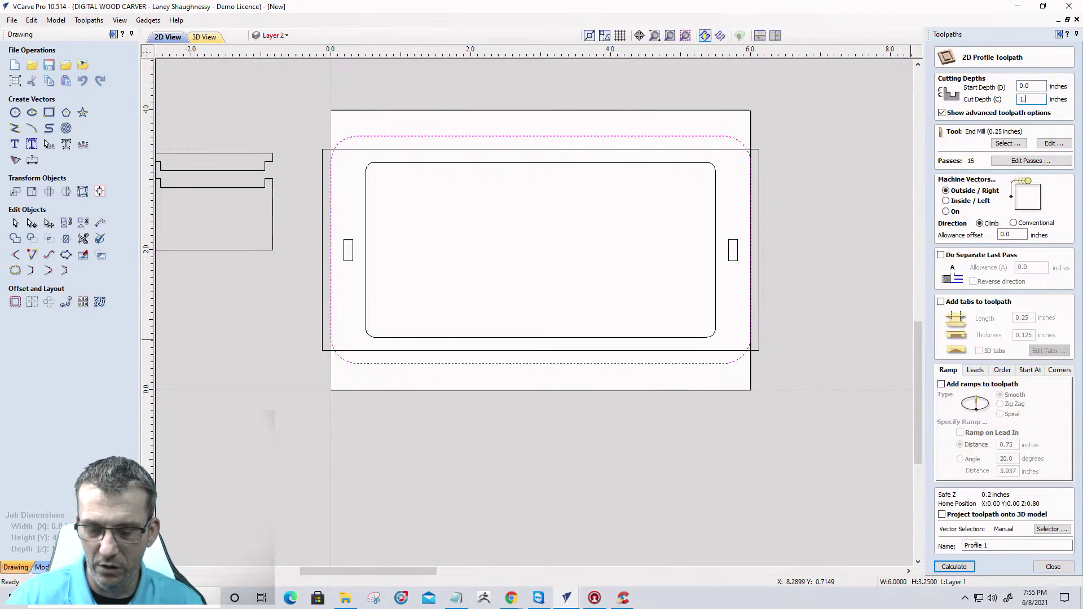
Set the 0.25 inch end mill's pass depth to .125 inches for this profile toolpath.
left_click(1054, 144)
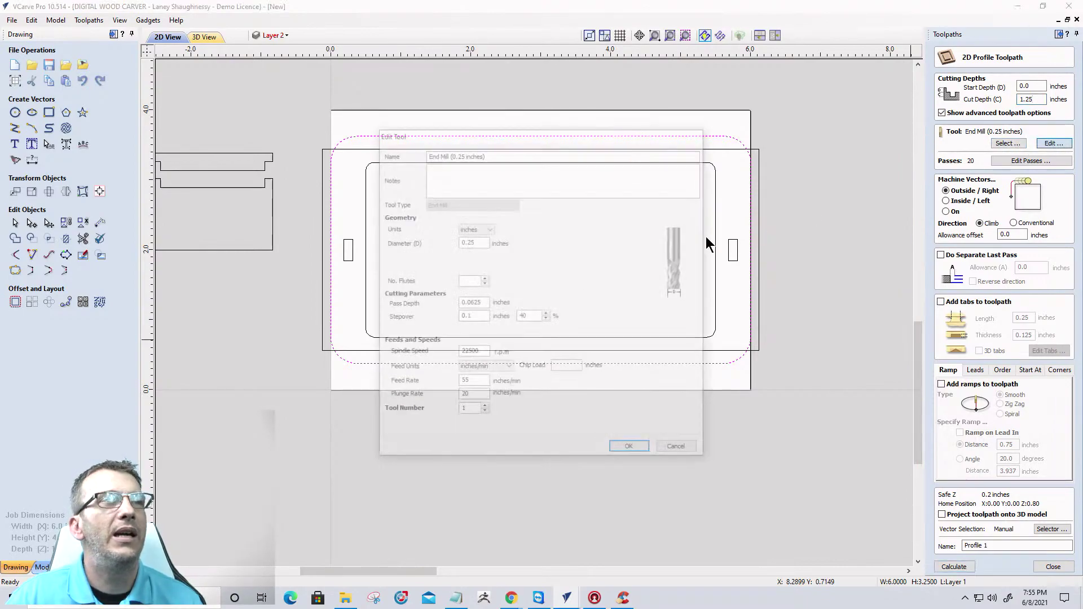
left_click_drag(481, 306, 427, 309)
type(".1")
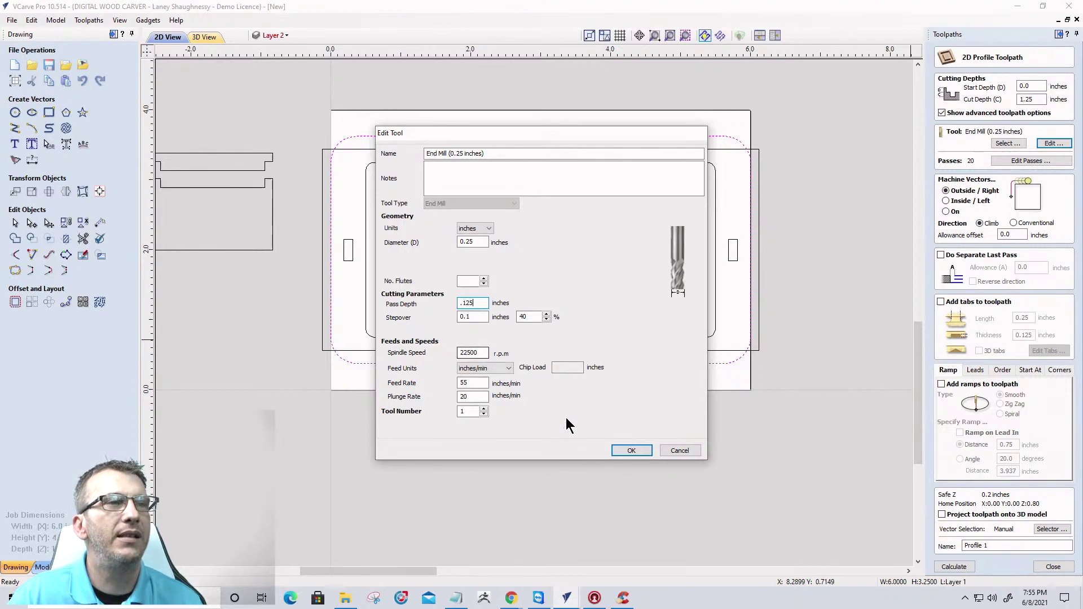
left_click(629, 451)
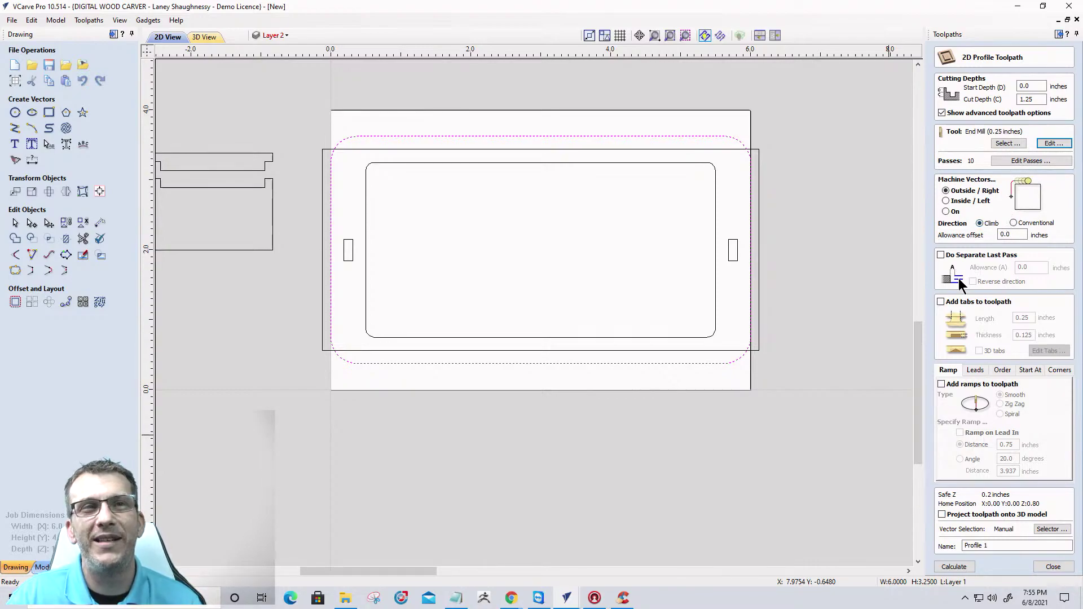
Enable tabs on the profile toolpath and place four tabs, two on each long edge of the rounded box outline.
left_click(941, 302)
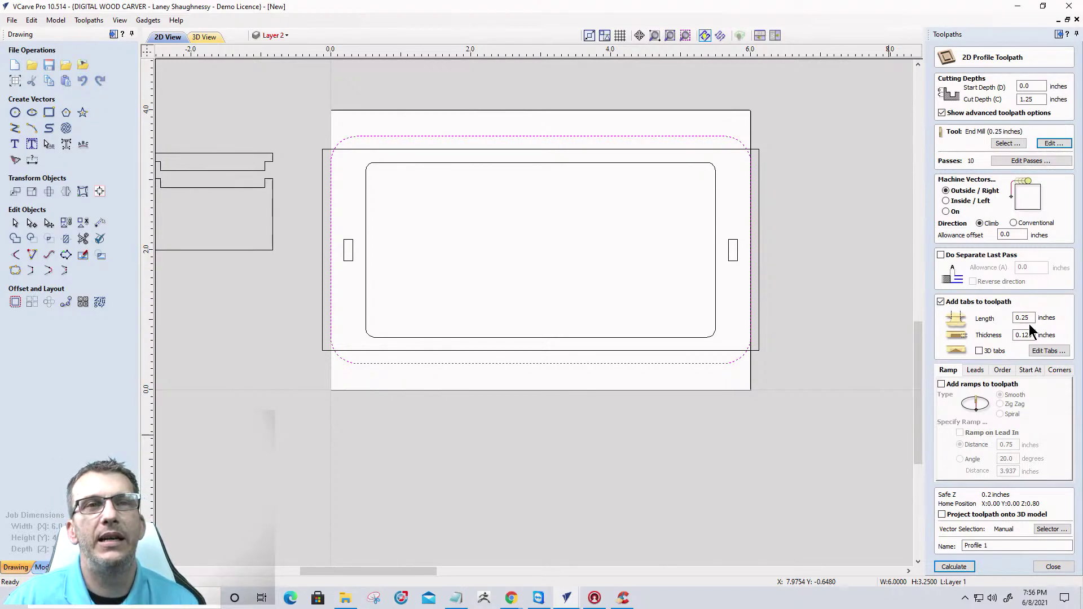
left_click(1047, 351)
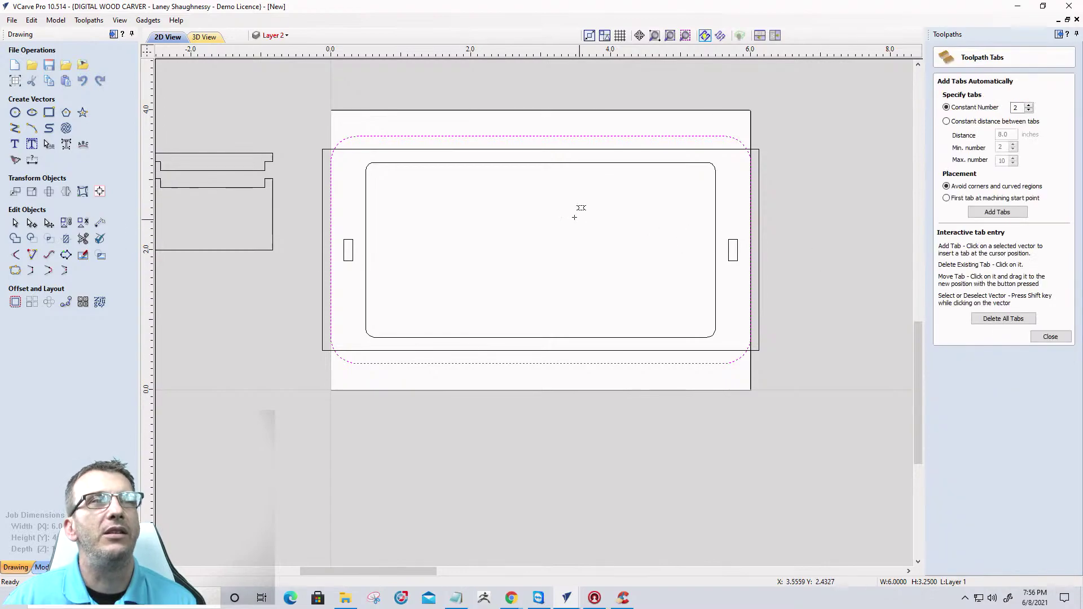
left_click(674, 136)
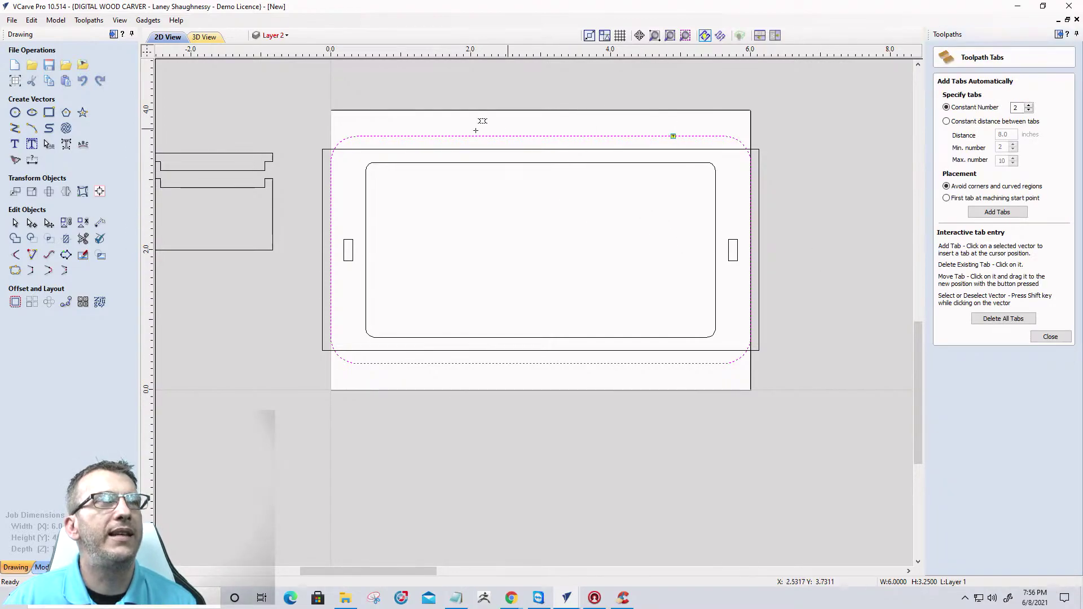
left_click(395, 364)
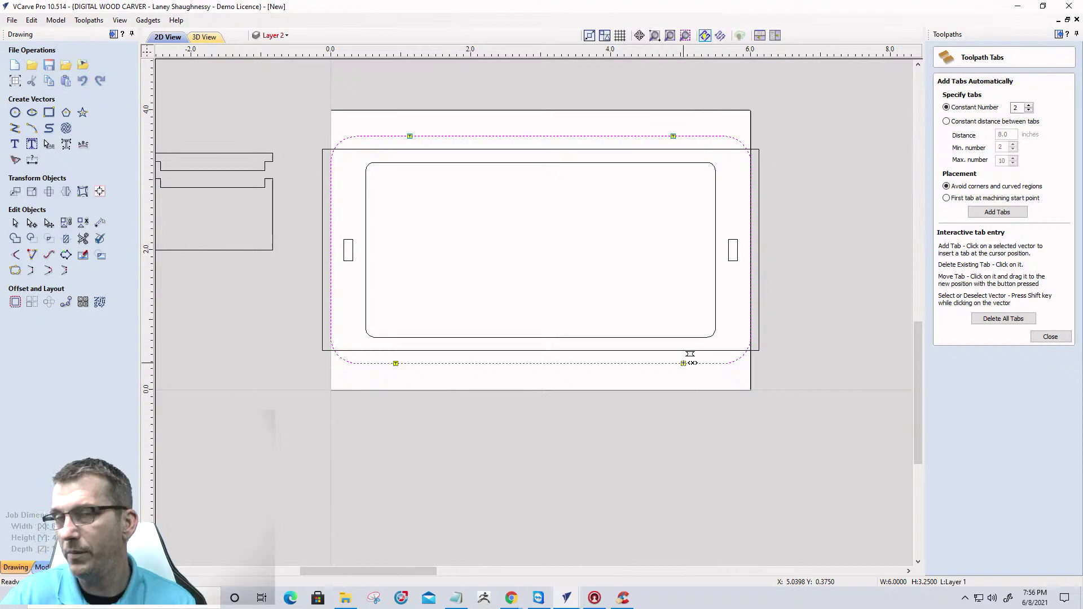
left_click(1047, 337)
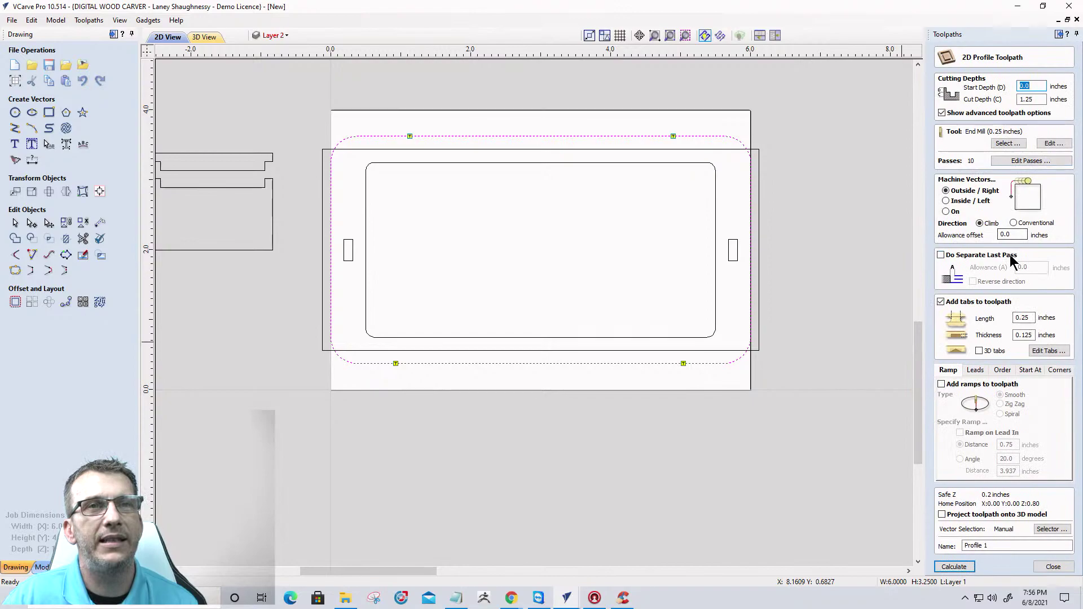
Add zig zag ramps with a distance of .5 inches to the profile toolpath and calculate it.
left_click(942, 385)
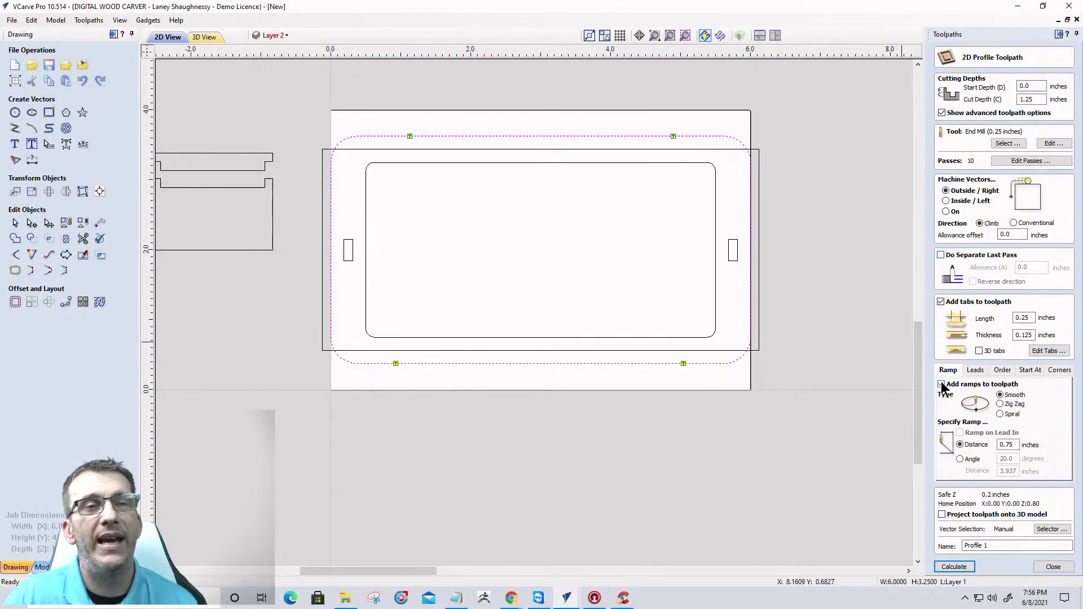
left_click(1000, 404)
double_click(1011, 445)
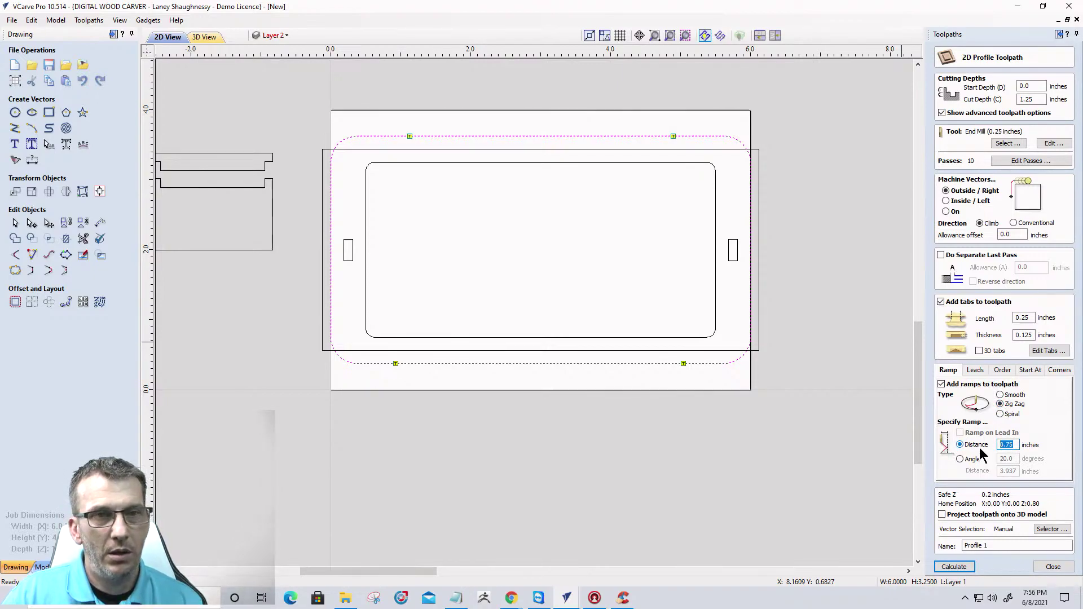
type(".5")
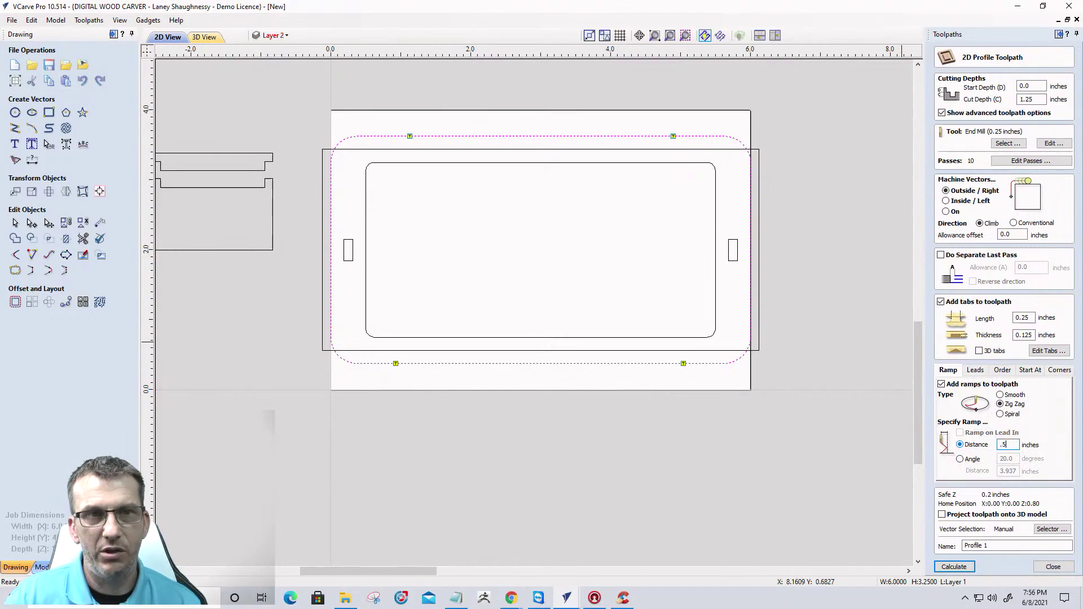
left_click(955, 567)
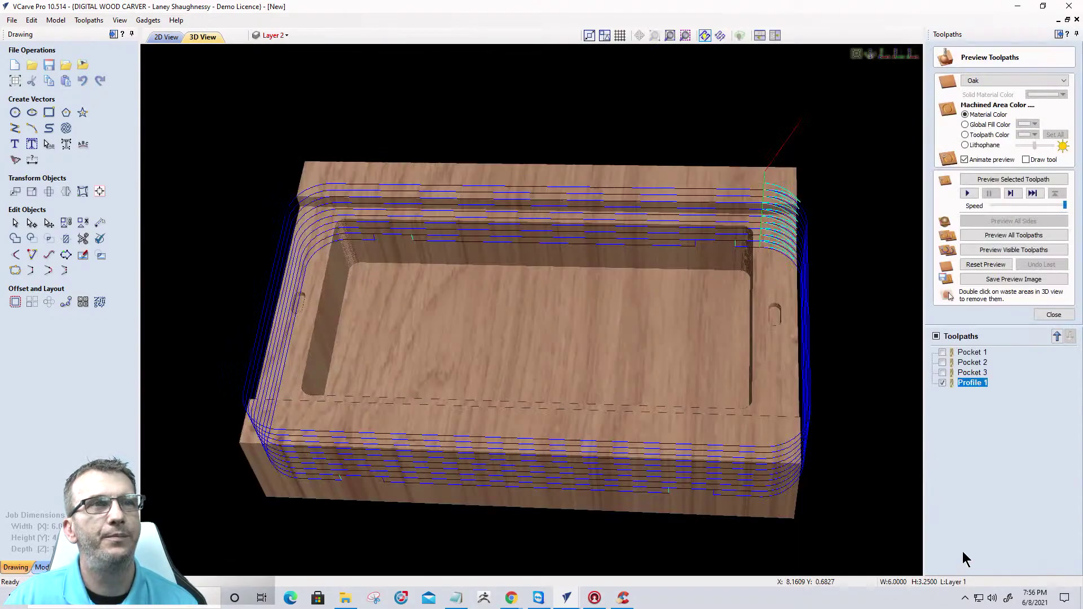
Preview the profile cut on the oak box and examine the tabs and outer walls from several angles.
left_click(1010, 180)
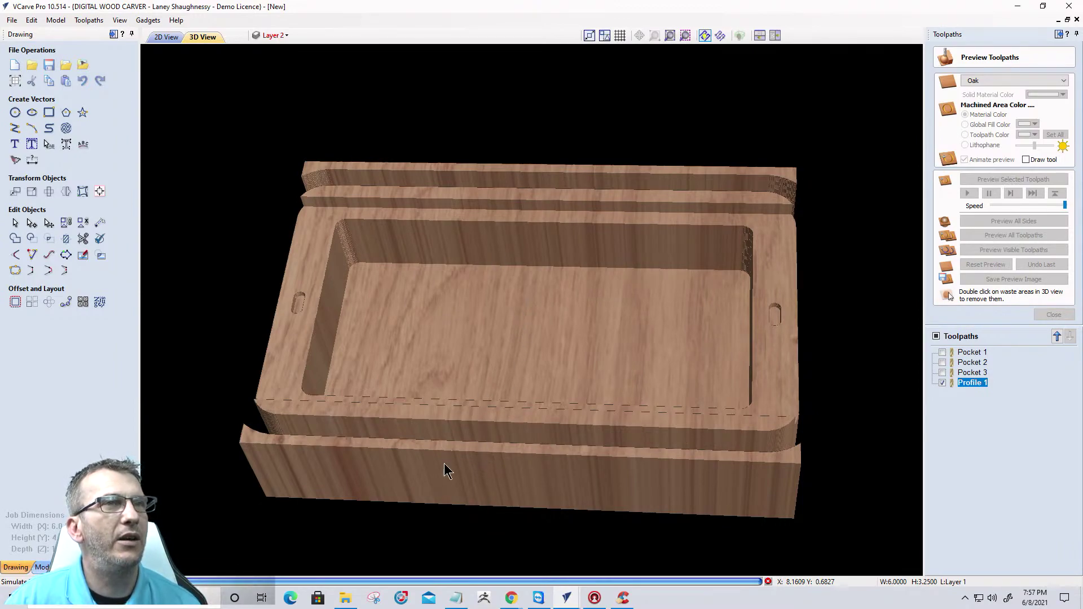
left_click_drag(484, 484, 702, 179)
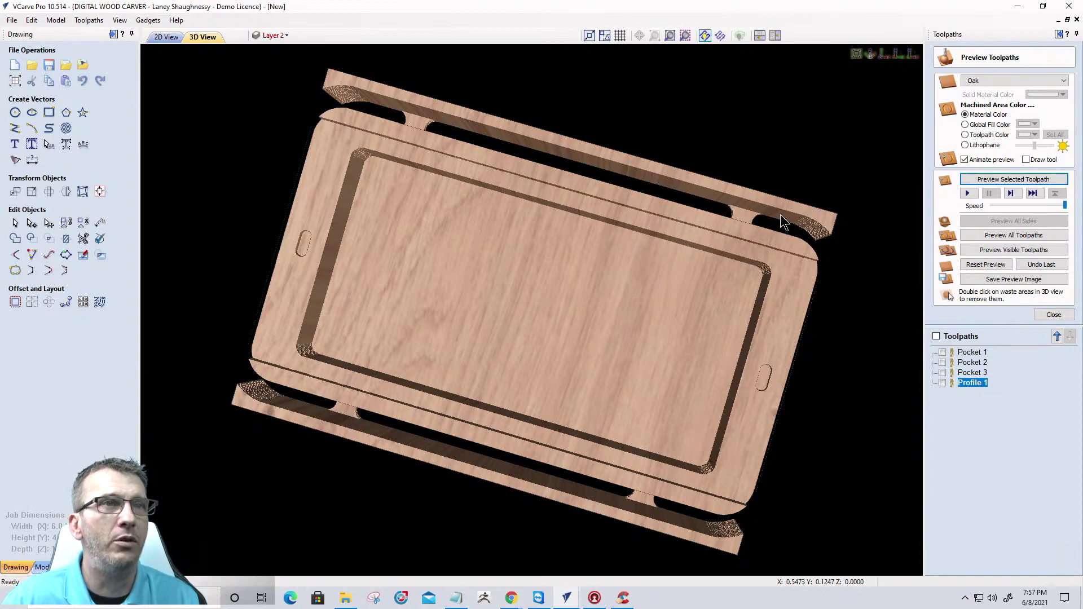
left_click_drag(761, 201, 796, 200)
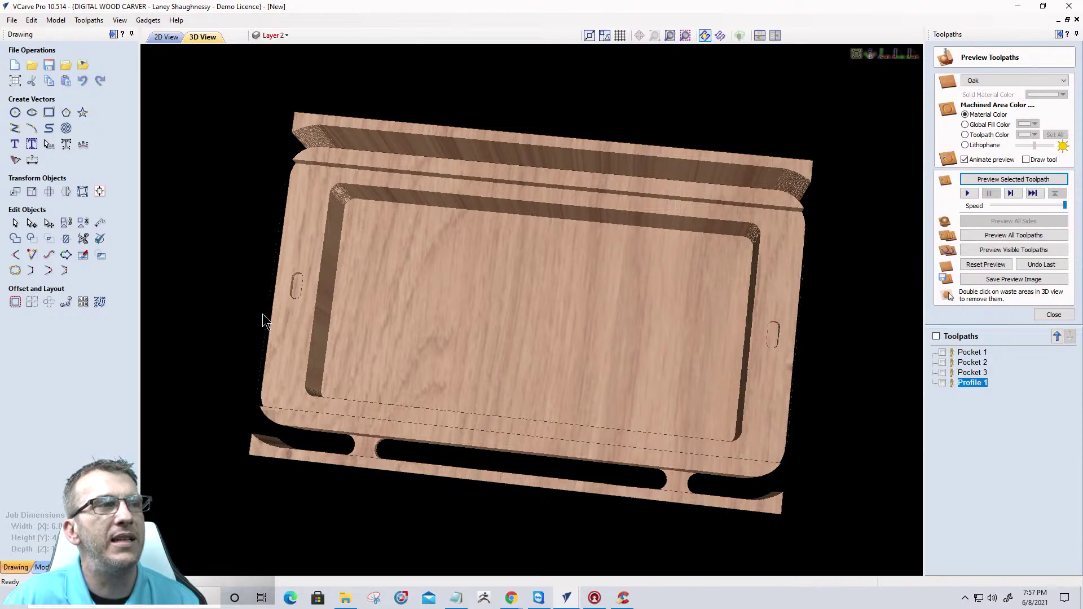
left_click_drag(610, 444, 332, 268)
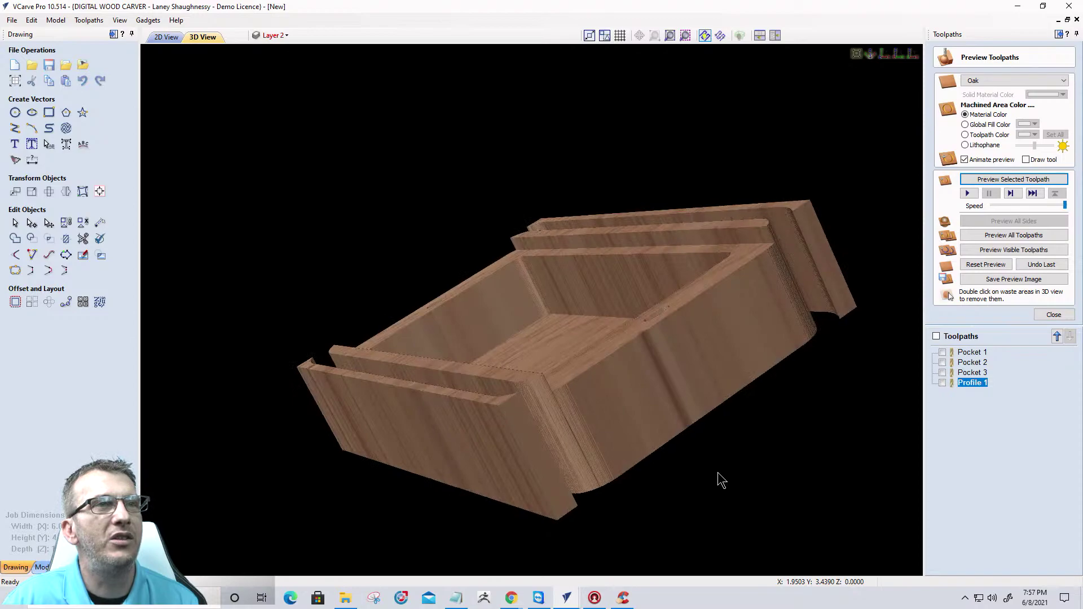
key("0")
key("1")
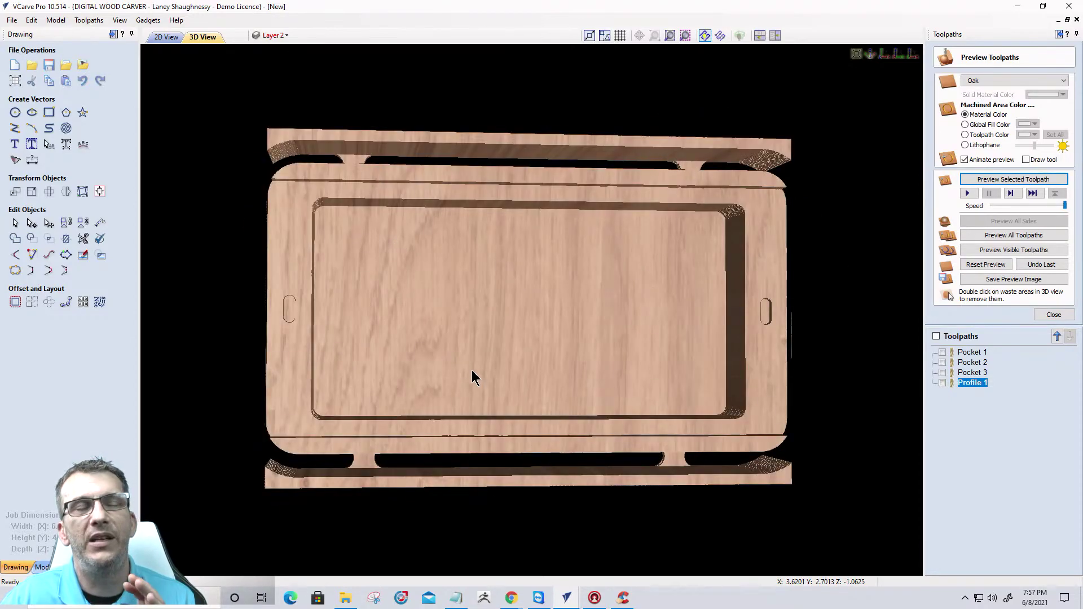
left_click_drag(577, 393, 540, 356)
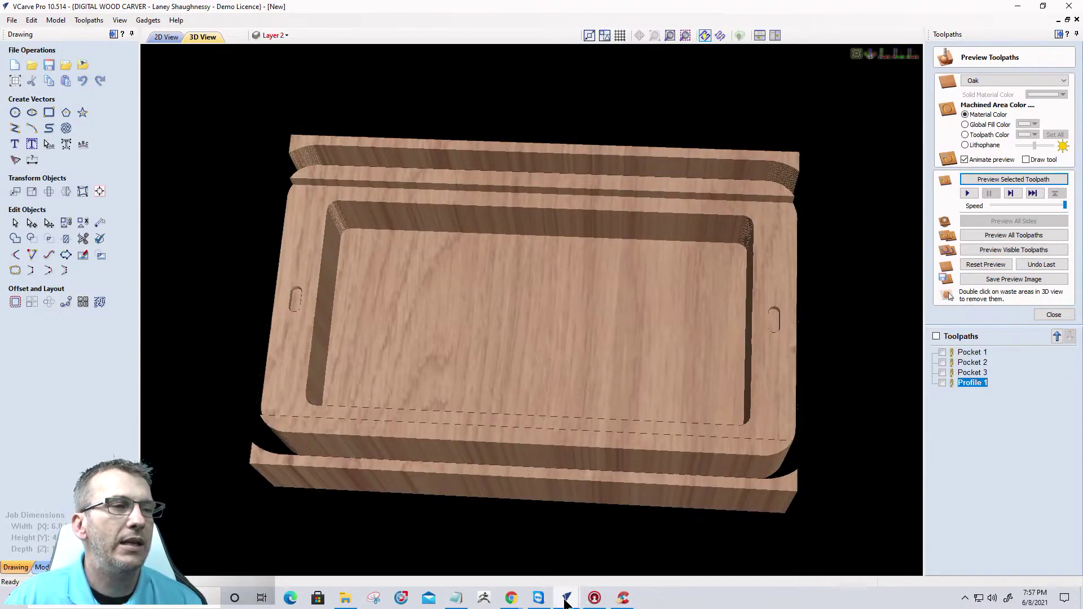
Switch to the lid's file and bring up its toolpath operations.
mouse_move(566, 599)
left_click(617, 568)
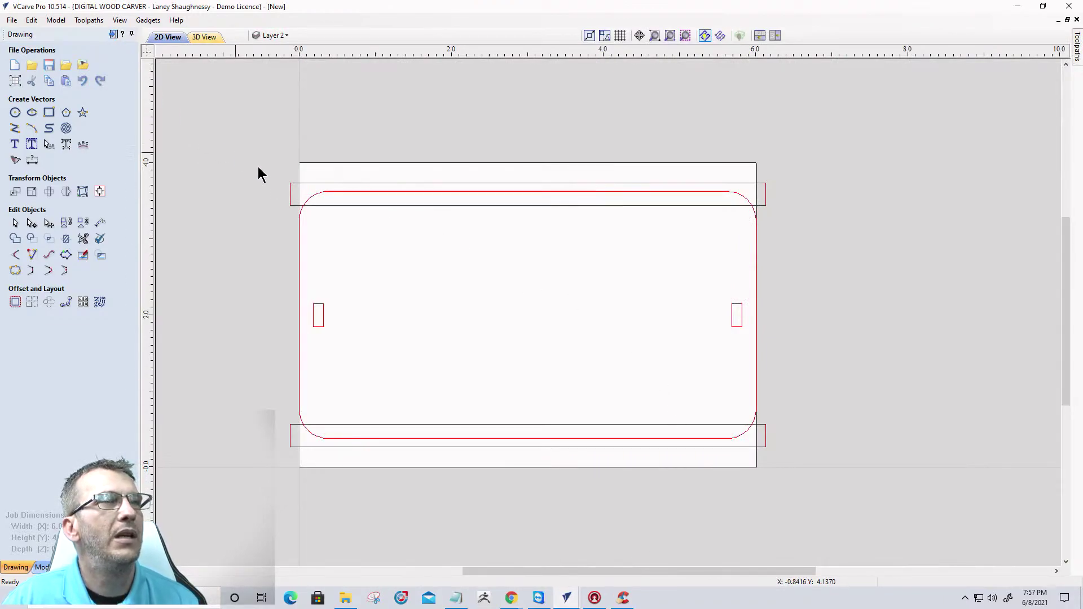
left_click(113, 34)
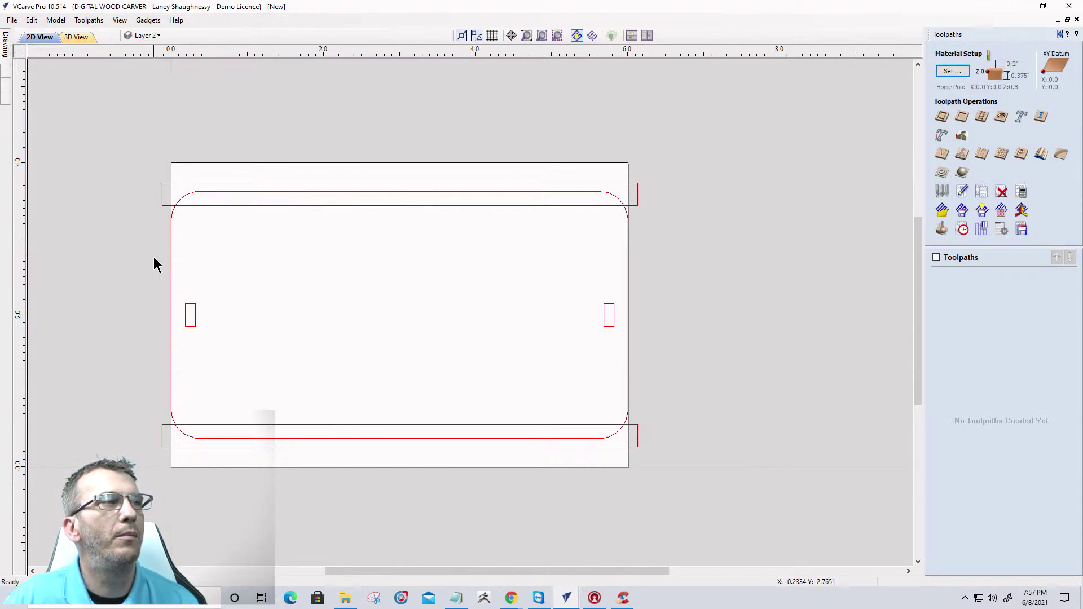
Calculate a pocket toolpath for the lid's two magnet pockets with a 0.26 inch cut depth and the 0.125 inch end mill.
left_click(163, 206)
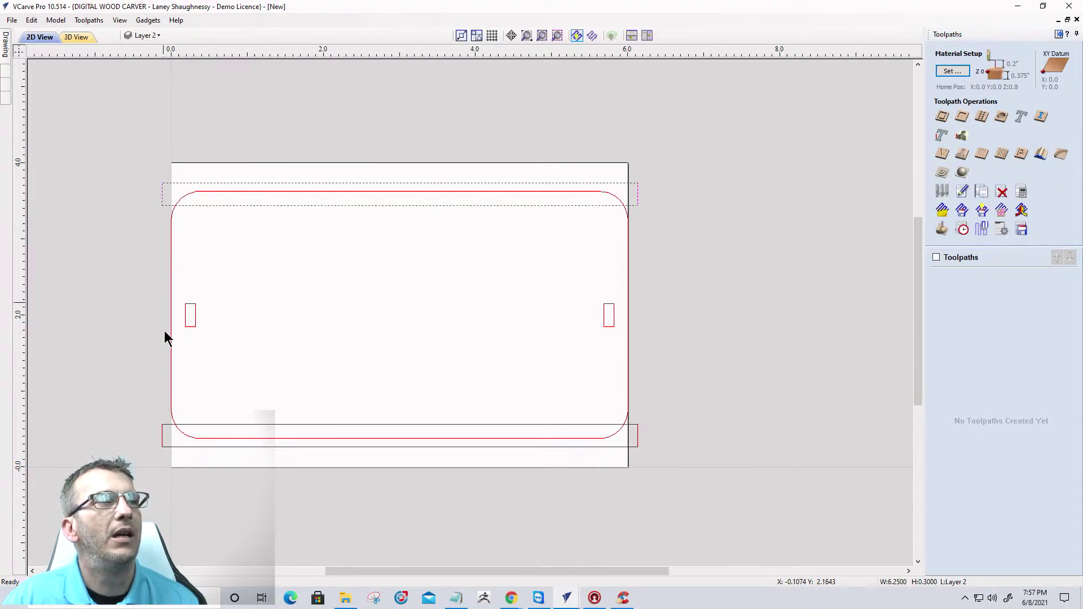
left_click(163, 431)
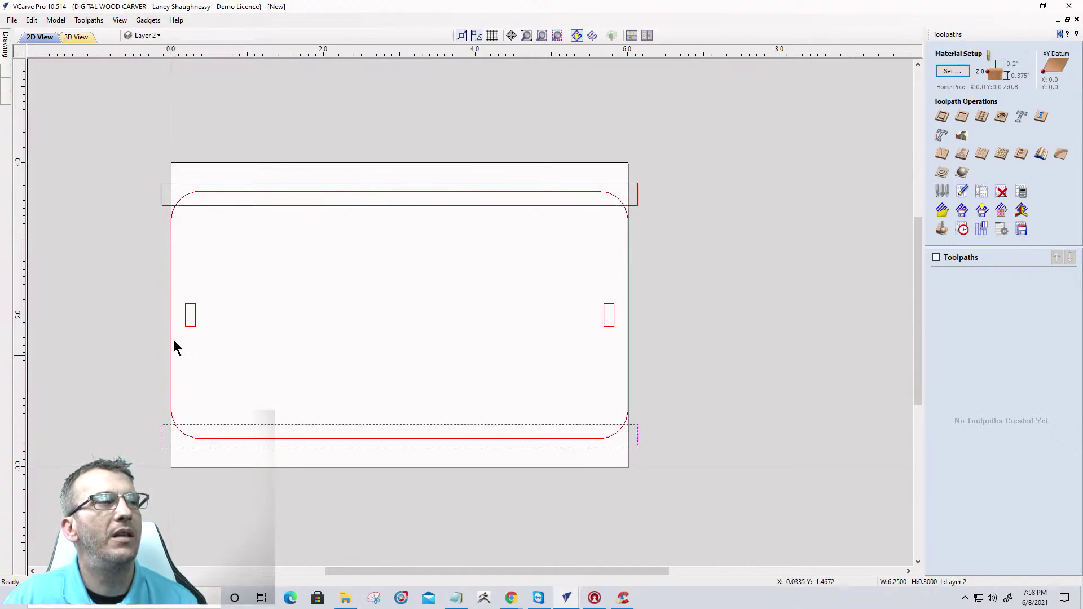
left_click_drag(174, 285, 680, 352)
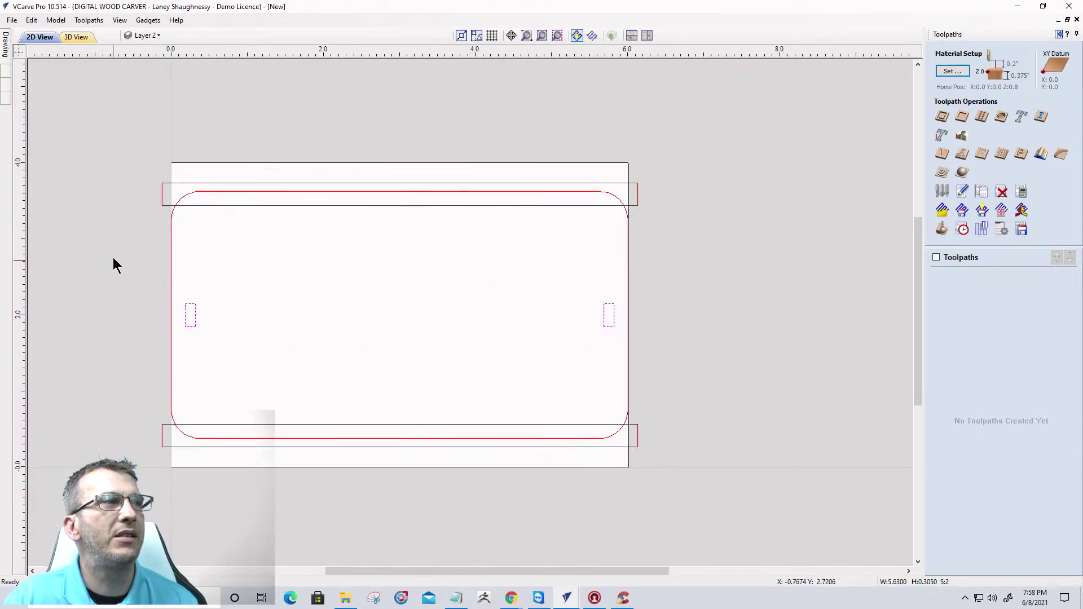
left_click_drag(135, 265, 685, 354)
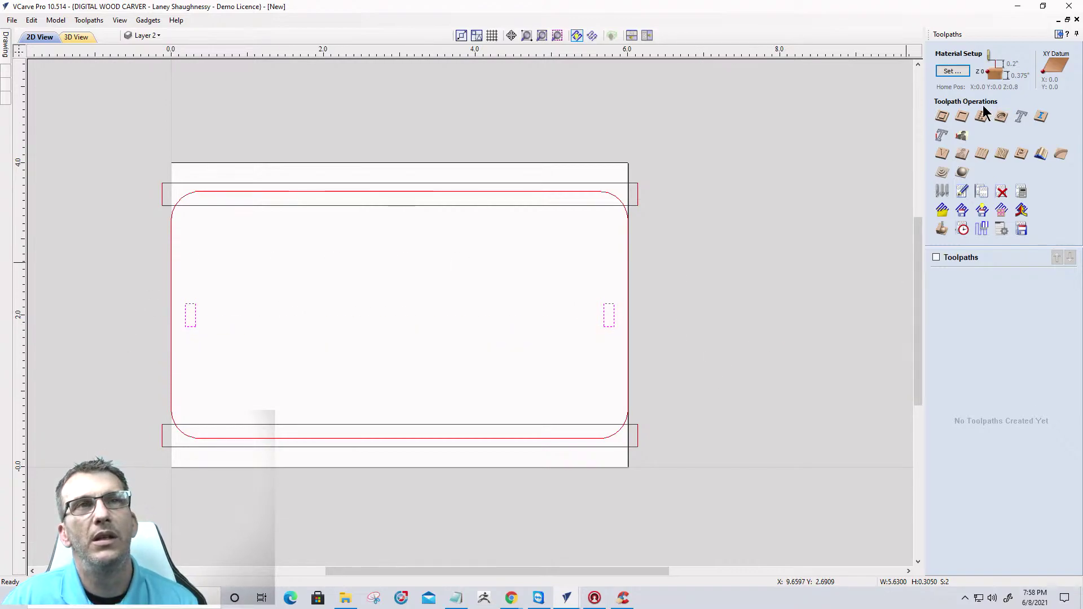
left_click(961, 115)
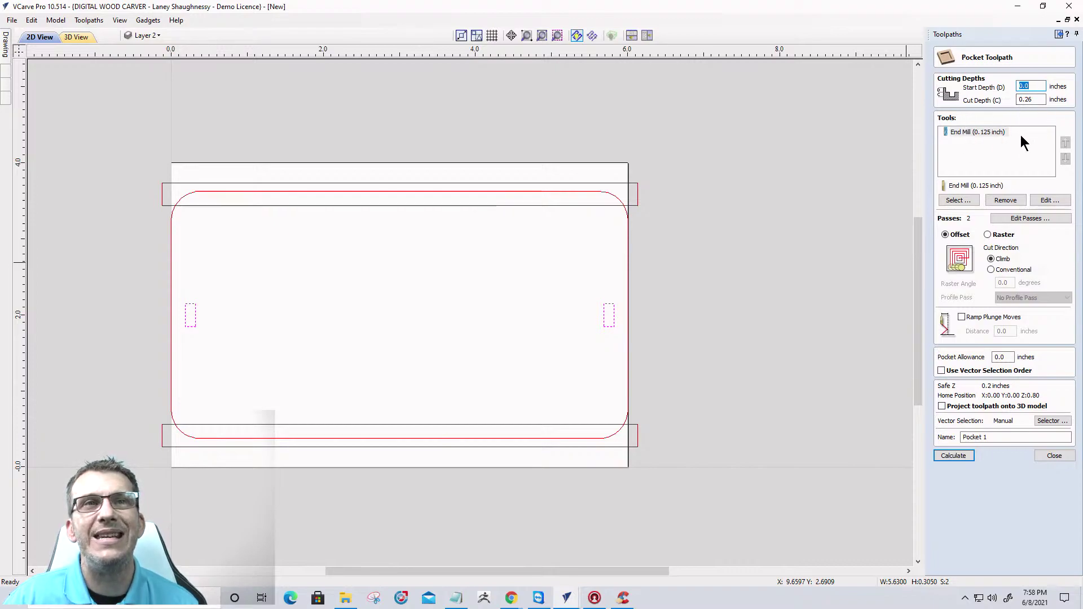
left_click(953, 457)
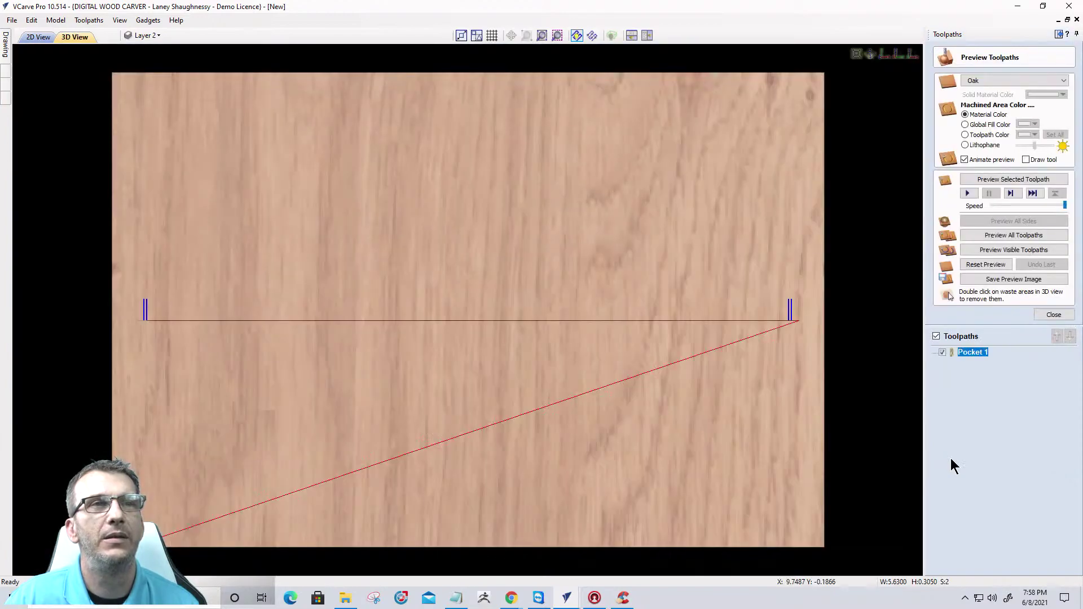
Start a pocket toolpath on the two long rectangles along the lid's edges with a cut depth of .1875 inches.
left_click(36, 37)
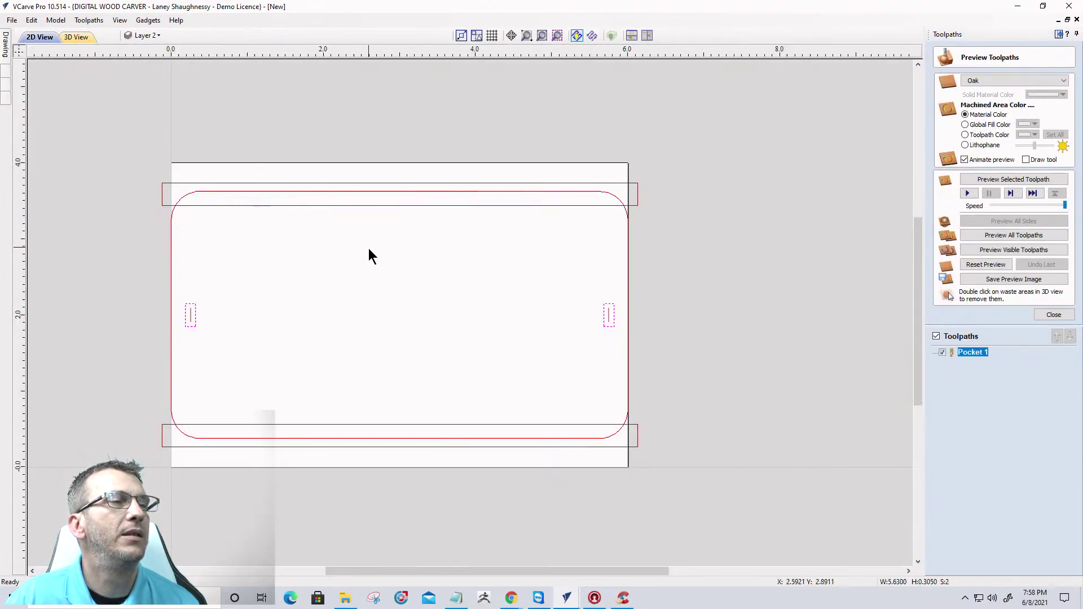
left_click(205, 183)
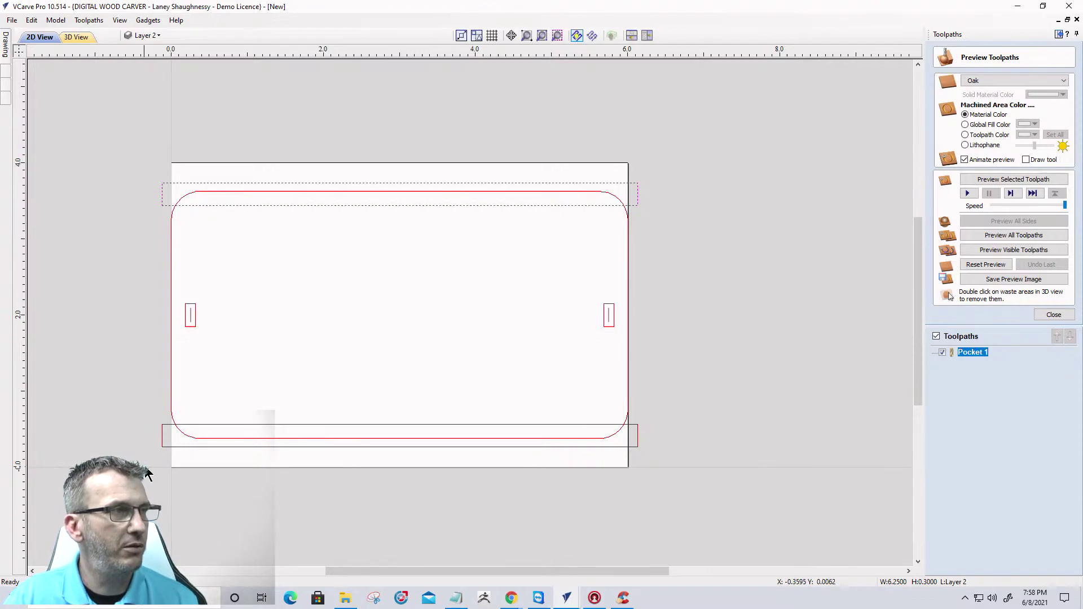
left_click(163, 445, "shift")
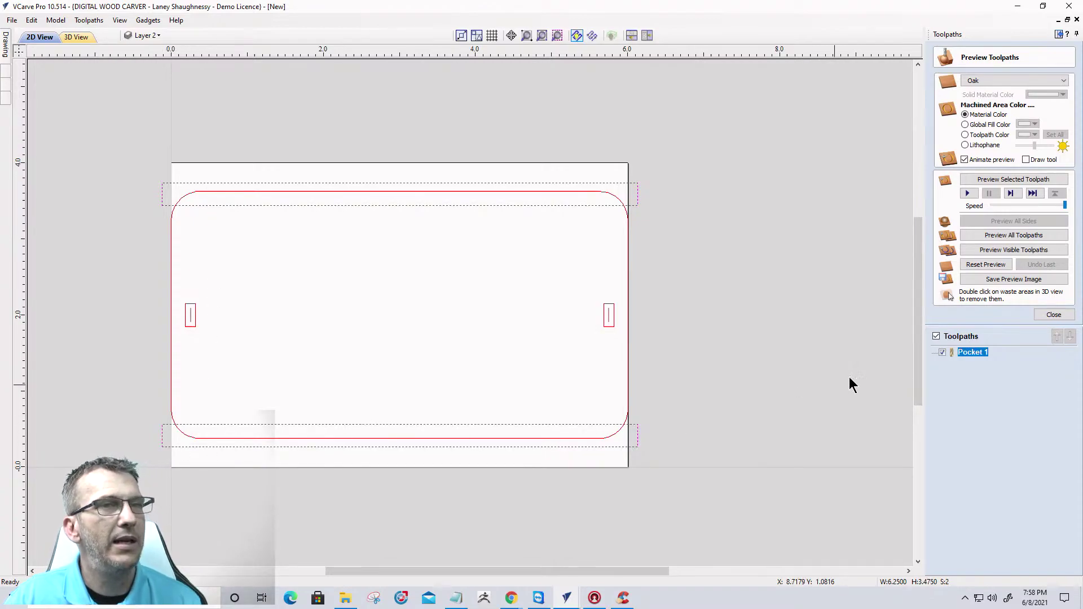
left_click(1051, 315)
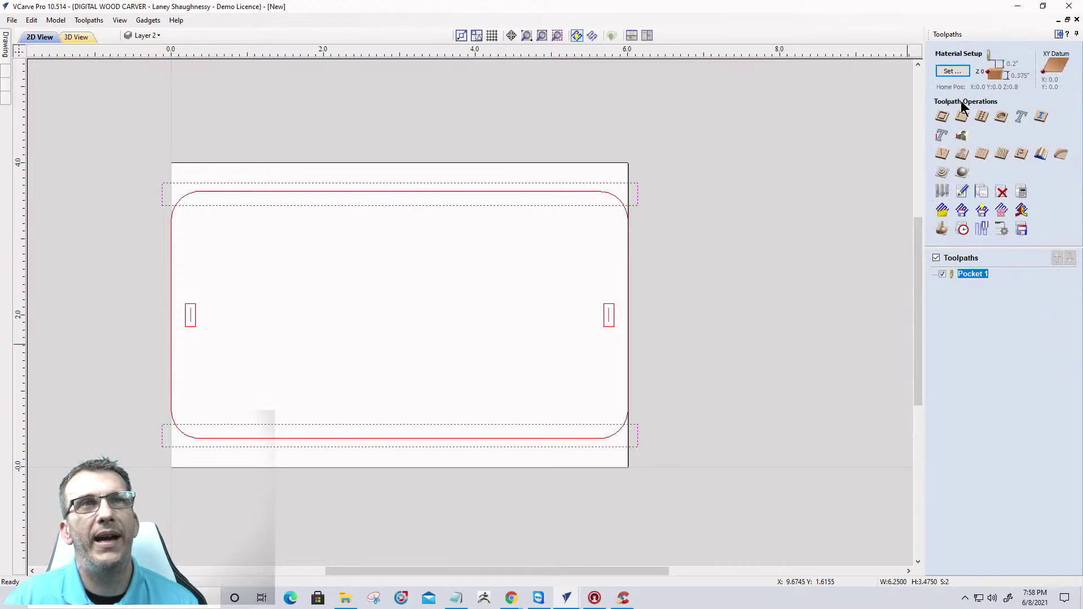
left_click(963, 119)
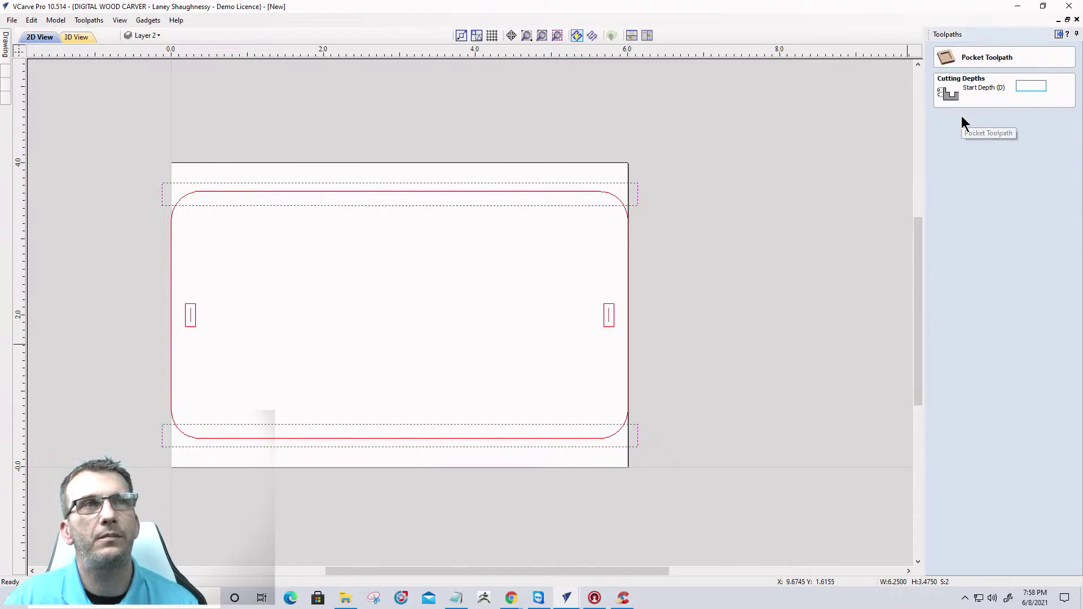
left_click(1033, 99)
double_click(1032, 99)
type(".1875")
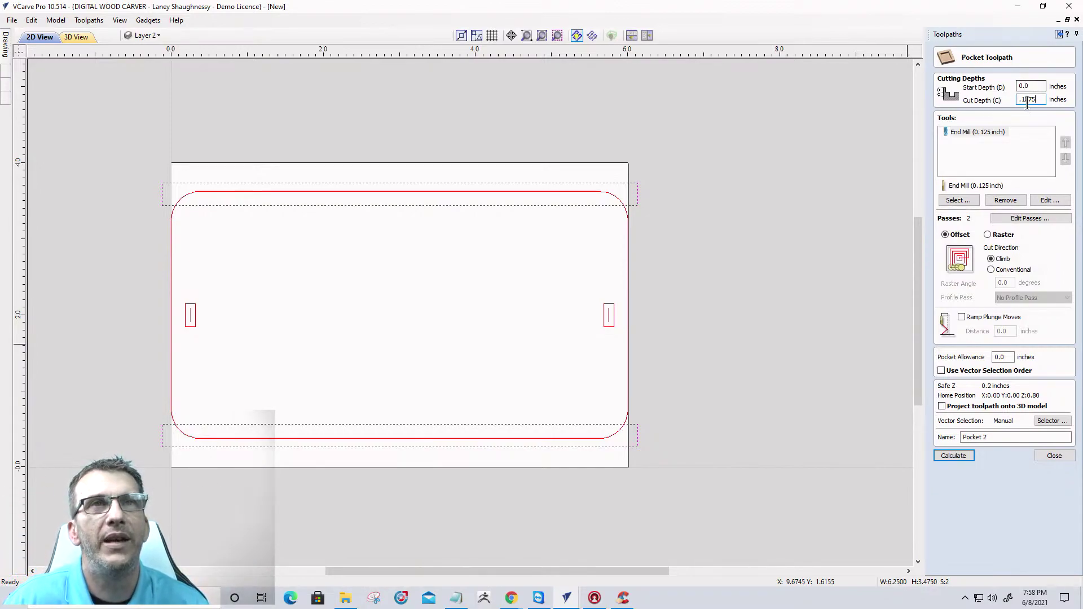
Replace the pocket tool with the 0.25 inch end mill and calculate the toolpath for the lid's edge rectangles.
left_click(1007, 200)
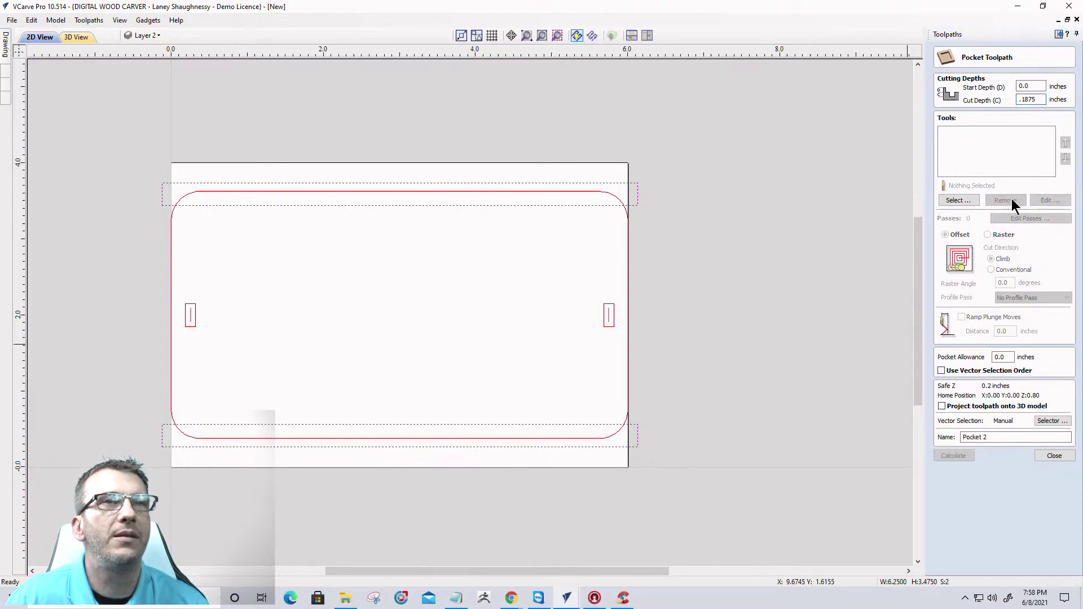
left_click(967, 203)
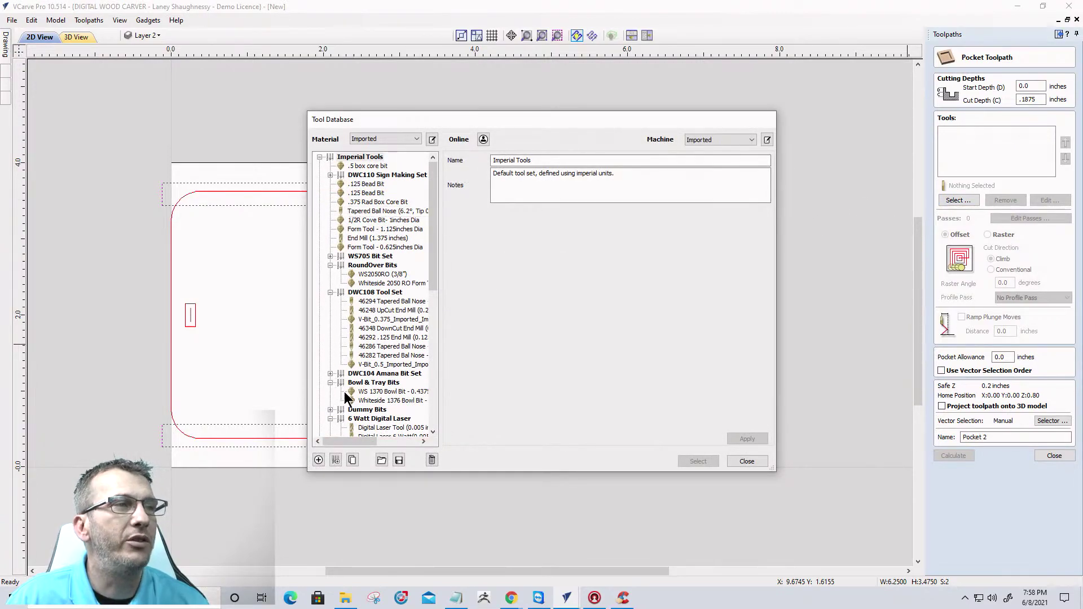
scroll(366, 382, "down", 3)
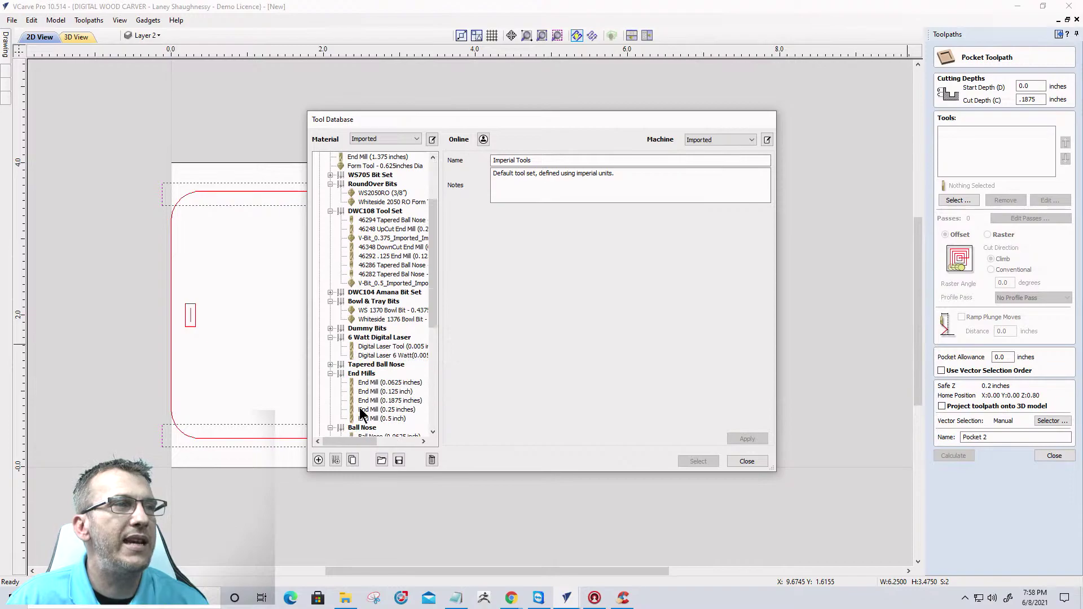
left_click(371, 409)
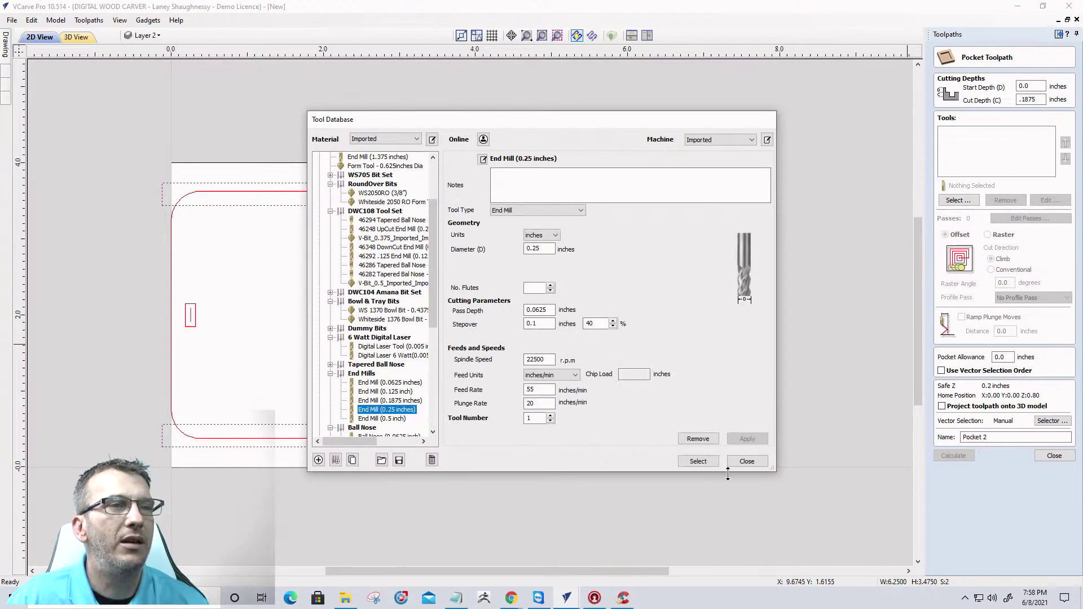
left_click(697, 462)
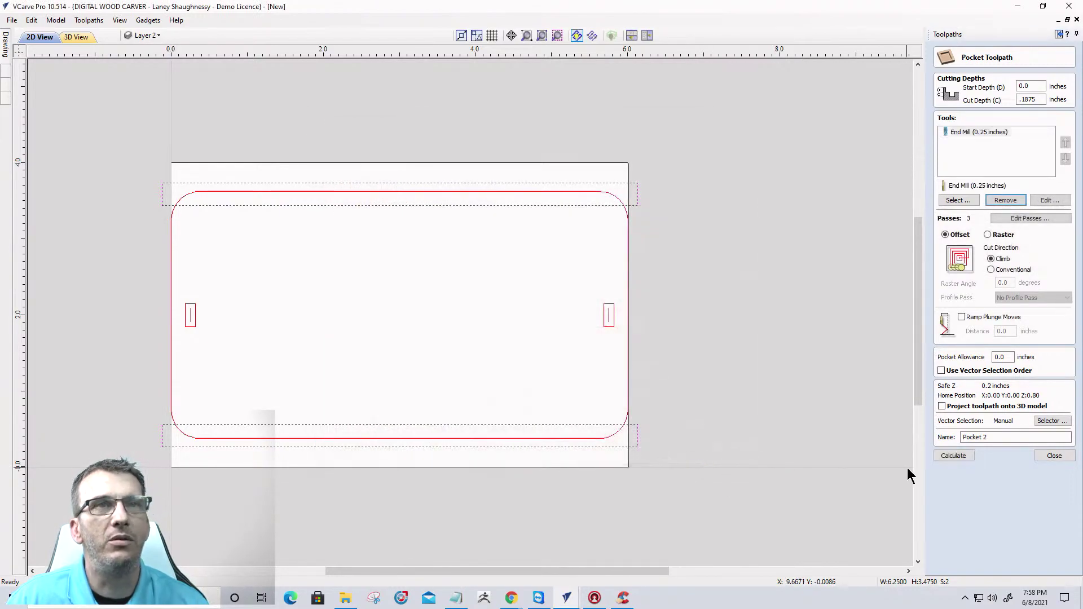
left_click(953, 456)
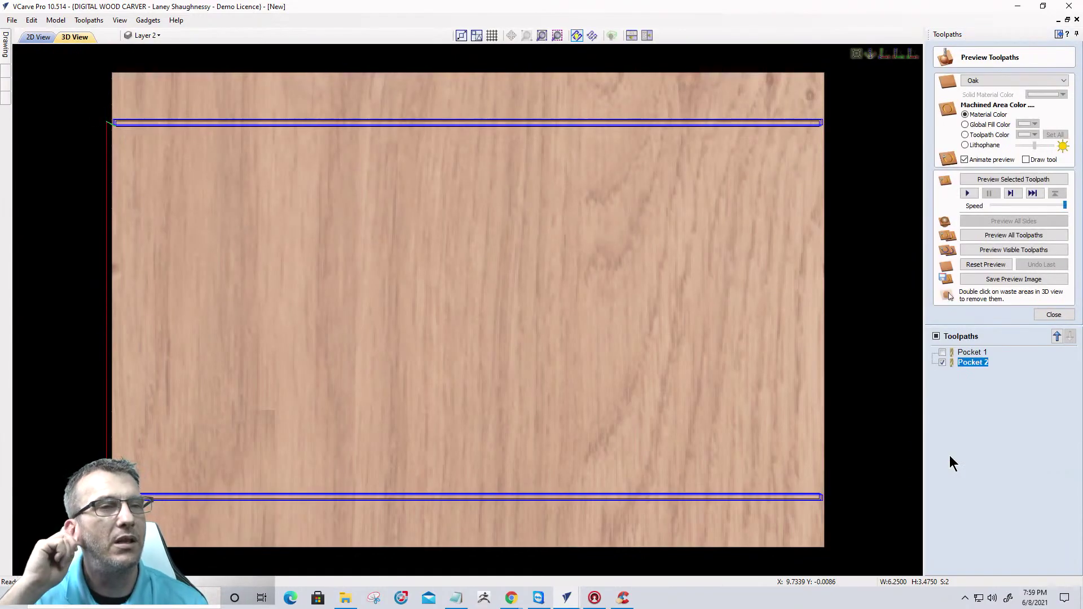
Start an outside profile toolpath on the lid's rounded outline with a cut depth of .375 inches and the 0.25 inch end mill.
left_click(43, 38)
left_click(624, 219)
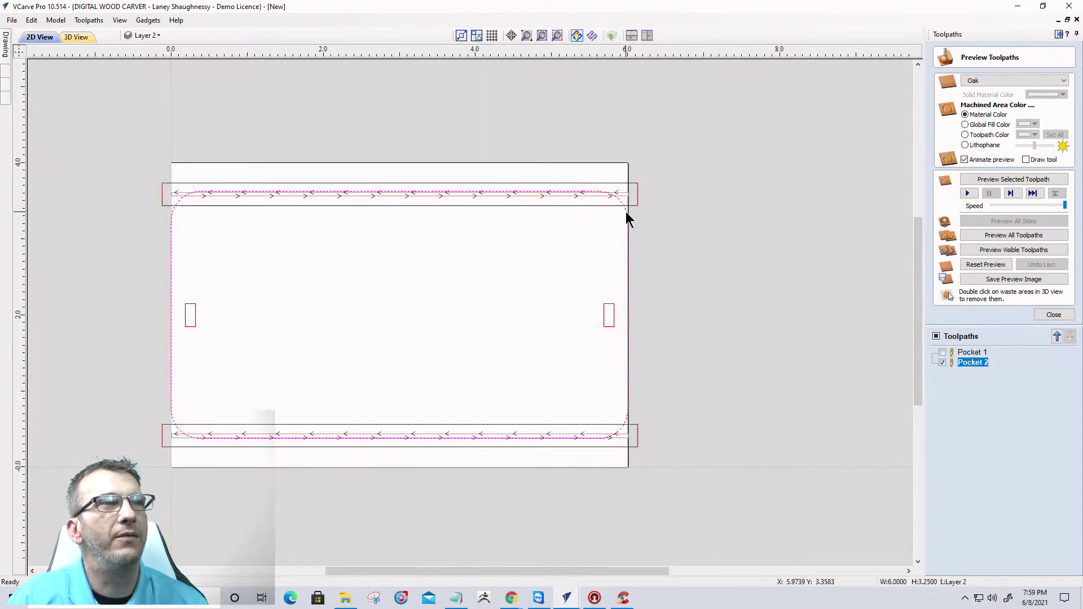
left_click(1049, 316)
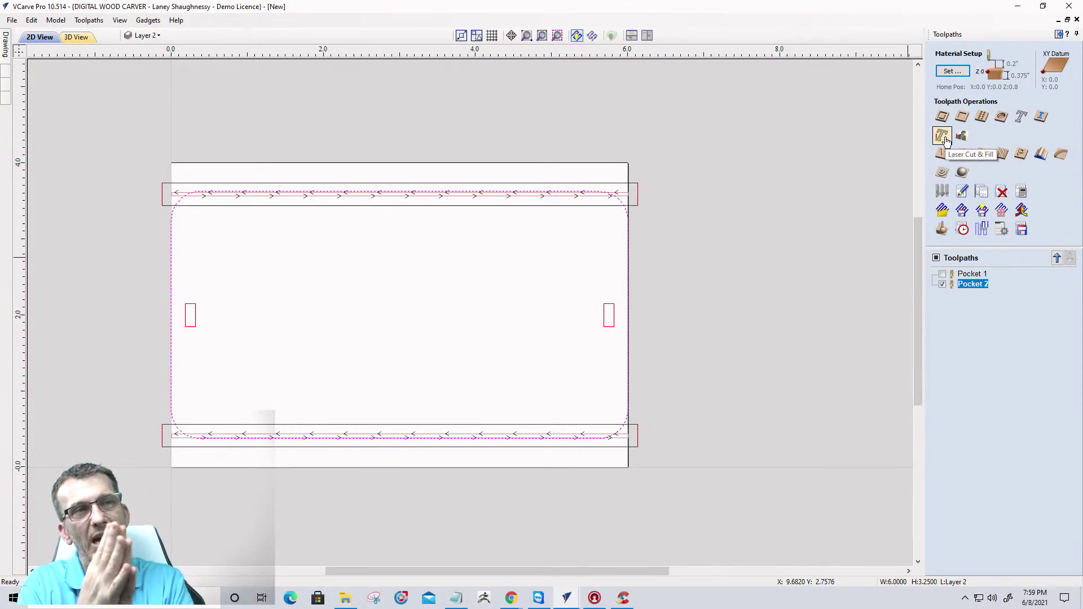
left_click(942, 116)
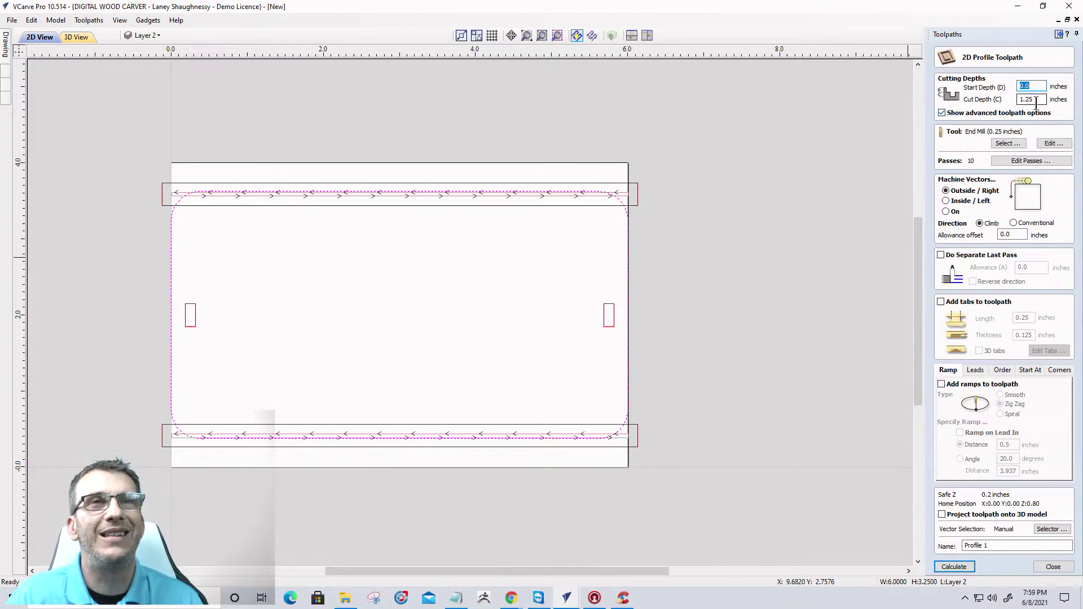
key("Tab")
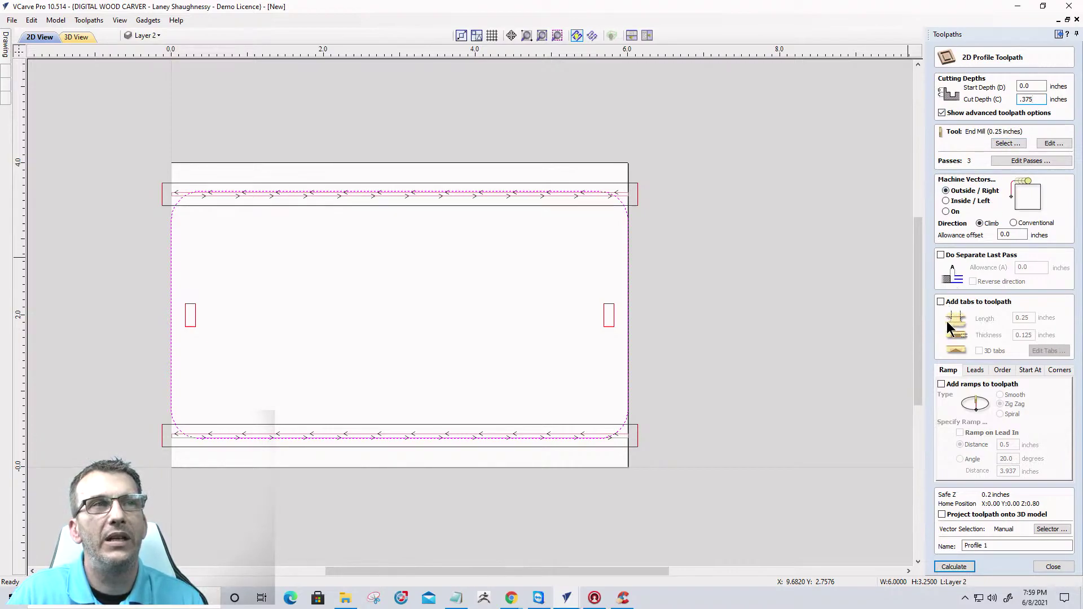
Add four tabs to the lid outline, two along each long edge, and calculate the profile toolpath.
left_click(941, 303)
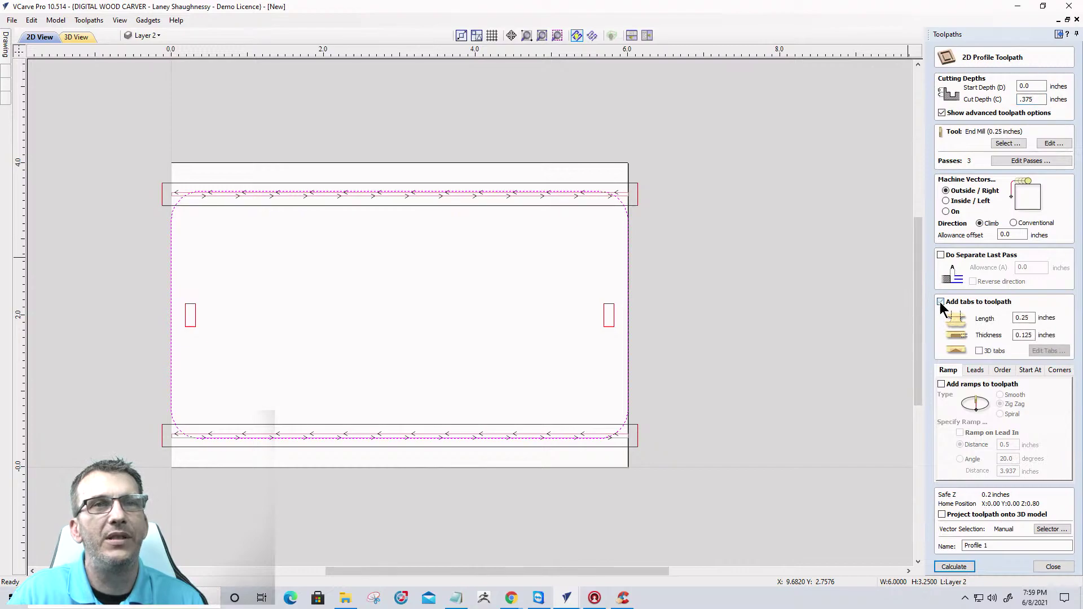
left_click(1045, 351)
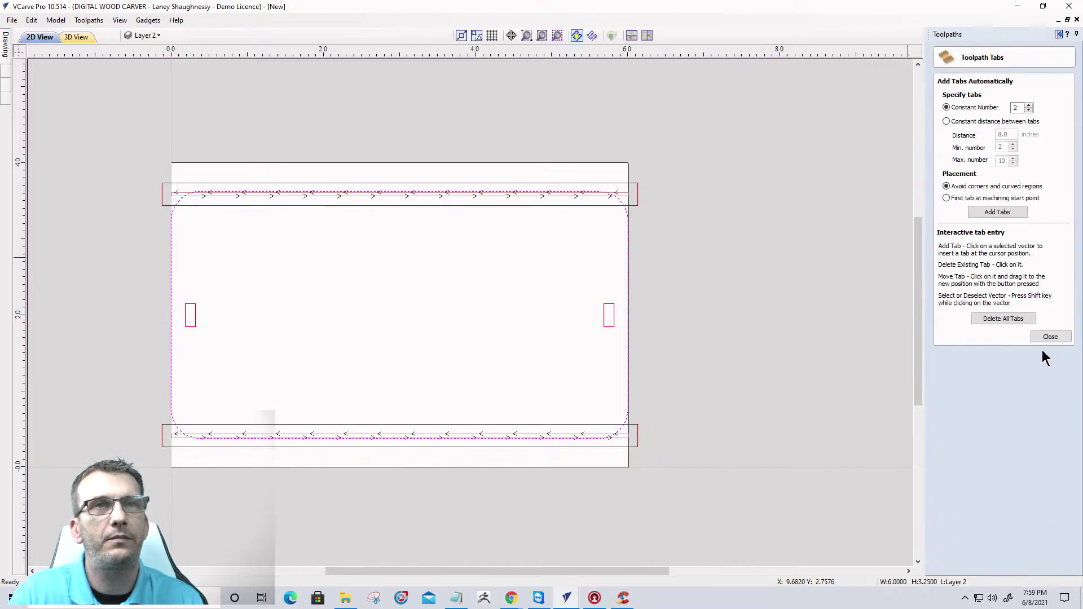
left_click(536, 192)
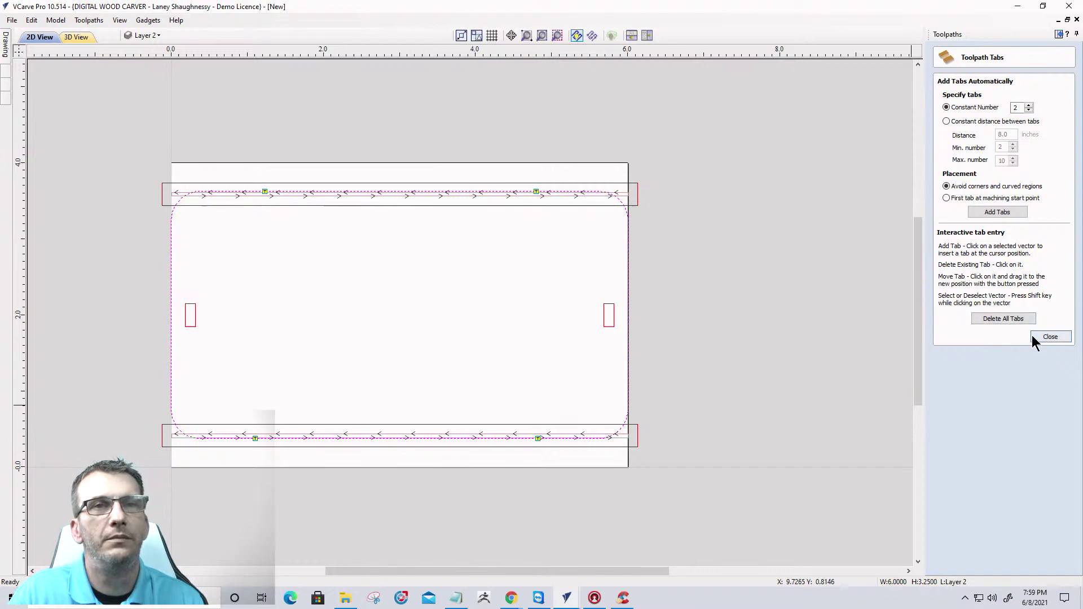
left_click(1051, 337)
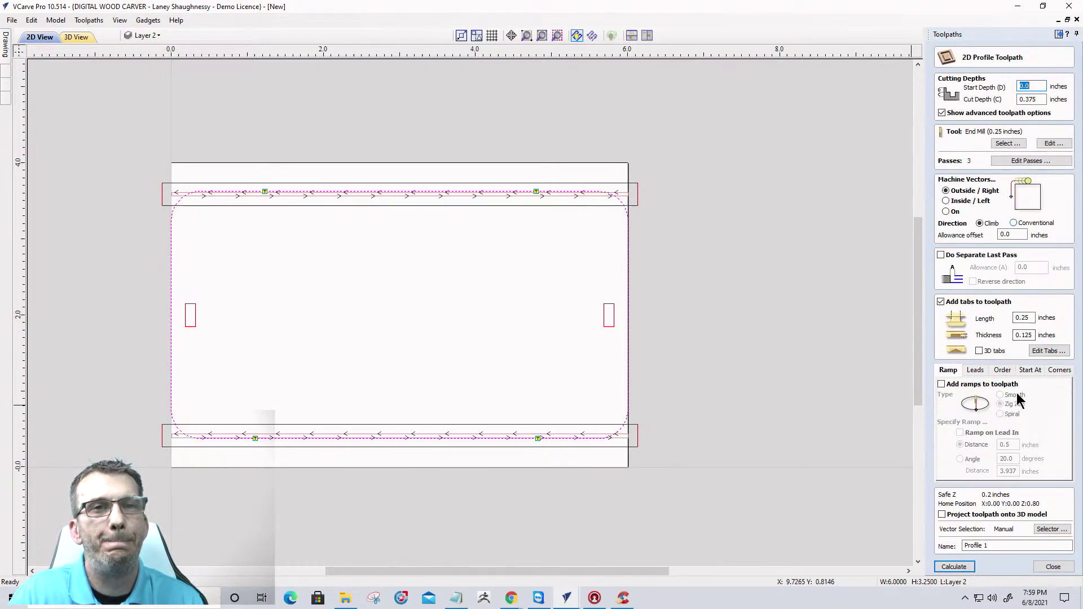
left_click(956, 567)
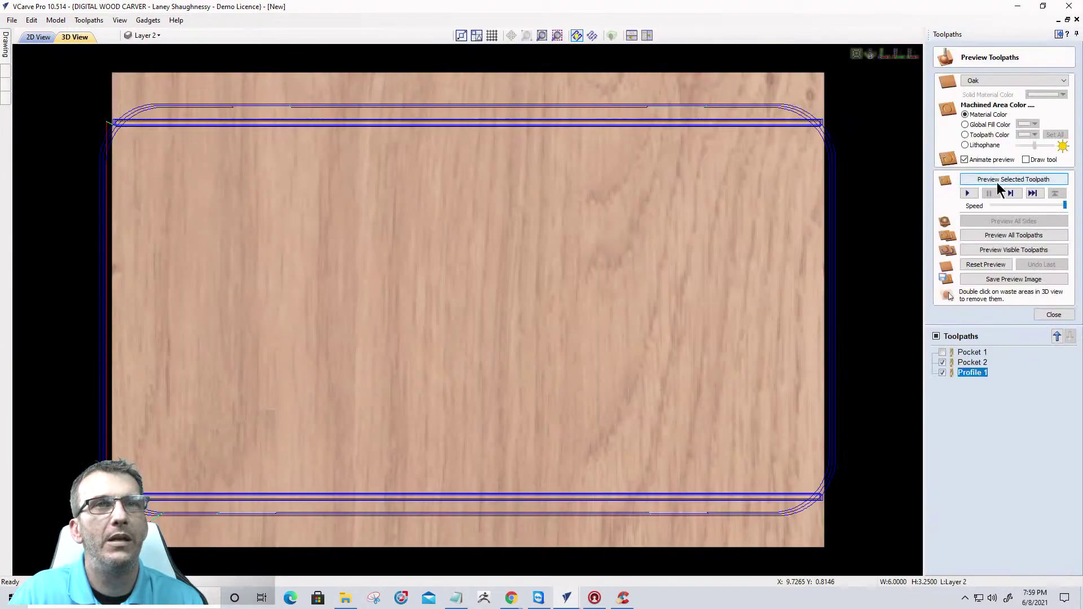
Preview all of the lid's toolpaths and examine the cut edges, magnet pockets and tabs from several angles.
left_click(1000, 236)
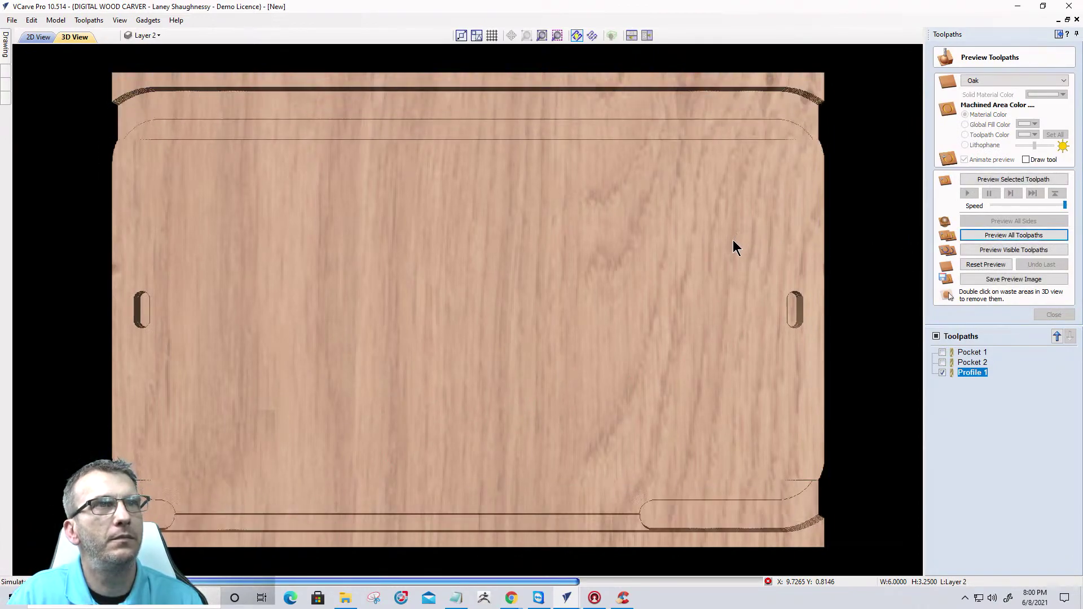
left_click_drag(731, 286, 539, 233)
left_click_drag(810, 234, 561, 232)
left_click_drag(269, 256, 600, 256)
left_click_drag(387, 187, 131, 277)
left_click_drag(456, 417, 15, 295)
left_click_drag(462, 348, 455, 394)
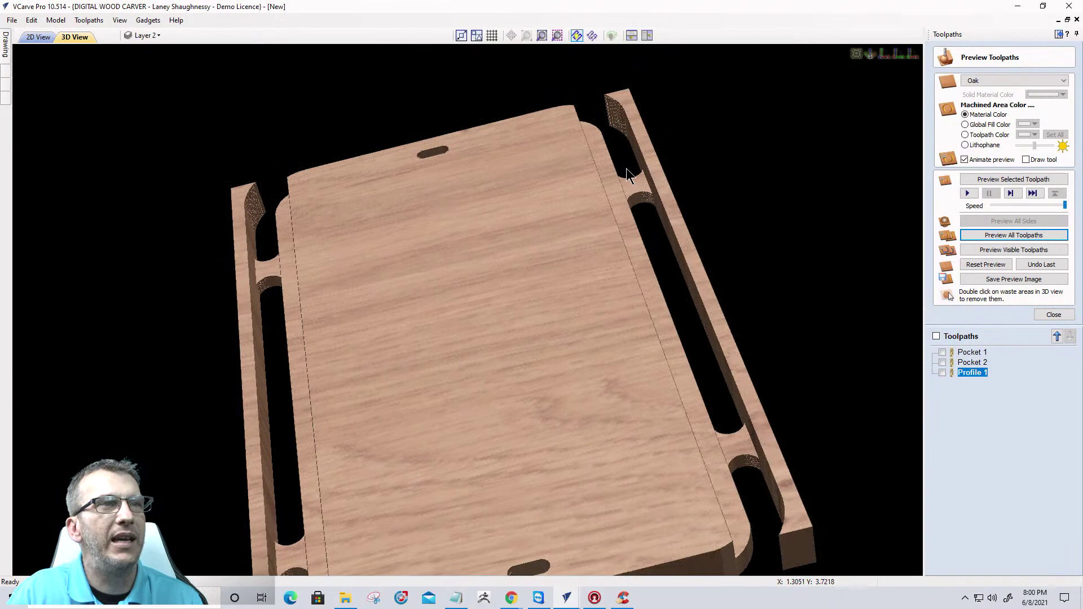
left_click_drag(450, 293, 315, 311)
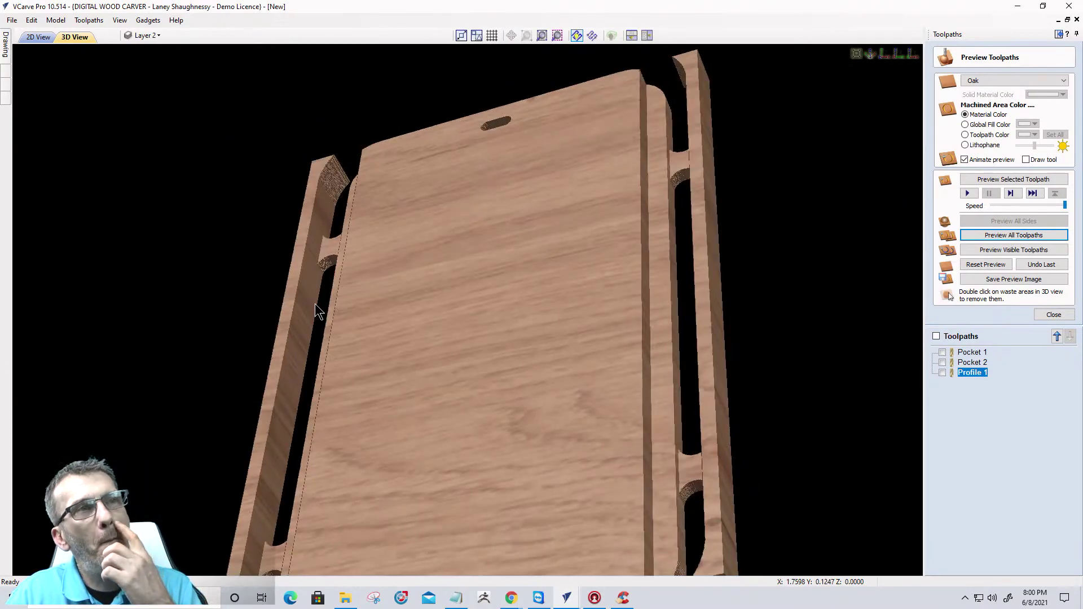
left_click_drag(315, 303, 406, 293)
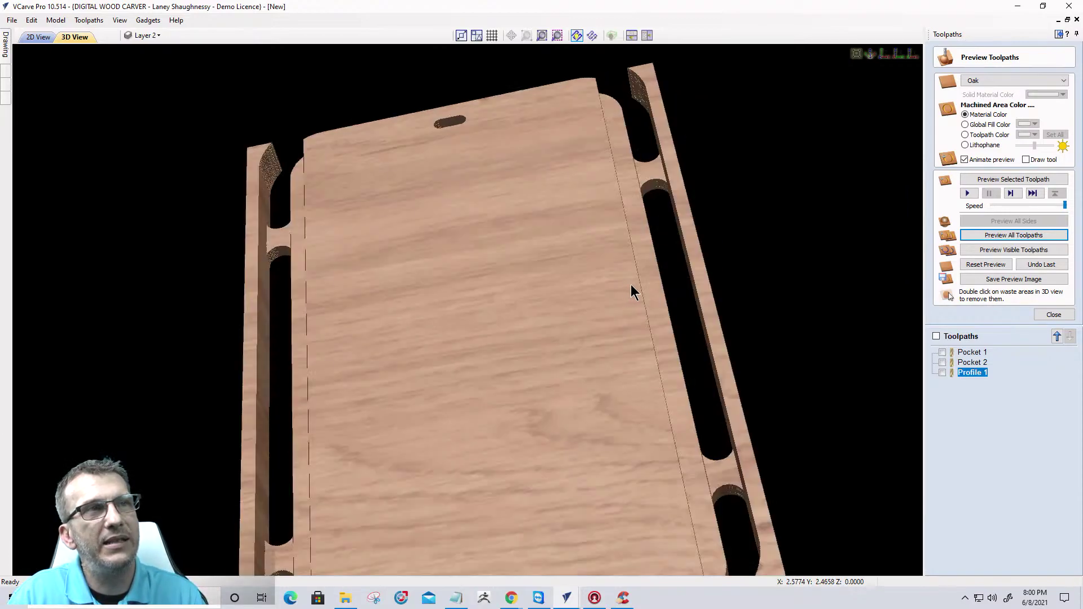
left_click_drag(630, 285, 628, 290)
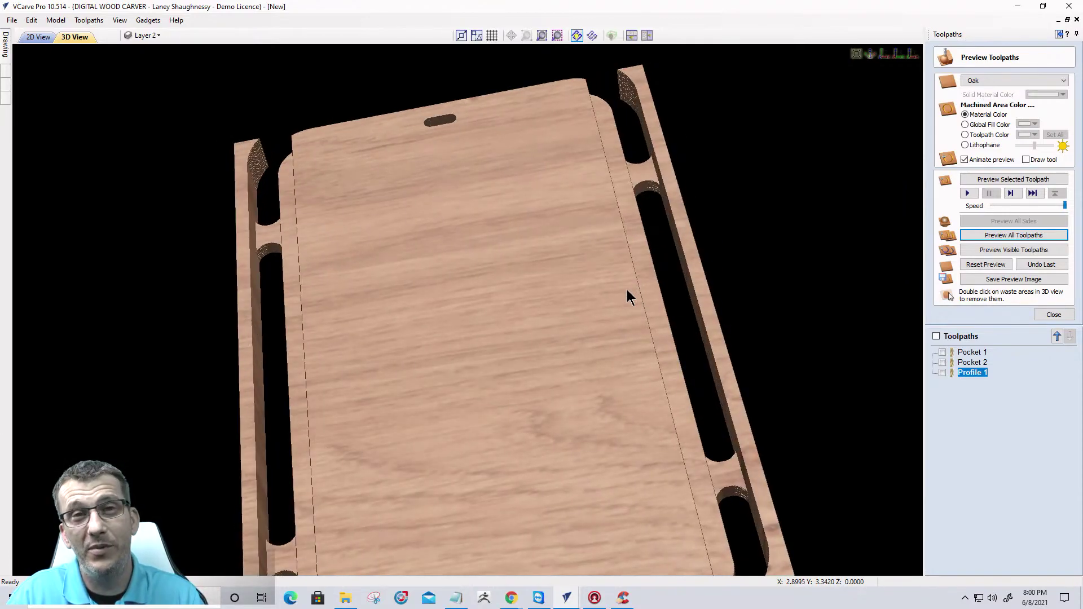
Inspect the underside of the previewed cut in 3D, then return to the 2D drawing with nothing selected.
left_click_drag(572, 335, 445, 58)
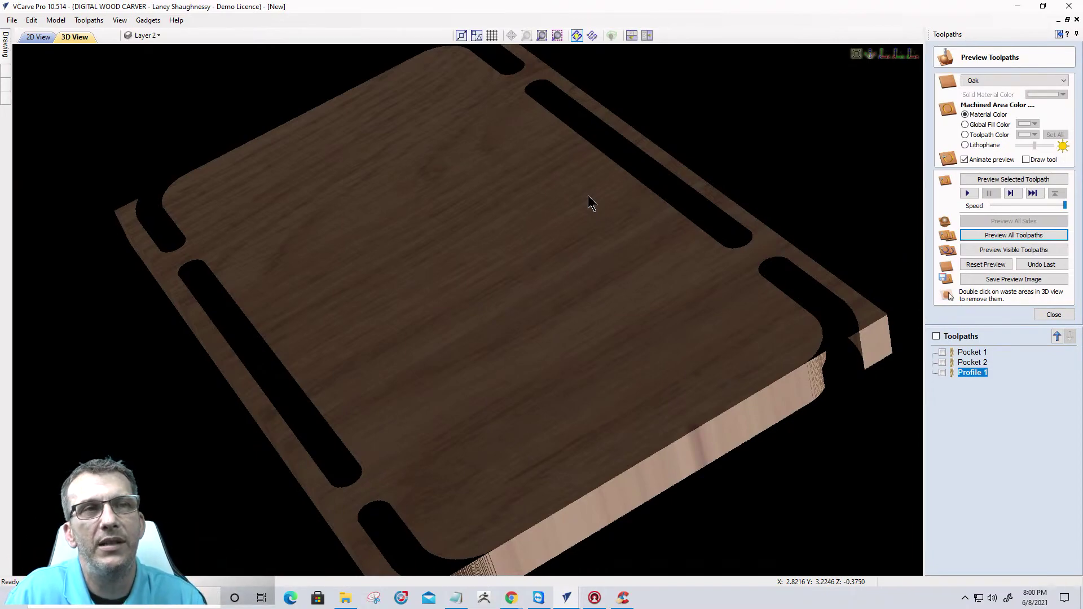
left_click(46, 38)
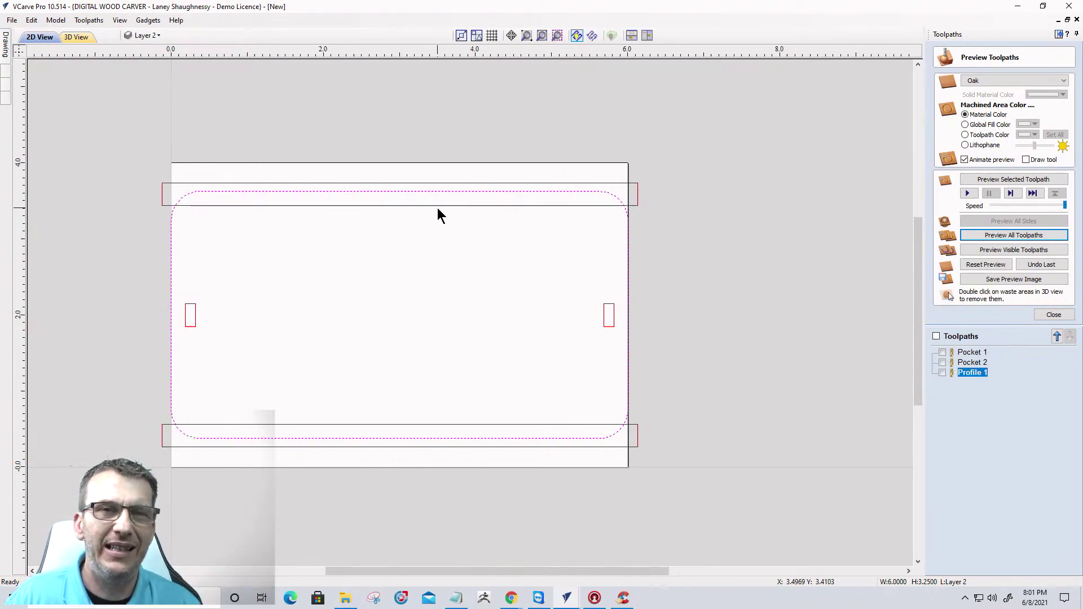
scroll(795, 283, "down", 1)
left_click(795, 282)
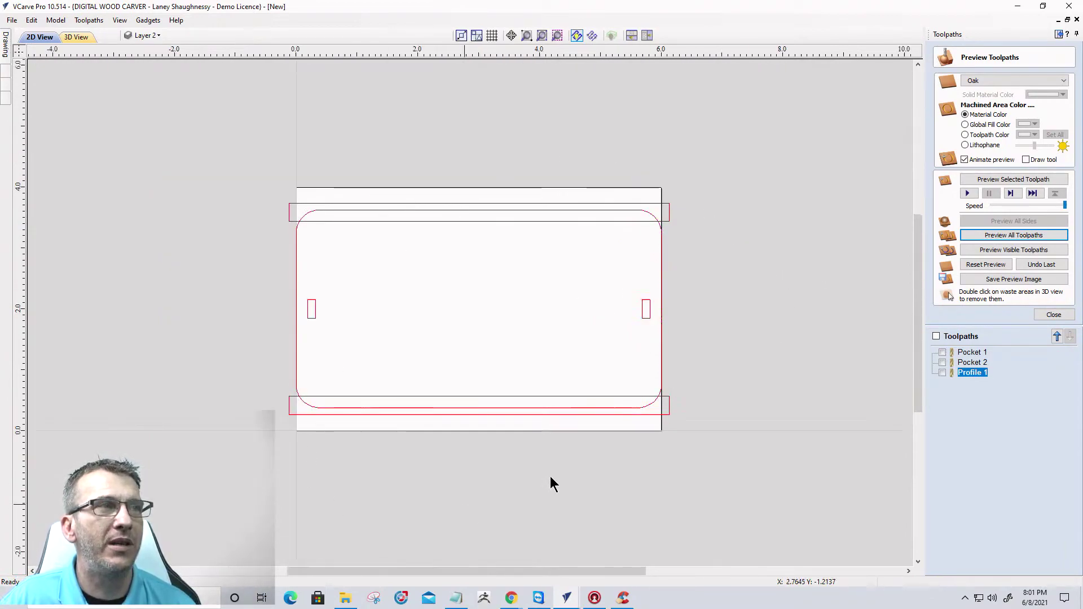
scroll(817, 302, "down", 1)
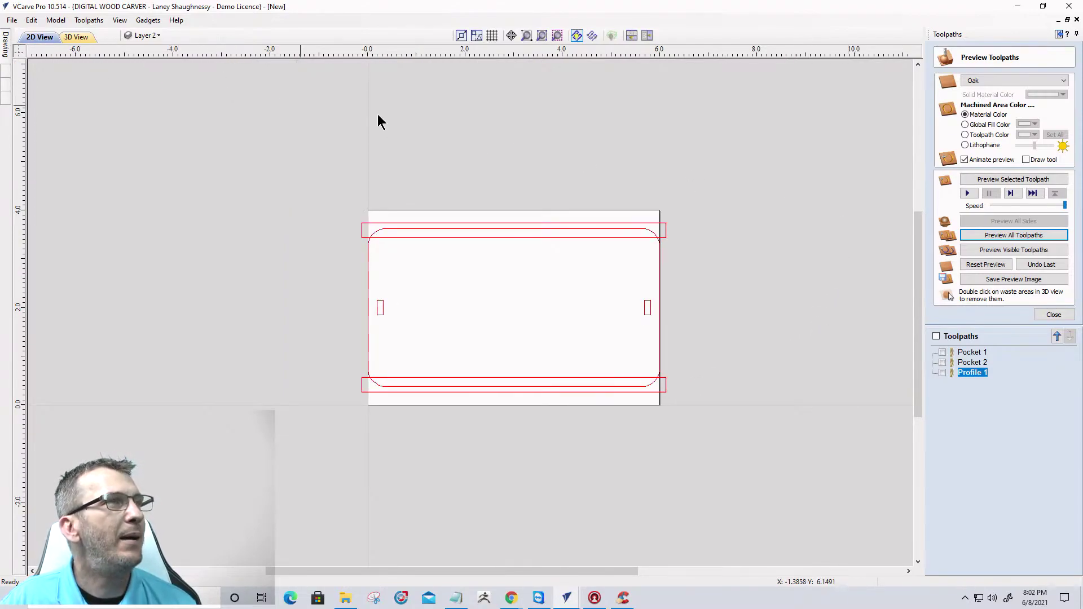
Change the job type to double sided in the job setup.
left_click(1059, 34)
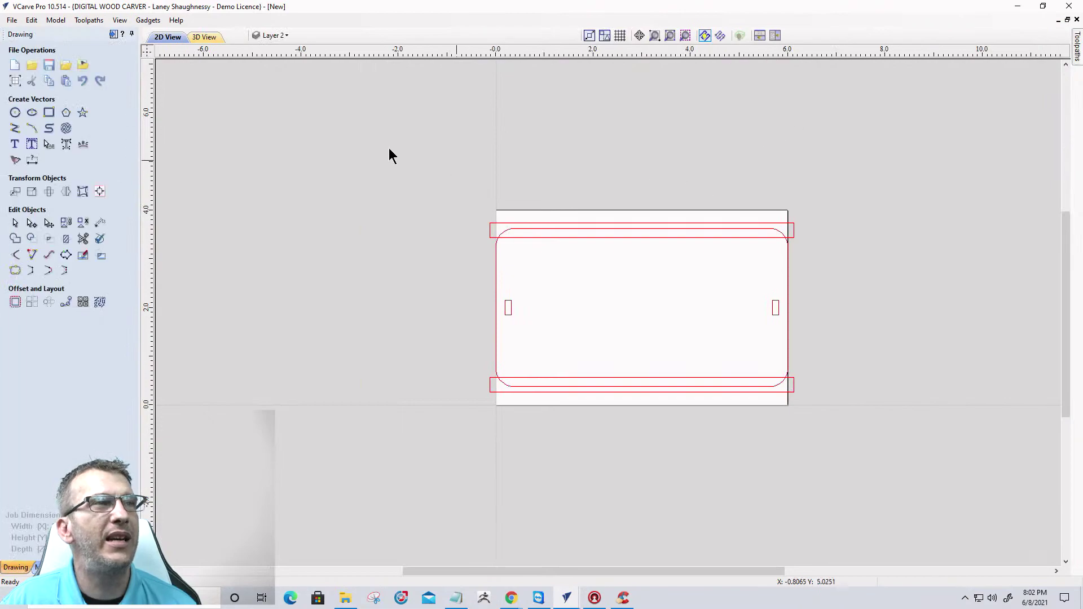
left_click(15, 80)
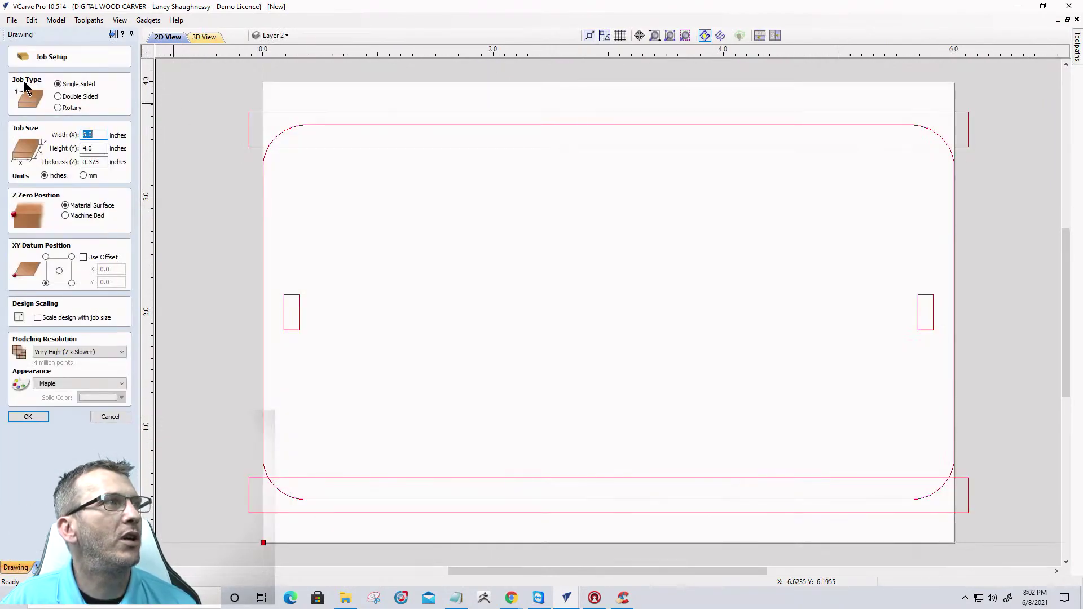
left_click(58, 97)
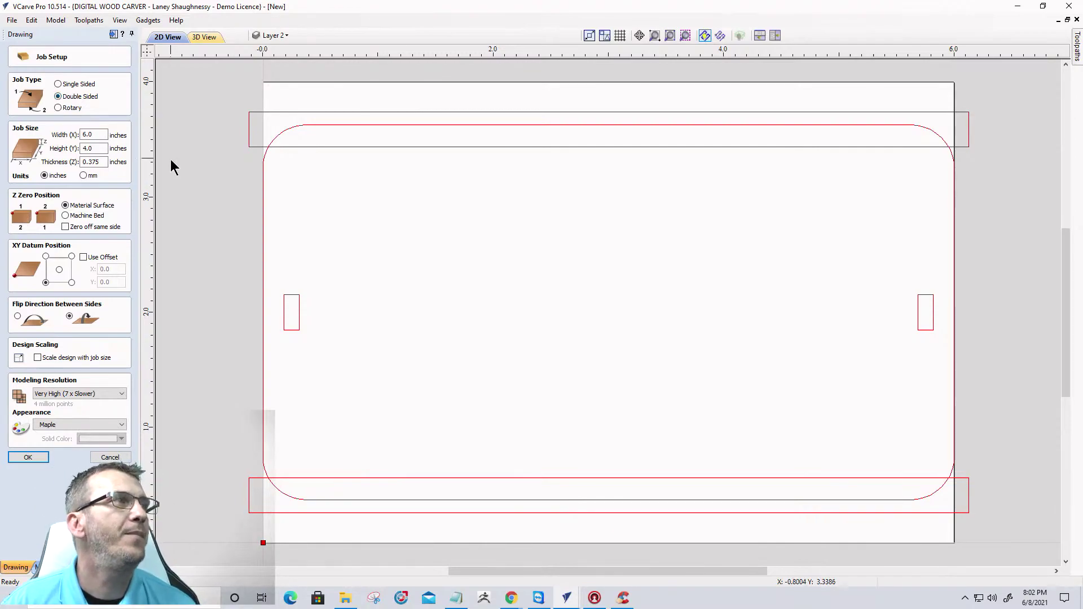
scroll(215, 175, "down", 1)
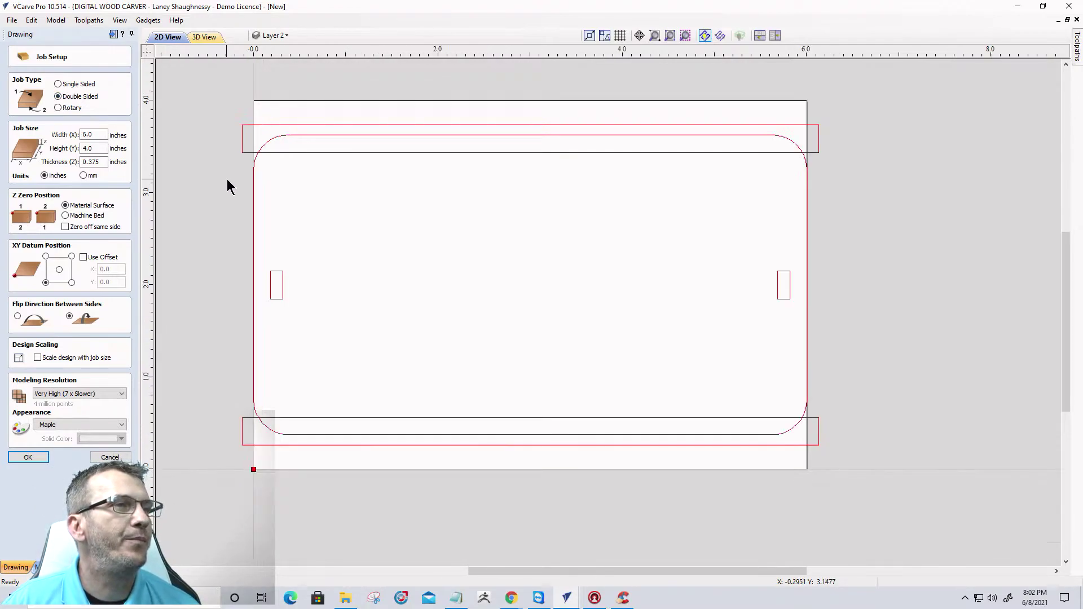
scroll(750, 486, "up", 2)
scroll(858, 477, "down", 2)
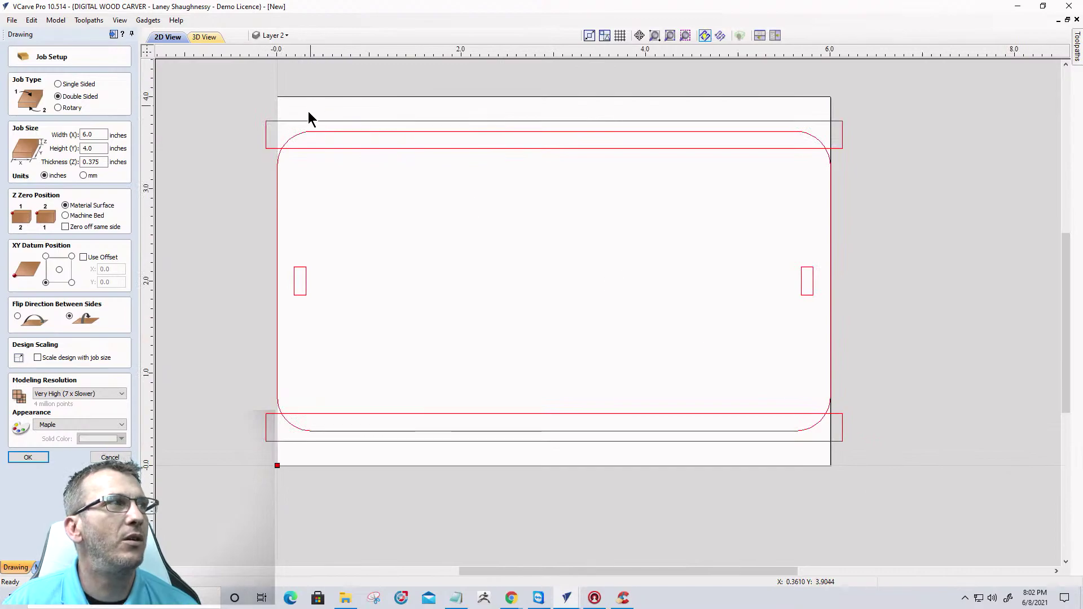
scroll(221, 159, "up", 1)
scroll(263, 171, "down", 1)
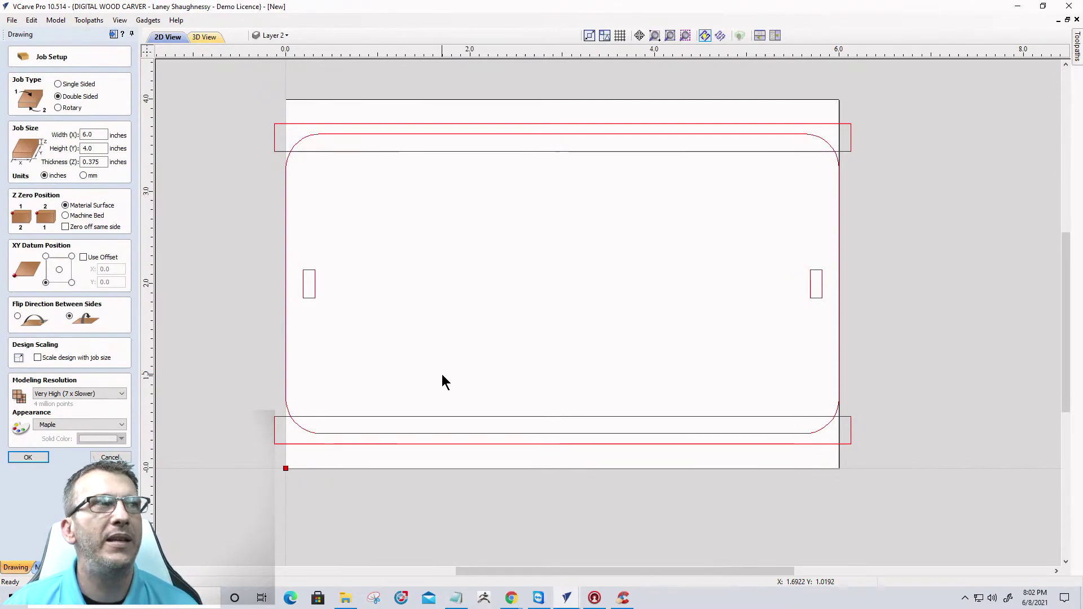
Set the job height to 5 inches and apply the setup without recalculating the toolpaths.
double_click(98, 148)
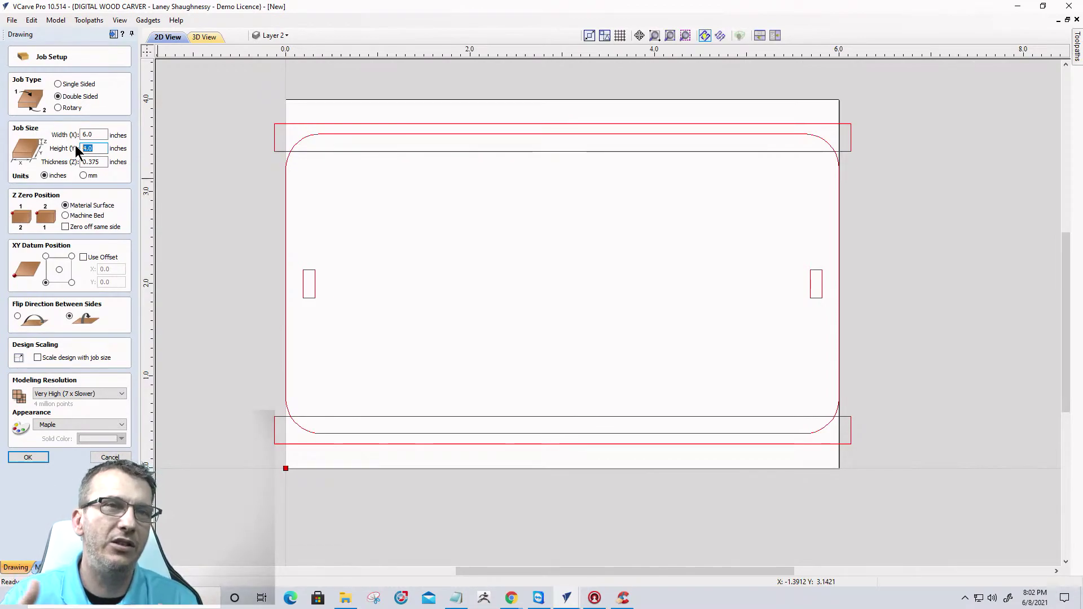
type("5")
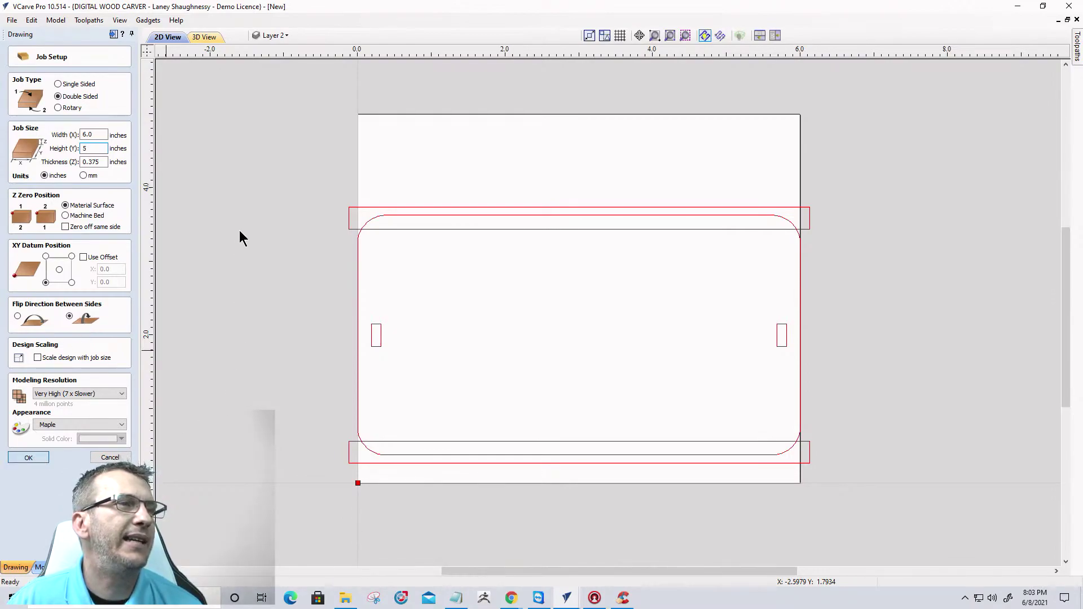
key("Return")
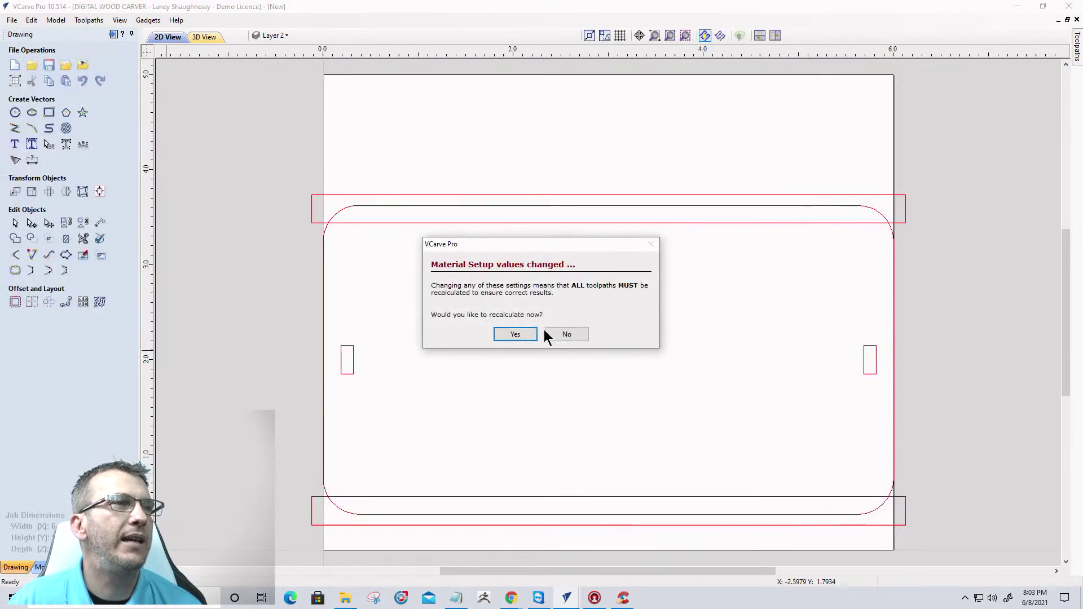
left_click(566, 334)
scroll(278, 174, "down", 1)
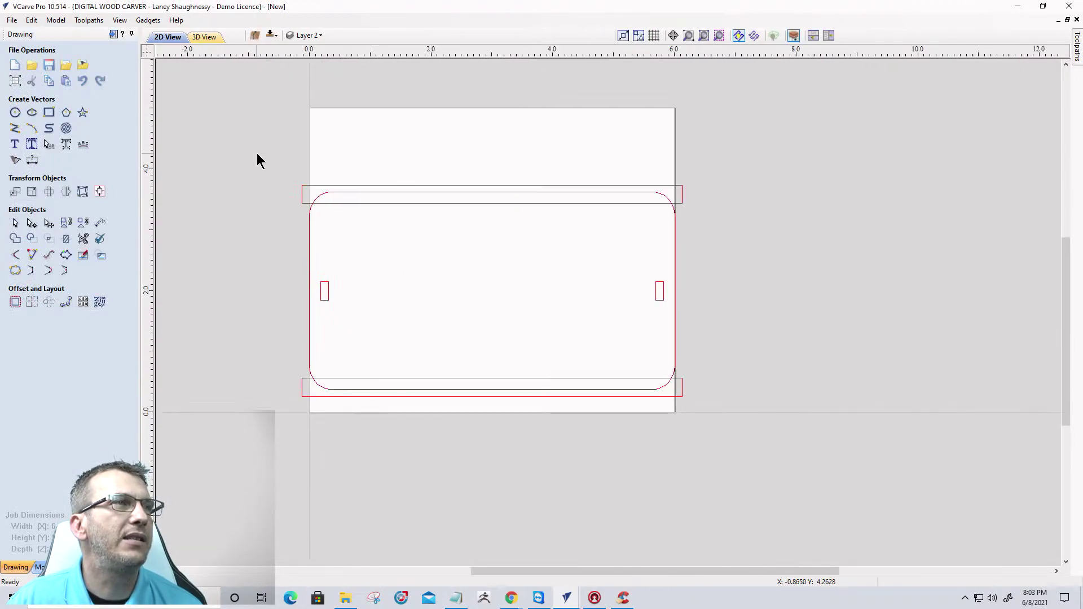
Center all the vectors vertically on the material.
key("ctrl+a")
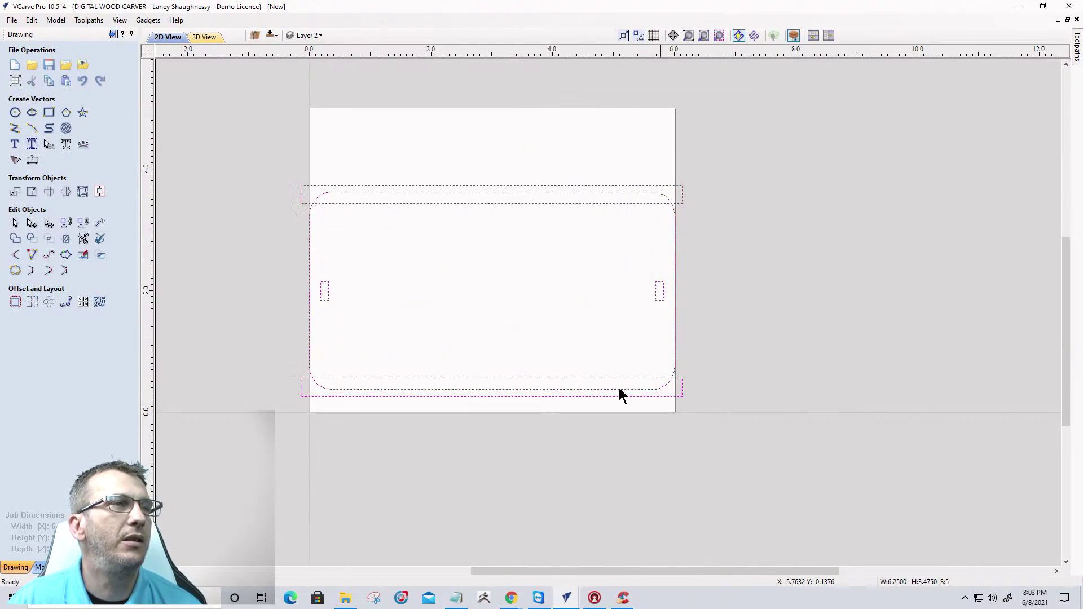
left_click(100, 192)
left_click(97, 96)
left_click(205, 303)
scroll(509, 403, "down", 2)
scroll(499, 170, "up", 4)
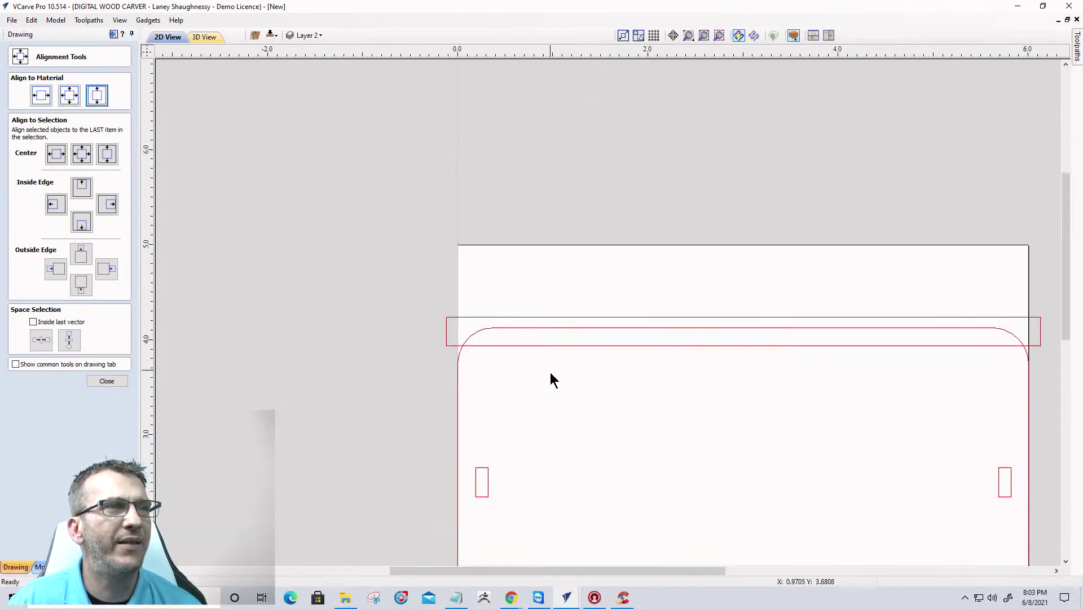
scroll(520, 297, "down", 3)
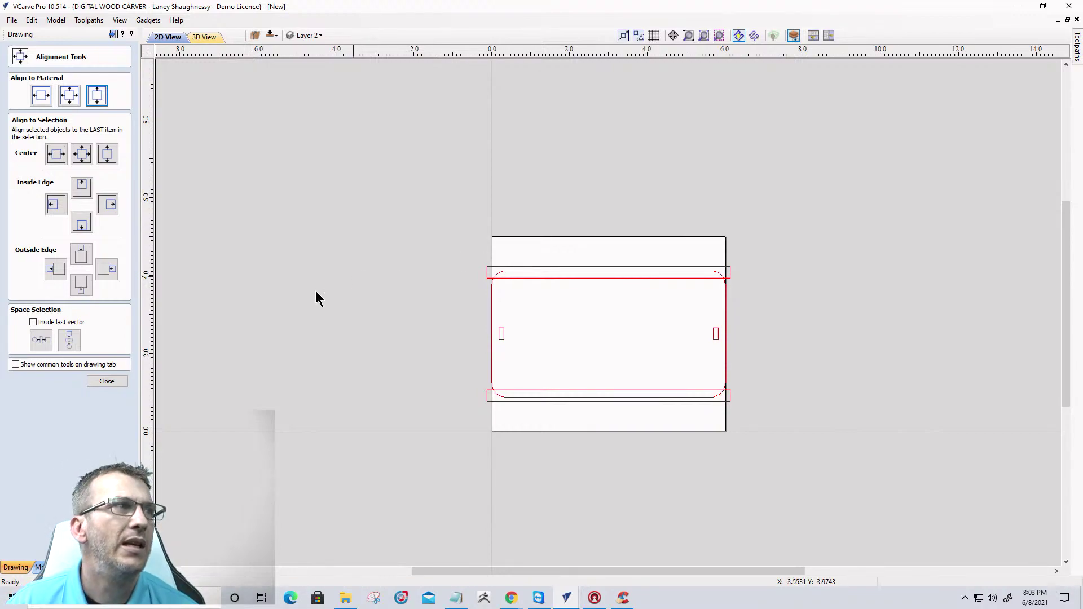
left_click(107, 381)
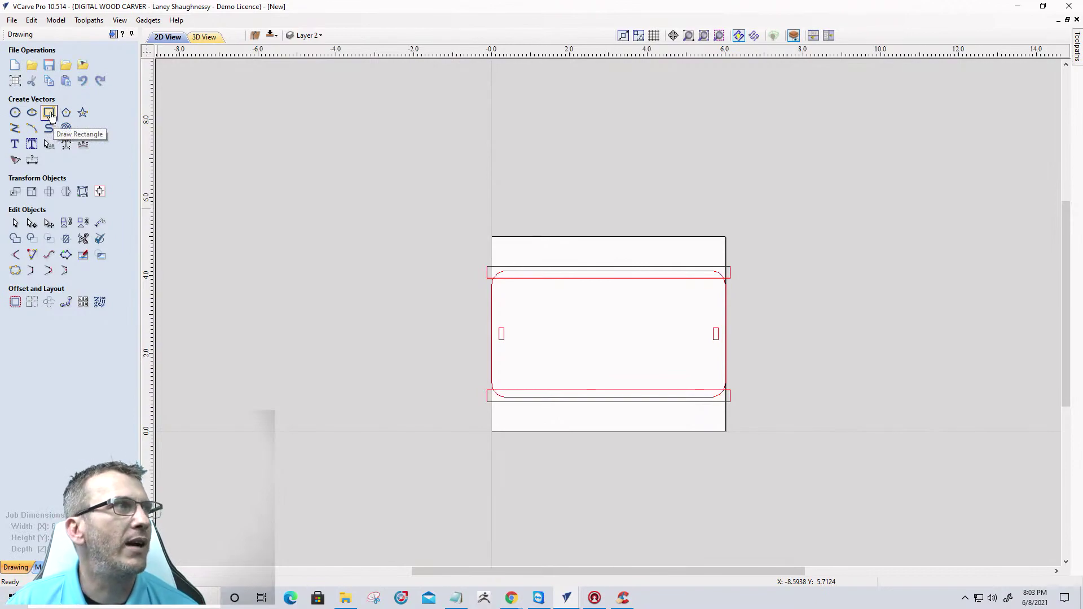
Draw a 0.25 inch diameter circle near the material's upper-left corner, at about X 0.5, Y 4.7.
left_click(16, 113)
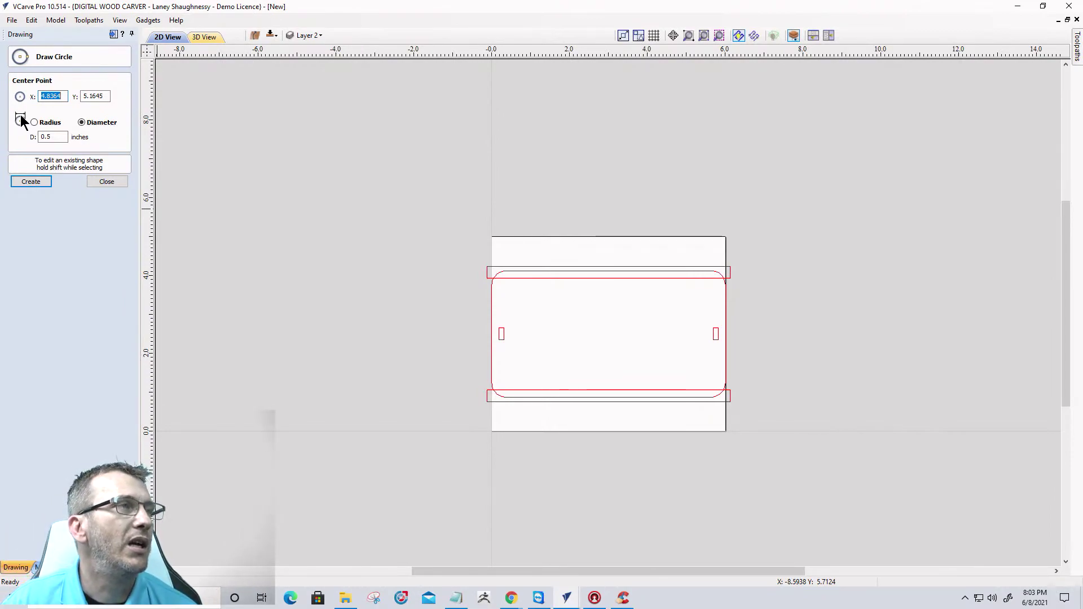
left_click(53, 136)
left_click_drag(53, 136, 41, 137)
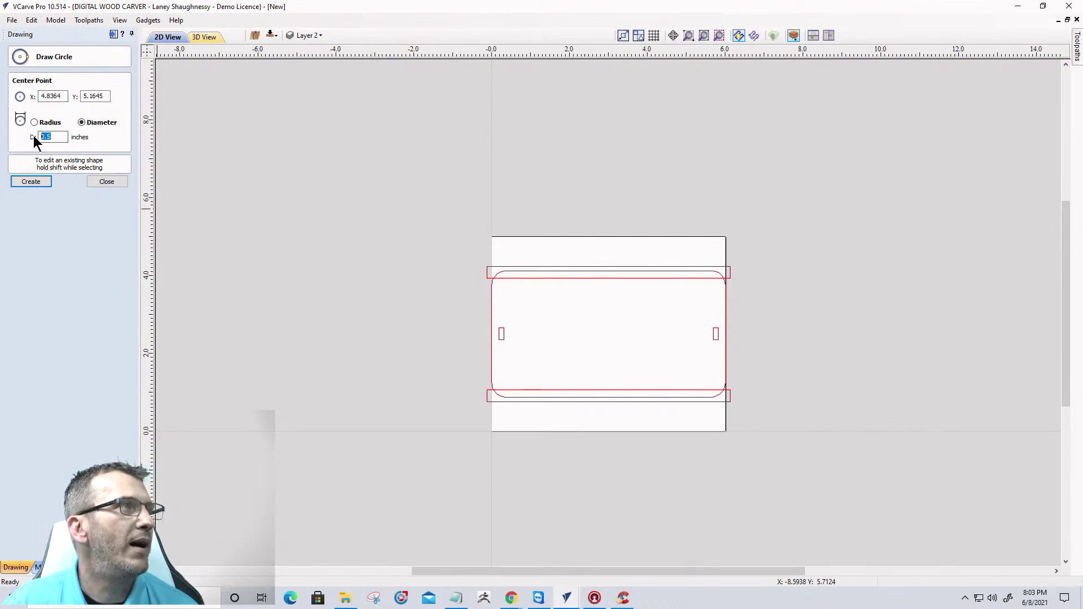
type(".25")
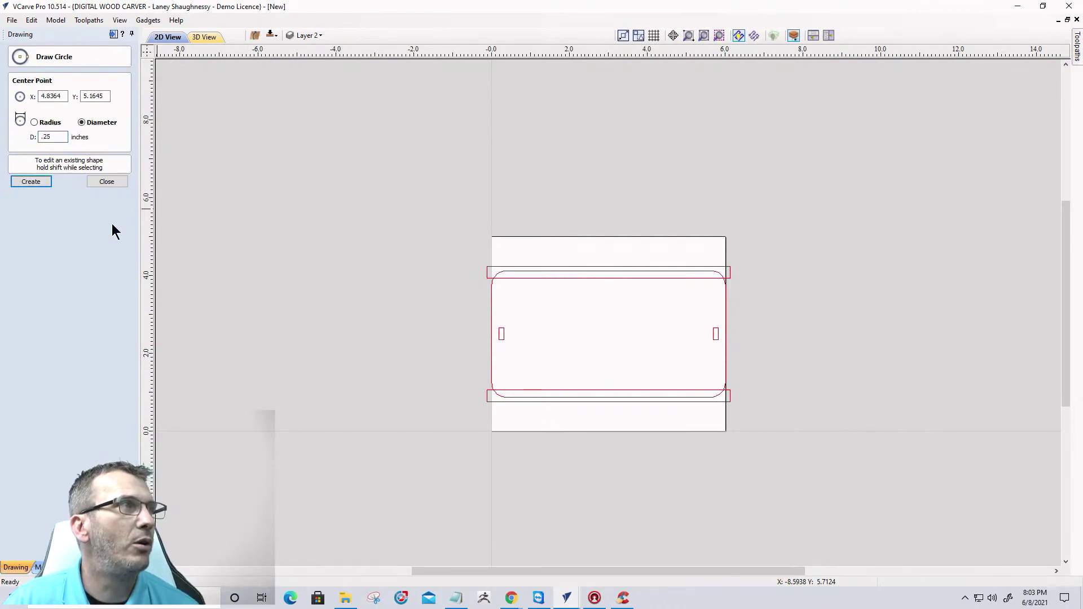
scroll(452, 240, "up", 3)
left_click(566, 252)
scroll(411, 193, "down", 2)
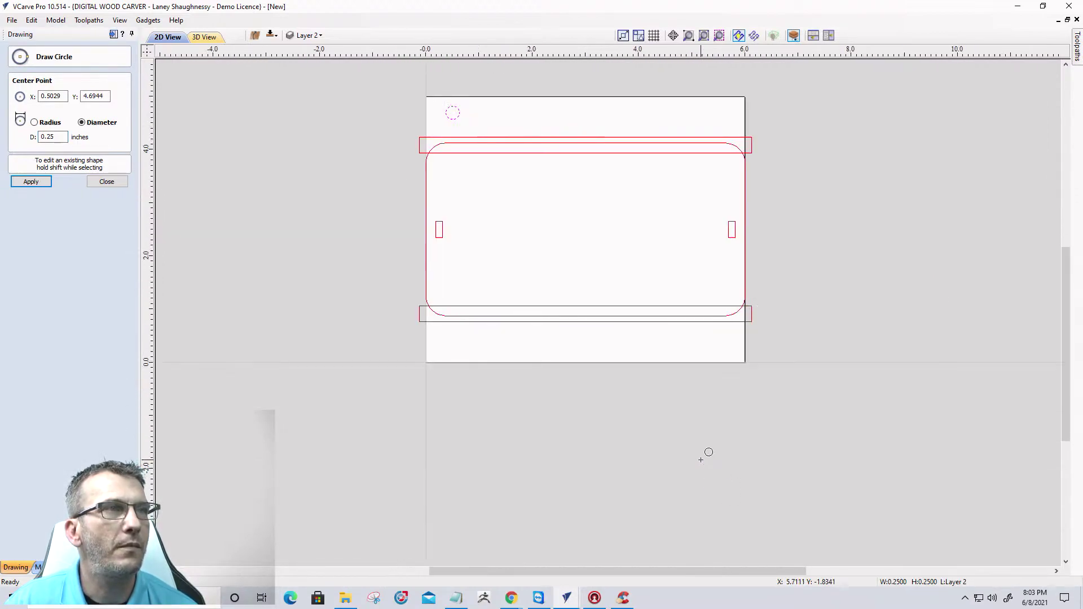
Add a second 0.25 inch diameter circle near the material's lower-right corner, at about X 5.5, Y 0.3.
scroll(709, 453, "up", 1)
left_click(724, 318)
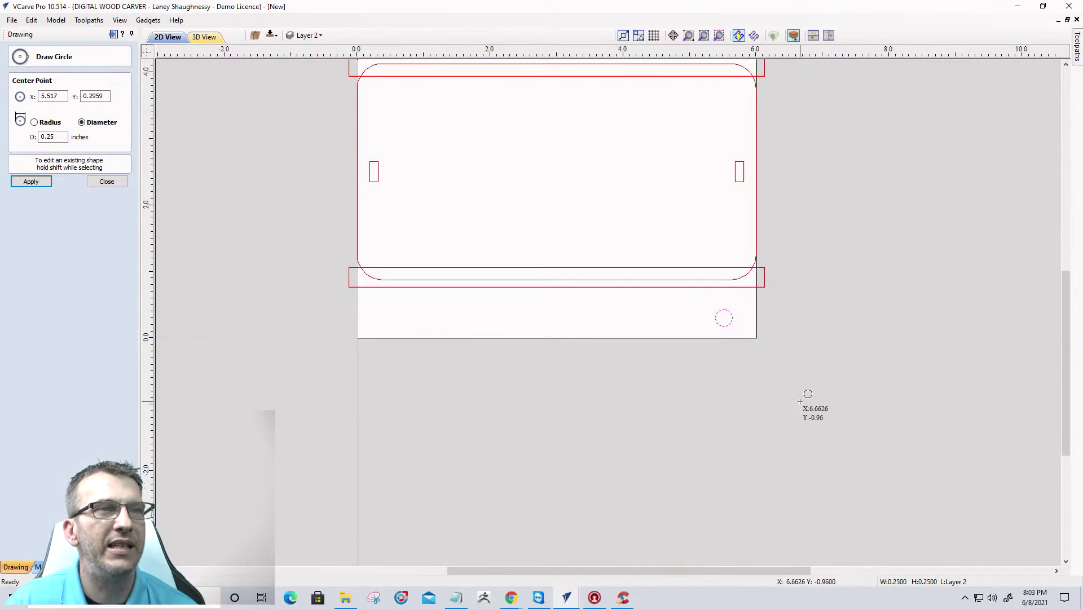
left_click(113, 184)
scroll(752, 370, "down", 3)
scroll(503, 288, "up", 1)
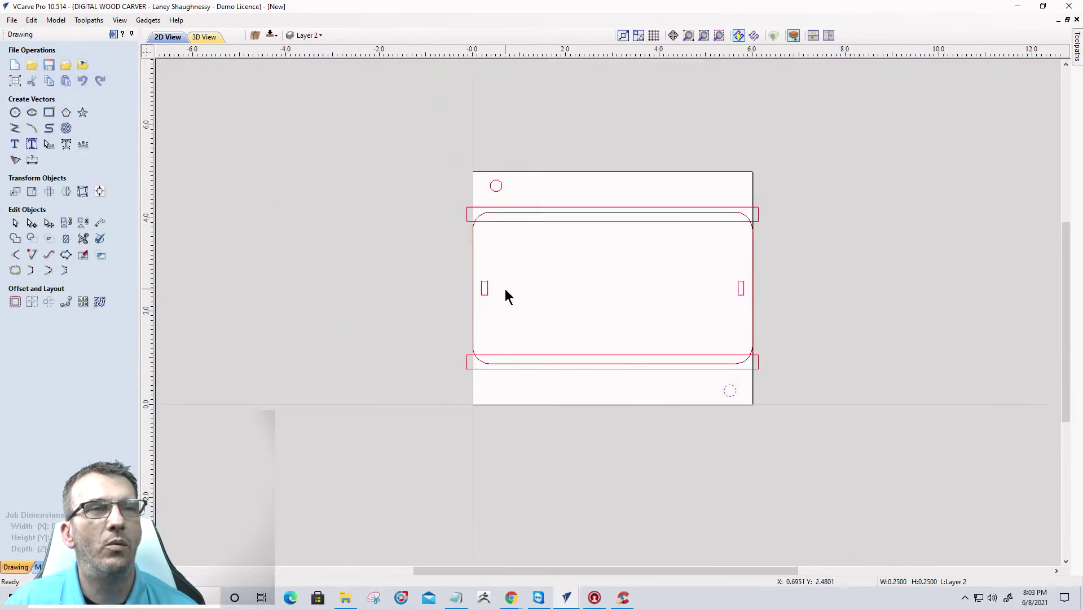
Copy the two circles, the rounded outline and the two small end rectangles to the other side of the job.
scroll(505, 290, "up", 1)
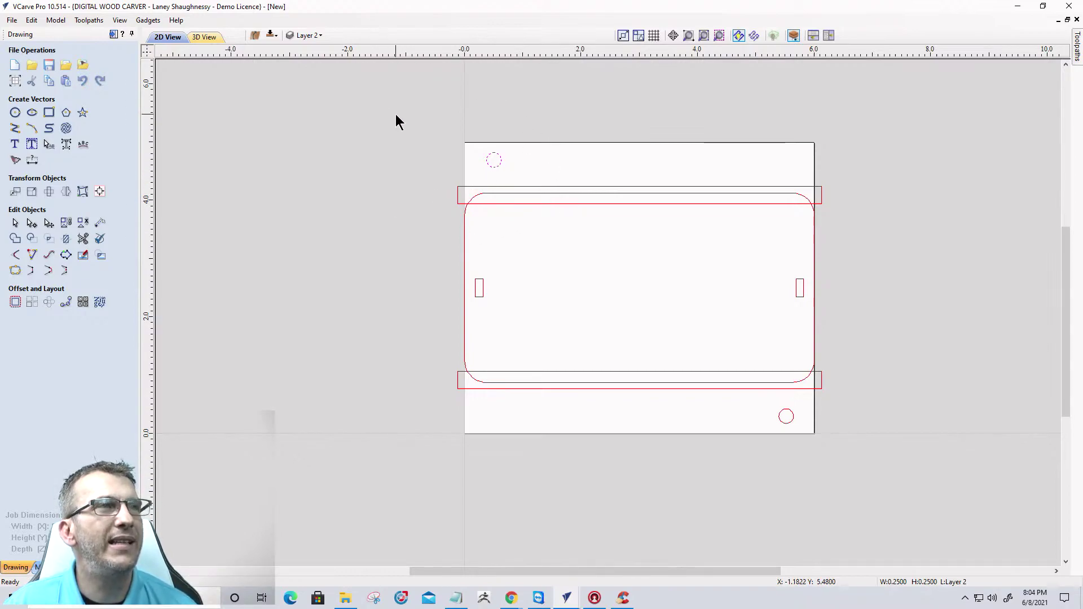
left_click_drag(396, 115, 526, 177)
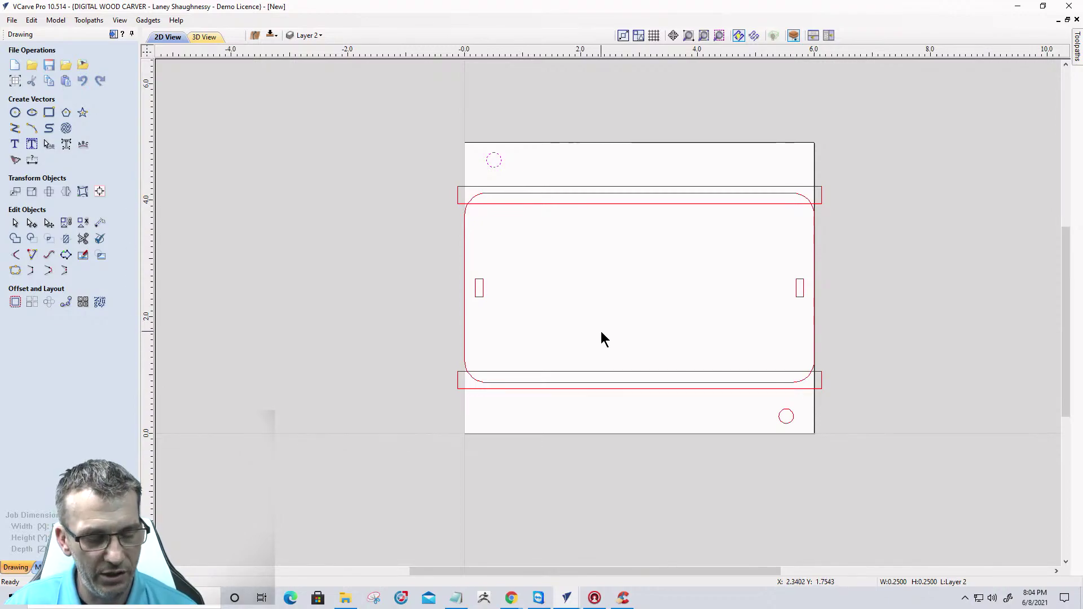
left_click_drag(758, 401, 816, 443, "shift")
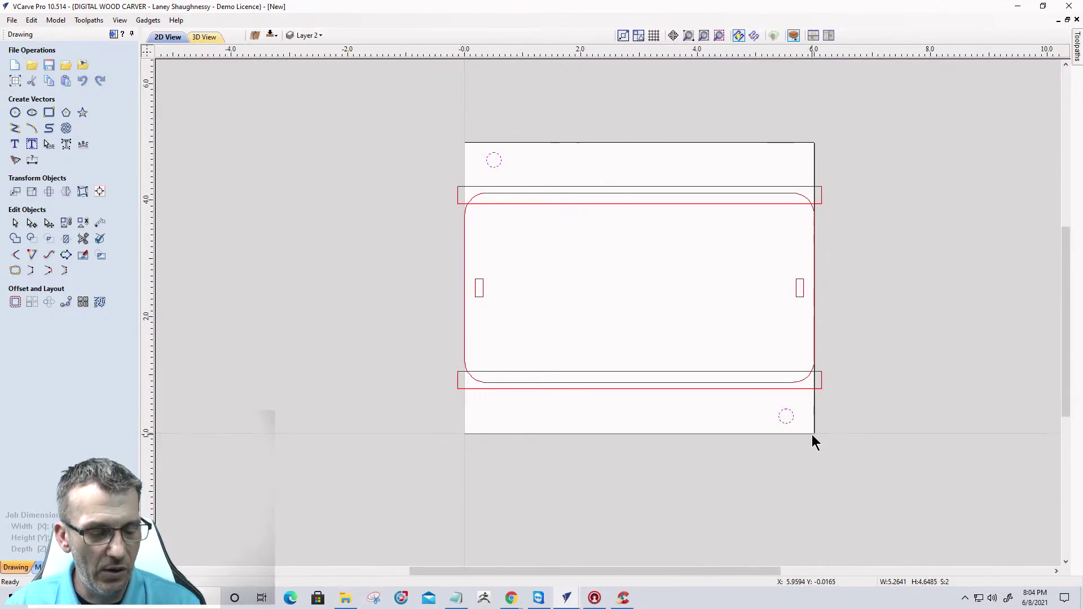
left_click(776, 382, "shift")
left_click_drag(424, 257, 848, 315, "shift")
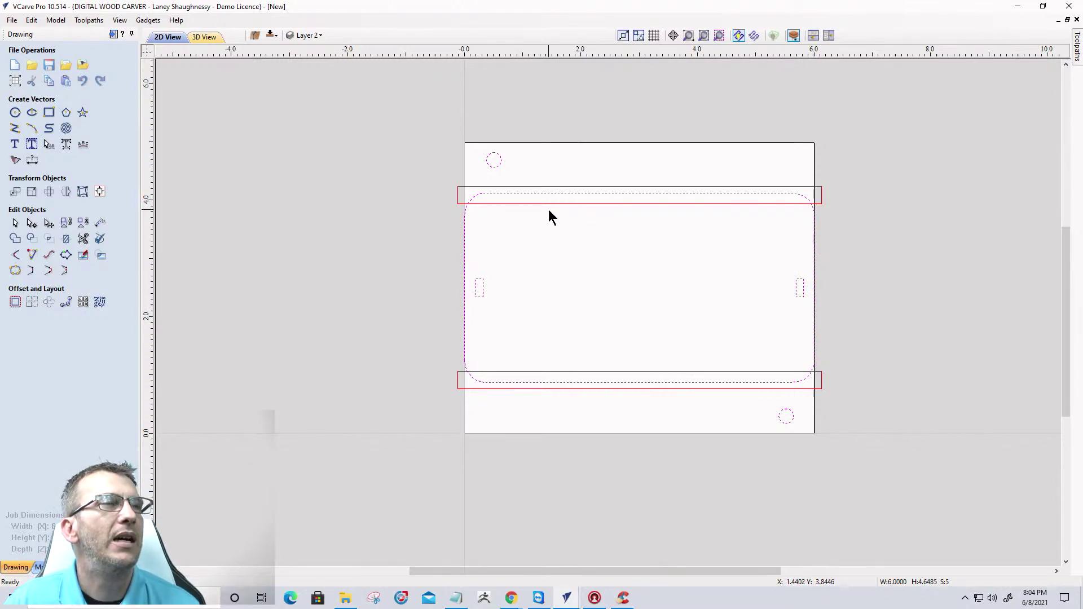
right_click(498, 165)
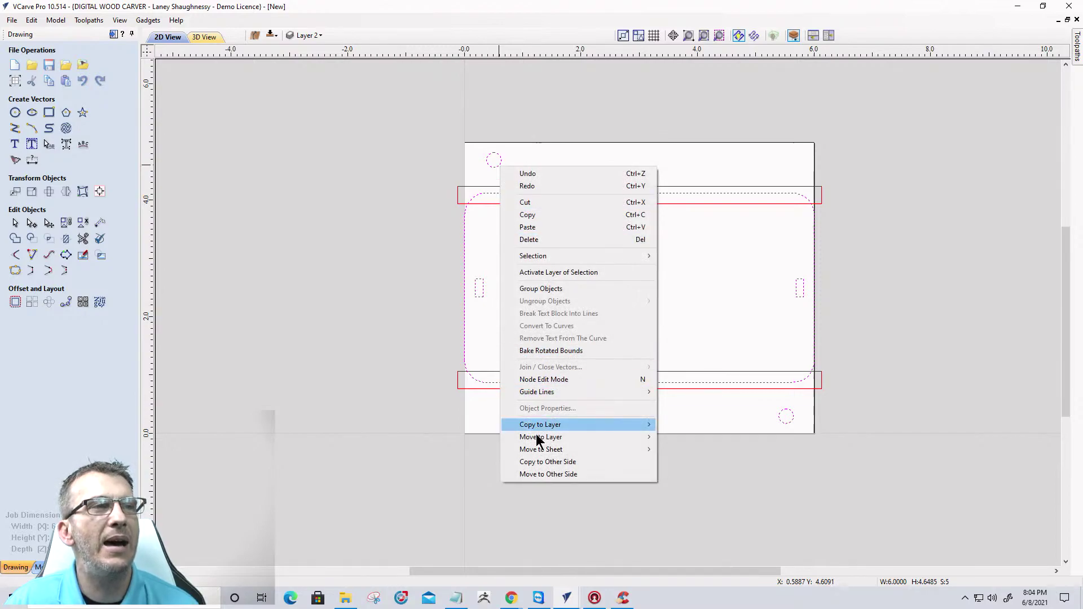
left_click(542, 462)
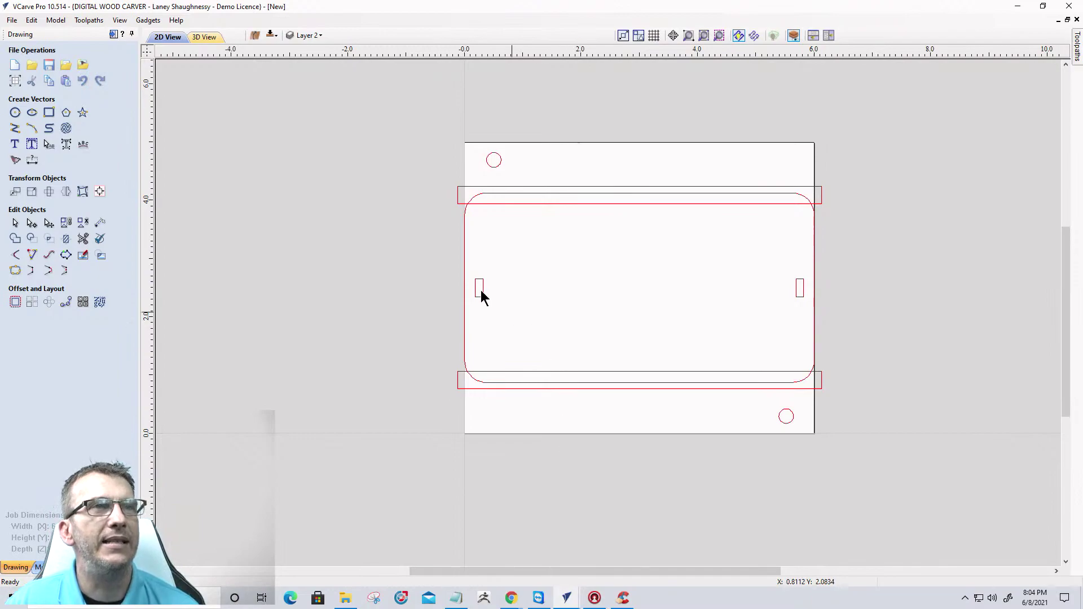
Start a drilling toolpath for the two corner circles on the top side with a cut depth of .375 inches.
left_click(114, 34)
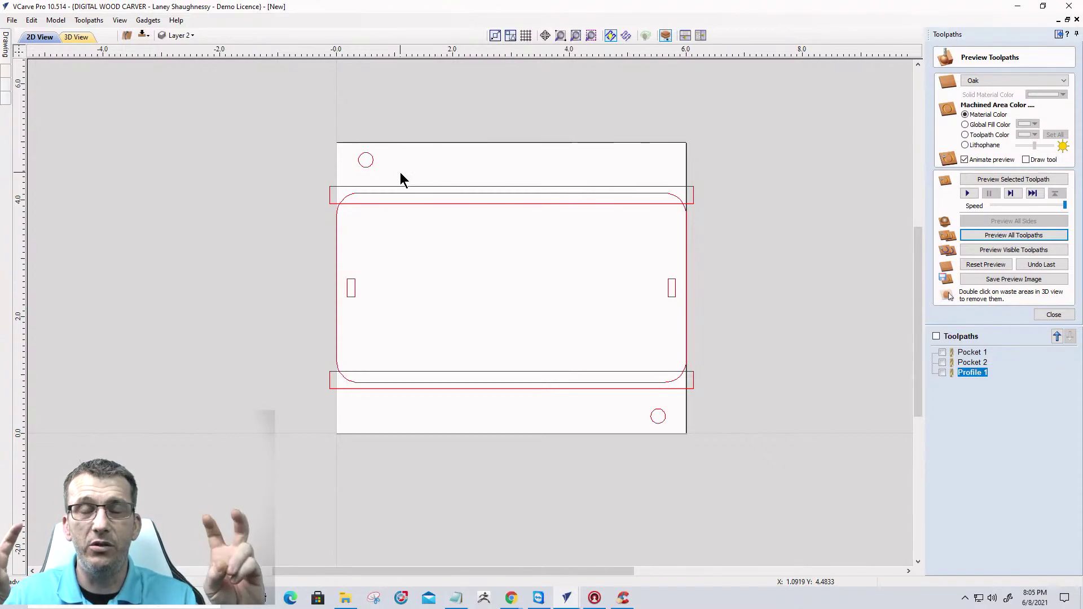
left_click(1053, 314)
left_click_drag(324, 136, 392, 187)
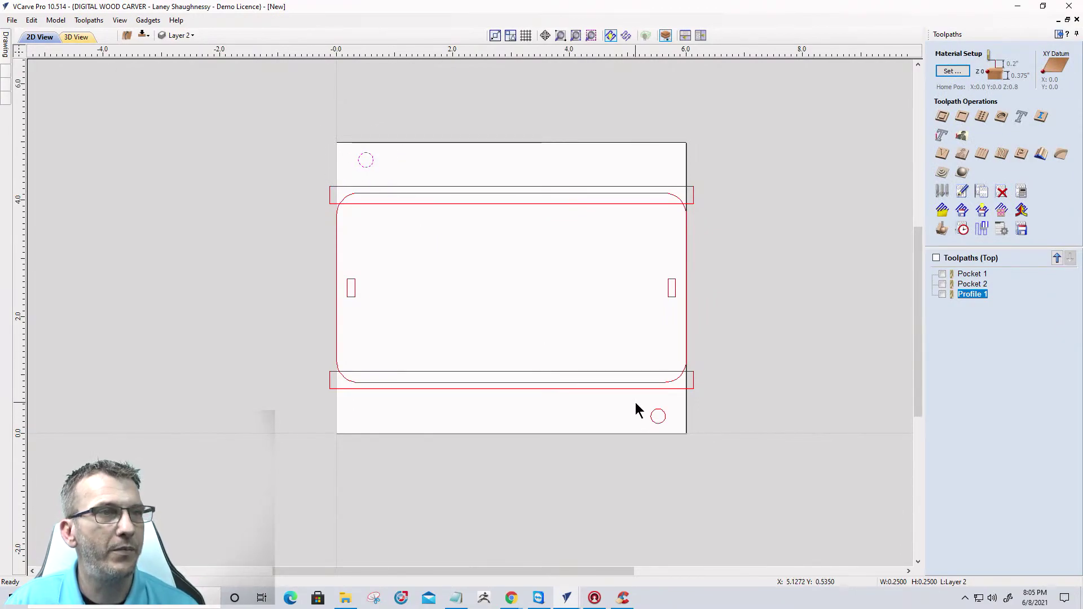
left_click_drag(677, 432, 677, 433, "shift")
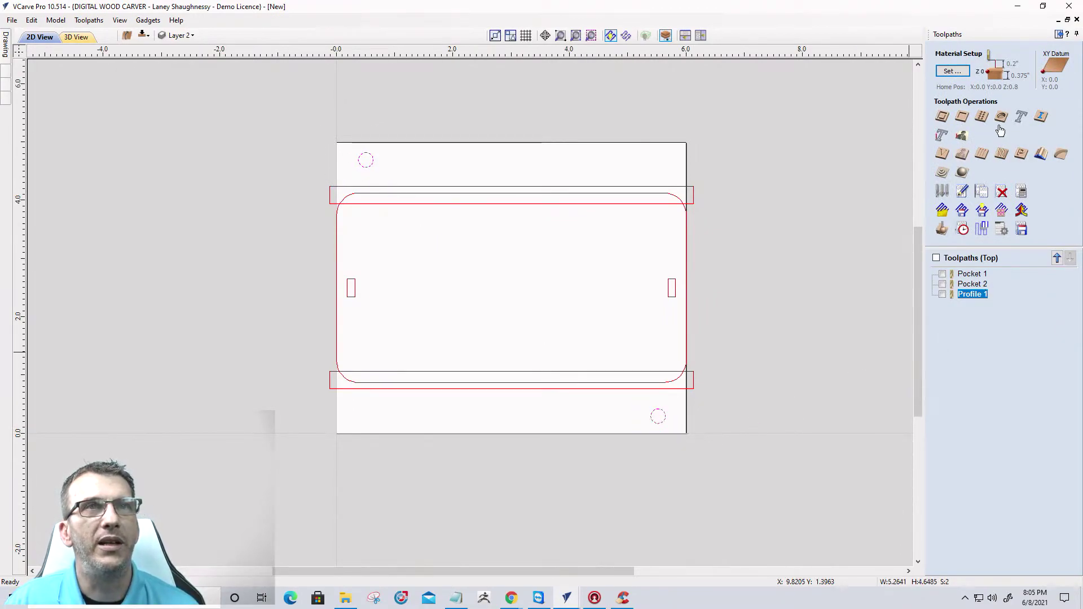
left_click(979, 121)
key("Tab")
type(".3")
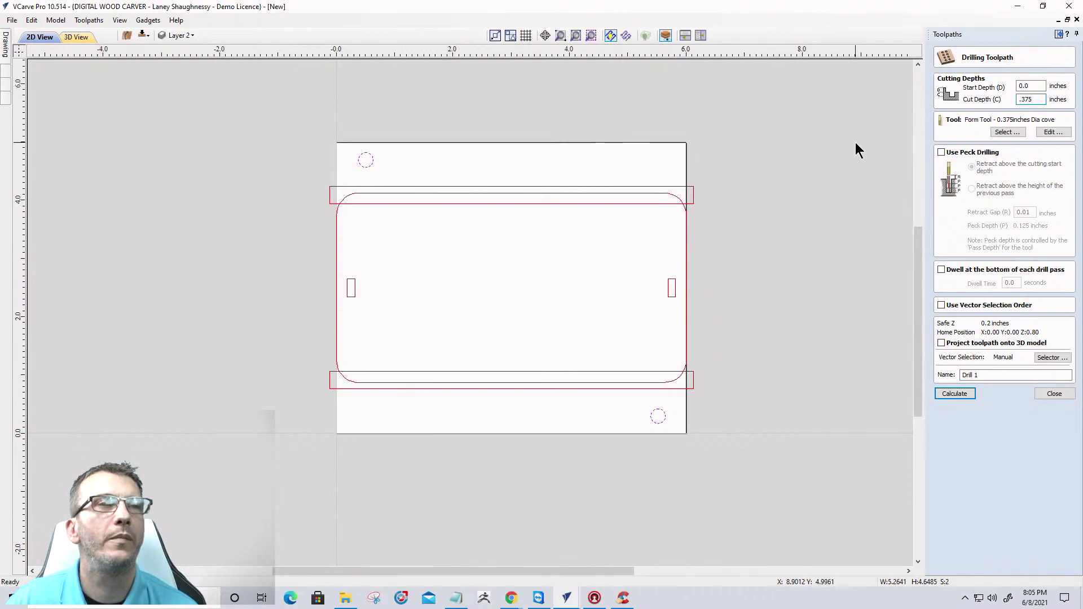
Assign the End Mill (0.25 inches) from the tool database to the drilling toolpath.
left_click(999, 134)
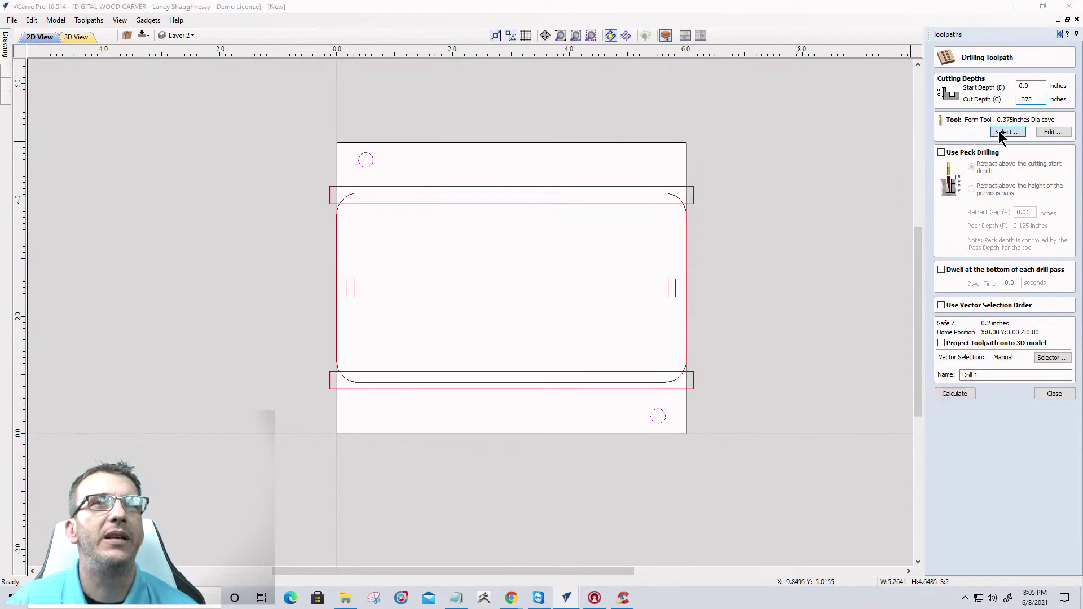
scroll(359, 314, "down", 5)
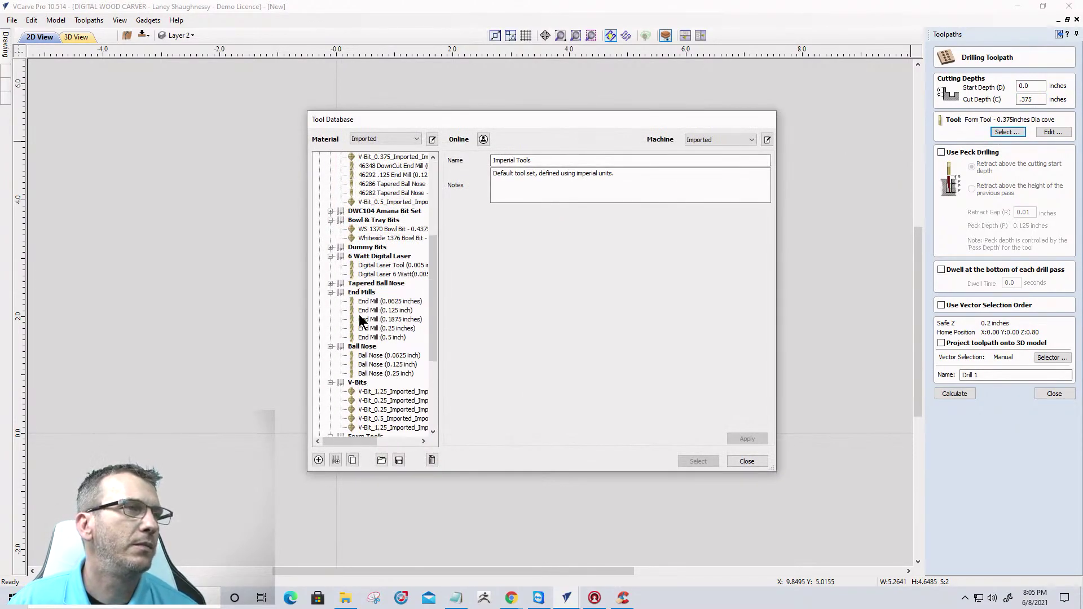
scroll(360, 321, "down", 2)
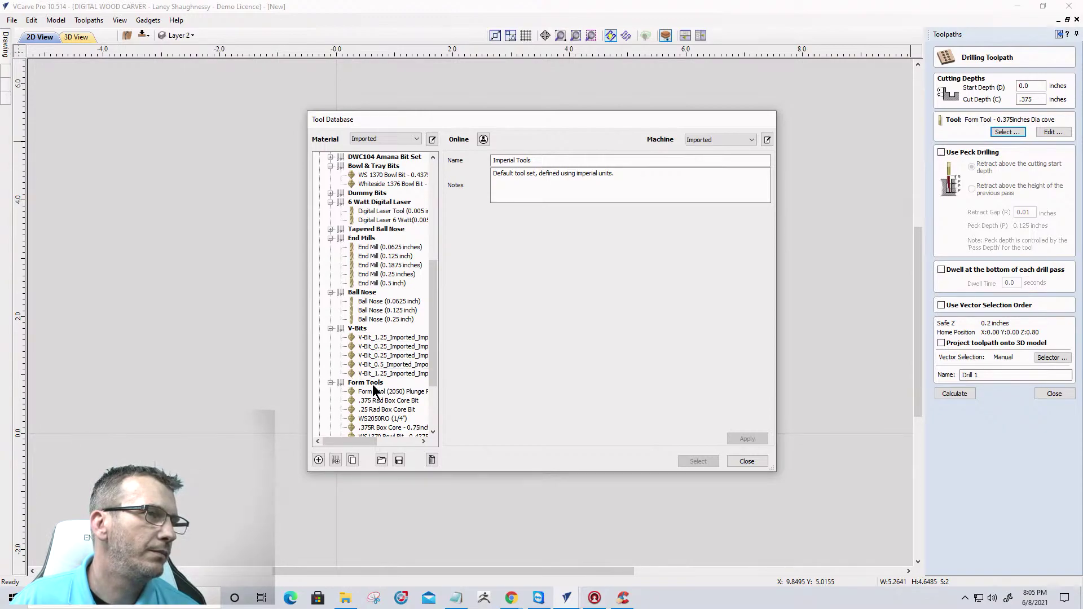
left_click(375, 275)
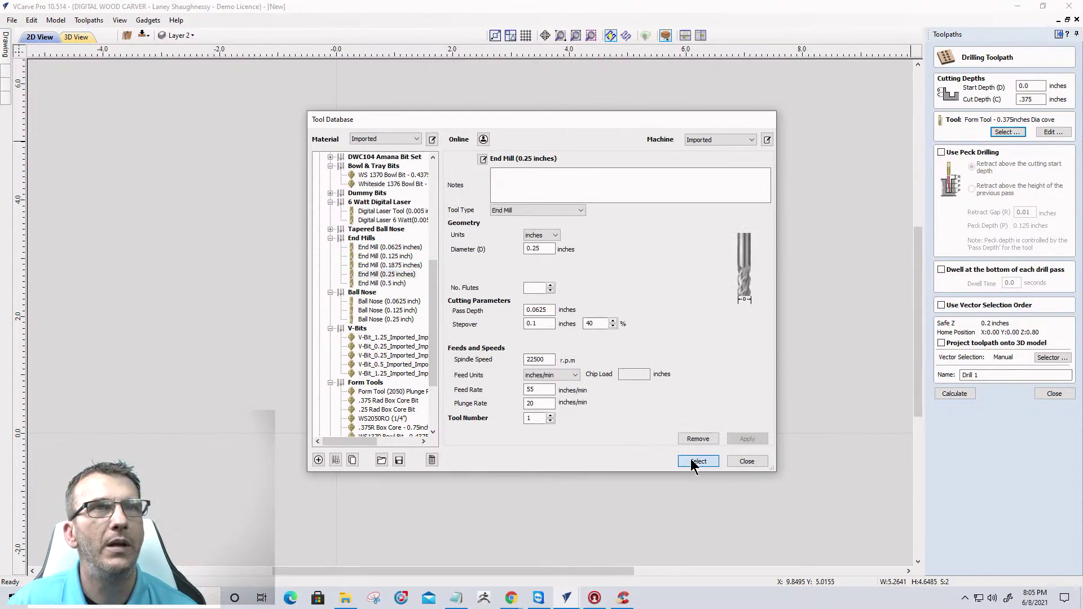
left_click(698, 461)
Enable peck drilling for the toolpath and set its retract gap to 0 inches.
left_click(941, 153)
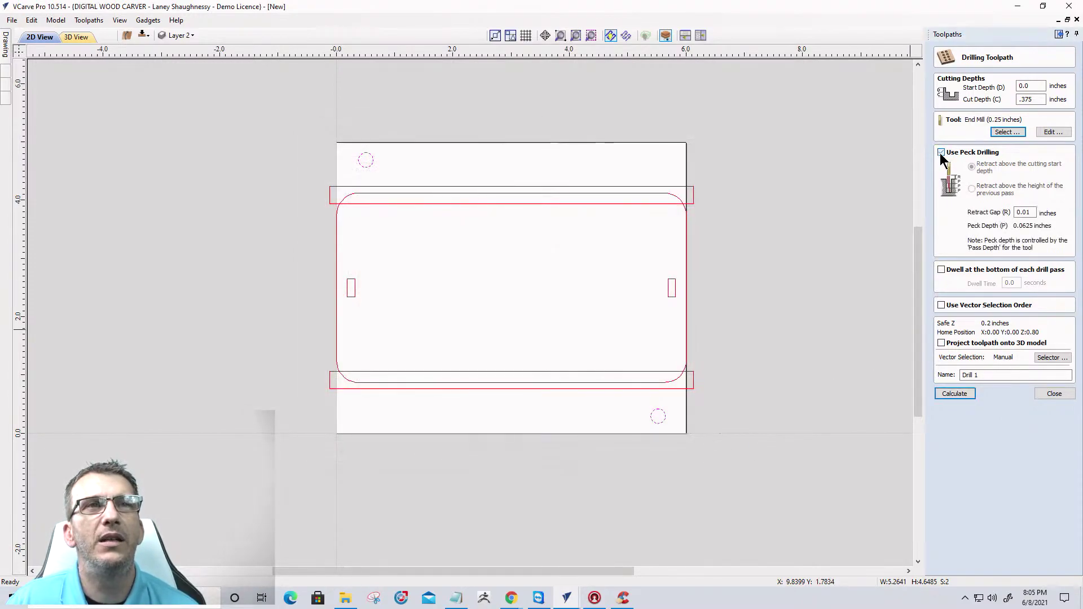
left_click_drag(1037, 212, 940, 212)
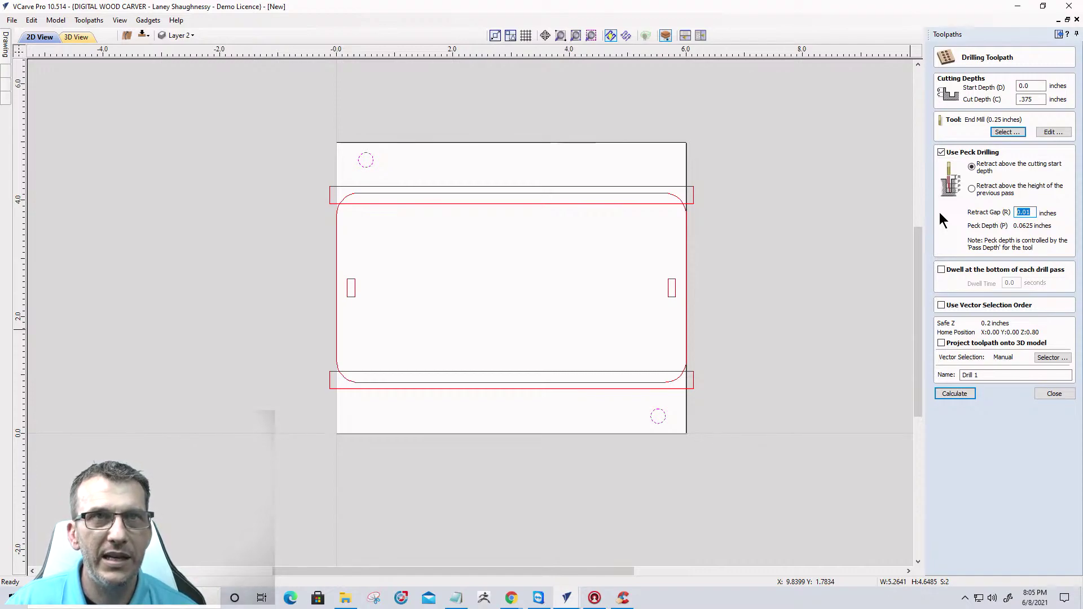
type("0")
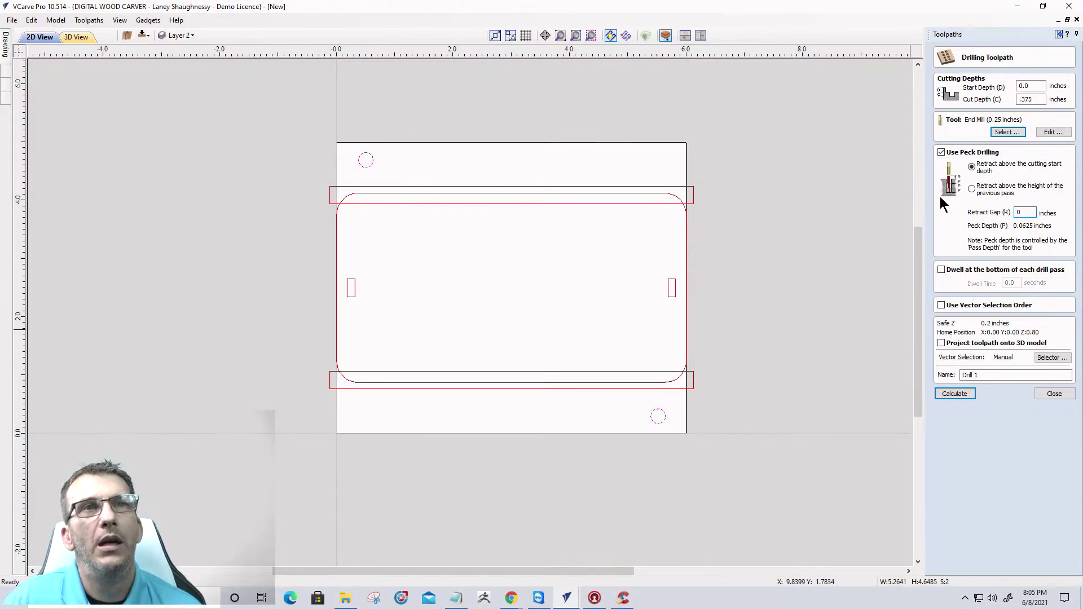
Name the drilling toolpath "Board ALignment Holes_.25EM" and calculate it.
left_click(954, 394)
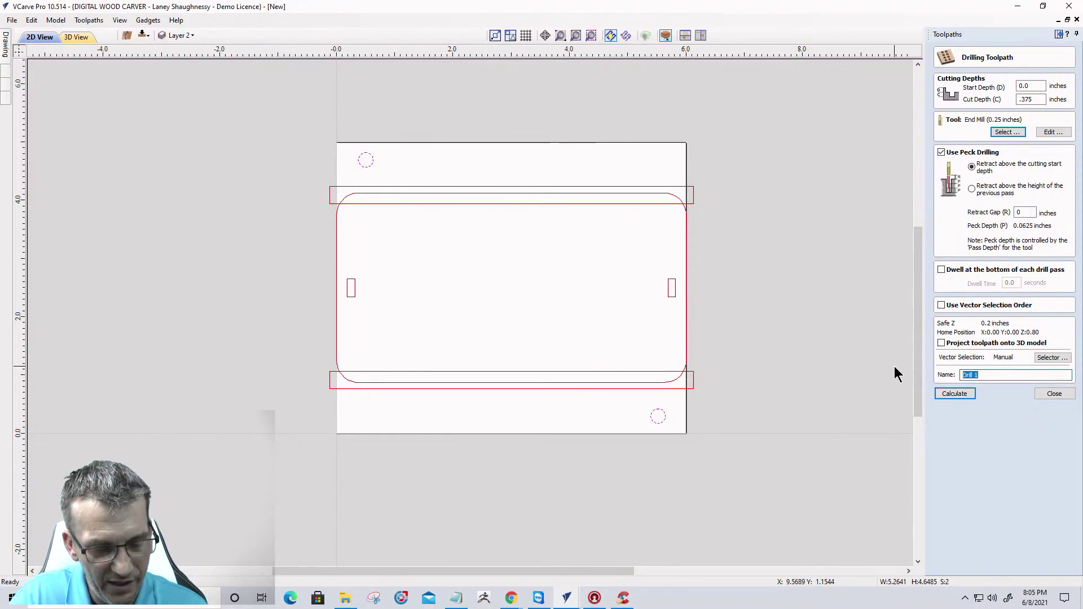
type("Board")
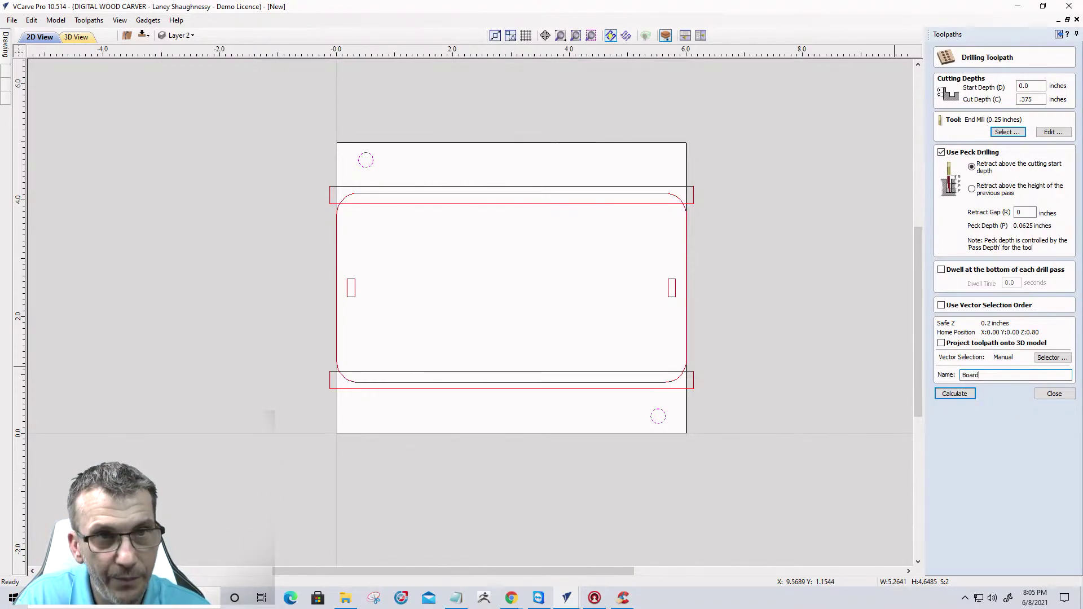
type(" ALignment Holes")
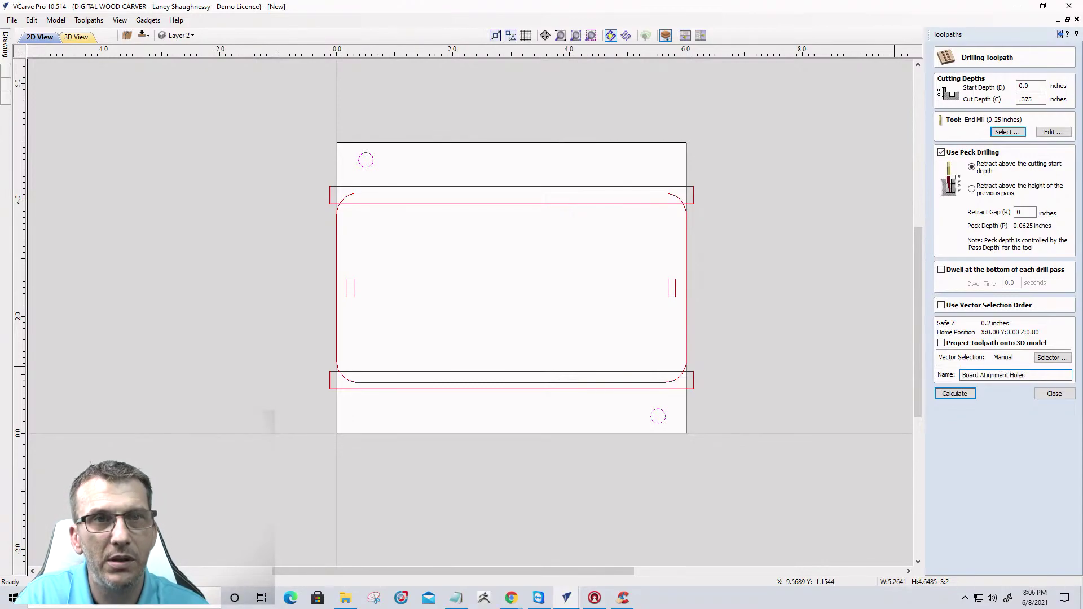
type("_.25EM")
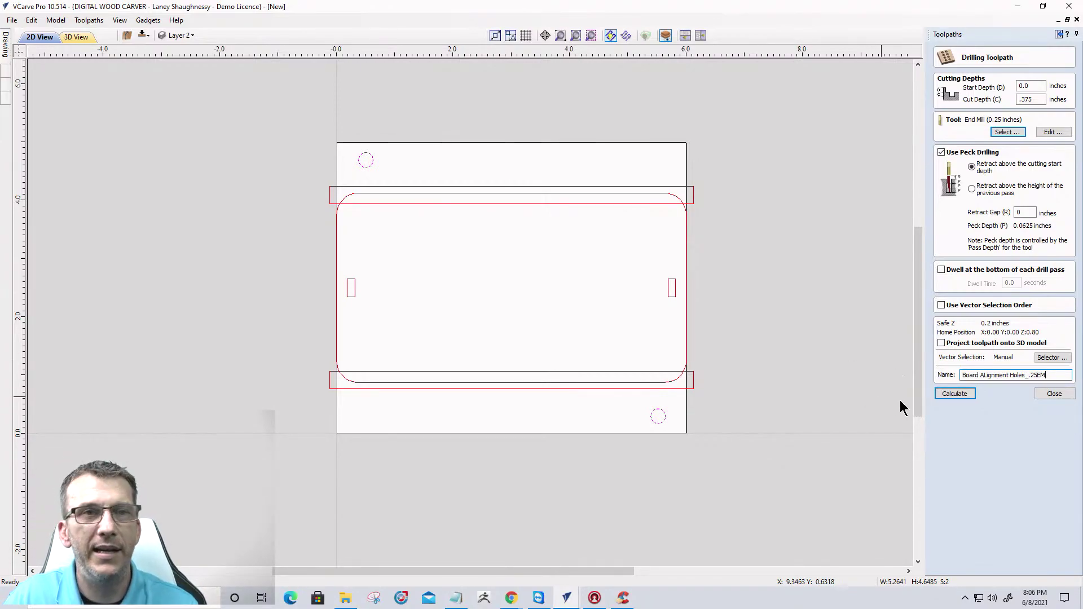
left_click(954, 394)
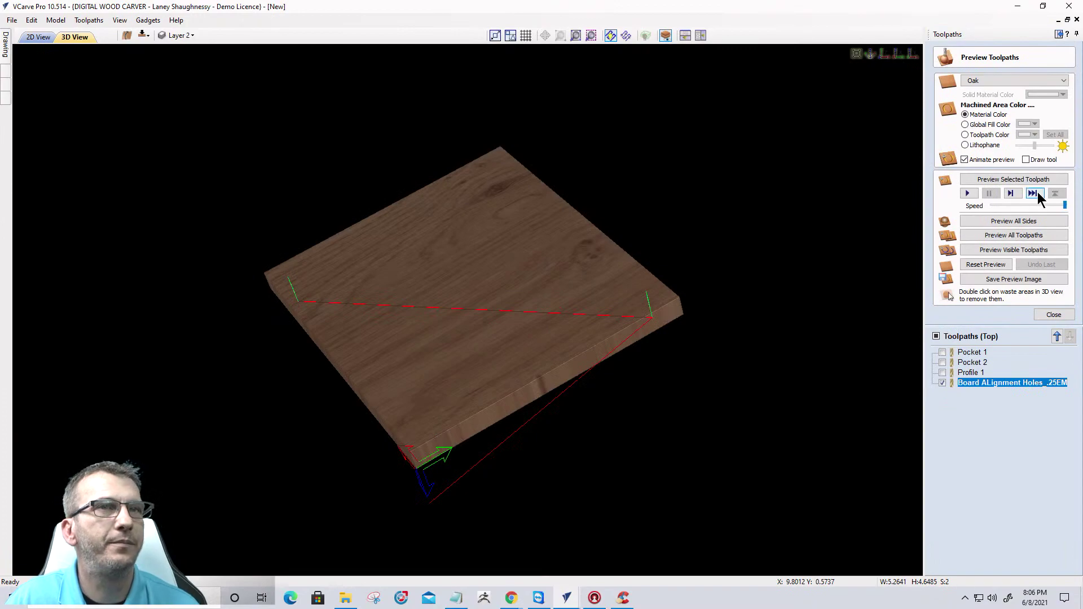
Preview the alignment-hole drilling on the 3D board, and return to the 2D layout.
left_click(1033, 193)
left_click_drag(608, 389, 581, 430)
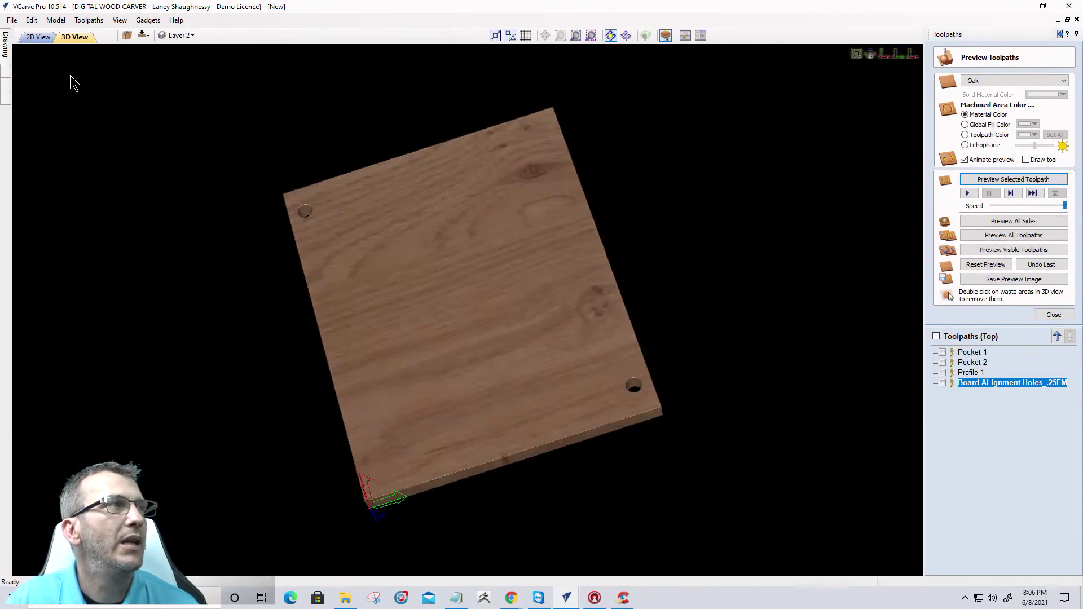
left_click(39, 36)
scroll(587, 355, "down", 1)
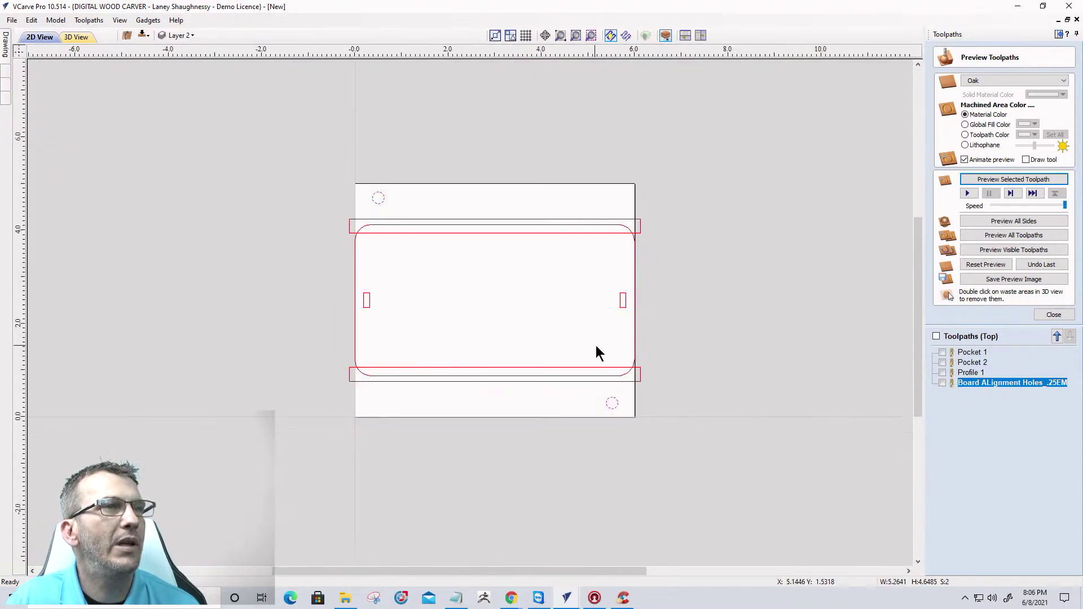
scroll(499, 320, "up", 3)
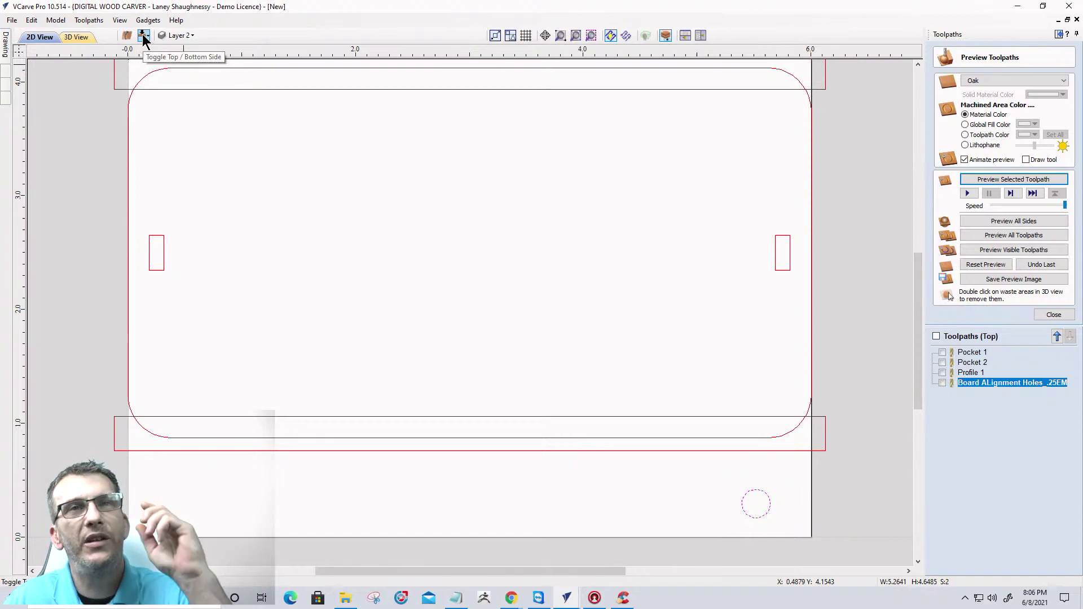
Switch the job to its bottom side and check the copied circles, rounded outline and small end rectangles.
left_click(144, 36)
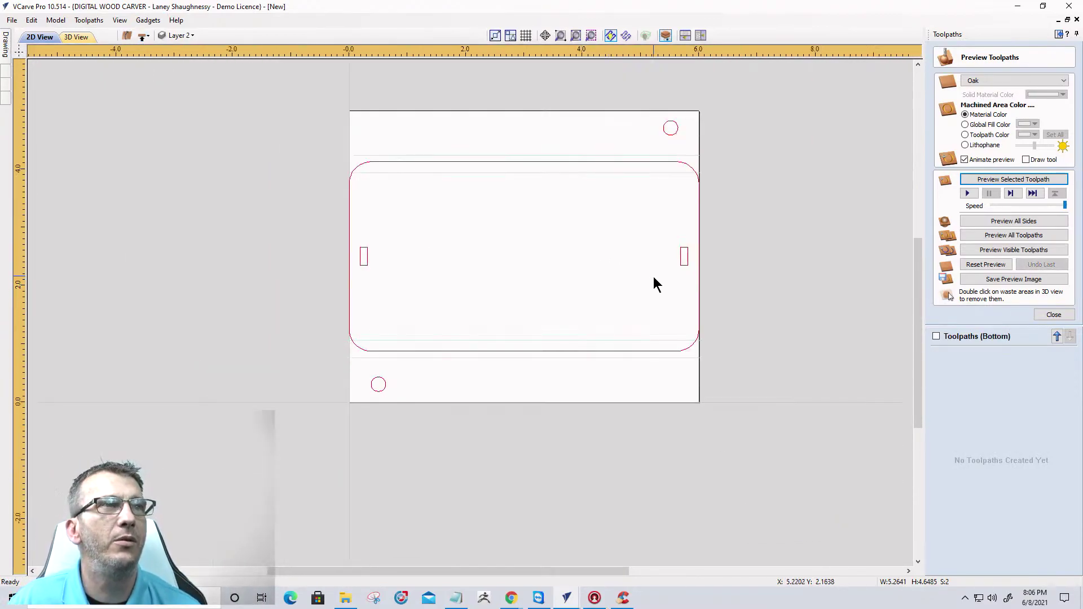
scroll(309, 146, "up", 2)
scroll(310, 147, "down", 1)
left_click(761, 116)
left_click_drag(377, 414, 451, 510)
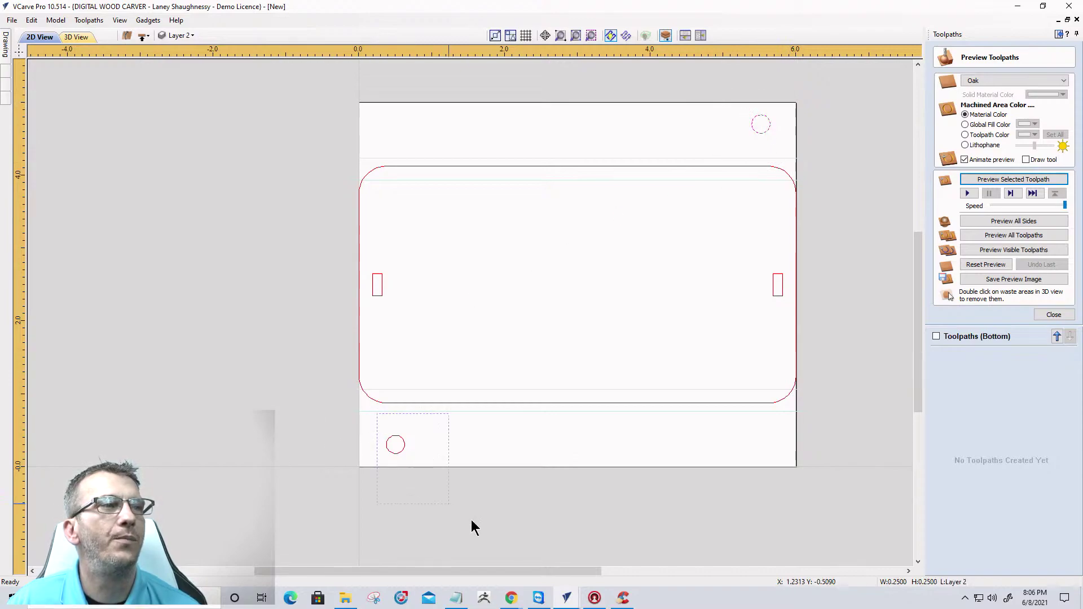
left_click(435, 402)
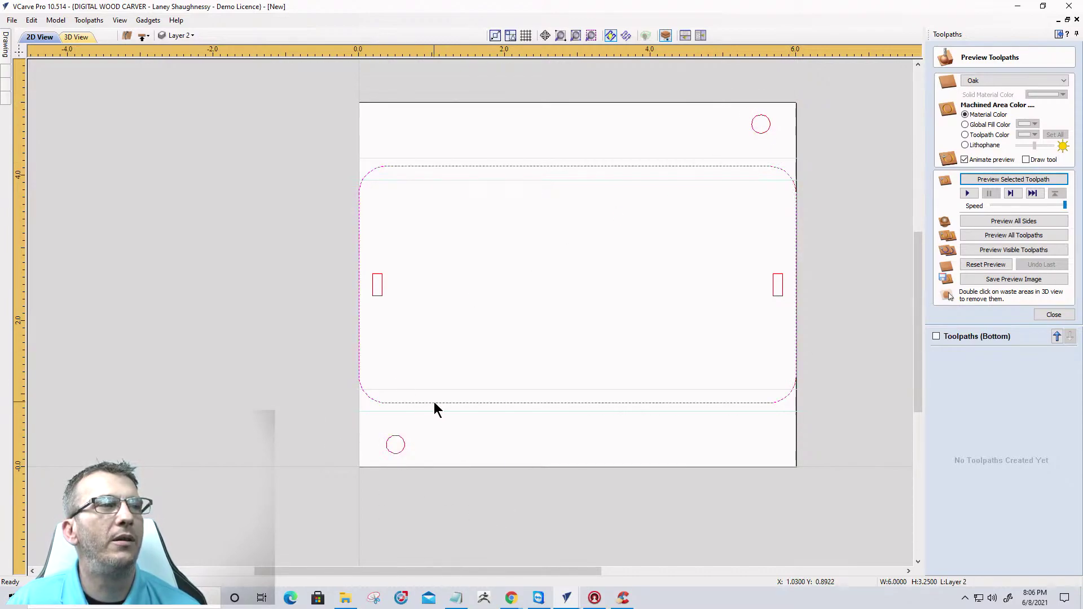
left_click(774, 286)
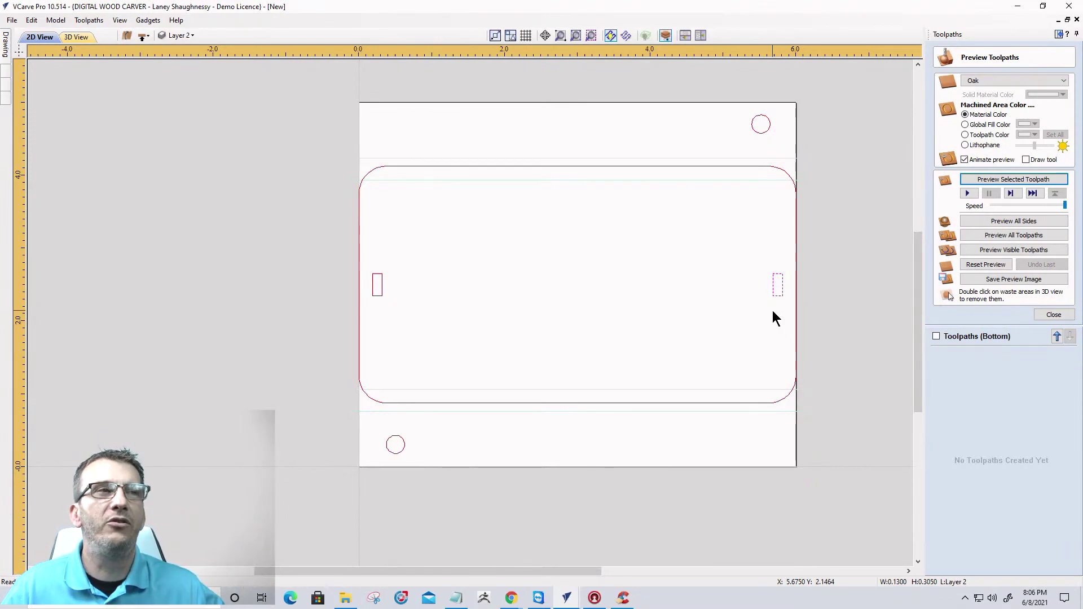
scroll(620, 282, "down", 4)
scroll(466, 375, "up", 4)
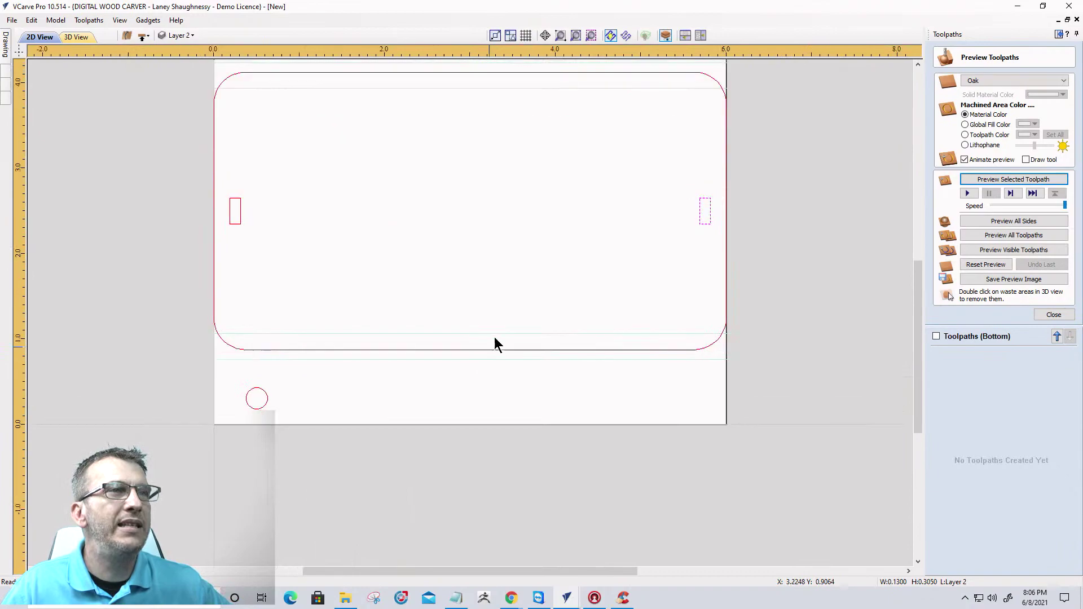
Draw a trial rectangle about 4.95 by 1.95 inches between the two small end rectangles, and delete it.
left_click(6, 44)
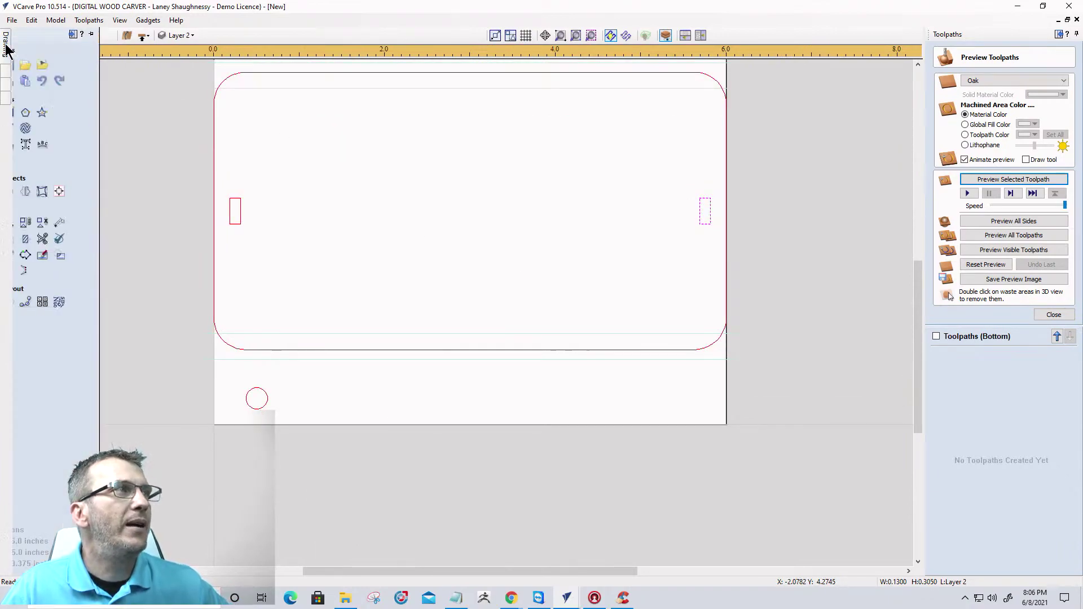
left_click(61, 114)
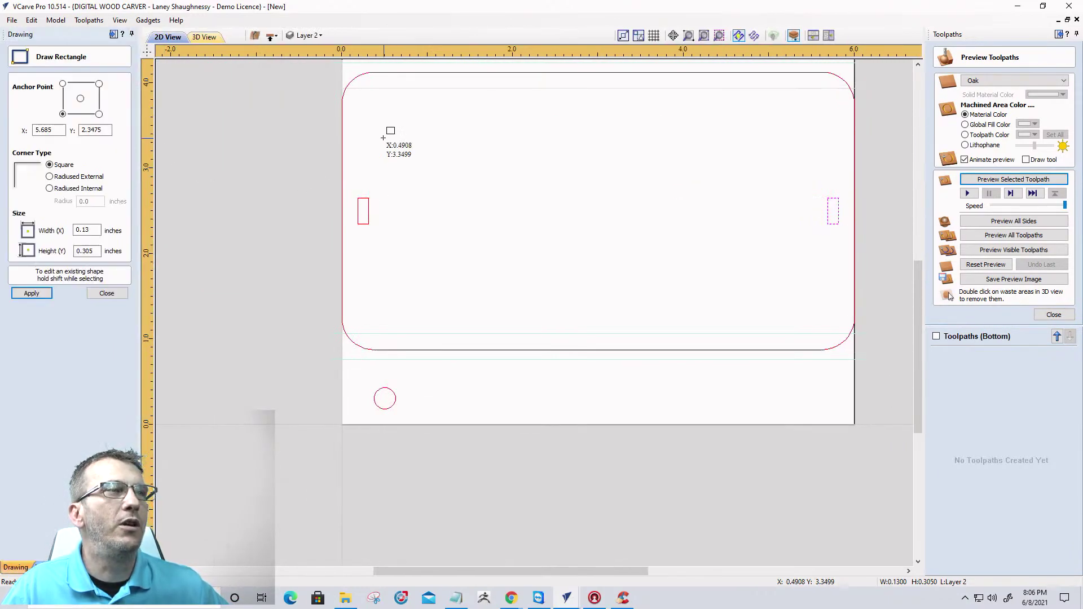
mouse_move(395, 125)
left_mouse_down()
mouse_move(397, 231)
mouse_move(539, 288)
mouse_move(815, 292)
left_mouse_up()
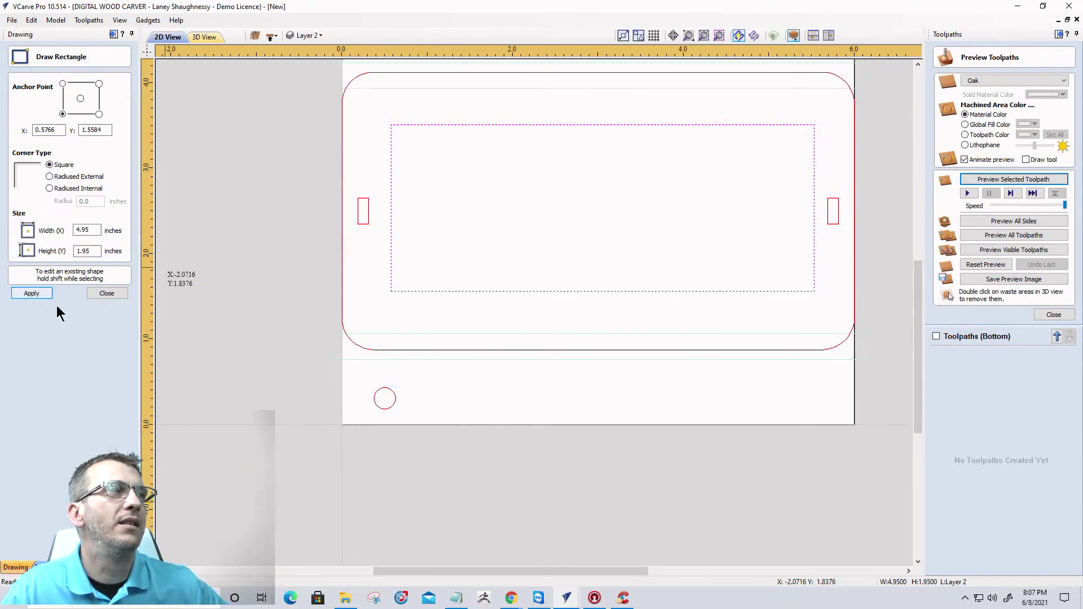
left_click(107, 293)
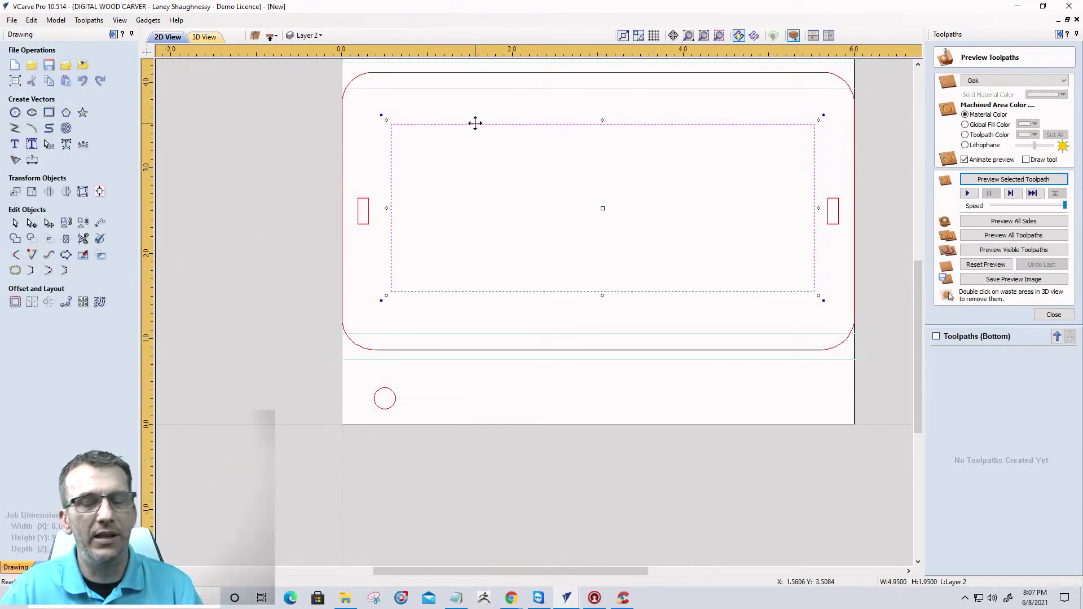
key("Delete")
Start a drilling toolpath for the two corner circles on the bottom side with a 0.25 inch cut depth.
scroll(396, 222, "down", 3)
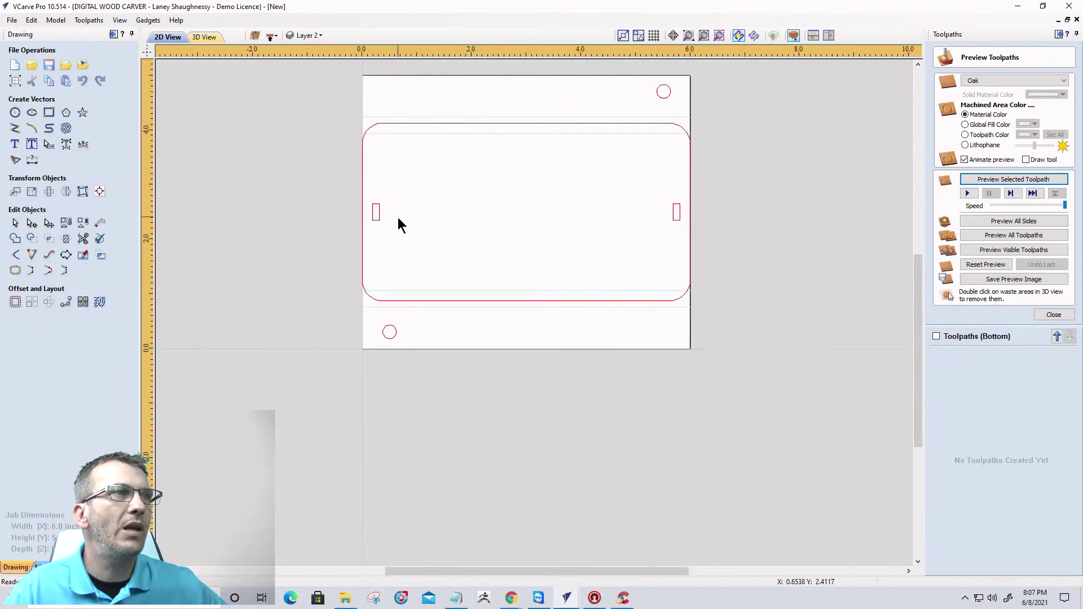
left_click_drag(589, 107, 659, 166)
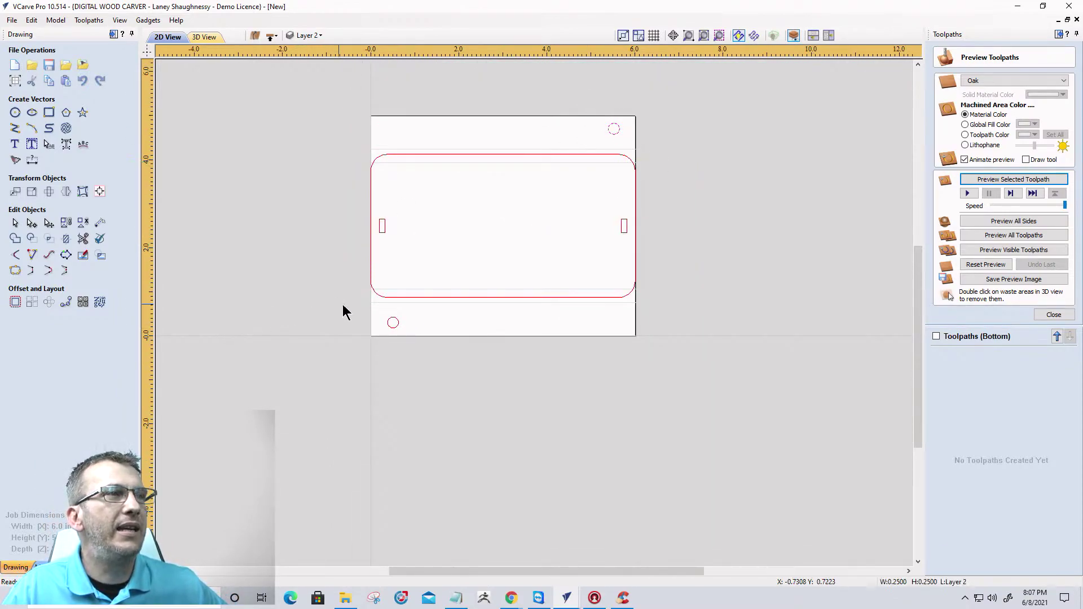
left_click_drag(374, 295, 409, 346, "shift")
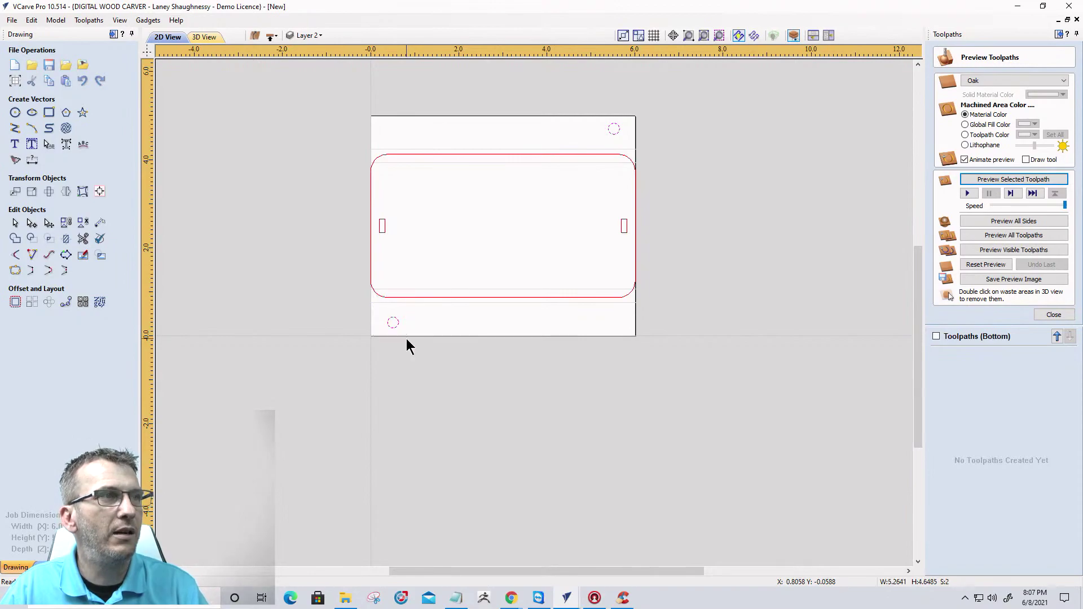
left_click(1053, 314)
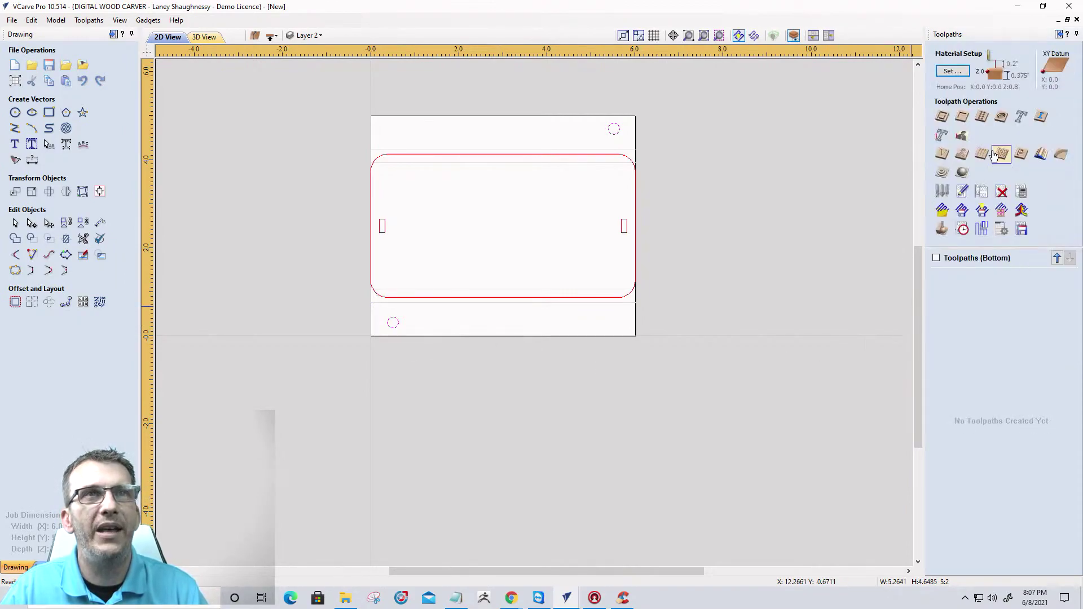
left_click(982, 116)
left_click_drag(1043, 102, 1000, 101)
type(".25")
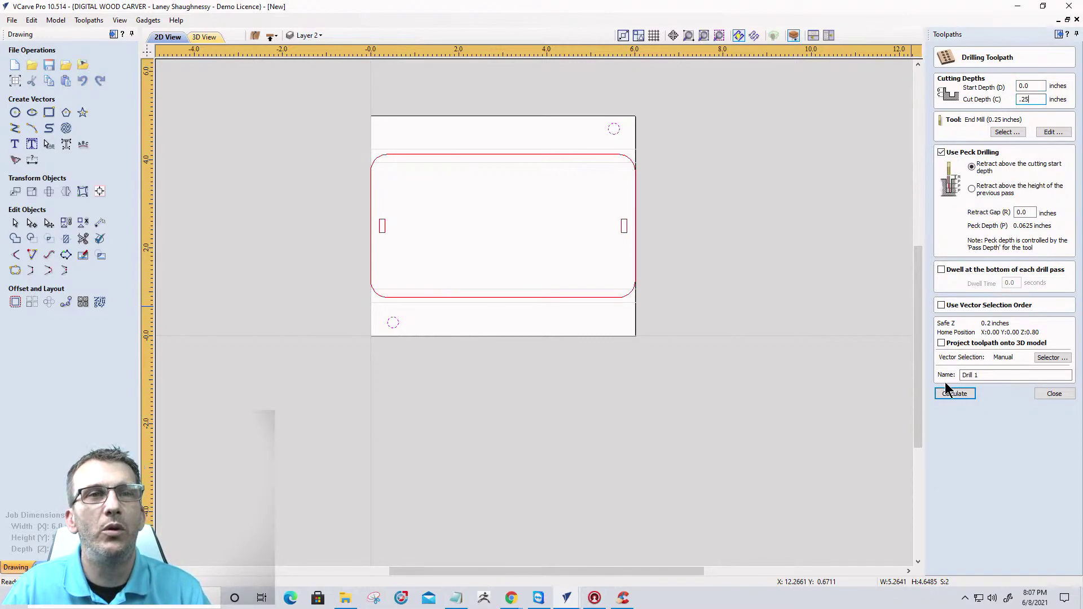
Name the drilling toolpath "WasteBoardAlignment Holes.25EndMill" and calculate it.
left_click_drag(979, 375, 918, 389)
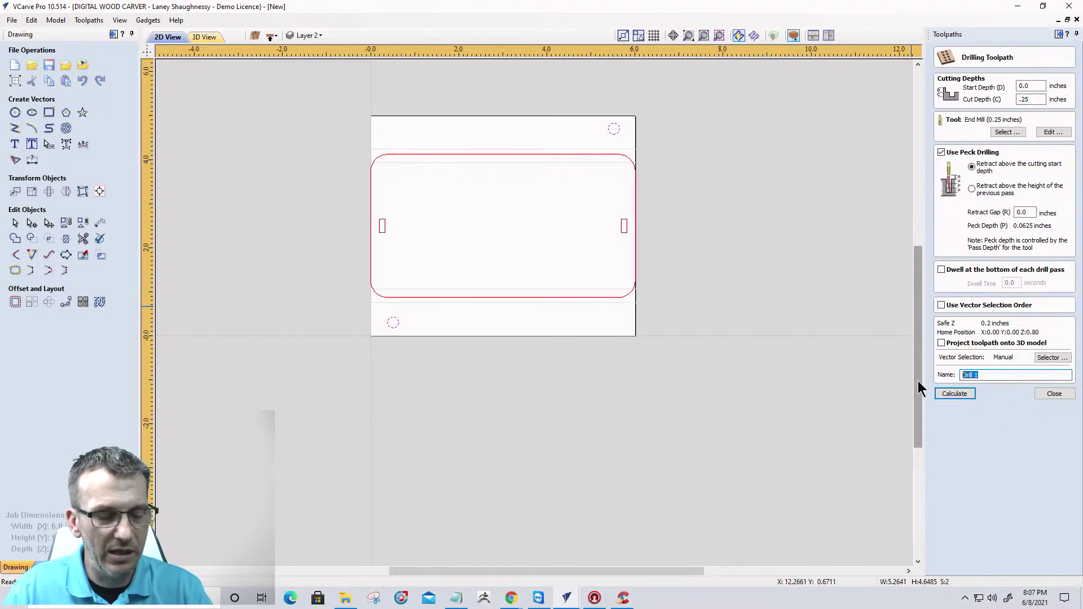
type("Waste Board Alignment Holes.25")
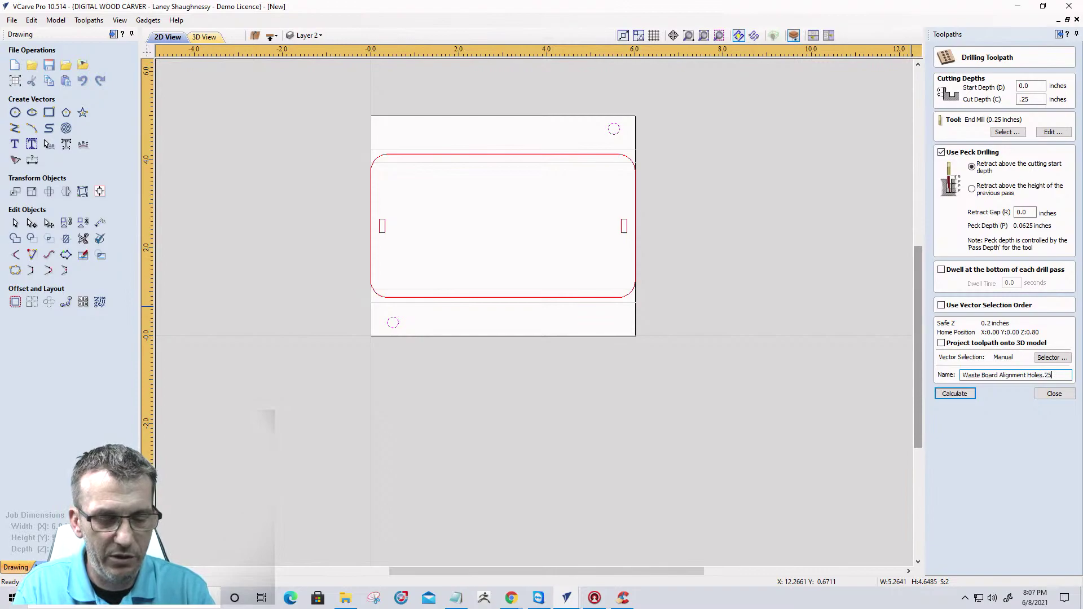
type("ill")
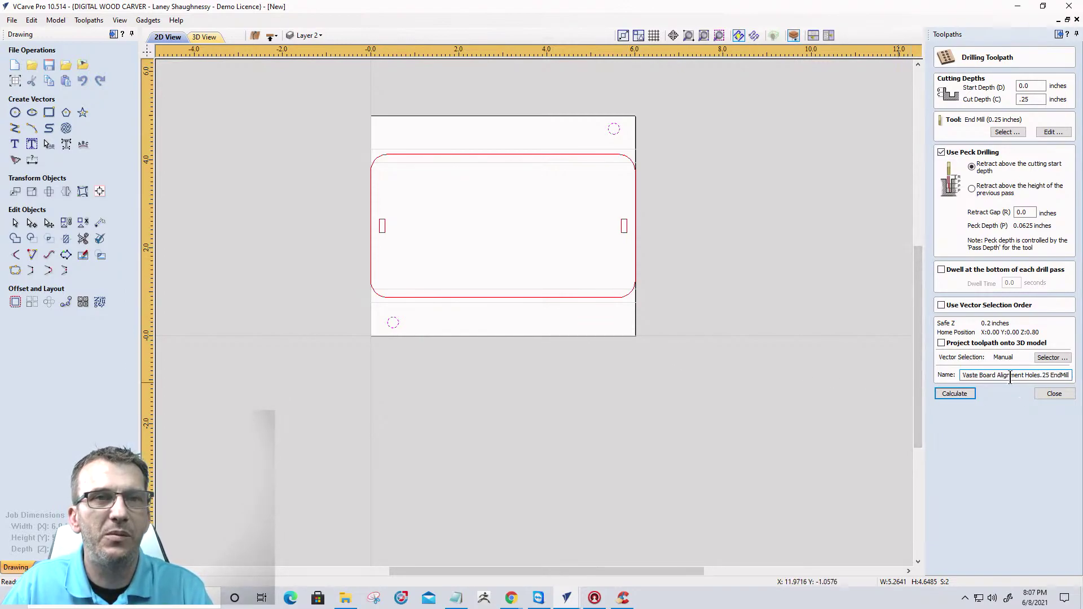
left_click_drag(1011, 375, 937, 375)
left_click(984, 375)
key("BackSpace")
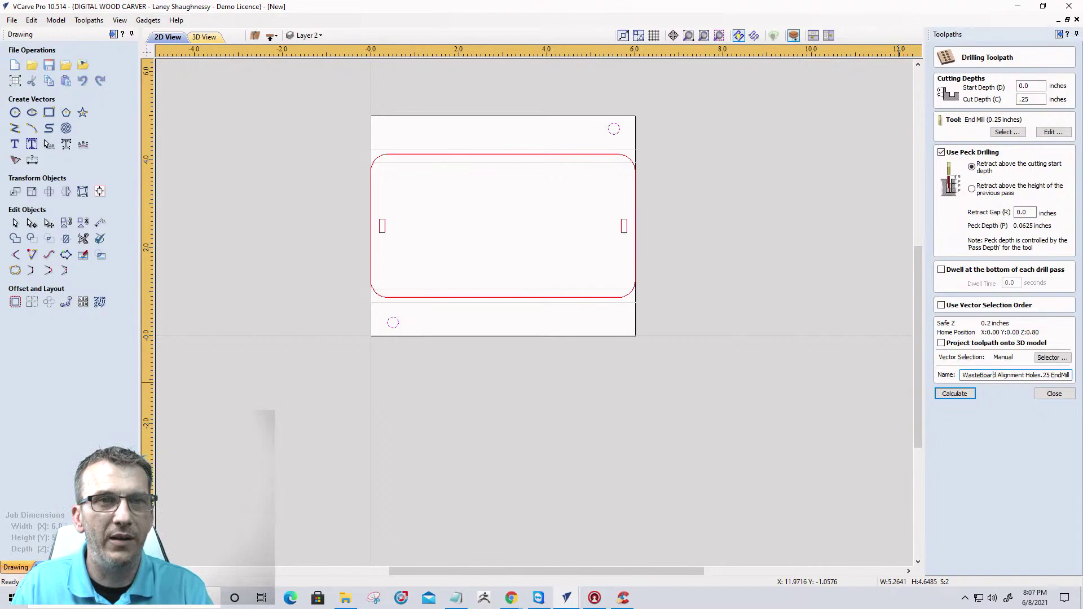
key("ctrl+Right")
key("BackSpace")
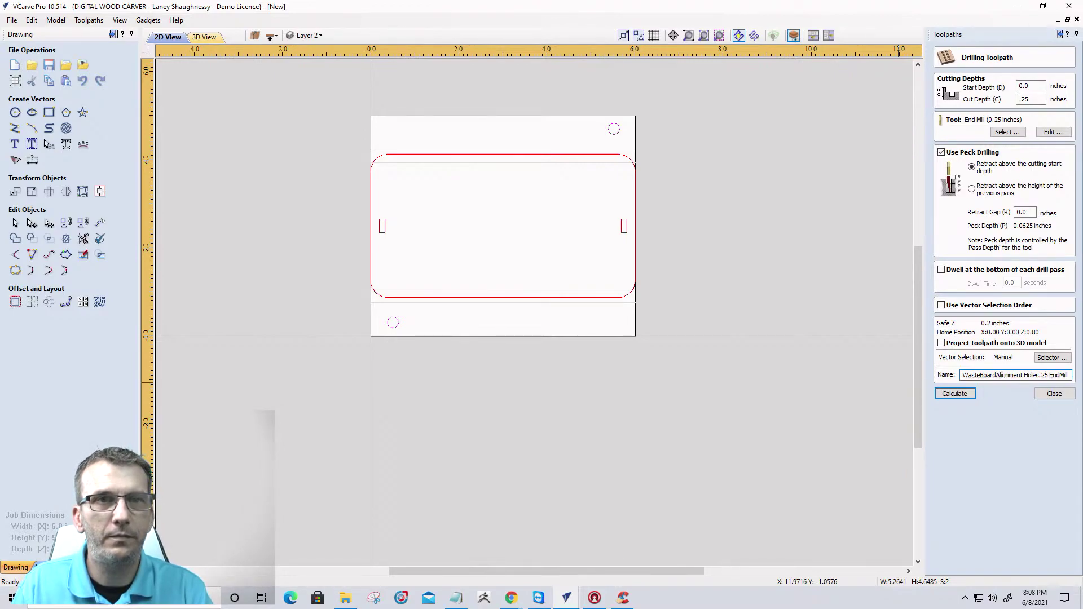
key("BackSpace")
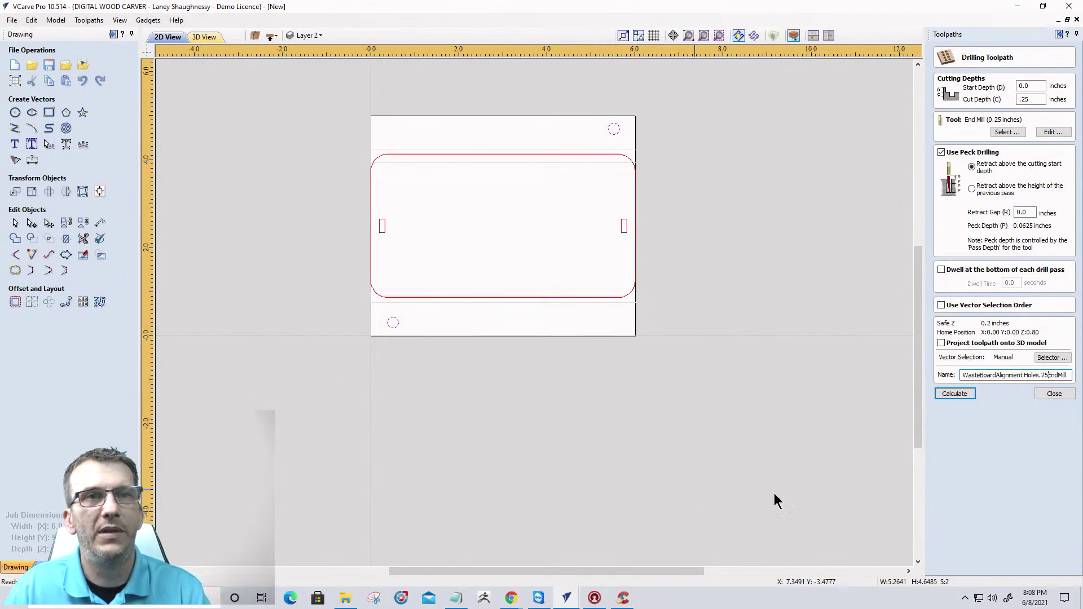
left_click(954, 394)
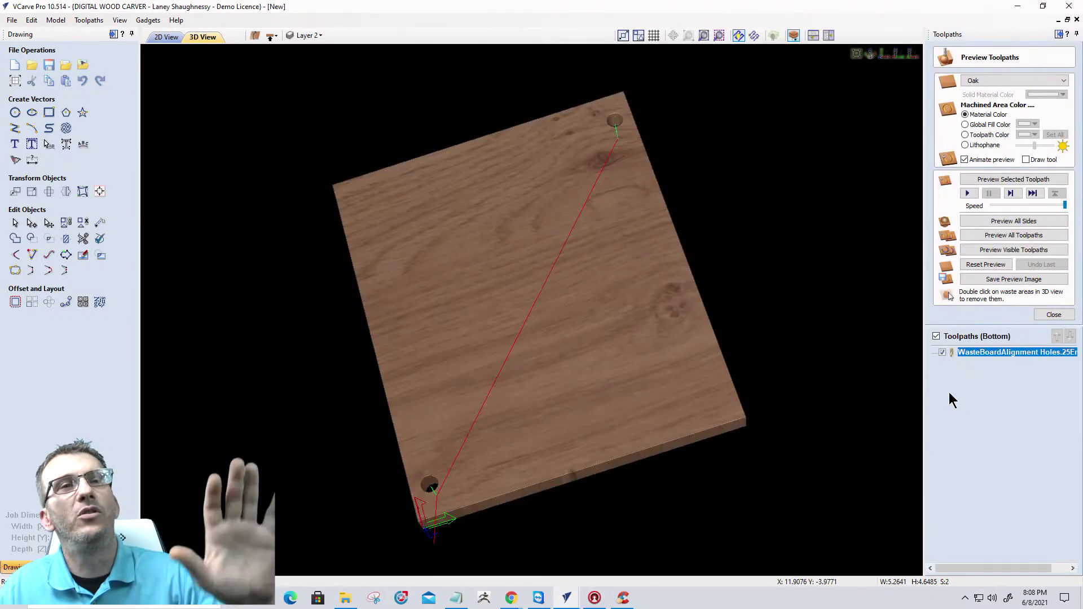
Reset the toolpath preview on the 3D board and return to the 2D layout.
left_click(971, 266)
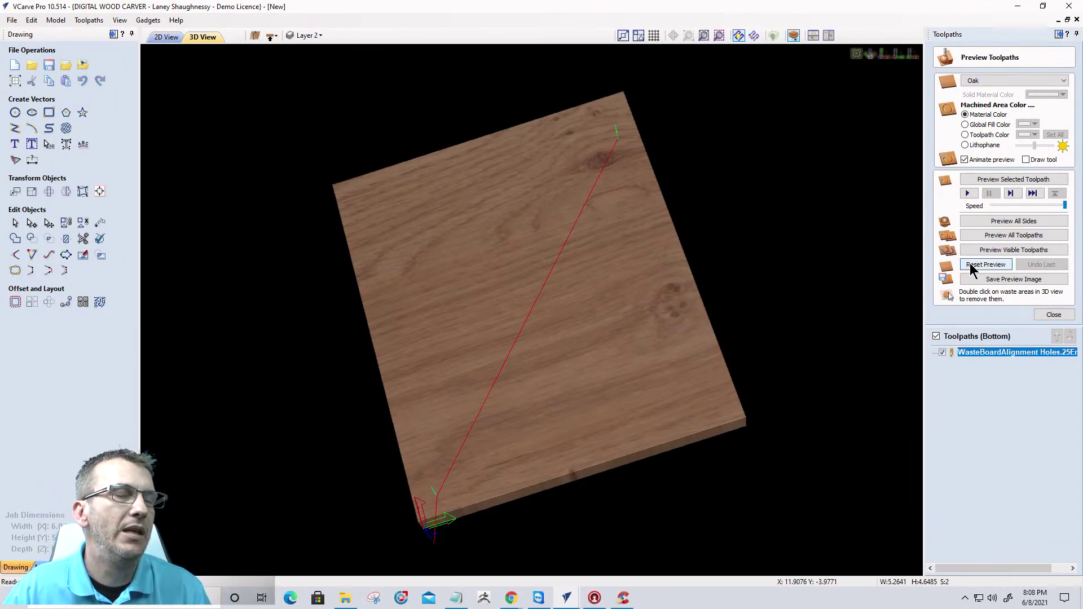
left_click_drag(564, 302, 584, 339)
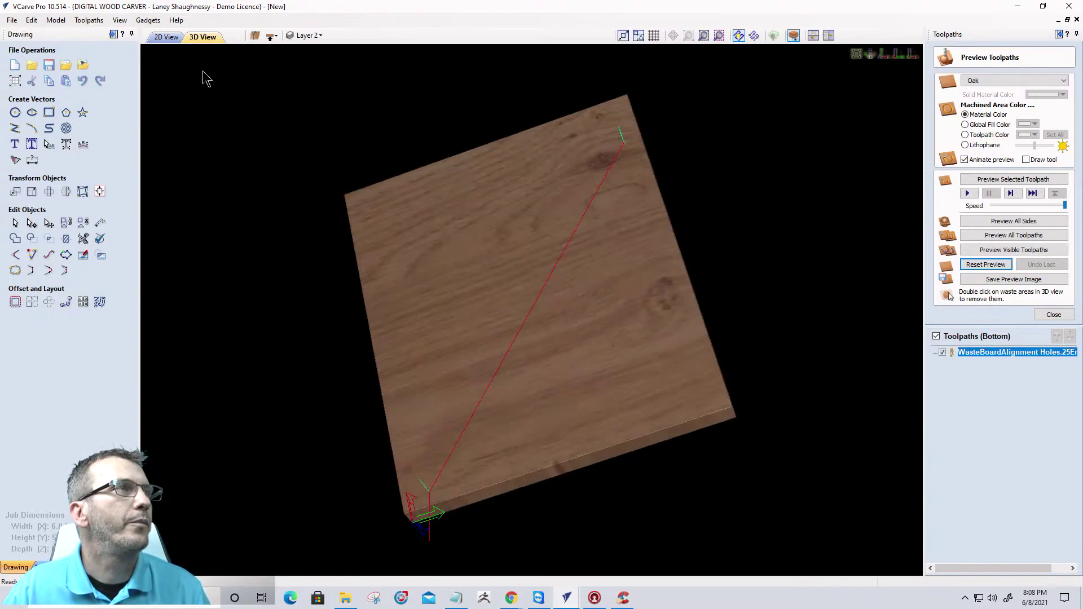
left_click(166, 37)
Switch to the original single-sided tray job and copy the turtle, deer and heart artwork from its 2D layout.
mouse_move(566, 602)
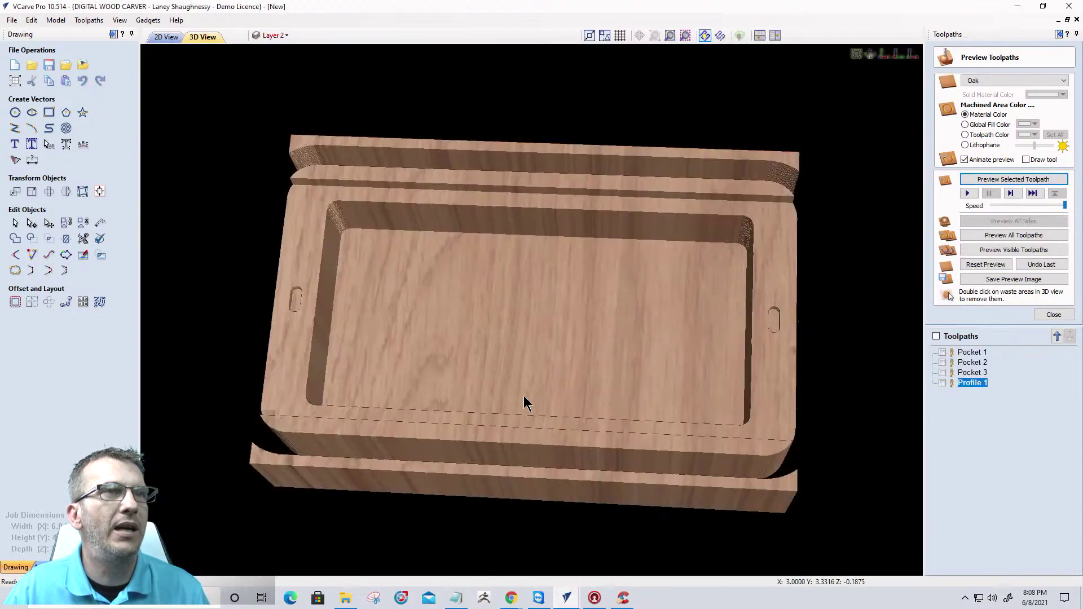
left_click(498, 567)
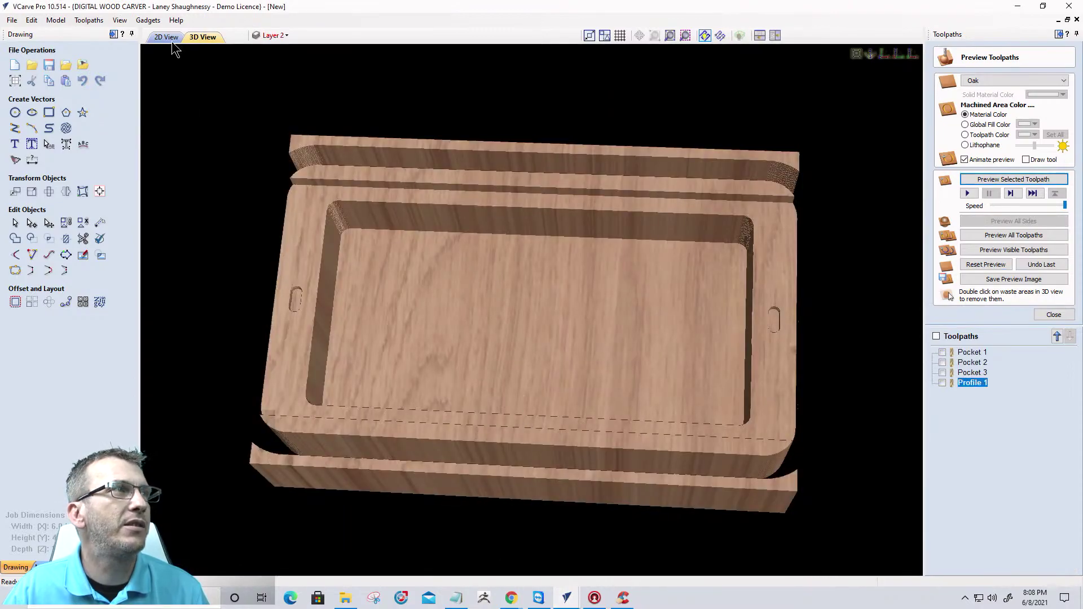
left_click(168, 37)
scroll(568, 279, "down", 5)
scroll(469, 259, "down", 3)
left_click_drag(693, 251, 859, 387)
right_click(738, 274)
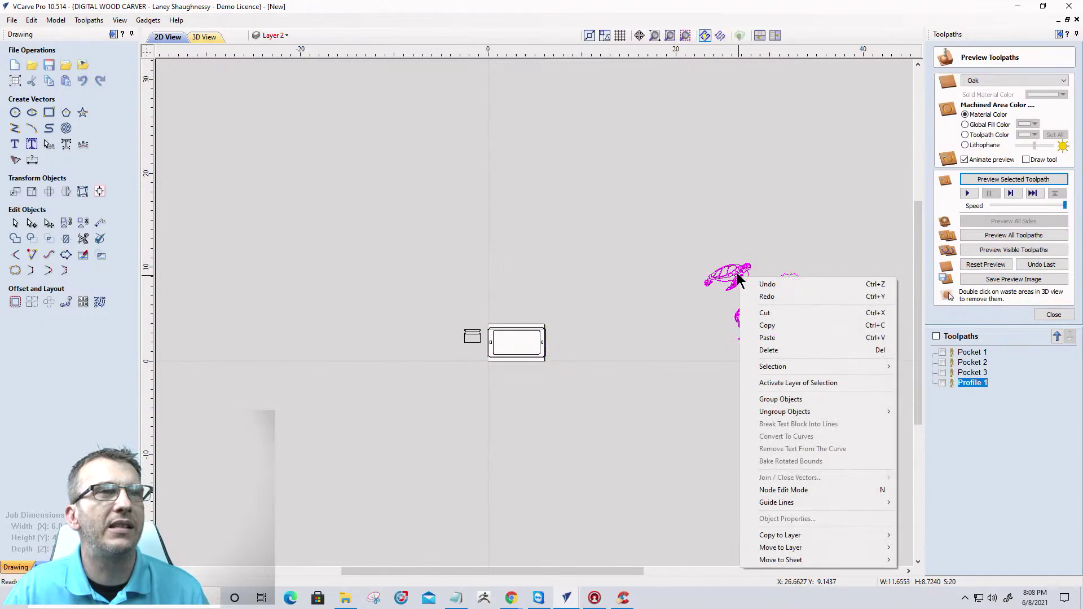
left_click(763, 325)
Return to the double-sided job, paste the copied artwork on the bottom side and deselect it.
left_click(566, 599)
left_click(602, 567)
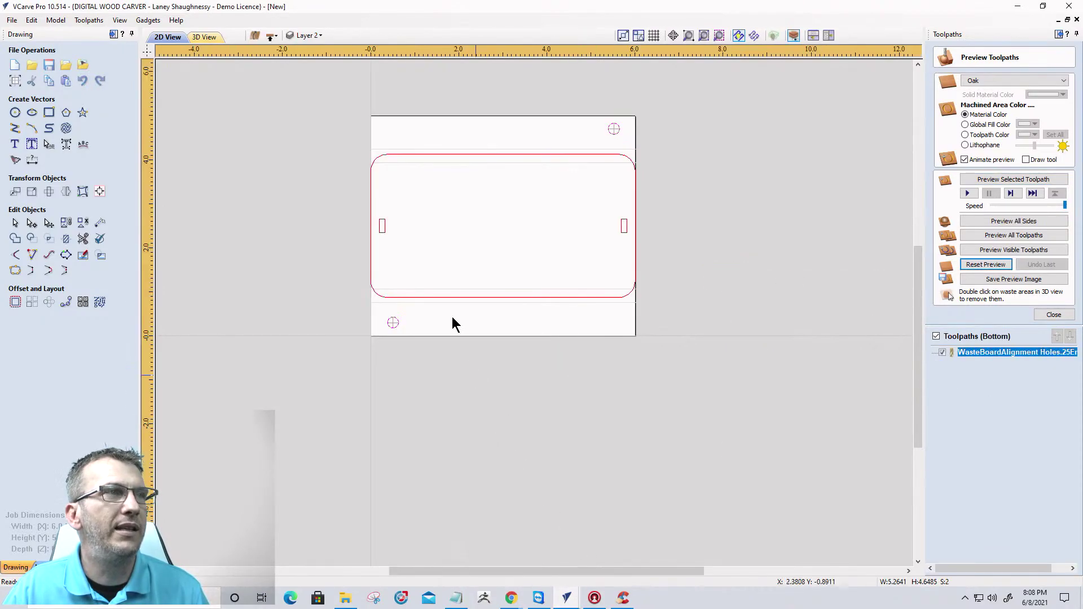
right_click(761, 333)
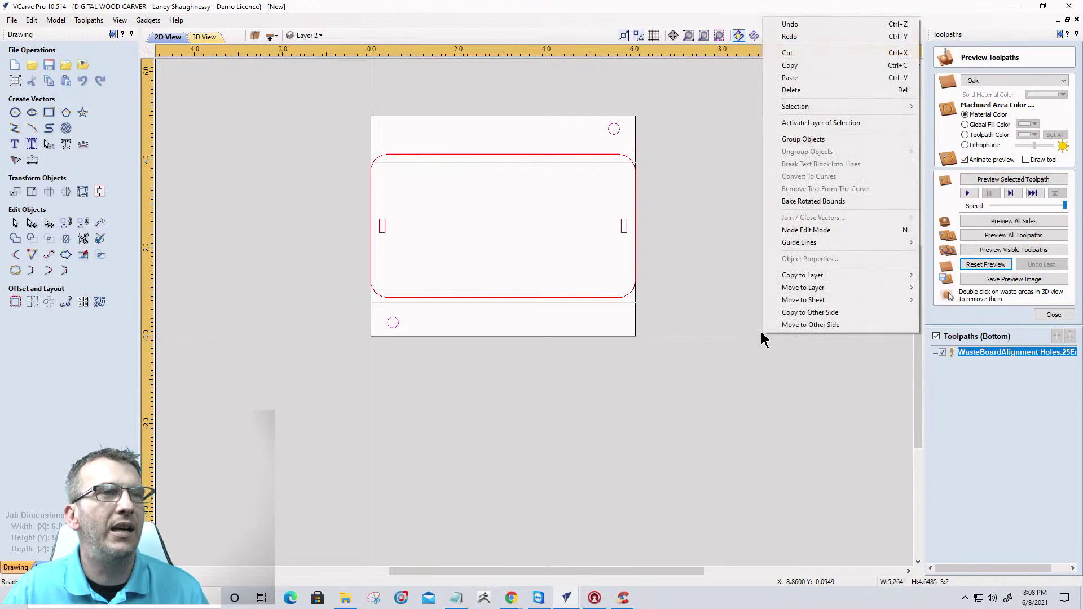
left_click(789, 77)
scroll(769, 315, "down", 5)
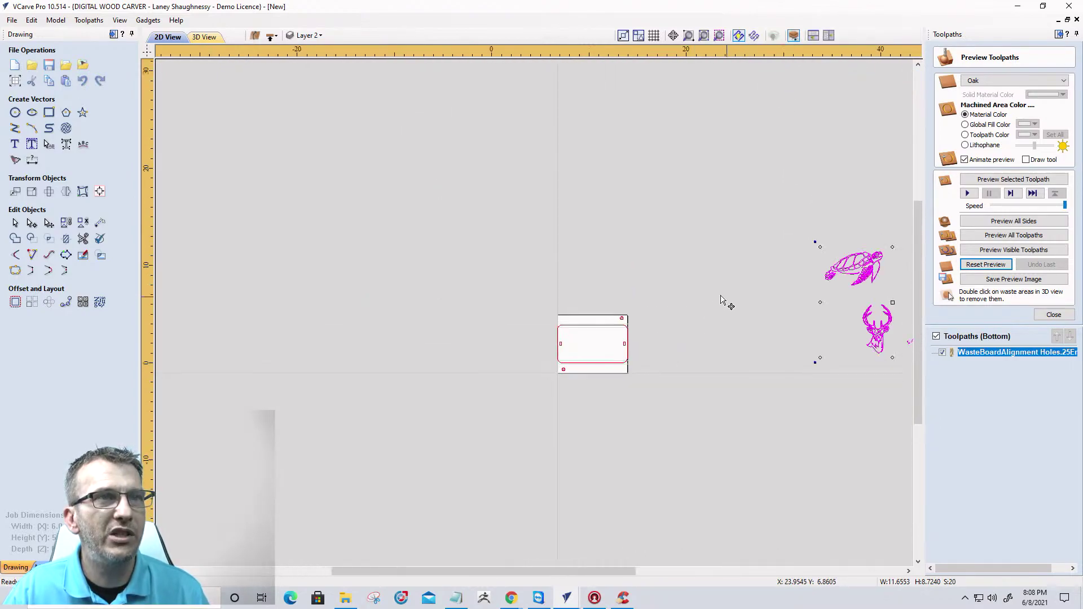
scroll(724, 300, "down", 1)
scroll(843, 301, "up", 5)
left_click(828, 278)
scroll(798, 296, "up", 3)
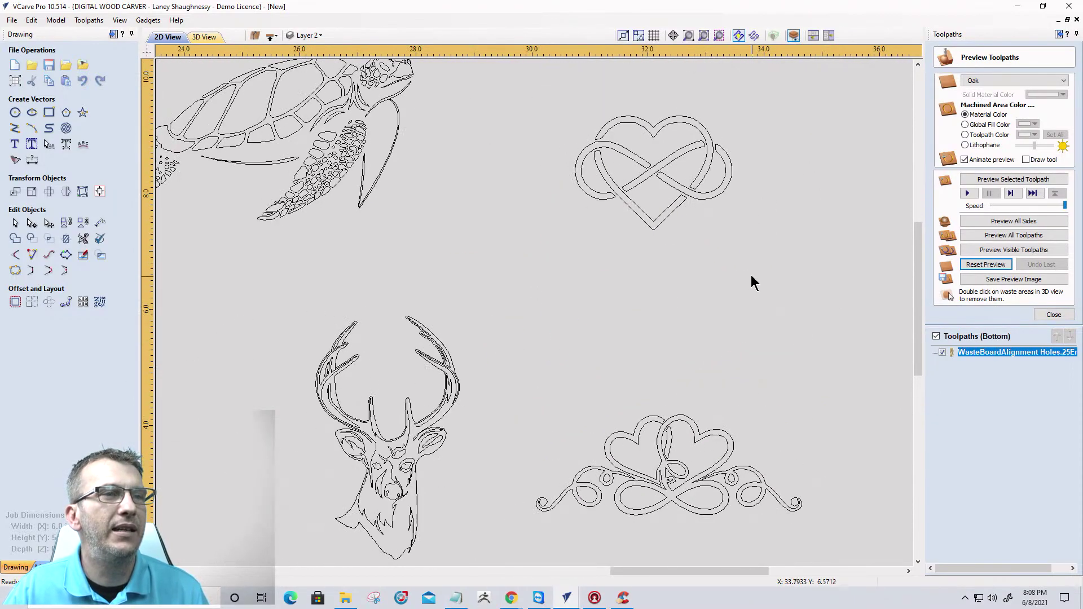
Move the infinity heart design down to just above the double-heart ornament.
scroll(753, 276, "down", 2)
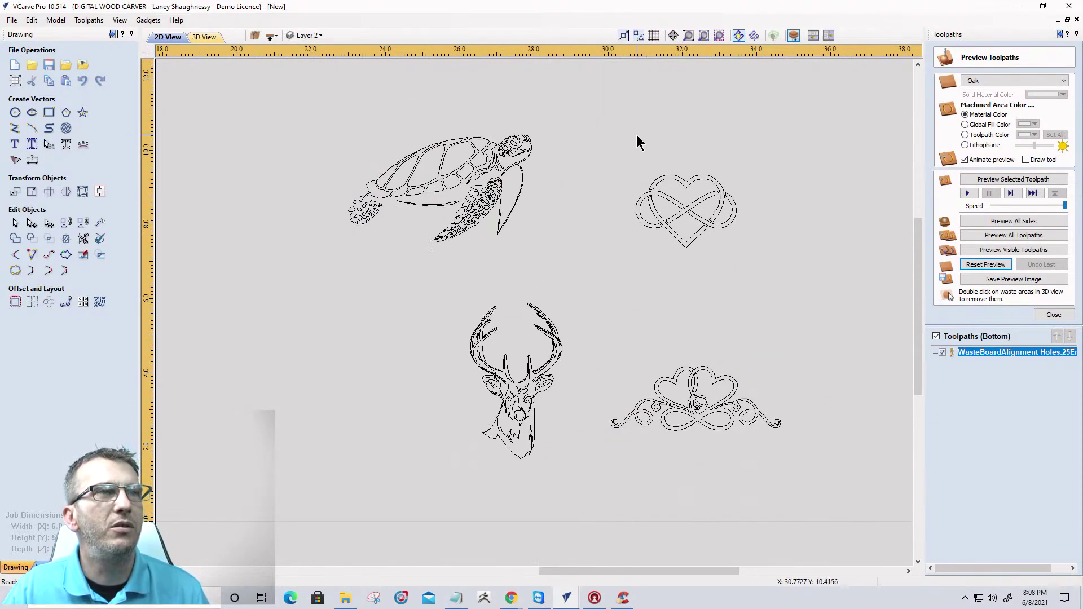
left_click(683, 223)
mouse_move(683, 213)
left_mouse_down()
mouse_move(695, 304)
mouse_move(708, 305)
left_mouse_up()
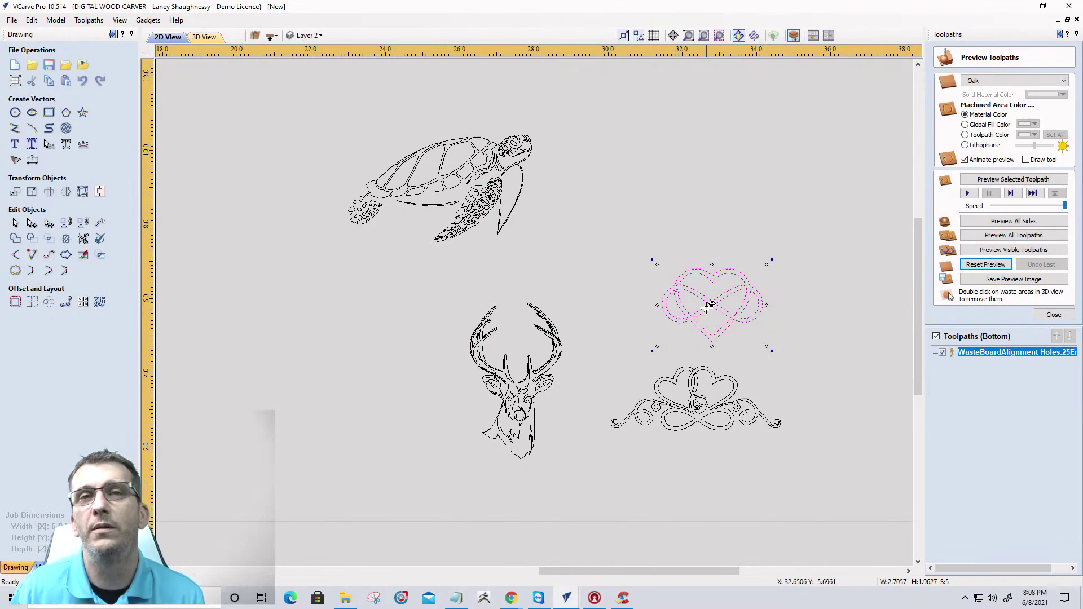
Select the turtle and the deer head in turn to examine them as candidate designs for the tray's bottom.
left_click_drag(309, 91, 554, 265)
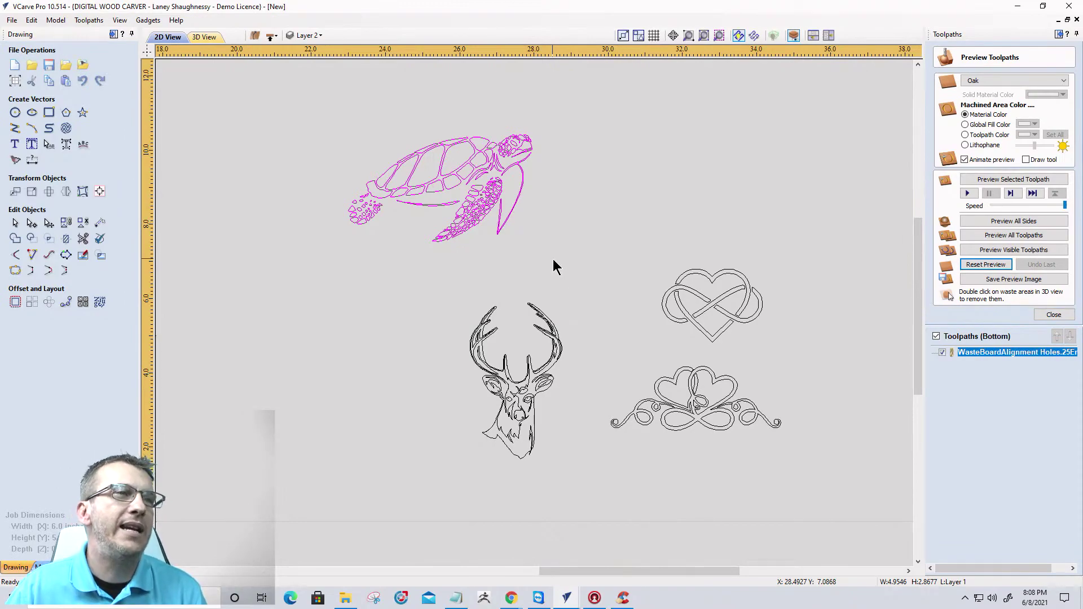
left_click(530, 265)
scroll(526, 432, "up", 3)
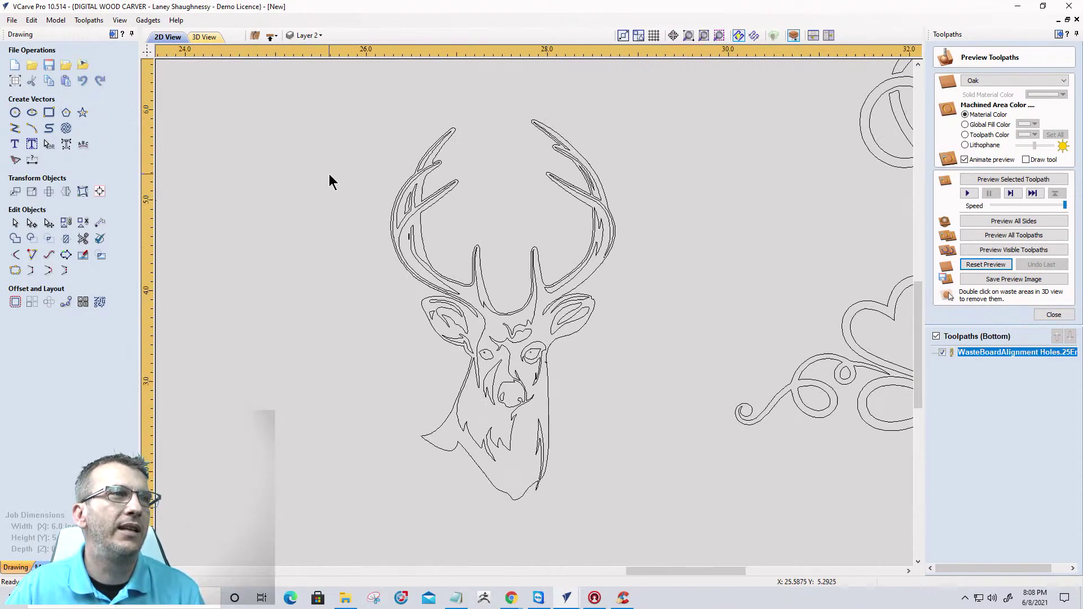
left_click(534, 255)
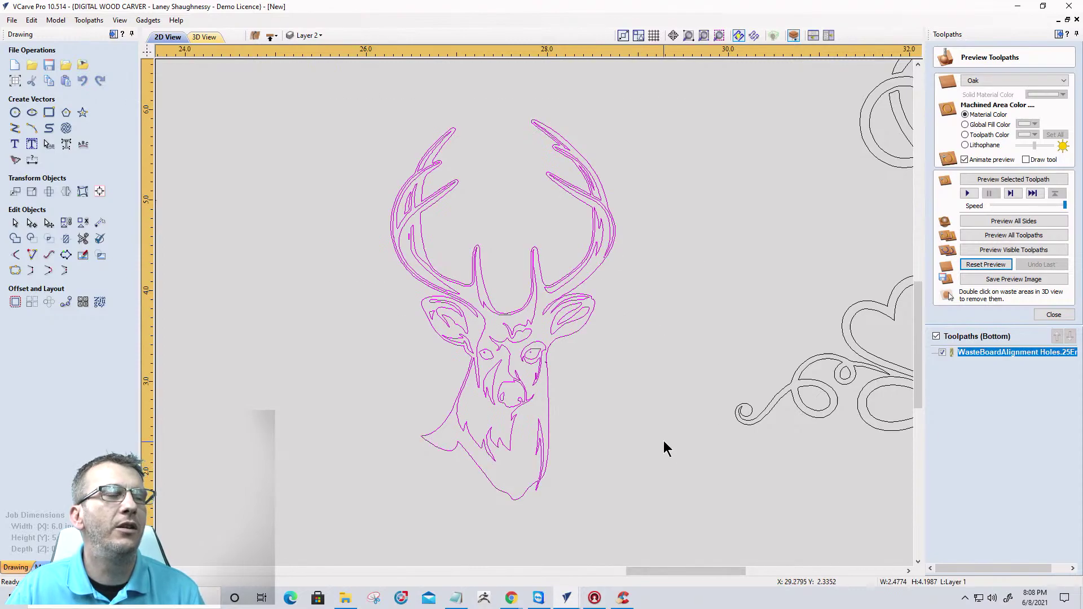
scroll(666, 417, "down", 3)
scroll(665, 415, "down", 1)
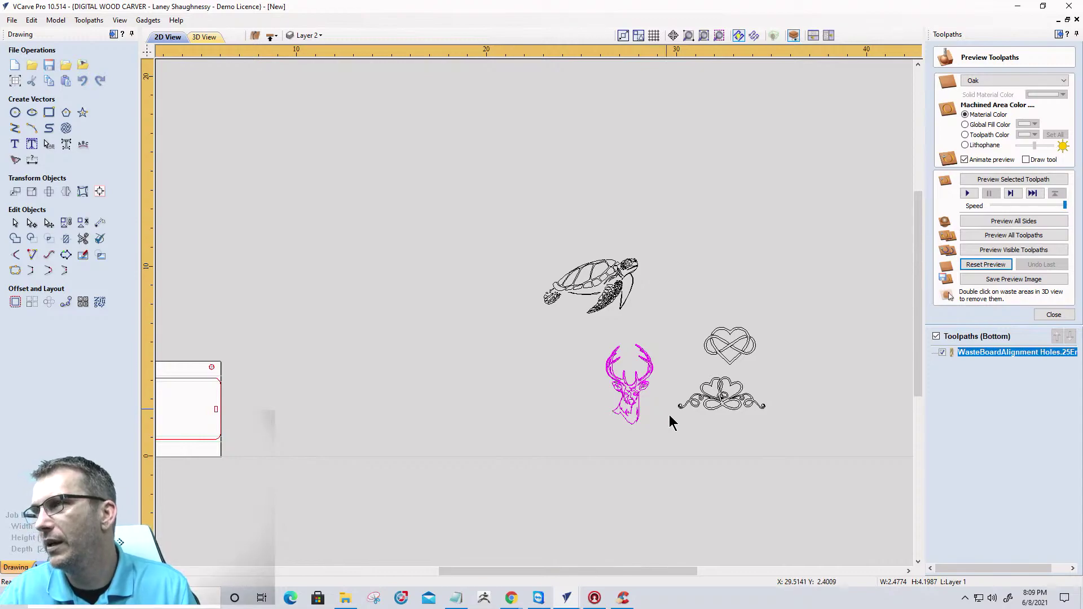
scroll(649, 367, "down", 3)
scroll(485, 355, "down", 1)
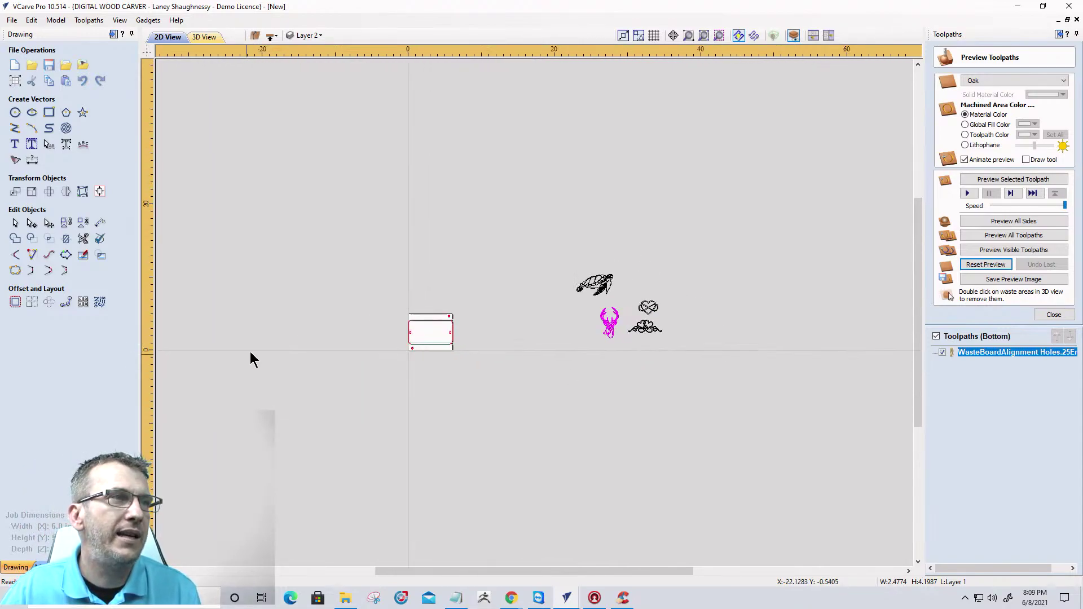
Select all four artwork designs and move them together close beside the board.
scroll(401, 351, "up", 5)
scroll(628, 308, "down", 3)
left_click_drag(624, 217, 835, 411)
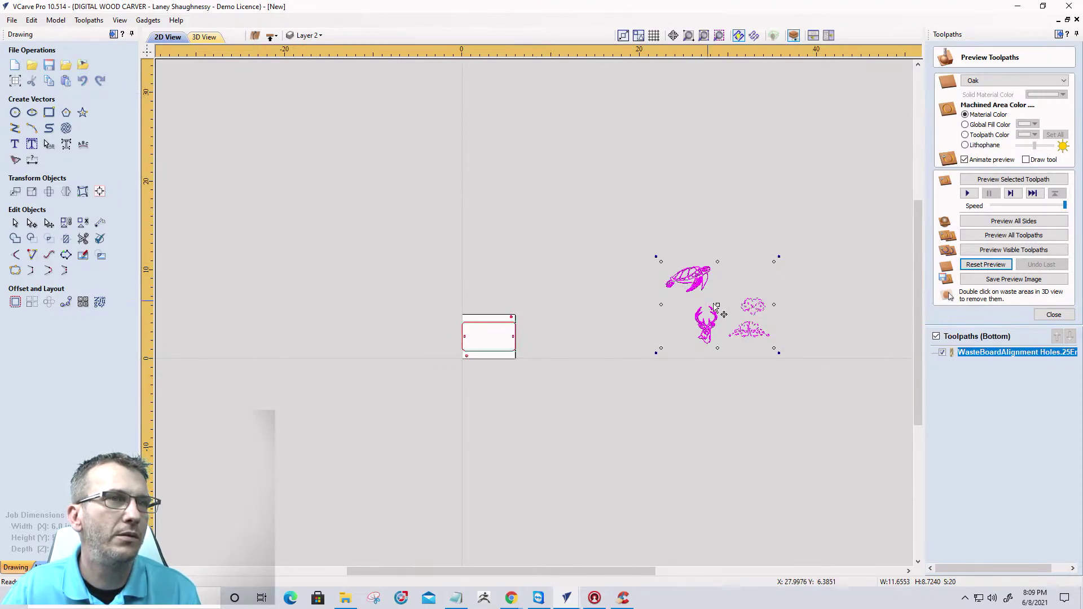
left_click(573, 307)
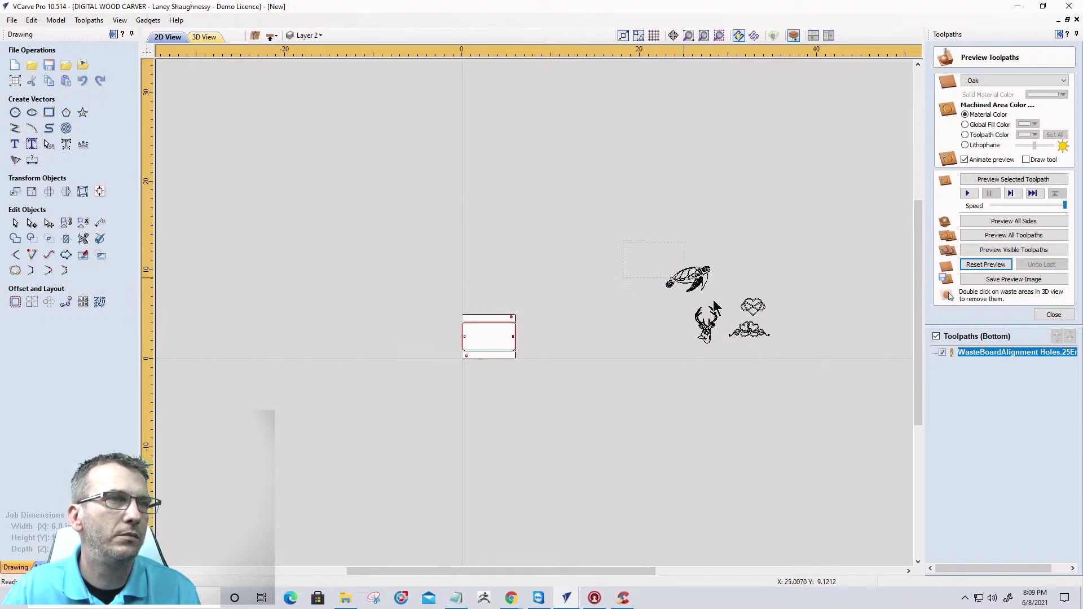
left_click_drag(754, 305, 586, 308)
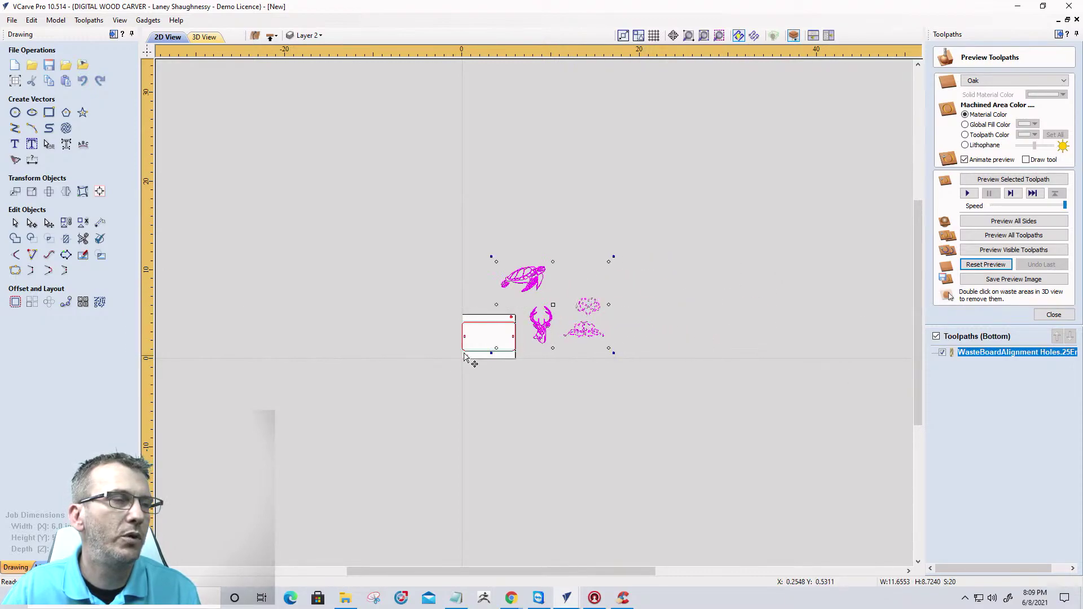
Examine the board's rounded outline, end rectangles and corner holes beside the artwork, and clear the selection.
scroll(479, 350, "up", 3)
scroll(384, 435, "up", 3)
scroll(390, 383, "down", 1)
scroll(607, 429, "down", 1)
scroll(841, 443, "up", 1)
scroll(840, 443, "up", 1)
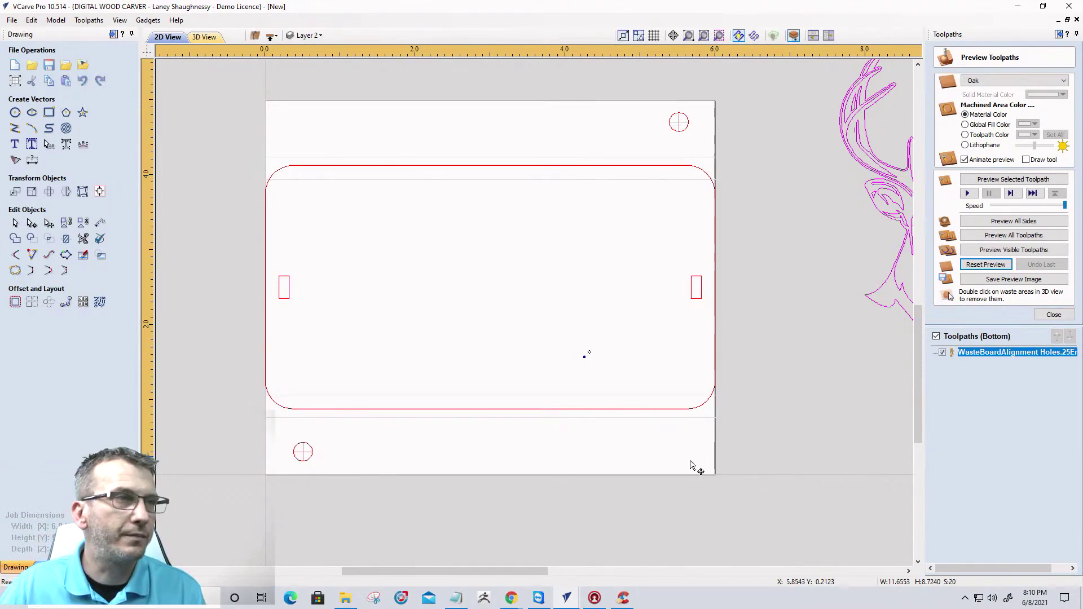
scroll(465, 428, "up", 1)
scroll(465, 428, "down", 2)
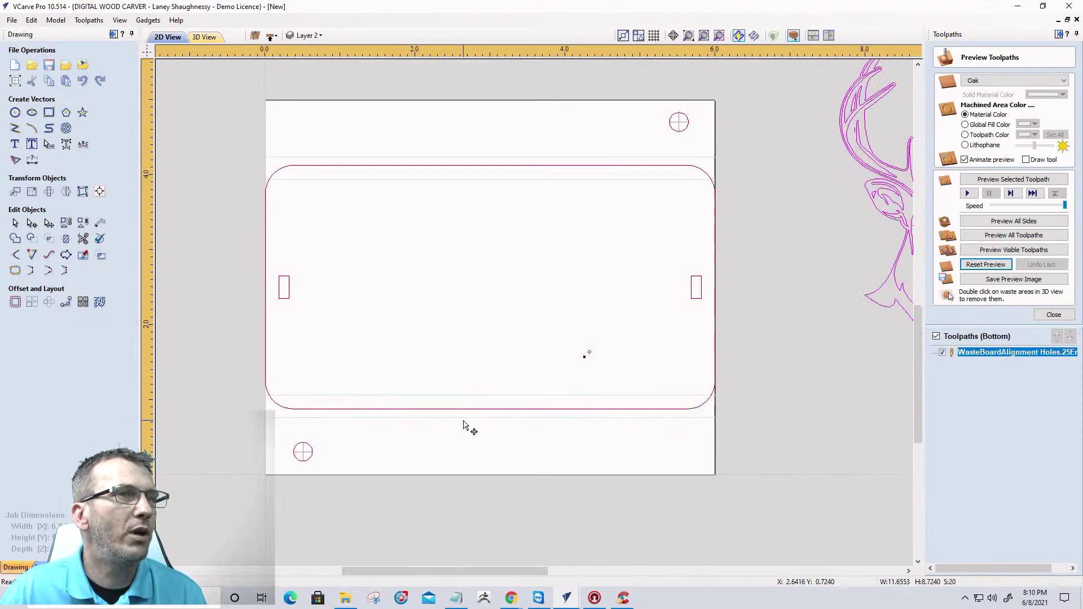
scroll(466, 428, "down", 2)
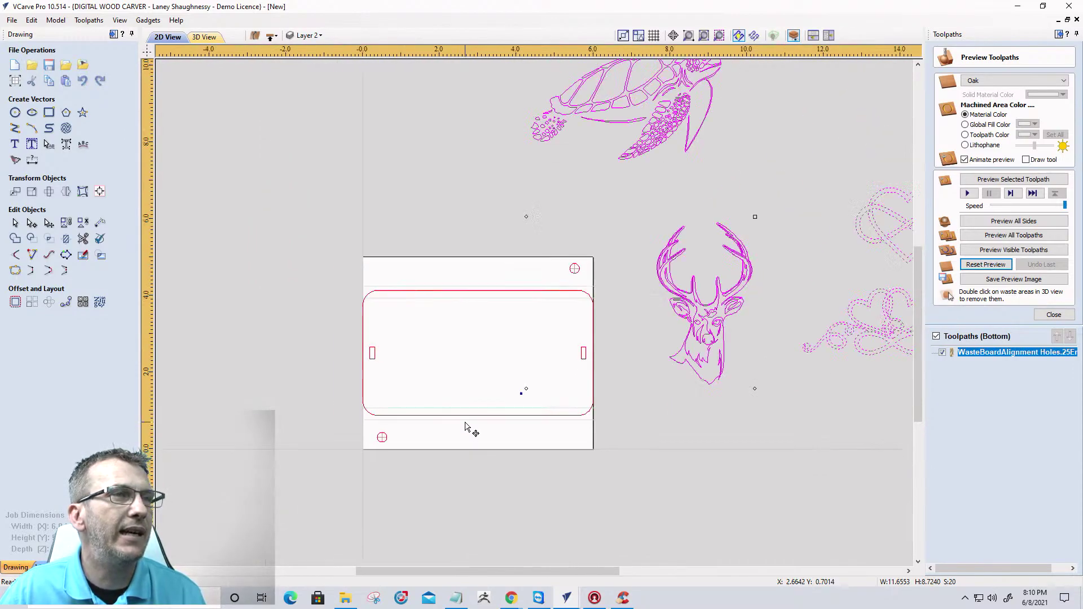
left_click(468, 76)
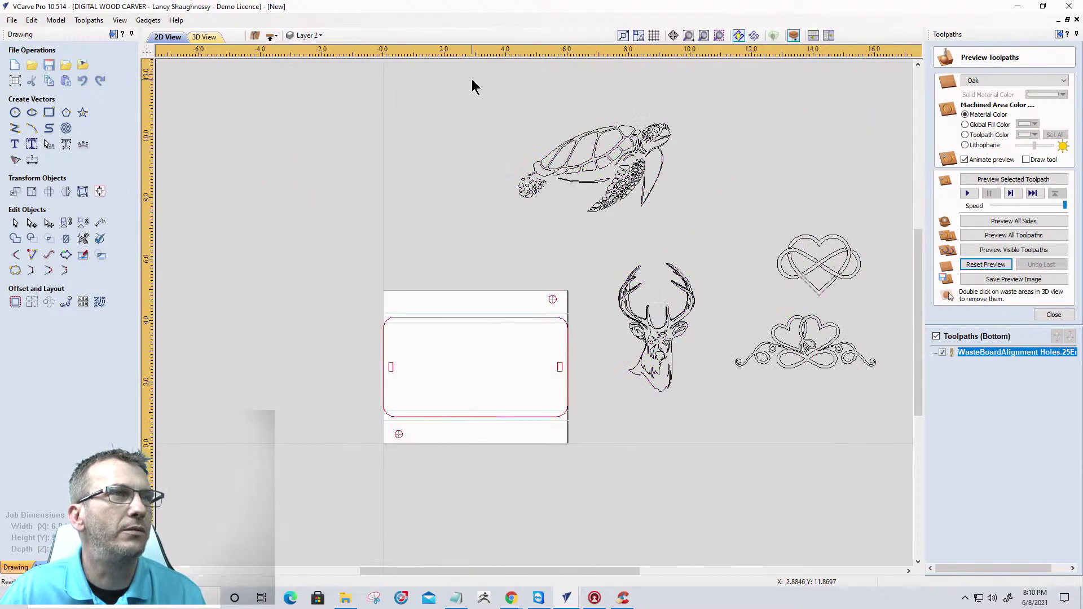
Move the turtle artwork inside the board's rounded outline and scale it down proportionally to about 3.56 by 2.06 inches.
left_click_drag(595, 155, 472, 355)
scroll(473, 358, "up", 3)
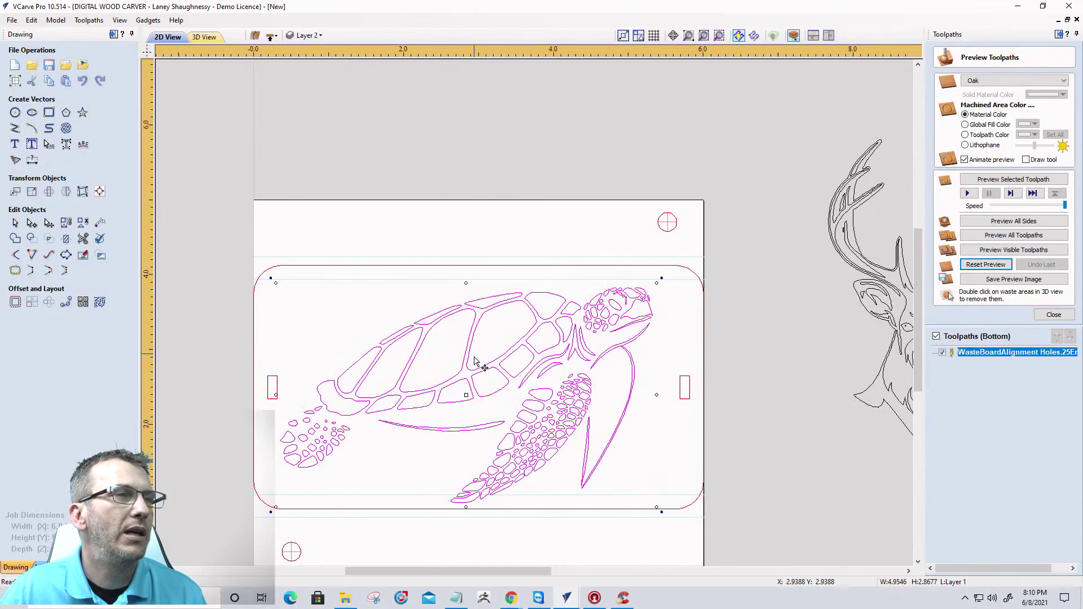
scroll(475, 361, "down", 3)
scroll(485, 339, "up", 4)
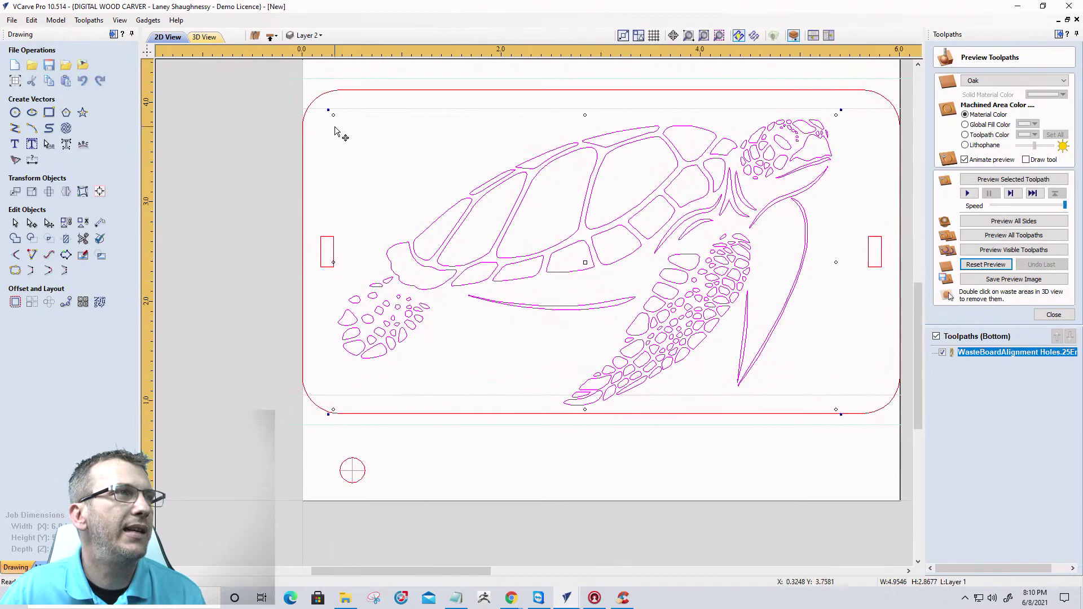
left_click_drag(334, 115, 398, 151)
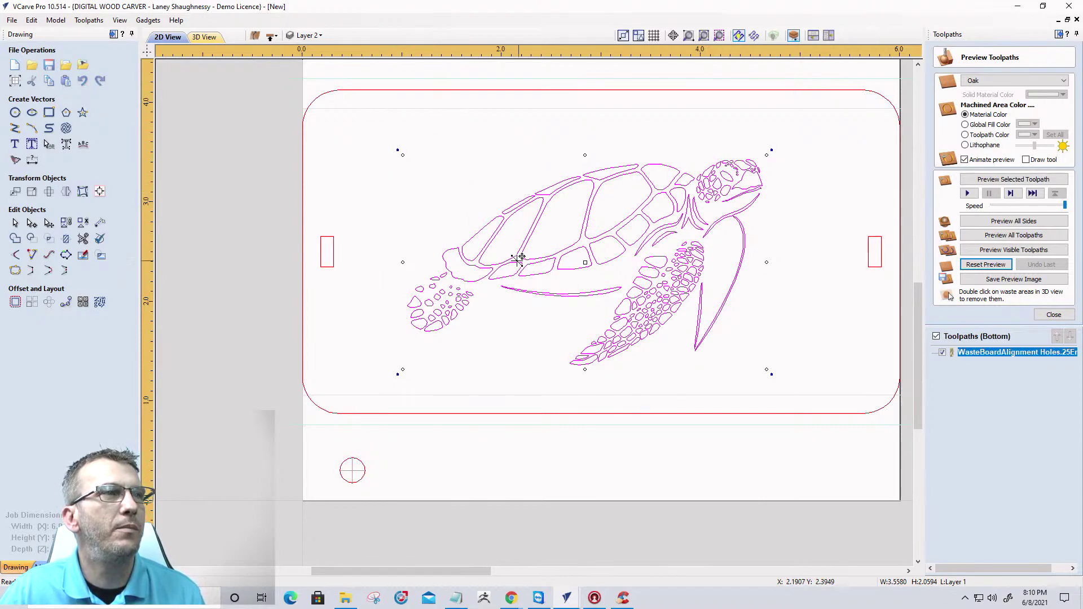
Center the turtle on the material both horizontally and vertically, and clear the selection.
scroll(514, 339, "down", 3)
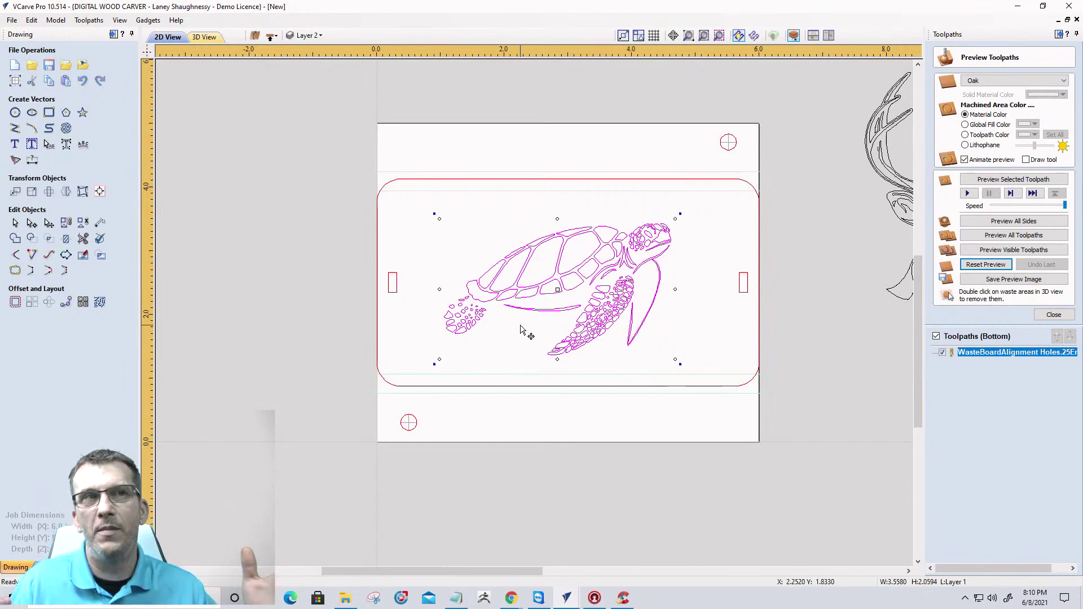
left_click(99, 191)
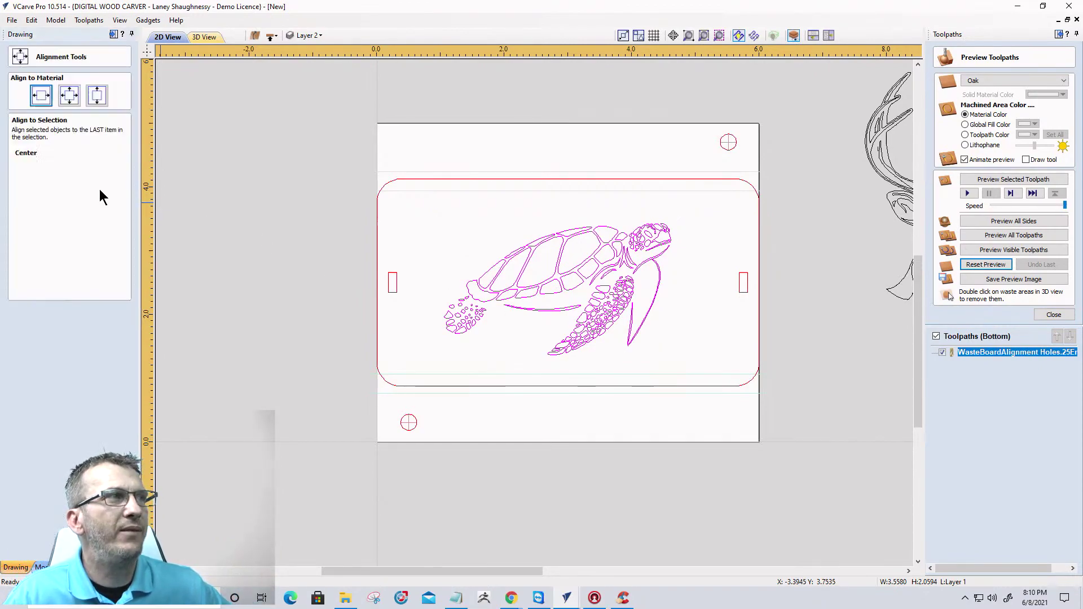
left_click(69, 96)
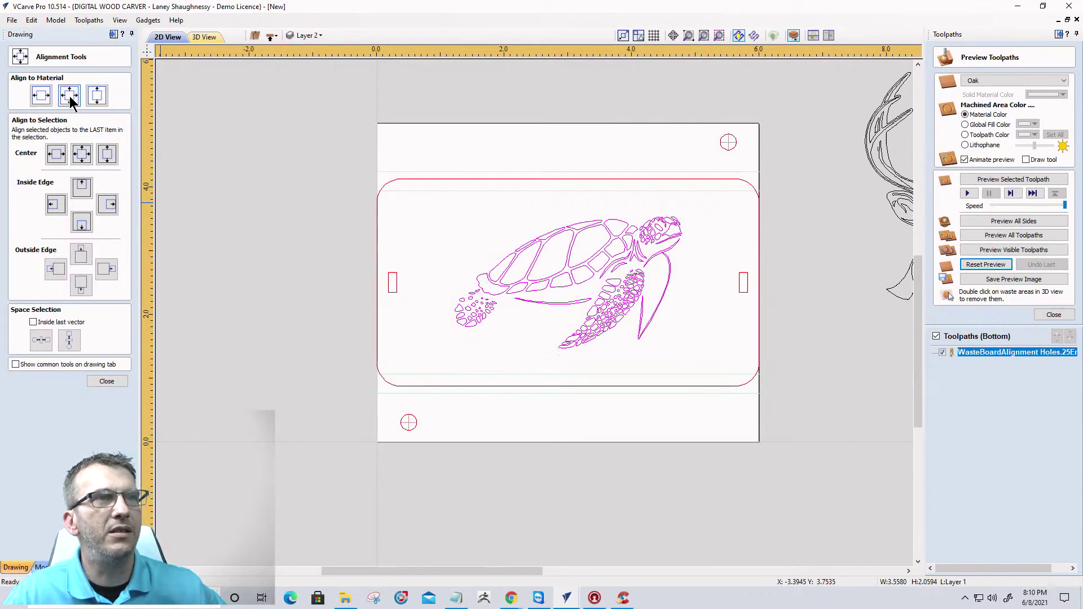
left_click(670, 357)
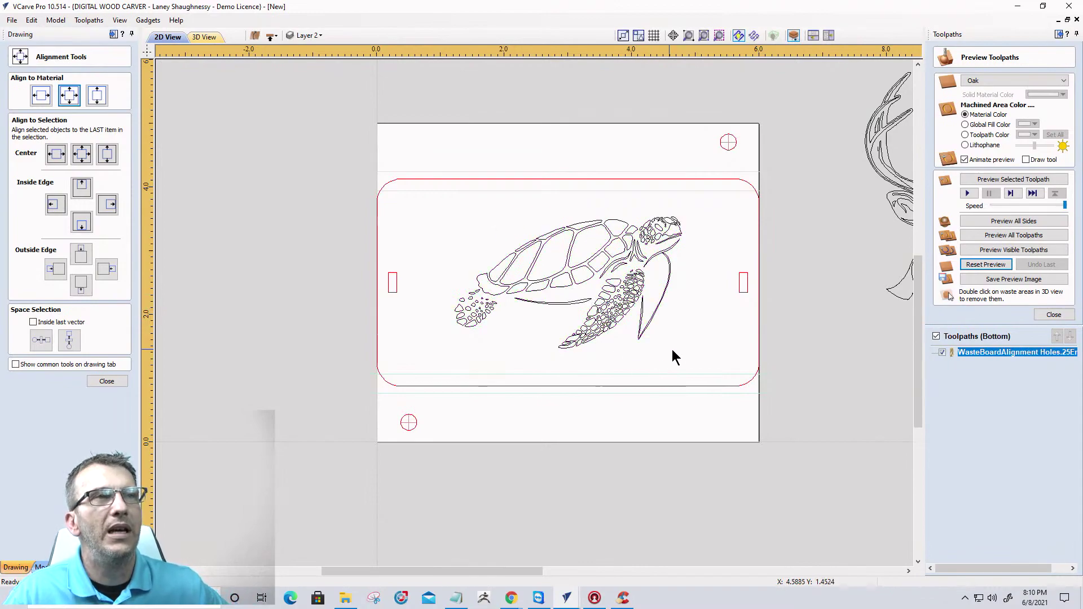
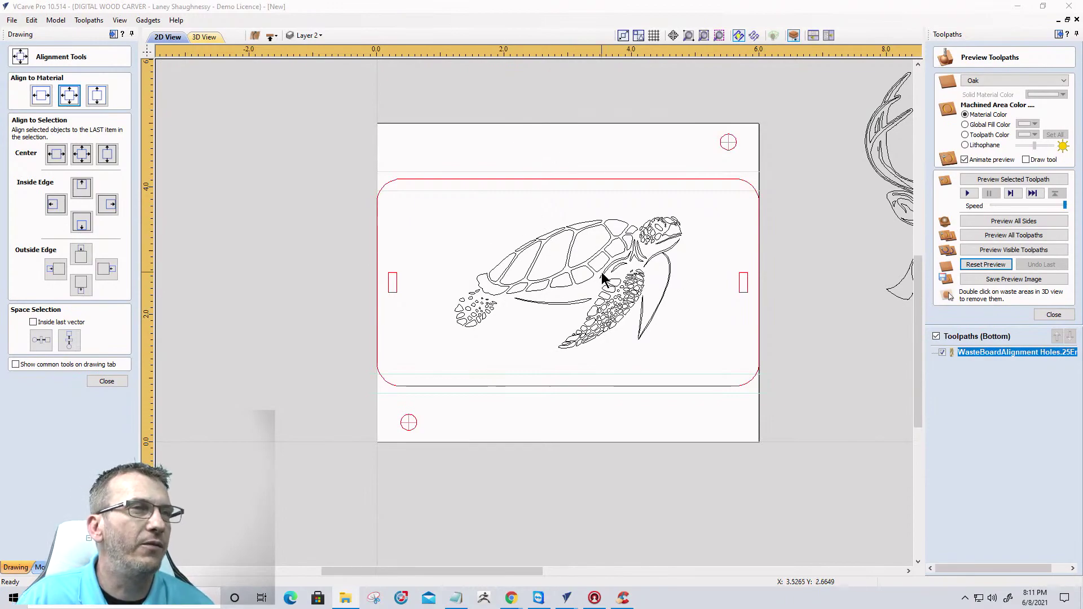
Start a Laser Cut & Fill toolpath for the bottom side and set the laser power to 50%.
left_click(1053, 314)
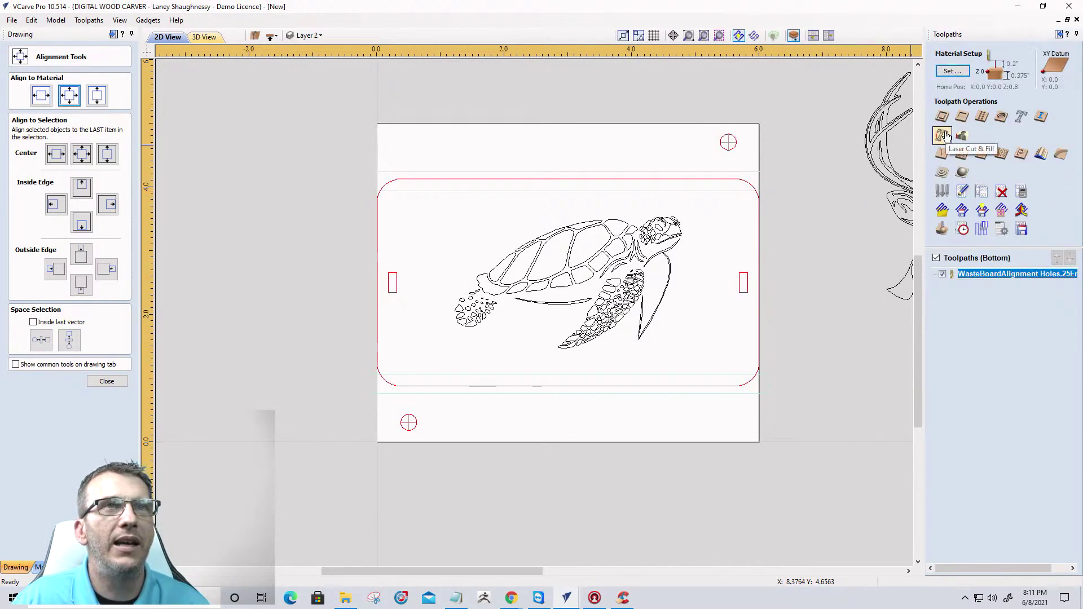
left_click(942, 135)
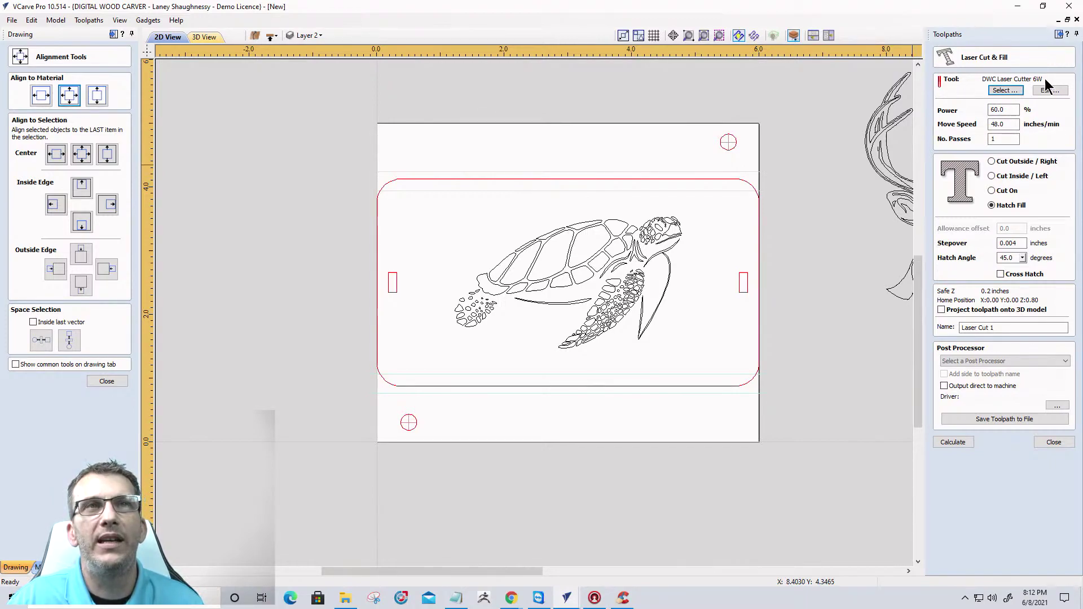
double_click(1004, 110)
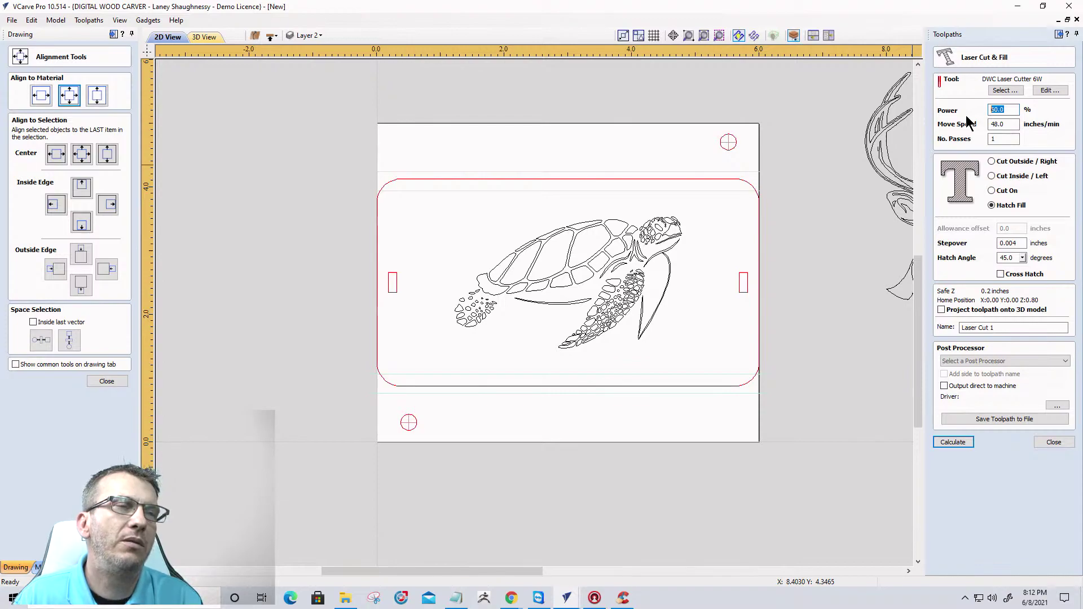
type("50")
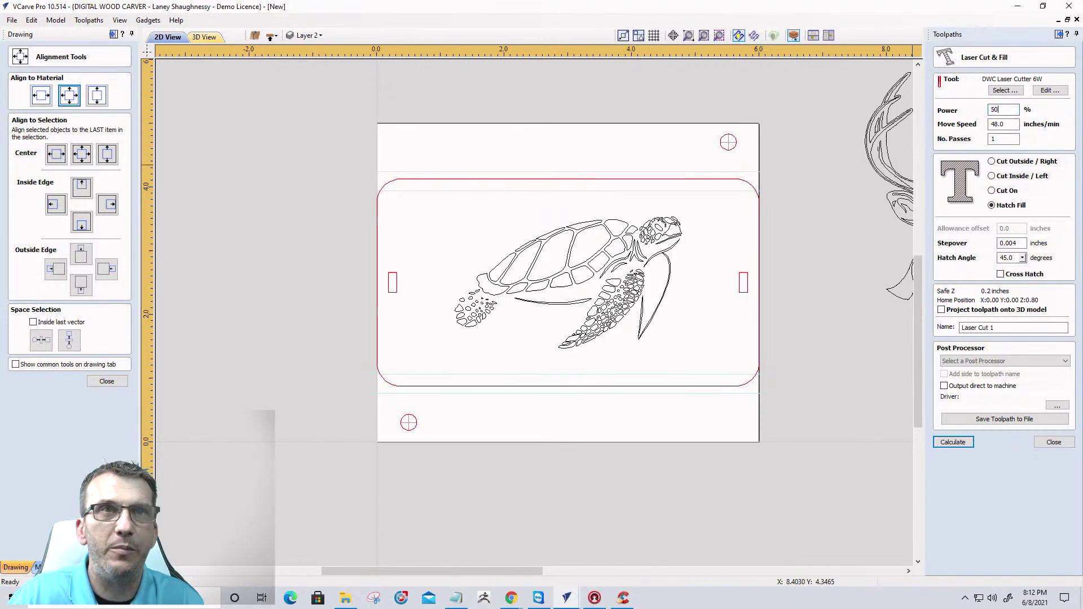
key("Tab")
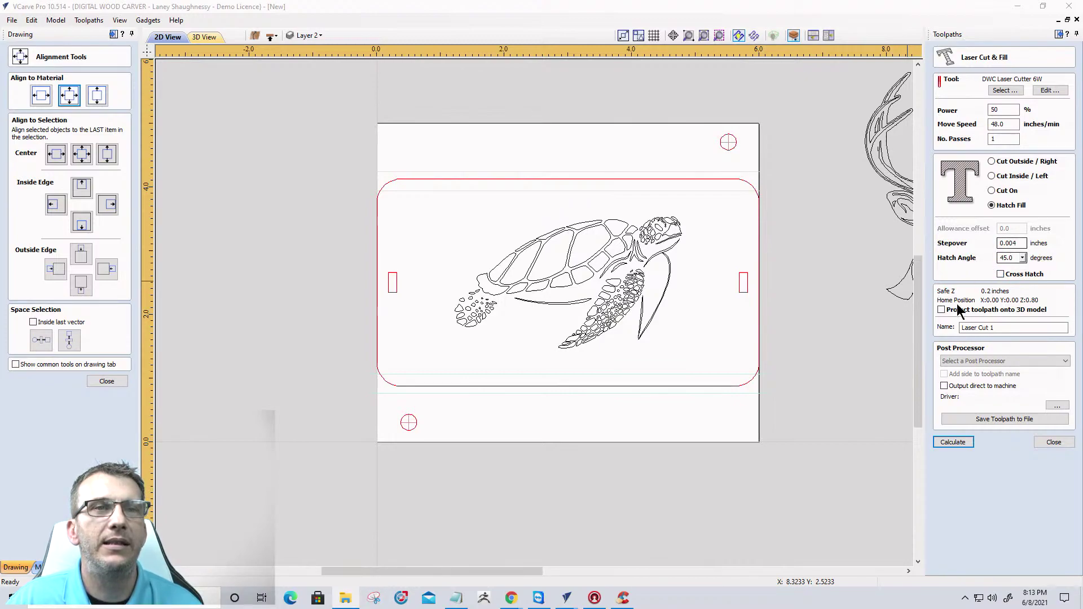
Select all of the turtle's vectors and calculate the hatch-fill laser toolpath for them.
left_click(952, 443)
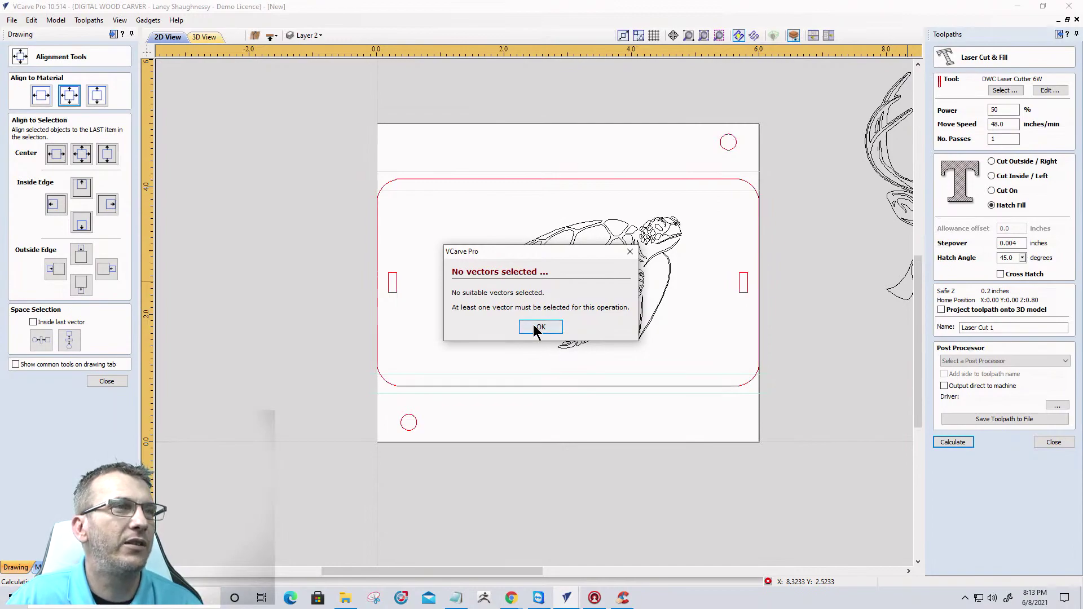
left_click(537, 328)
left_click(106, 382)
left_click_drag(556, 212, 689, 412)
left_click(953, 443)
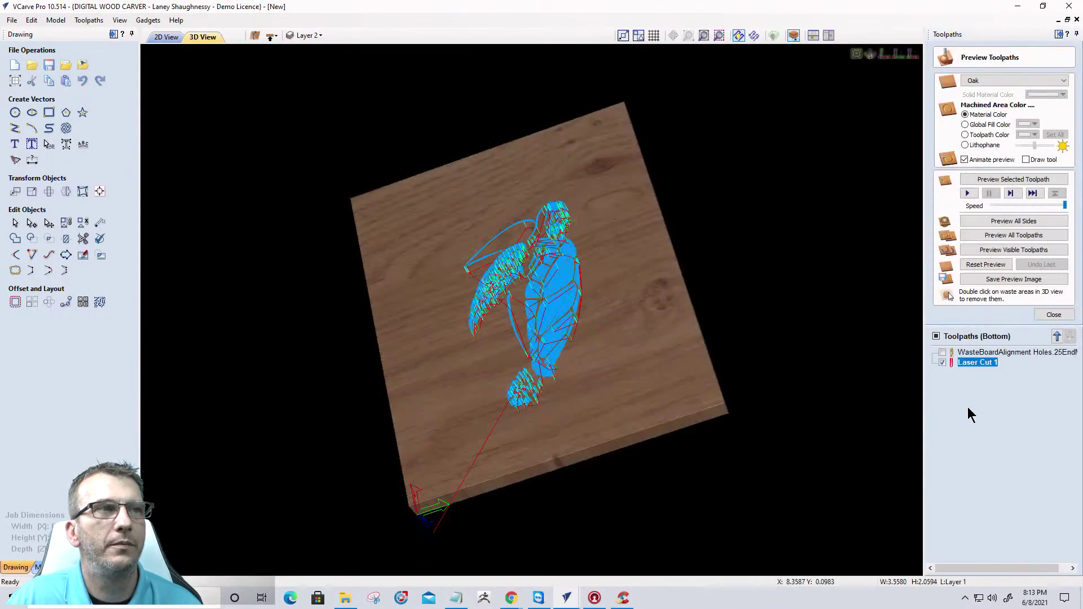
Change the preview material of the board to Maple.
left_click_drag(858, 300, 646, 339)
left_click_drag(406, 372, 621, 225)
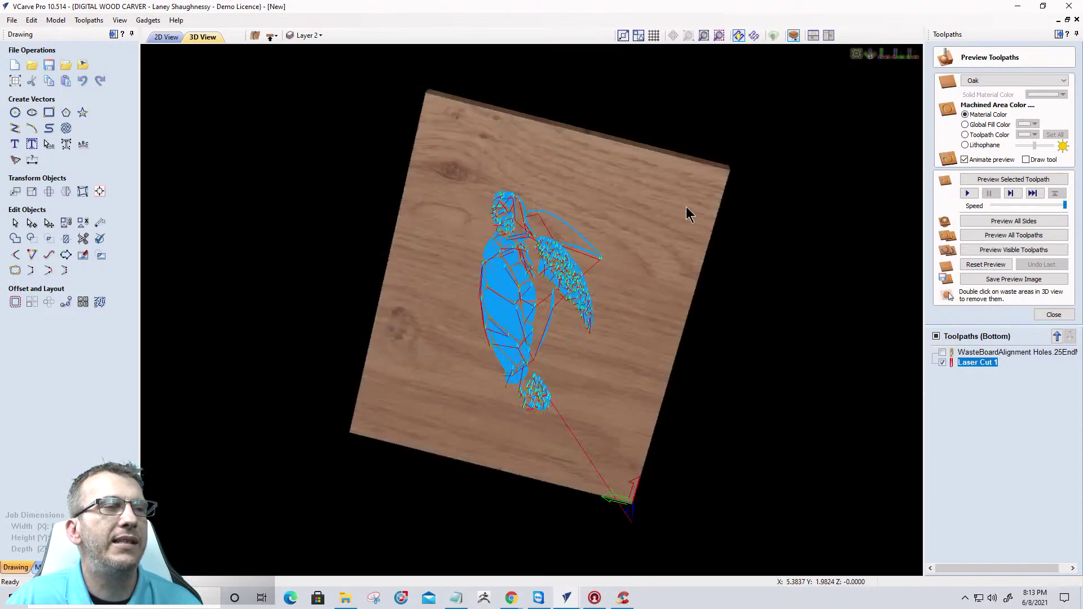
left_click_drag(584, 322, 476, 213)
left_click_drag(634, 85, 598, 240)
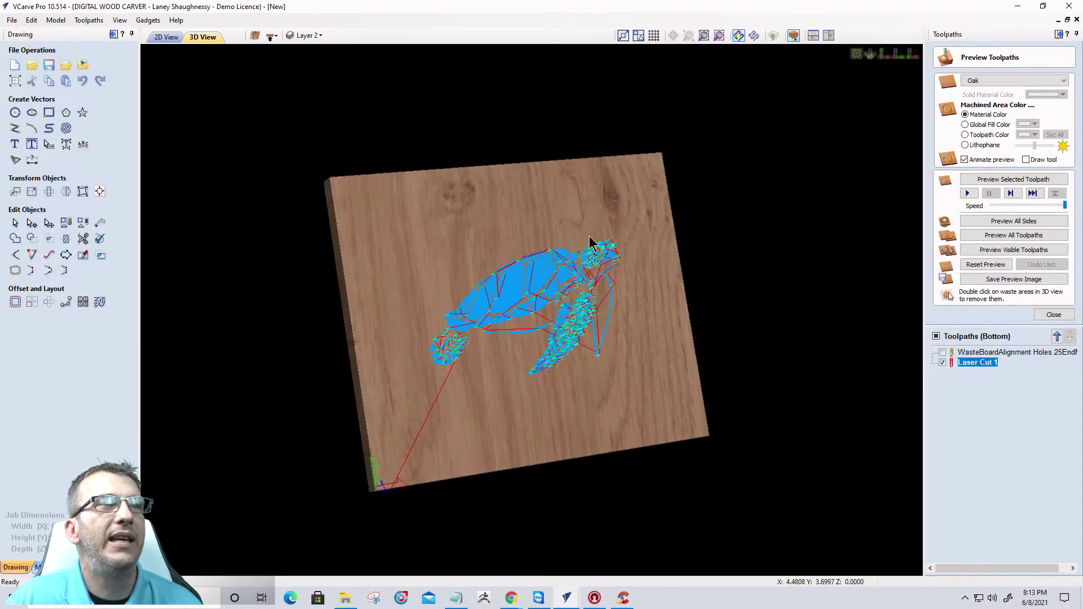
left_click(1011, 80)
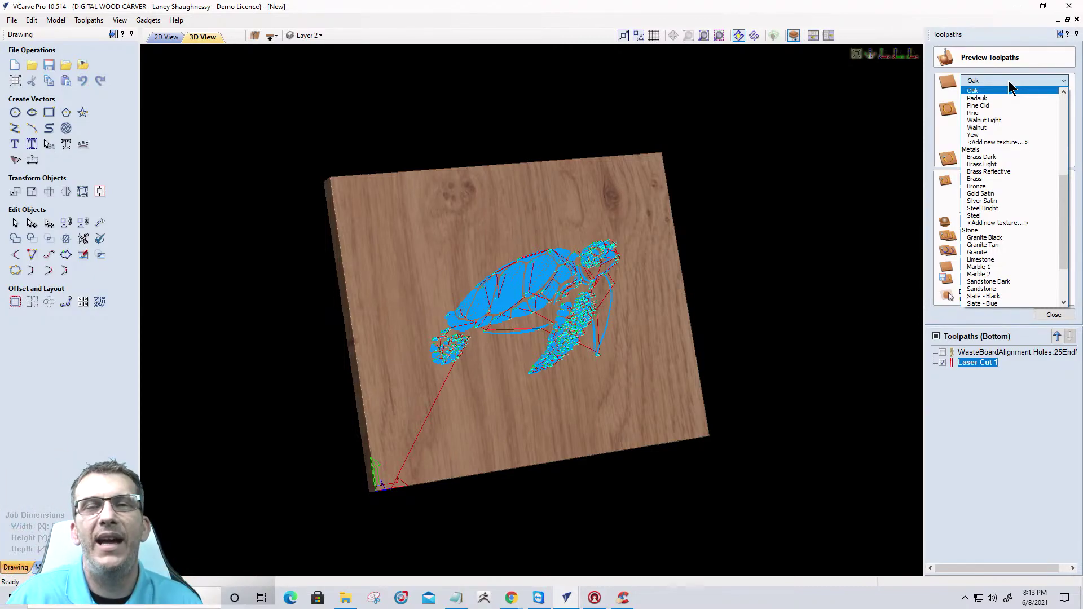
scroll(993, 107, "up", 4)
left_click(985, 111)
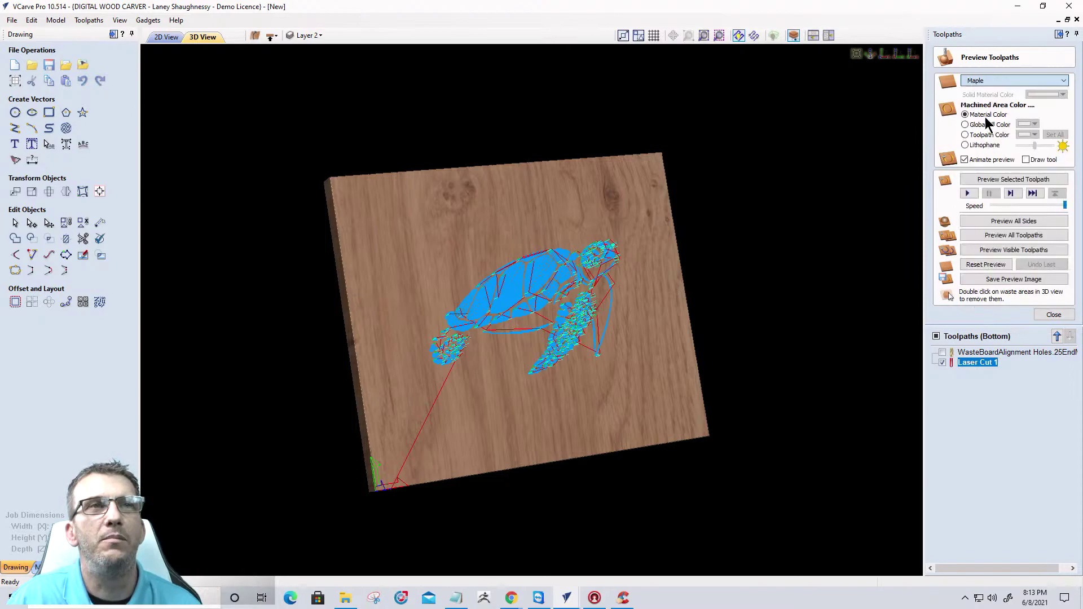
Preview the turtle's laser toolpath on the board and examine the engraved result.
scroll(571, 332, "up", 3)
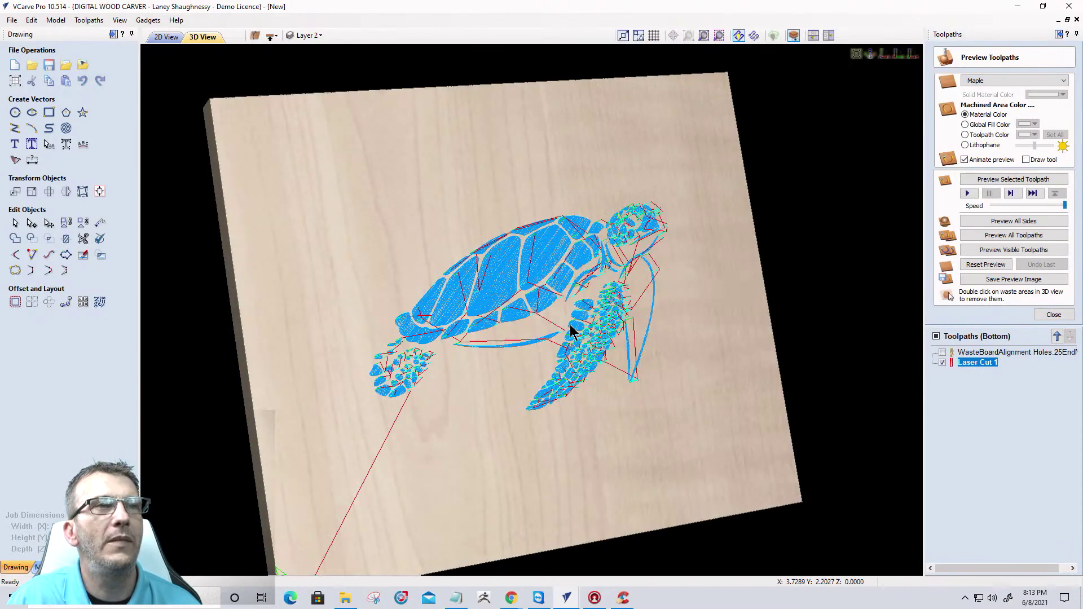
left_click(999, 180)
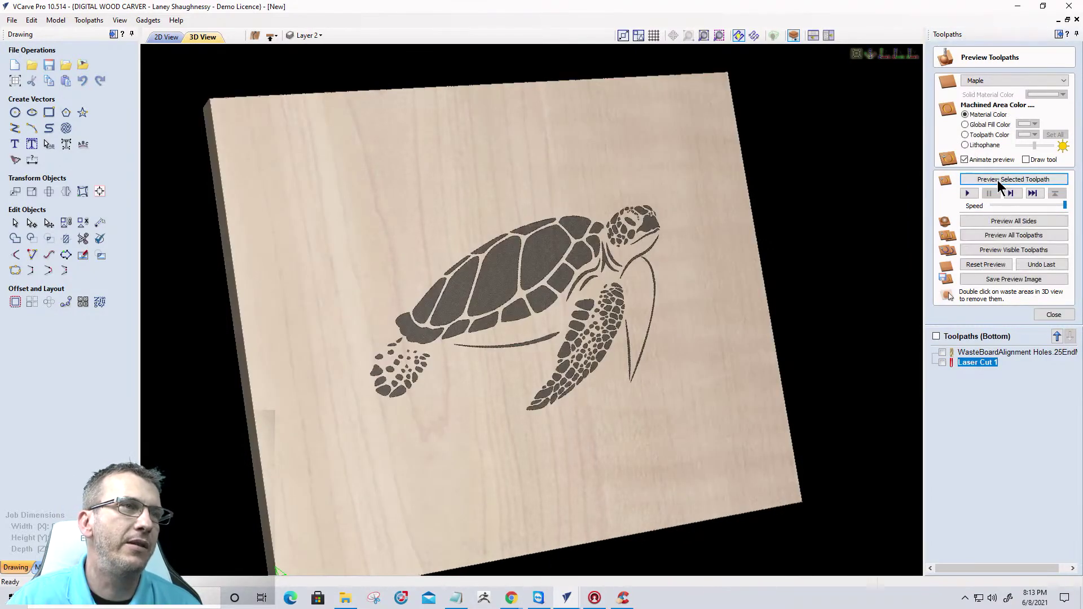
left_click_drag(584, 373, 671, 413)
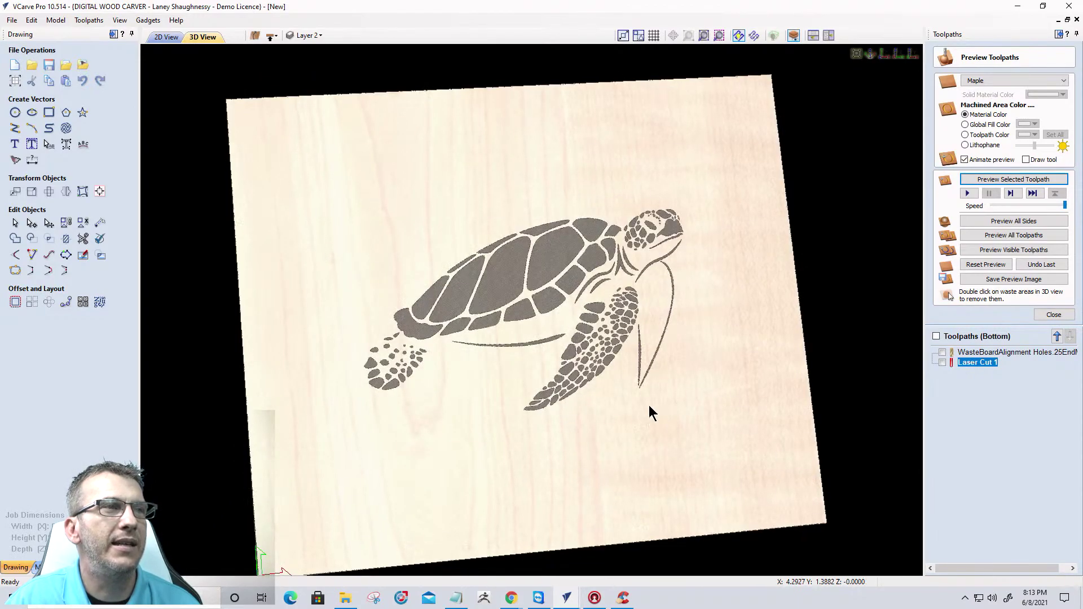
Start a 2D profile toolpath on the tray's rounded outline with a cut depth of 0.1875 inches.
left_click(165, 36)
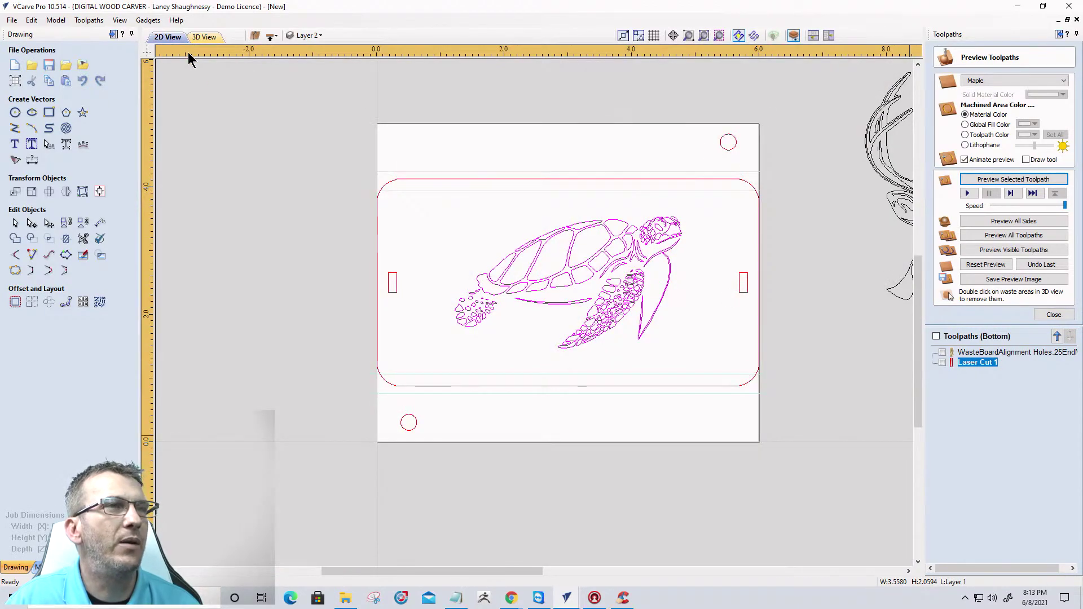
left_click(519, 180)
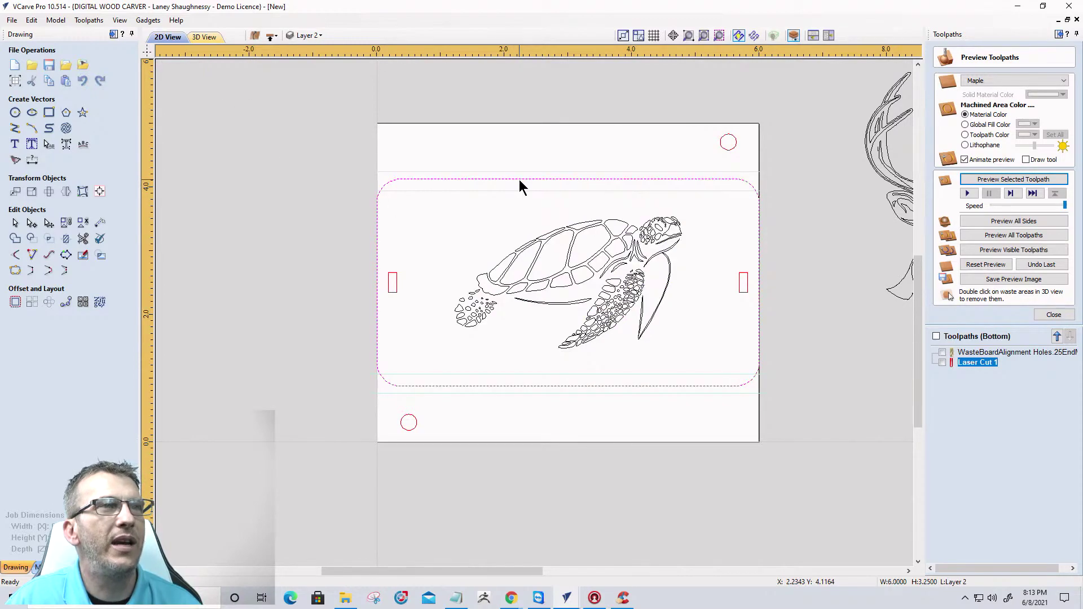
left_click(1054, 315)
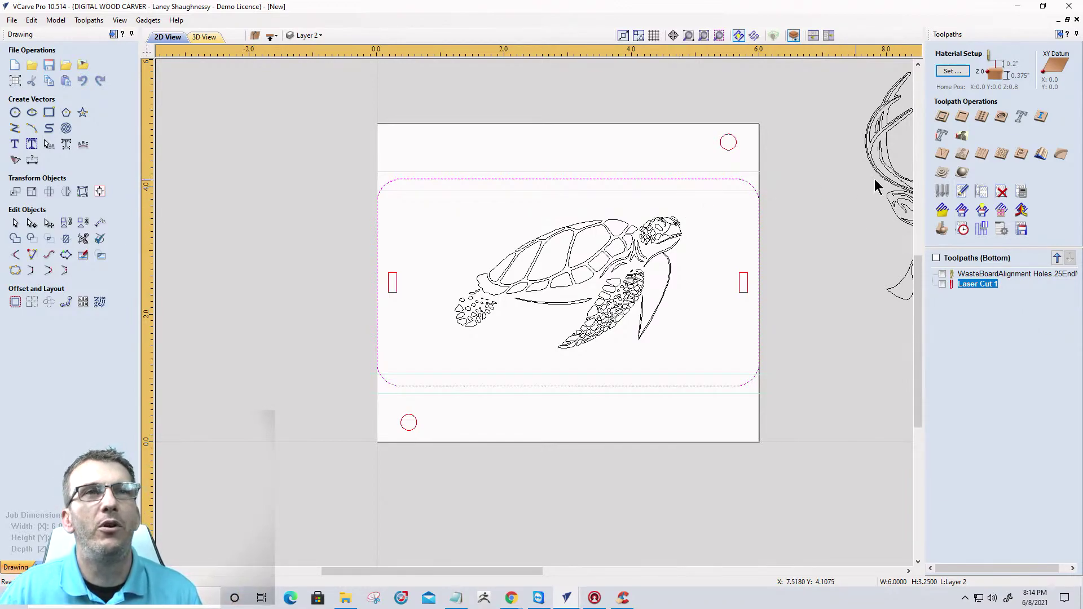
left_click(942, 125)
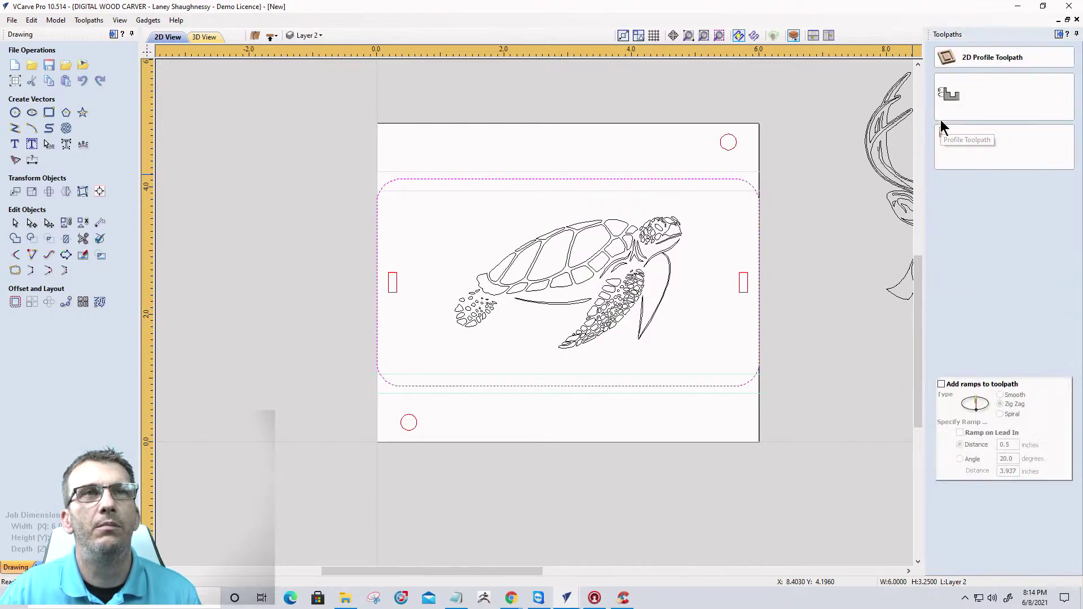
double_click(1037, 99)
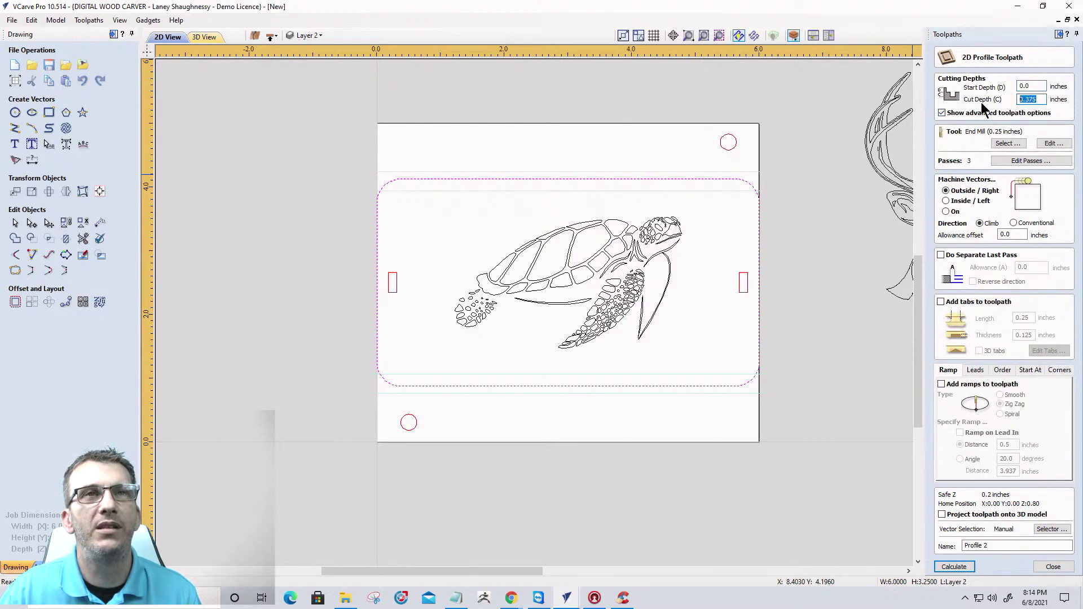
type(".")
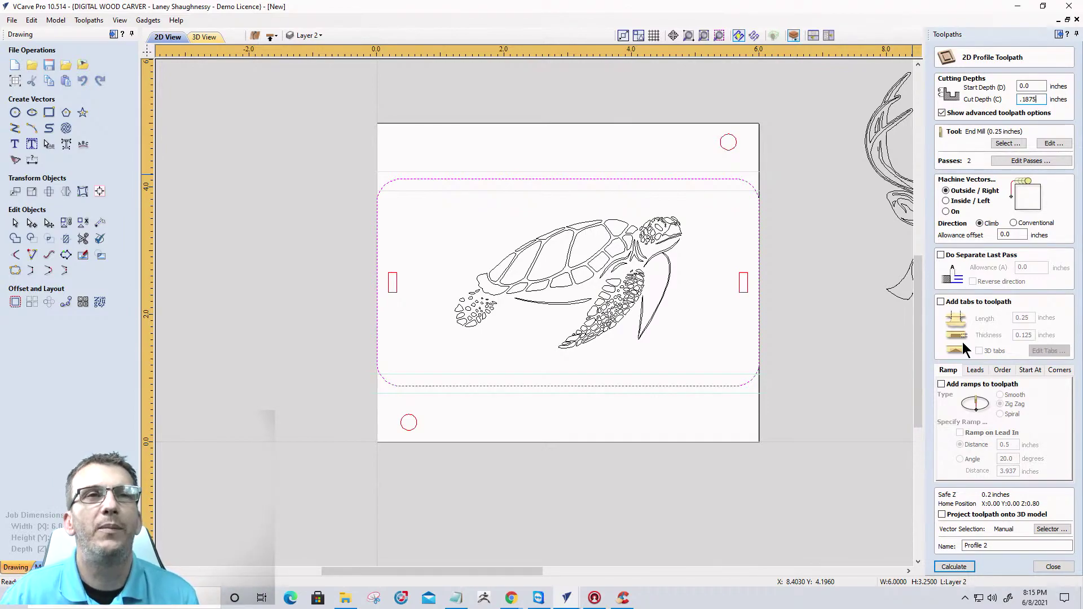
Add tabs with a thickness of 0.0625 inches to the bottom outline profile and calculate the toolpath.
left_click(941, 302)
double_click(1024, 335)
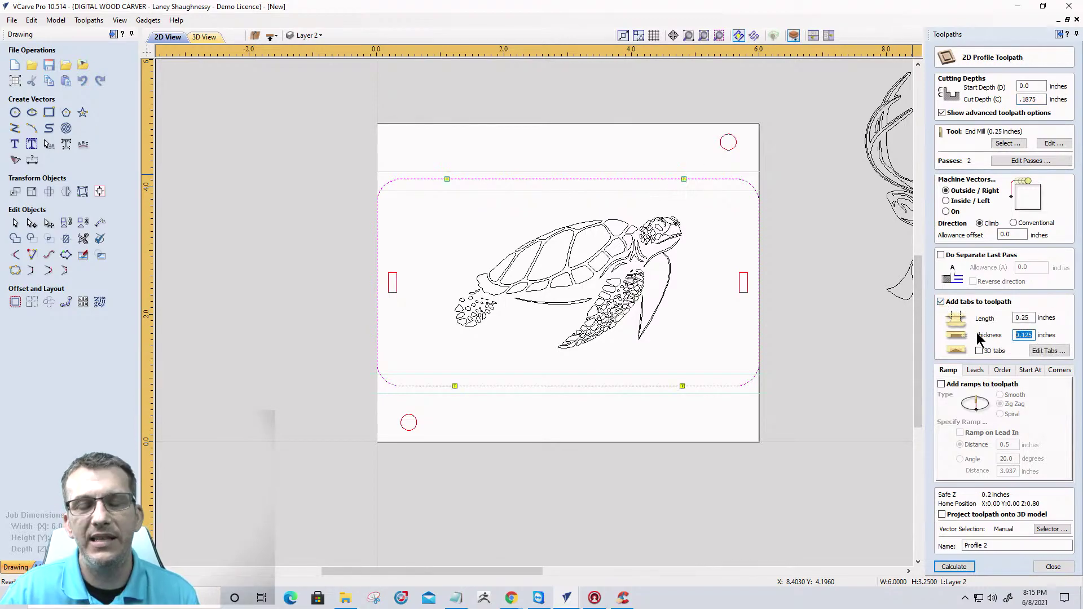
type(".06")
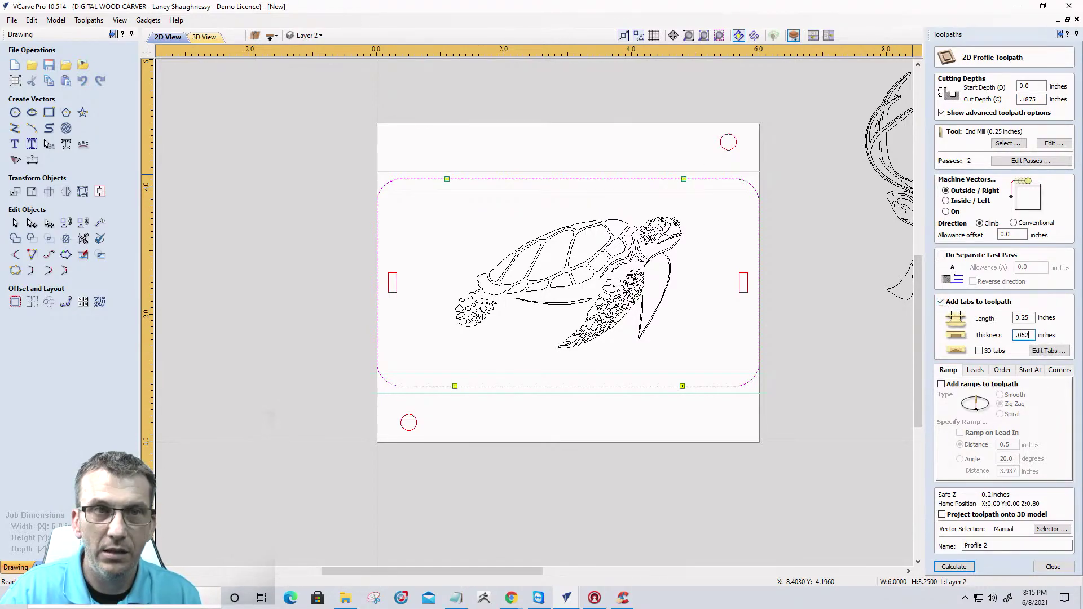
left_click(1045, 353)
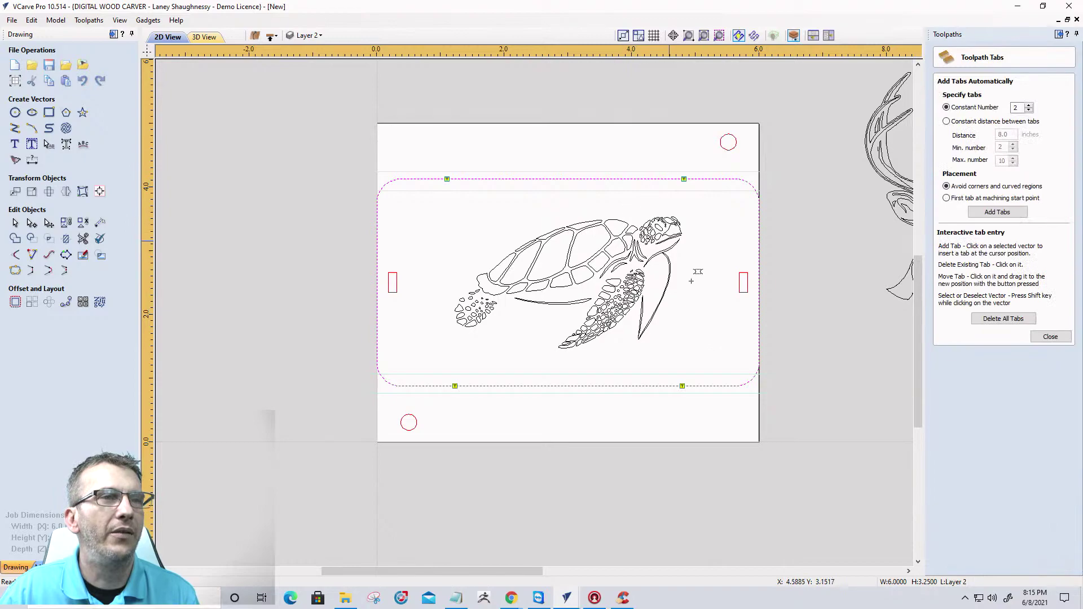
left_click(1051, 337)
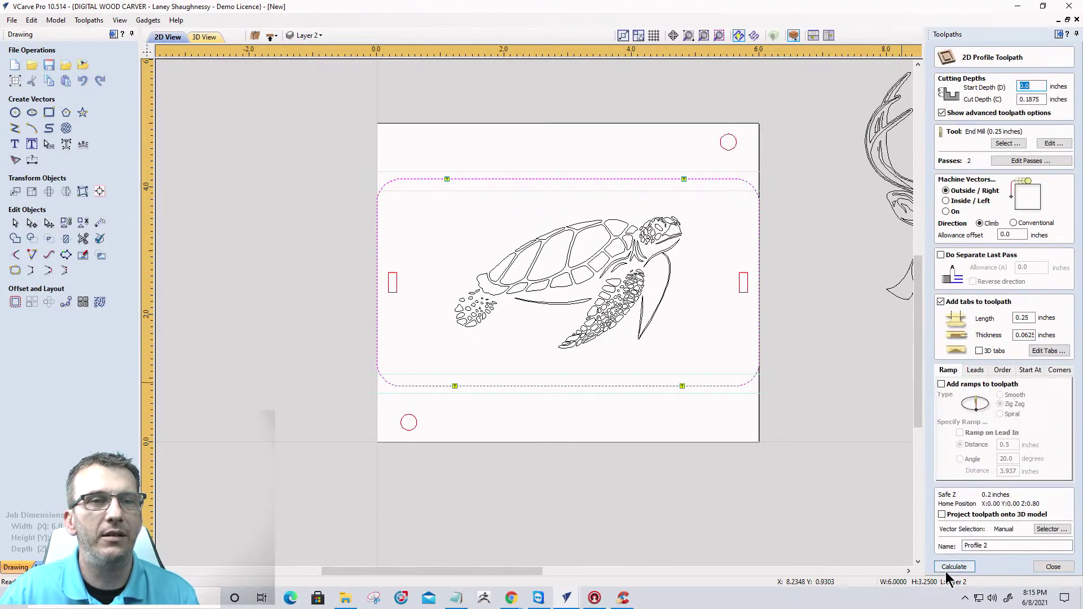
left_click(953, 567)
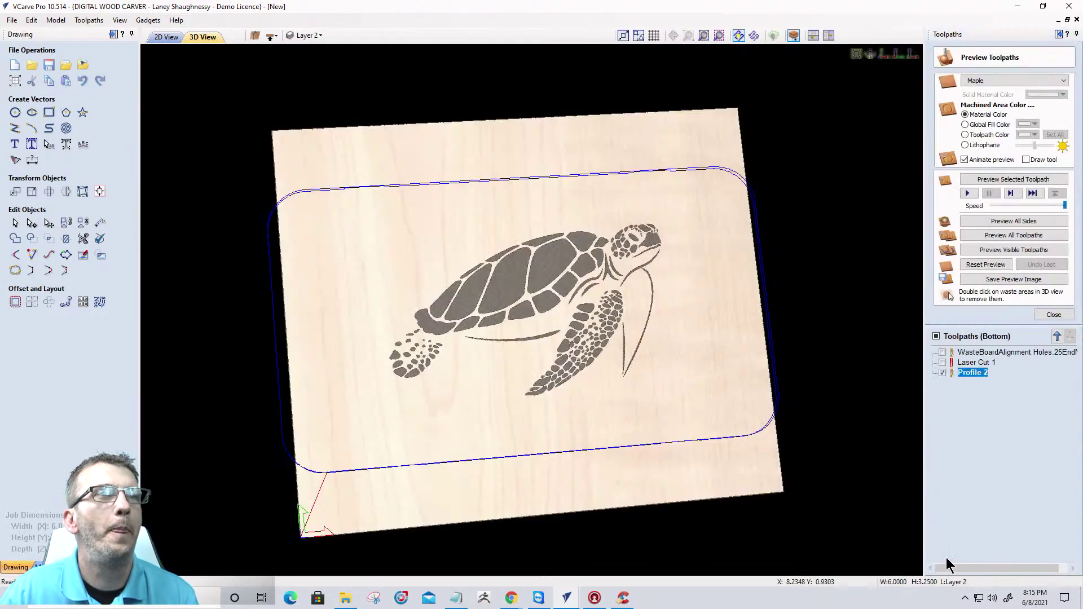
Set the cut depth of the top side's Profile 1 toolpath to 0.1875 inches and recalculate it.
left_click(272, 37)
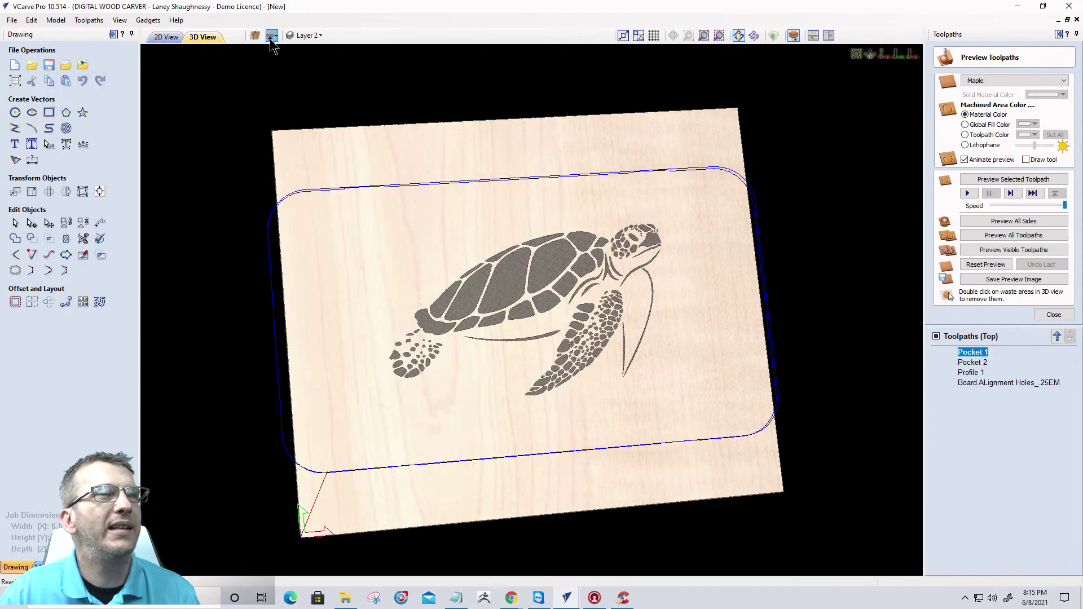
left_click(974, 373)
double_click(974, 374)
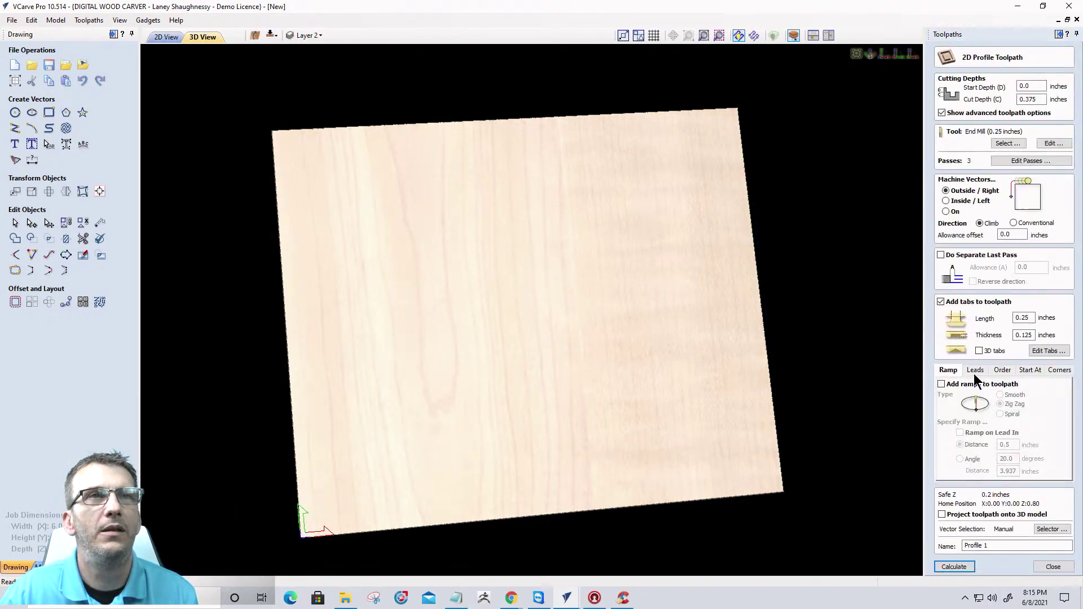
left_click_drag(1044, 100, 952, 106)
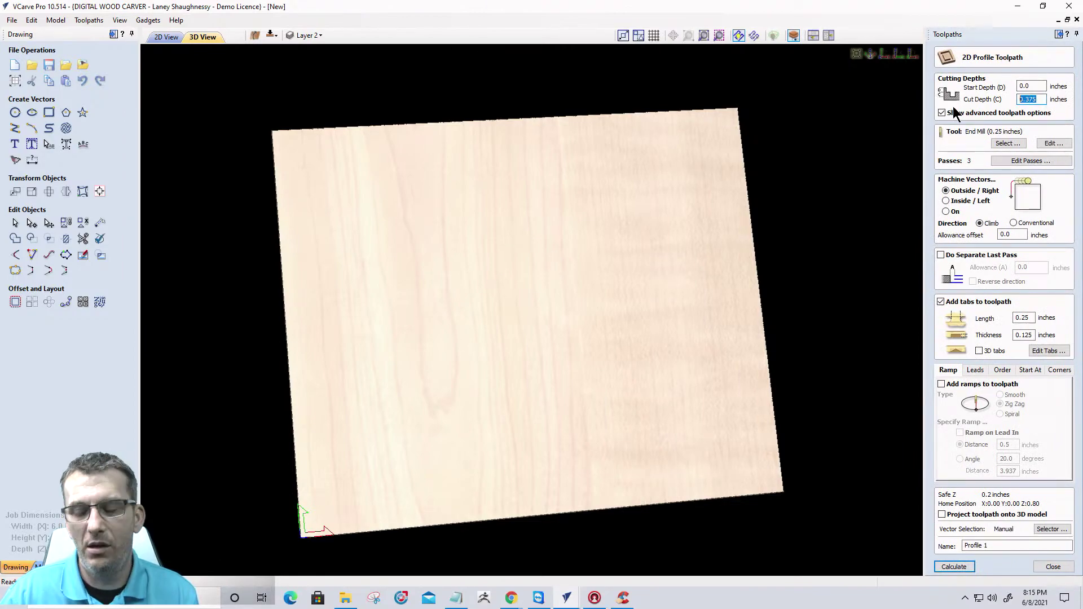
type(".187")
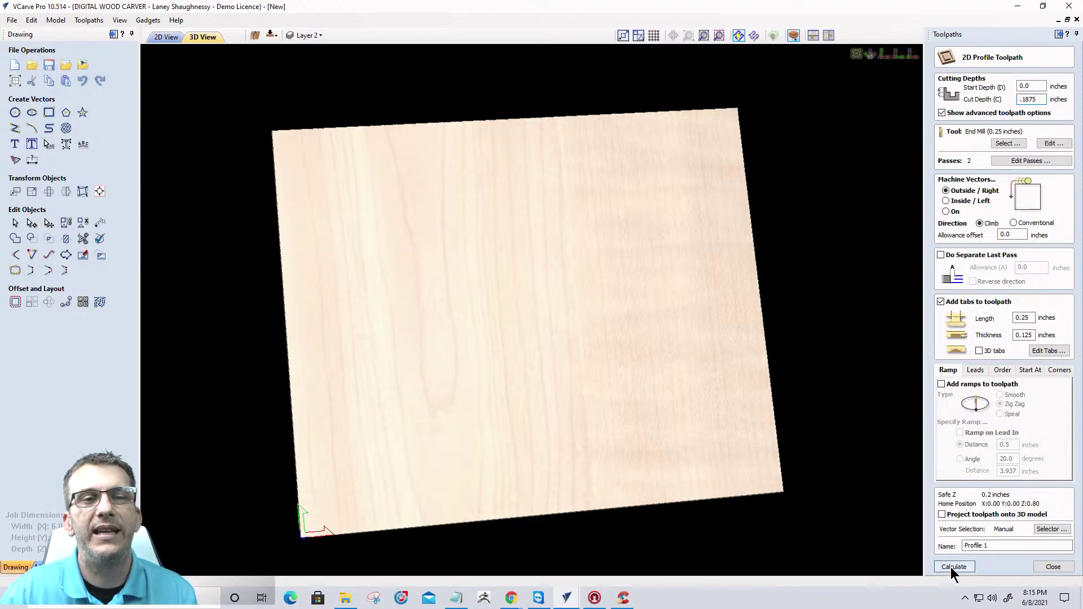
left_click(954, 568)
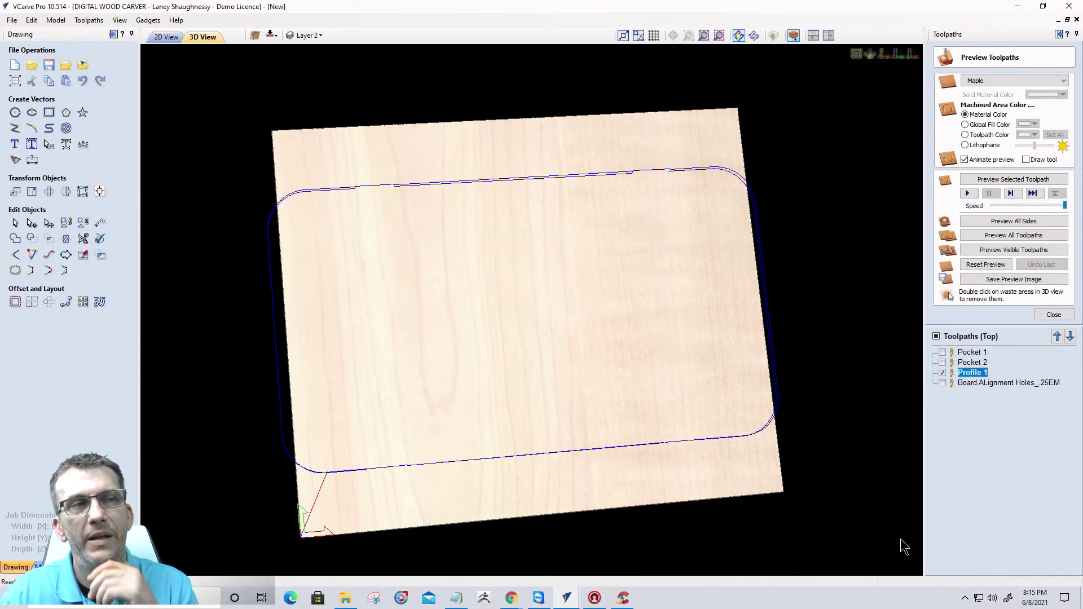
Reset the preview, simulate the toolpaths of all sides and examine both faces of the cut board.
left_click(167, 36)
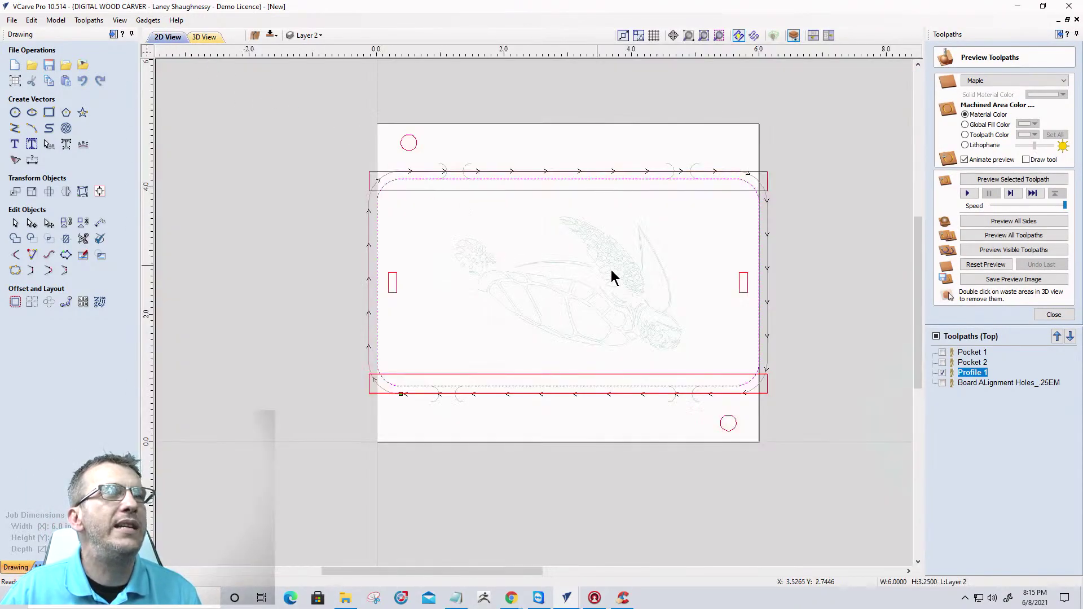
left_click(213, 38)
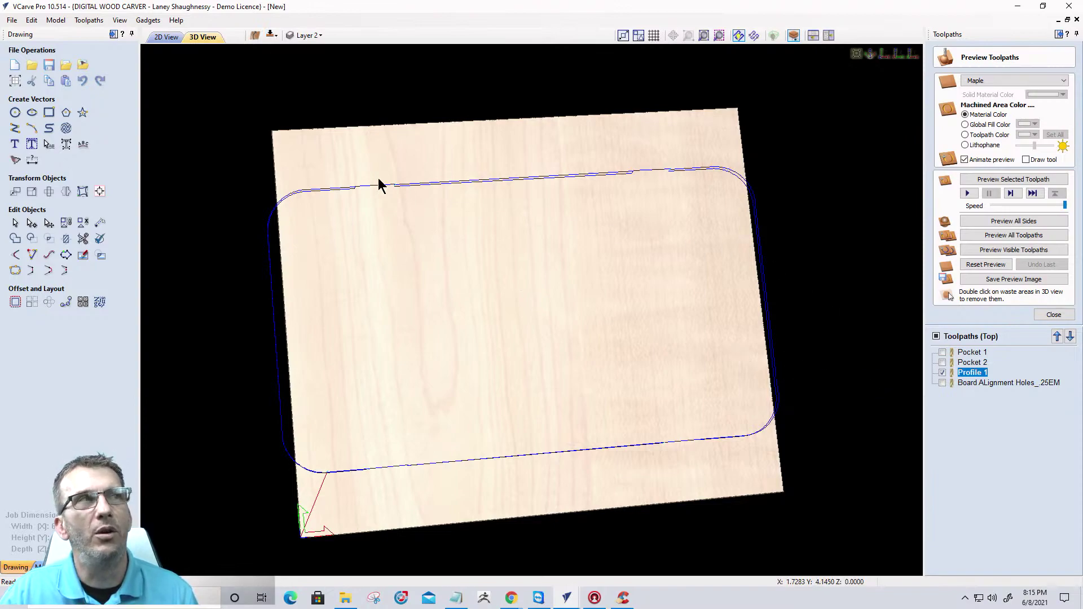
left_click(166, 37)
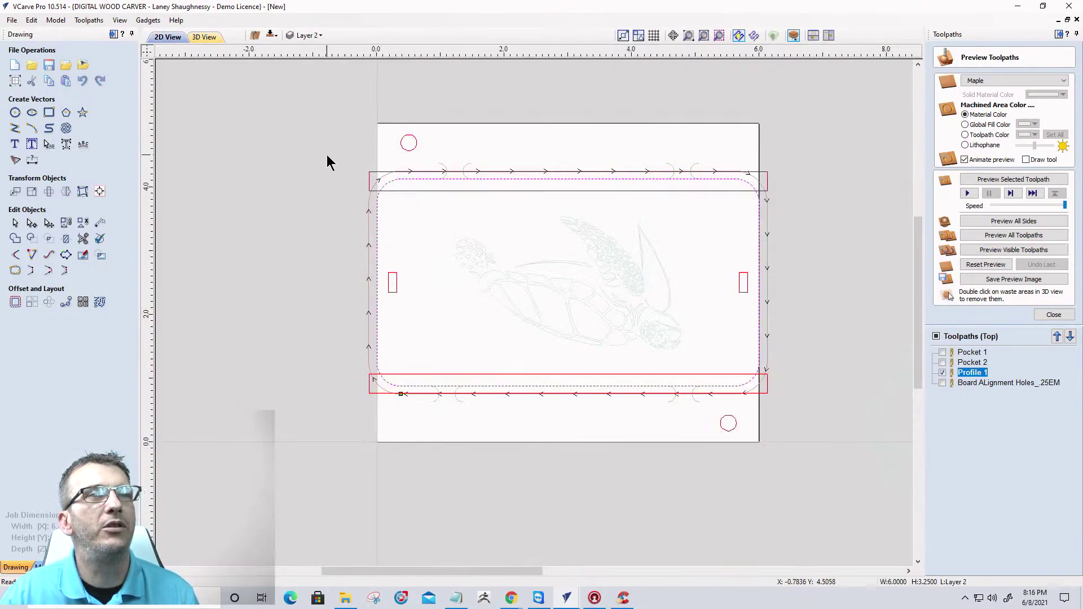
left_click(272, 35)
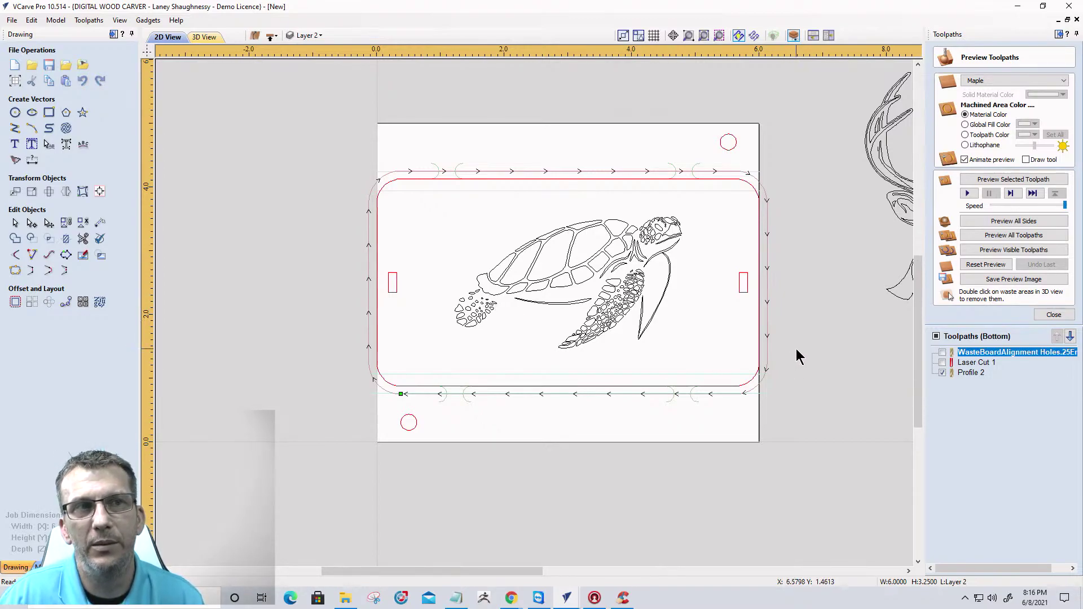
left_click(985, 265)
left_click(205, 38)
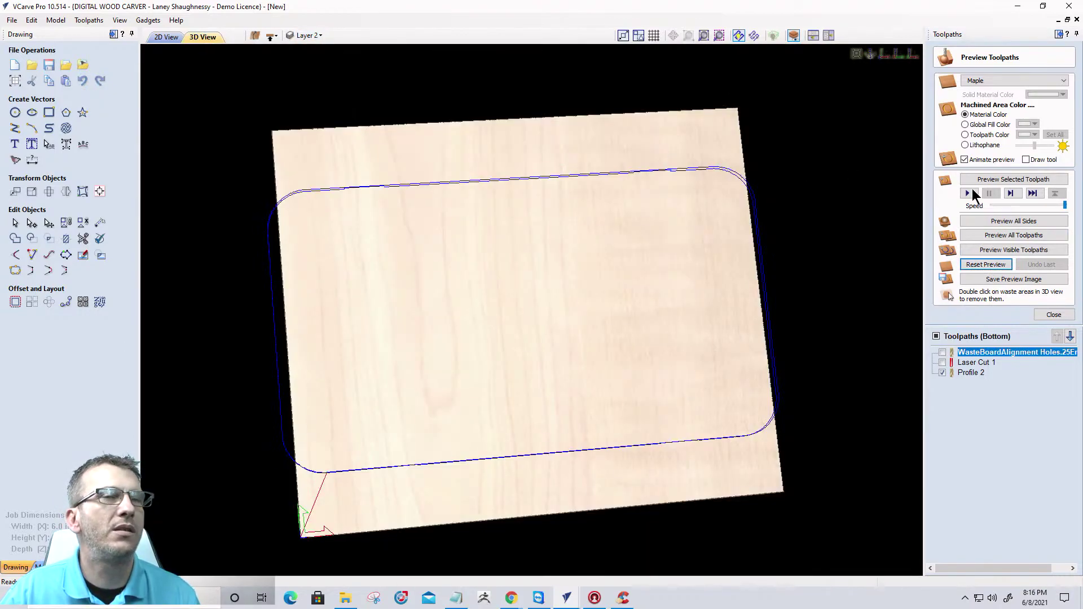
left_click(1010, 222)
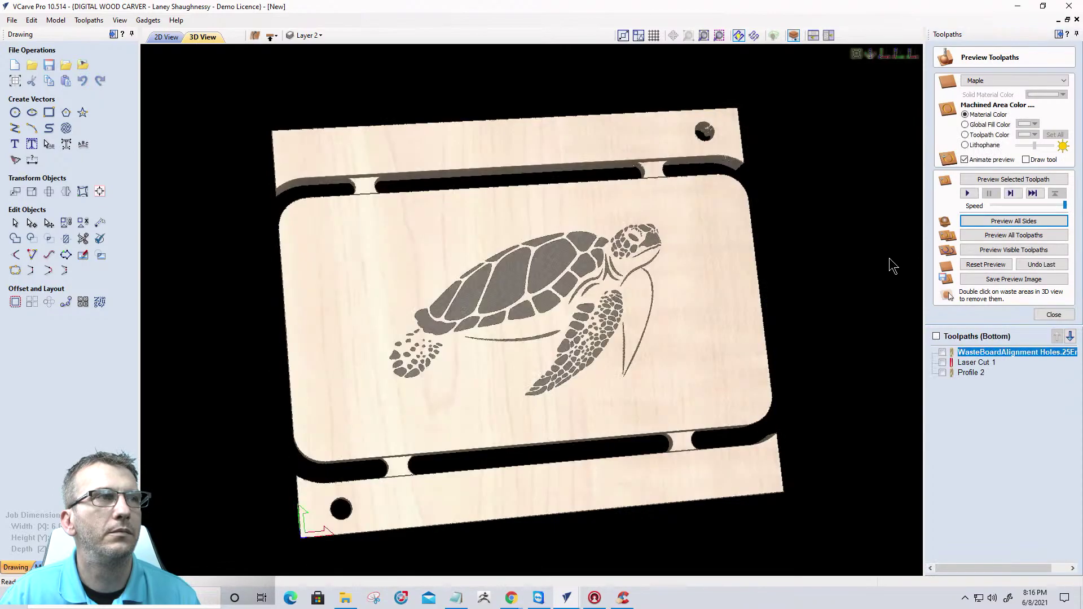
mouse_move(545, 483)
left_mouse_down()
mouse_move(514, 146)
mouse_move(521, 293)
mouse_move(551, 150)
mouse_move(529, 294)
mouse_move(570, 225)
left_mouse_up()
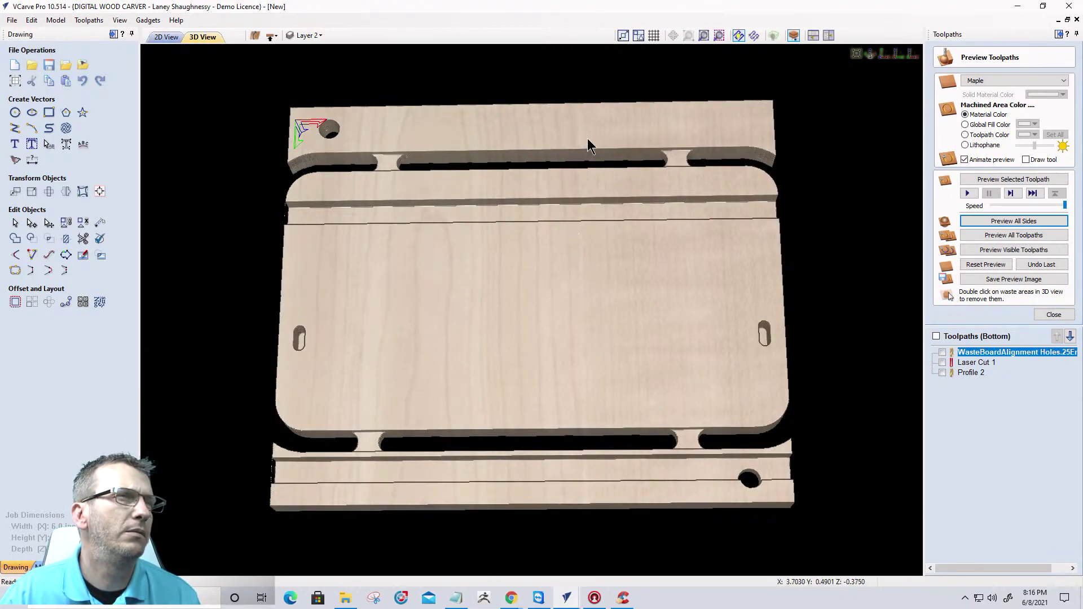
left_click_drag(482, 303, 474, 568)
left_click_drag(501, 435, 564, 162)
mouse_move(317, 218)
left_mouse_down()
mouse_move(269, 225)
mouse_move(406, 223)
mouse_move(232, 99)
left_mouse_up()
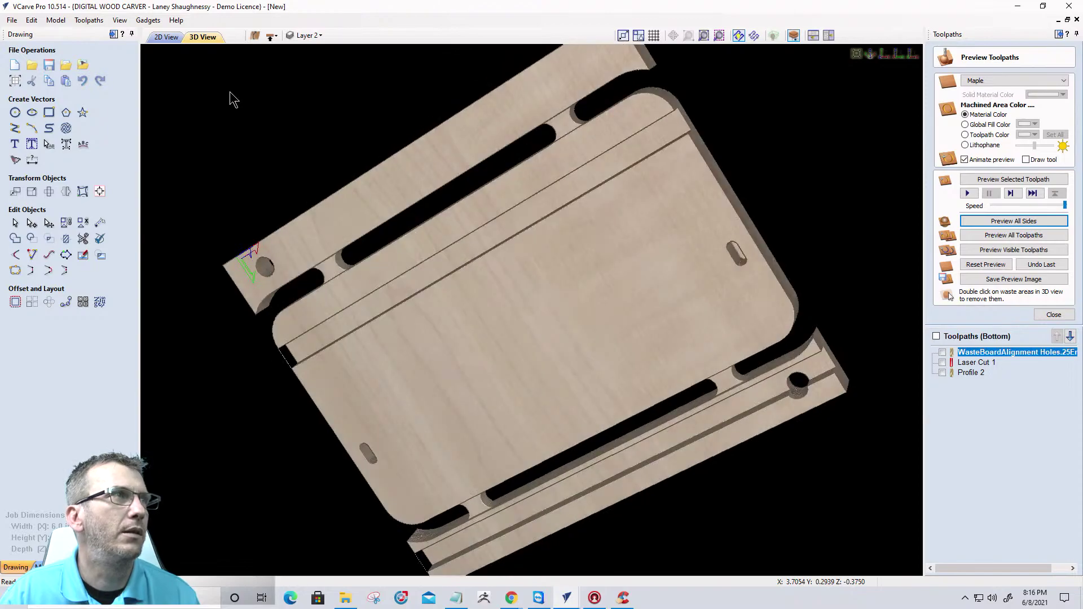
Display the top side's Pocket 1, Pocket 2 and Profile 1 toolpaths in 2D to check them against their vectors.
left_click(167, 37)
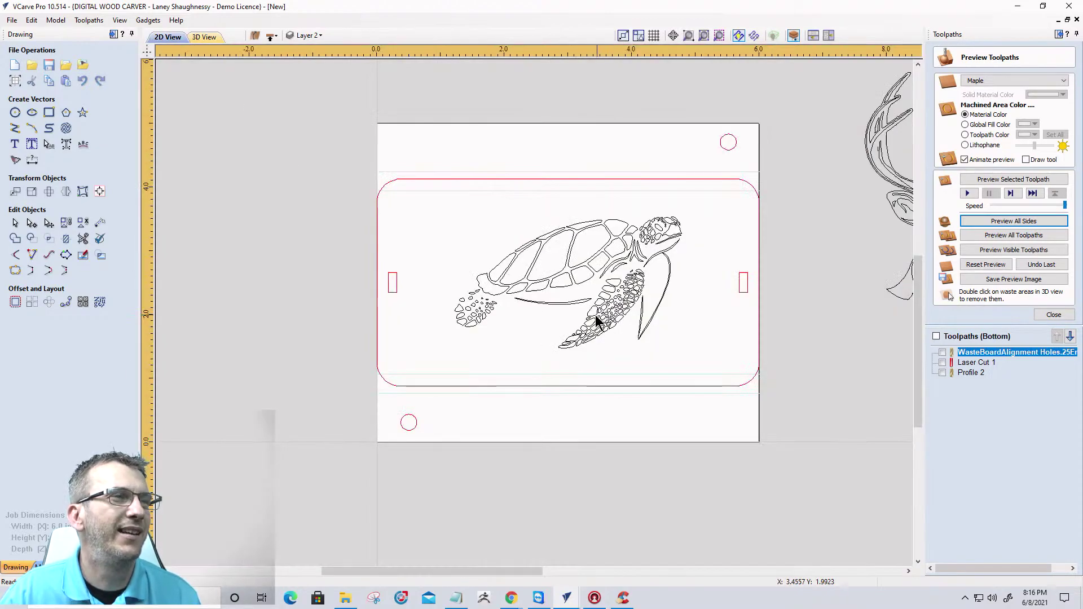
left_click(271, 37)
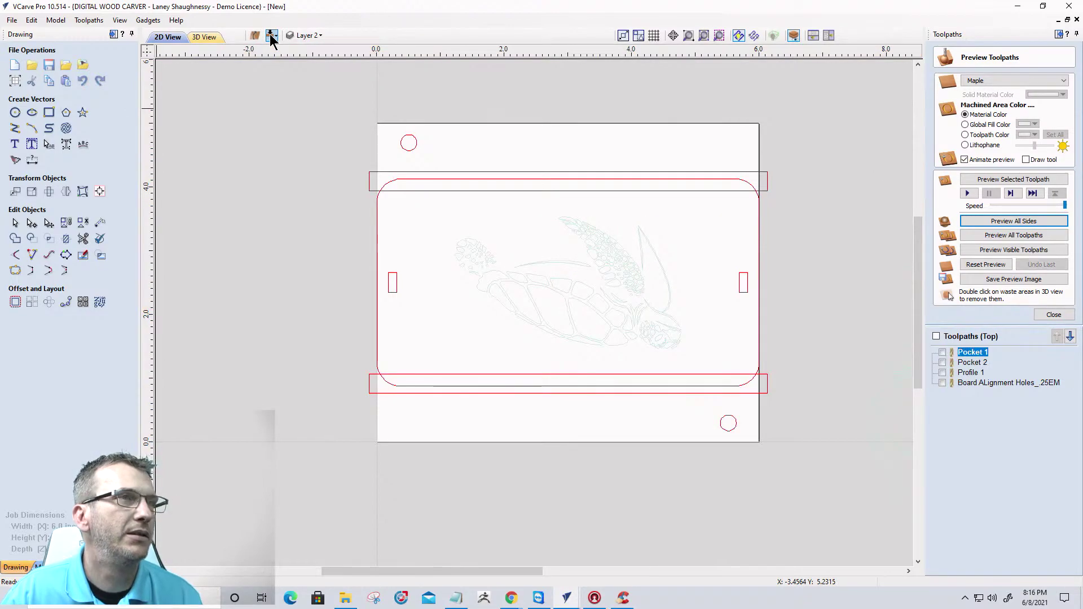
left_click(942, 352)
left_click(942, 362)
left_click(943, 372)
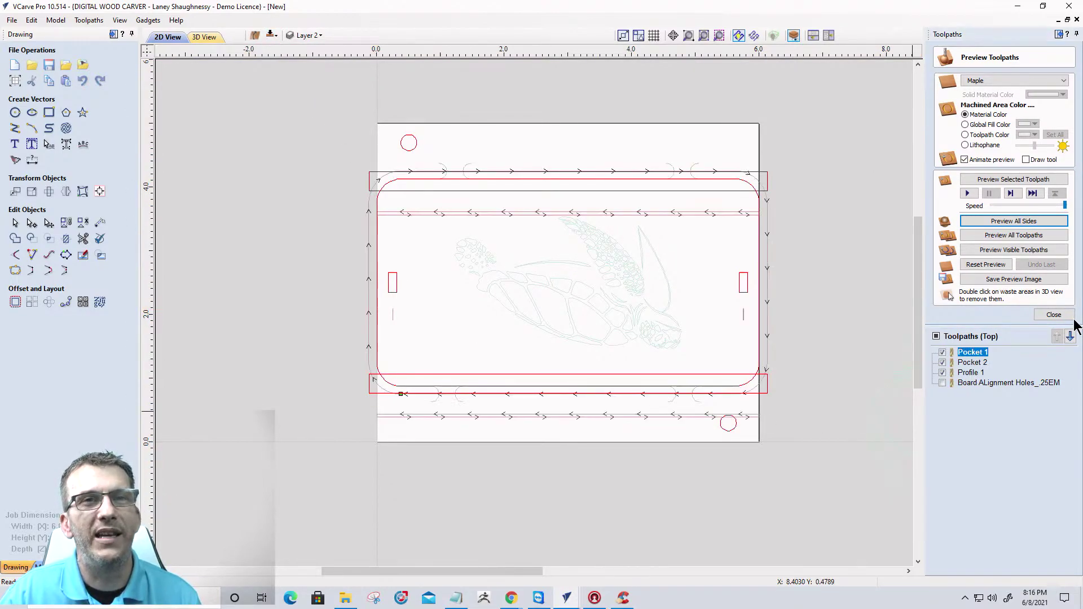
Close the toolpath preview and recalculate all toolpaths.
left_click(1053, 315)
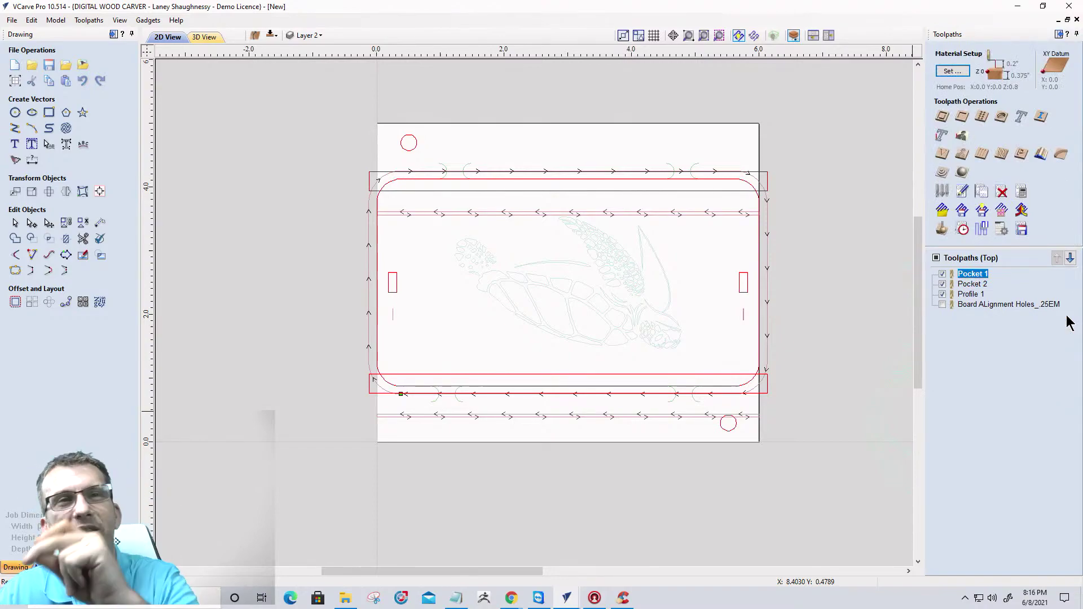
left_click(1022, 192)
left_click(1022, 192)
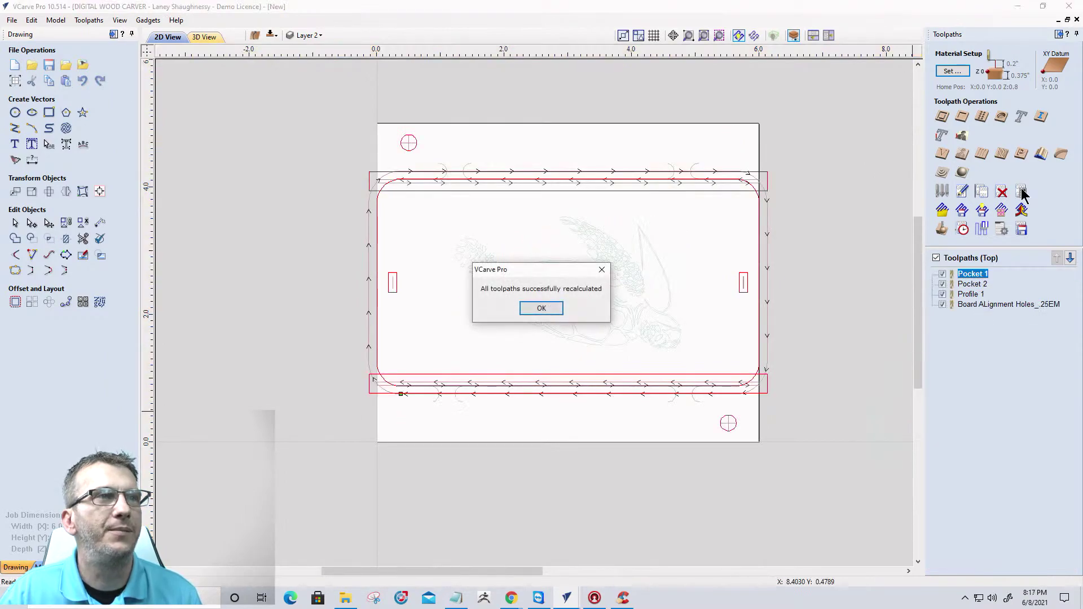
left_click(542, 309)
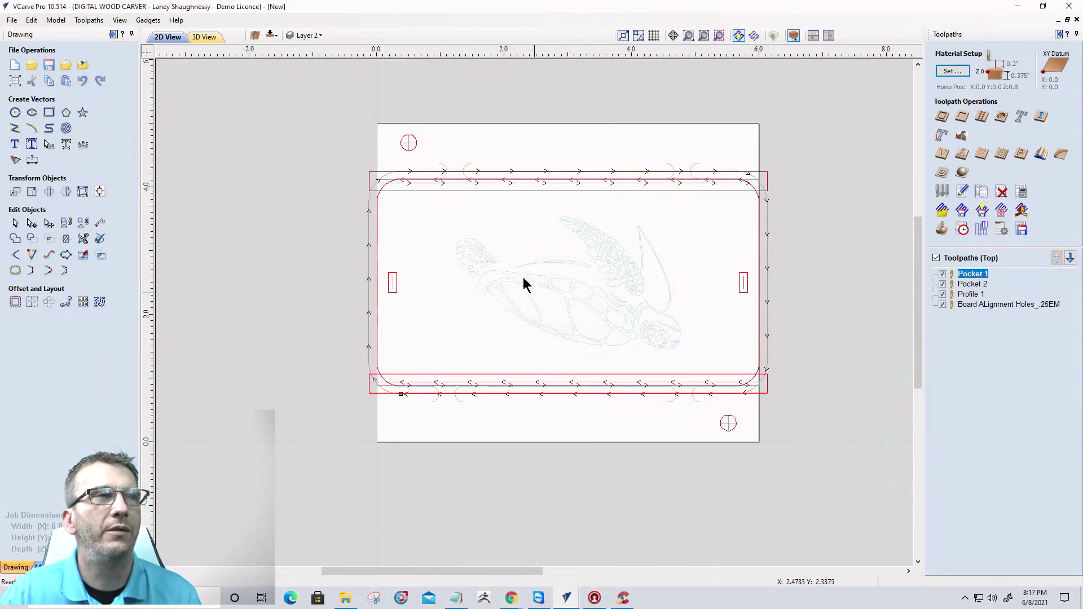
Switch to the bottom side, reset the preview and simulate the recalculated toolpaths of all sides.
left_click(272, 36)
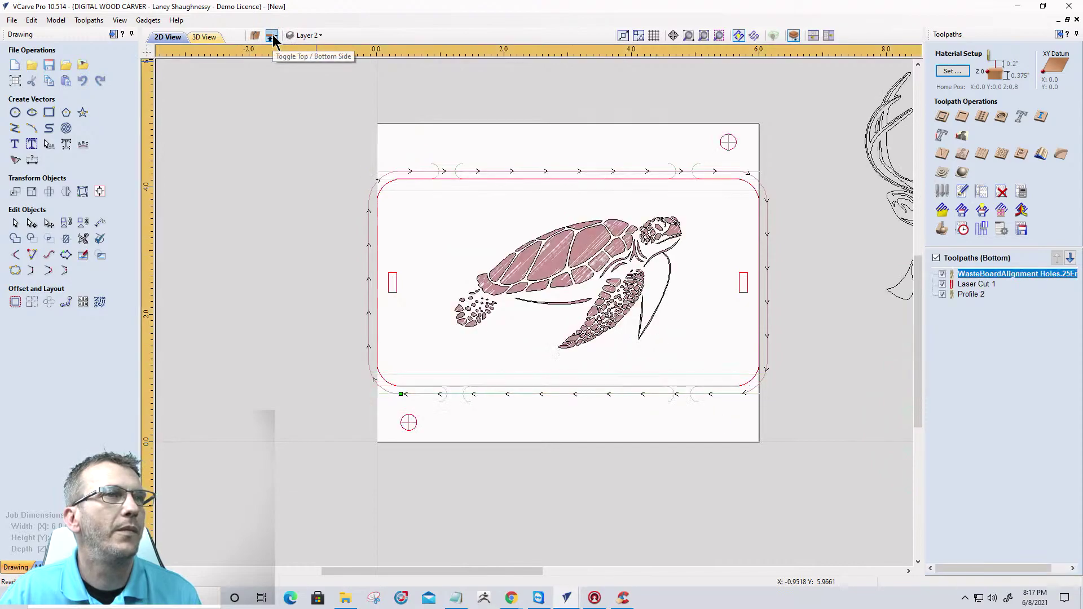
left_click(944, 232)
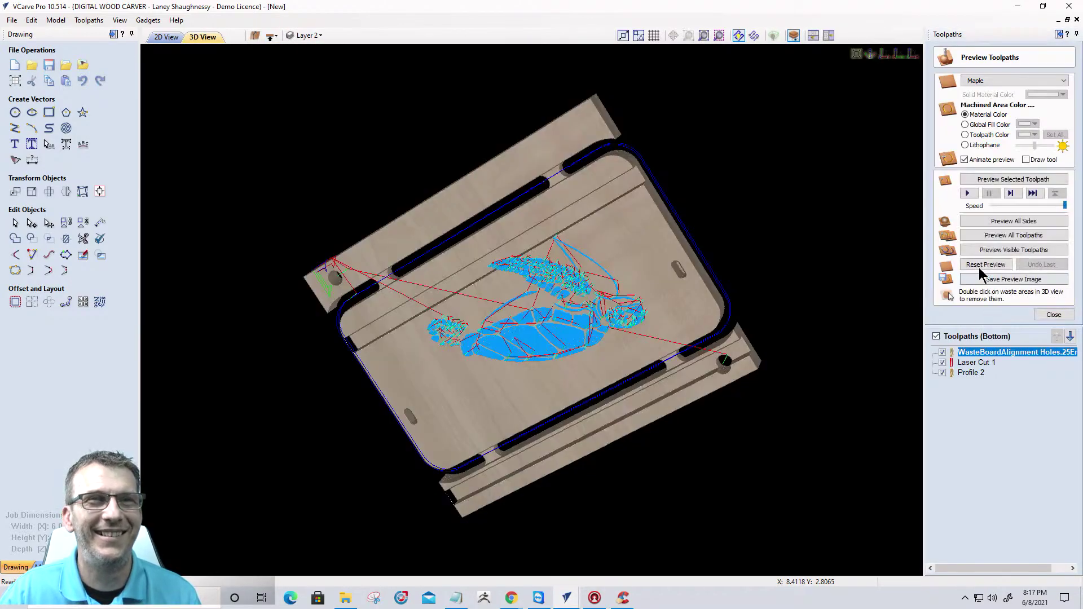
left_click(982, 264)
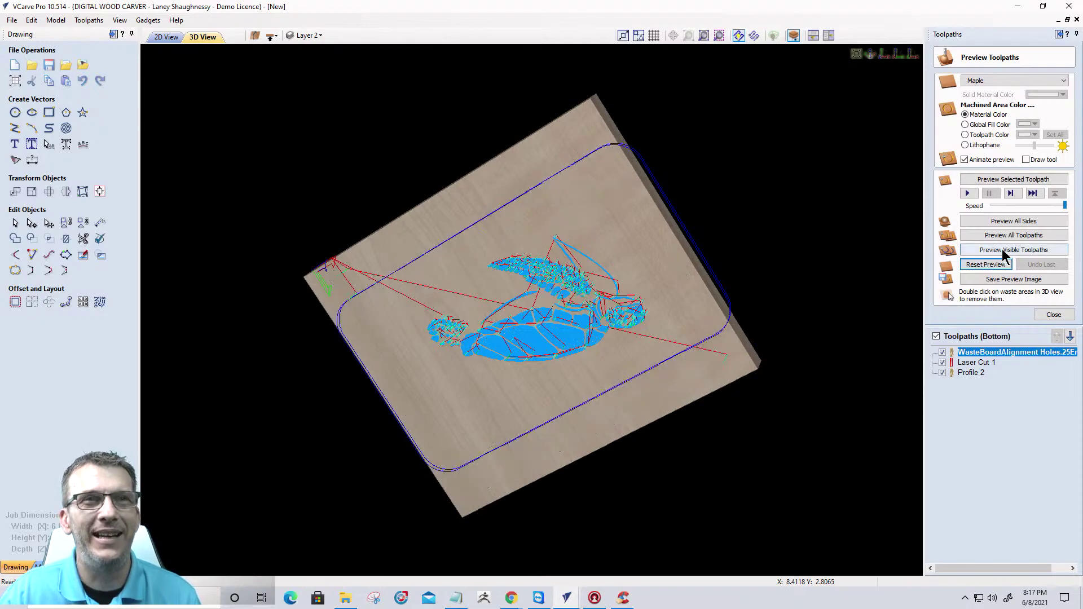
left_click(1000, 219)
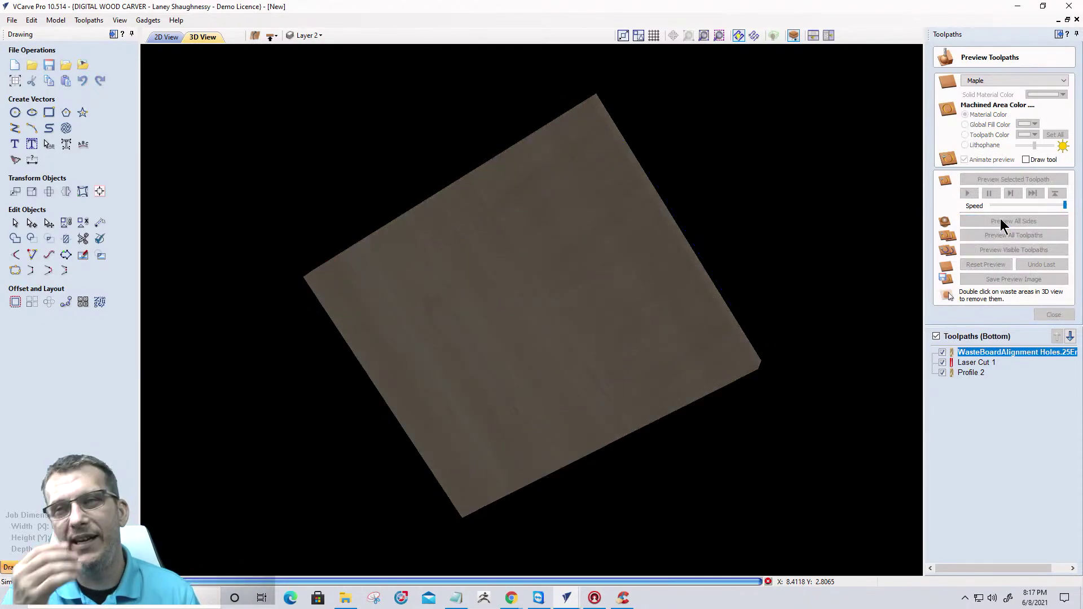
left_click(942, 363)
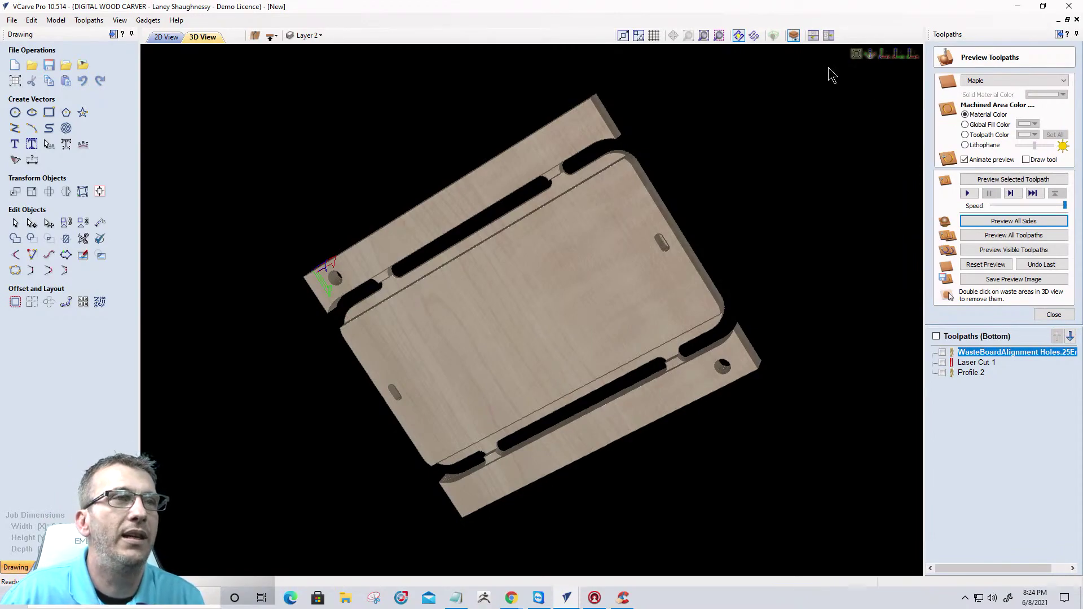
Examine the turtle engraving, the outline cuts, the holding tabs and the slots on both faces of the simulated board.
left_click_drag(525, 136, 535, 532)
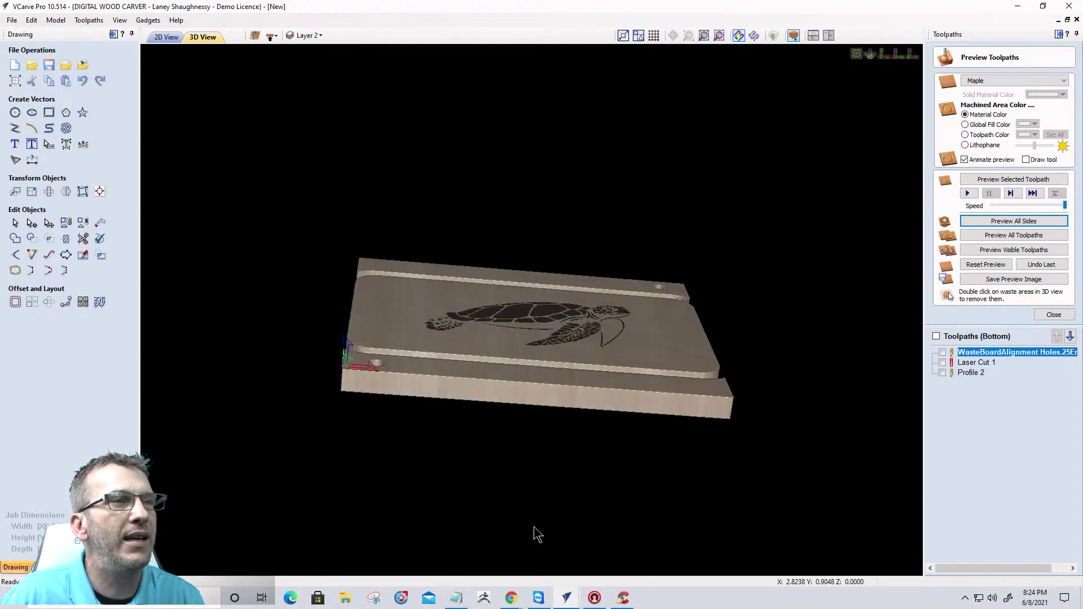
scroll(529, 359, "up", 4)
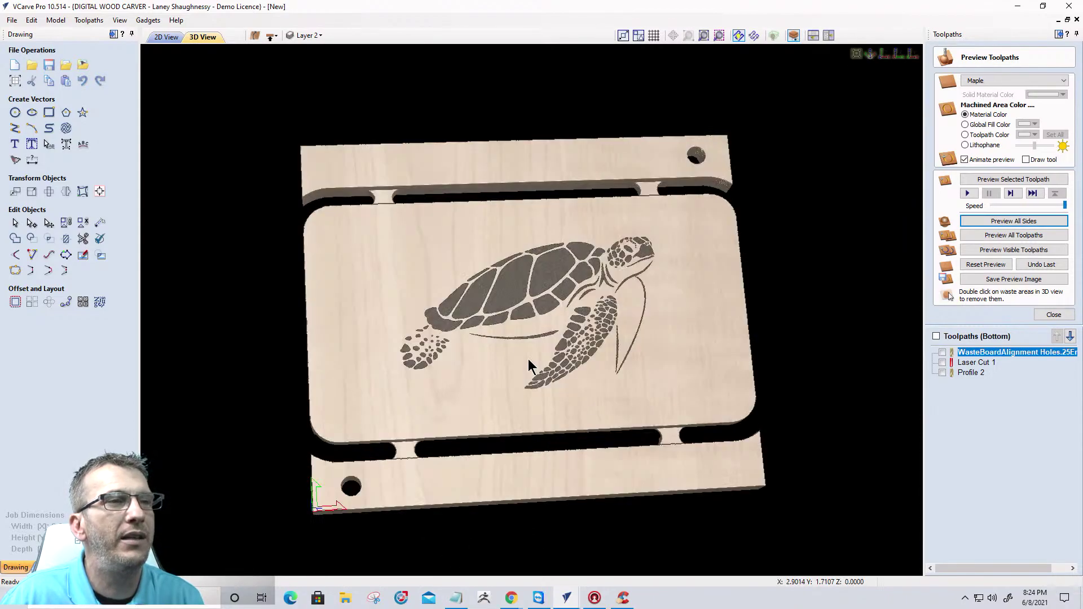
left_click_drag(548, 268, 549, 273)
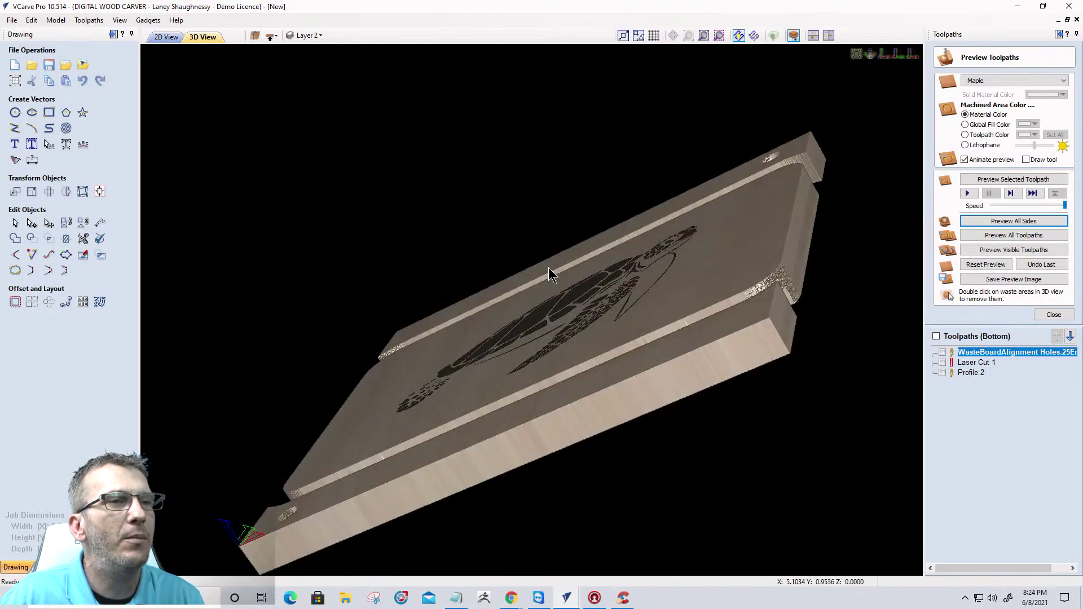
left_click_drag(694, 288, 513, 358)
scroll(693, 158, "up", 2)
left_click_drag(800, 169, 731, 269)
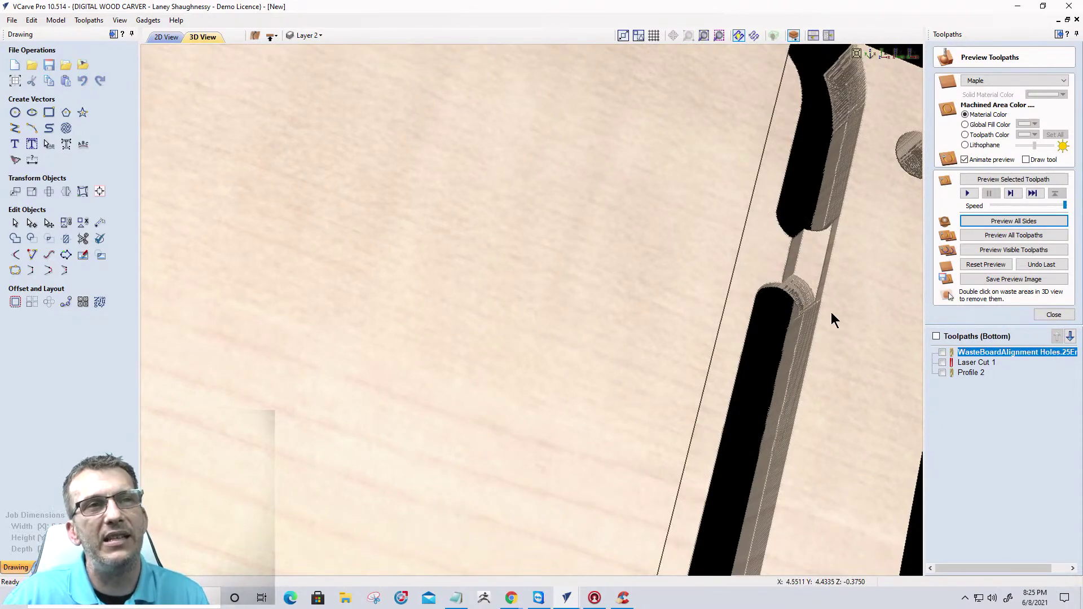
left_click_drag(914, 325, 753, 351)
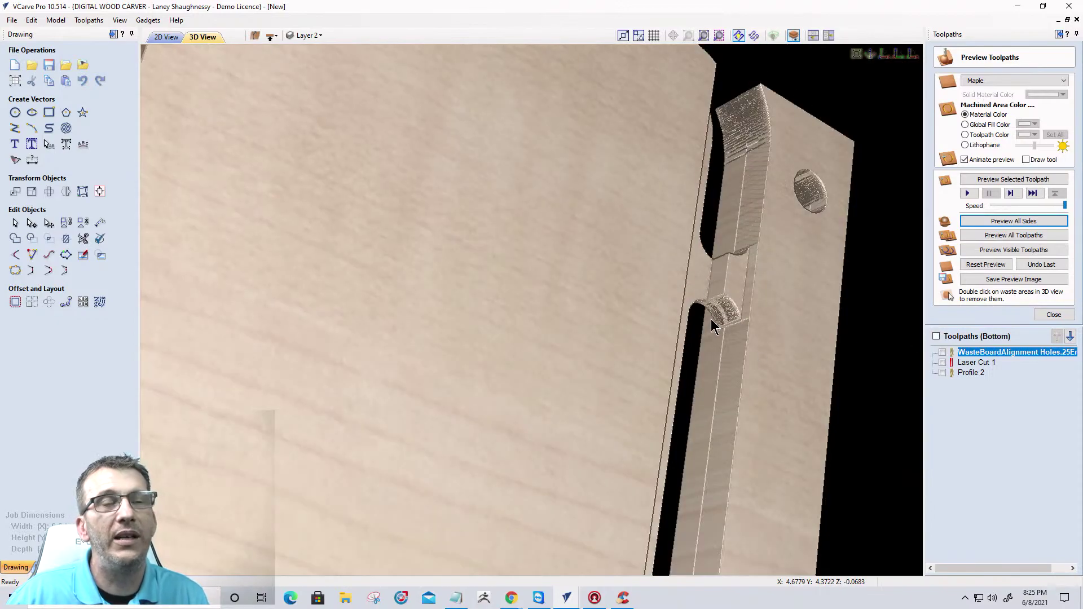
left_click_drag(737, 349, 681, 324)
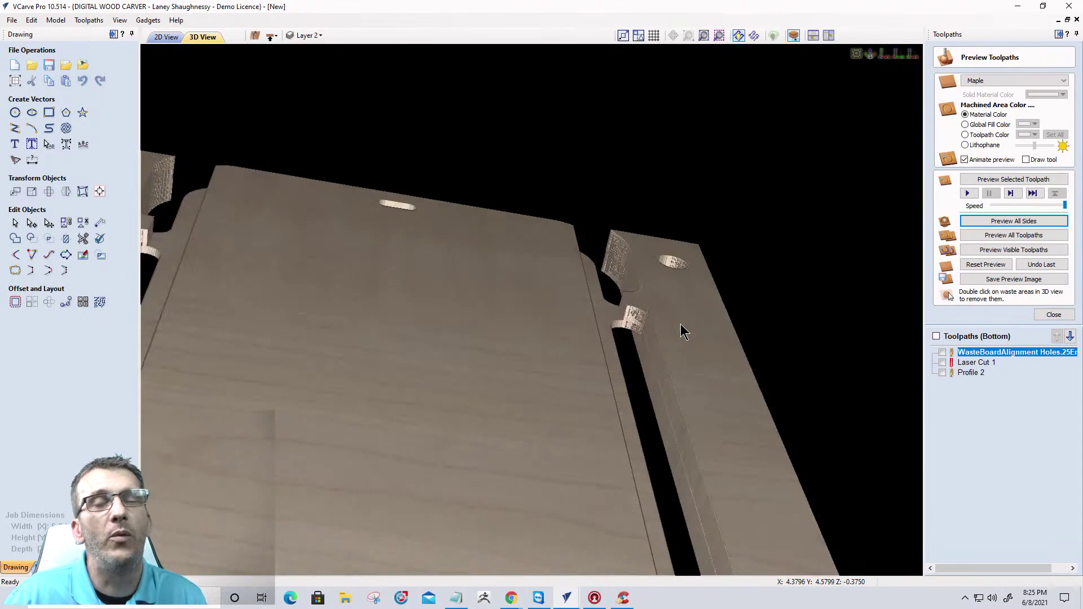
left_click_drag(502, 303, 387, 371)
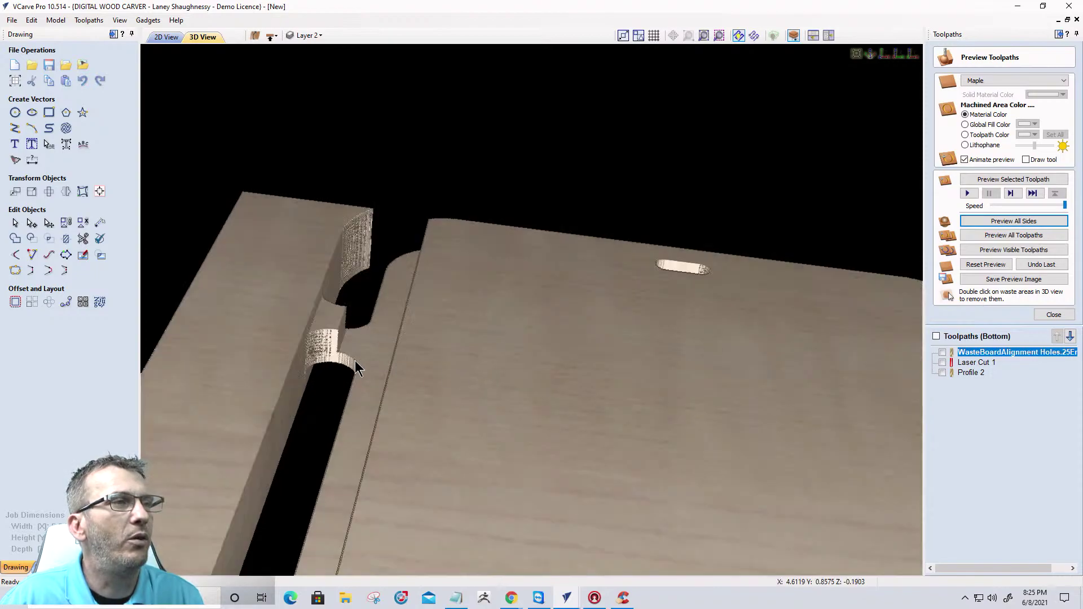
scroll(508, 252, "down", 5)
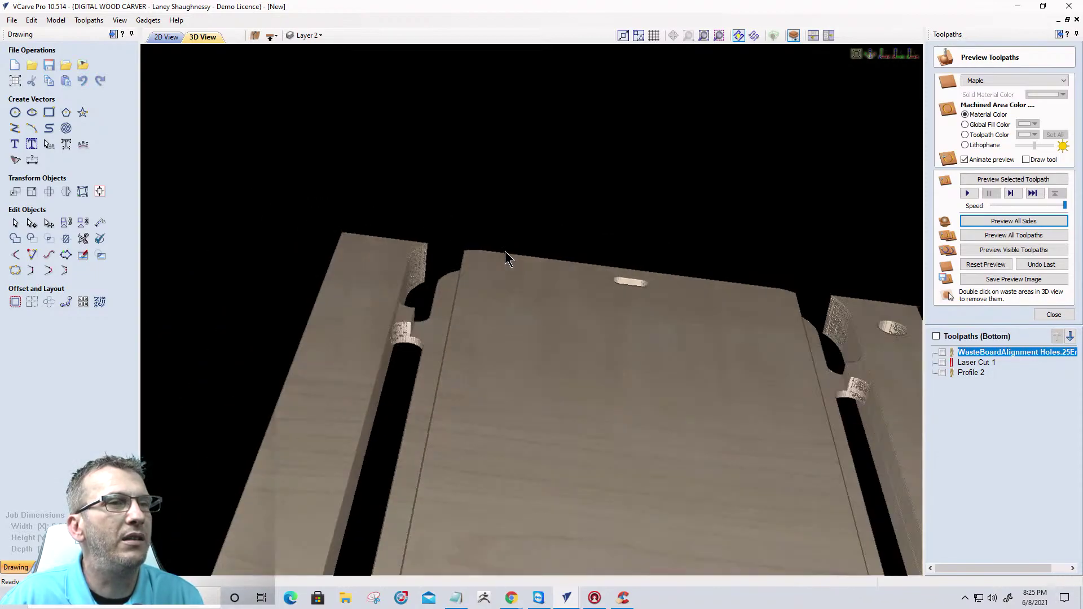
left_click_drag(506, 249, 508, 317)
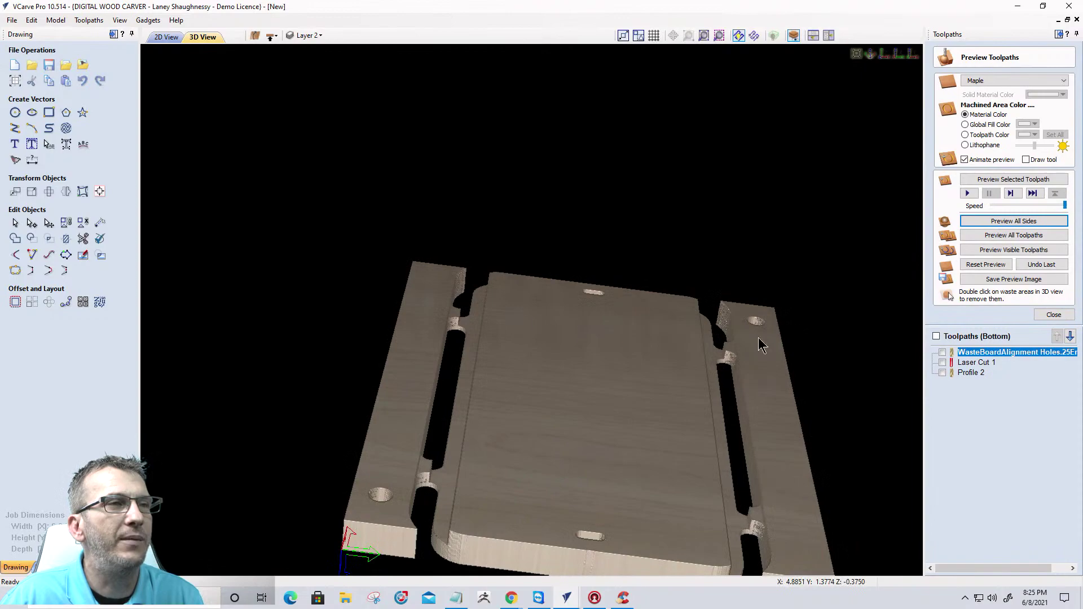
left_click_drag(694, 389, 621, 348)
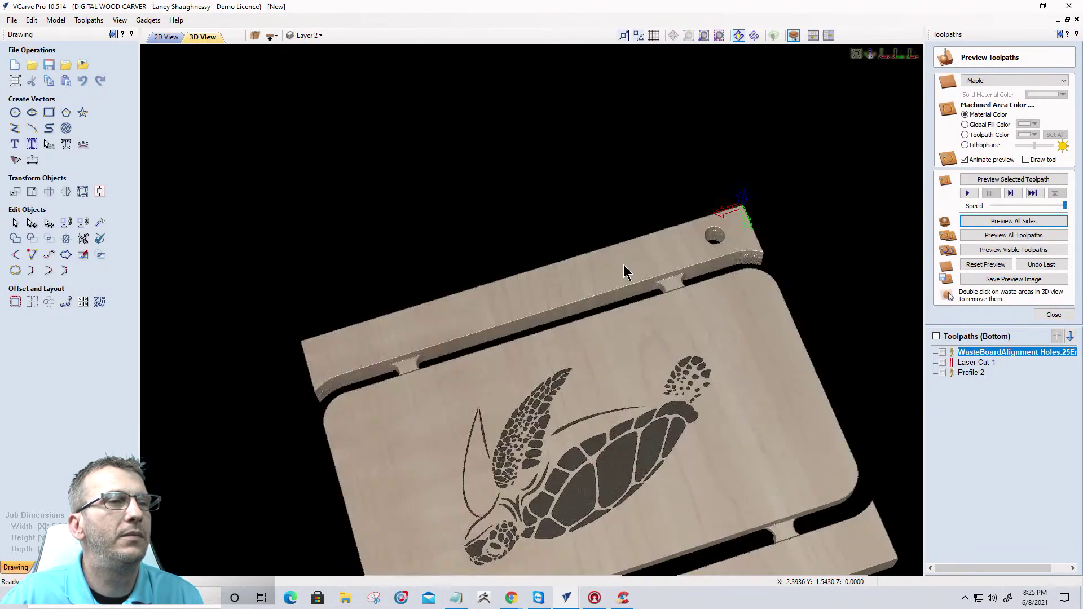
mouse_move(624, 273)
left_mouse_down()
mouse_move(672, 520)
mouse_move(665, 493)
left_mouse_up()
left_click_drag(591, 292, 600, 496)
left_click_drag(615, 383, 625, 296)
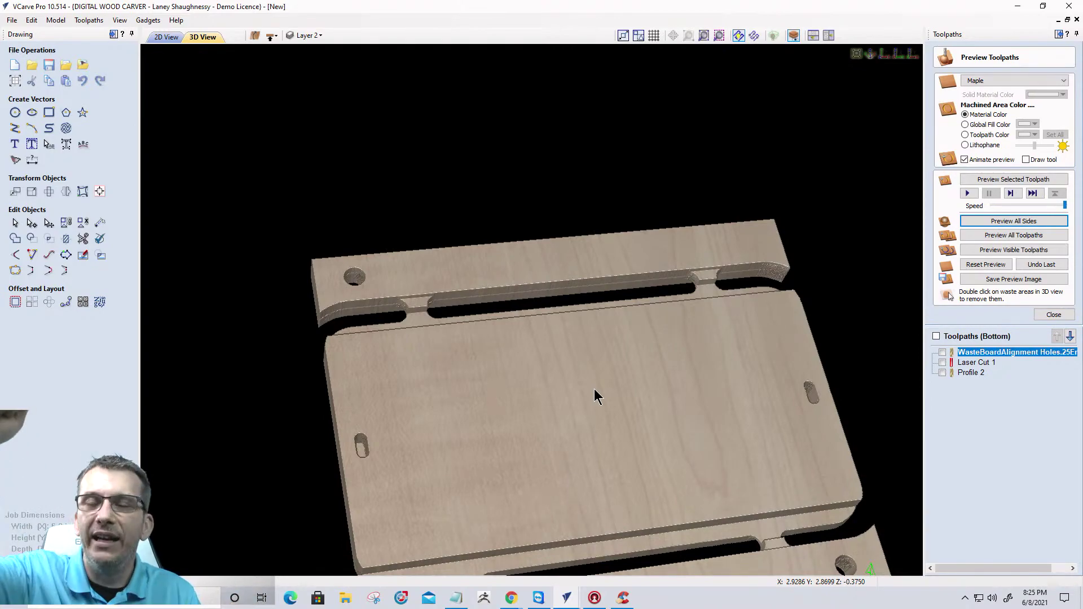
Examine both faces of the simulated board, including the turtle engraving, registration holes, slots and holding tabs.
left_click_drag(685, 337, 721, 328)
scroll(758, 375, "up", 5)
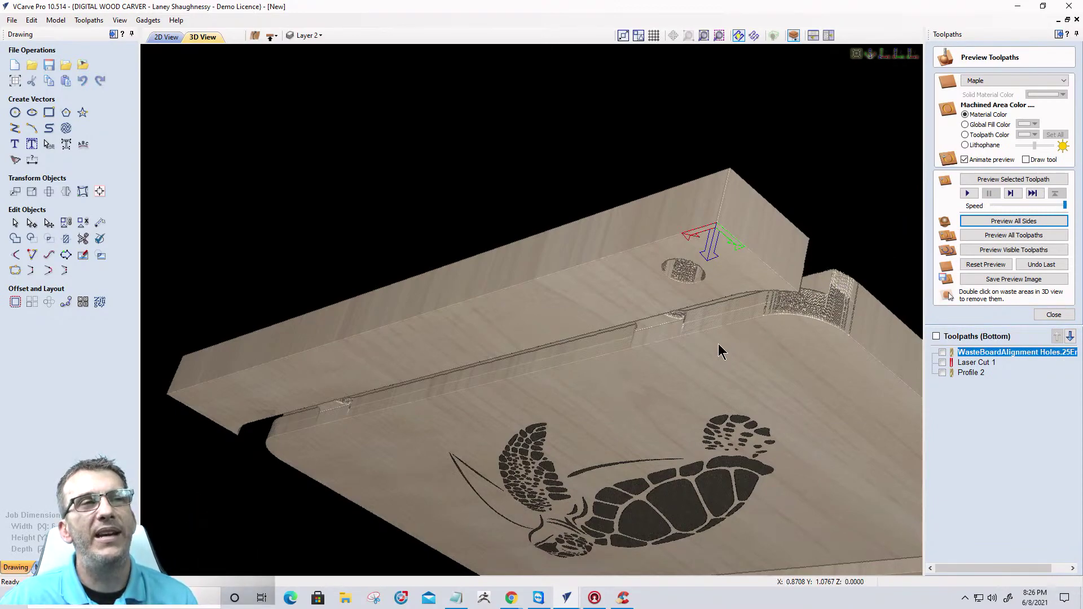
left_click_drag(646, 335, 692, 452)
scroll(646, 411, "down", 3)
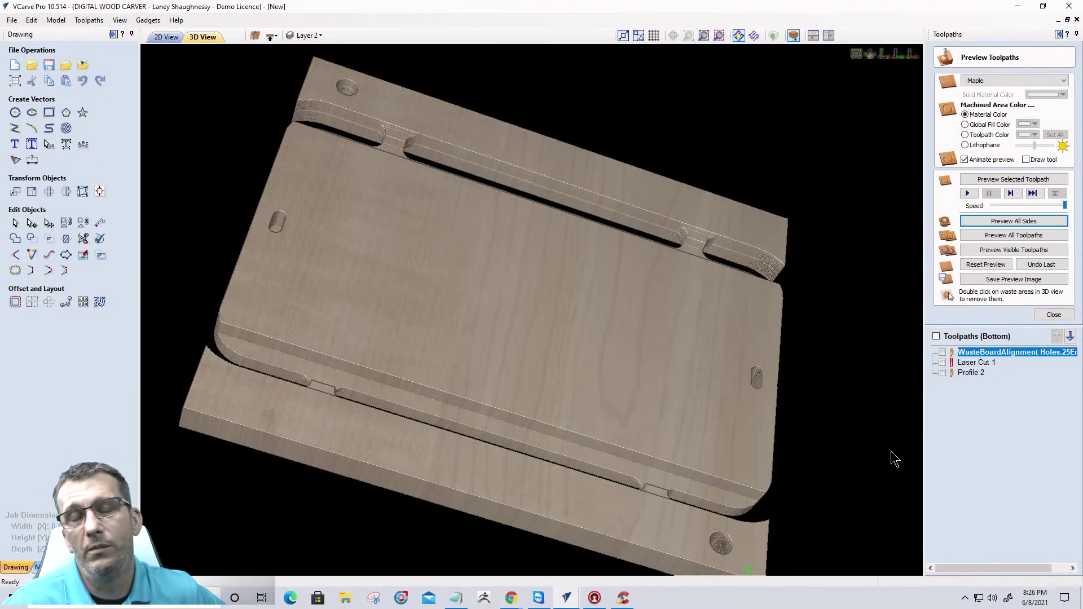
left_click_drag(776, 459, 735, 367)
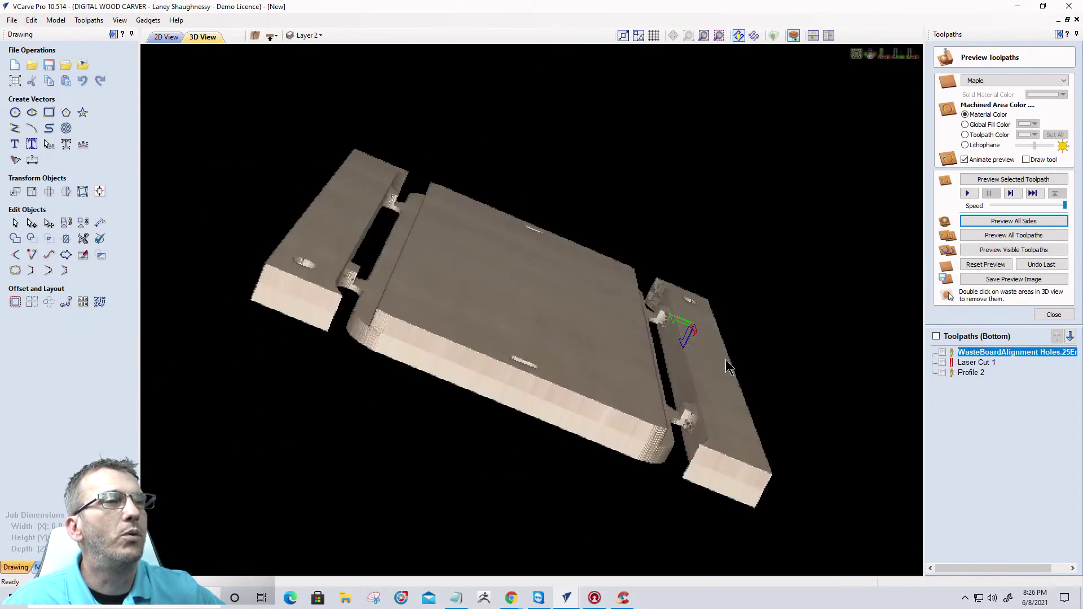
left_click_drag(377, 360, 364, 432)
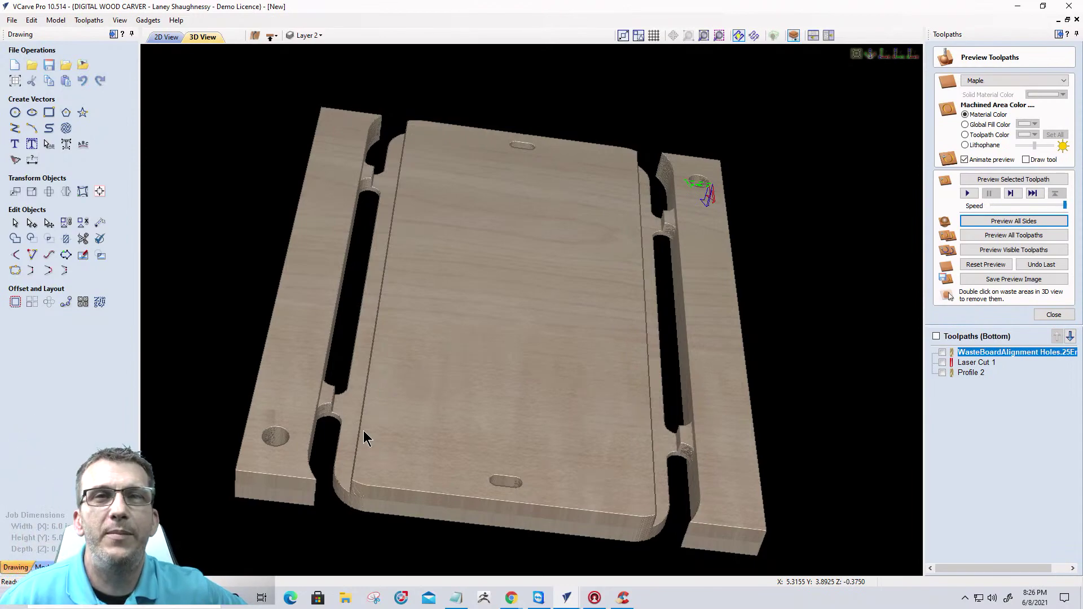
left_click_drag(313, 237, 830, 379)
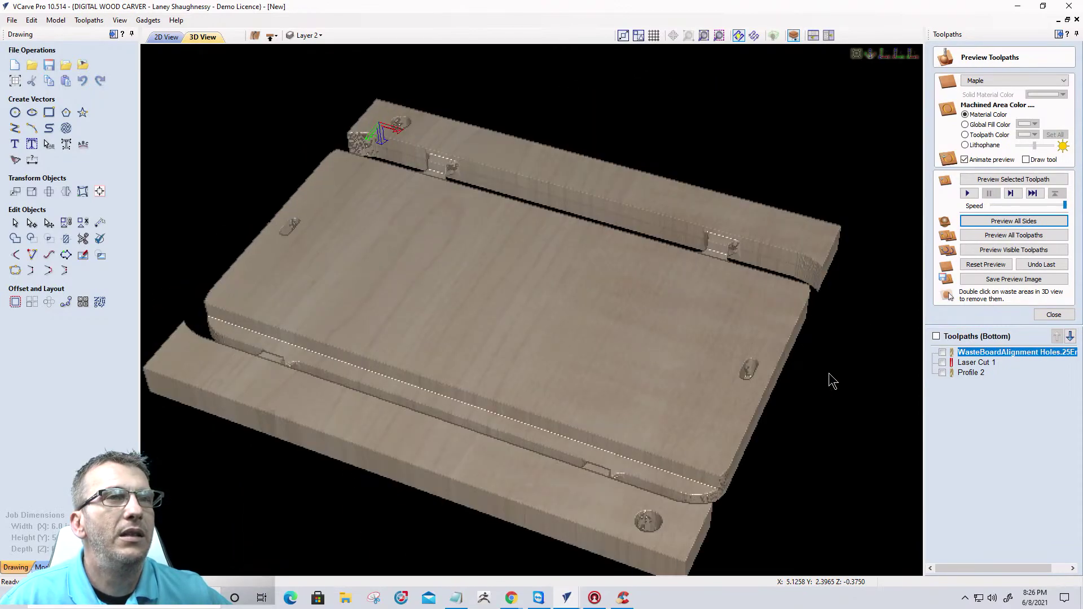
In the 2D view, move the turtle artwork off the board to an empty area beside it.
left_click(168, 37)
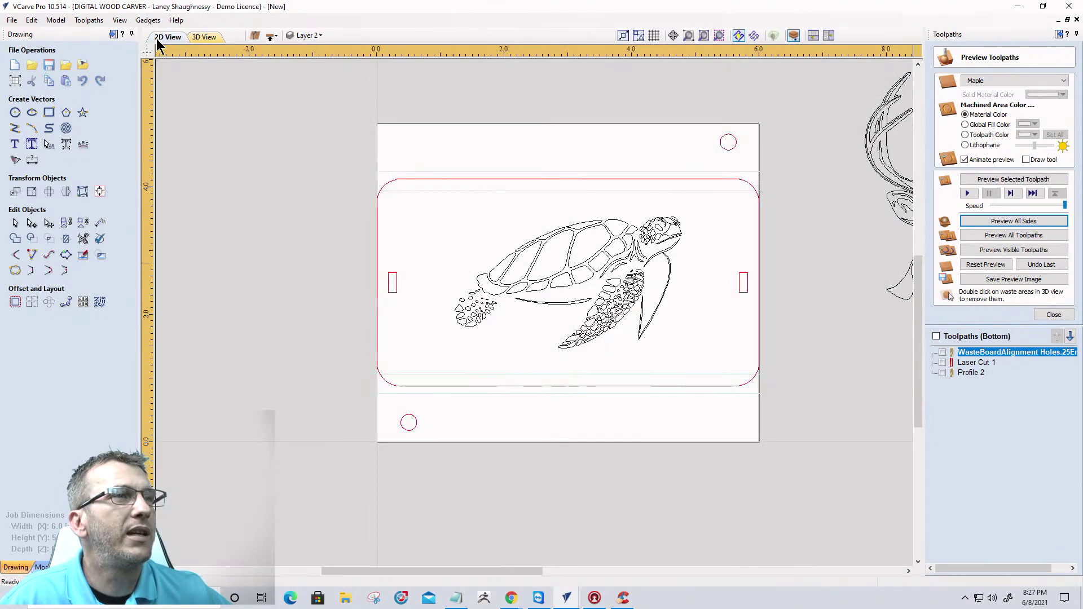
scroll(608, 282, "down", 3)
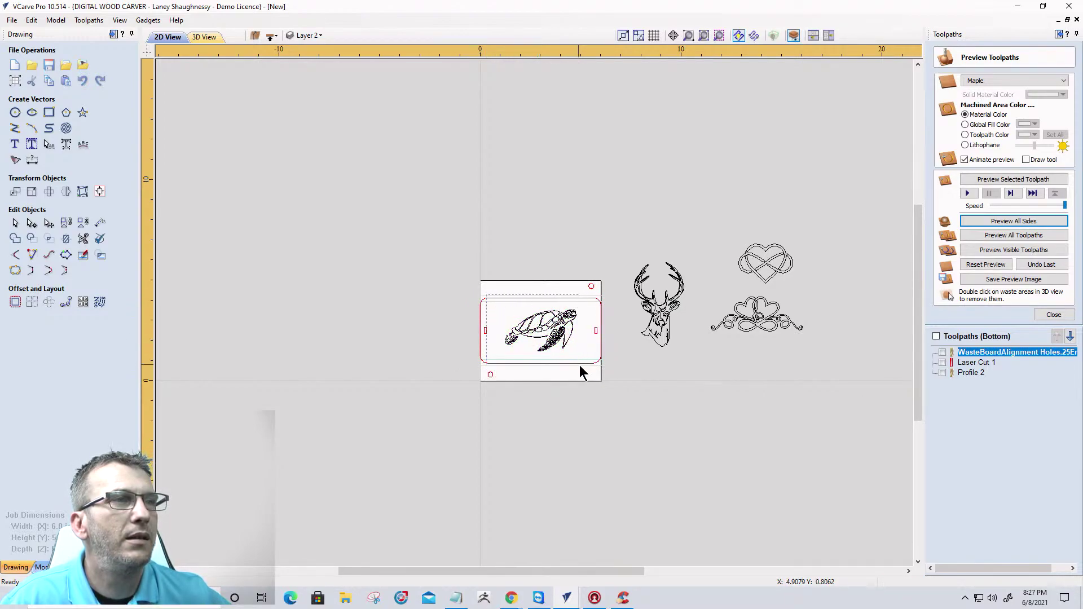
left_click(562, 333)
left_click_drag(561, 317, 720, 211)
Move the deer head artwork from beside the board onto the middle of the tray outline.
left_click(658, 344)
scroll(641, 327, "up", 5)
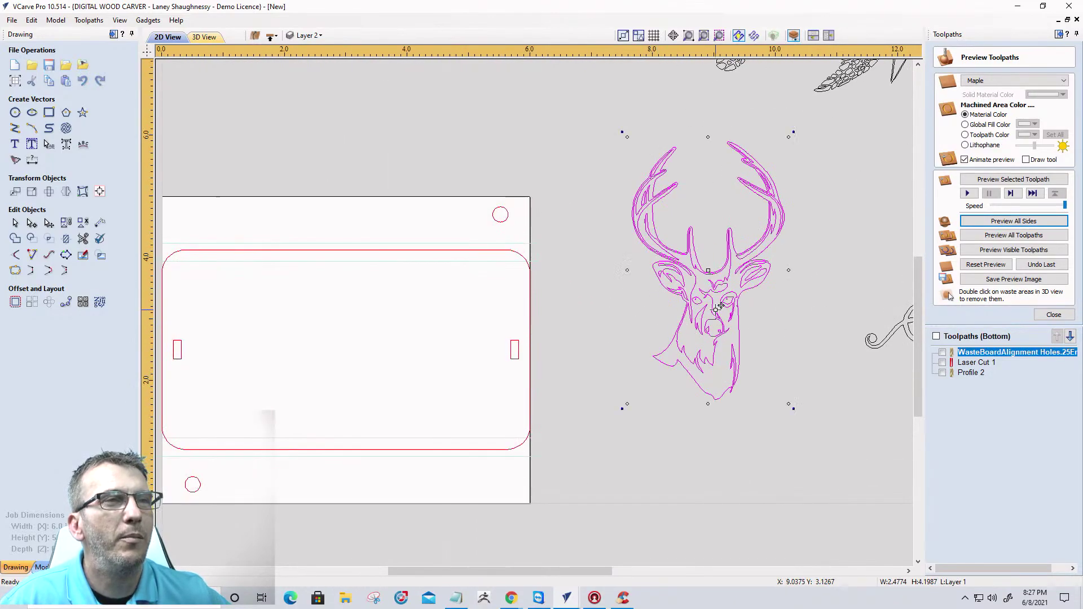
scroll(720, 305, "down", 4)
left_click_drag(732, 298, 582, 320)
scroll(610, 355, "up", 4)
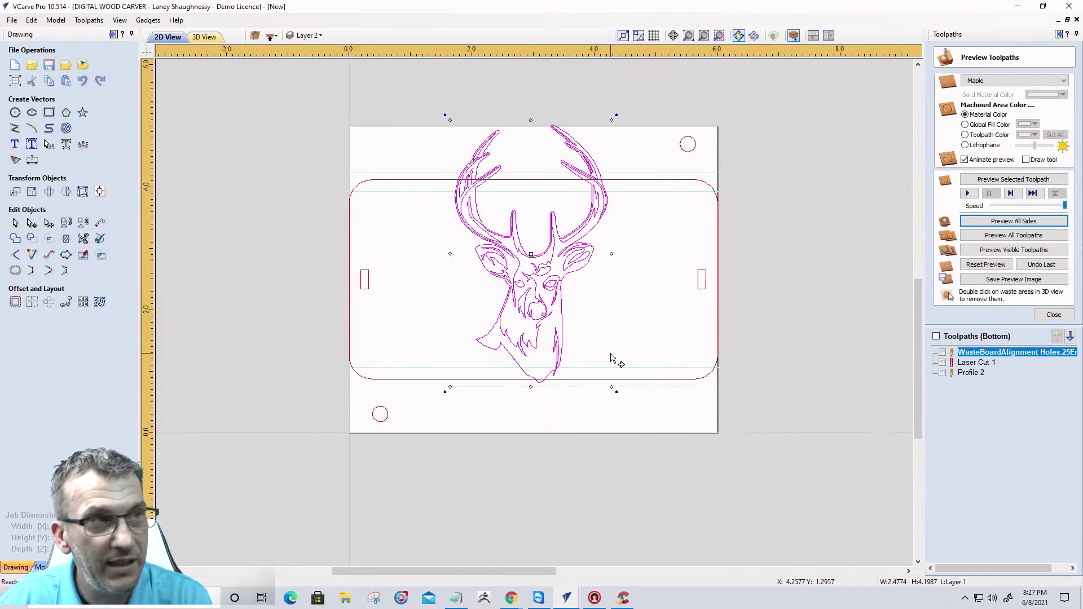
Rotate the deer head 90 degrees counter-clockwise in two 45-degree turns so it lies lengthwise on the tray.
type("r45")
key("Return")
type("r45")
key("Return")
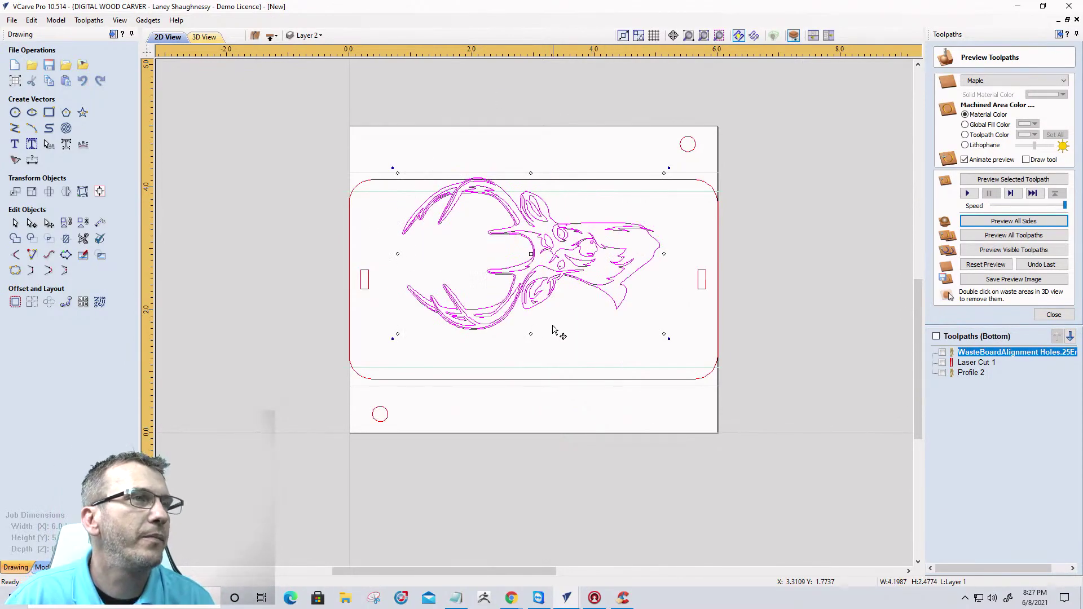
Center the deer head both horizontally and vertically inside the rounded tray outline, and deselect both.
left_click(524, 380, "shift")
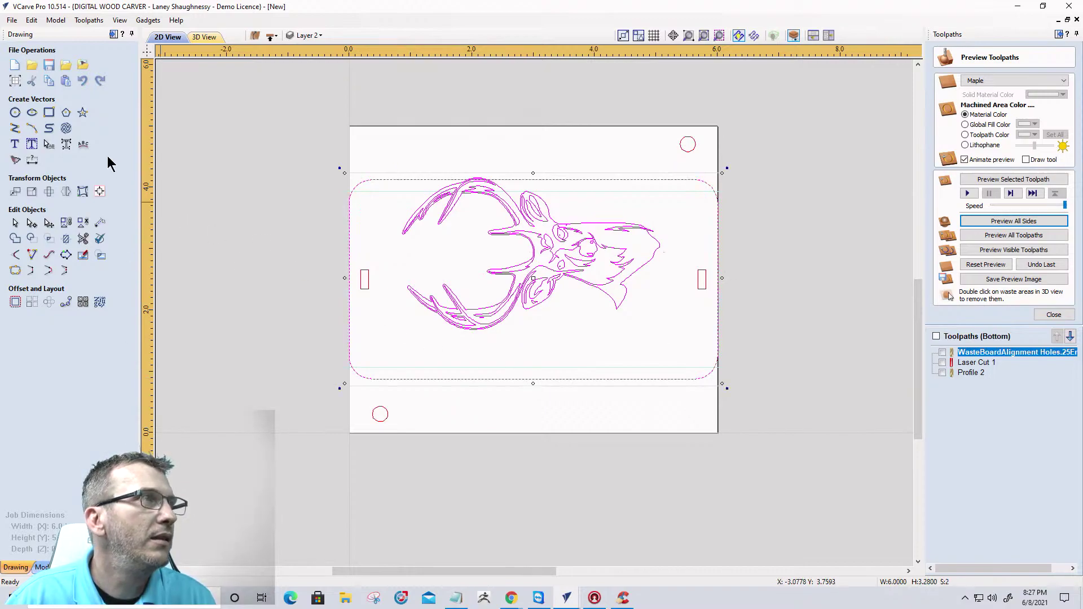
left_click(99, 193)
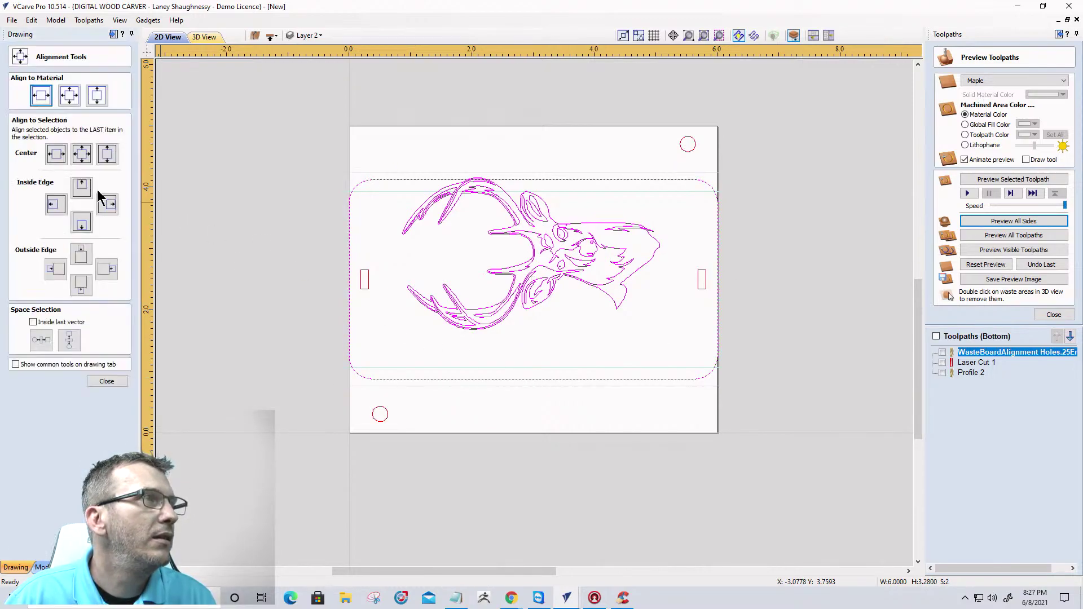
left_click(81, 151)
left_click(209, 342)
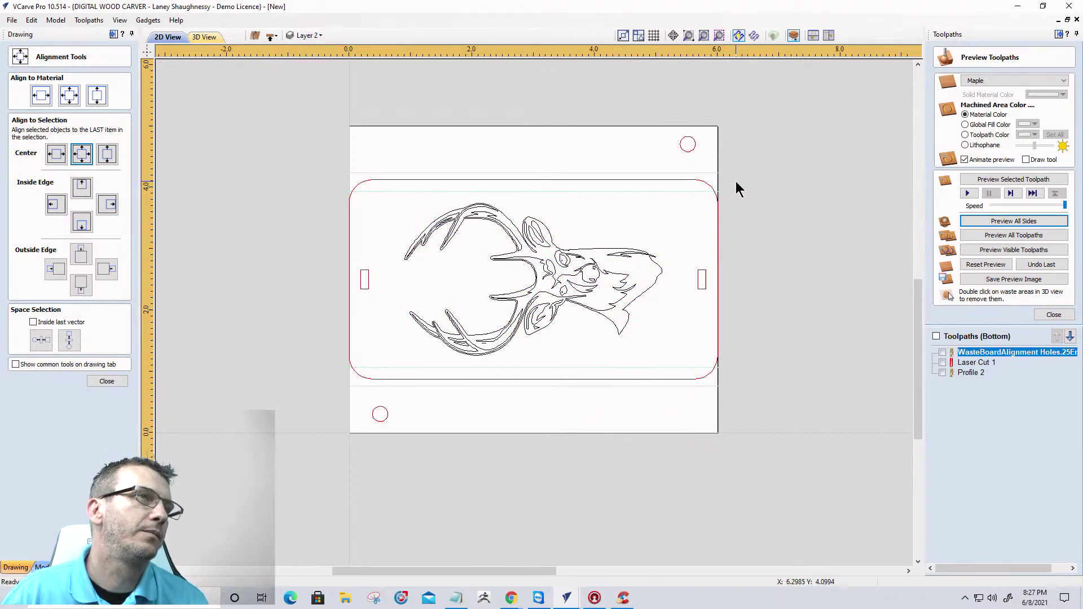
Recalculate the Laser Cut 1 hatch fill toolpath using the deer head vectors, and simulate the toolpaths of all sides.
double_click(968, 367)
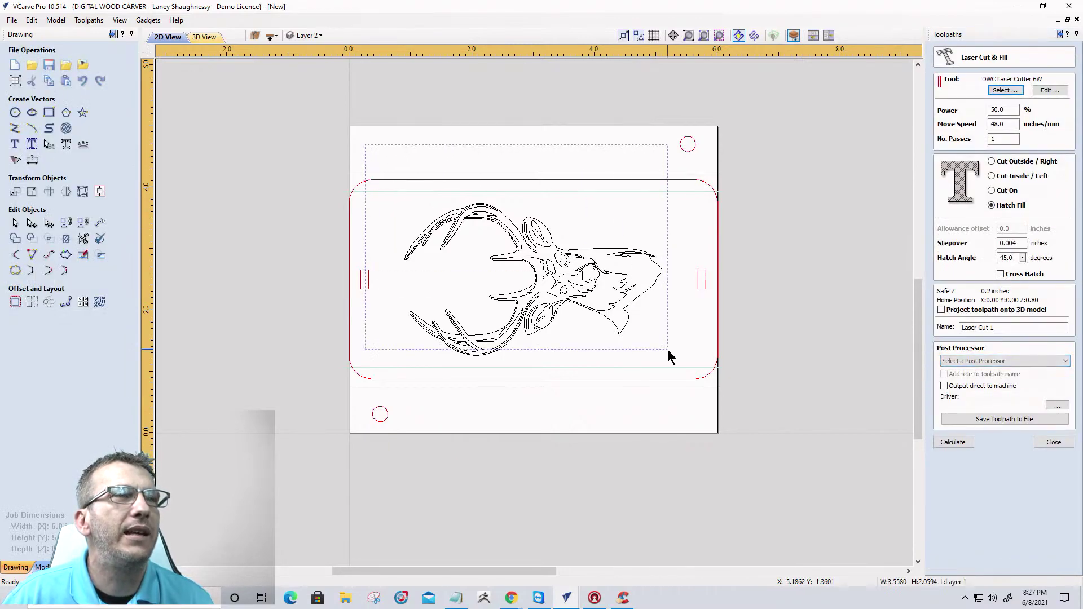
scroll(552, 316, "up", 1)
scroll(552, 316, "up", 4)
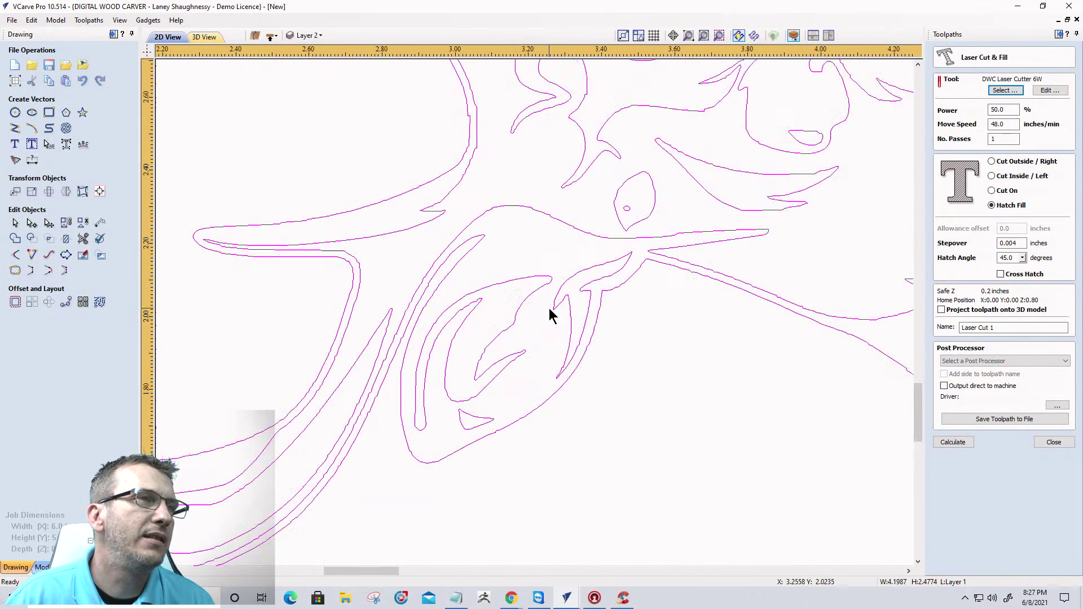
scroll(552, 316, "down", 4)
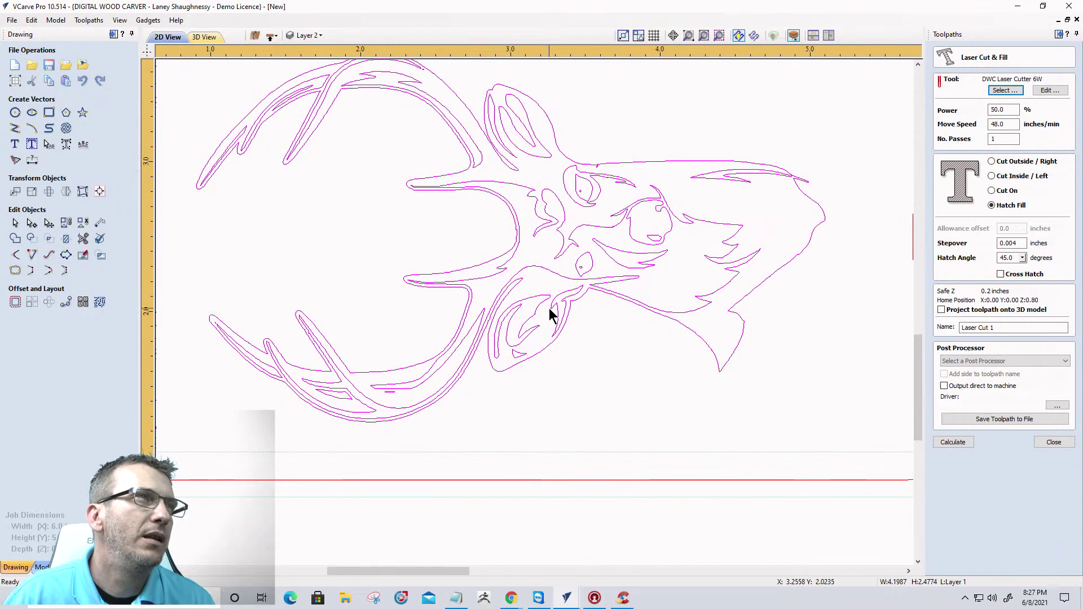
scroll(558, 142, "up", 5)
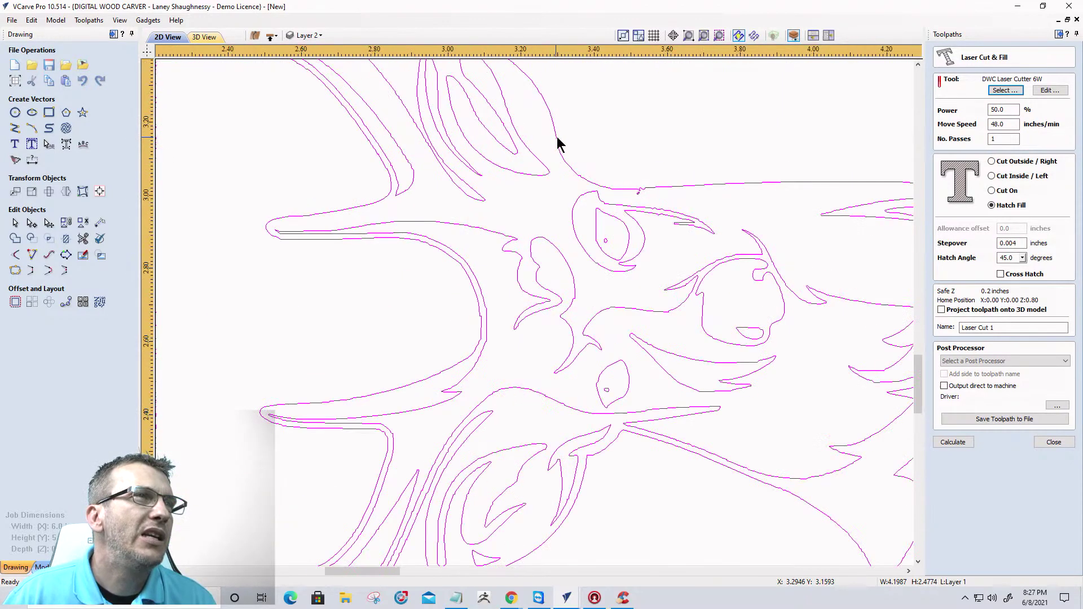
scroll(595, 298, "down", 4)
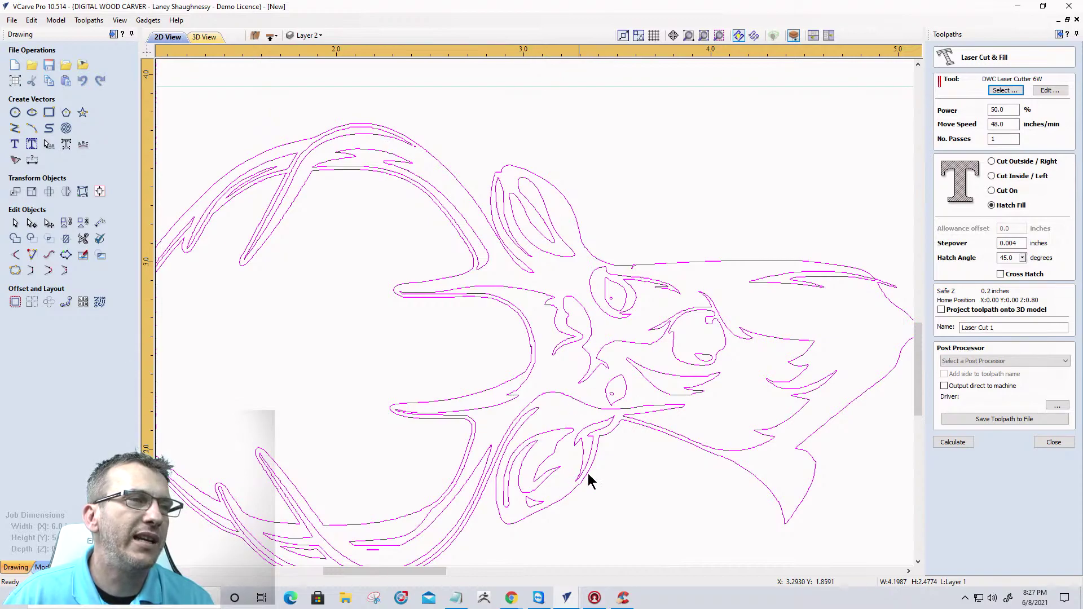
scroll(627, 294, "down", 1)
scroll(627, 293, "down", 2)
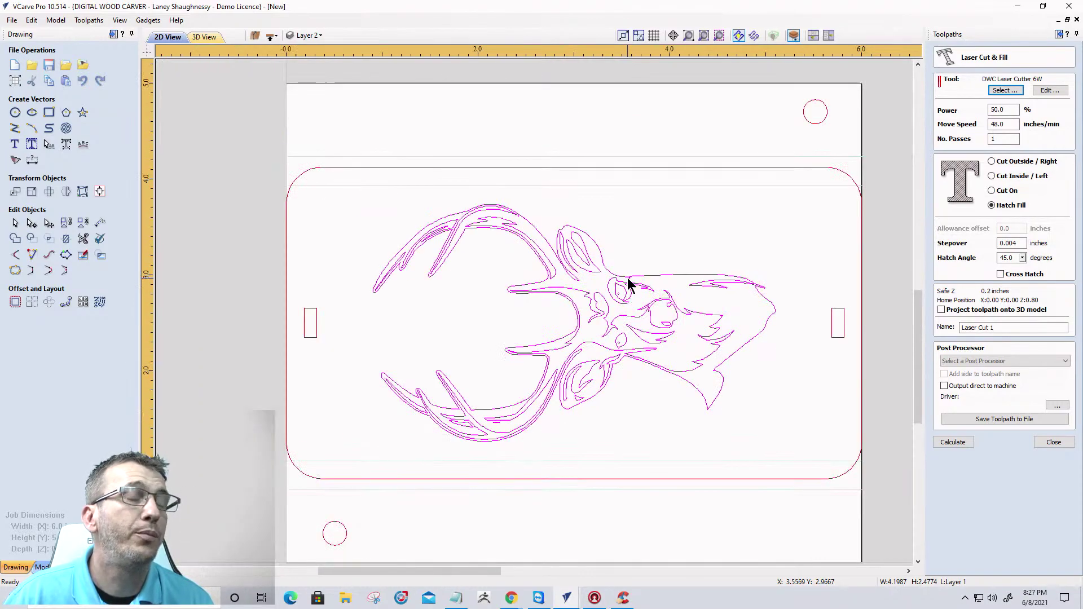
left_click(950, 445)
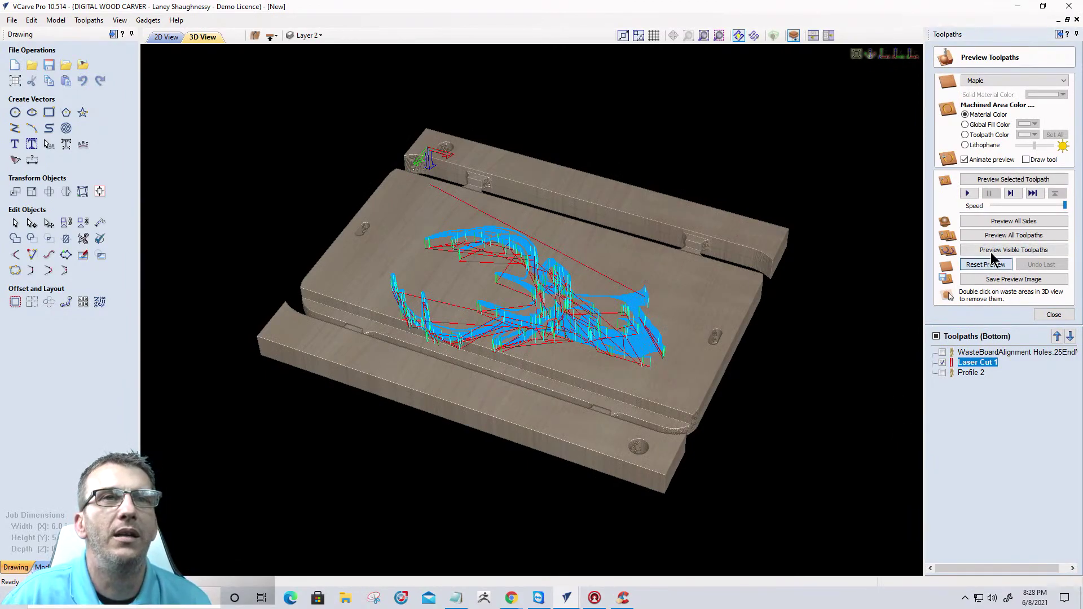
left_click(996, 222)
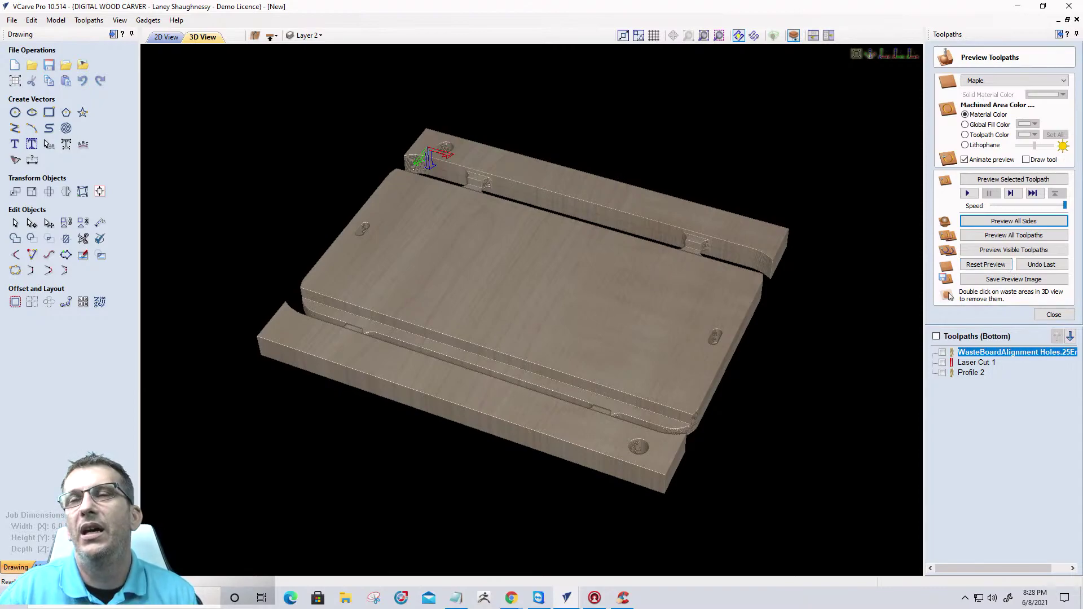
left_click(511, 598)
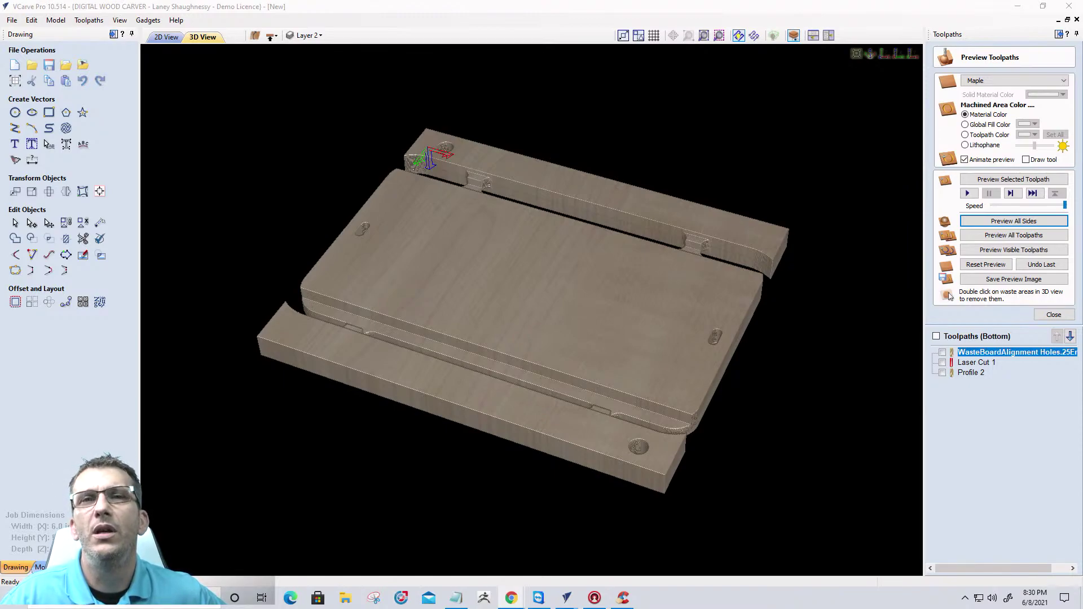
Examine the simulated board's slotted face and edge cuts, and turn it over to the deer engraving.
left_click_drag(667, 406, 665, 411)
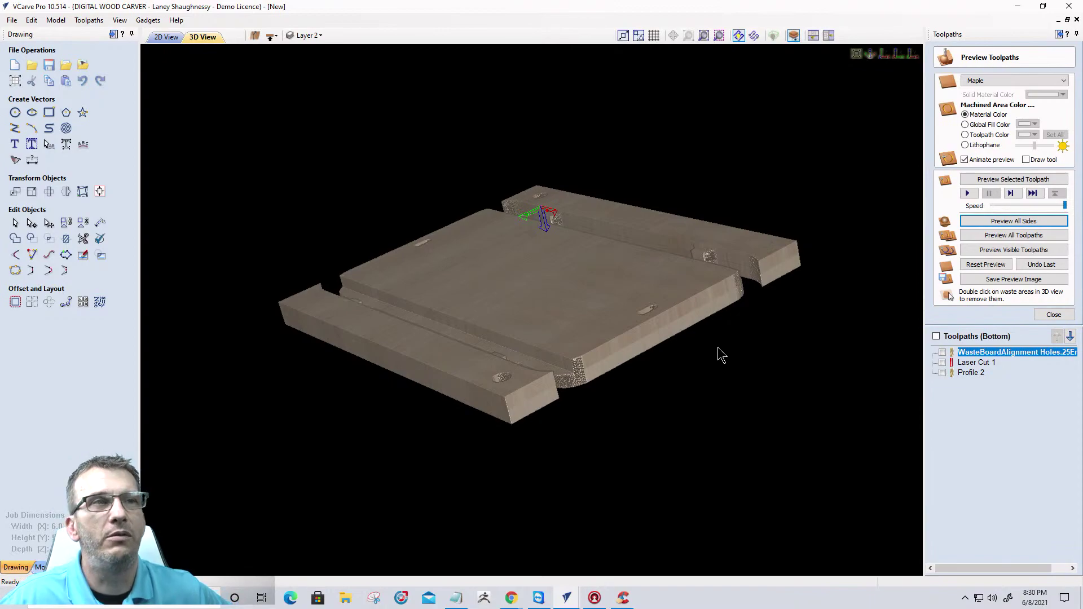
left_click_drag(631, 295, 455, 408)
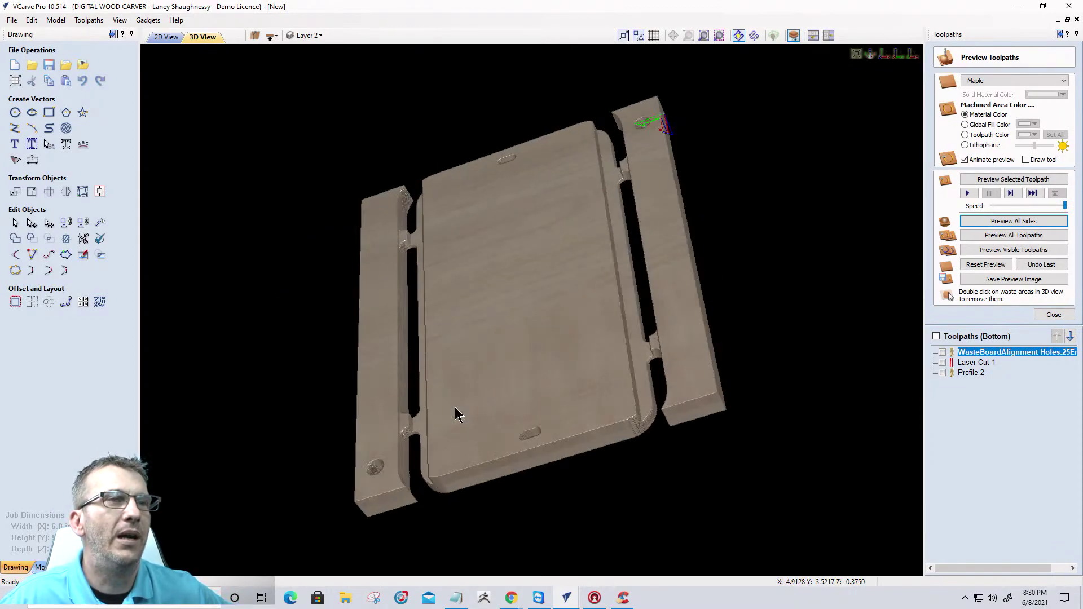
left_click_drag(603, 256, 704, 254)
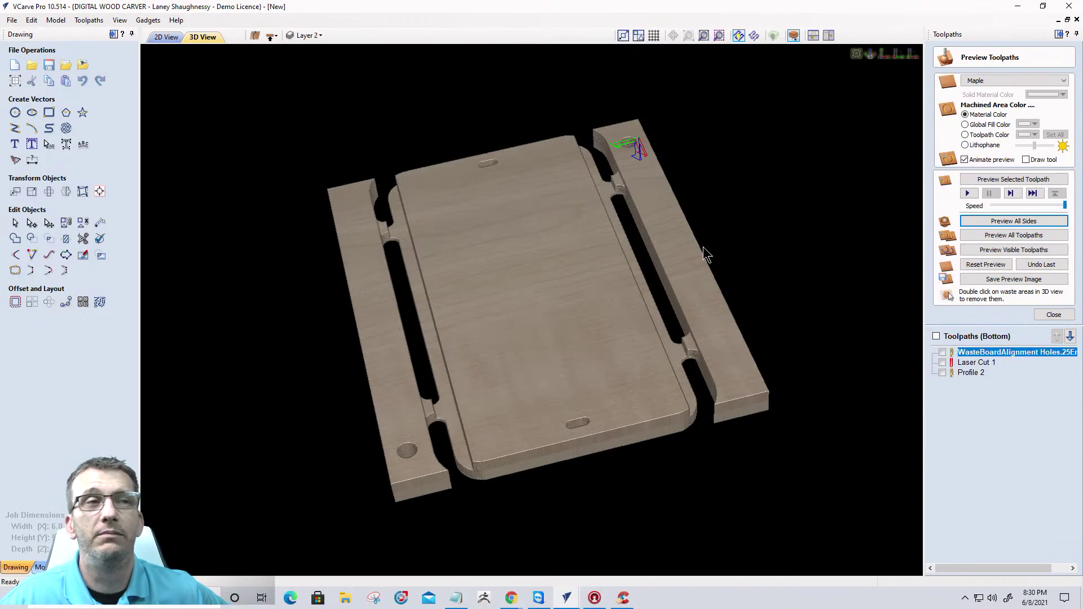
left_click_drag(703, 246, 510, 425)
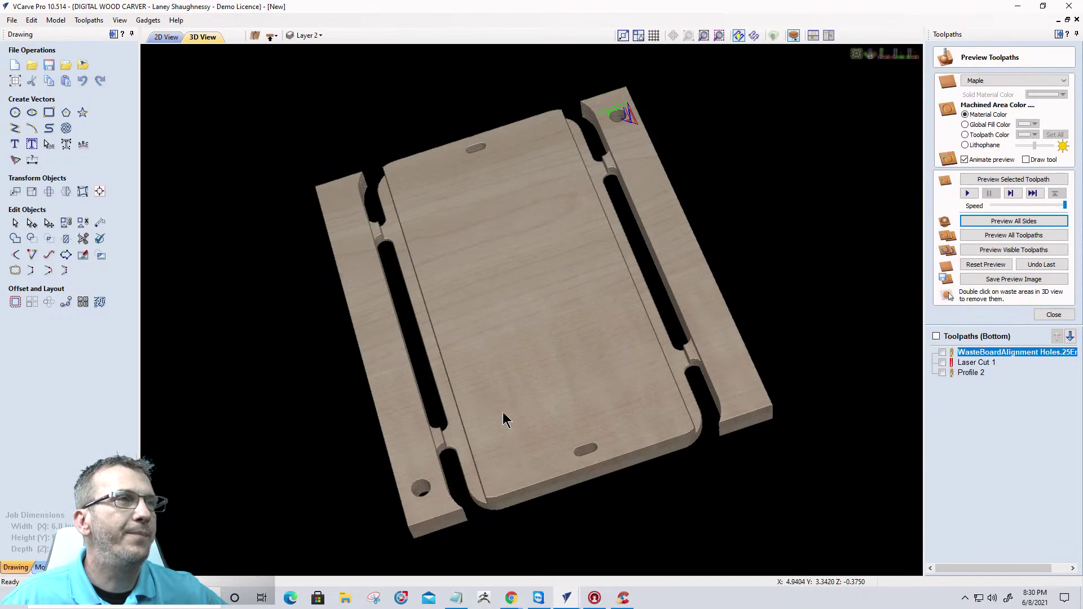
left_click_drag(369, 380, 693, 197)
left_click_drag(493, 357, 573, 303)
left_click_drag(549, 356, 554, 379)
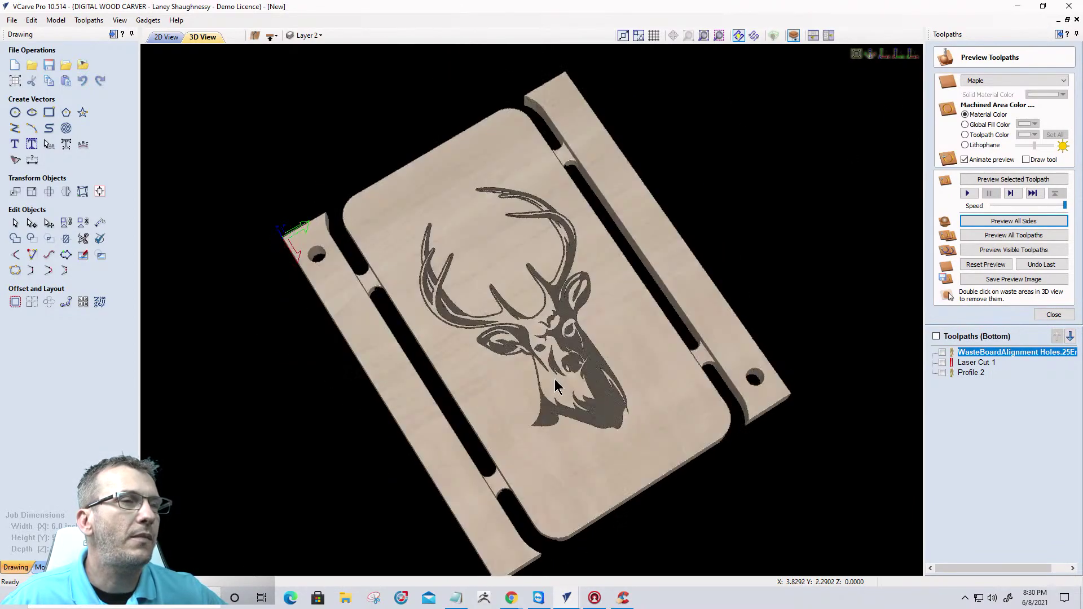
Inspect the simulated deer engraving up close and check its placement on the whole tray.
scroll(554, 379, "up", 3)
mouse_move(516, 443)
left_mouse_down()
mouse_move(477, 401)
mouse_move(709, 434)
mouse_move(705, 415)
left_mouse_up()
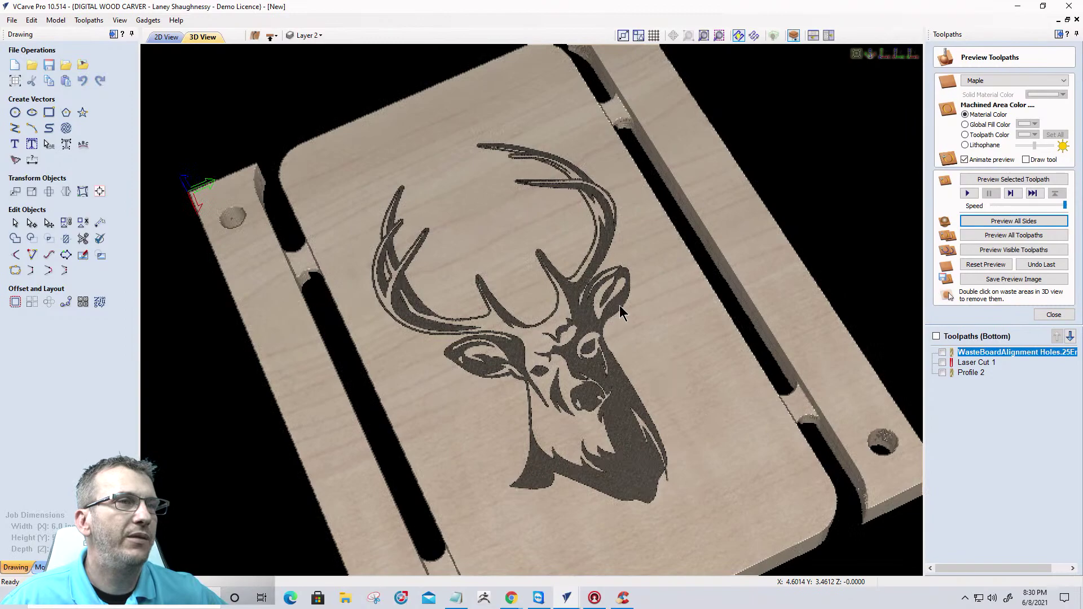
scroll(581, 405, "up", 5)
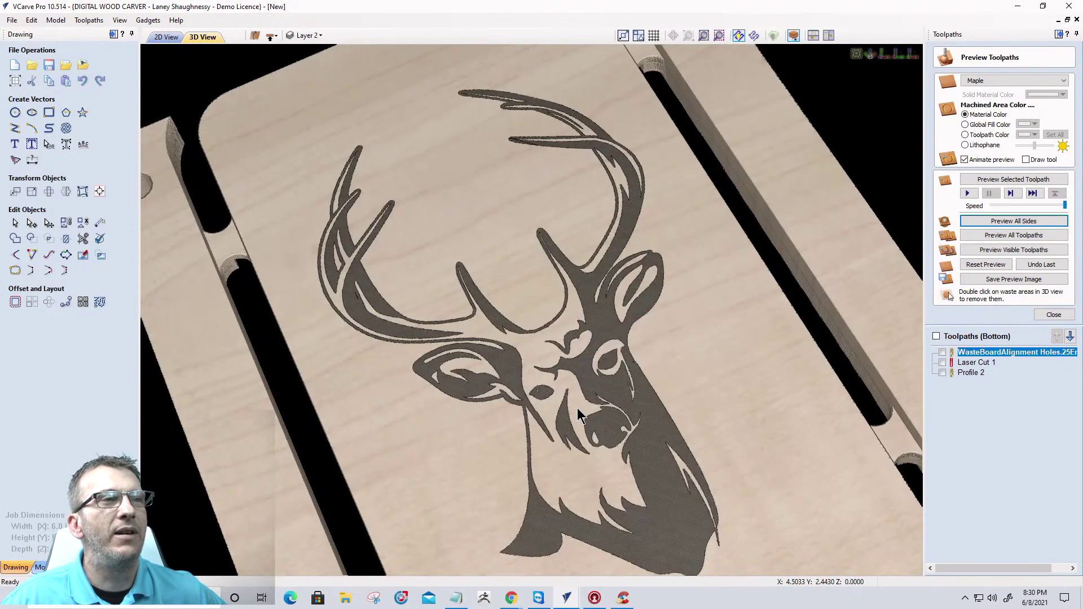
middle_click_drag(582, 414, 556, 315)
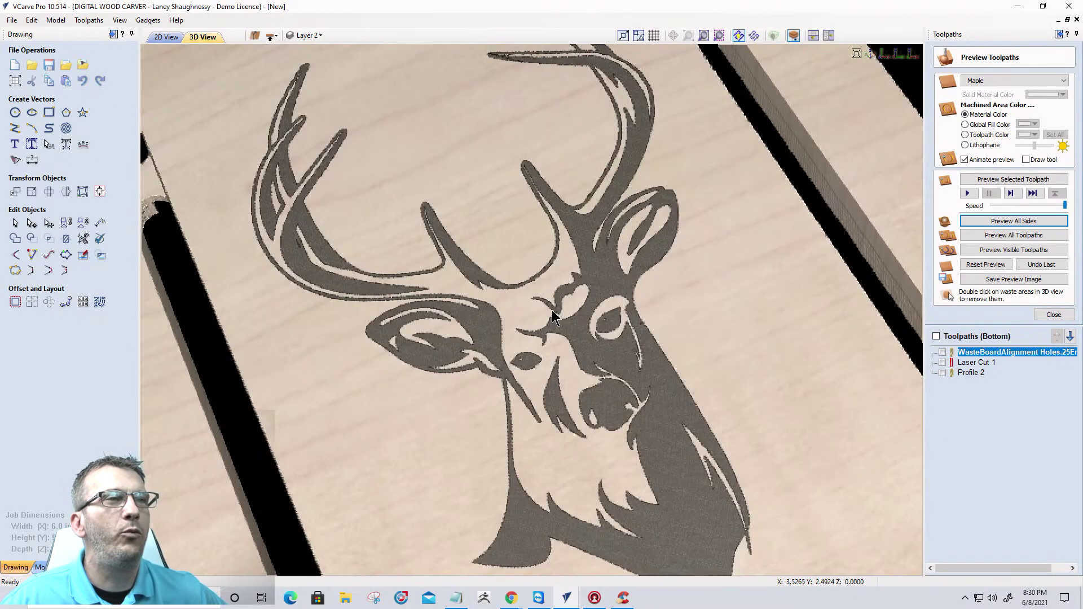
scroll(545, 299, "up", 2)
scroll(719, 356, "down", 2)
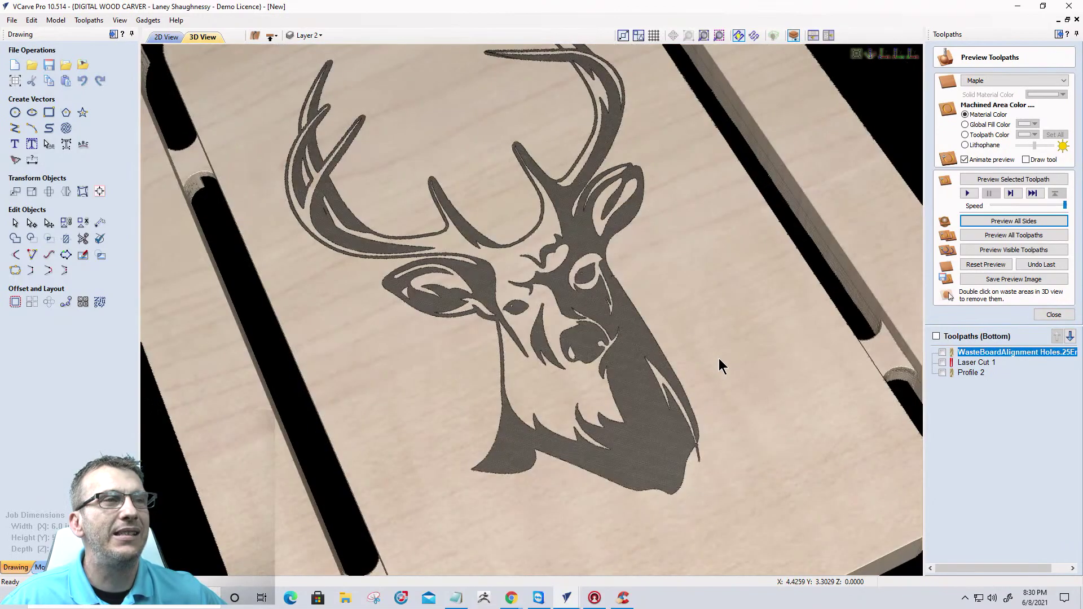
scroll(669, 239, "down", 2)
middle_click_drag(669, 239, 680, 283)
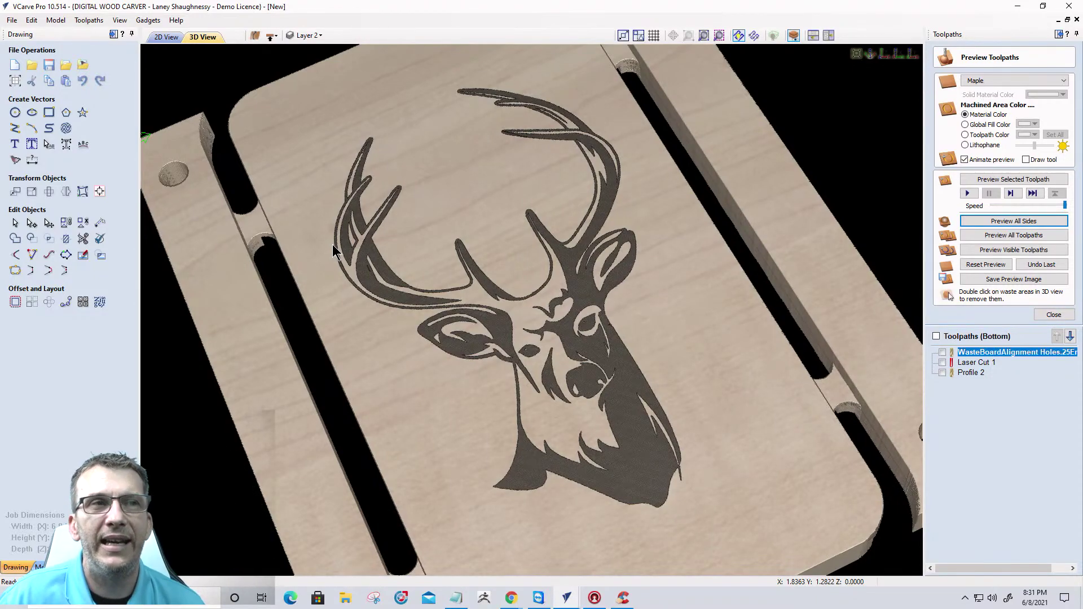
scroll(589, 365, "up", 3)
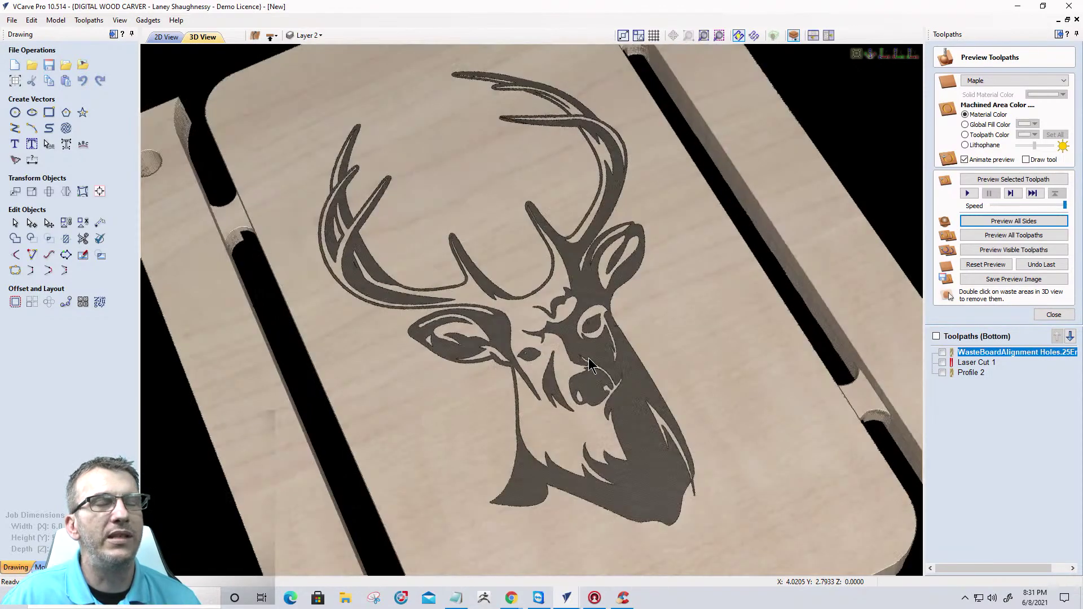
scroll(512, 278, "down", 5)
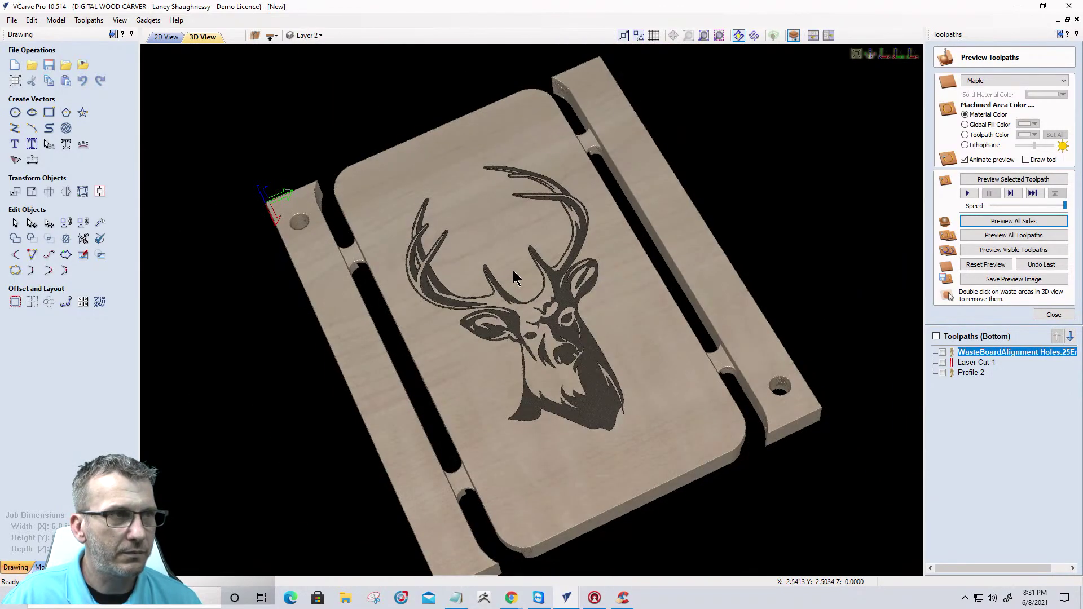
scroll(515, 278, "down", 4)
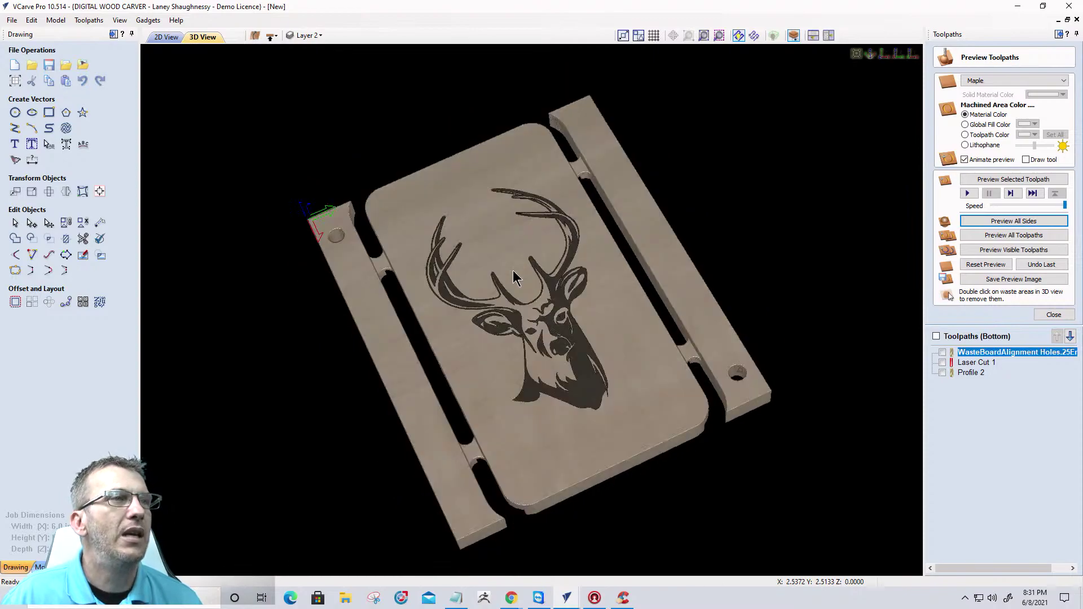
Return to the flat drawing and move the deer head out of the tray to the empty space beyond the heart artwork.
scroll(515, 277, "up", 3)
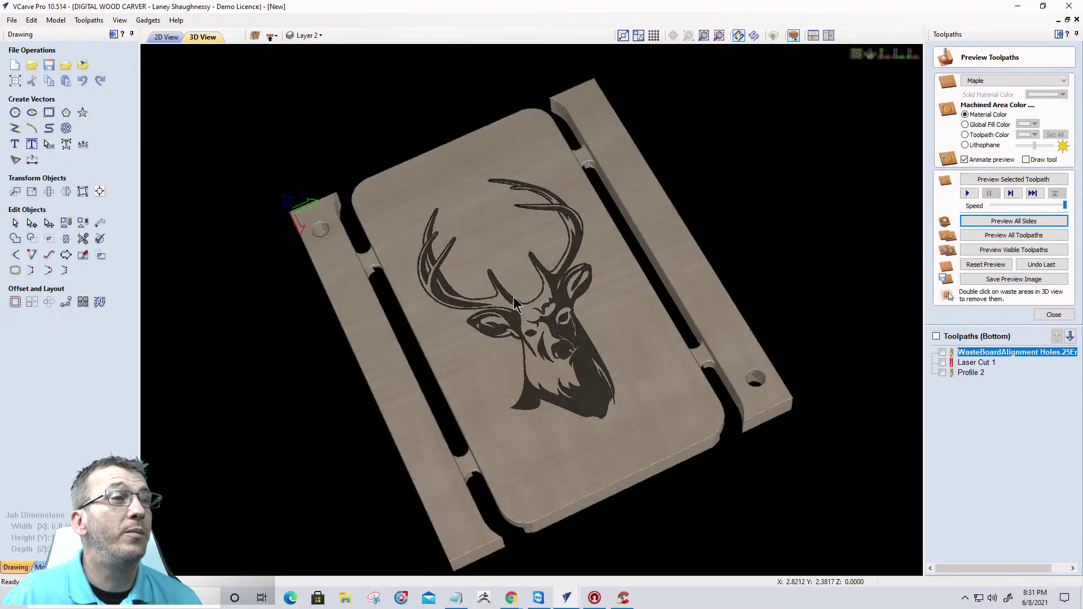
scroll(518, 319, "up", 4)
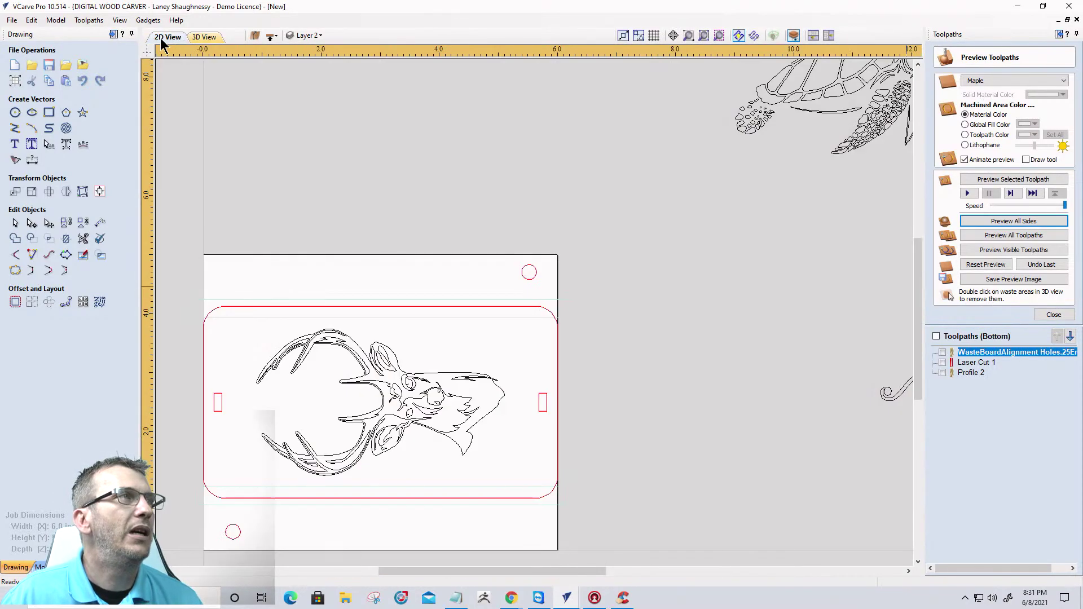
left_click(165, 37)
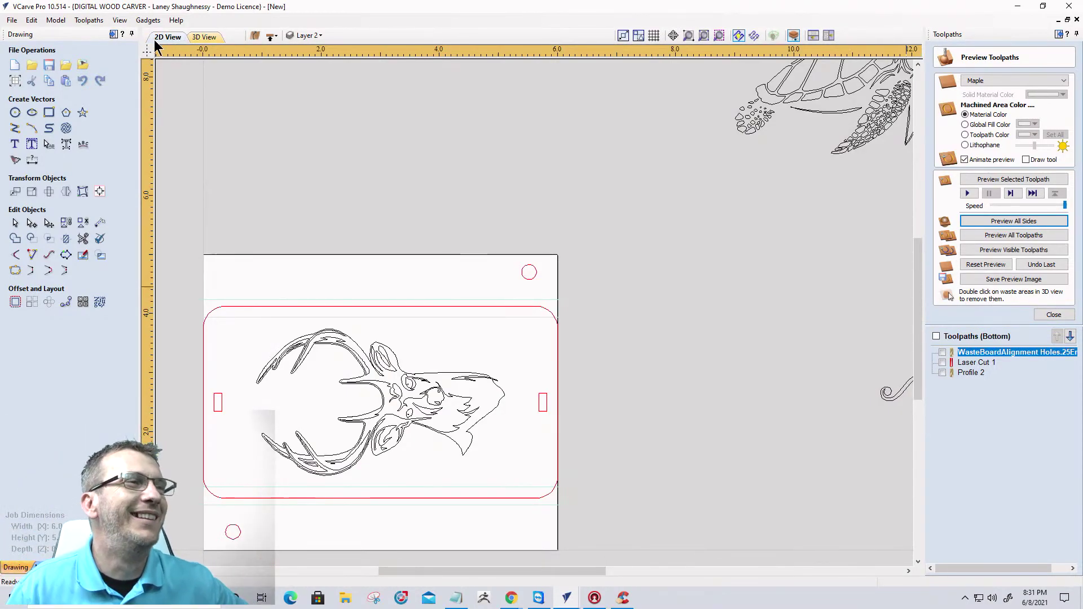
scroll(194, 246, "down", 4)
left_click_drag(220, 310, 332, 357)
left_click_drag(279, 314, 672, 268)
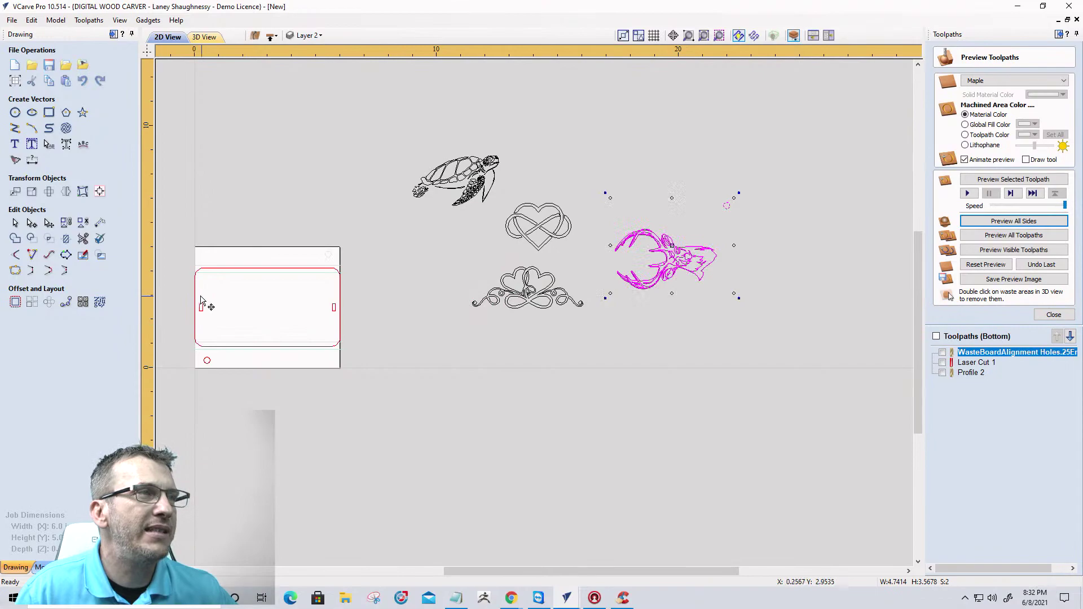
scroll(204, 305, "up", 5)
scroll(687, 251, "down", 3)
scroll(584, 290, "up", 1)
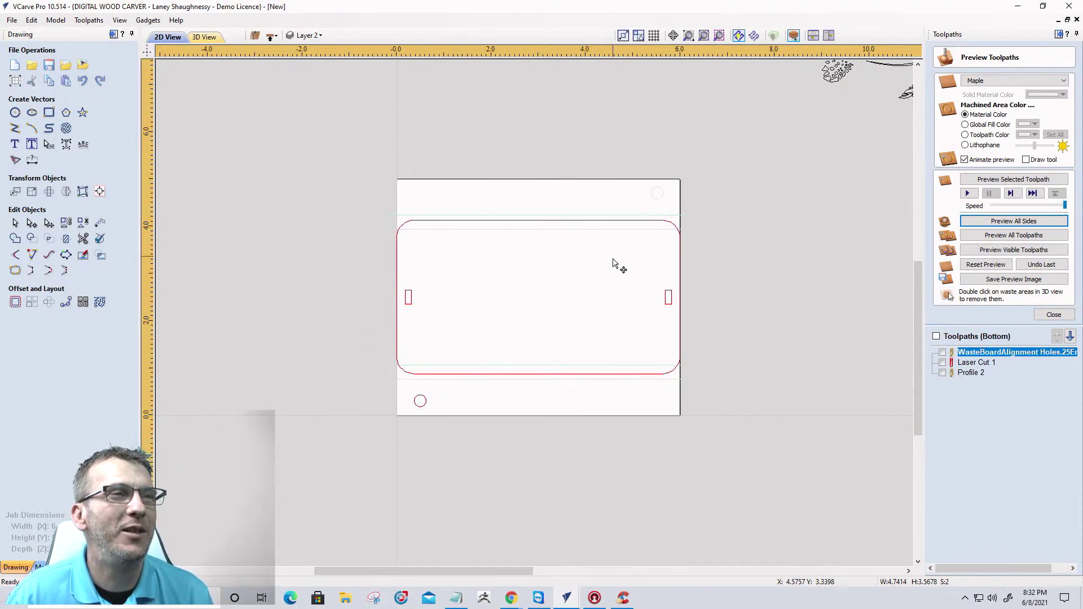
scroll(601, 302, "up", 1)
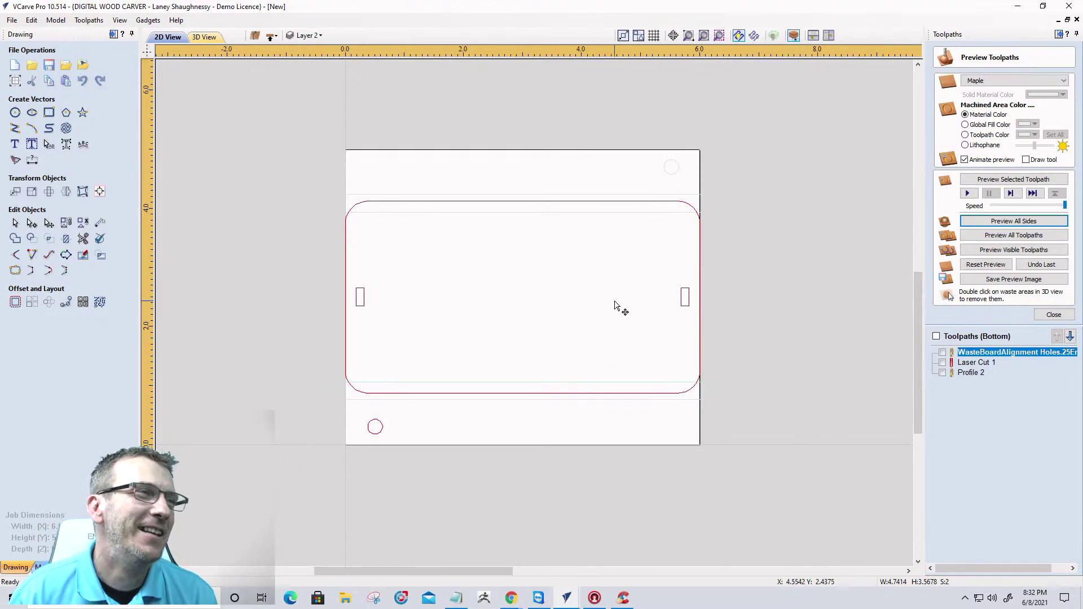
scroll(746, 359, "down", 1)
scroll(747, 359, "up", 1)
scroll(747, 359, "down", 1)
scroll(748, 358, "up", 1)
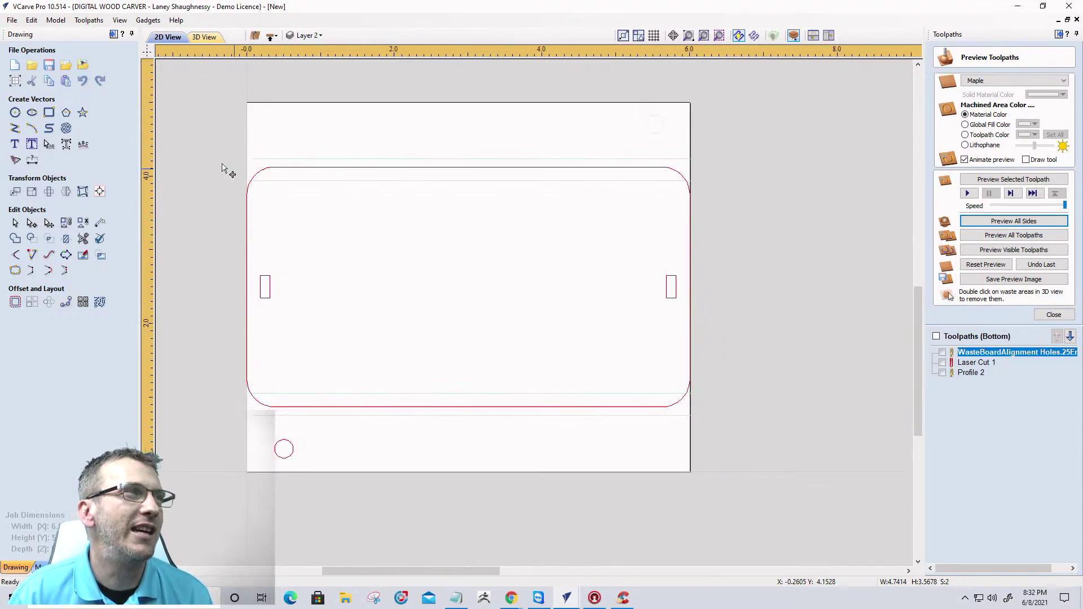
scroll(191, 178, "up", 1)
scroll(192, 178, "down", 1)
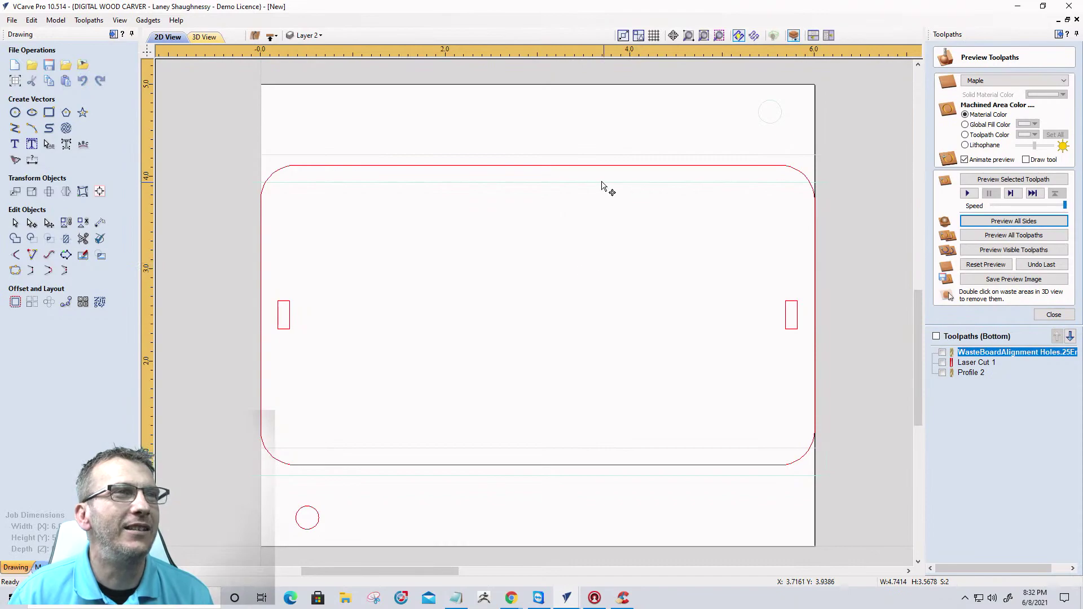
Select the double-heart flourish design and move it into the middle of the rounded tray outline.
left_click(584, 166)
scroll(468, 158, "down", 5)
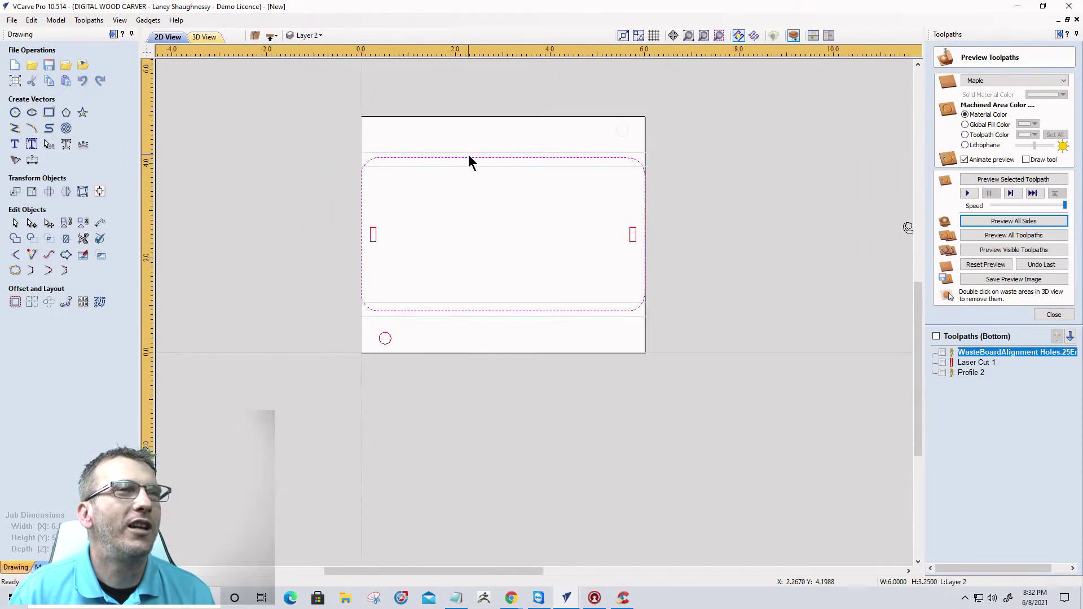
scroll(552, 338, "up", 3)
left_click_drag(479, 269, 708, 377)
scroll(645, 358, "down", 3)
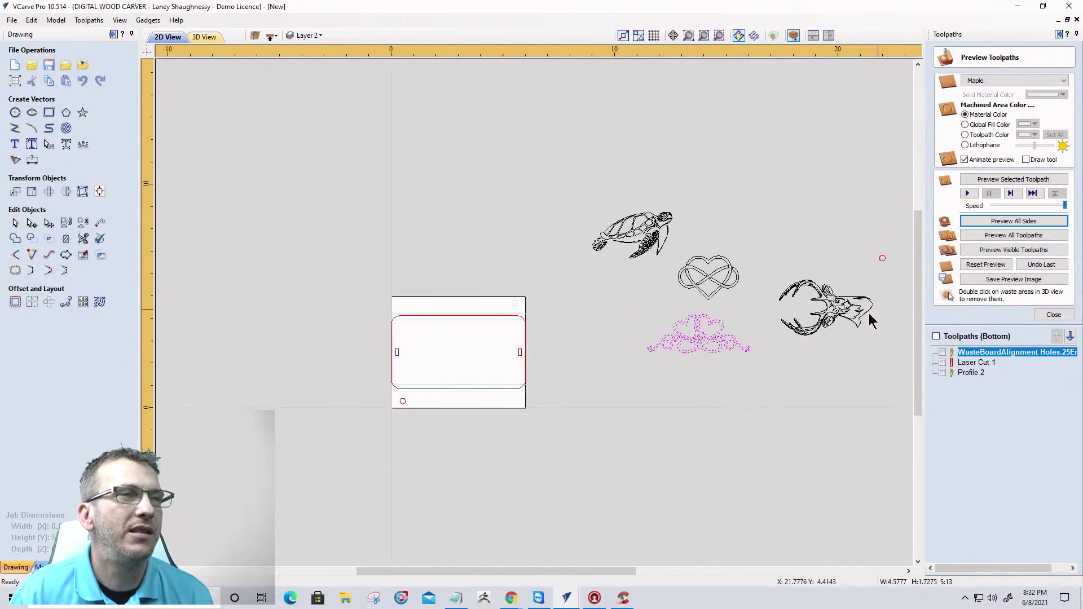
left_click(698, 339)
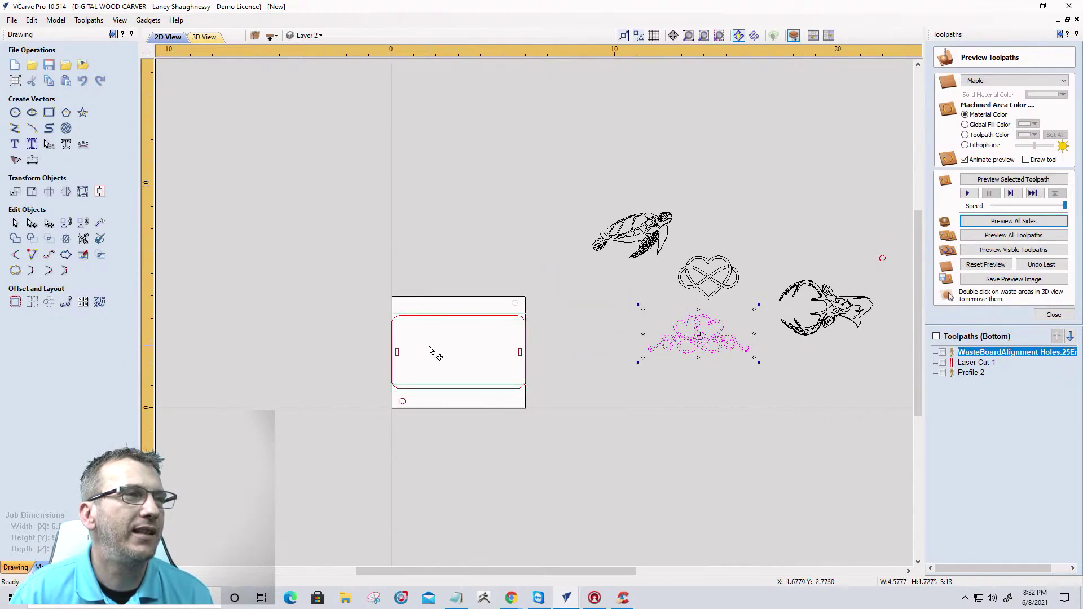
left_click_drag(701, 329, 461, 349)
scroll(455, 379, "up", 5)
scroll(463, 379, "up", 1)
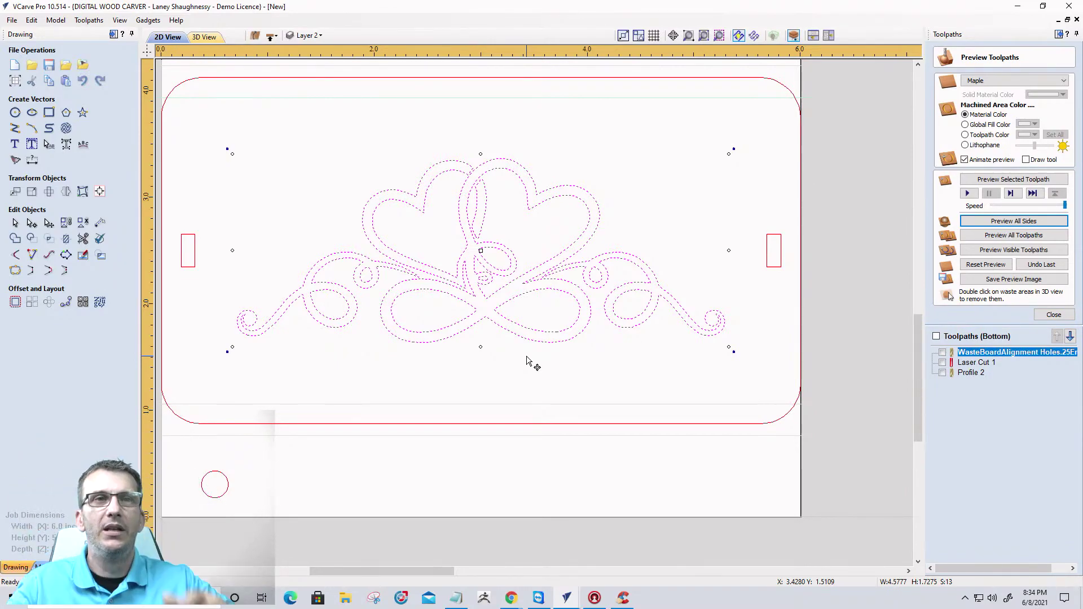
Review the geometry and cutting parameters of the 0.5 inch, 90-degree V-bit in the tool database without changing them.
left_click(1053, 315)
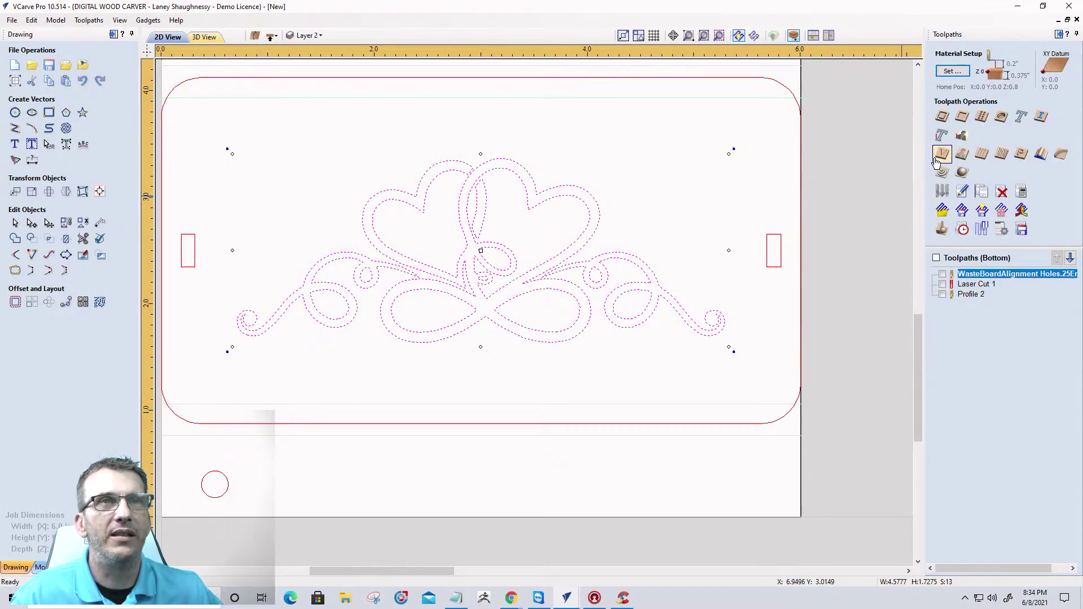
left_click(943, 191)
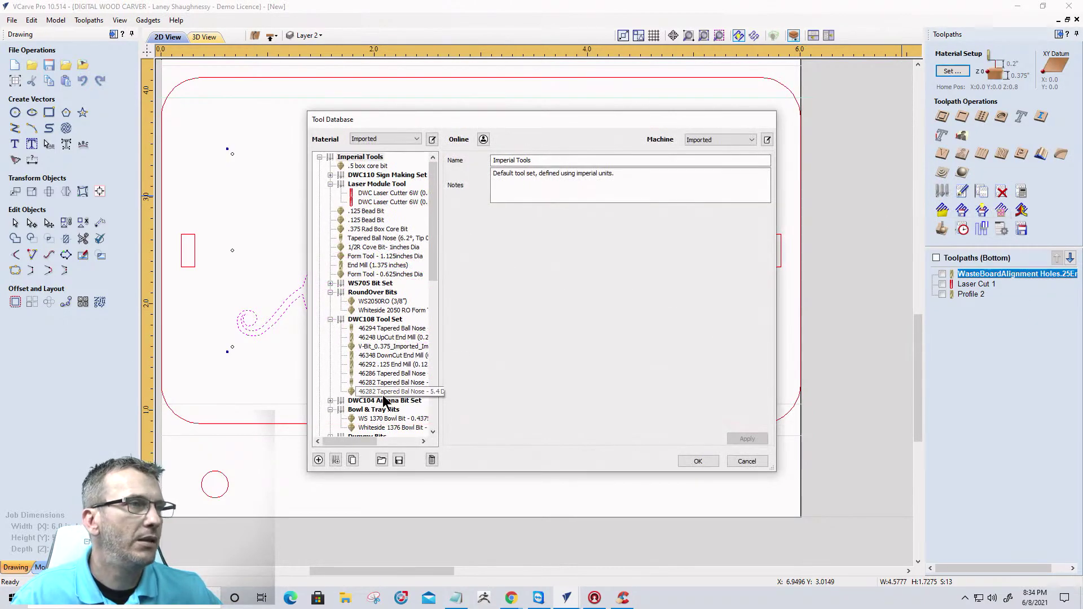
scroll(382, 397, "down", 5)
scroll(384, 397, "down", 3)
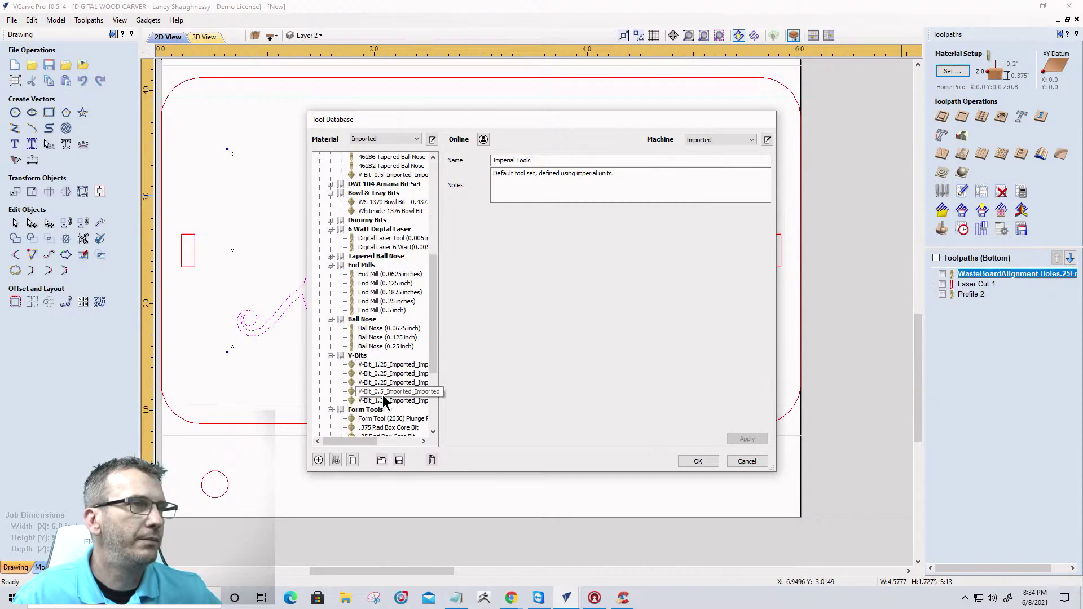
left_click(383, 392)
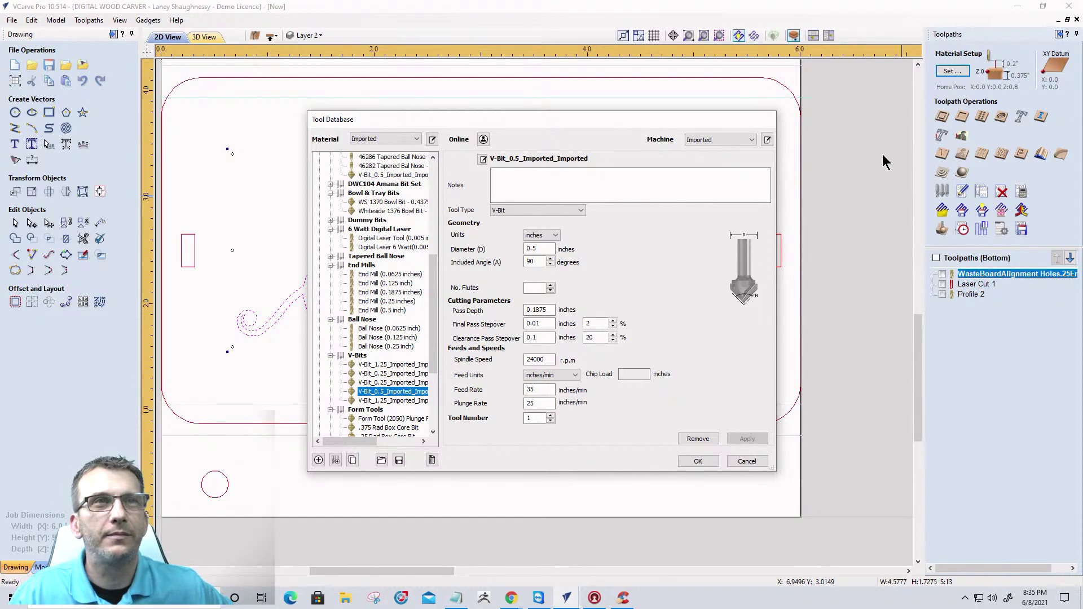
left_click(745, 461)
Examine the heart flourish's line detail up close and its overall fit inside the tray outline, and deselect it.
scroll(496, 307, "up", 2)
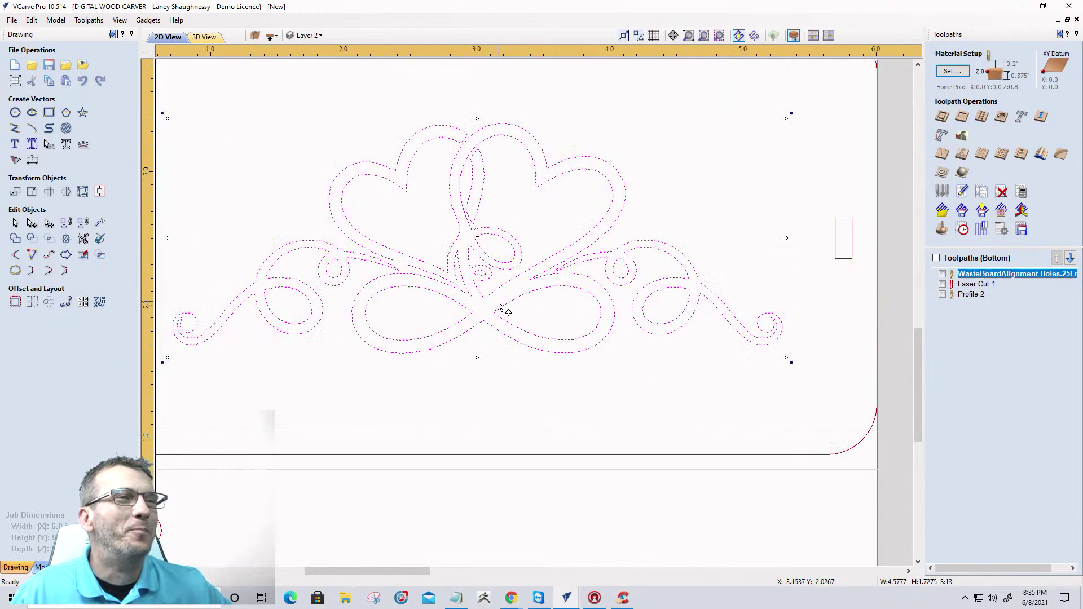
scroll(505, 309, "down", 2)
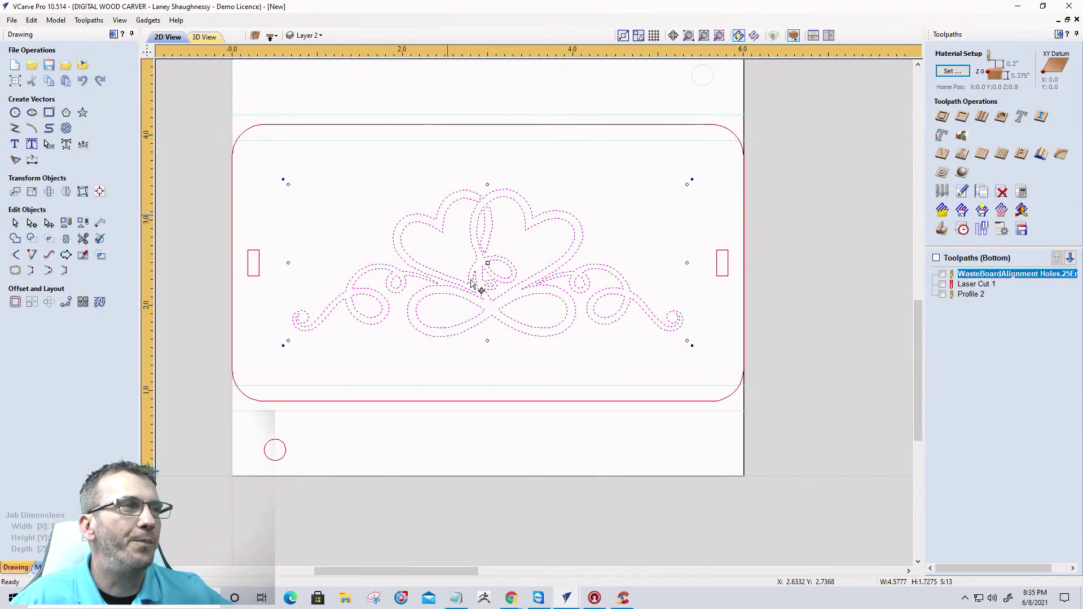
scroll(463, 296, "up", 2)
scroll(434, 282, "down", 4)
scroll(424, 270, "down", 1)
left_click(399, 269)
scroll(404, 278, "up", 2)
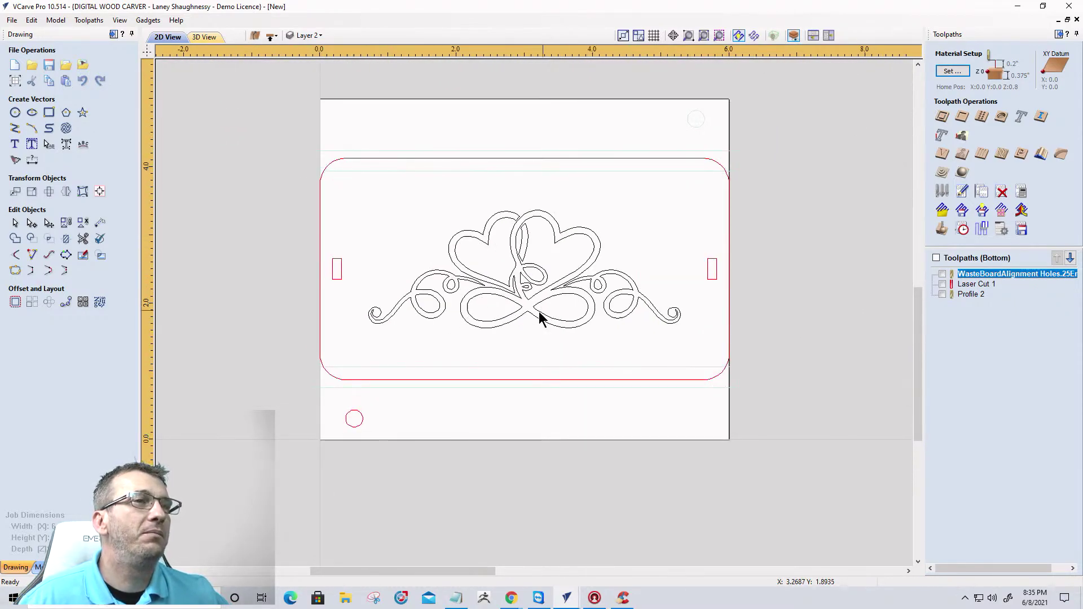
scroll(545, 318, "up", 1)
scroll(537, 317, "down", 1)
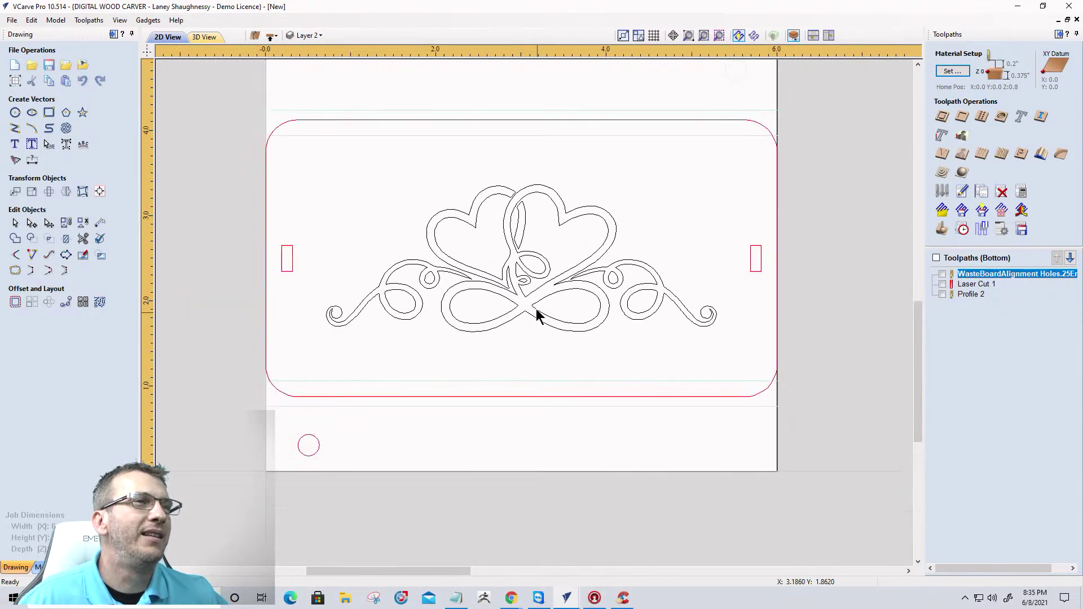
Enlarge the heart flourish to about 4.90 by 1.85 inches, center it on the material, and deselect it.
left_click_drag(292, 169, 745, 369)
left_click(502, 270)
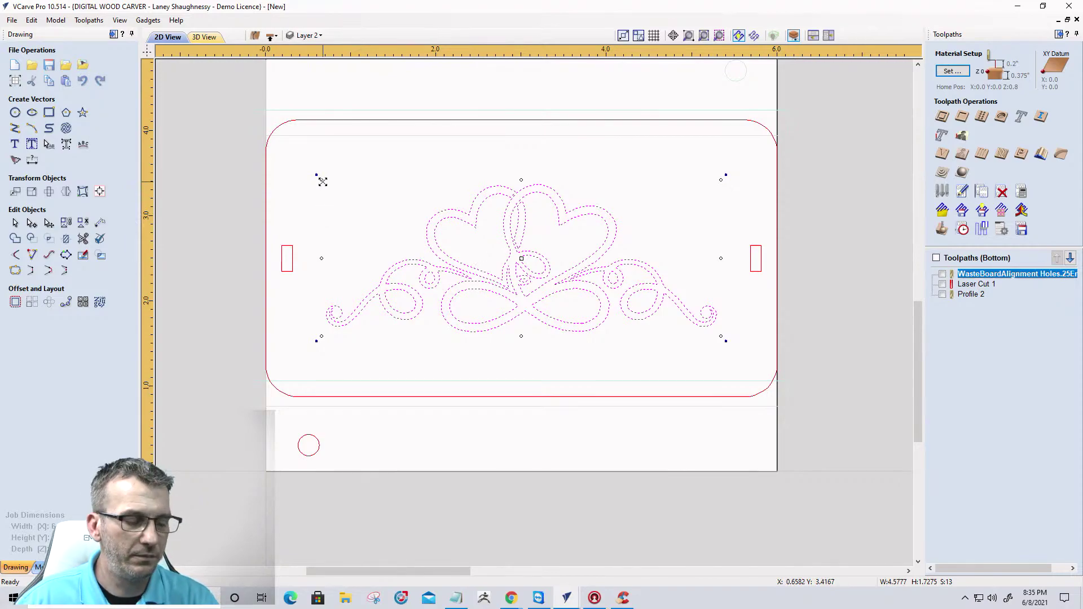
left_click_drag(321, 179, 318, 181)
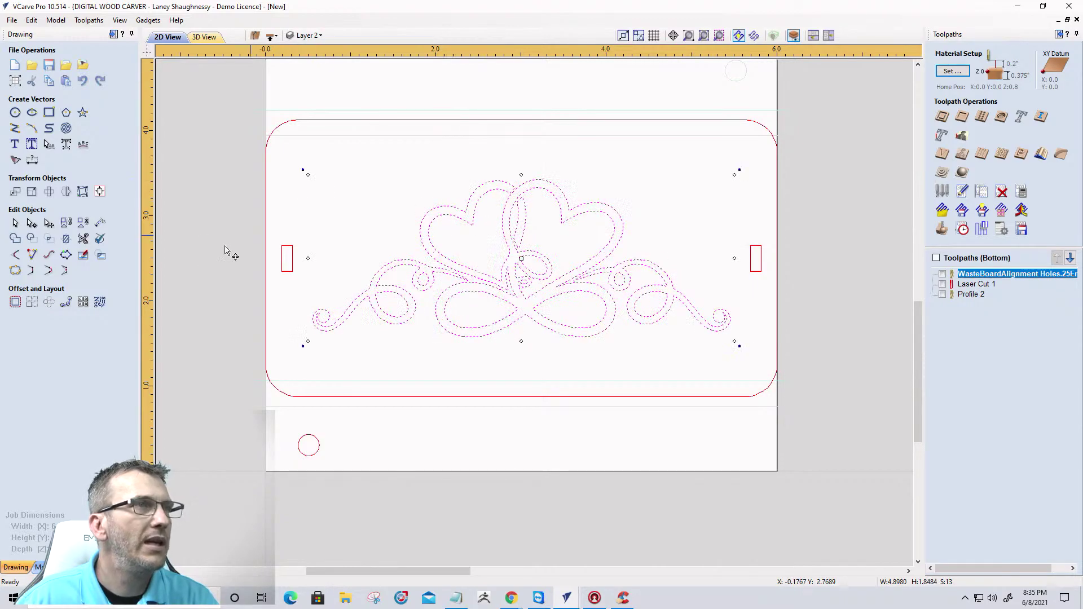
left_click(99, 191)
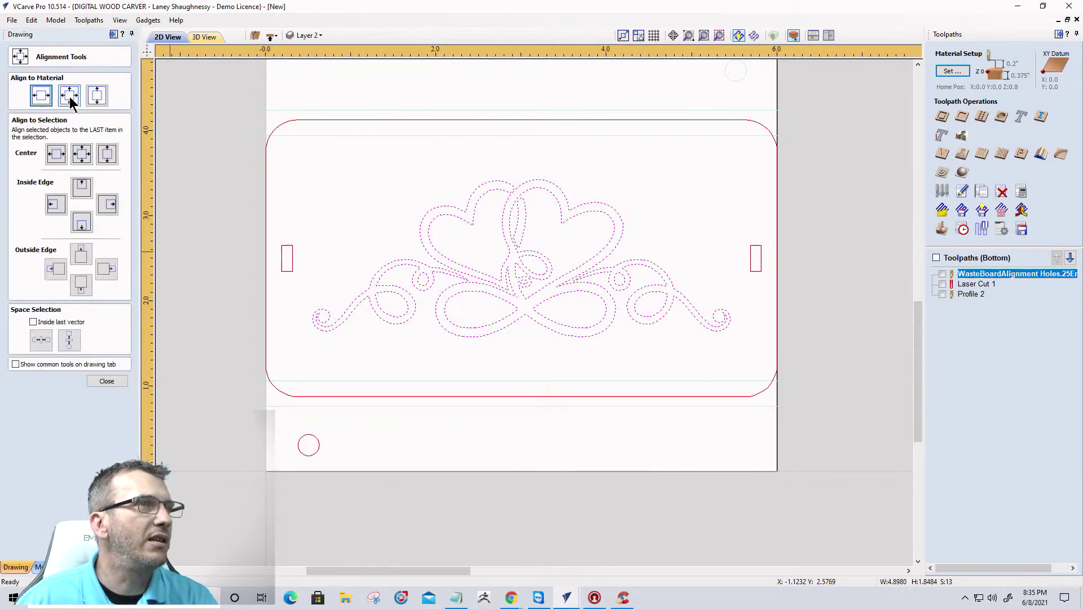
left_click(107, 382)
left_click(584, 361)
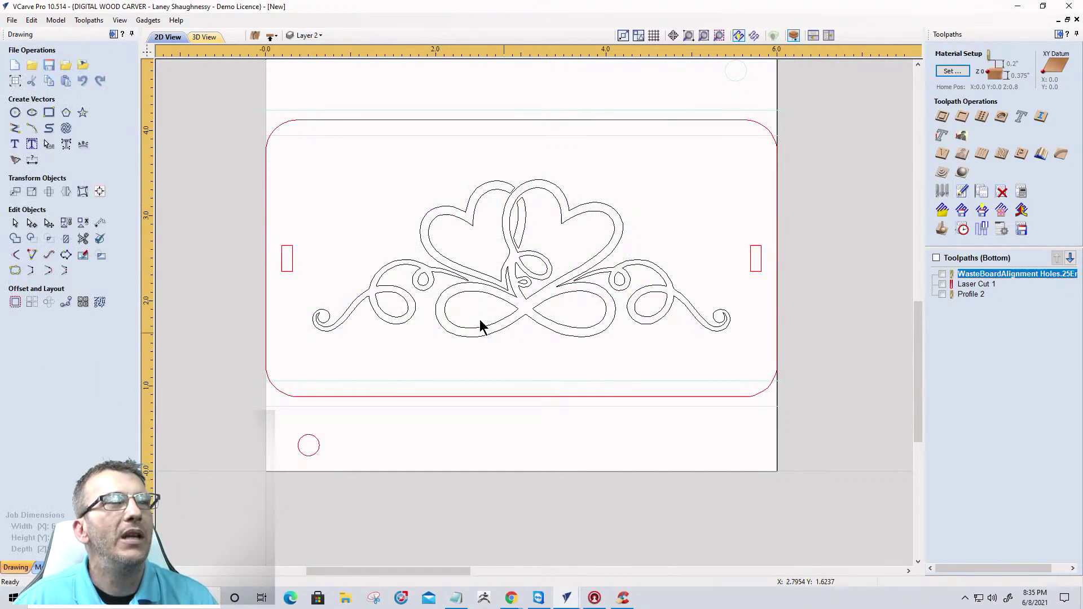
Set up a V-Carve toolpath for the whole heart flourish with a 0.2 inch flat depth and no clearance tools.
left_click_drag(309, 137, 748, 427)
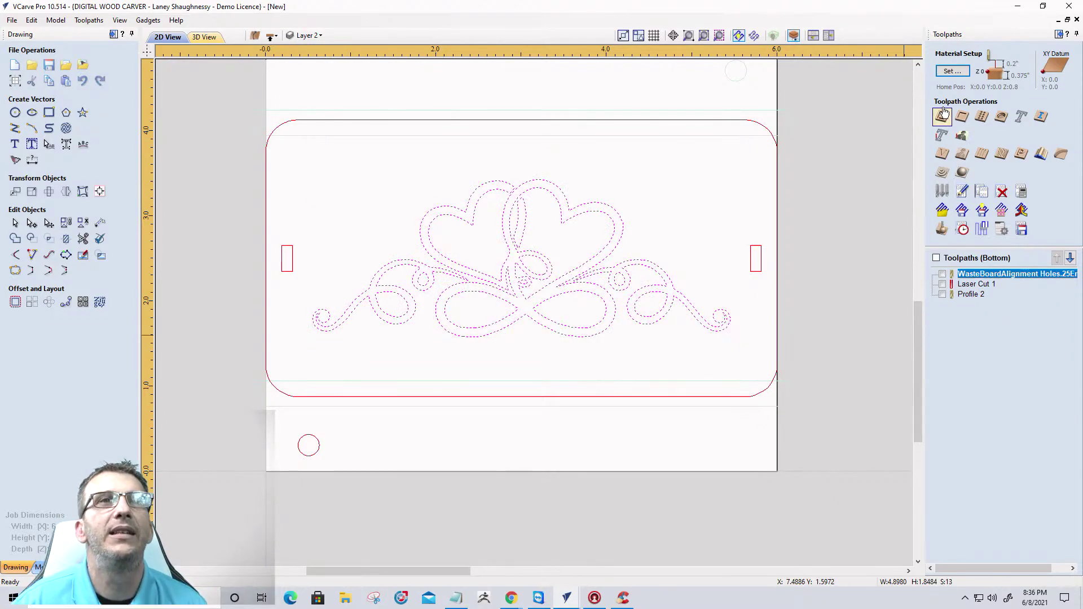
left_click(944, 156)
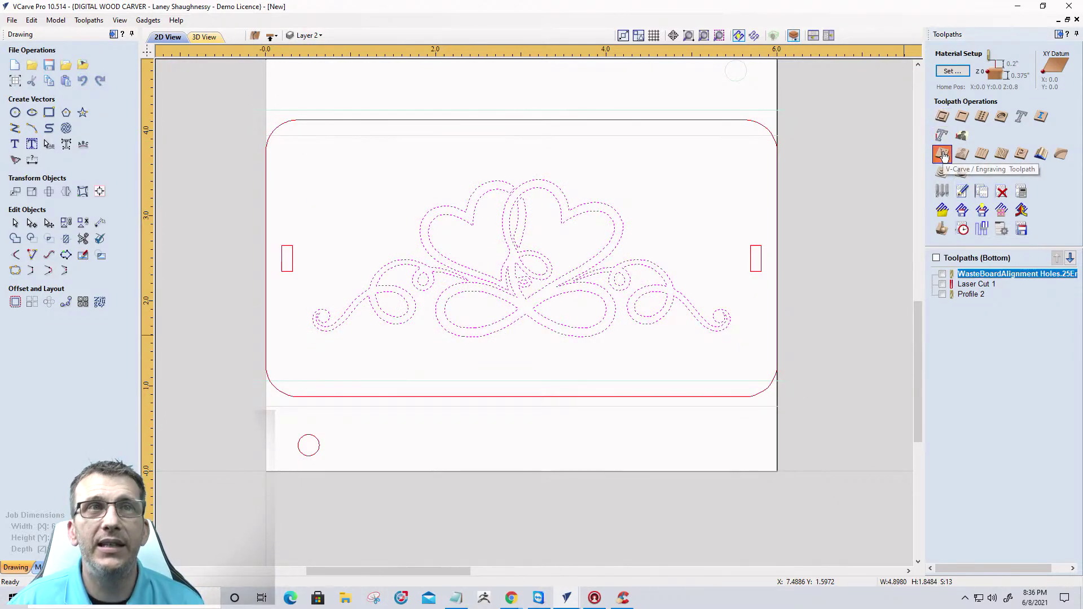
left_click(968, 99)
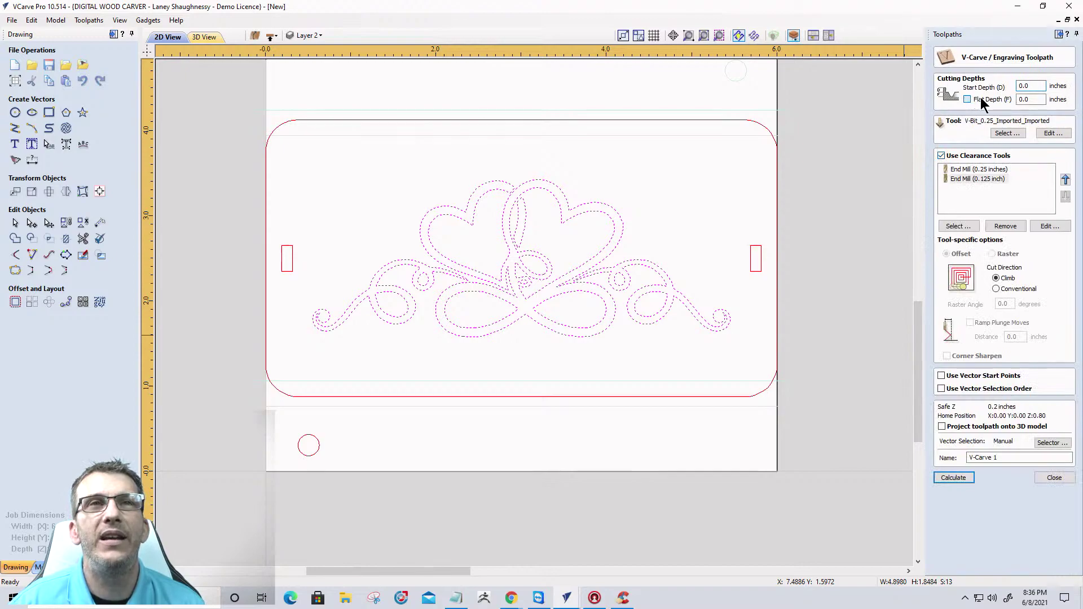
type(".2")
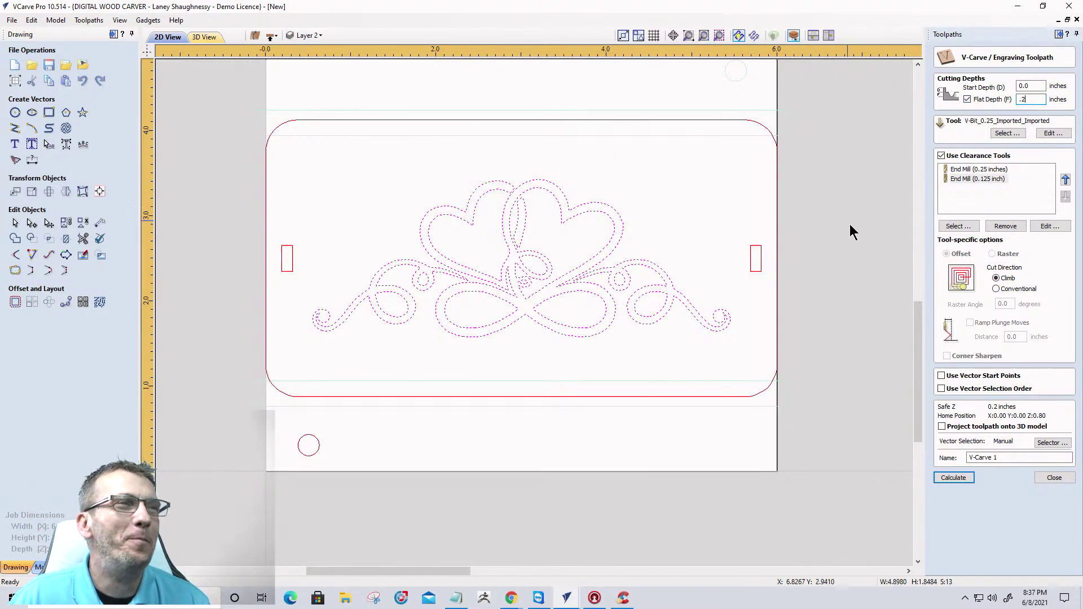
left_click(942, 156)
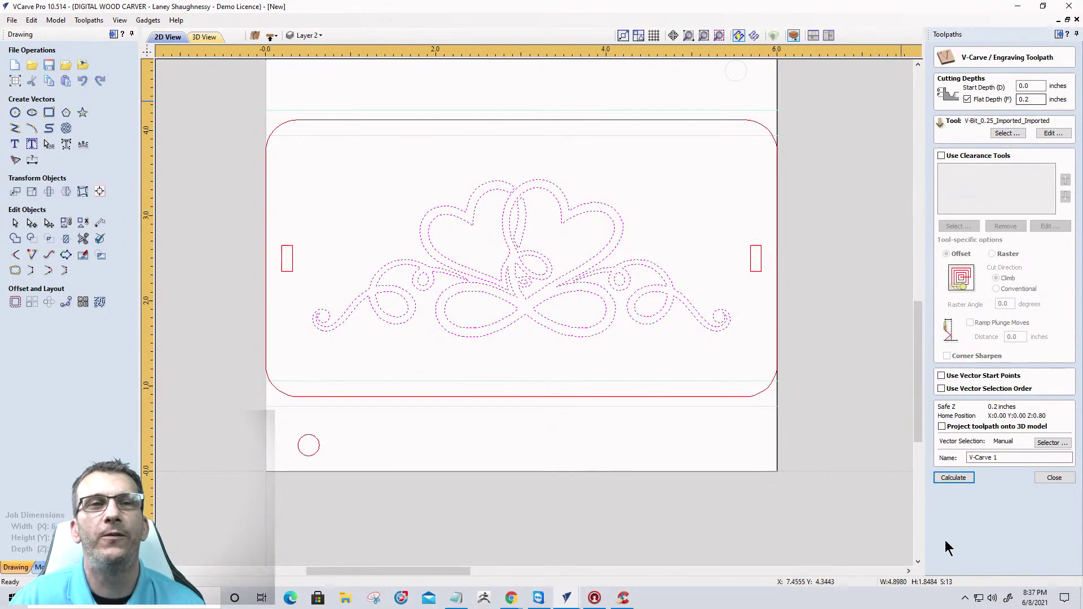
Name the V-Carve toolpath Female_Inlay_Cut.
triple_click(1050, 458)
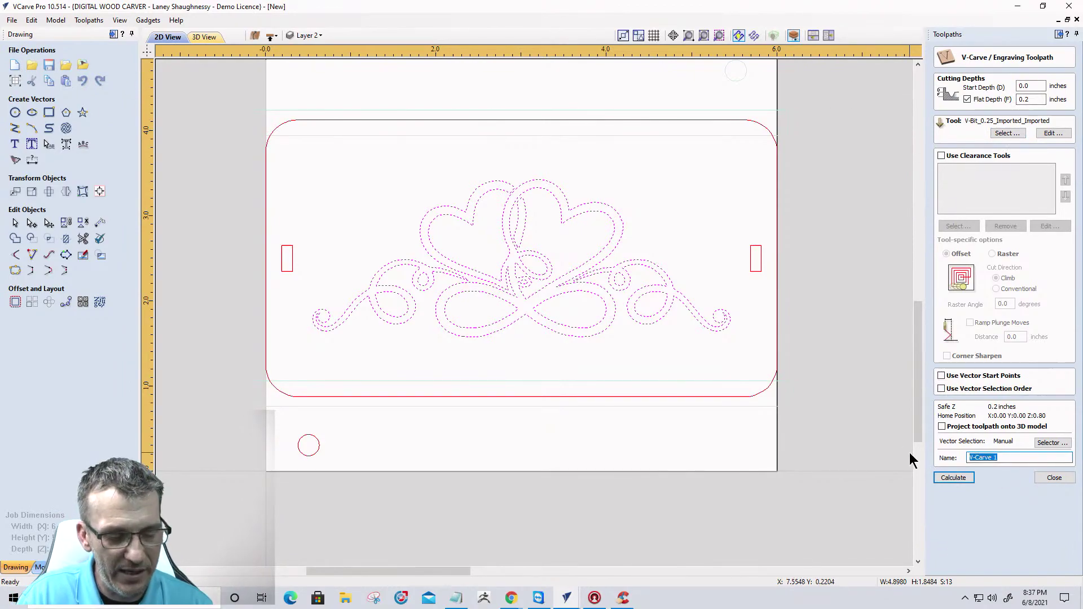
type("Femail")
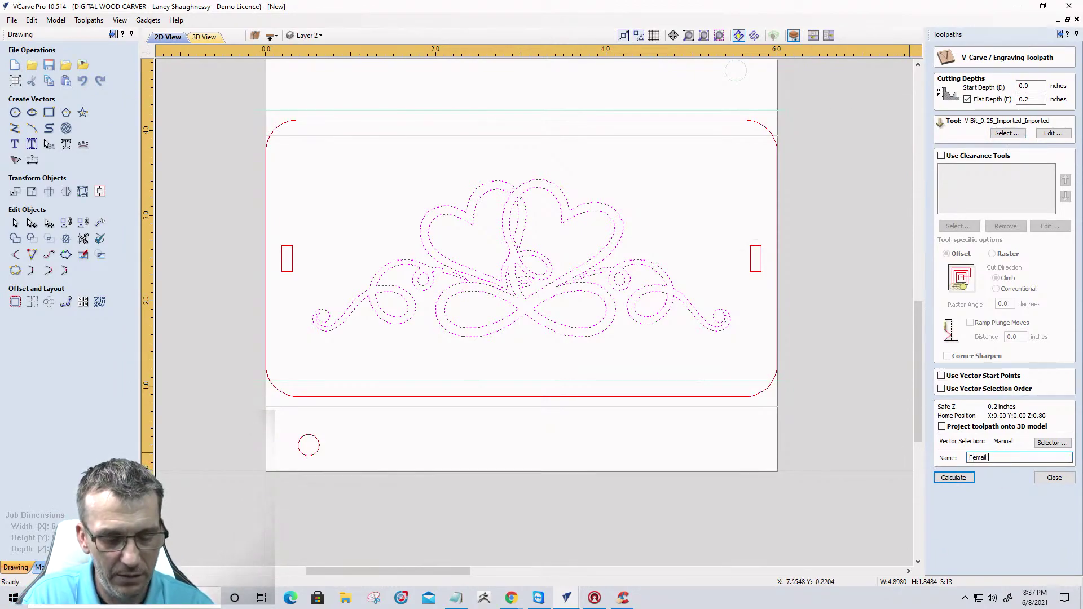
type("INlay Cu")
key("BackSpace")
key("BackSpace")
key("BackSpace")
key("BackSpace")
key("BackSpace")
key("BackSpace")
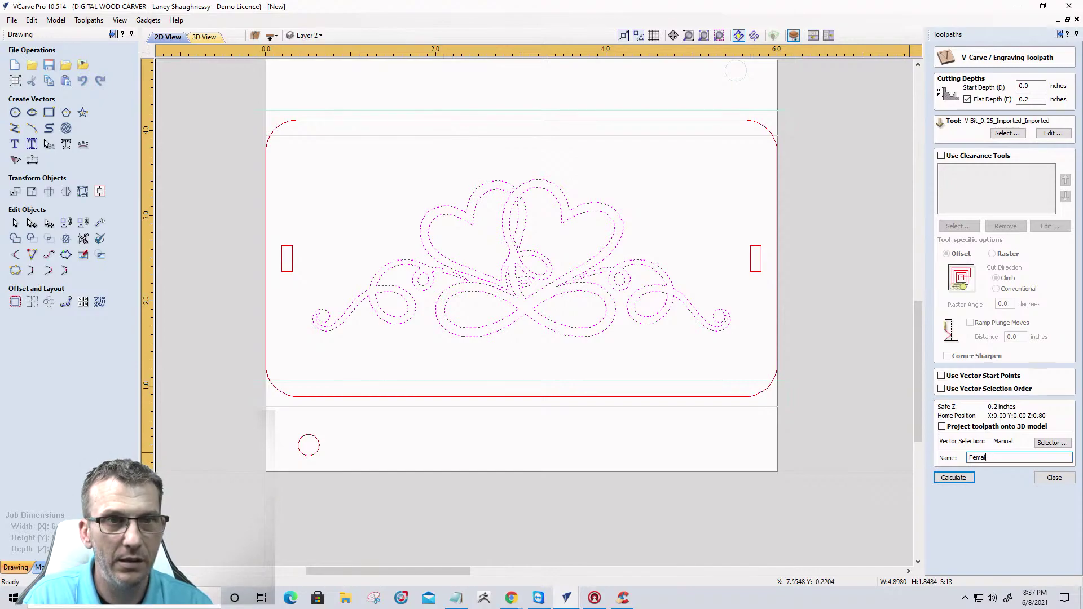
type("le")
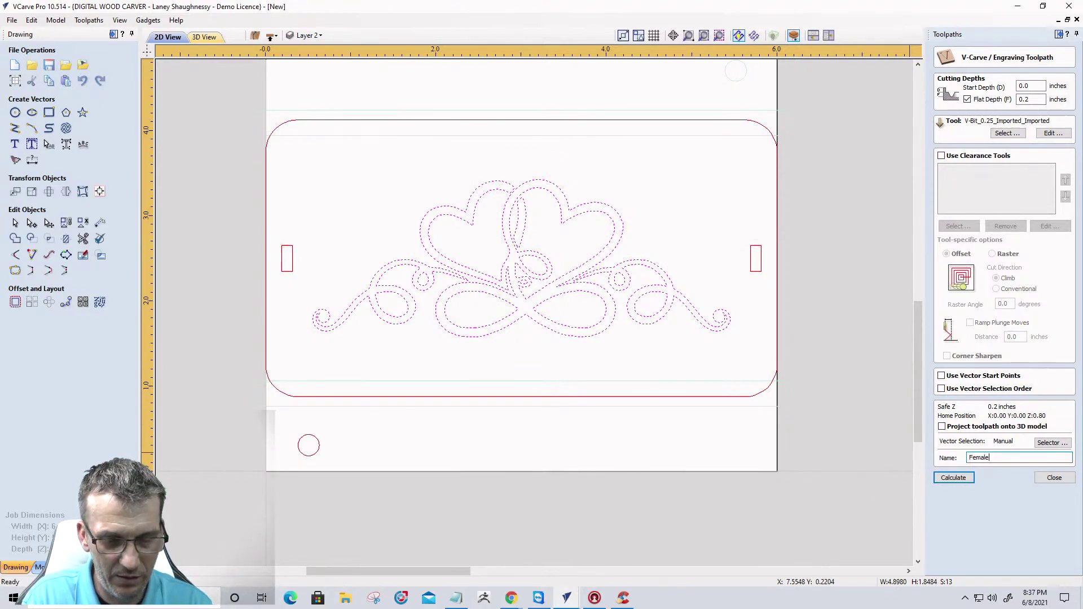
type("_Inlay")
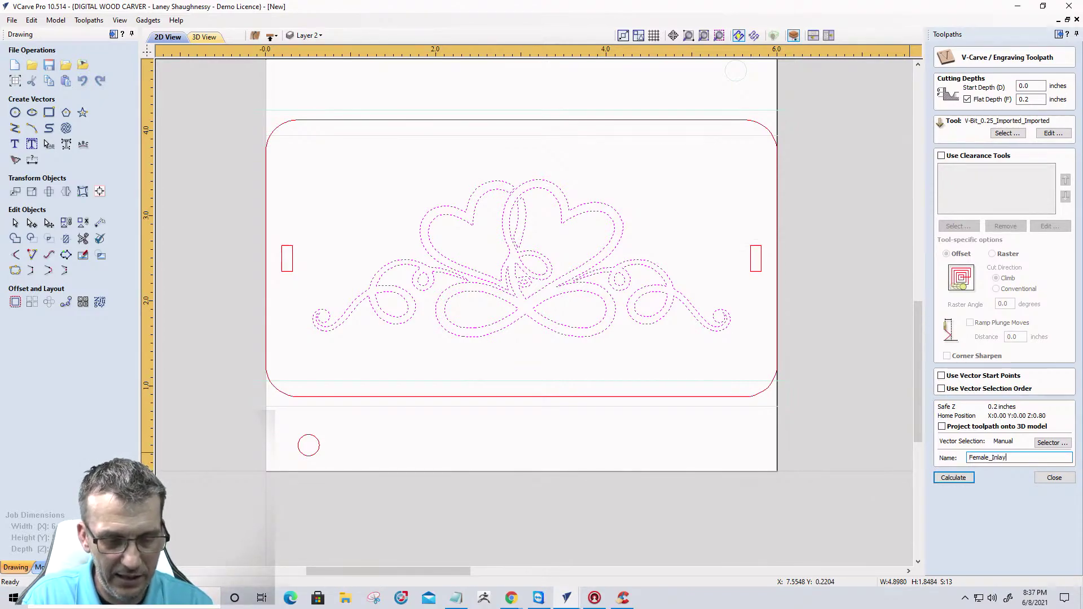
type("_Cut")
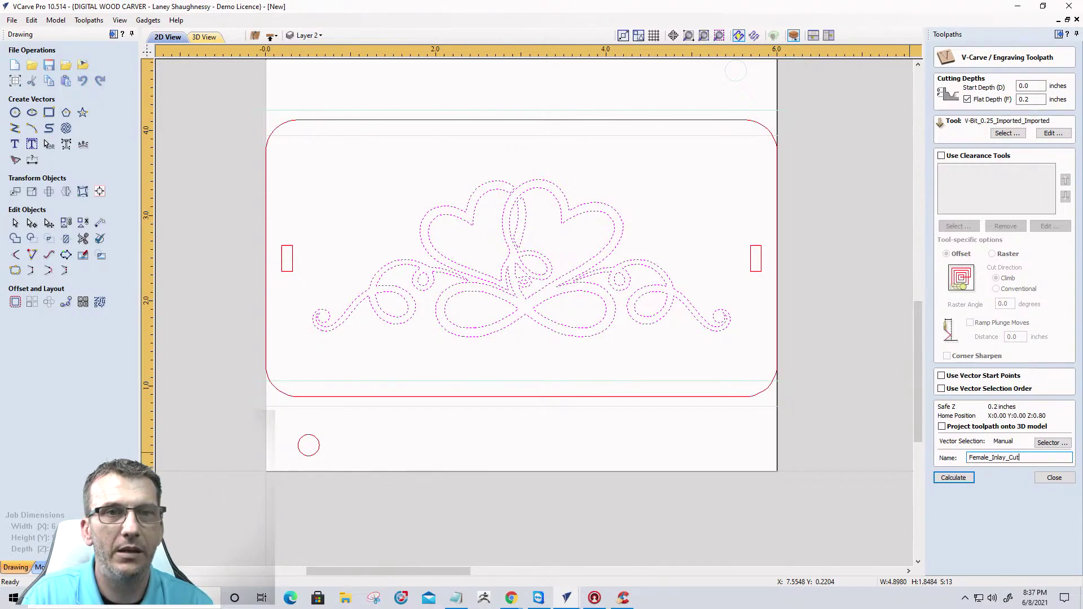
Calculate the Female_Inlay_Cut toolpath, reset the material preview, and simulate the visible toolpath to inspect the carved flourish.
left_click(954, 478)
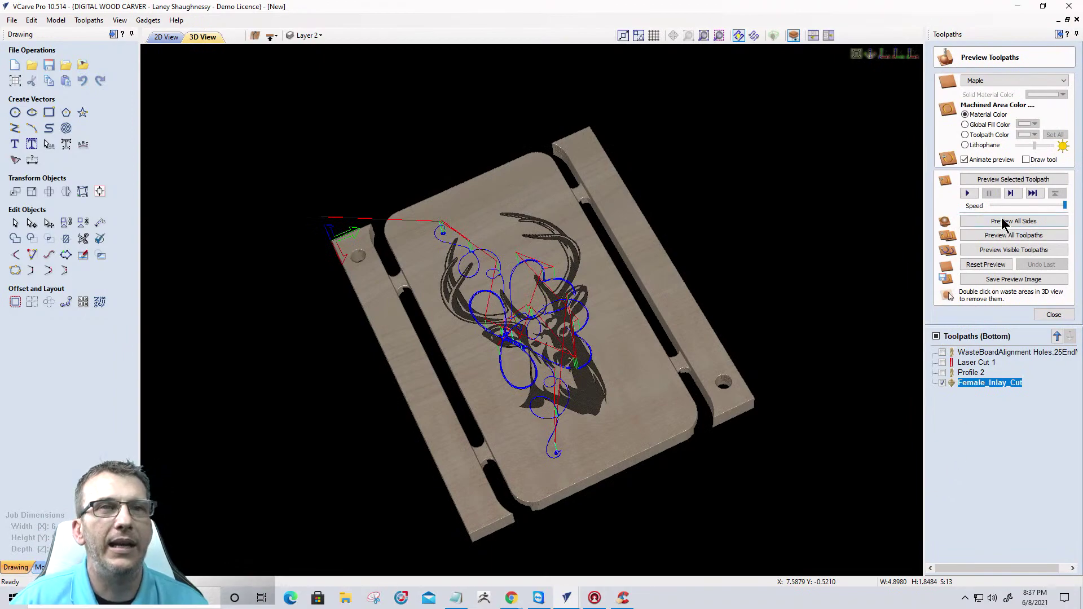
left_click(980, 265)
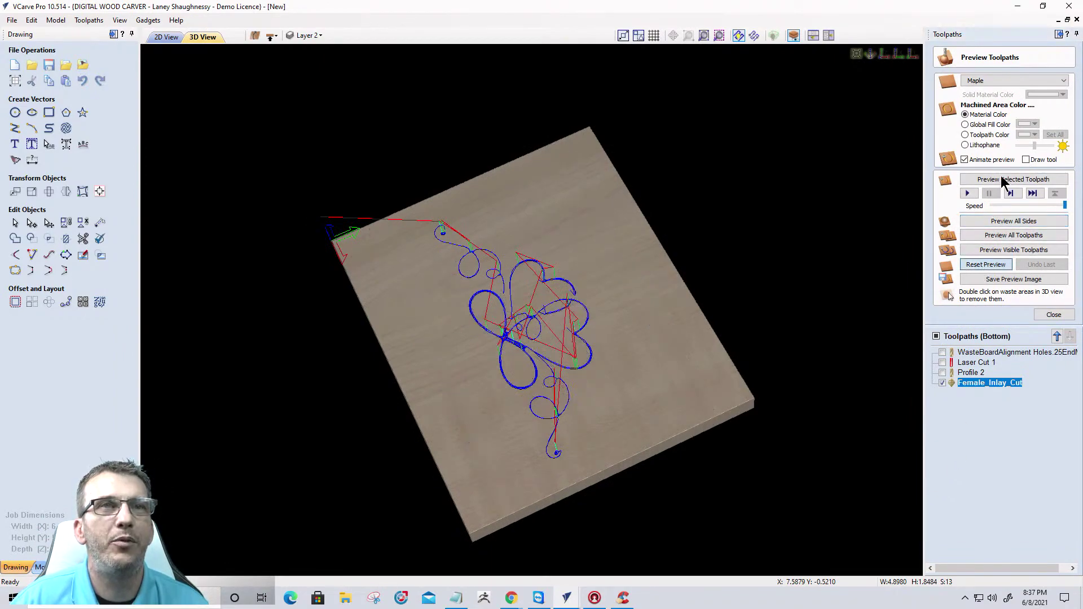
left_click(1003, 250)
scroll(508, 440, "up", 3)
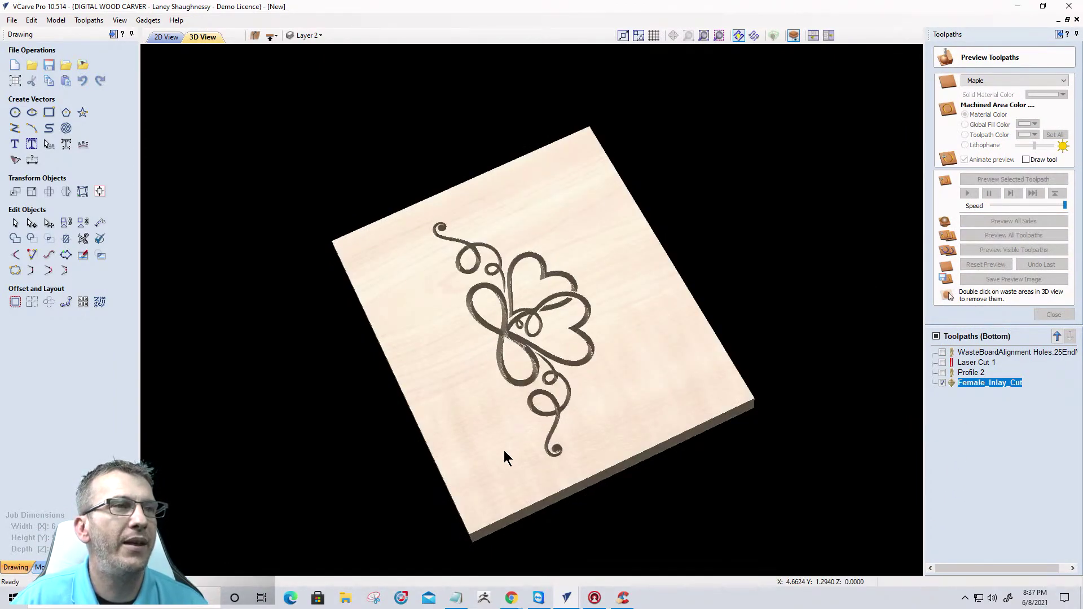
scroll(506, 452, "up", 2)
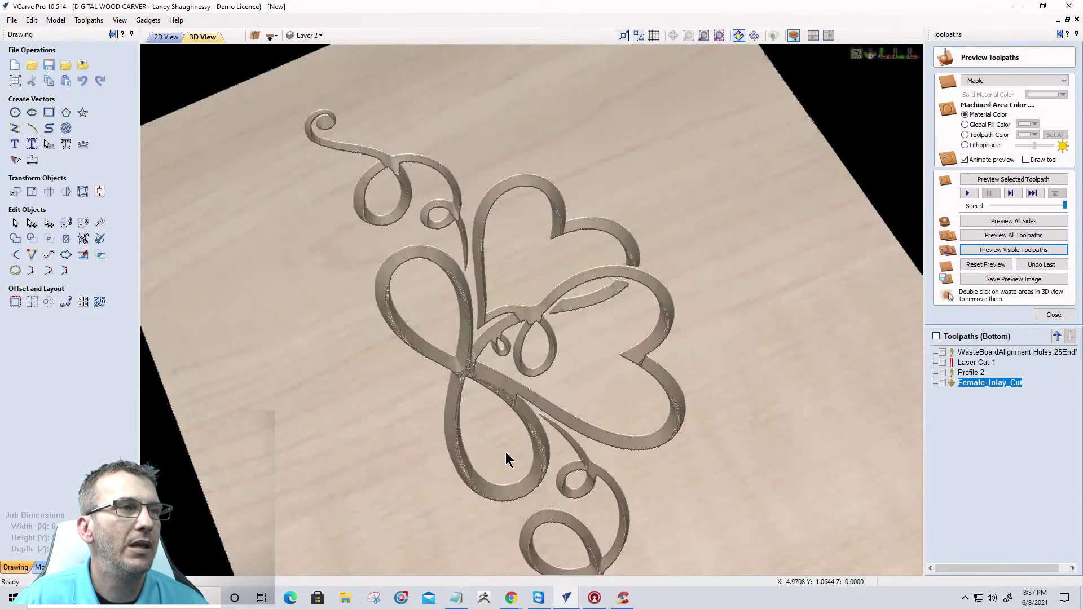
scroll(609, 375, "up", 3)
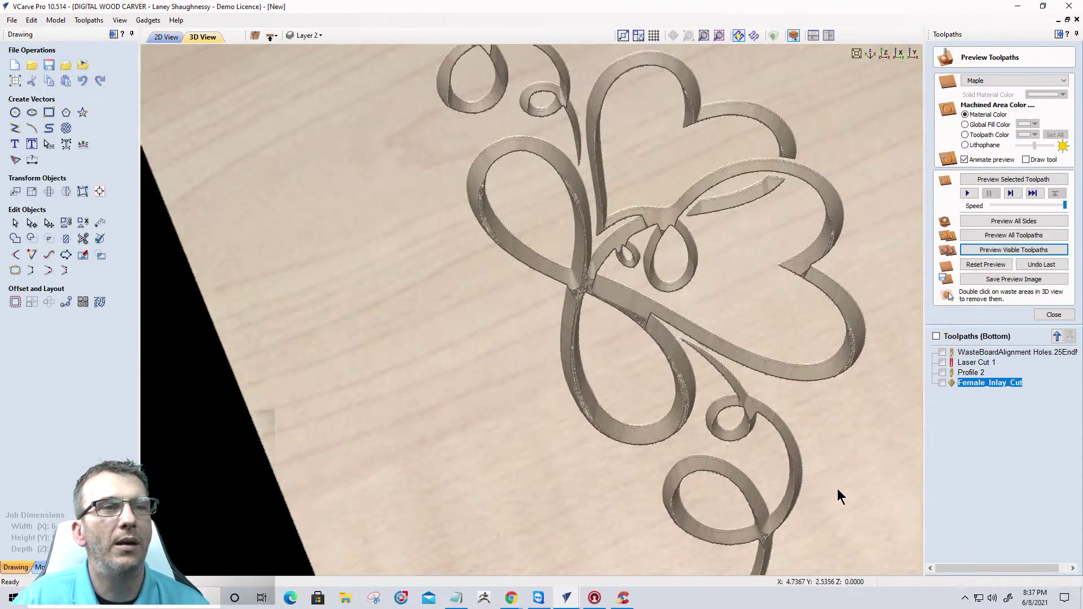
Edit the Female_Inlay_Cut toolpath to use the 0.25 inch, 60-degree V-bit and recalculate it.
double_click(987, 383)
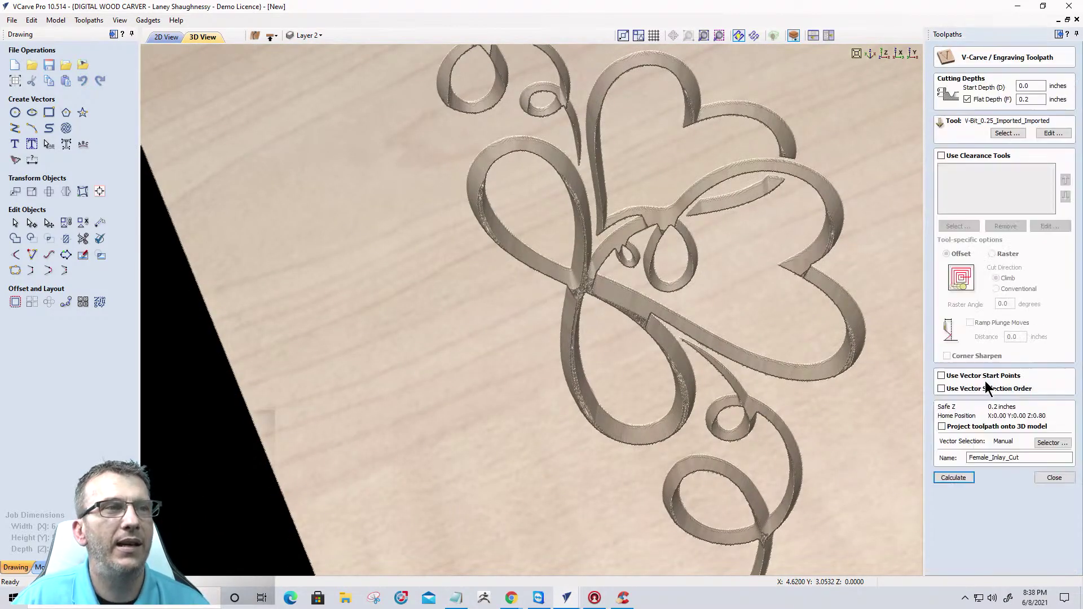
left_click(1001, 133)
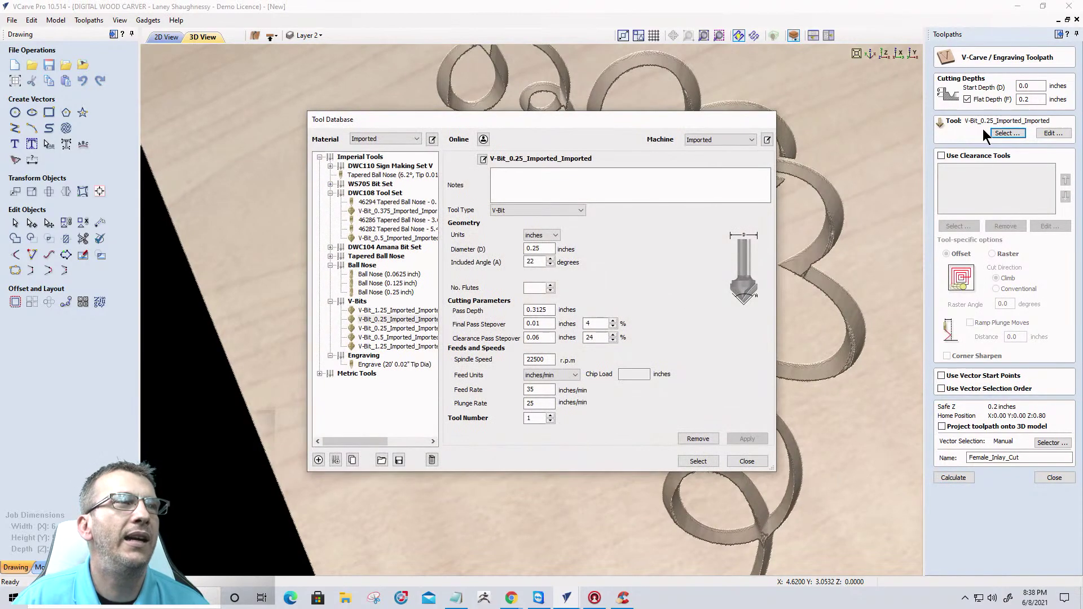
left_click(374, 330)
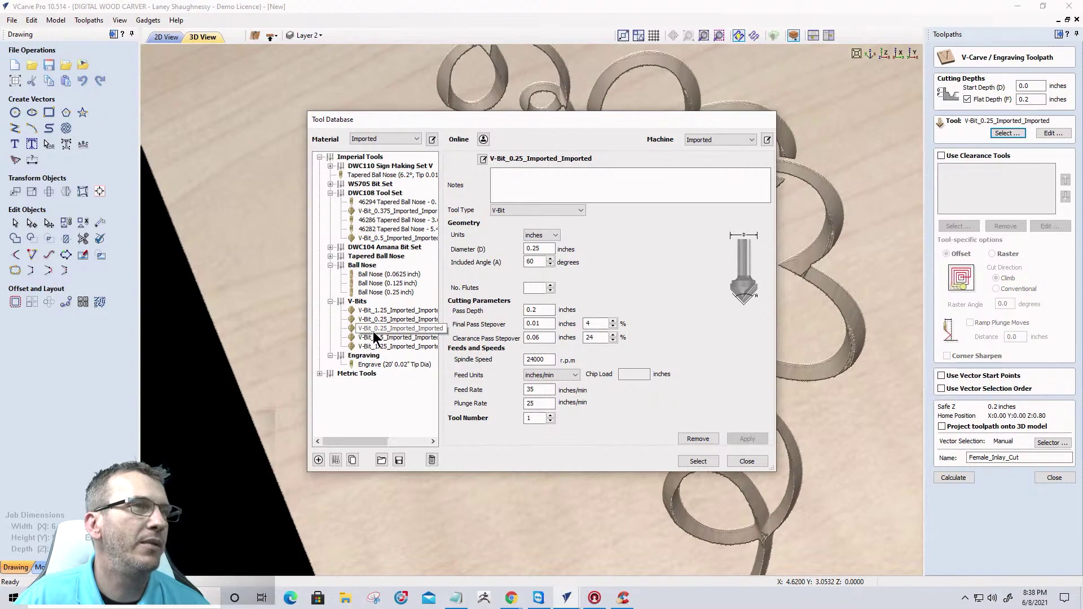
left_click(698, 461)
left_click(956, 479)
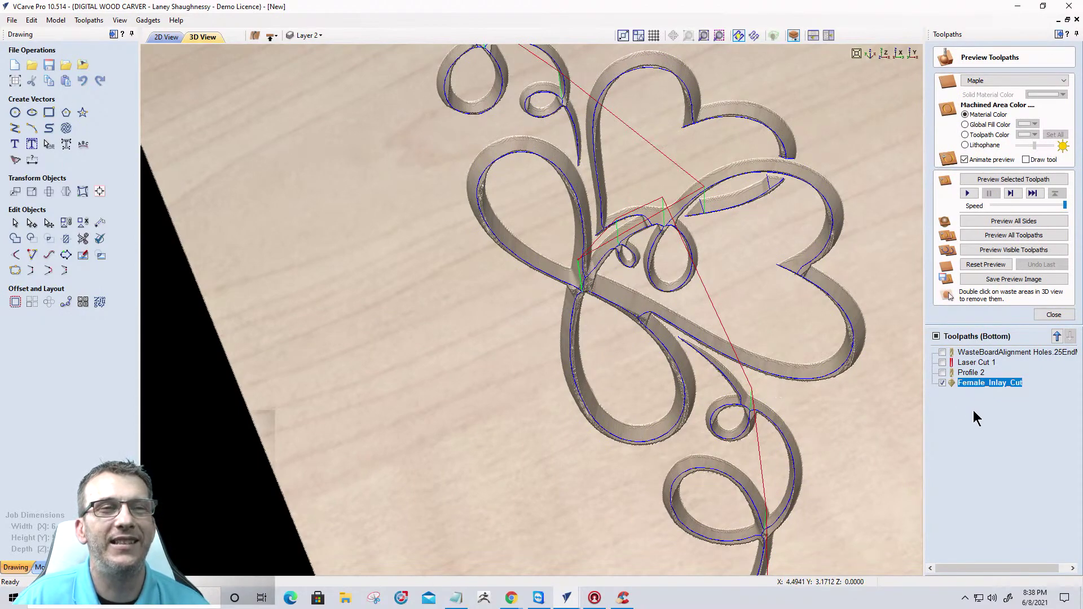
Simulate the recalculated Female_Inlay_Cut on a reset preview and examine the carved flourish's walls and depth from several angles.
left_click(979, 273)
left_click(984, 181)
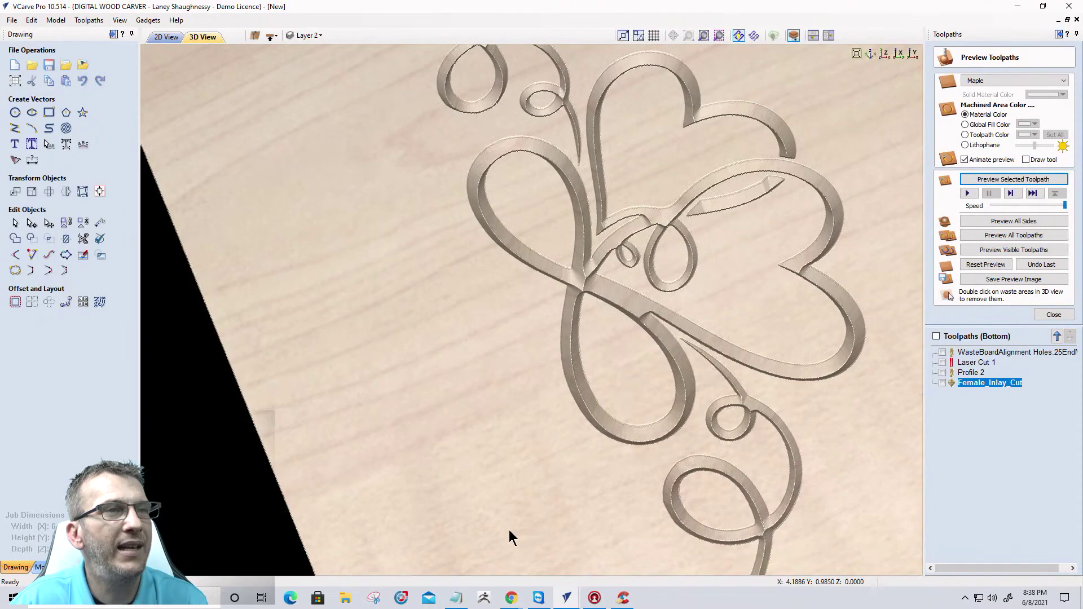
left_click_drag(729, 458, 652, 313)
scroll(652, 313, "up", 5)
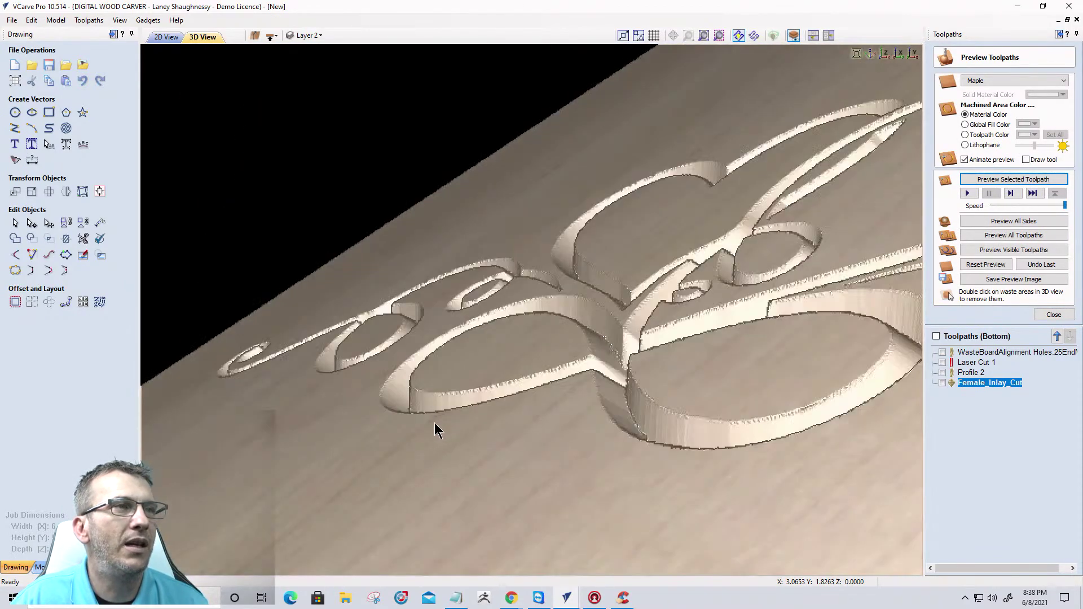
scroll(418, 428, "up", 5)
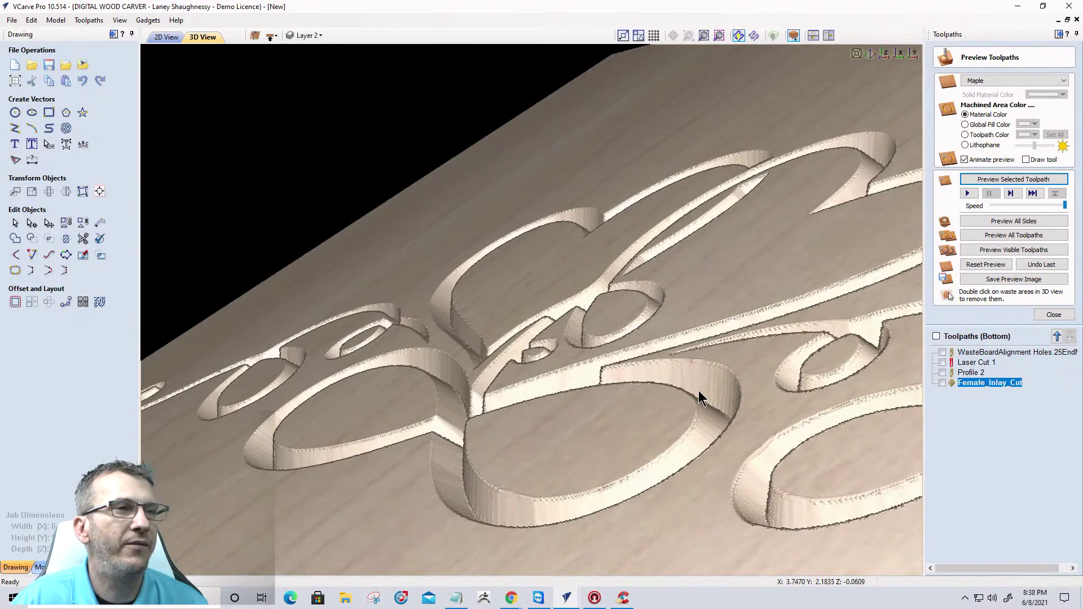
left_click_drag(696, 355, 798, 493)
scroll(798, 493, "up", 3)
scroll(727, 442, "down", 4)
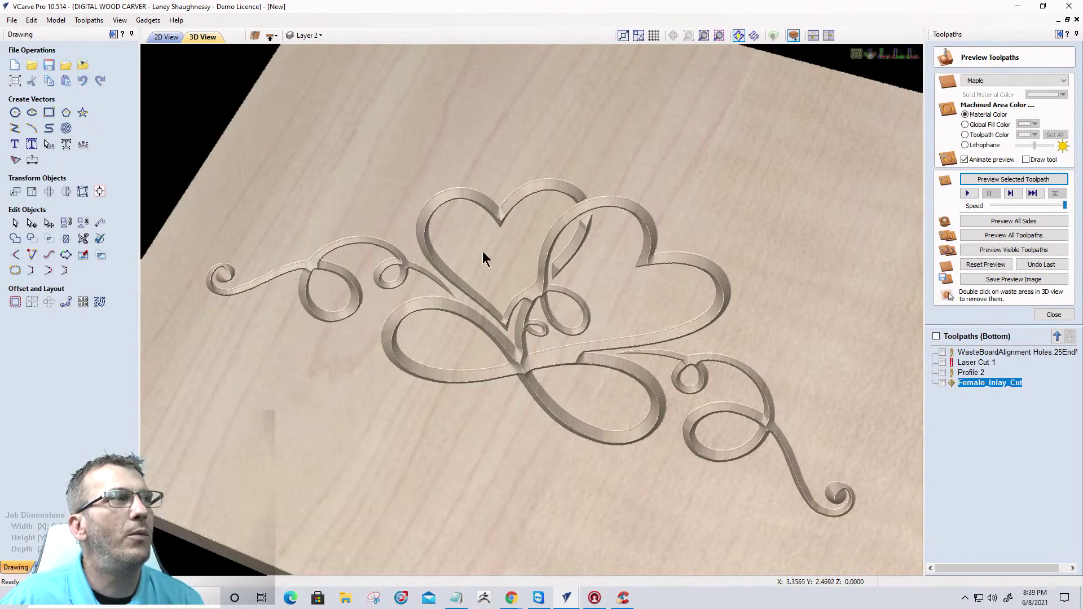
scroll(525, 279, "down", 2)
Add a new layer named Female Inlay Vector in the 2D view.
left_click(157, 42)
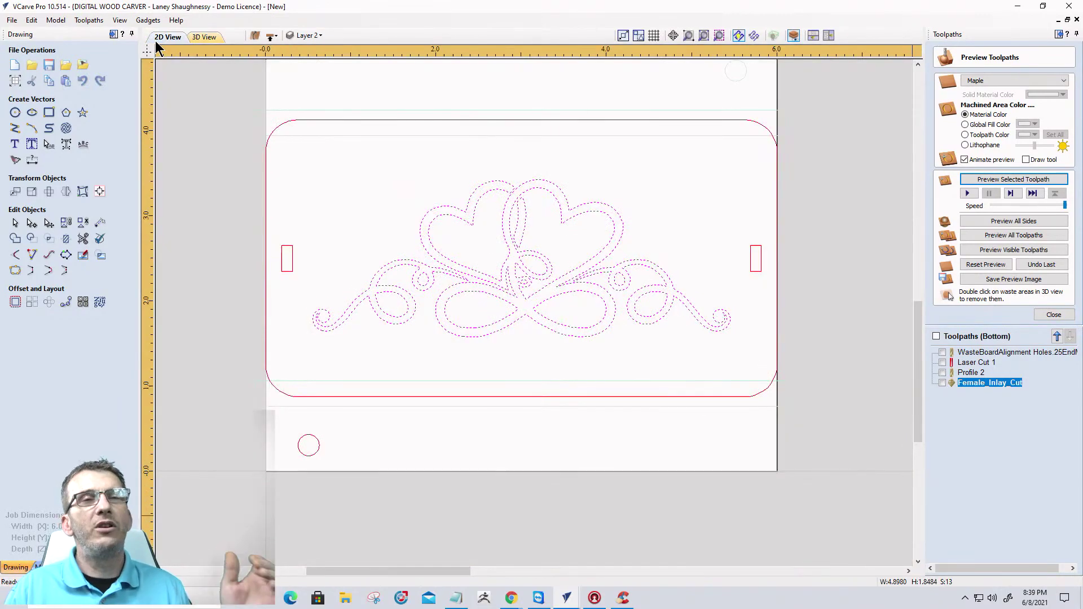
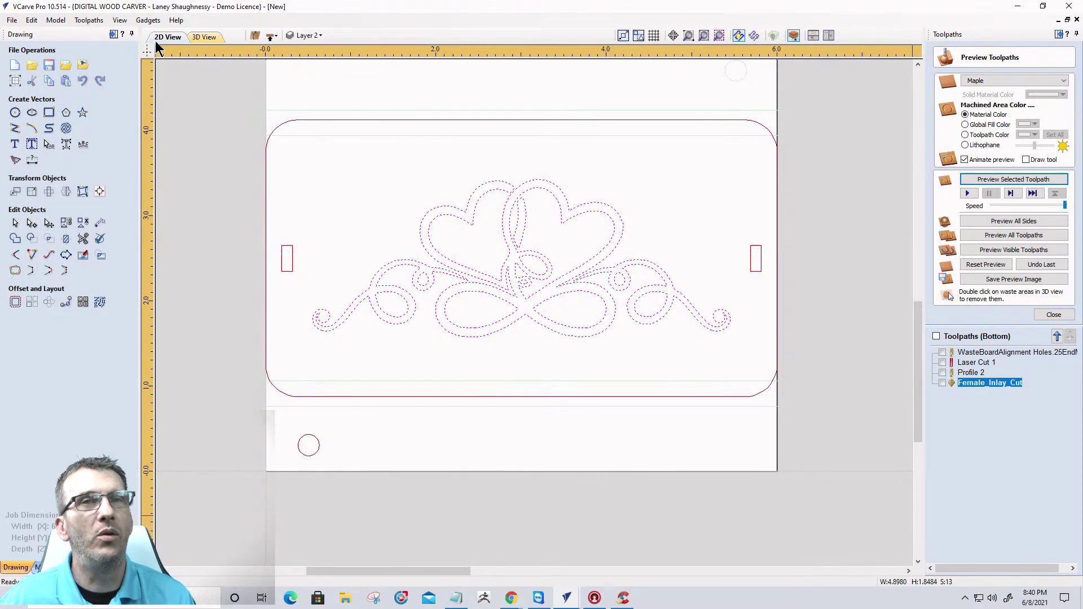
left_click(311, 38)
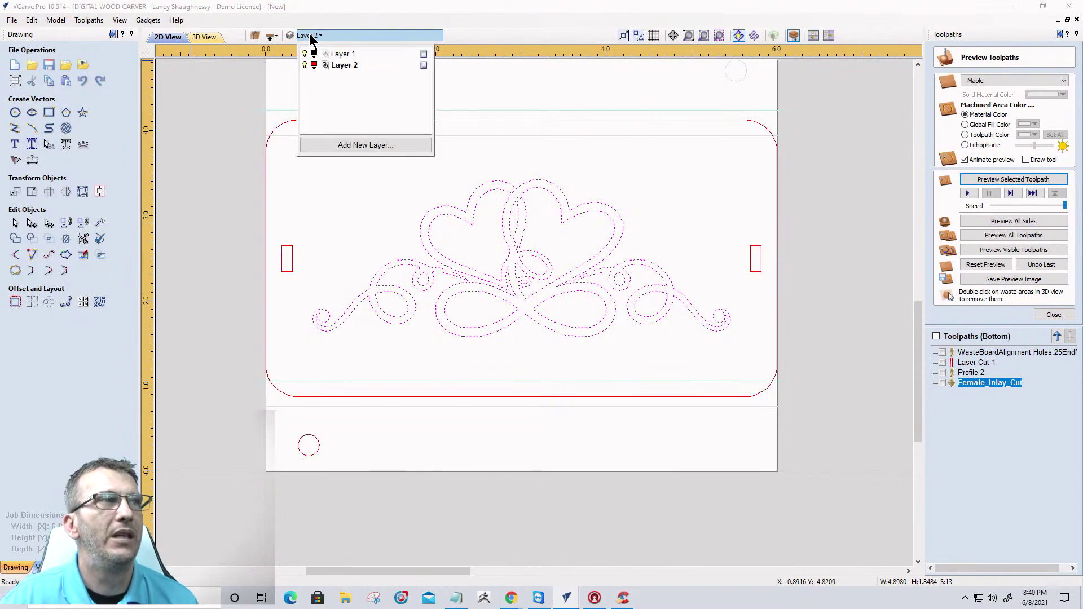
left_click(333, 147)
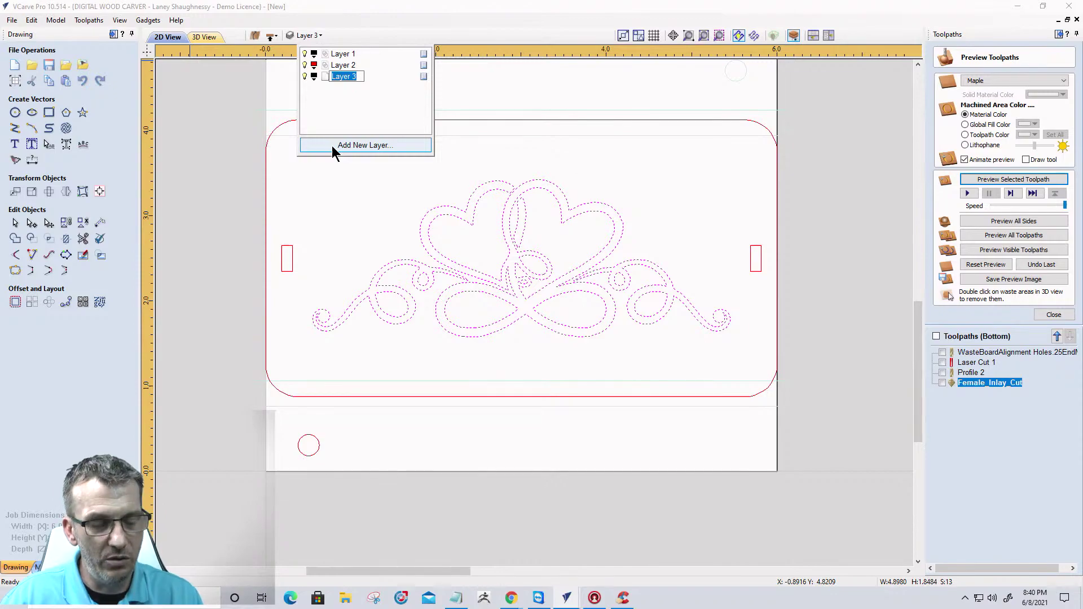
type("FEmail")
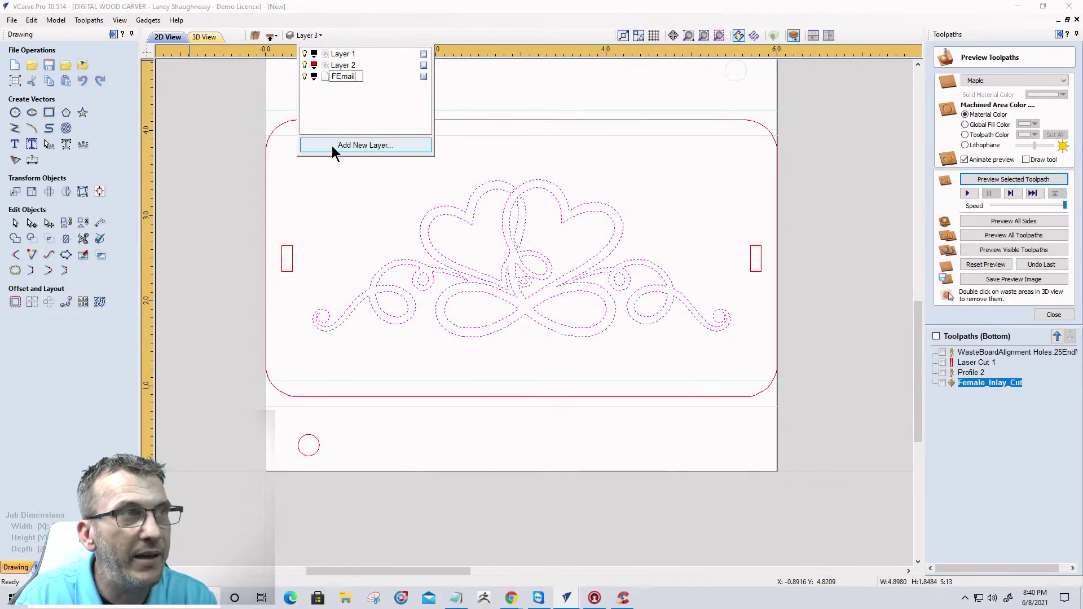
key("BackSpace")
key("BackSpace")
type("Femal")
key("BackSpace")
type("le ")
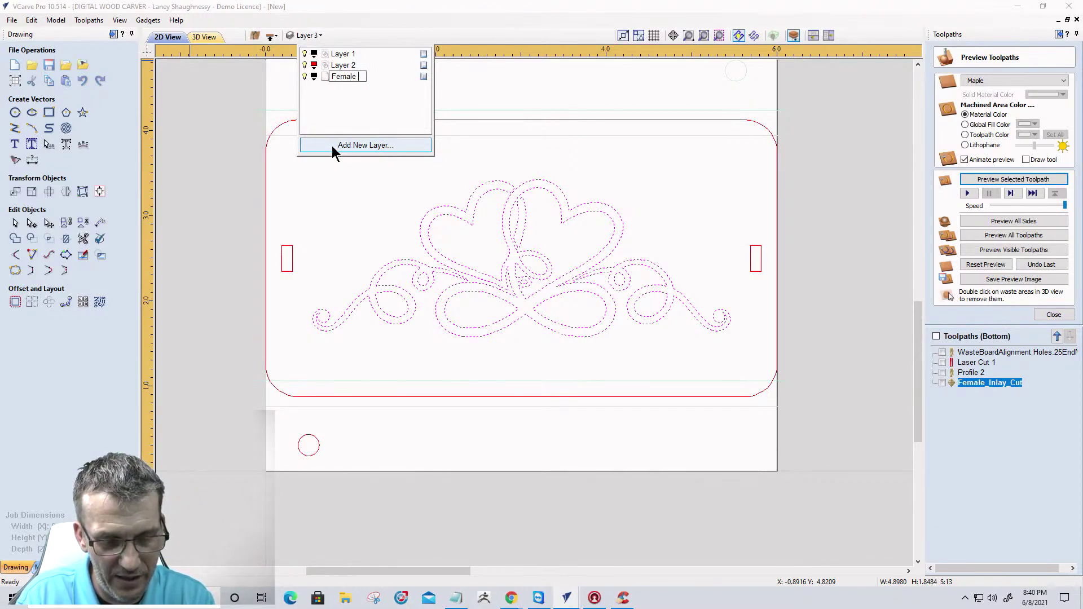
type("INlay Vector")
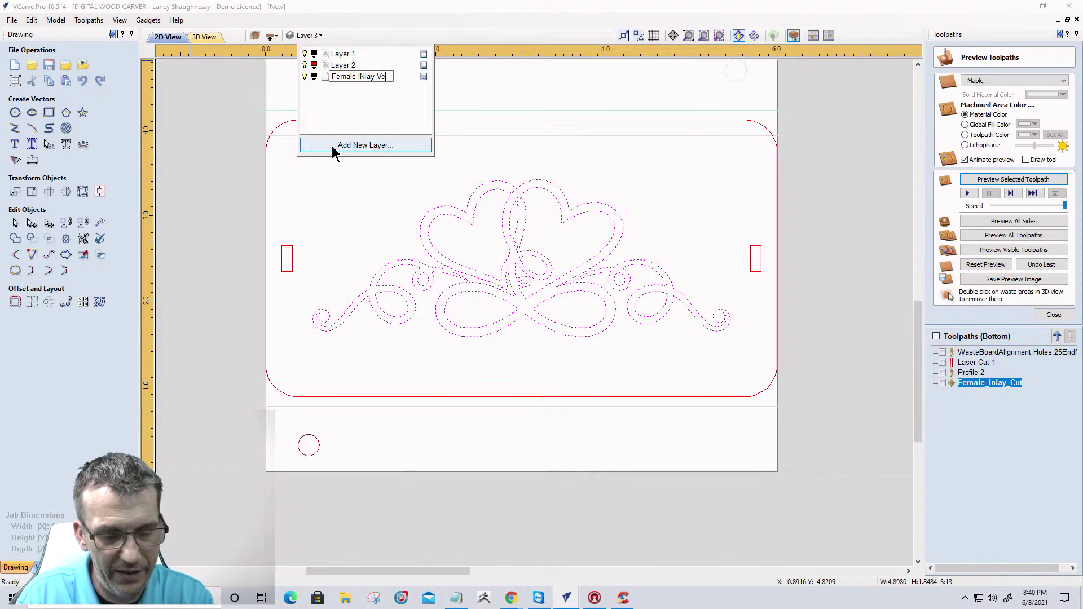
key("BackSpace")
key("BackSpace")
key("BackSpace")
key("BackSpace")
key("BackSpace")
key("BackSpace")
key("BackSpace")
key("BackSpace")
key("BackSpace")
key("BackSpace")
key("BackSpace")
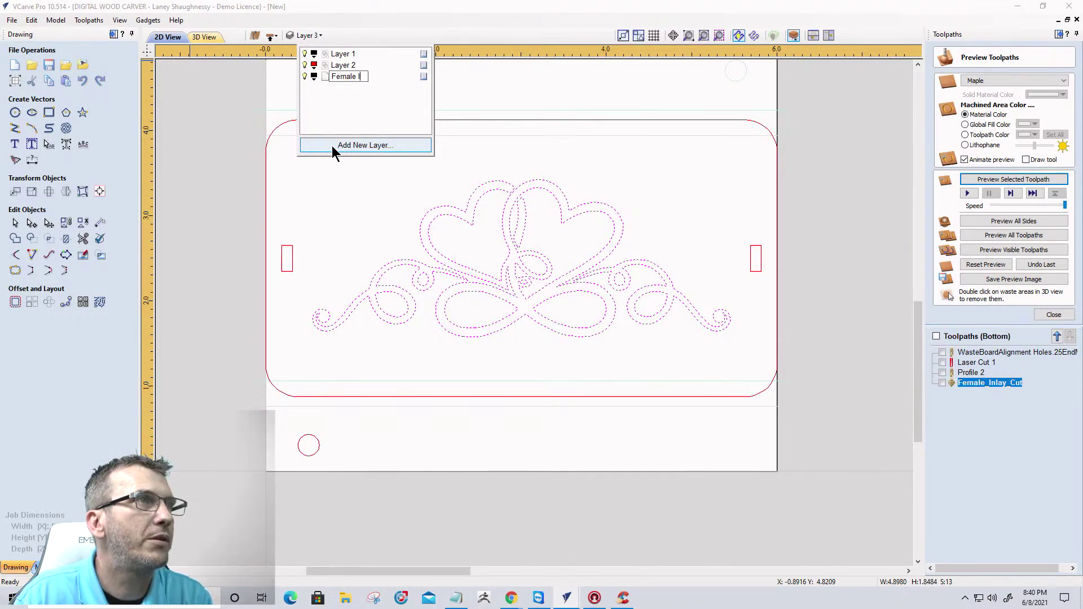
type("nlay")
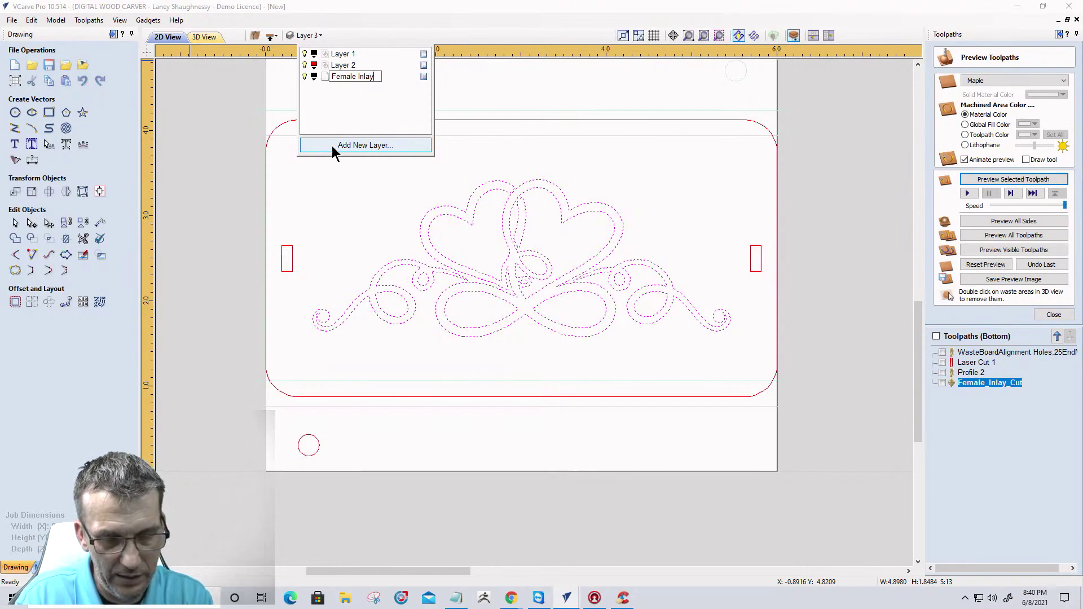
type(" Vector")
key("Return")
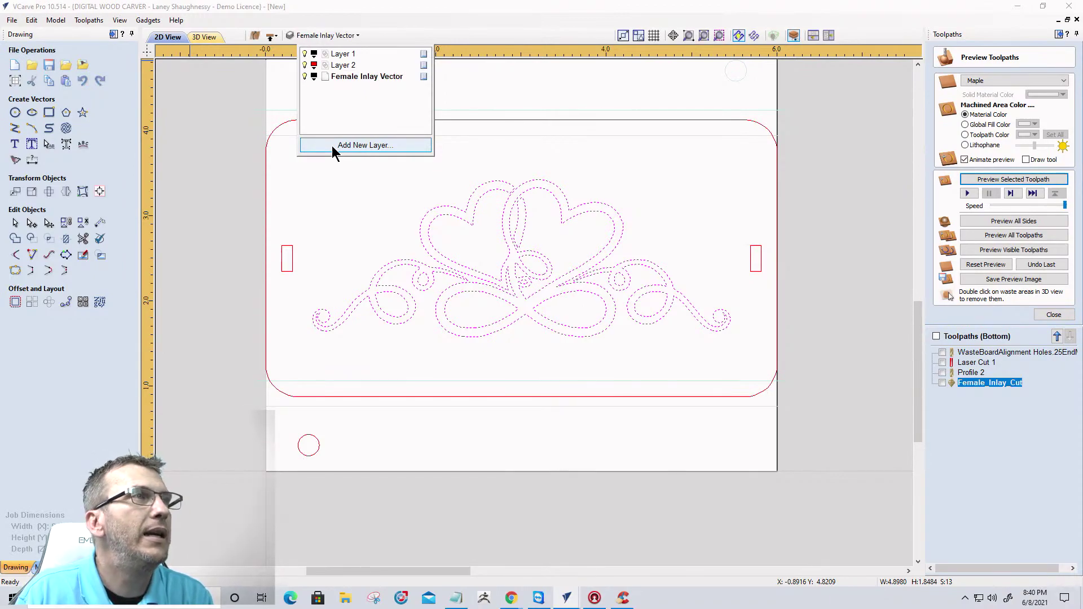
Add another layer named Male Inlay Vector.
left_click(329, 146)
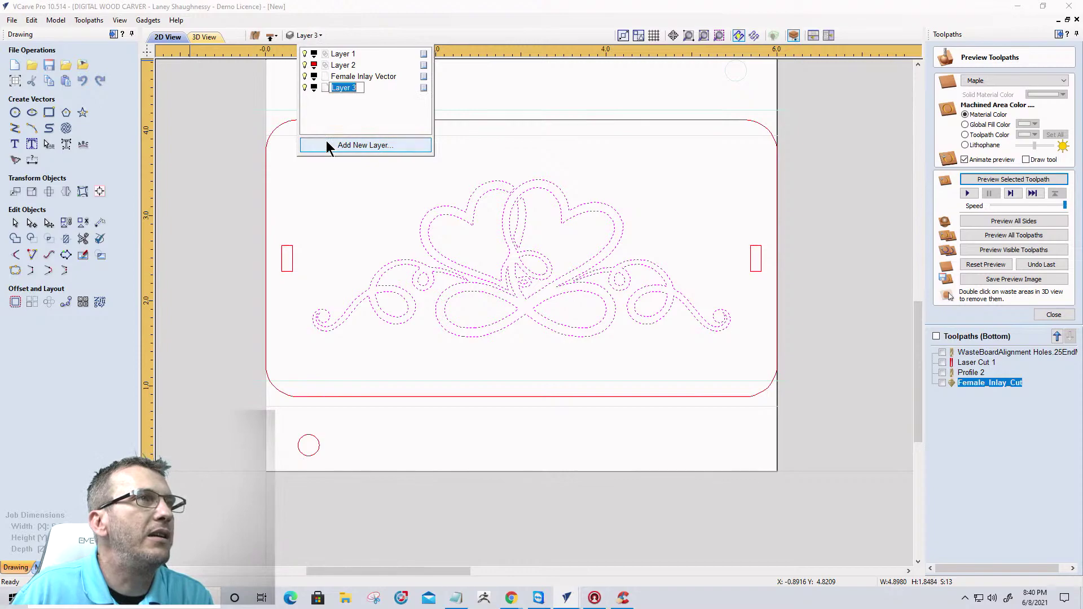
type("Male INlay Vect")
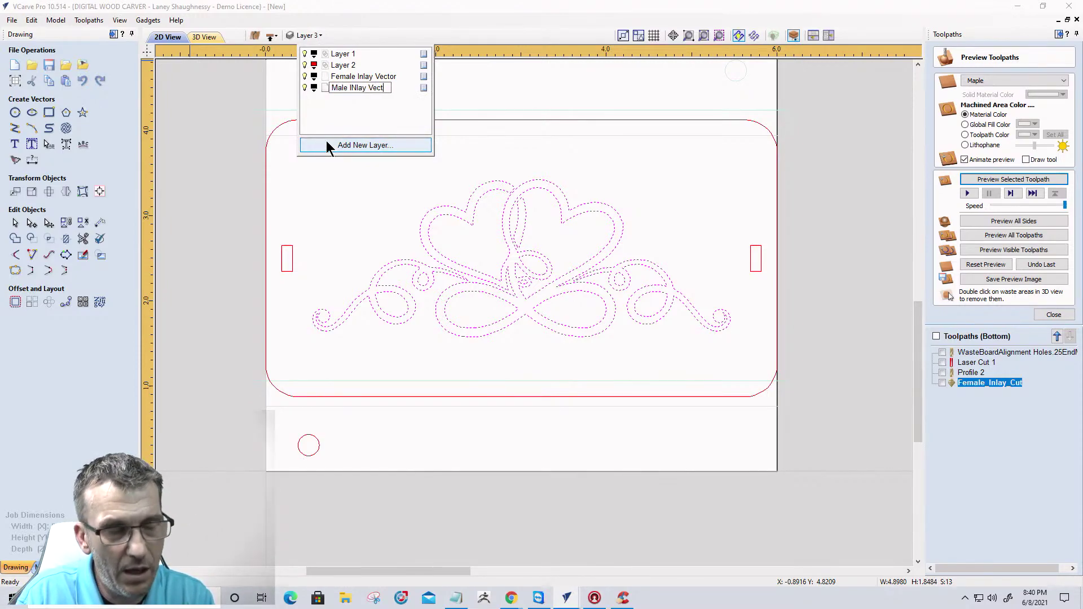
key("BackSpace")
key("BackSpace")
key("BackSpace")
key("BackSpace")
key("BackSpace")
key("BackSpace")
key("BackSpace")
key("BackSpace")
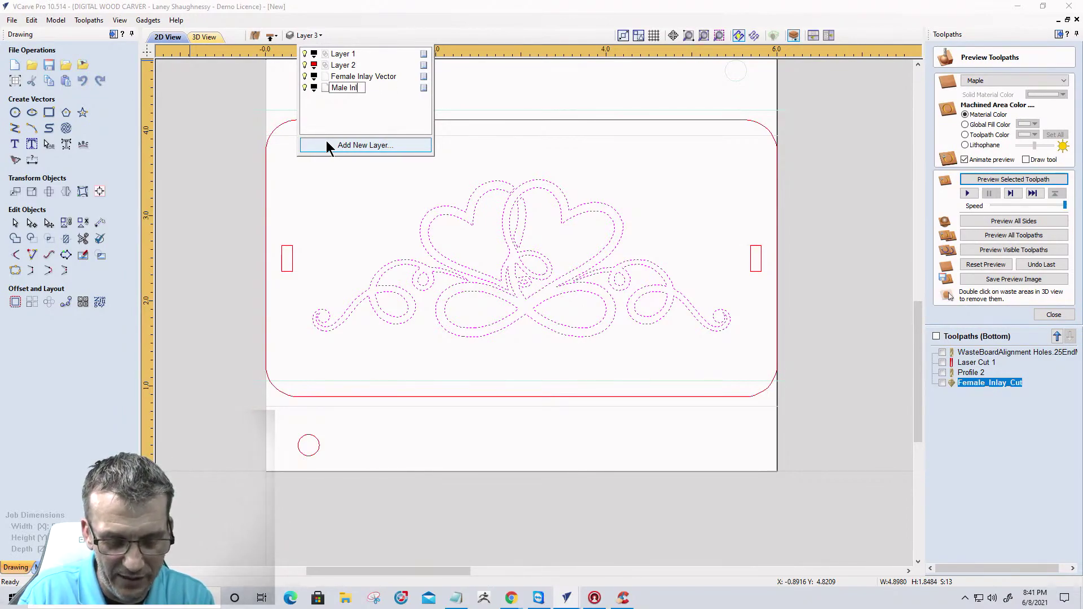
key("Return")
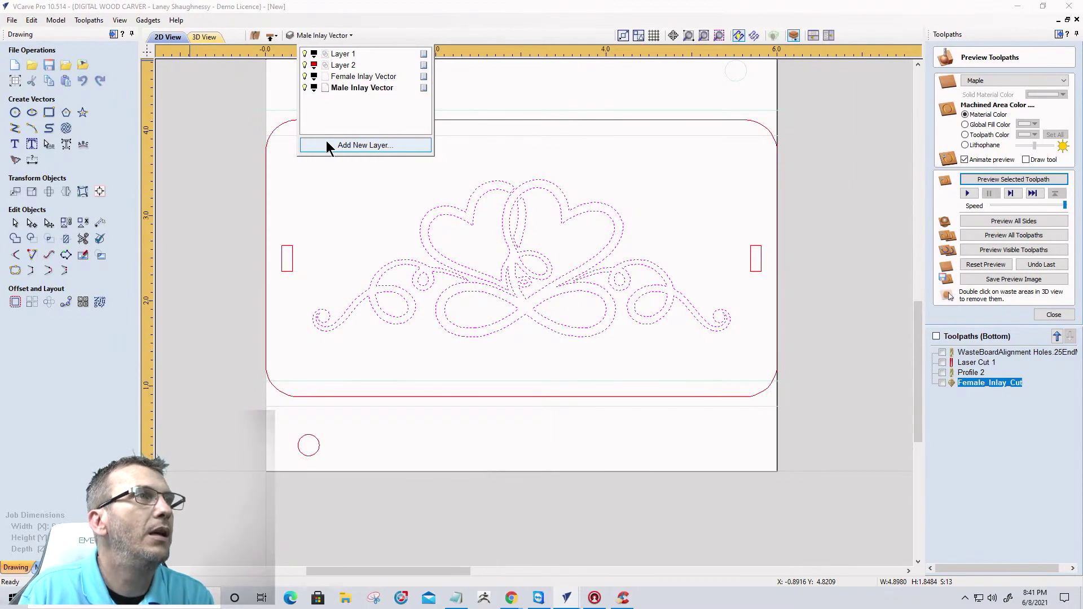
left_click(397, 189)
Select the whole heart flourish and move it to the Female Inlay Vector layer.
left_click_drag(286, 129, 752, 388)
right_click(573, 275)
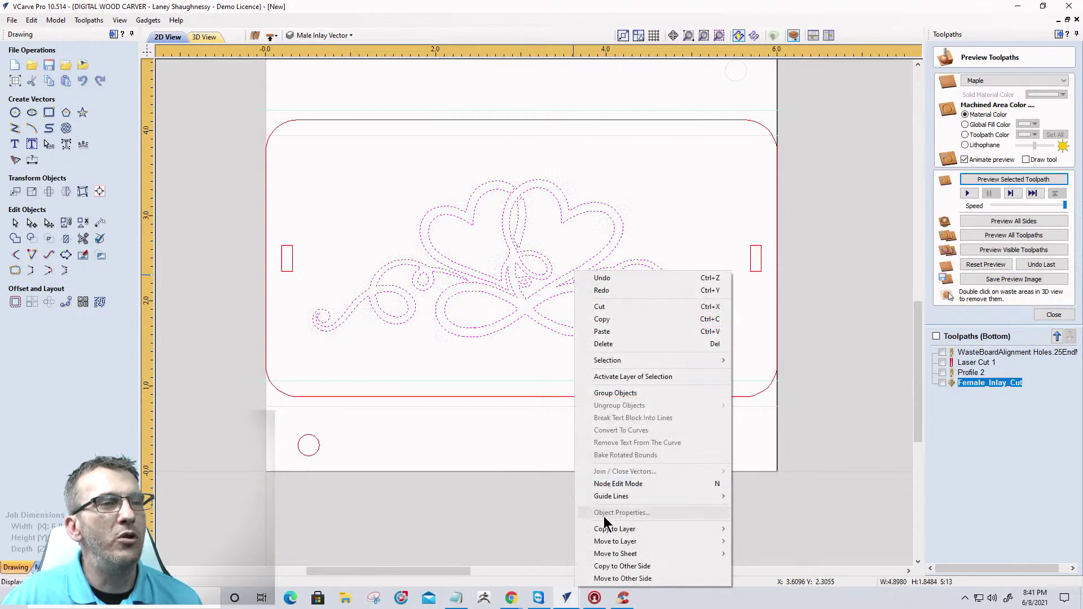
mouse_move(614, 542)
left_click(750, 566)
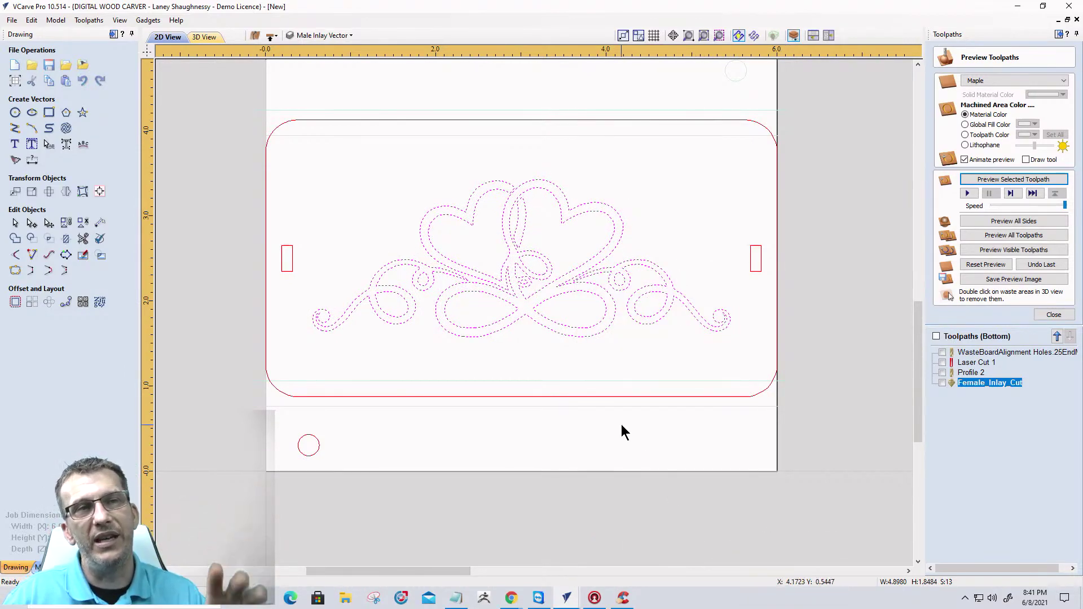
Copy the selected heart flourish to the Male Inlay Vector layer.
right_click(505, 213)
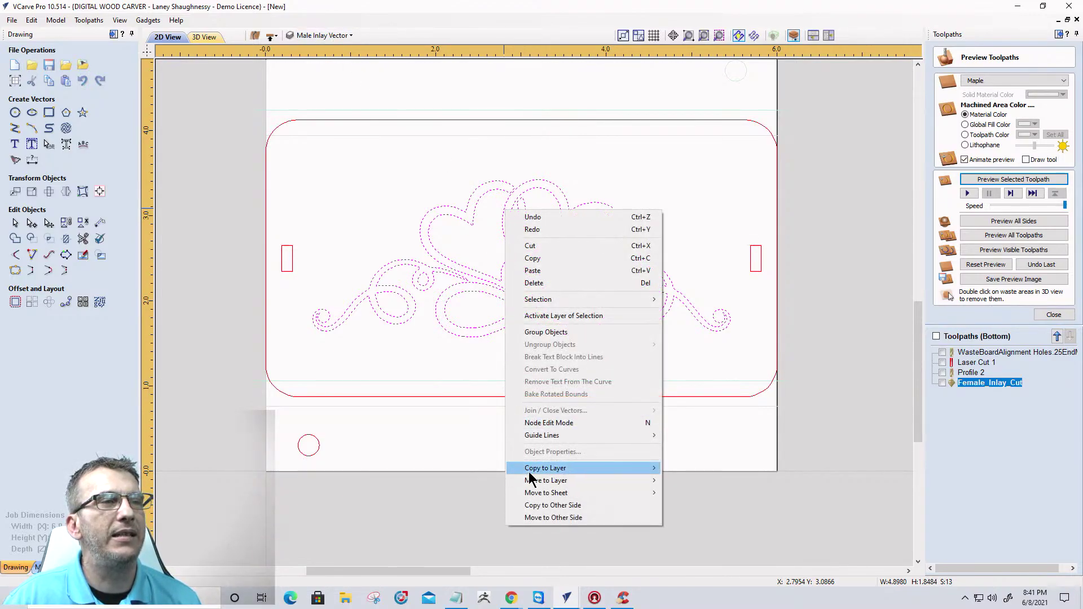
mouse_move(621, 469)
left_click(671, 507)
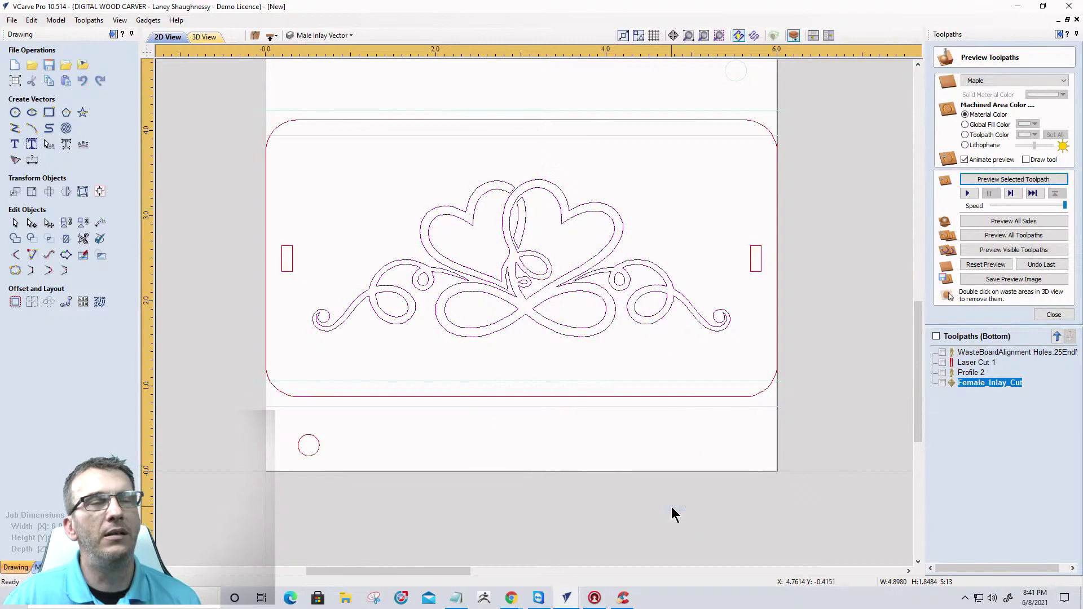
Hide the Female Inlay Vector layer and Layer 2, and deselect the flourish copy.
left_click(314, 36)
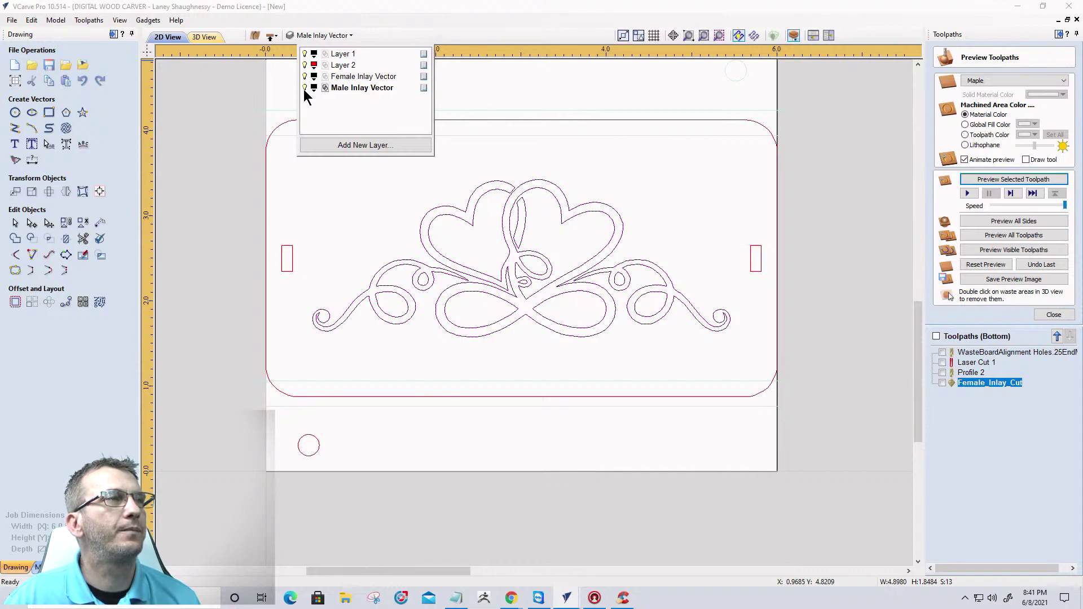
left_click(304, 78)
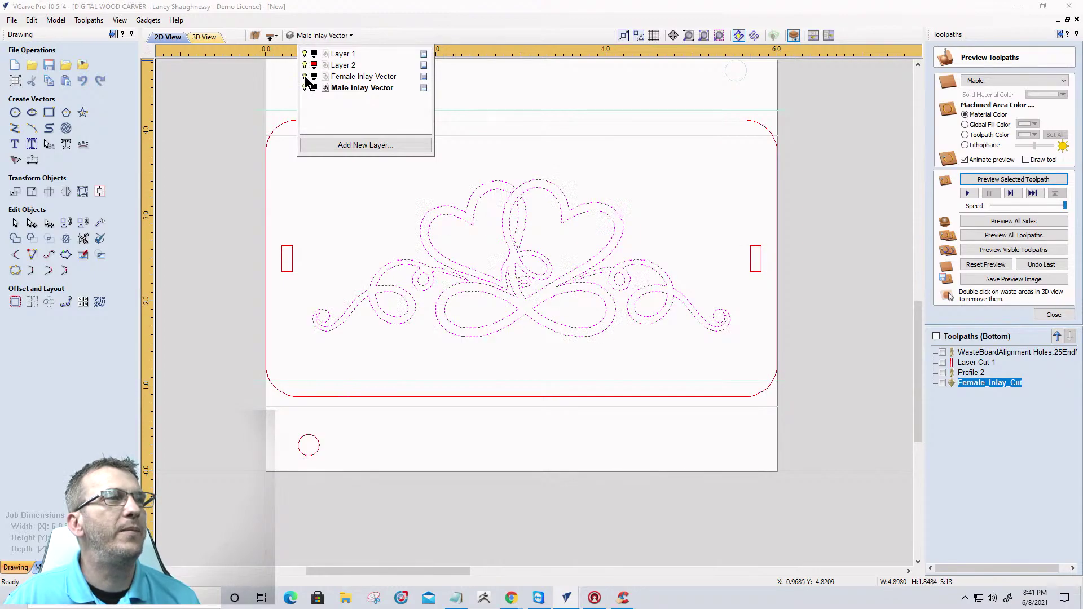
left_click(305, 65)
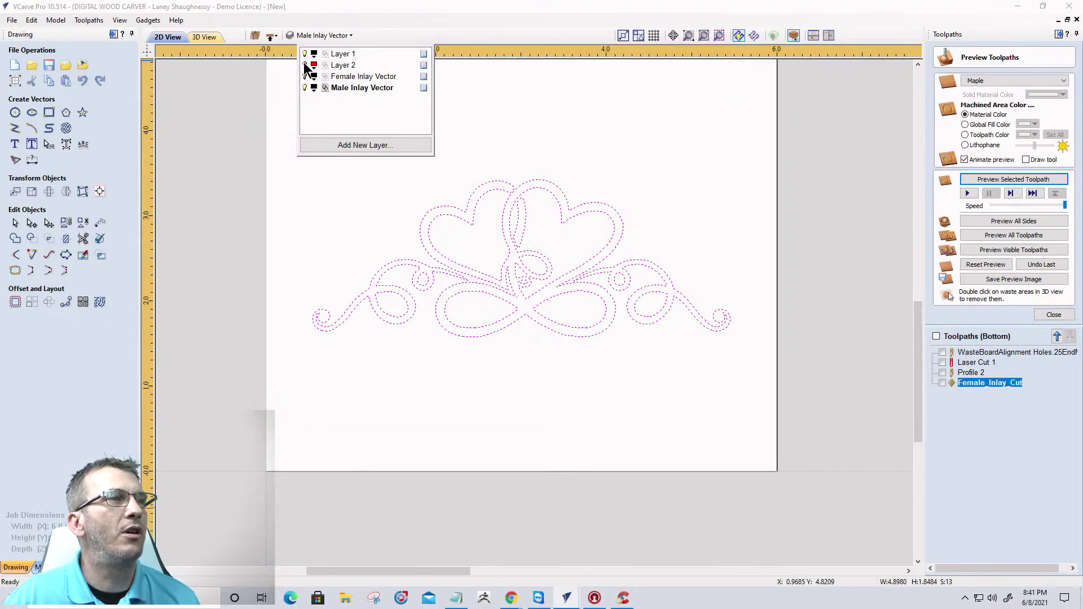
left_click(335, 165)
key("F6")
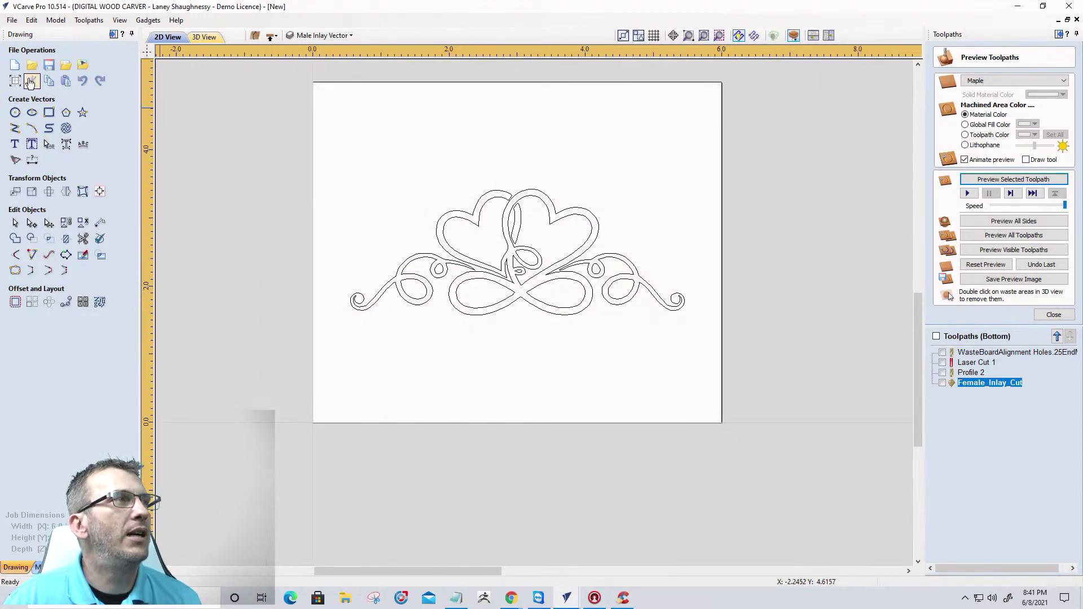
Draw a square-cornered rectangle around the heart flourish and widen it past the material edges to about 6.29 by 2.85 inches.
left_click(48, 114)
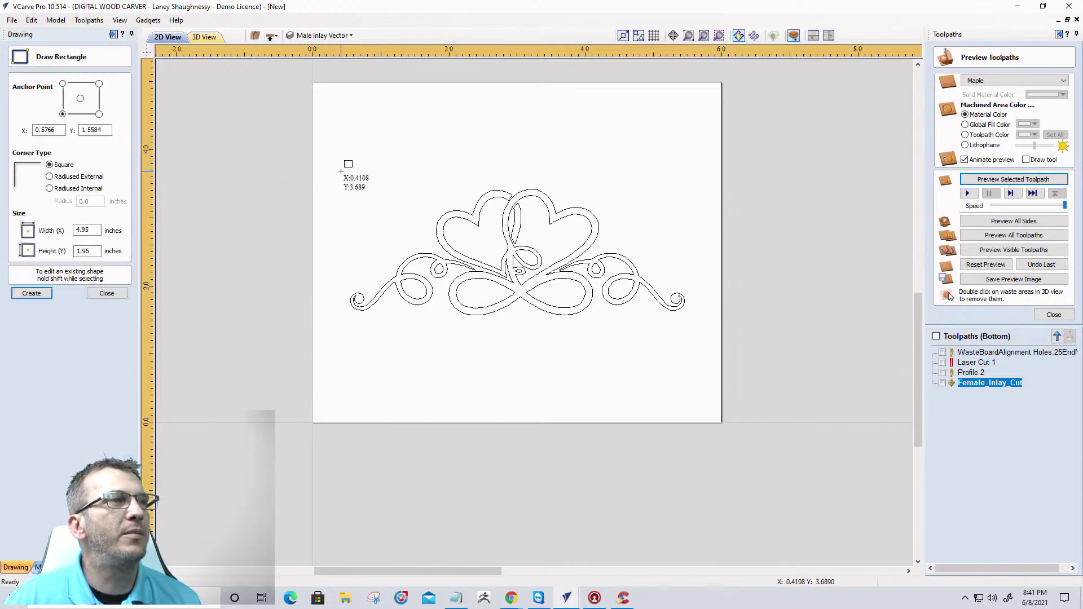
left_click_drag(341, 170, 706, 365)
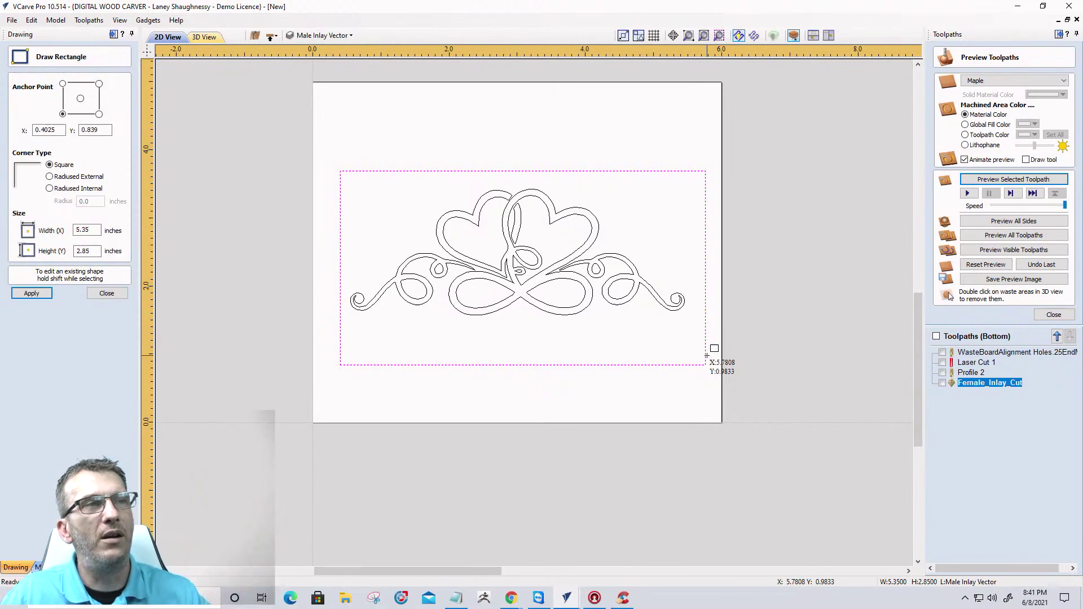
left_click(113, 294)
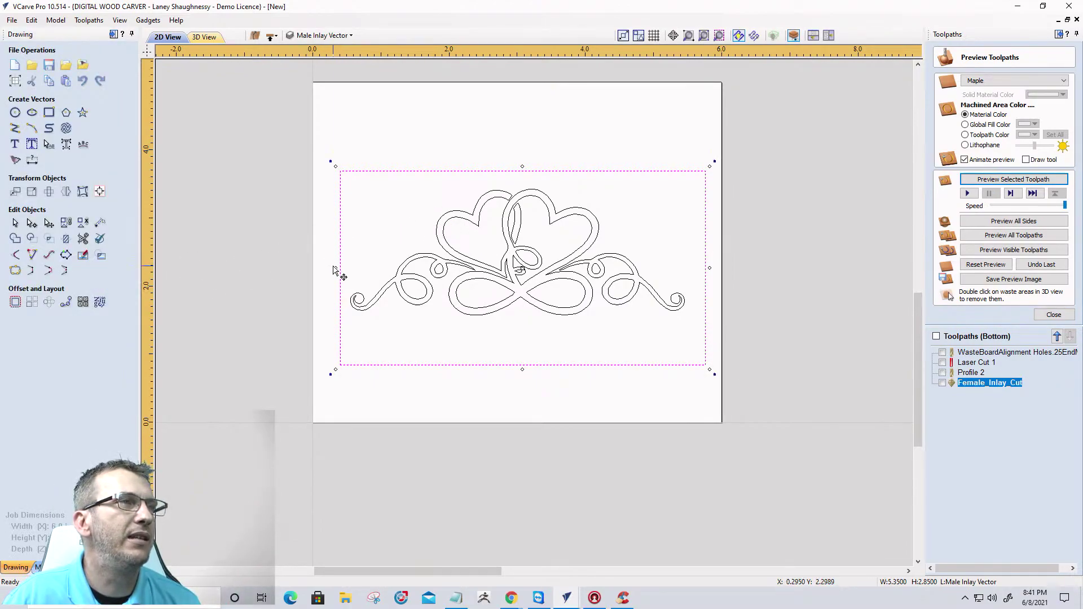
left_click_drag(336, 270, 308, 258)
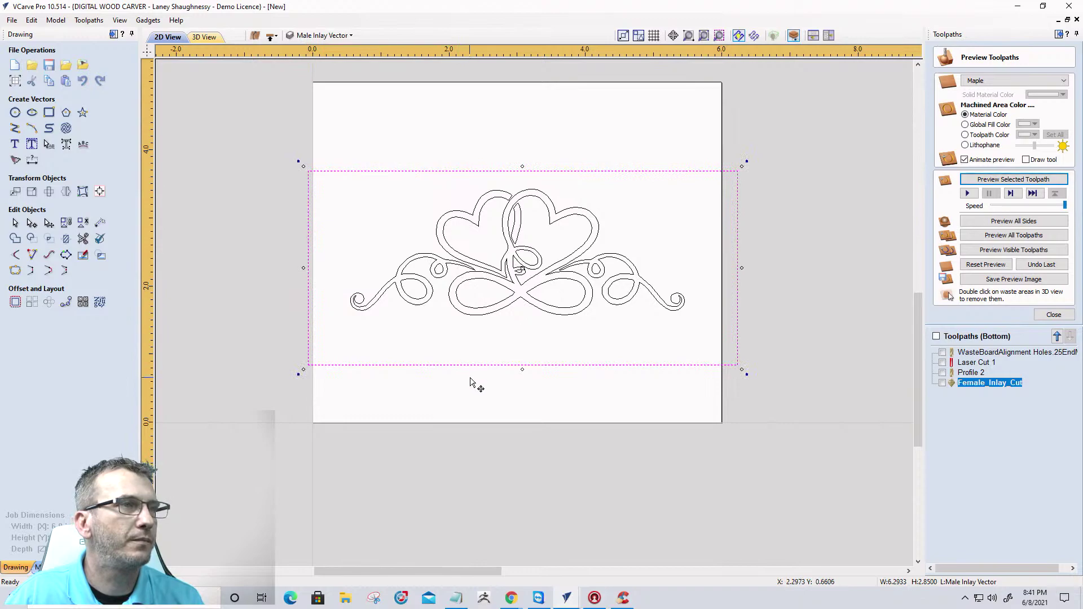
Center the rectangle in the material both horizontally and vertically, and leave the toolpath preview.
left_click(99, 191)
left_click(68, 95)
left_click(201, 295)
left_click(482, 155)
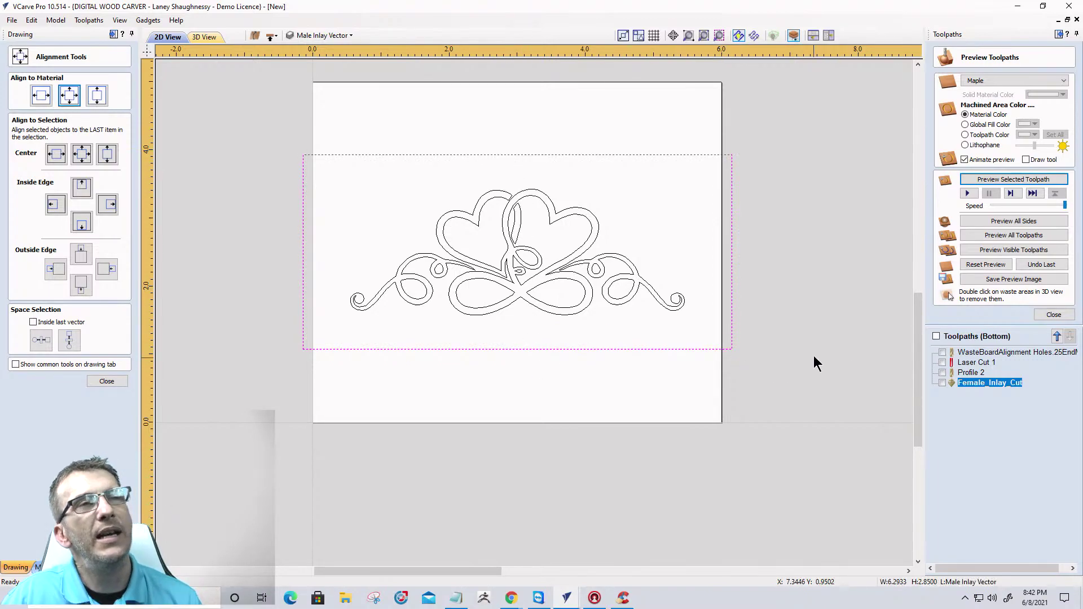
left_click(1053, 315)
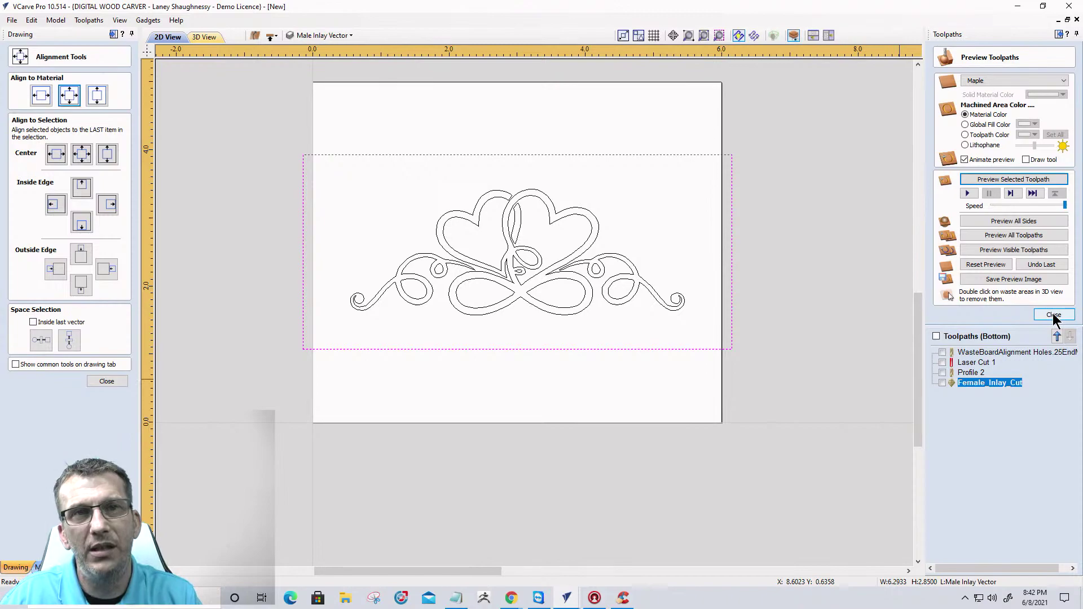
Select only the heart flourish inside the rectangle and flip it horizontally about the job center without creating a mirrored copy.
left_click_drag(231, 115, 781, 380)
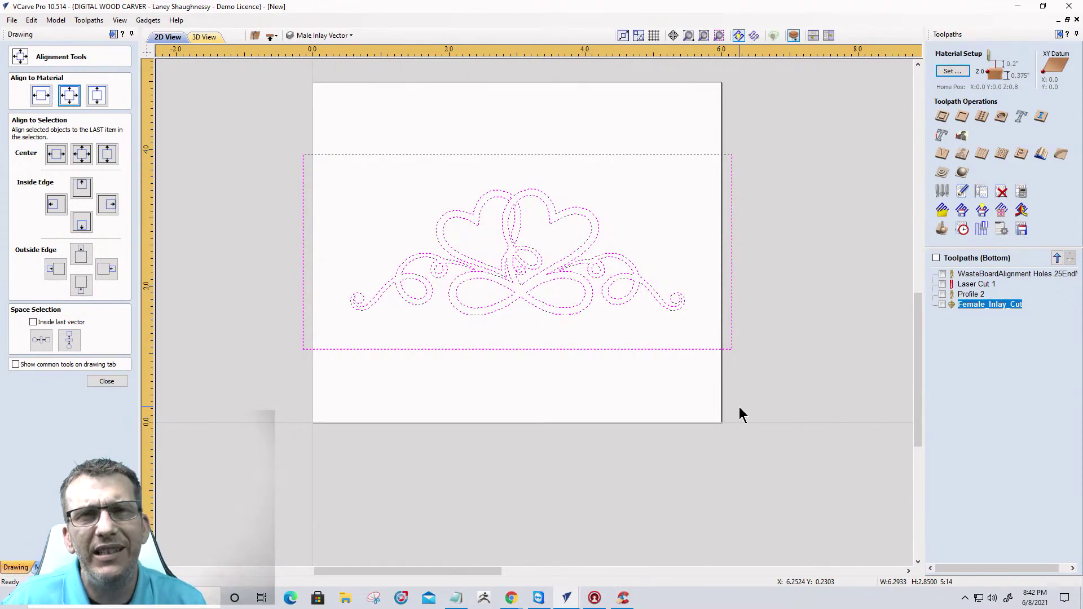
left_click(620, 319)
left_click_drag(362, 158, 703, 350)
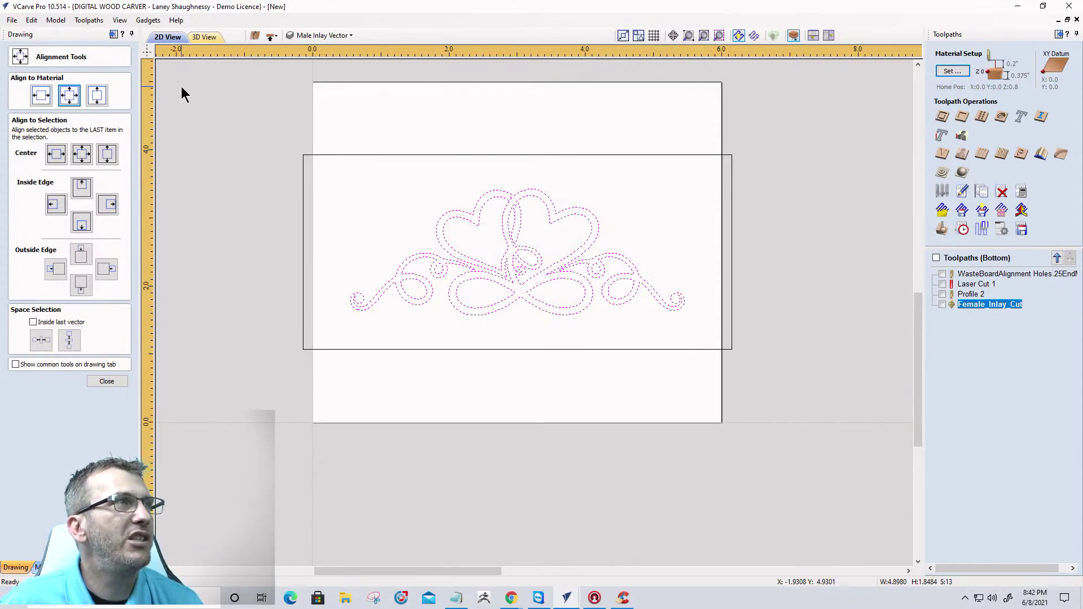
scroll(180, 91, "up", 1)
left_click(95, 385)
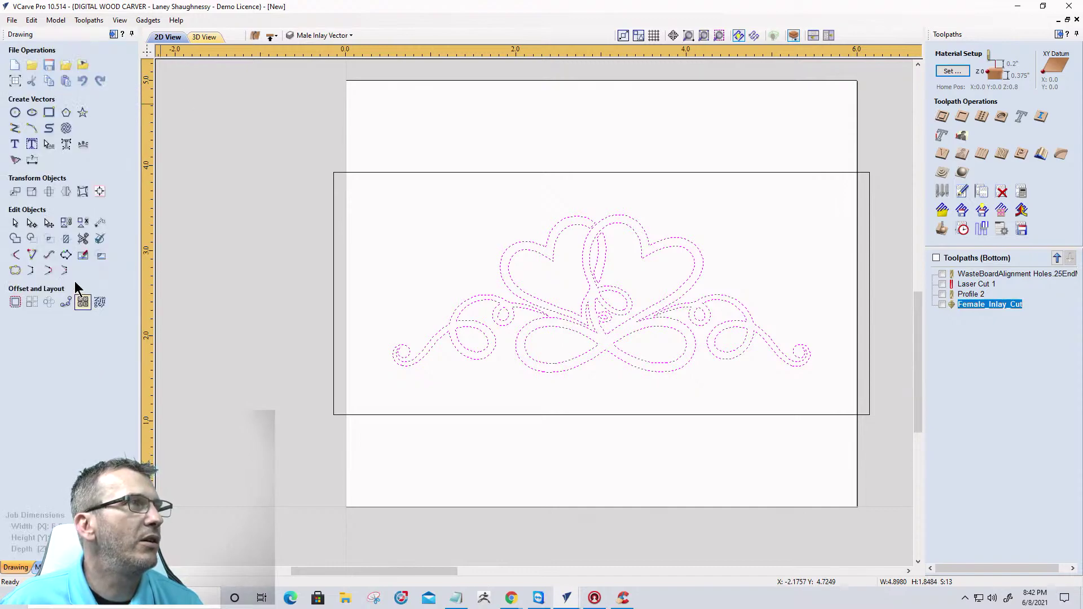
left_click(99, 192)
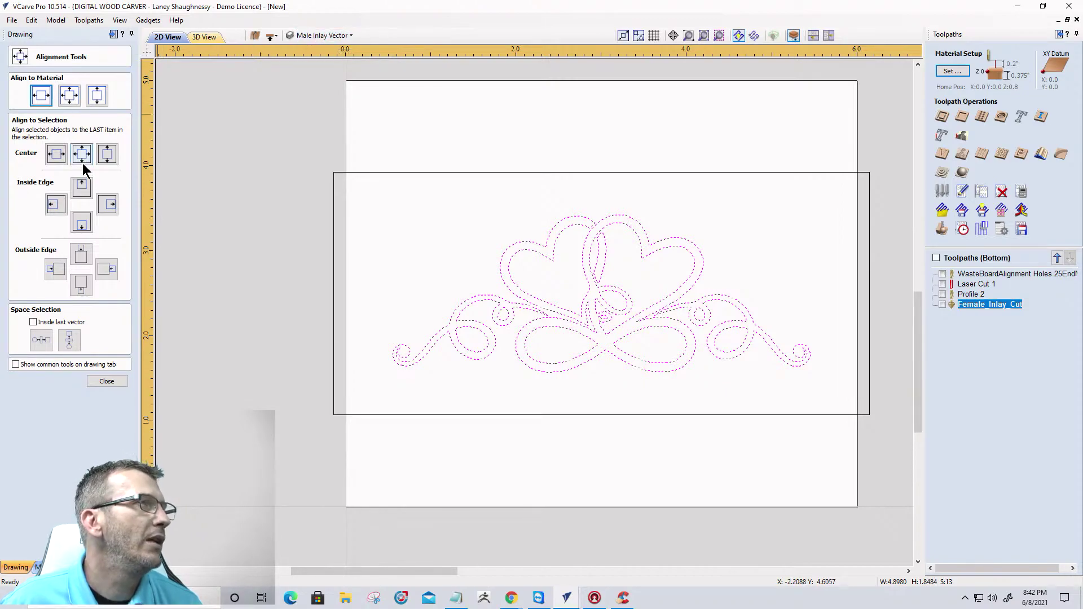
left_click(109, 382)
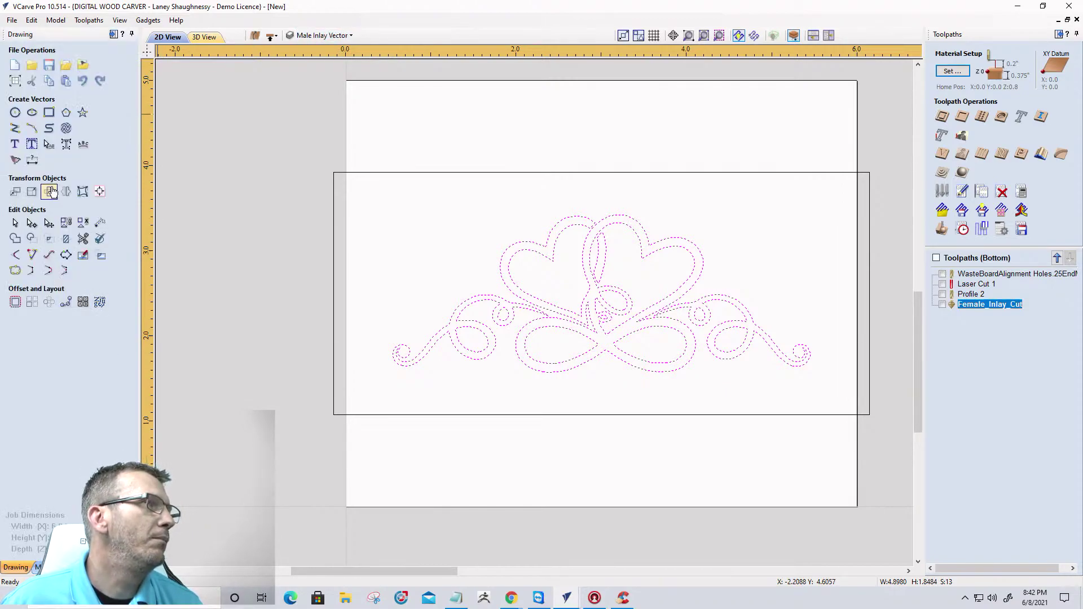
left_click(65, 193)
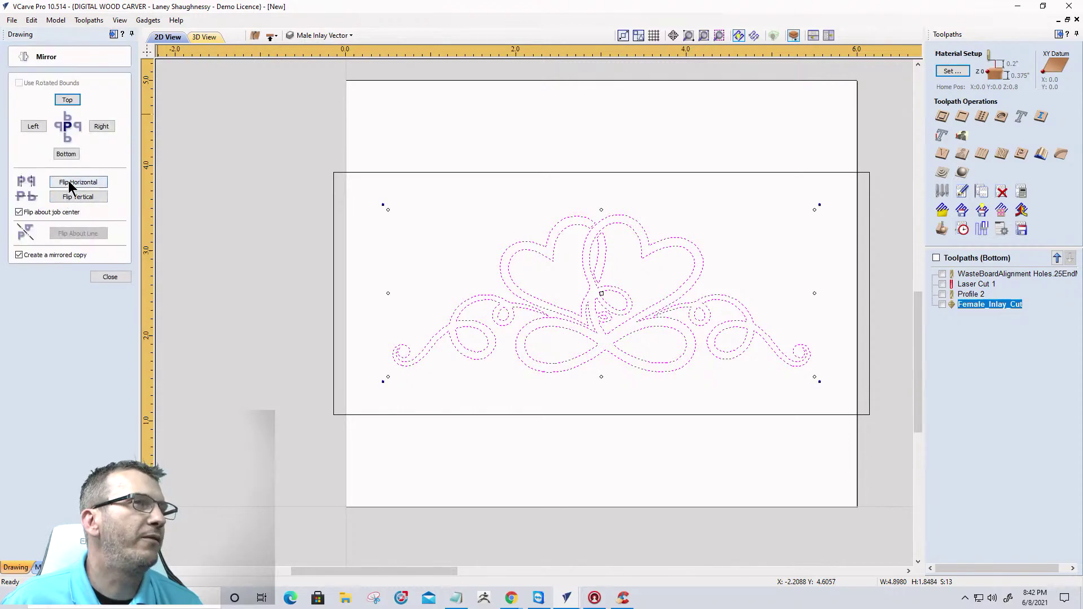
left_click(71, 183)
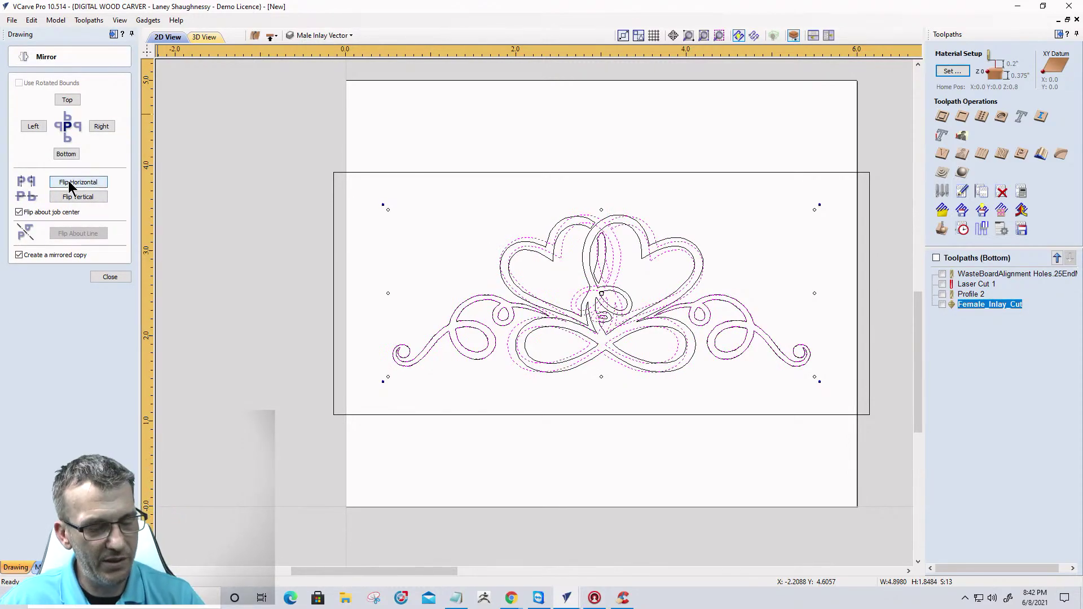
left_click(70, 185)
left_click(19, 256)
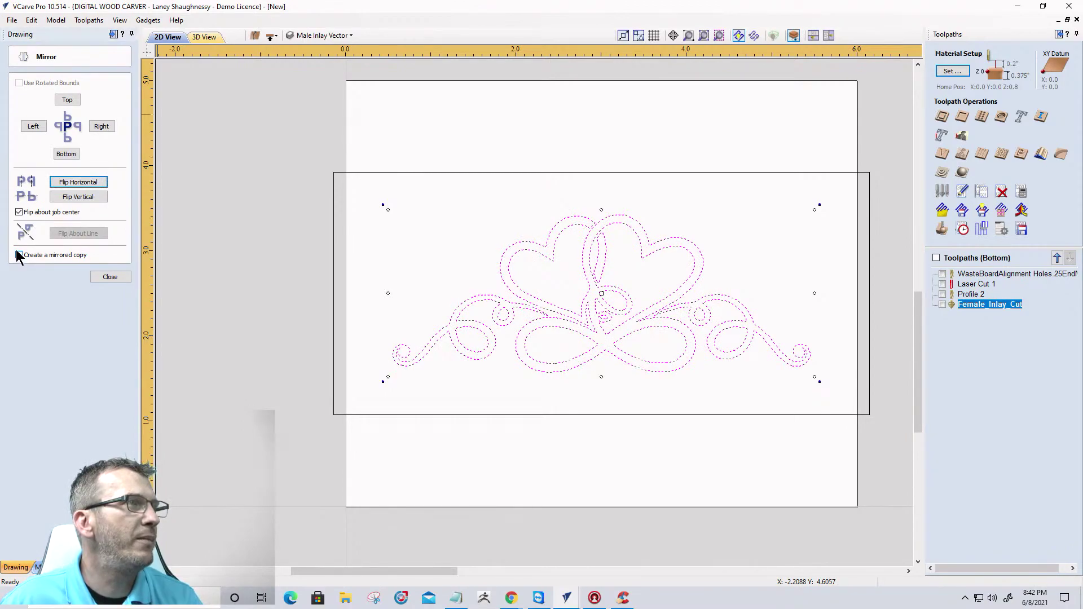
left_click(82, 186)
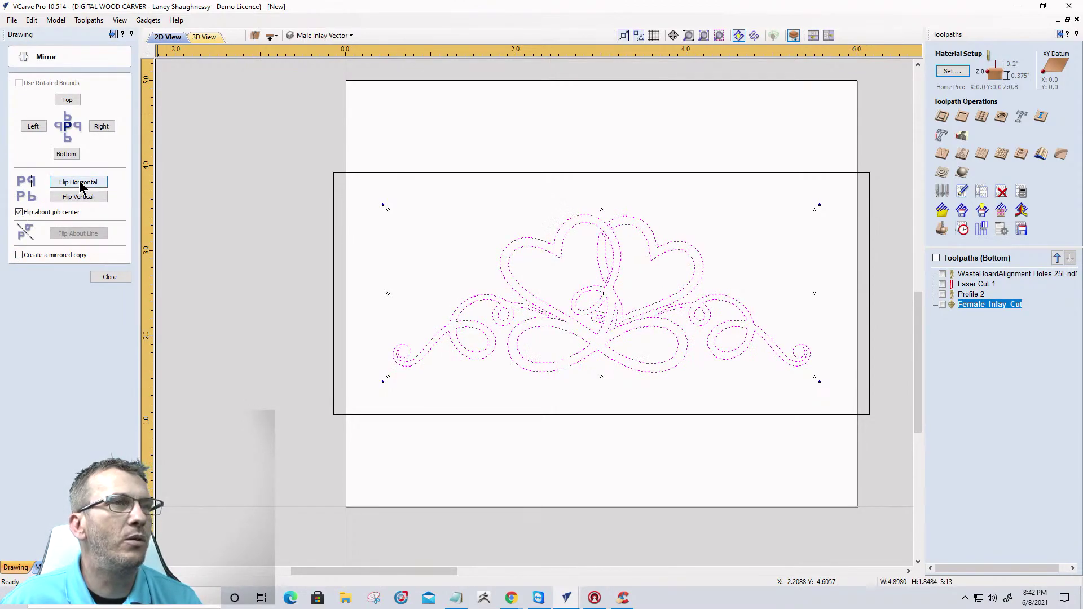
left_click(98, 279)
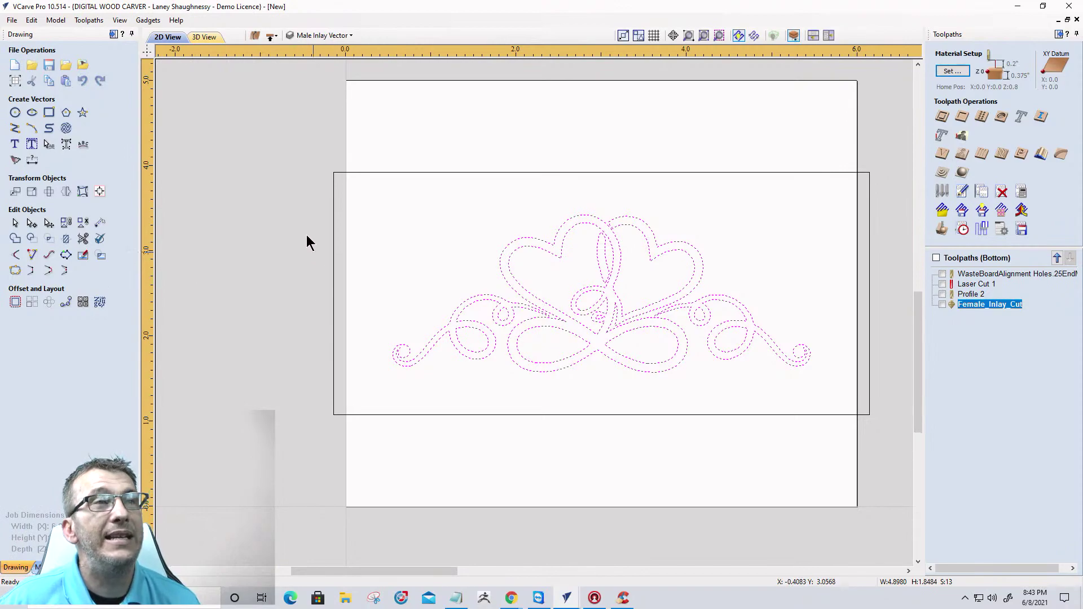
Start a V-carve toolpath for the flourish and its rectangle with a 0.18 inch start depth and a 0.02 inch flat depth.
left_click_drag(272, 152, 891, 429)
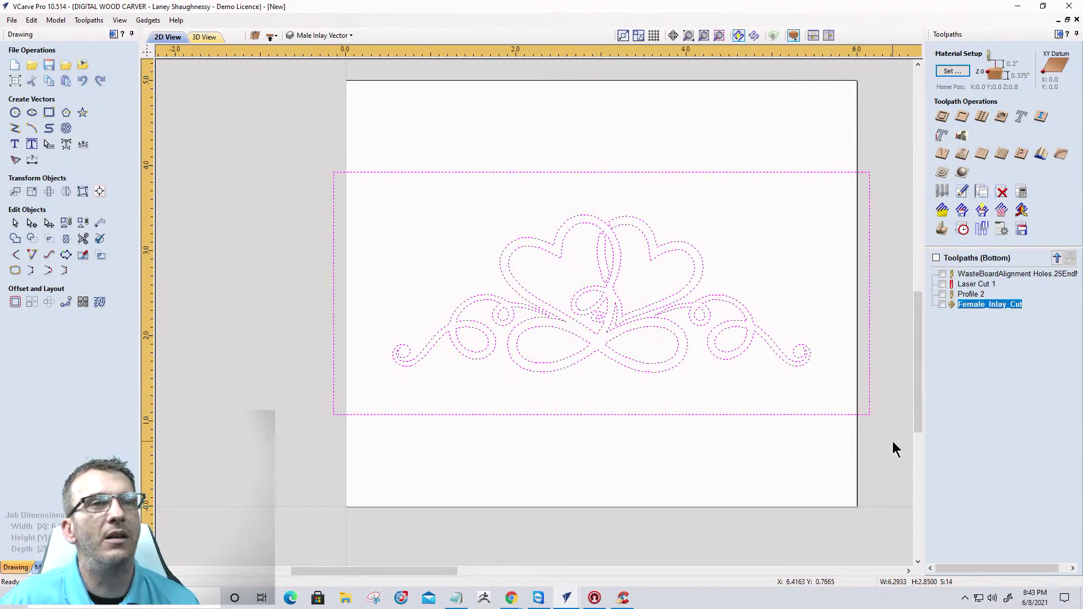
left_click(940, 158)
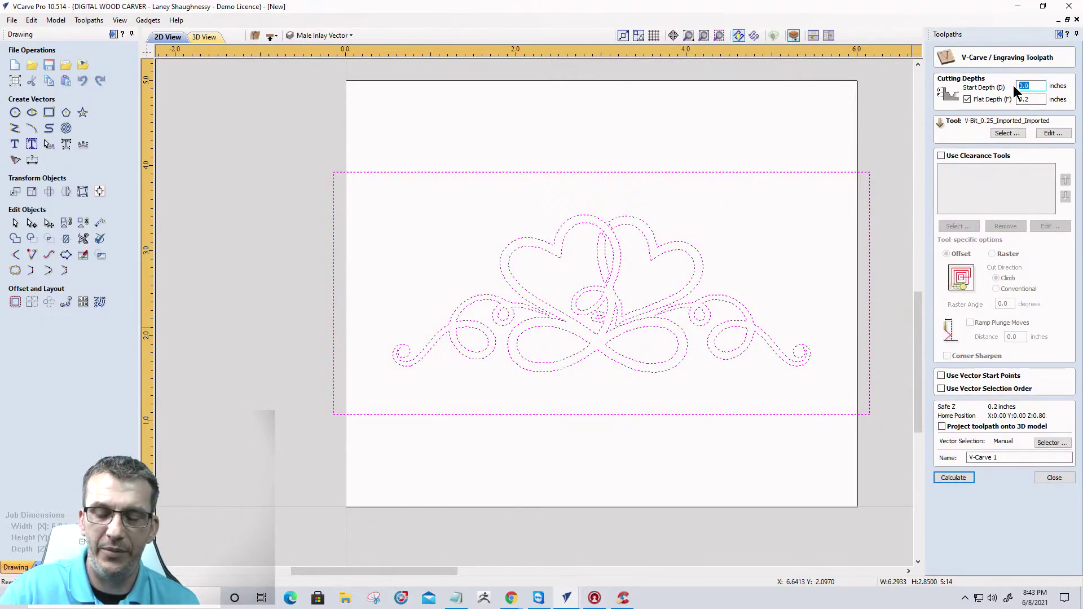
type(".18")
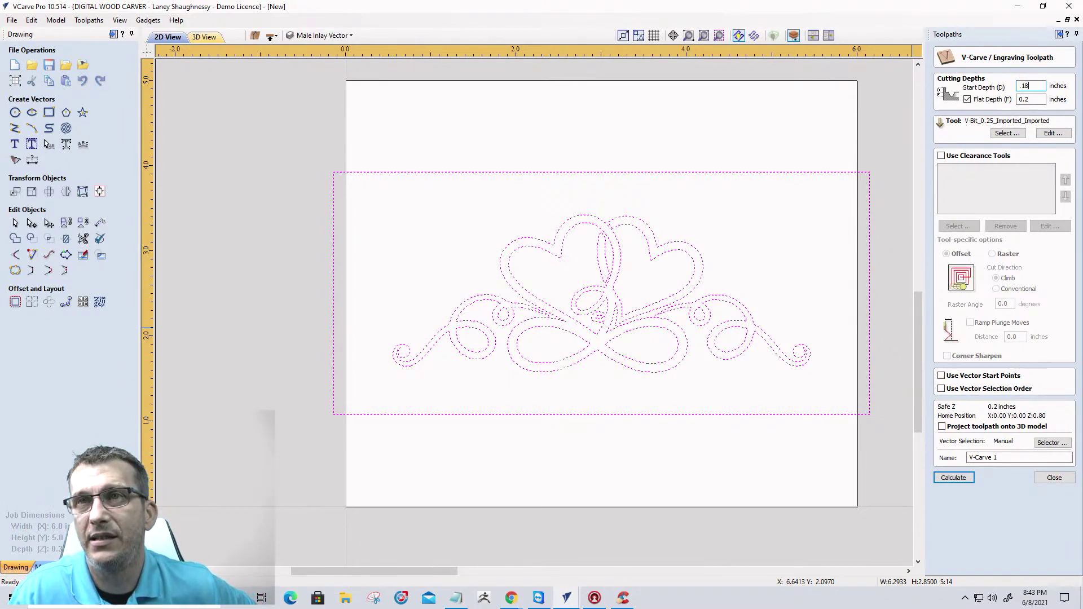
left_click(1024, 100)
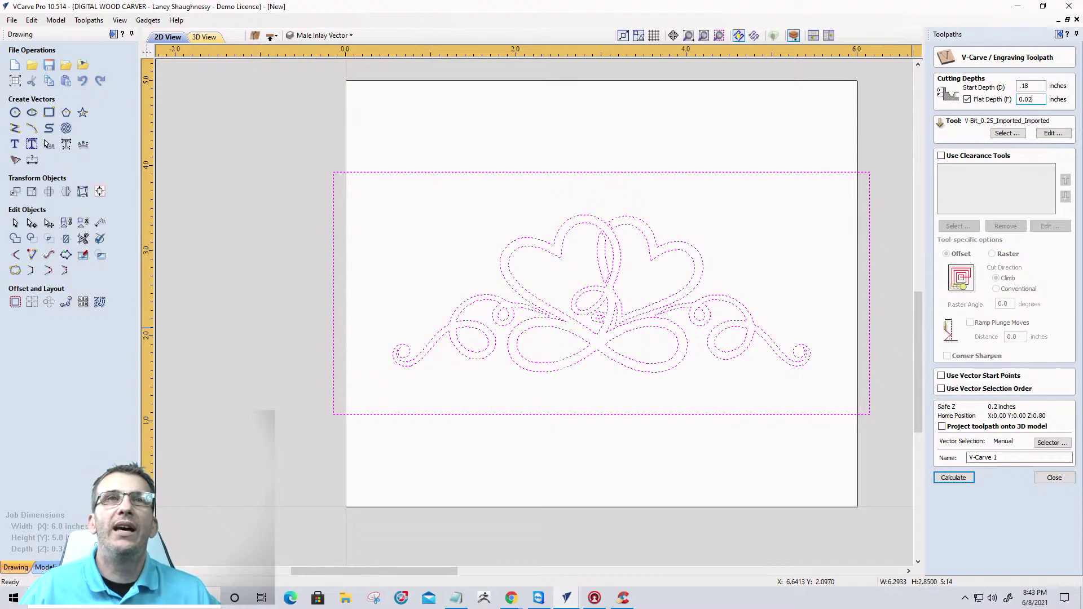
Set both the start depth and the flat depth of the V-carve toolpath to 0.1 inches.
key("shift+Tab")
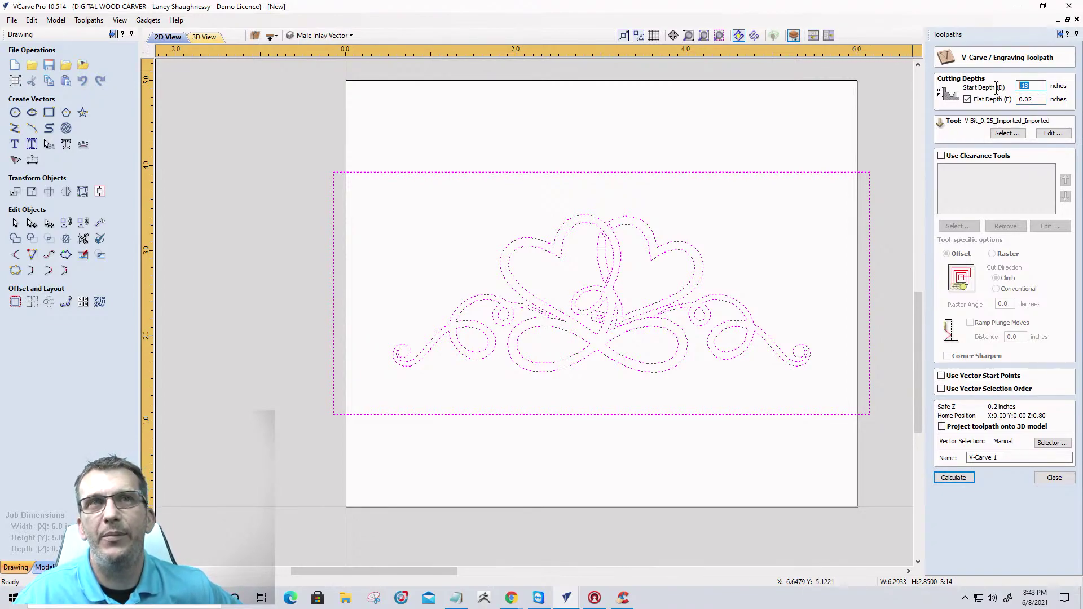
type(".1")
key("Tab")
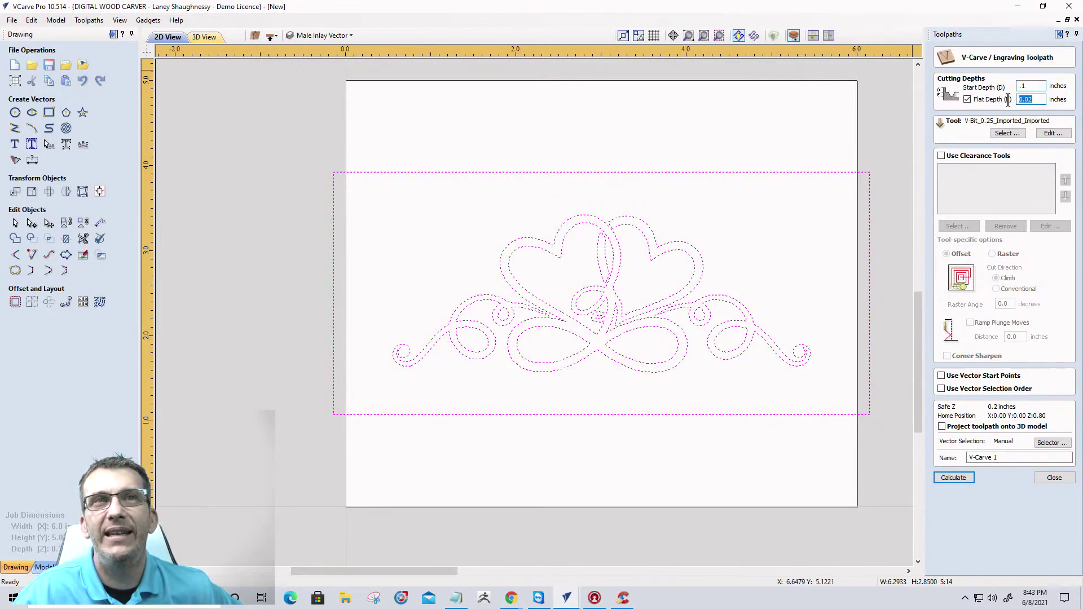
type(".1")
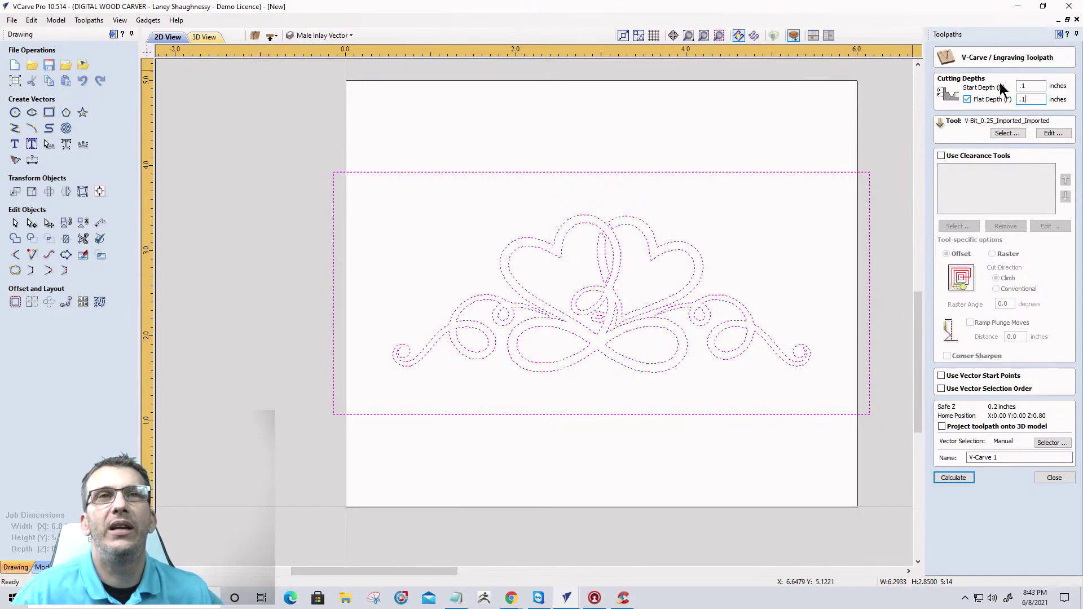
Set the start depth to 0.18 and flat depth to 0.02 inches, and add the 0.125 inch End Mill as clearance tool.
double_click(1020, 86)
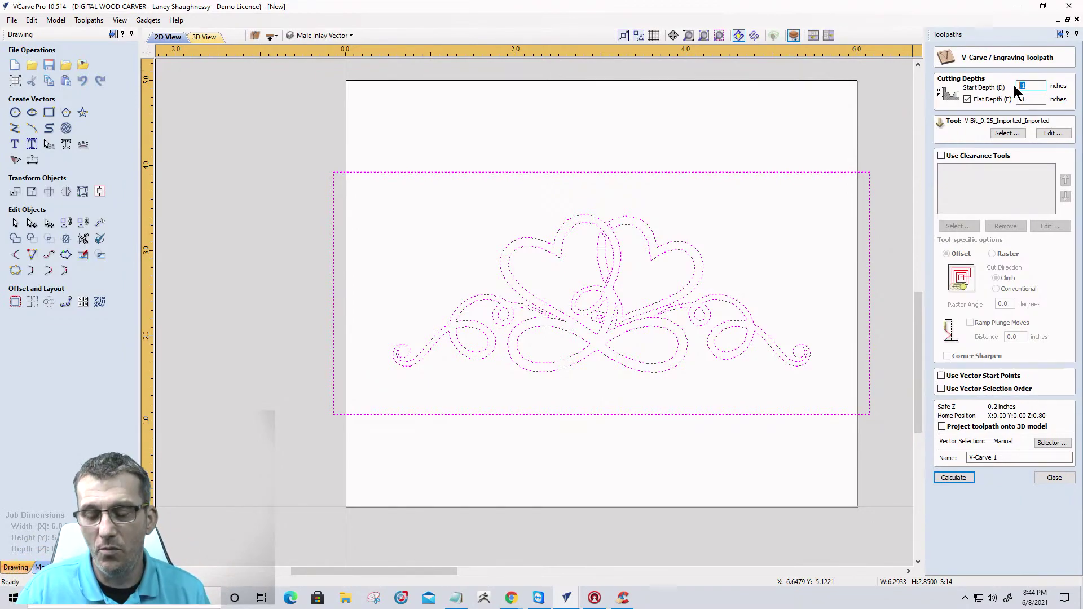
type("18")
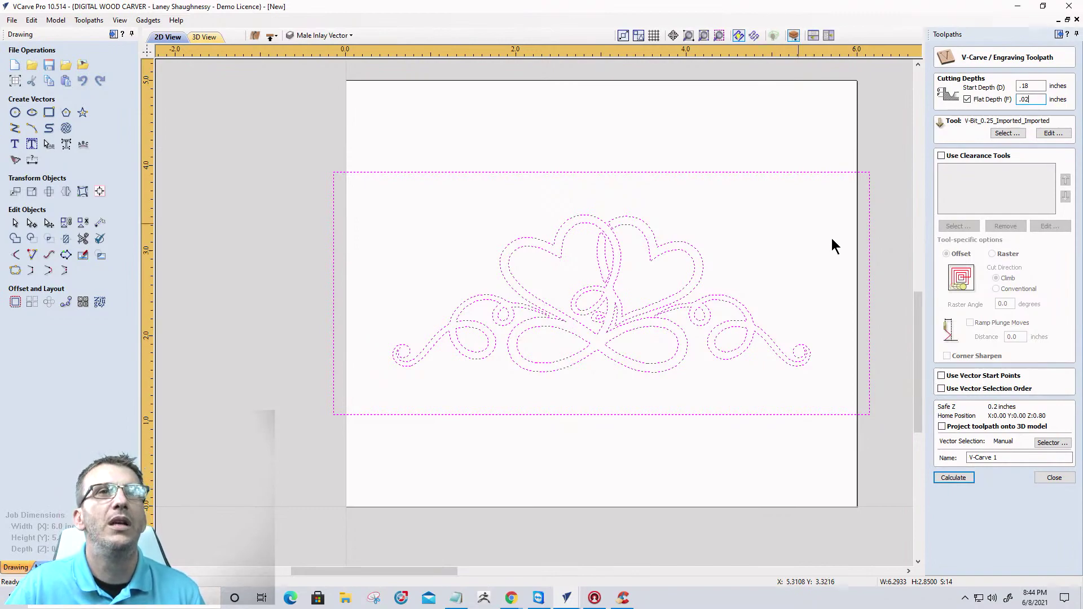
left_click(942, 156)
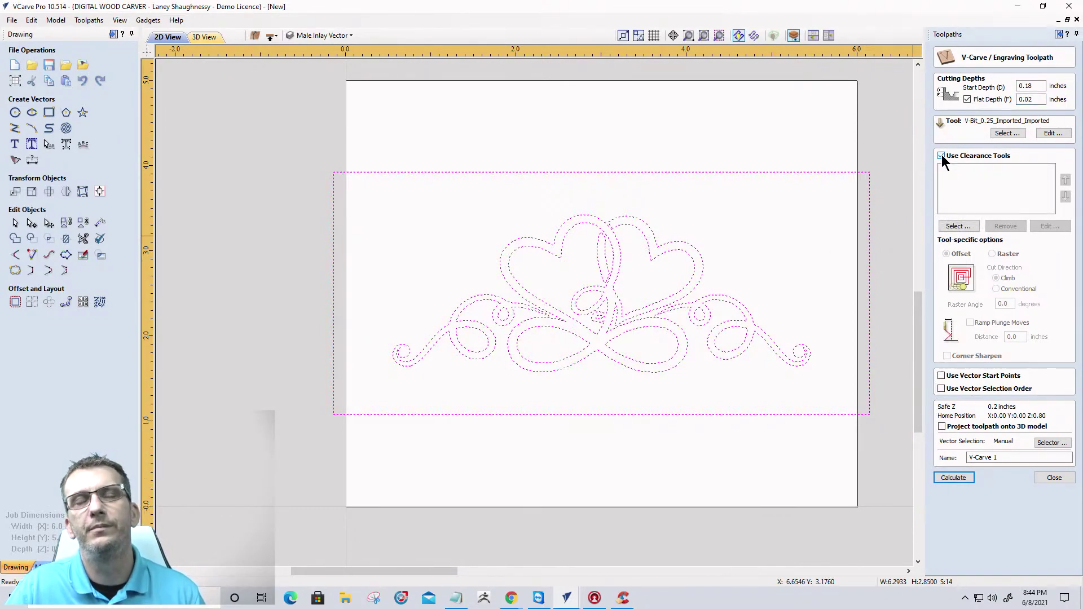
left_click(960, 226)
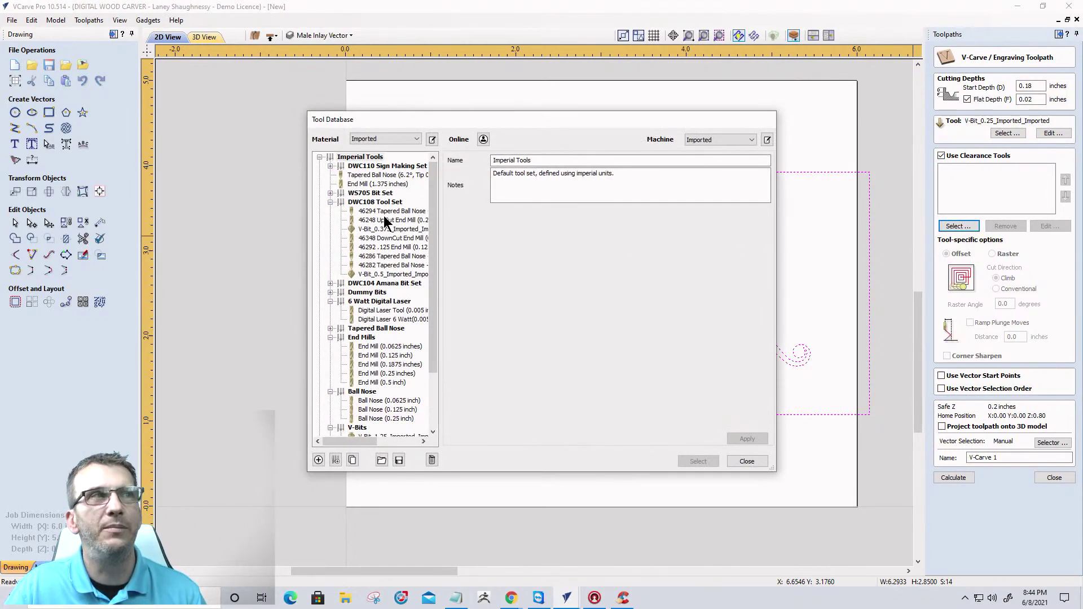
left_click(388, 356)
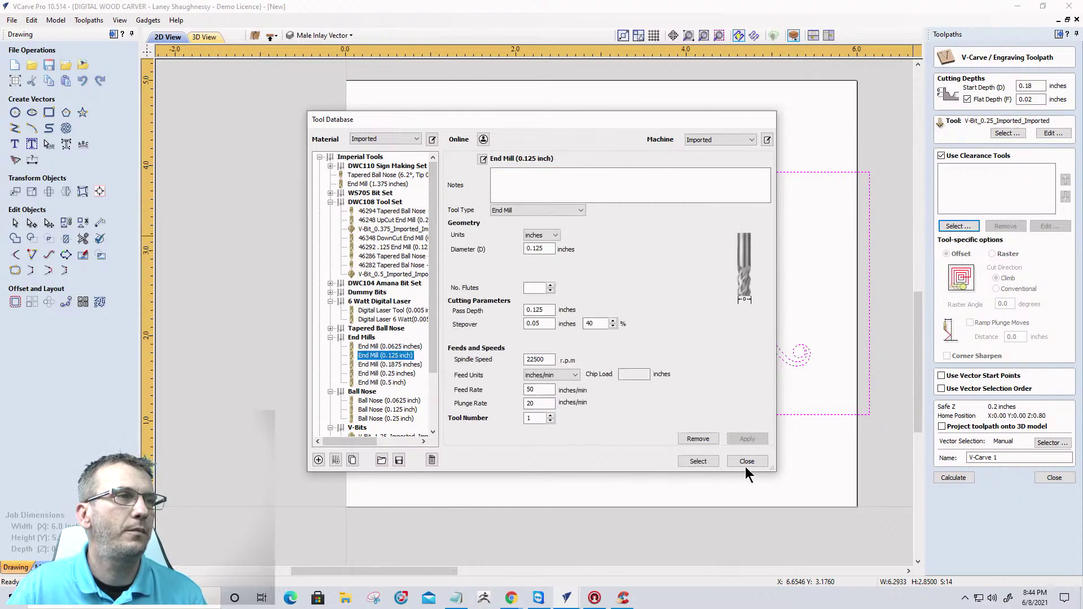
left_click(699, 461)
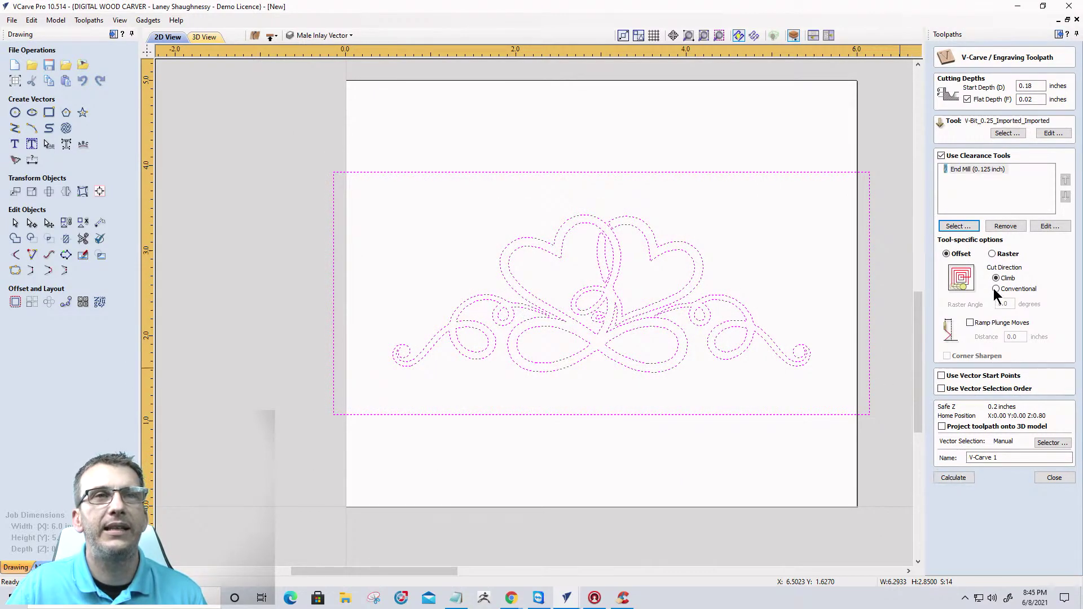
Calculate the V-carve toolpath, reset the preview and simulate the visible toolpaths to inspect the raised flourish up close.
left_click(948, 479)
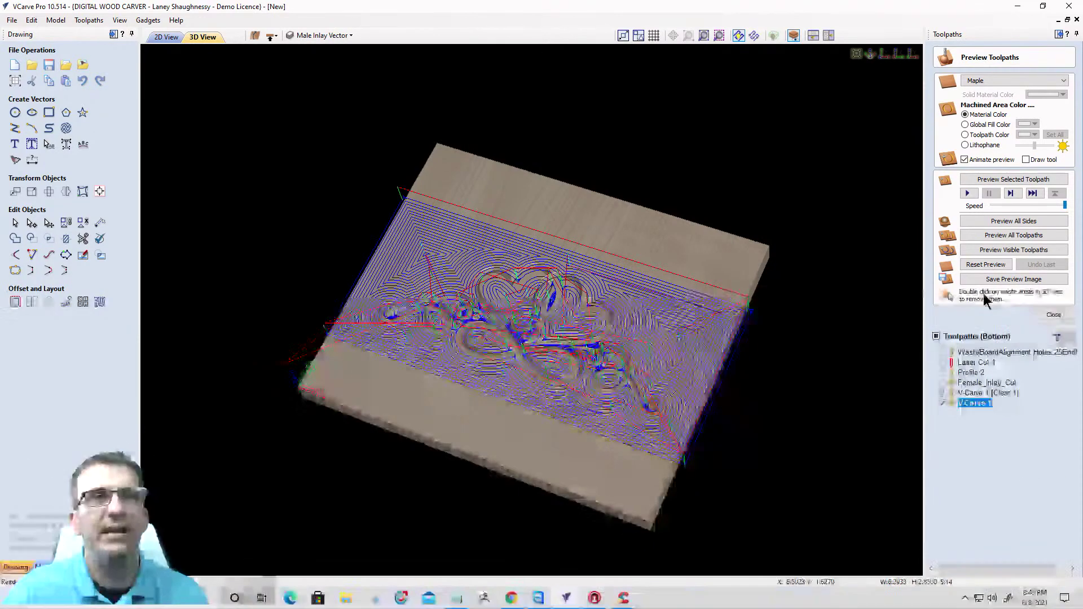
left_click(992, 266)
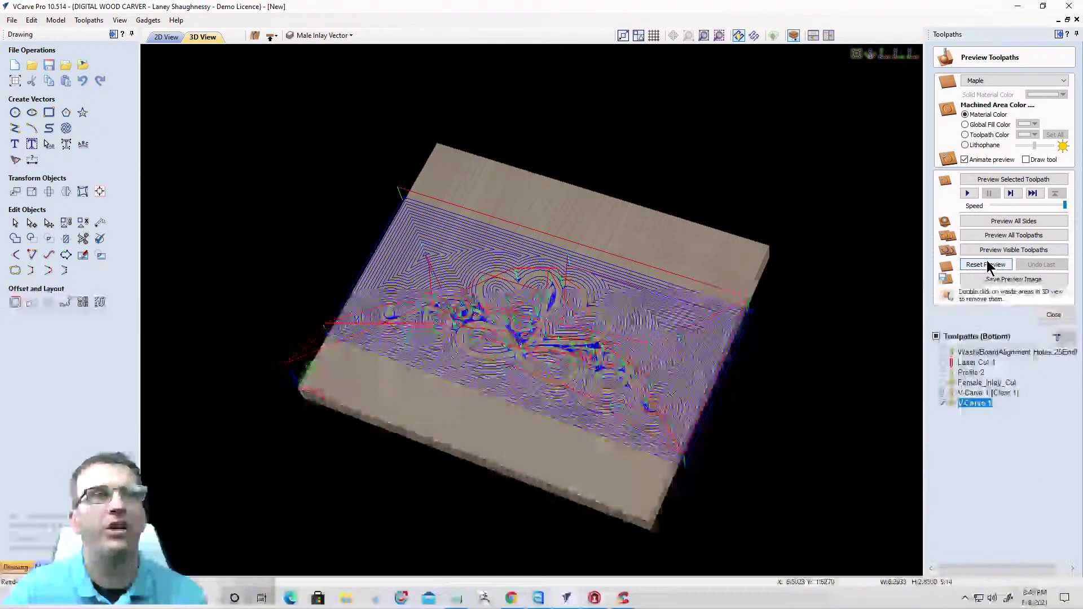
left_click(994, 253)
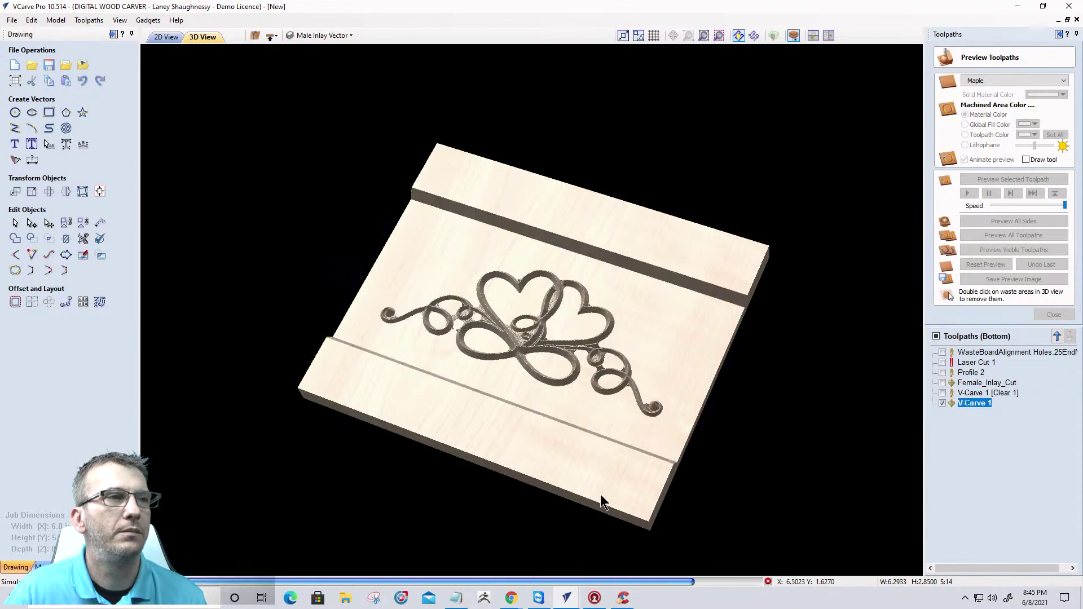
left_click_drag(573, 452, 526, 351)
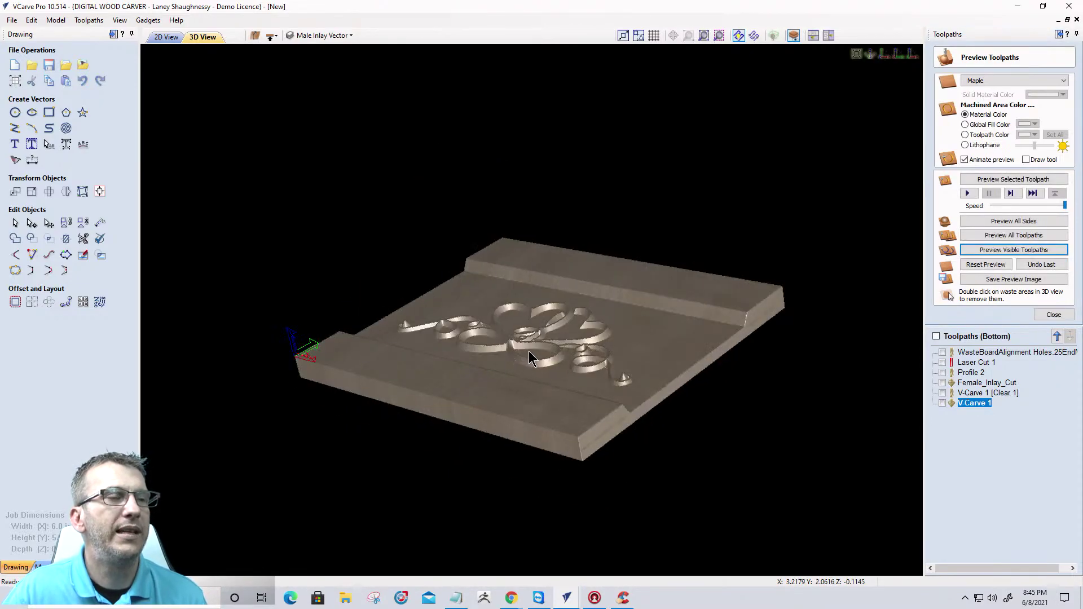
scroll(531, 353, "up", 2)
scroll(534, 357, "up", 3)
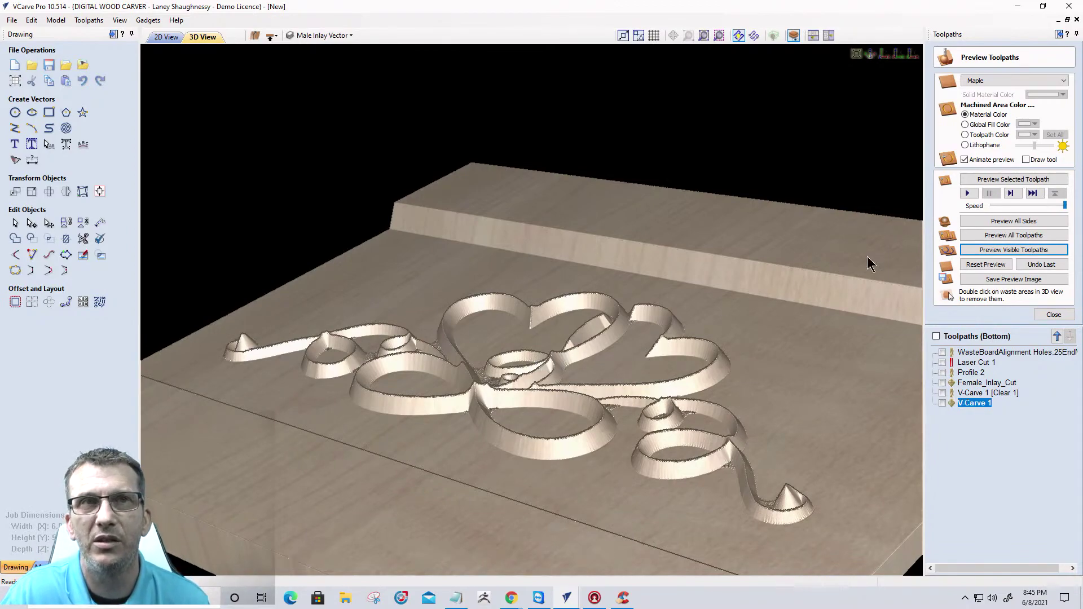
Set the flat depth of the existing V-carve toolpath to 0.03 inches, recalculate it and simulate the visible toolpaths.
left_click(971, 394)
double_click(971, 394)
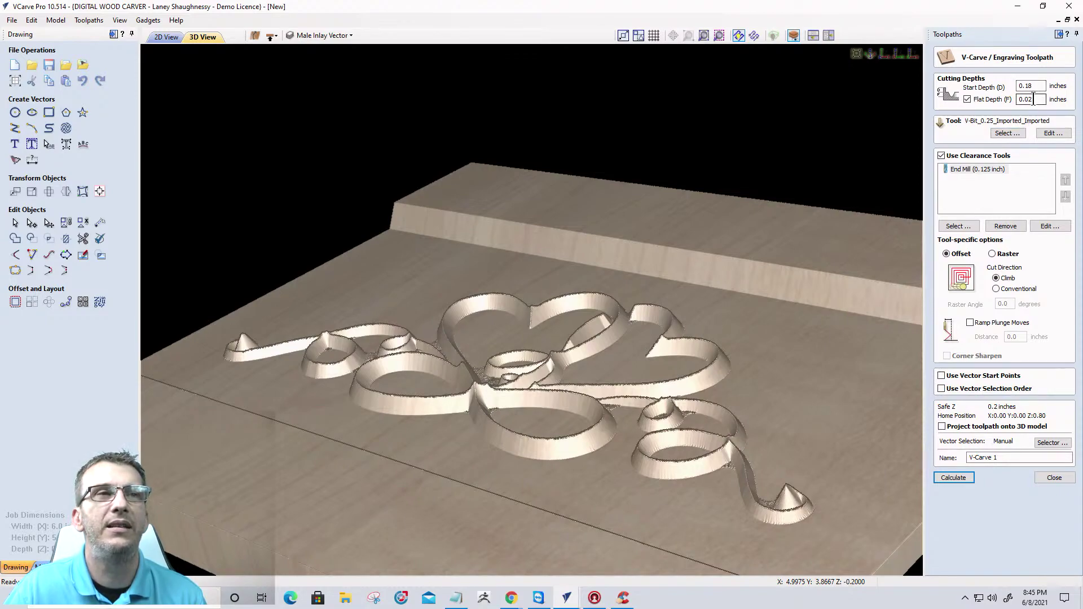
left_click(1034, 98)
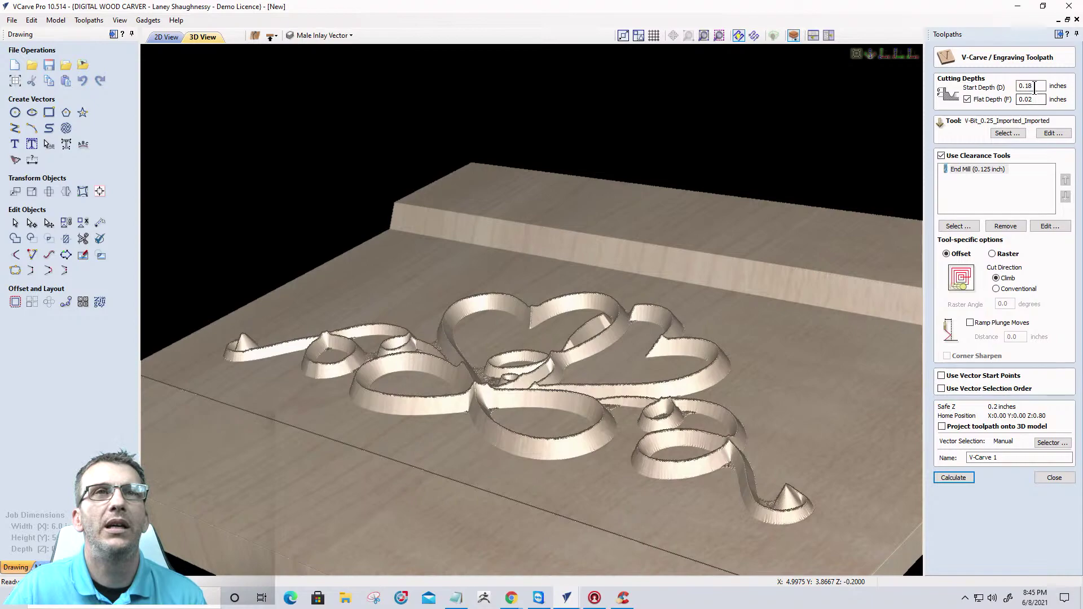
key("BackSpace")
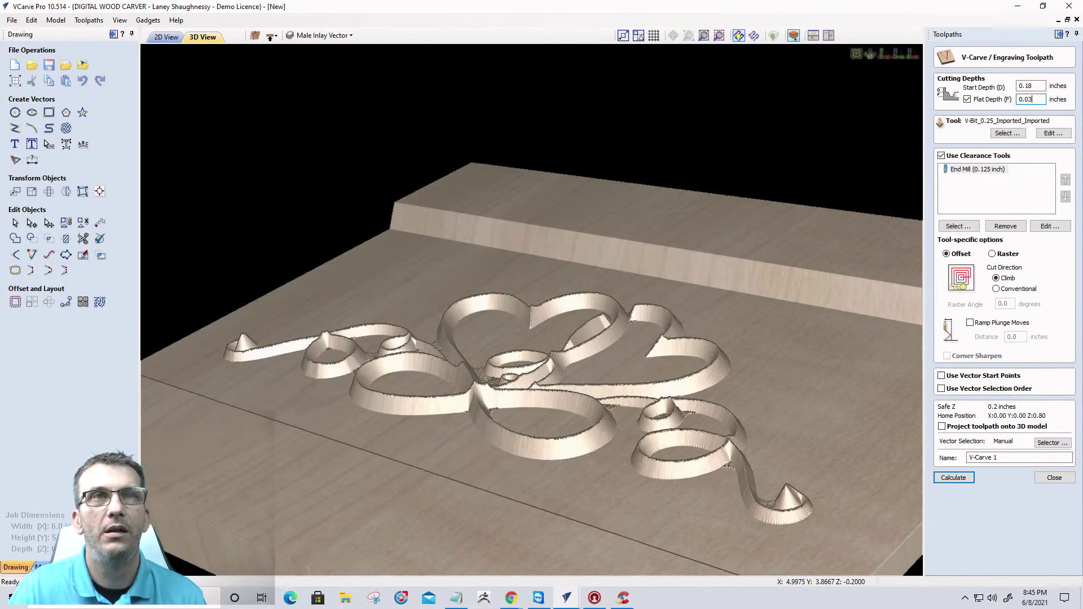
left_click(952, 478)
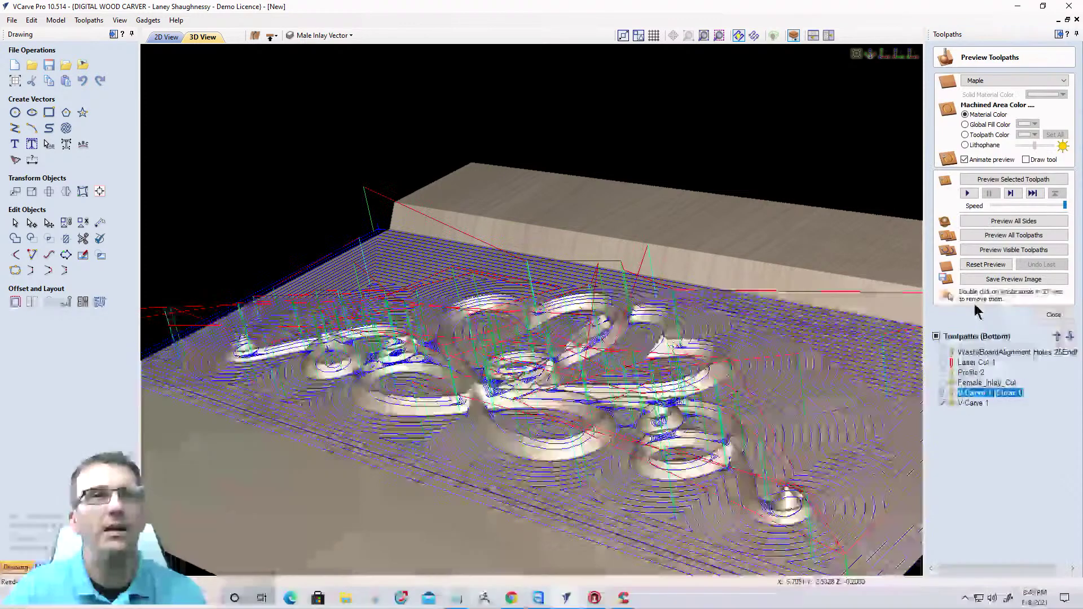
left_click(993, 250)
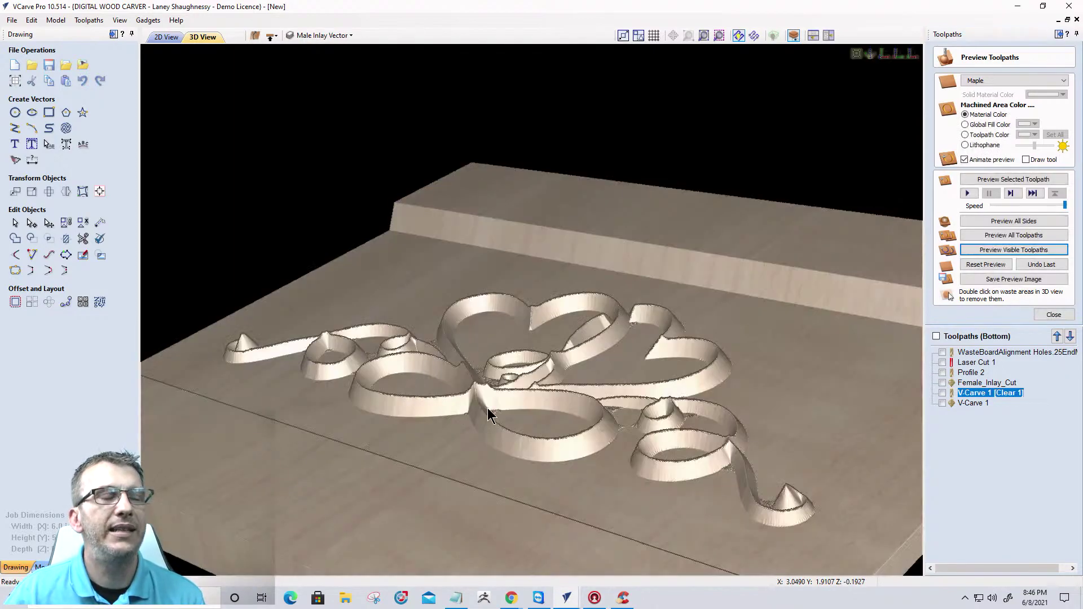
Examine the simulated flourish up close where the two hearts overlap, checking the raised walls and the cleared floor.
scroll(496, 417, "up", 1)
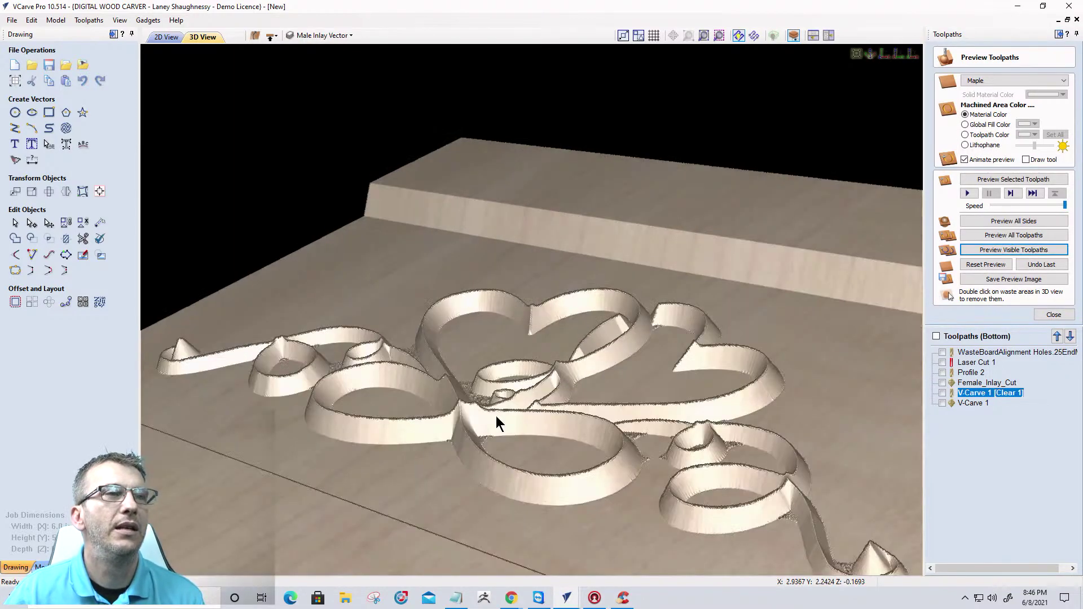
scroll(532, 464, "up", 2)
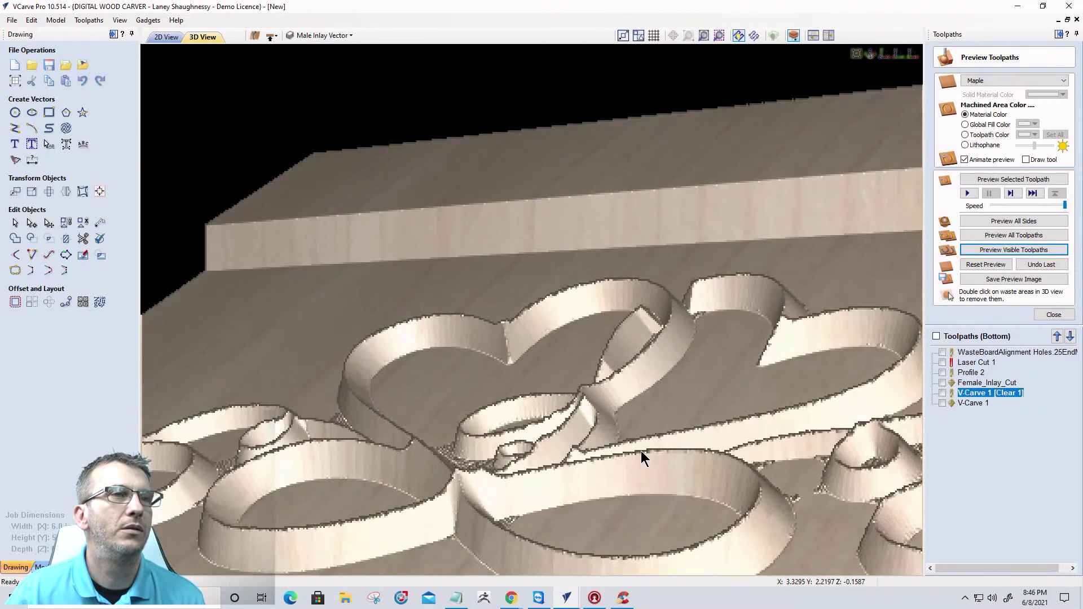
scroll(779, 367, "up", 2)
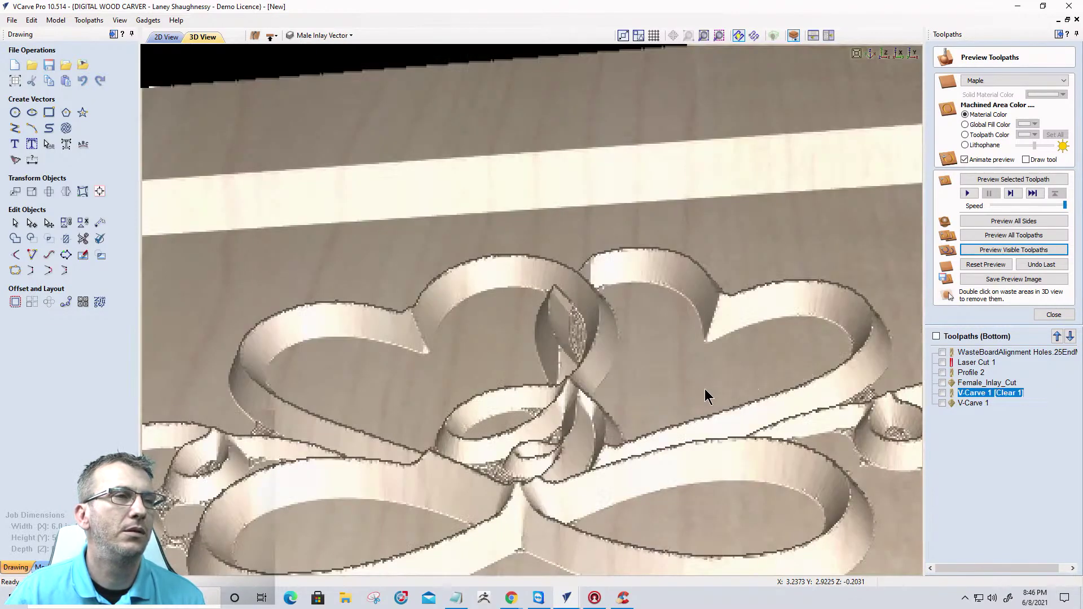
scroll(708, 395, "down", 1)
scroll(721, 352, "down", 1)
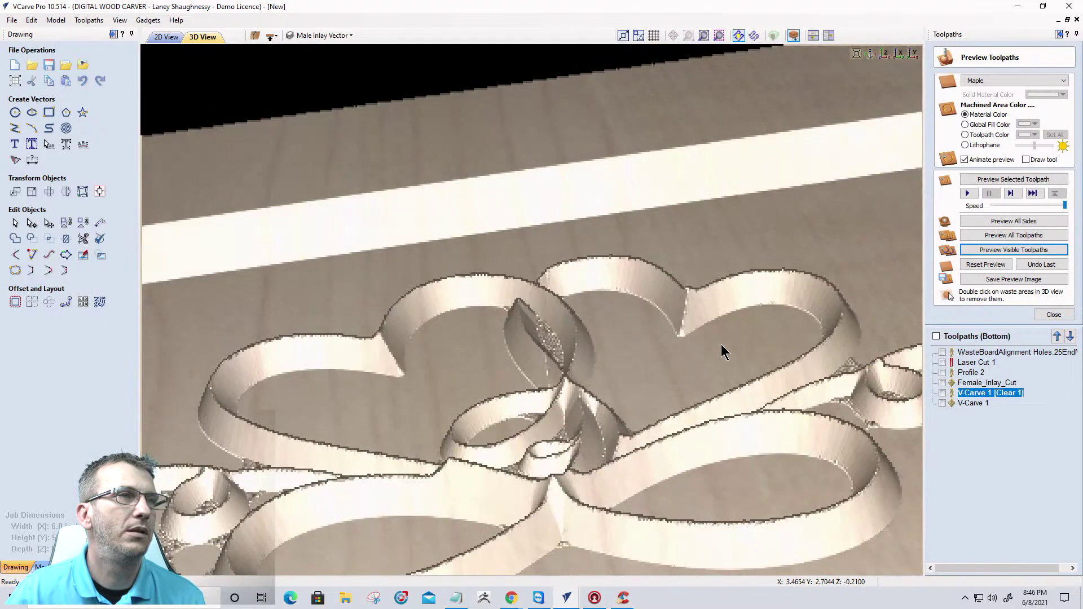
scroll(711, 356, "down", 1)
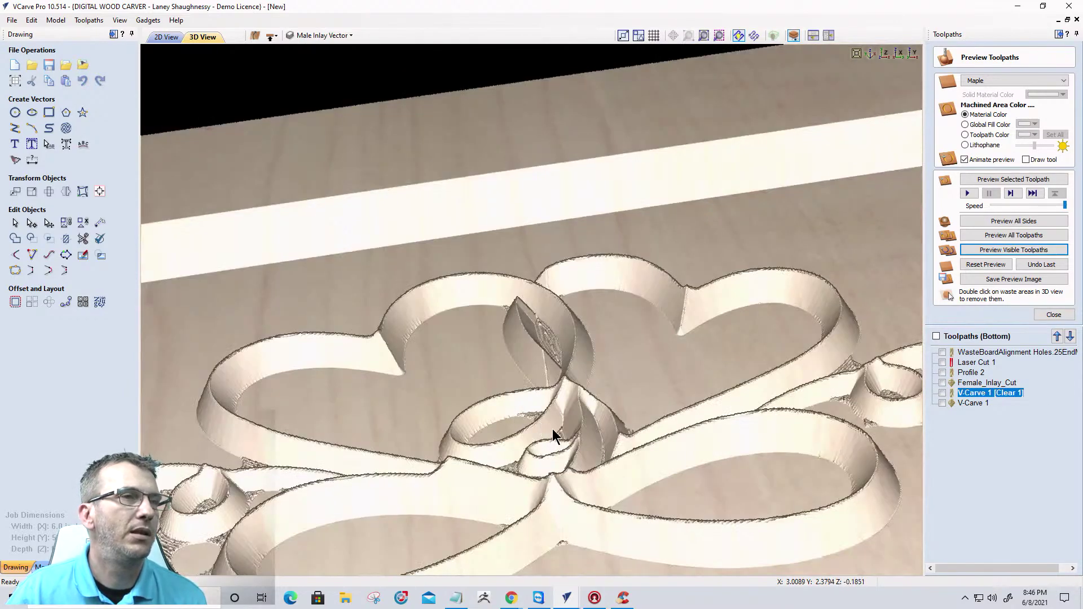
scroll(581, 442, "up", 1)
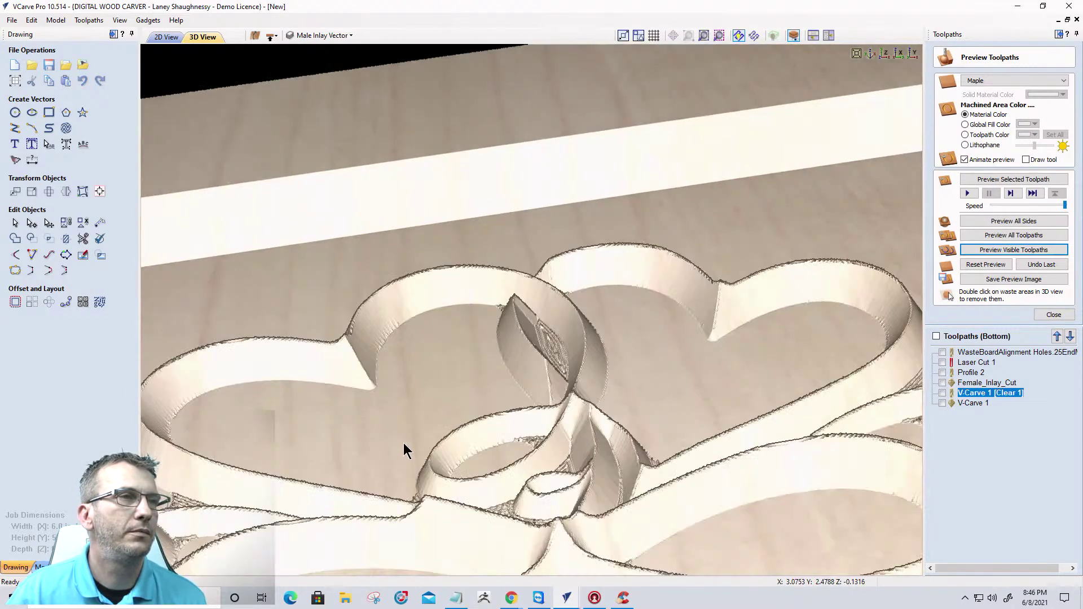
scroll(402, 443, "up", 1)
scroll(445, 429, "up", 1)
scroll(602, 446, "up", 1)
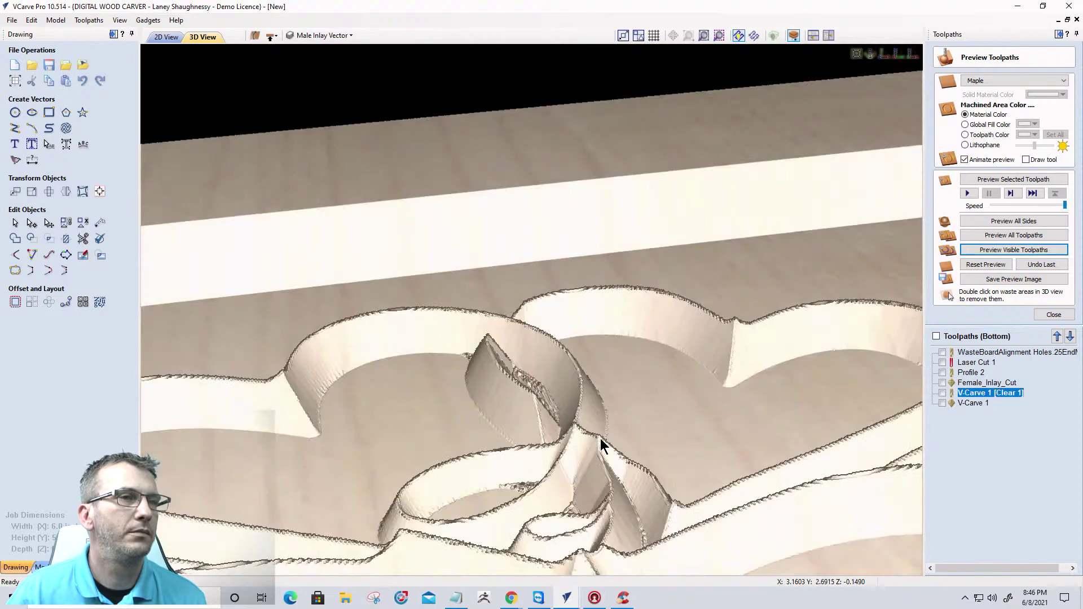
scroll(601, 440, "up", 1)
scroll(600, 440, "up", 1)
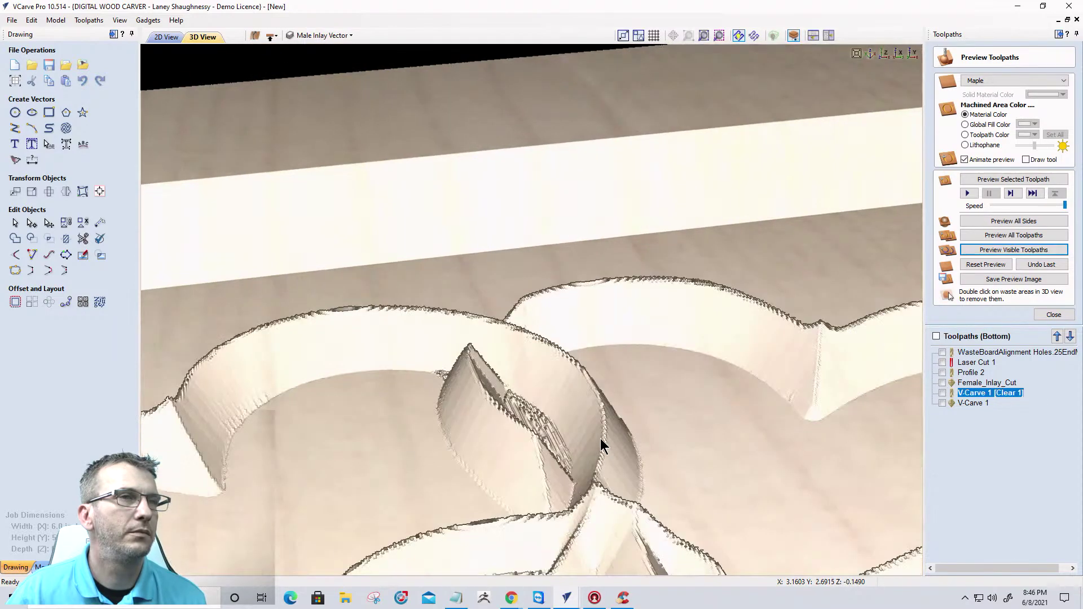
scroll(602, 446, "up", 1)
scroll(739, 439, "up", 1)
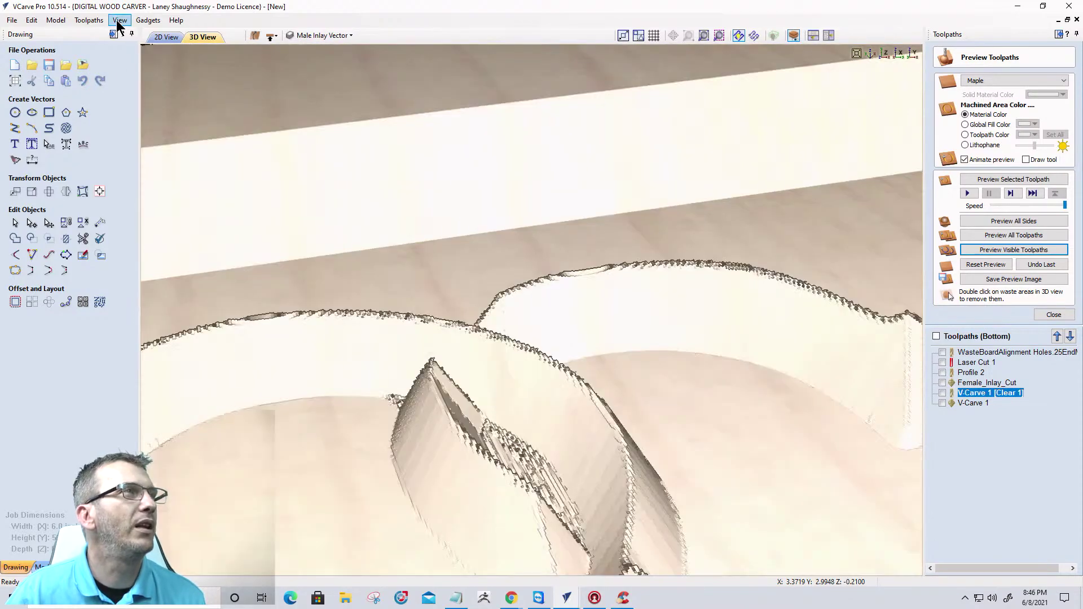
Set the preview simulation quality to Very High (4 x Slower) and simulate the V-Carve 1 toolpath with its clearance pass.
left_click(119, 23)
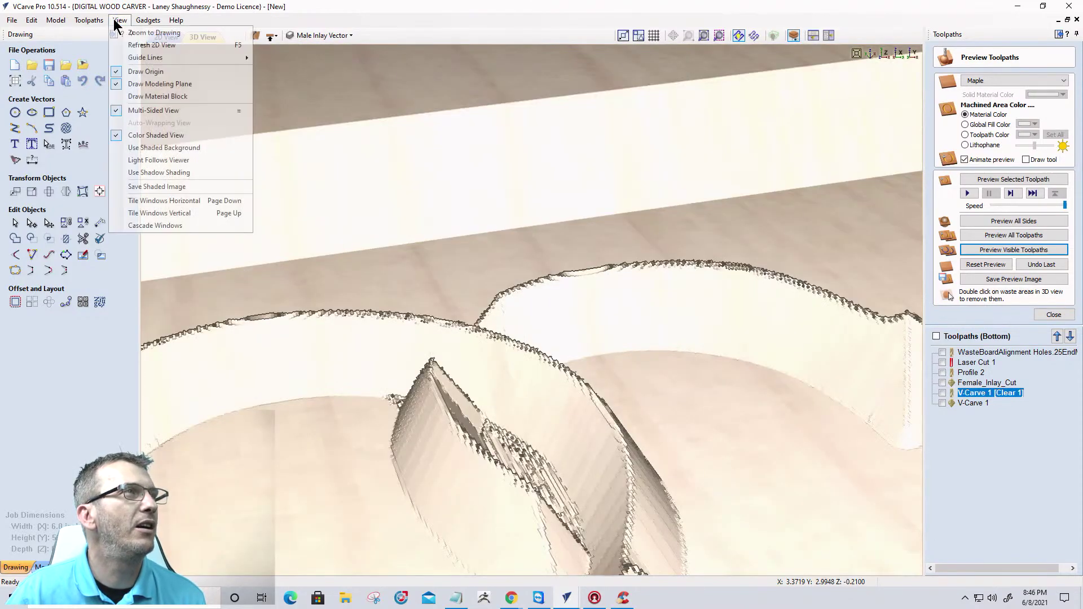
mouse_move(89, 21)
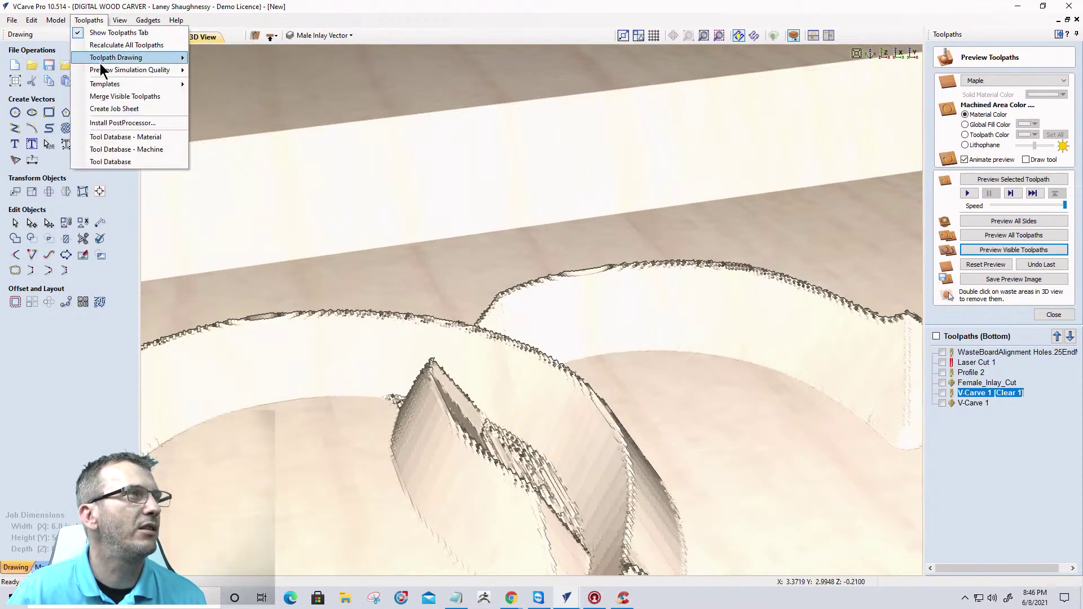
mouse_move(133, 70)
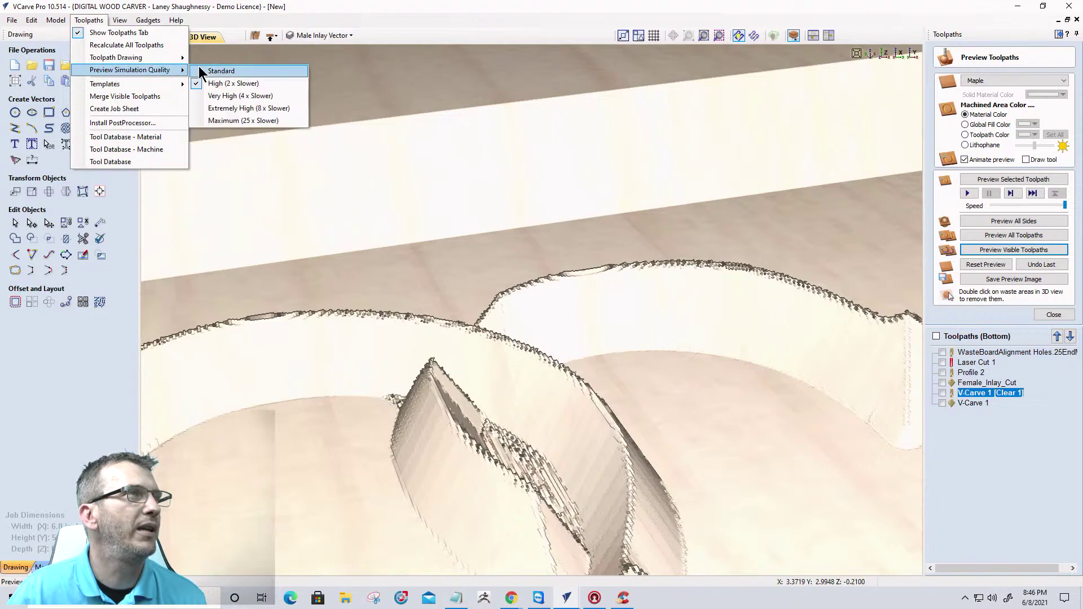
left_click(225, 97)
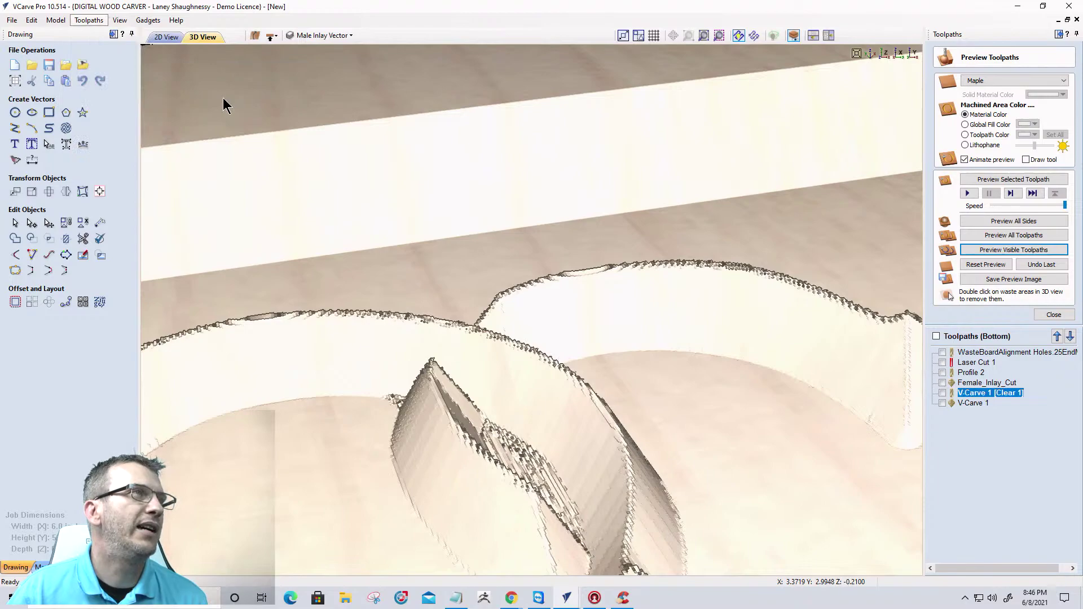
left_click(991, 252)
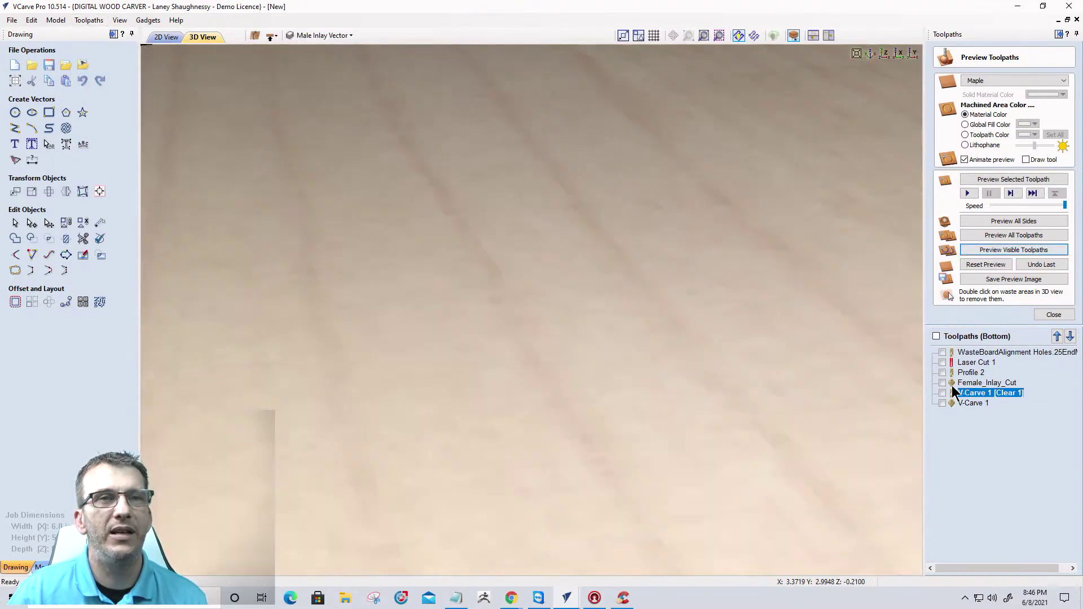
left_click(943, 393)
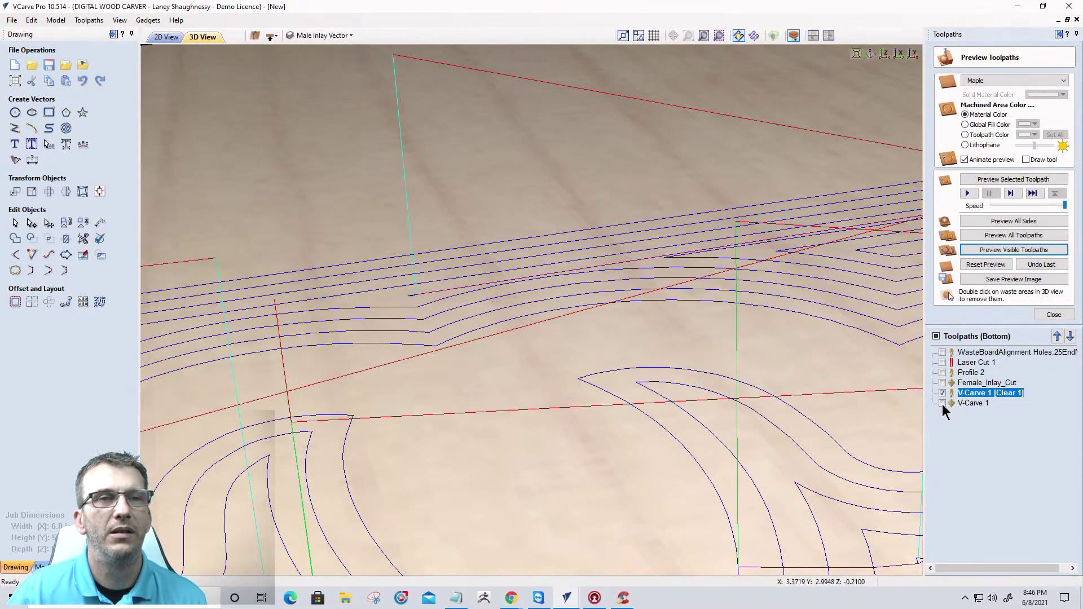
left_click(942, 404)
left_click(1024, 251)
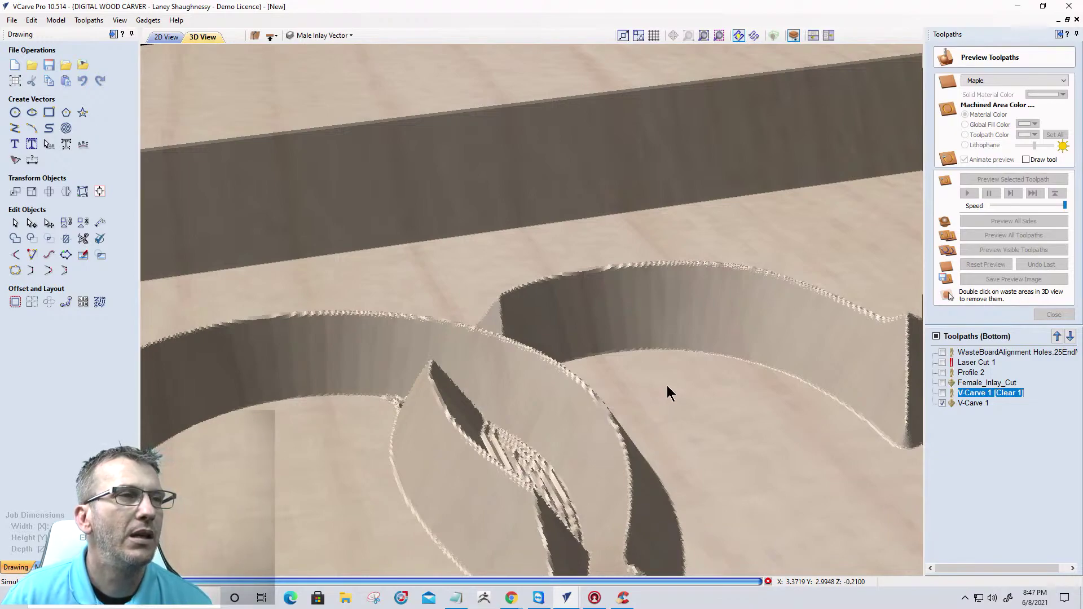
Inspect the edges and inner corner of the heart in the higher-quality simulation.
scroll(638, 411, "up", 3)
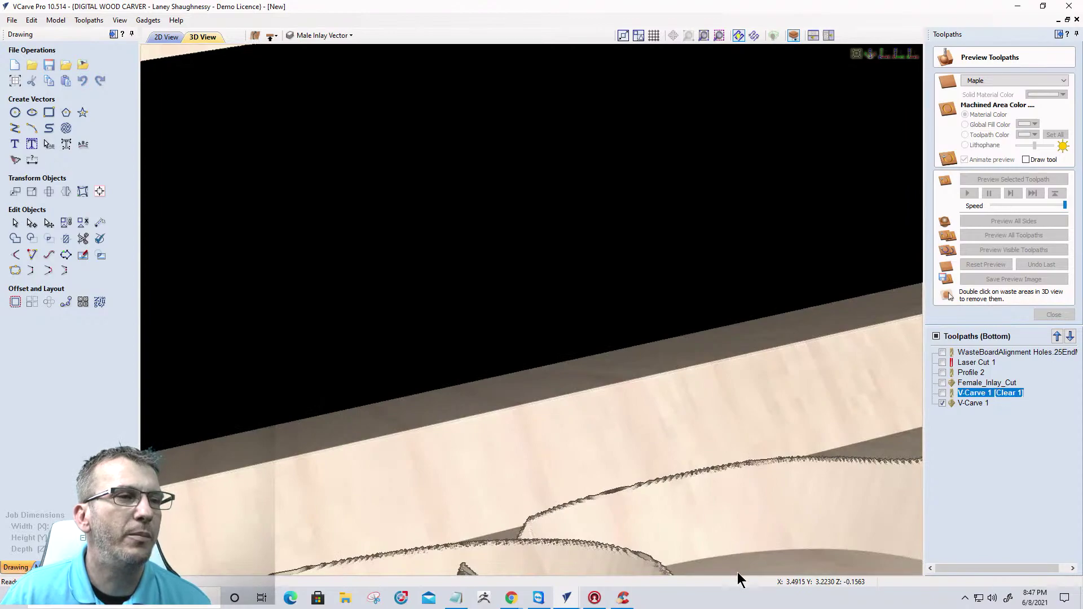
left_click_drag(717, 450, 714, 282)
left_click_drag(719, 488, 704, 515)
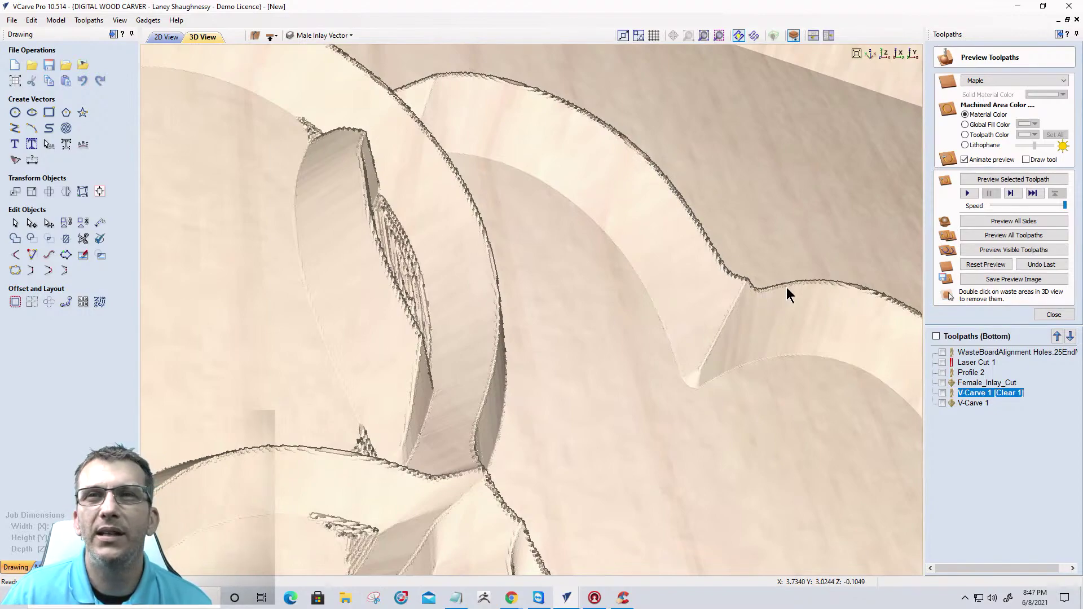
scroll(786, 283, "up", 2)
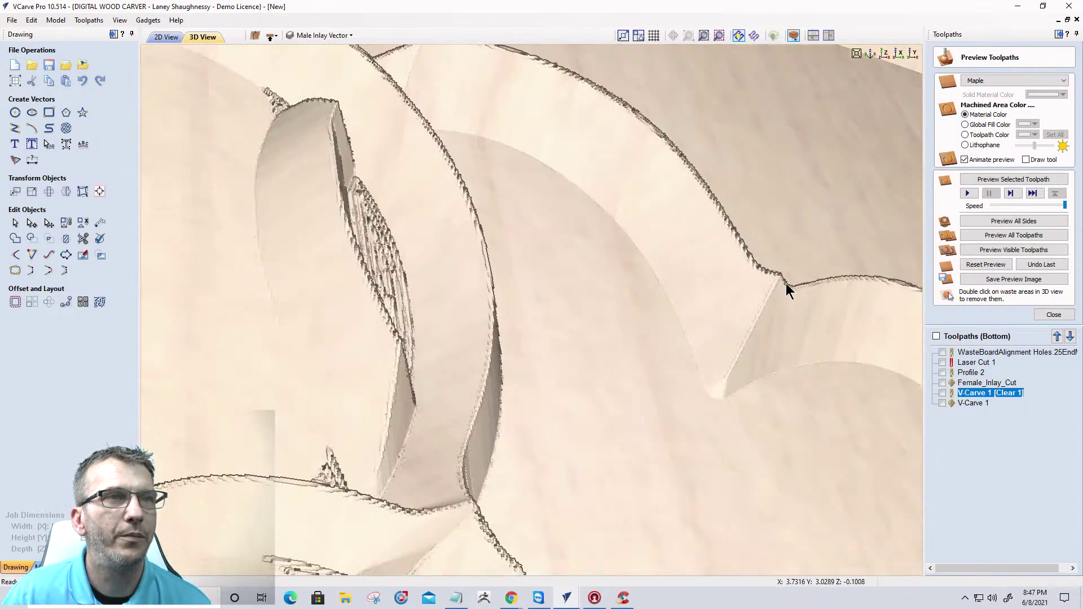
scroll(787, 283, "up", 2)
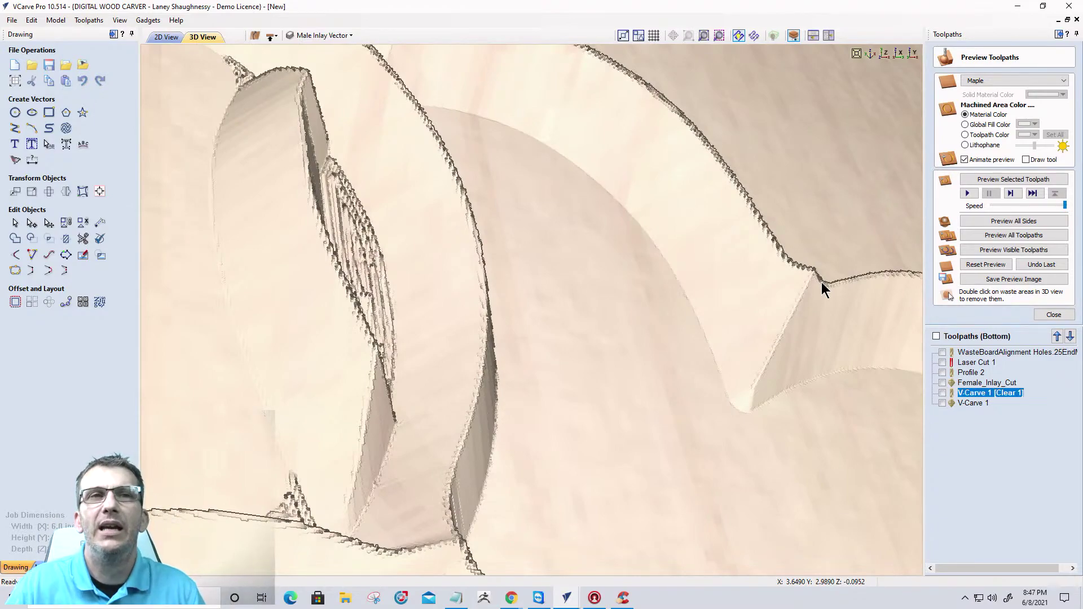
Create a second V-carve toolpath with a 0.1 inch start depth and a 0.2 inch flat depth, and calculate it.
left_click(1053, 314)
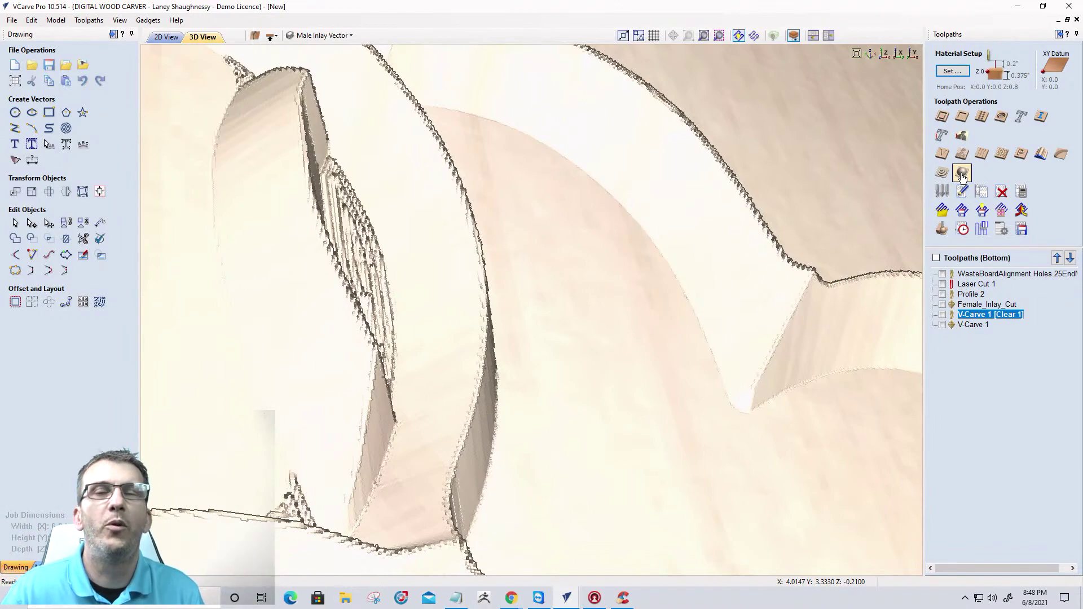
left_click(940, 153)
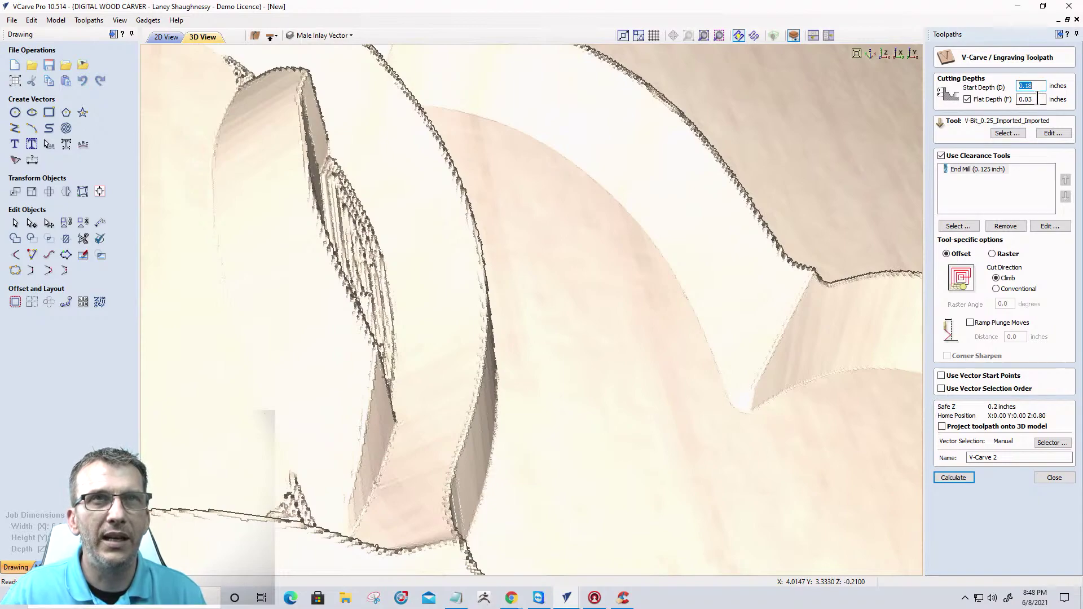
left_click(1038, 99)
left_click(1038, 86)
type("0.1")
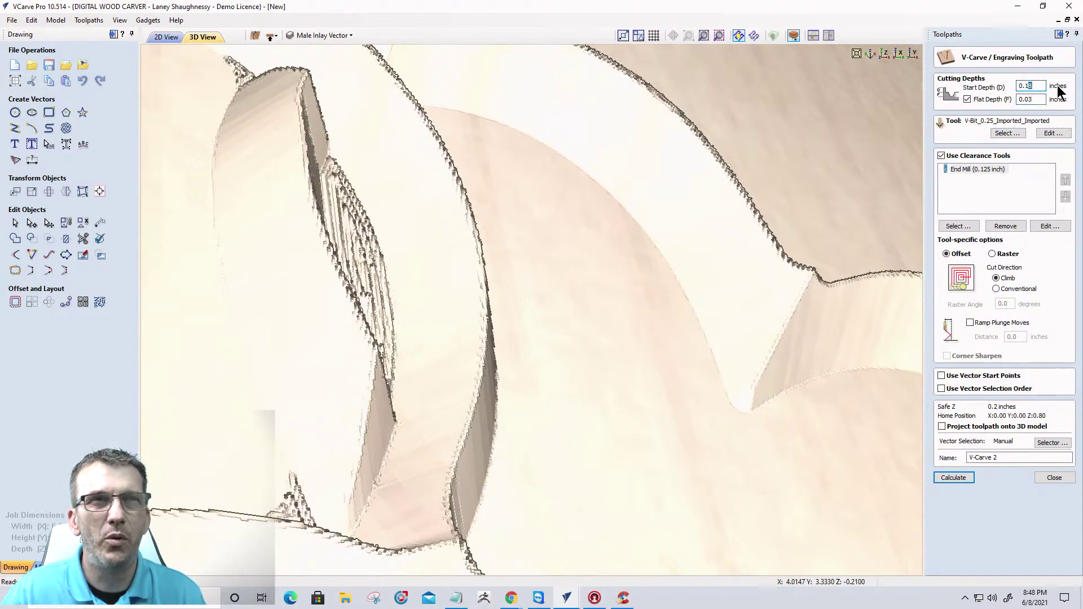
type("1")
key("BackSpace")
left_click_drag(1037, 101, 1023, 99)
type("2")
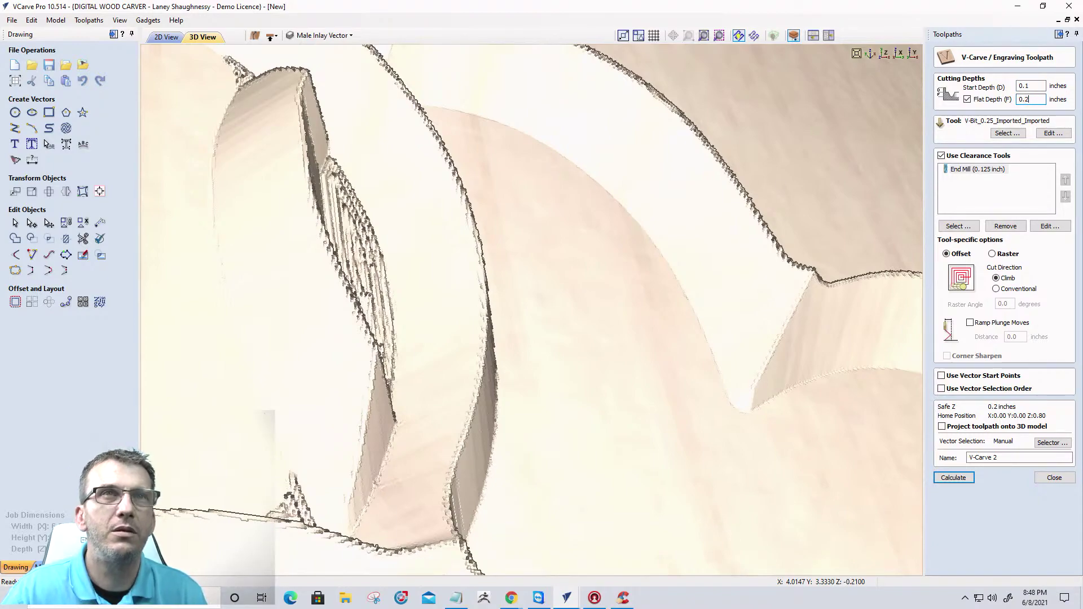
left_click(942, 476)
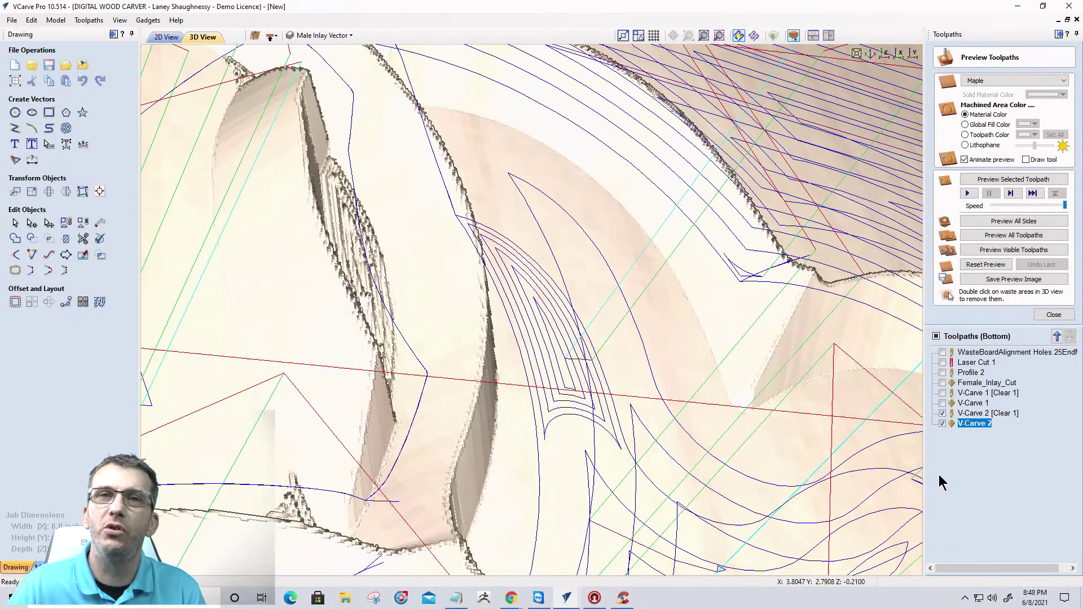
Try to simulate the visible V-Carve 2 toolpaths on top of the existing preview.
left_click(1050, 316)
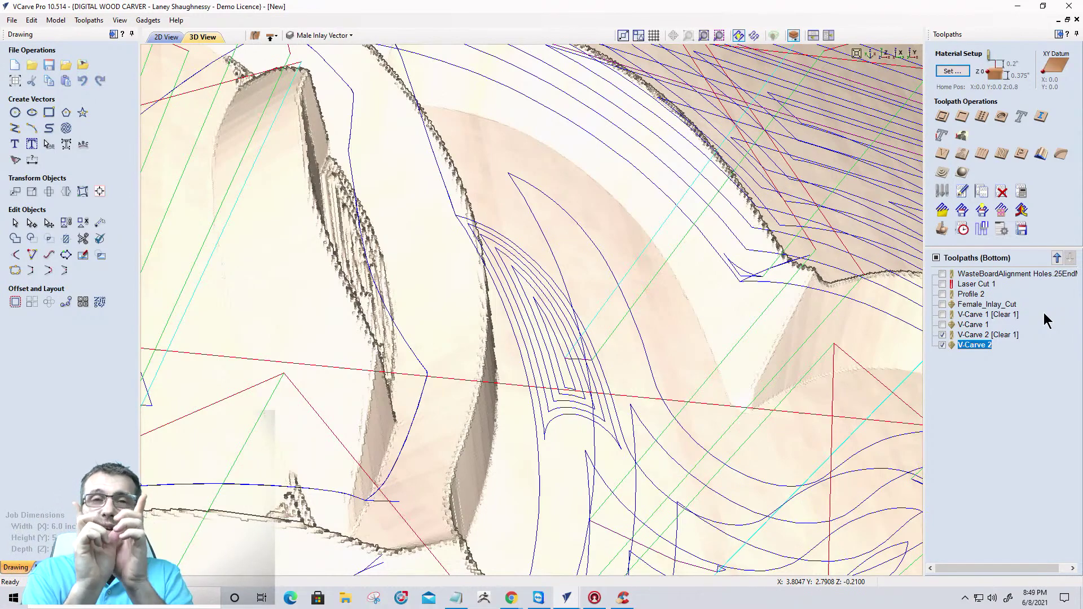
left_click(943, 230)
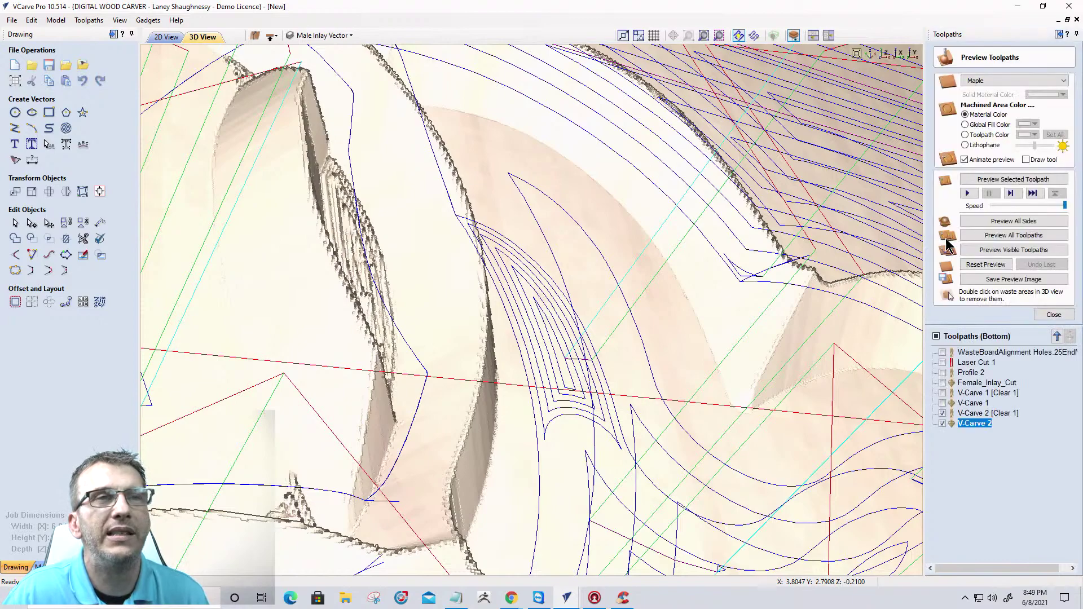
left_click(996, 250)
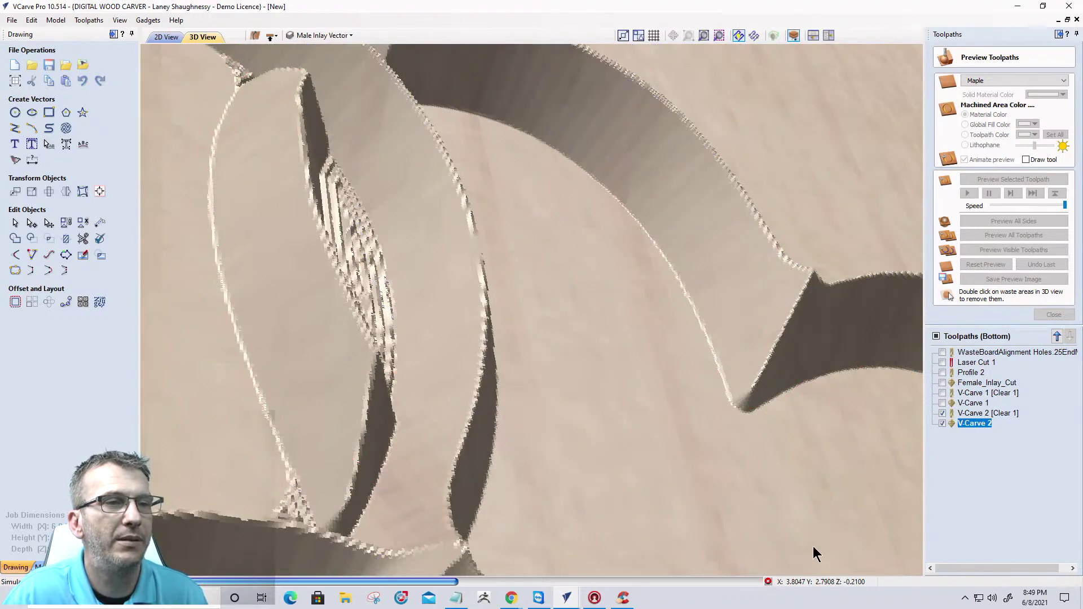
Reset the preview, simulate the V-Carve 2 toolpath with its clearance pass, and examine the carved hearts.
left_click(987, 265)
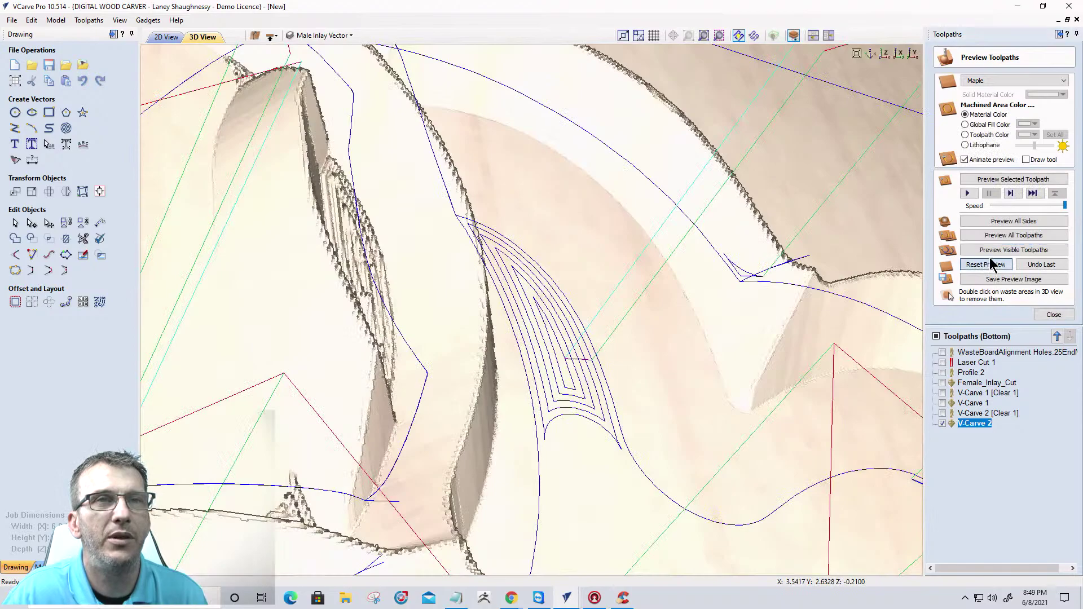
left_click(943, 423)
left_click(943, 413)
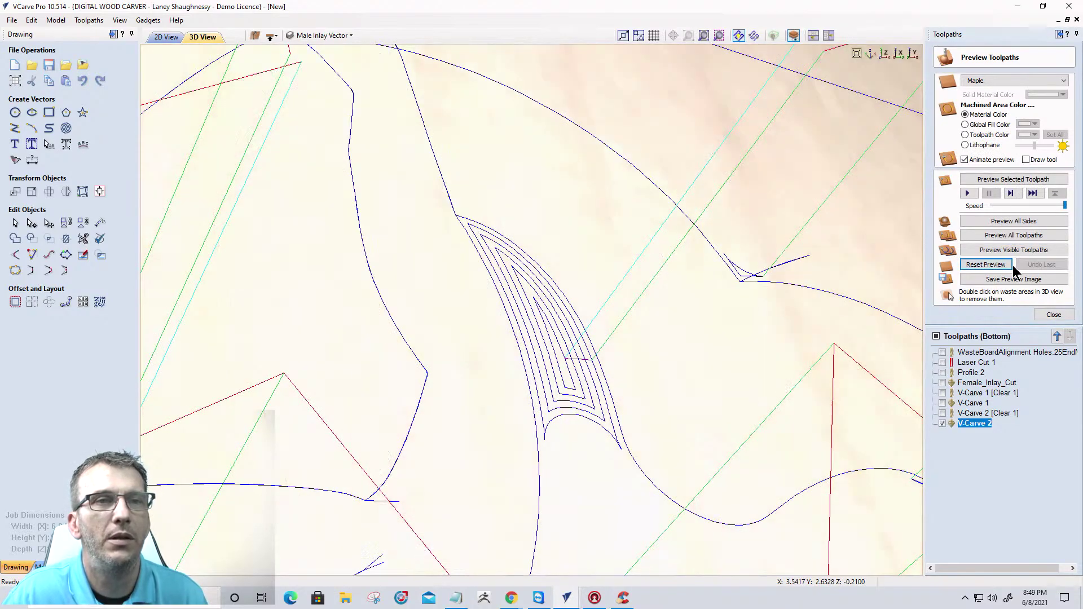
left_click(1011, 251)
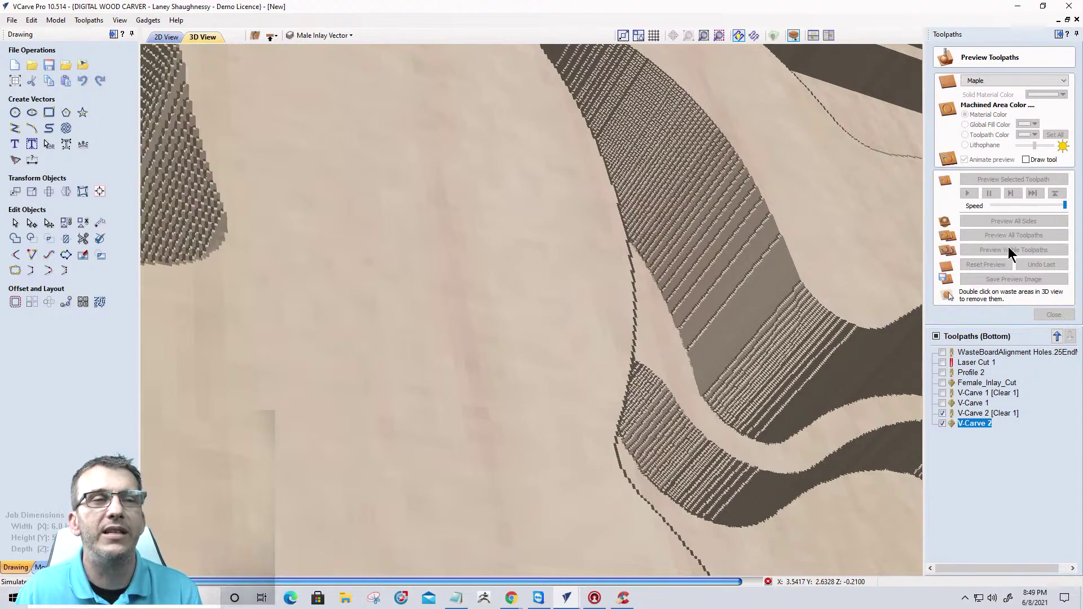
left_click(1009, 250)
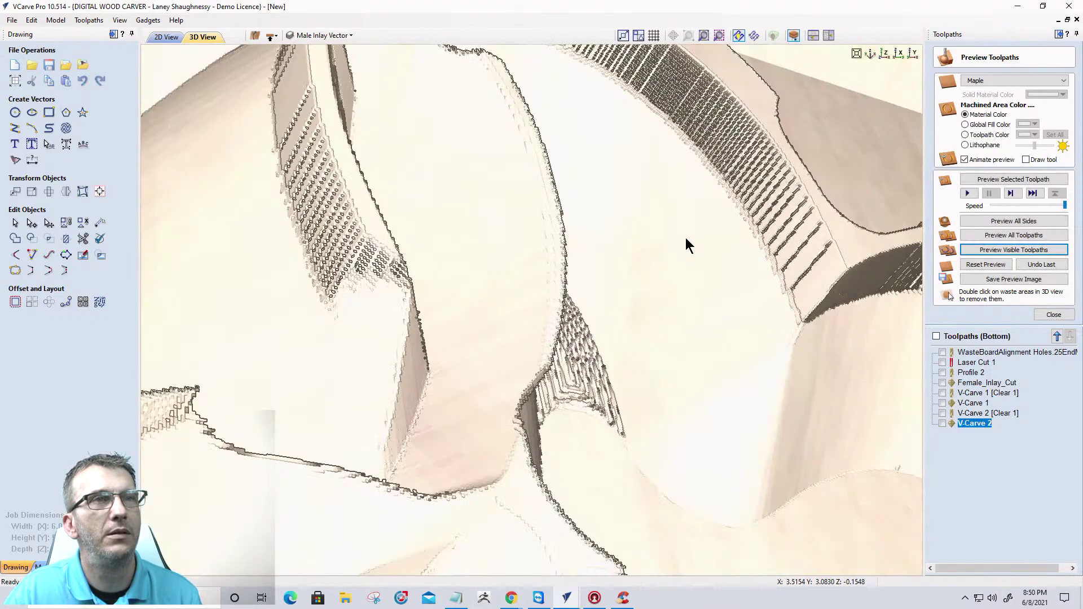
scroll(684, 240, "down", 2)
scroll(662, 295, "up", 1)
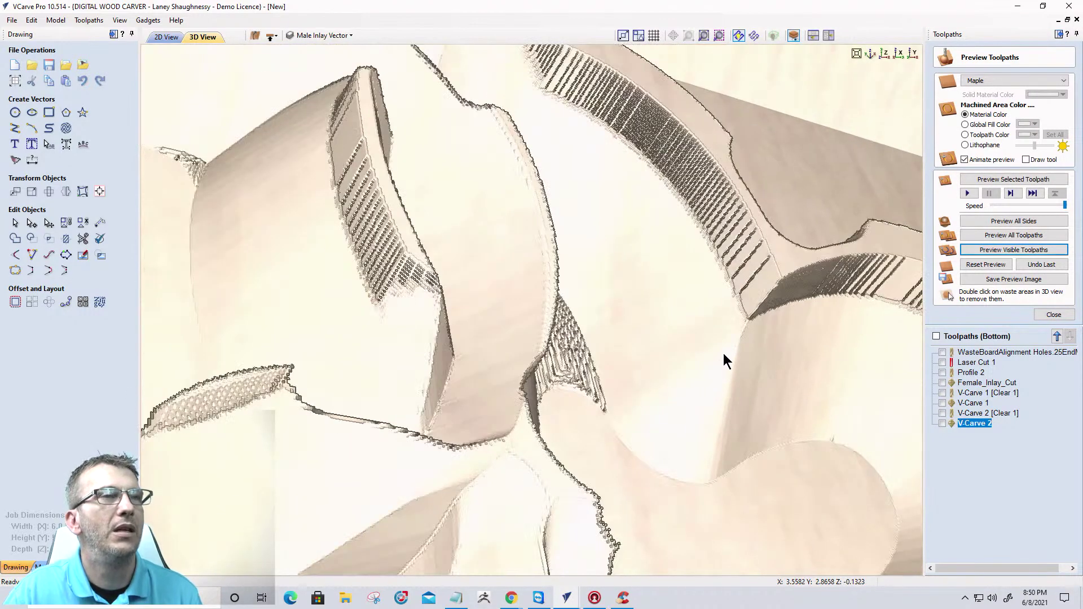
scroll(723, 351, "down", 2)
scroll(737, 289, "up", 1)
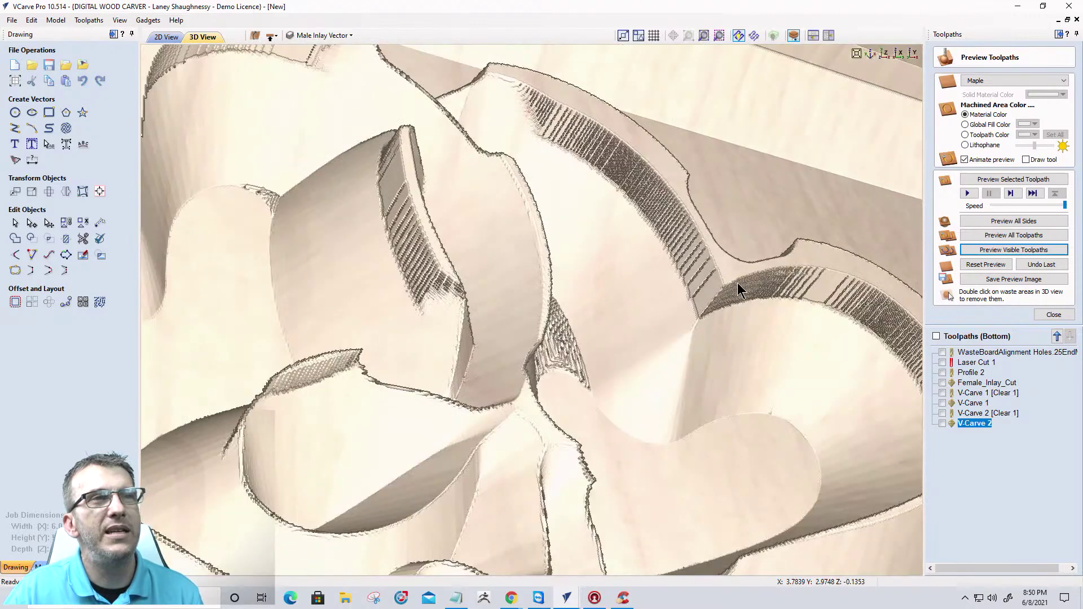
left_click_drag(719, 319, 727, 384)
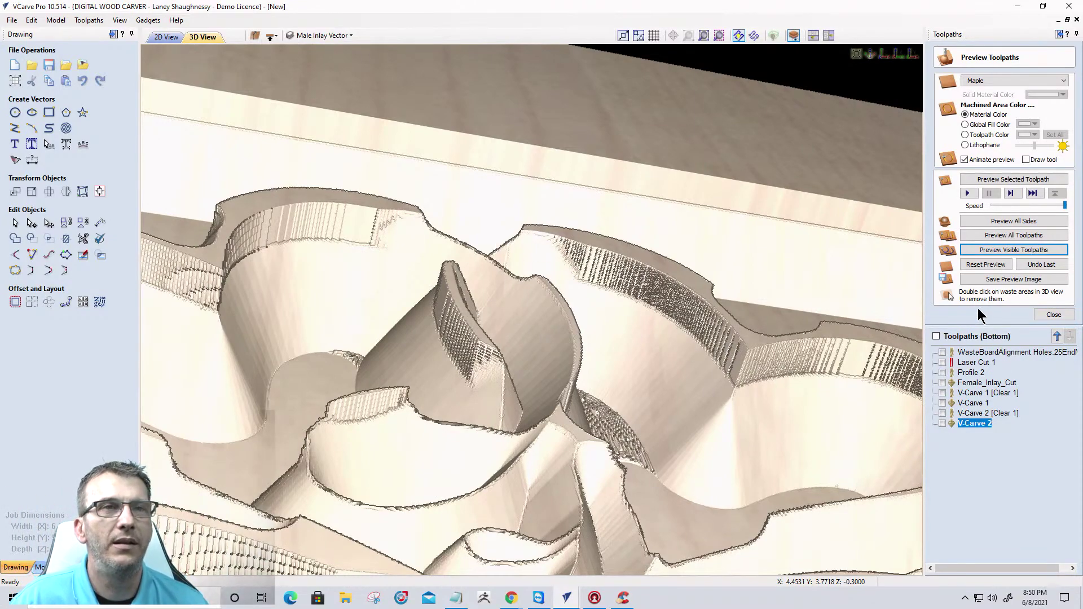
Delete the V-Carve 2 toolpath together with its clearance toolpath.
left_click(943, 423)
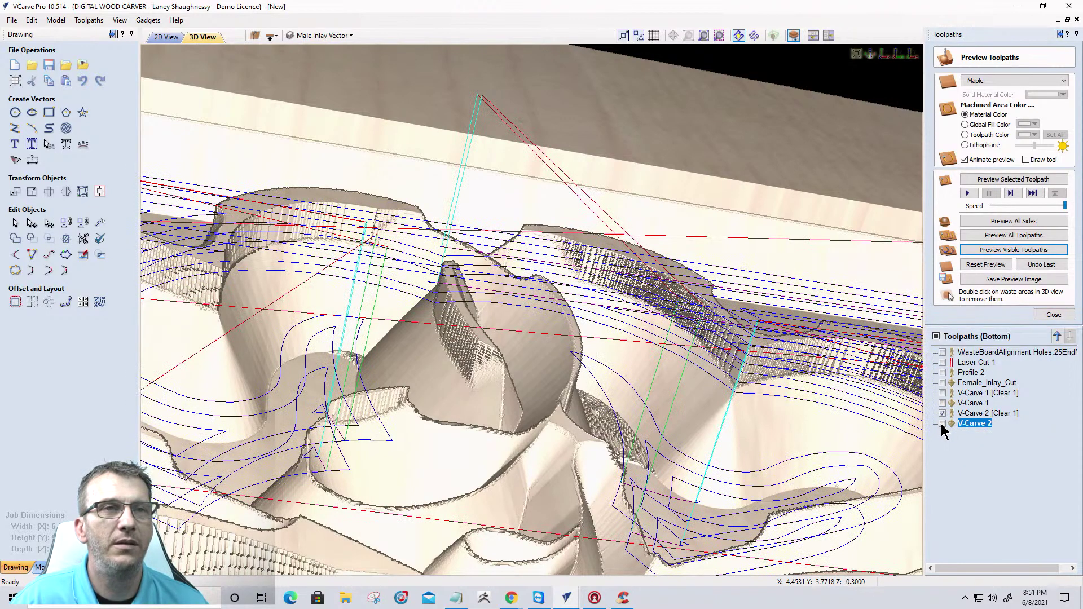
right_click(971, 415)
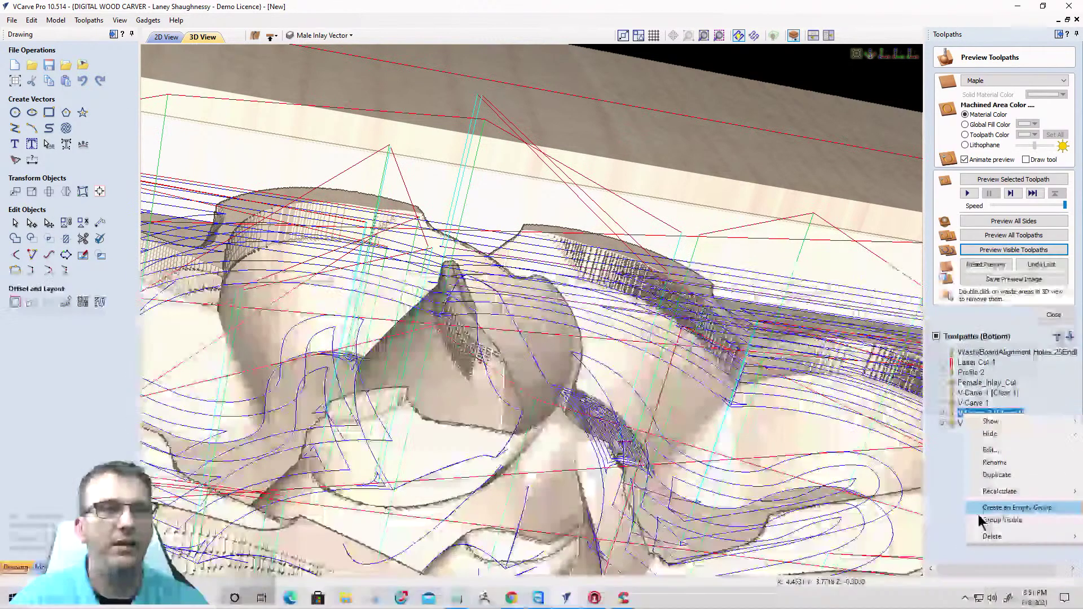
mouse_move(989, 538)
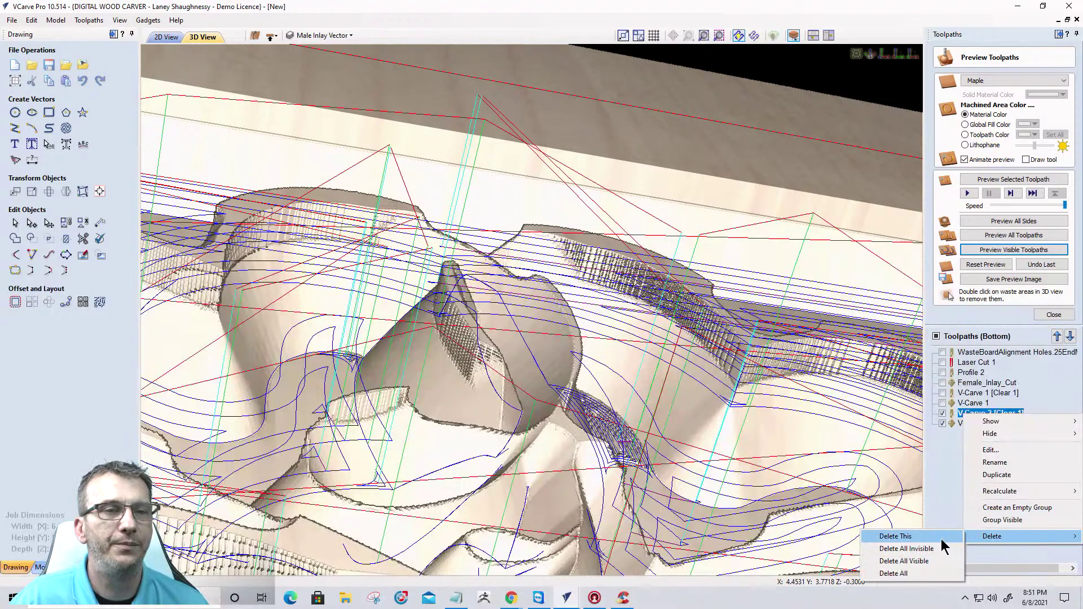
left_click(911, 563)
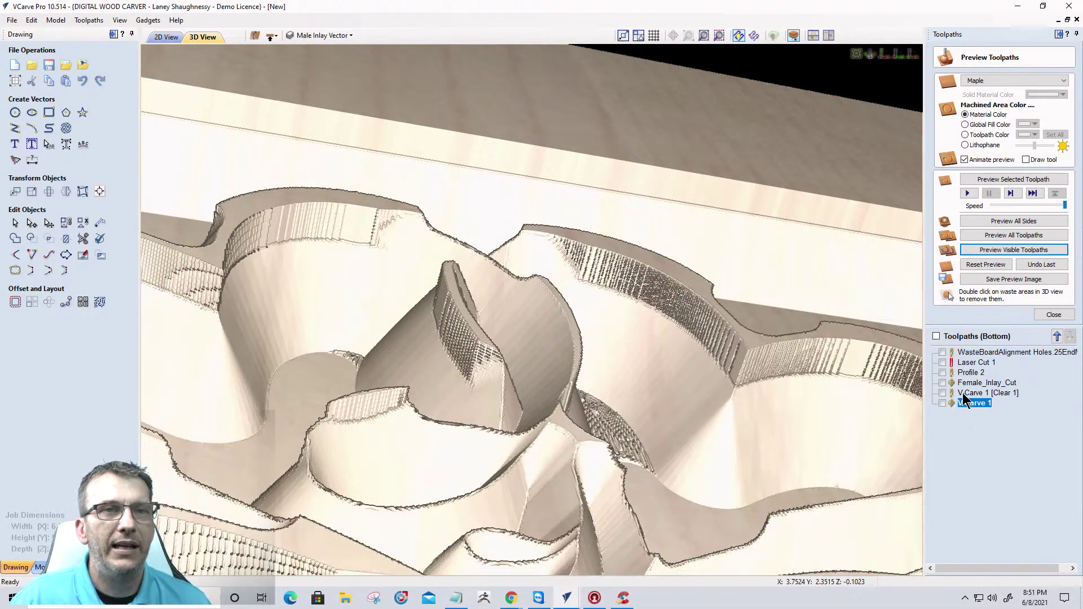
Set the V-Carve 1 toolpath's flat depth to 0.02 inches and recalculate it.
double_click(965, 402)
left_click_drag(1041, 99, 992, 101)
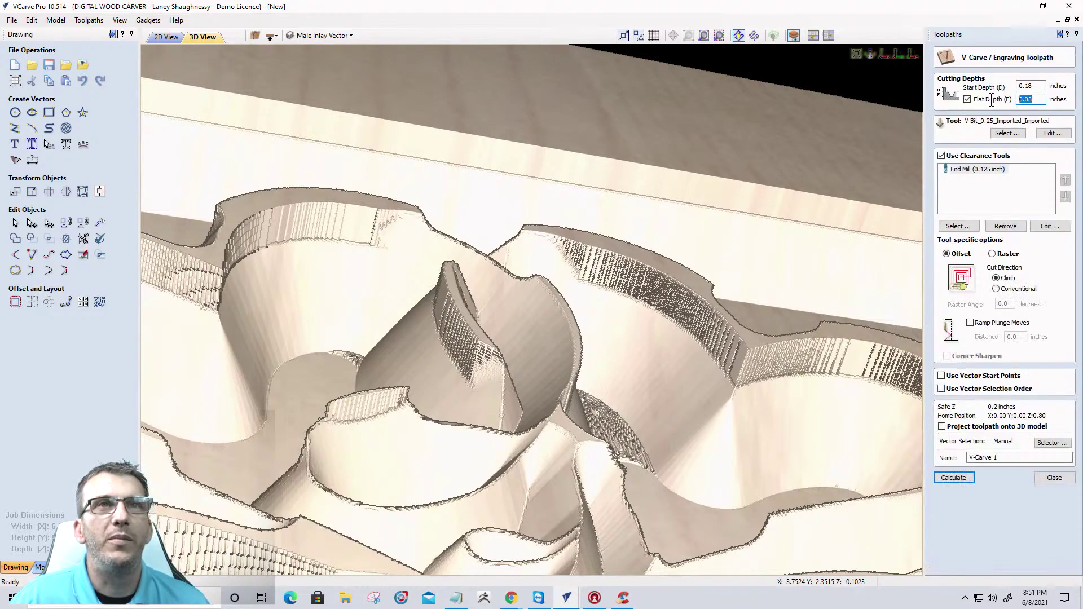
type(".")
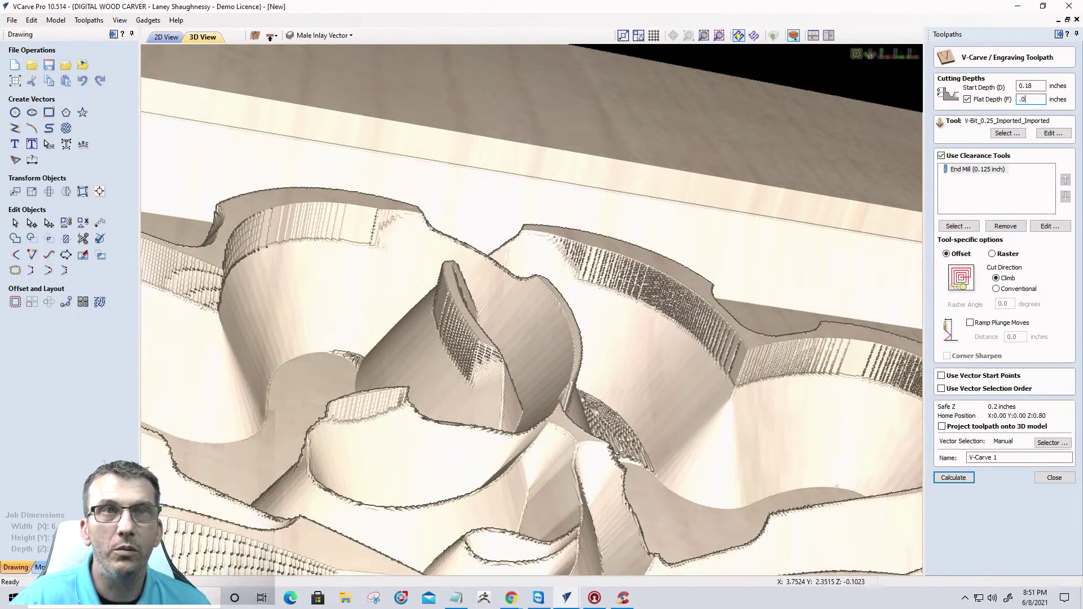
type("02")
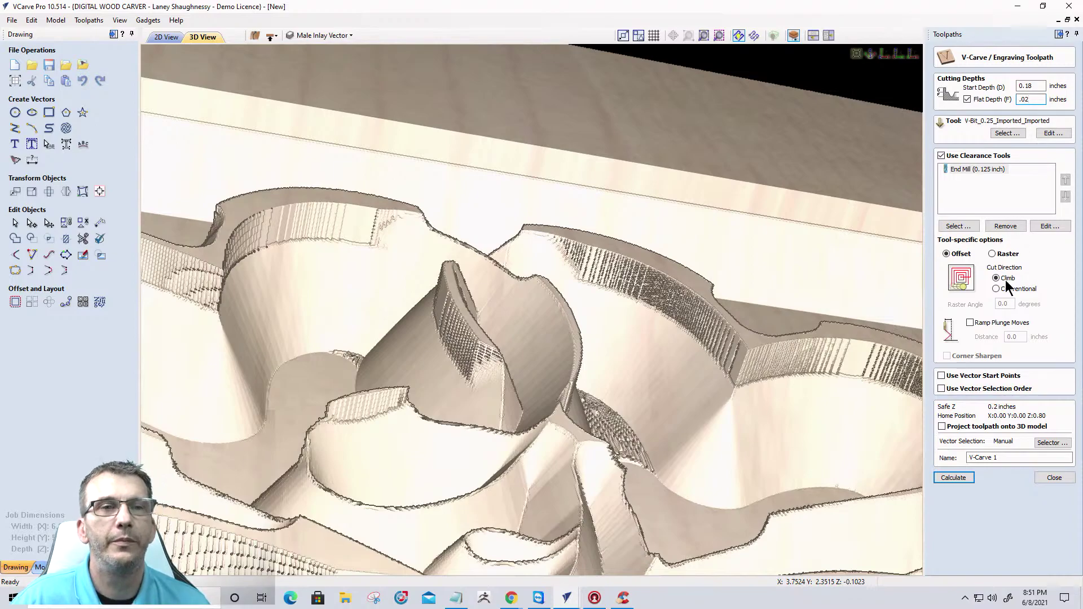
left_click(953, 478)
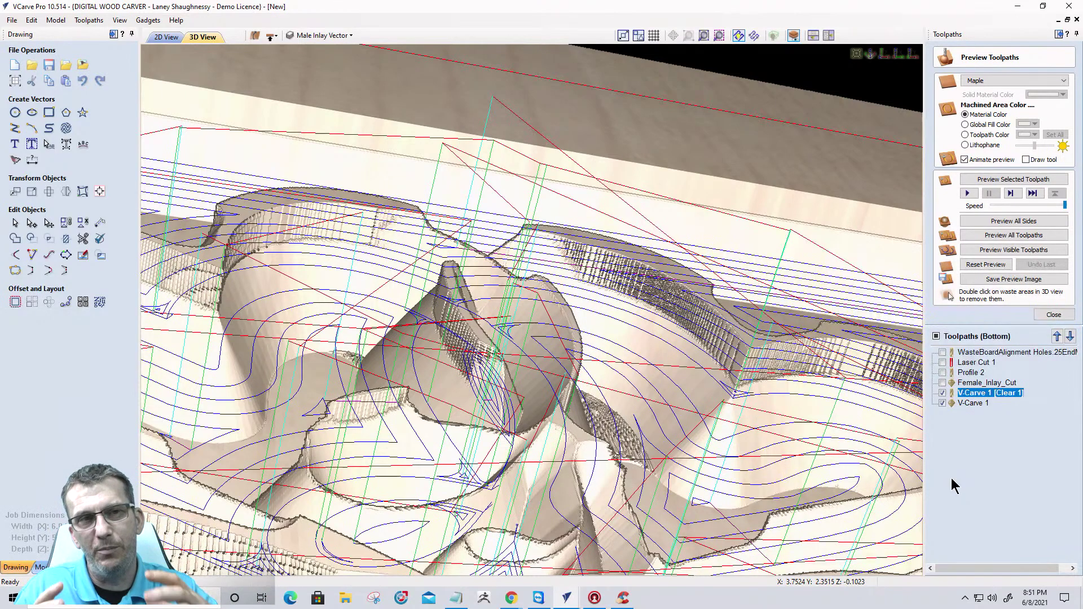
Reset the preview, simulate V-Carve 1 with its clearance pass, and check the whole carved part in 3D.
left_click(981, 267)
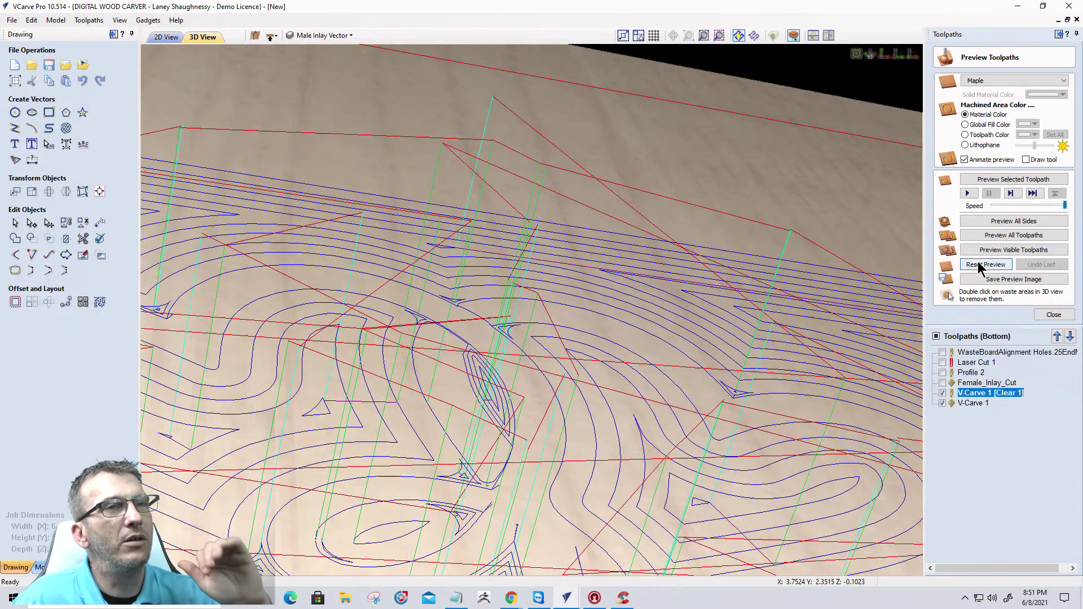
left_click(988, 250)
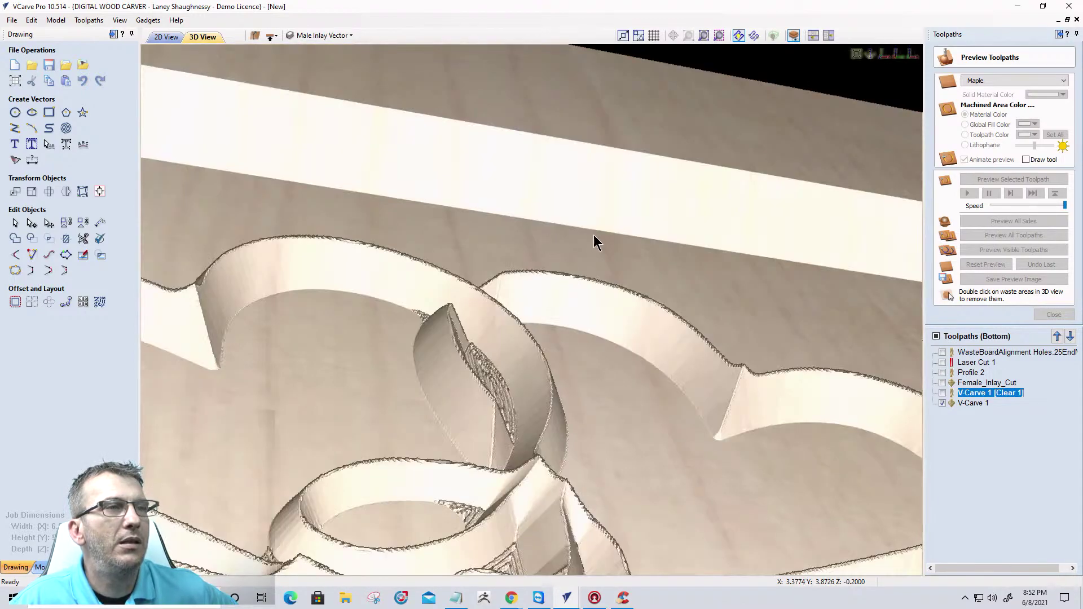
left_click_drag(587, 242, 806, 94)
left_click_drag(607, 280, 696, 198)
left_click(884, 54)
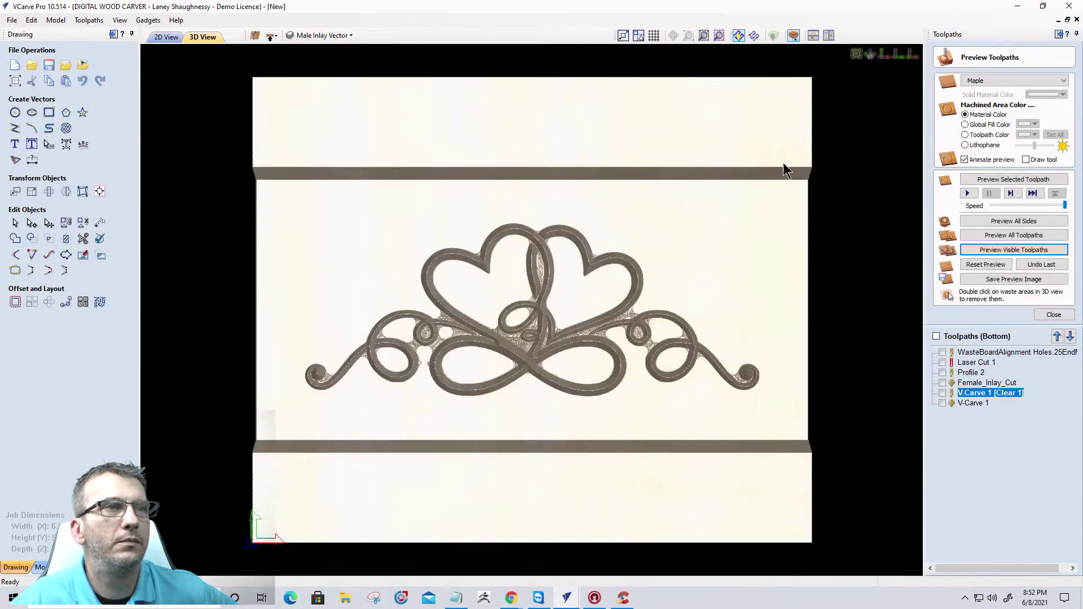
left_click_drag(569, 261, 732, 276)
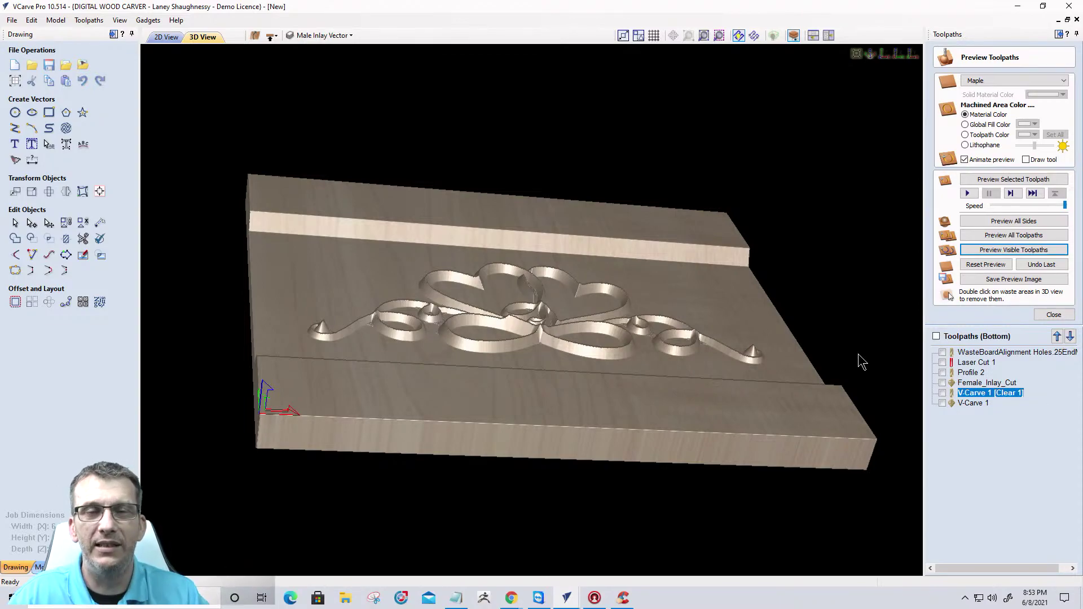
Try to move the heart flourish off the material to the empty area beside the other artwork in 2D.
left_click(164, 38)
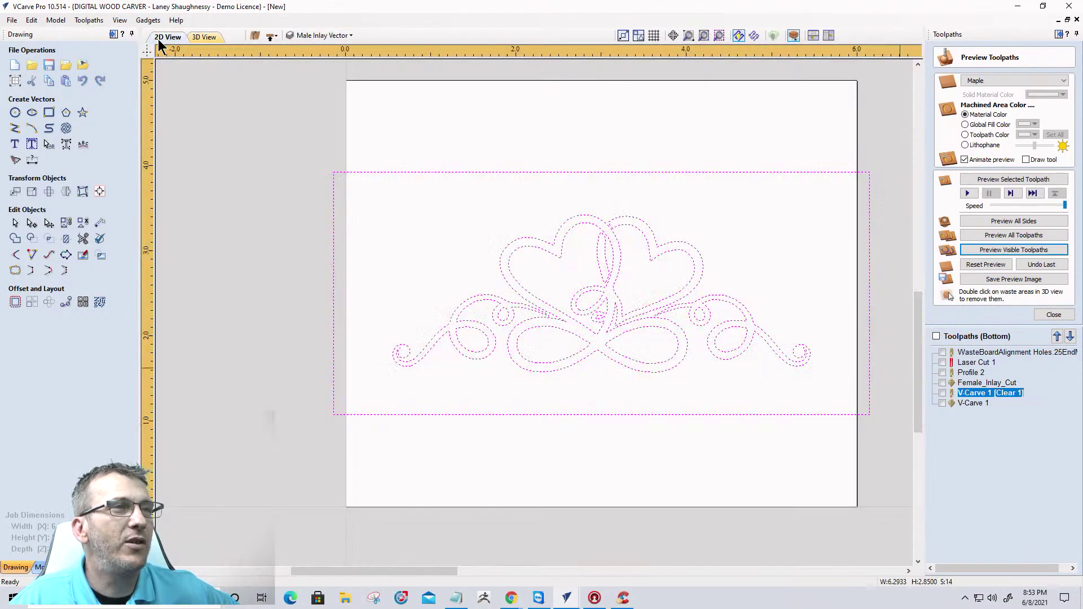
scroll(412, 307, "down", 2)
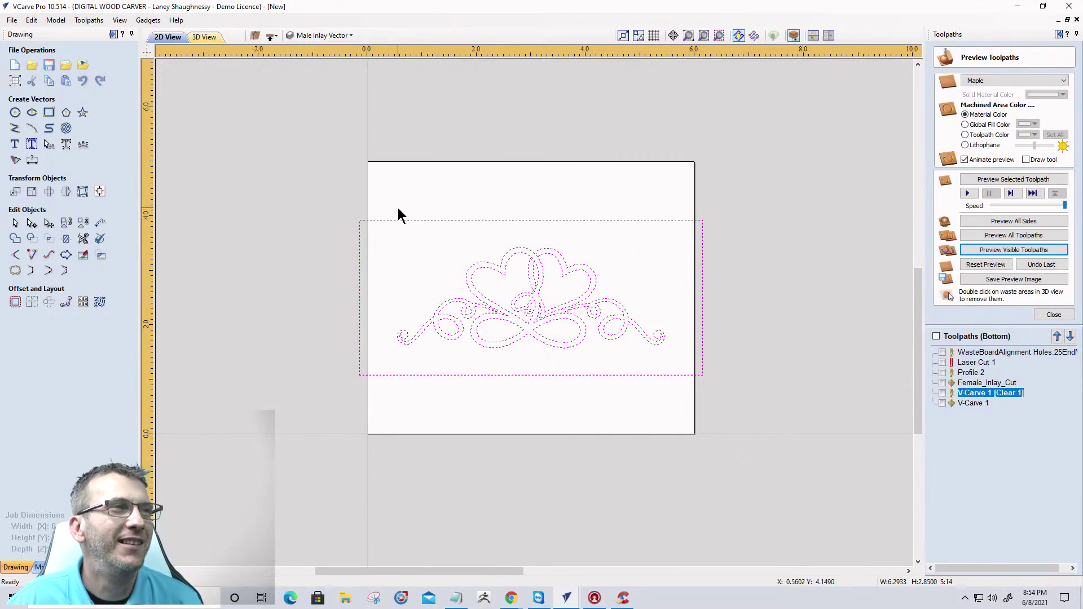
left_click_drag(383, 177, 685, 422)
left_click(540, 320)
left_click_drag(540, 319, 903, 101)
scroll(903, 102, "down", 3)
scroll(795, 280, "down", 1)
Try the deer head on the material in place of the flourish, and undo both moves.
left_click_drag(766, 242, 864, 363)
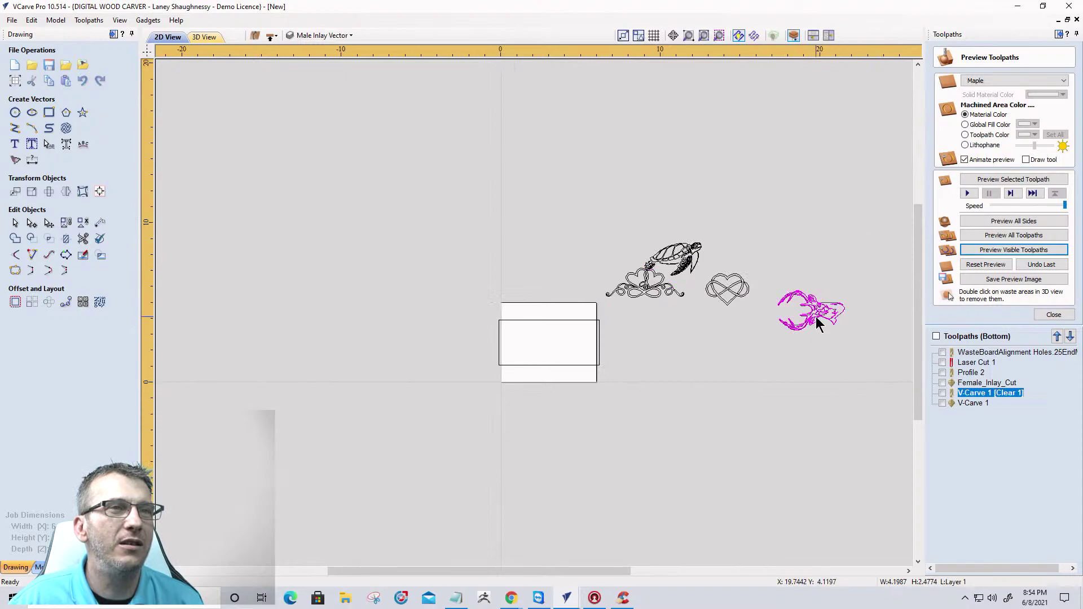
left_click_drag(821, 314, 564, 348)
scroll(565, 348, "up", 4)
scroll(857, 309, "down", 1)
scroll(895, 307, "down", 2)
scroll(486, 377, "down", 6)
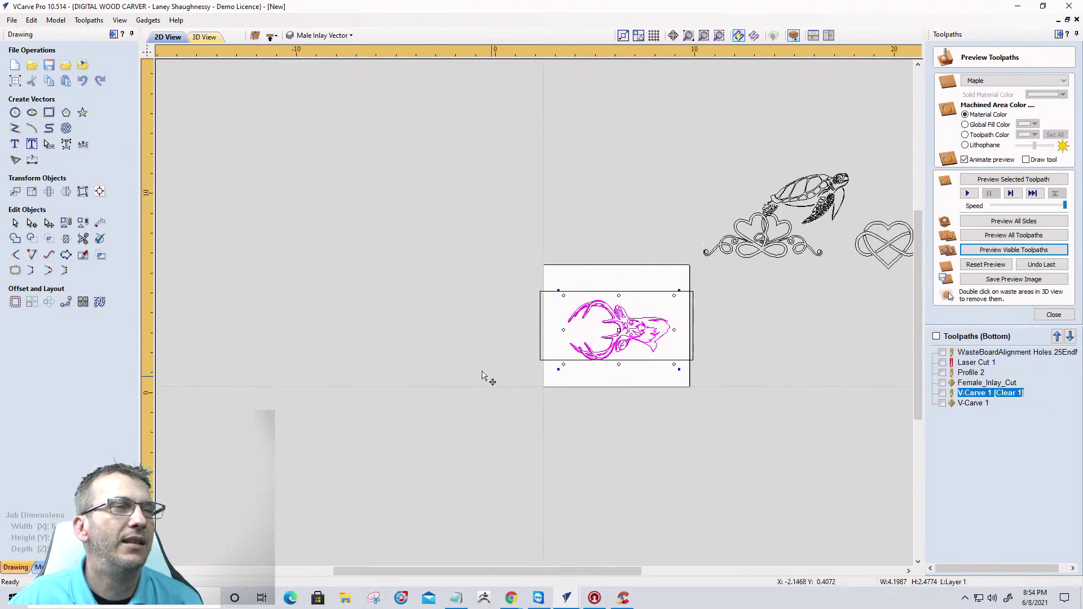
scroll(527, 372, "up", 4)
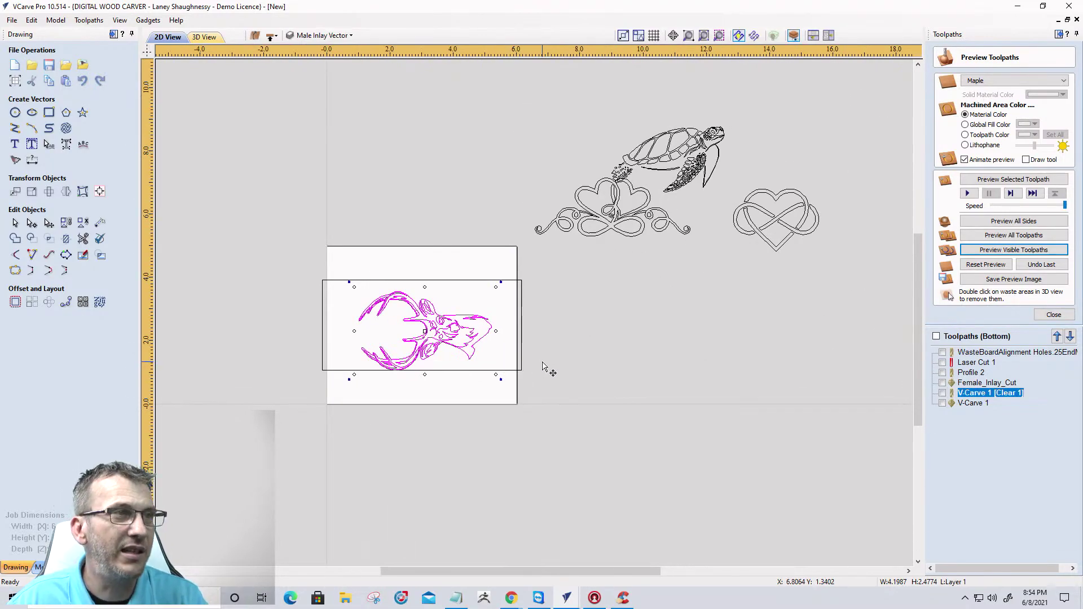
key("ctrl+z")
key("ctrl+z")
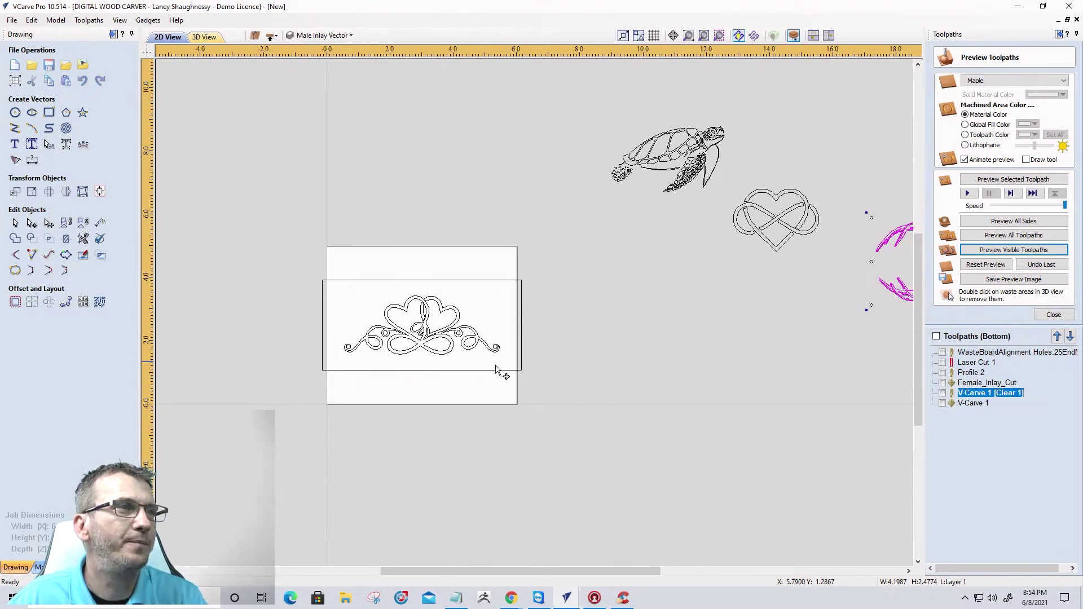
Hide the Male Inlay Vector layer and show Layer 2.
left_click(335, 35)
left_click(304, 88)
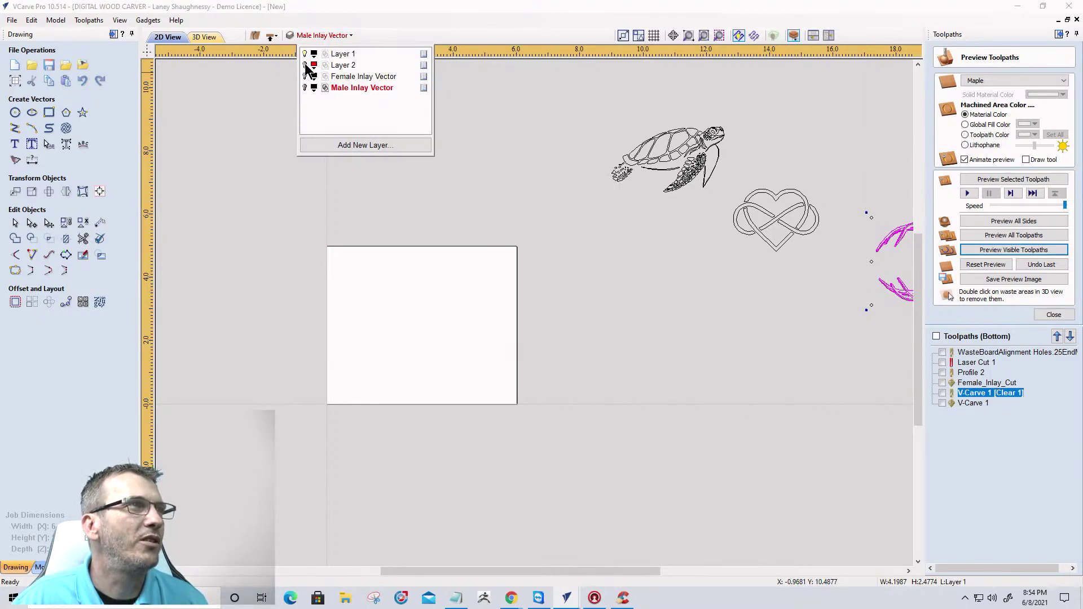
left_click(305, 65)
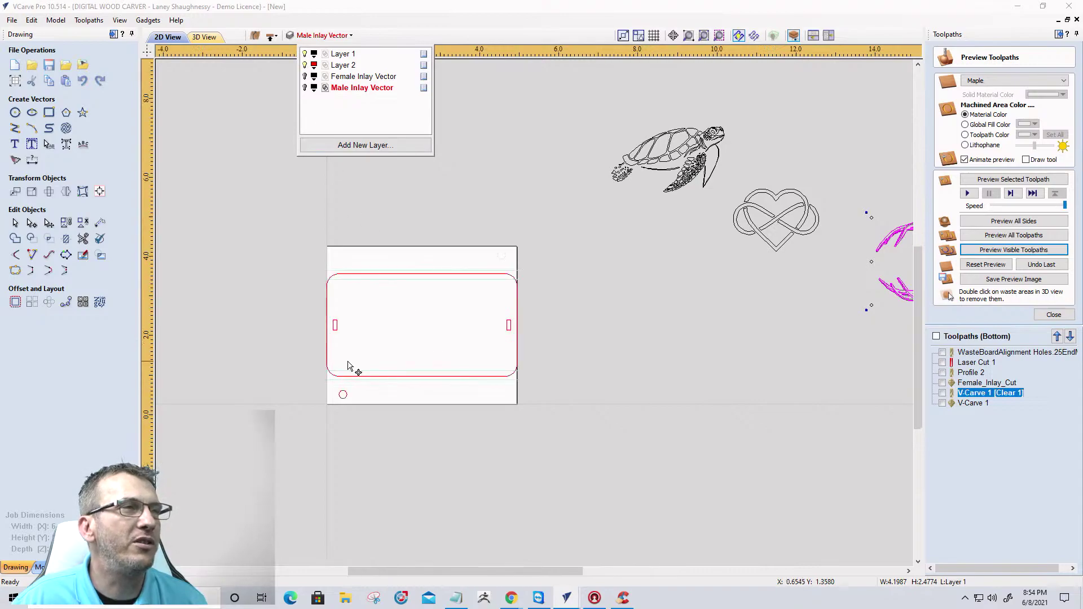
Move the deer head artwork onto the tray outline and centre it on the material in both directions.
scroll(350, 367, "up", 5)
scroll(363, 365, "down", 6)
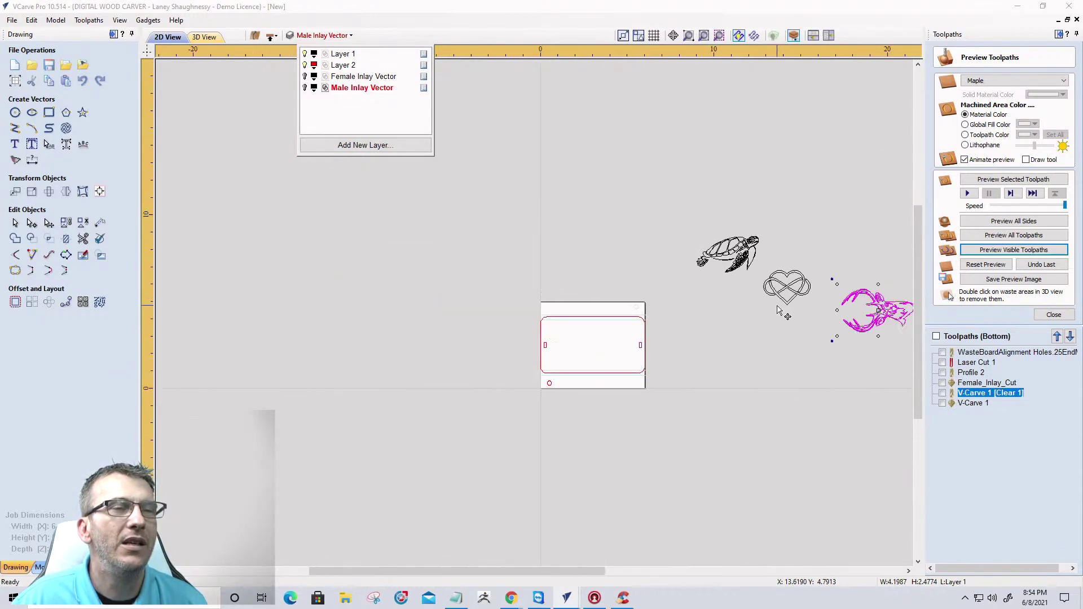
left_click_drag(882, 306, 597, 349)
scroll(574, 366, "up", 4)
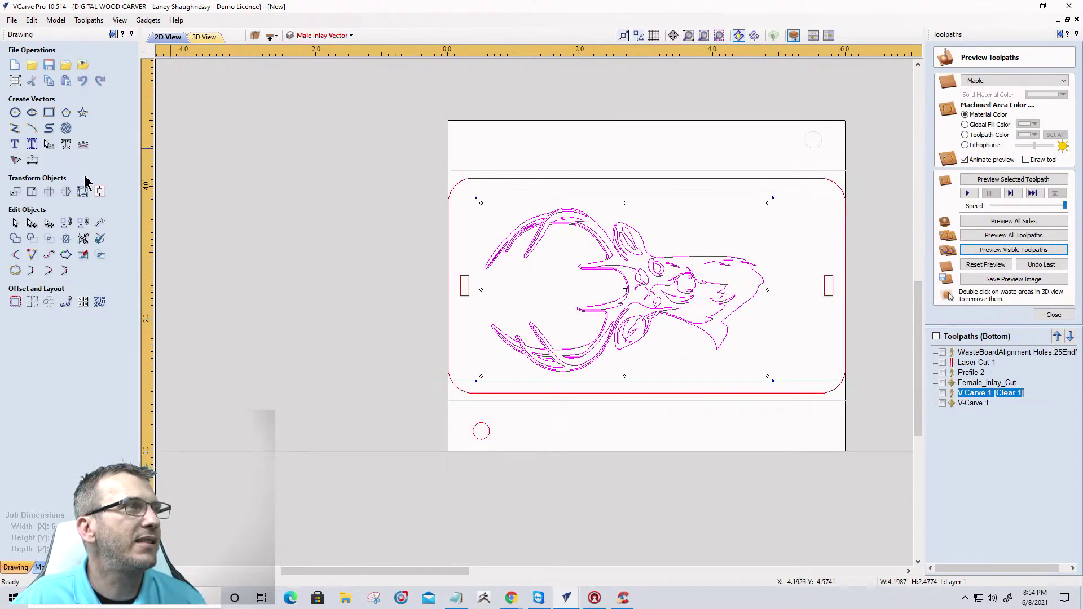
left_click(100, 193)
left_click(69, 95)
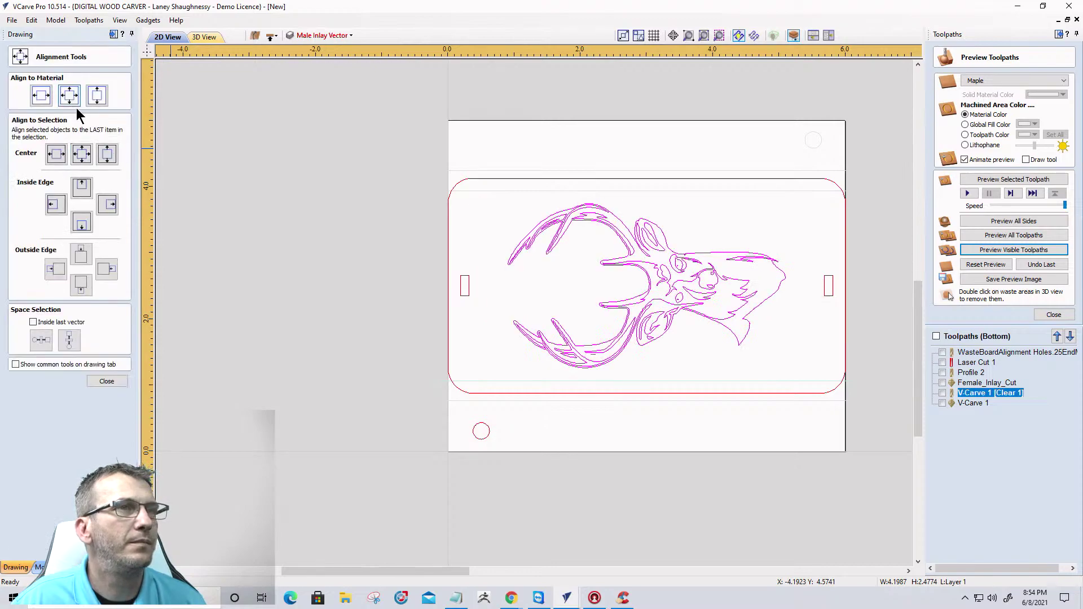
left_click(239, 346)
Select the deer head vectors and examine the fine lines around its eyes and muzzle.
scroll(721, 266, "up", 5)
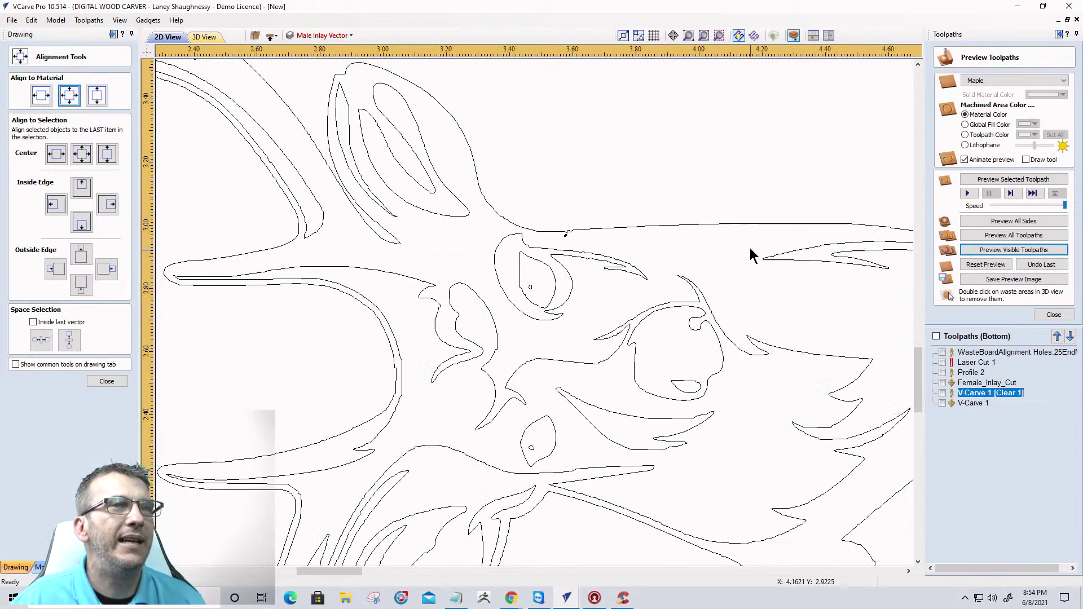
scroll(725, 200, "up", 3)
left_click(738, 219)
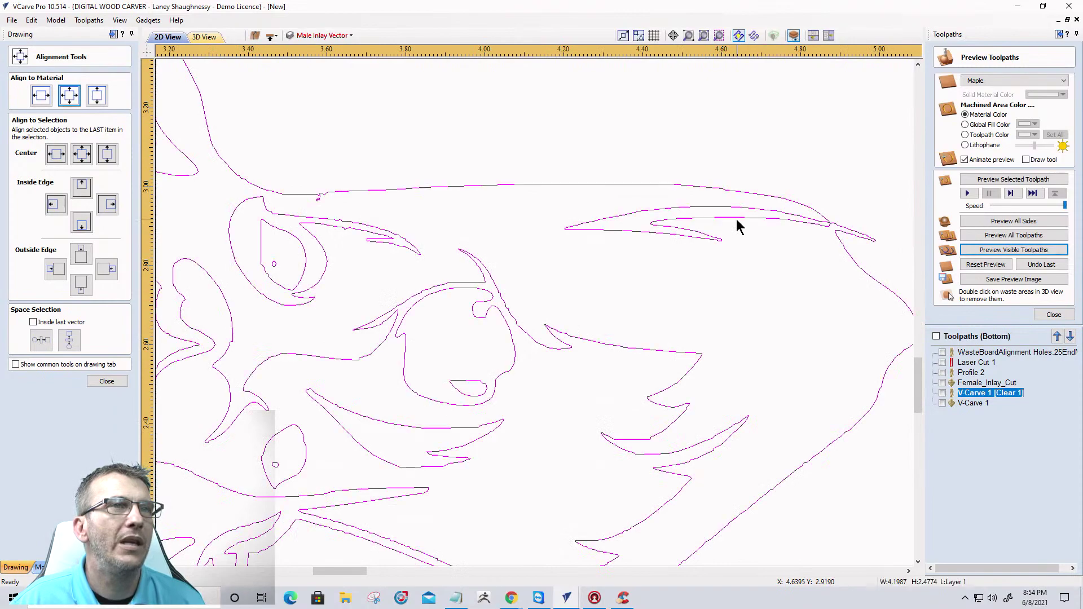
scroll(741, 223, "down", 1)
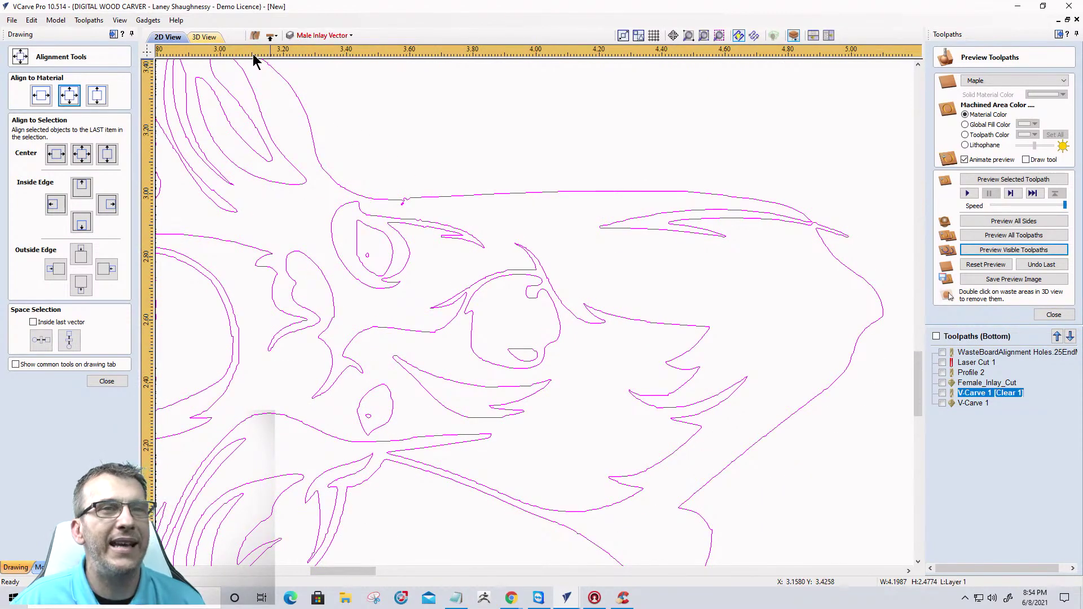
Reset the material preview and simulate only the Laser Cut 1 toolpath in the 3D view.
left_click(968, 362)
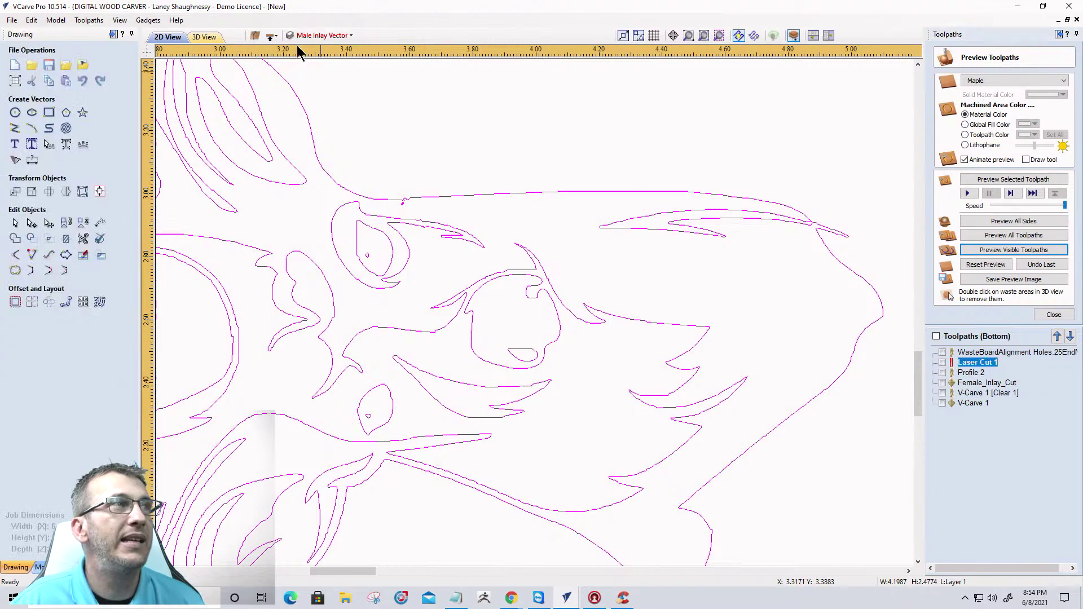
left_click(202, 38)
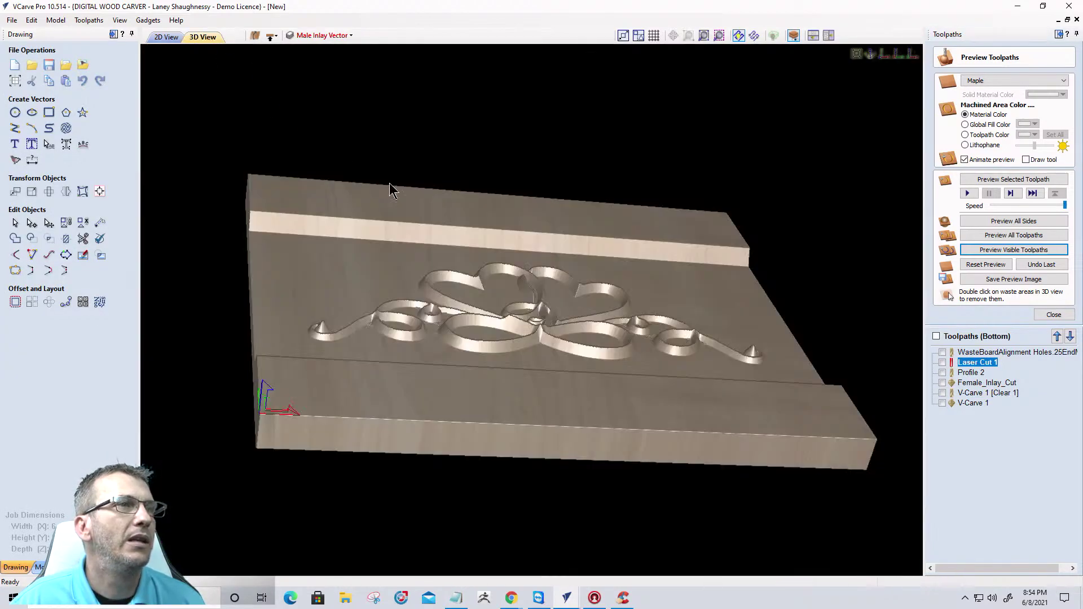
left_click(986, 265)
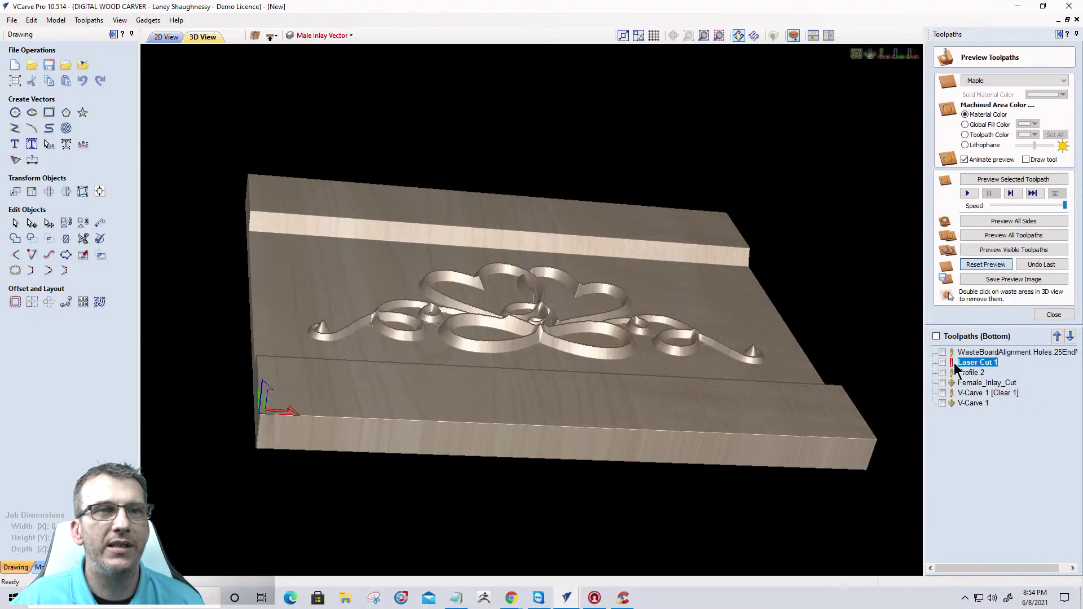
left_click(943, 362)
left_click(1004, 253)
left_click(1003, 253)
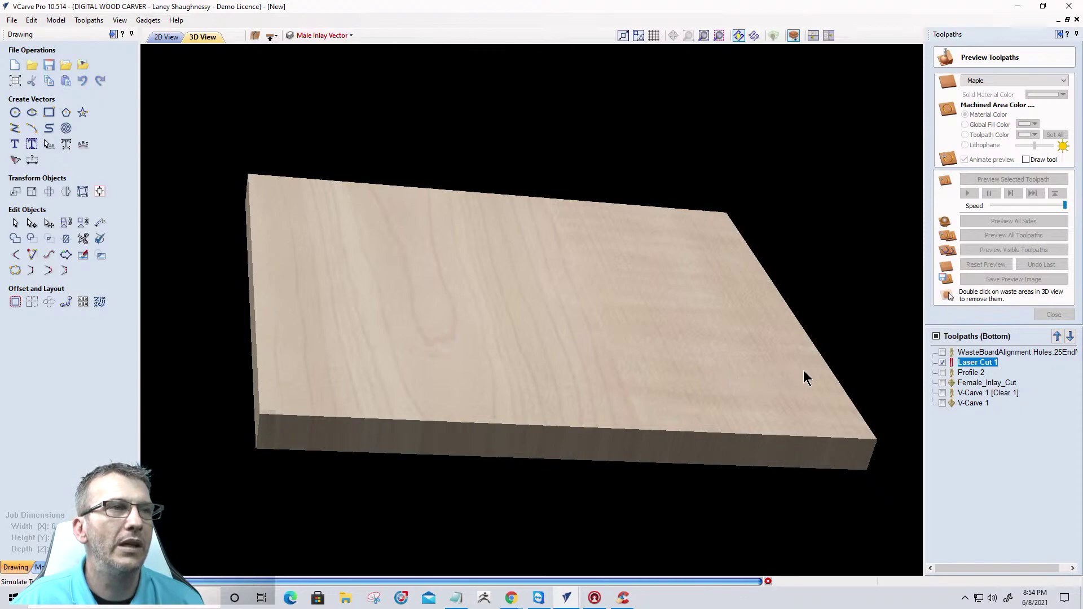
Examine the simulated laser engraving of the deer head, both close up and on the whole board.
left_click_drag(683, 414, 611, 411)
scroll(598, 463, "up", 6)
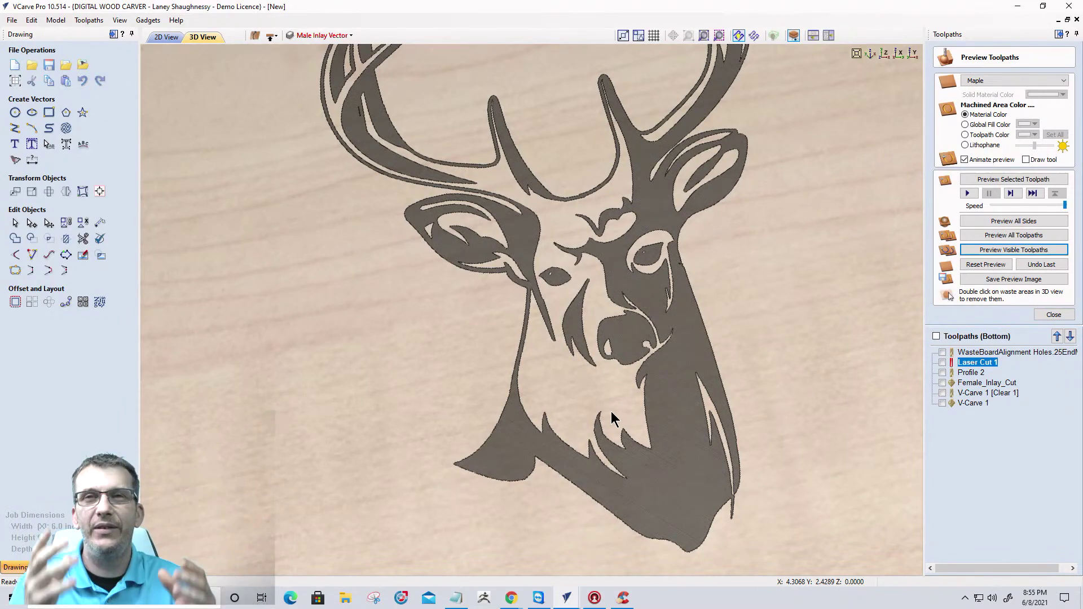
scroll(658, 447, "down", 3)
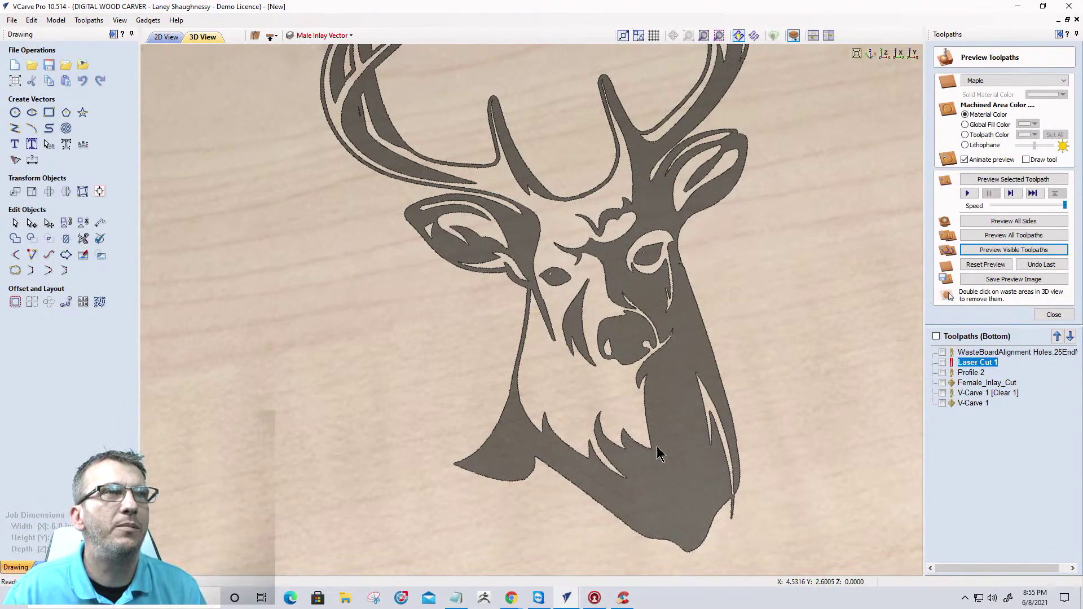
key("0")
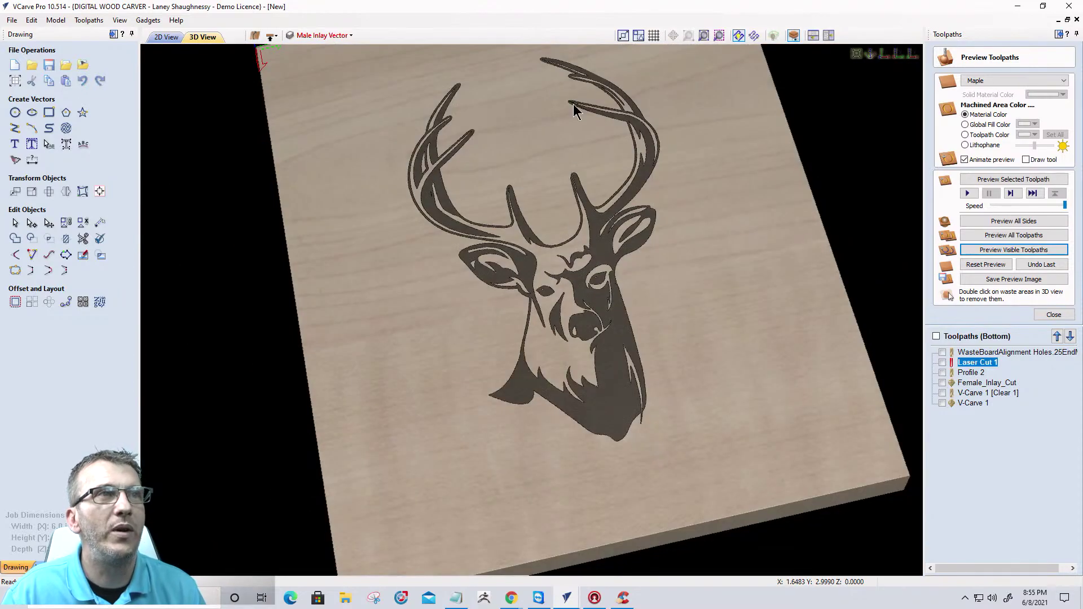
key("1")
scroll(573, 99, "up", 3)
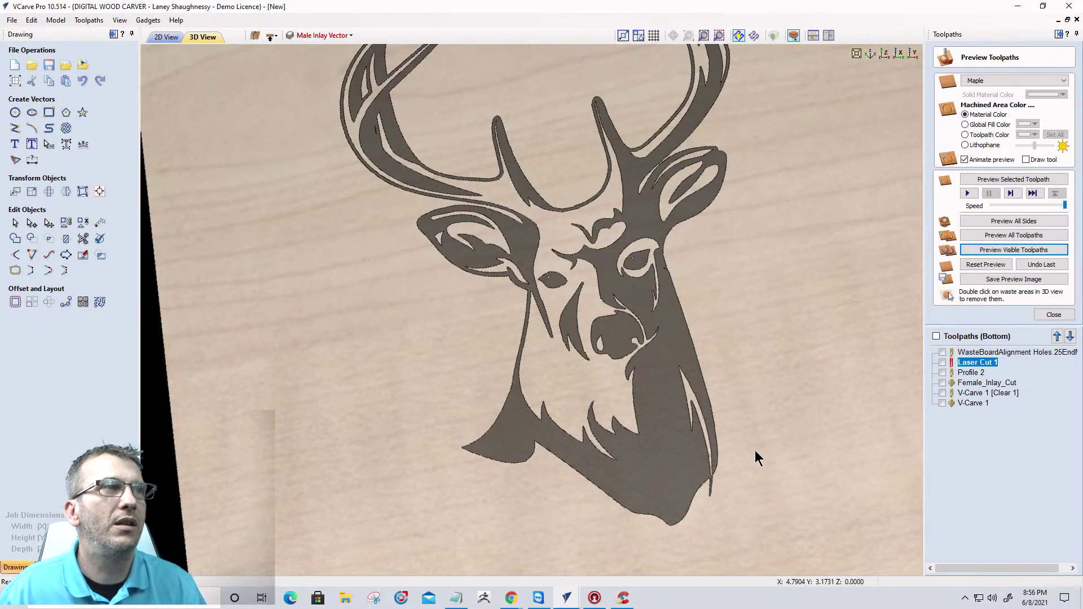
scroll(672, 434, "down", 5)
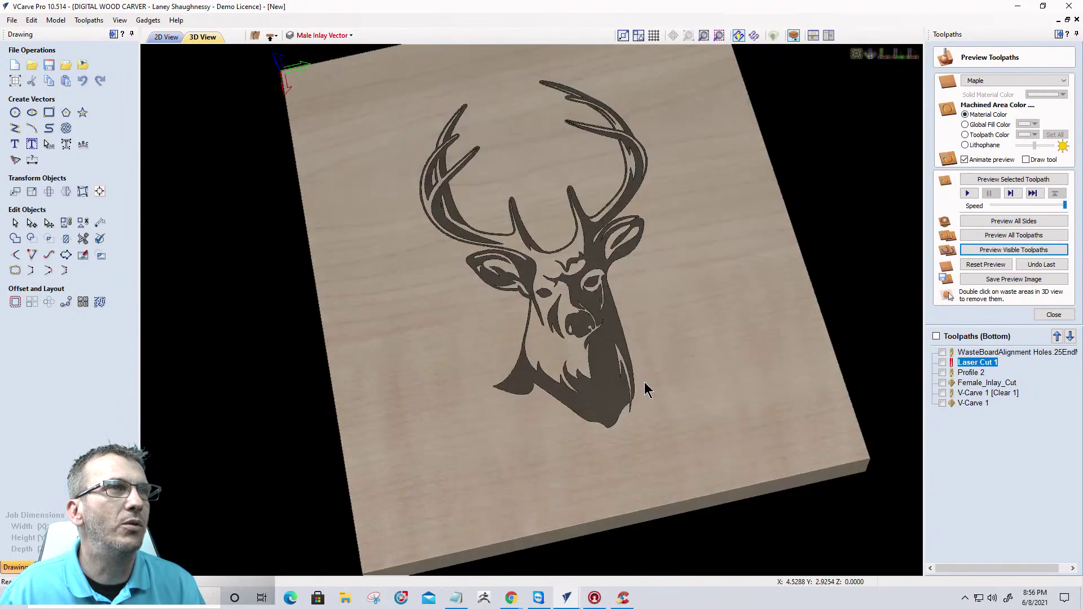
Display the Laser Cut 1 toolpath and inspect its fill lines over the deer head in the 2D and 3D views.
left_click(166, 38)
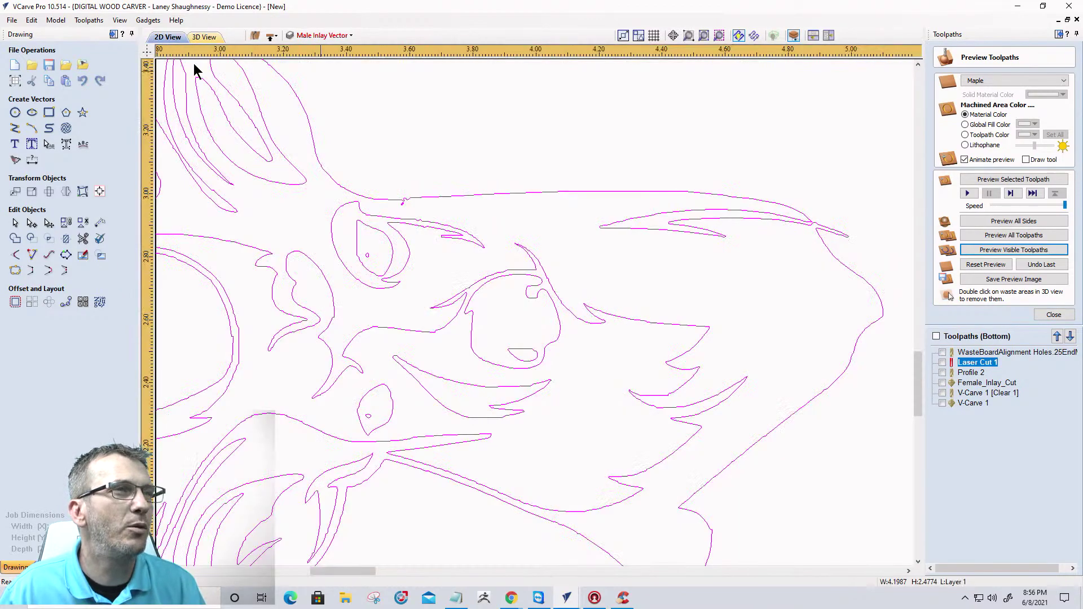
left_click(942, 364)
scroll(777, 282, "down", 5)
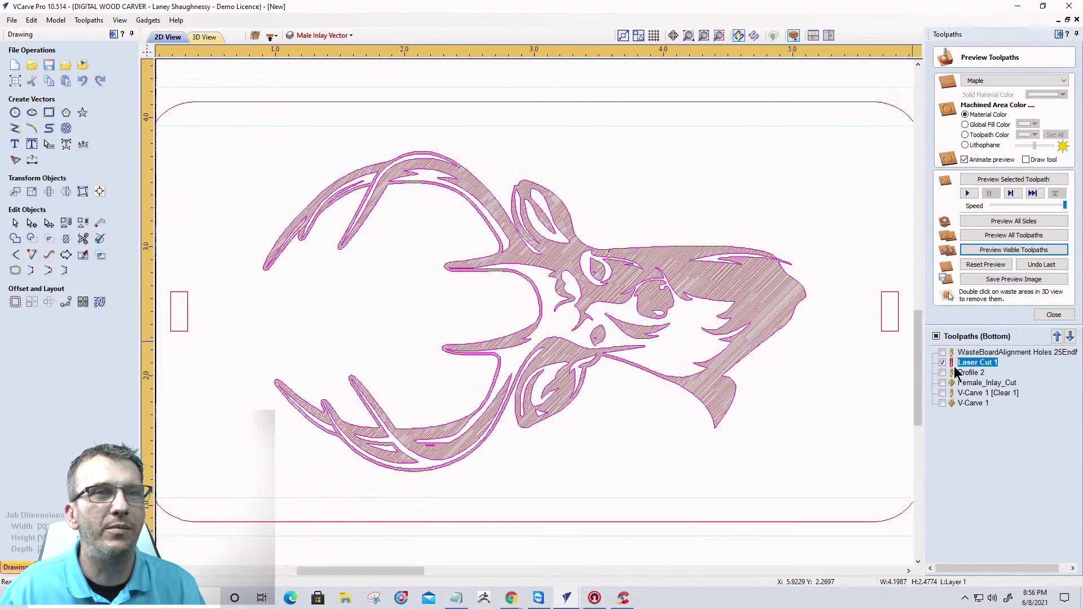
scroll(611, 299, "up", 3)
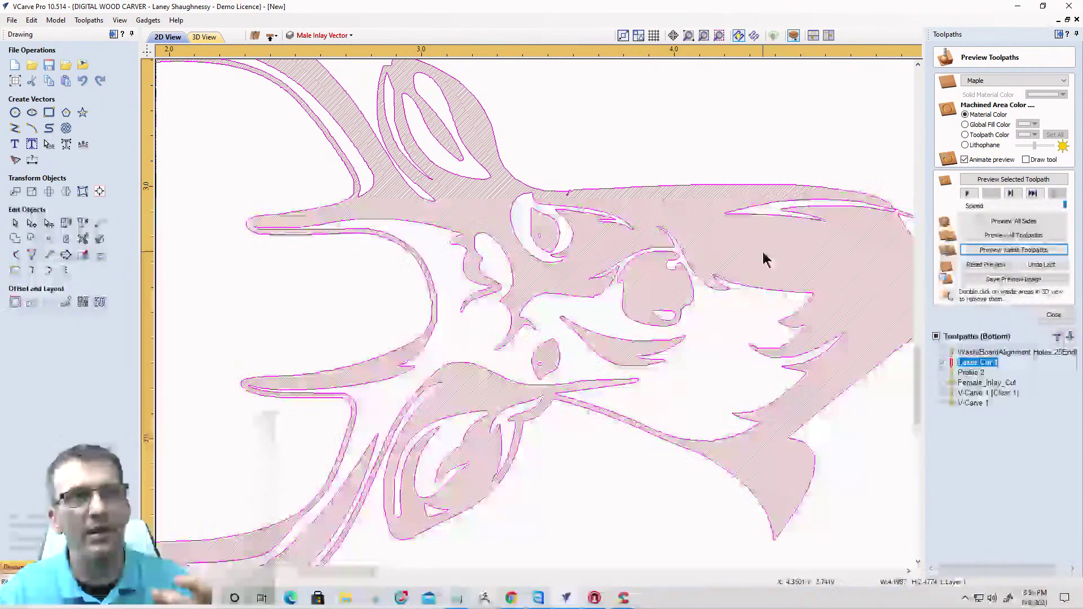
scroll(763, 252, "down", 2)
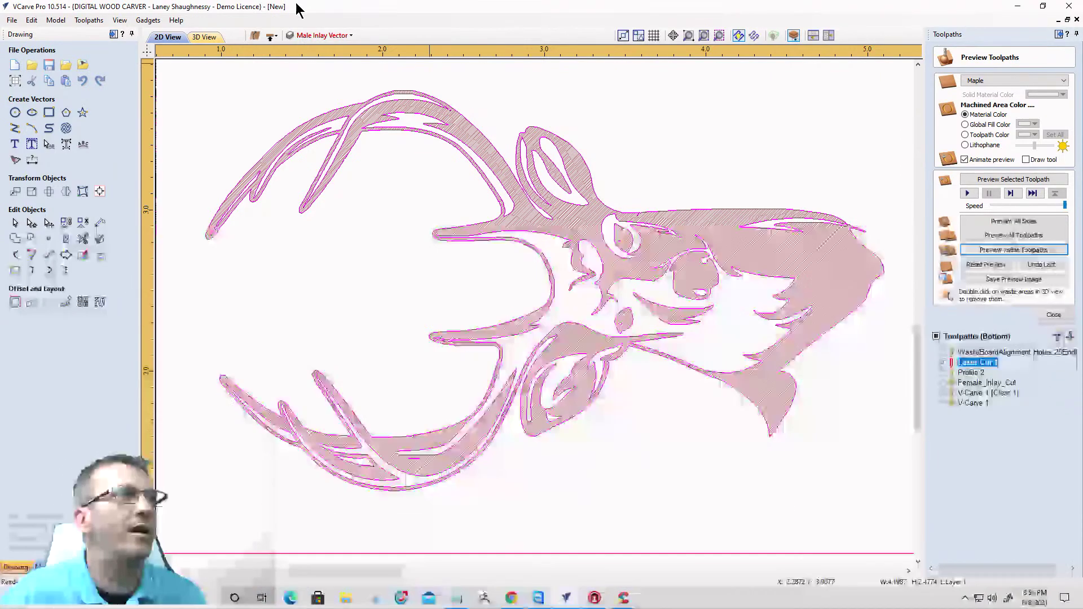
left_click(204, 37)
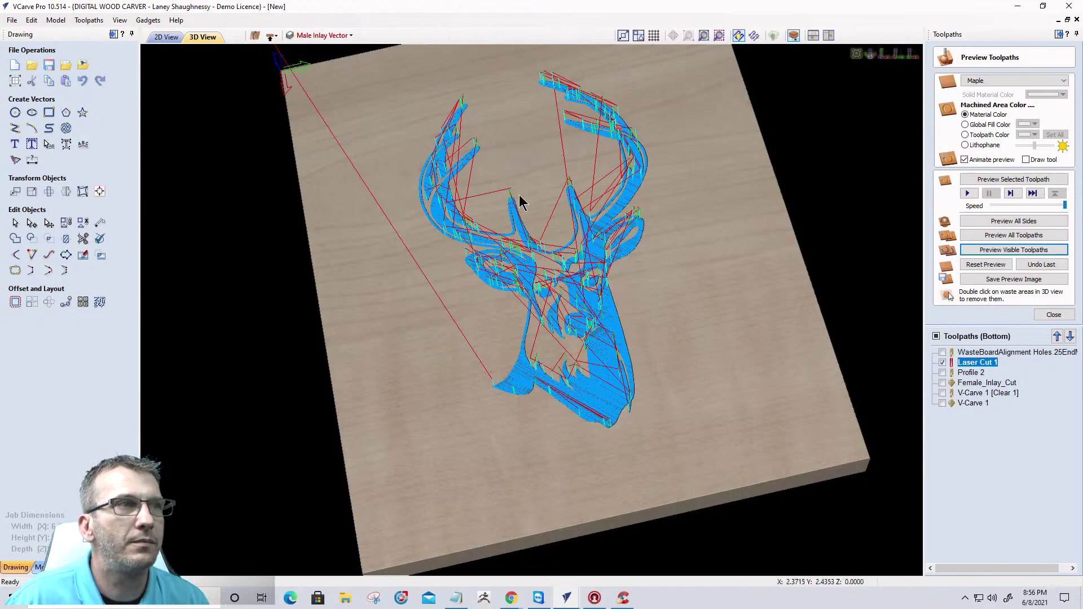
left_click(166, 37)
scroll(563, 242, "down", 5)
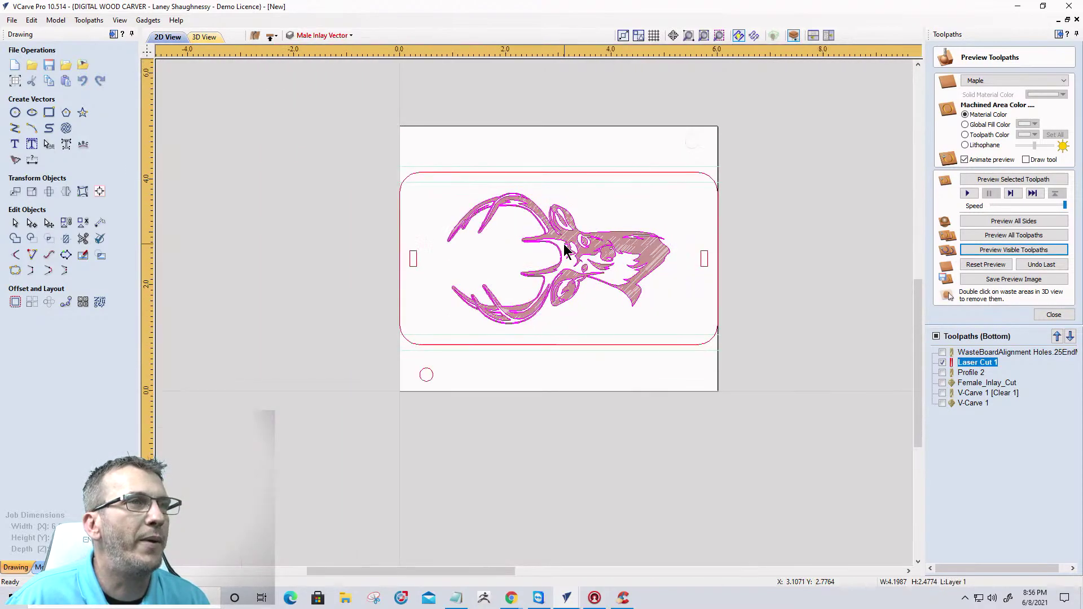
Hide the Laser Cut 1 toolpath so only the deer head vectors show on the tray in 2D.
left_click(942, 363)
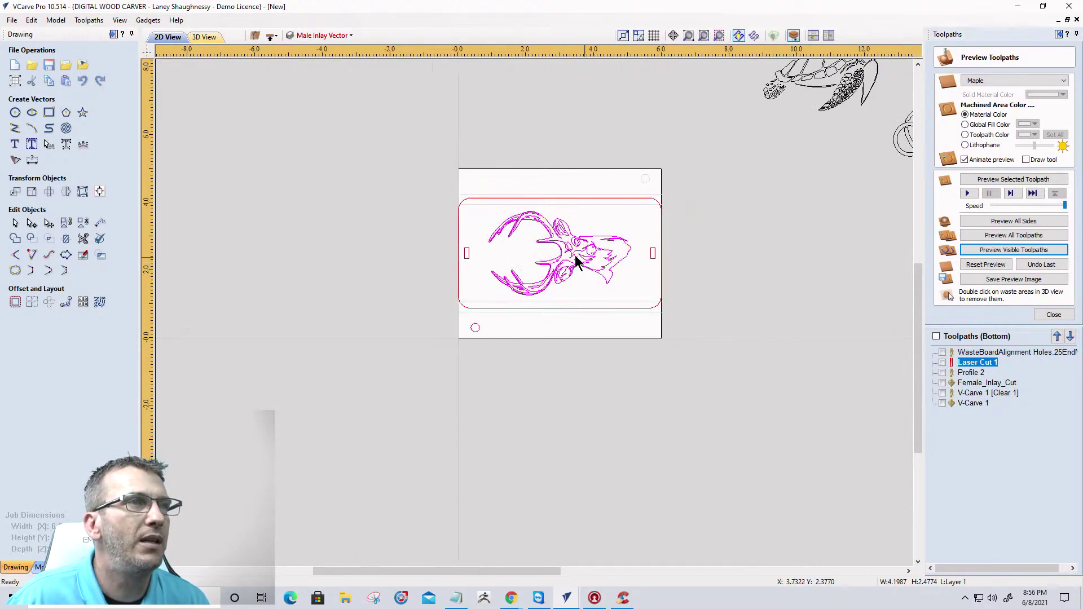
scroll(552, 248, "up", 4)
scroll(549, 249, "down", 3)
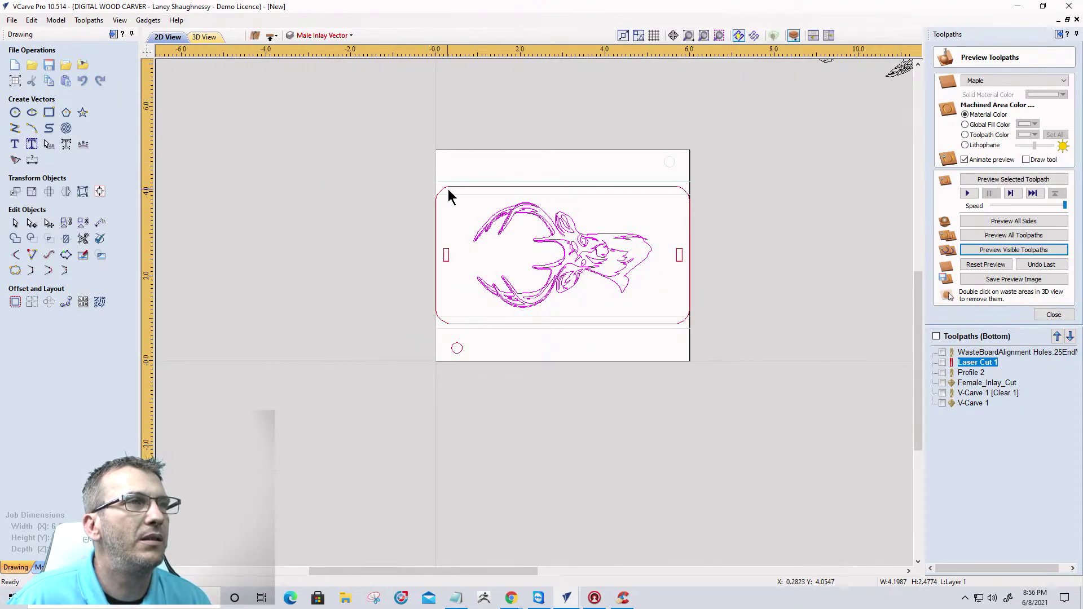
Move the selected deer head vectors to a new layer named "Deer Female Inlay".
right_click(563, 259)
mouse_move(598, 530)
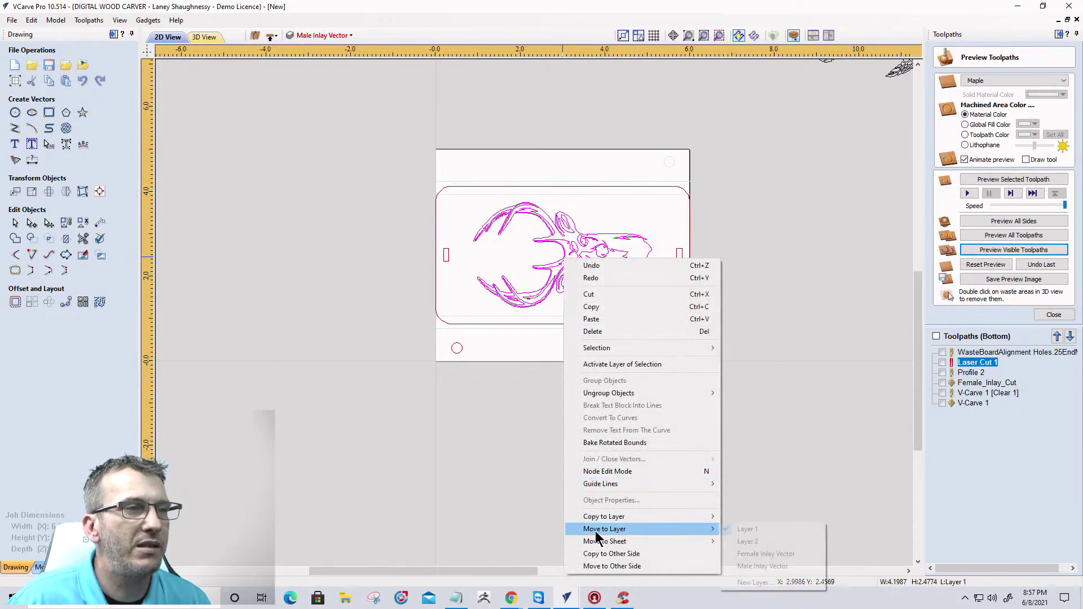
left_click(756, 583)
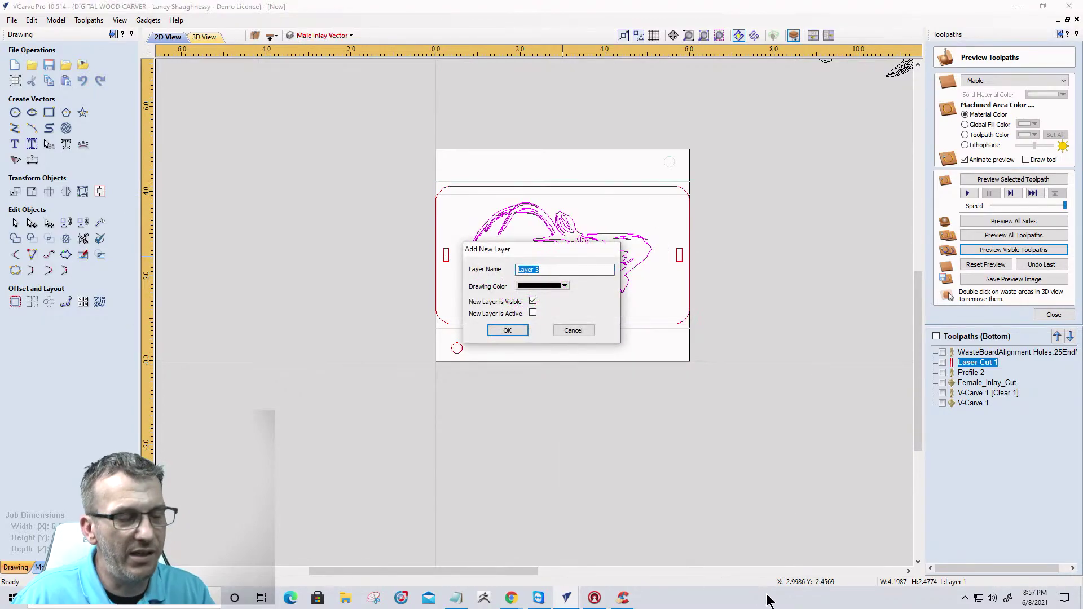
type("De")
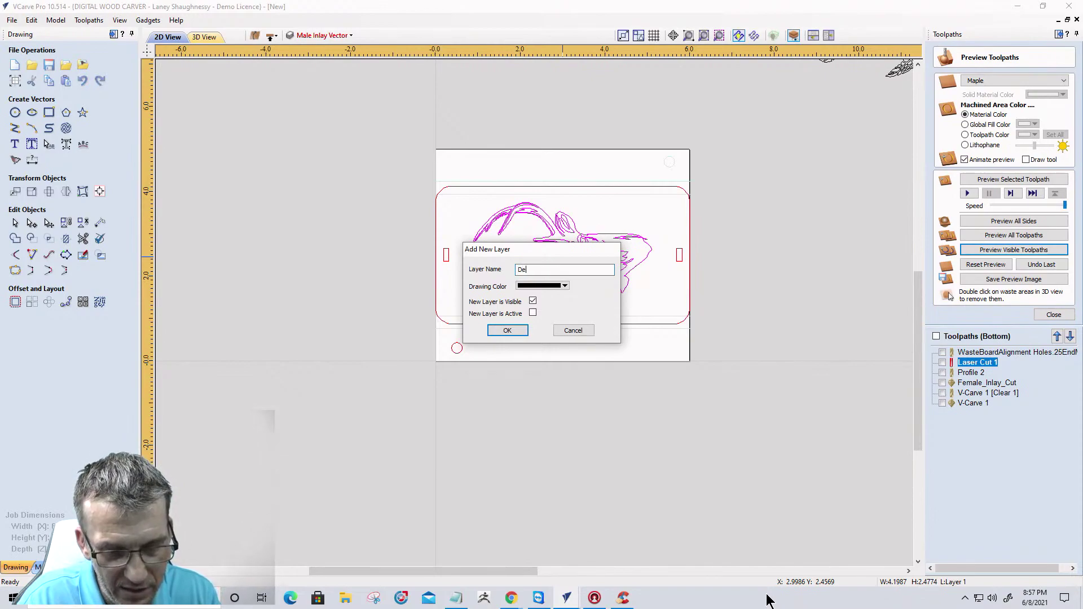
type("er Female Inlay")
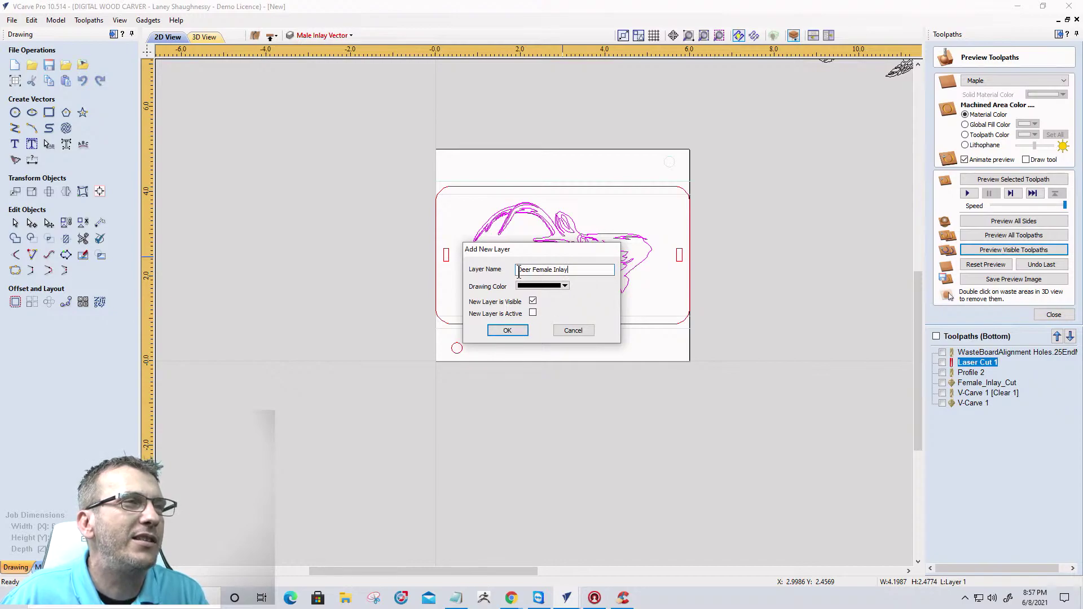
left_click(508, 331)
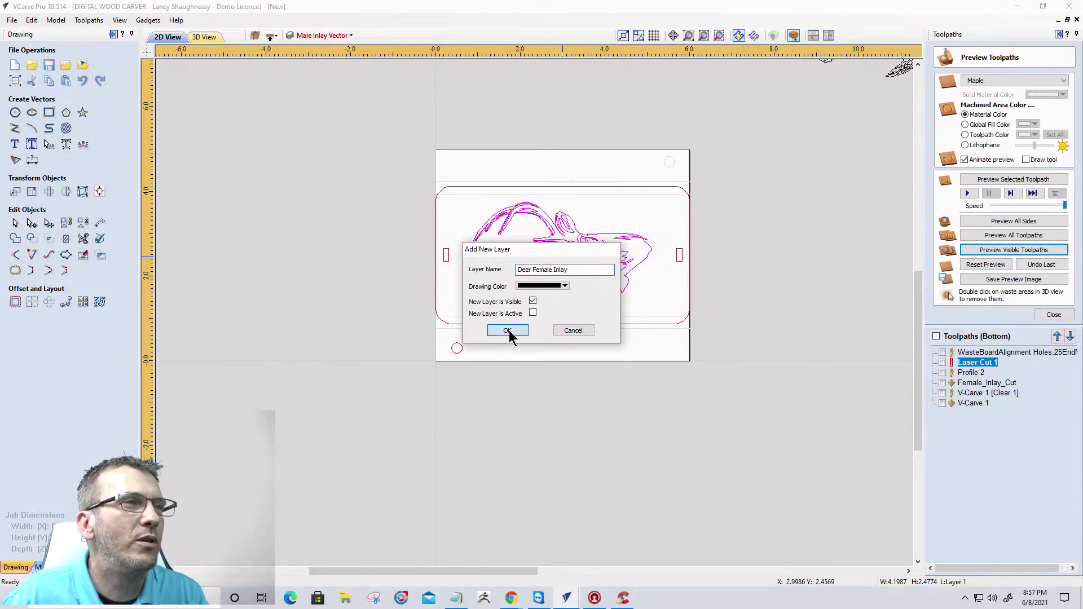
Copy the deer head vectors to a new layer named "Male Inlay 1".
right_click(565, 267)
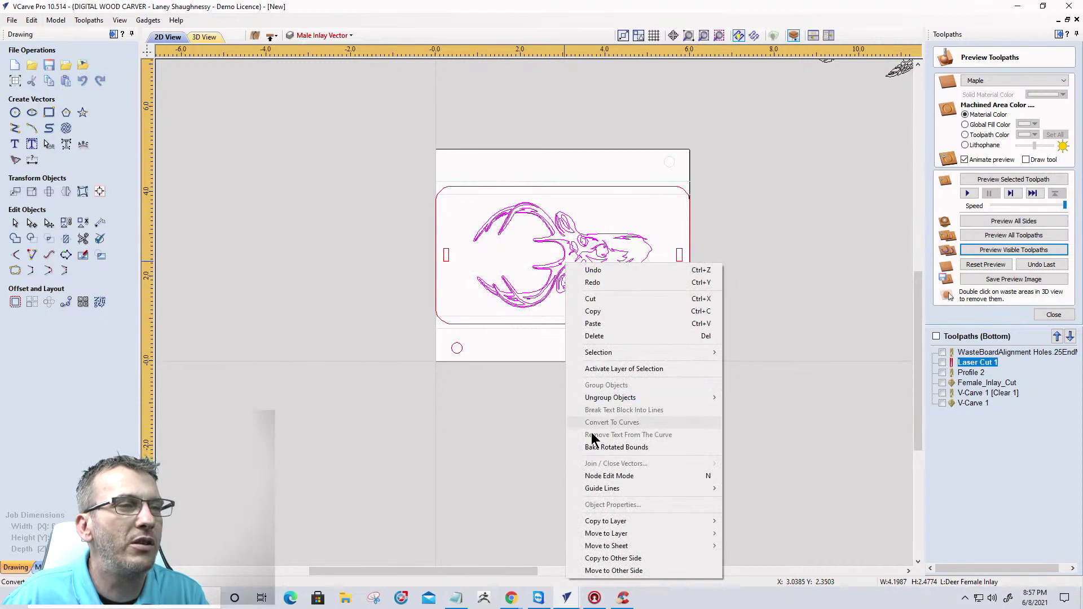
mouse_move(607, 524)
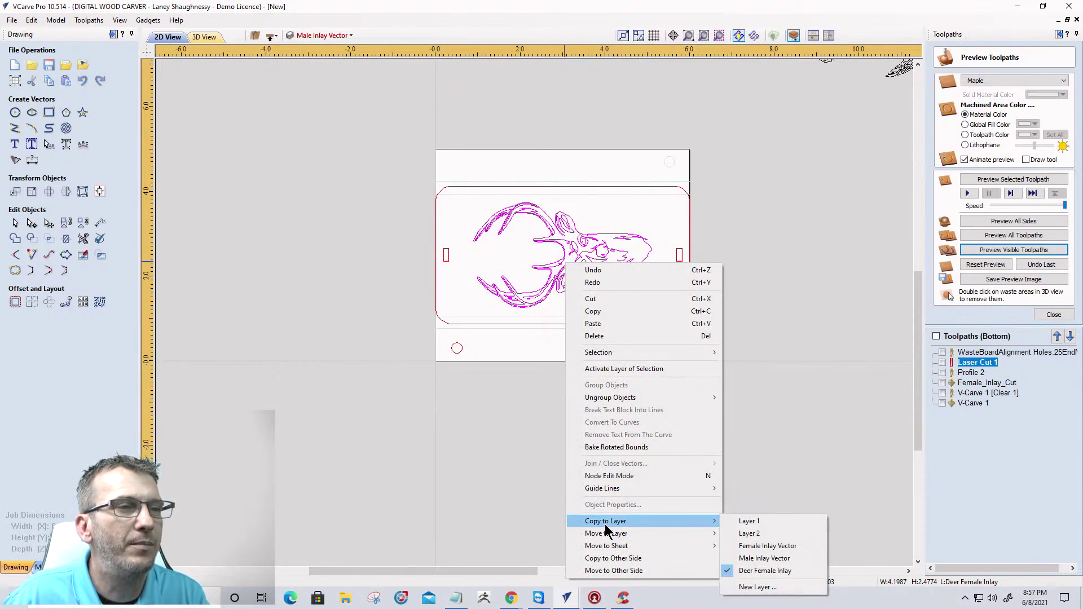
left_click(753, 587)
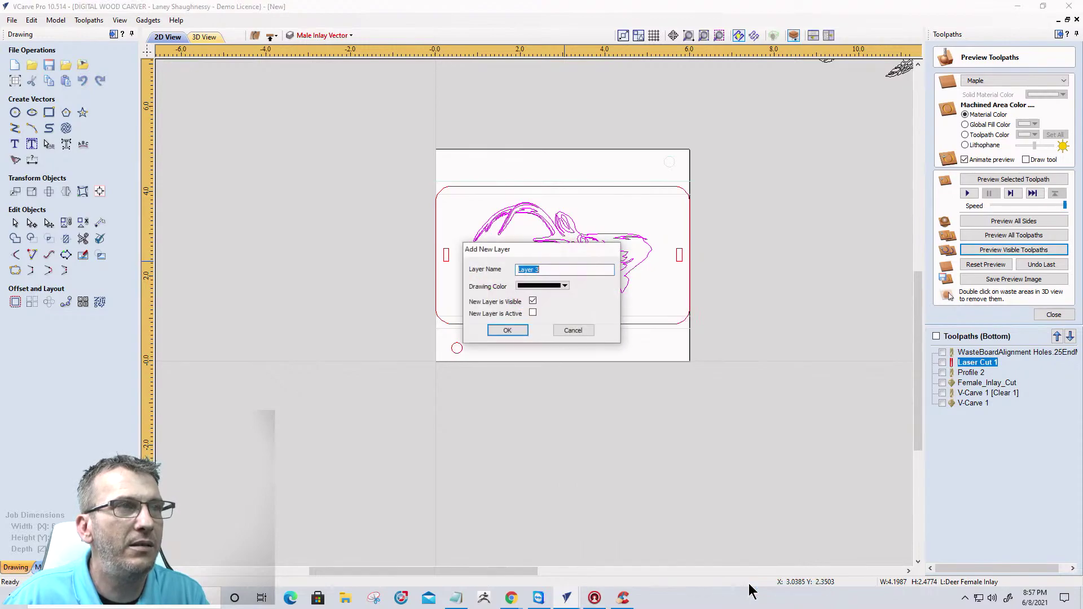
type("Male Inlay 1")
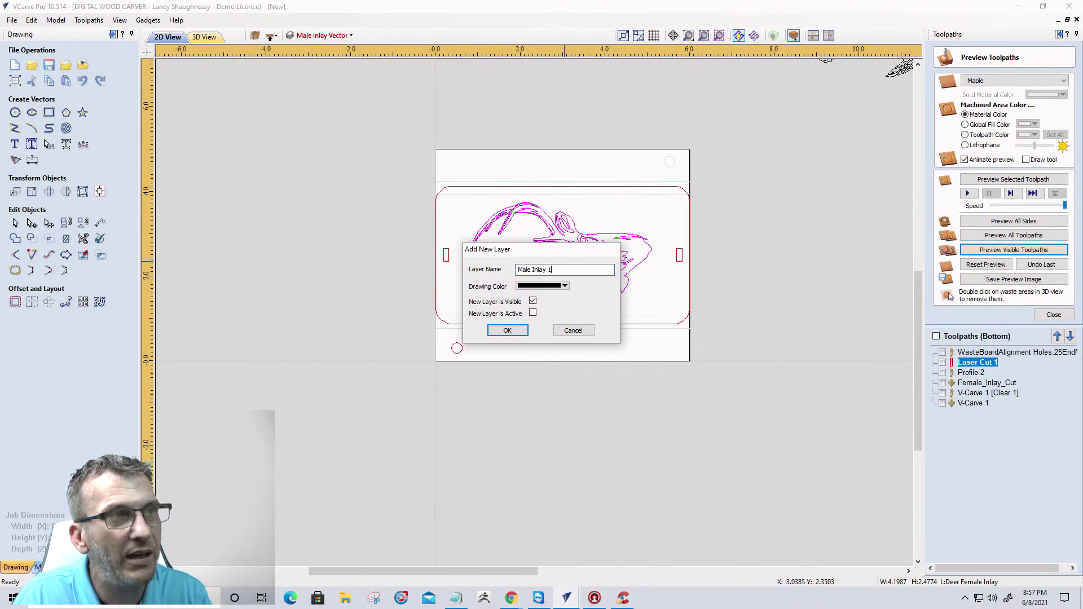
key("Return")
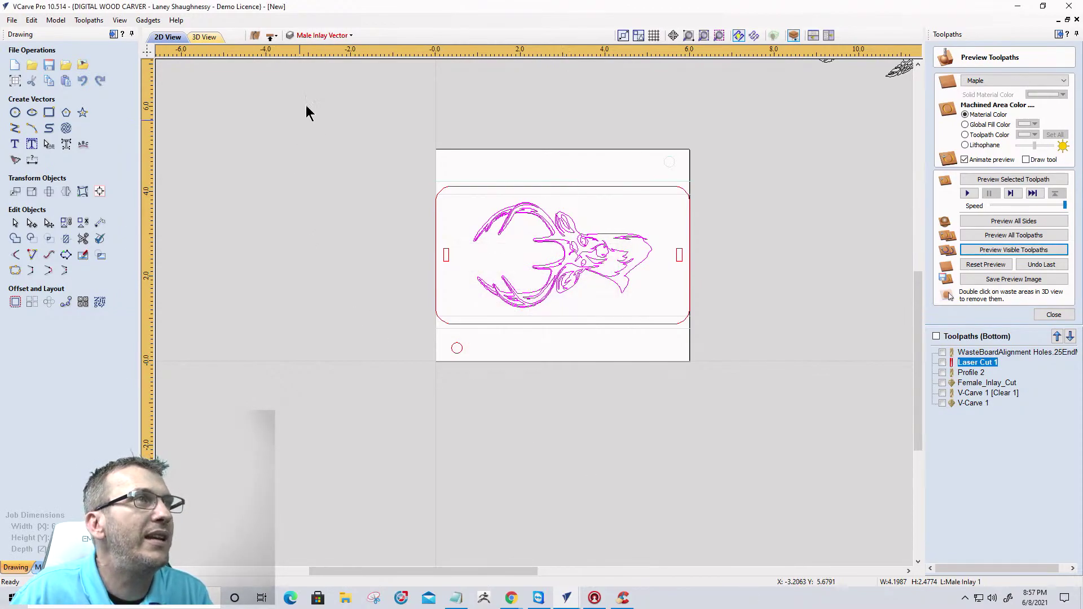
Check the layer list, then copy the deer head vectors to a new layer named "Deer Female inlay 2".
left_click(325, 35)
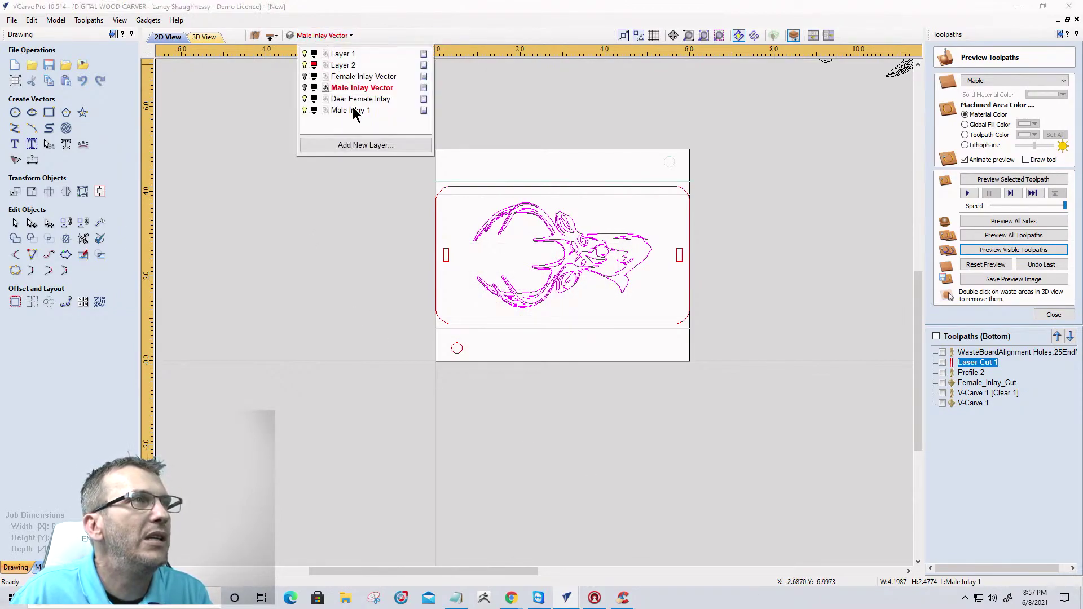
left_click(561, 271)
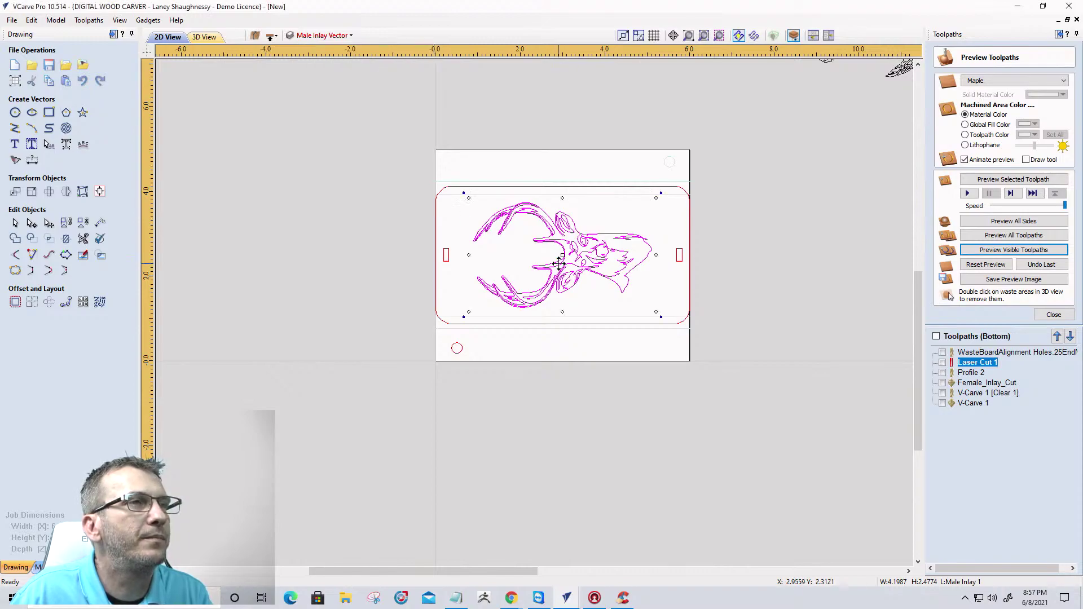
right_click(560, 268)
mouse_move(593, 525)
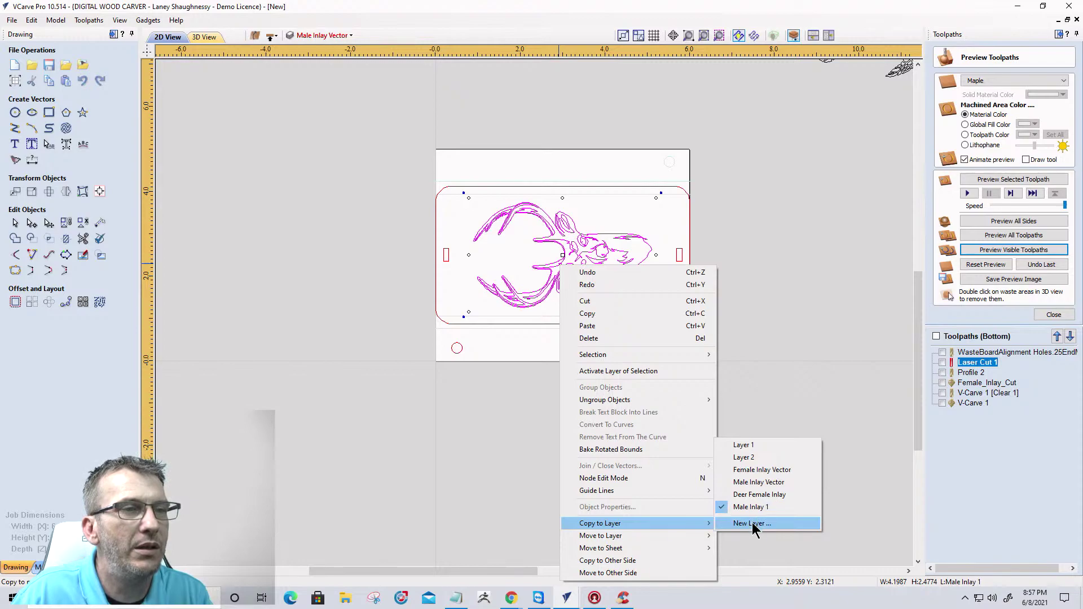
left_click(753, 524)
type("Deer Female inlay 2")
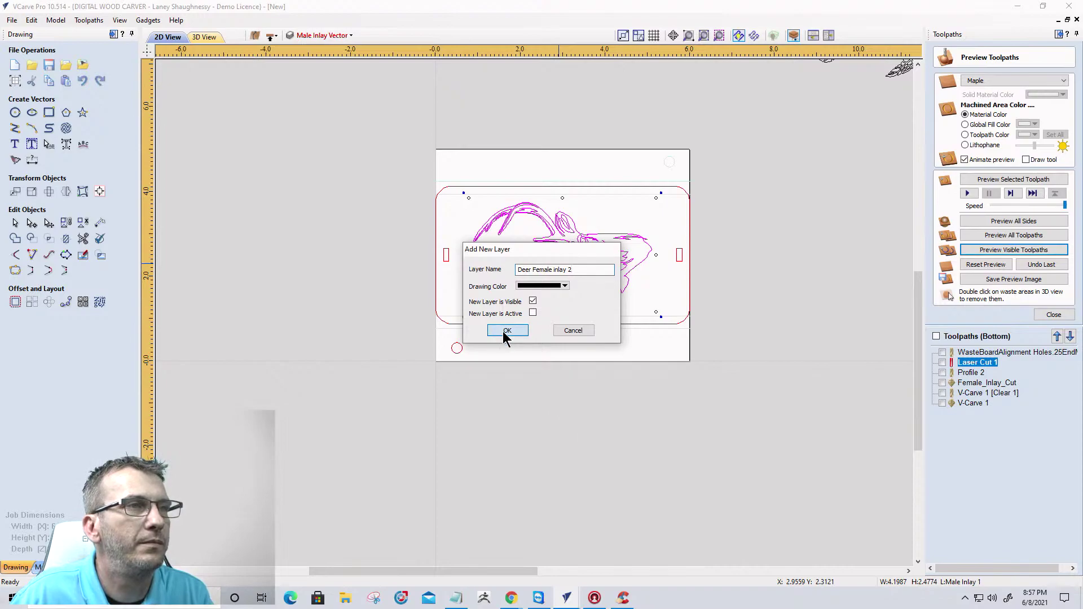
left_click(508, 331)
Copy the deer head vectors to a new layer named "Deer Male inlay 2".
right_click(563, 271)
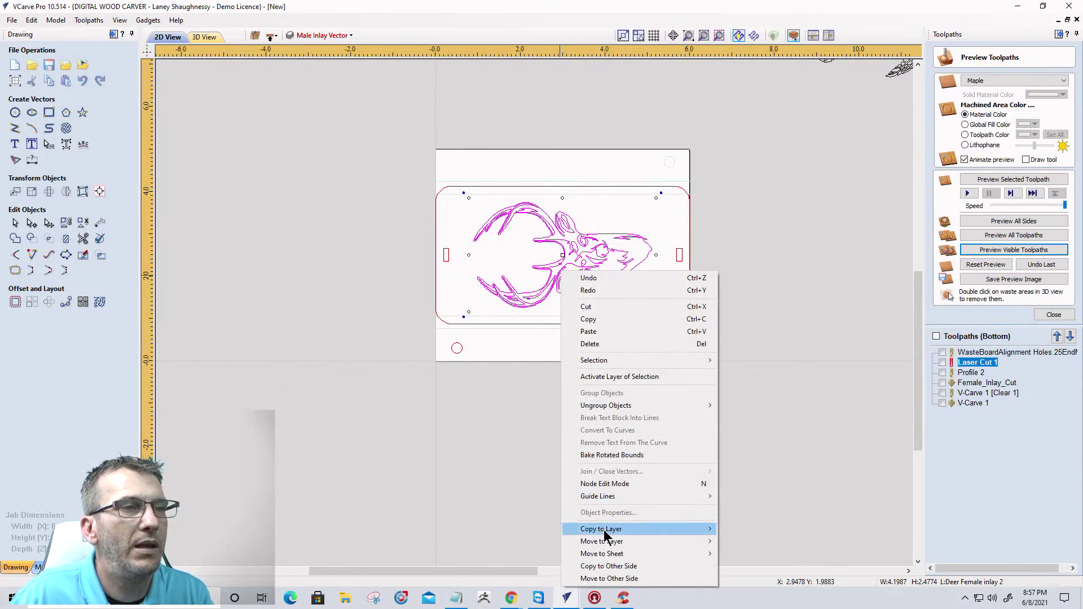
mouse_move(604, 535)
left_click(757, 532)
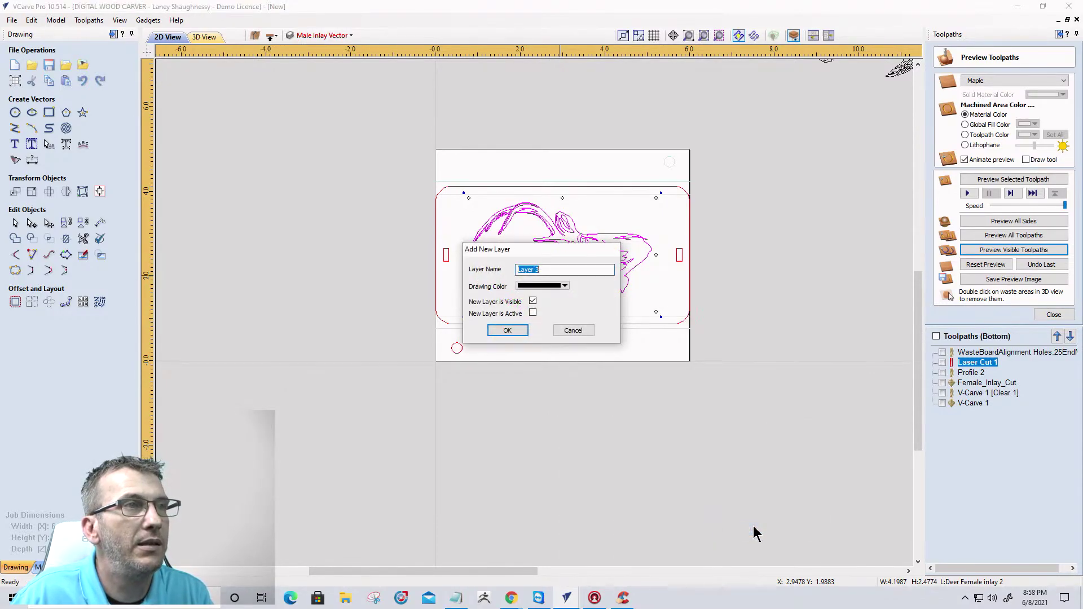
type("Male inlay 2")
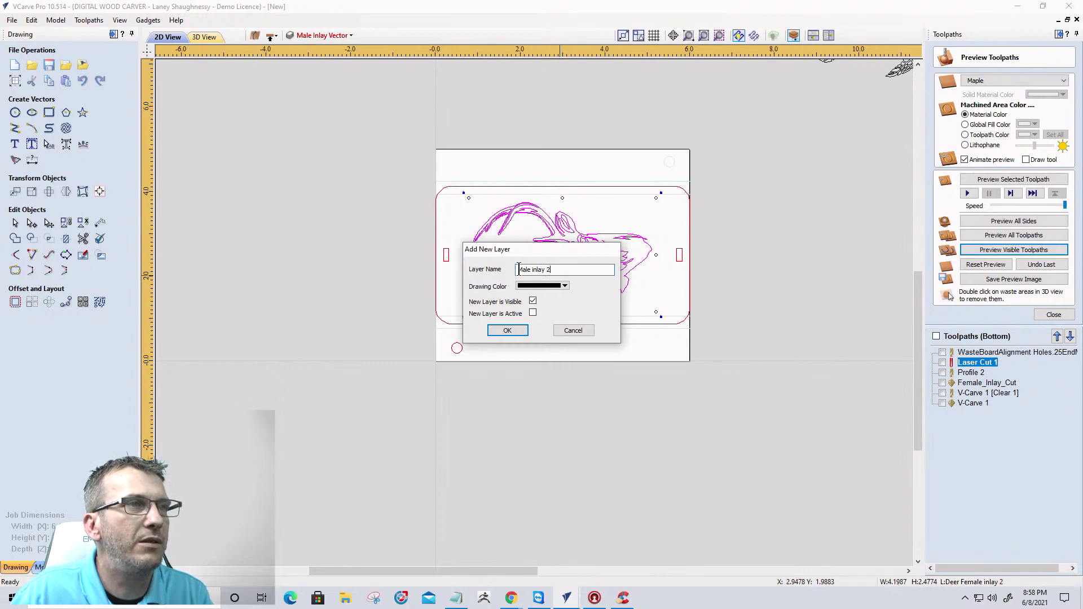
type("Deer")
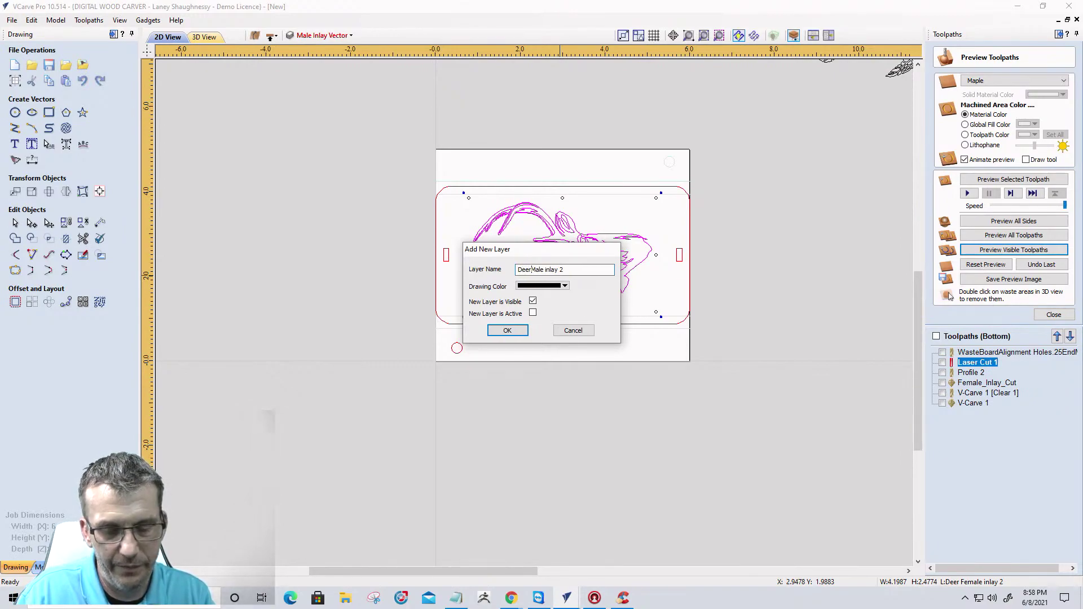
left_click(508, 330)
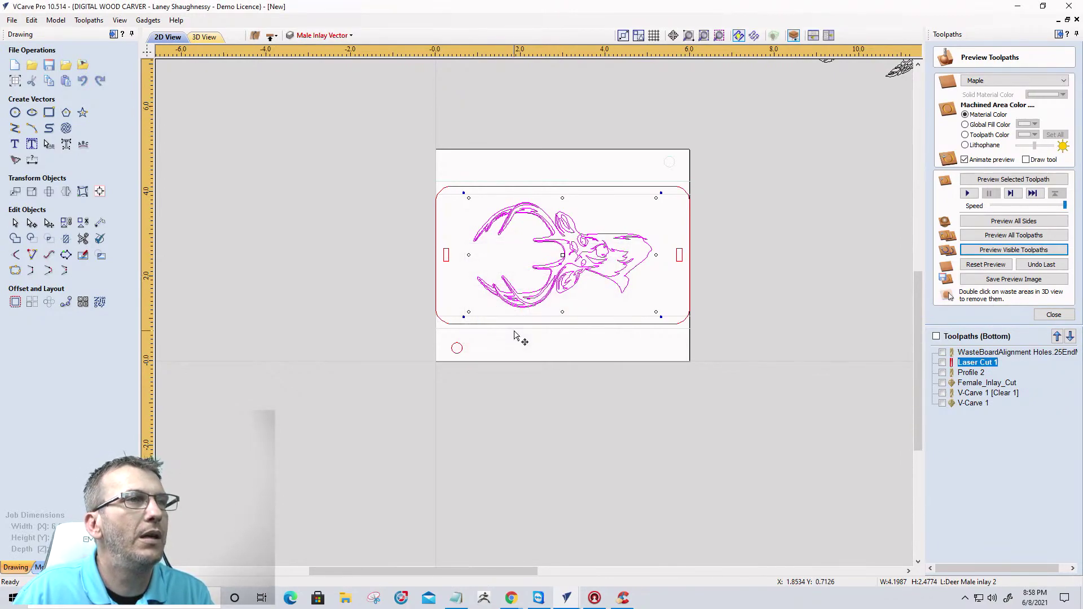
Hide Layer 1, Layer 2, Male Inlay 1, Deer Female inlay 2 and Deer Male inlay 2, and make Deer Female Inlay the active layer.
left_click(319, 35)
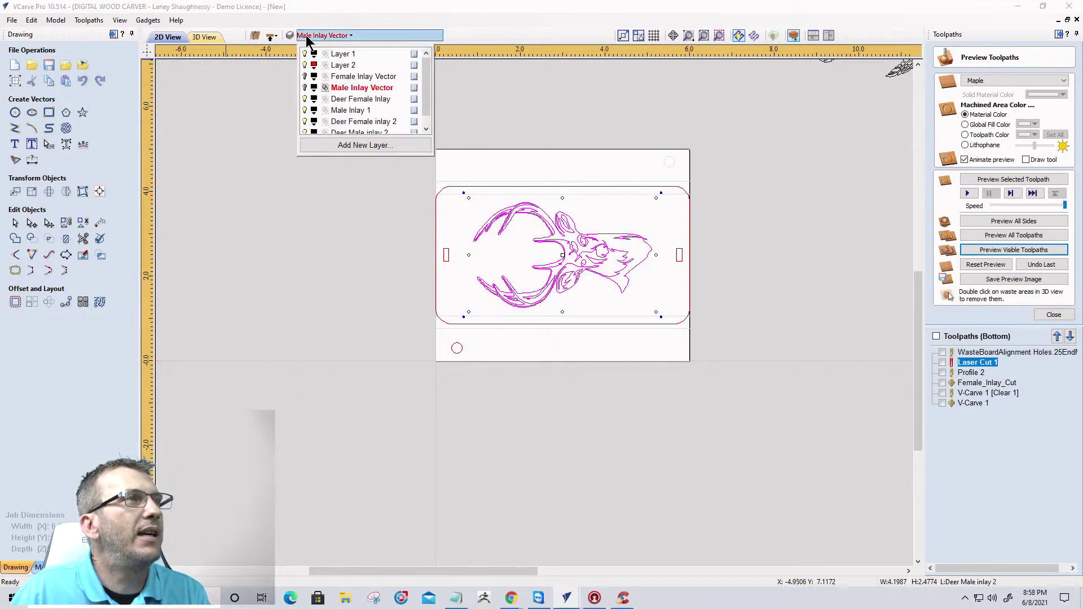
left_click(305, 65)
left_click(305, 54)
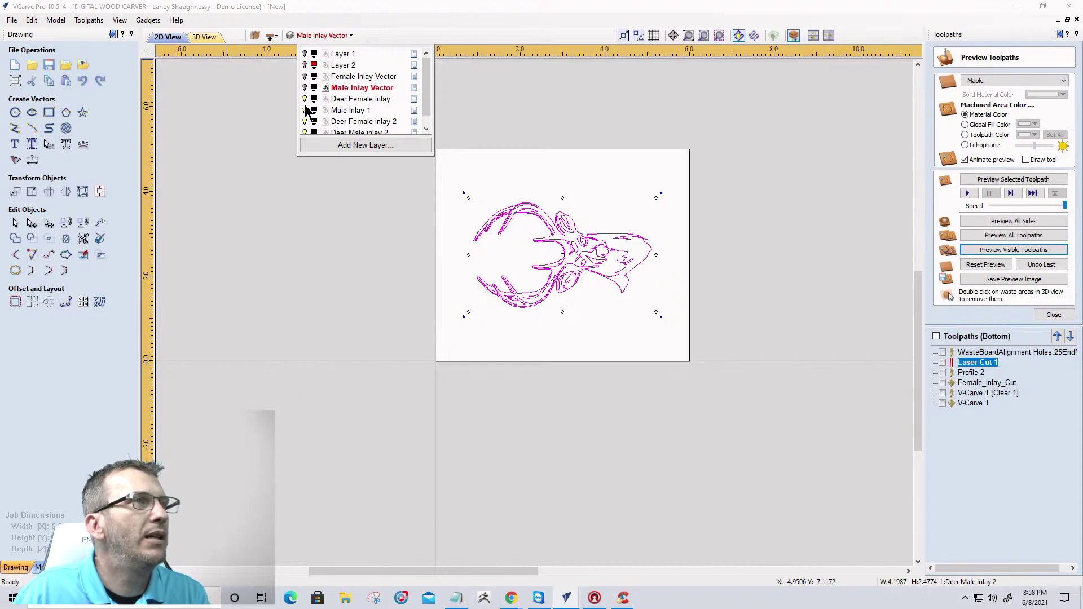
scroll(313, 121, "down", 1)
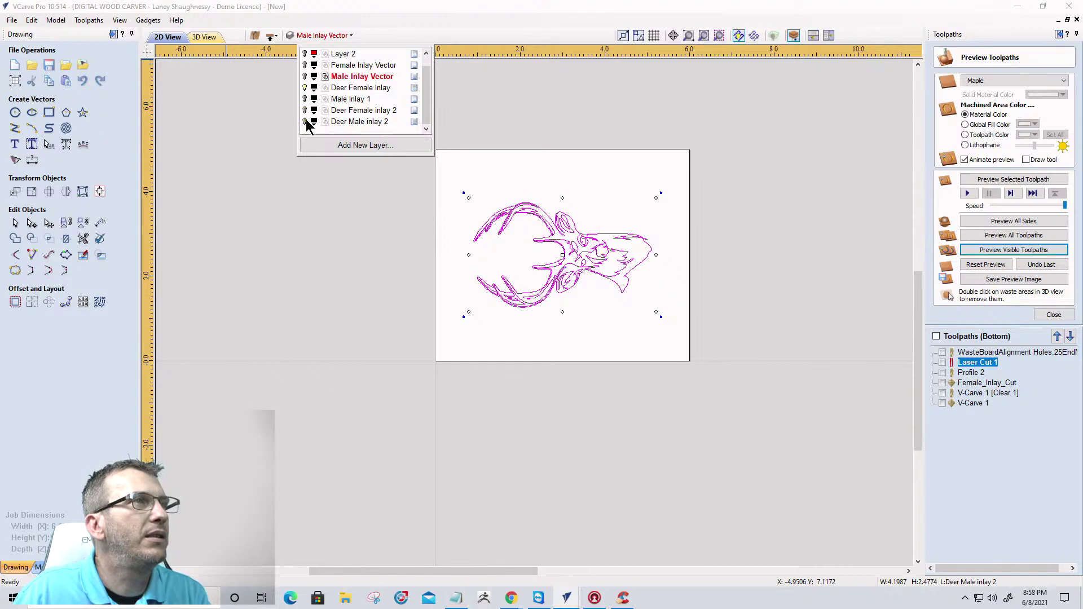
left_click(366, 90)
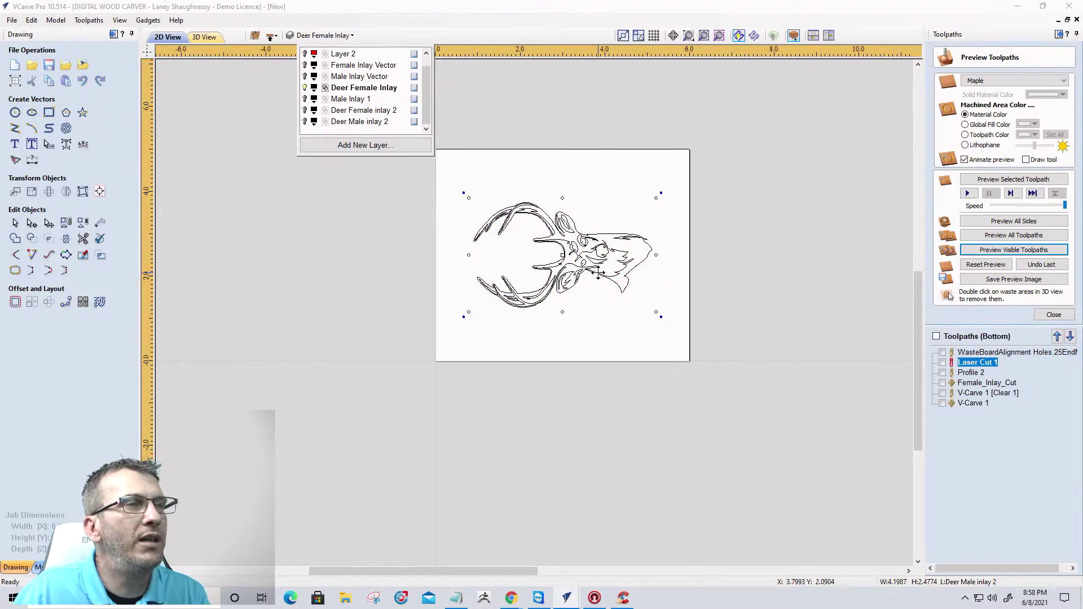
Examine the deer outline closely for thin lines and narrow gaps, especially where the lines meet at the end of the neck.
scroll(598, 273, "up", 3)
scroll(587, 180, "down", 2)
scroll(550, 140, "up", 1)
scroll(550, 142, "up", 1)
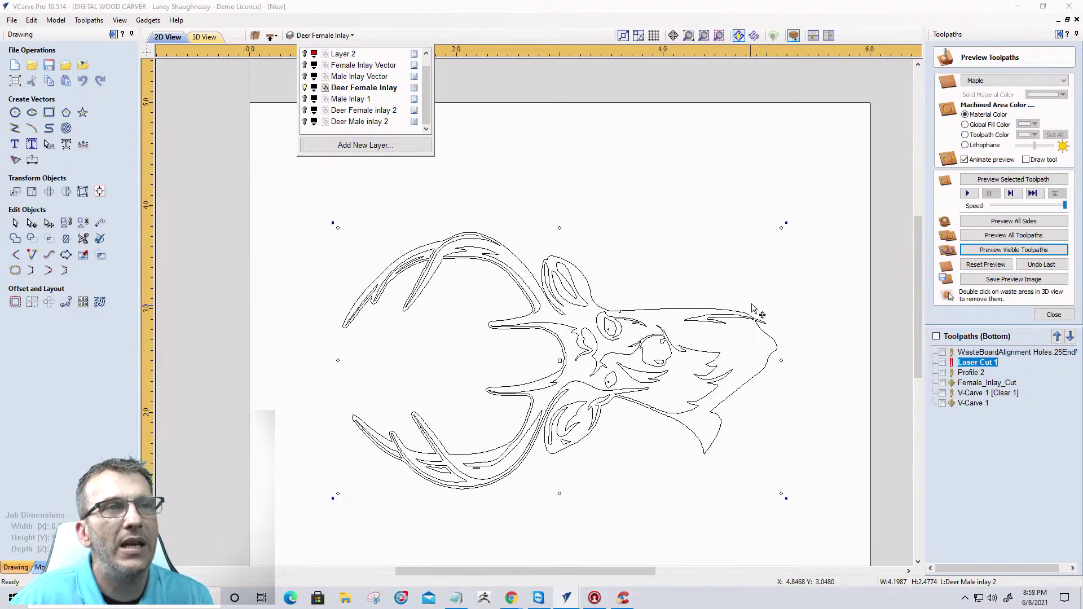
scroll(755, 404, "up", 10)
scroll(767, 214, "down", 4)
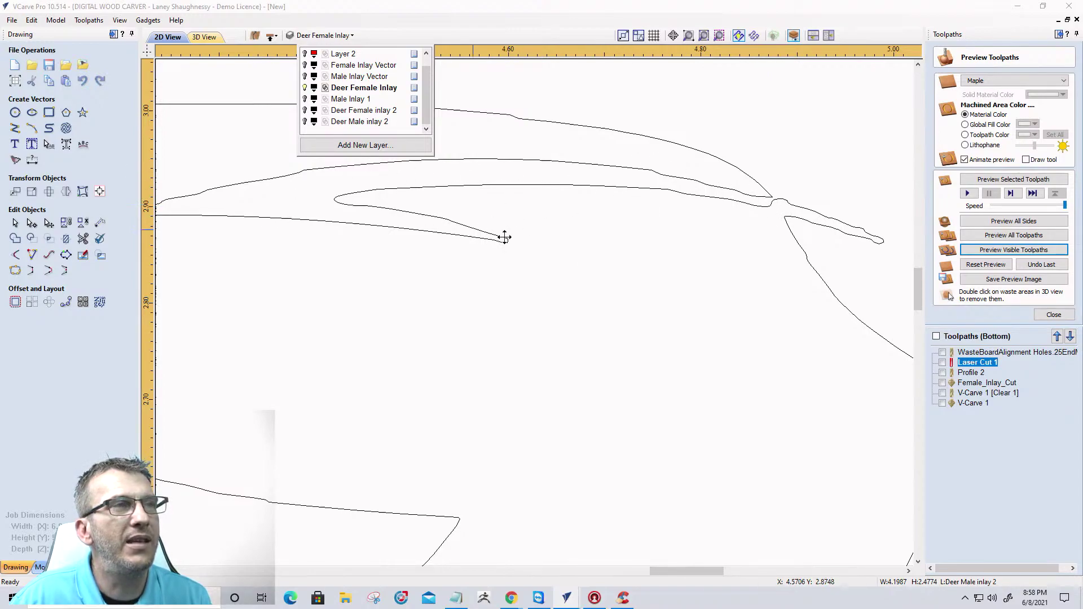
scroll(743, 220, "down", 3)
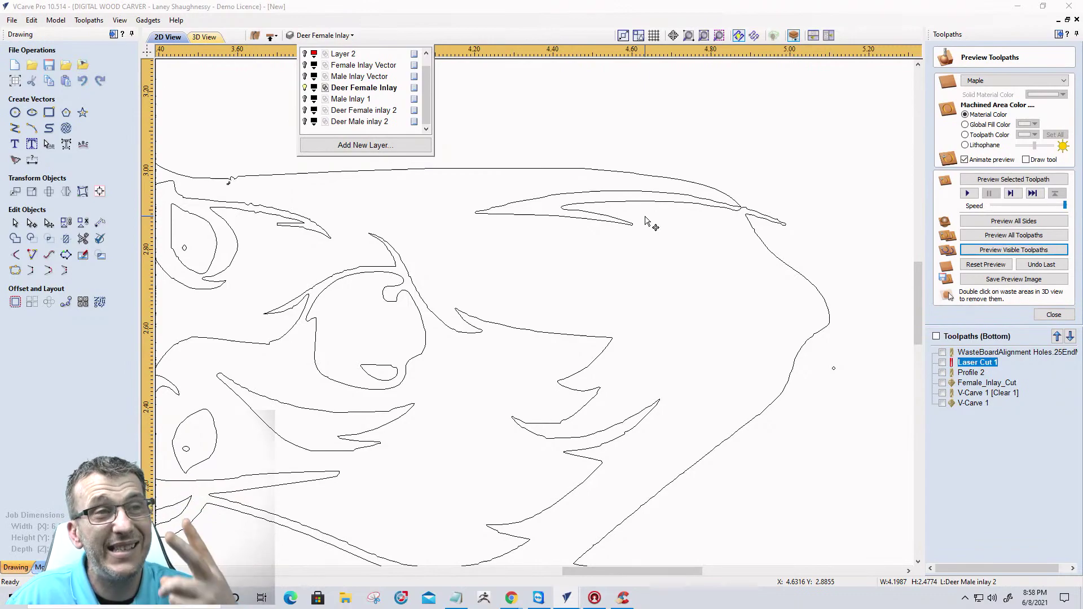
scroll(726, 204, "up", 5)
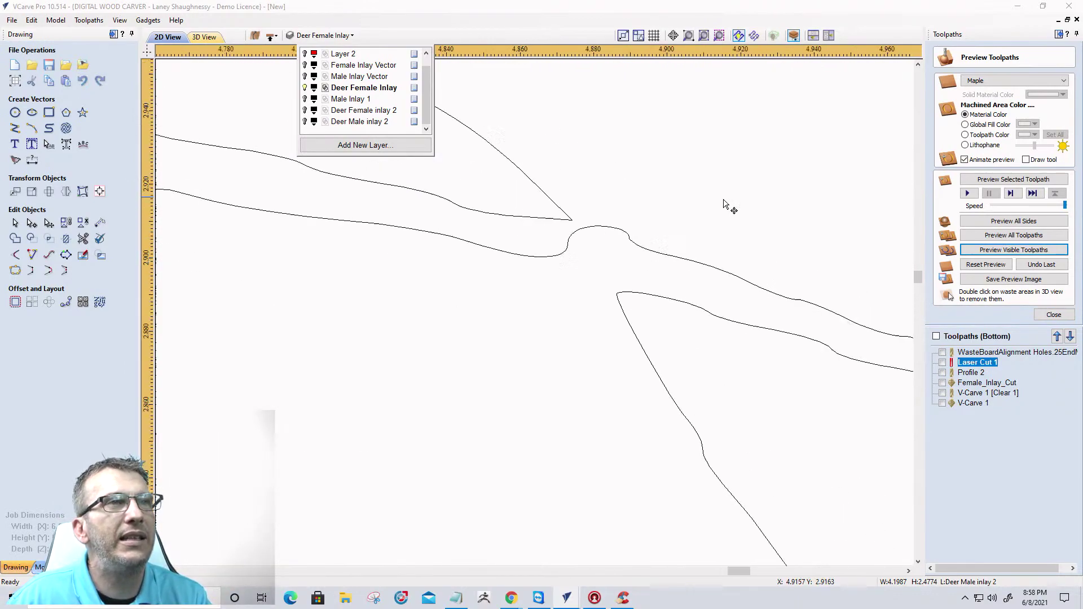
scroll(542, 222, "down", 1)
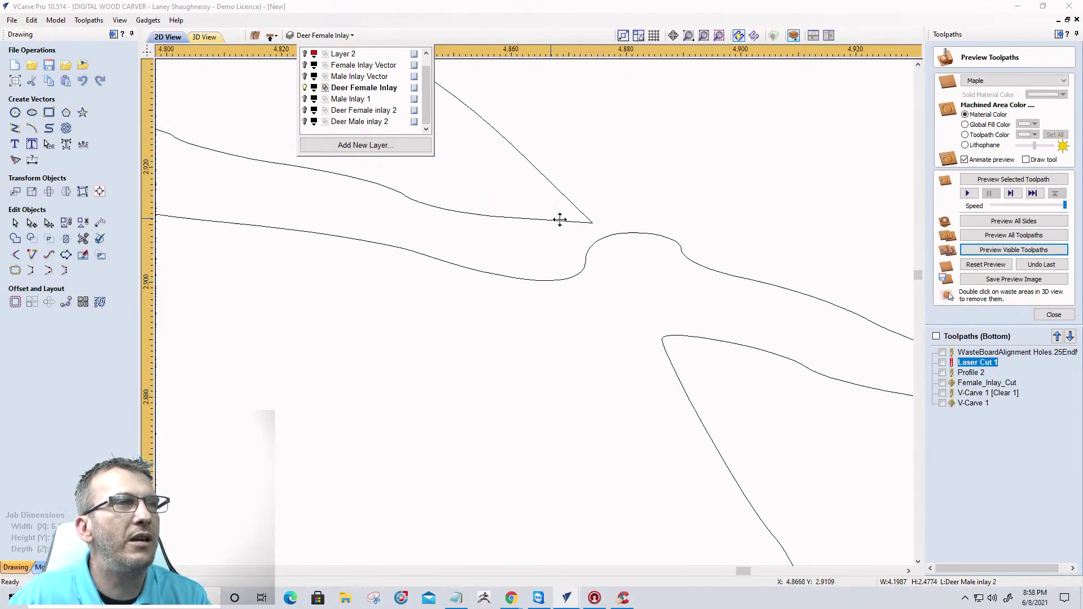
scroll(612, 229, "down", 1)
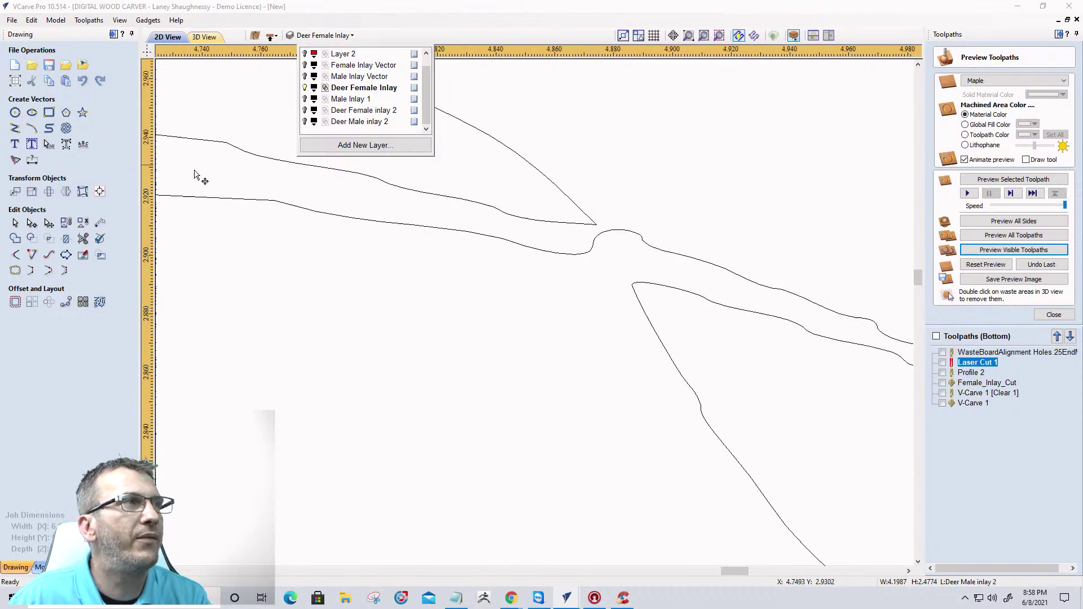
Ungroup the deer head vectors and open the outline for node editing where the lines meet at the end of the neck.
left_click(32, 224)
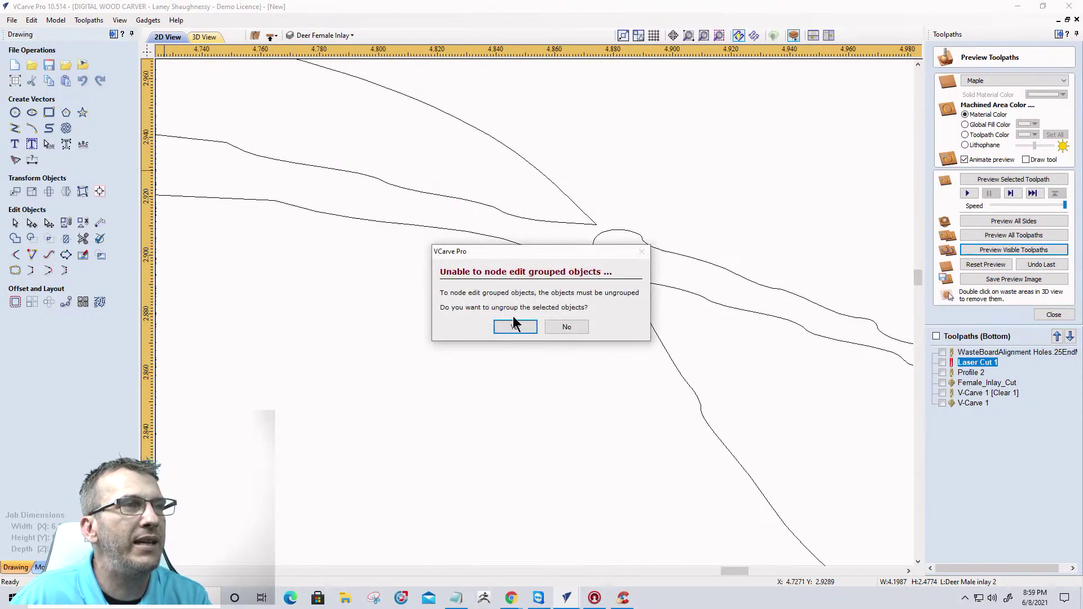
left_click(564, 328)
scroll(614, 291, "down", 4)
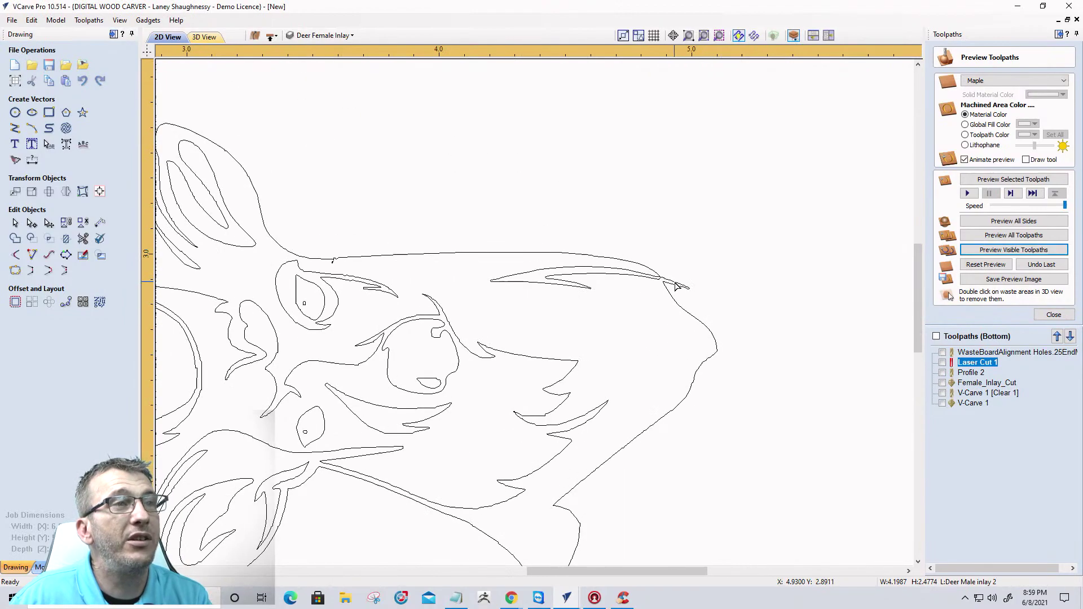
scroll(676, 286, "down", 1)
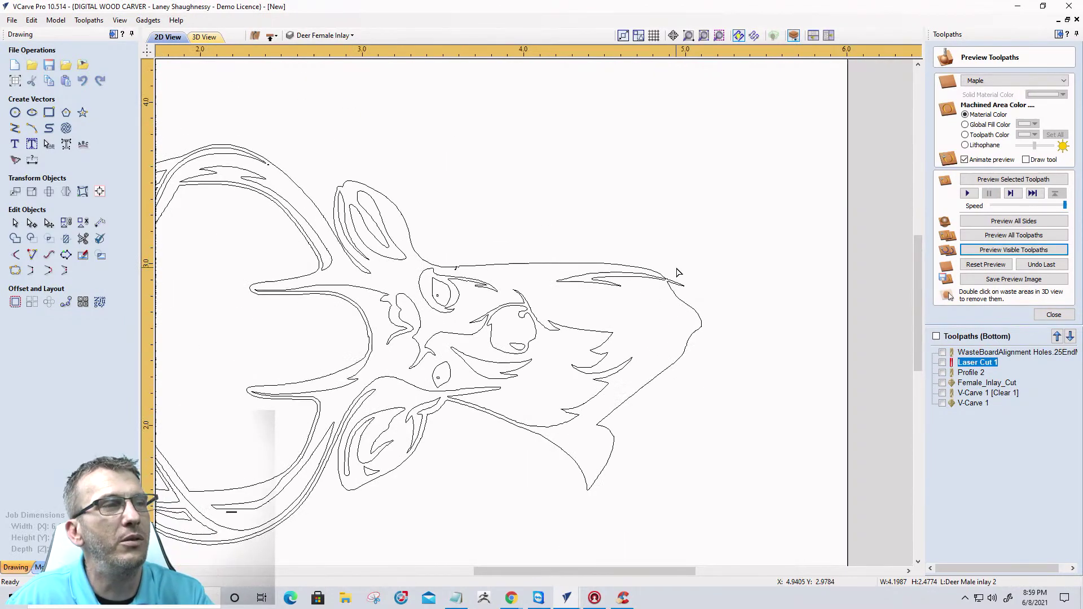
scroll(485, 378, "up", 1)
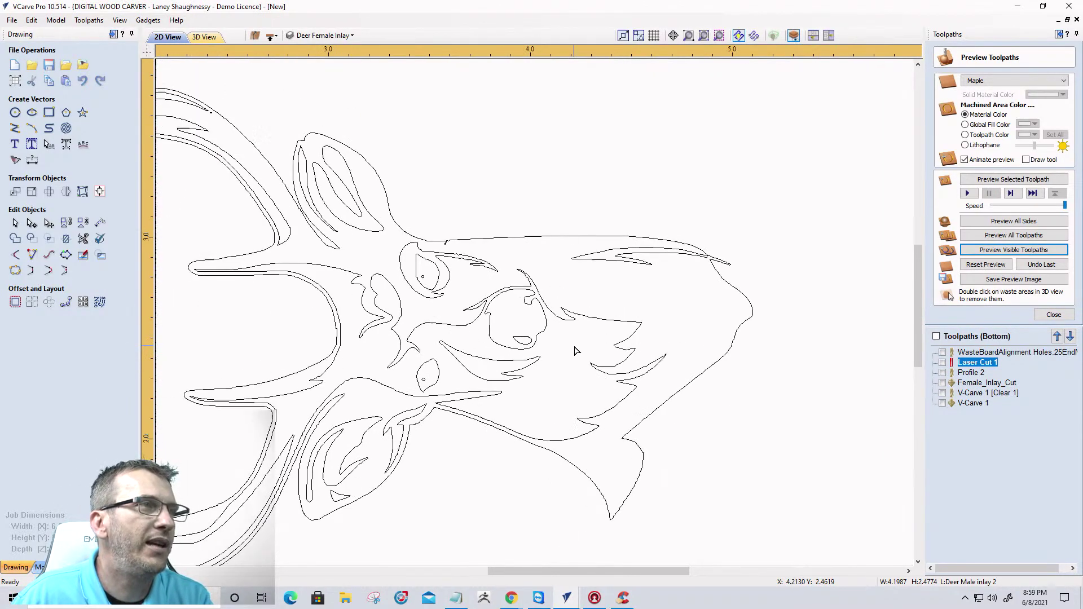
scroll(636, 284, "up", 6)
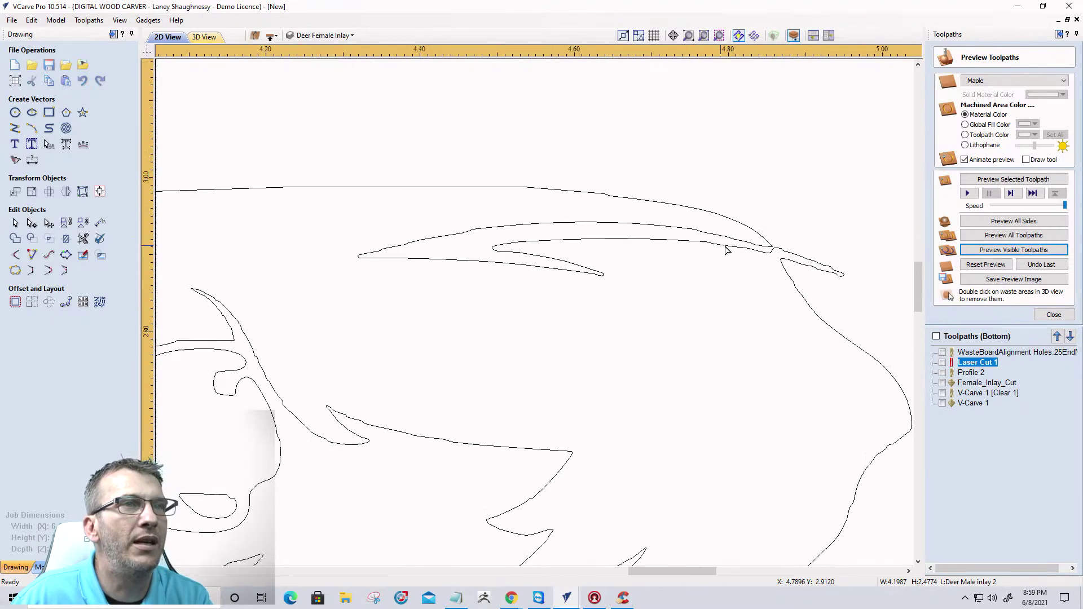
scroll(793, 258, "up", 6)
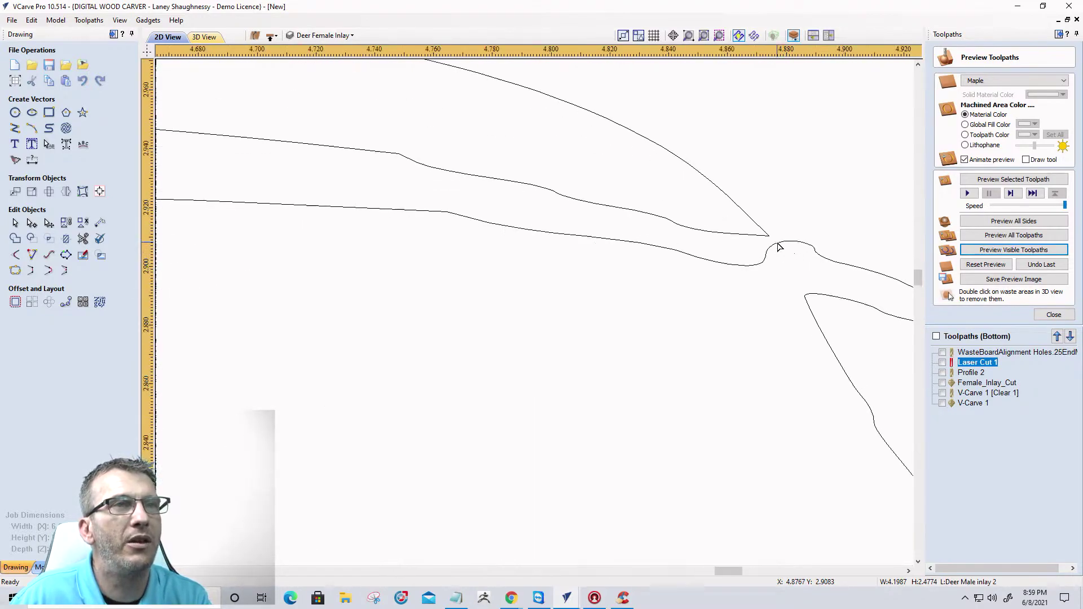
double_click(779, 247)
left_click(514, 327)
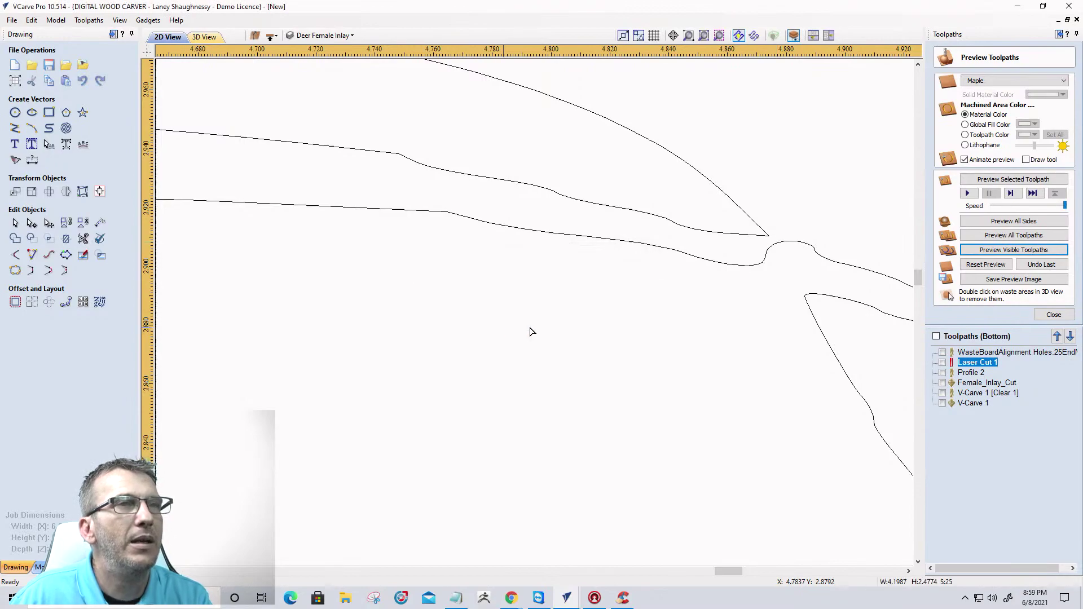
Delete the short curved span at the neck junction and cut the vector at the adjacent corner, pulling the thin shape's loose end clear.
scroll(773, 234, "up", 2)
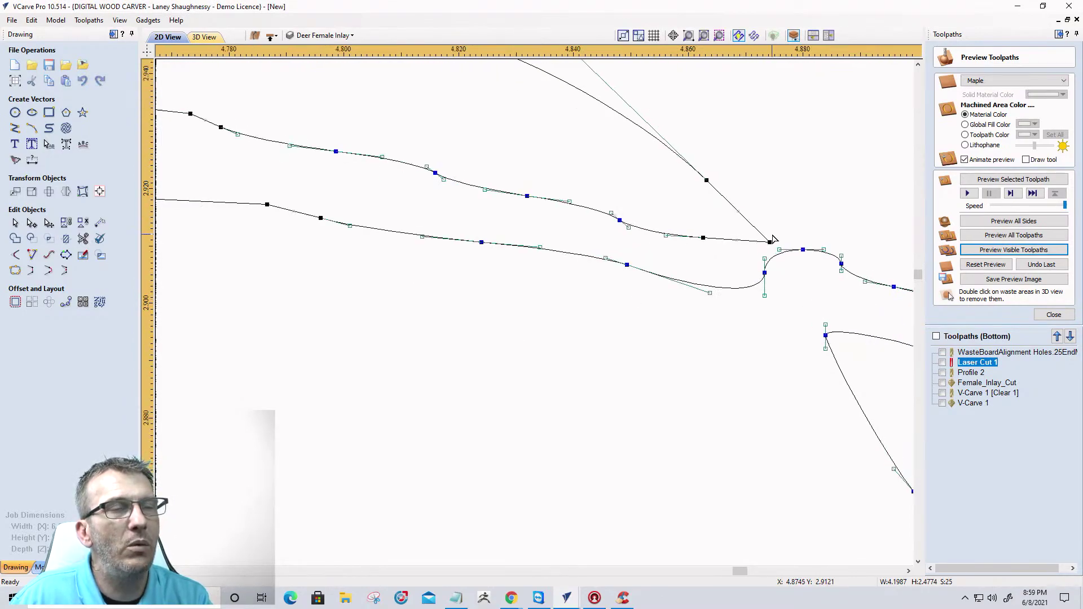
scroll(776, 233, "up", 3)
right_click(784, 280)
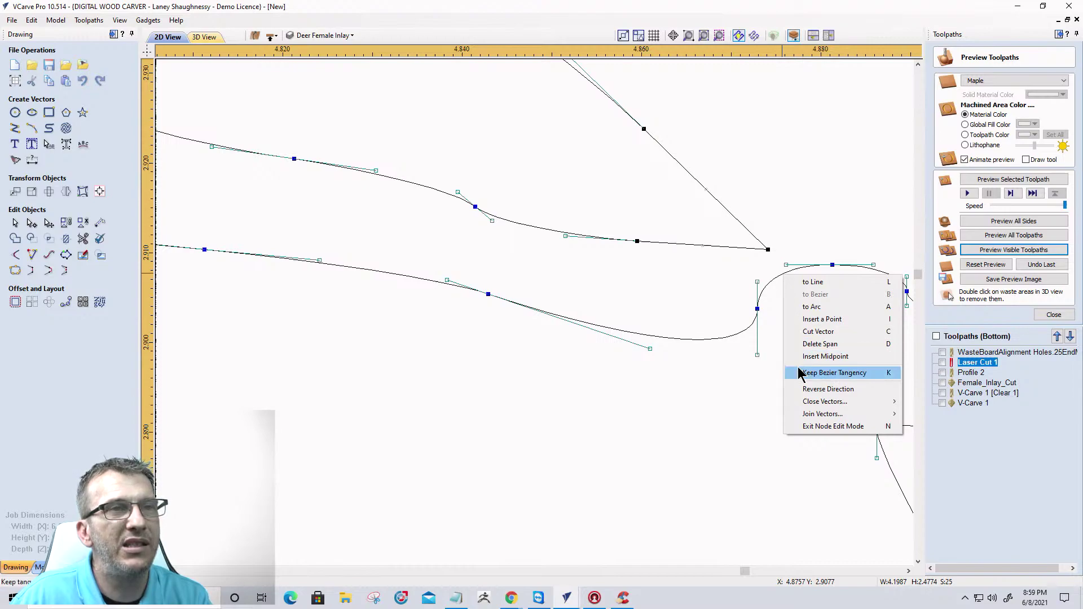
left_click(820, 343)
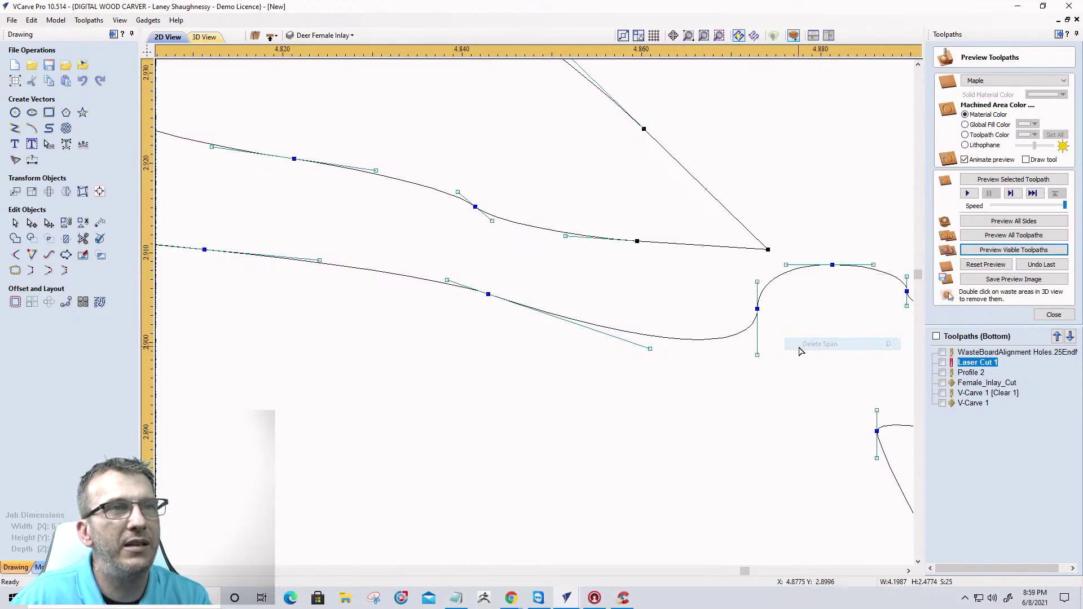
right_click(768, 249)
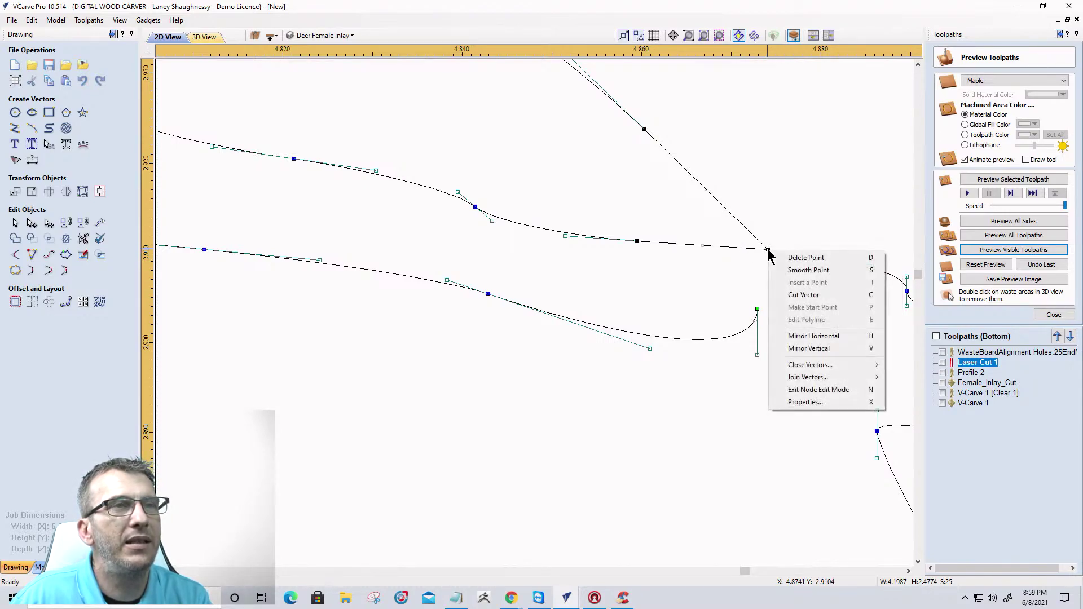
left_click(781, 292)
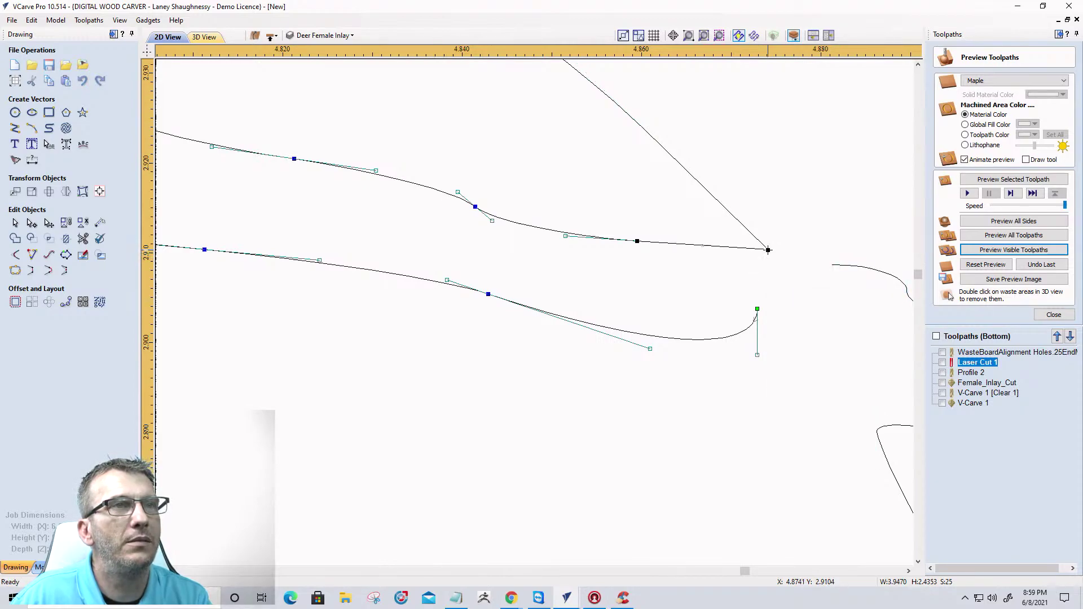
left_click_drag(768, 249, 768, 258)
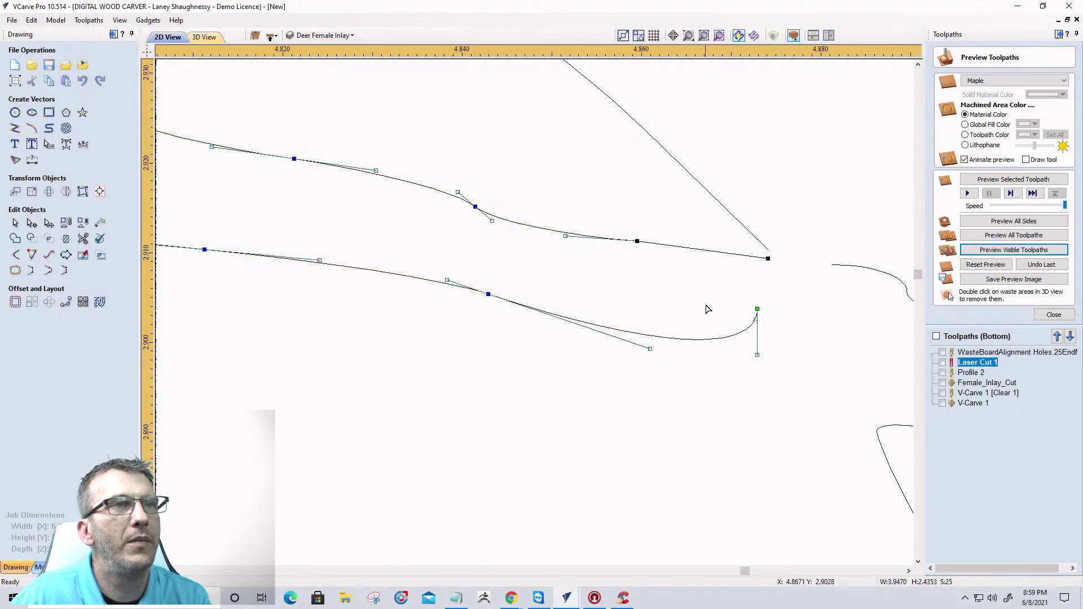
Close the gap in the outer deer outline at the neck junction with a smooth curve.
left_click(739, 223)
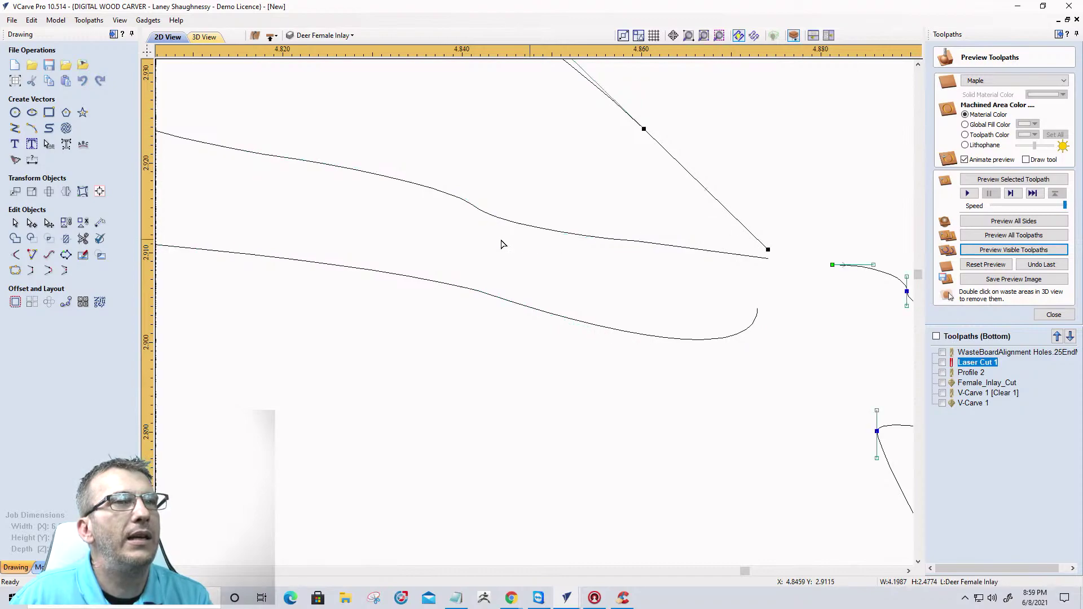
left_click(48, 272)
left_click(756, 275)
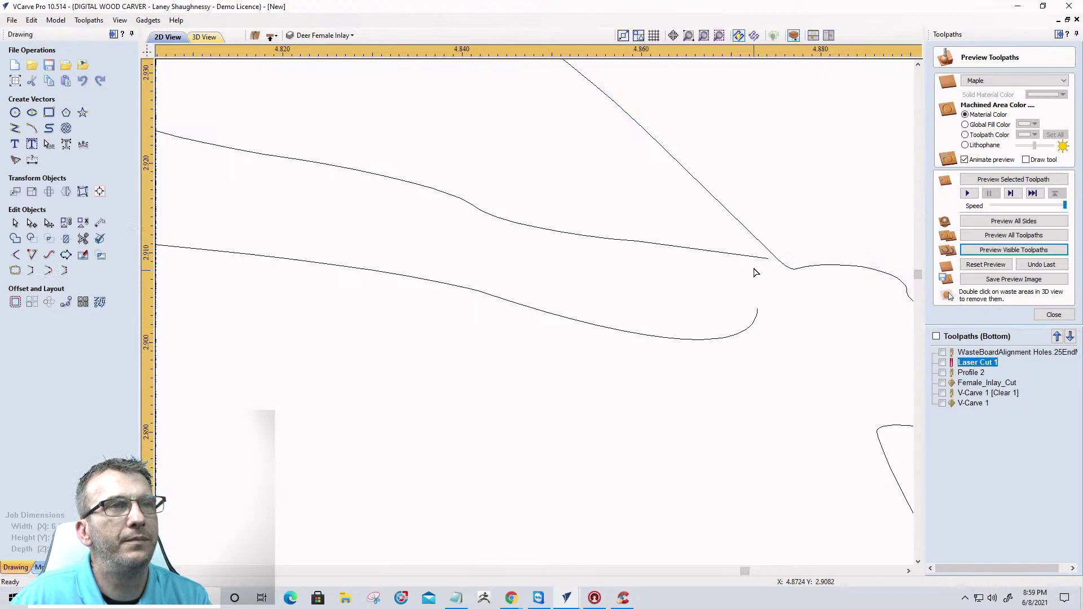
Move the upper loose end of the thin neck shape onto its lower end to close the shape.
left_click(753, 263)
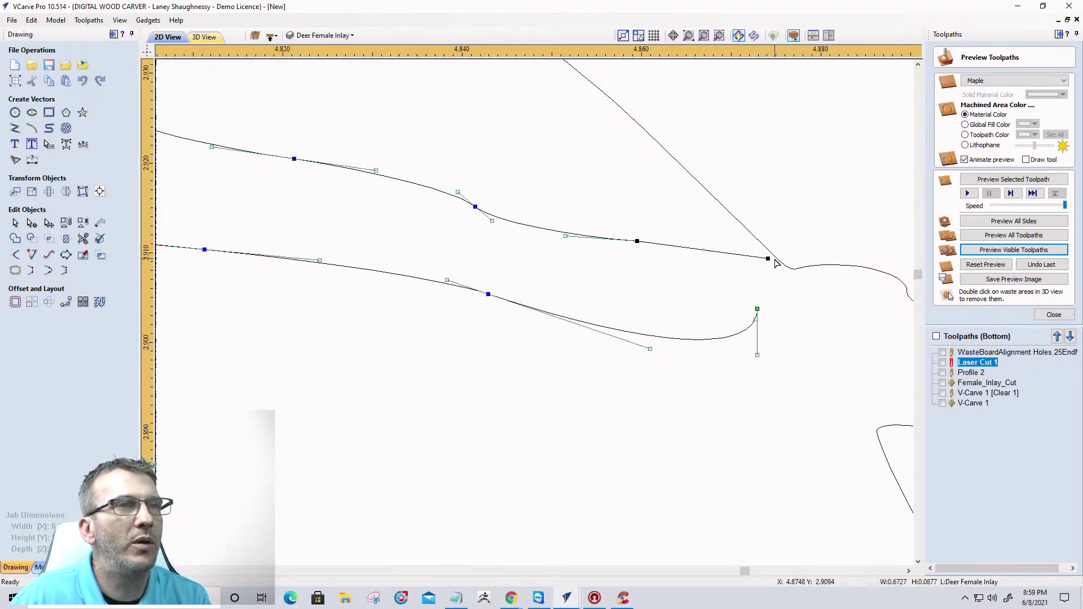
left_click_drag(768, 258, 757, 306)
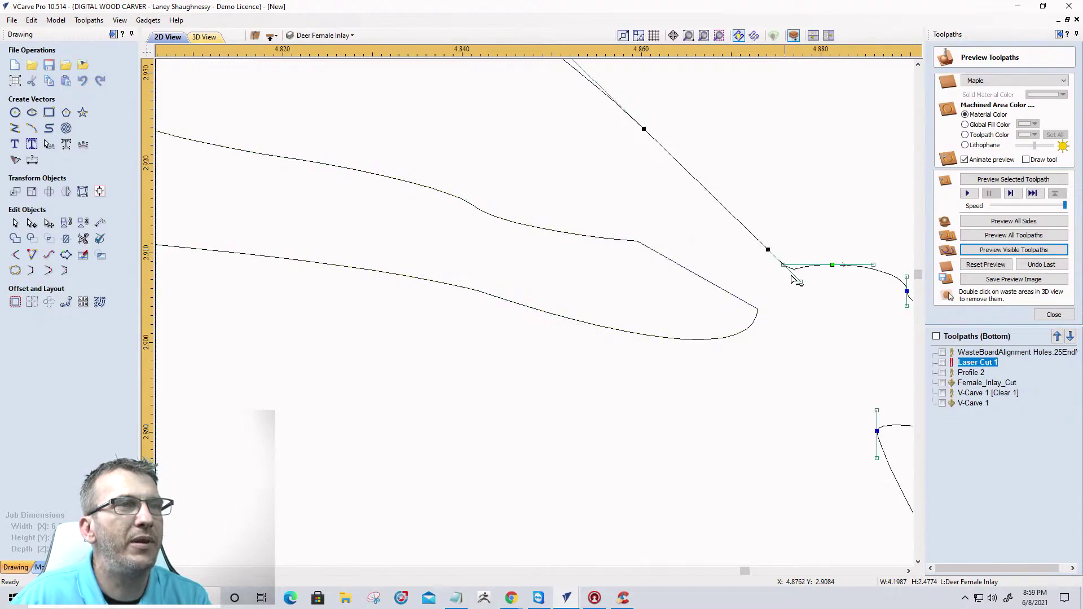
scroll(787, 272, "down", 5)
left_click(773, 372)
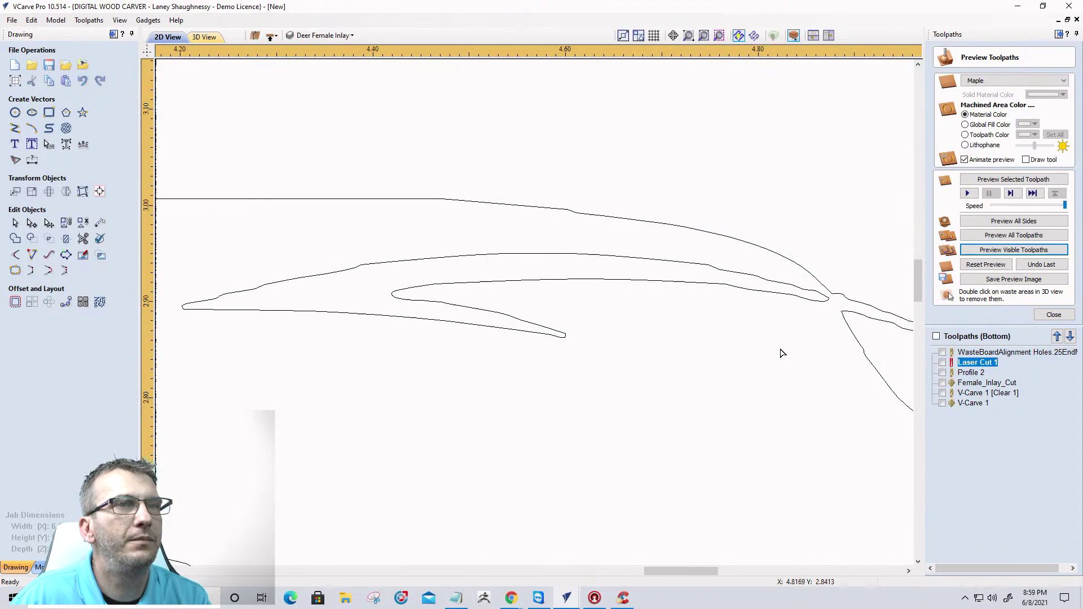
Examine the antlers, ears and face of the deer outline for further thin lines and narrow gaps.
scroll(796, 307, "down", 3)
scroll(658, 256, "down", 6)
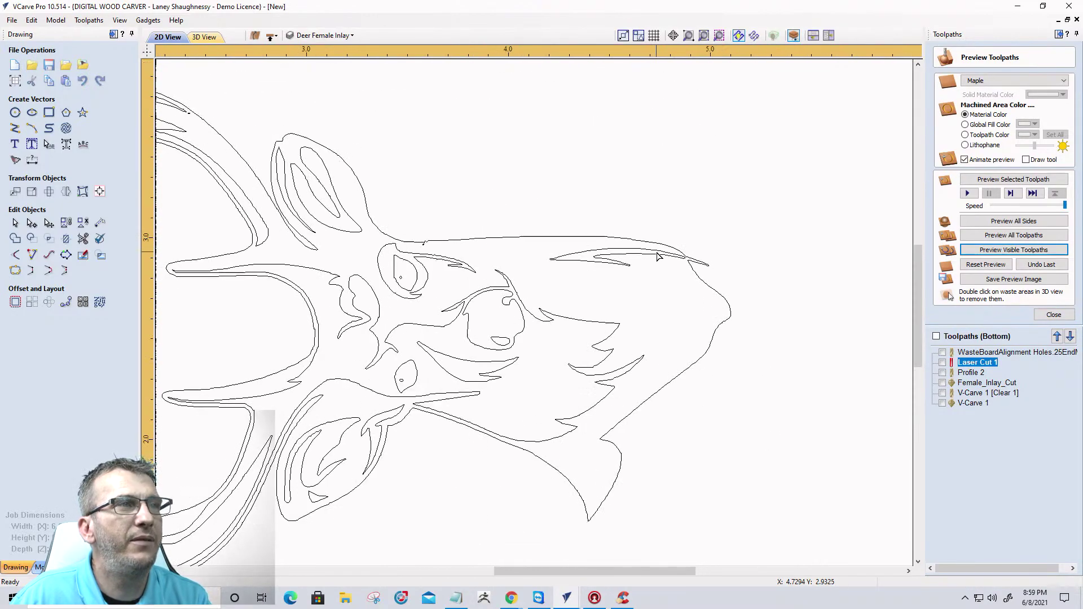
scroll(650, 210, "up", 5)
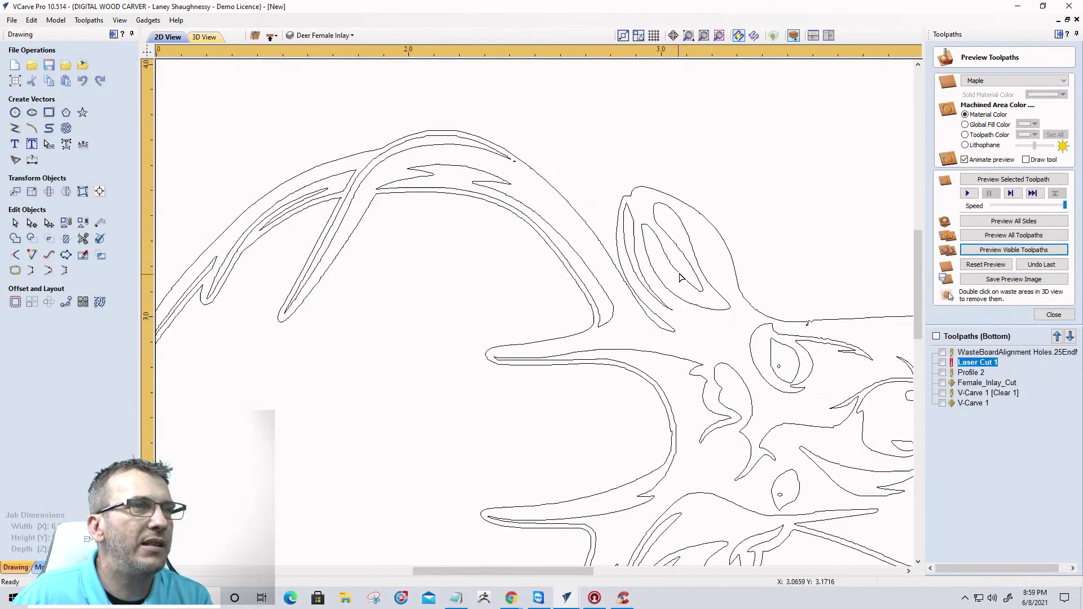
scroll(650, 209, "down", 2)
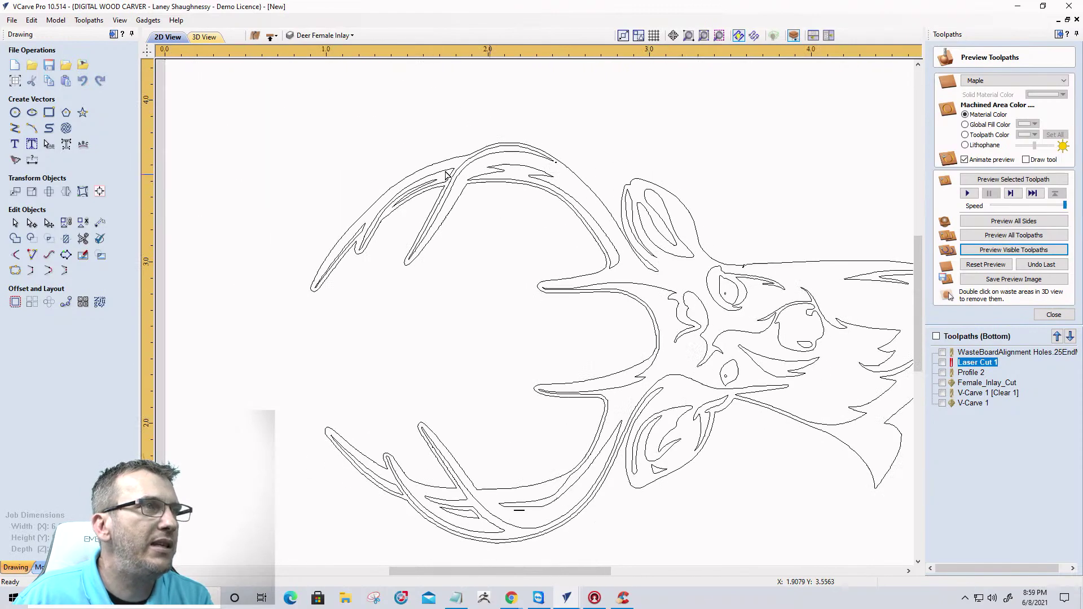
scroll(367, 220, "up", 3)
scroll(368, 220, "down", 3)
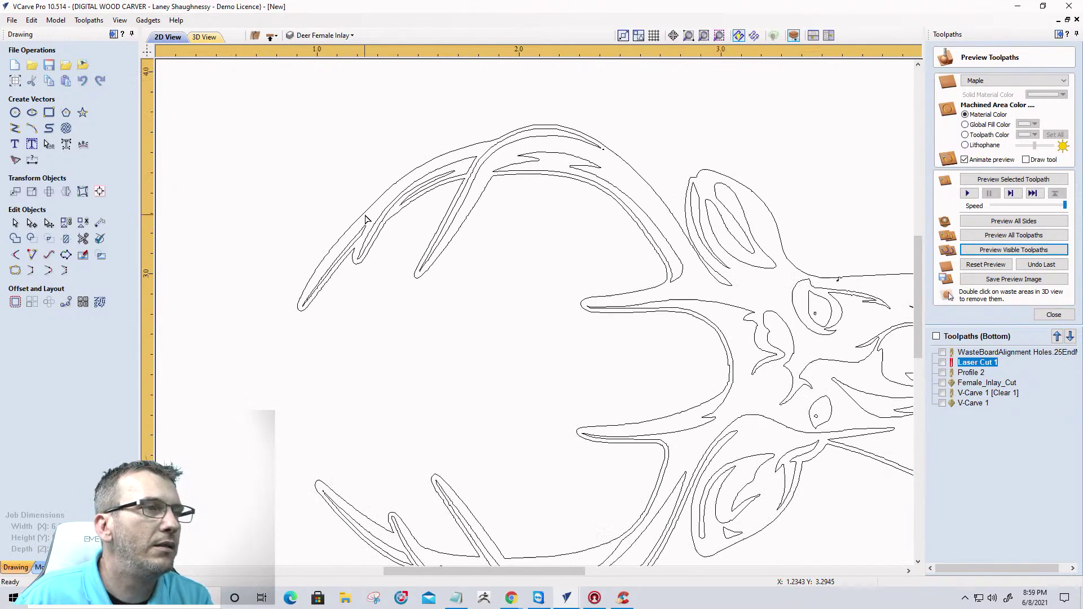
scroll(451, 377, "up", 4)
scroll(433, 369, "down", 4)
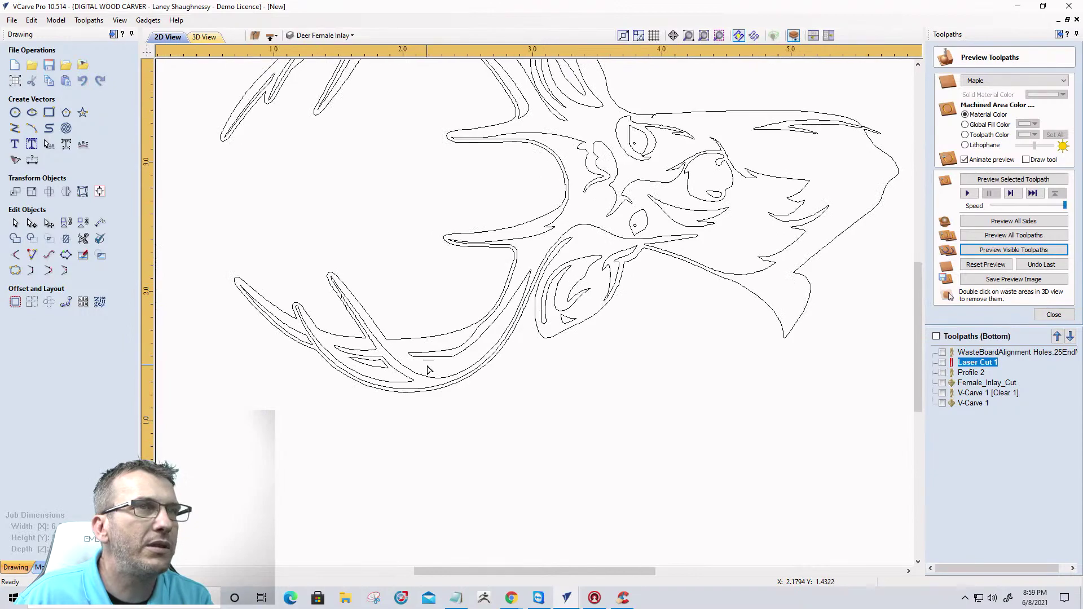
scroll(562, 332, "up", 6)
scroll(562, 332, "down", 2)
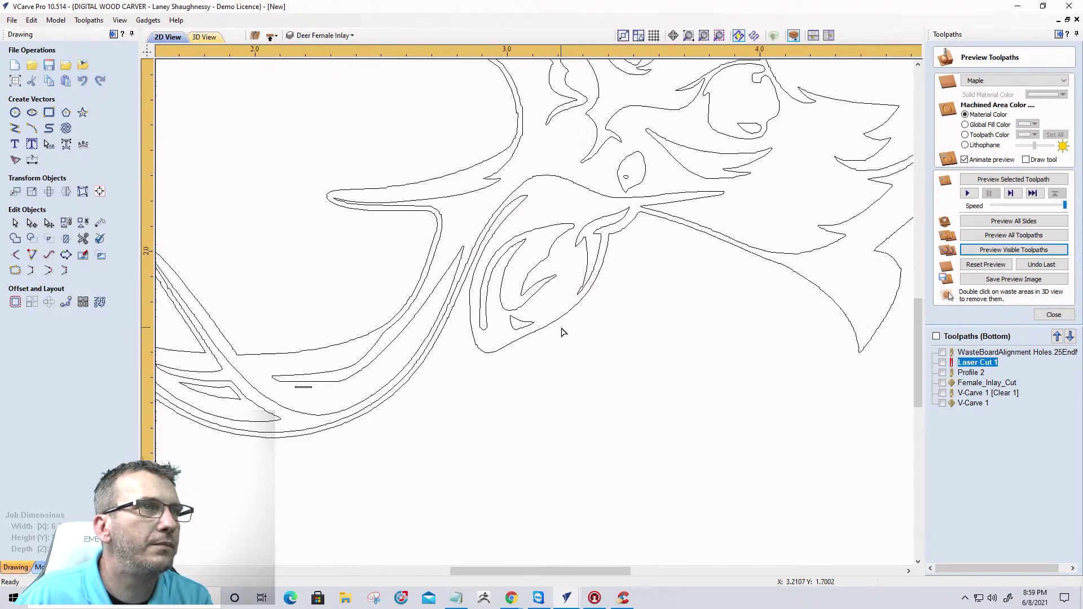
scroll(610, 175, "down", 3)
scroll(613, 152, "up", 3)
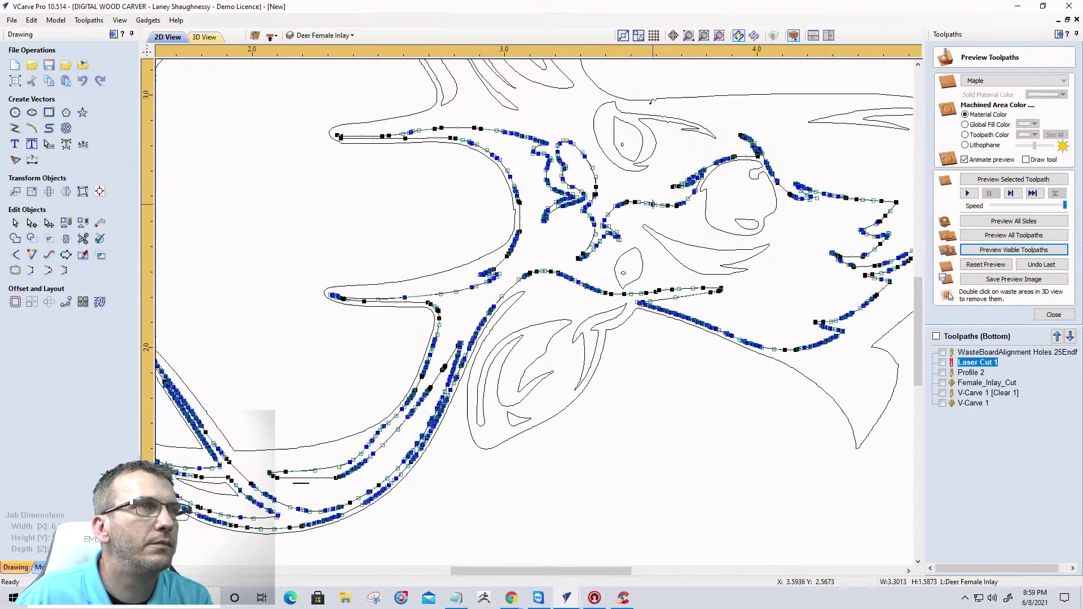
scroll(654, 209, "down", 3)
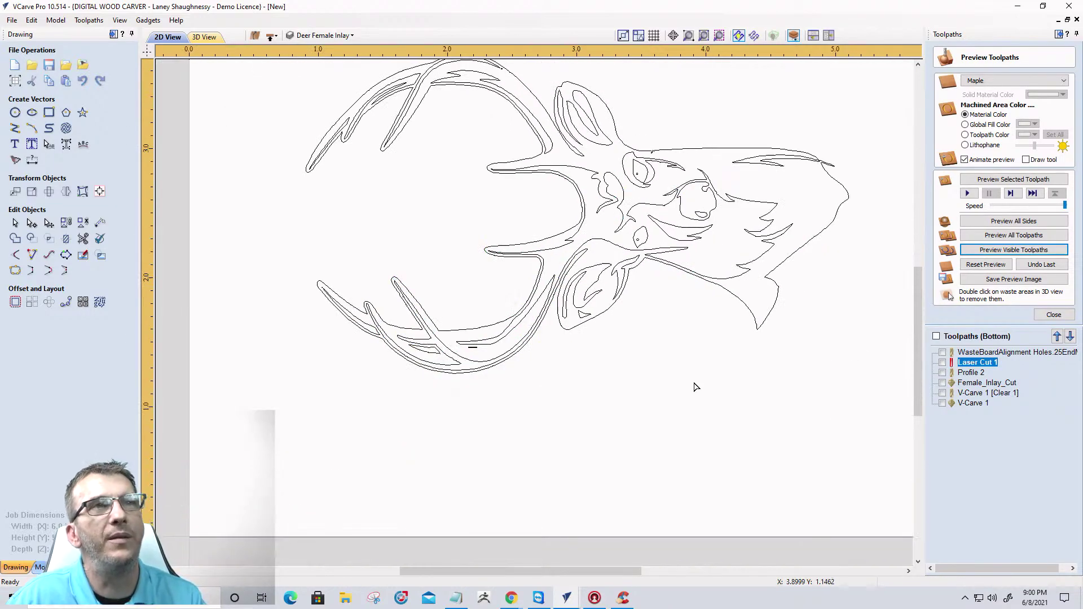
scroll(818, 130, "up", 5)
scroll(734, 229, "down", 5)
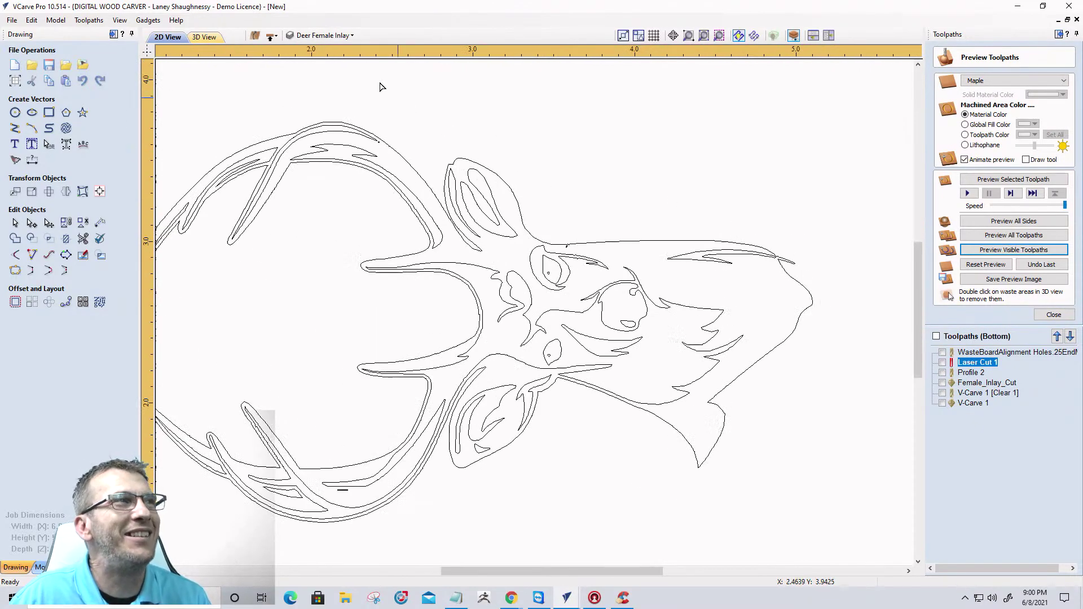
Hide Deer Female Inlay, show Male Inlay 1, Deer Female inlay 2 and Deer Male inlay 2, and make Male Inlay 1 the active layer.
left_click(325, 35)
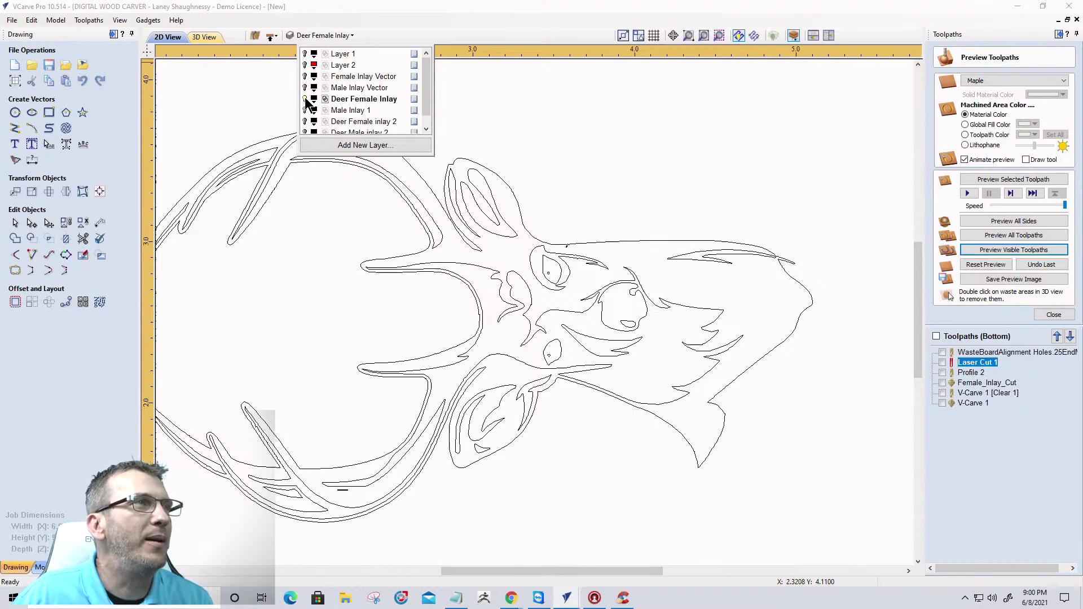
left_click(305, 99)
left_click(305, 110)
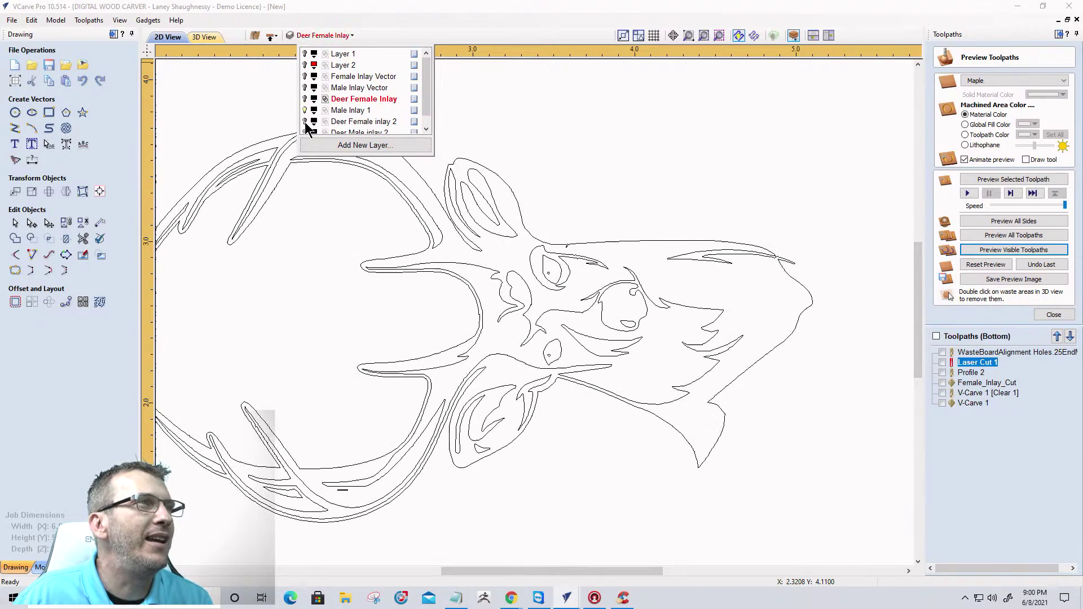
scroll(519, 175, "down", 2)
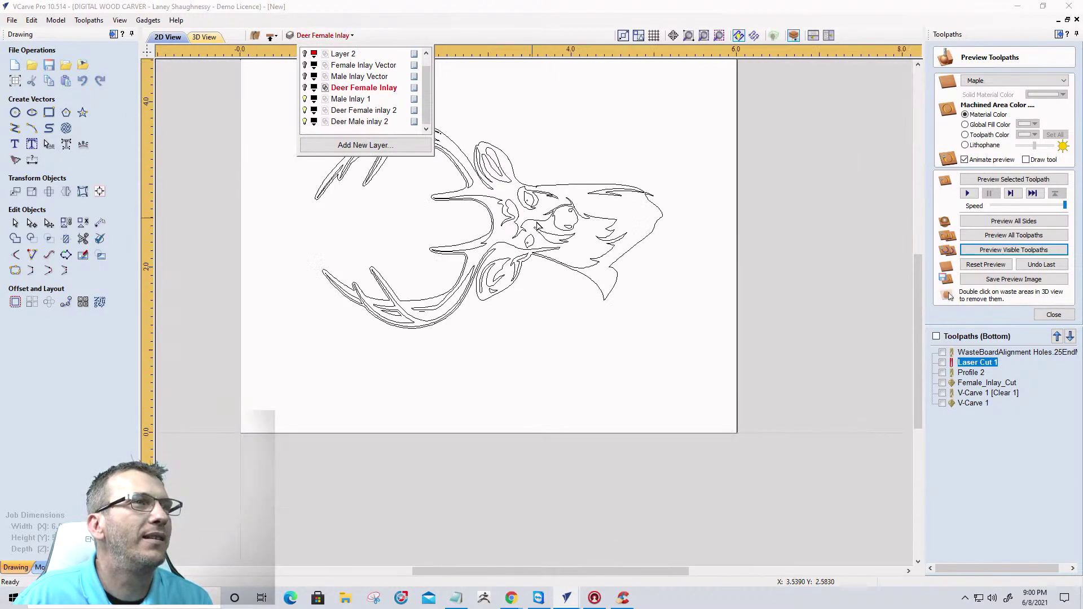
scroll(504, 273, "down", 1)
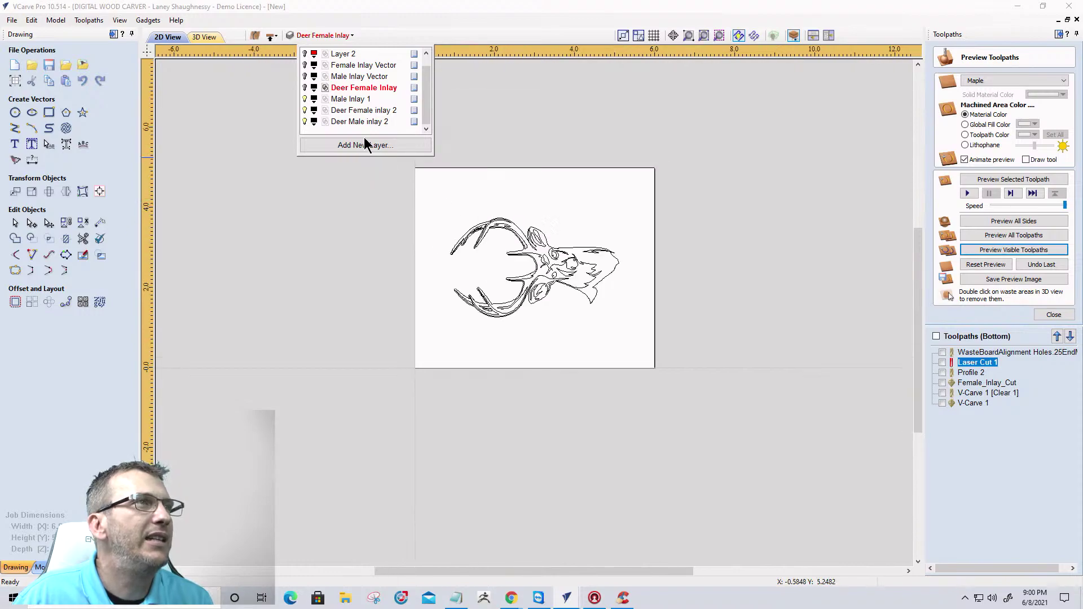
left_click(334, 101)
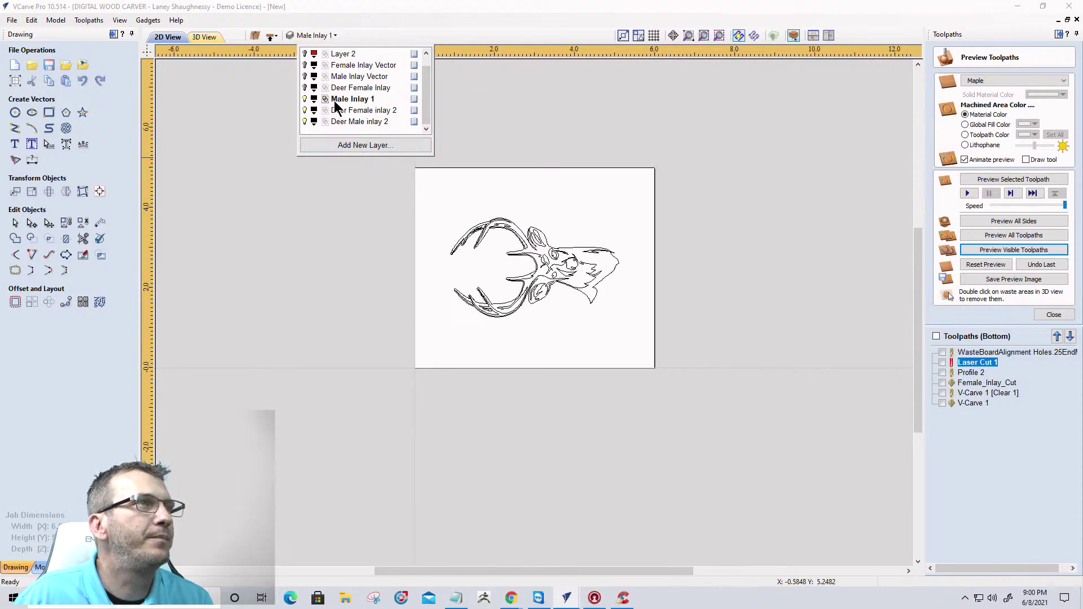
right_click(417, 100)
left_click(446, 224)
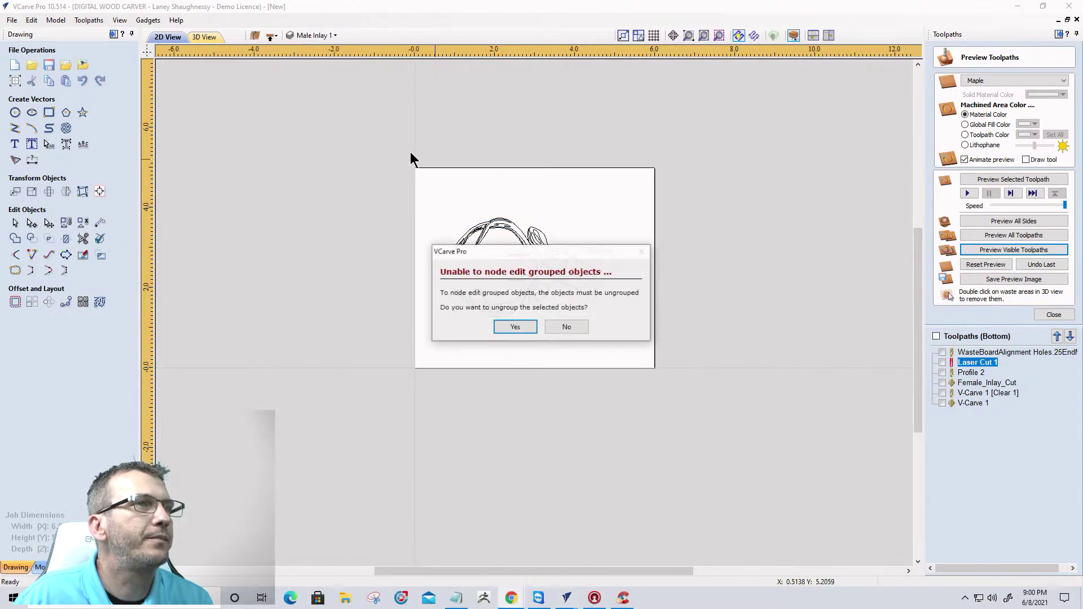
left_click(567, 327)
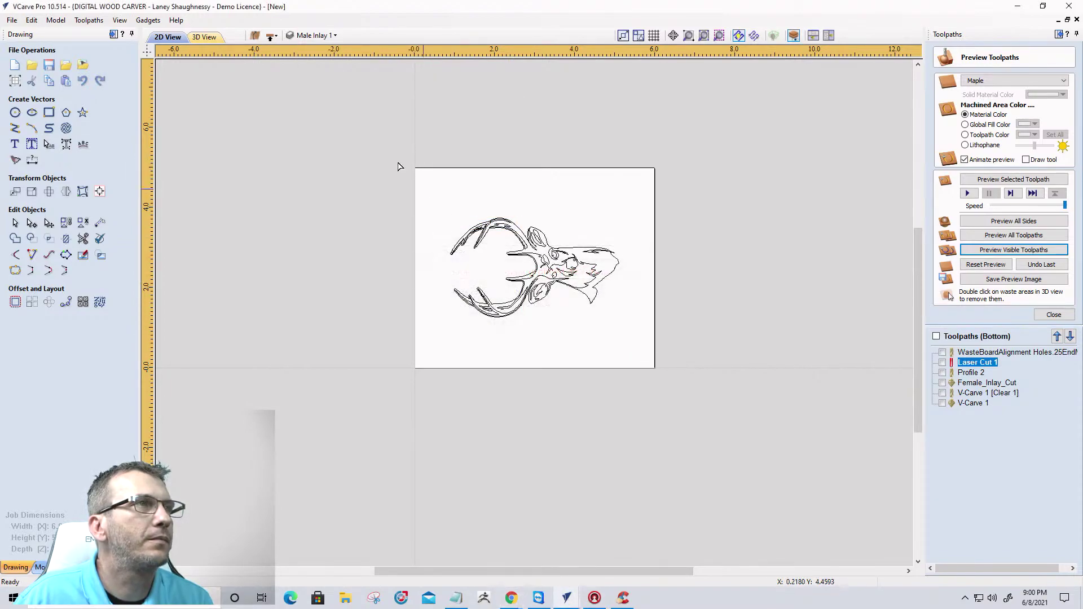
Make Deer Female inlay 2 the active layer and delete all vectors on it.
left_click(312, 35)
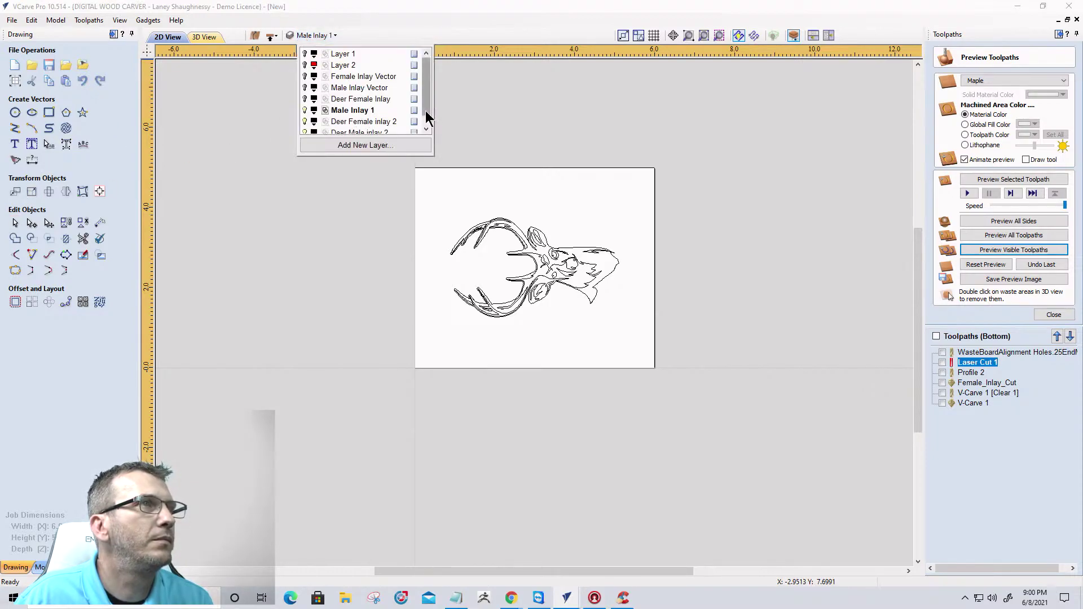
left_click(388, 121)
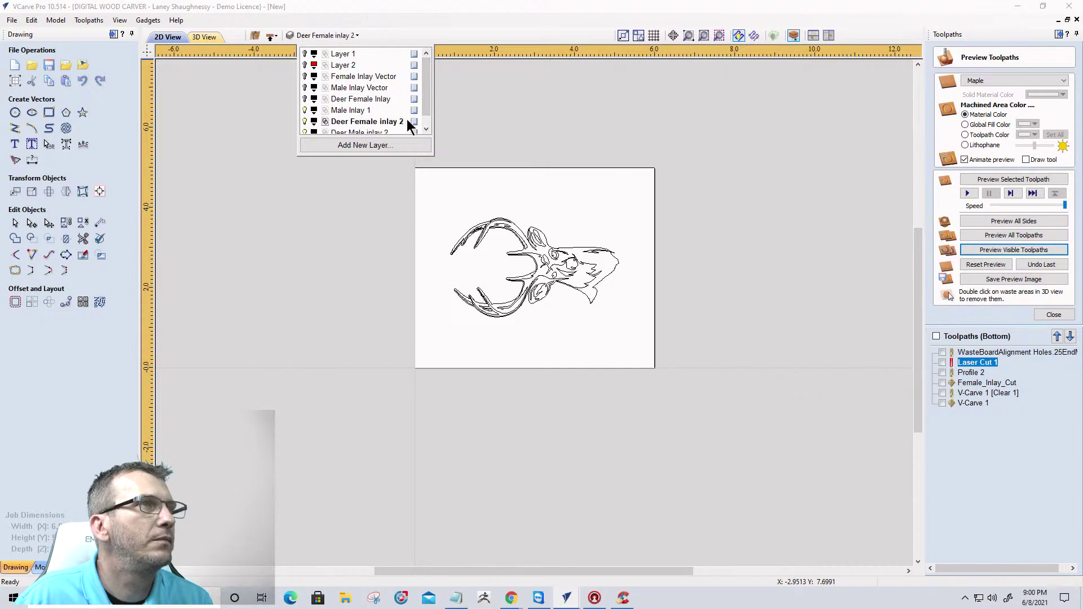
right_click(416, 123)
left_click(451, 250)
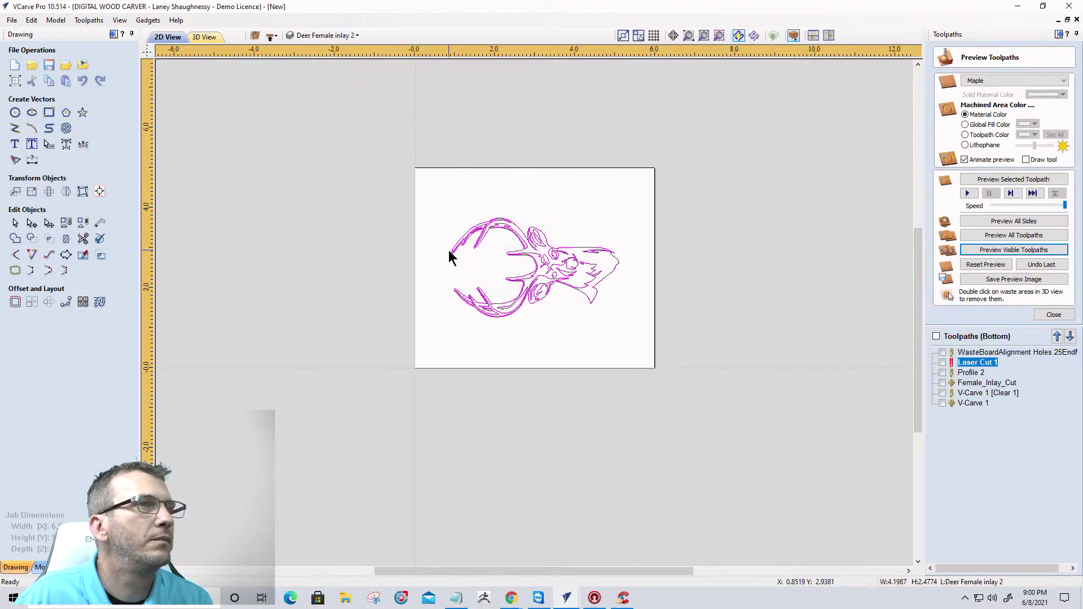
left_click(438, 244)
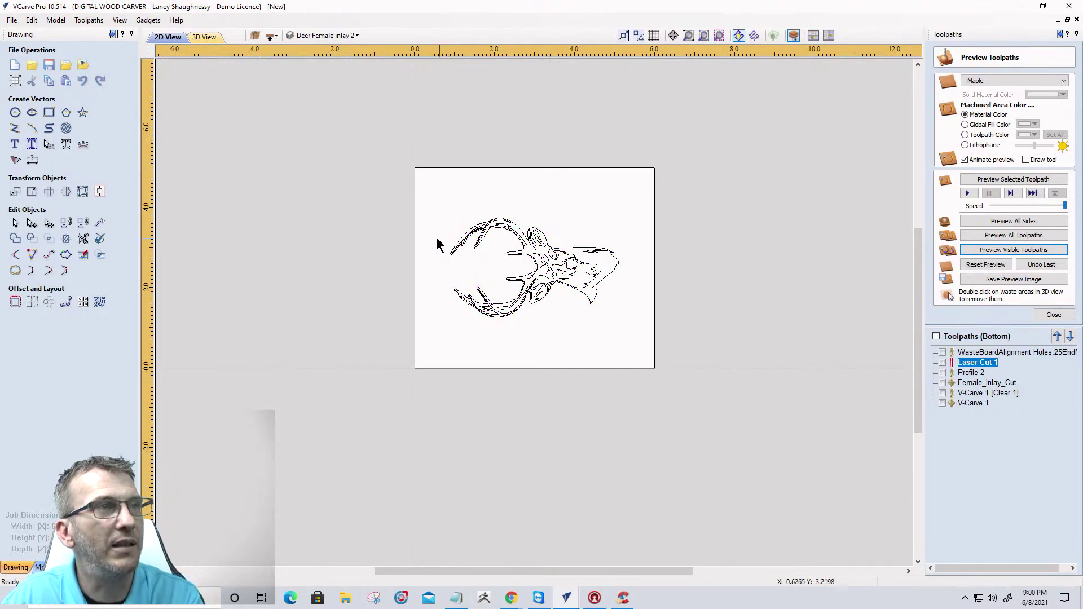
Select all vectors on the Deer Male inlay 2 layer and delete them.
left_click(333, 36)
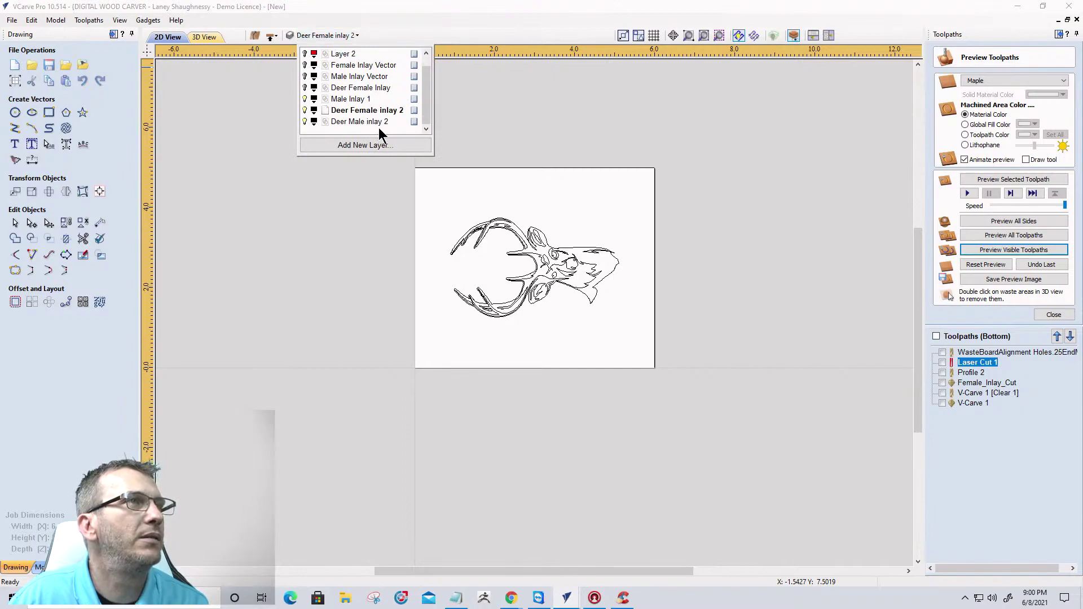
right_click(414, 112)
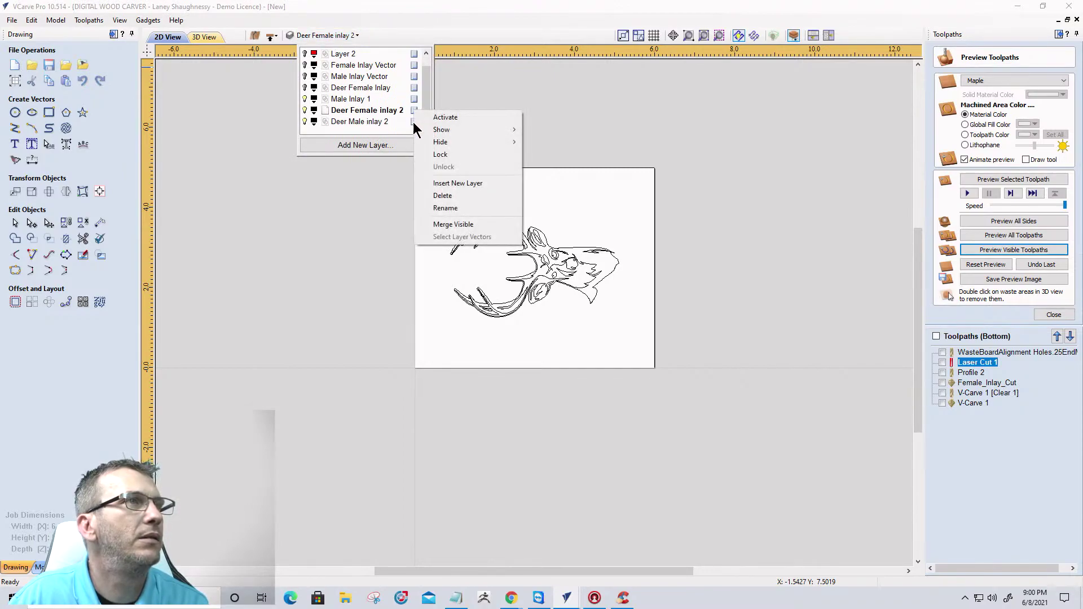
right_click(411, 122)
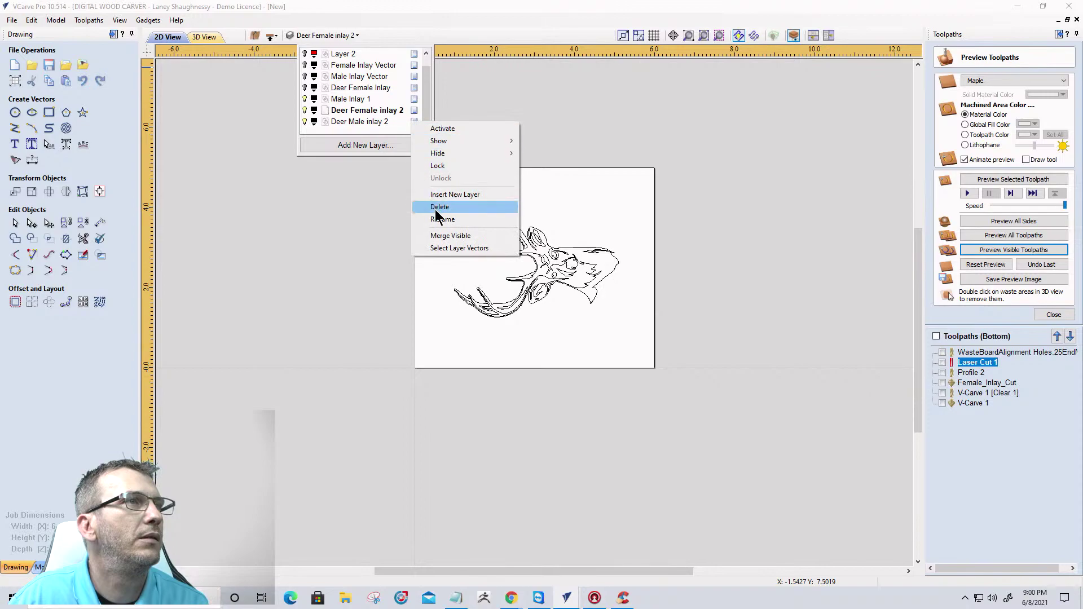
left_click(440, 249)
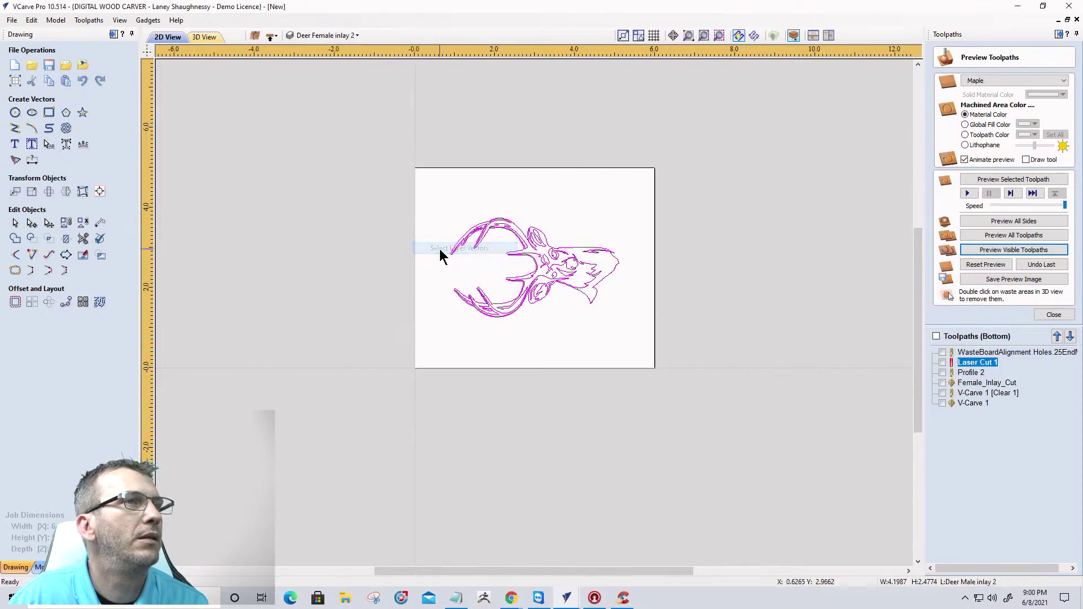
Make Male Inlay 1 the active layer and delete all of its deer vectors.
left_click(323, 35)
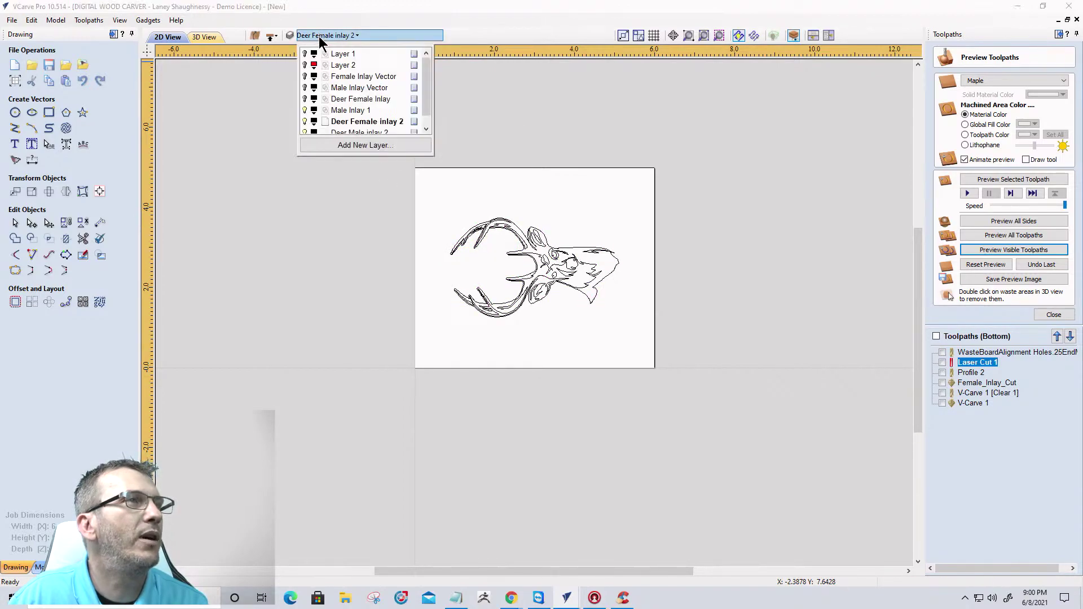
double_click(356, 122)
scroll(365, 119, "down", 1)
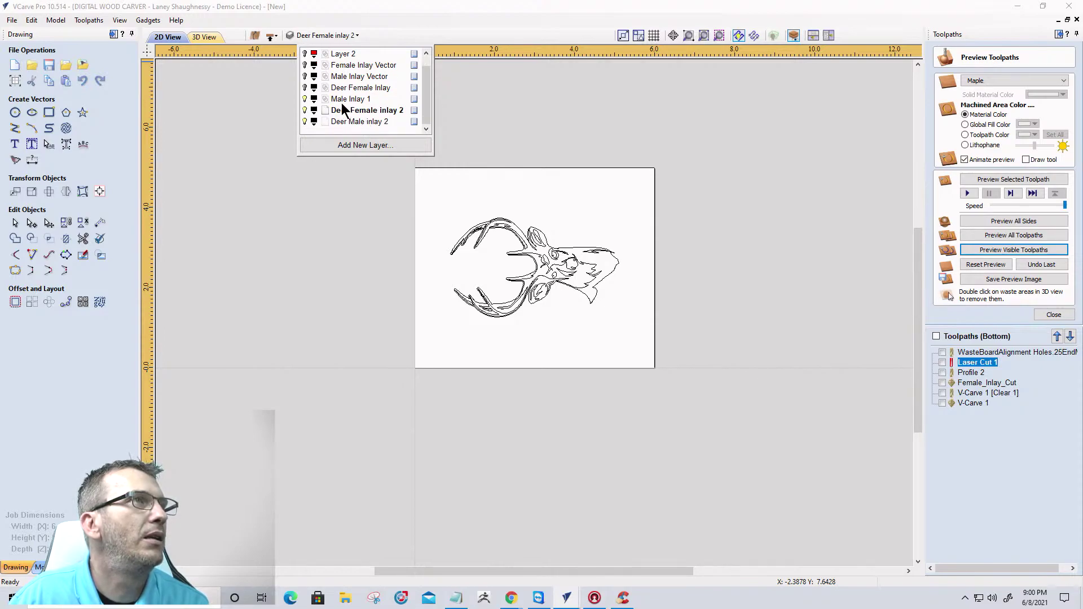
left_click(343, 122)
left_click(339, 101)
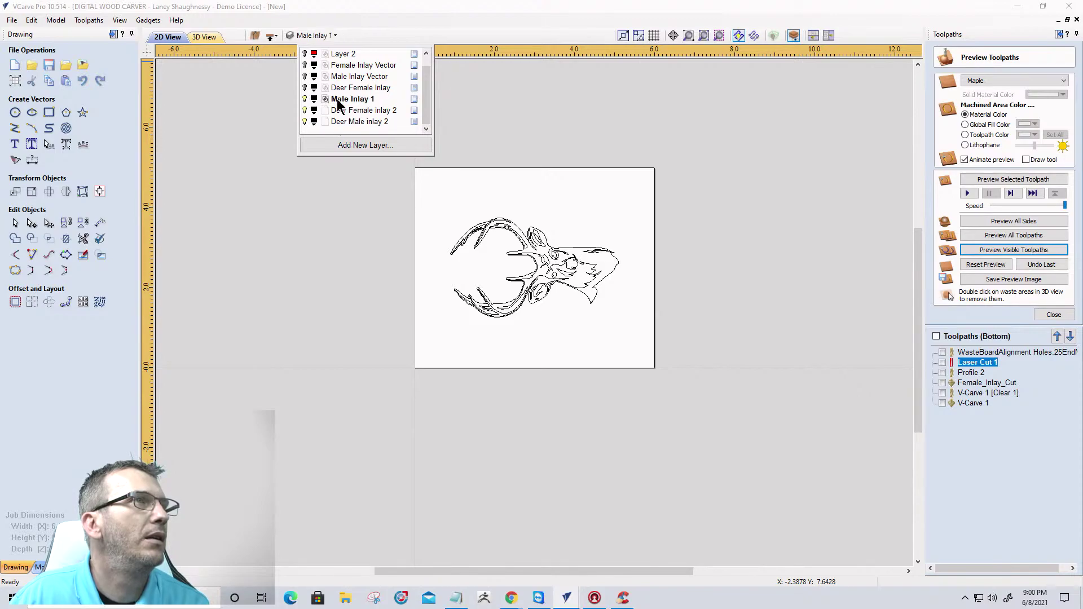
left_click(305, 99)
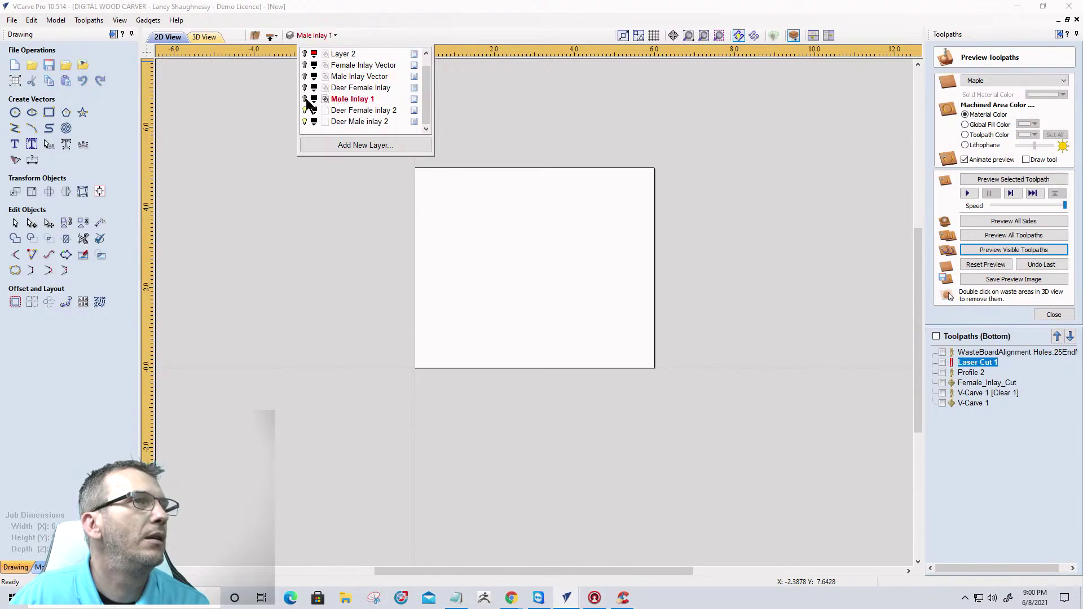
right_click(416, 106)
left_click(460, 225)
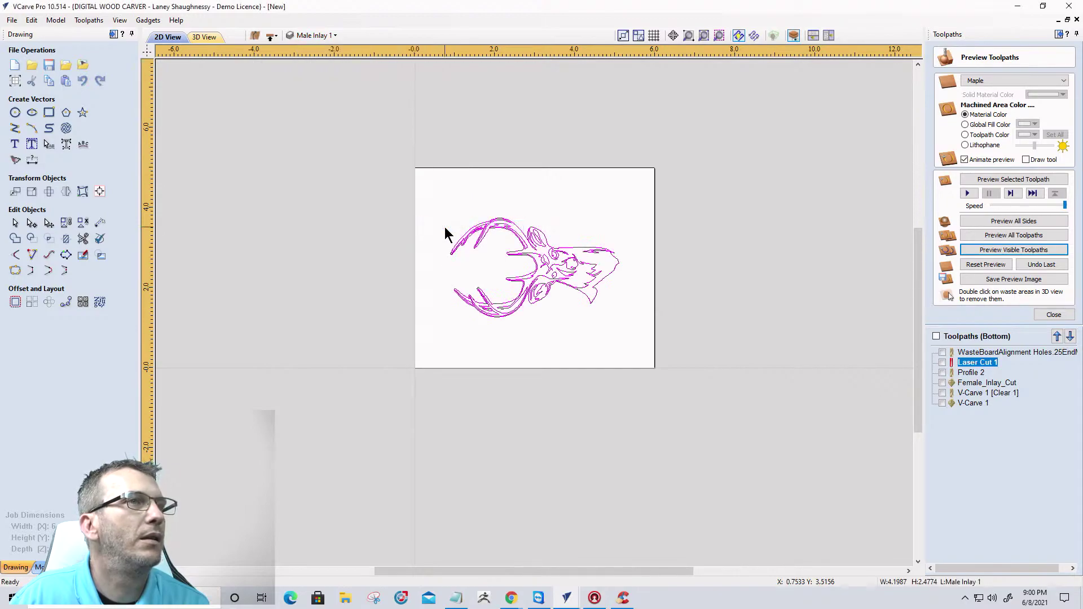
key("Delete")
Rename the Male Inlay 1 layer as Deer Male Inlay 1.
left_click(312, 35)
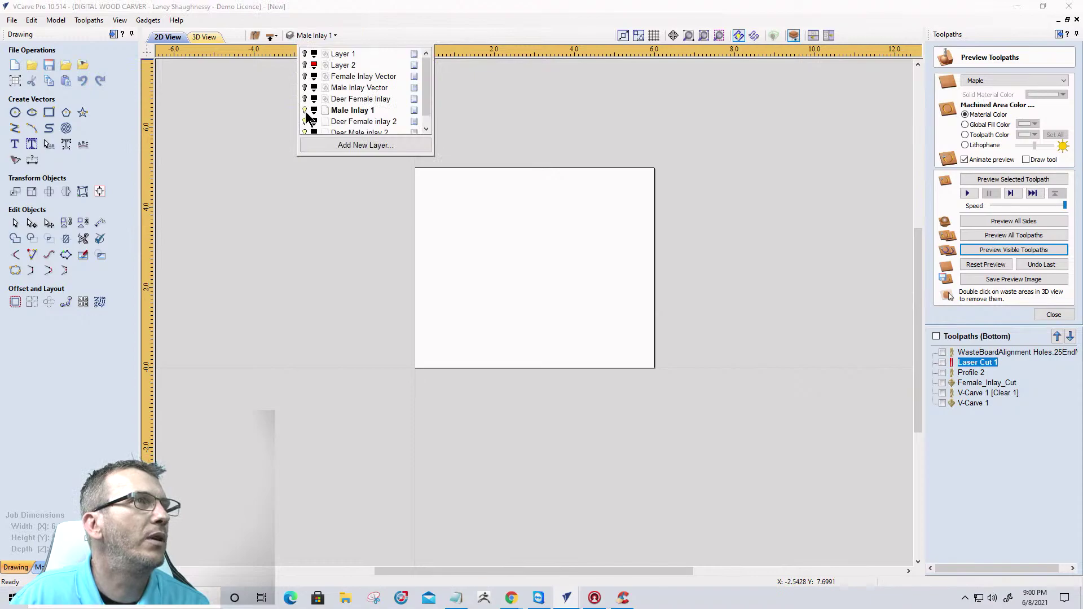
double_click(334, 110)
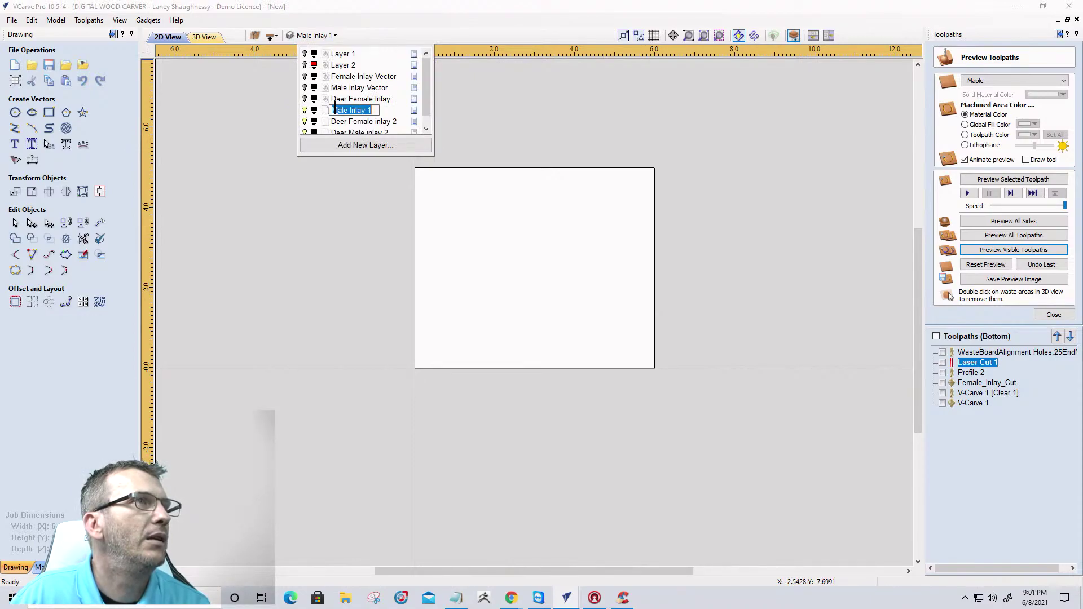
left_click(332, 110)
type("Deer")
key("Return")
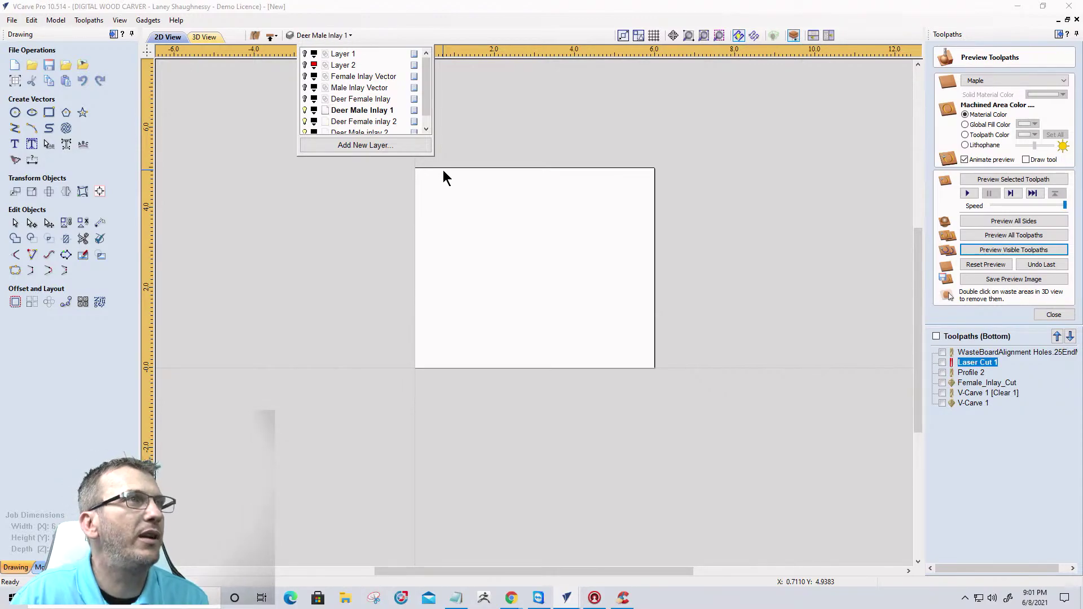
Show Deer Female Inlay, copy all its deer vectors to the Deer Female inlay 2 layer, and hide that copy.
left_click(305, 99)
left_click_drag(416, 184, 634, 360)
right_click(554, 287)
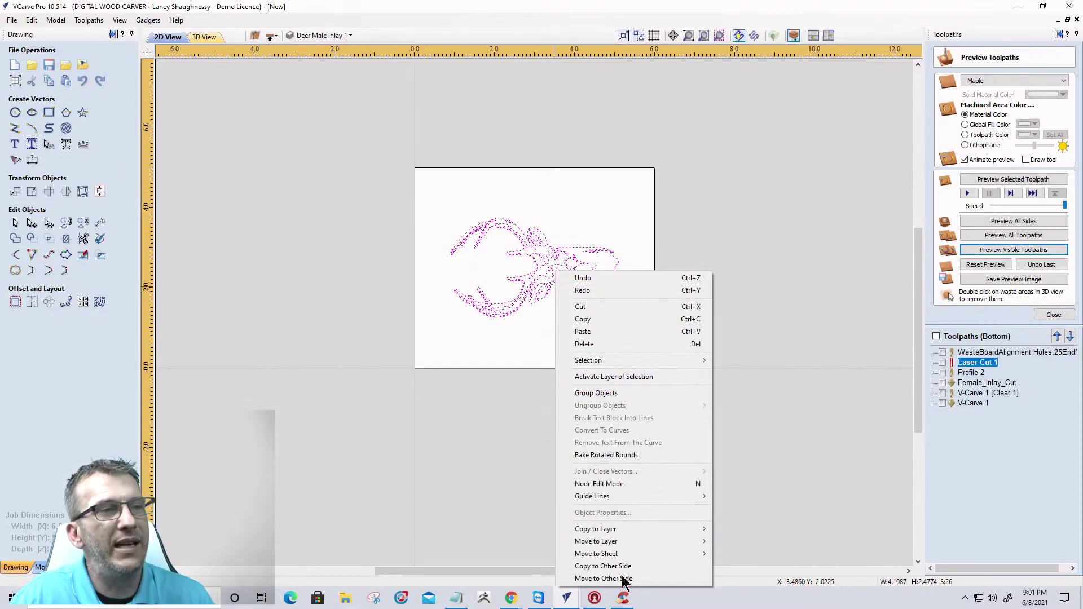
mouse_move(689, 533)
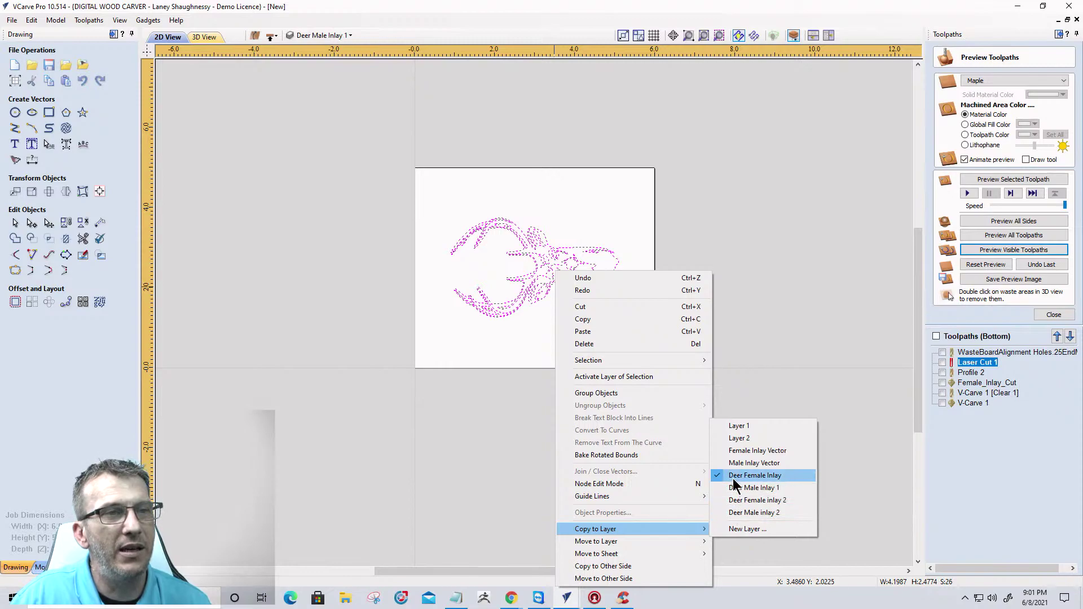
left_click(751, 500)
left_click(323, 35)
left_click(305, 122)
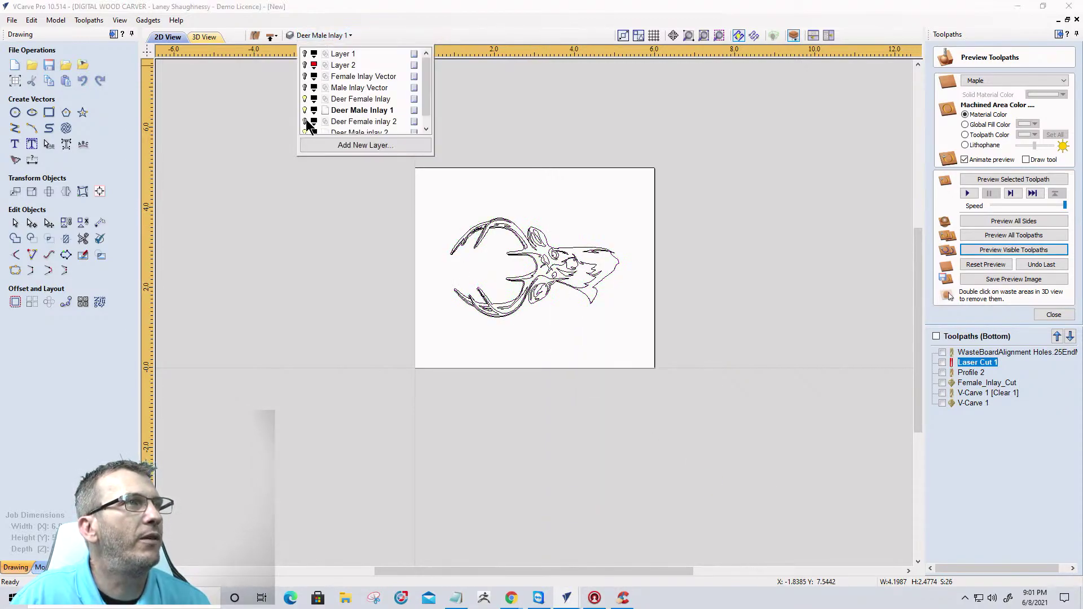
Copy all visible deer vectors to the Deer Male Inlay 1 layer and hide both deer male inlay layers.
left_click_drag(412, 194, 660, 385)
right_click(535, 270)
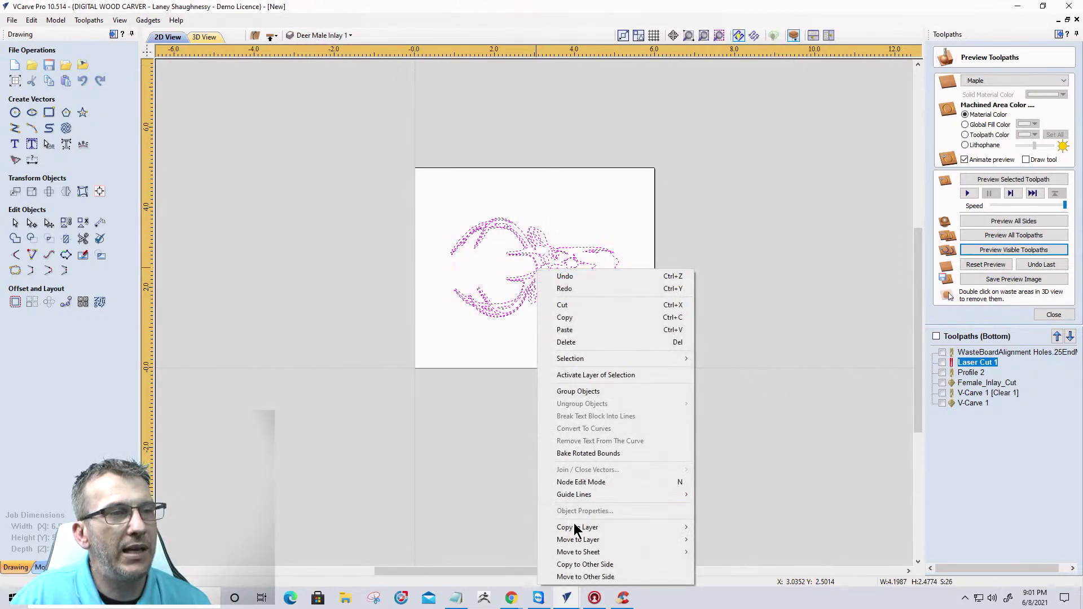
mouse_move(618, 528)
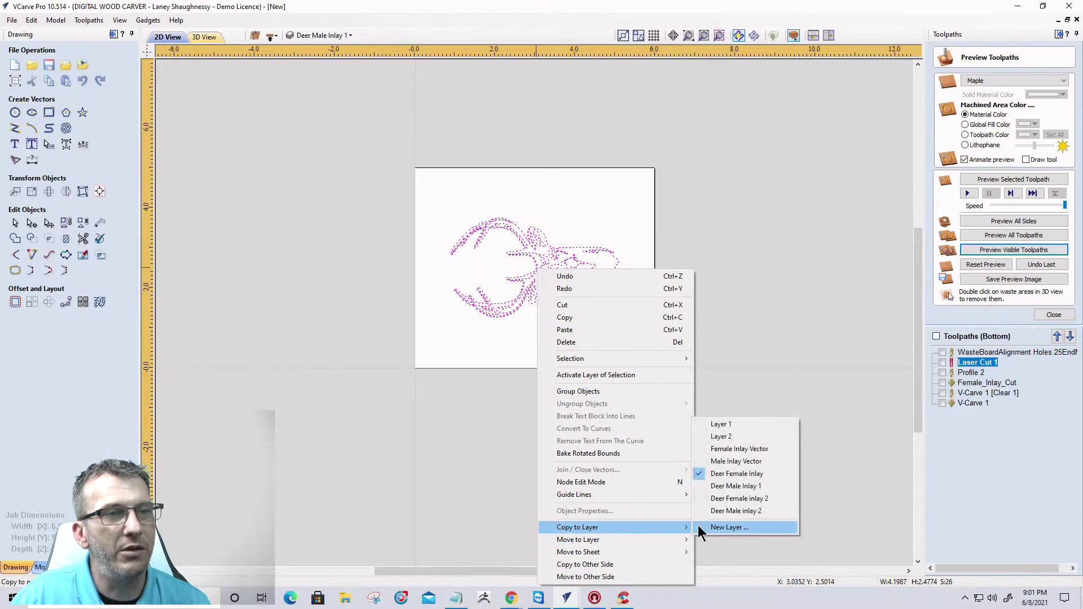
left_click(732, 487)
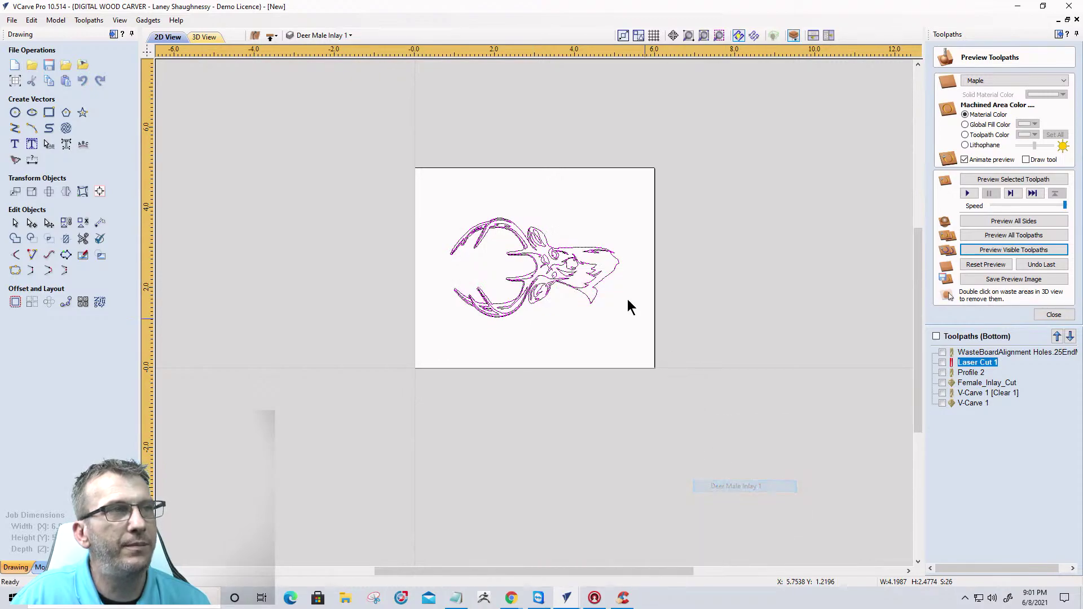
left_click(339, 37)
left_click(305, 110)
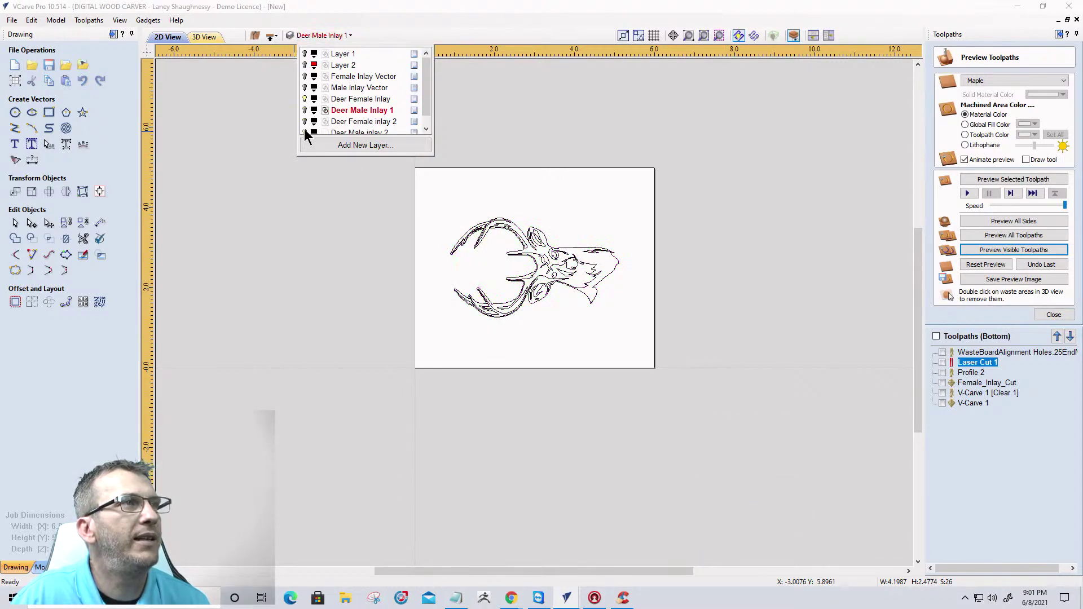
Make Deer Female Inlay the active layer and copy the deer vectors to Deer Male inlay 2.
scroll(316, 107, "down", 1)
left_click(339, 89)
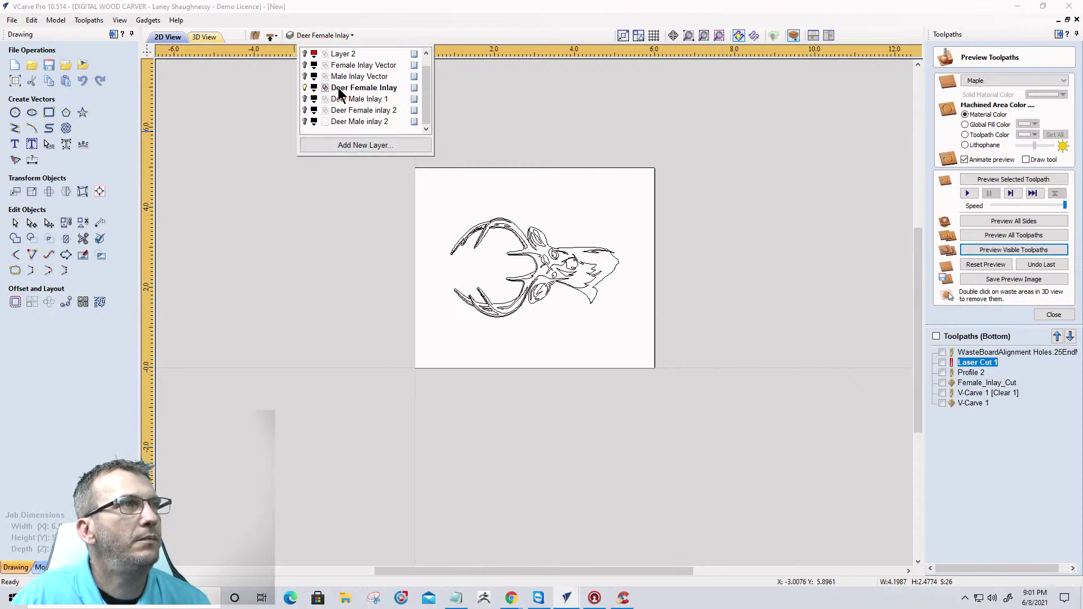
left_click(556, 249)
right_click(558, 251)
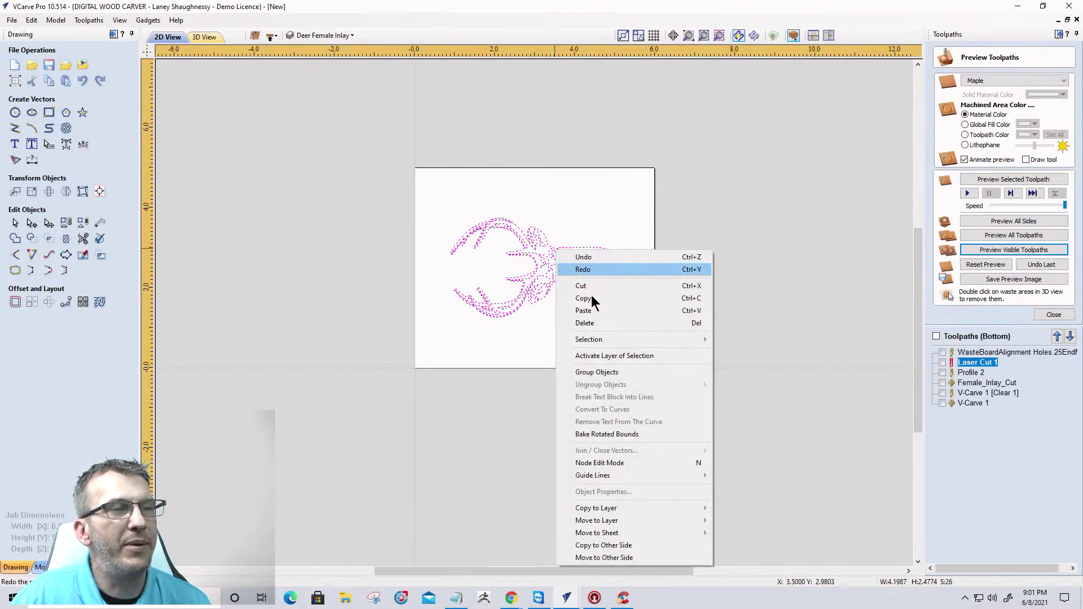
mouse_move(628, 508)
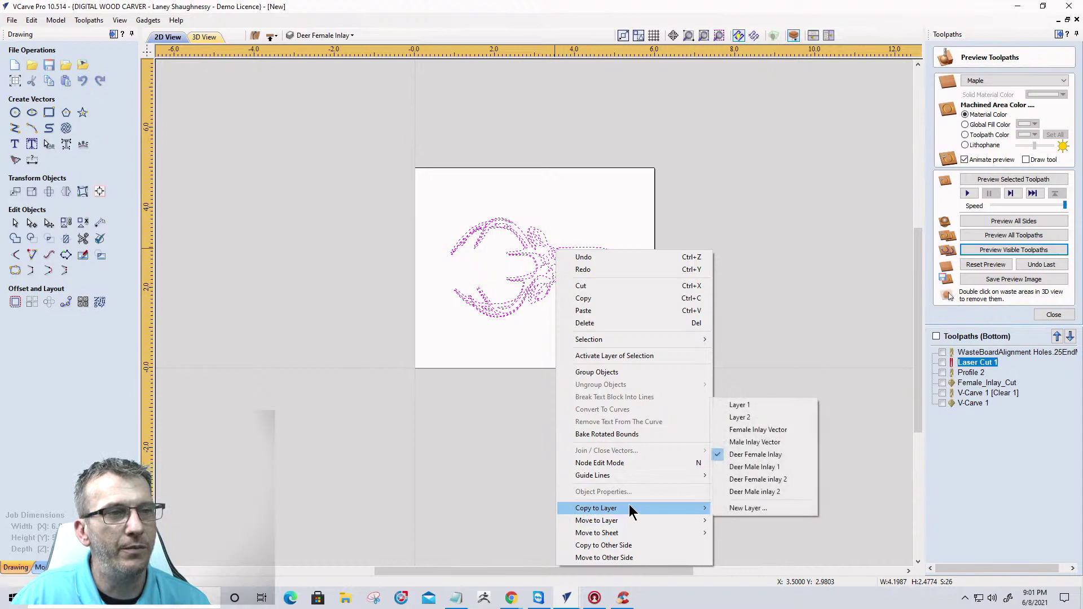
left_click(730, 492)
Delete all inner detail vectors on Deer Female Inlay, keeping only the outer deer outline.
left_click(319, 35)
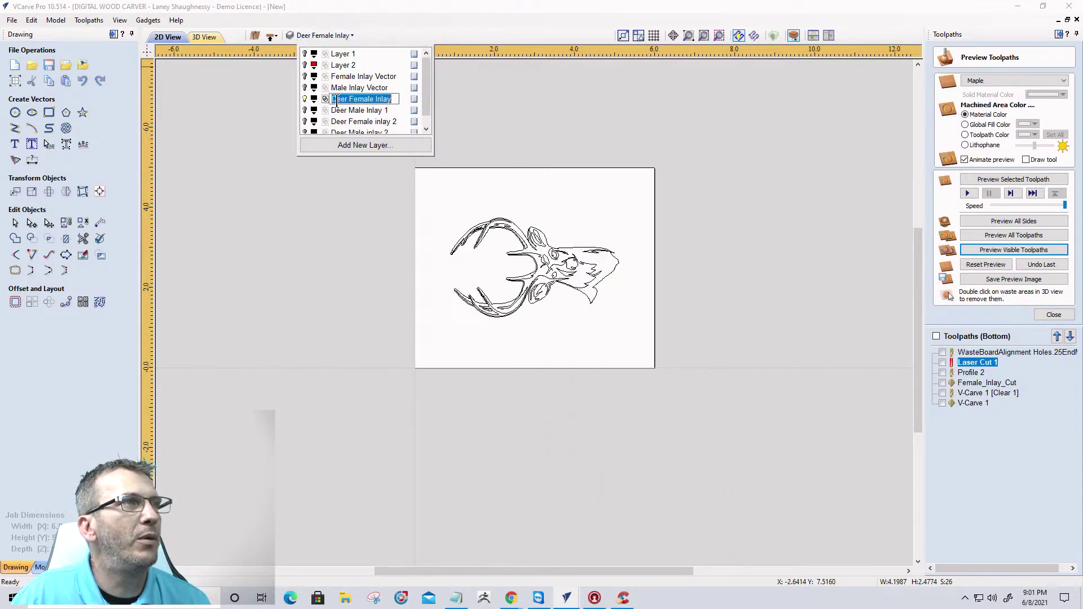
left_click(429, 316)
scroll(553, 252, "up", 5)
left_click_drag(192, 104, 762, 468)
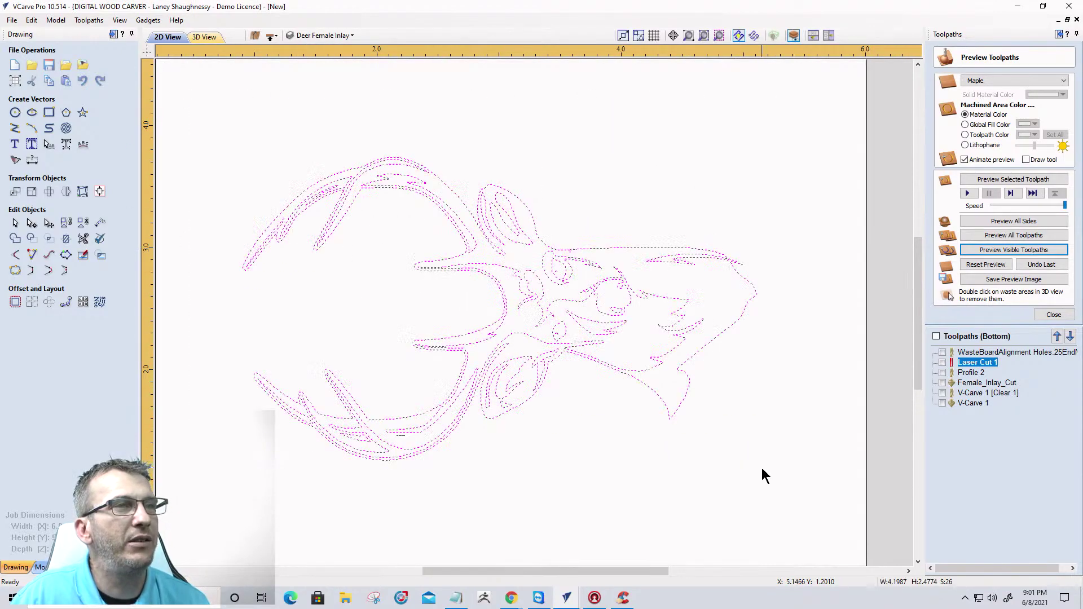
left_click(698, 350, "shift")
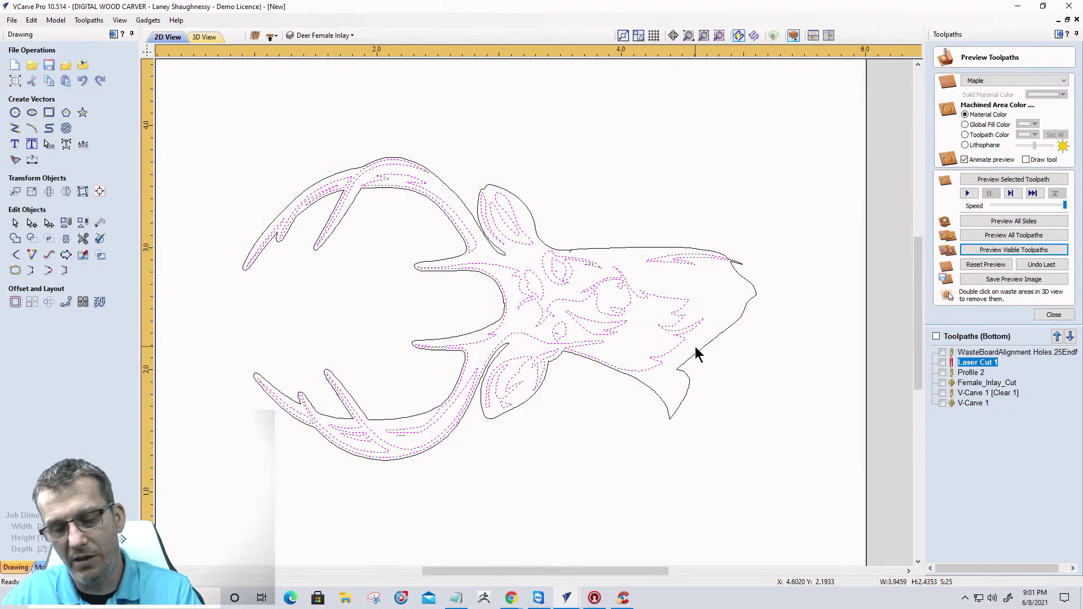
key("Delete")
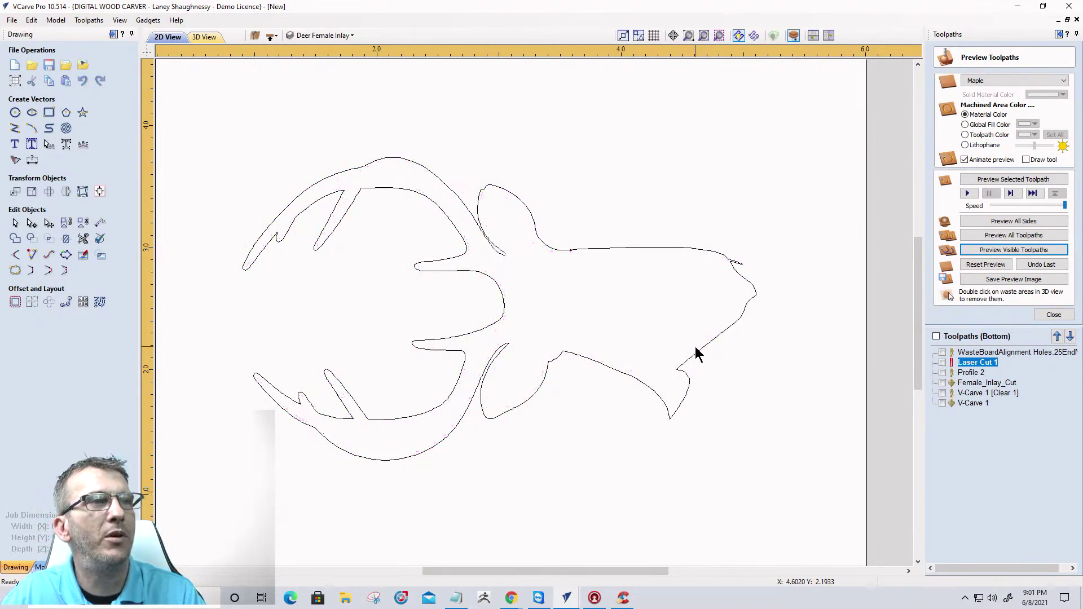
Set up a V-carve toolpath on the female deer outline with start depth 0, flat depth 0.2 inches and no clearance tools.
scroll(566, 339, "down", 2)
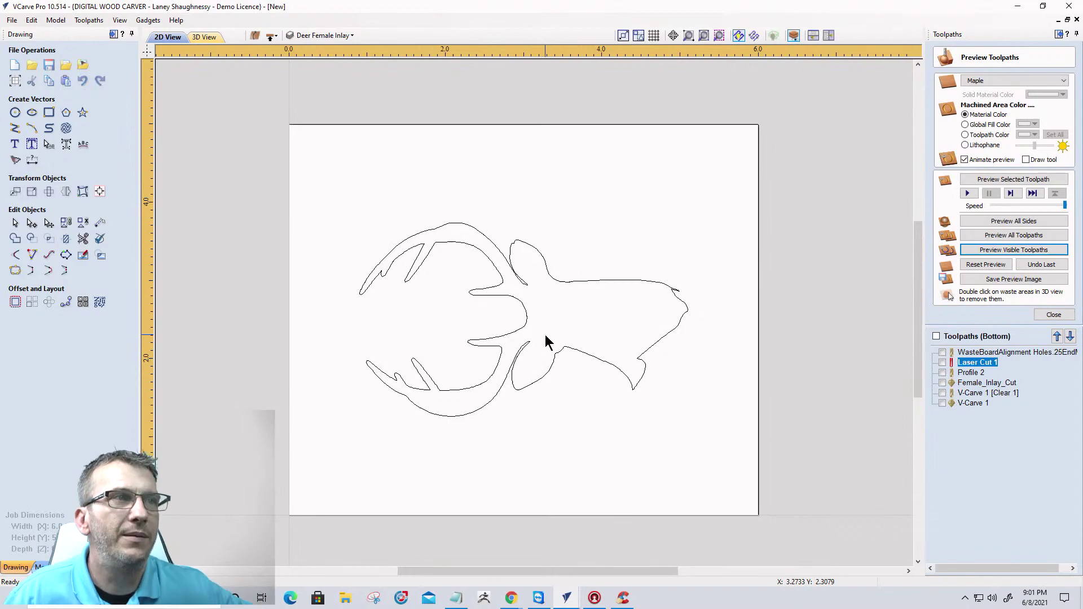
left_click(574, 282)
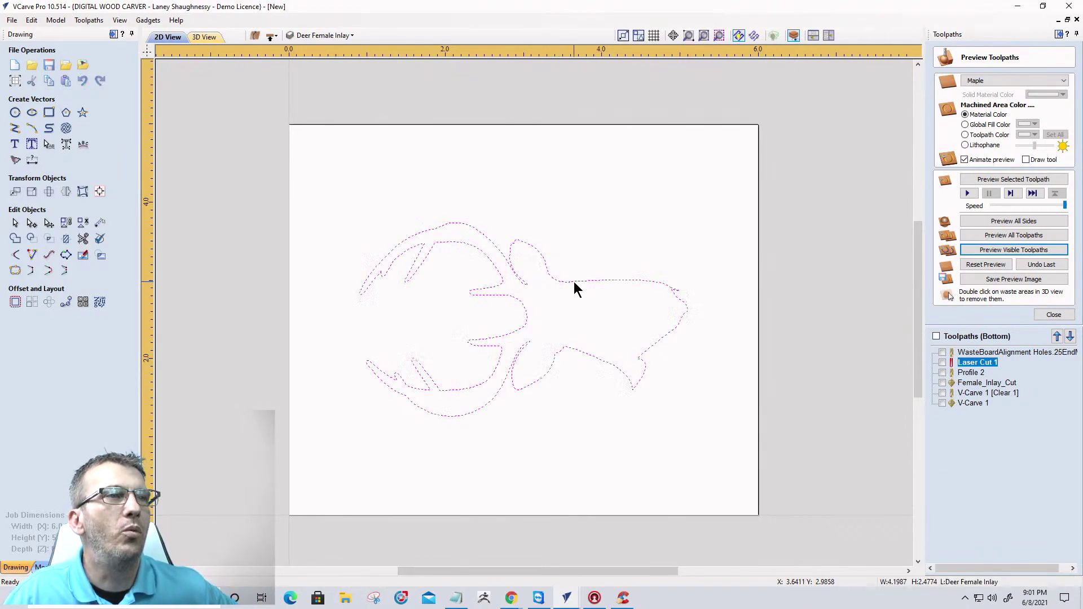
left_click(1047, 316)
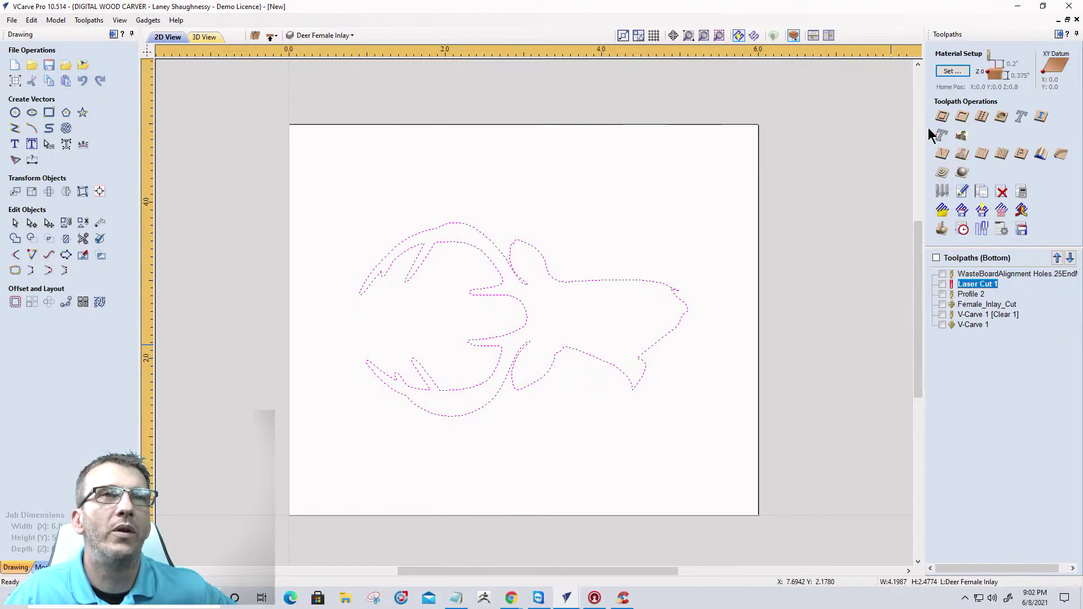
left_click(942, 154)
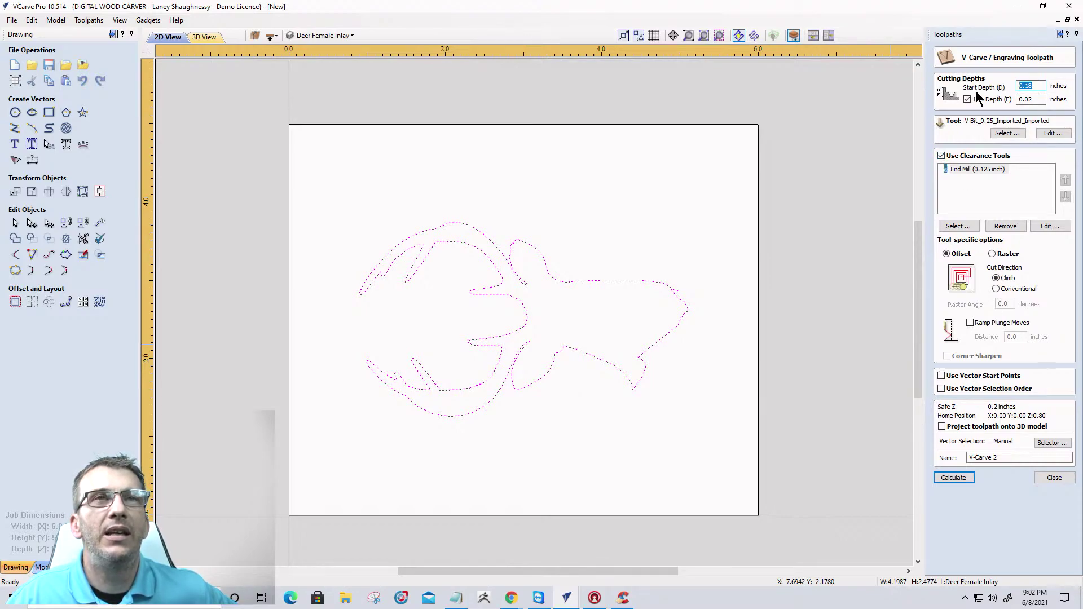
type("0")
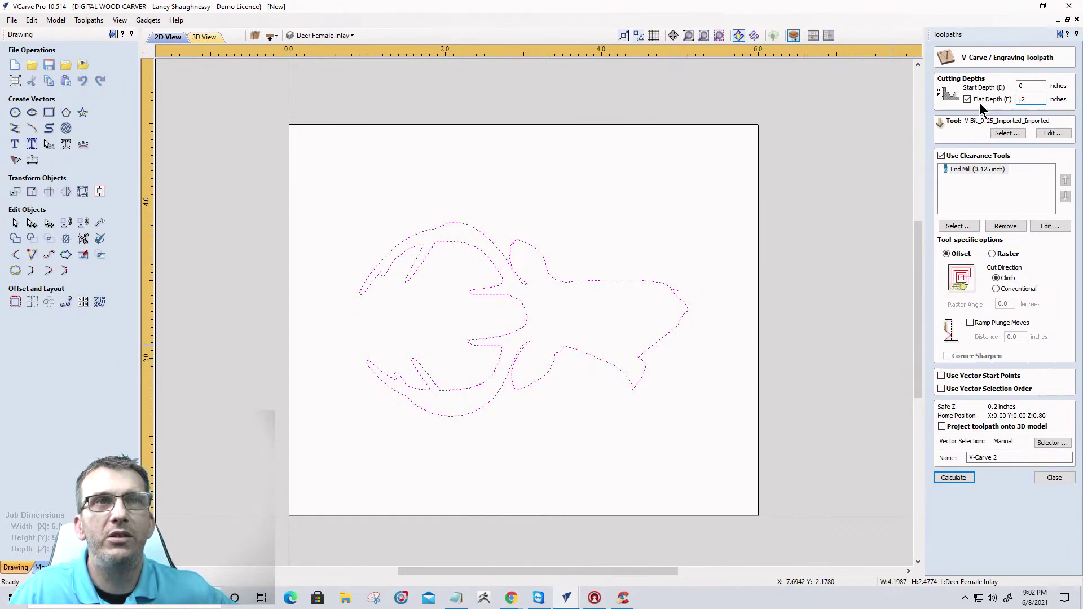
left_click(942, 155)
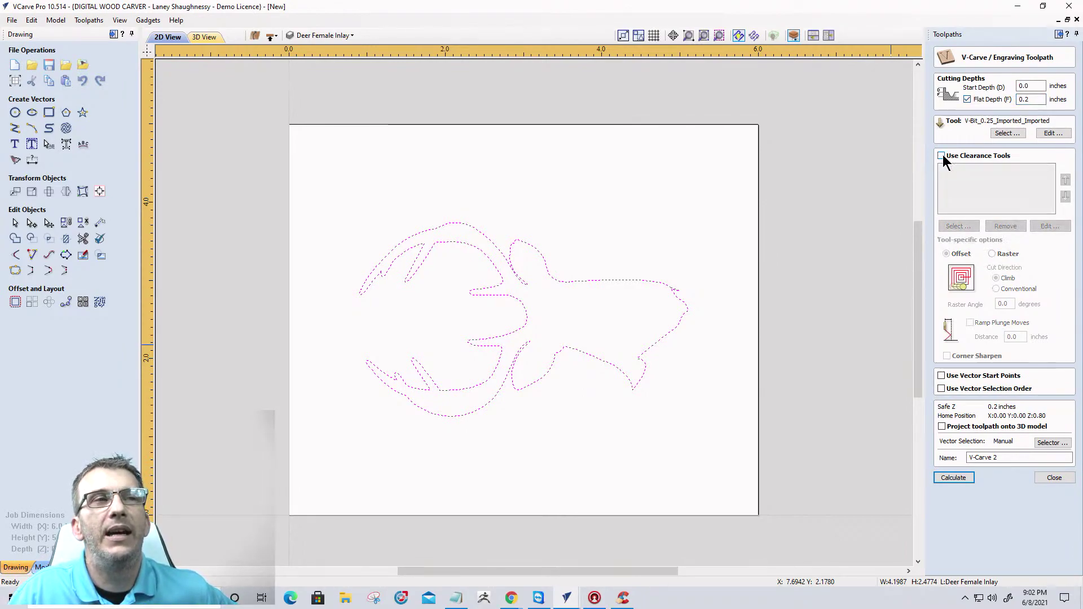
Name the V-carve toolpath Walnut Deer Female and calculate it.
left_click(953, 478)
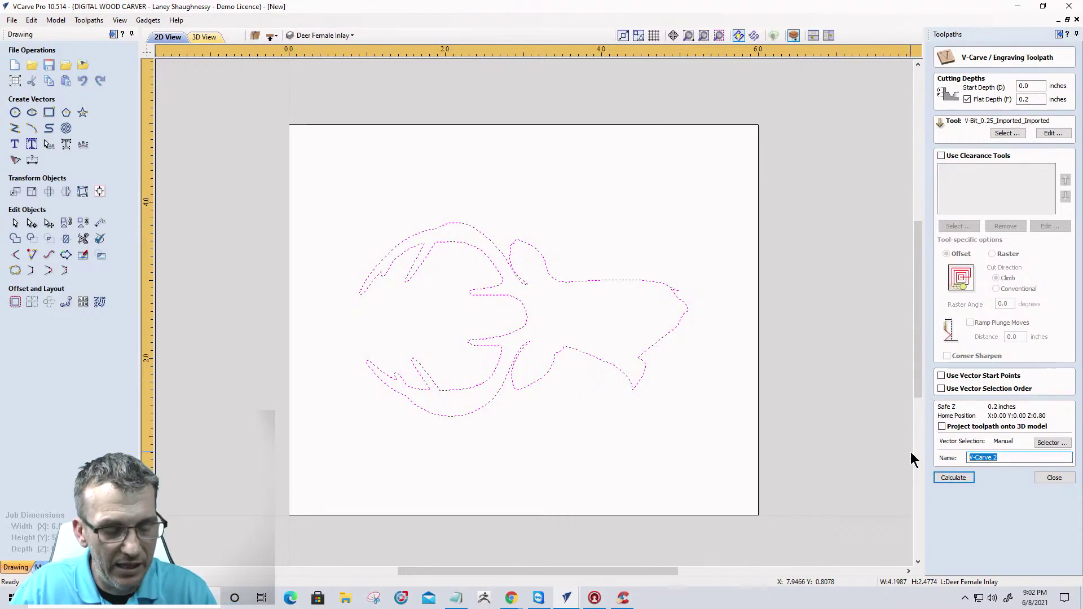
type("Wall")
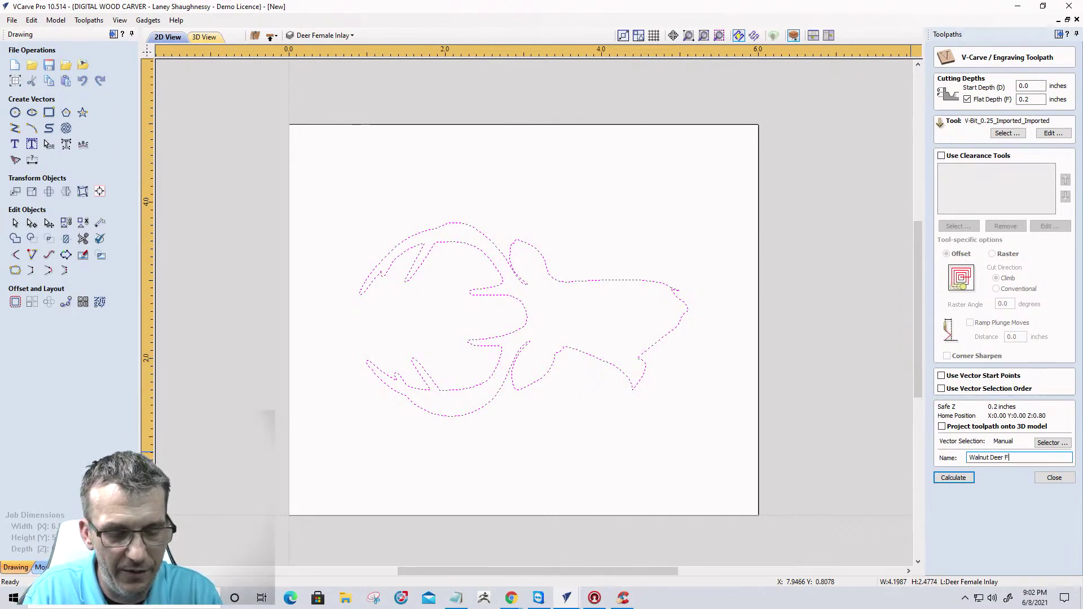
key("BackSpace")
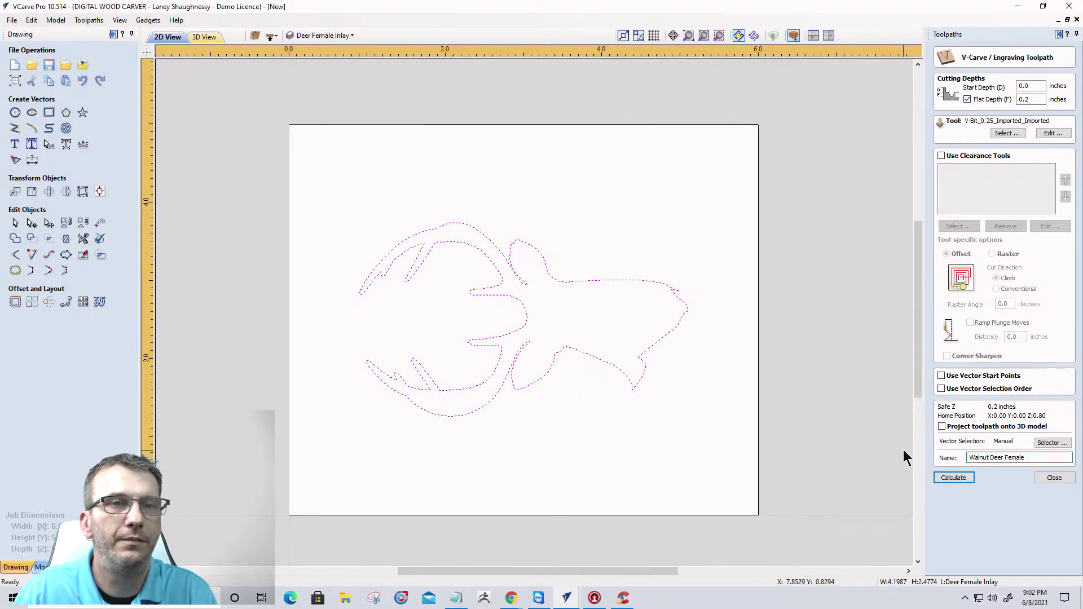
left_click(953, 478)
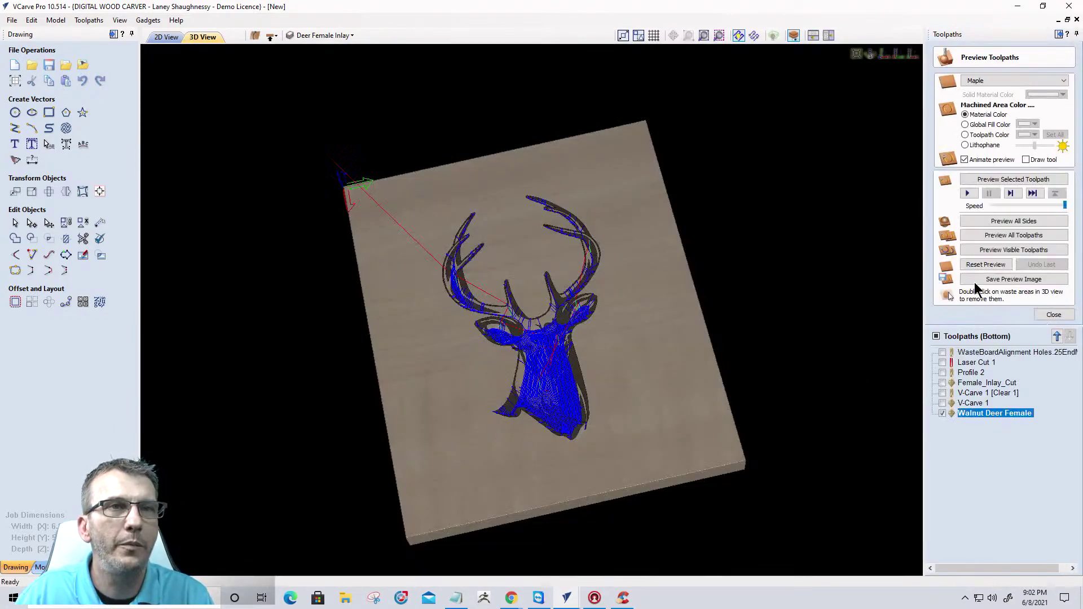
Reset the 3D preview and simulate only the visible Walnut Deer Female toolpath.
left_click(981, 251)
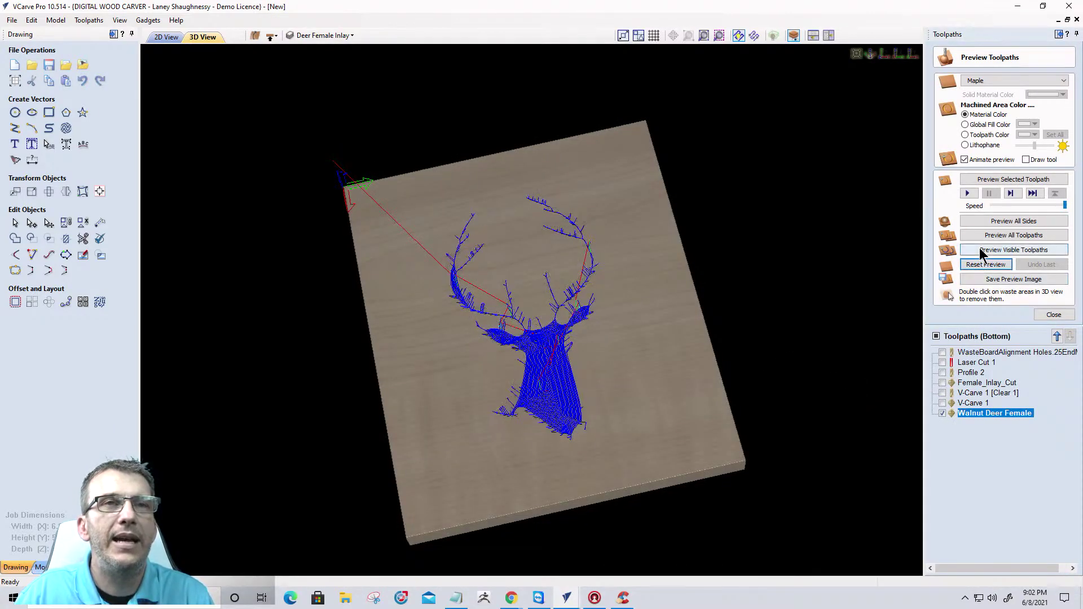
left_click(981, 251)
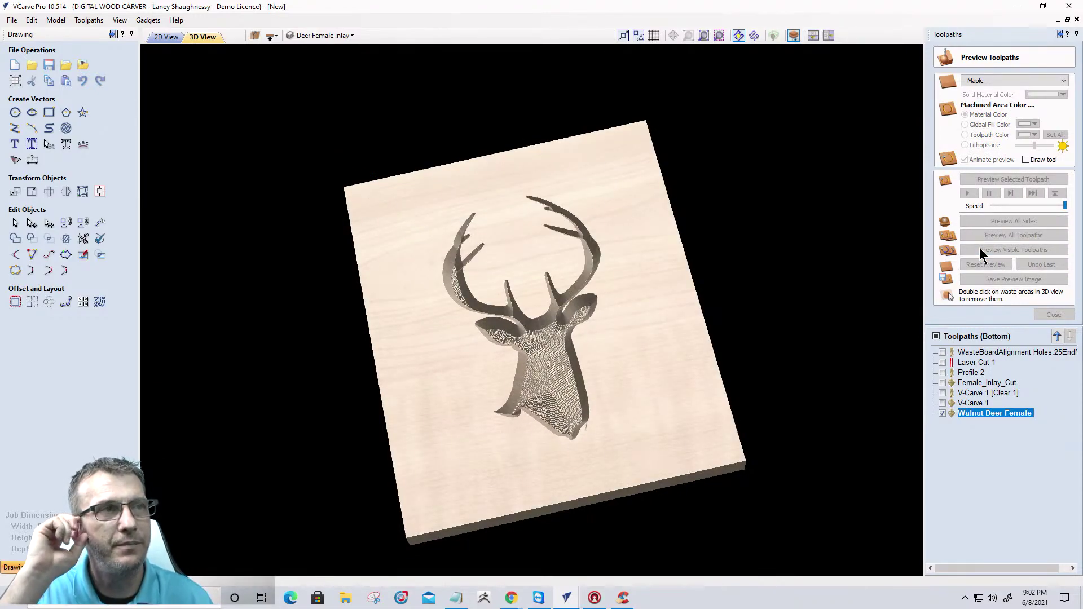
left_click(982, 250)
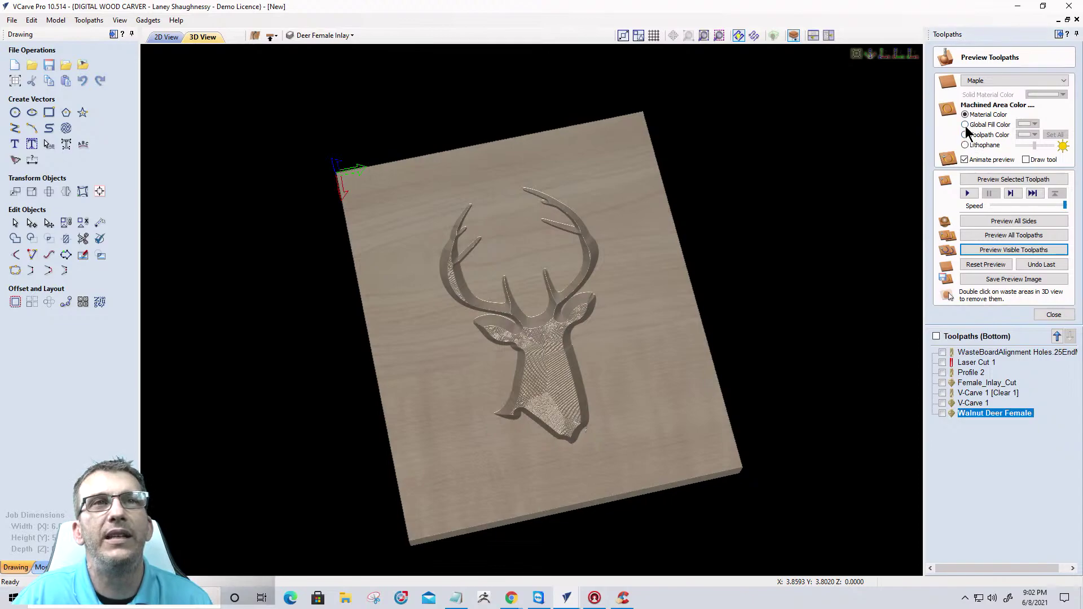
Try a brown global fill color on the machined deer area and return it to Material Color.
left_click(1035, 125)
left_click(1035, 125)
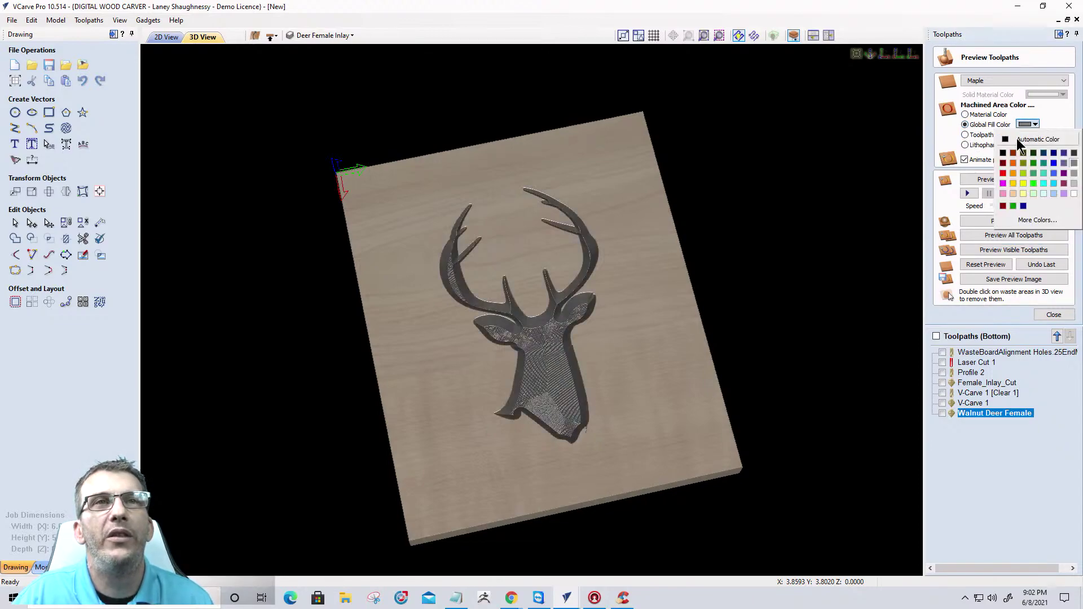
left_click(1015, 153)
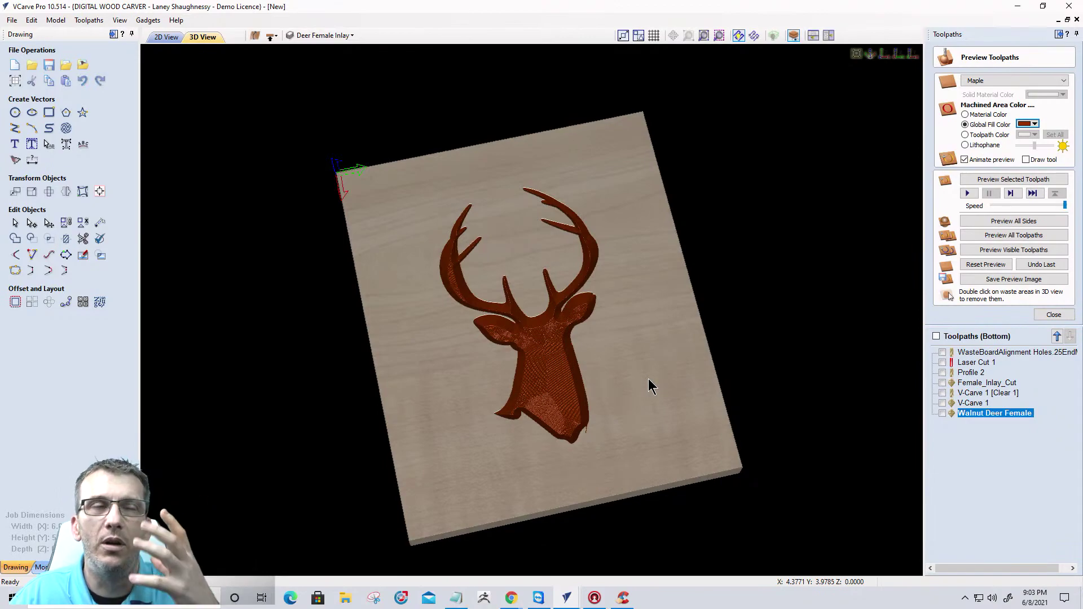
left_click(965, 114)
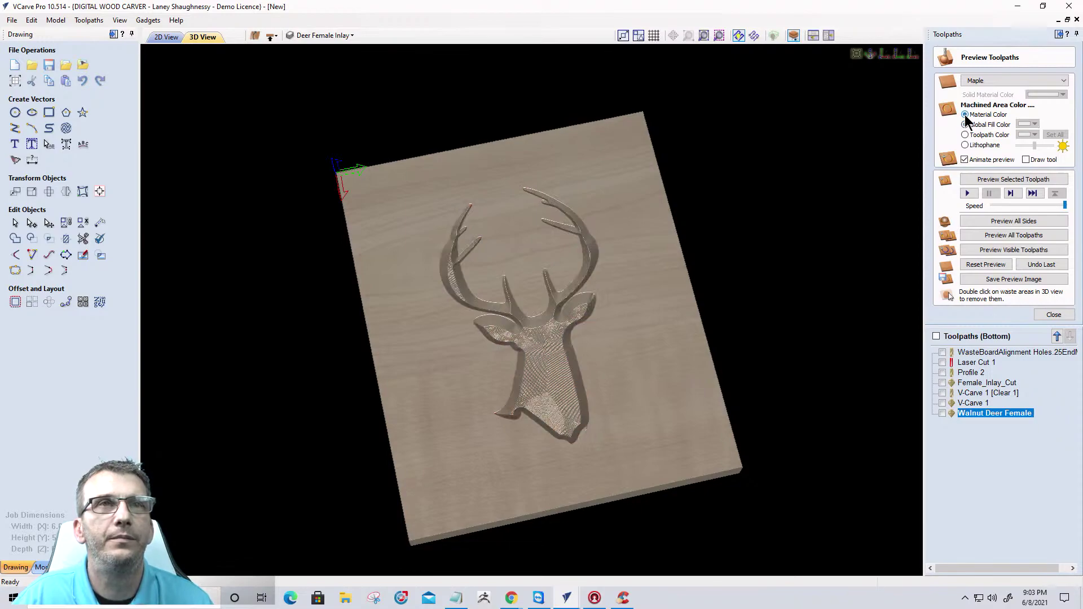
Make Deer Male Inlay 1 the active layer and show its vectors in the 2D view.
left_click(306, 36)
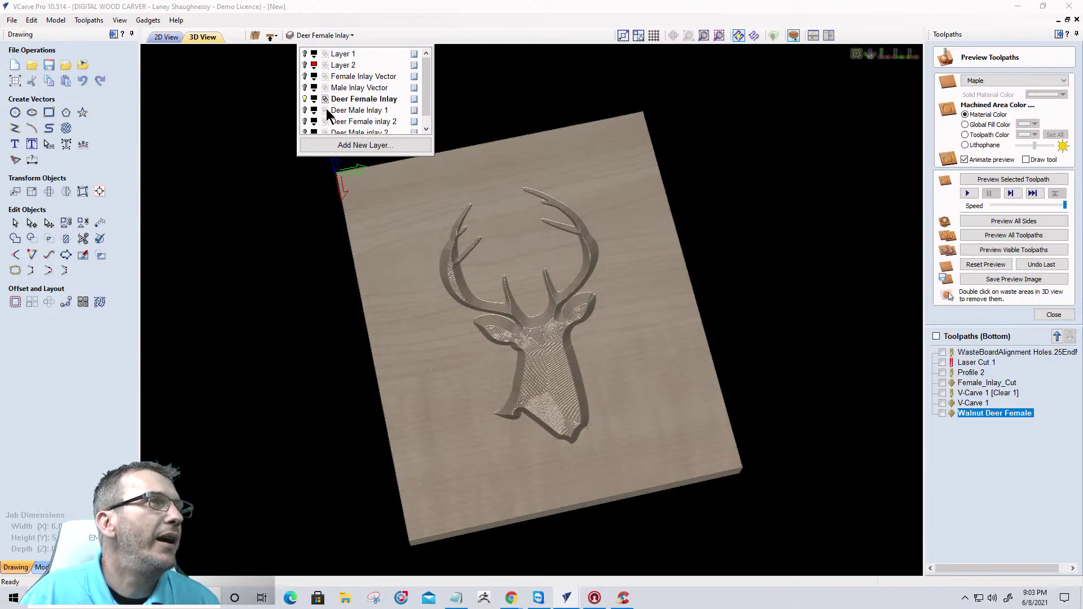
left_click(349, 113)
left_click(168, 37)
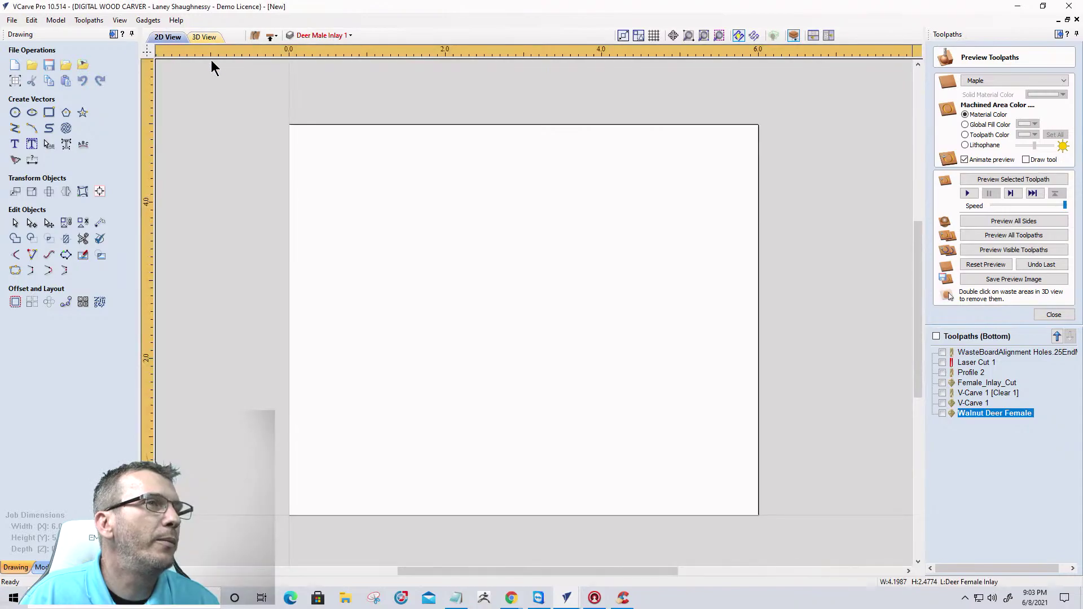
left_click(316, 36)
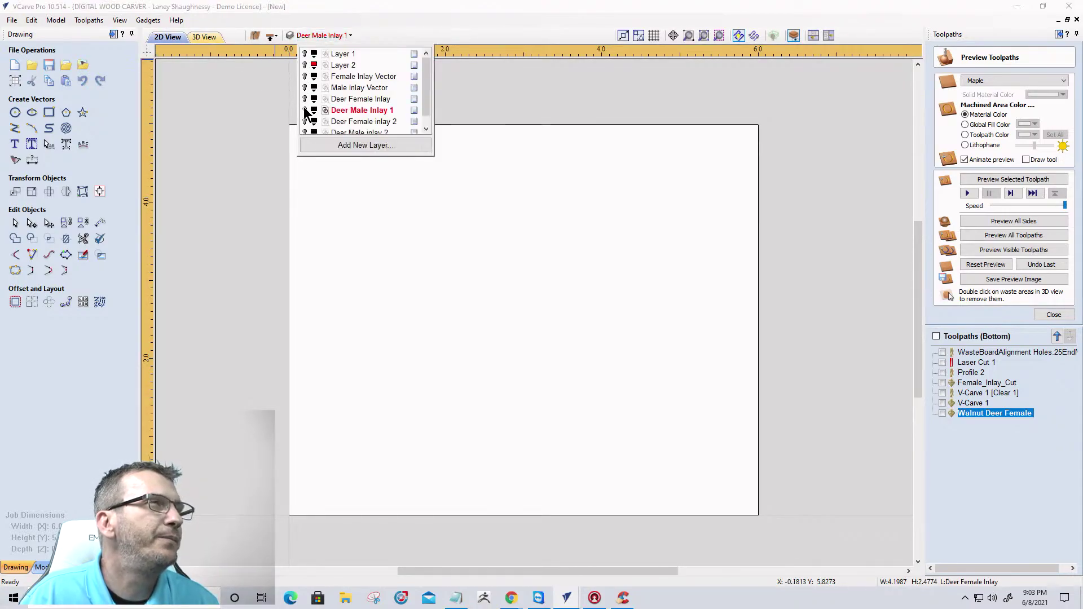
left_click(306, 110)
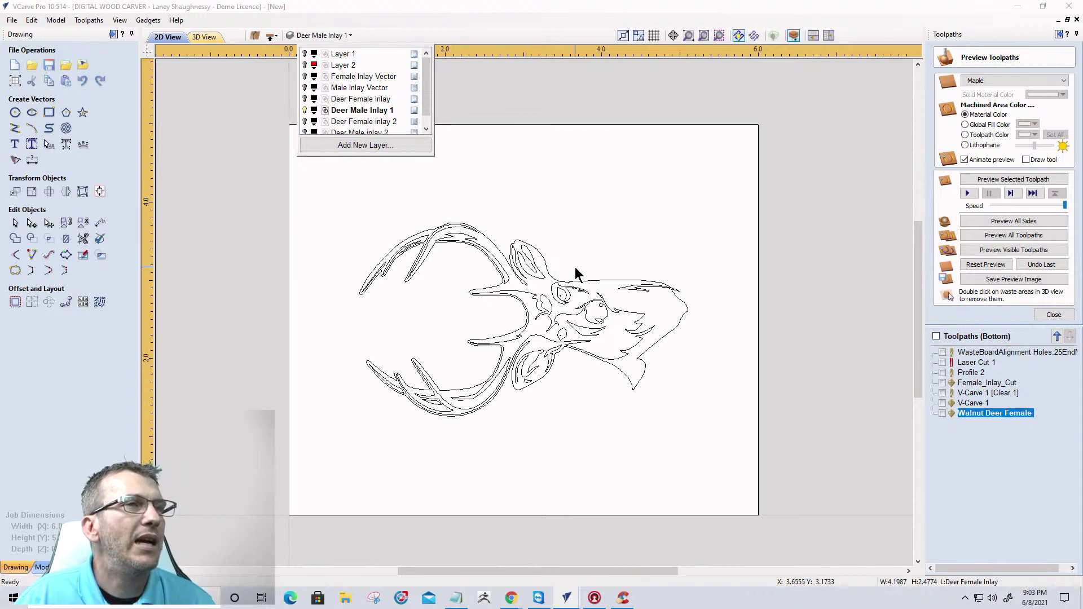
Flip all deer vectors on Deer Male Inlay 1 horizontally about the job center.
left_click(466, 213)
left_click_drag(347, 201, 728, 494)
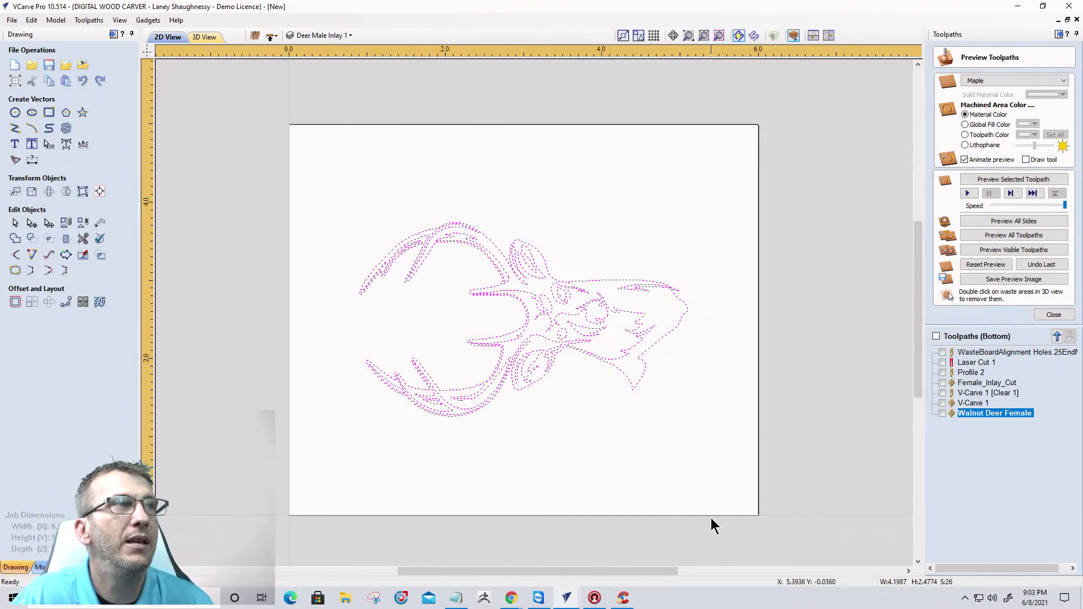
left_click(100, 192)
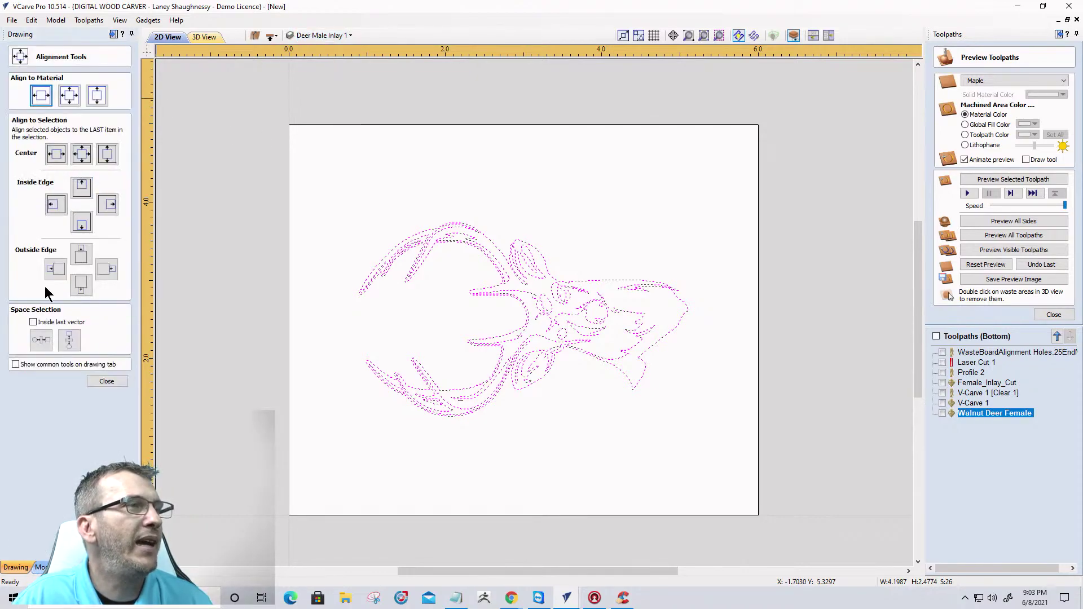
left_click(107, 381)
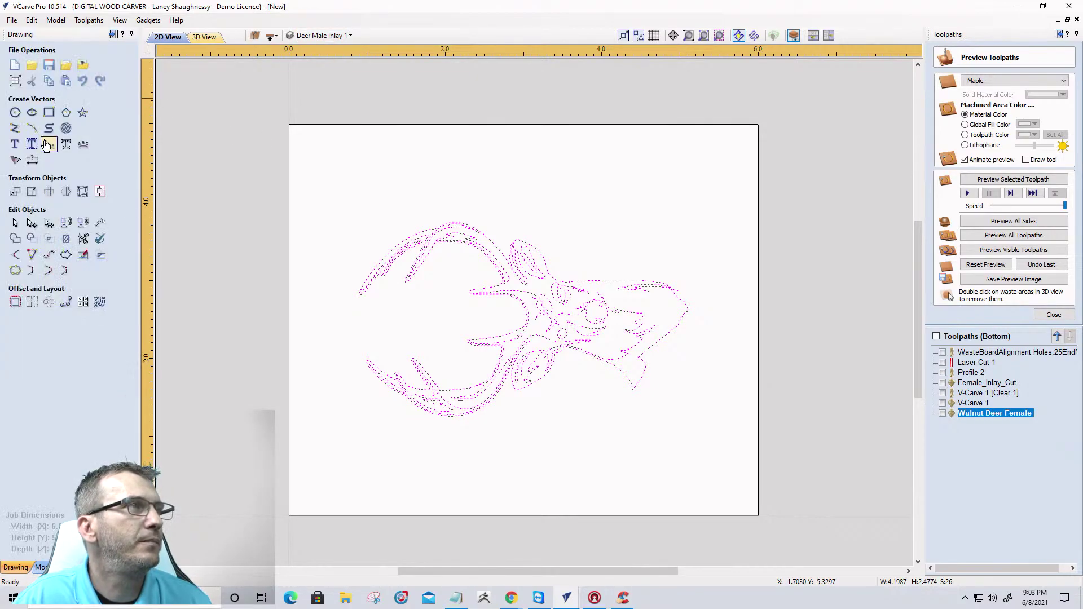
left_click(66, 192)
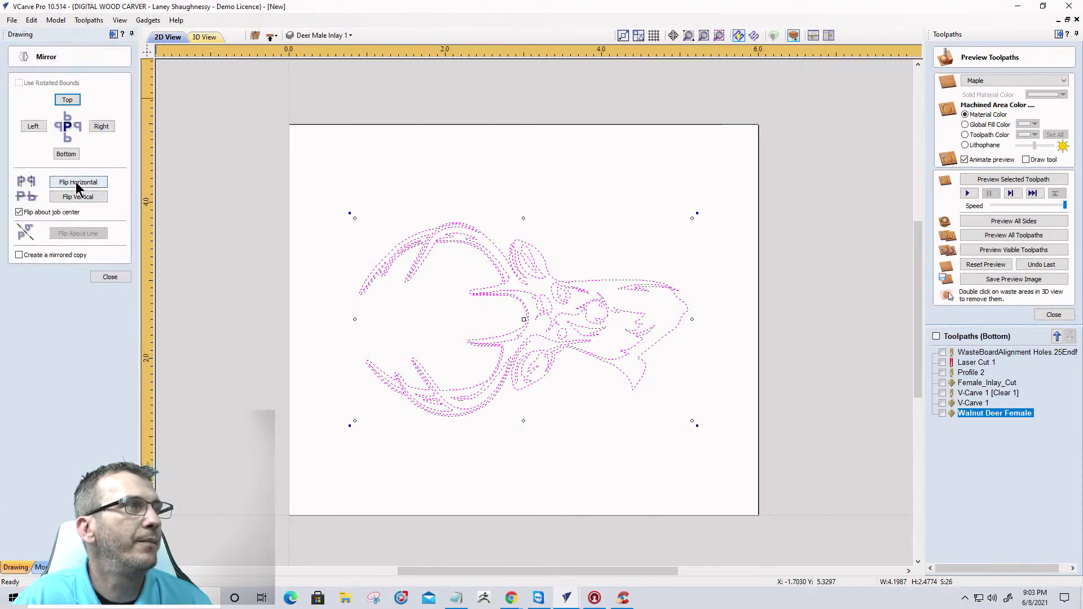
left_click(77, 182)
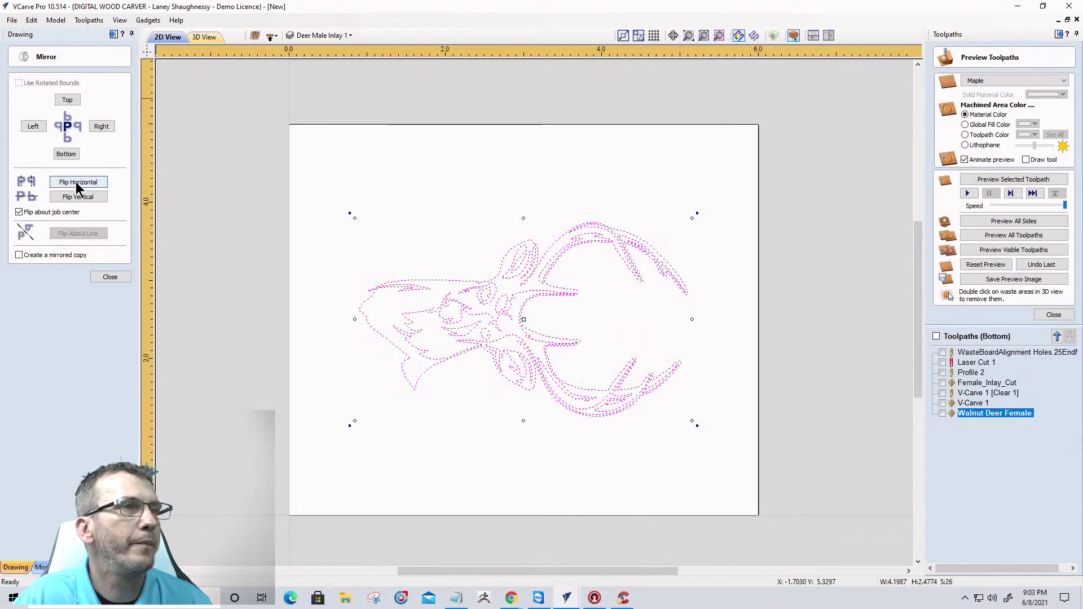
left_click(97, 276)
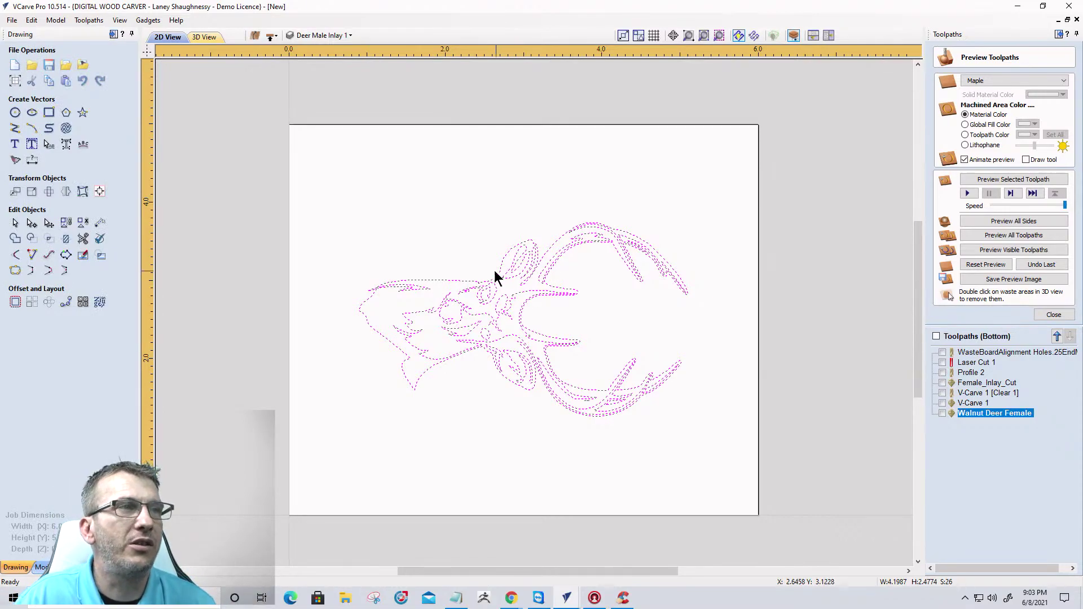
Delete all inner detail vectors on Deer Male Inlay 1, keeping only the flipped outer deer outline.
left_click(426, 282)
left_click(377, 268)
left_click(419, 287)
left_click_drag(322, 186, 834, 503)
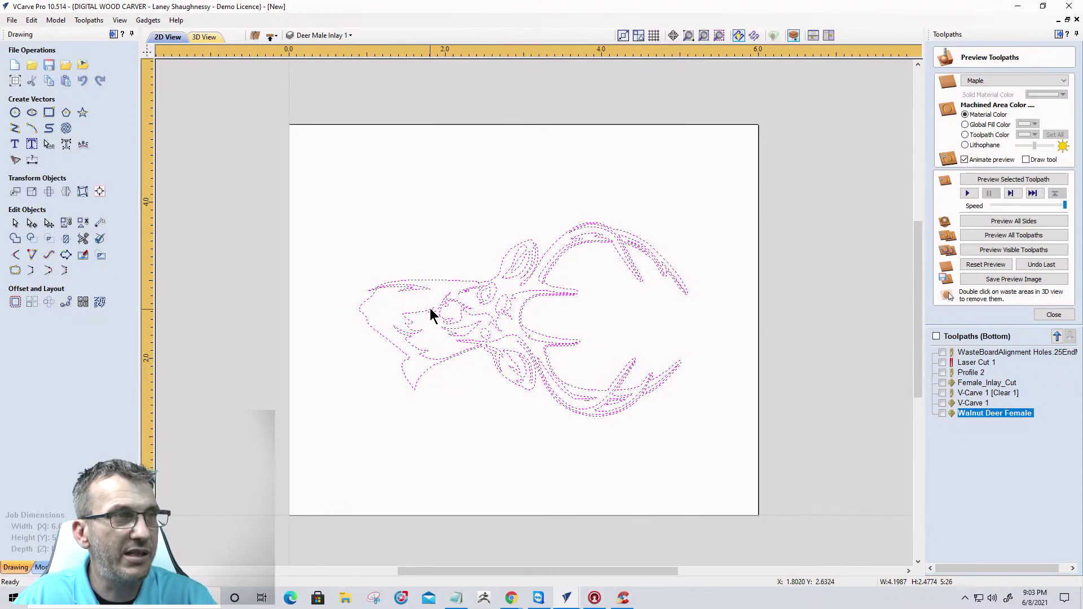
left_click(431, 279, "shift")
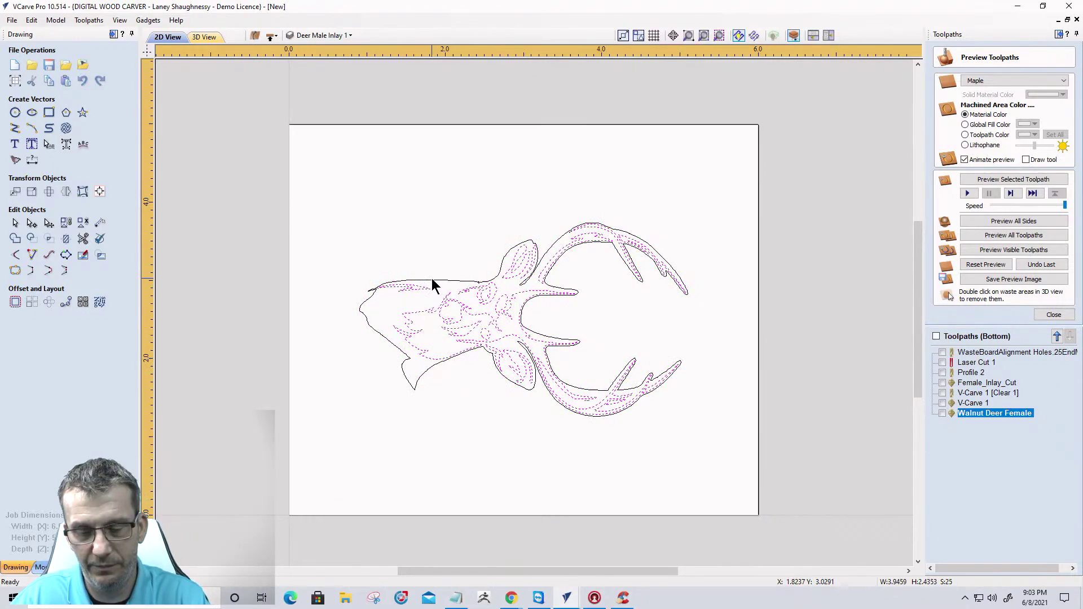
key("Delete")
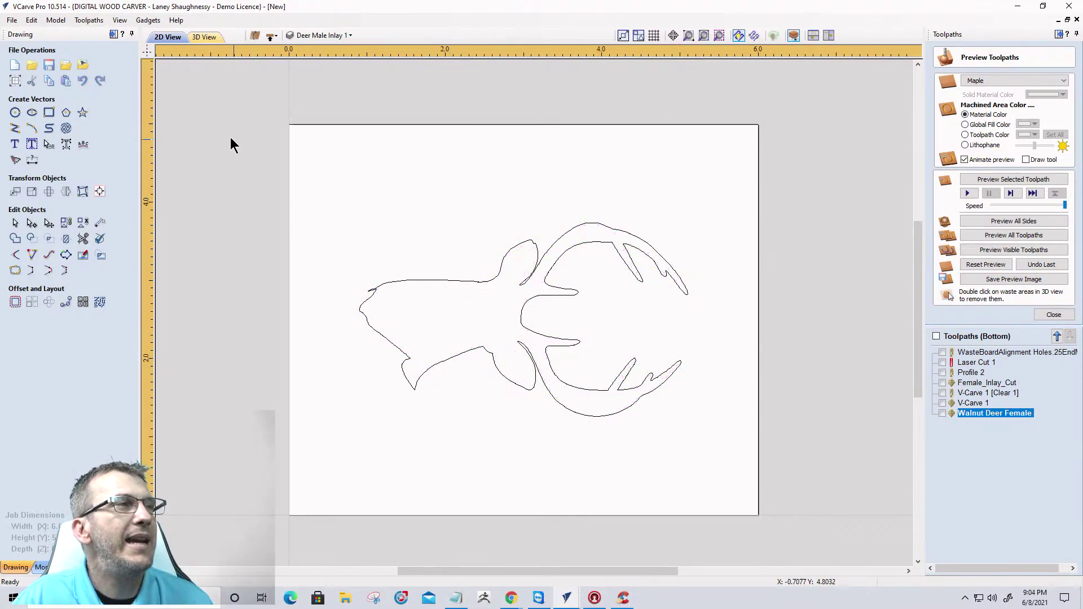
Draw a rectangle about 6.15 by 3.6 inches around the flipped deer outline and stretch it to about 6.34 inches wide.
left_click(48, 112)
left_click_drag(290, 170, 770, 451)
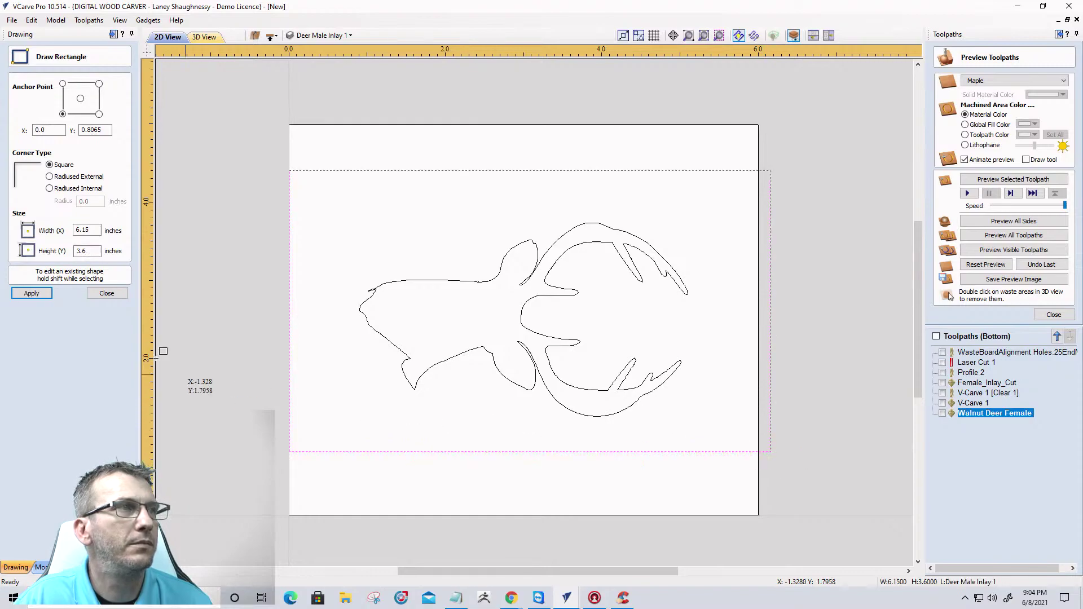
left_click(101, 293)
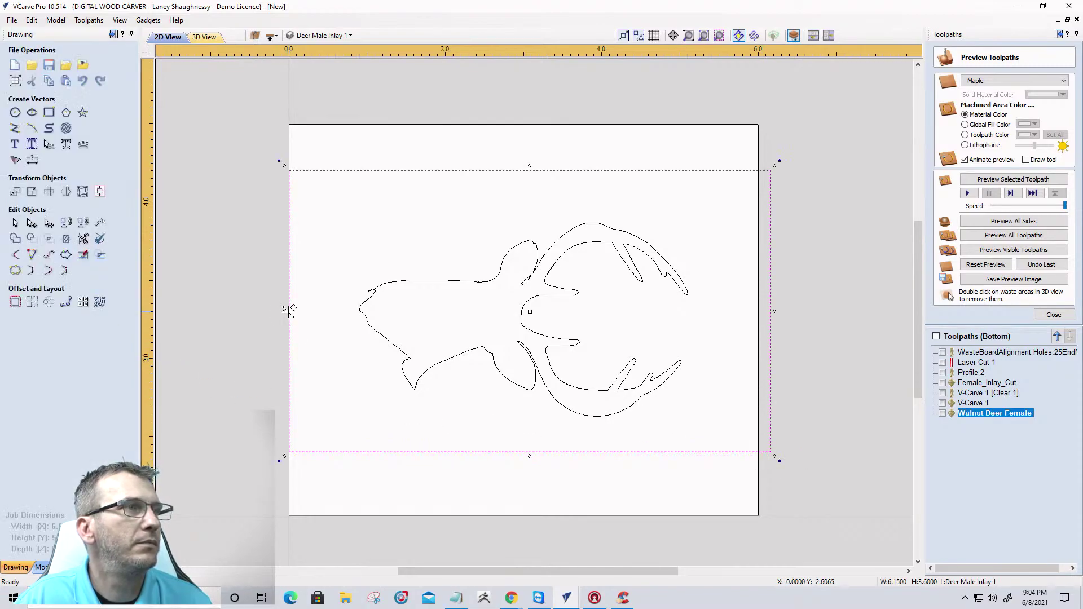
left_click_drag(289, 309, 275, 310)
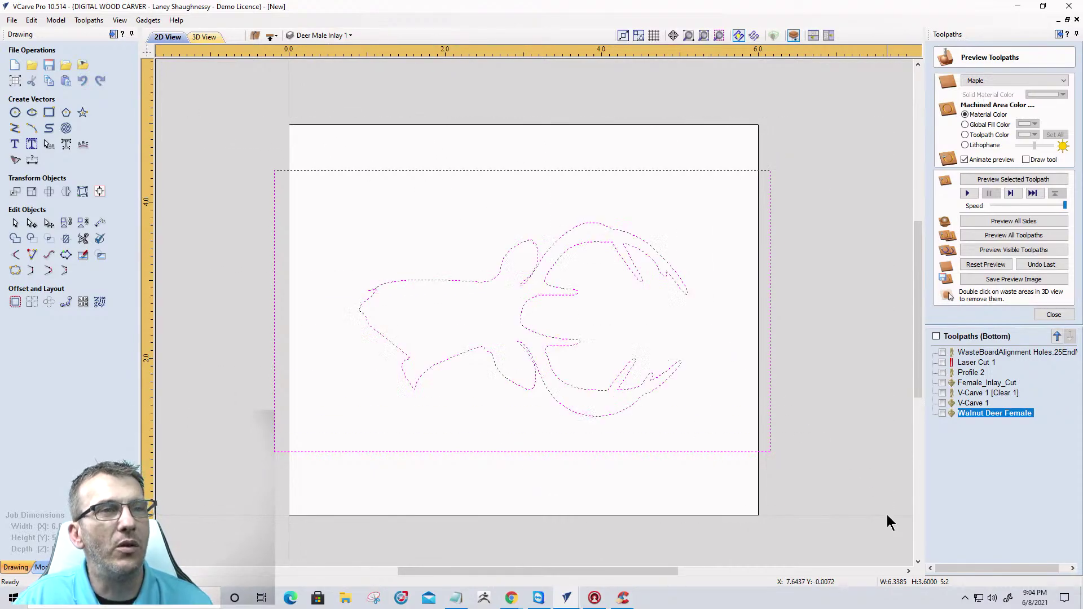
Calculate a V-carve toolpath for the flipped deer outline and rectangle with a 0.18 inch start depth and 0.02 inch flat depth.
left_click(1053, 315)
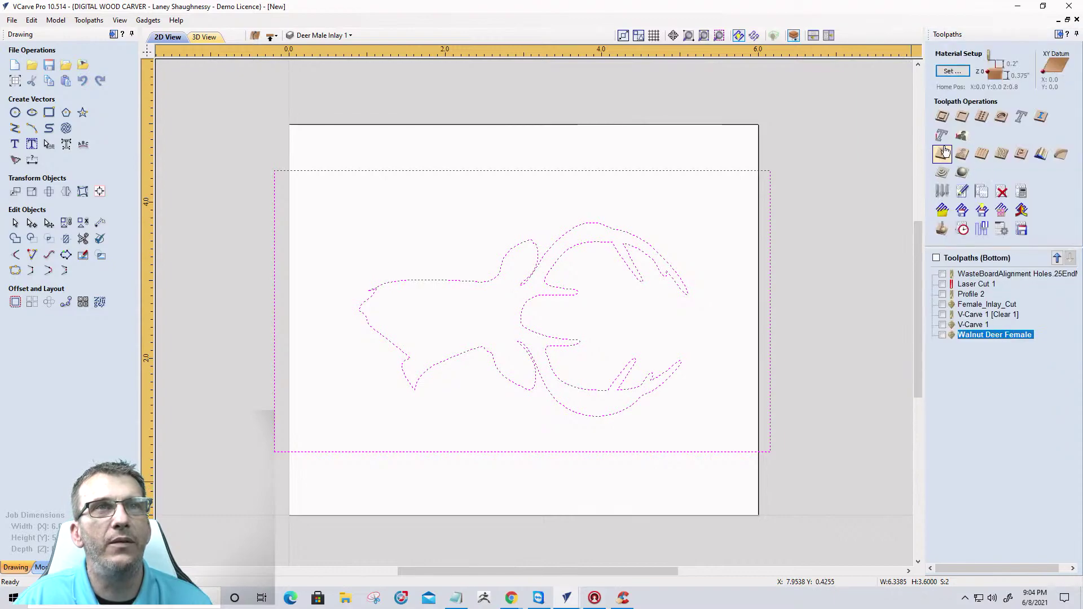
left_click(941, 154)
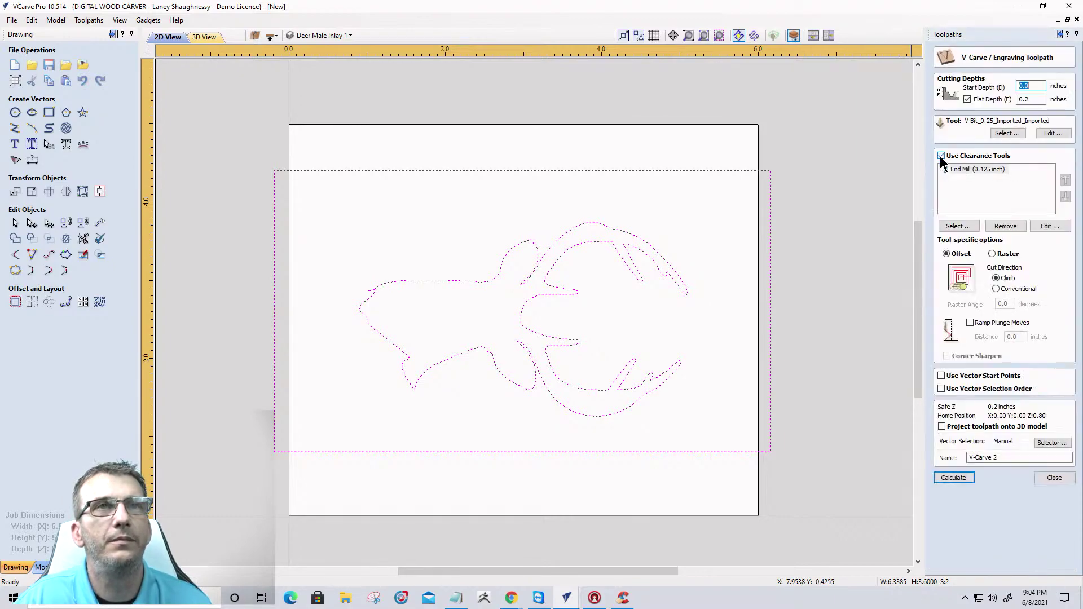
left_click(1027, 85)
left_click_drag(1032, 86, 991, 92)
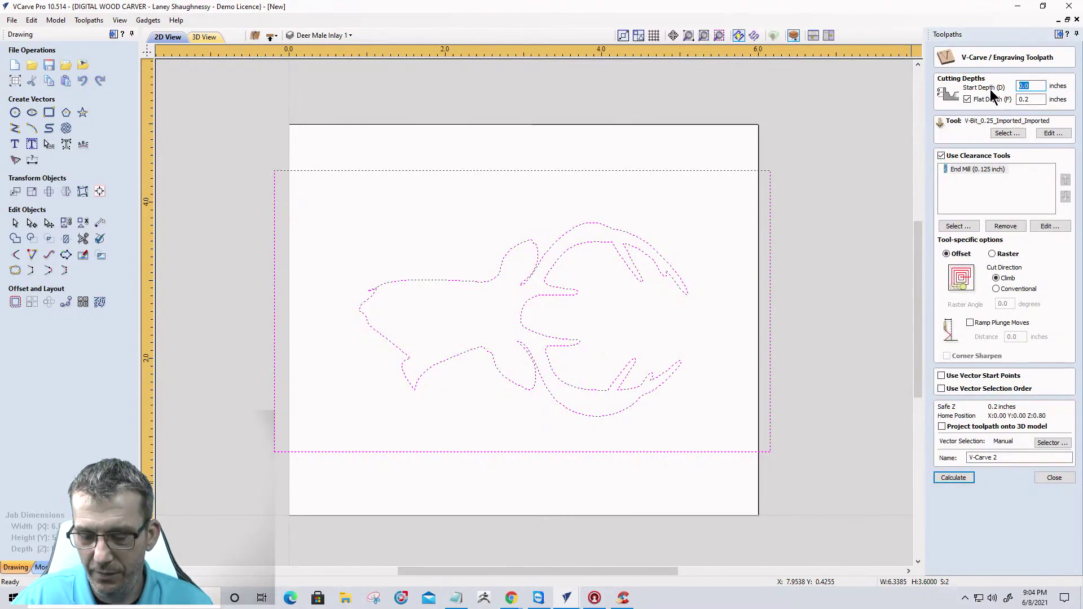
type(".")
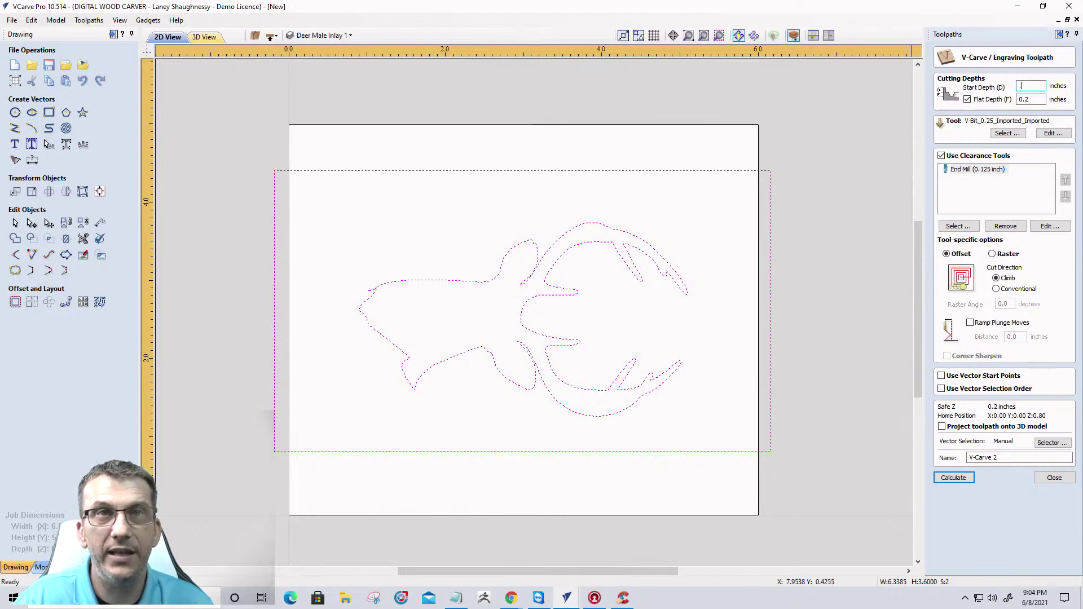
type("18")
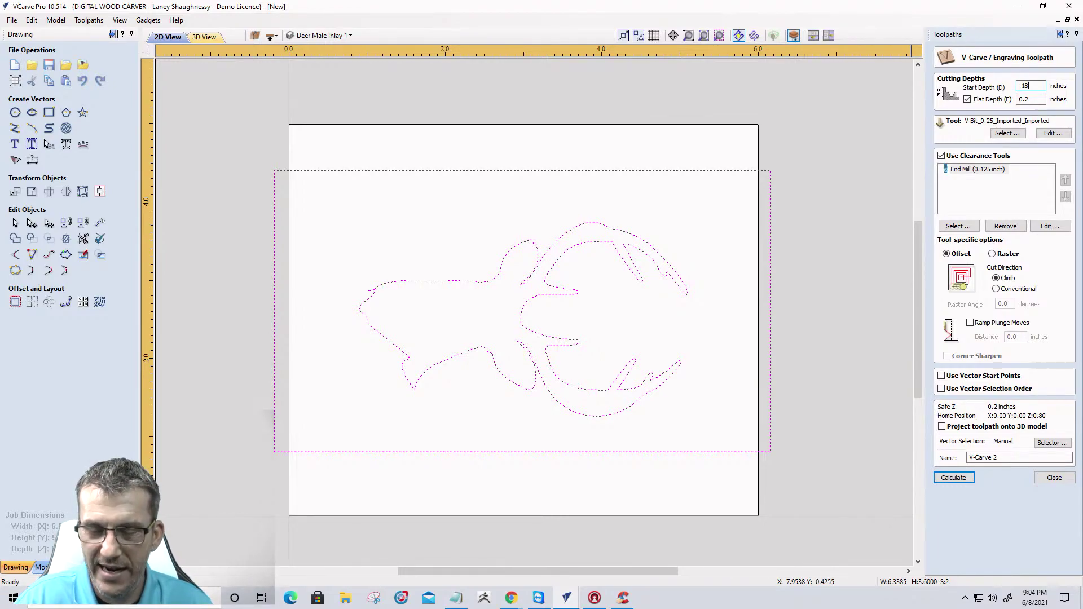
left_click(1027, 100)
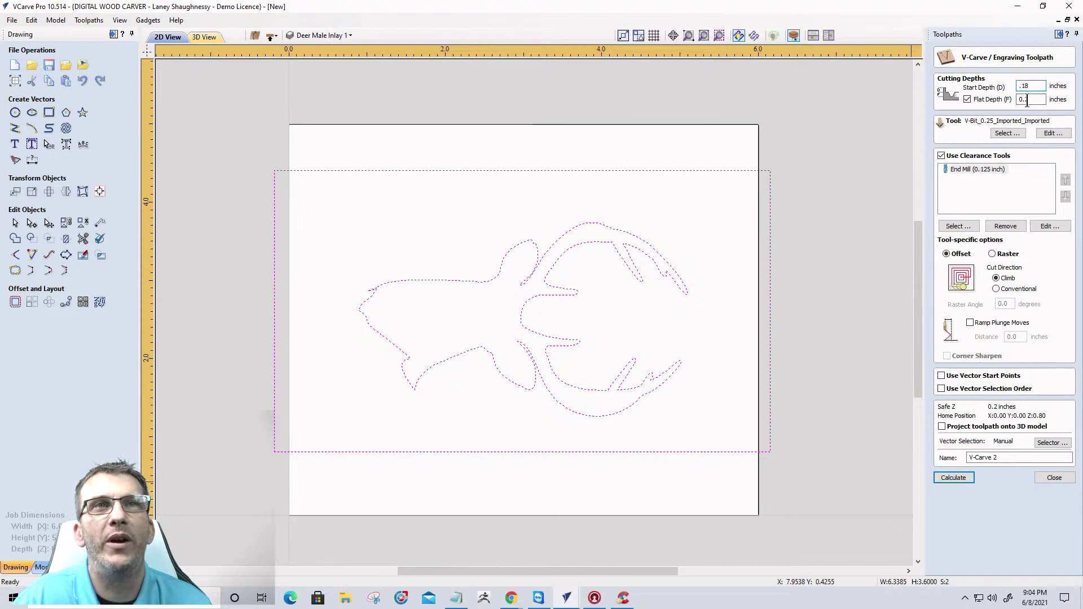
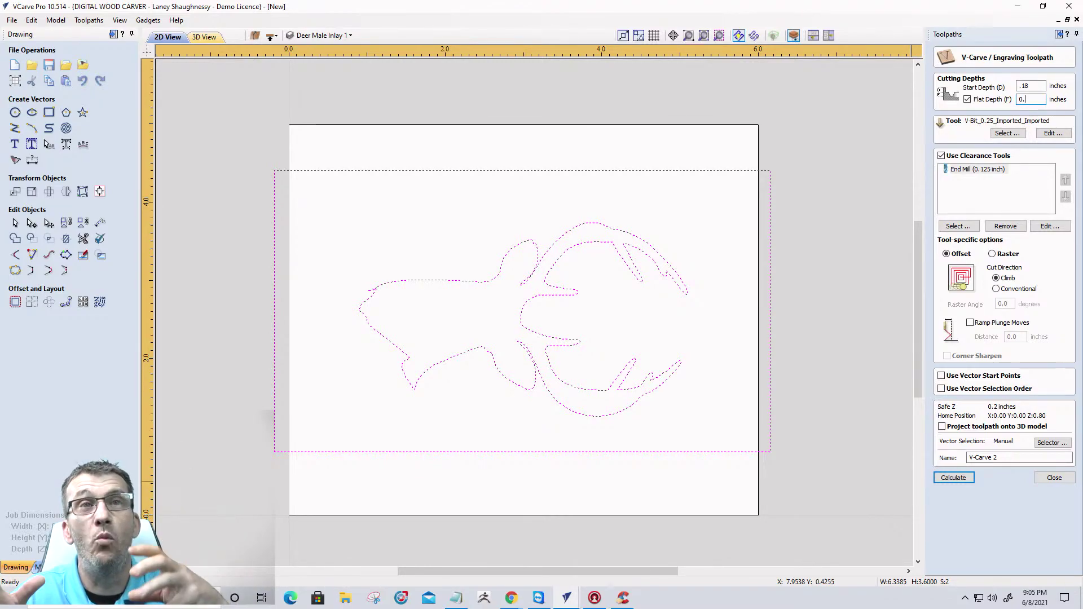
type("02")
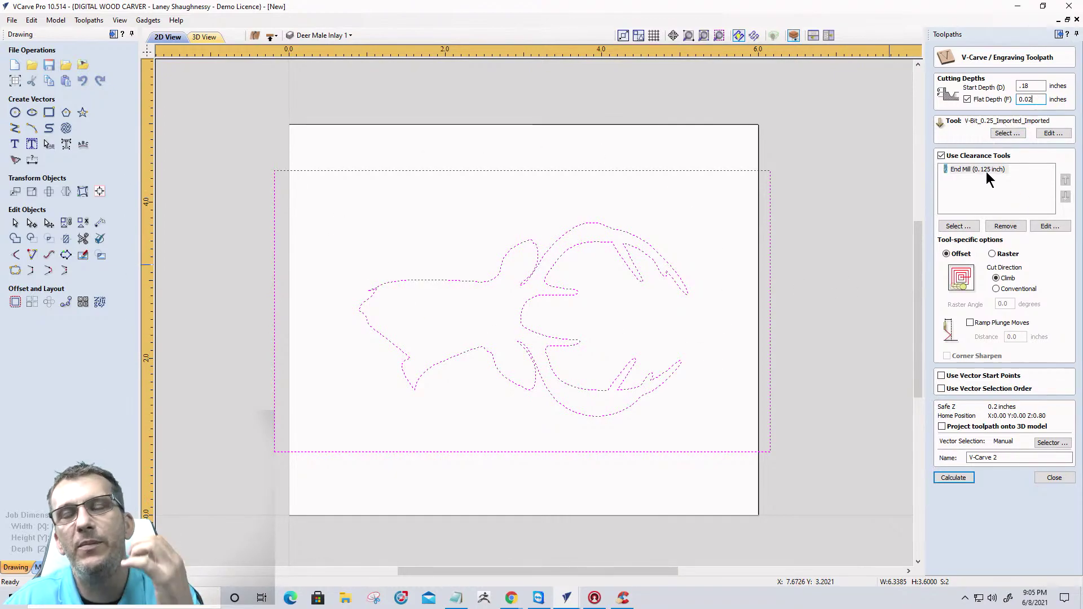
left_click(948, 478)
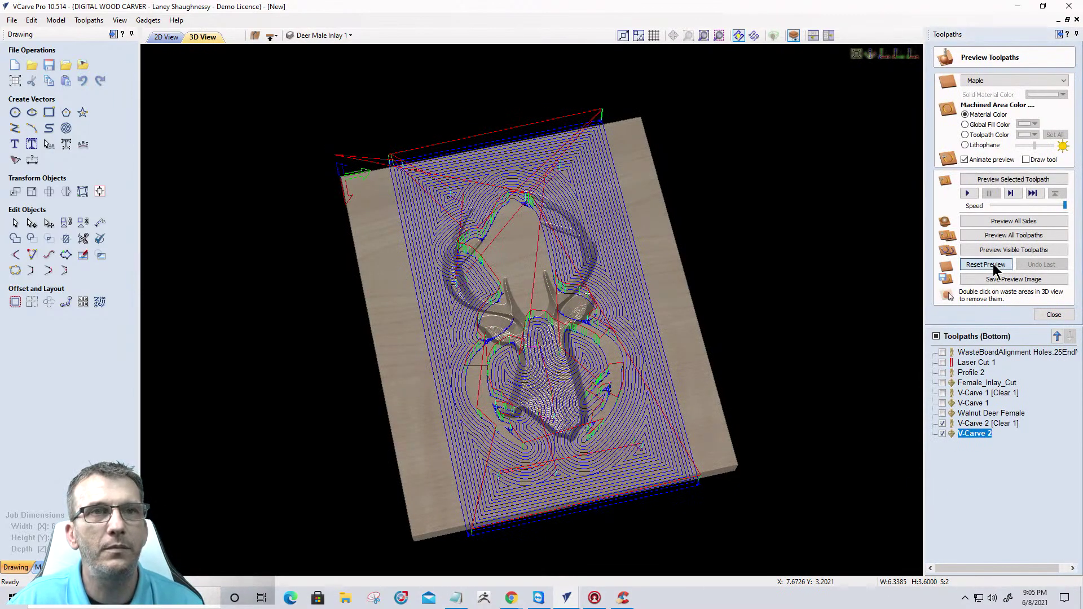
Reset the material preview, simulate the visible V-Carve 2 toolpaths from above, and inspect the carved male inlay at an angle.
left_click(993, 267)
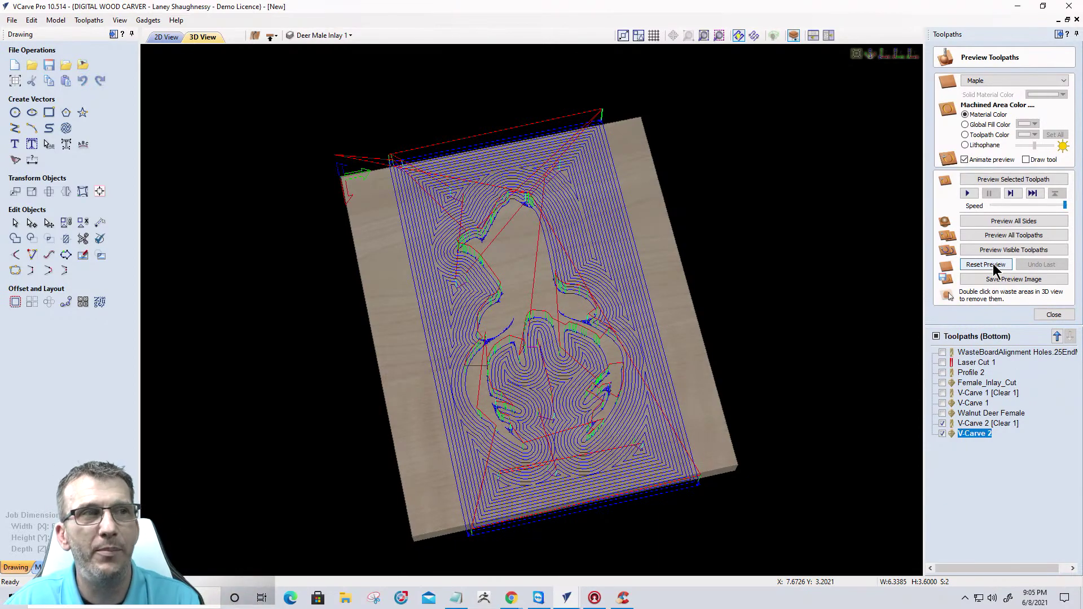
left_click(885, 54)
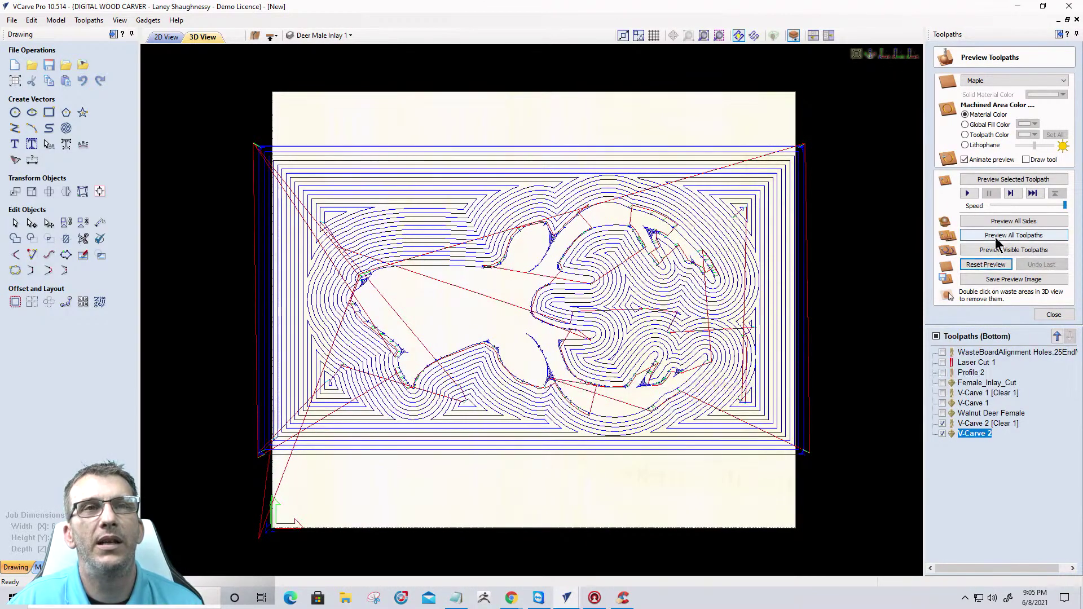
left_click(996, 251)
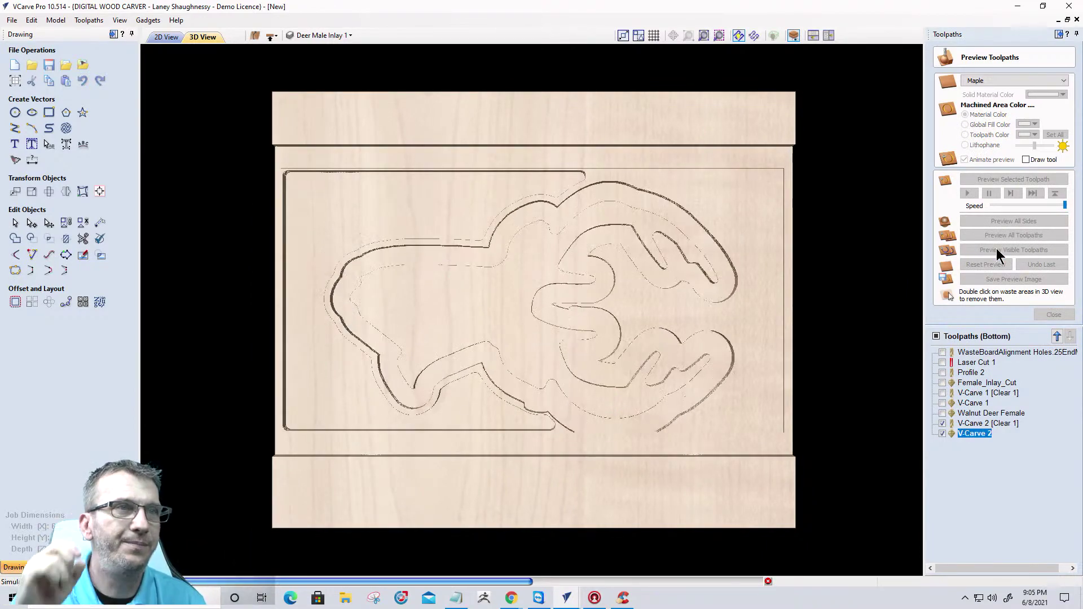
left_click(997, 250)
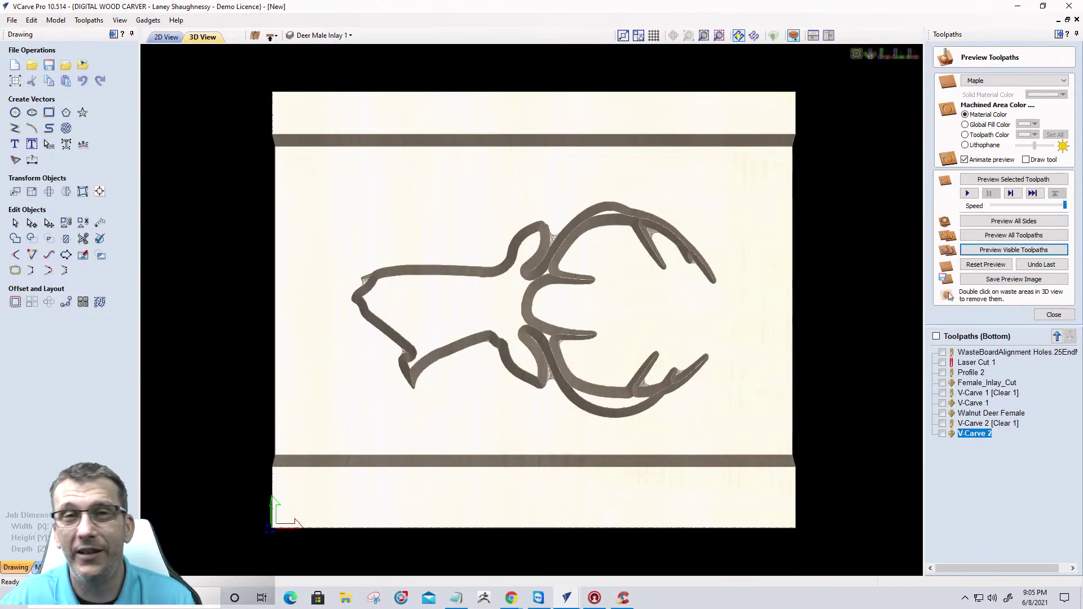
left_click_drag(574, 306, 642, 320)
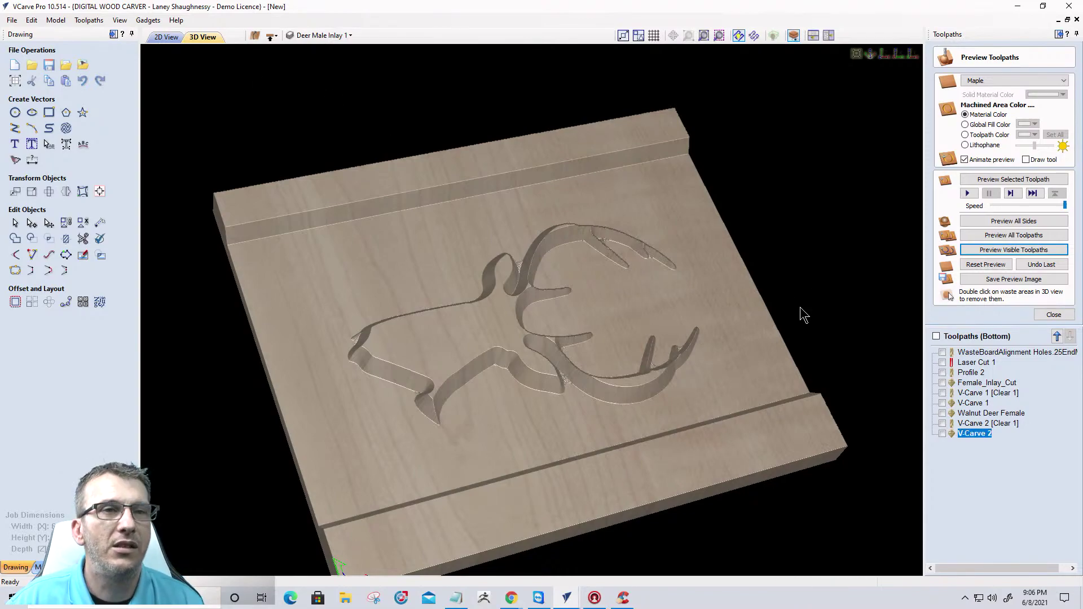
Return to the 2D view, hide Deer Male Inlay 1, and show Deer Female inlay 2 as the active layer.
left_click(1045, 315)
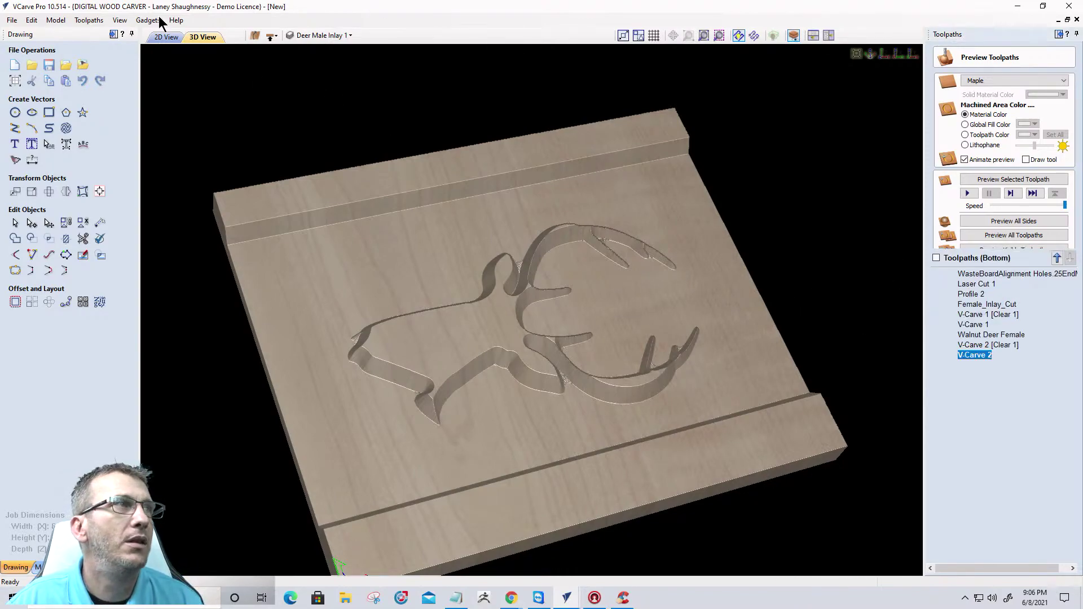
left_click(164, 36)
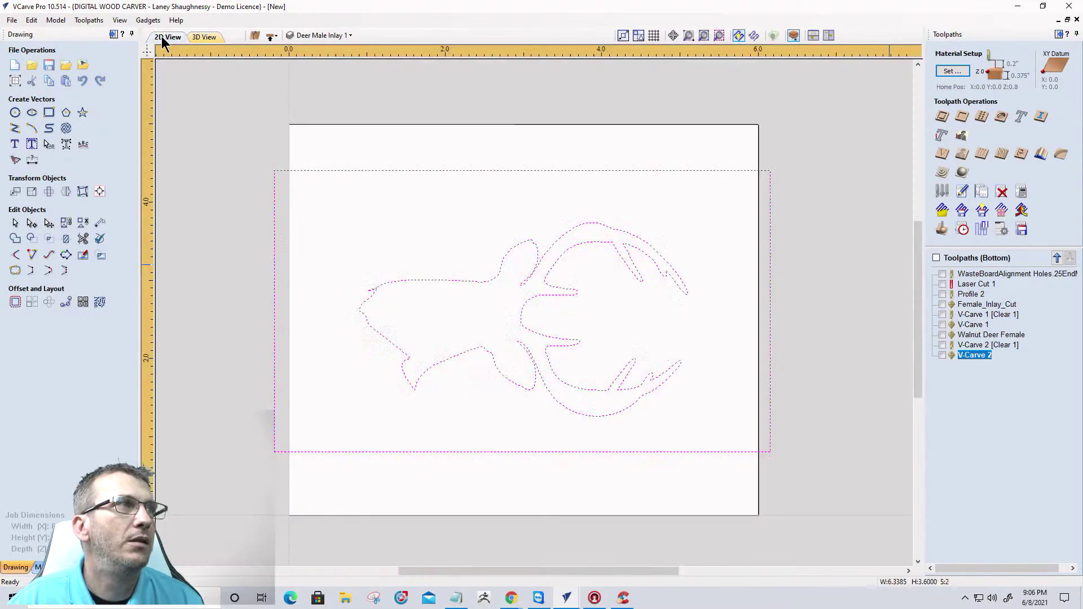
left_click(272, 39)
left_click(273, 38)
left_click(319, 35)
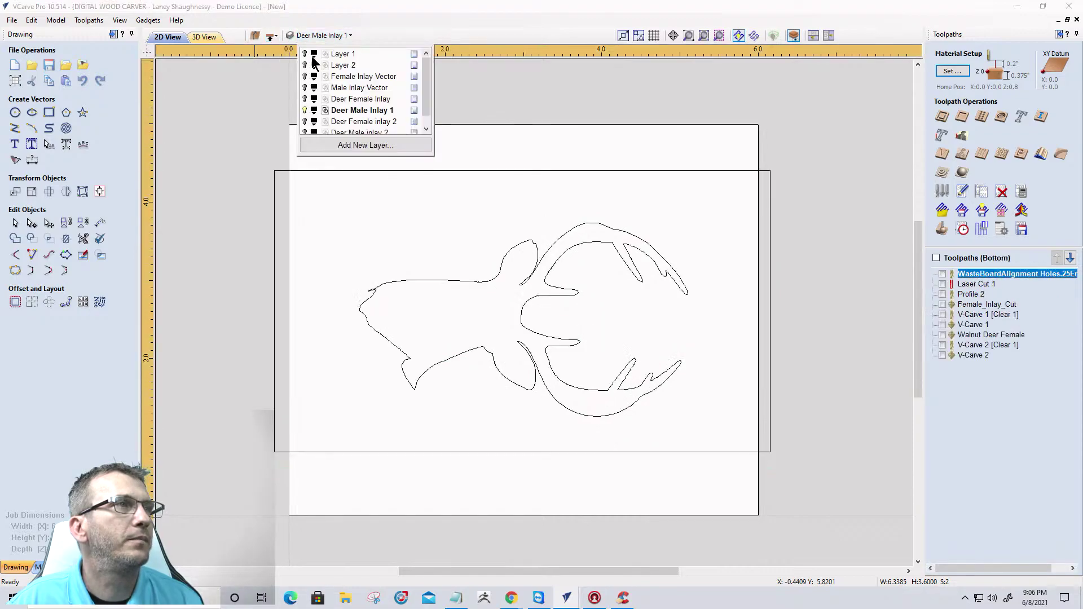
left_click(304, 110)
left_click(306, 121)
left_click(351, 121)
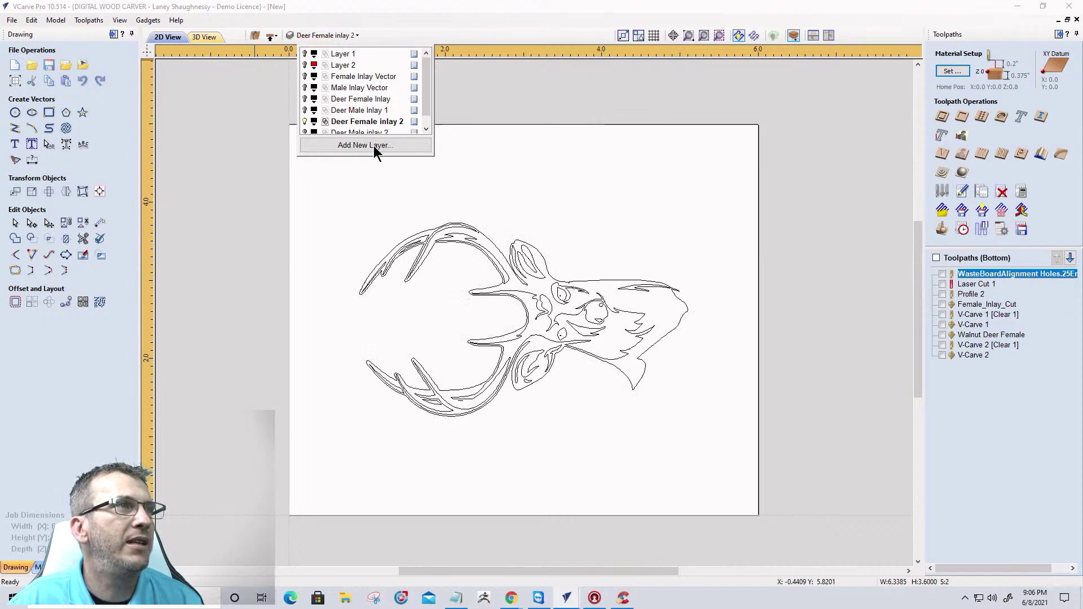
Select all deer vectors on Deer Female inlay 2 except the outer outline.
scroll(537, 293, "up", 3)
scroll(563, 320, "down", 2)
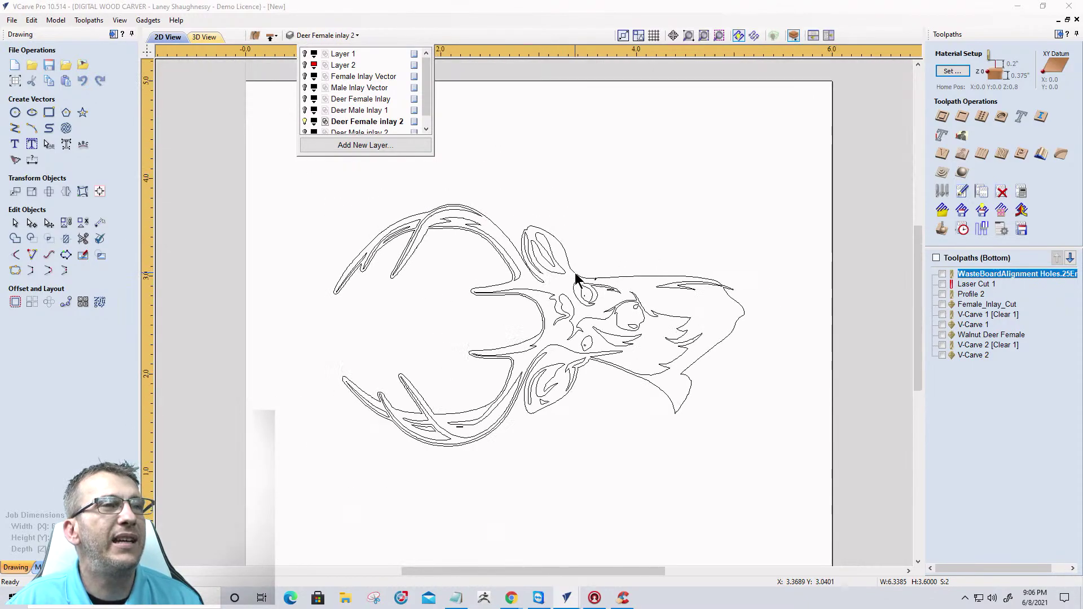
left_click(683, 291)
left_click(682, 287)
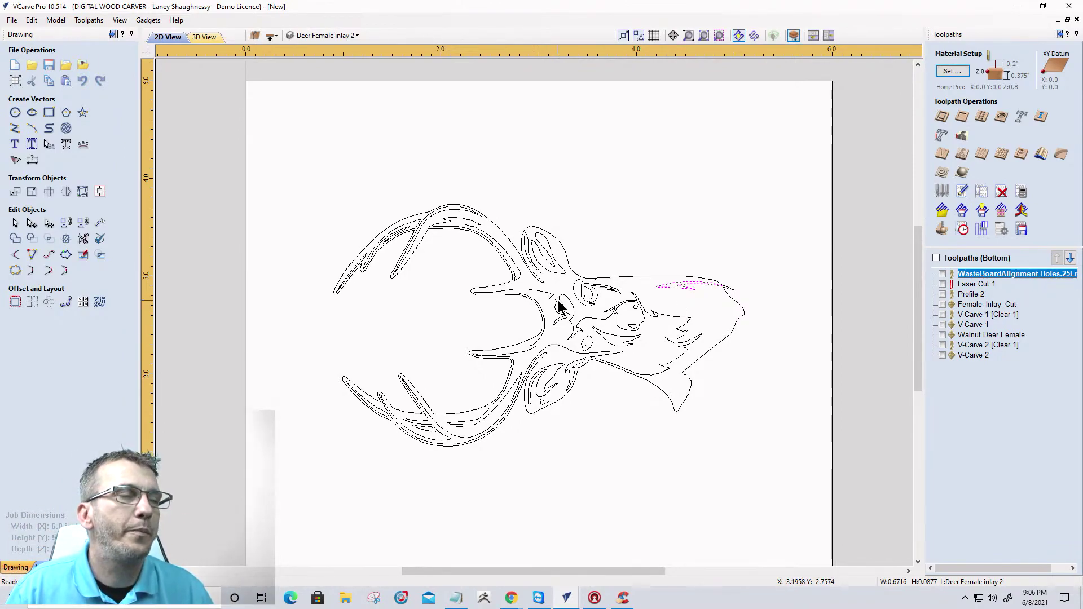
scroll(575, 311, "up", 3)
scroll(575, 310, "up", 2)
scroll(622, 283, "down", 4)
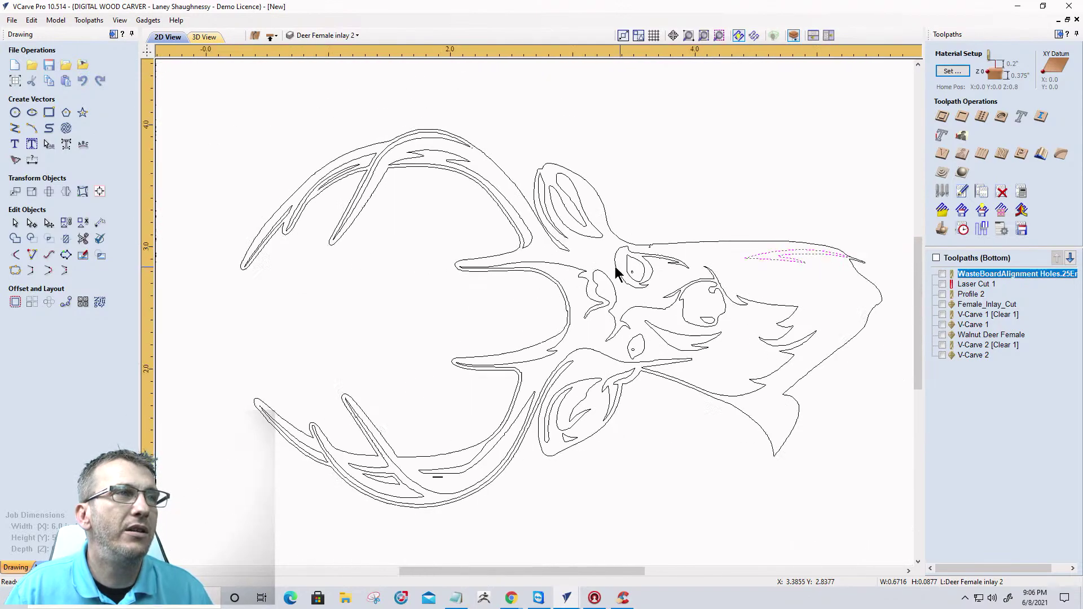
left_click_drag(248, 134, 867, 479)
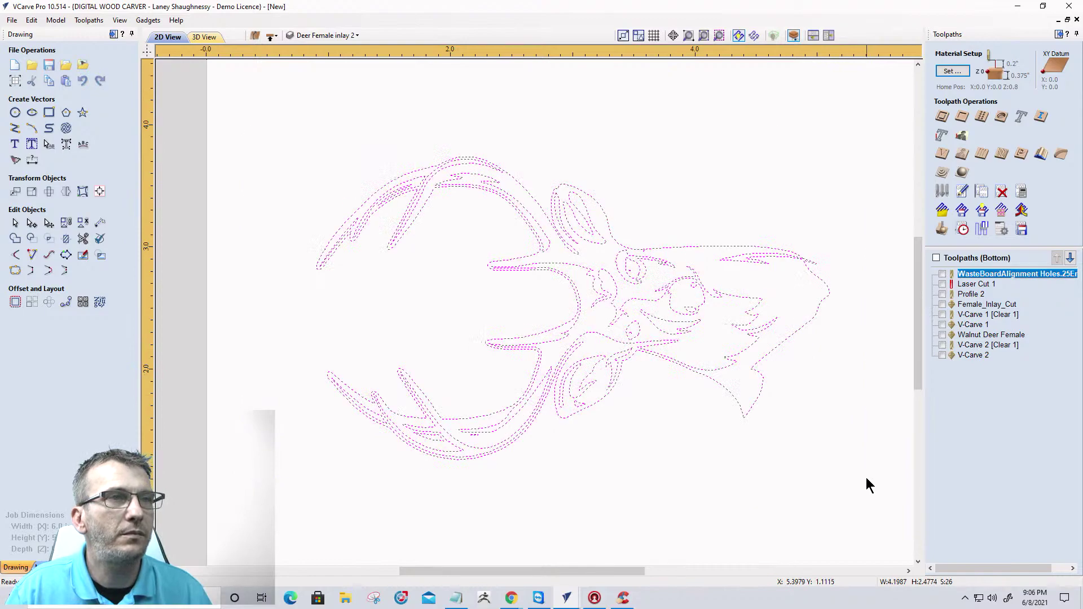
left_click(778, 344, "shift")
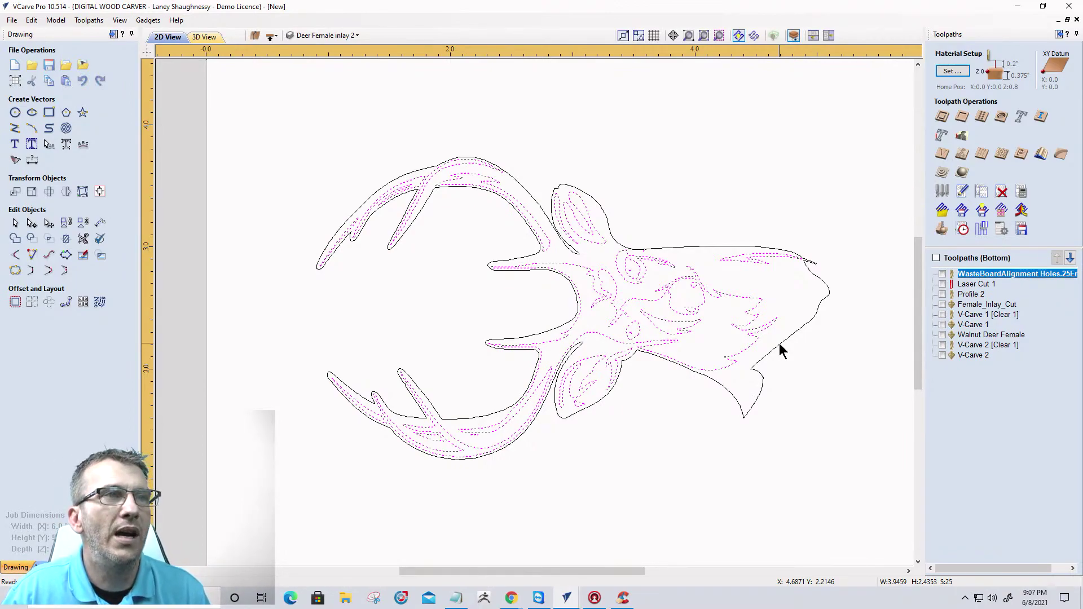
Clear the selection and delete the tiny stray rectangle inside the lower antler on Deer Female inlay 2.
scroll(628, 261, "up", 5)
scroll(634, 289, "down", 2)
scroll(629, 350, "down", 2)
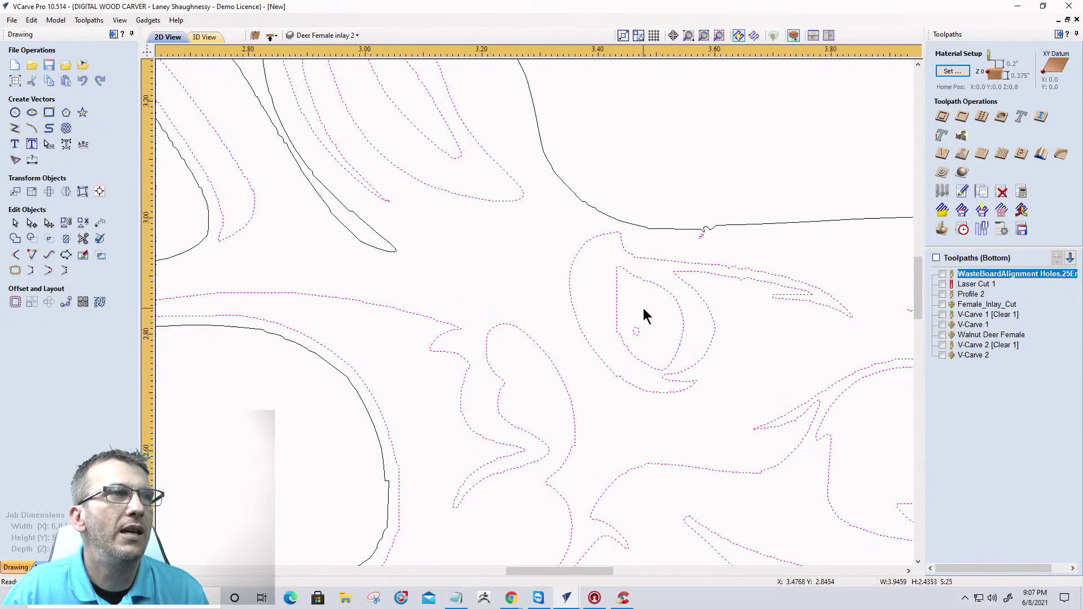
scroll(646, 312, "down", 4)
scroll(515, 460, "up", 3)
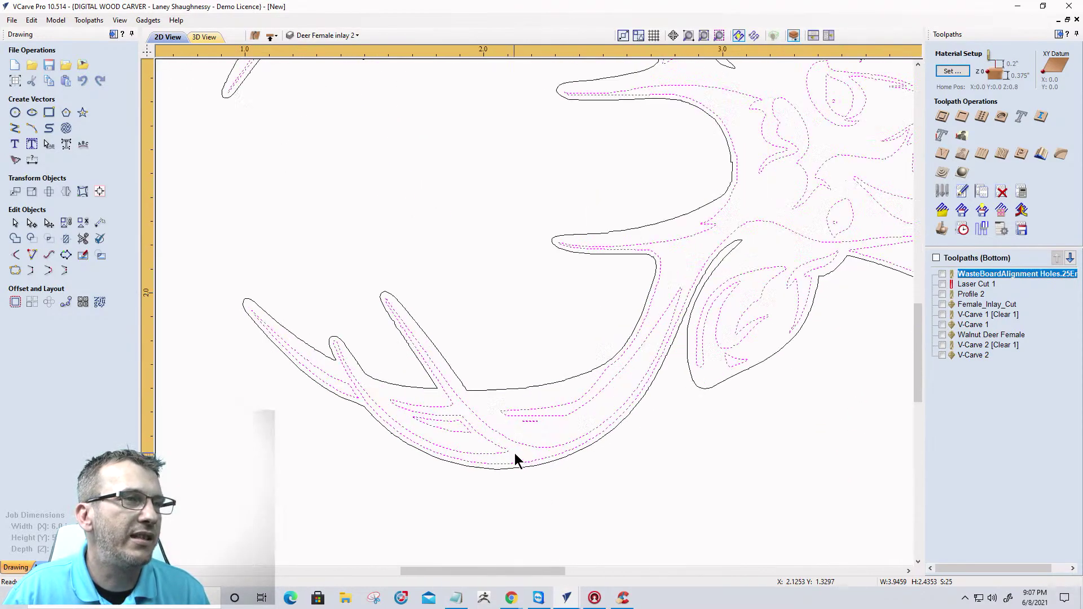
scroll(514, 460, "up", 3)
left_click(537, 412)
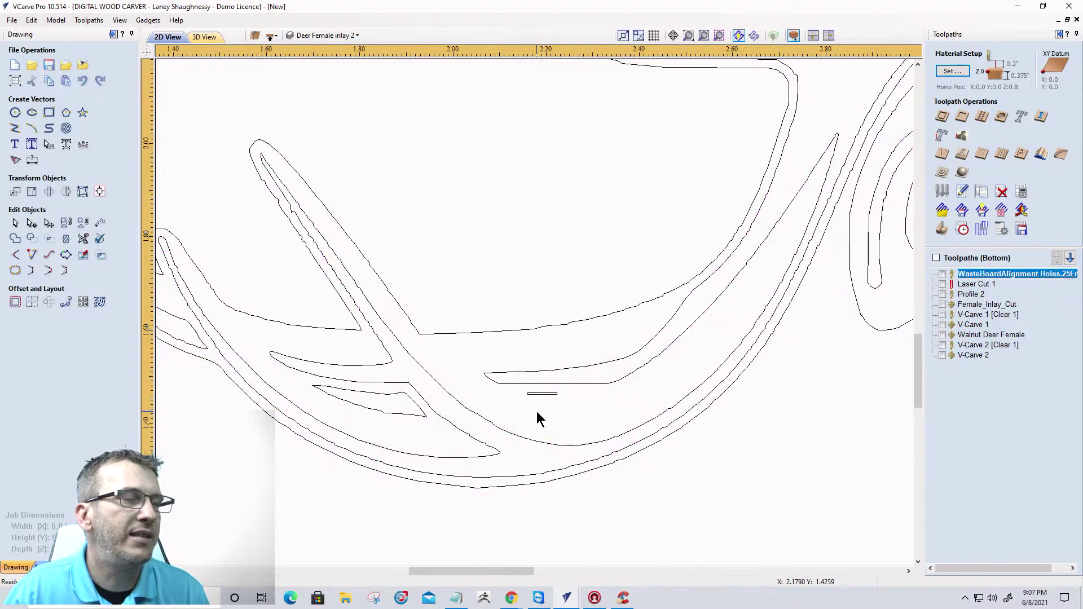
left_click_drag(513, 387, 568, 401)
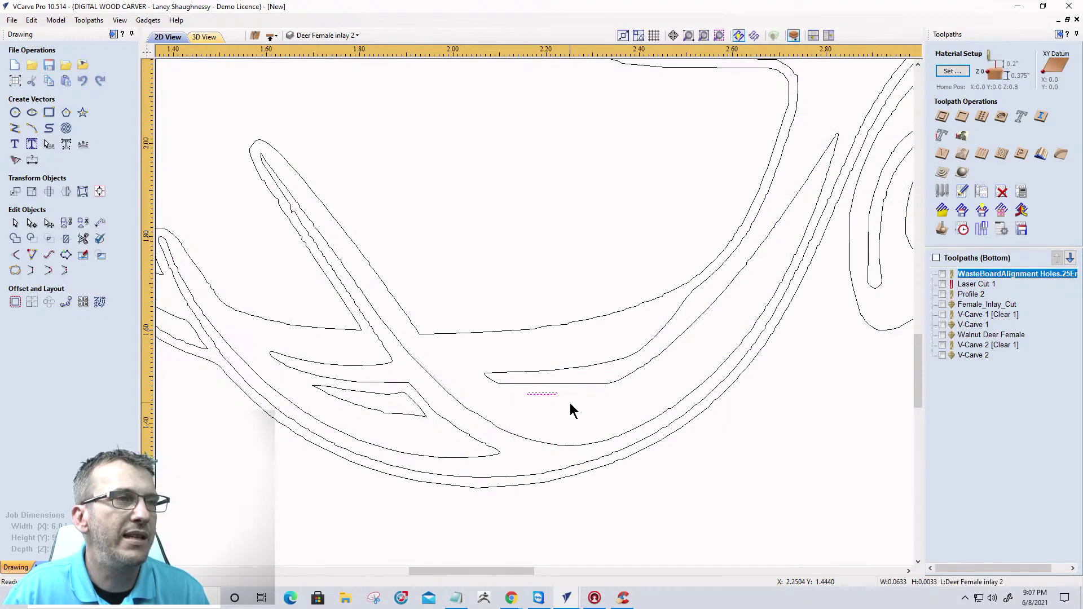
Delete the tiny stray vectors beside the outline above the eye and inside the upper antler.
scroll(572, 393, "down", 6)
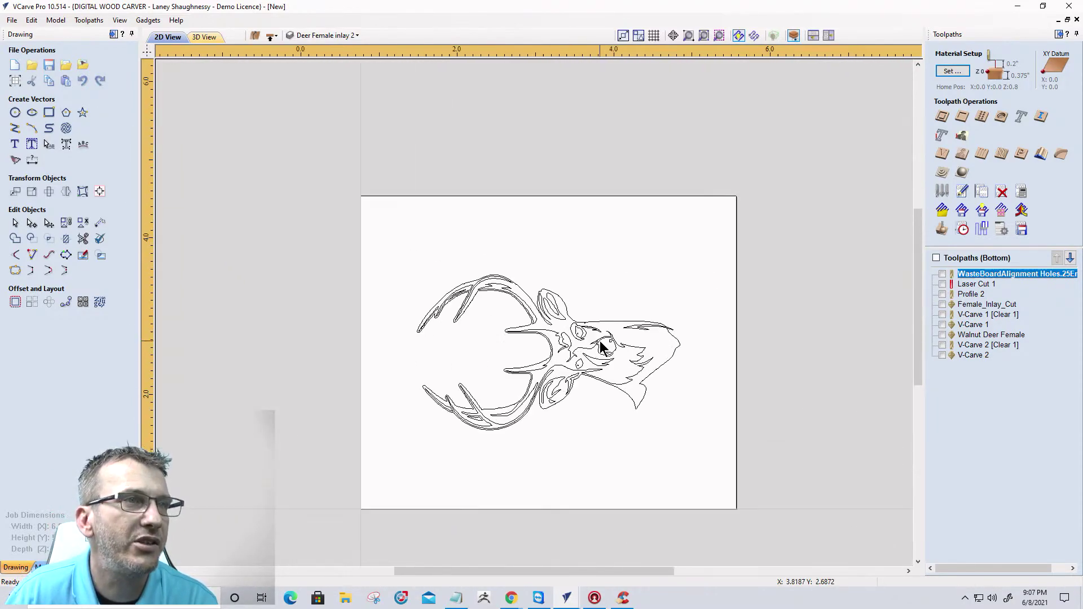
scroll(556, 288, "up", 5)
scroll(556, 288, "up", 4)
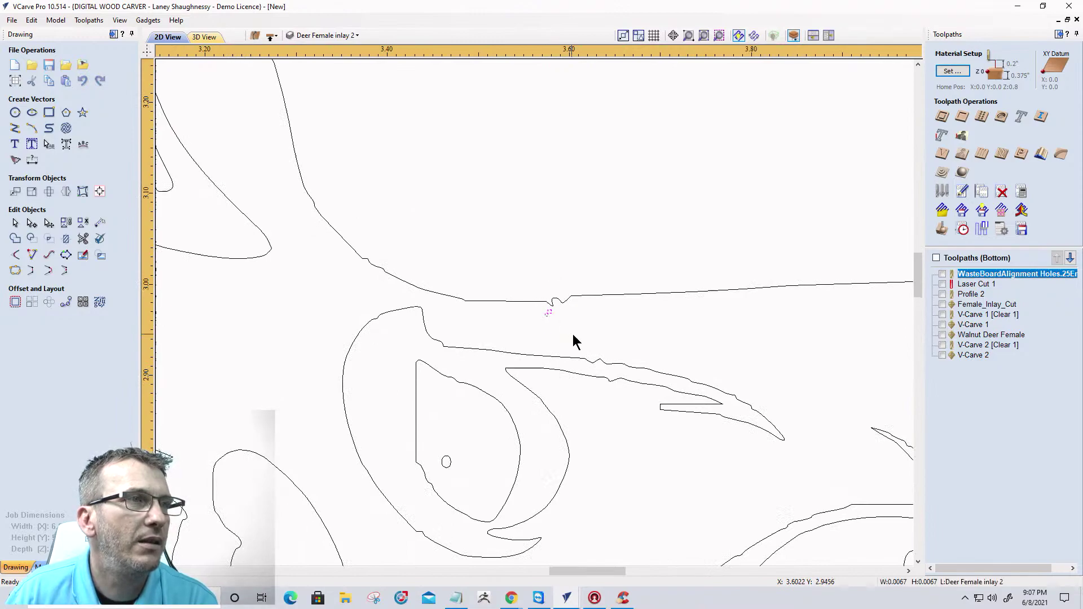
scroll(685, 299, "down", 5)
scroll(685, 299, "down", 5)
scroll(624, 307, "up", 6)
scroll(595, 282, "down", 1)
scroll(503, 242, "down", 1)
scroll(493, 235, "up", 5)
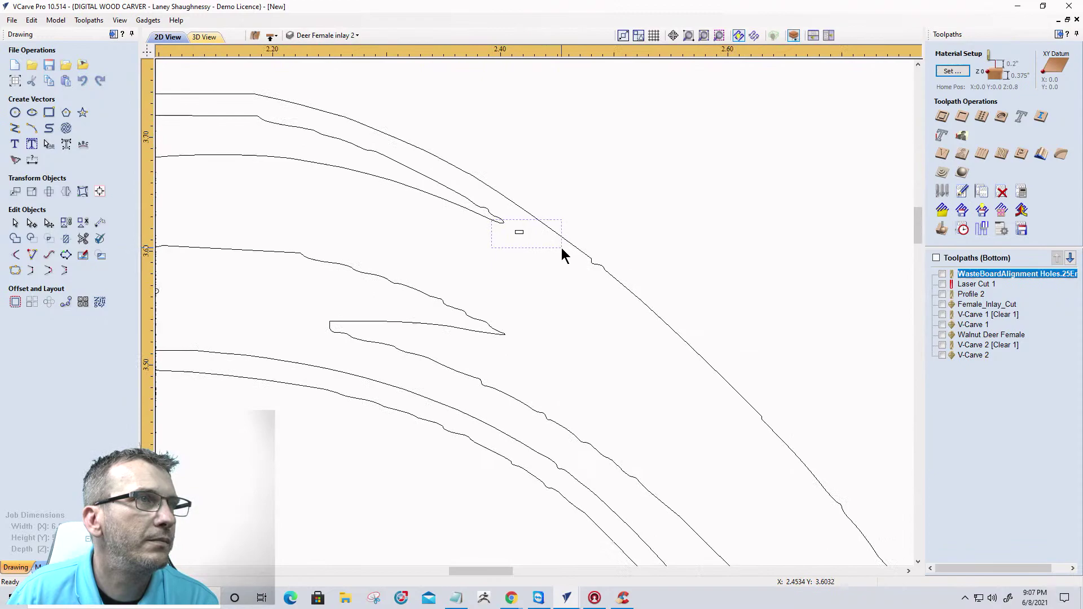
Examine the antlers, ears and face on Deer Female inlay 2 for remaining stray vectors.
scroll(562, 254, "down", 6)
scroll(574, 322, "up", 4)
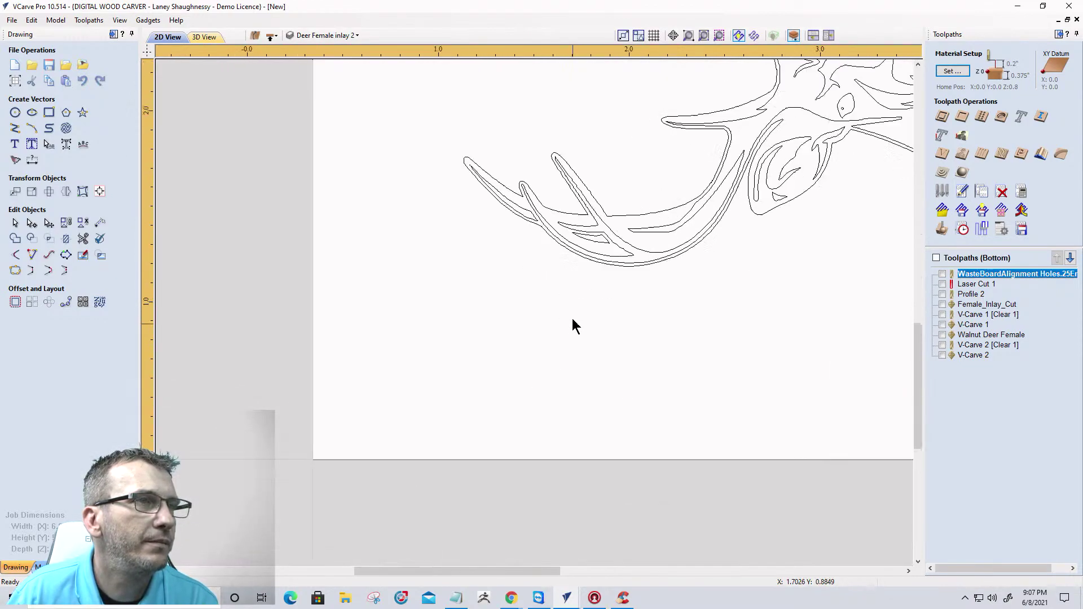
scroll(577, 224, "down", 4)
scroll(552, 116, "up", 3)
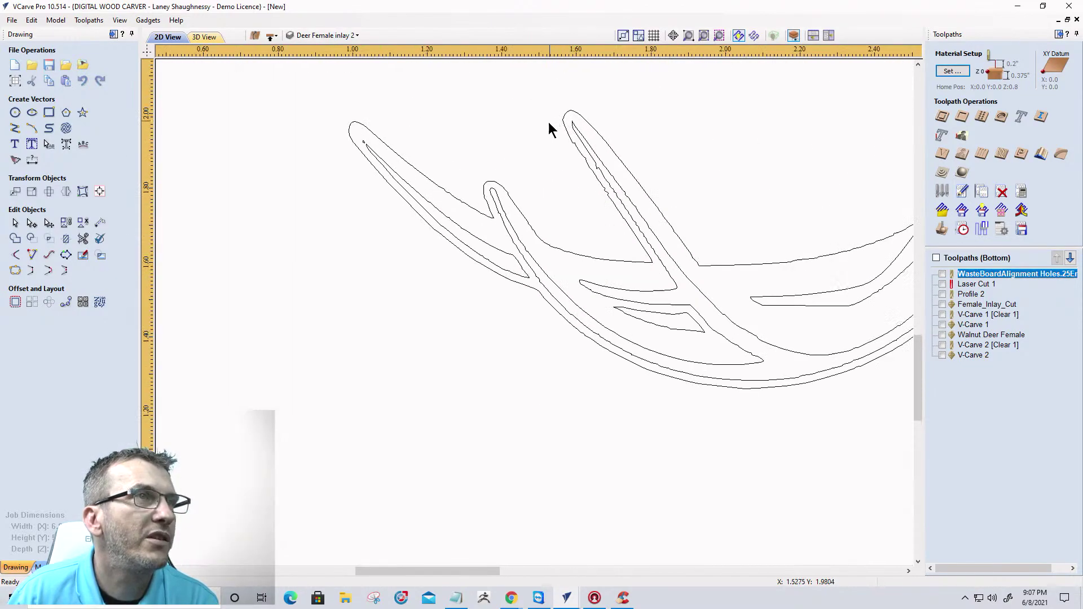
scroll(414, 180, "down", 1)
scroll(414, 179, "down", 1)
scroll(733, 137, "down", 5)
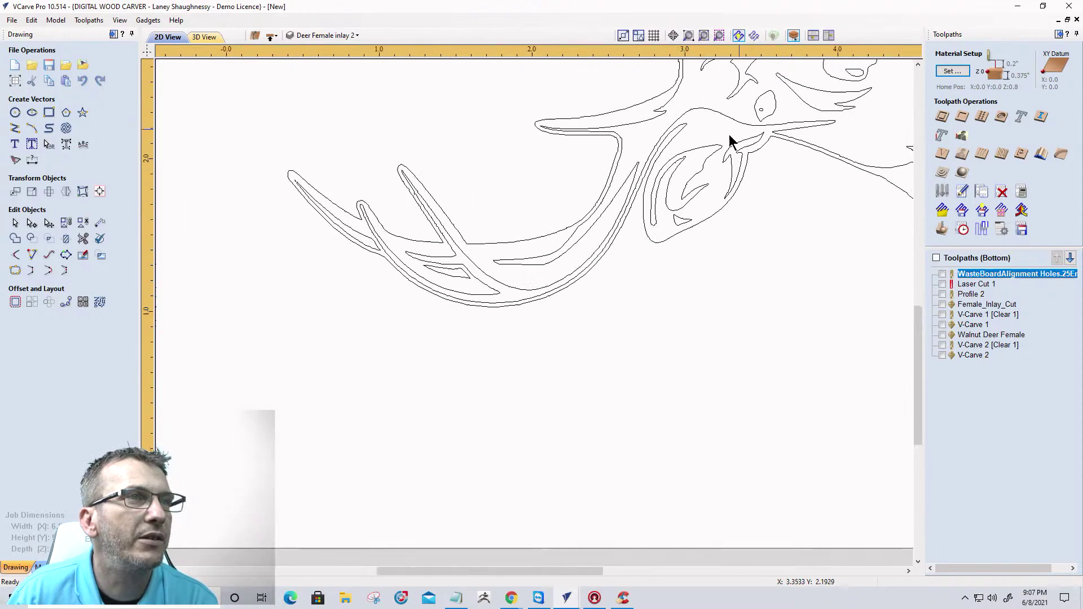
scroll(716, 68, "up", 3)
scroll(722, 57, "down", 2)
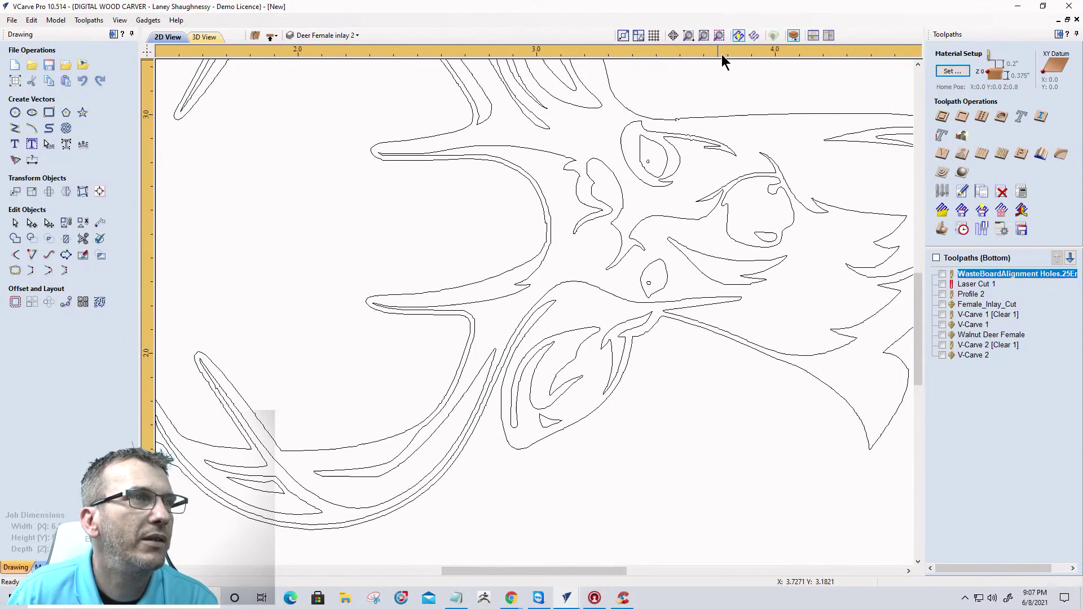
scroll(588, 205, "down", 3)
scroll(587, 163, "up", 4)
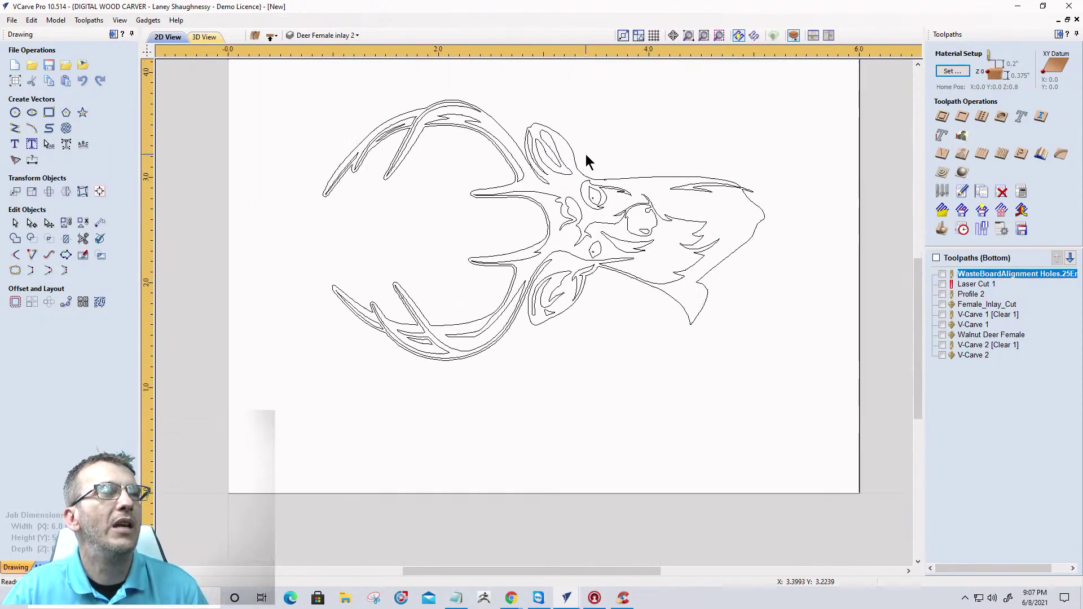
Select all deer vectors except the outer outline and set up a V-carve with 0.0 start depth, 0.2 inch flat depth and no clearance tools.
left_click_drag(171, 97, 732, 410)
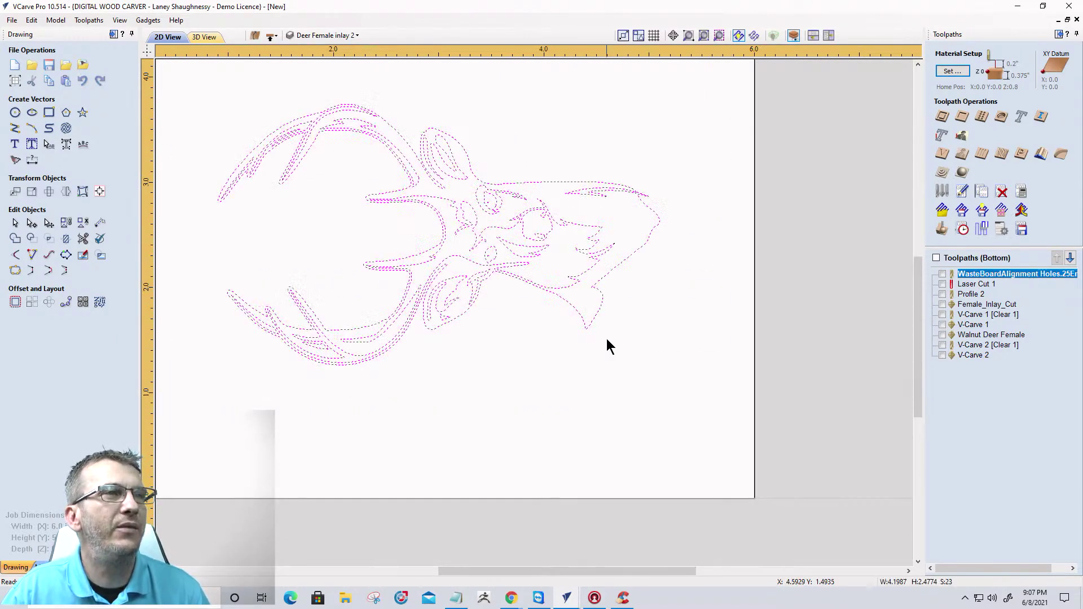
left_click(604, 300, "shift")
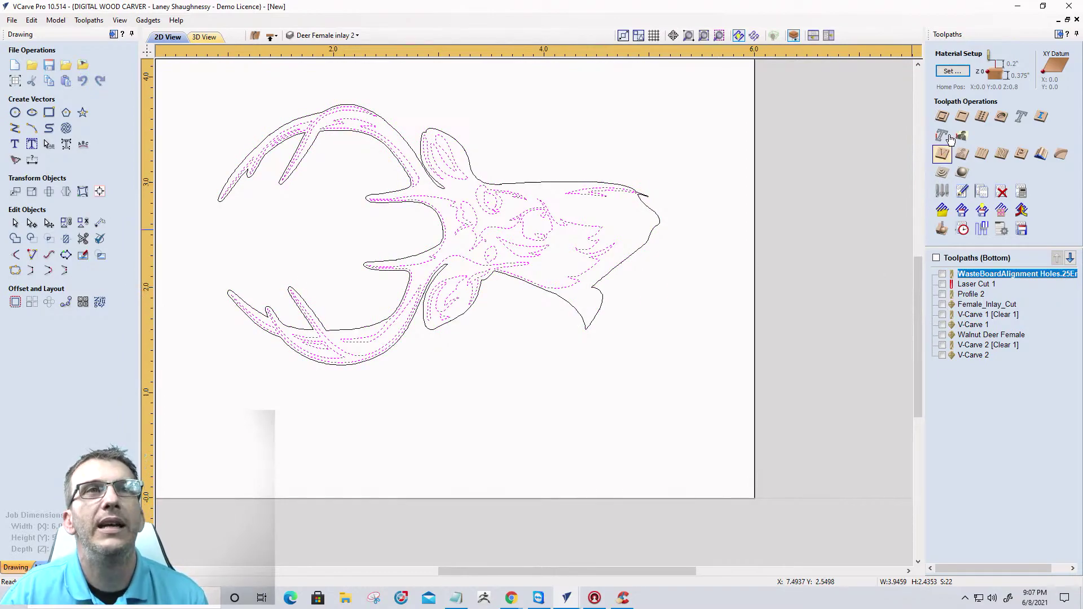
left_click(942, 158)
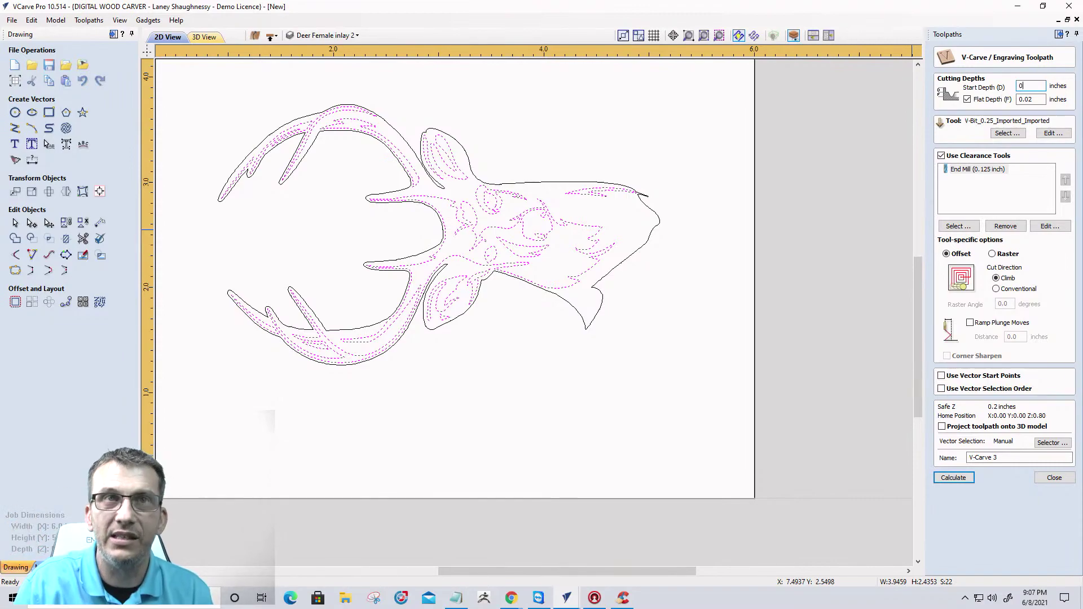
left_click_drag(1032, 103, 1020, 103)
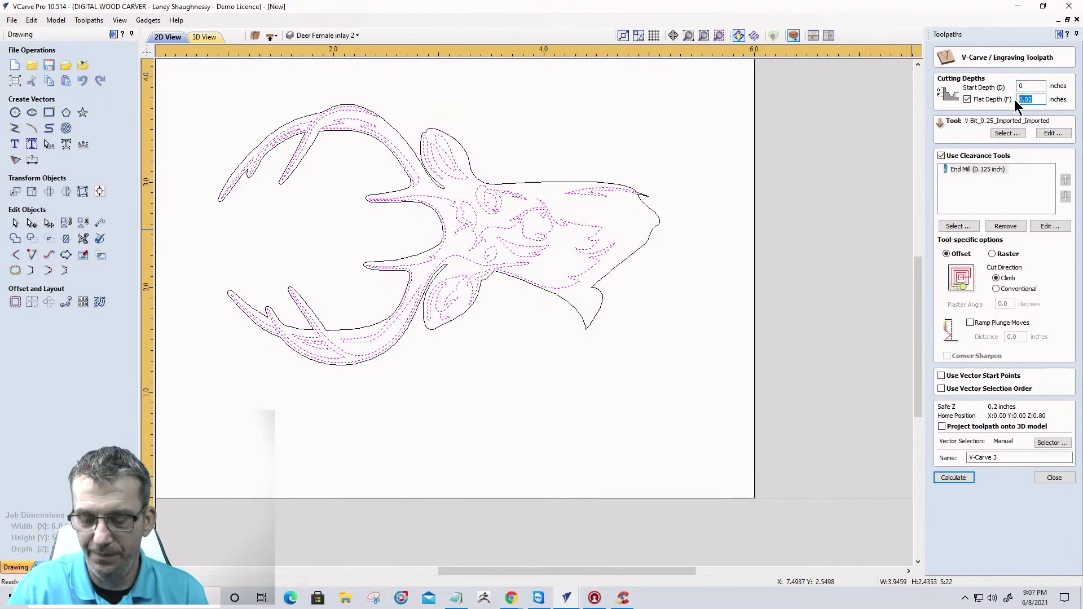
type(".2")
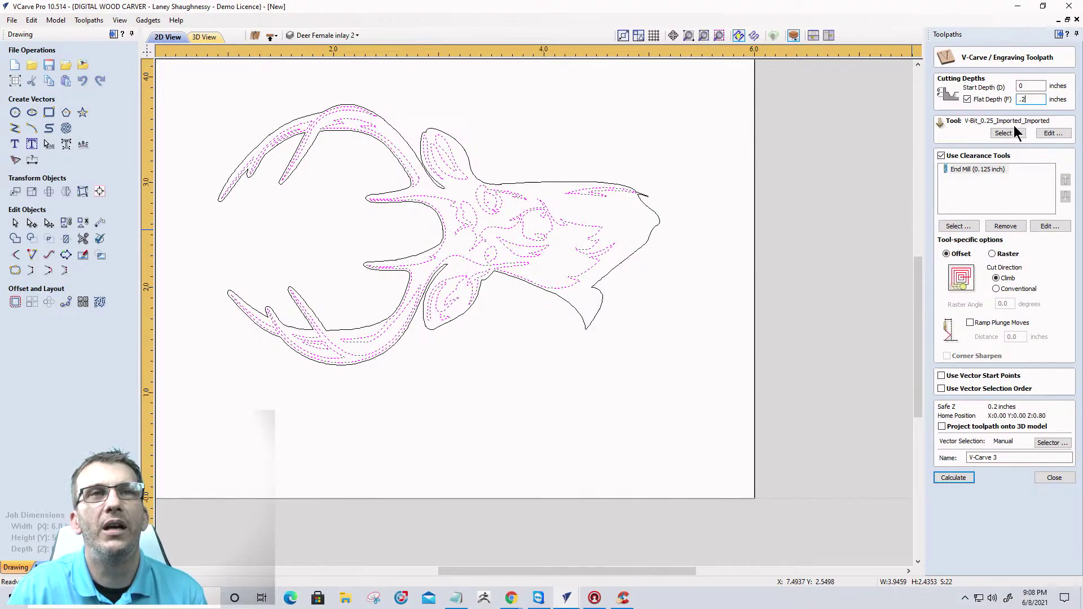
left_click(942, 156)
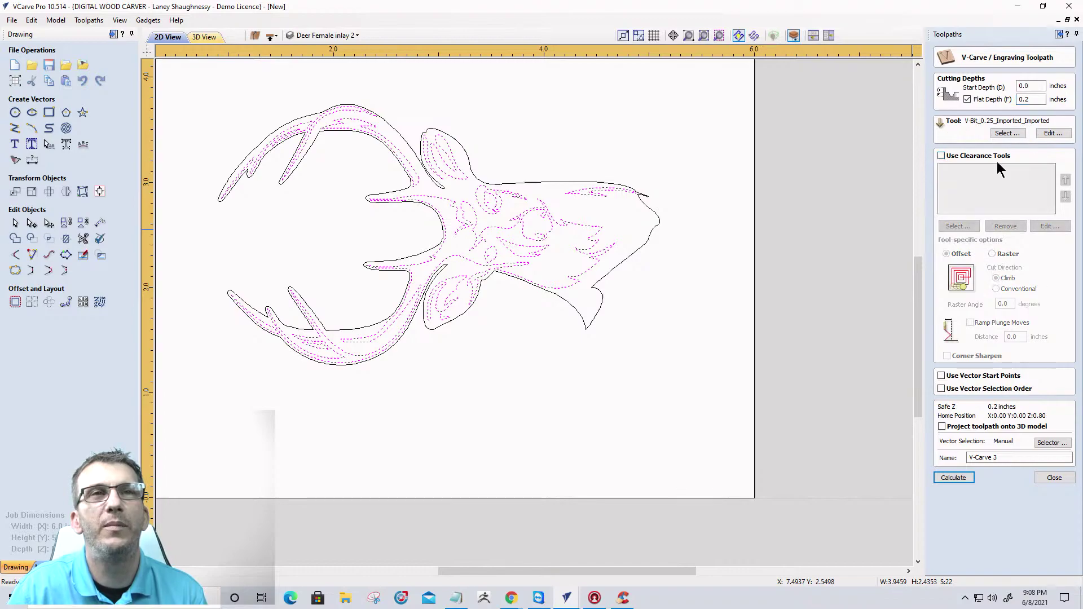
left_click(952, 477)
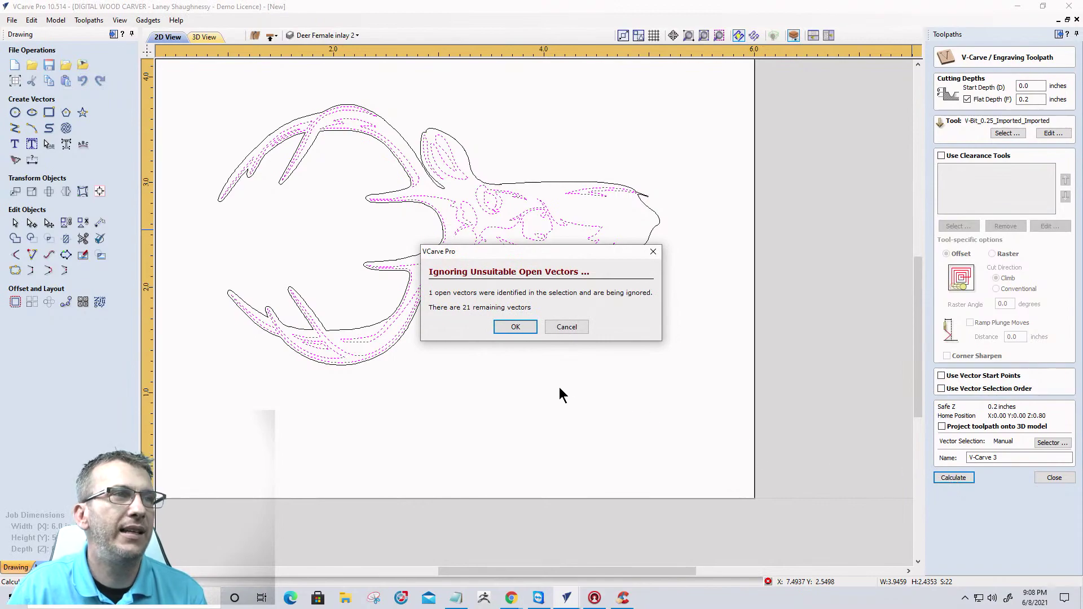
left_click(566, 328)
left_click(610, 222)
left_click(601, 196)
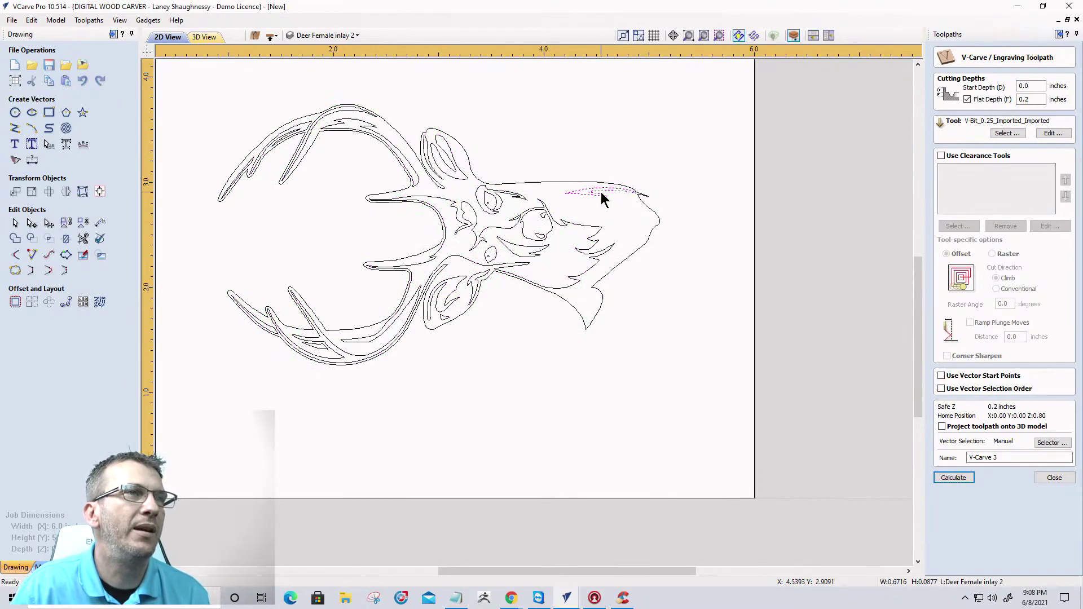
left_click(15, 271)
left_click(22, 202)
left_click(102, 203)
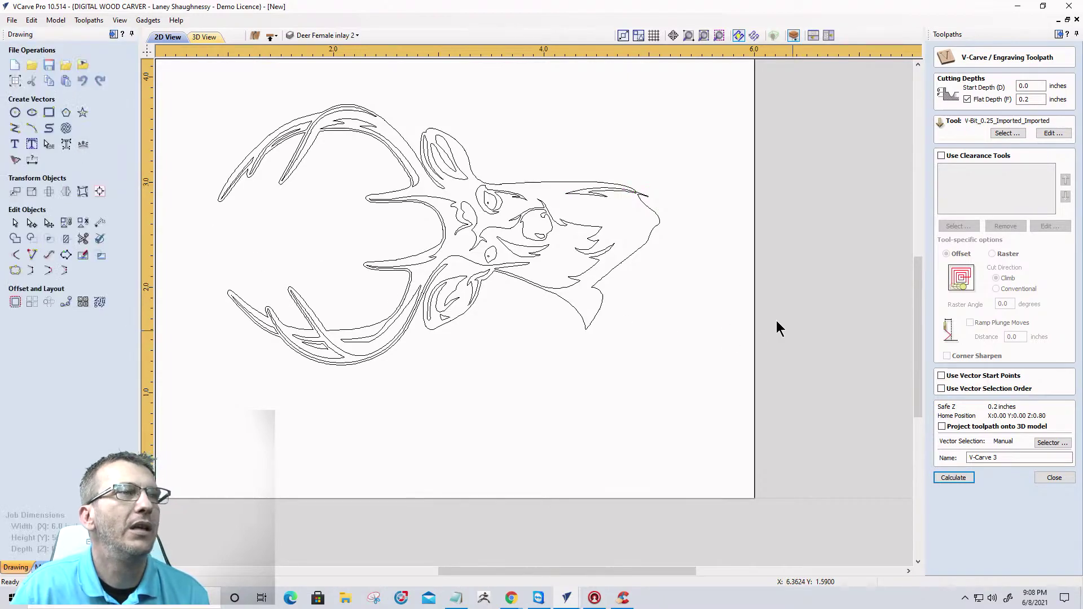
Reselect all Deer Female inlay 2 vectors except the outer outline and calculate the V-Carve 3 toolpath.
left_click_drag(179, 97, 681, 403)
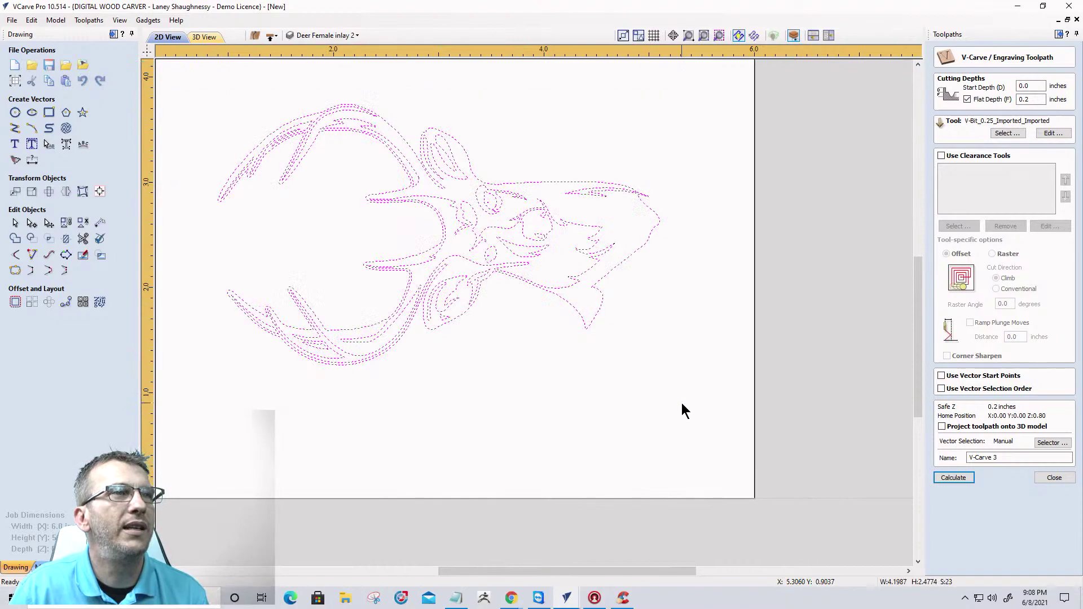
left_click(597, 289, "shift")
left_click(959, 478)
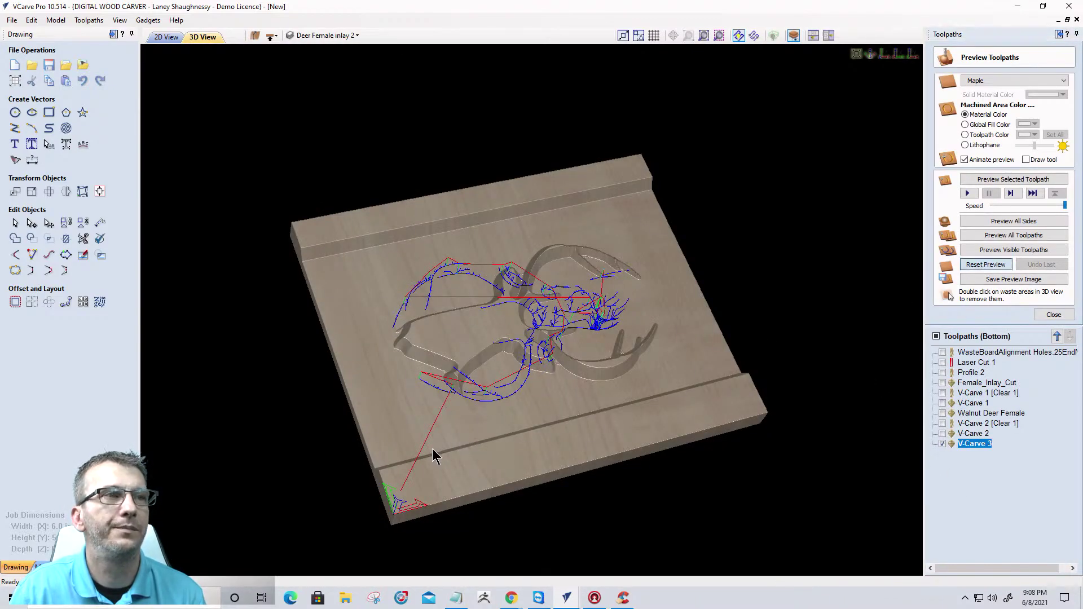
Reset the material preview, simulate the V-Carve 3 toolpath and inspect the carved deer from above.
left_click_drag(432, 449, 939, 225)
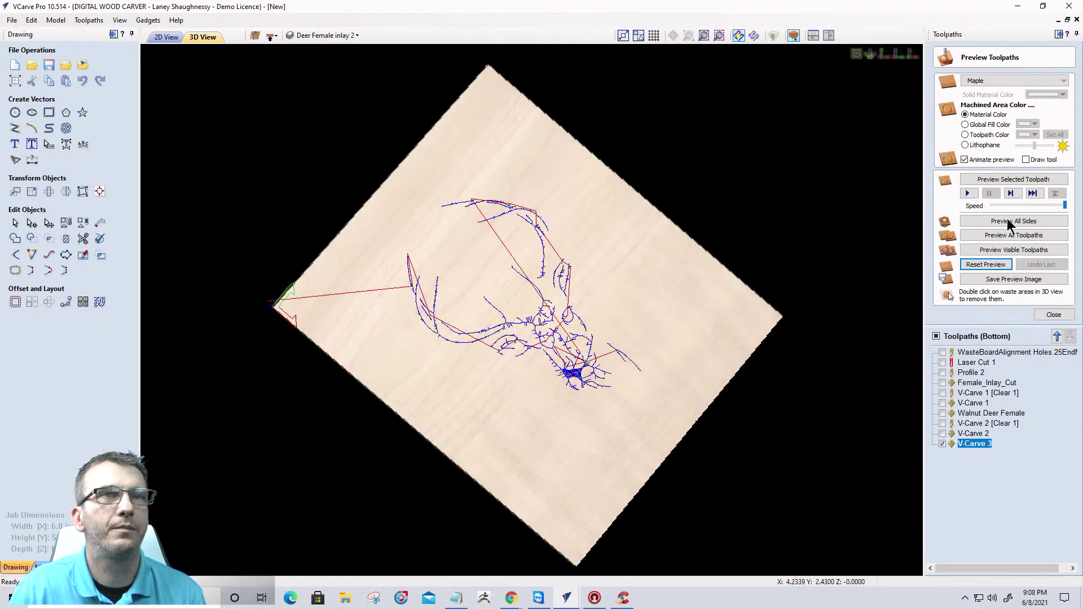
left_click(993, 179)
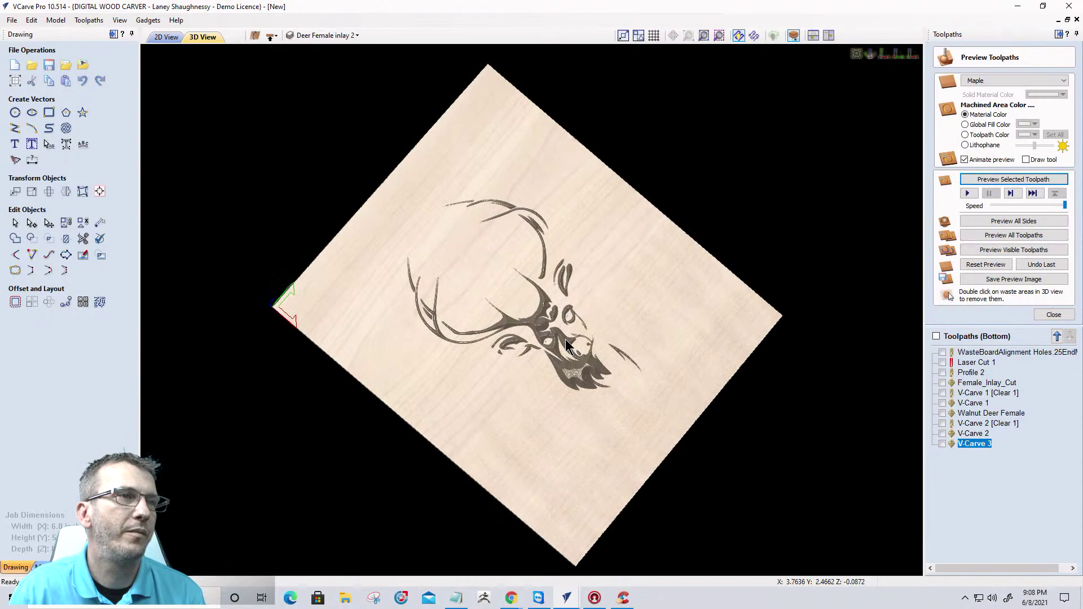
scroll(567, 344, "up", 2)
left_click_drag(514, 497, 445, 471)
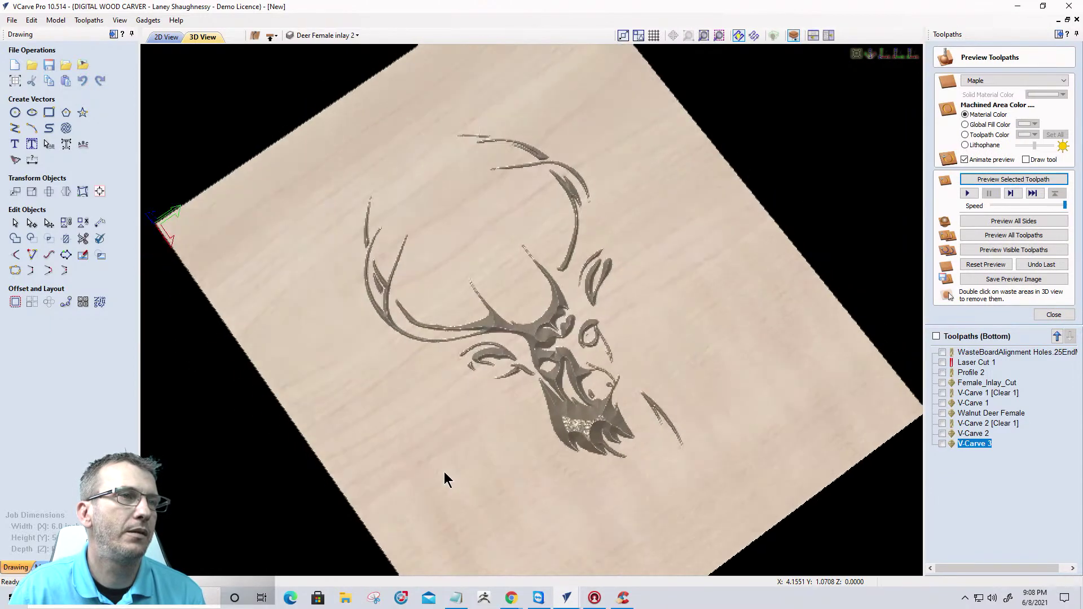
left_click_drag(657, 359, 671, 443)
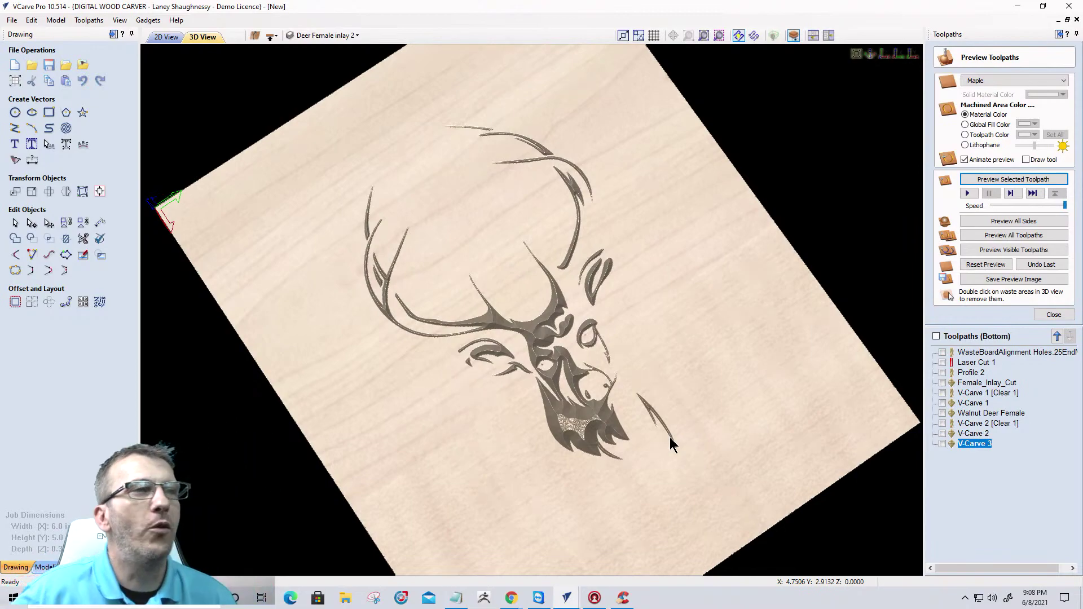
scroll(695, 445, "down", 2)
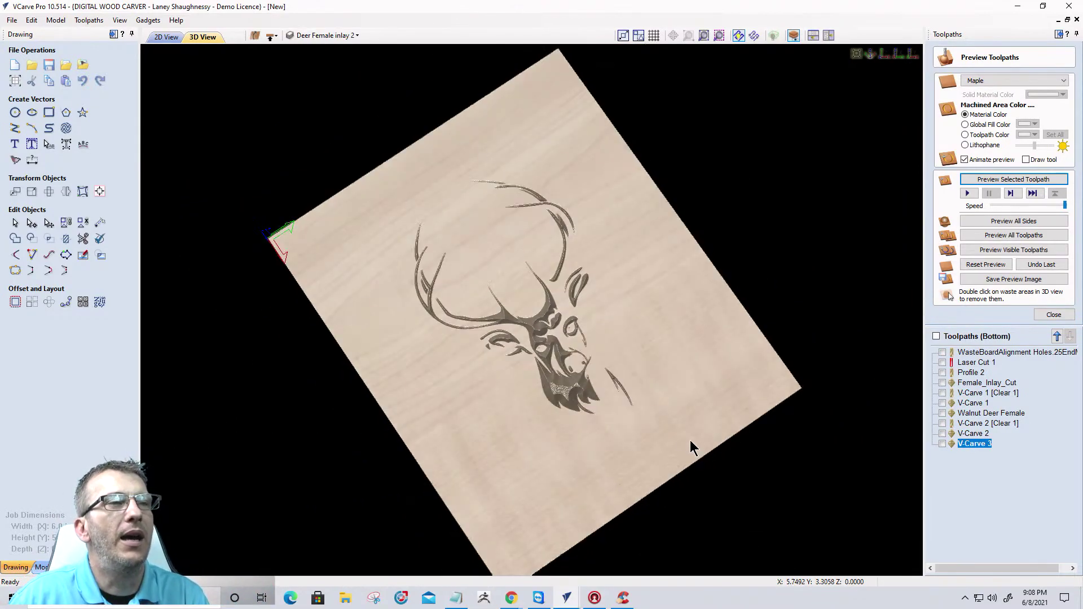
scroll(545, 381, "up", 2)
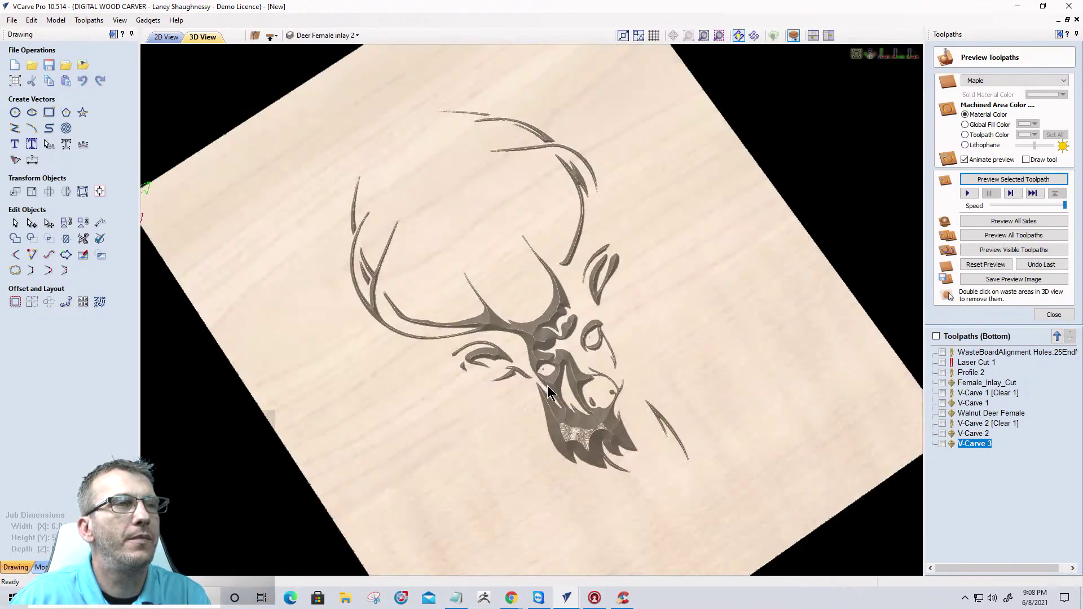
Return to the 2D drawing, hide Deer Female inlay 2 and show the Deer Male inlay 2 layer.
left_click(166, 36)
left_click(326, 35)
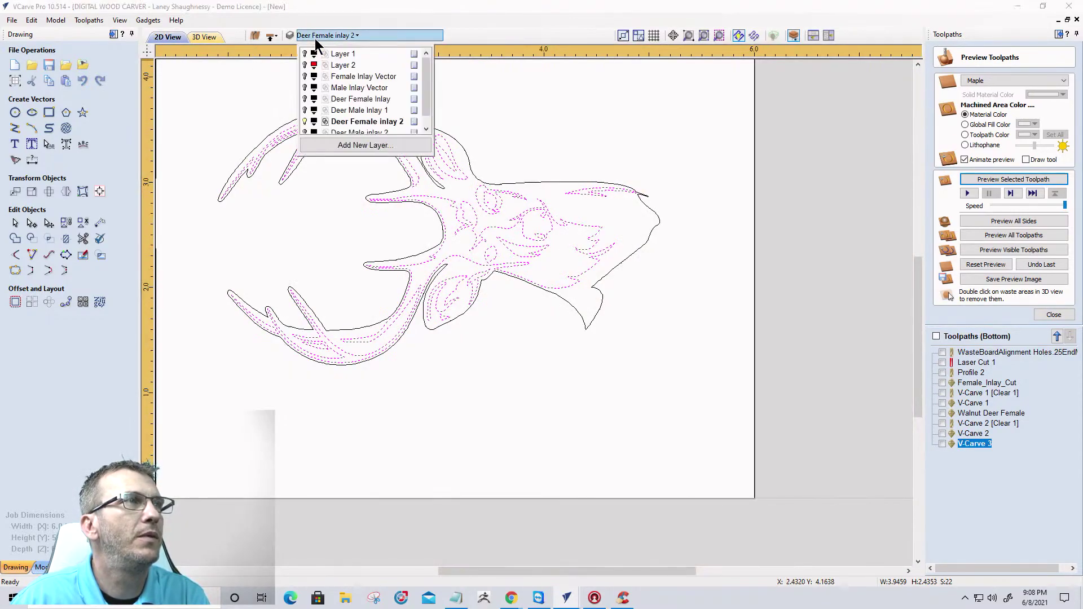
left_click(305, 123)
left_click(308, 130)
left_click(307, 124)
scroll(460, 328, "down", 2)
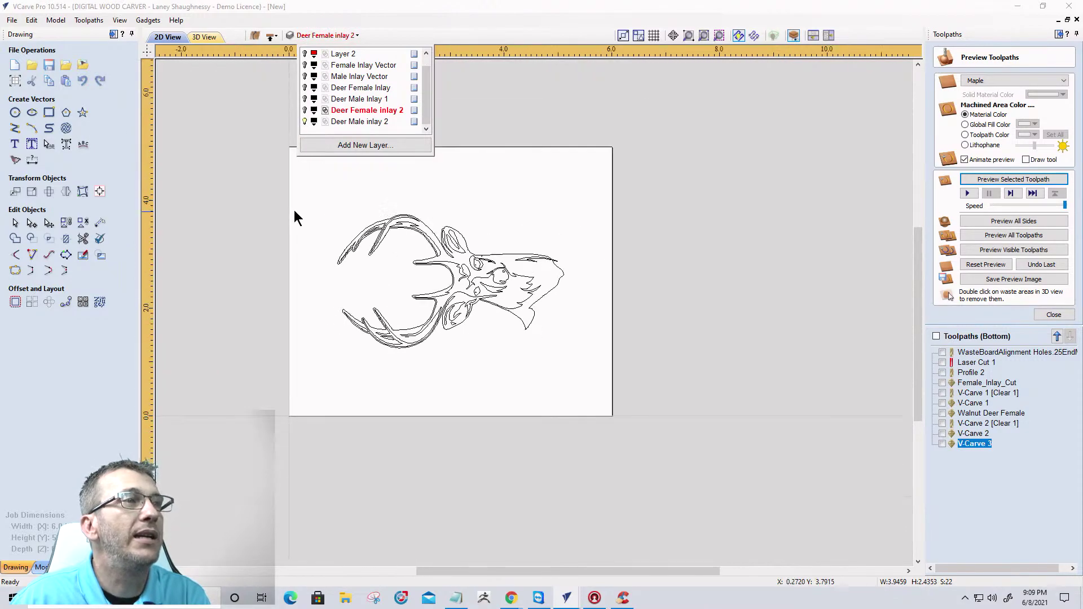
left_click(304, 212)
Flip all Deer Male inlay 2 vectors horizontally about the job center.
left_click_drag(316, 199, 621, 392)
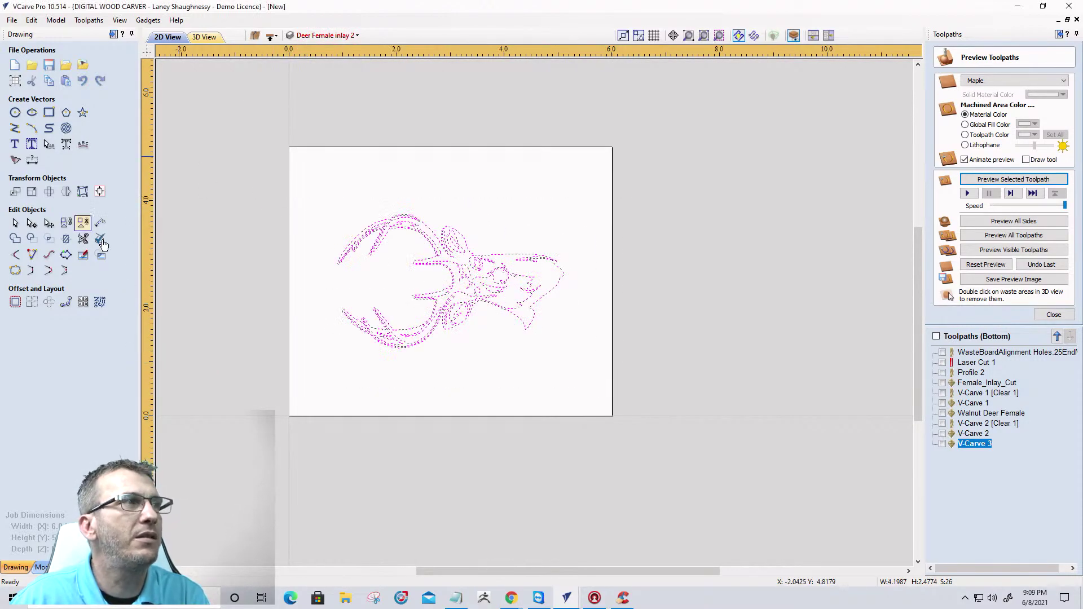
left_click(66, 193)
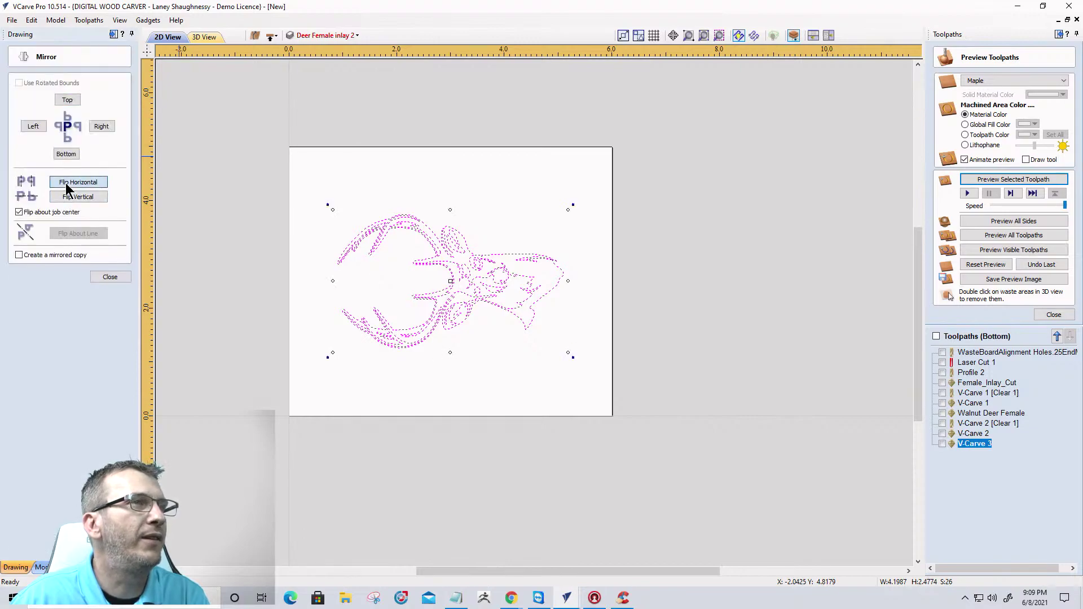
left_click(66, 185)
left_click(109, 276)
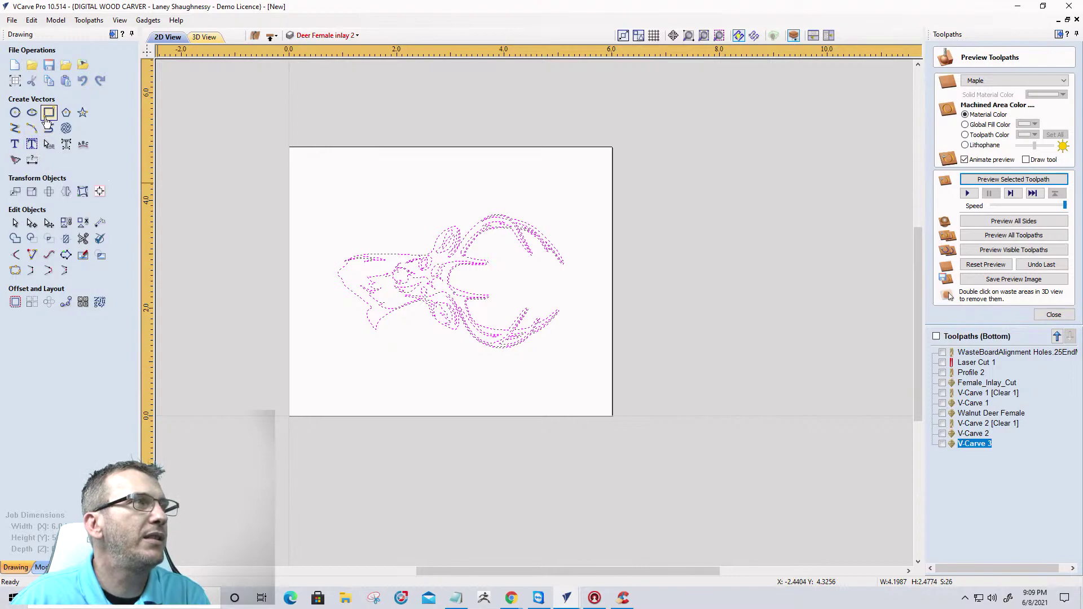
left_click(49, 112)
left_click_drag(271, 191, 627, 374)
key("Escape")
Hide Deer Female inlay 2, make Deer Male inlay 2 the active layer and leave the rectangle tool.
left_click(319, 40)
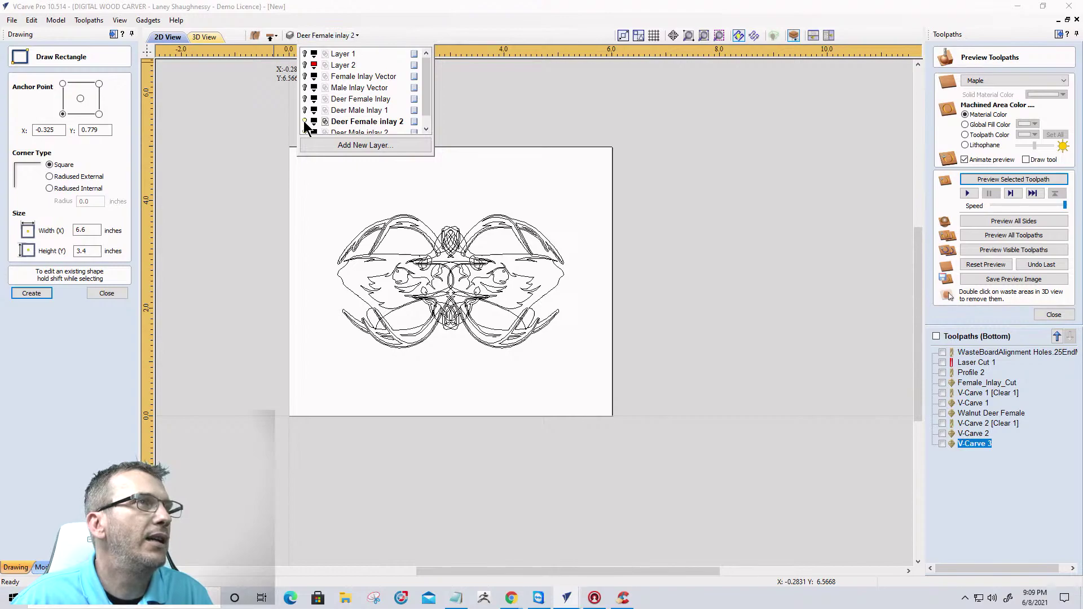
left_click(303, 121)
left_click(335, 130)
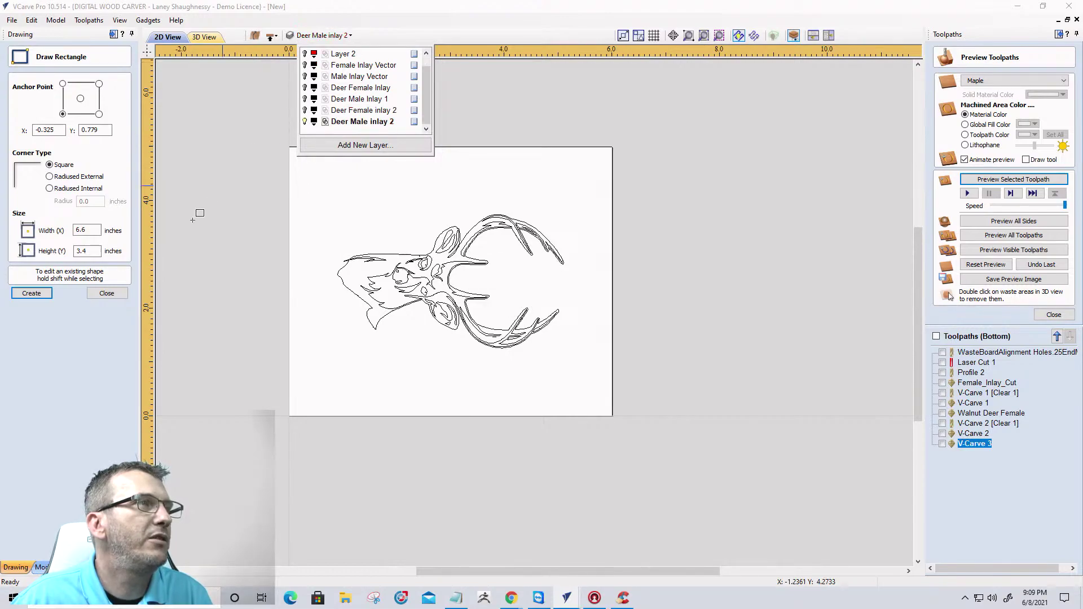
left_click(107, 293)
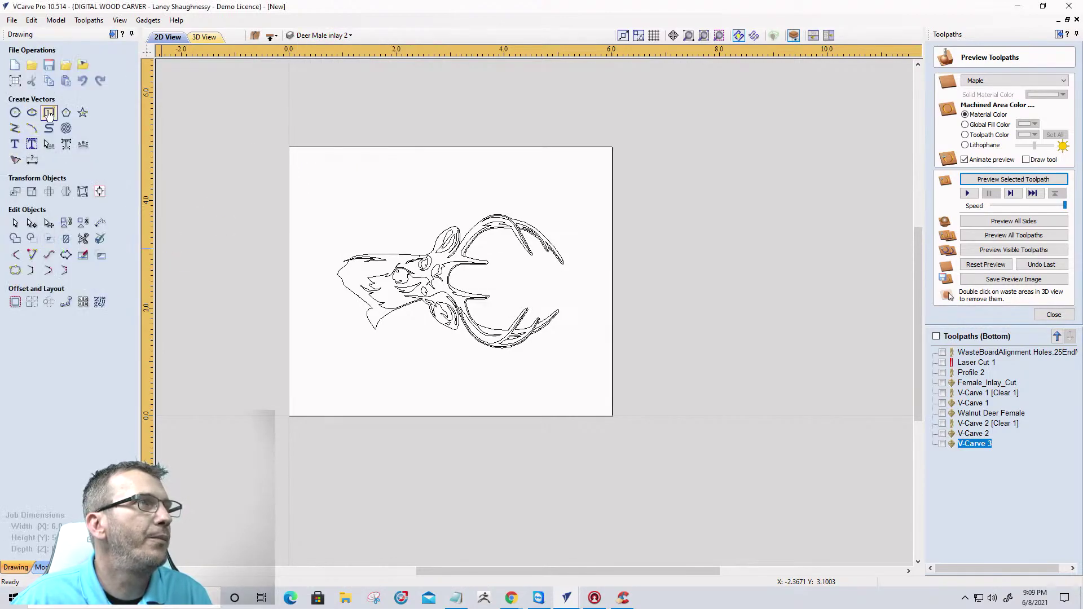
Draw a rectangle about 6.45 by 3.2 inches around the mirrored deer on Deer Male inlay 2.
left_click(49, 113)
mouse_move(277, 189)
left_mouse_down()
mouse_move(597, 198)
mouse_move(660, 341)
mouse_move(624, 362)
left_mouse_up()
key("Escape")
Delete the deer's outer outline together with the surrounding rectangle on Deer Male inlay 2.
scroll(350, 307, "up", 3)
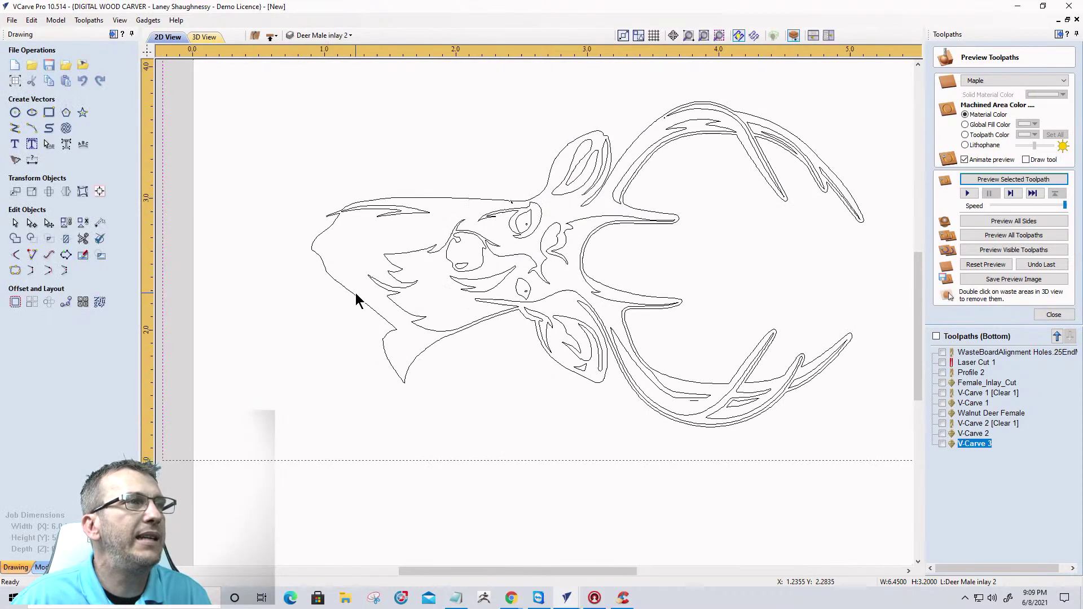
left_click(356, 303)
key("Delete")
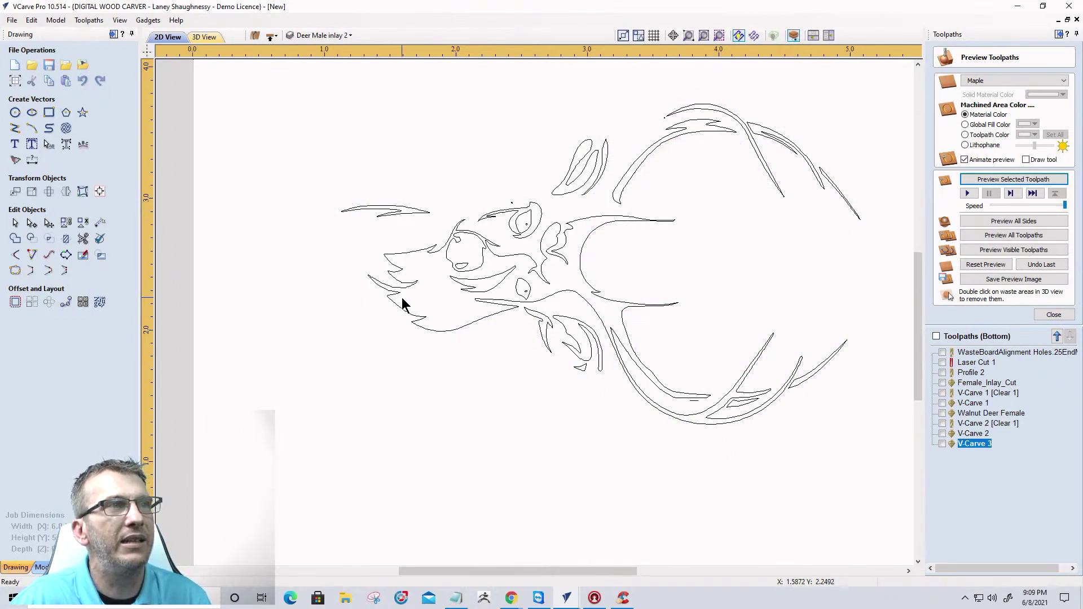
Delete the tiny stray vectors beside the upper antler and above the eye on Deer Male inlay 2.
scroll(660, 113, "up", 5)
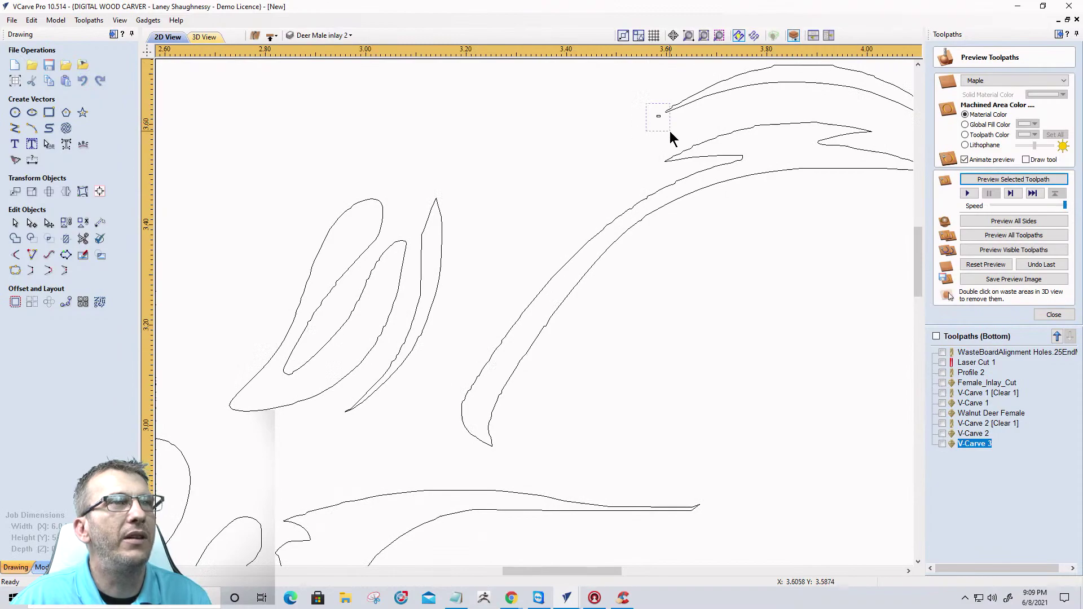
scroll(668, 133, "down", 3)
scroll(372, 282, "down", 1)
scroll(373, 282, "up", 3)
scroll(522, 192, "down", 6)
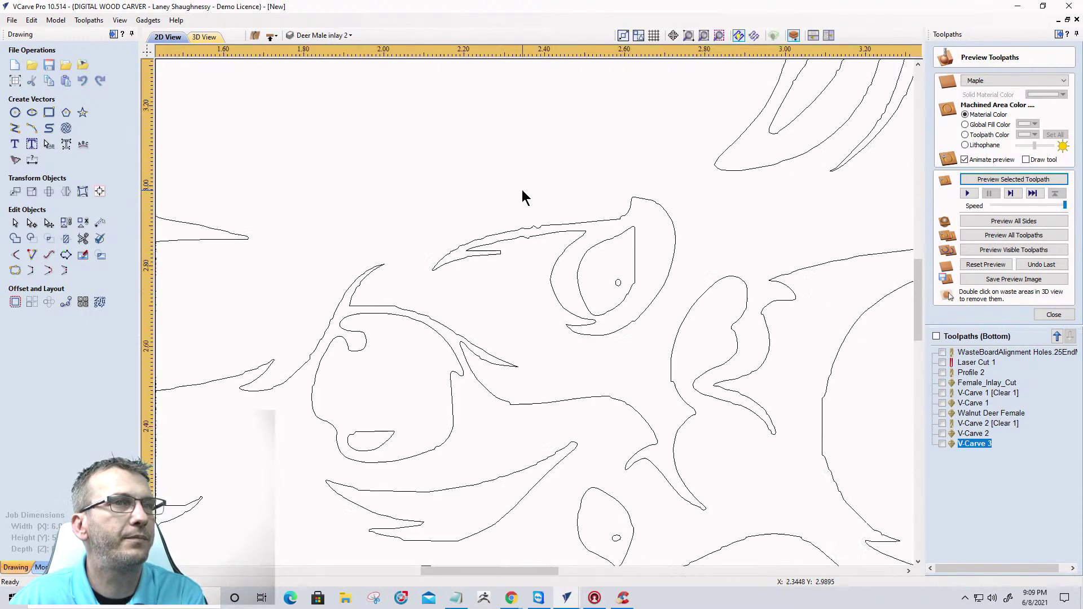
scroll(521, 352, "up", 3)
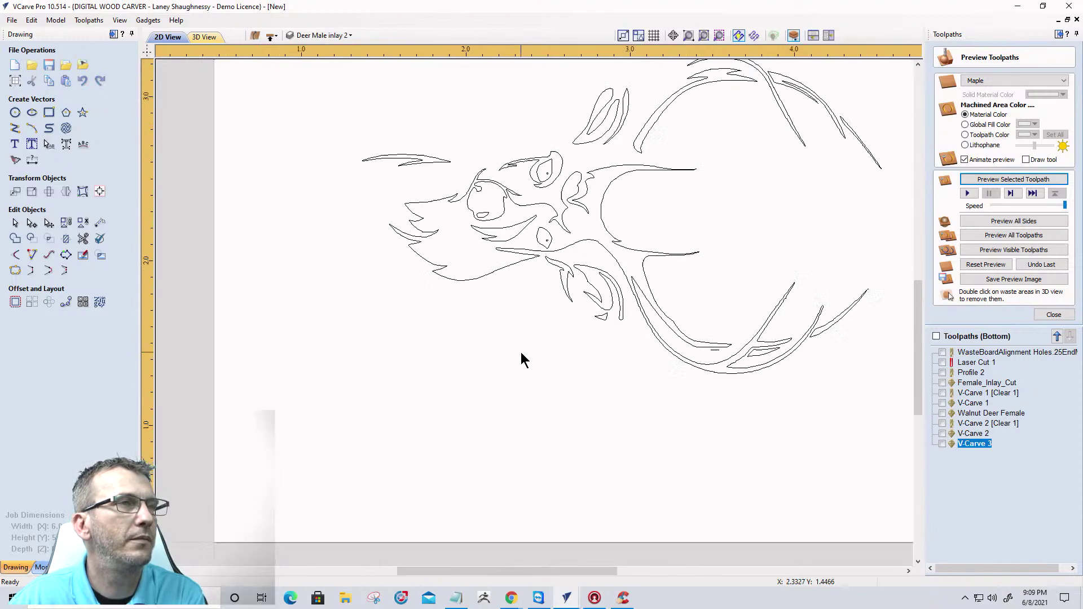
Delete the tiny stray rectangle inside the lower antler on Deer Male inlay 2.
scroll(766, 352, "up", 5)
left_click_drag(711, 346, 841, 399)
scroll(829, 399, "down", 5)
scroll(790, 399, "down", 2)
scroll(488, 327, "down", 1)
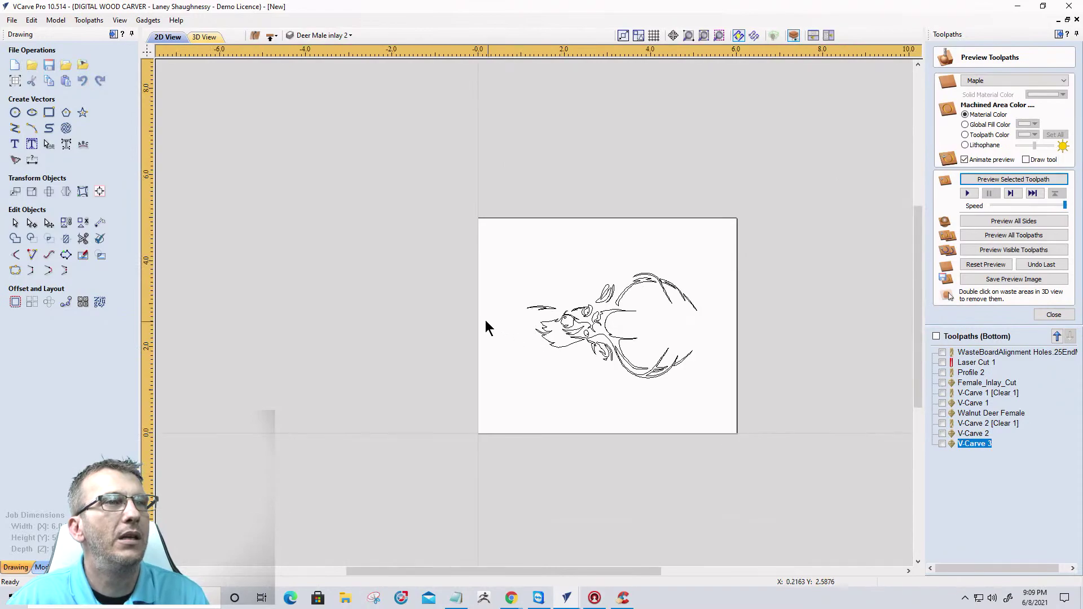
Set up a V-carve toolpath for the deer vectors on Deer Male inlay 2 with start depth 0.18 and flat depth 0.02 inches.
scroll(488, 308, "up", 4)
scroll(305, 161, "down", 1)
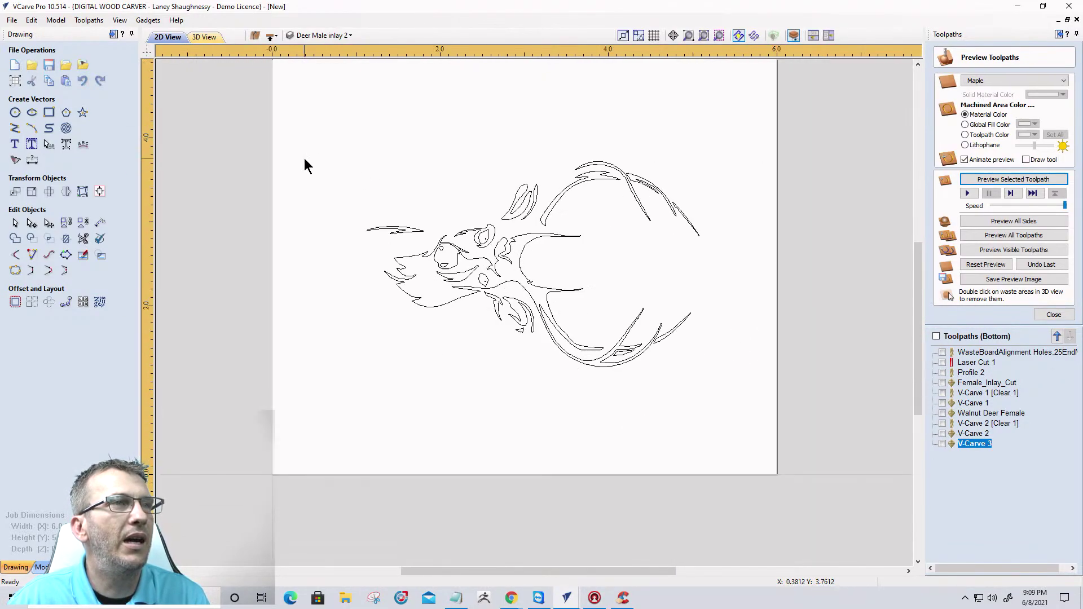
left_click_drag(352, 142, 752, 407)
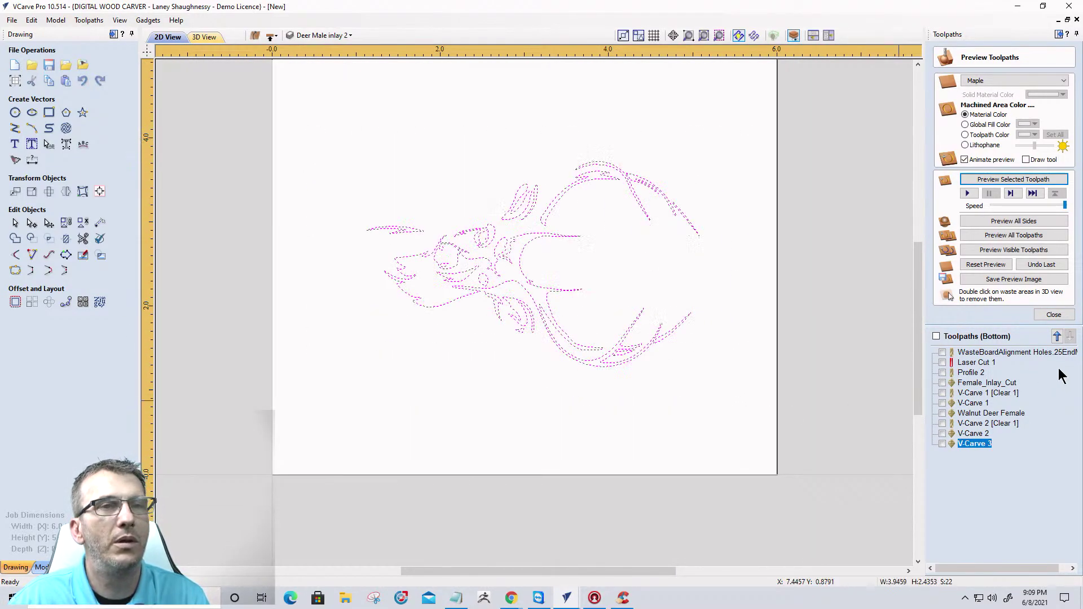
left_click(1054, 315)
left_click(940, 153)
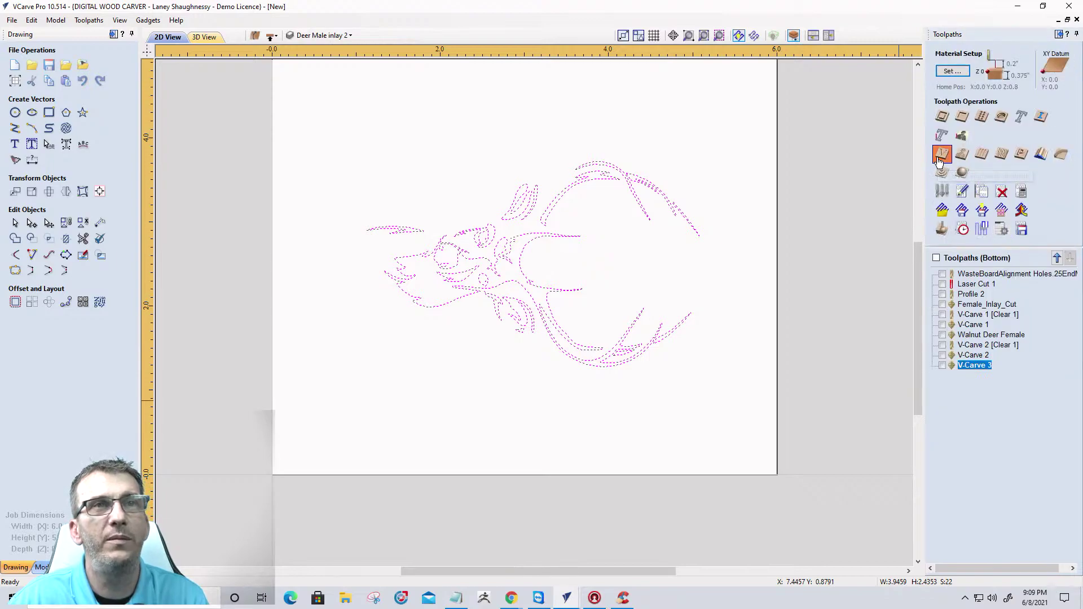
type(".18")
left_click(1031, 101)
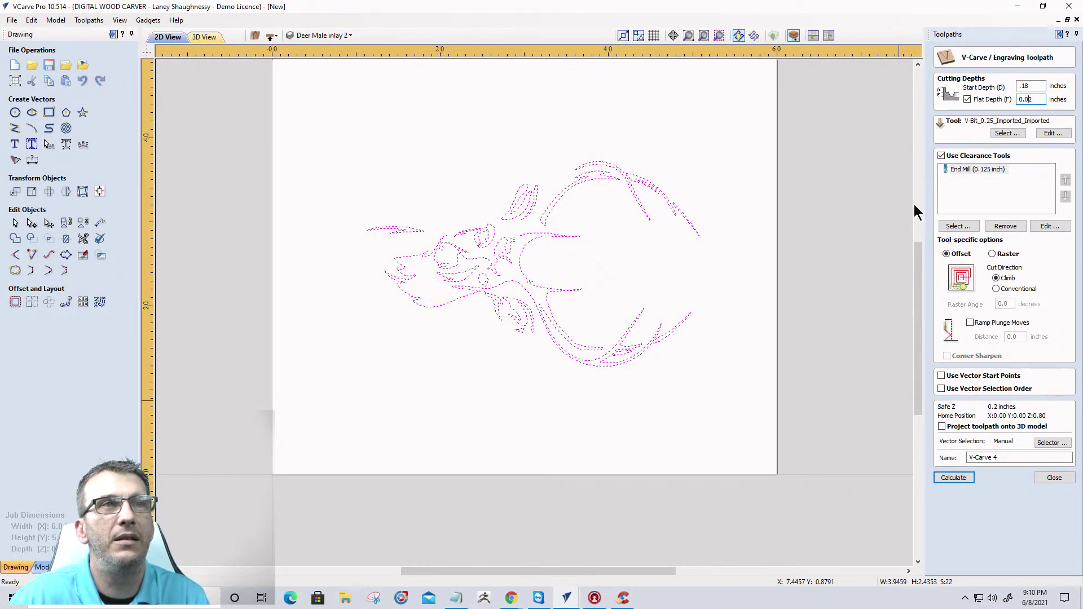
Draw a rectangle about 6.6 by 3.05 inches around the deer on Deer Male inlay 2.
scroll(799, 277, "down", 2)
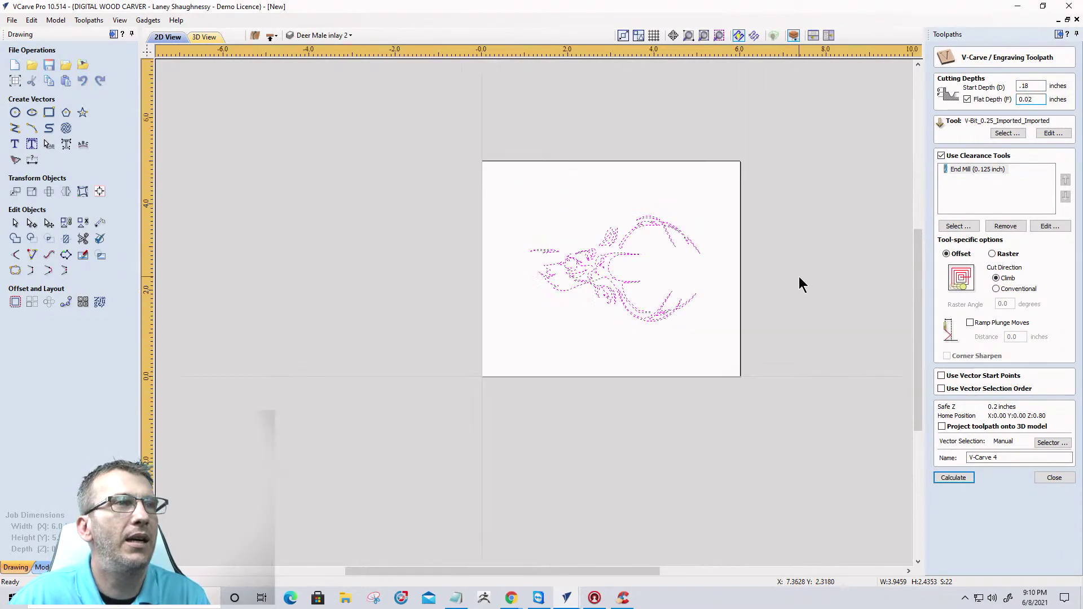
left_click(49, 113)
mouse_move(385, 179)
left_mouse_down()
mouse_move(572, 206)
mouse_move(743, 295)
mouse_move(740, 343)
left_mouse_up()
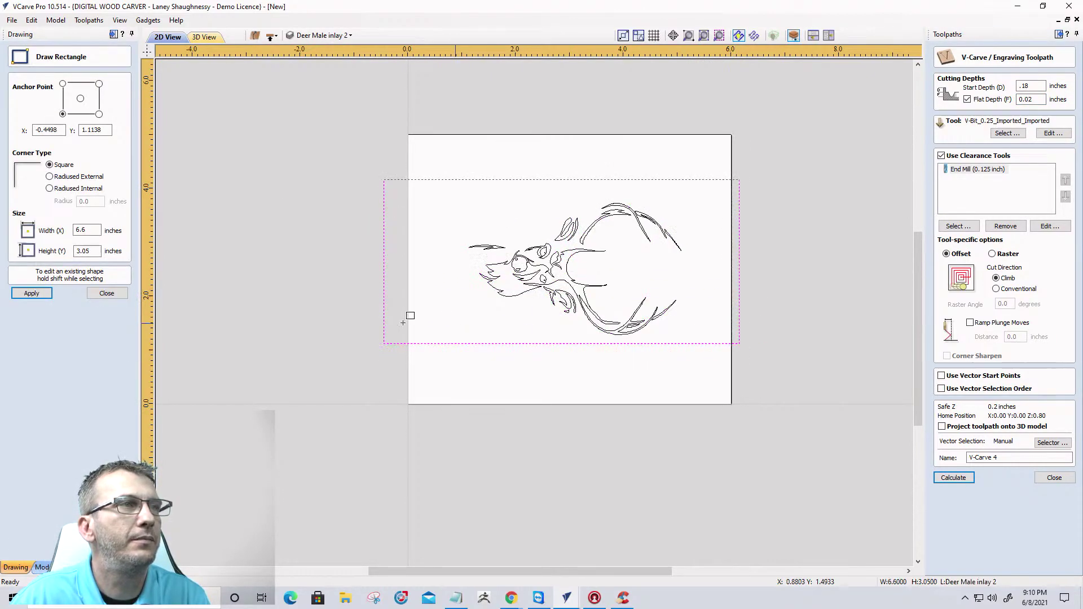
left_click(107, 293)
Resize the surrounding rectangle to about 6.29 by 3.37 inches by moving its left and lower edges.
left_click(380, 289)
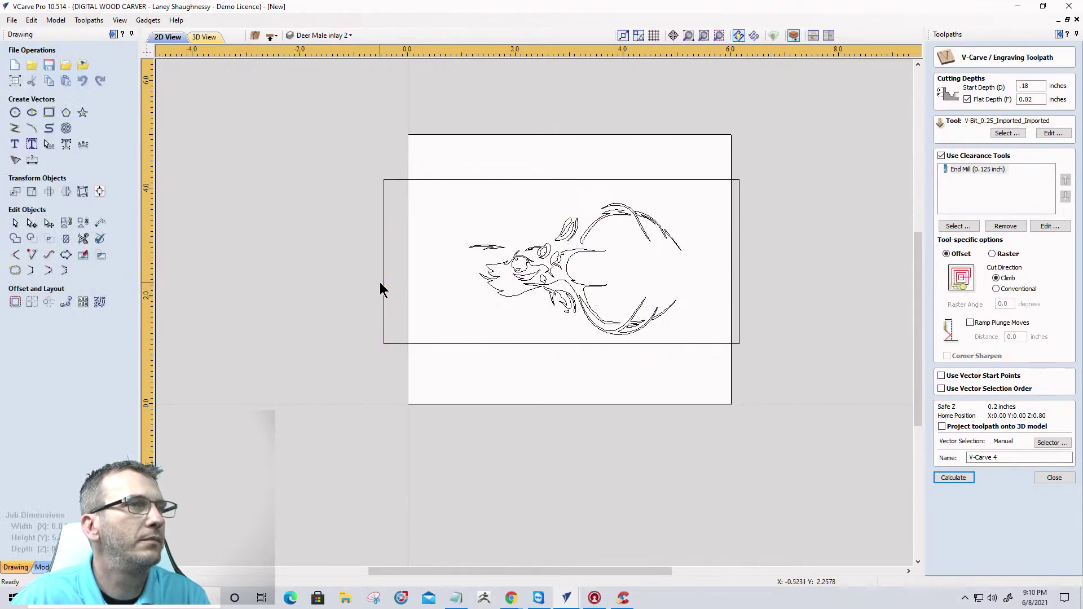
left_click(382, 283)
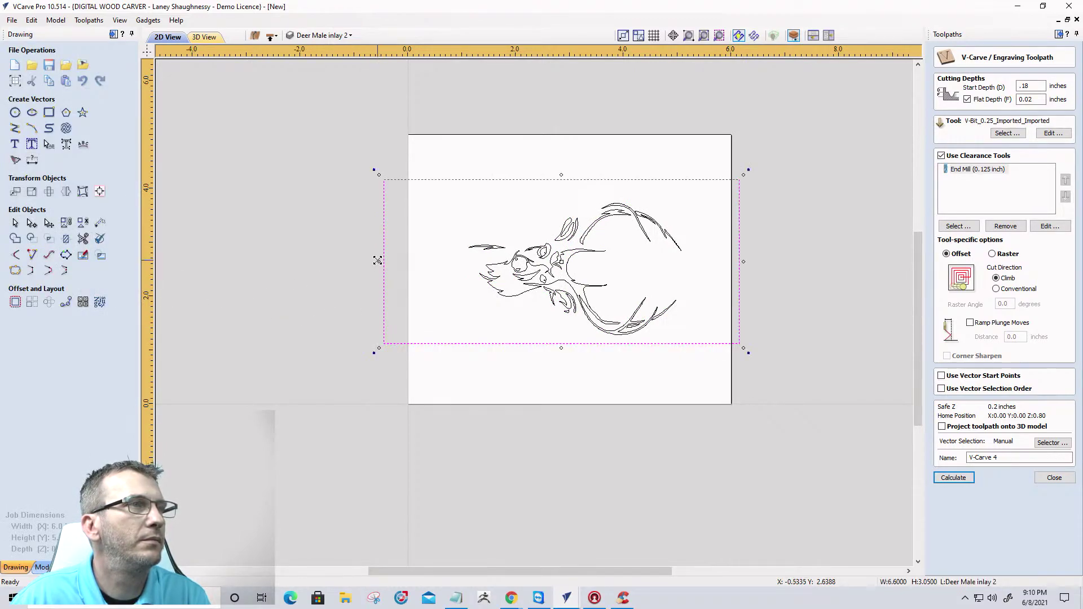
left_click_drag(377, 260, 400, 261)
left_click_drag(569, 348, 571, 360)
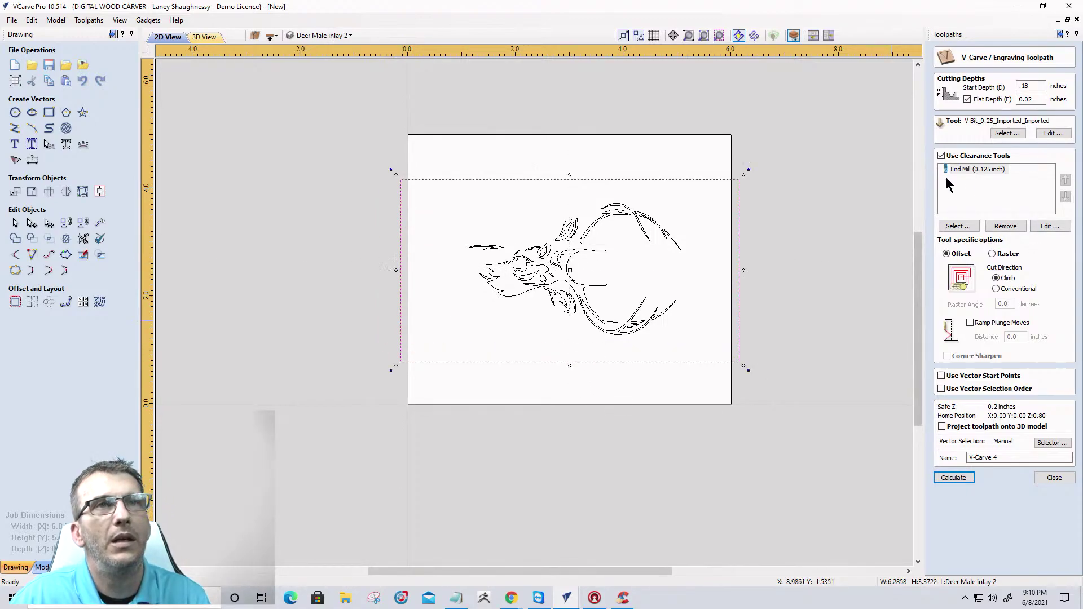
Try to calculate the V-carve toolpath for the deer together with its surrounding rectangle.
left_click_drag(315, 114, 833, 451)
left_click(956, 477)
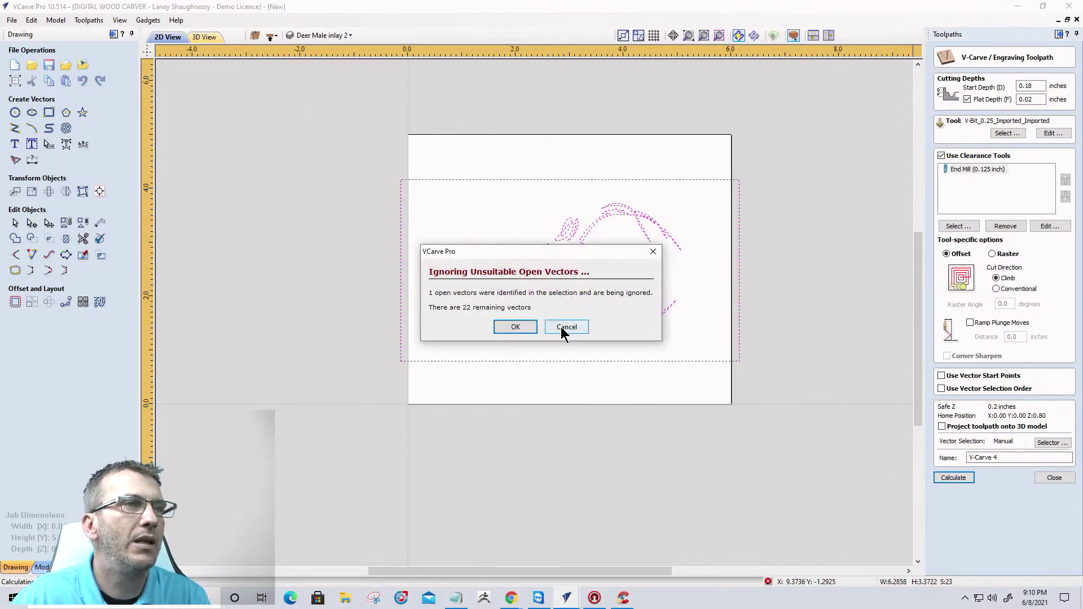
left_click(526, 326)
Join the ends of the detached open sliver outline above the deer's muzzle.
scroll(477, 244, "up", 5)
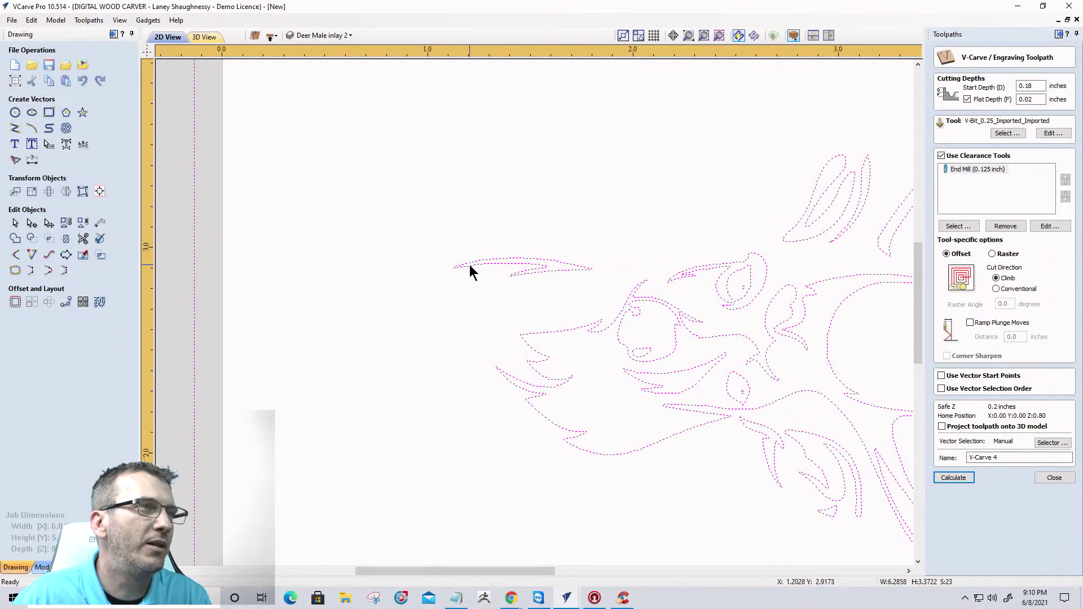
left_click(460, 274)
left_click(461, 272)
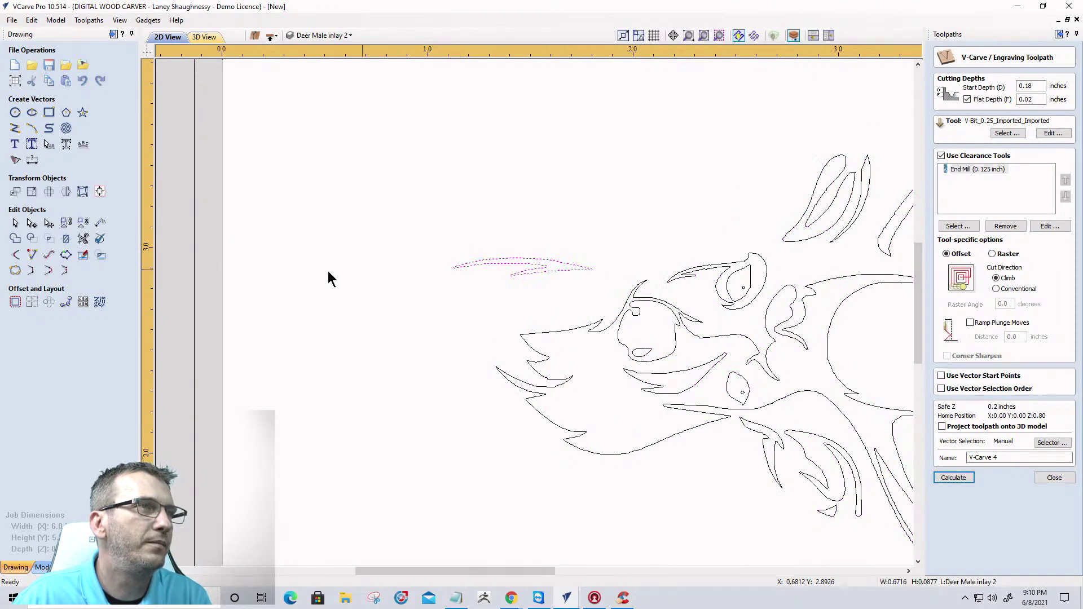
left_click(16, 270)
left_click(27, 204)
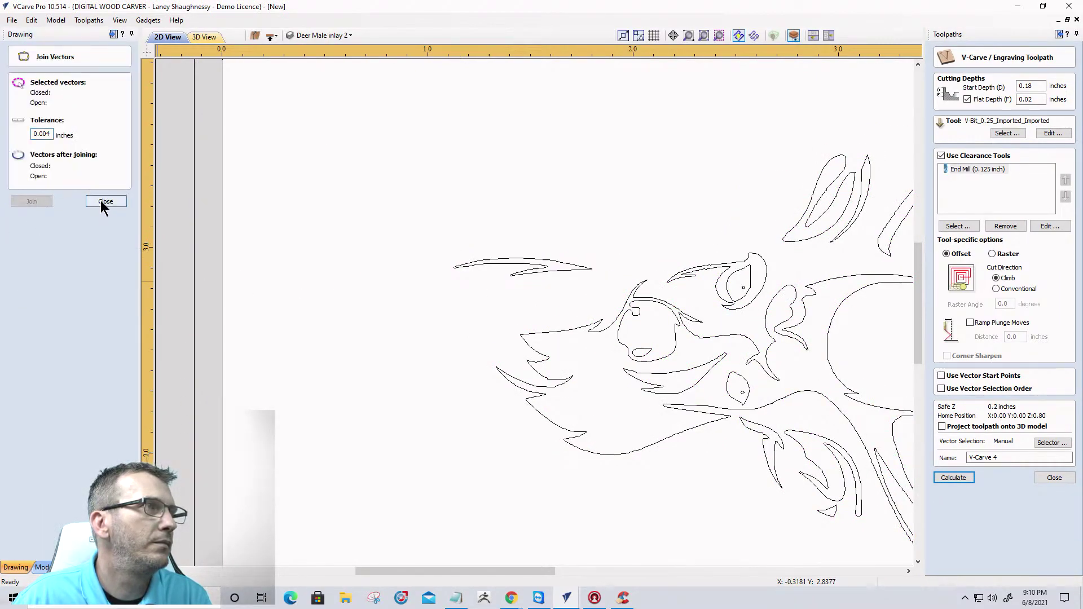
left_click(102, 202)
Calculate the V-carve toolpath for all vectors on Deer Male inlay 2 and simulate it on a fresh 3D preview.
scroll(338, 339, "down", 6)
key("ctrl+a")
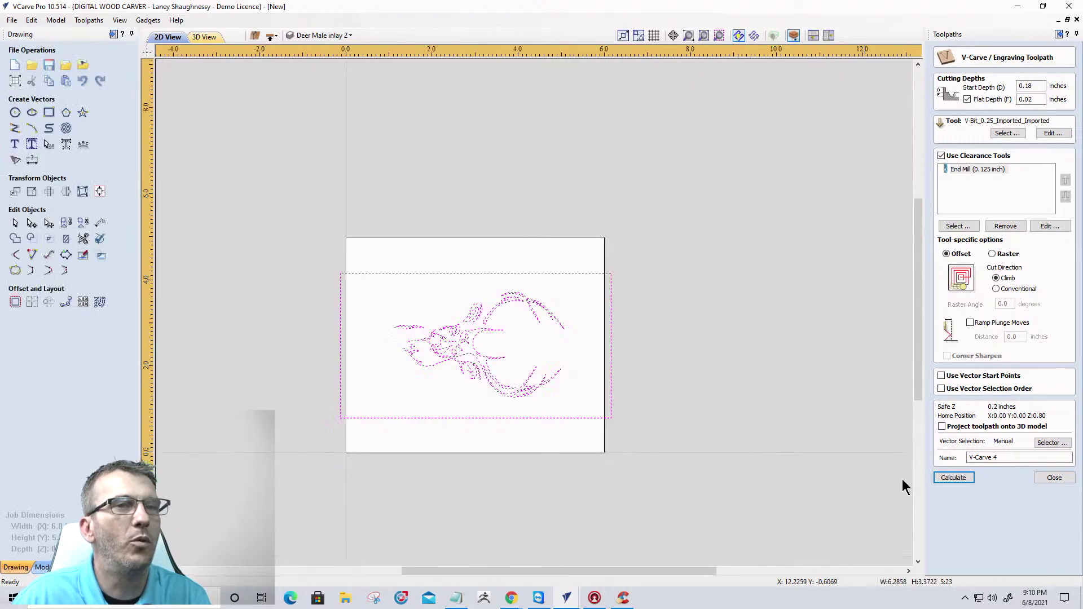
left_click(954, 478)
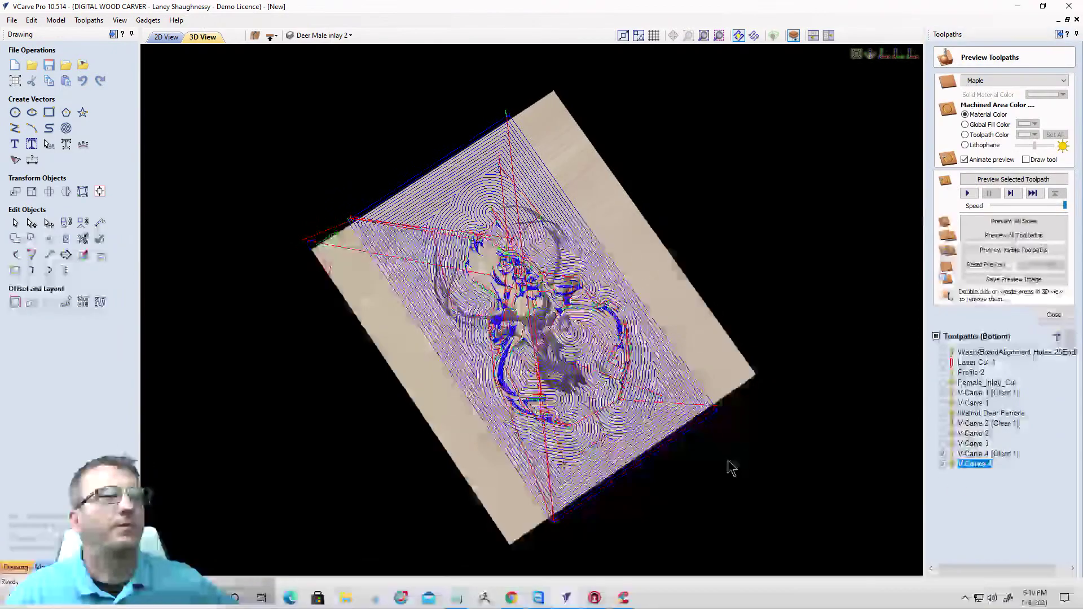
left_click(968, 269)
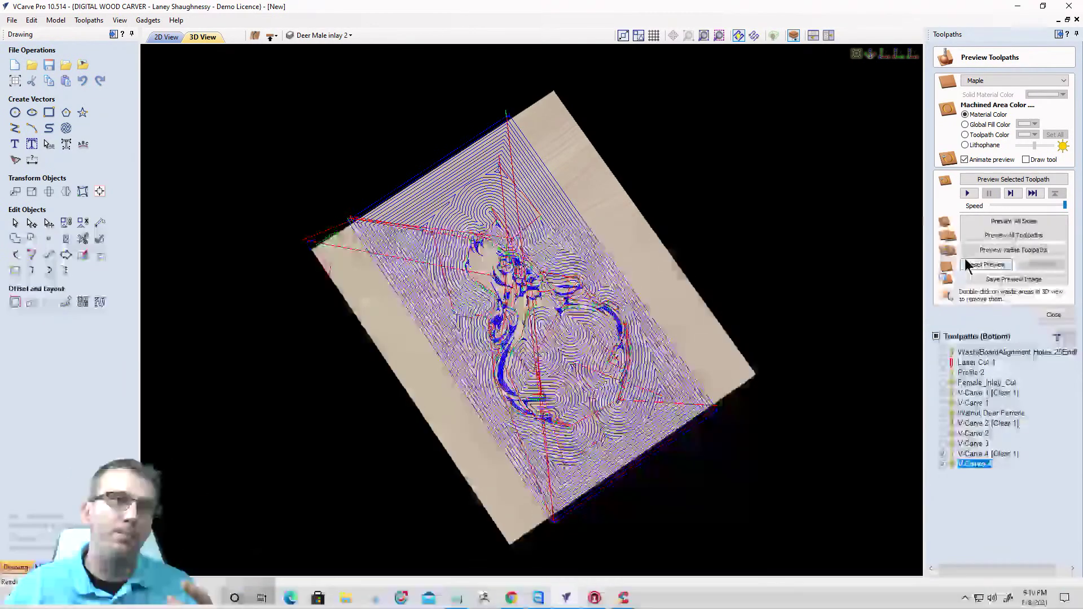
left_click(993, 254)
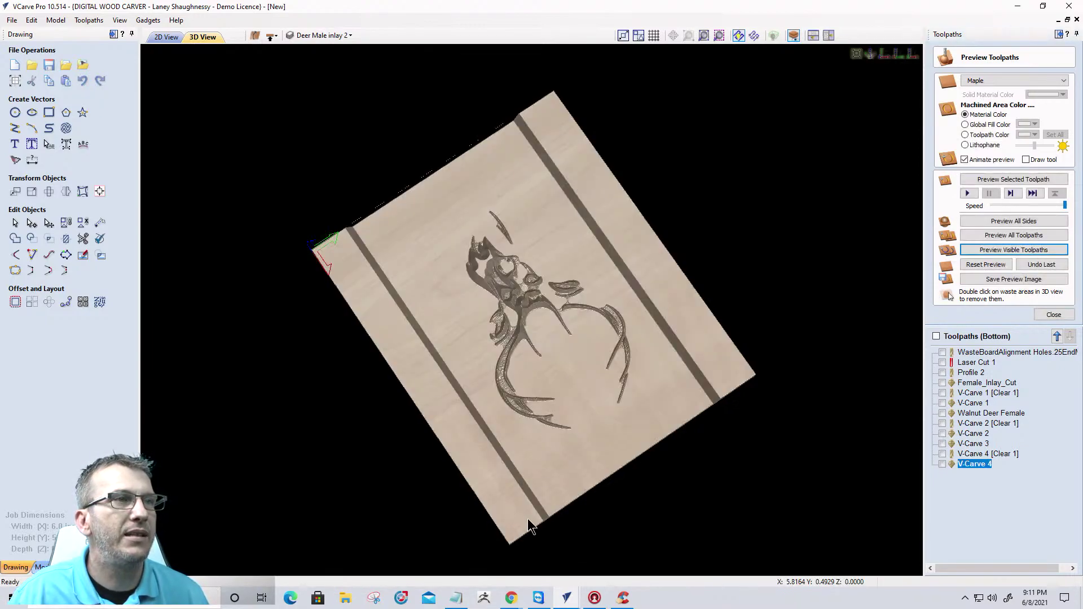
mouse_move(527, 496)
left_mouse_down()
mouse_move(564, 431)
mouse_move(463, 364)
left_mouse_up()
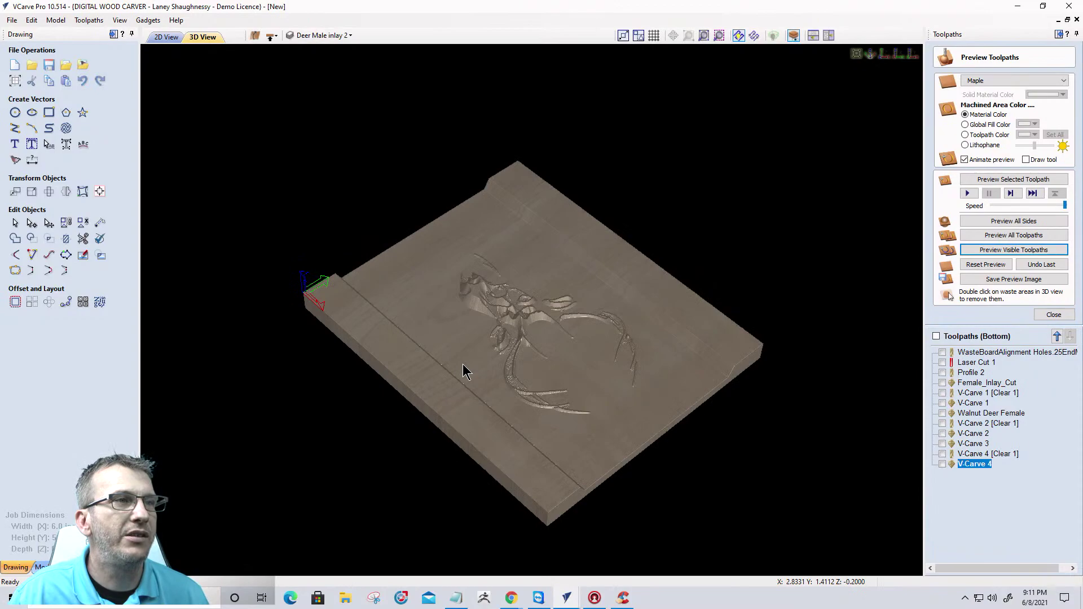
scroll(463, 365, "up", 4)
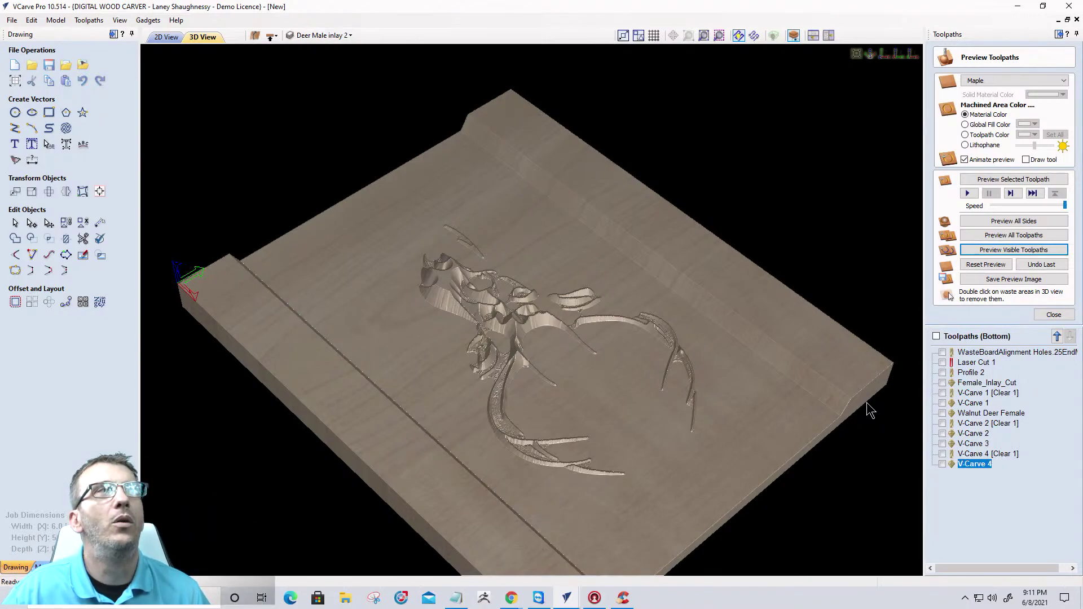
Reset the 3D preview and simulate only the Laser Cut 1 toolpath.
left_click(165, 38)
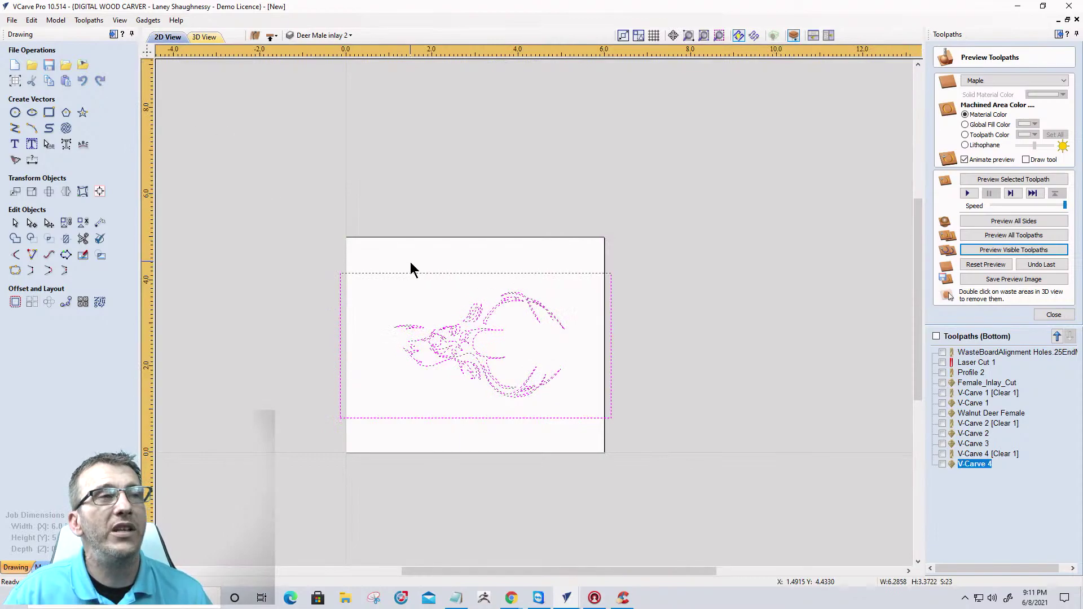
left_click(205, 36)
left_click(989, 269)
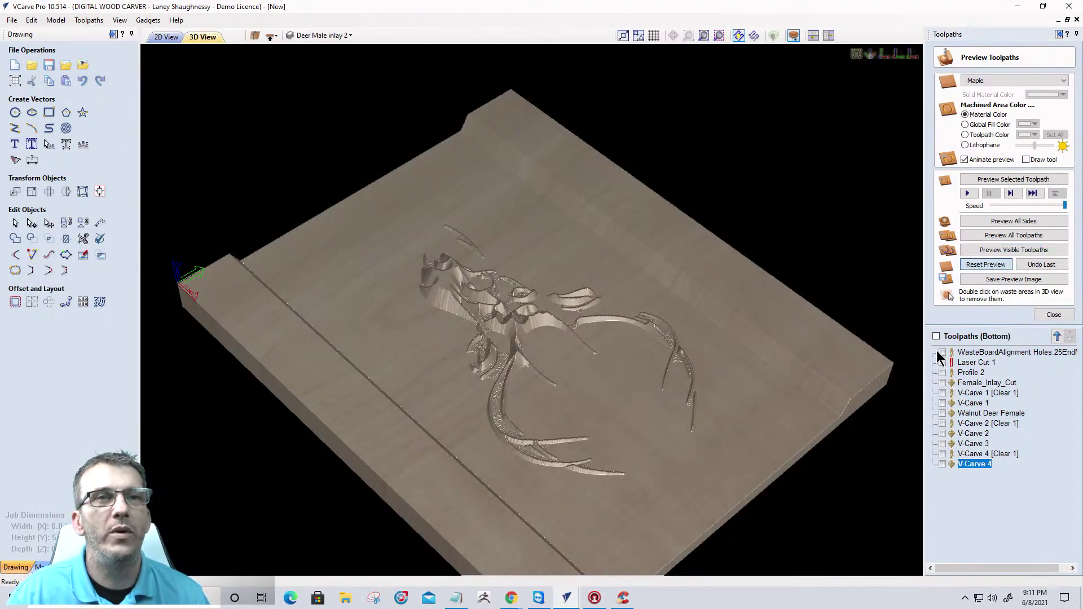
left_click(943, 363)
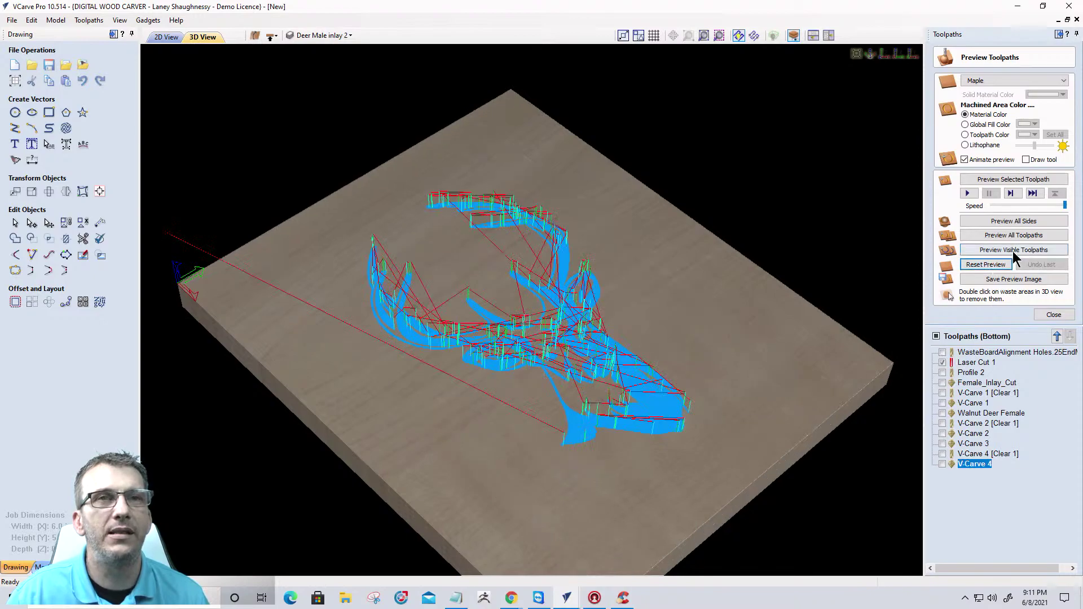
left_click(1014, 251)
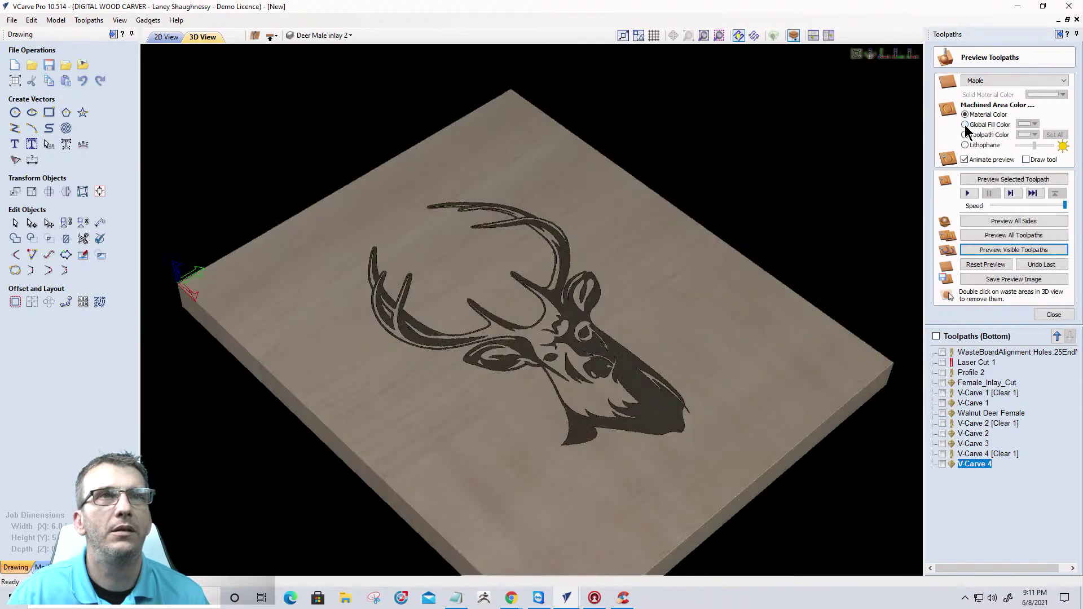
Try a brown global fill color for the machined areas and check the deer in the 3D preview.
left_click(1026, 125)
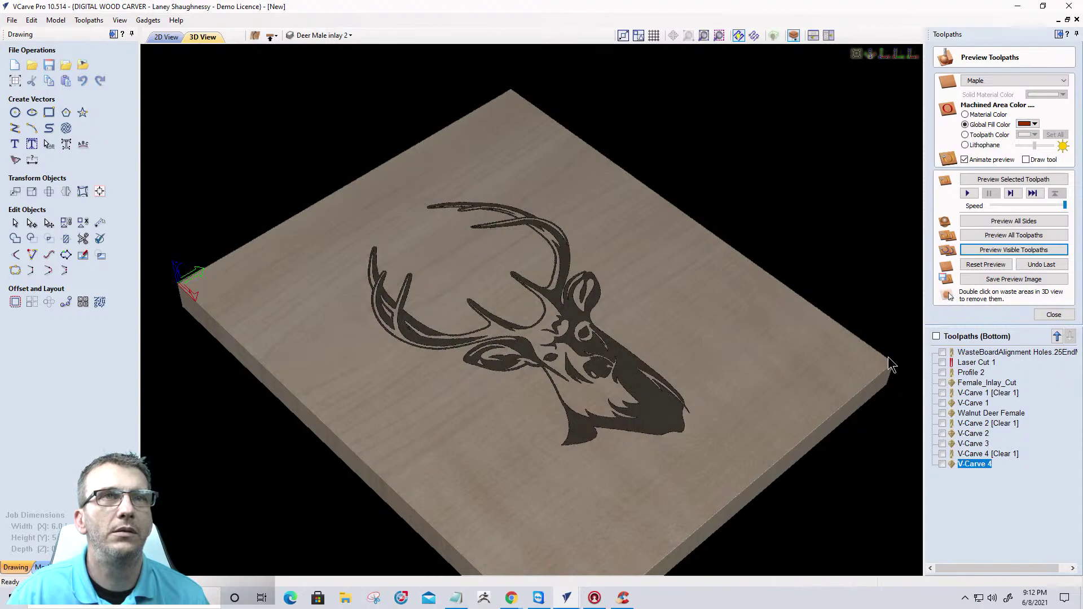
left_click_drag(771, 361, 553, 474)
scroll(553, 474, "up", 5)
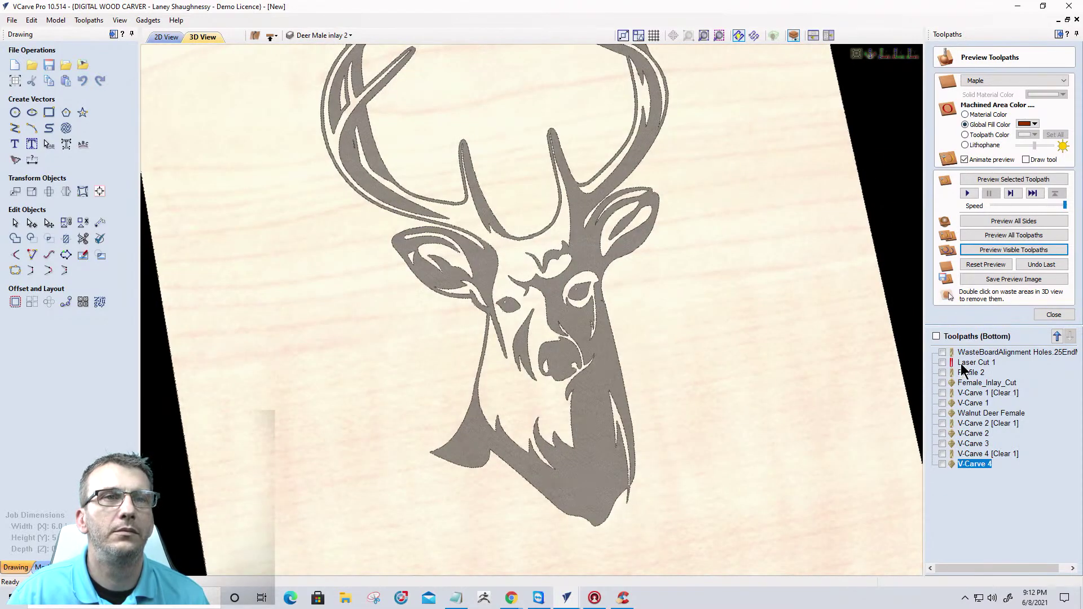
Try a brown toolpath color for Laser Cut 1, then return the machined areas to Material Color.
left_click(962, 364)
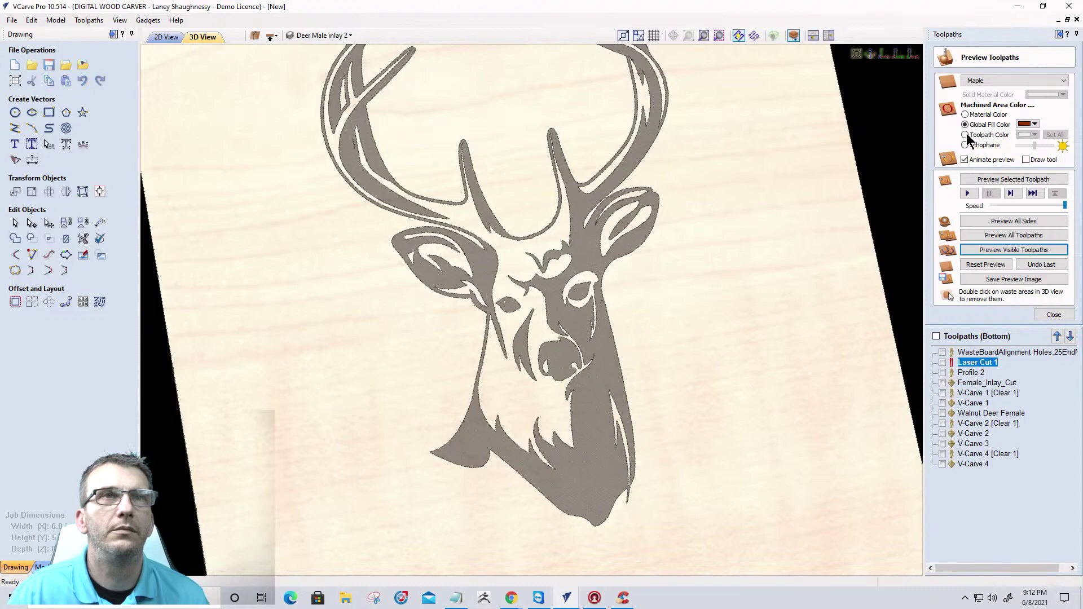
left_click(1033, 135)
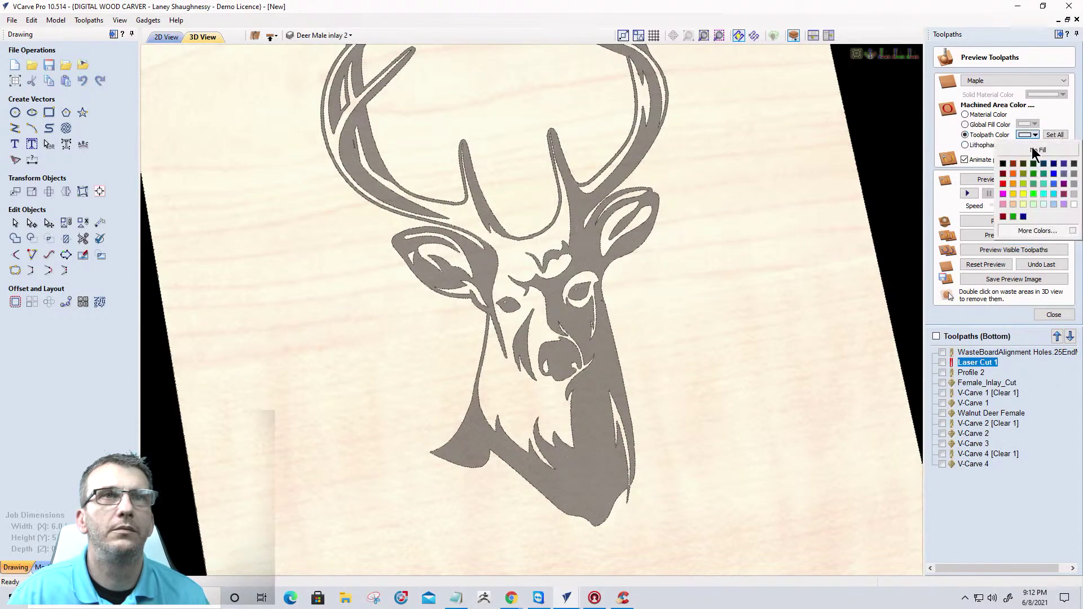
left_click(1013, 163)
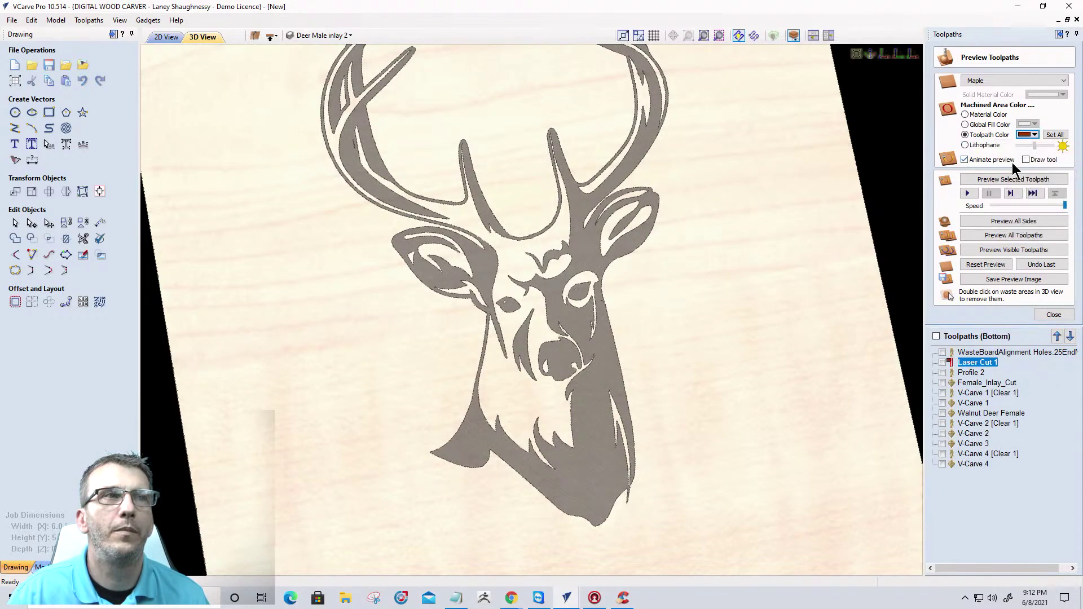
left_click(942, 363)
left_click(965, 115)
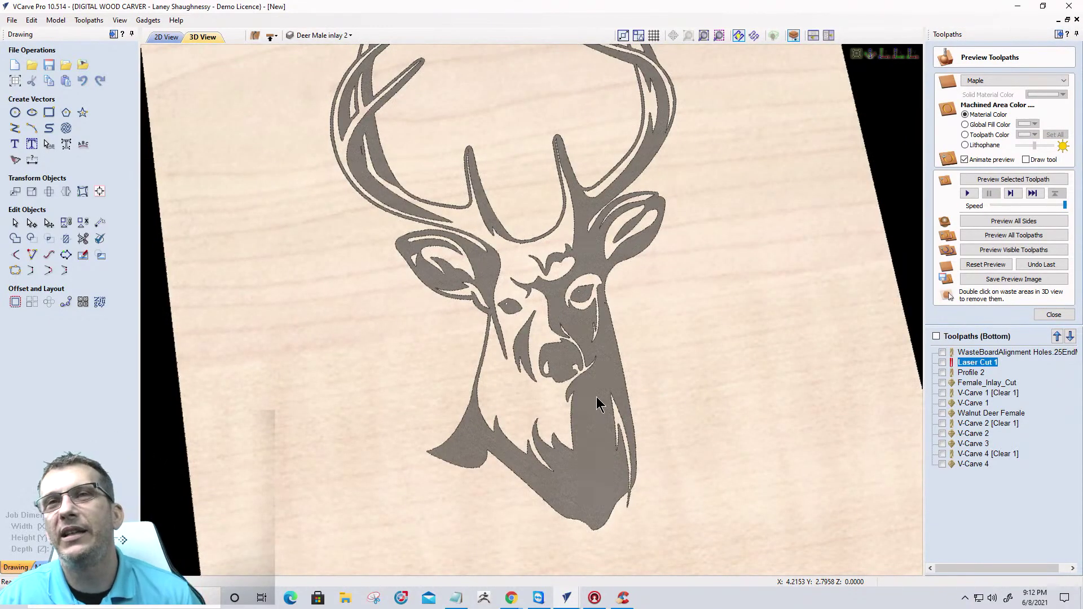
Examine the laser-cut deer preview in 3D and compare it with the Deer Male inlay 2 vectors in 2D.
left_click_drag(599, 426, 641, 484)
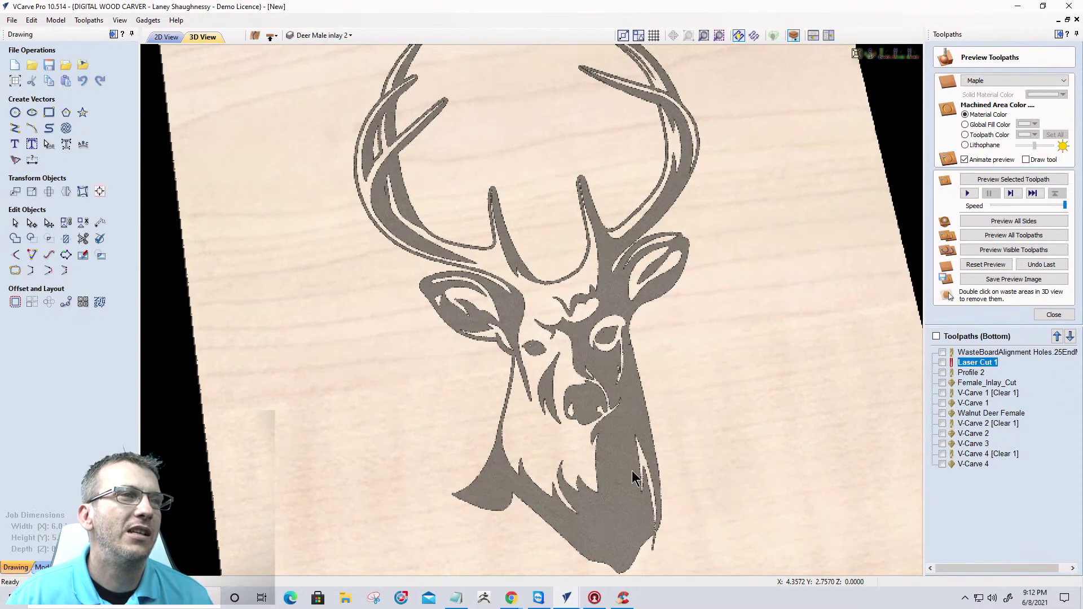
scroll(641, 280, "up", 4)
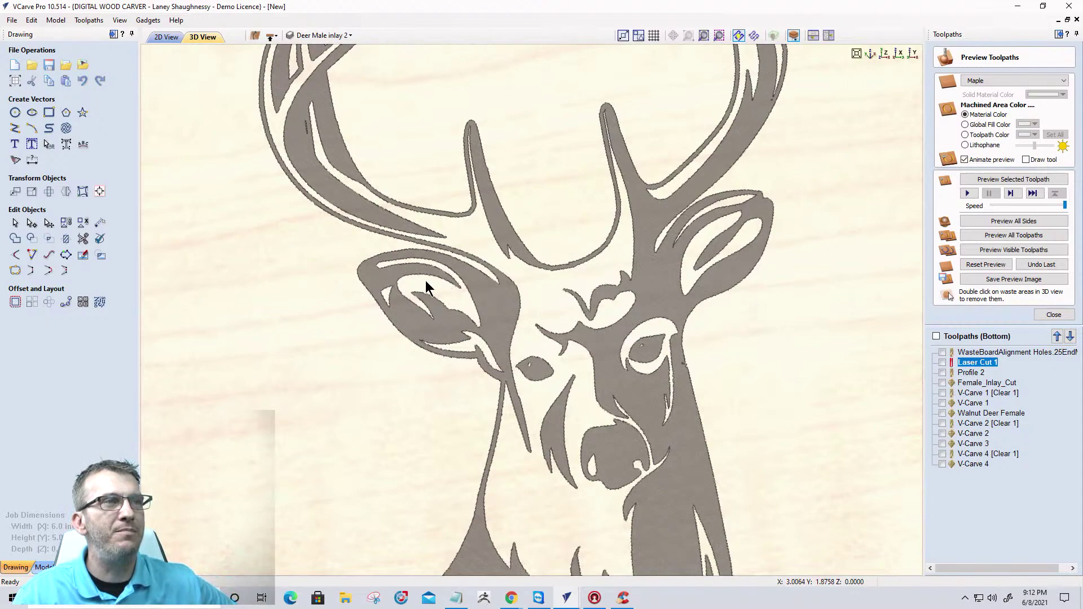
scroll(551, 256, "down", 3)
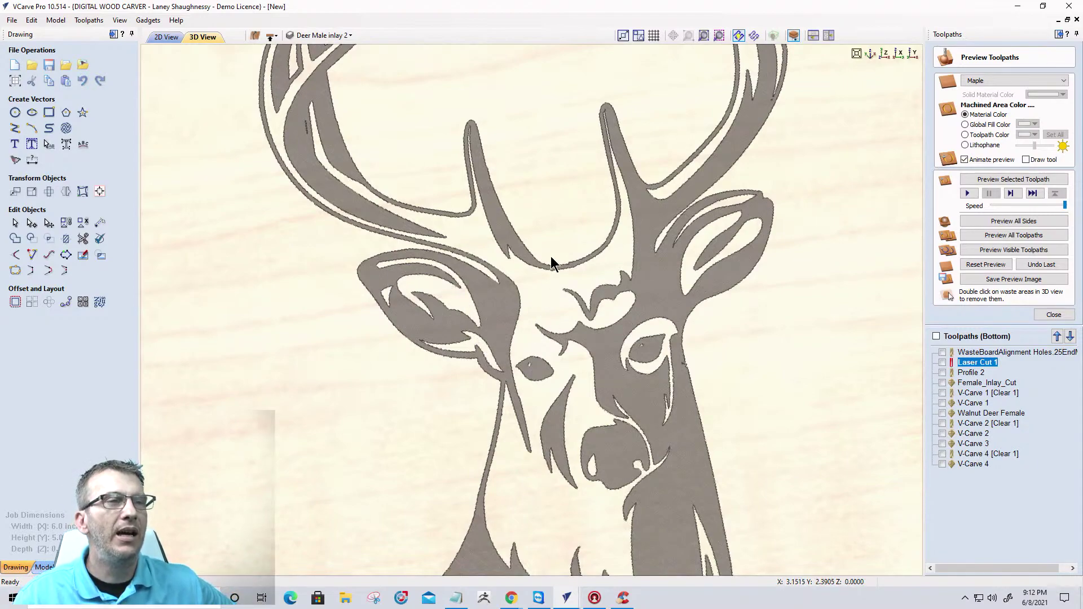
left_click_drag(550, 261, 551, 270)
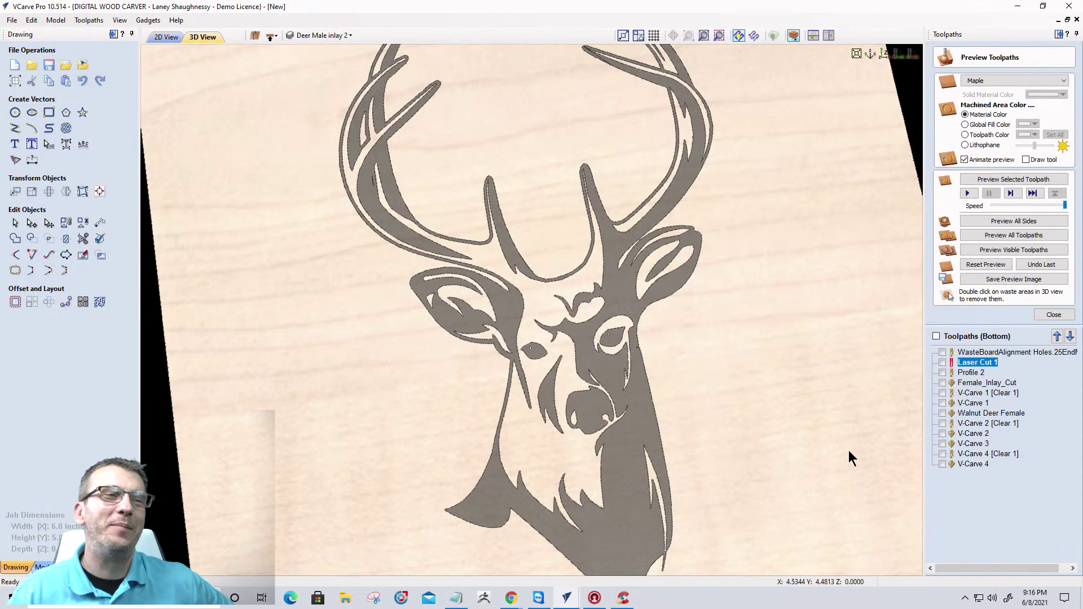
scroll(709, 415, "down", 3)
scroll(609, 511, "up", 4)
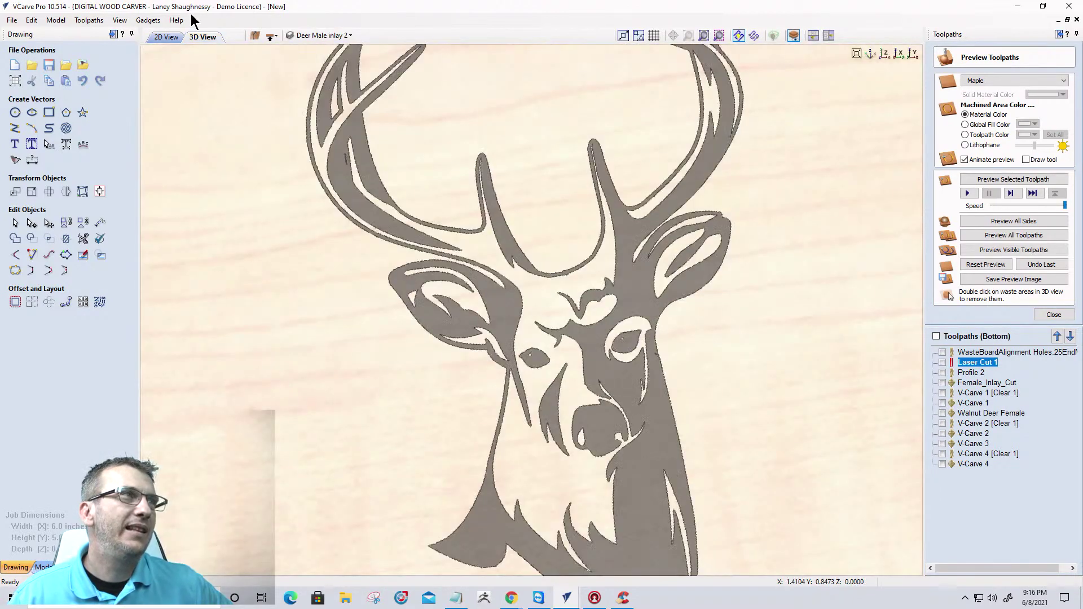
left_click(162, 37)
scroll(409, 349, "up", 3)
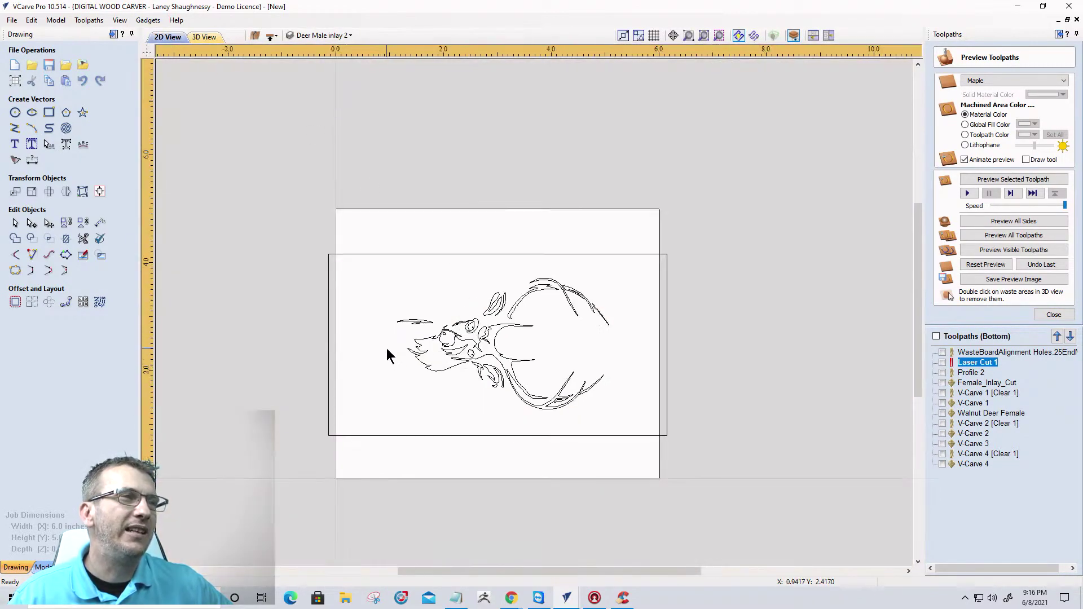
Hide the Deer Male inlay 2 layer and show the Deer Female Inlay layer.
left_click(319, 36)
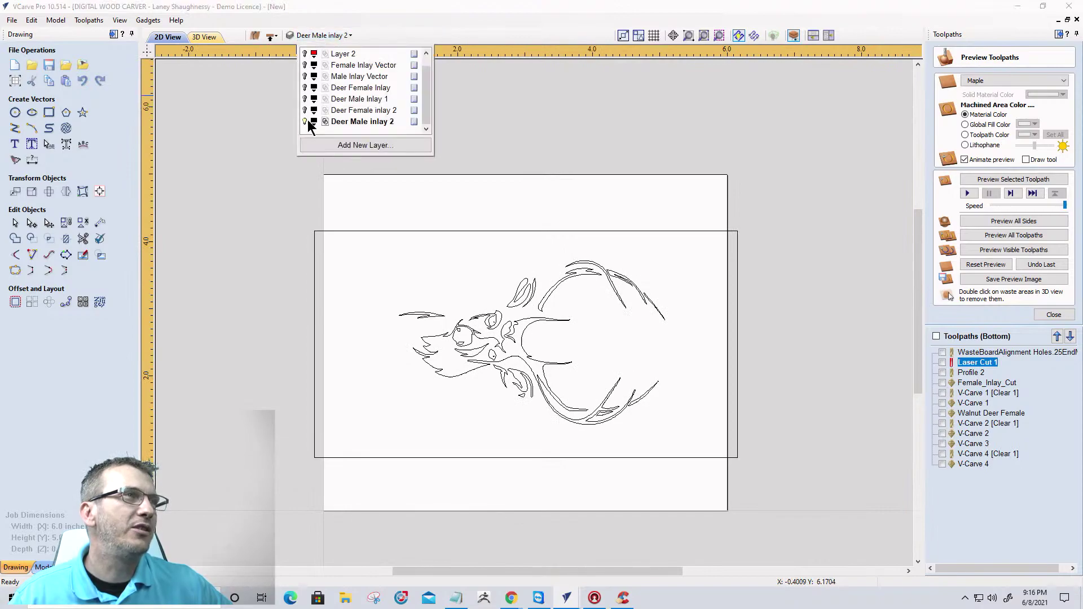
left_click(305, 121)
left_click(305, 88)
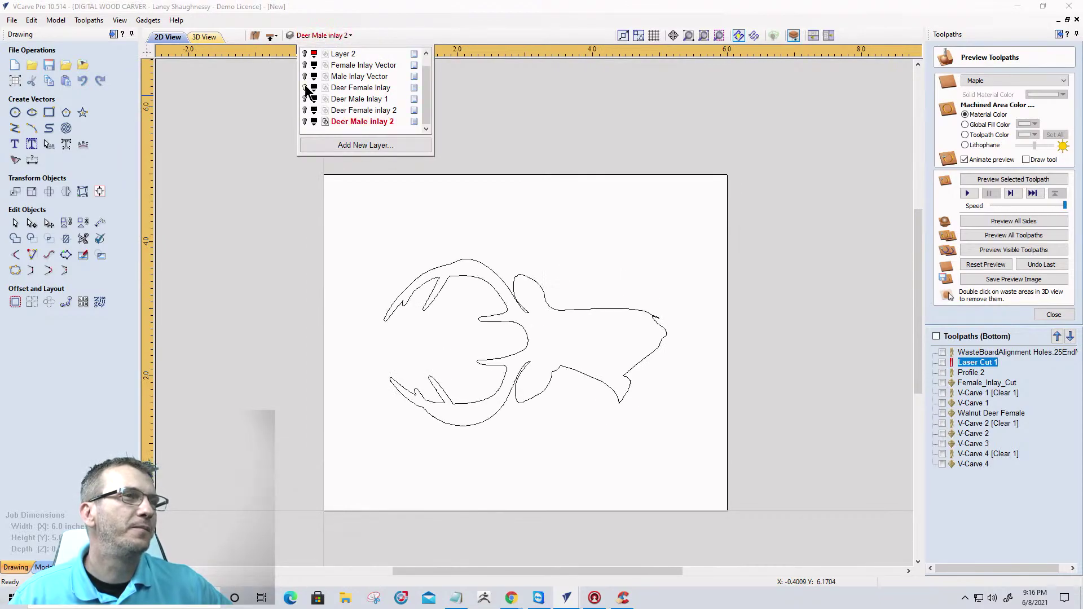
Cut the Deer Female Inlay outline at both ends of the thin spur near the neck's base and delete the spur.
scroll(658, 329, "up", 5)
scroll(676, 234, "up", 1)
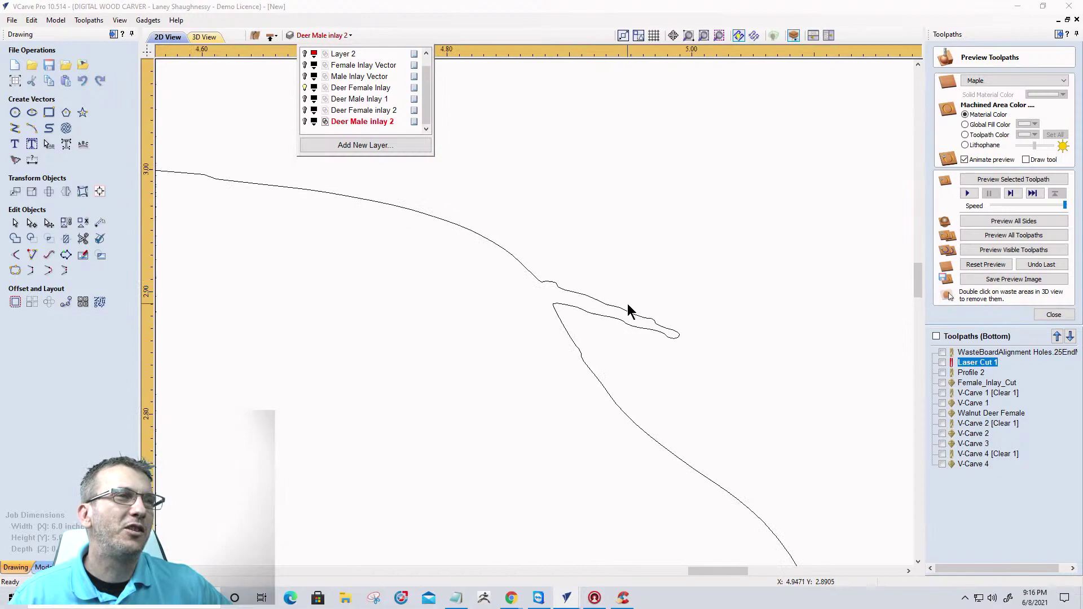
left_click(579, 309)
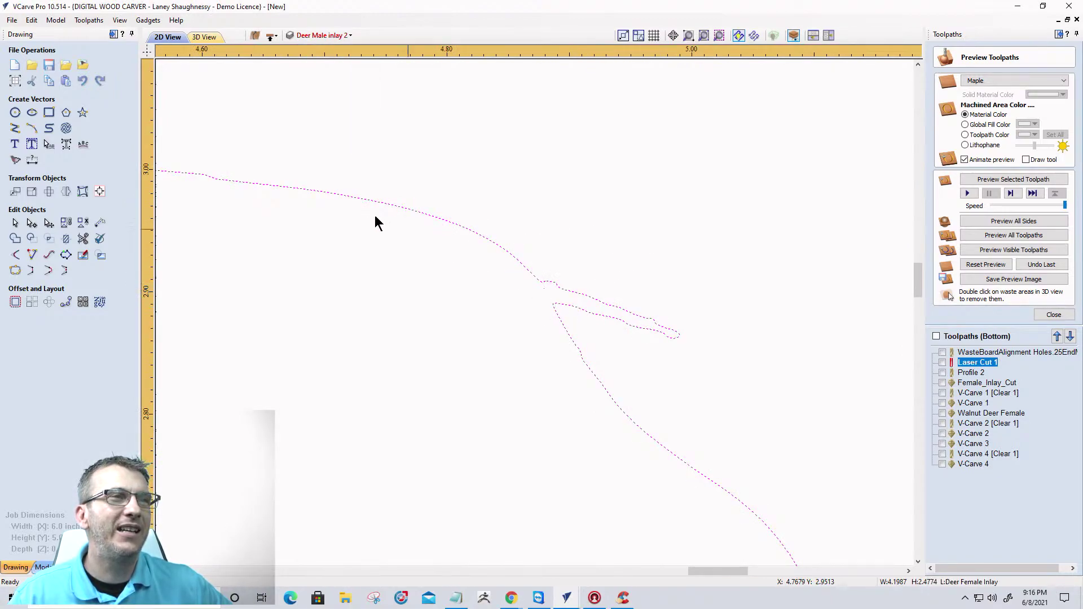
left_click(32, 223)
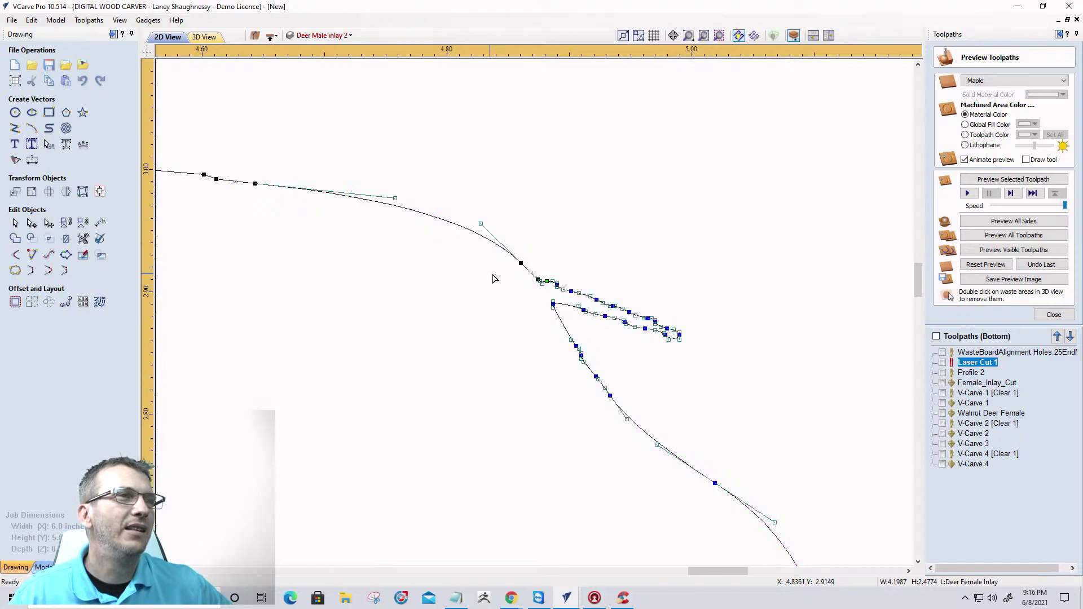
right_click(538, 280)
left_click(573, 324)
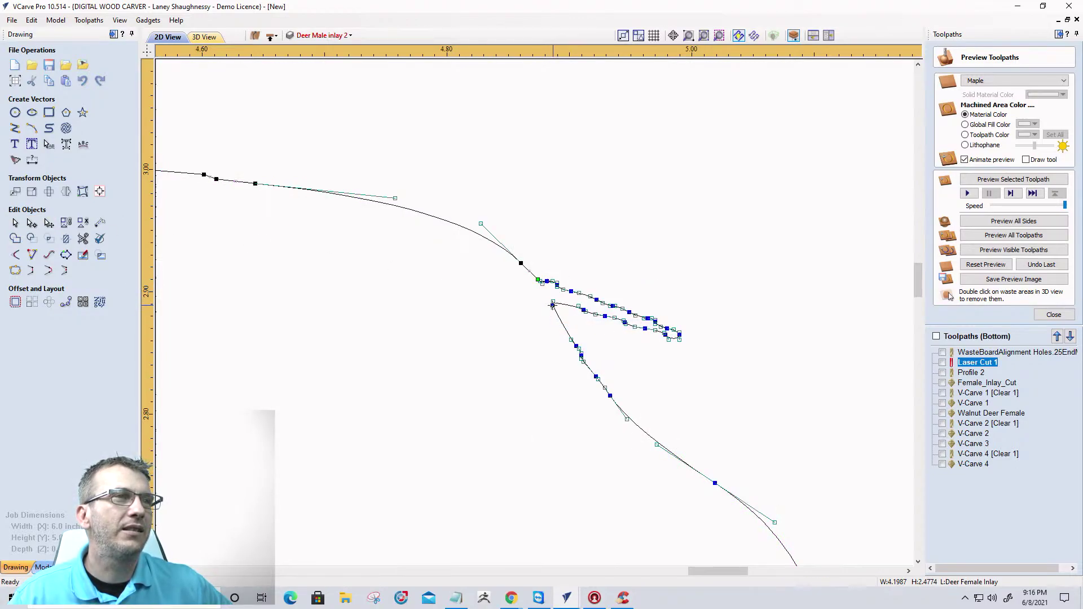
scroll(553, 306, "up", 6)
right_click(658, 221)
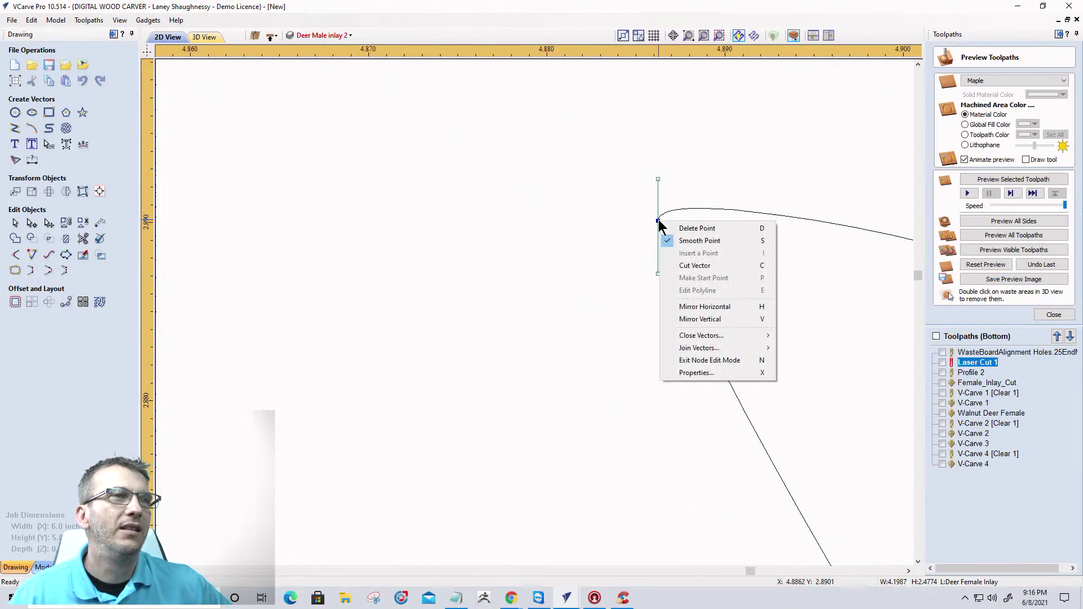
left_click(675, 266)
scroll(620, 296, "down", 8)
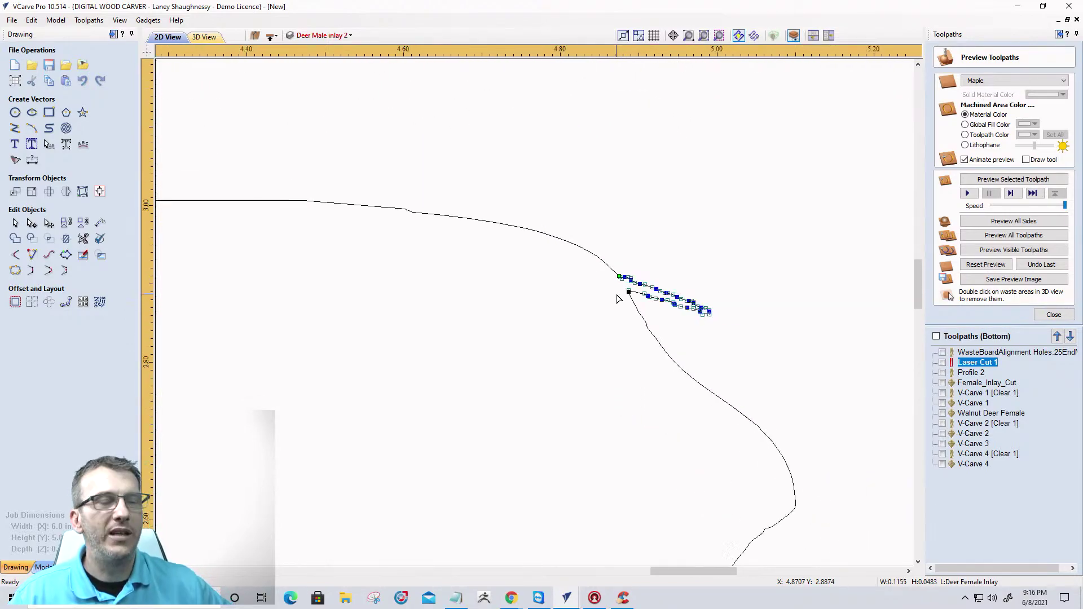
key("Delete")
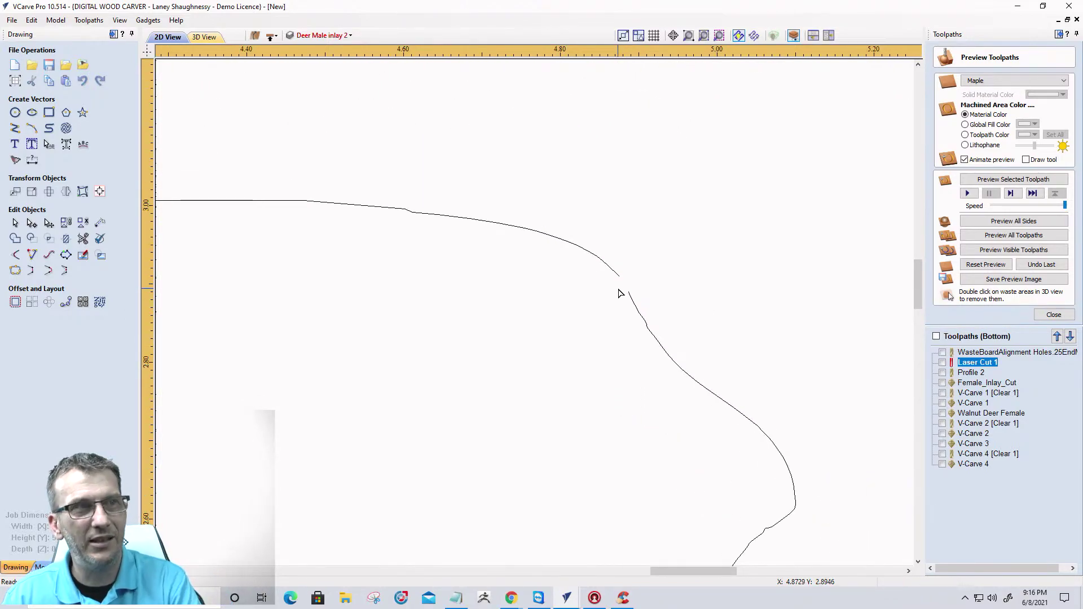
Close the gap in the deer outline where the spur was cut away.
left_click(559, 237)
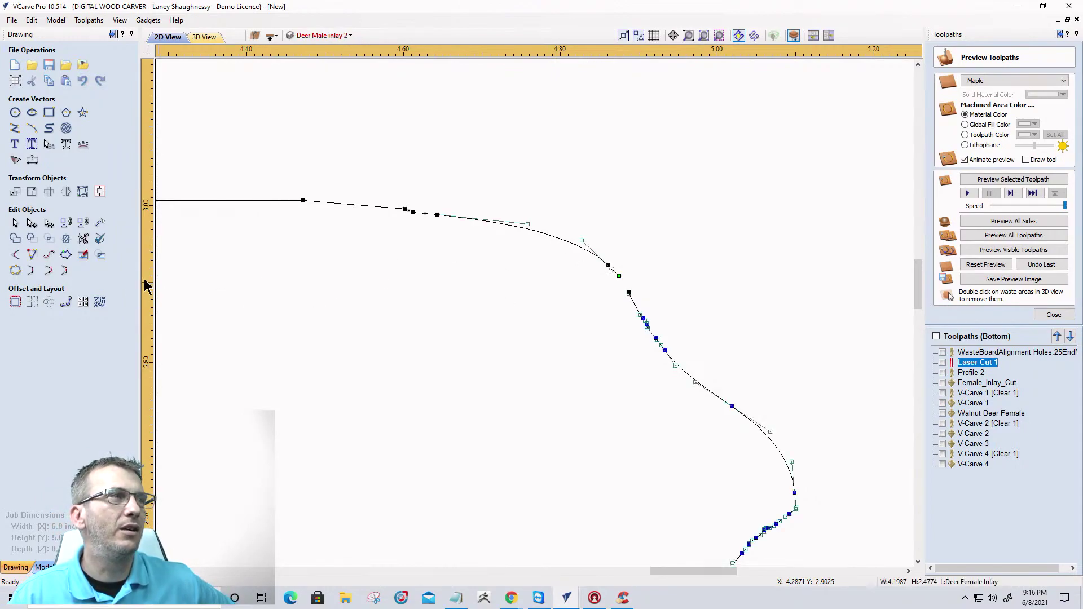
left_click(16, 270)
left_click(104, 201)
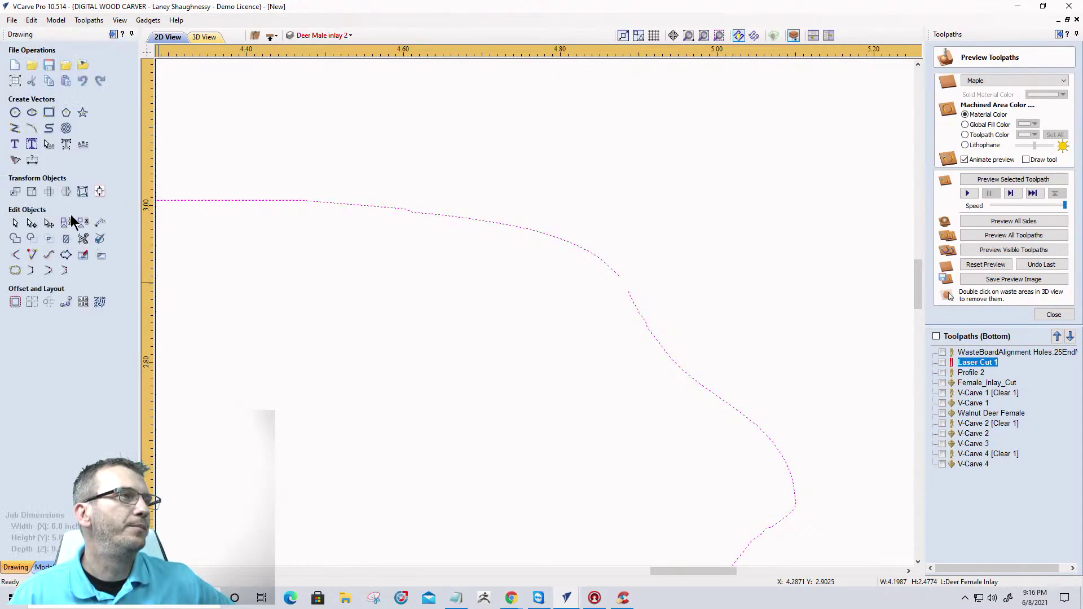
left_click(571, 343)
scroll(801, 283, "down", 5)
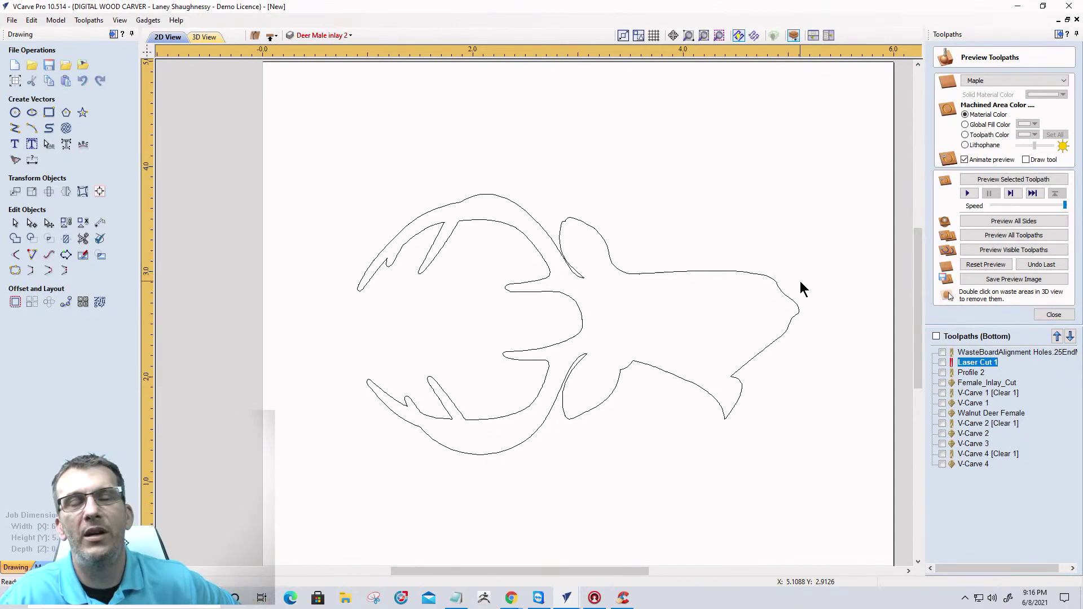
Examine the Deer Female Inlay outline up close for small stray bumps where the ear meets the neck line.
scroll(814, 272, "up", 4)
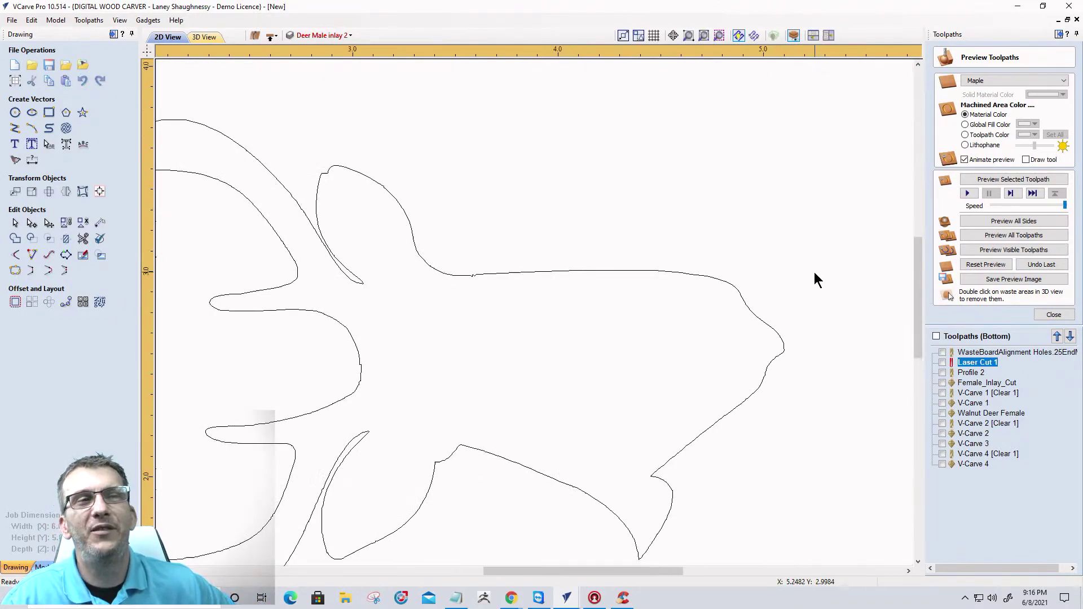
scroll(815, 272, "down", 3)
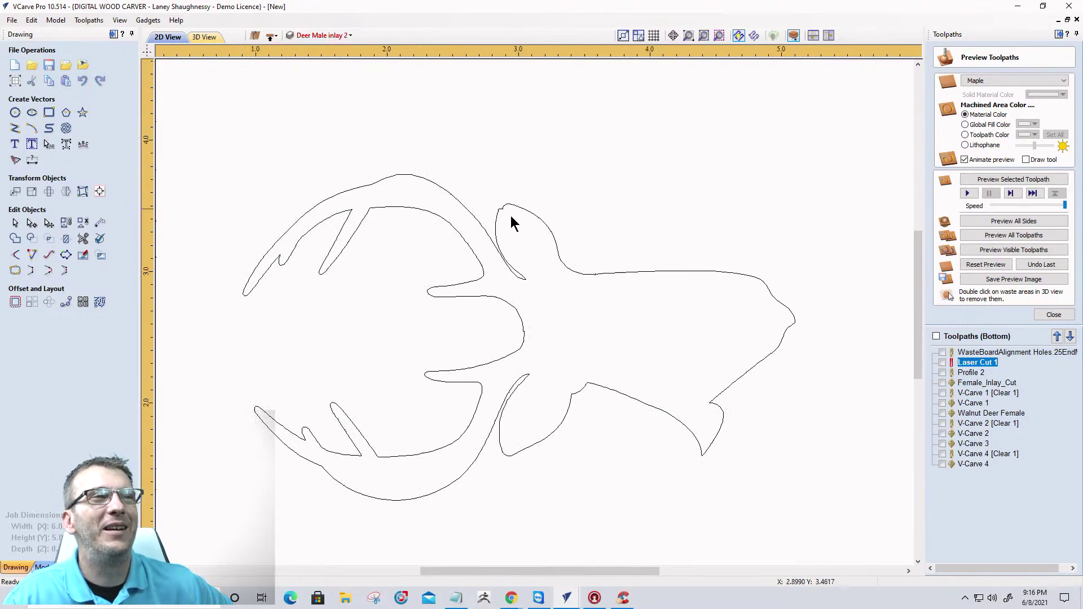
scroll(593, 276, "up", 3)
scroll(593, 277, "up", 4)
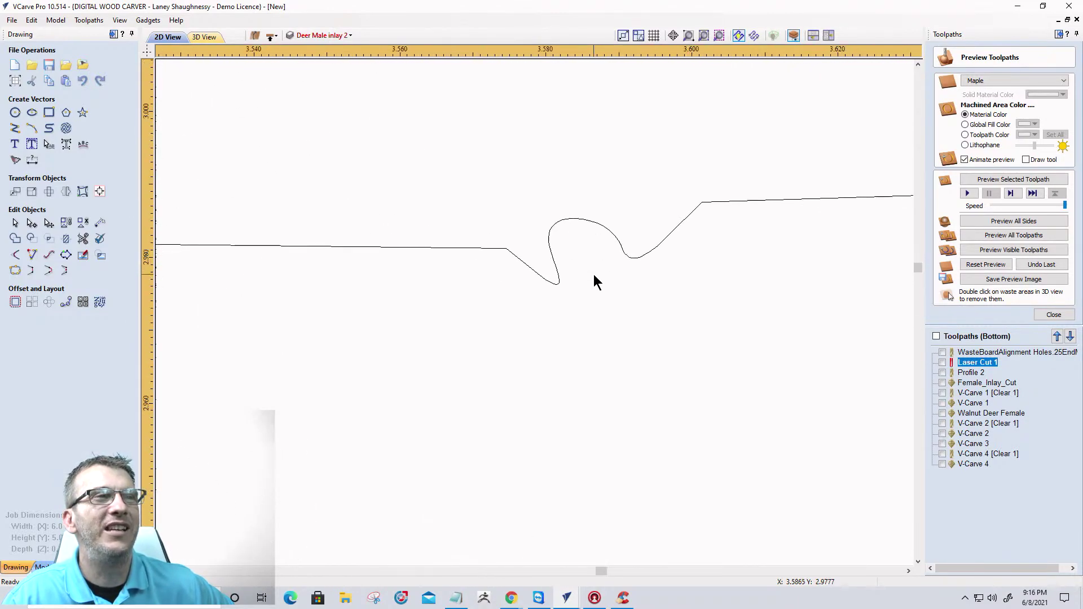
scroll(594, 277, "down", 2)
scroll(594, 277, "down", 5)
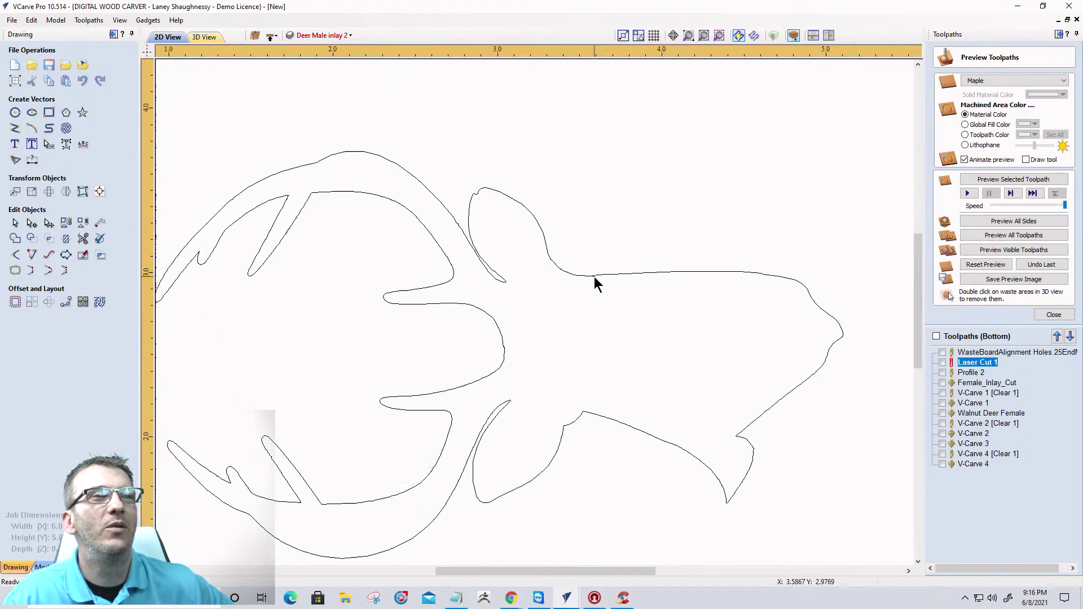
scroll(594, 278, "up", 6)
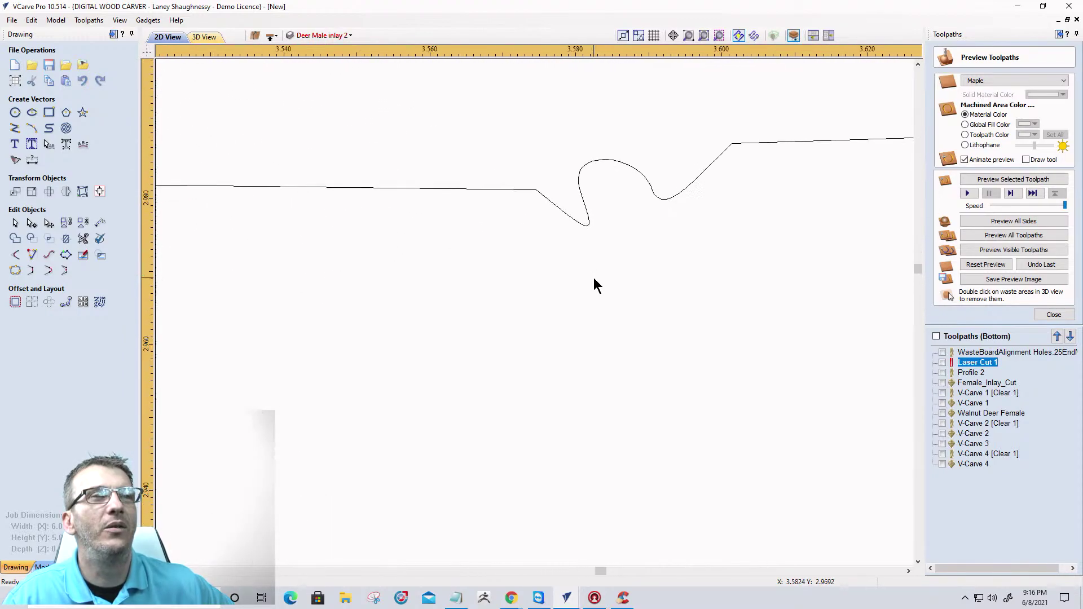
scroll(623, 259, "down", 5)
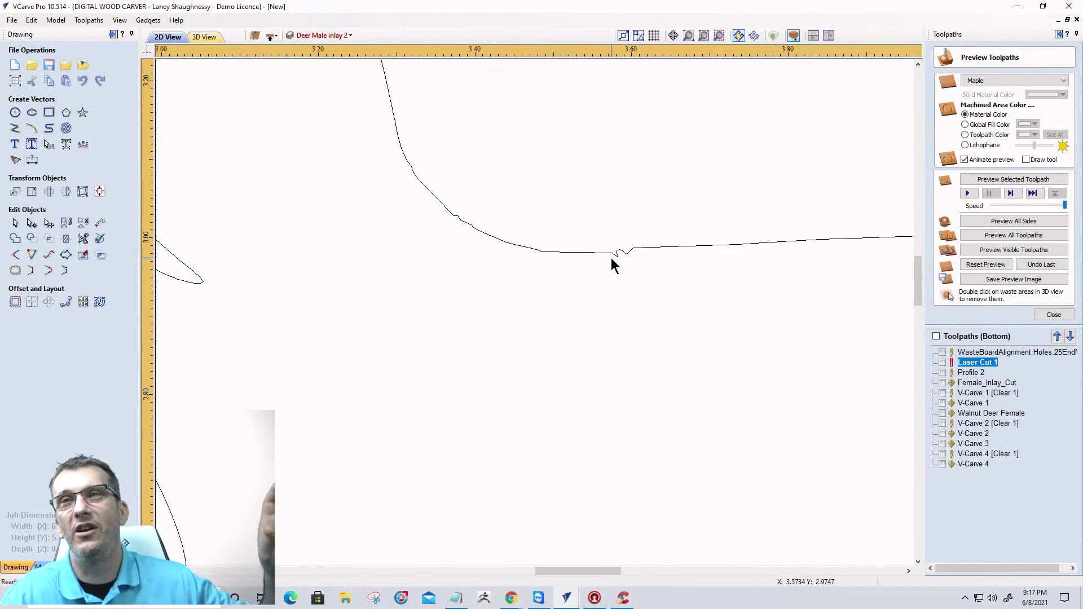
Inspect the laser-cut deer preview in 3D, both up close and as a whole.
mouse_move(1045, 355)
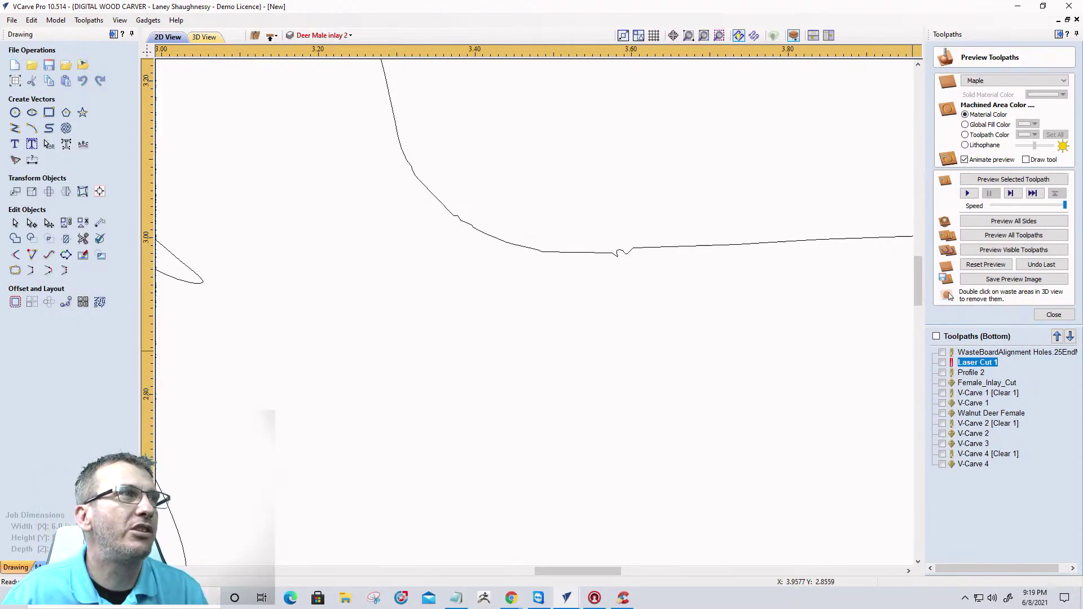
left_click(204, 37)
scroll(519, 271, "up", 2)
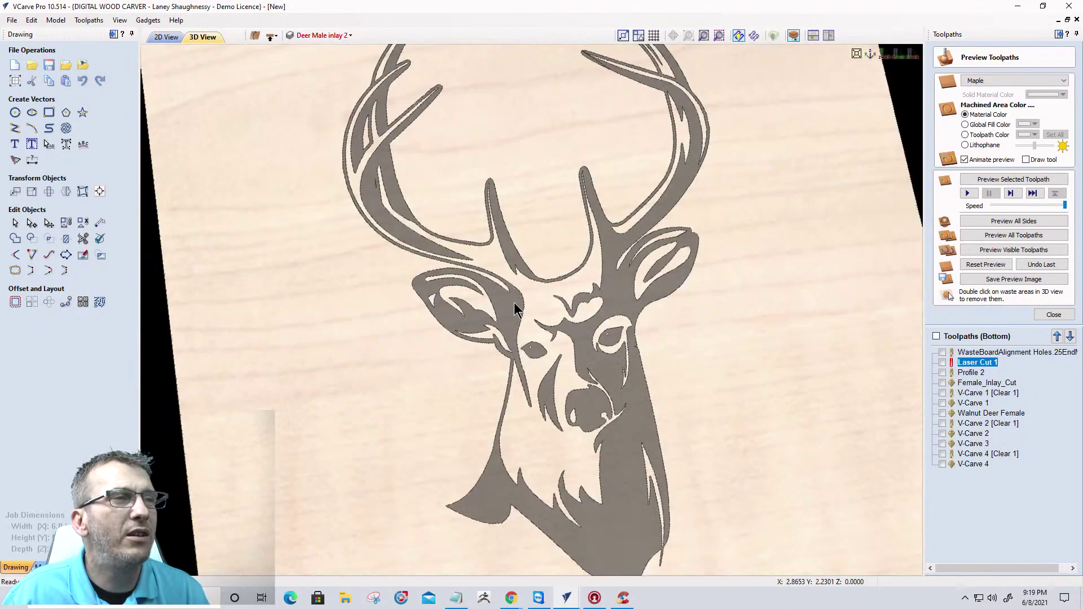
scroll(514, 303, "down", 3)
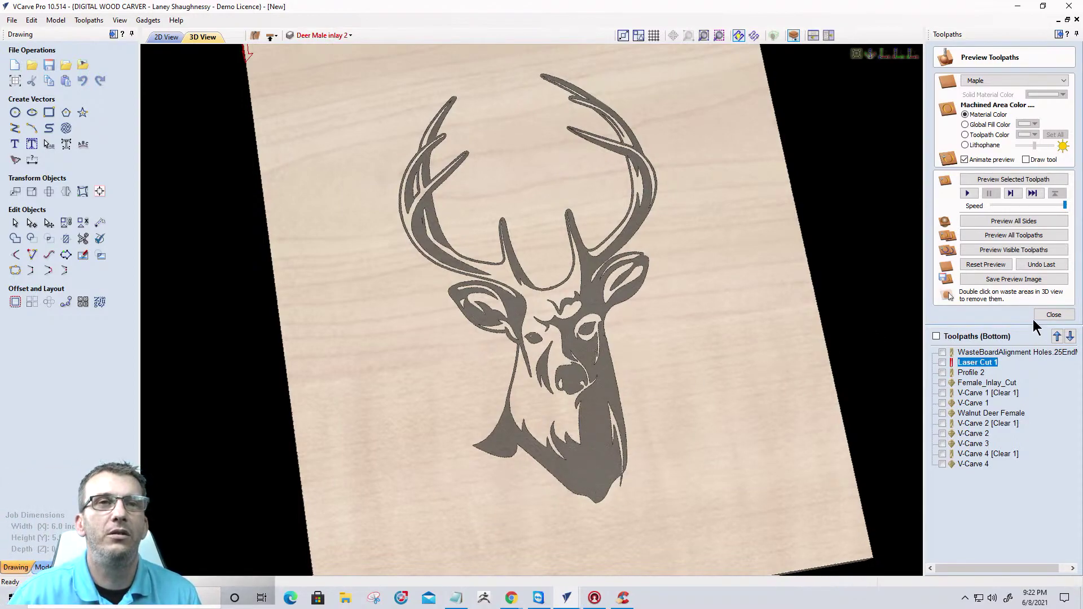
Close the toolpath preview and return to the deer outline in the 2D view.
left_click(1050, 315)
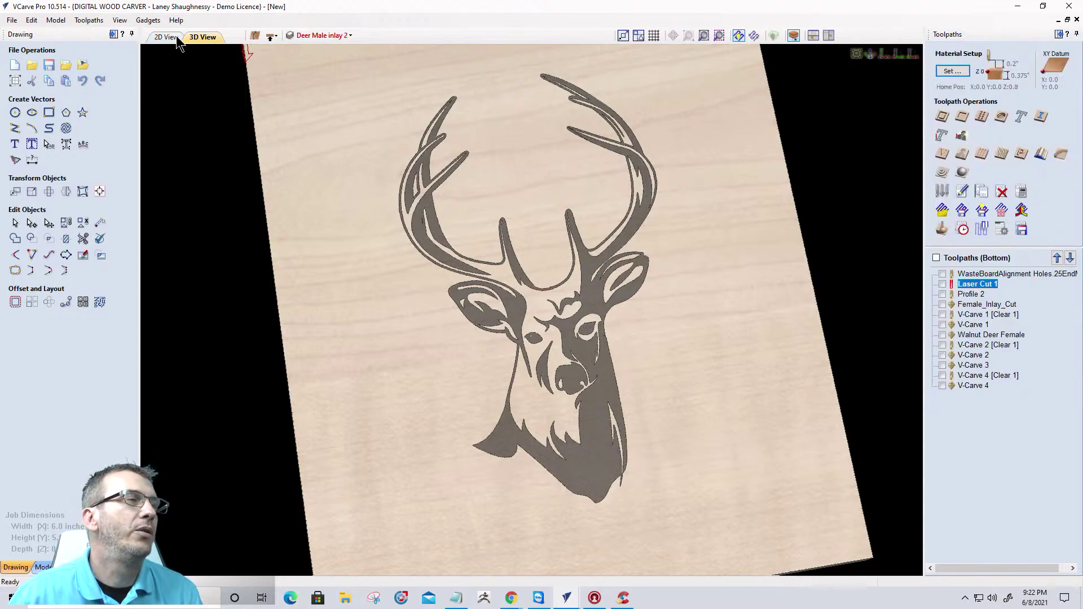
left_click(167, 36)
scroll(546, 283, "down", 5)
scroll(544, 283, "up", 8)
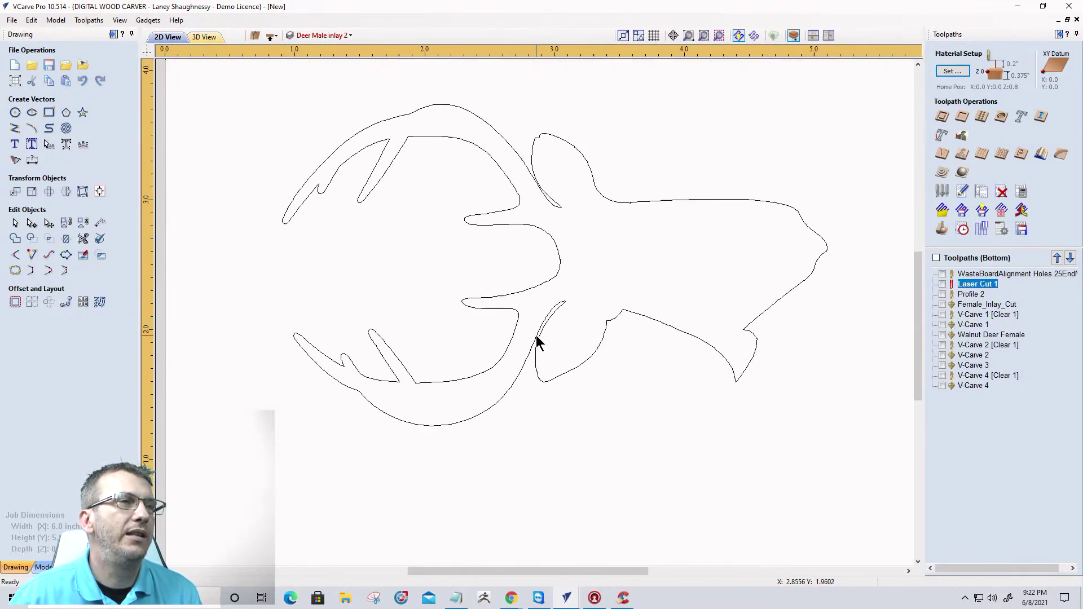
scroll(486, 283, "down", 4)
scroll(597, 305, "up", 3)
scroll(597, 305, "down", 3)
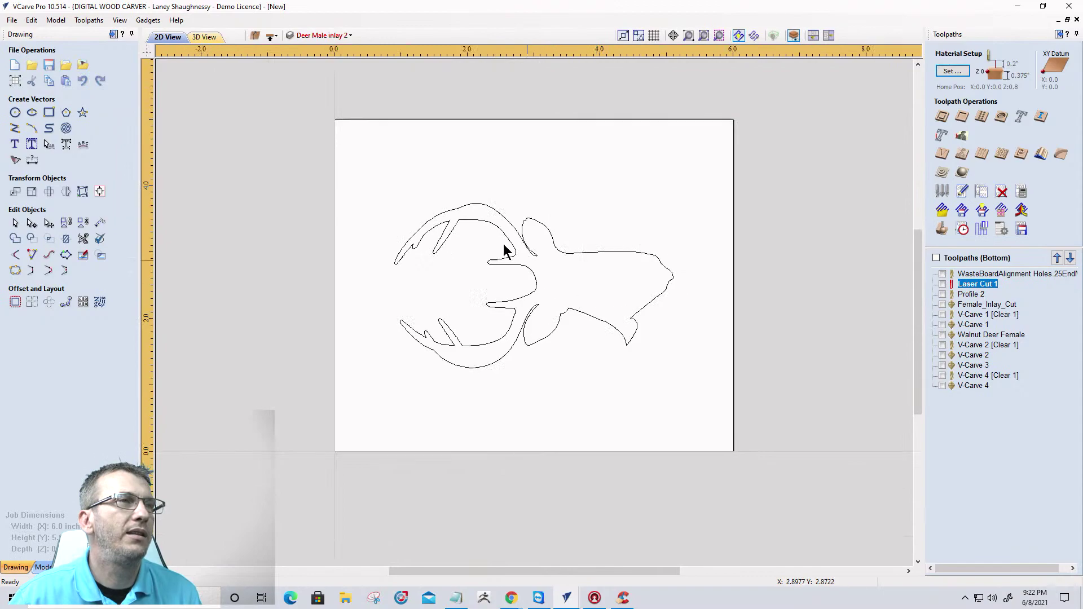
Hide the Deer Female Inlay layer and add a new layer with the default name.
left_click(337, 38)
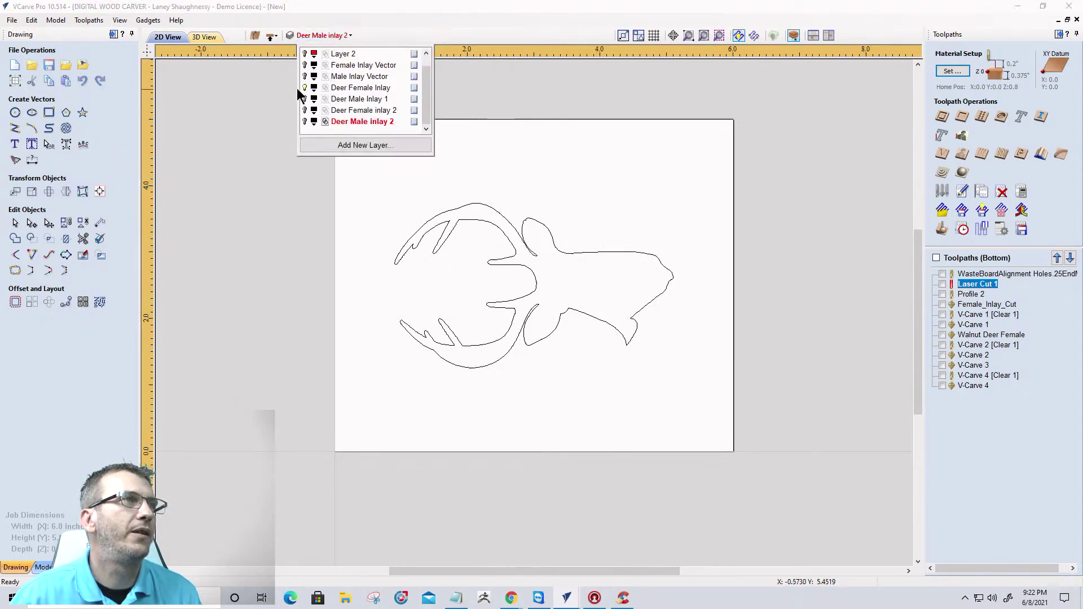
left_click(305, 87)
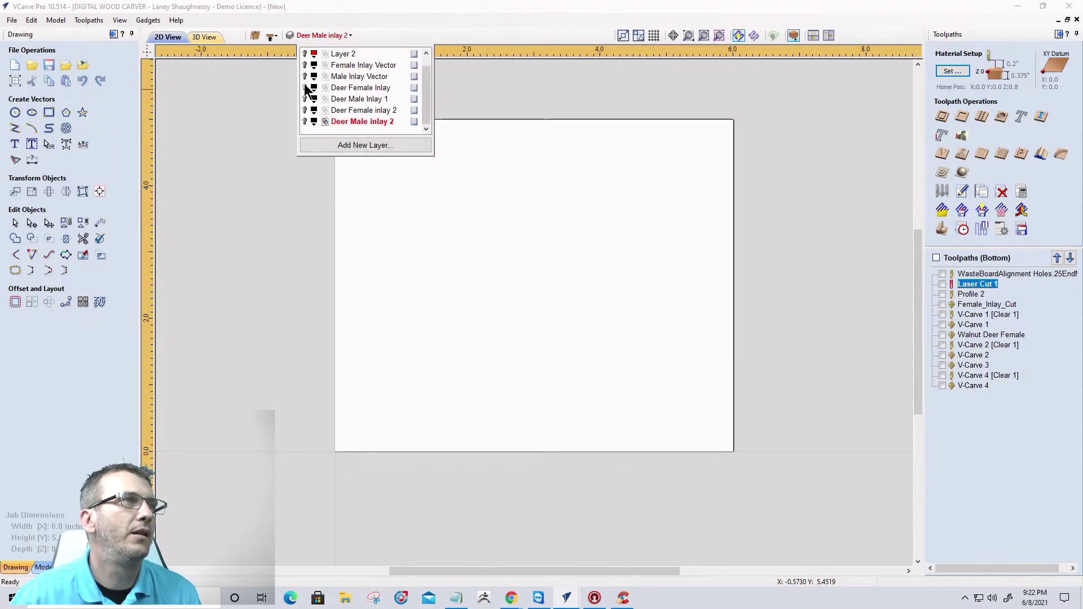
left_click(355, 146)
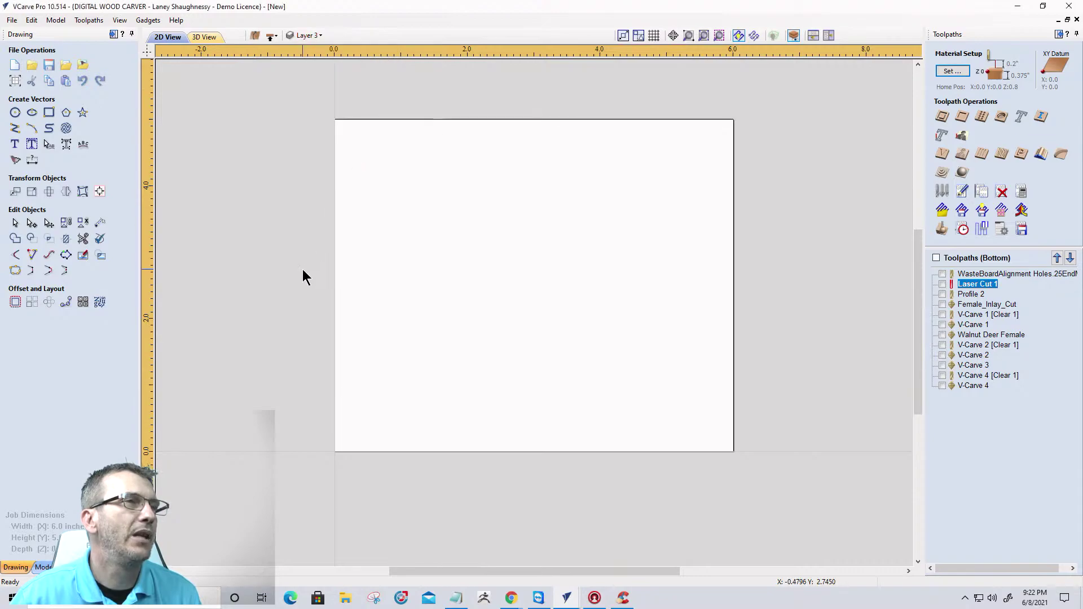
Import the photo of the man in the navy T-shirt from the Downloads folder onto the new layer.
left_click(83, 65)
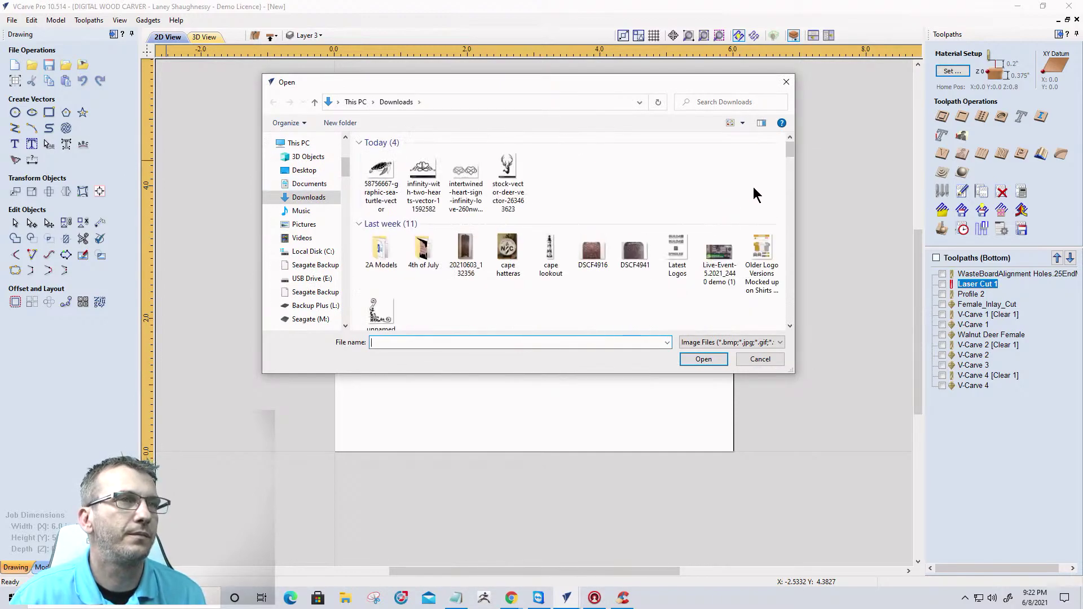
left_click_drag(790, 146, 787, 225)
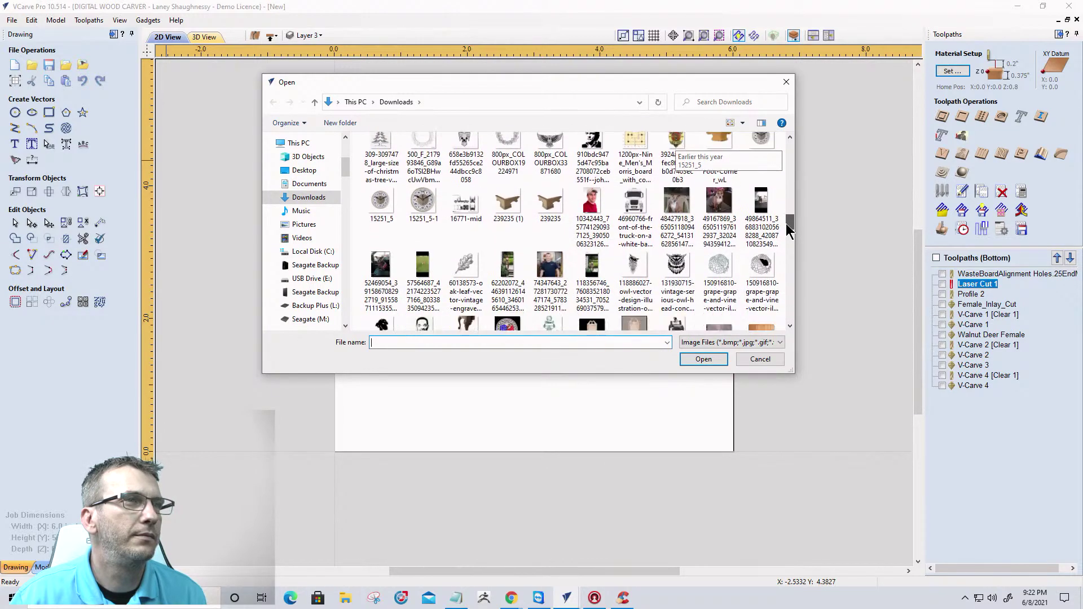
double_click(543, 264)
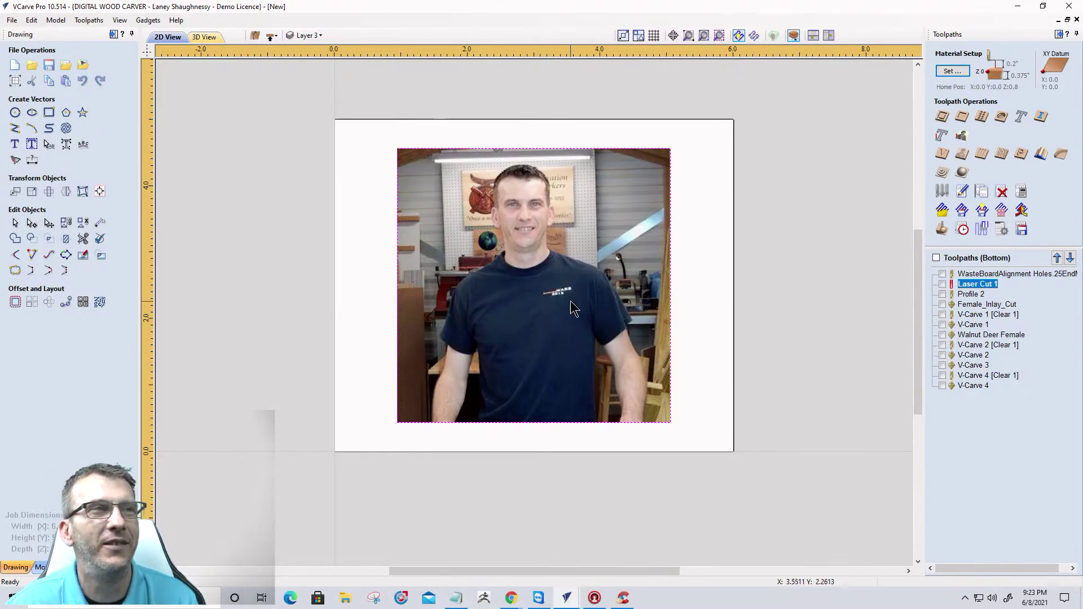
Edit the imported photo by raising its contrast, slightly lowering the brightness and slightly adjusting the gamma slider above centre.
scroll(541, 226, "up", 2)
scroll(541, 231, "down", 1)
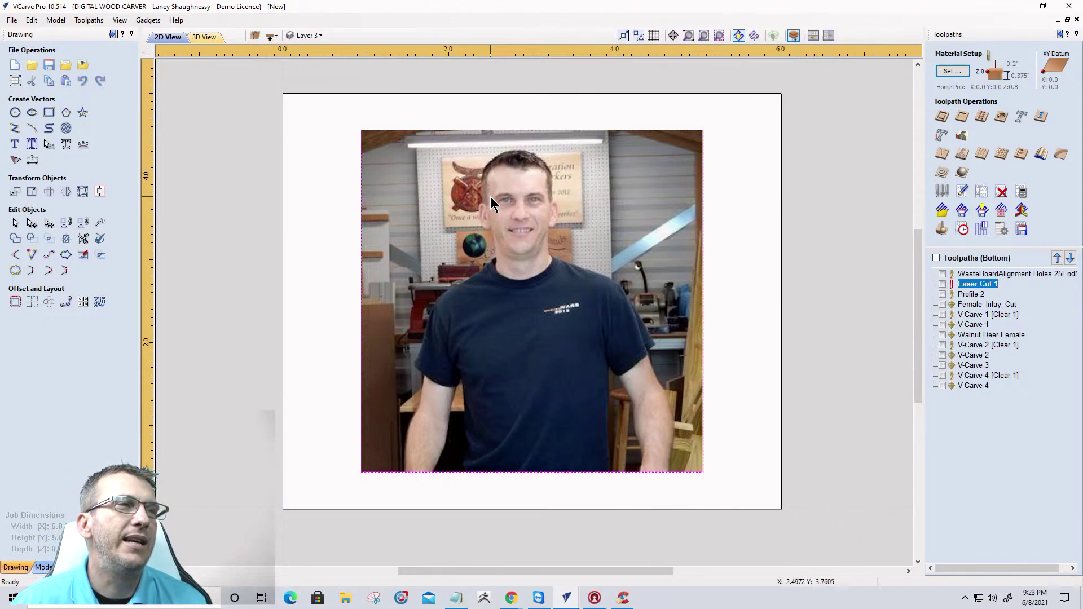
left_click(83, 257)
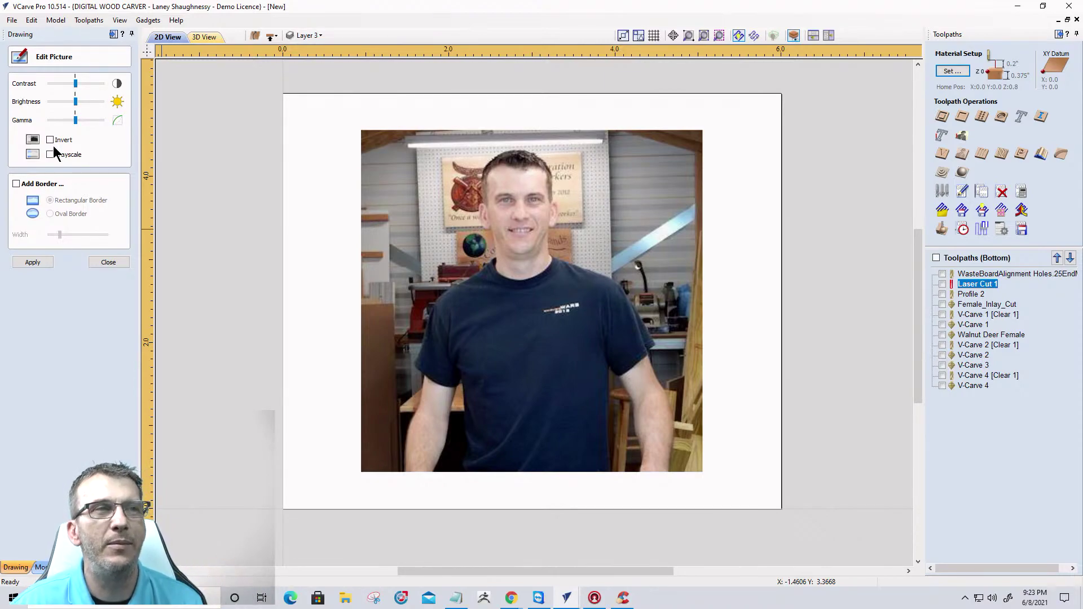
left_click_drag(75, 83, 83, 84)
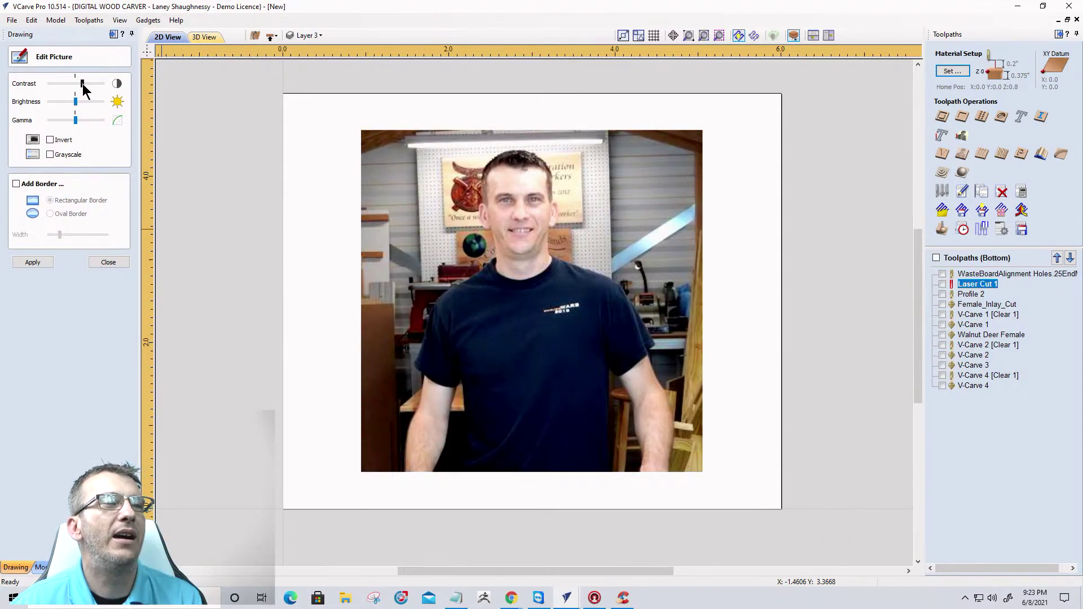
mouse_move(75, 101)
left_mouse_down()
mouse_move(88, 120)
mouse_move(79, 120)
left_mouse_up()
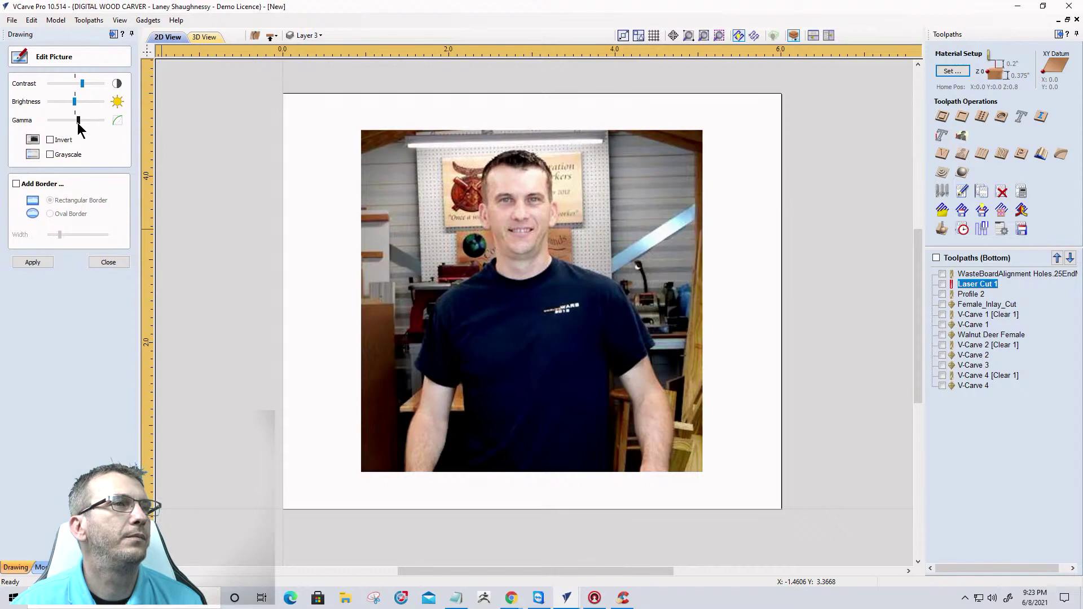
left_click_drag(83, 83, 85, 84)
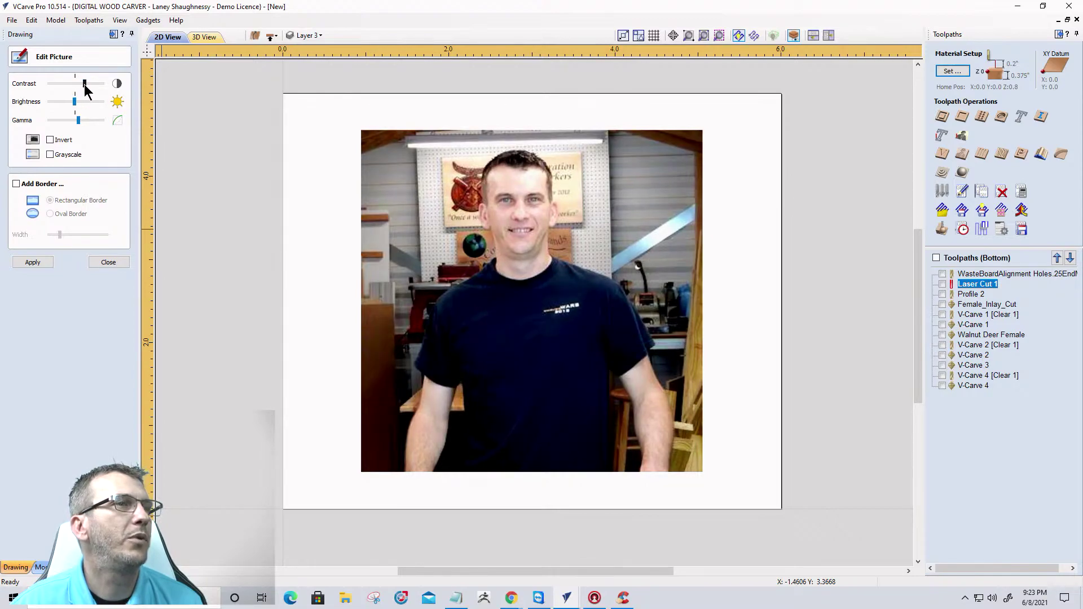
scroll(518, 347, "up", 4)
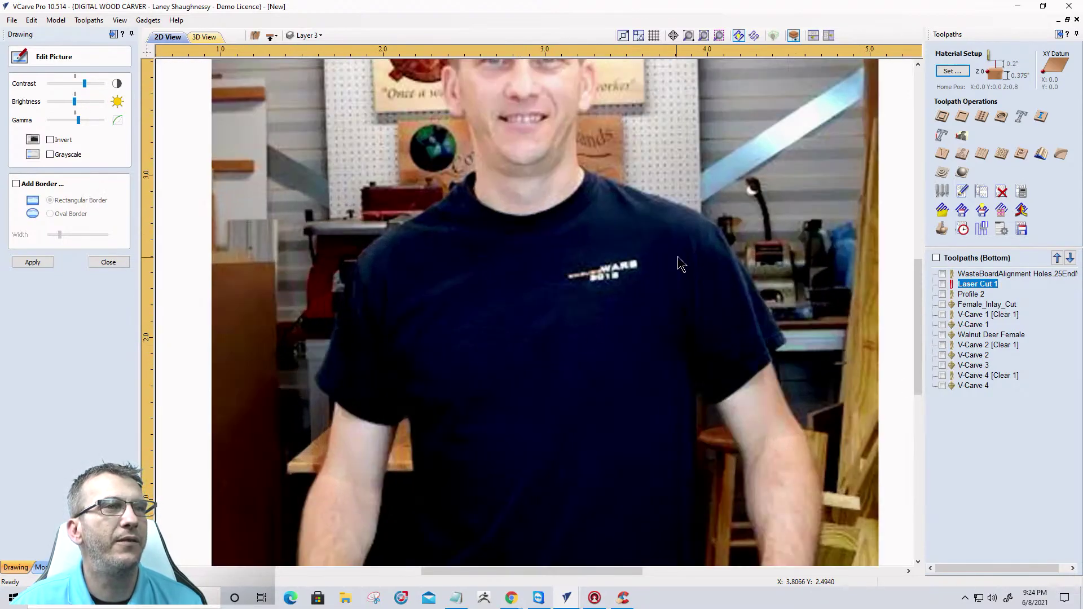
scroll(627, 274, "down", 4)
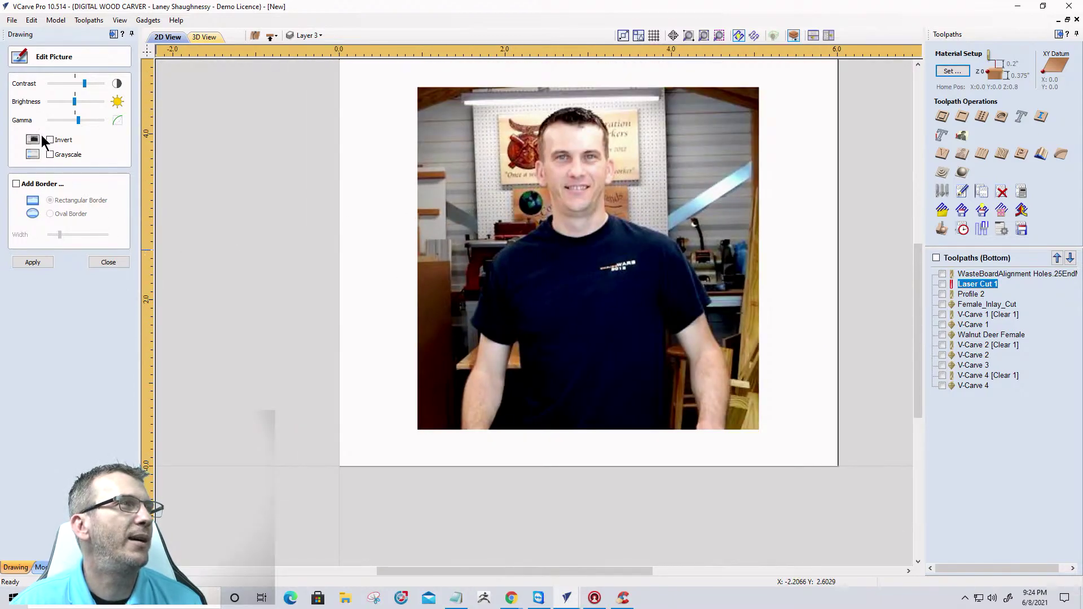
Try inverting the photo's colors, convert it to grayscale instead, and apply the picture edits.
left_click(51, 140)
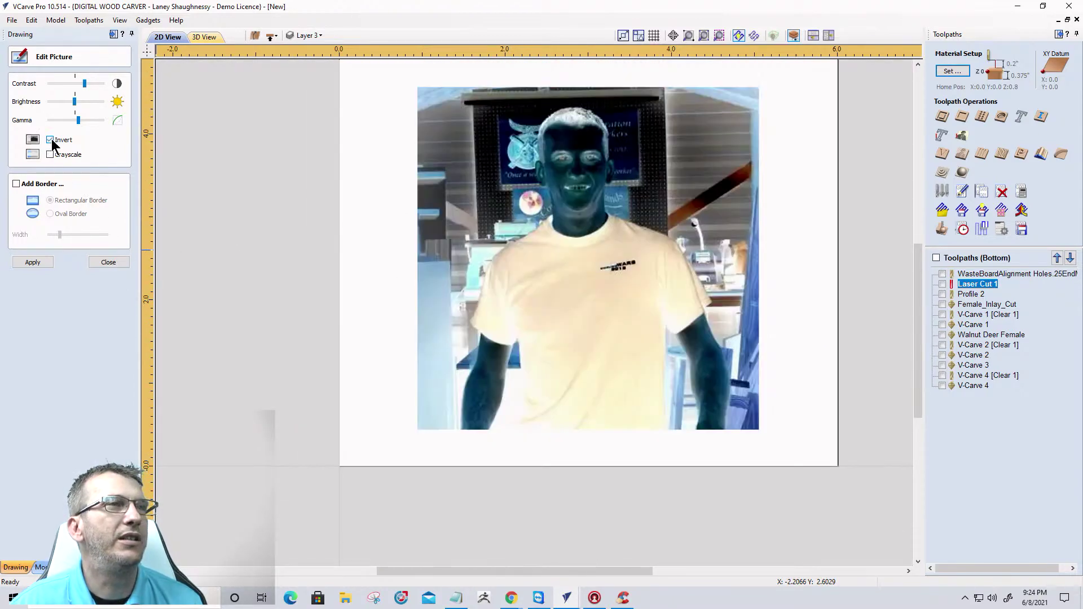
left_click(50, 155)
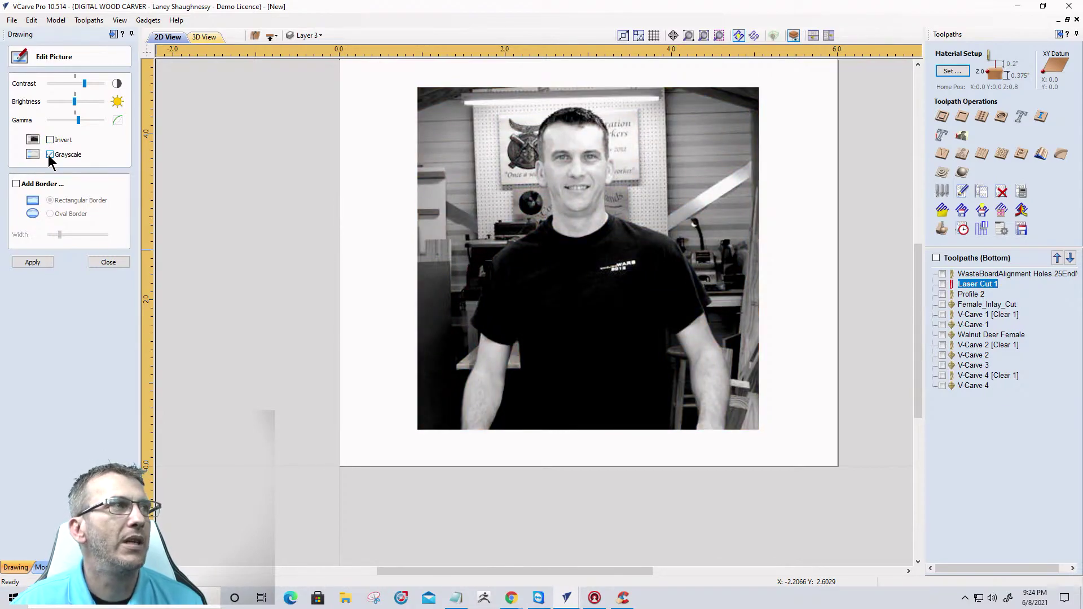
left_click(33, 262)
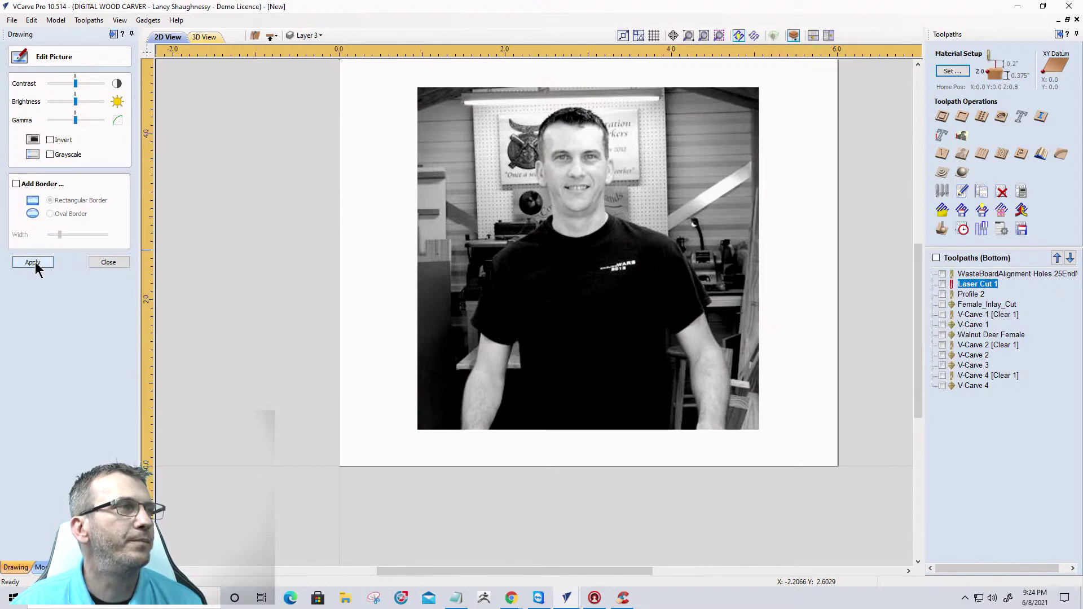
left_click(96, 263)
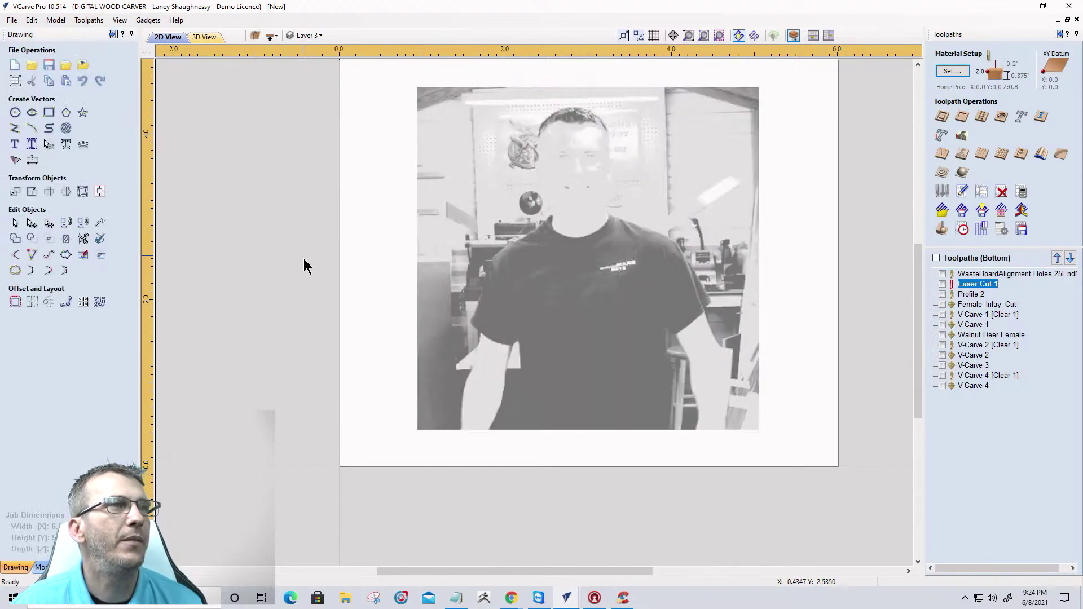
Start a Laser Picture toolpath for the grayscale photo with 50% max power, 0% min power and 48 inches/min move speed.
left_click(509, 225)
scroll(509, 225, "down", 1)
scroll(558, 198, "up", 1)
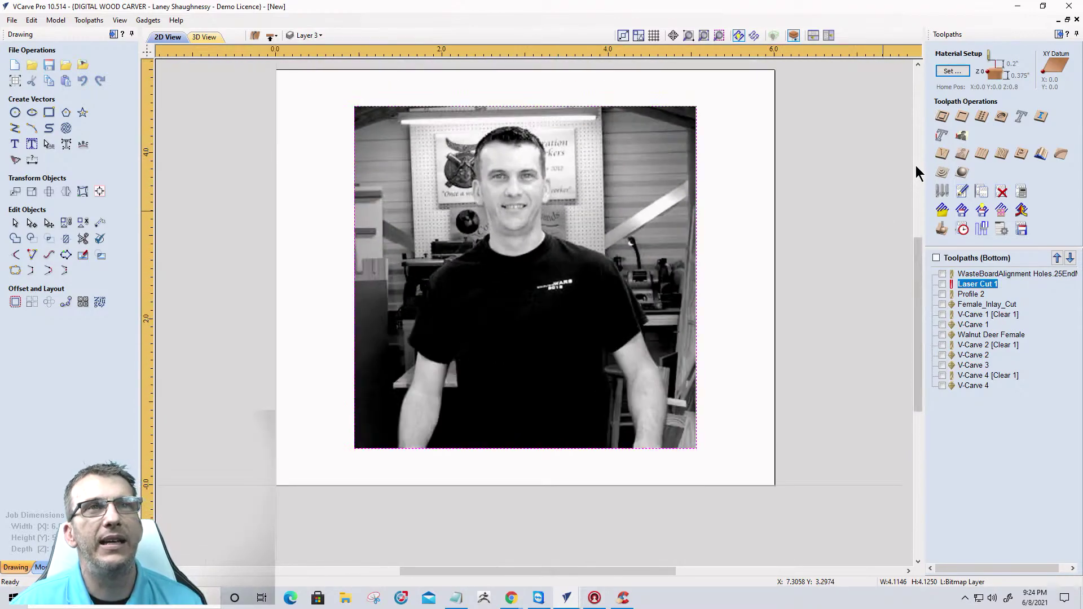
left_click(963, 136)
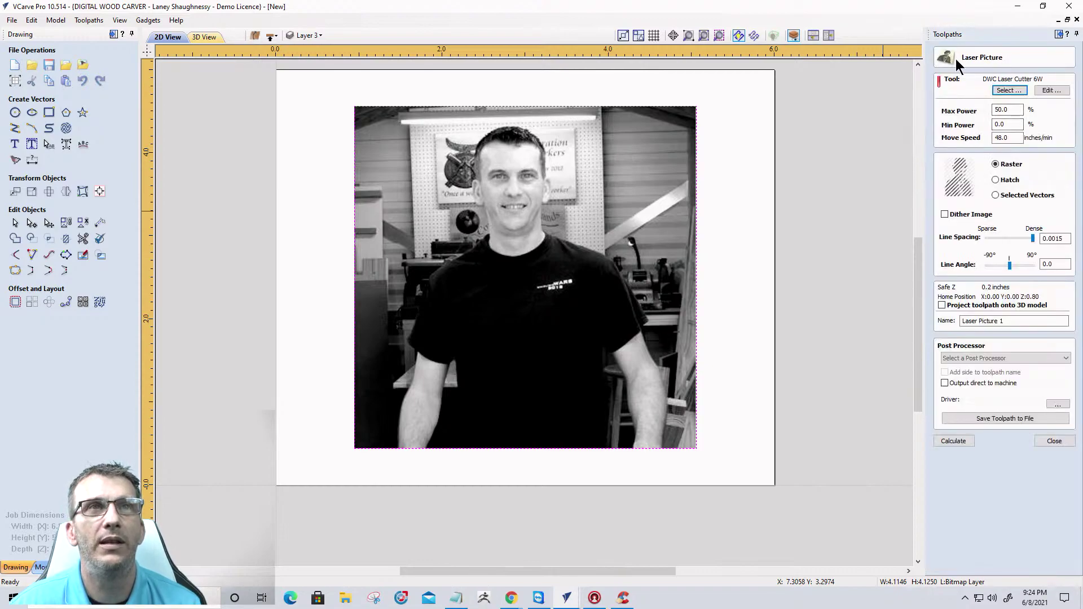
double_click(1017, 110)
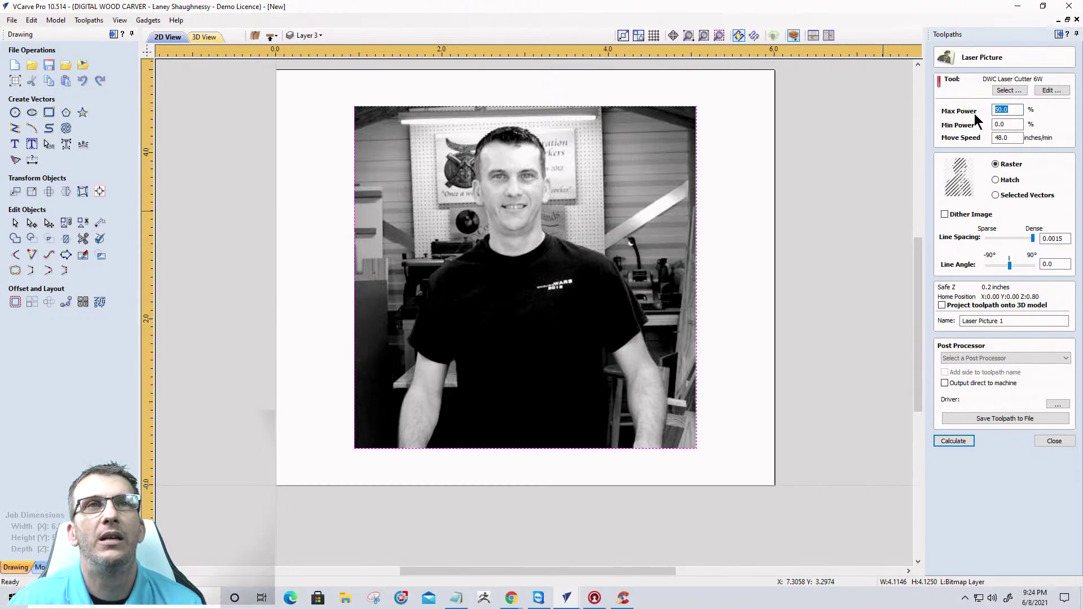
left_click(1010, 124)
double_click(1010, 124)
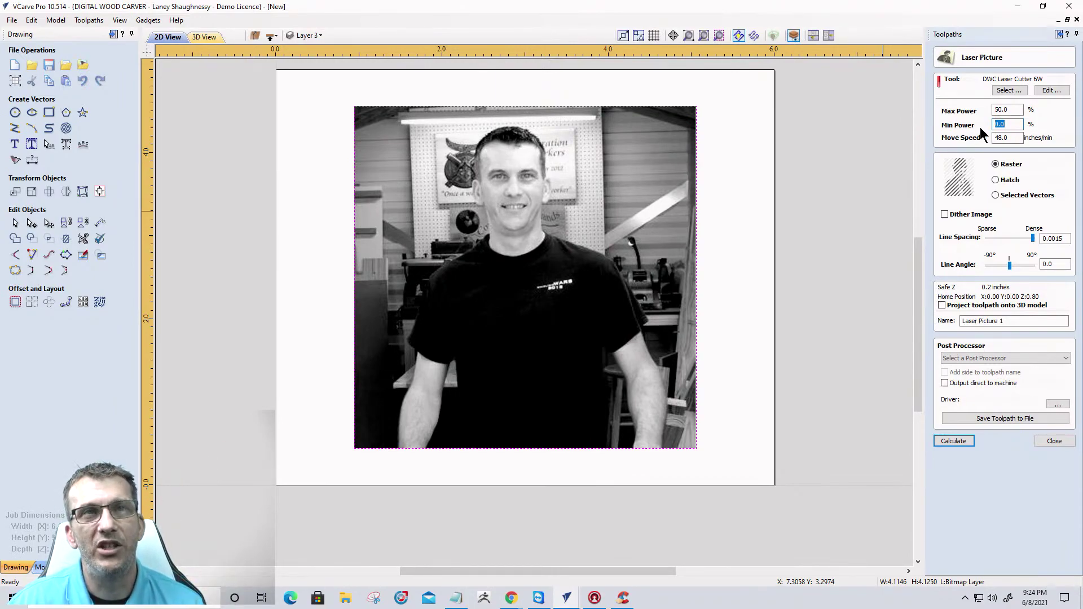
double_click(1015, 138)
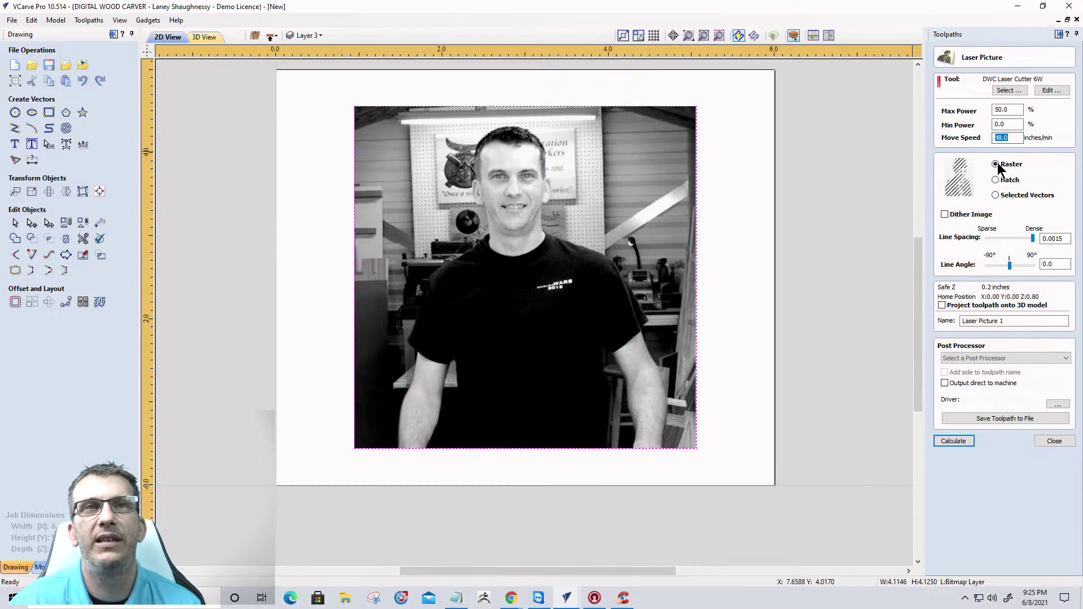
Set the raster line angle to 45 degrees, keep the line spacing at 0.0015, and calculate the laser picture toolpath.
left_click(1035, 239)
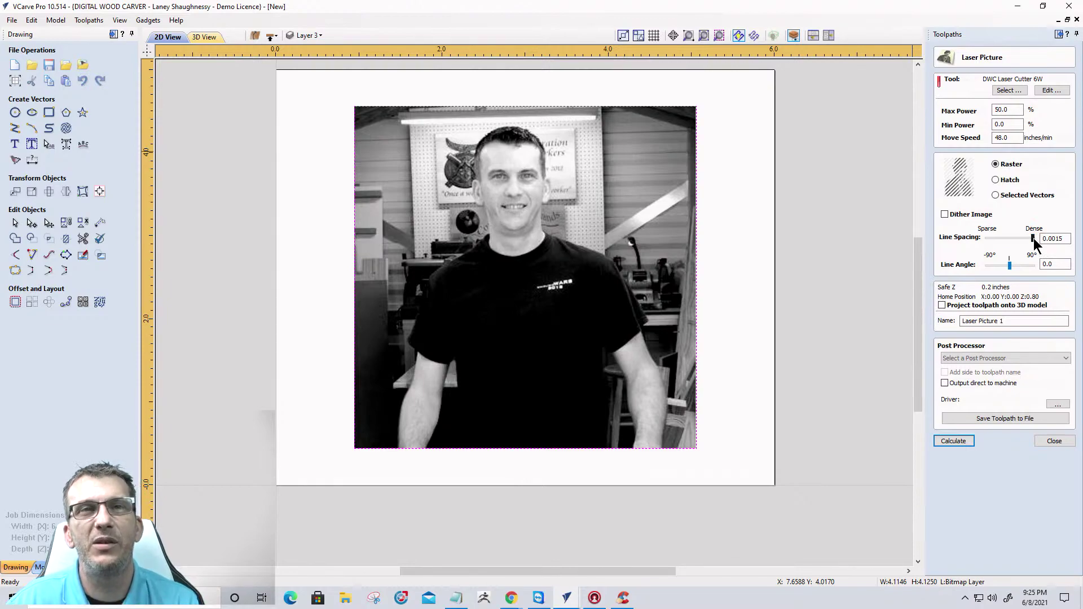
left_click_drag(1064, 264, 987, 266)
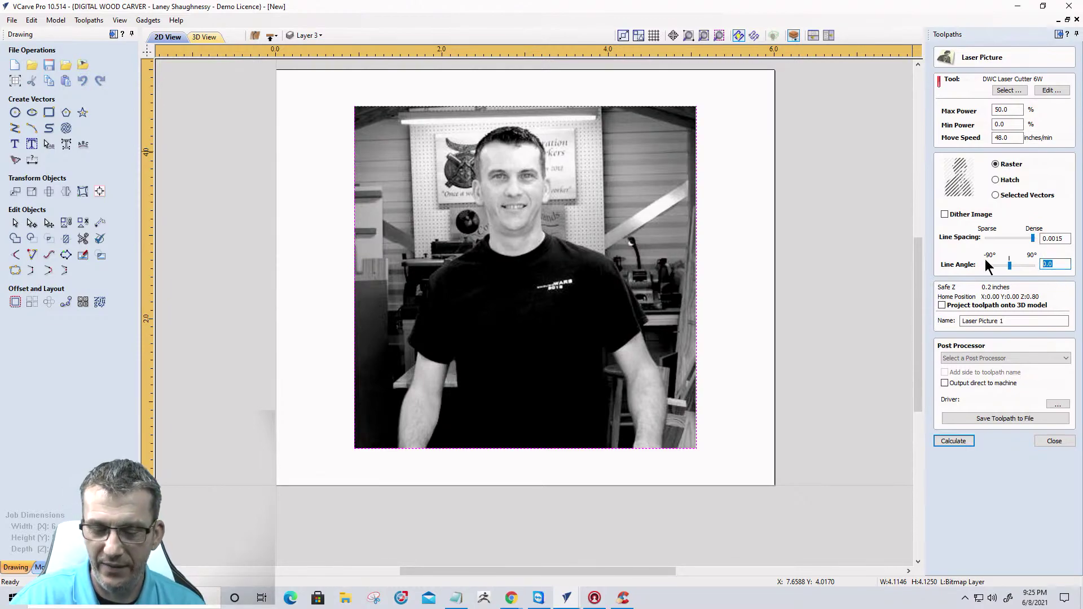
type("45")
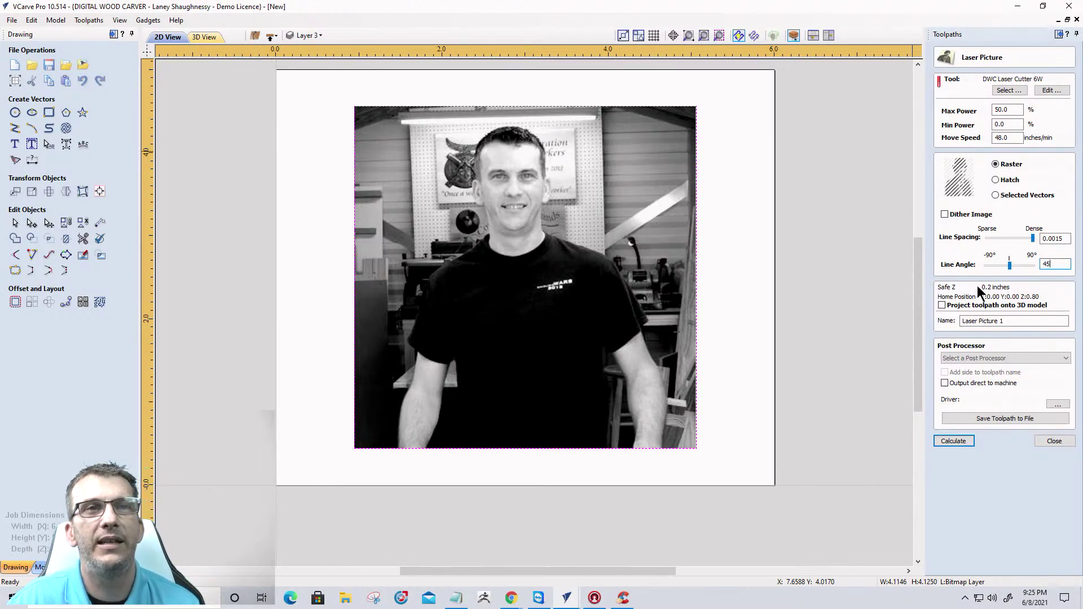
left_click(952, 438)
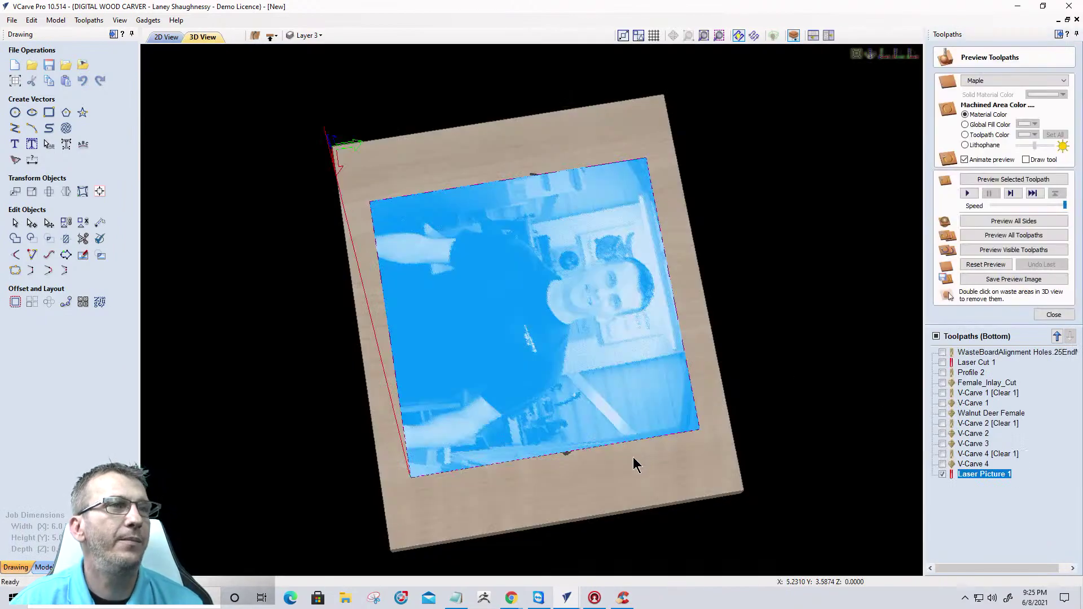
Reset the toolpath preview, simulate Laser Picture 1 on the maple board, and check the engraved photo in 3D.
left_click_drag(774, 466, 424, 437)
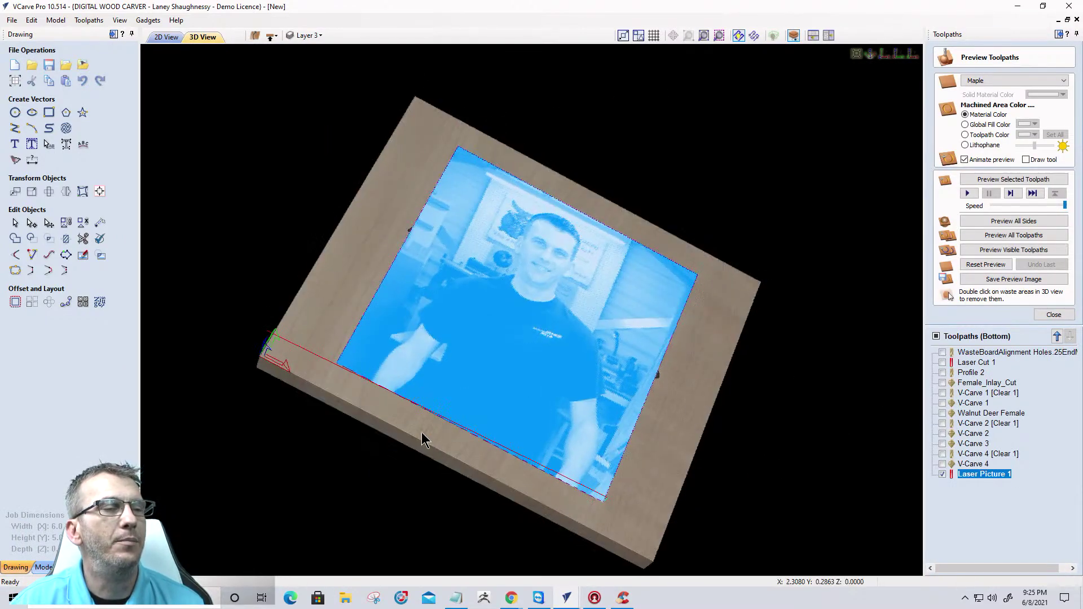
left_click_drag(818, 399, 954, 324)
left_click(986, 264)
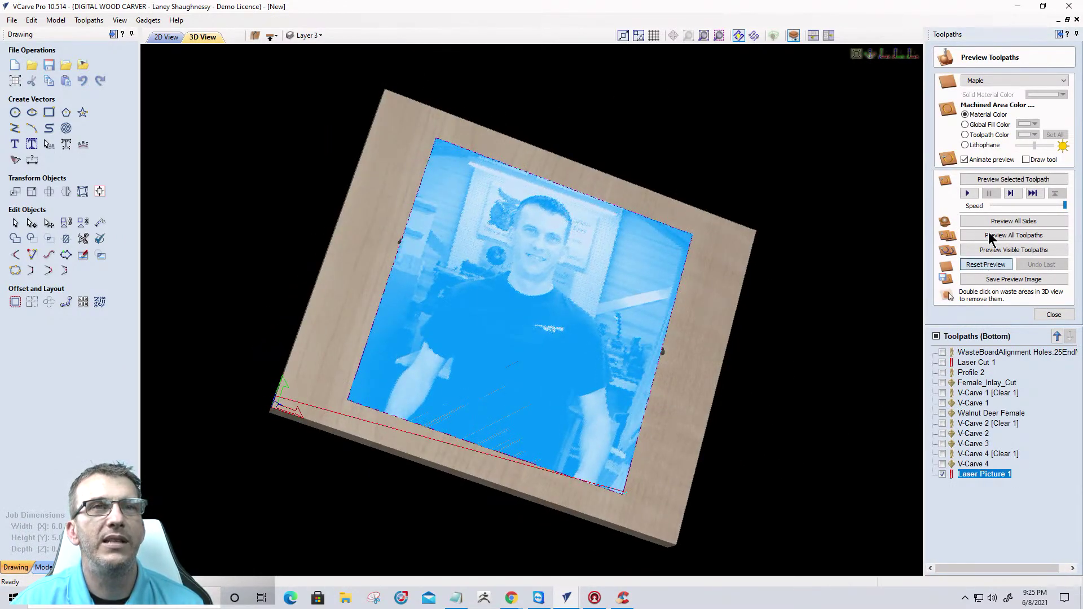
left_click(996, 180)
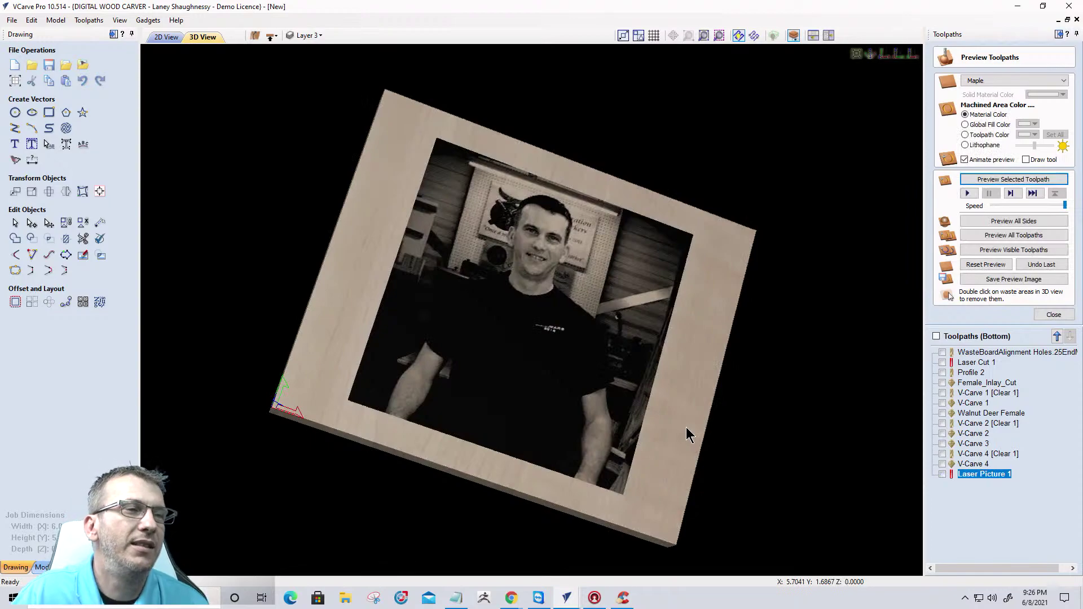
left_click_drag(324, 209, 416, 309)
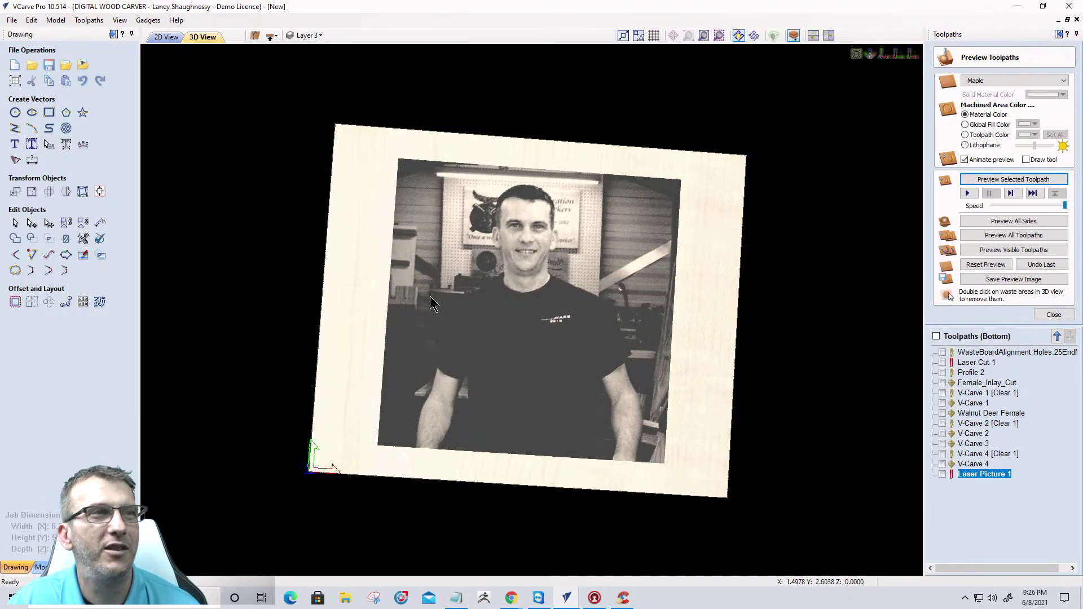
scroll(502, 334, "up", 3)
left_click_drag(741, 337, 686, 341)
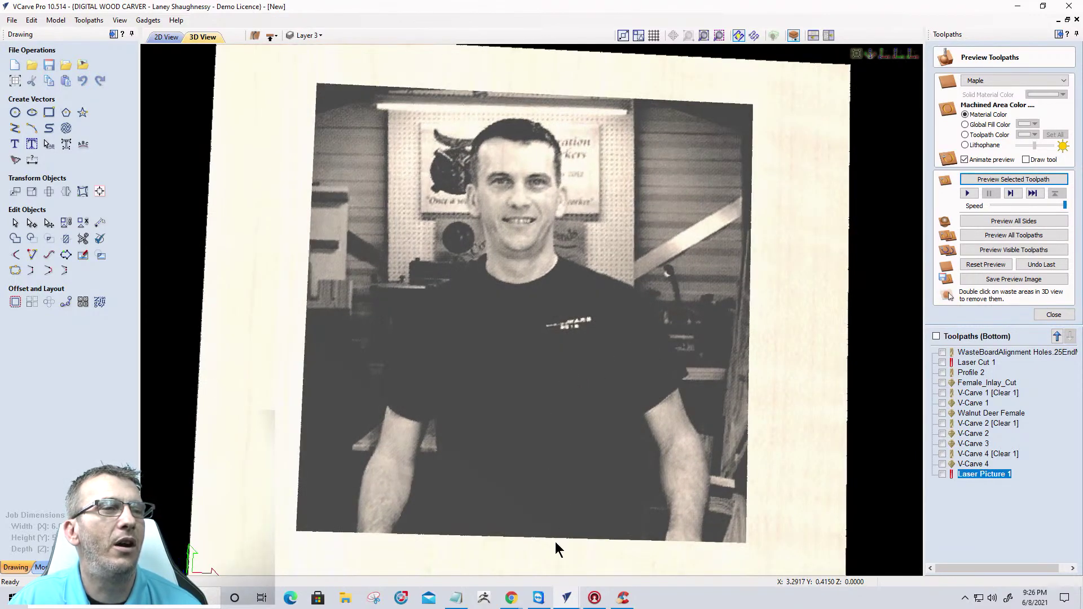
left_click_drag(560, 550, 566, 549)
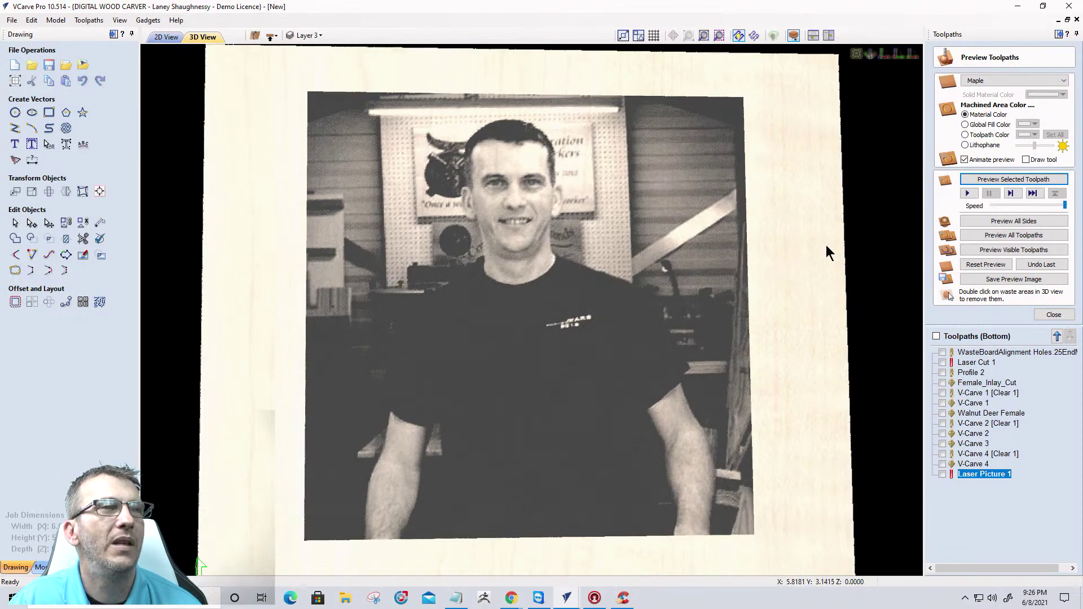
left_click_drag(842, 232, 791, 235)
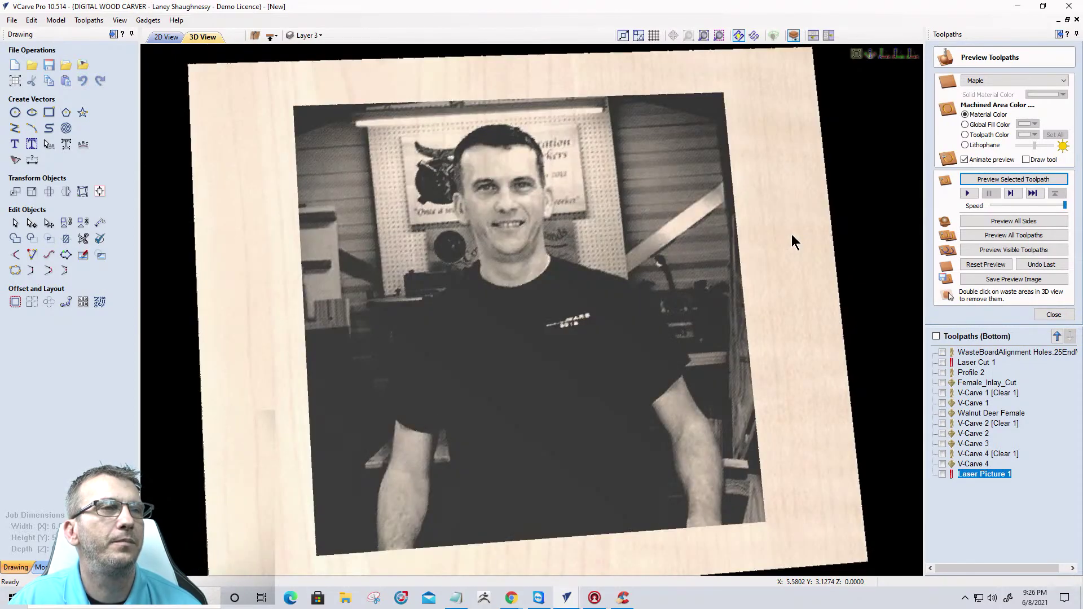
Try the Lithophane machined area color with a higher brightness, and switch back to Material Color.
left_click(966, 145)
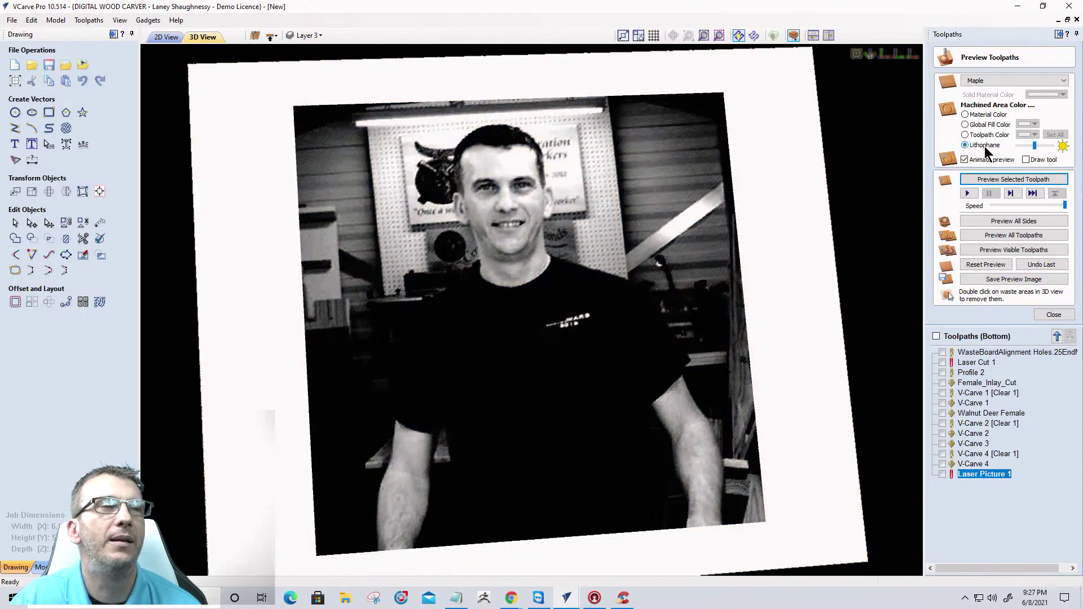
left_click_drag(1034, 145, 1044, 148)
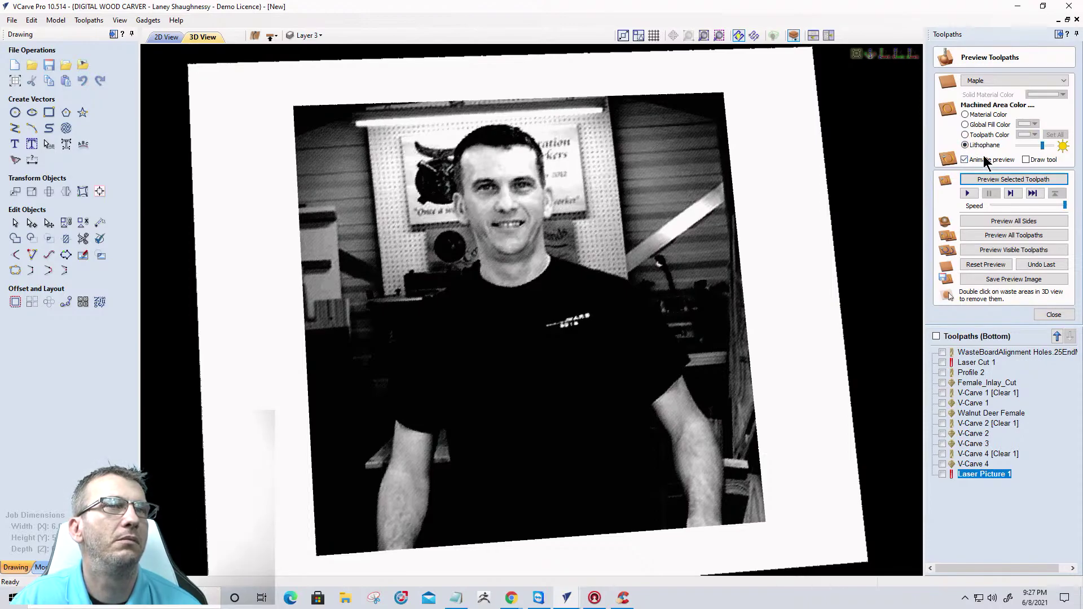
left_click(965, 115)
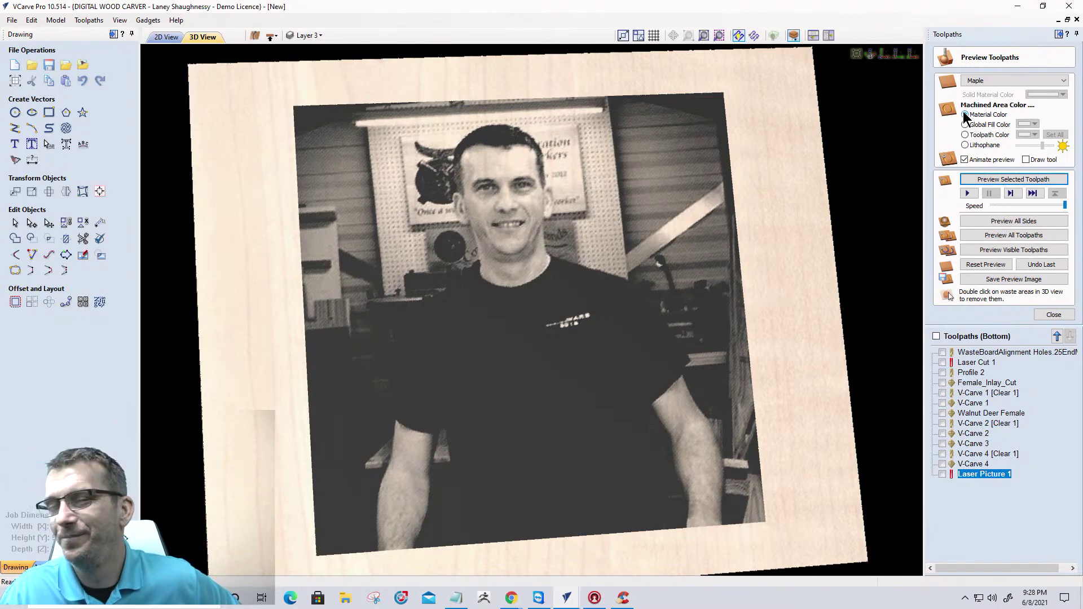
Examine the detail of the engraved photo in the 3D preview, both up close and as a whole.
scroll(677, 214, "down", 2)
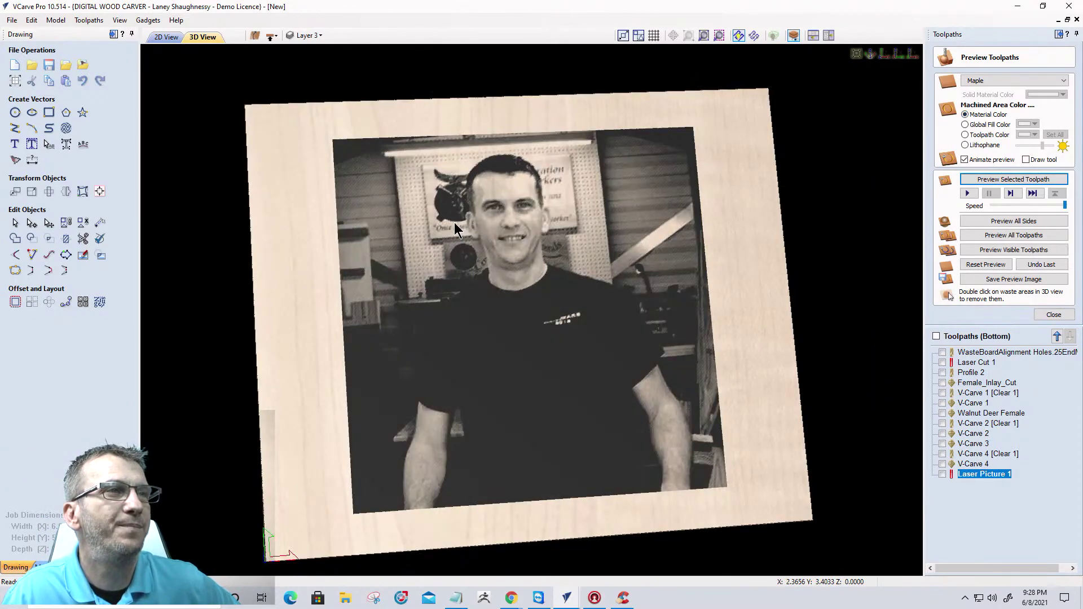
left_click_drag(727, 383, 700, 367)
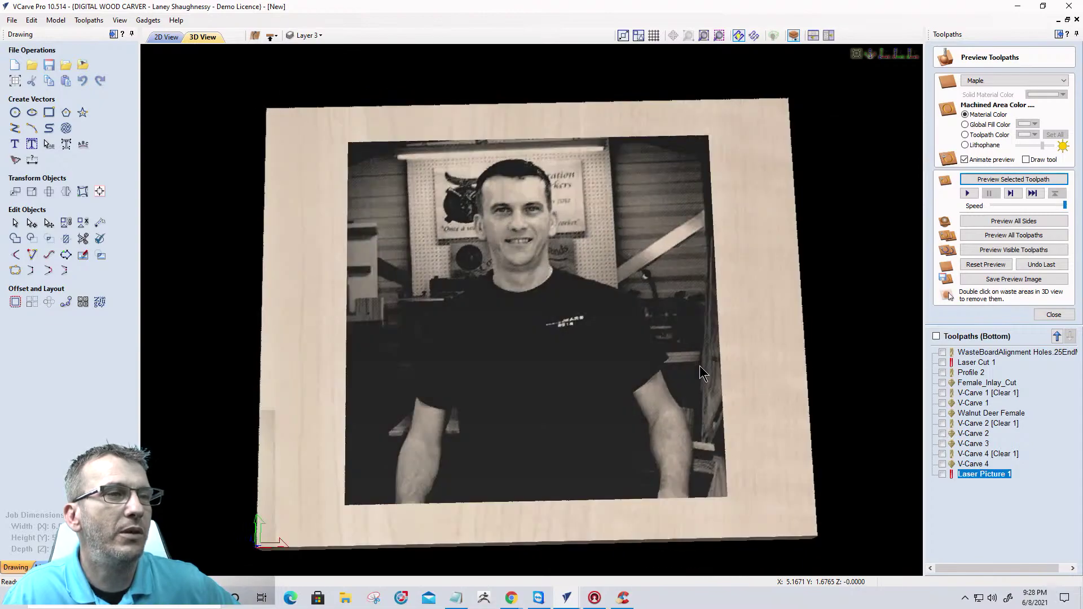
scroll(601, 375, "up", 4)
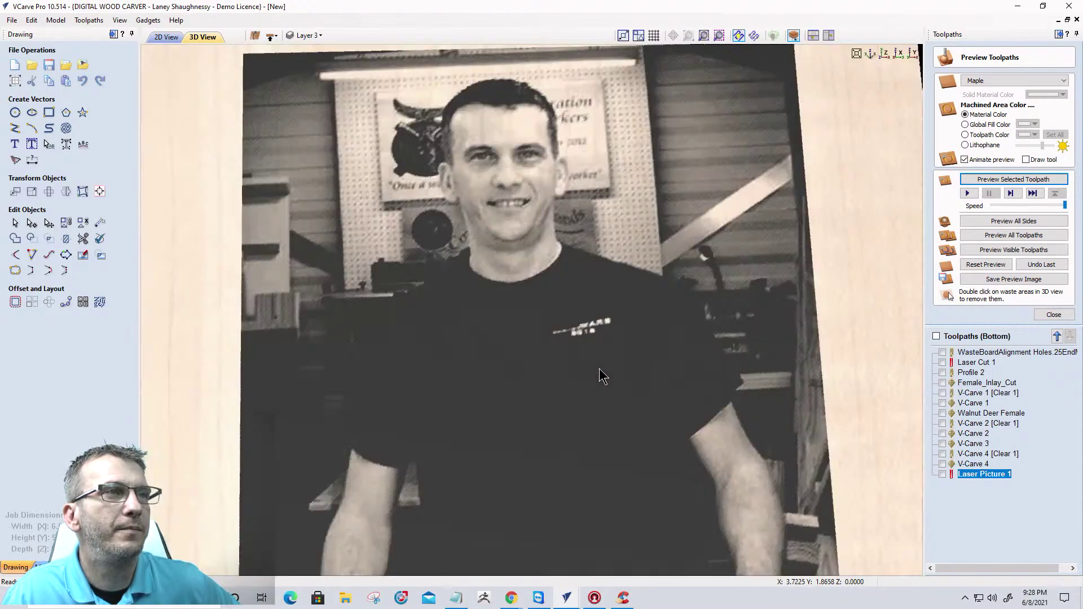
scroll(600, 371, "down", 2)
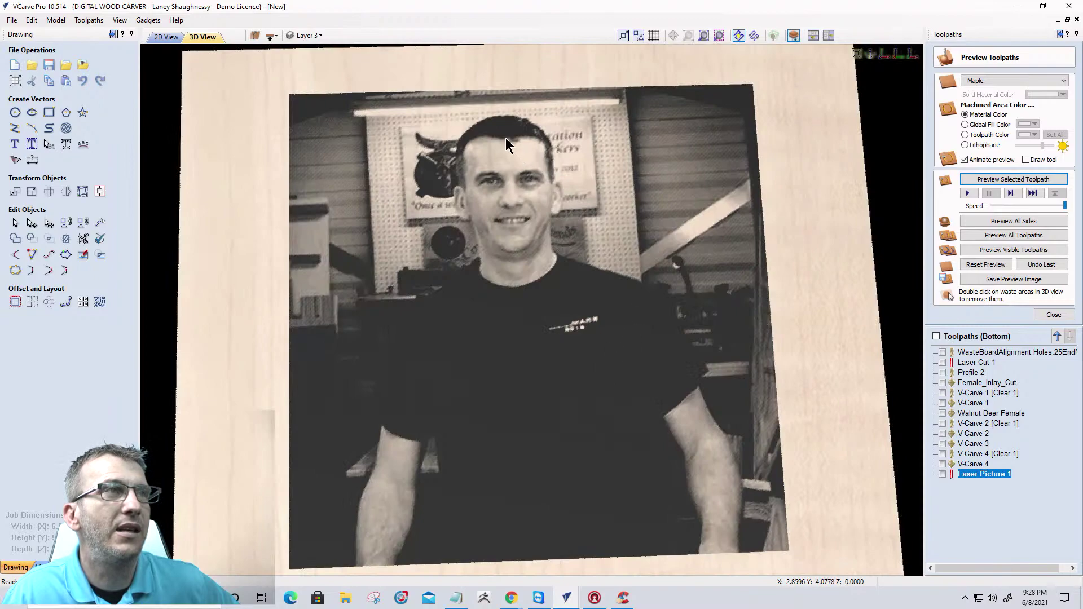
left_click_drag(483, 79, 571, 280)
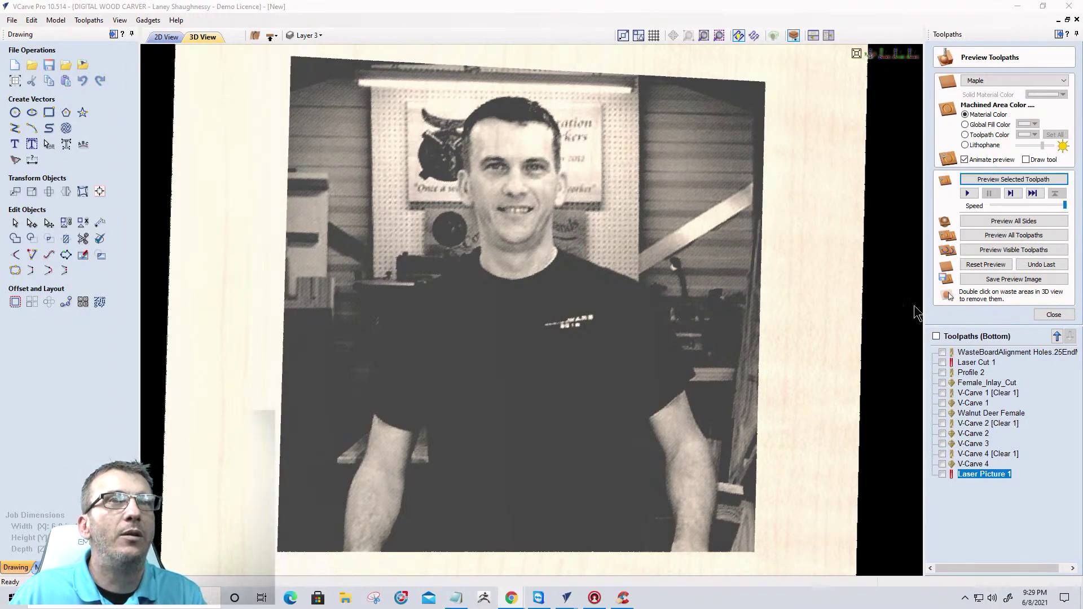
Minimize both VCarve Pro windows and the TeamViewer window to clear the desktop.
left_click(1018, 7)
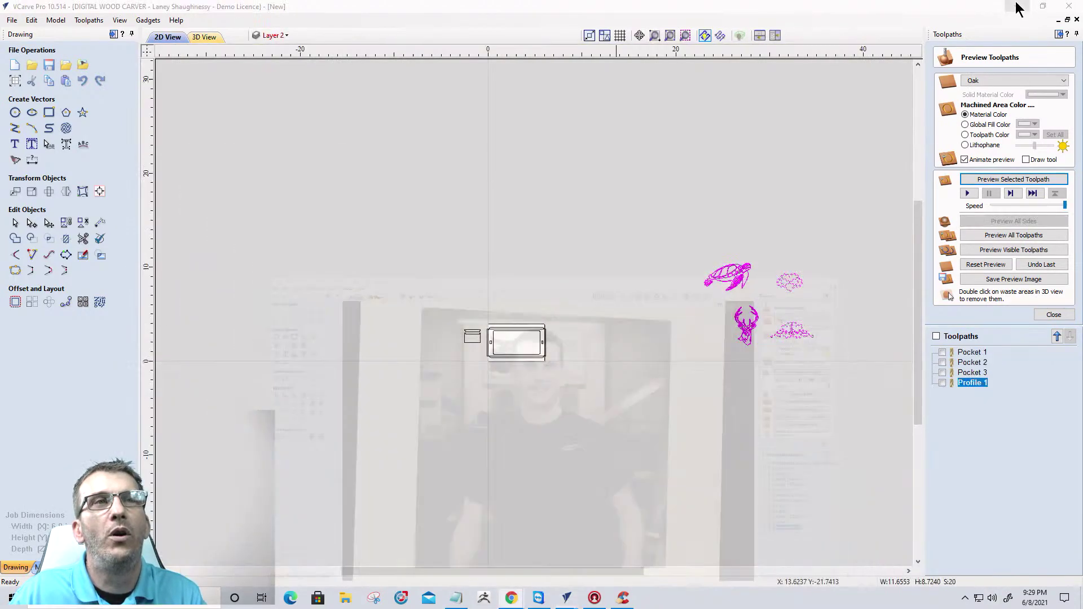
left_click(1018, 7)
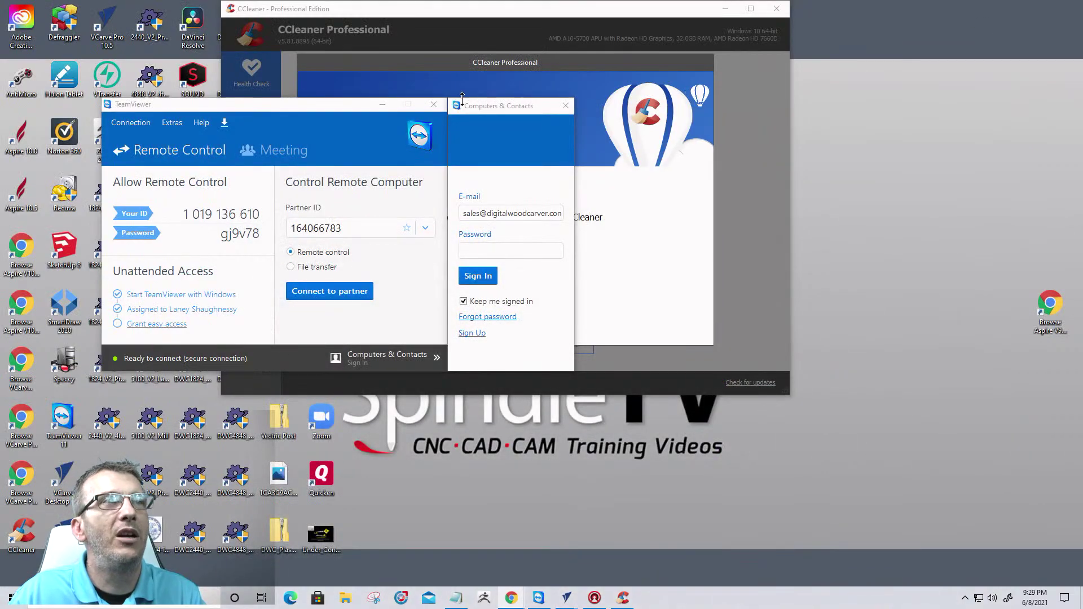
left_click(382, 108)
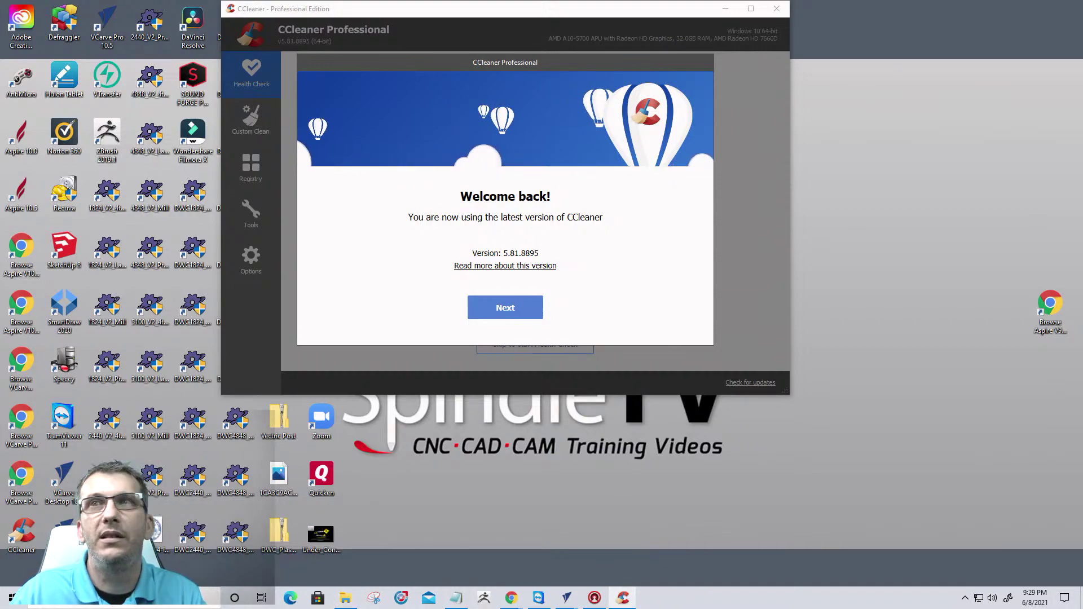
Open a maximized File Explorer window and go to the 4th of July folder in Downloads.
key("super+e")
left_click_drag(945, 73, 699, 62)
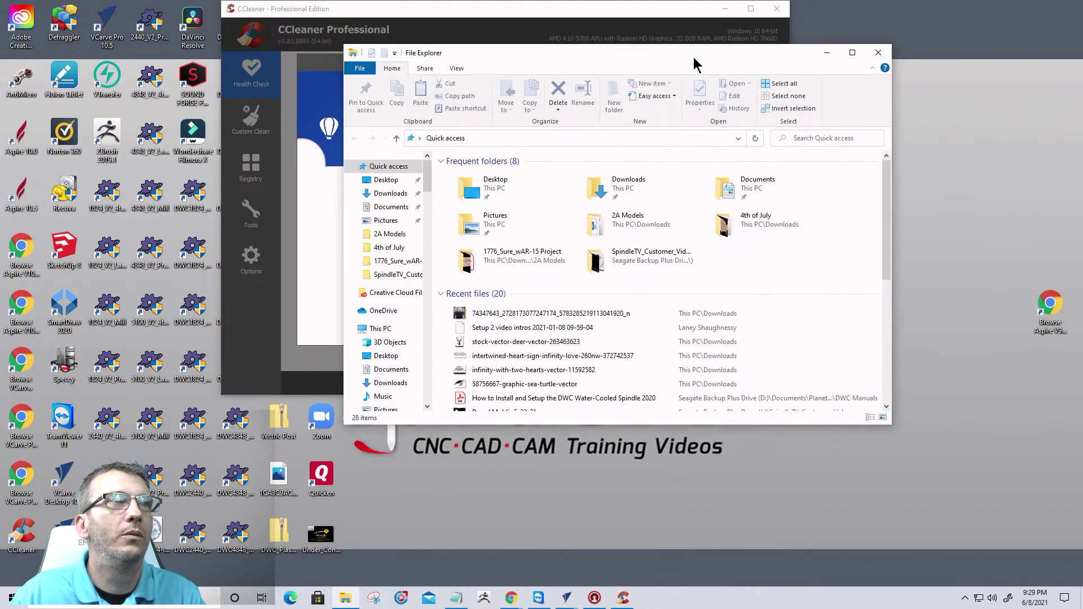
left_click(858, 49)
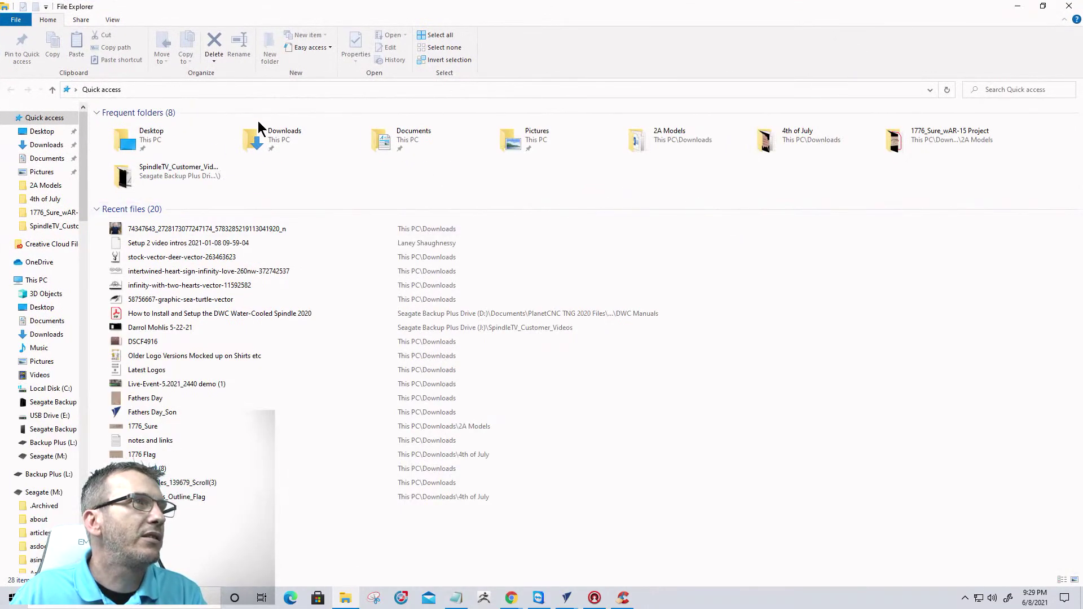
double_click(271, 138)
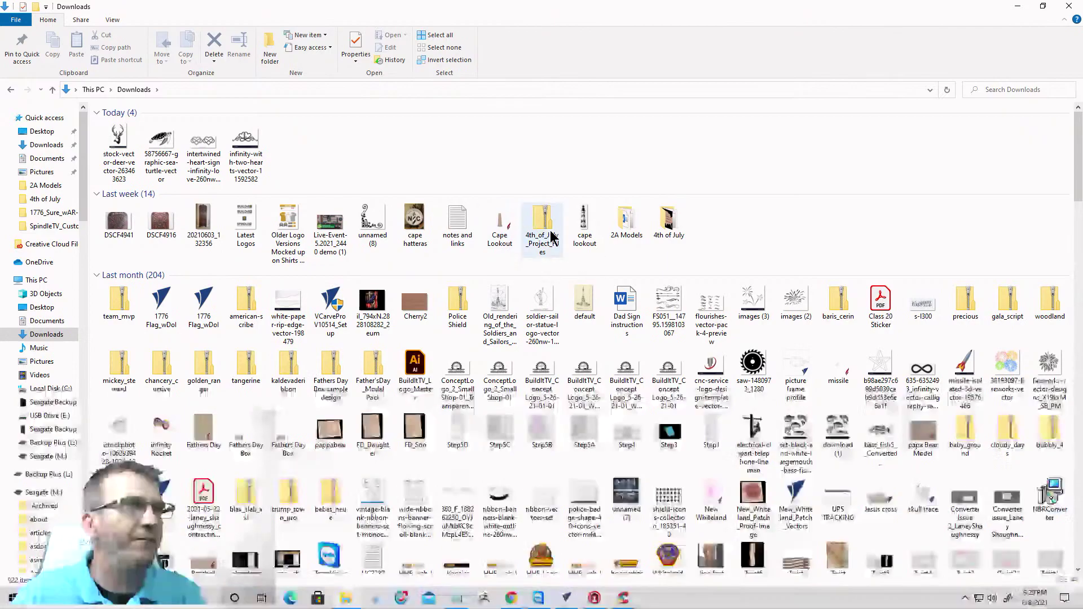
double_click(671, 221)
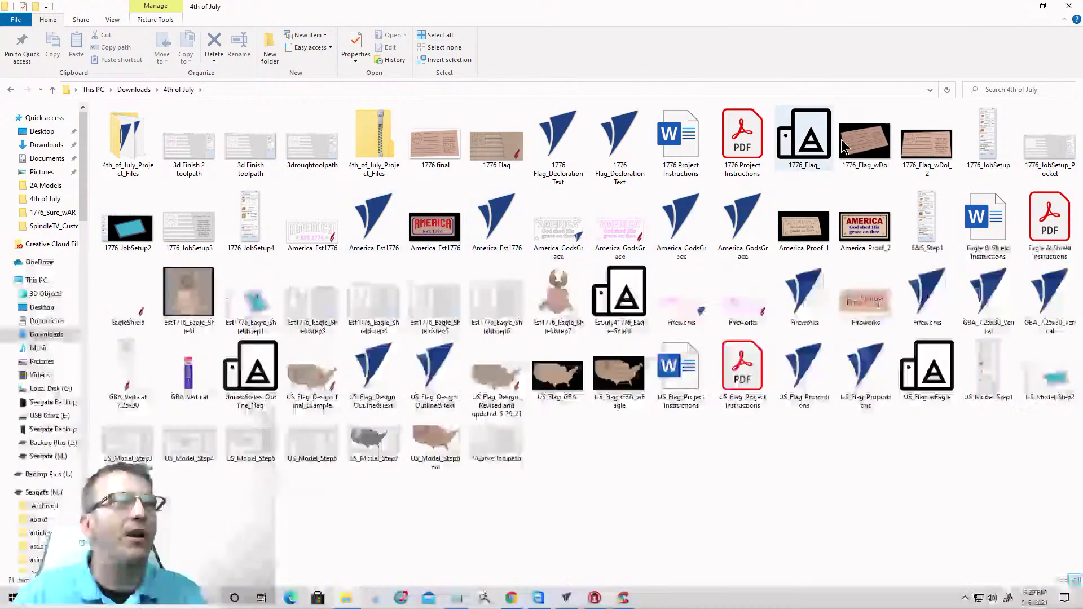
Open the 1776_Flag_wDol image in a maximized Photos window and browse through the project images to America_Est1776.
double_click(870, 143)
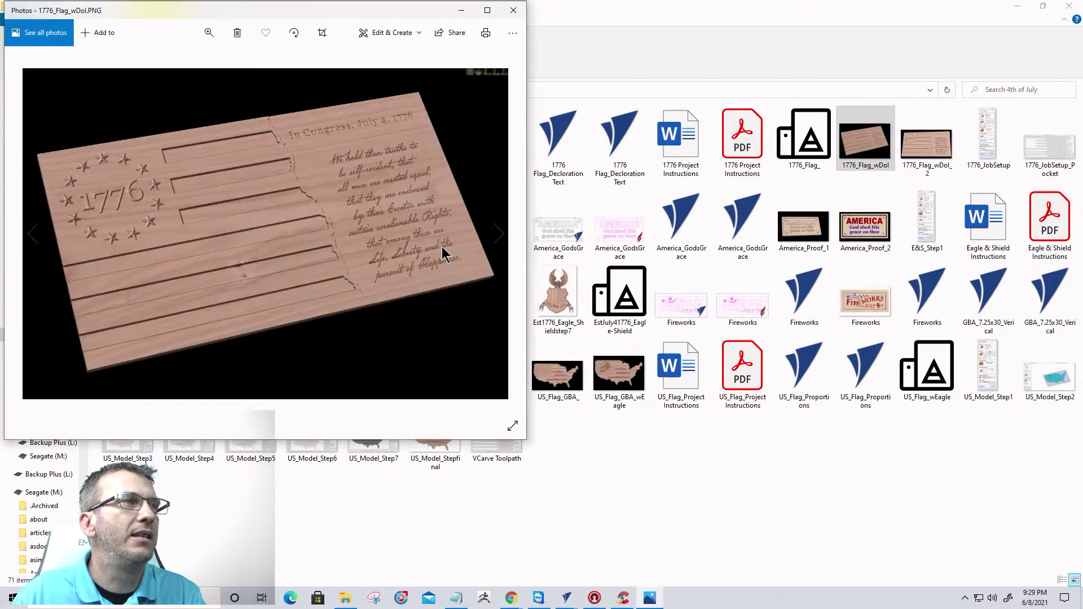
left_click(487, 12)
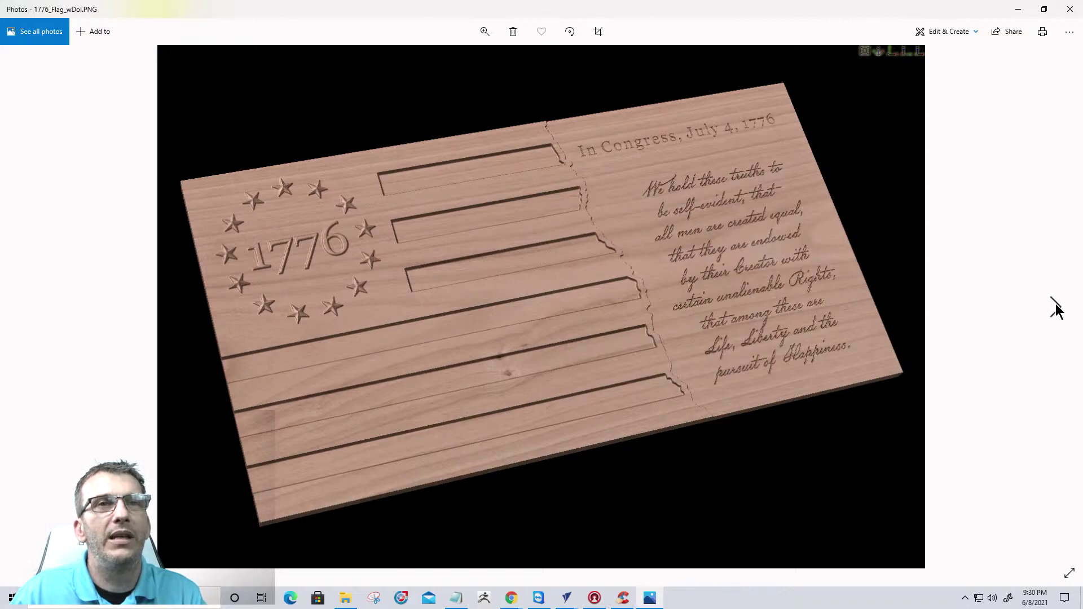
left_click(1055, 307)
left_click(1055, 308)
left_click(1055, 307)
left_click(1055, 308)
left_click(1056, 307)
left_click(1055, 308)
left_click(1055, 309)
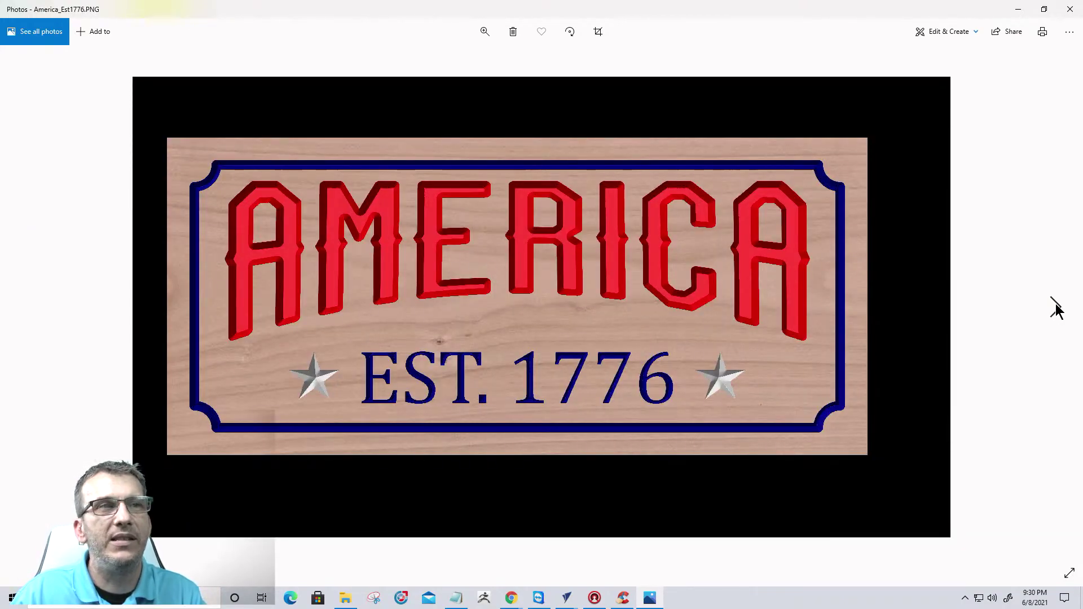
View the America_Proof_1 and Est1776_Eagle_Shield images and continue through the folder to the Fireworks sign.
left_click(1056, 309)
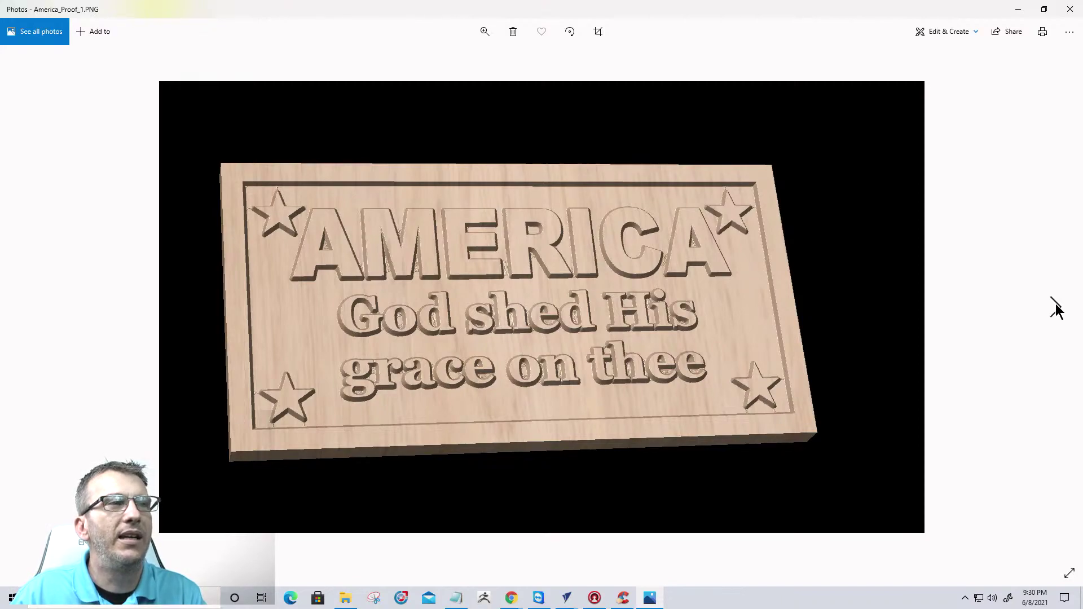
left_click(1056, 309)
left_click(1055, 309)
left_click(1055, 309)
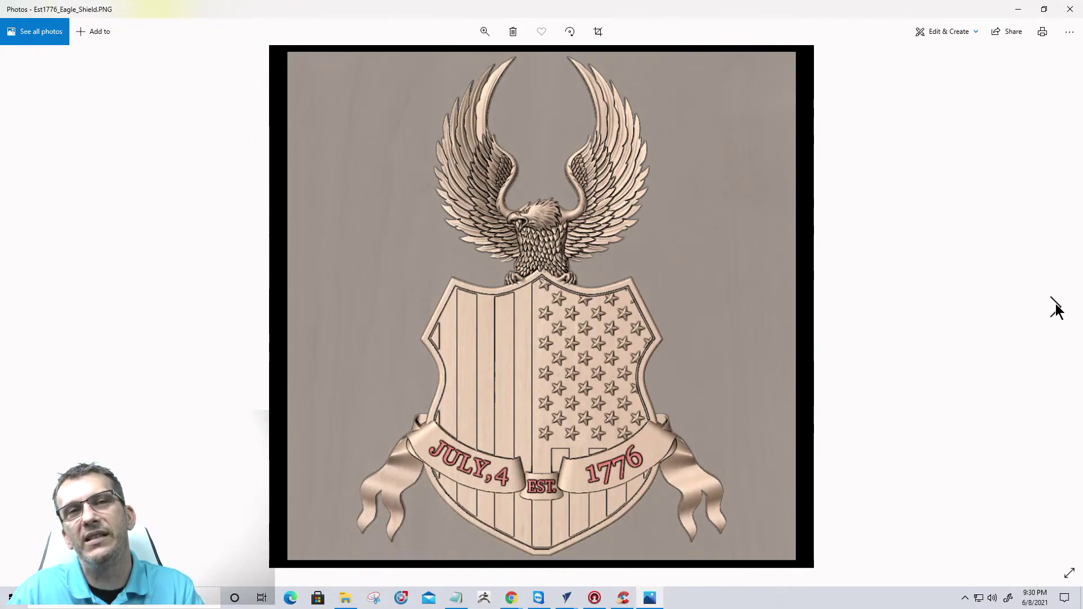
left_click(1055, 308)
left_click(1056, 307)
left_click(1055, 307)
left_click(1056, 308)
left_click(1055, 308)
left_click(1056, 308)
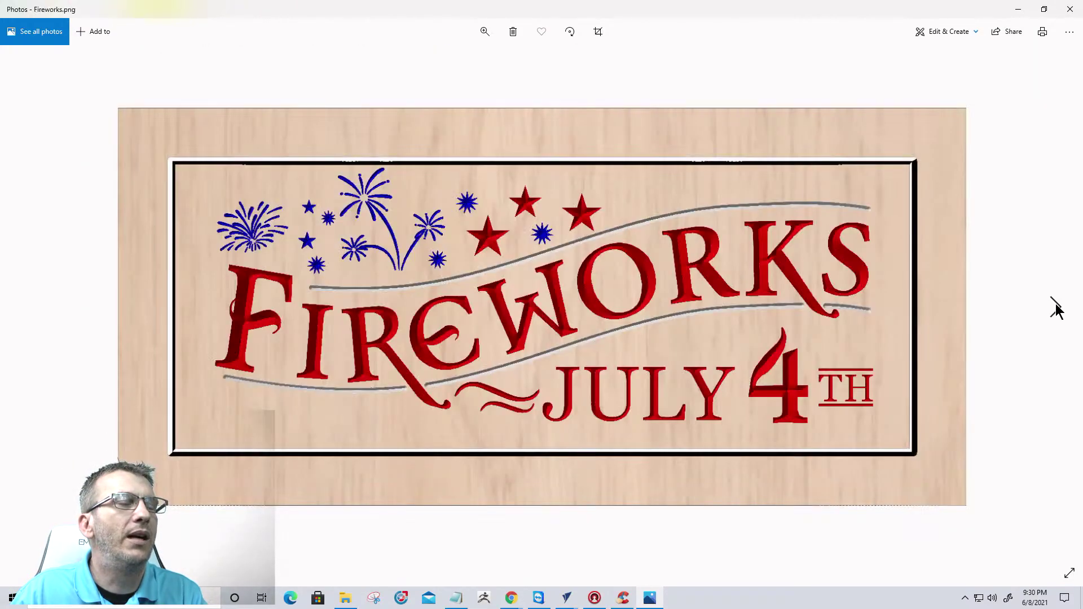
View the GBA_Vertical sign and the US_Flag_GBA designs with and without the eagle, and close the image viewer.
left_click(1055, 308)
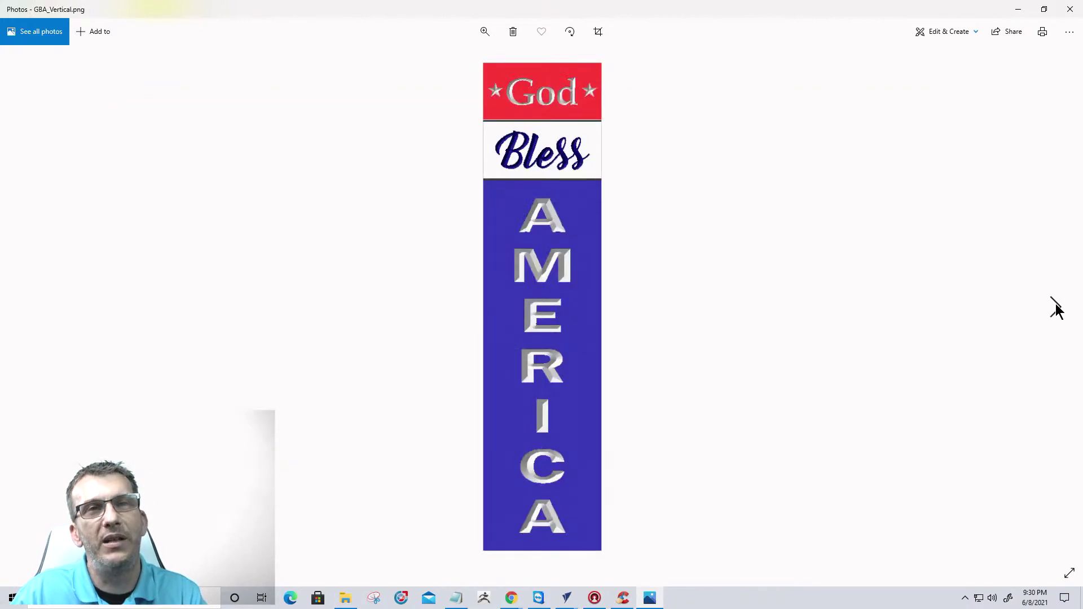
left_click(1055, 308)
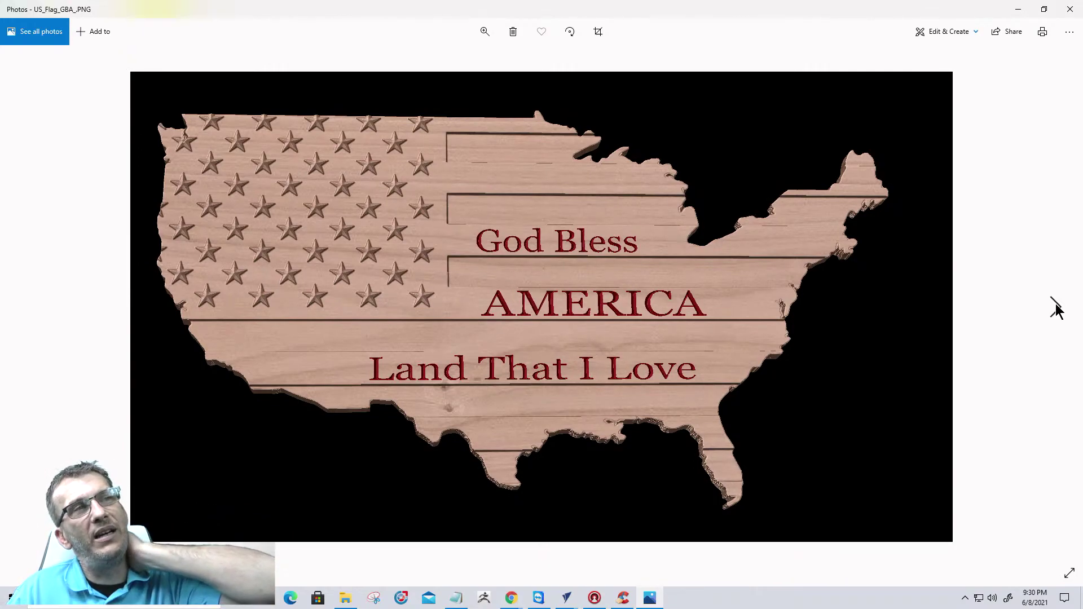
left_click(1056, 308)
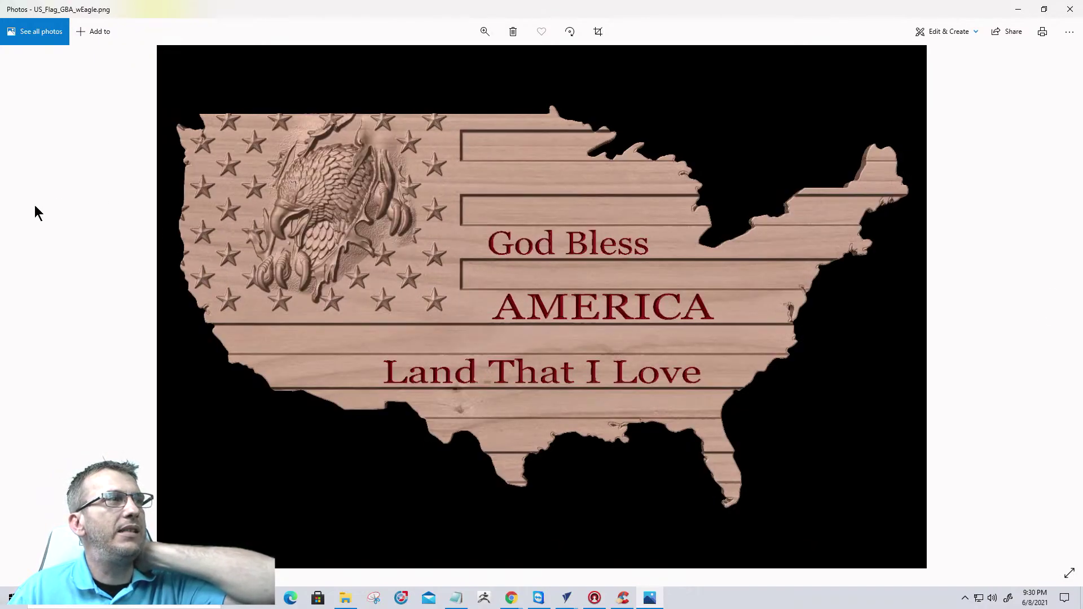
left_click(29, 311)
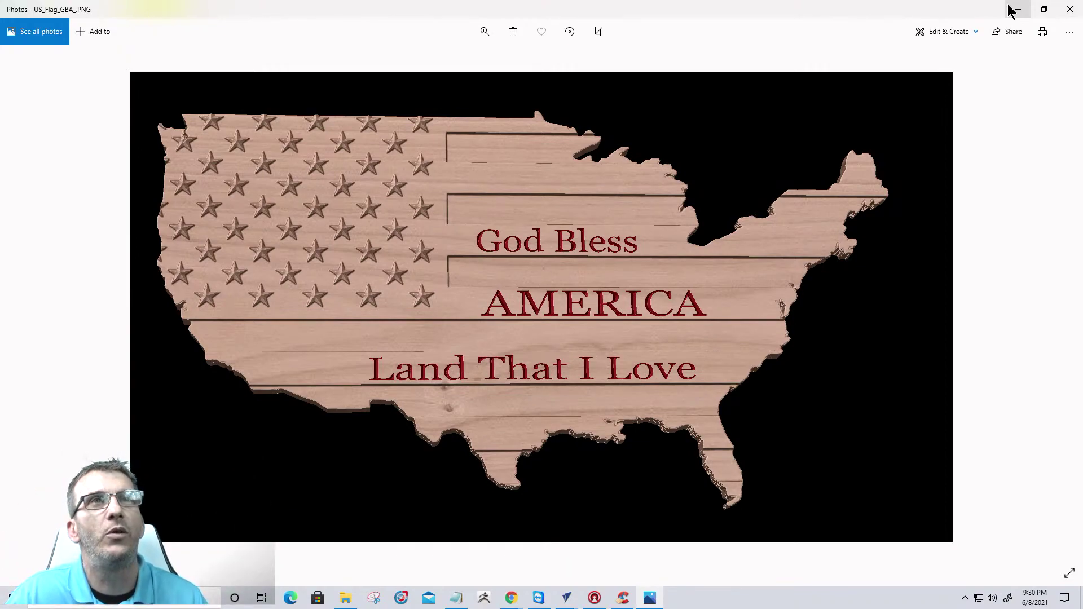
left_click(1066, 9)
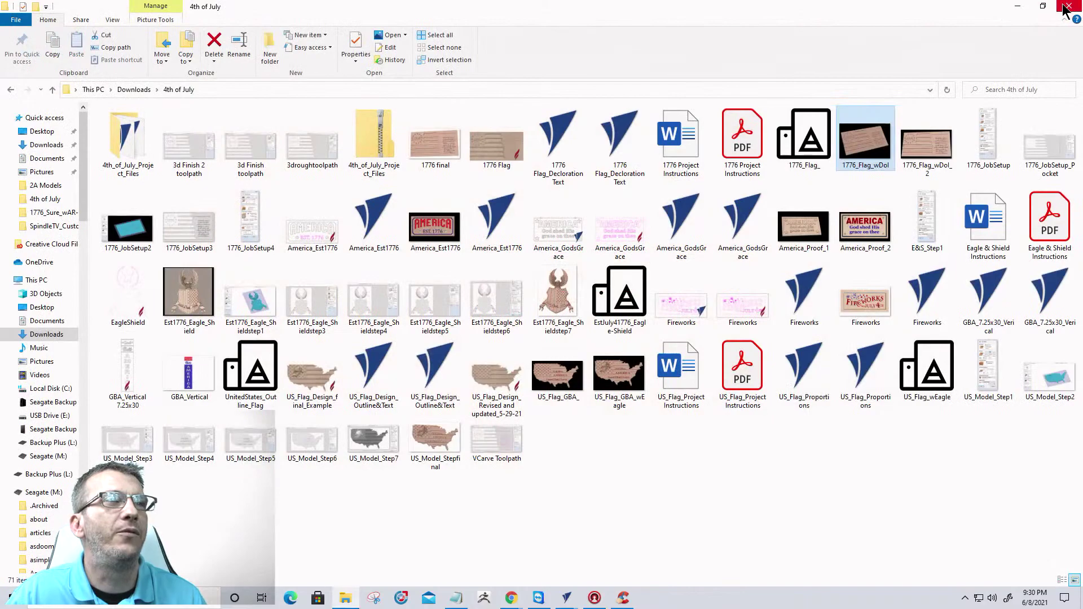
Go back to Downloads, open the 2A Models folder, and view the 2A_Model_Preview image.
left_click(124, 89)
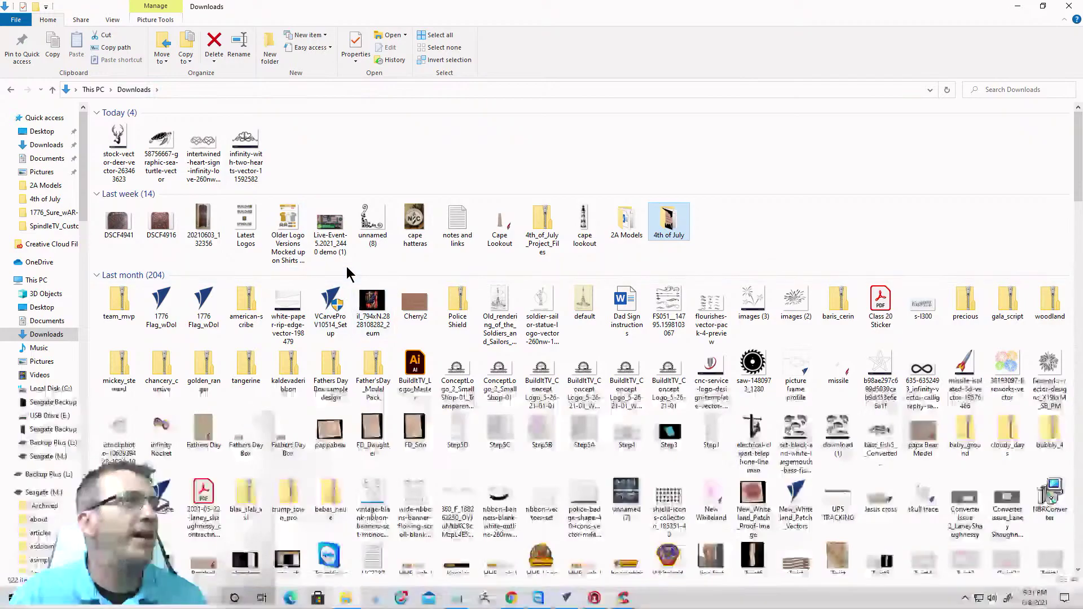
double_click(626, 221)
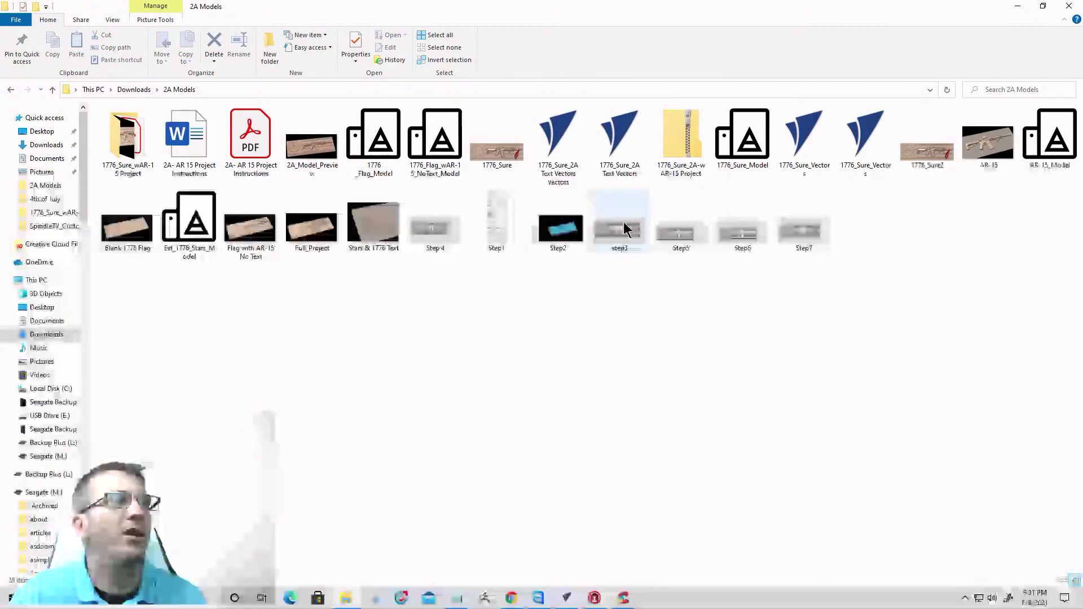
double_click(308, 150)
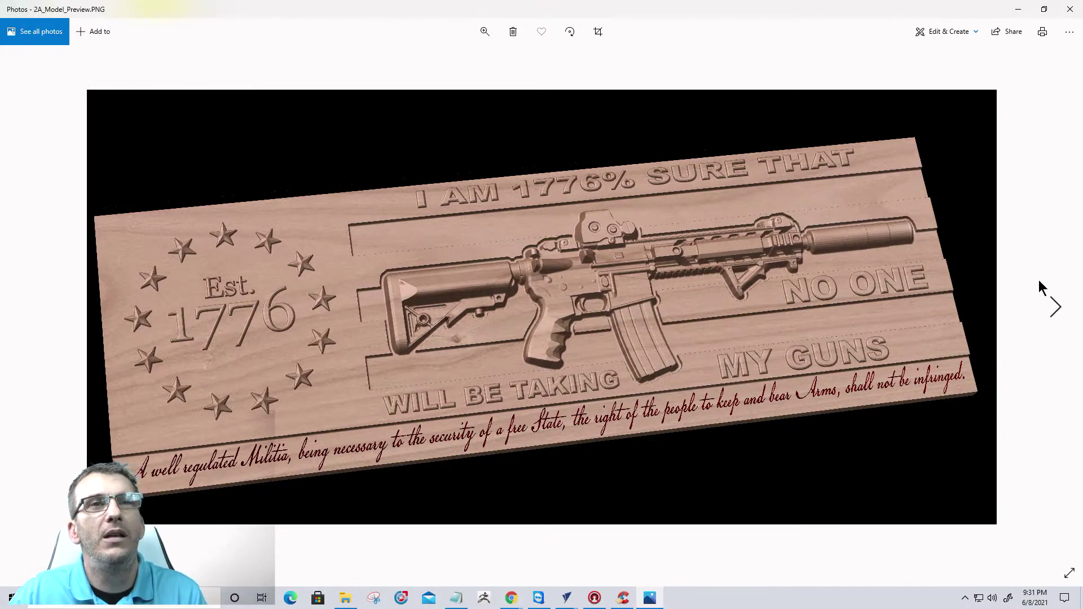
Browse the remaining 2A Models previews from AR-15 through Stars & 1776 Text to Step 4, and close the viewer.
left_click(1056, 307)
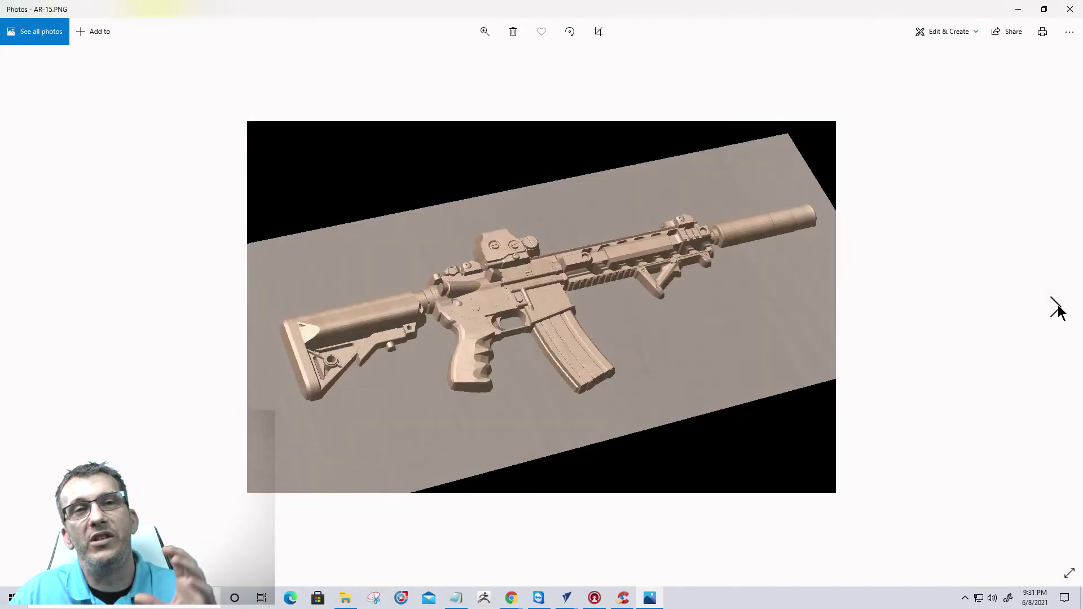
left_click(1057, 308)
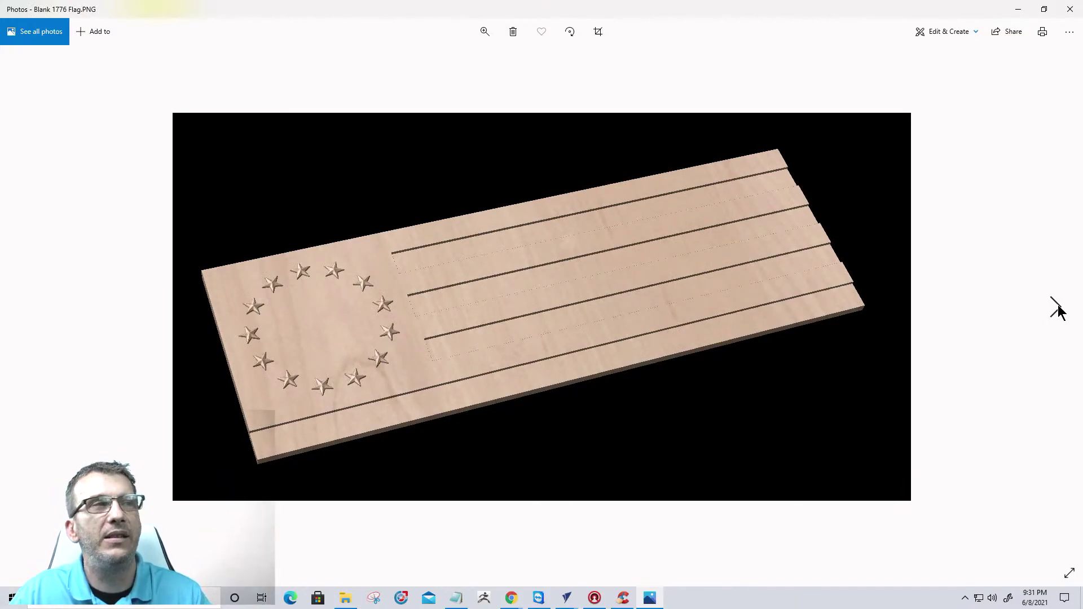
left_click(1057, 308)
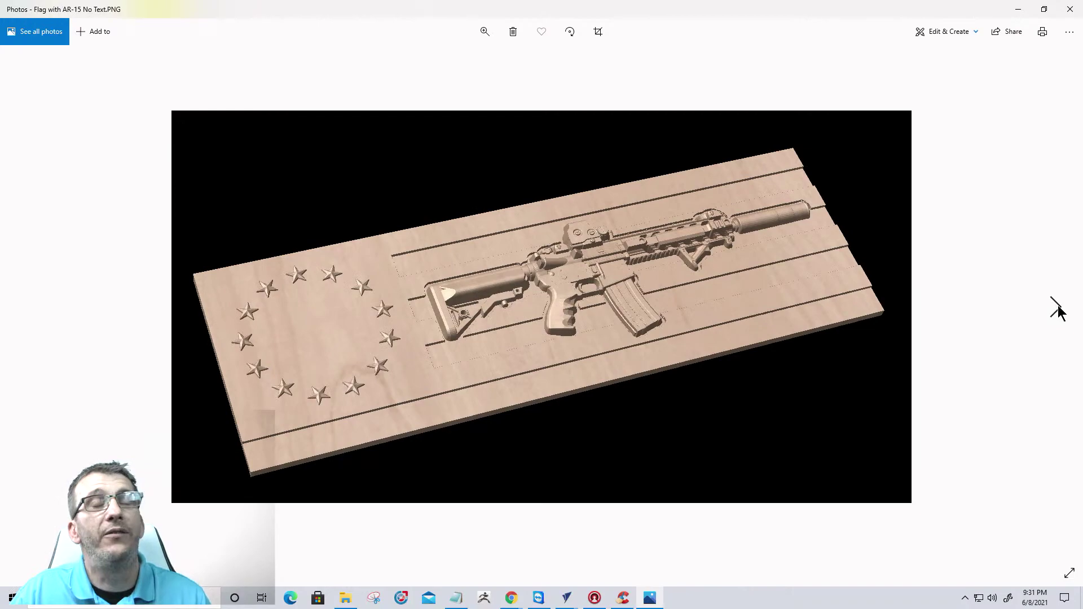
left_click(1056, 310)
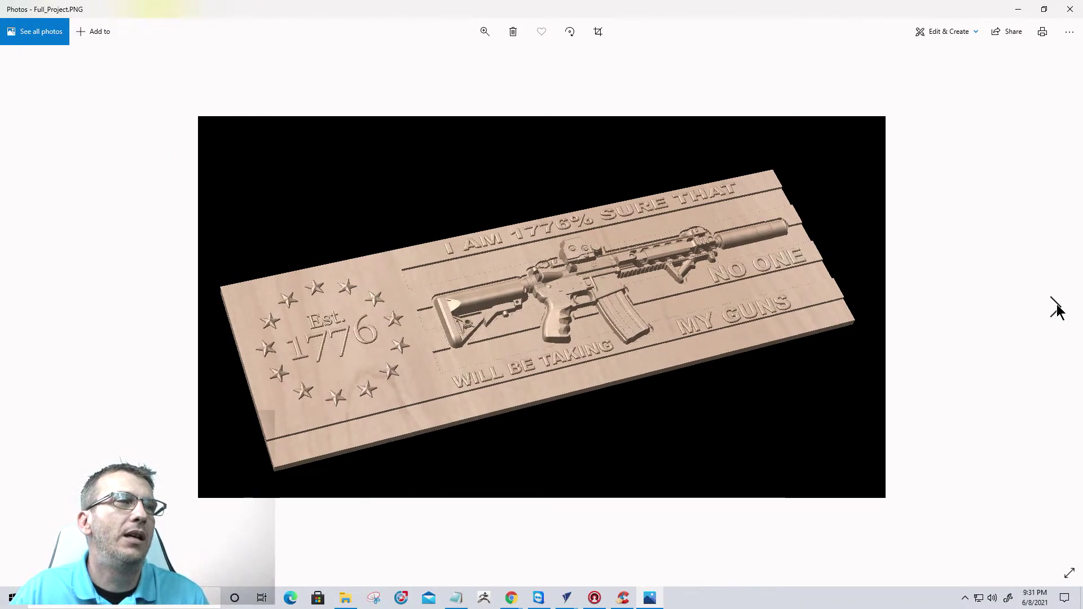
left_click(1056, 309)
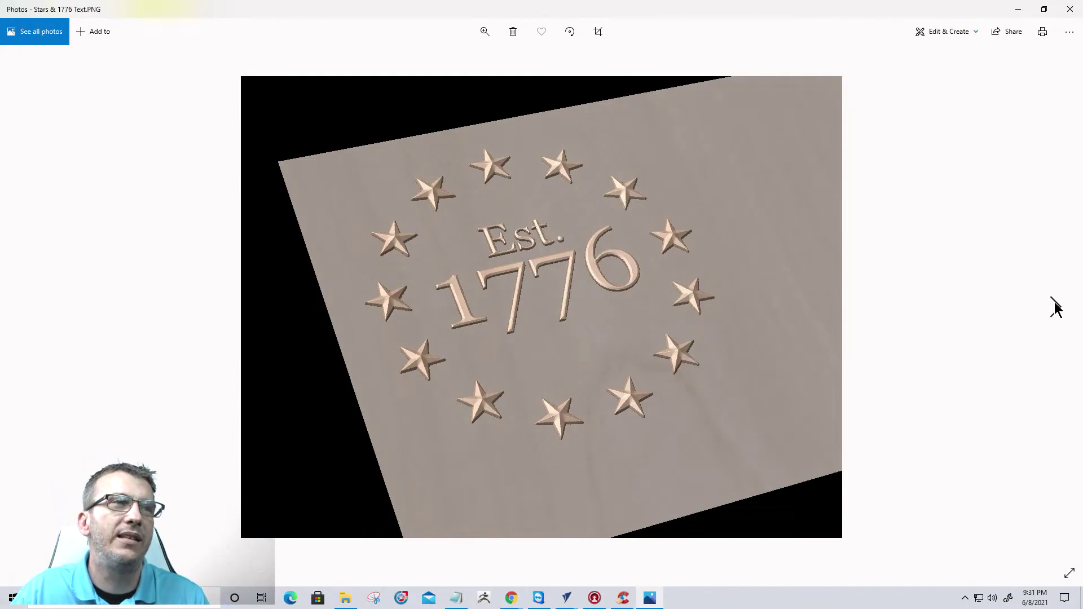
left_click(1056, 309)
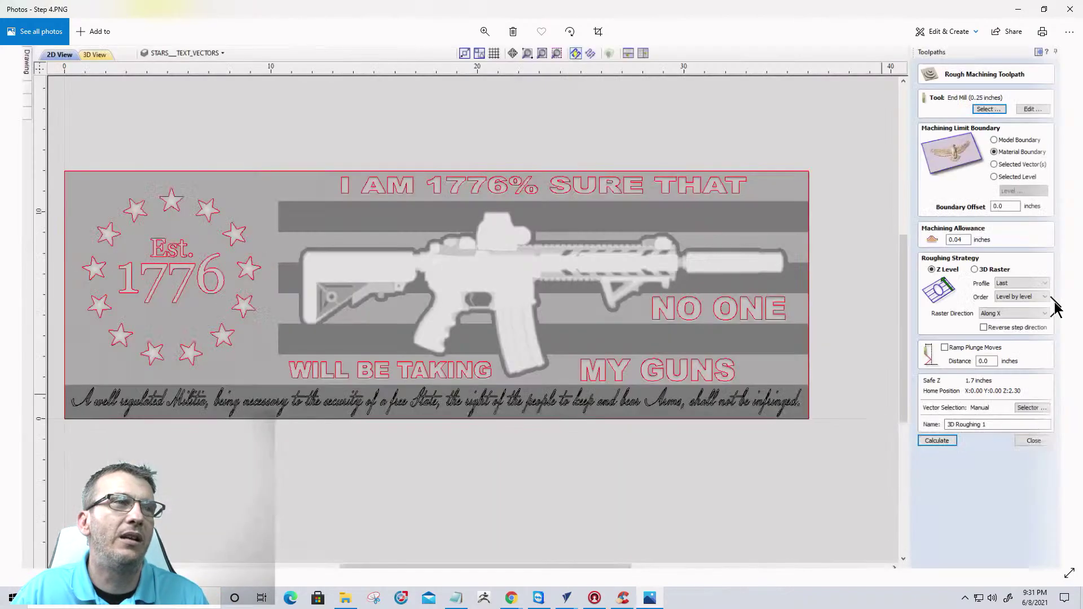
left_click(1071, 11)
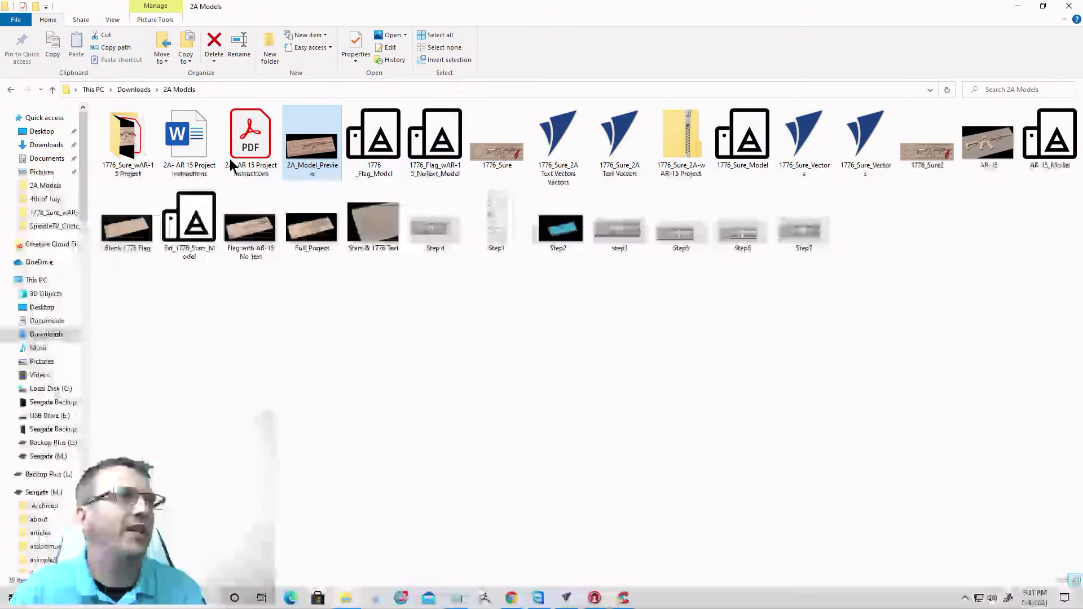
Return to the Downloads folder in File Explorer and open the Father'sDay_Model Pack folder.
left_click(1018, 6)
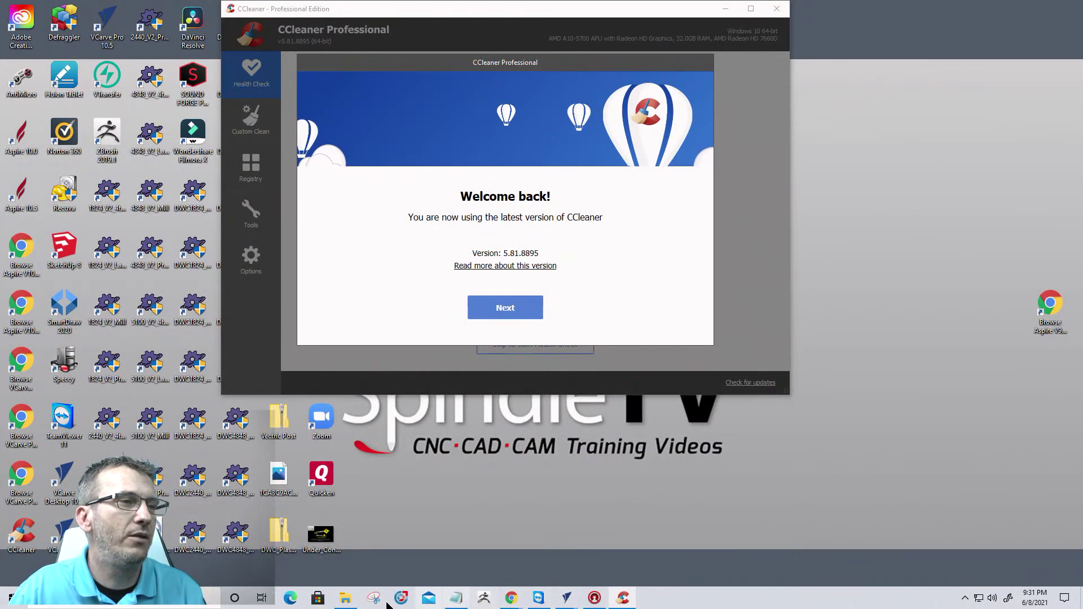
left_click(344, 599)
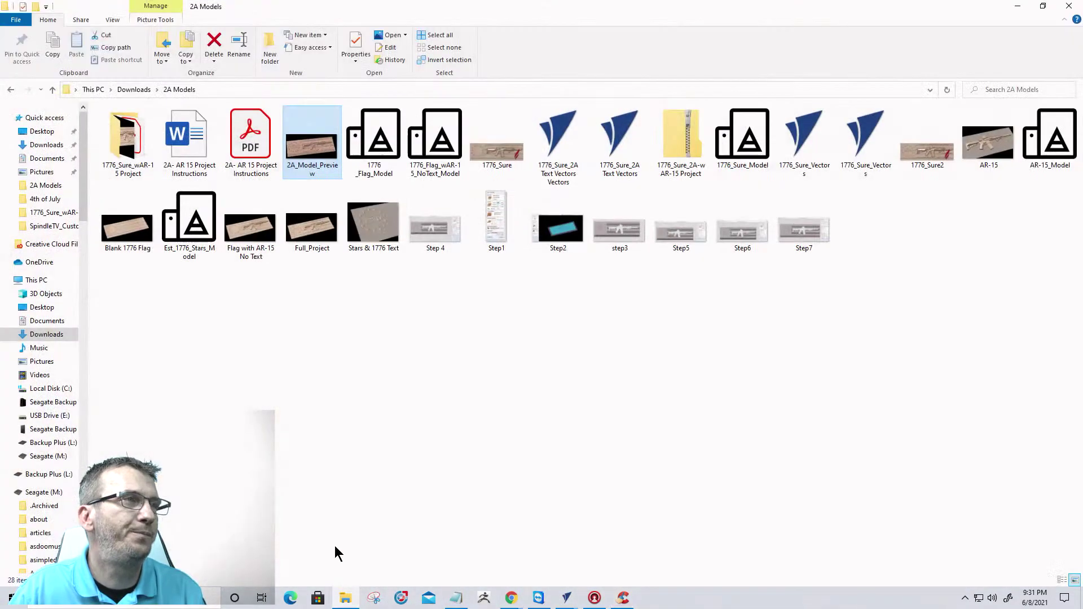
left_click(128, 92)
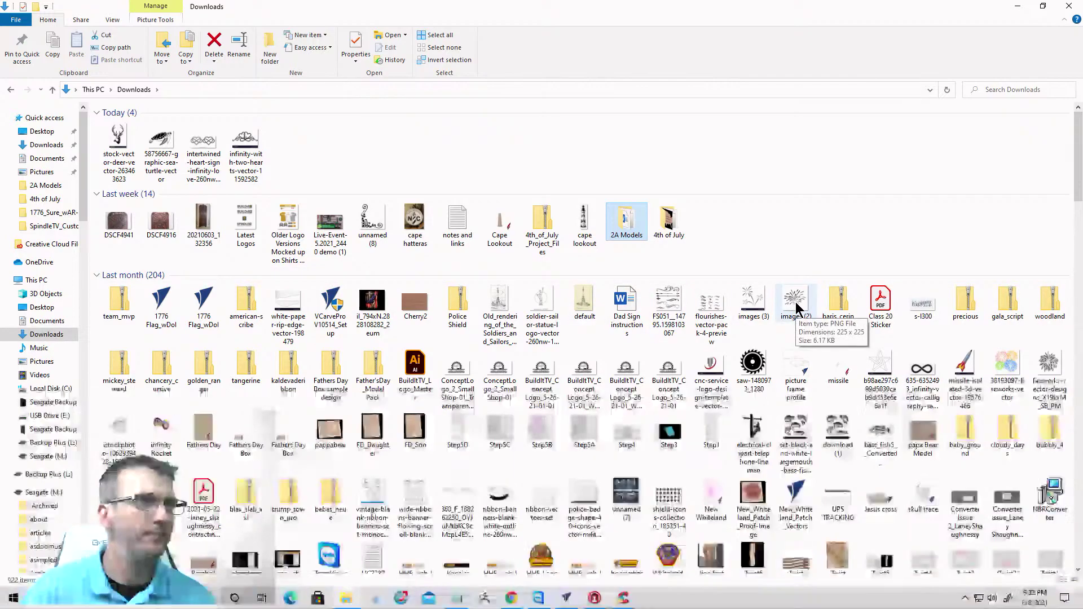
scroll(795, 308, "down", 5)
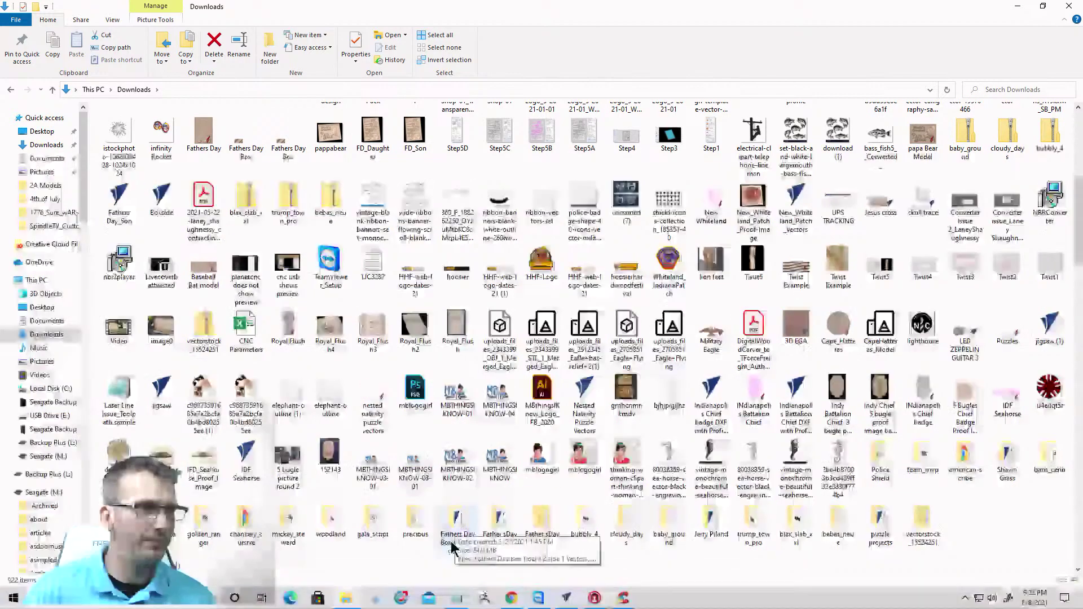
left_click(502, 537)
double_click(502, 535)
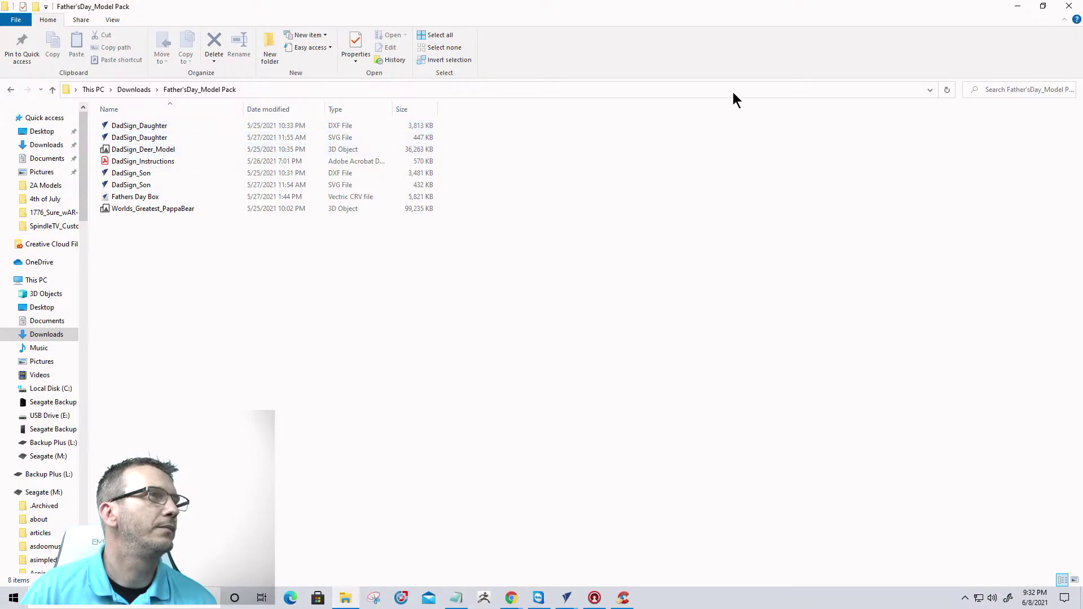
Minimize File Explorer and launch Aspire 10.5 from the desktop.
left_click(1018, 6)
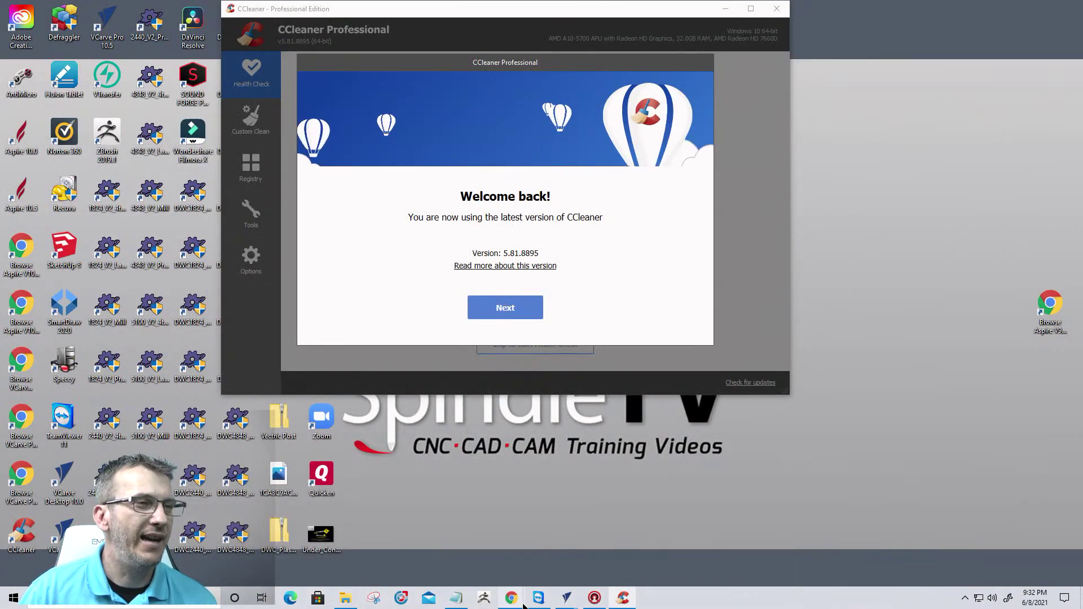
left_click(22, 195)
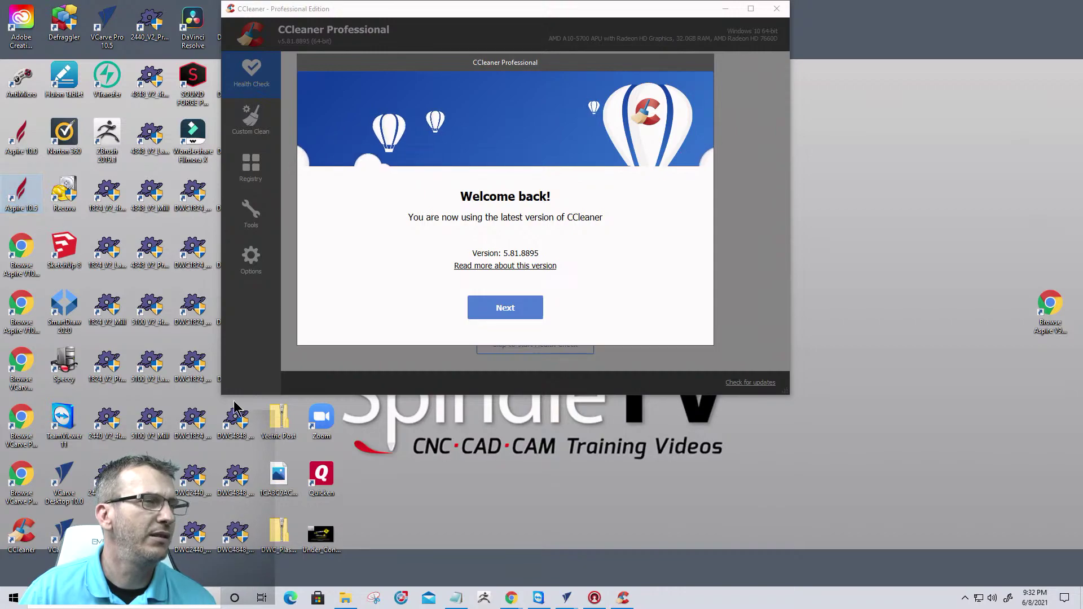
In File Explorer's Downloads folder, view the contents of the Fathers Day Box sample design folder and return to Downloads.
left_click(345, 598)
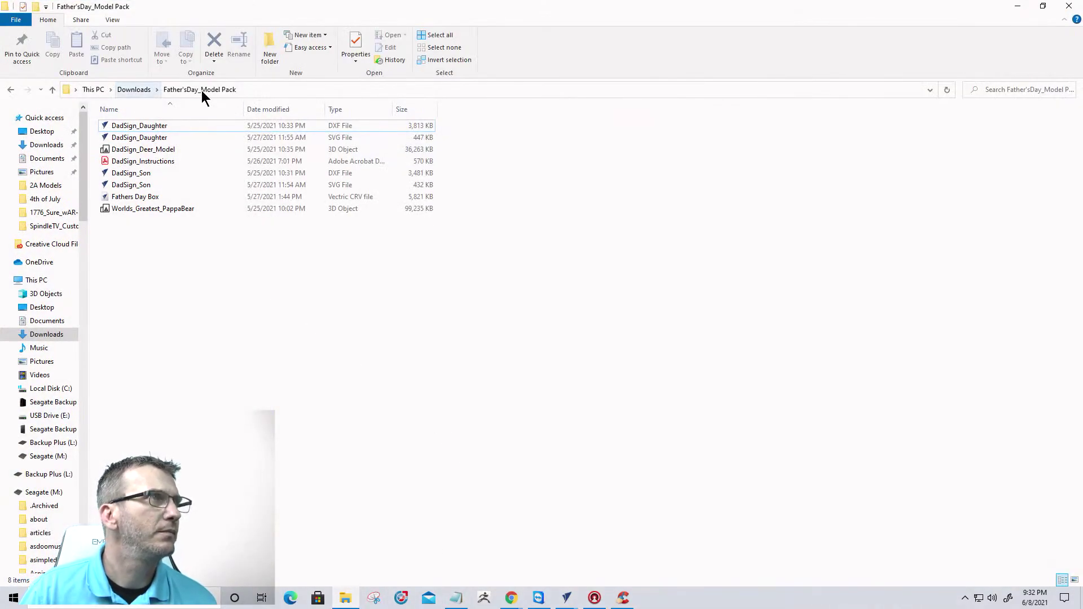
left_click(140, 89)
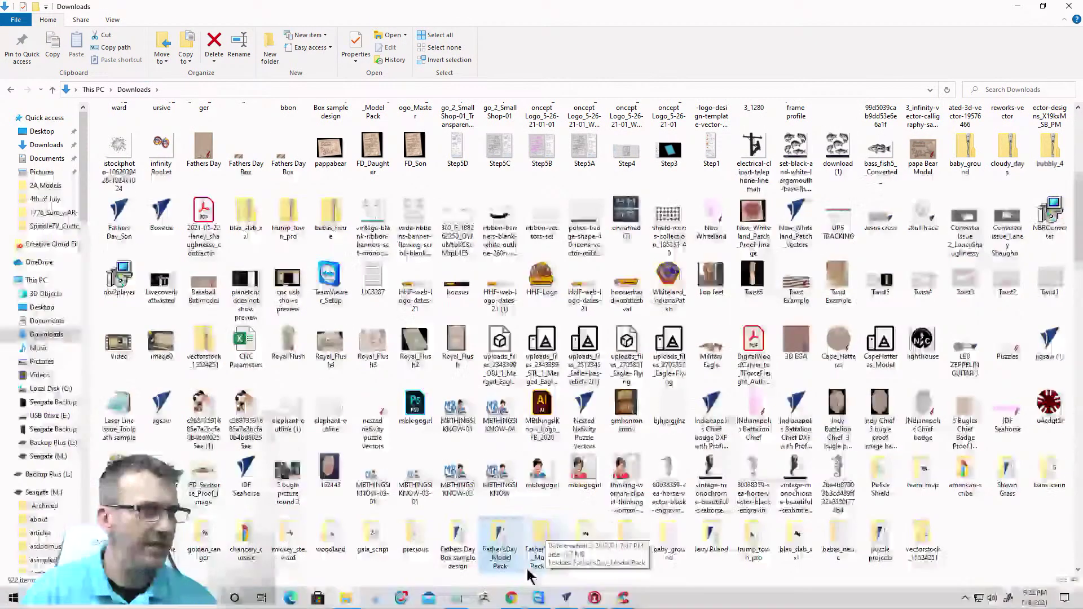
double_click(460, 552)
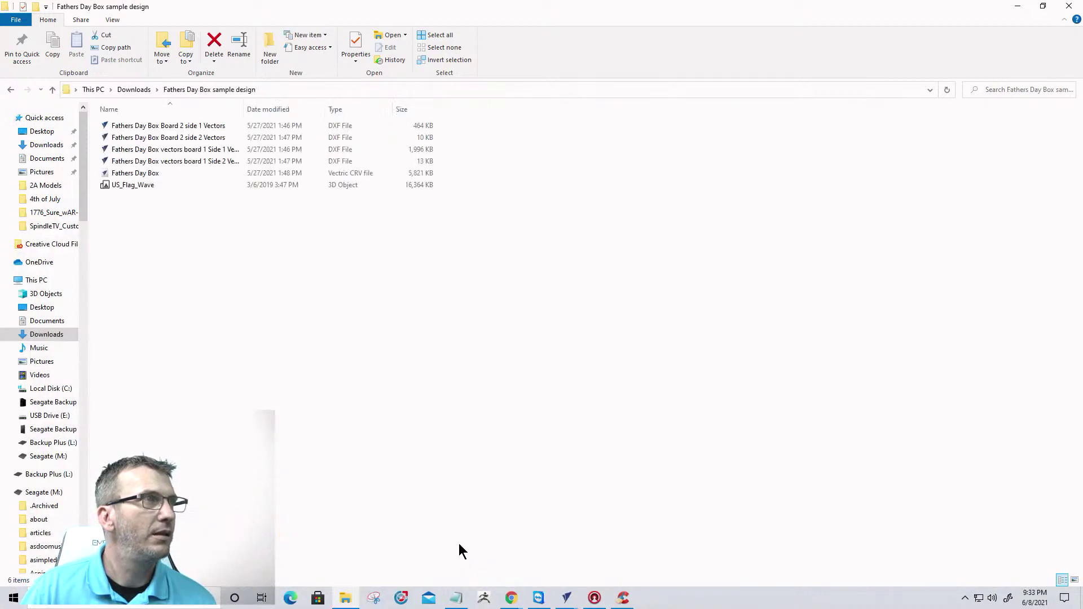
left_click(53, 89)
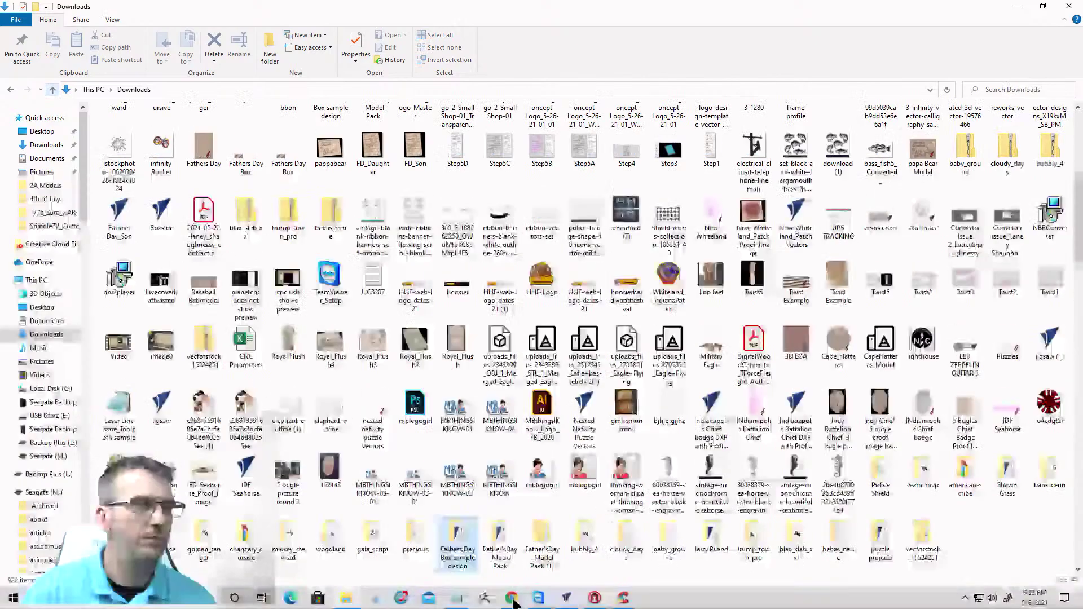
Switch to Aspire, open the recent Fathers Day.crv3d project, and bring up its toolpaths.
left_click(1012, 8)
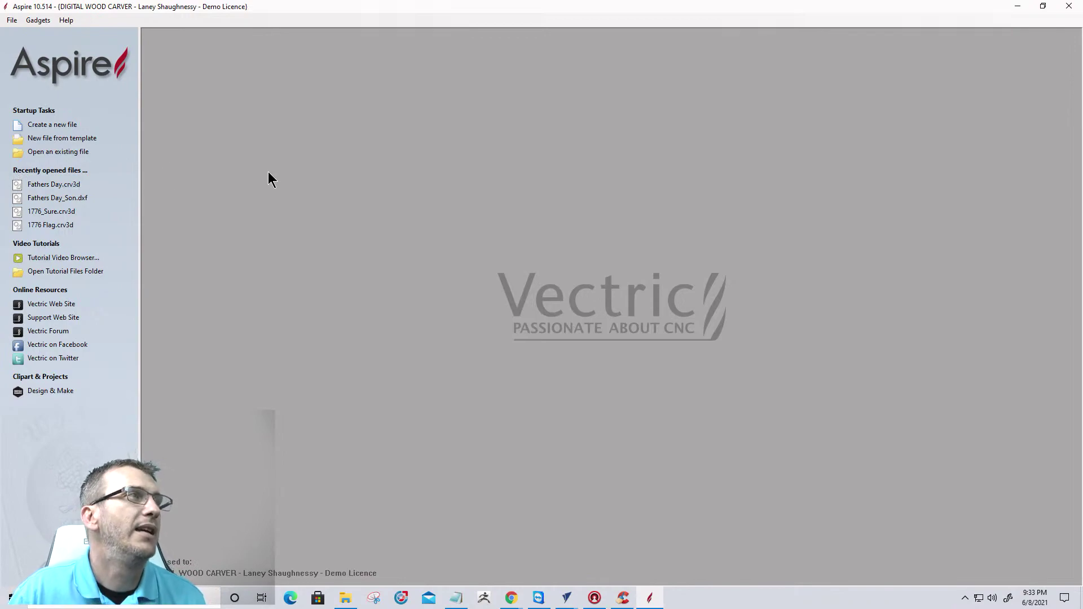
left_click(53, 187)
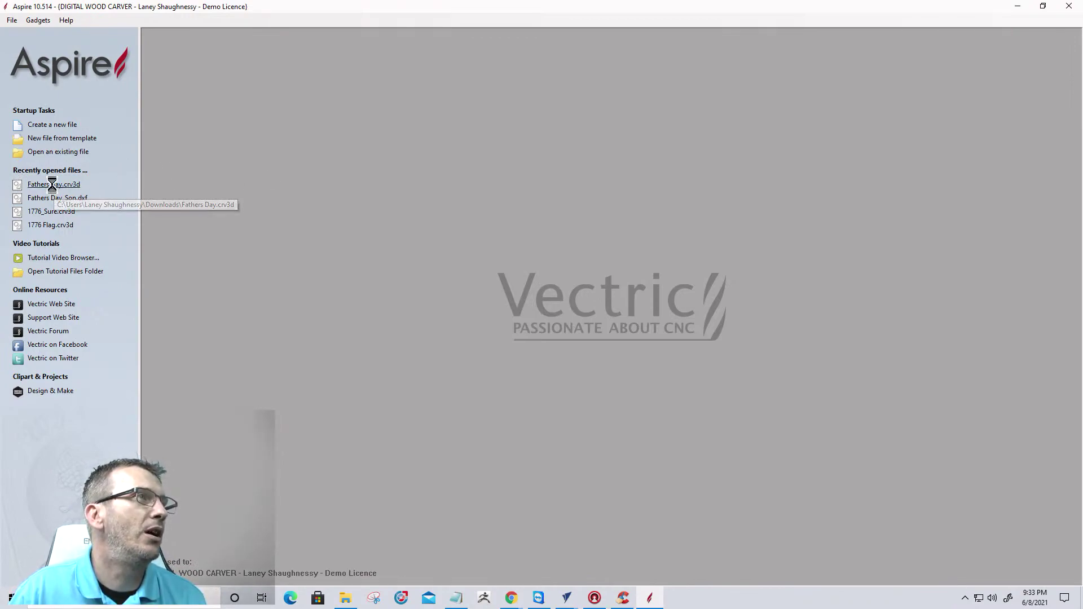
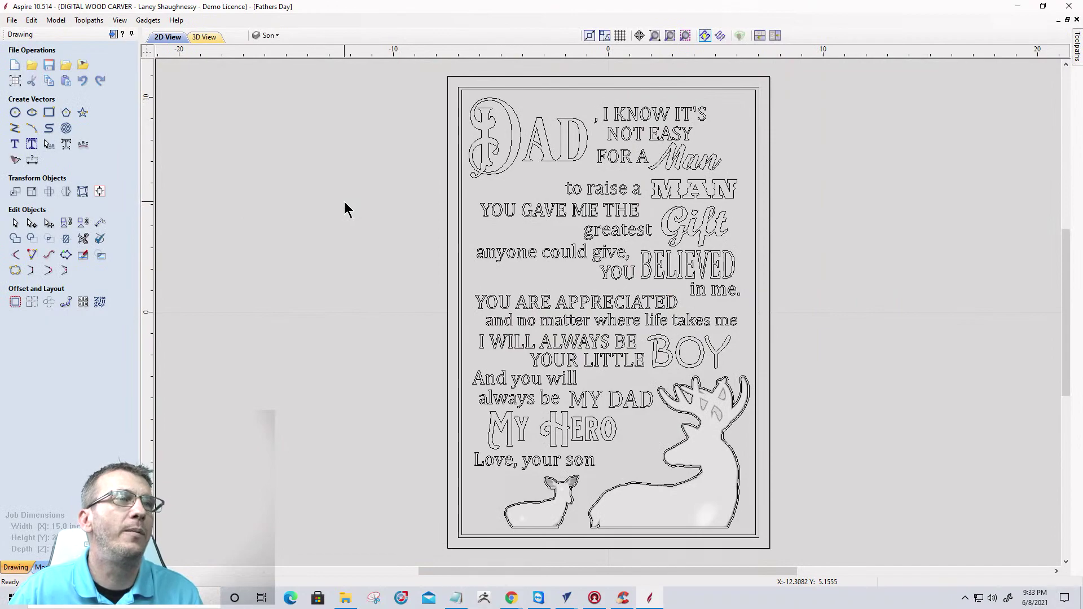
left_click(113, 34)
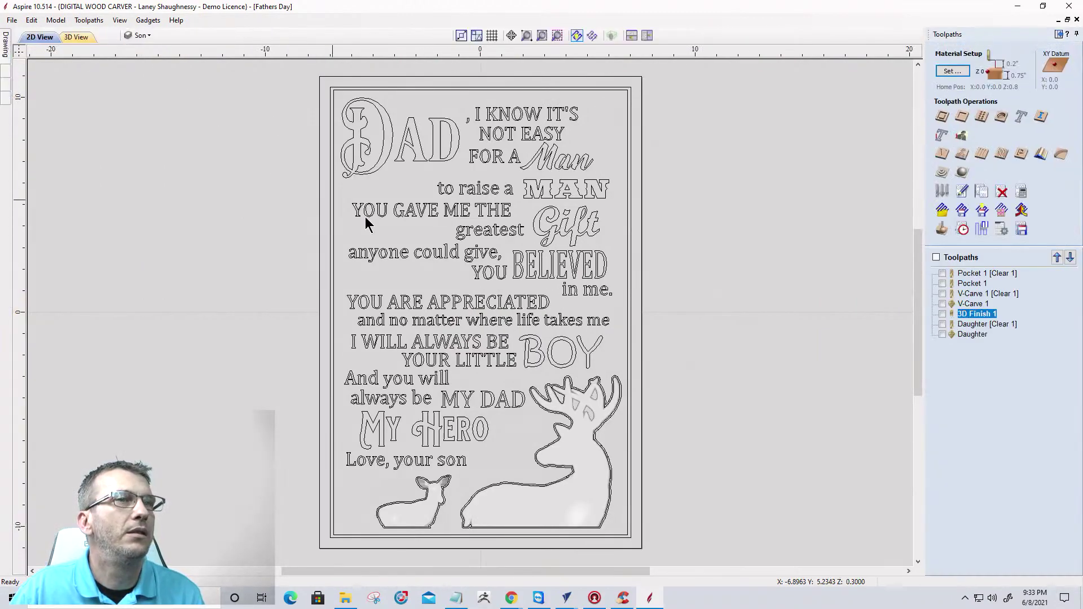
Make the Pocket 1, V-Carve 1 and 3D Finish 1 toolpaths visible with their clearing passes, and preview them.
left_click(941, 231)
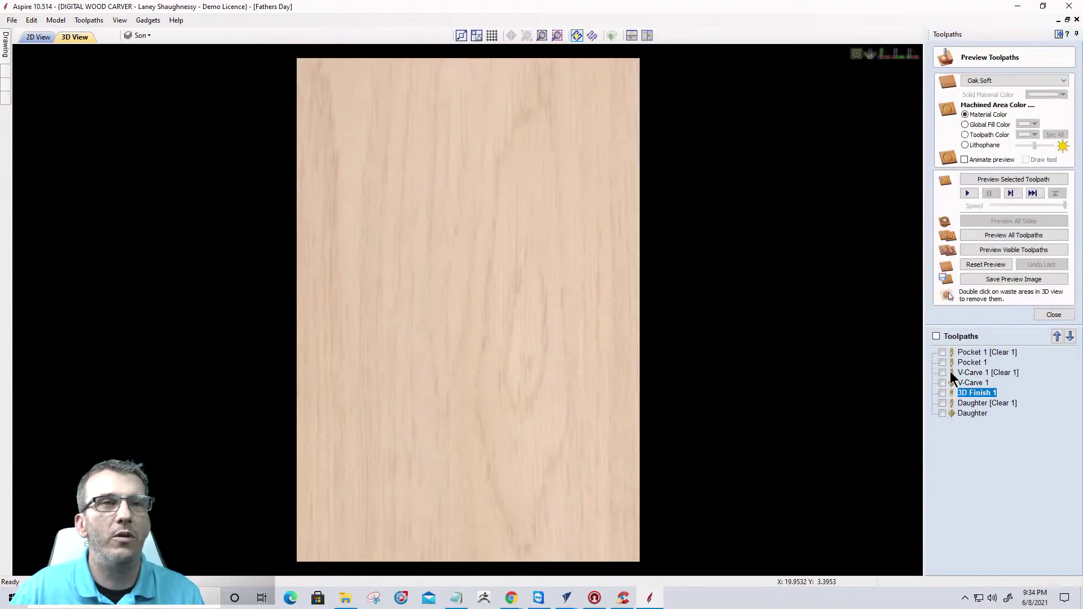
left_click(943, 353)
left_click(942, 362)
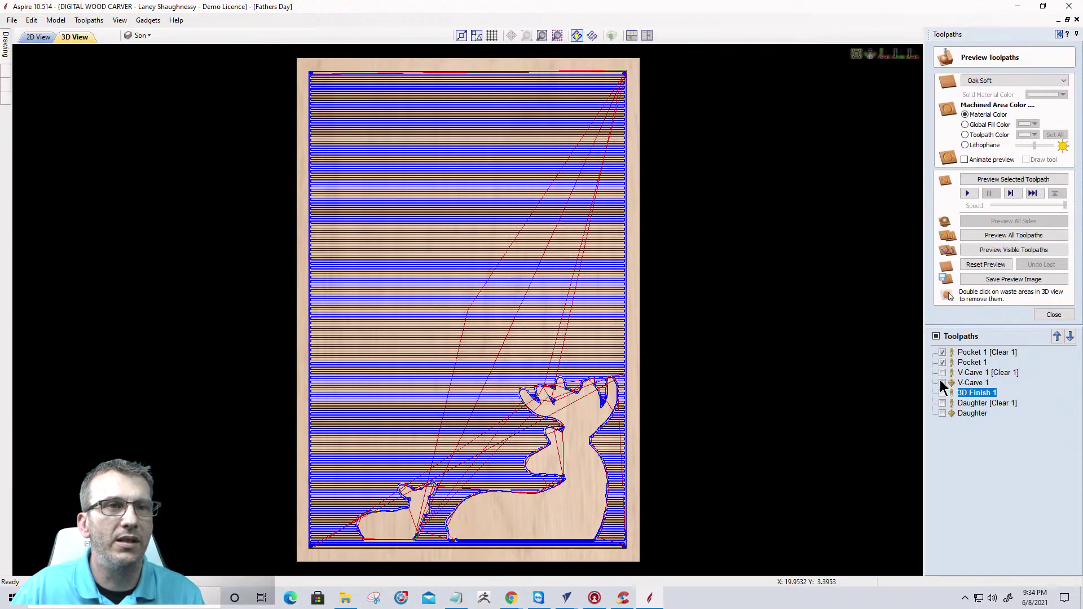
left_click(943, 372)
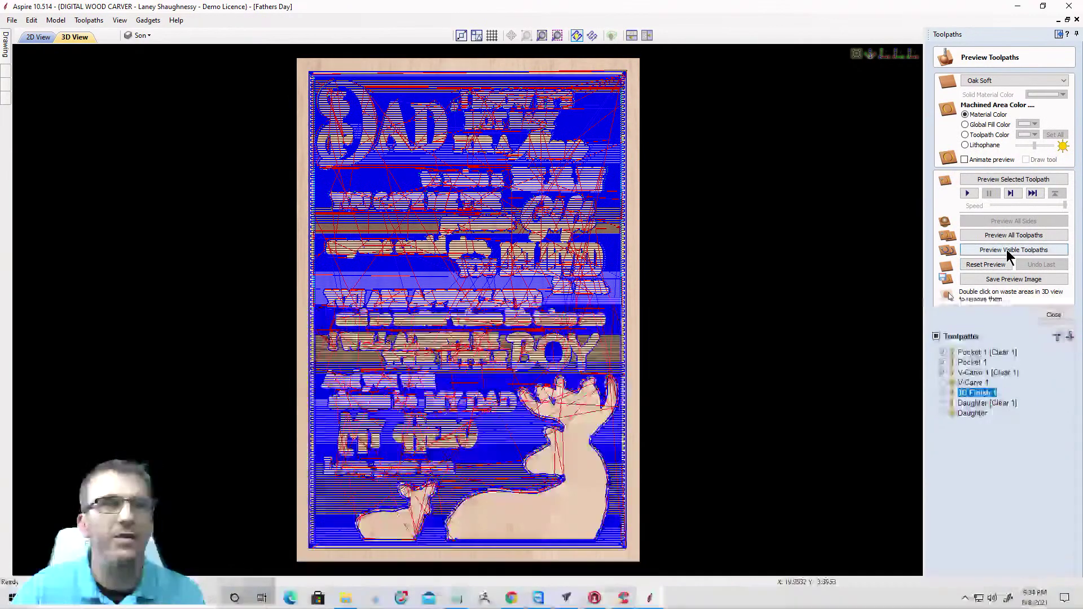
left_click(943, 383)
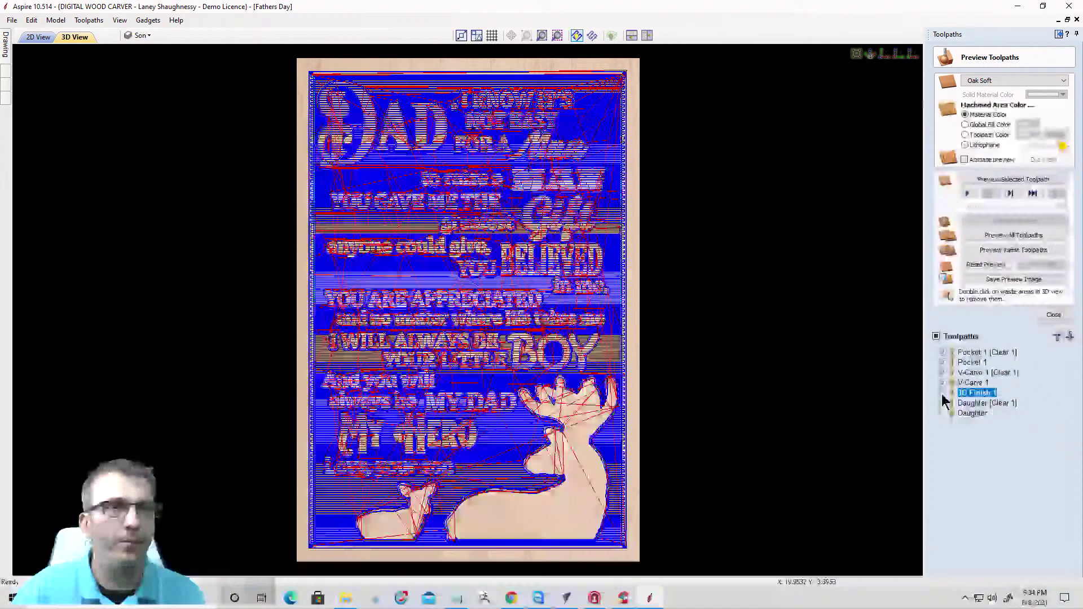
left_click(943, 394)
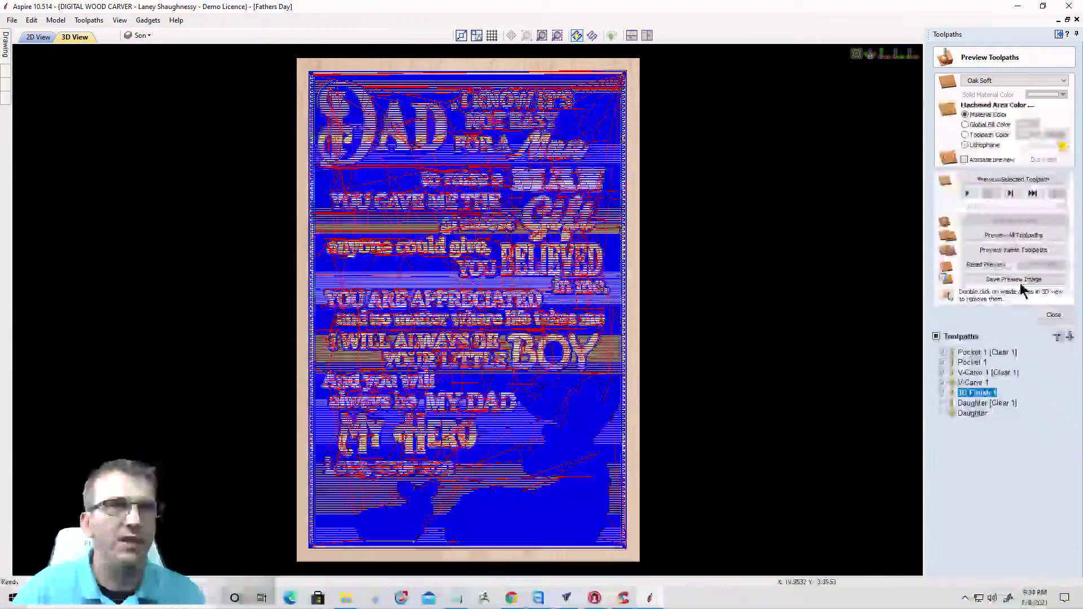
left_click(1015, 252)
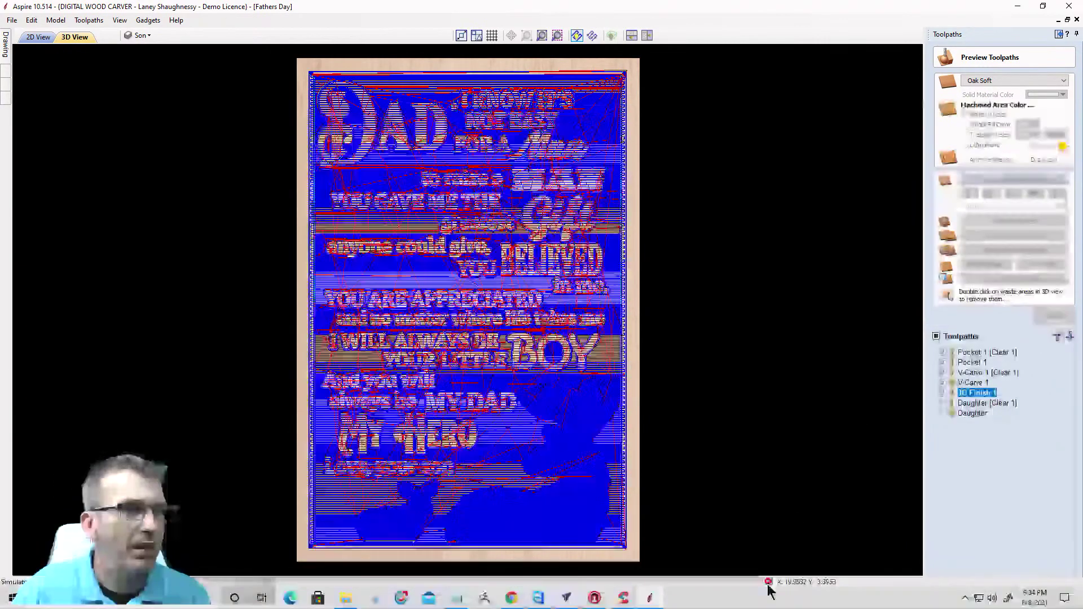
Set the preview simulation quality to Very High (4 x Slower) and preview the son's sign again, including both Pocket 1 toolpaths.
left_click(89, 20)
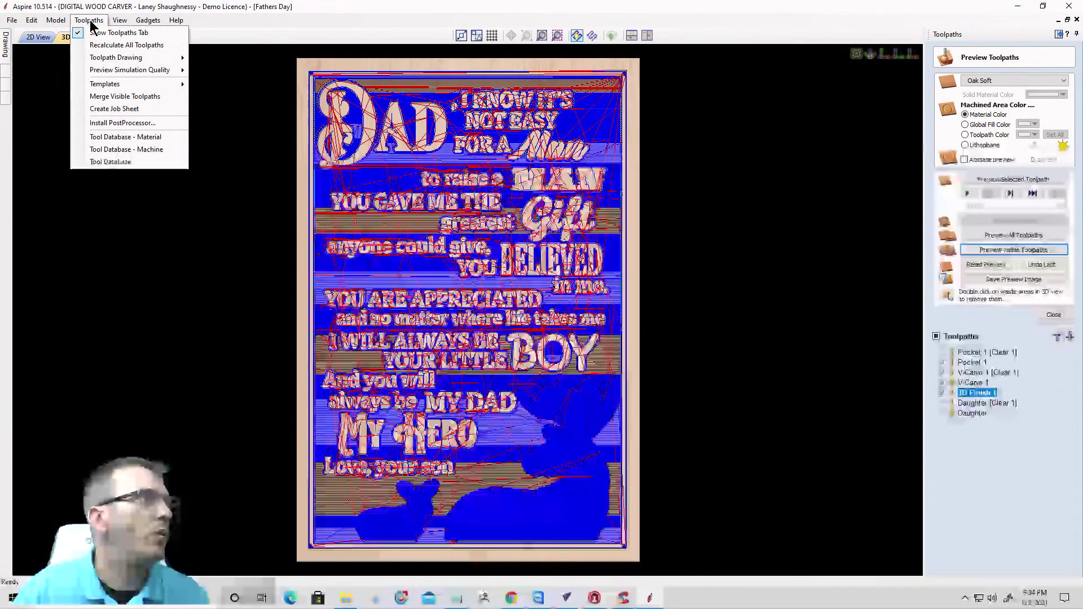
mouse_move(103, 71)
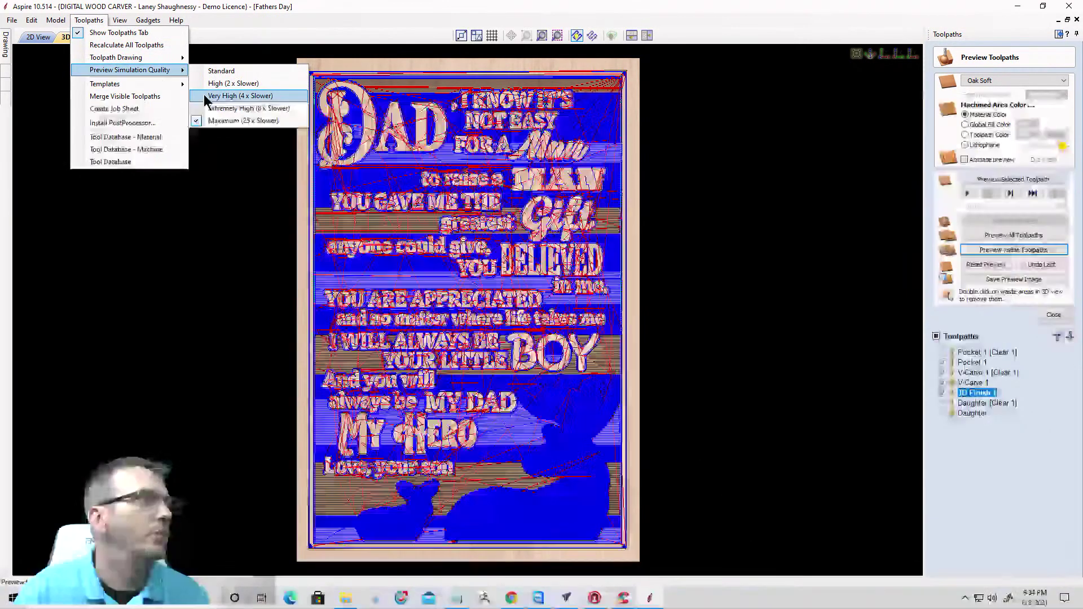
left_click(226, 96)
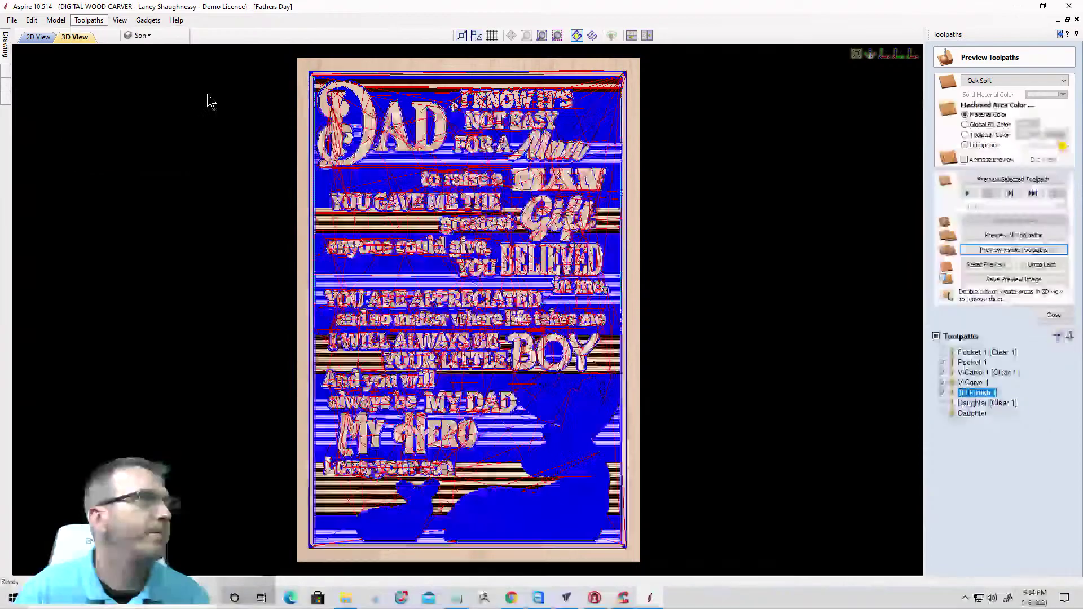
left_click(942, 352)
left_click(942, 362)
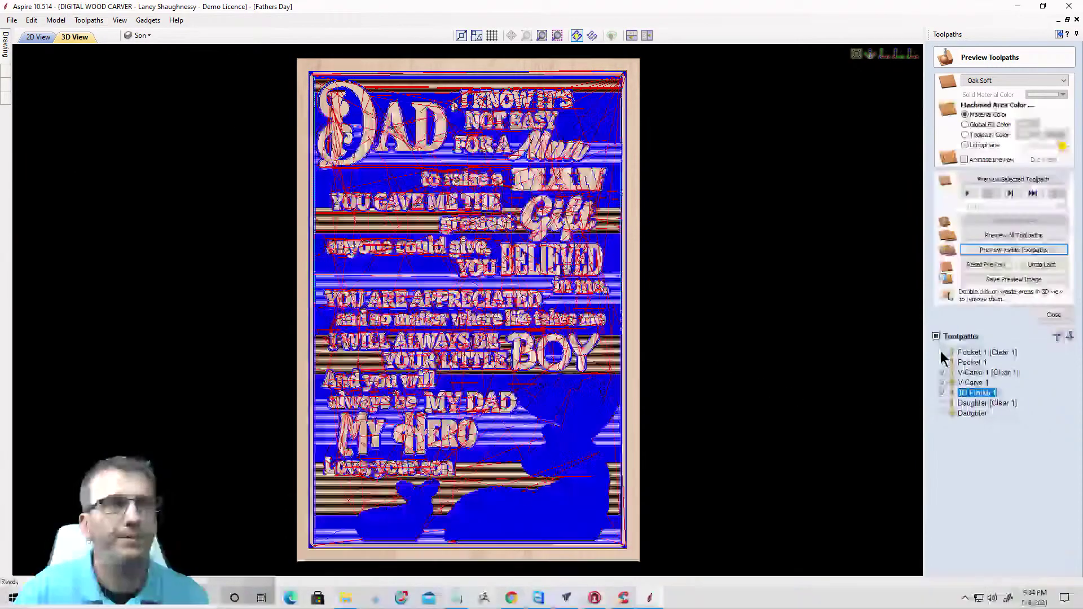
left_click(988, 251)
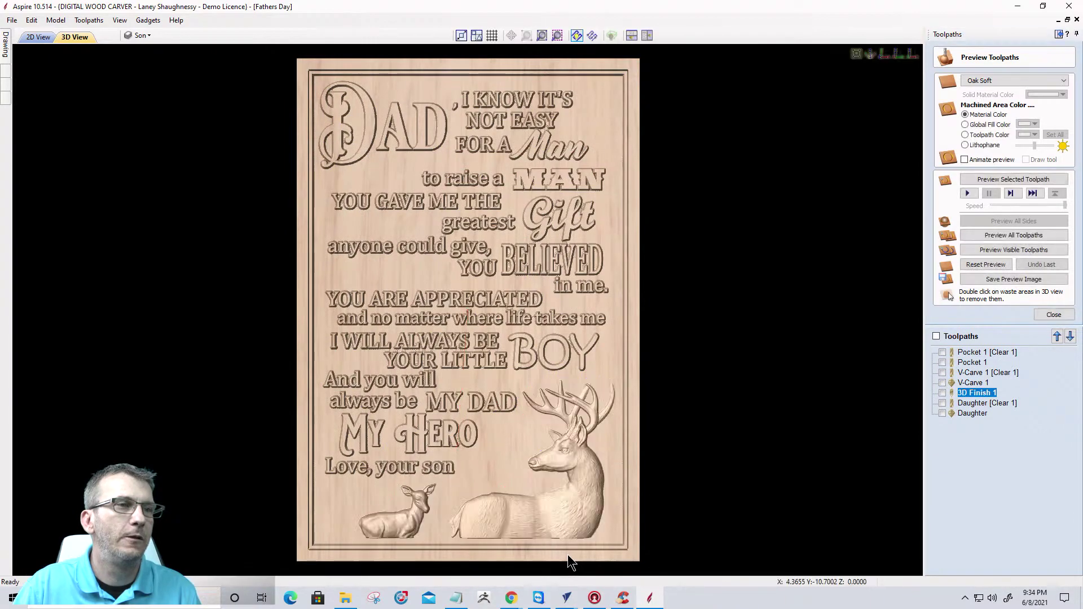
left_click_drag(481, 497, 519, 464)
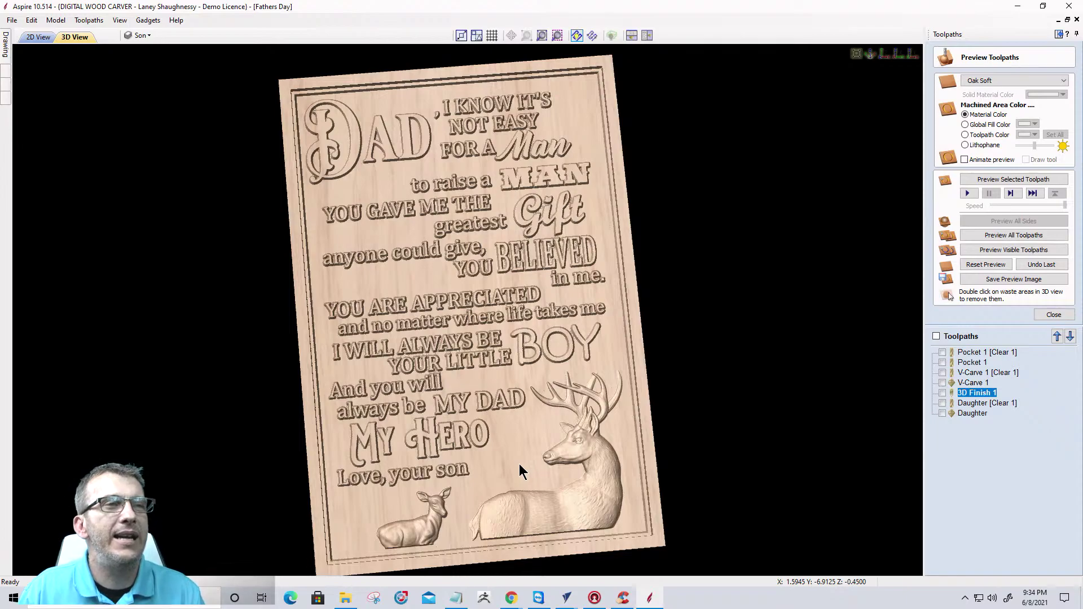
Reset the preview and simulate the daughter's sign using the Pocket 1, 3D Finish 1 and Daughter toolpaths with their clearing passes.
left_click(977, 265)
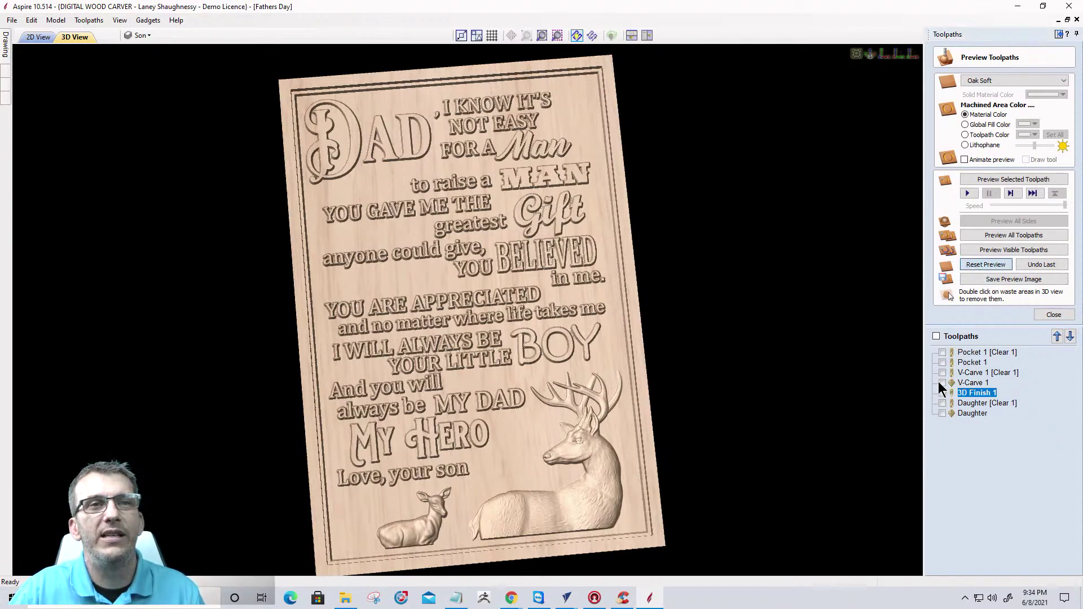
left_click(942, 352)
left_click(942, 363)
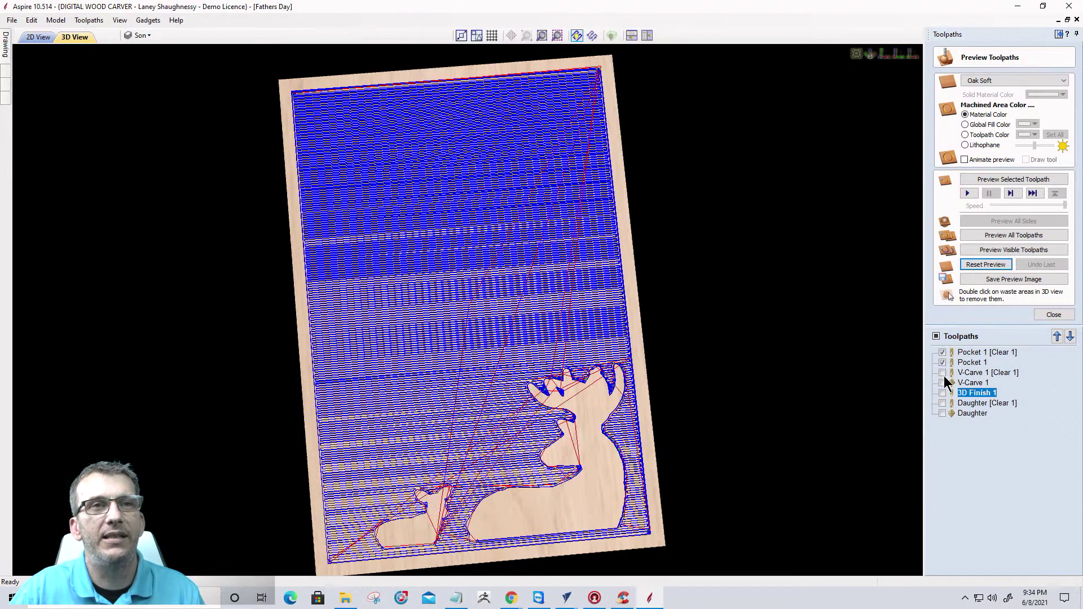
left_click(943, 414)
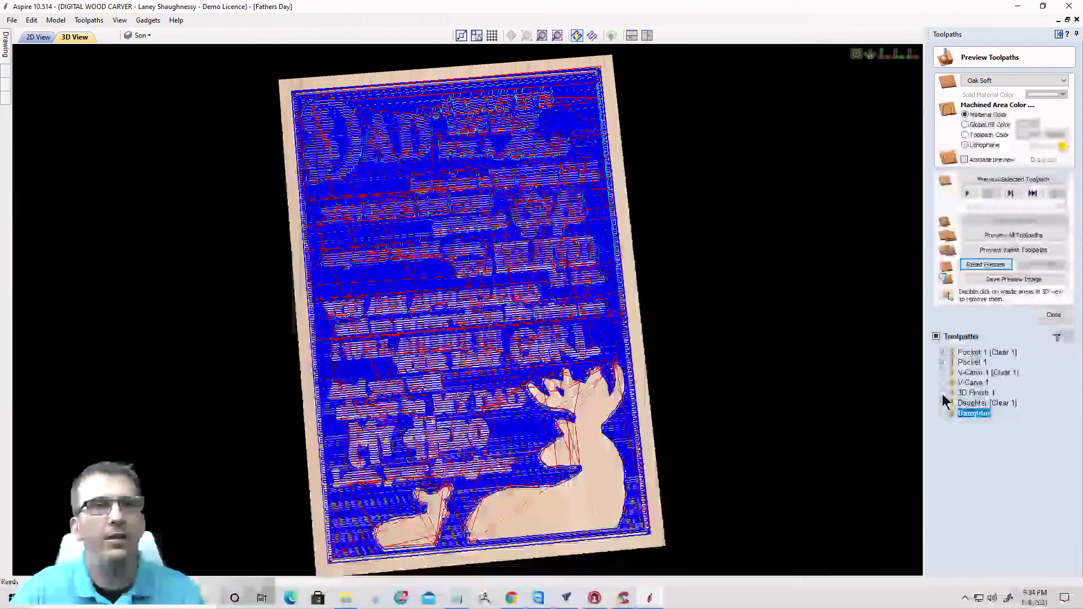
left_click(942, 403)
left_click(942, 413)
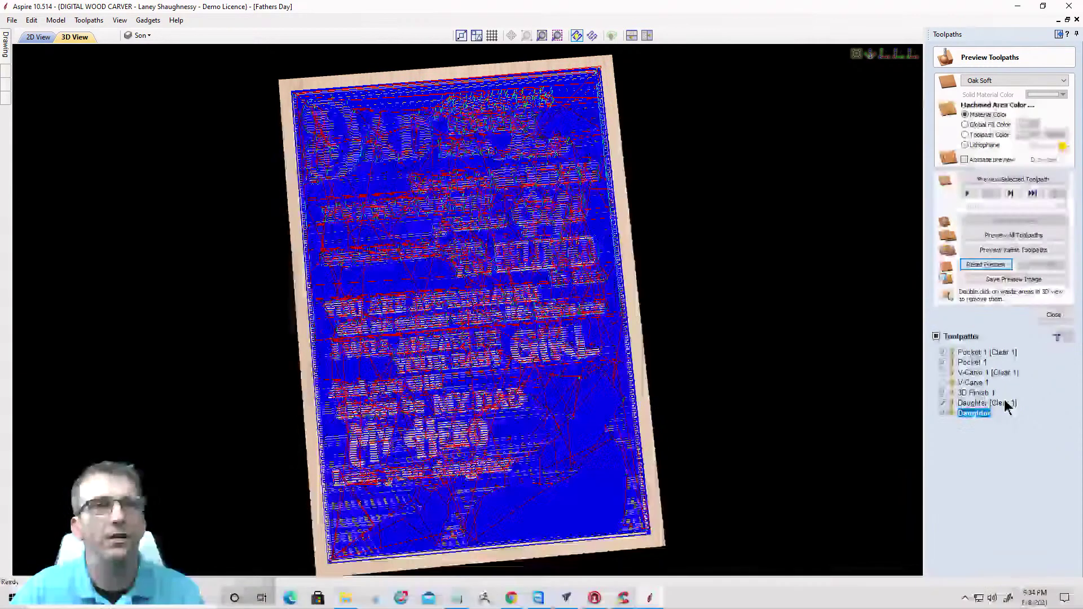
left_click(1008, 251)
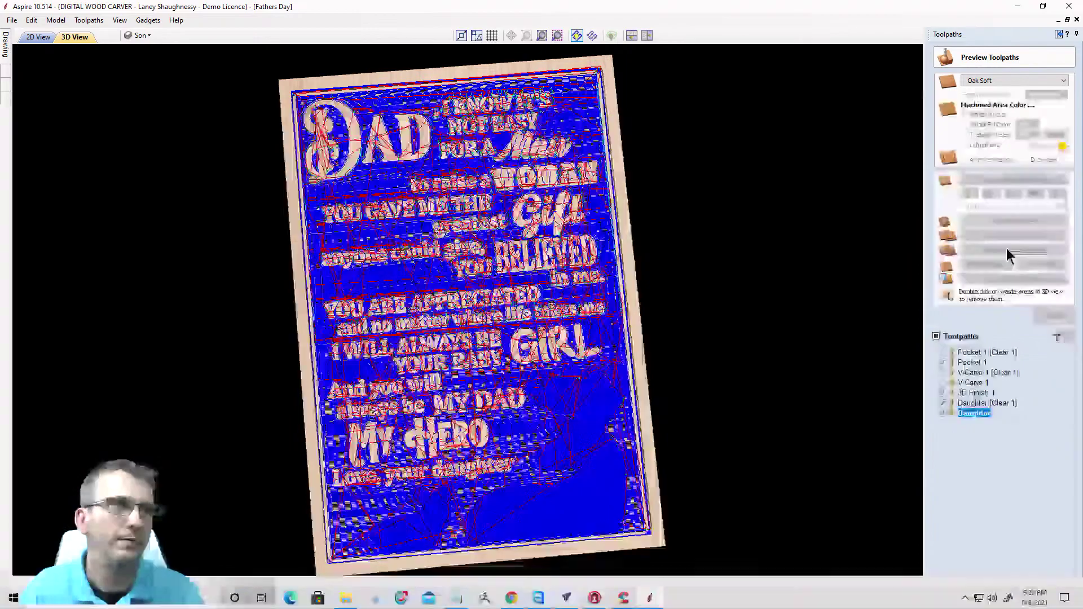
left_click(1008, 252)
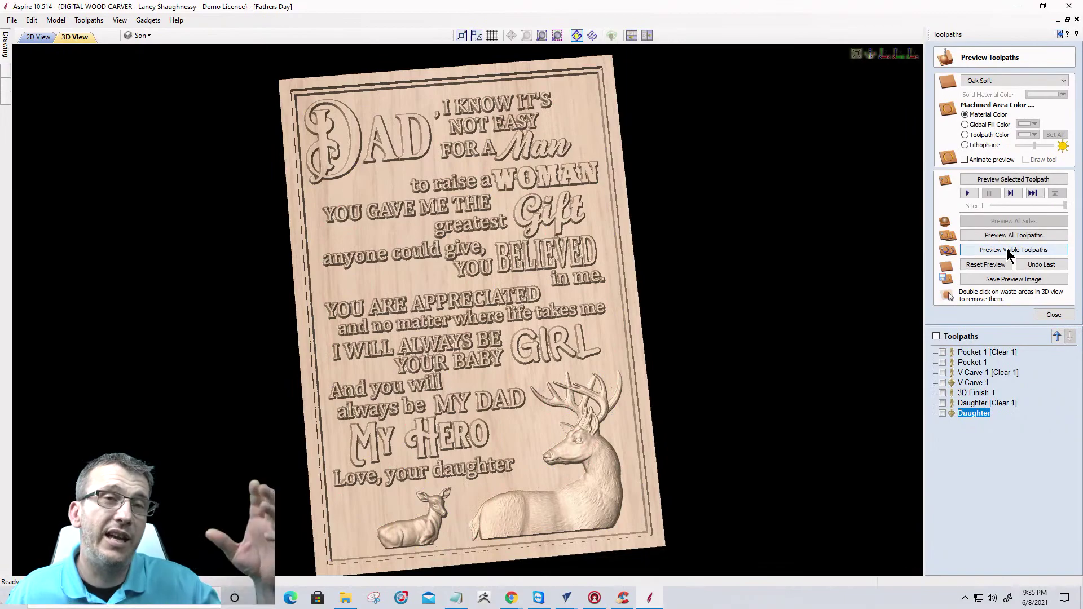
Inspect the daughter's sign preview from different angles and distances, and return to the 2D layout.
left_click_drag(449, 348, 454, 113)
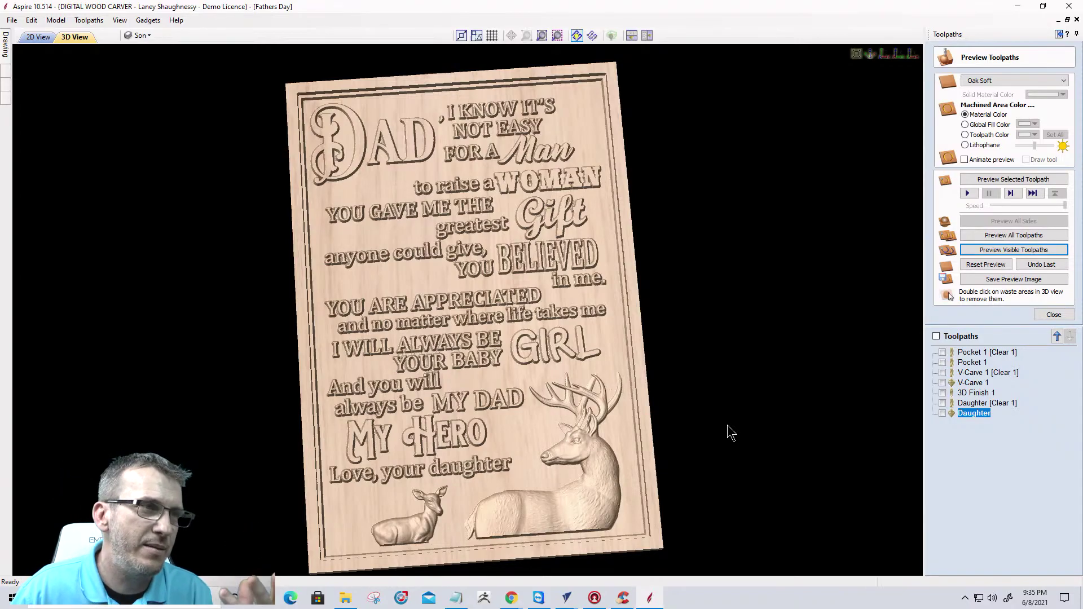
left_click_drag(584, 291, 625, 277)
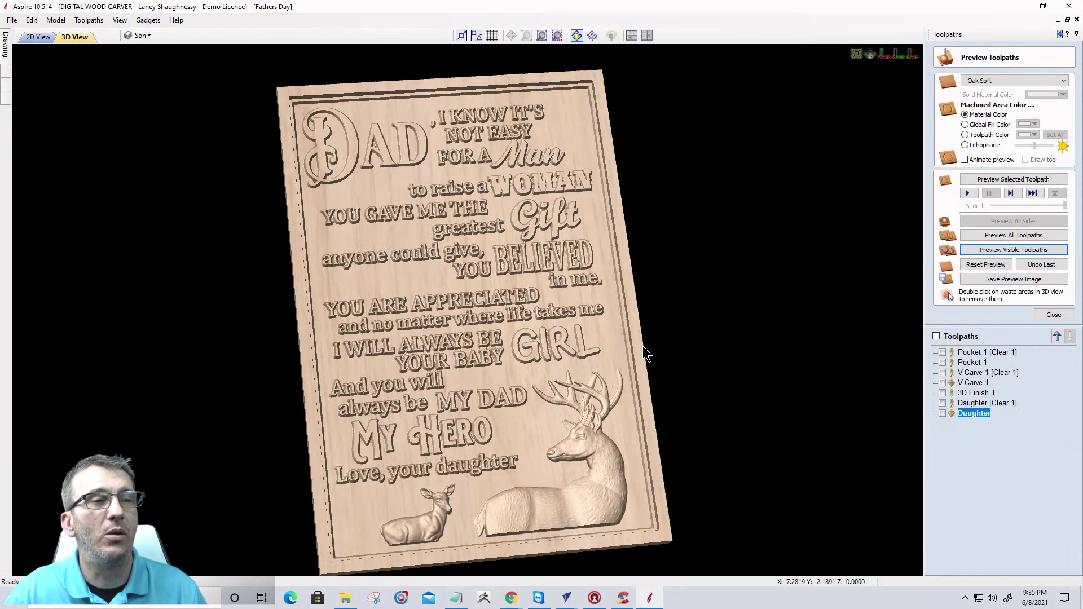
scroll(763, 358, "down", 2)
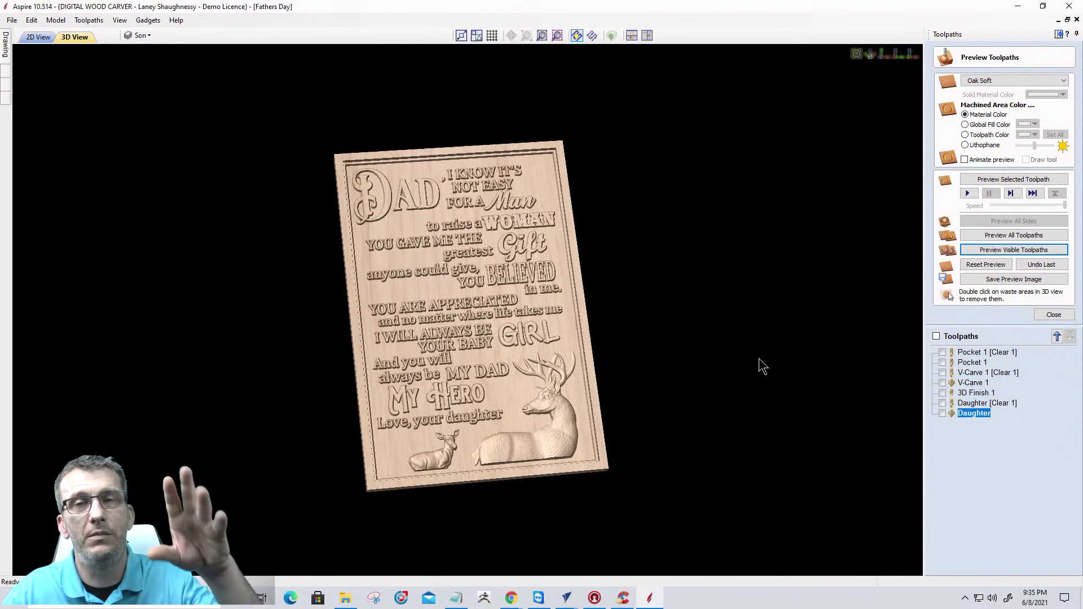
scroll(760, 360, "up", 3)
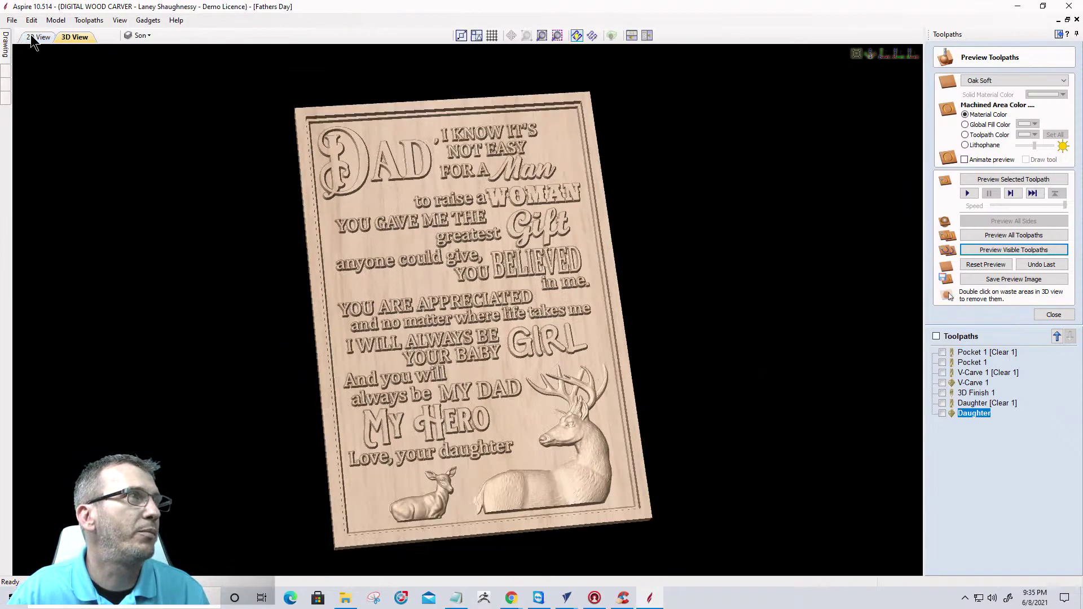
left_click(37, 36)
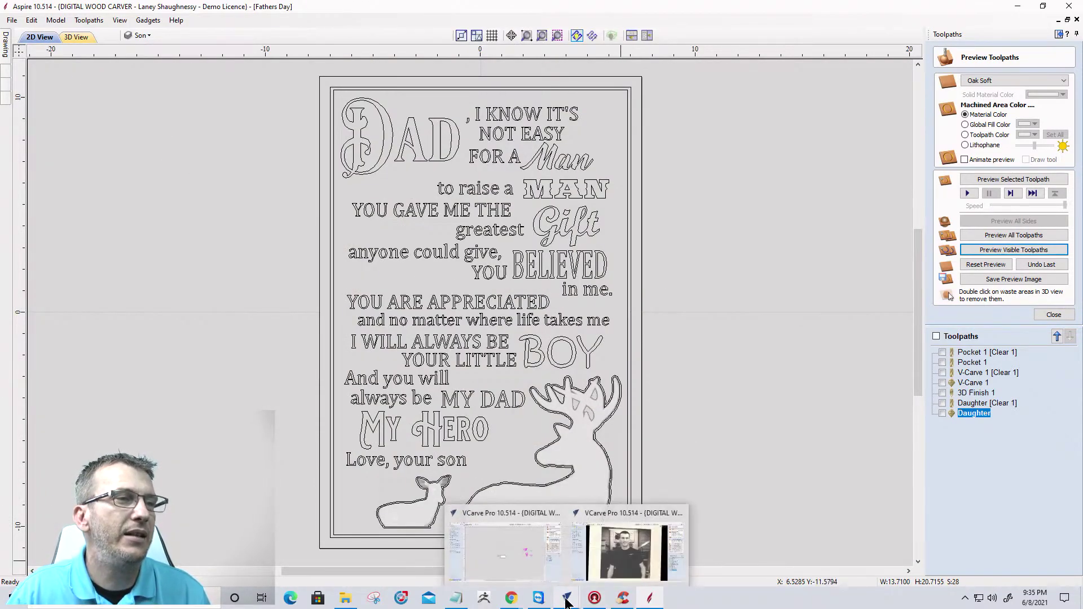
Switch to File Explorer and select the Father'sDay_Model Pack (1) folder in Downloads.
left_click(346, 600)
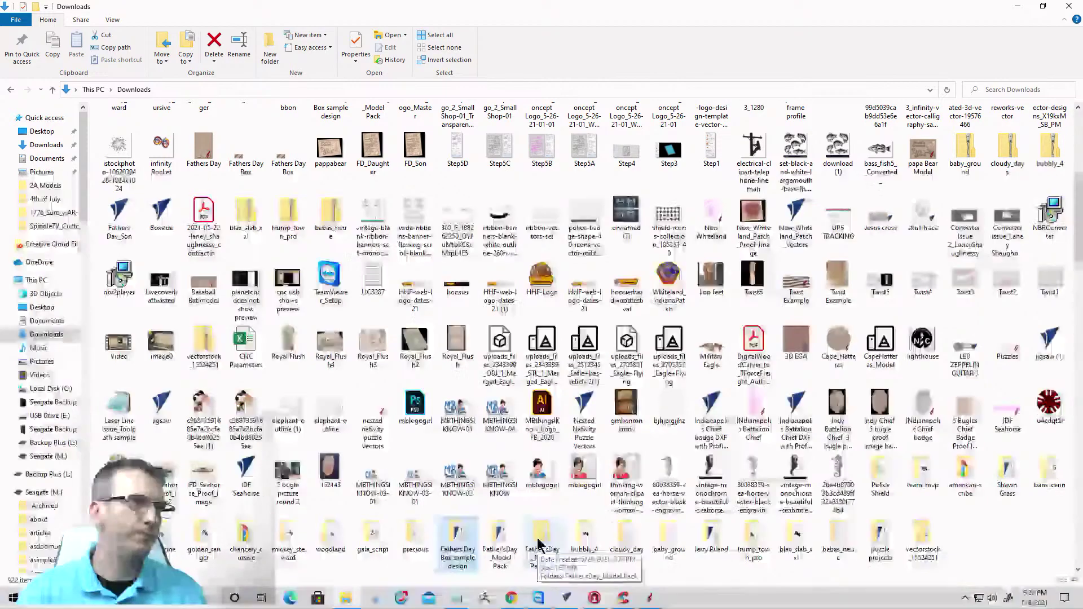
left_click(539, 544)
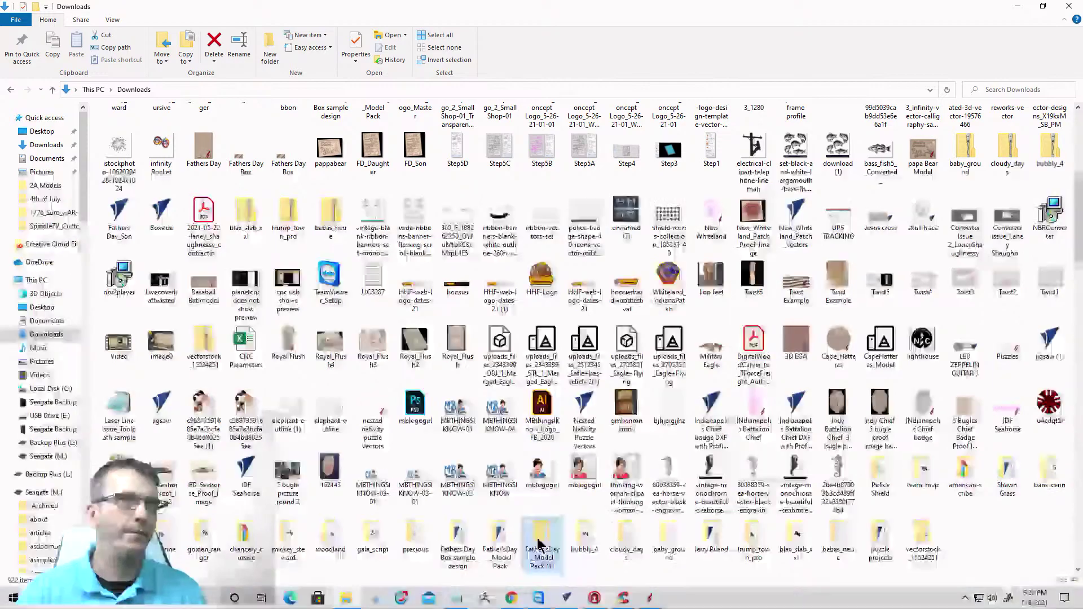
Open the Father'sDay_Model Pack folder inside Father'sDay_Model Pack (1), review its files, and close File Explorer.
double_click(539, 544)
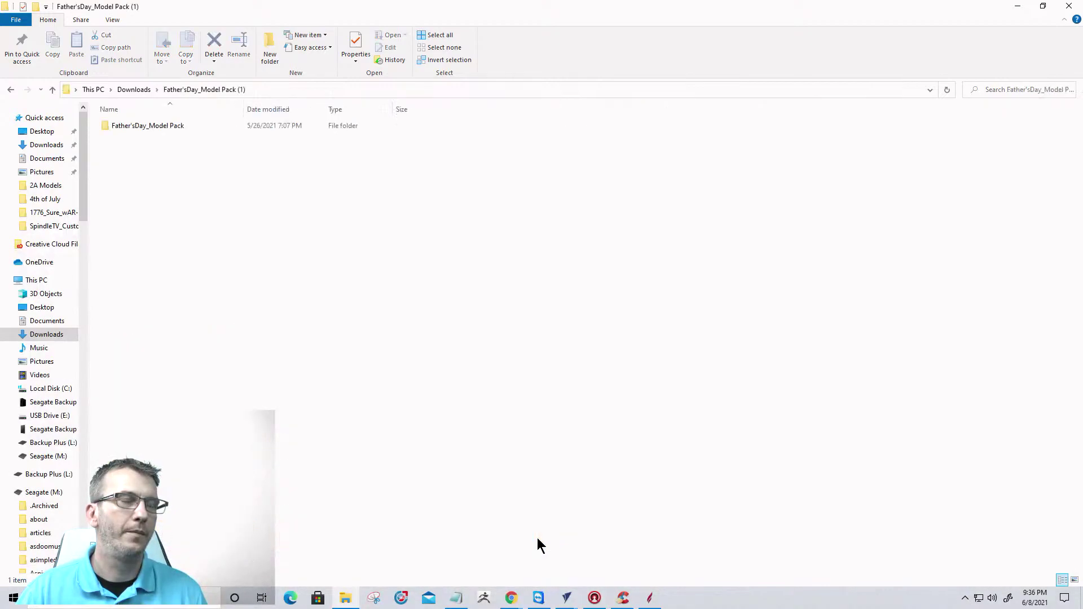
double_click(143, 127)
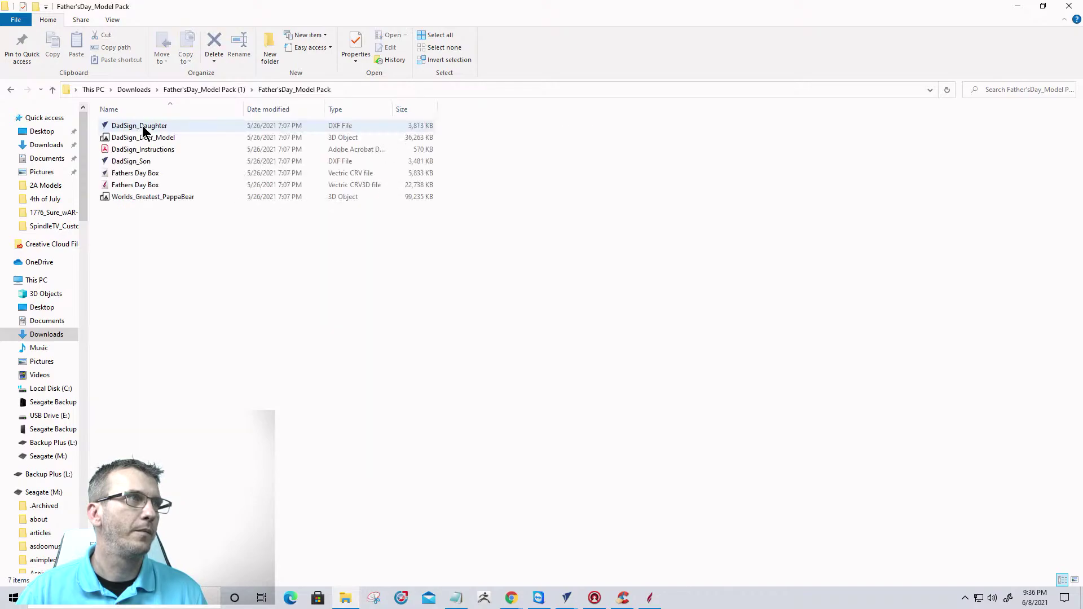
left_click(1069, 6)
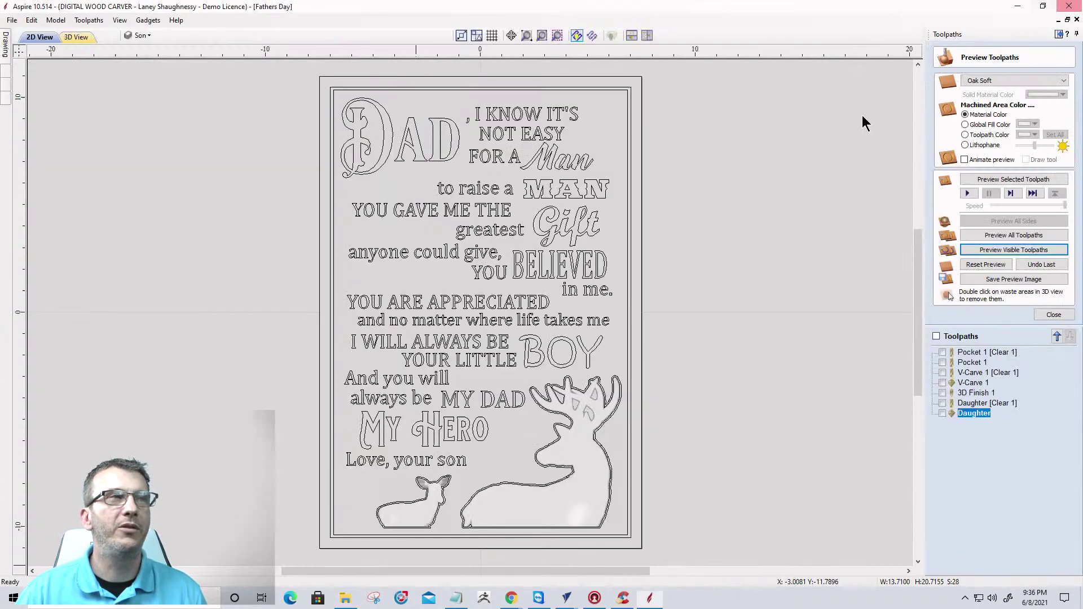
Hide the 3D components on Level 4, Level 2 and Level 1 of the Father's Day sign.
left_click(7, 41)
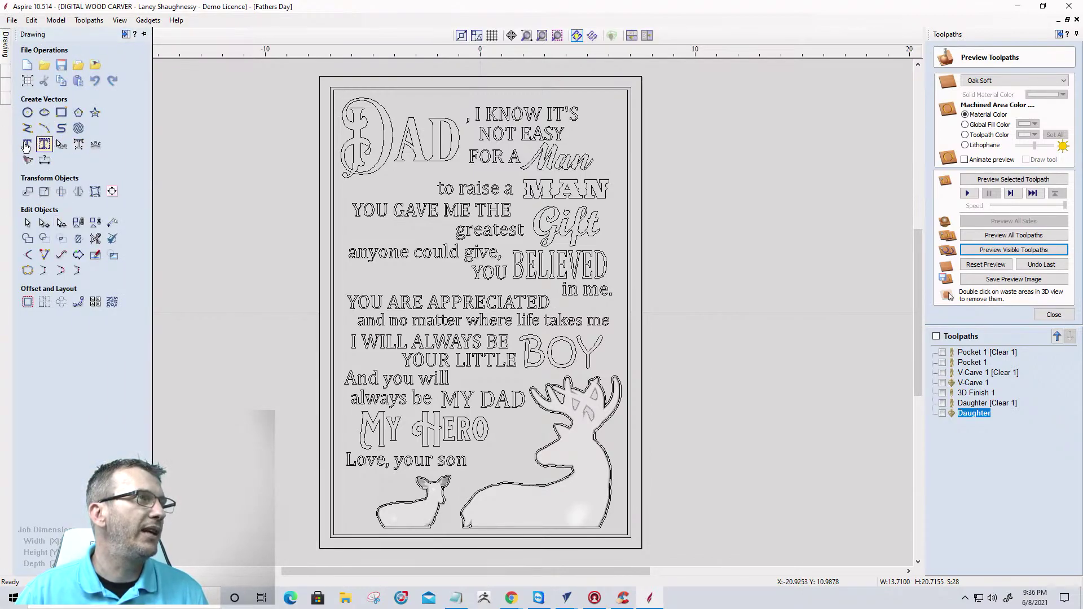
left_click(8, 76)
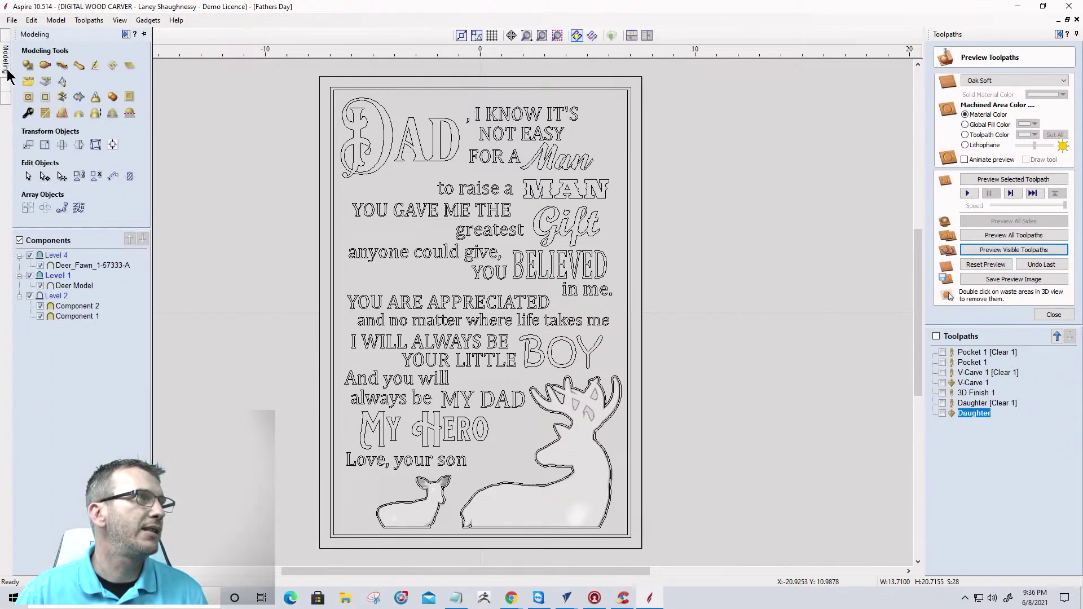
left_click(30, 255)
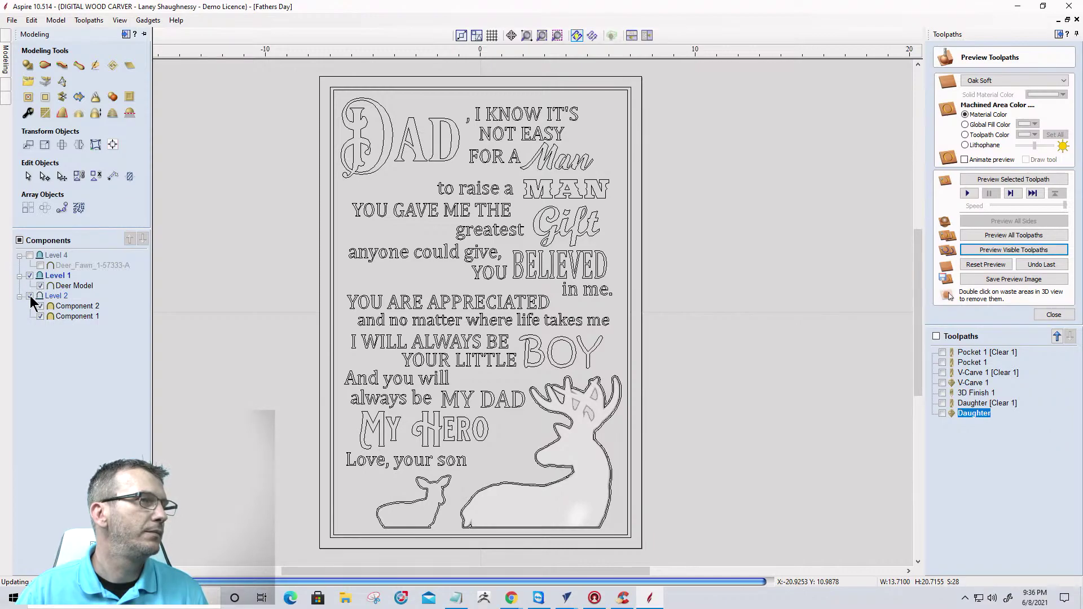
left_click(30, 296)
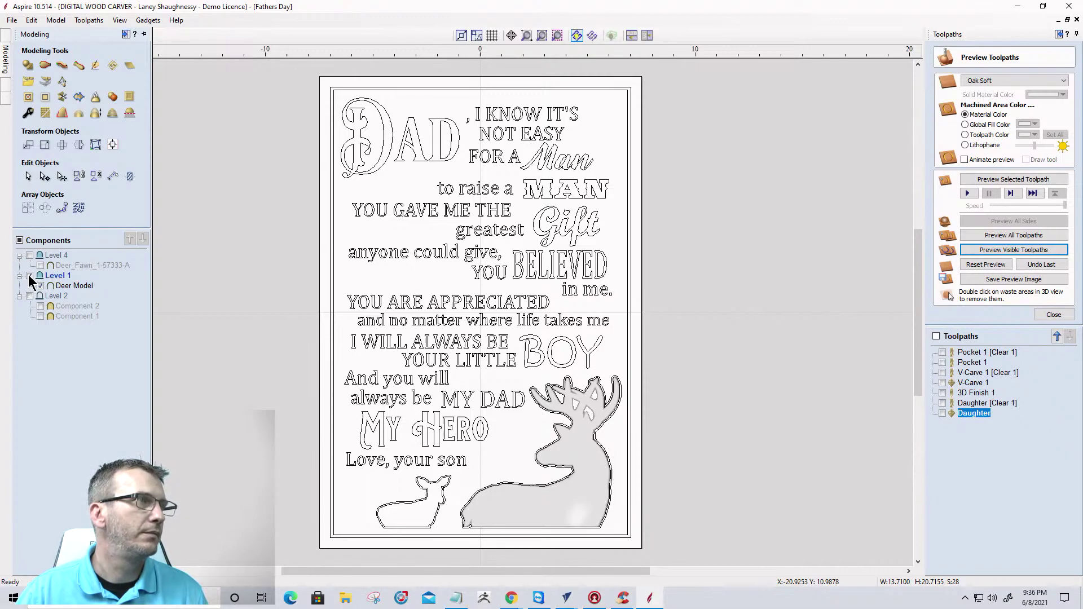
left_click(30, 276)
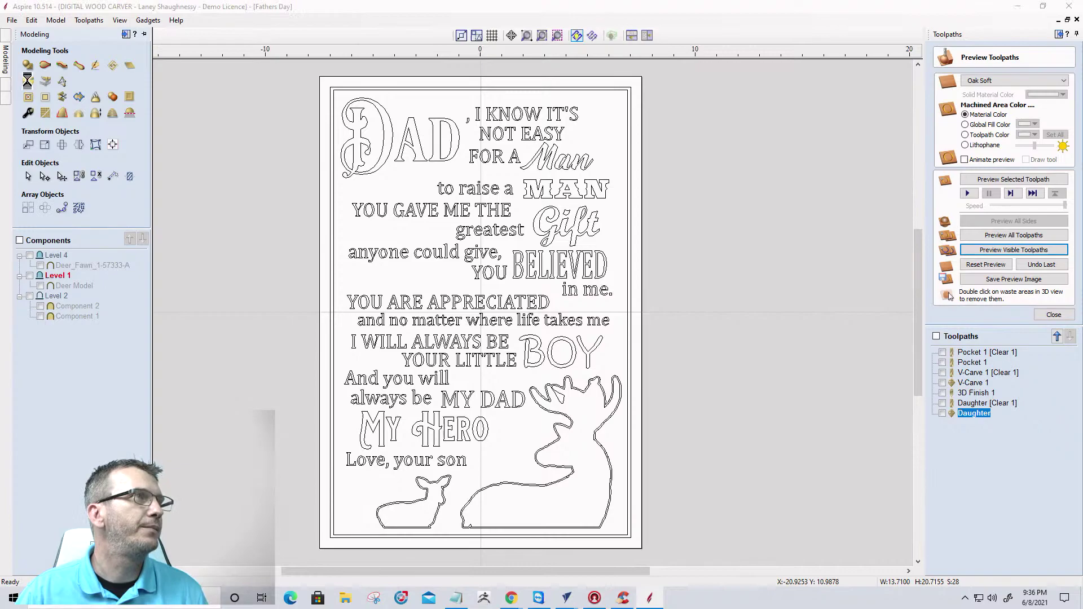
Import the Worlds_Greatest_PappaBear 3D model from the Father'sDay_Model Pack folder in Downloads and inspect it in 3D.
left_click(28, 82)
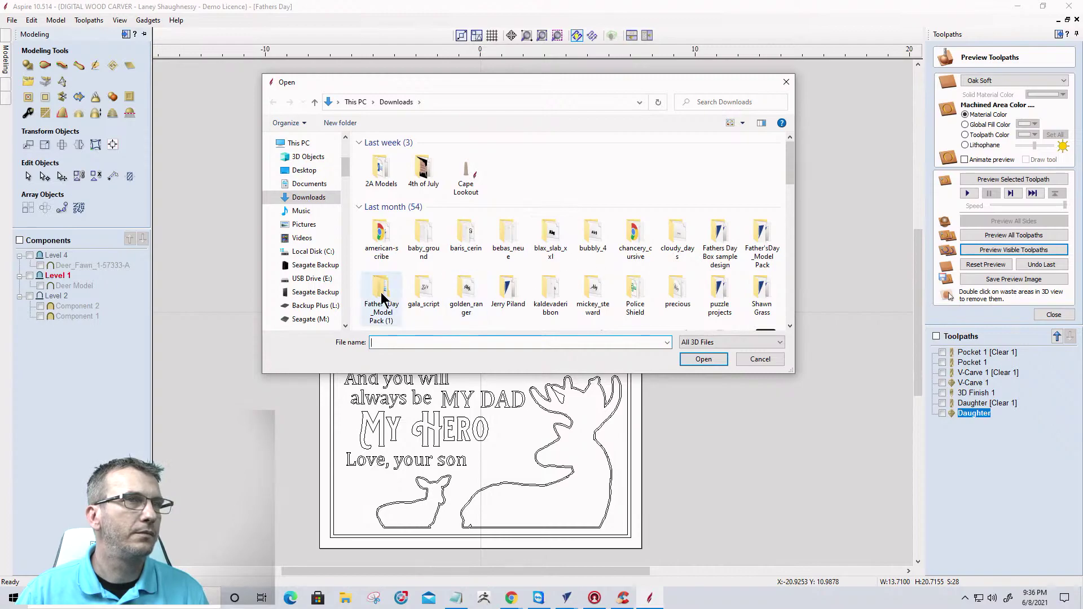
double_click(763, 237)
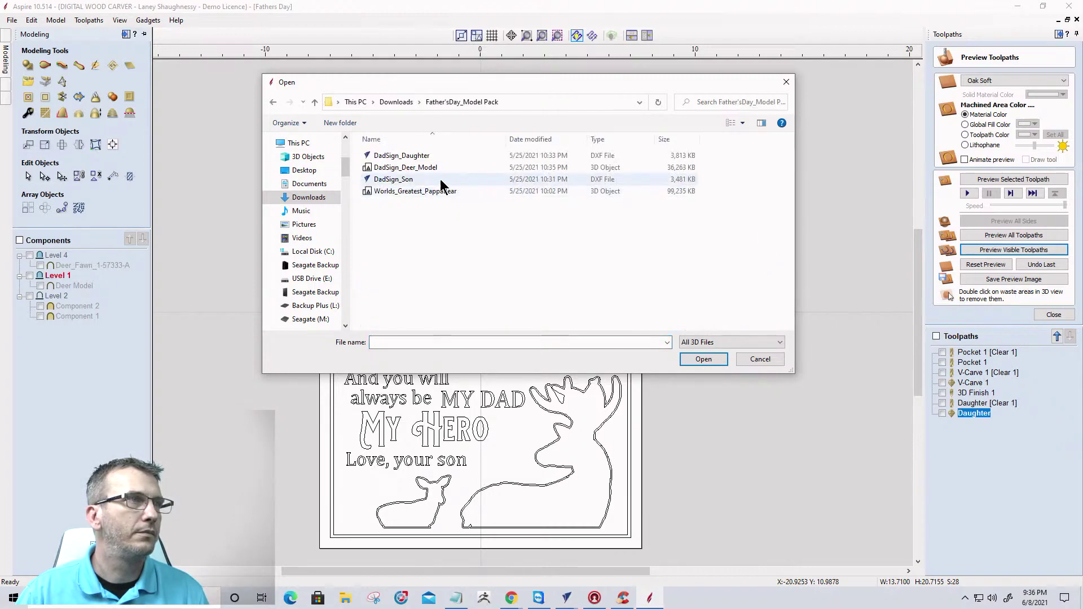
double_click(391, 192)
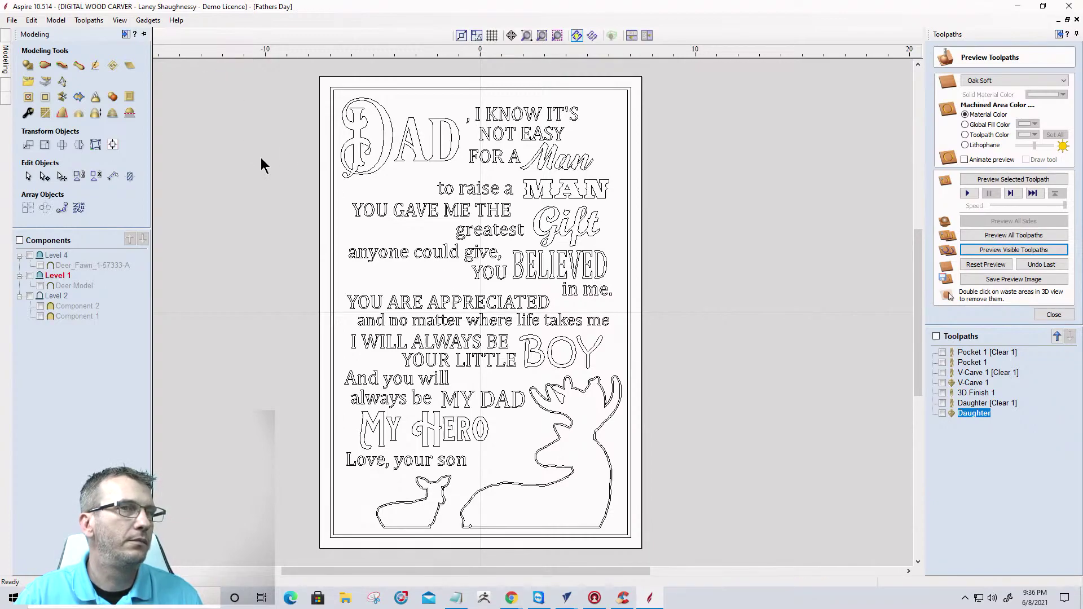
key("F3")
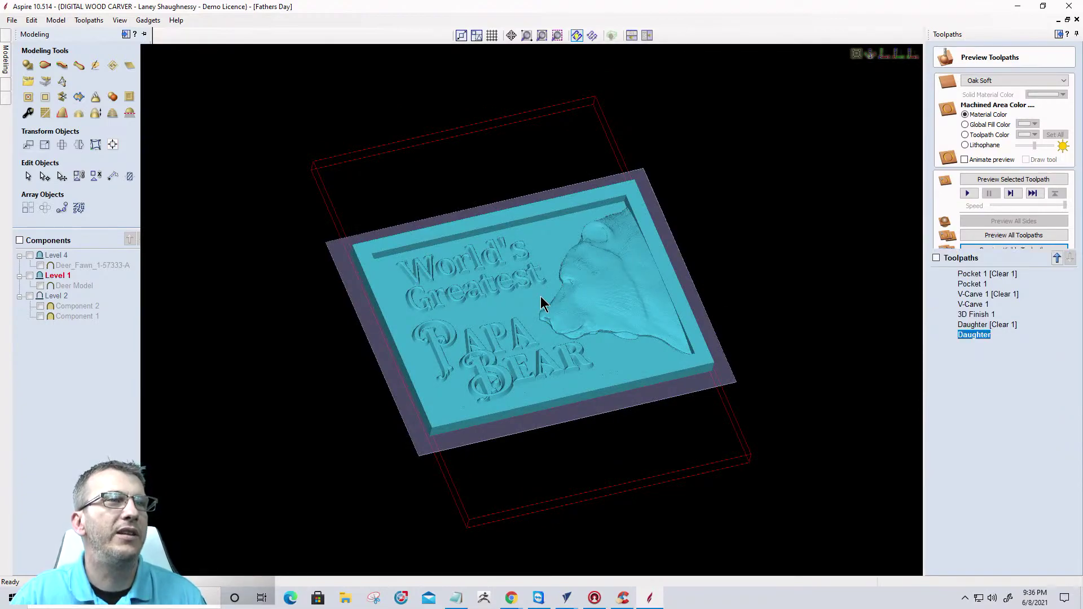
scroll(568, 315, "up", 2)
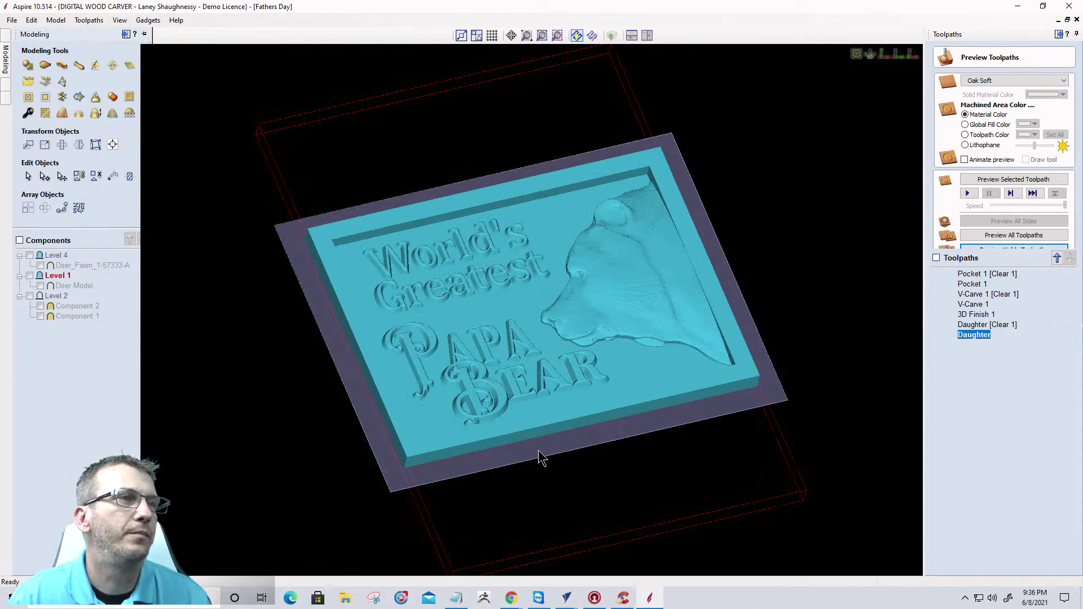
scroll(530, 449, "up", 2)
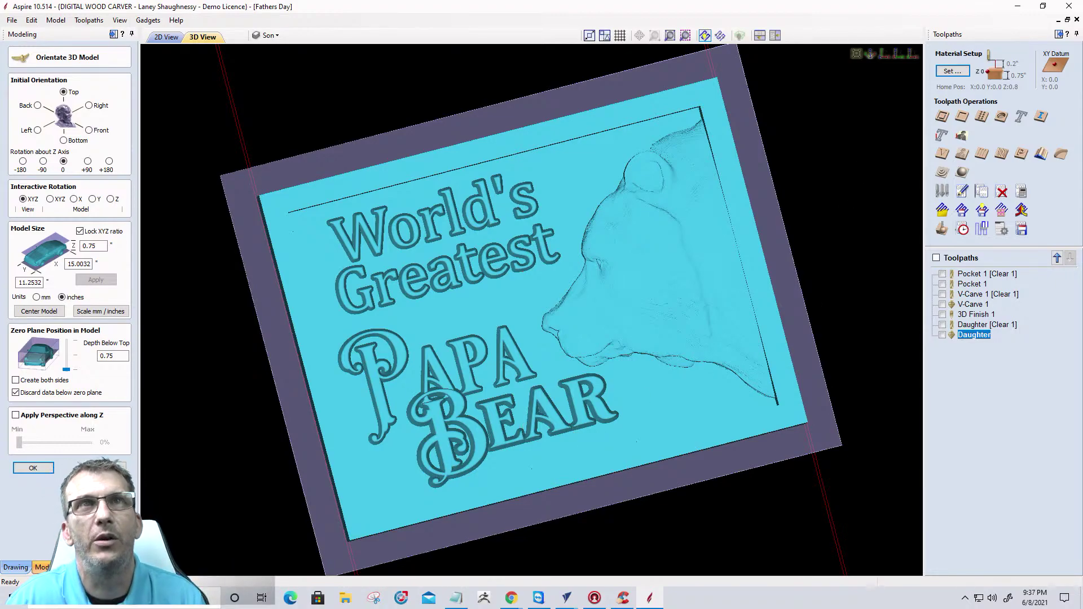
Close Aspire, dismiss the CCleaner welcome message, and switch to the laser photo project in VCarve Pro.
left_click(1069, 6)
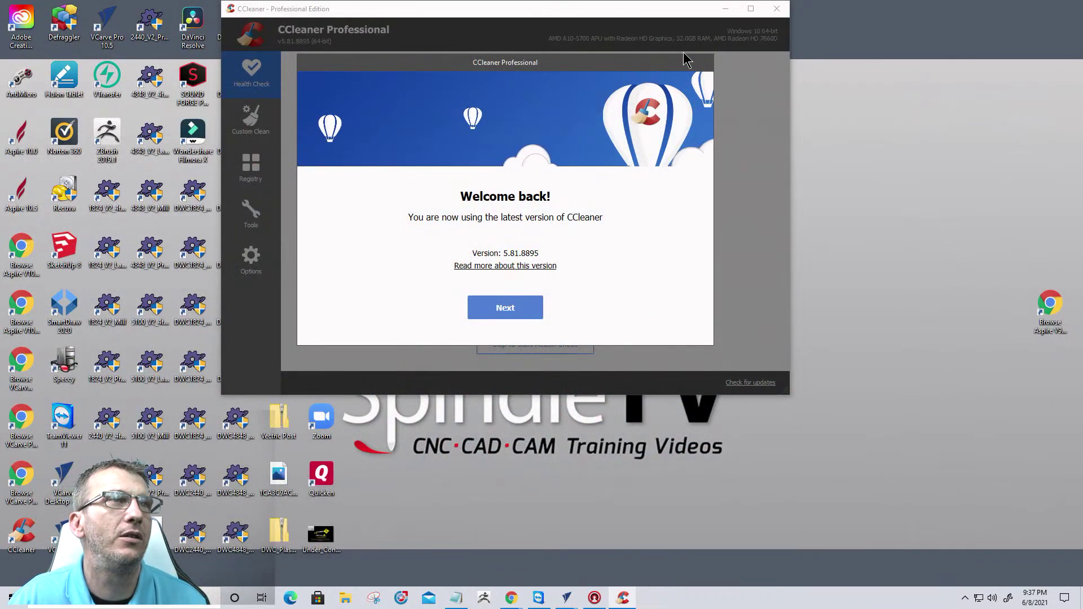
left_click(492, 309)
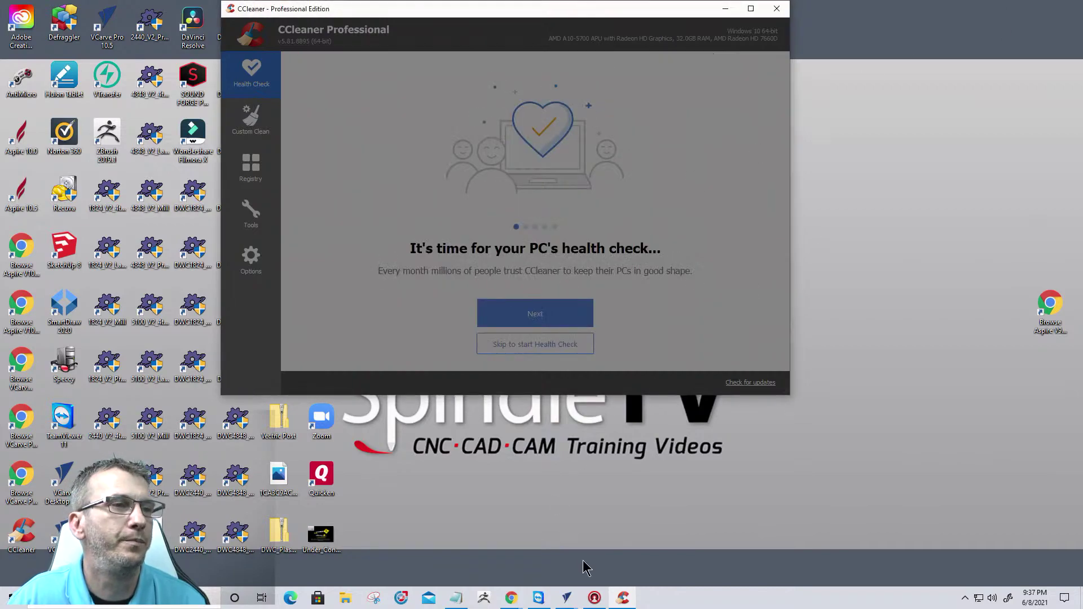
mouse_move(568, 590)
left_click(626, 545)
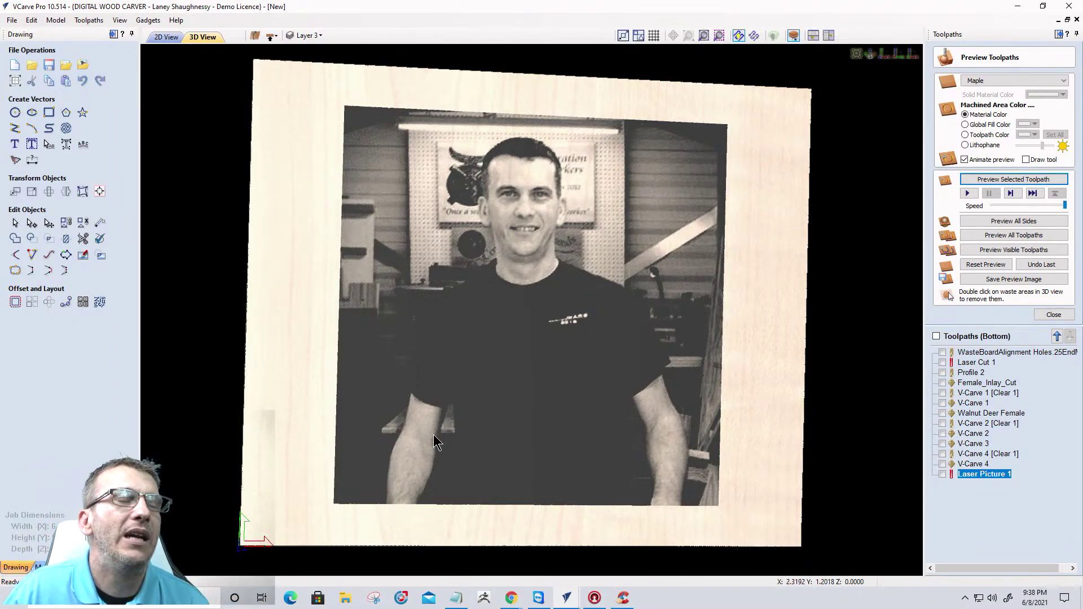
Reset the laser photo preview and simulate the deer design using only the Laser Cut 1 and Profile 2 toolpaths.
left_click_drag(457, 446, 484, 367)
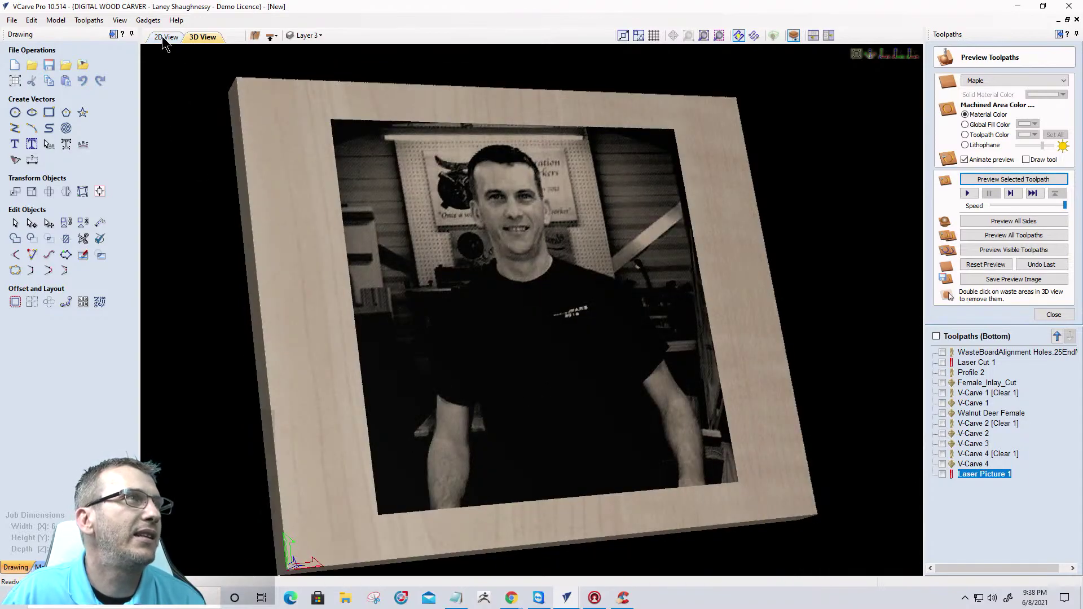
left_click(986, 265)
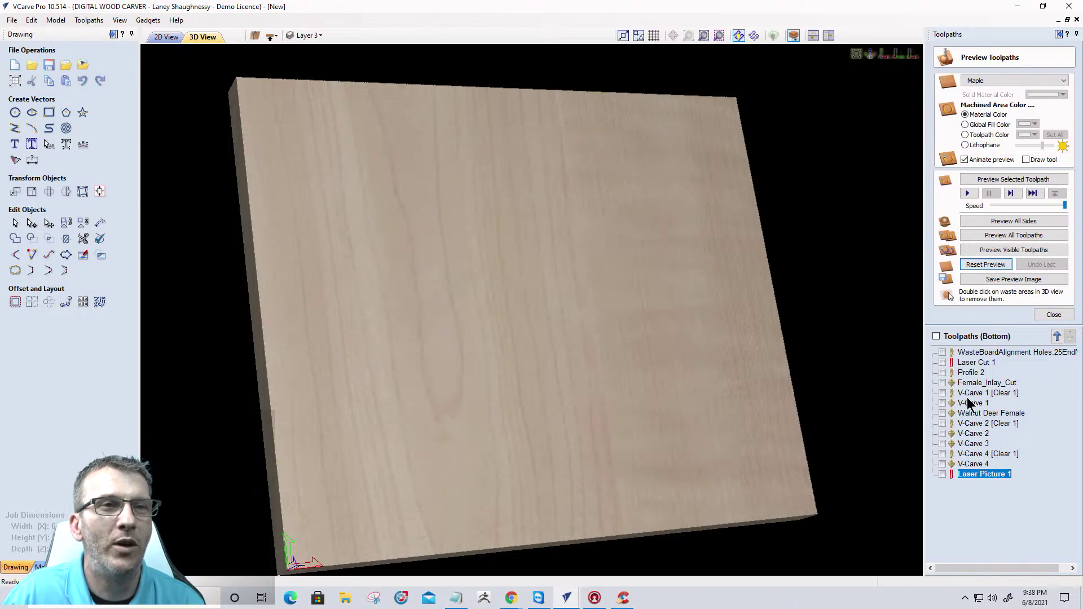
left_click(943, 362)
mouse_move(441, 498)
left_mouse_down()
mouse_move(624, 256)
mouse_move(750, 273)
mouse_move(628, 284)
mouse_move(615, 242)
mouse_move(653, 338)
mouse_move(576, 165)
mouse_move(525, 365)
mouse_move(404, 438)
left_mouse_up()
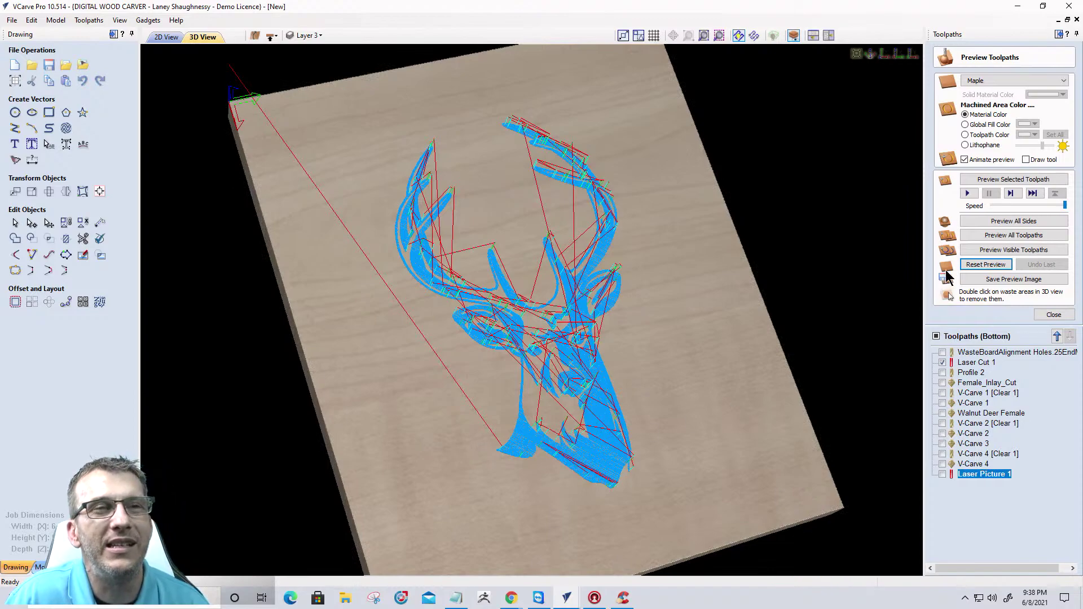
left_click(943, 373)
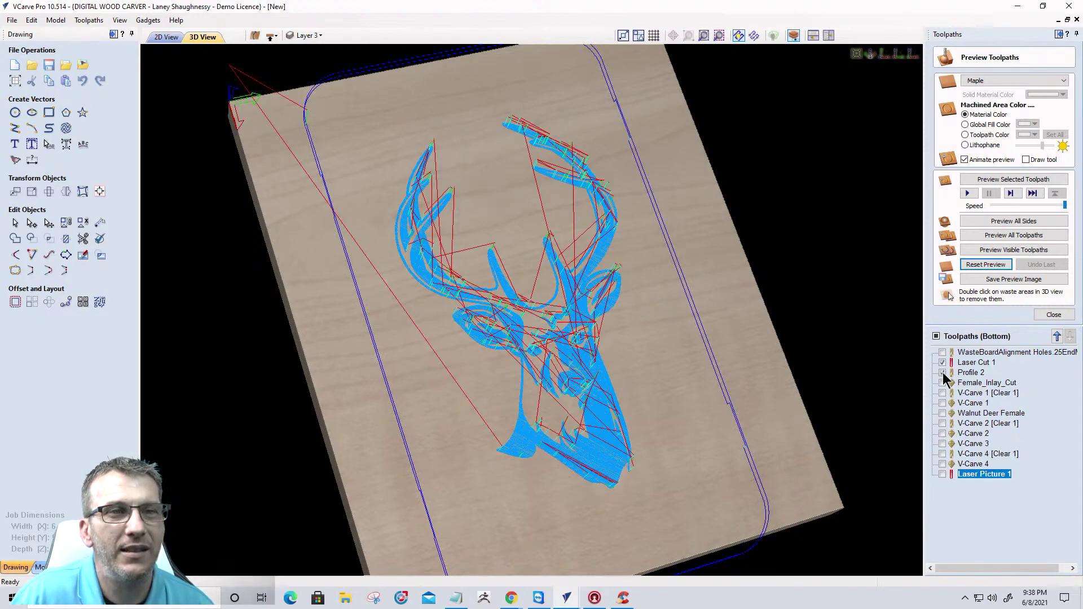
left_click(1008, 252)
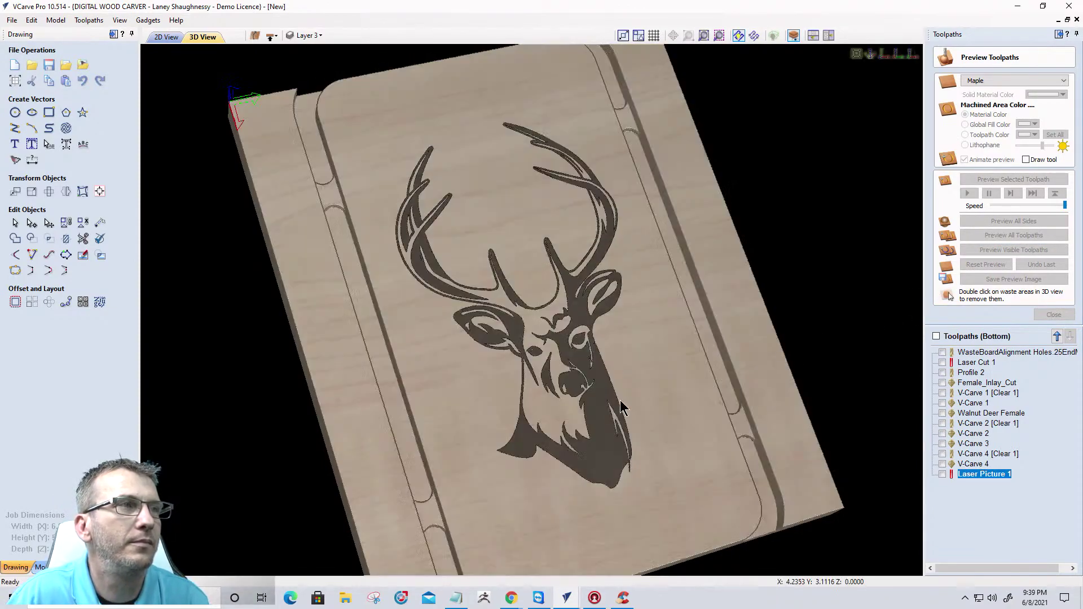
scroll(587, 428, "down", 2)
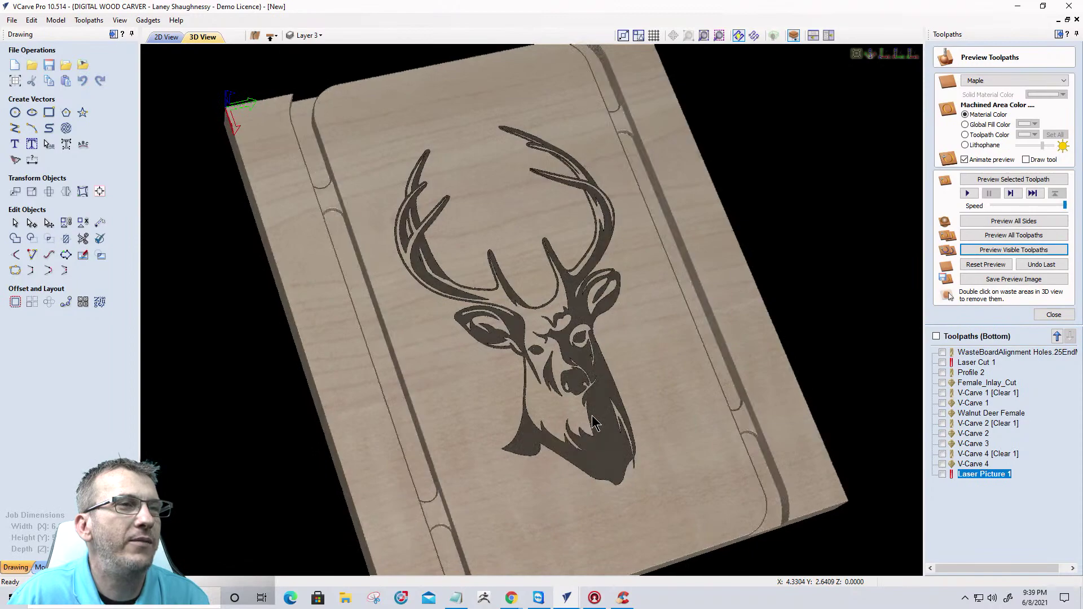